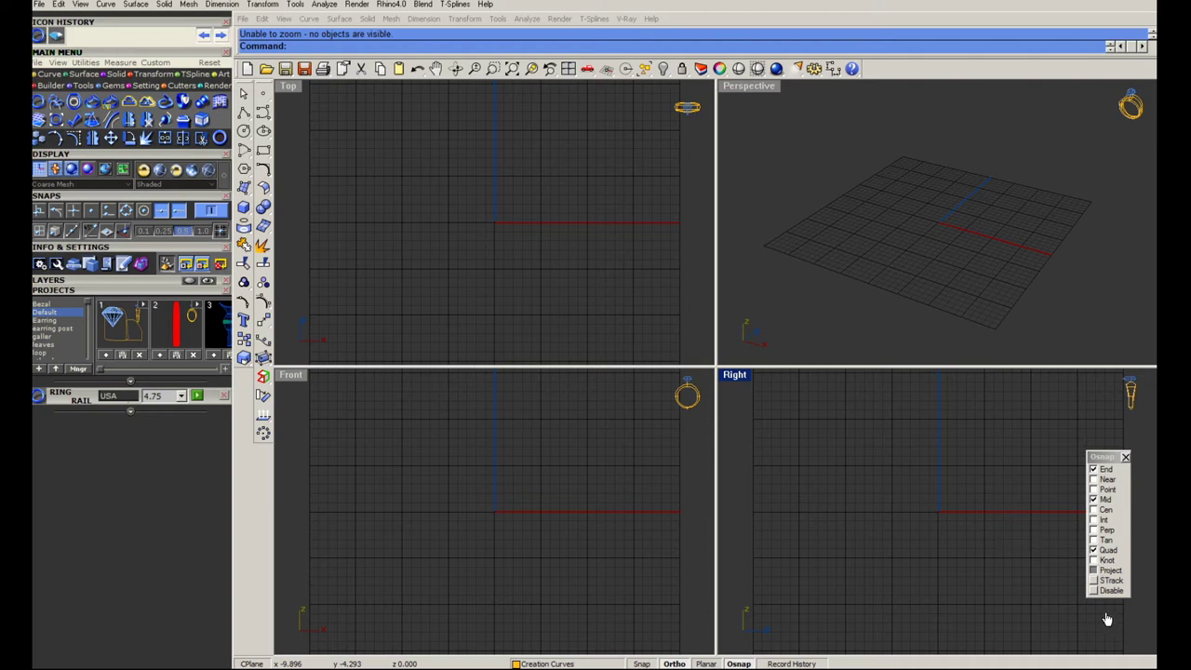
Check the spec notes, then place an 11 × 7 pear-cut gem at the origin
click(483, 481)
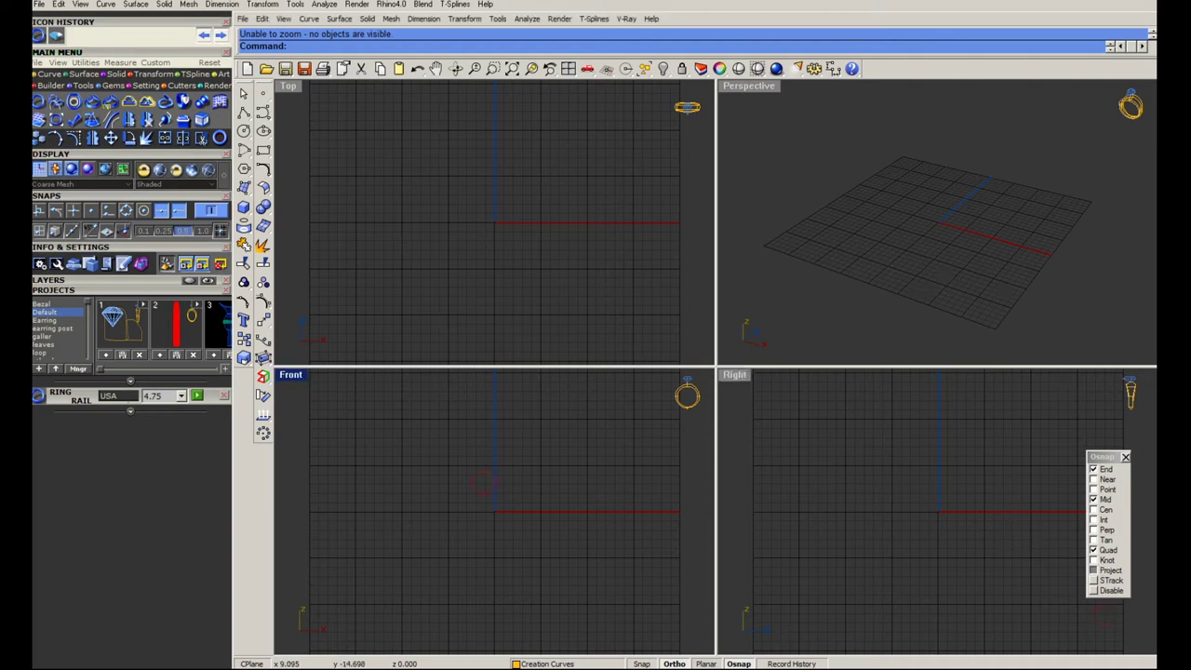
key(alt+Tab)
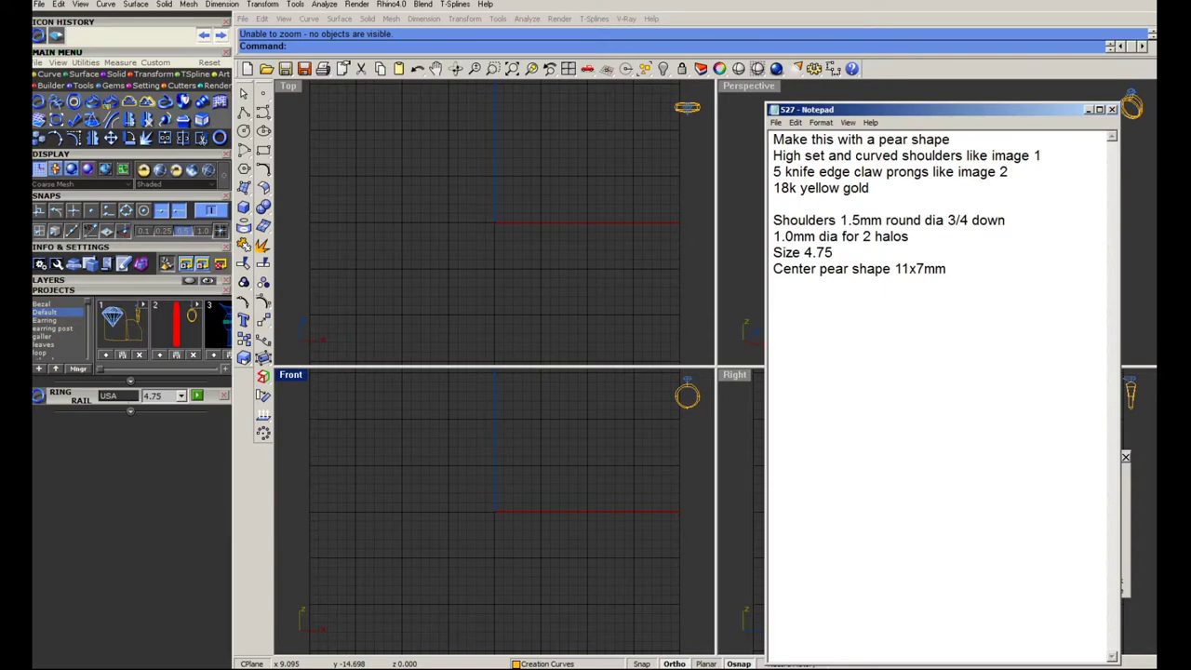
key(alt+Tab)
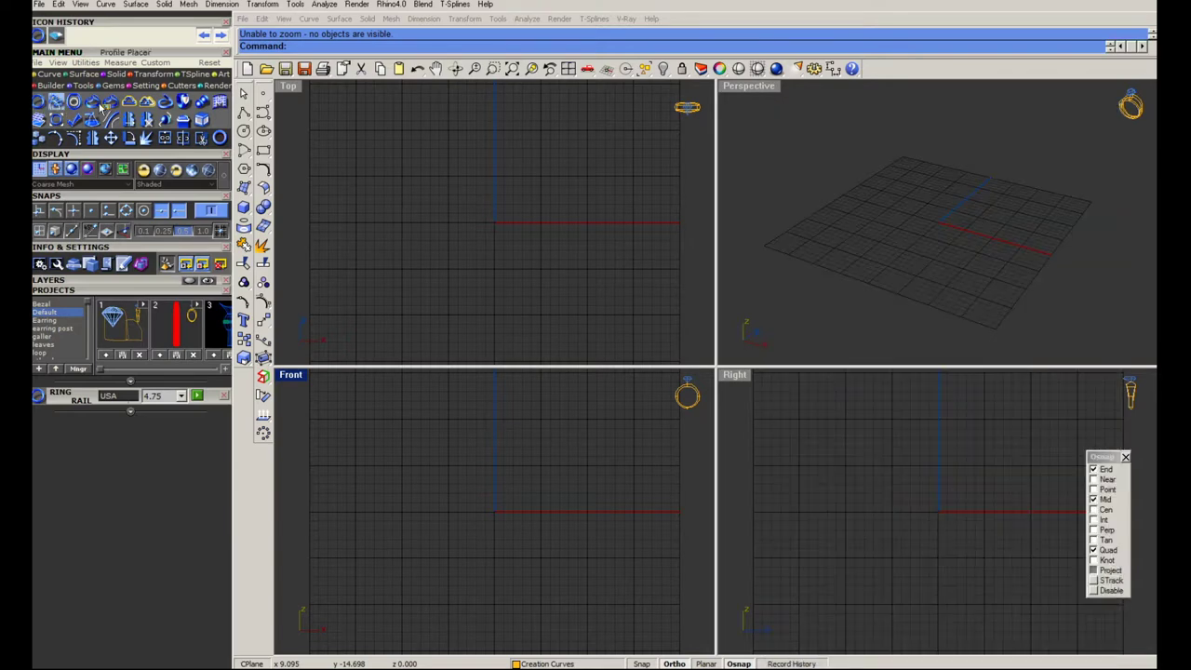
click(38, 101)
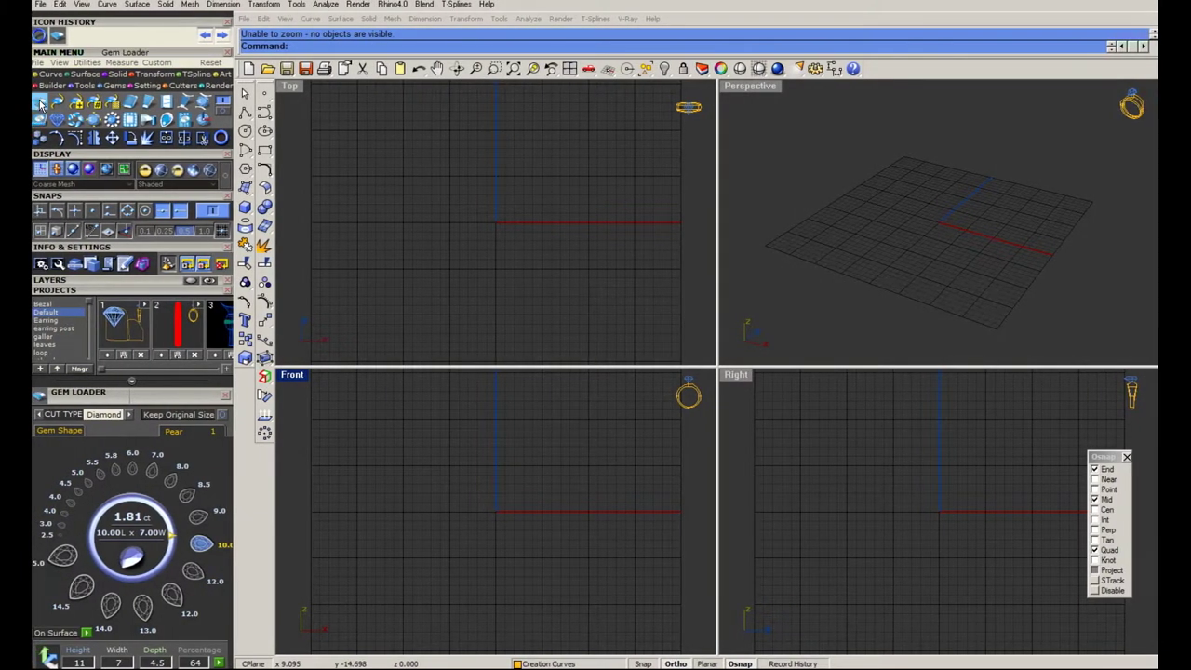
click(217, 663)
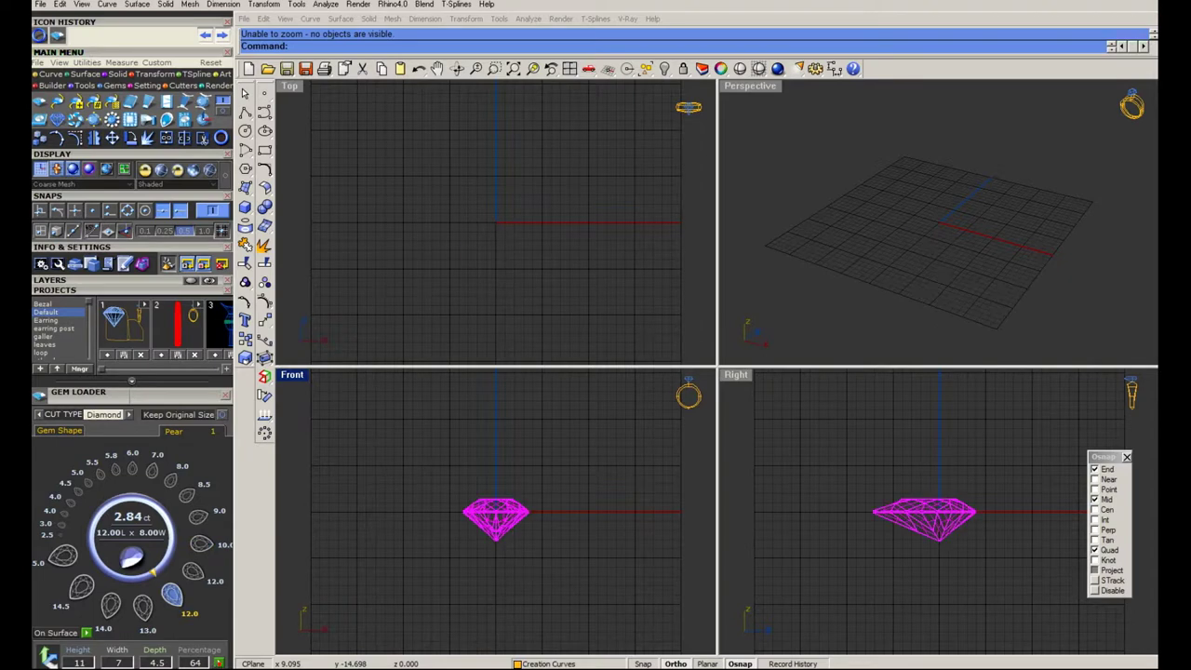
Bring back the Ring Rail settings and review the specification notes again
click(147, 85)
click(41, 104)
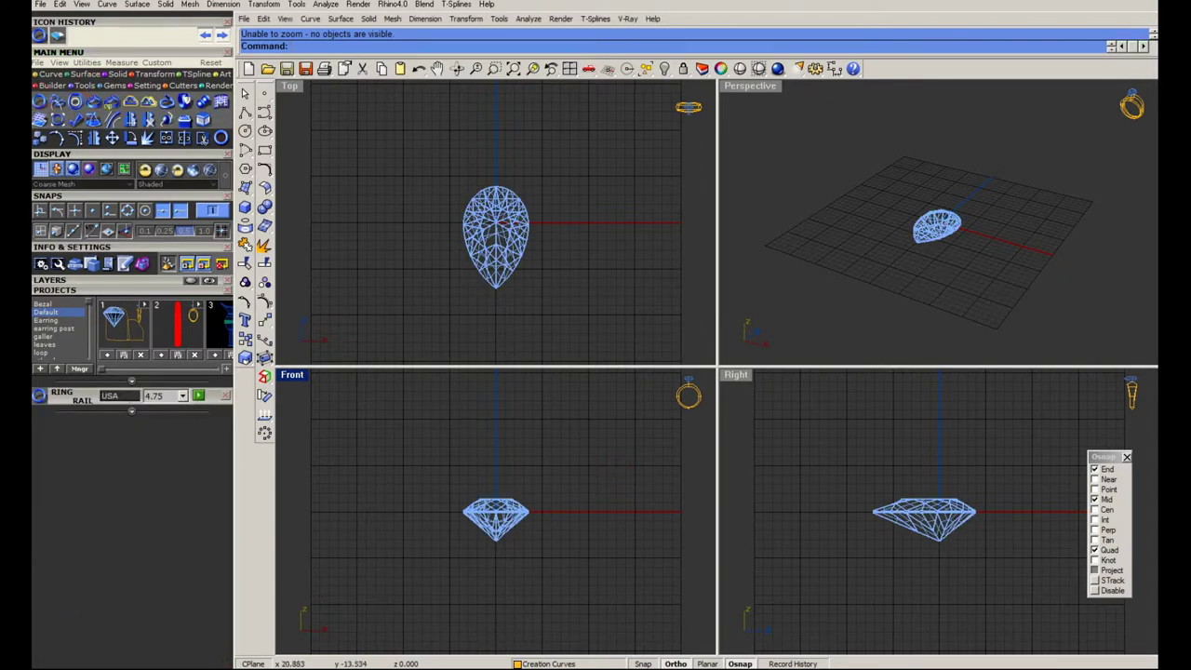
key(alt+Tab)
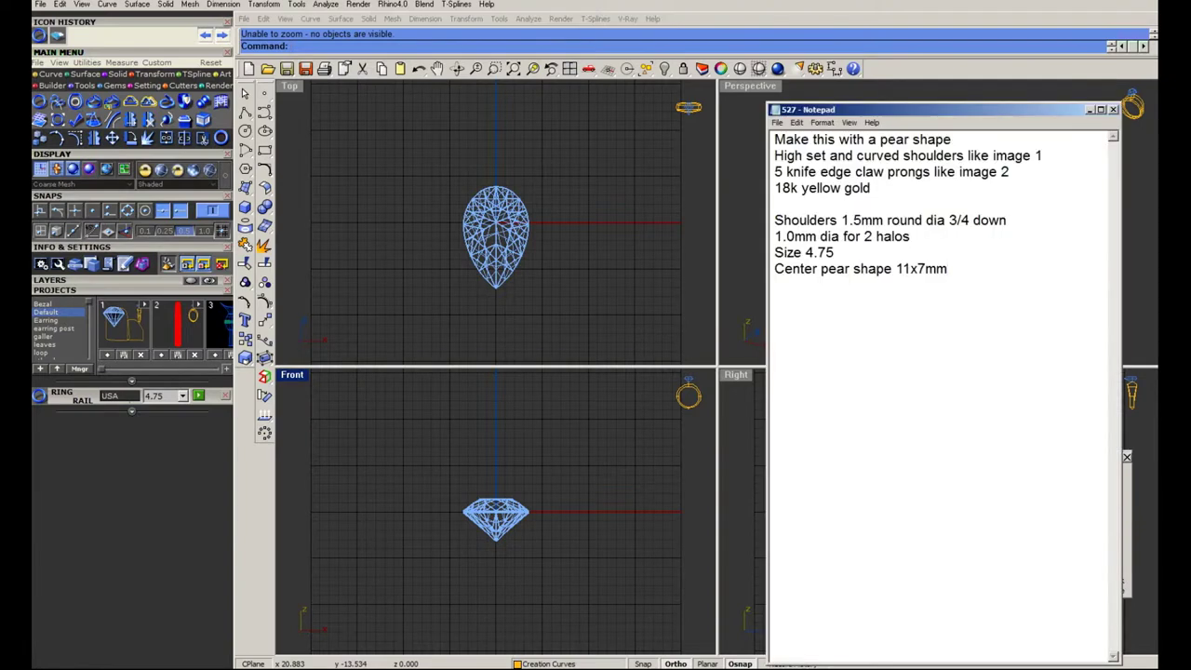
Put the notes away and add the size 4.75 ring circle
click(1152, 582)
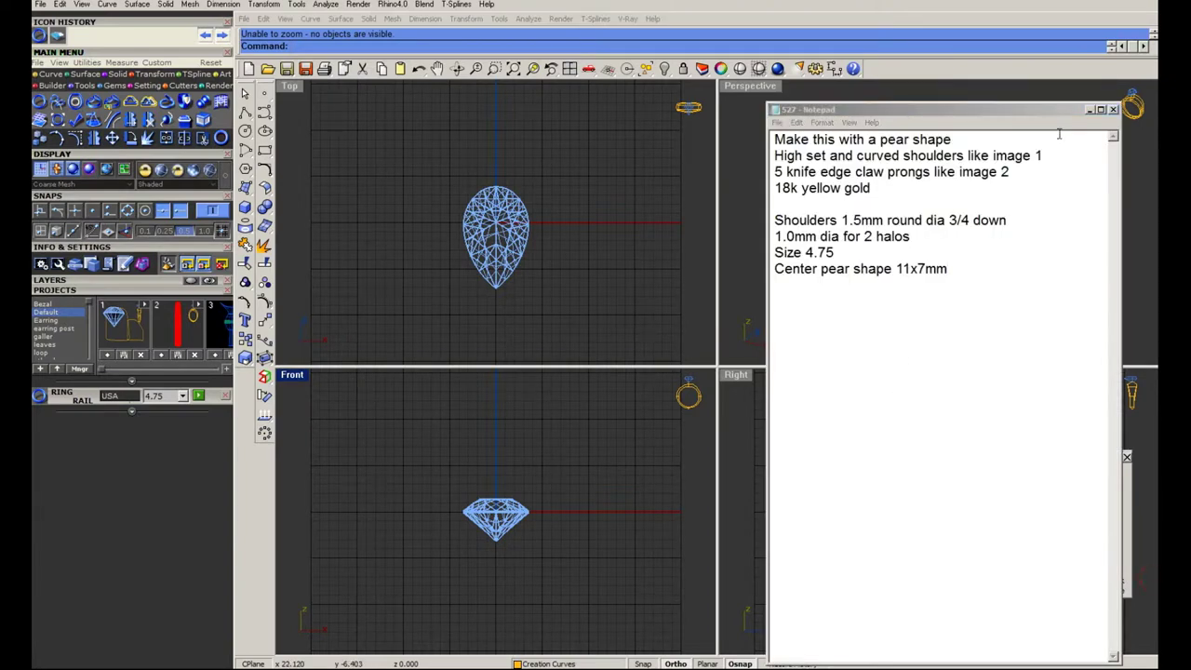
click(1089, 110)
click(199, 396)
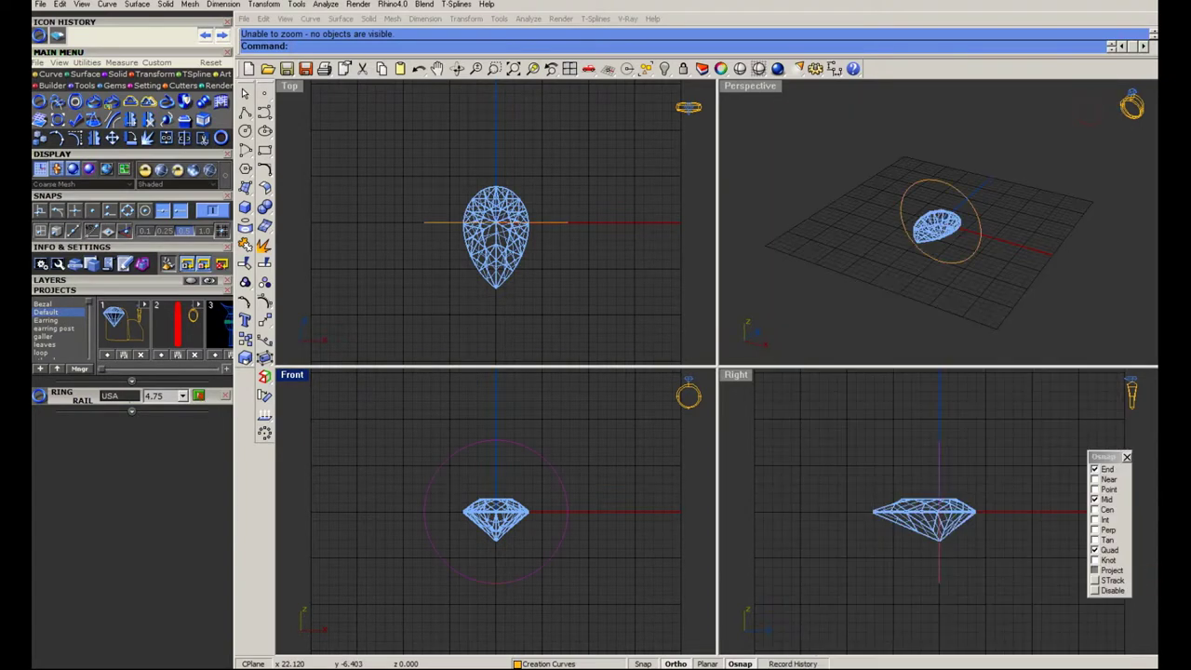
Move the pear gem up from its bottom tip, higher above the ring
click(425, 445)
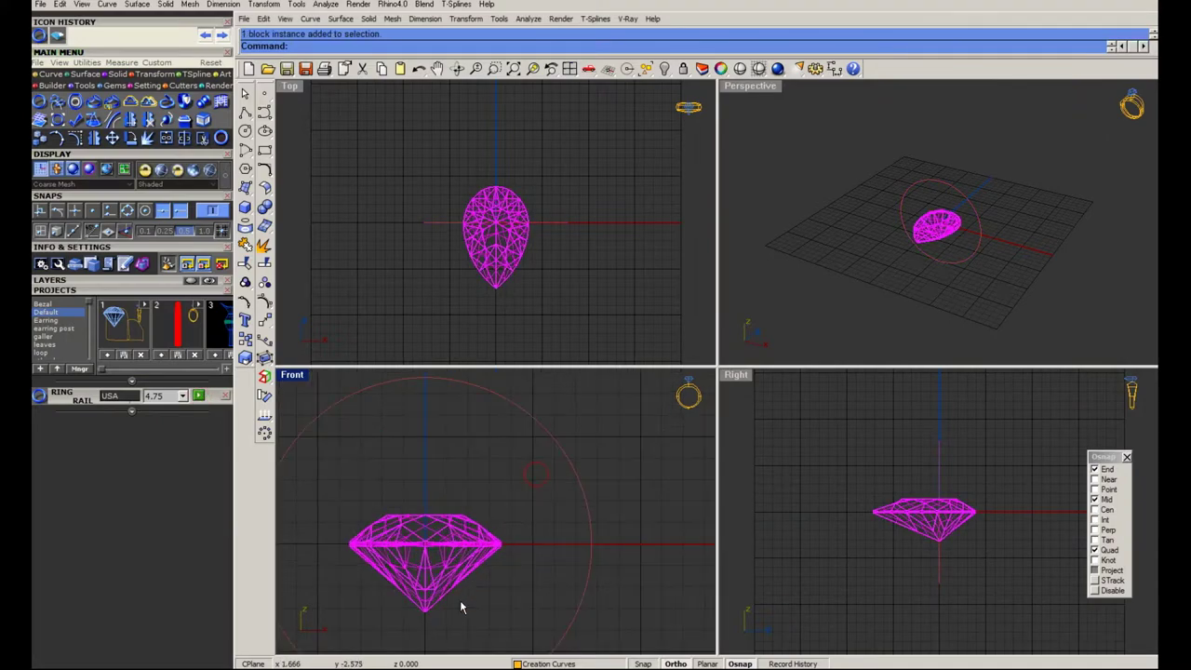
scroll(460, 600, up, 5)
text(m)
key(Return)
click(414, 595)
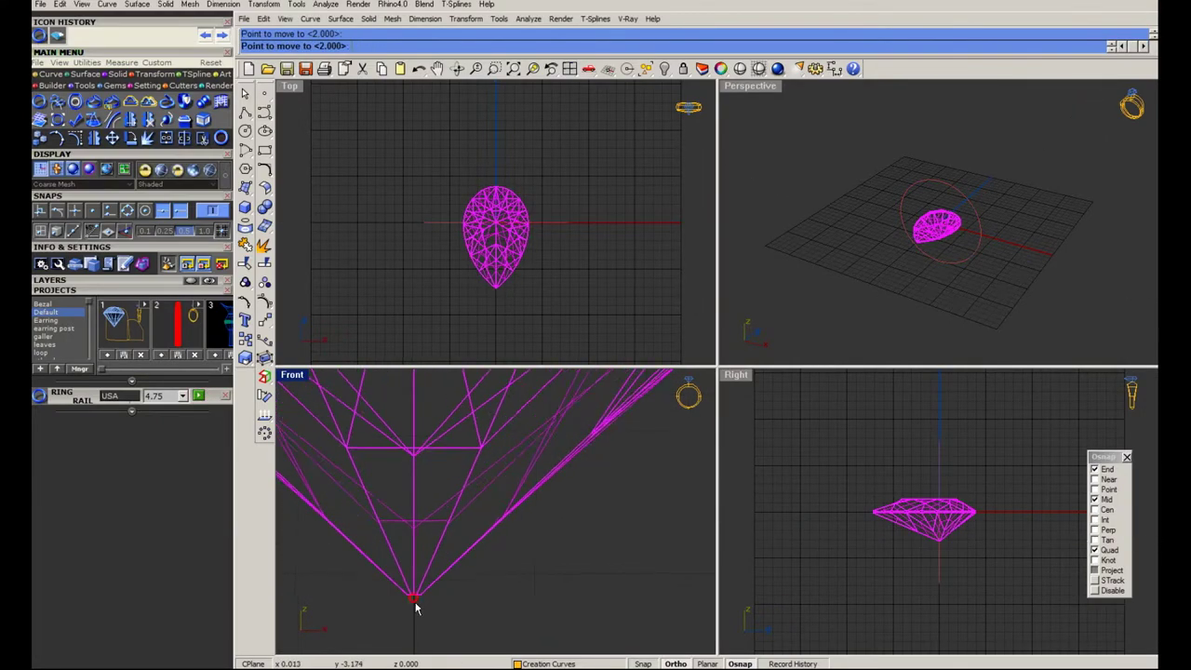
scroll(416, 592, down, 2)
scroll(418, 590, down, 3)
scroll(470, 493, up, 3)
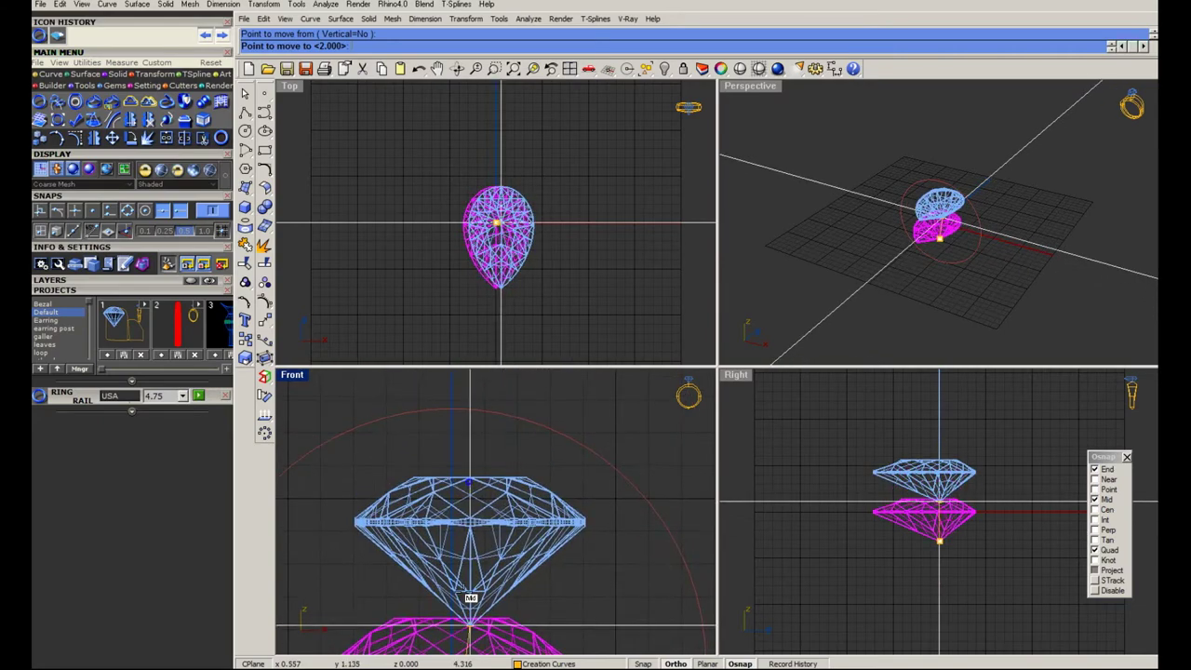
click(470, 491)
Move the gem again to its final position 10.884 mm up, then enlarge the side view
scroll(604, 524, down, 3)
text(m)
key(Return)
click(604, 526)
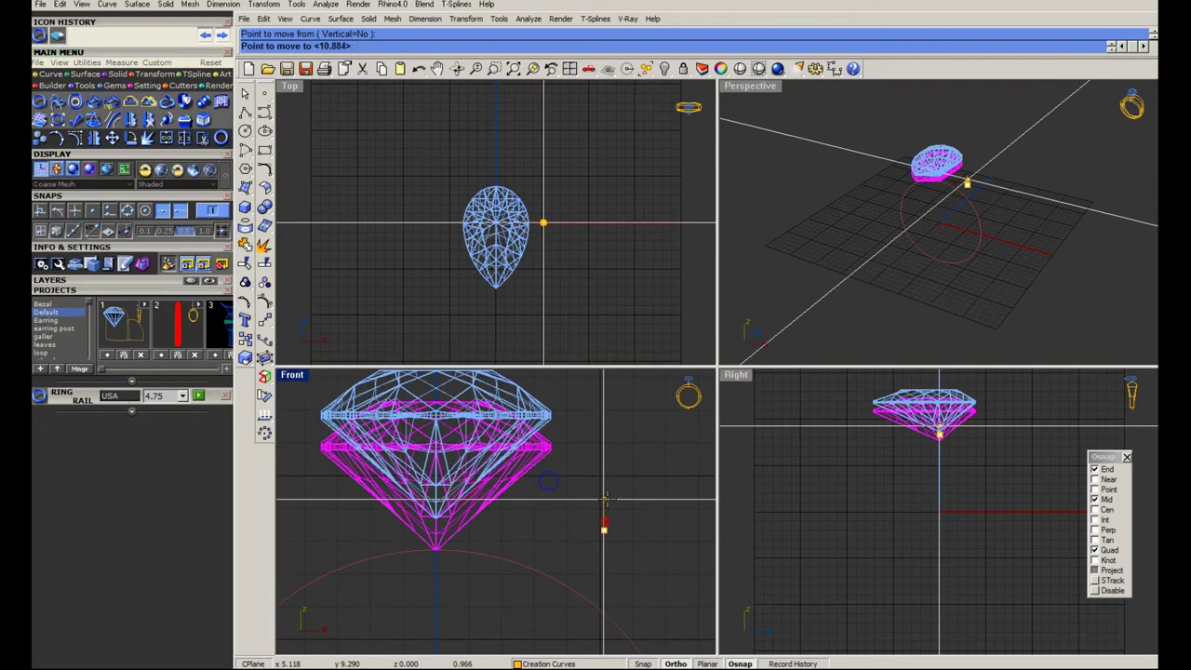
key(Return)
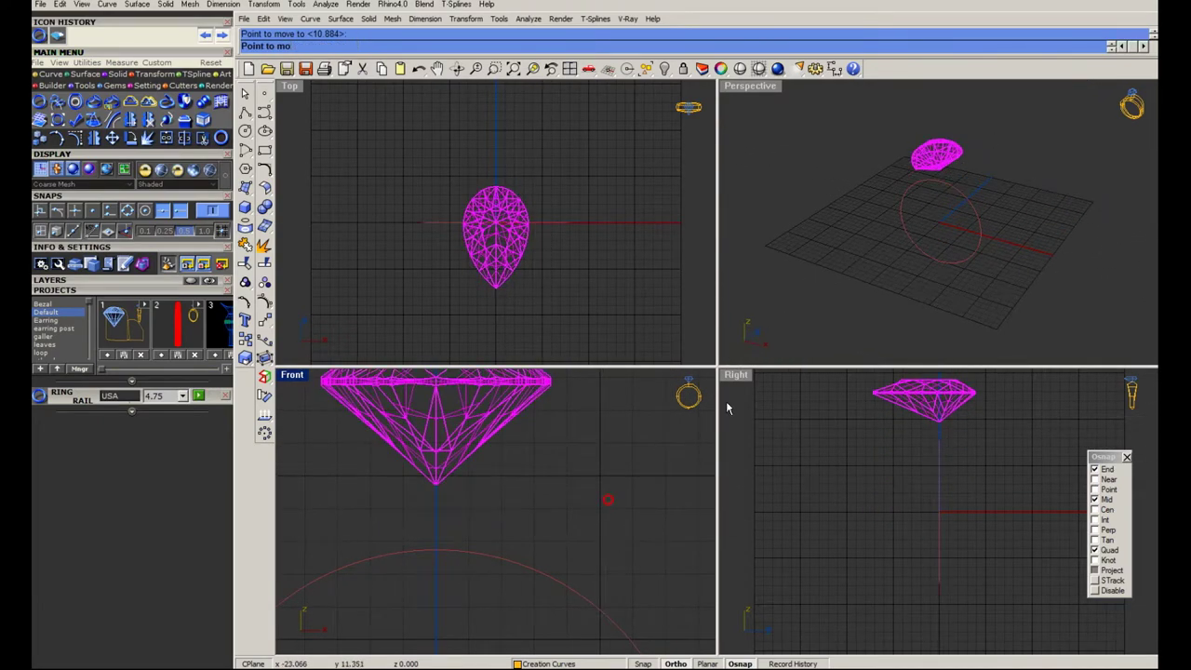
key(Escape)
double_click(734, 377)
Import the saved rounded setting profile from the Projects library
click(231, 371)
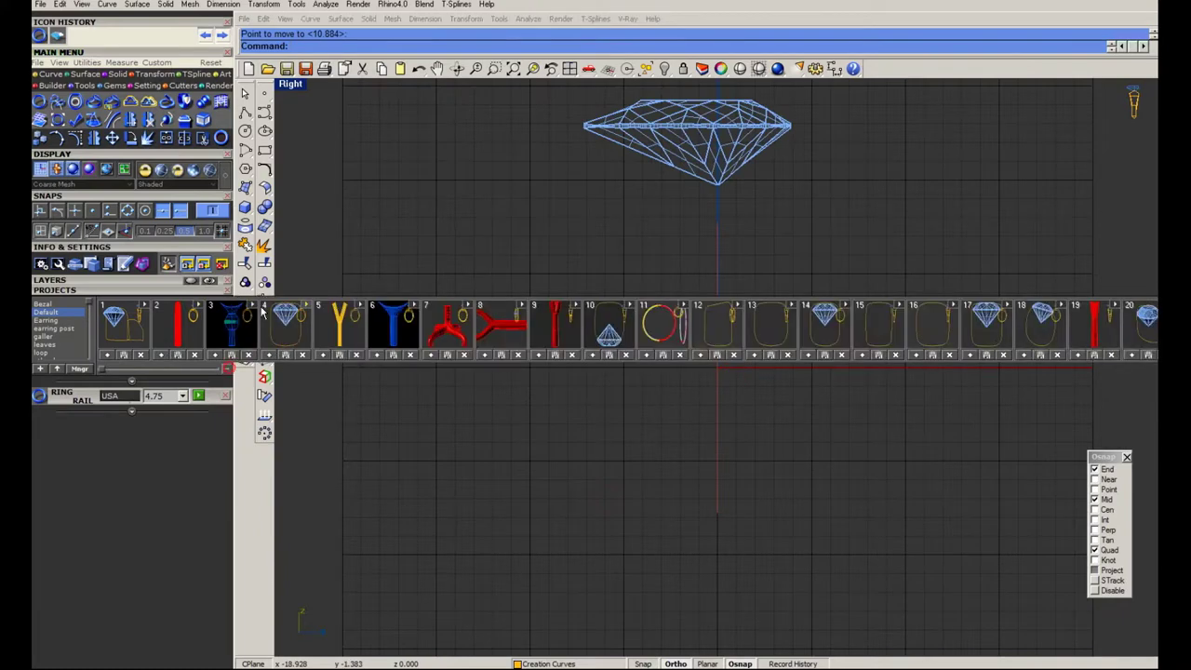
click(303, 307)
click(231, 370)
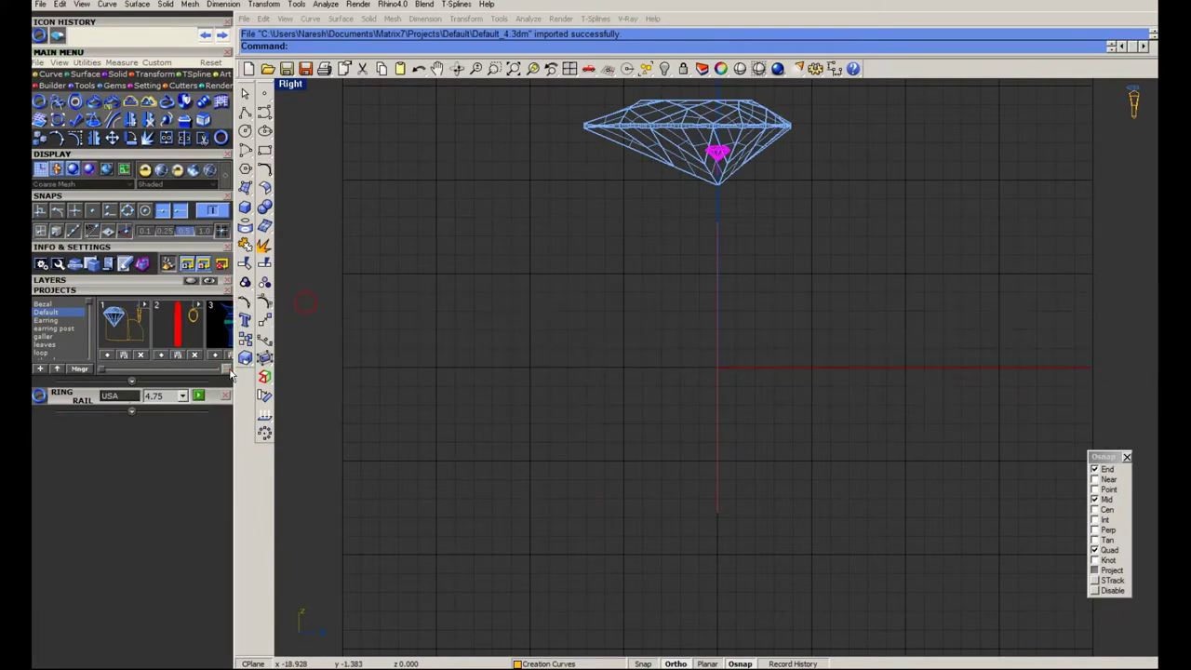
double_click(295, 85)
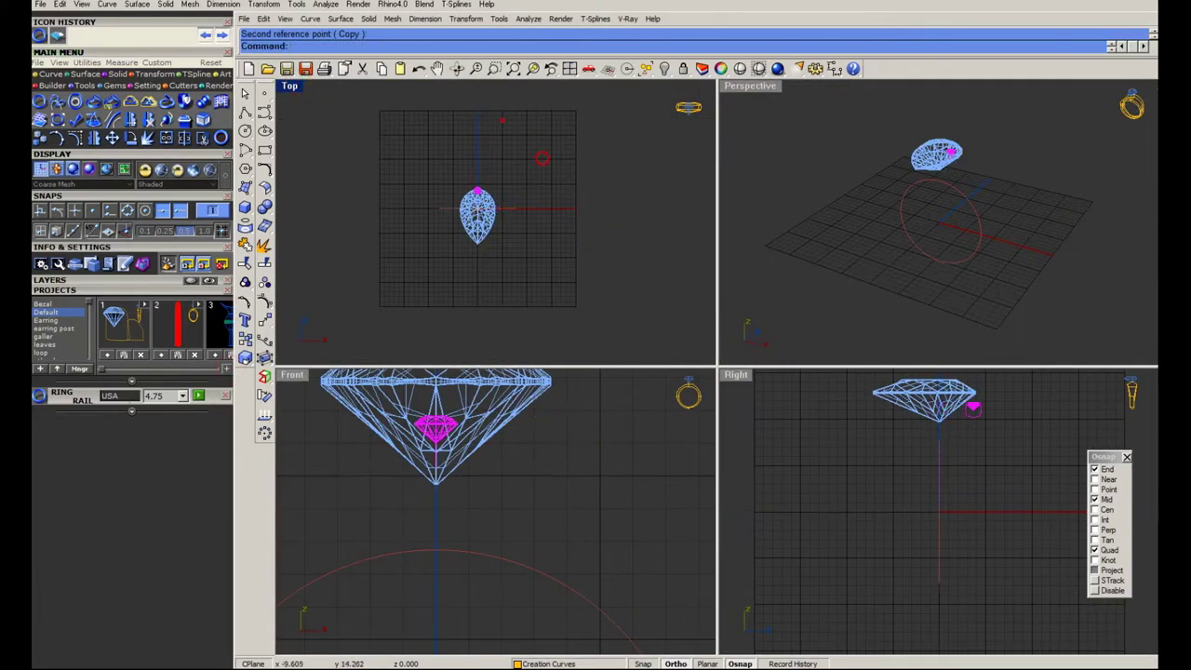
double_click(736, 375)
Scale a copy from the small gem's centre to match the pear stone's girdle
scroll(618, 261, up, 3)
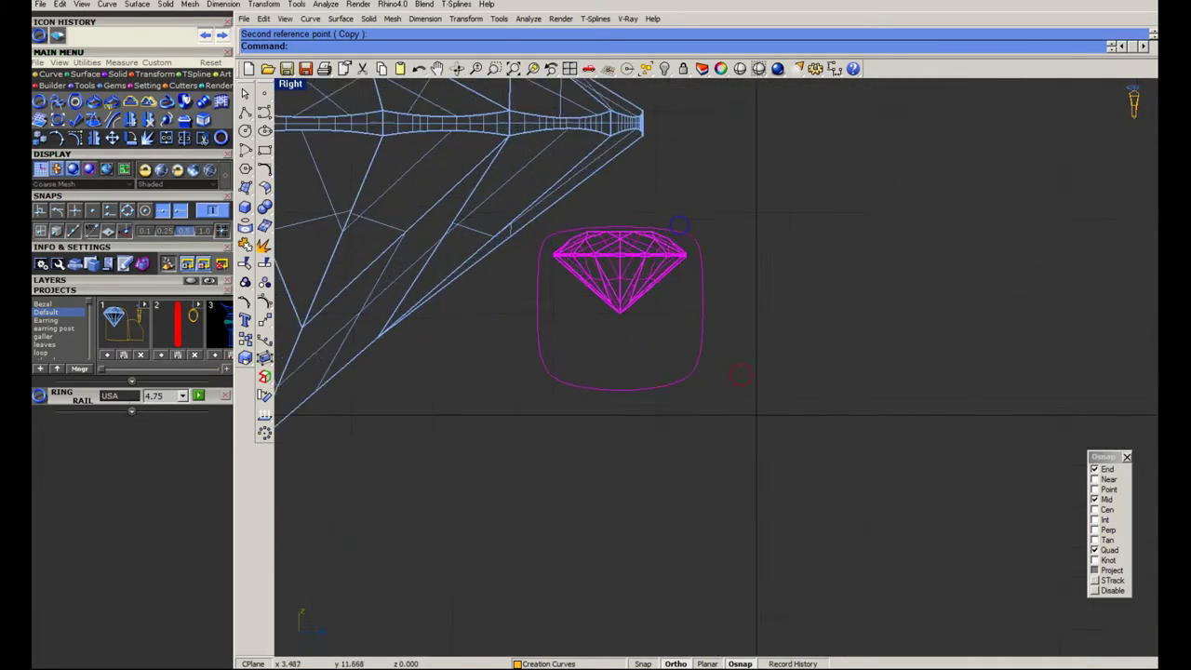
scroll(619, 270, up, 3)
middle_click(526, 326)
click(544, 295)
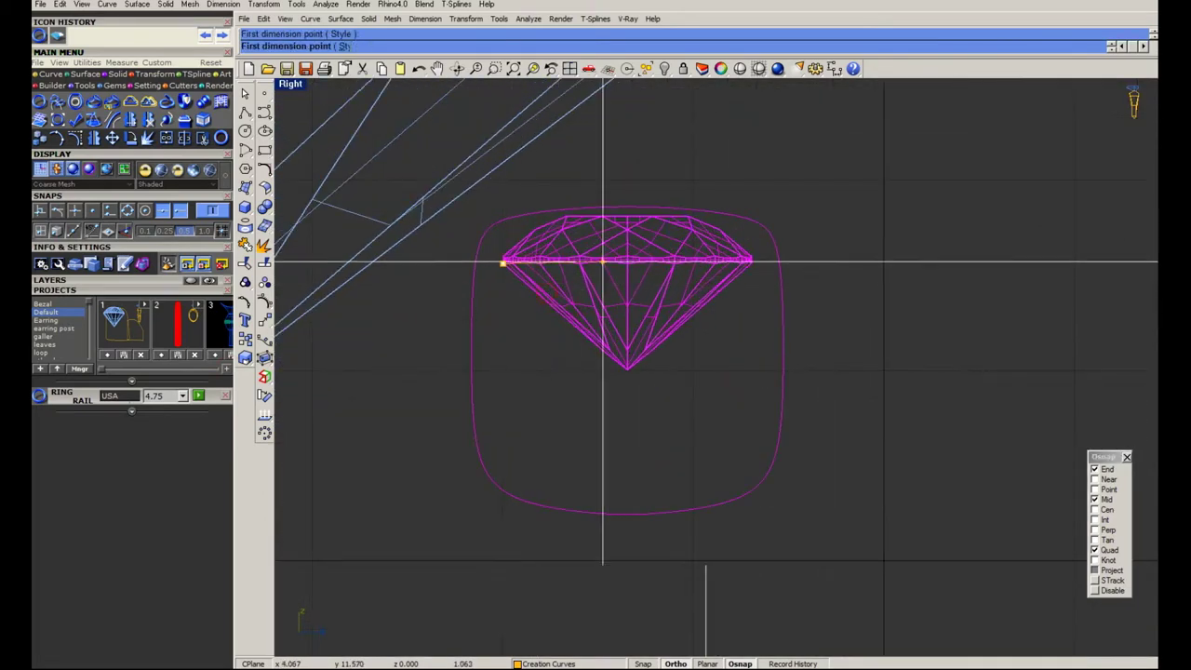
click(502, 264)
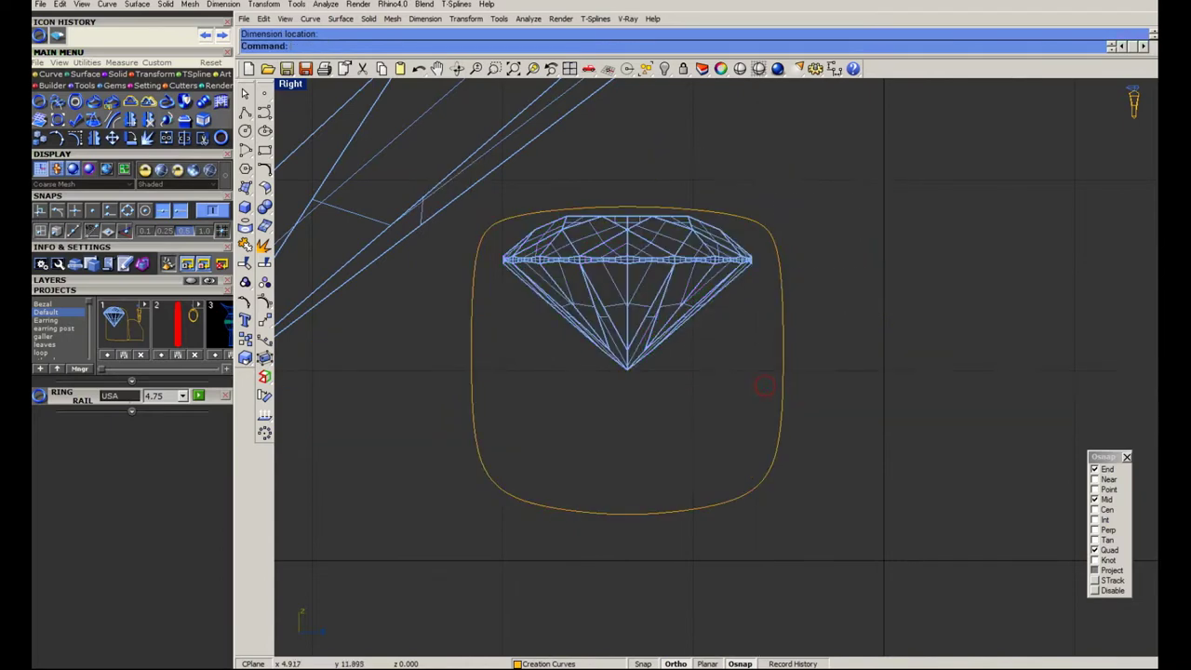
scroll(614, 300, up, 2)
click(610, 301)
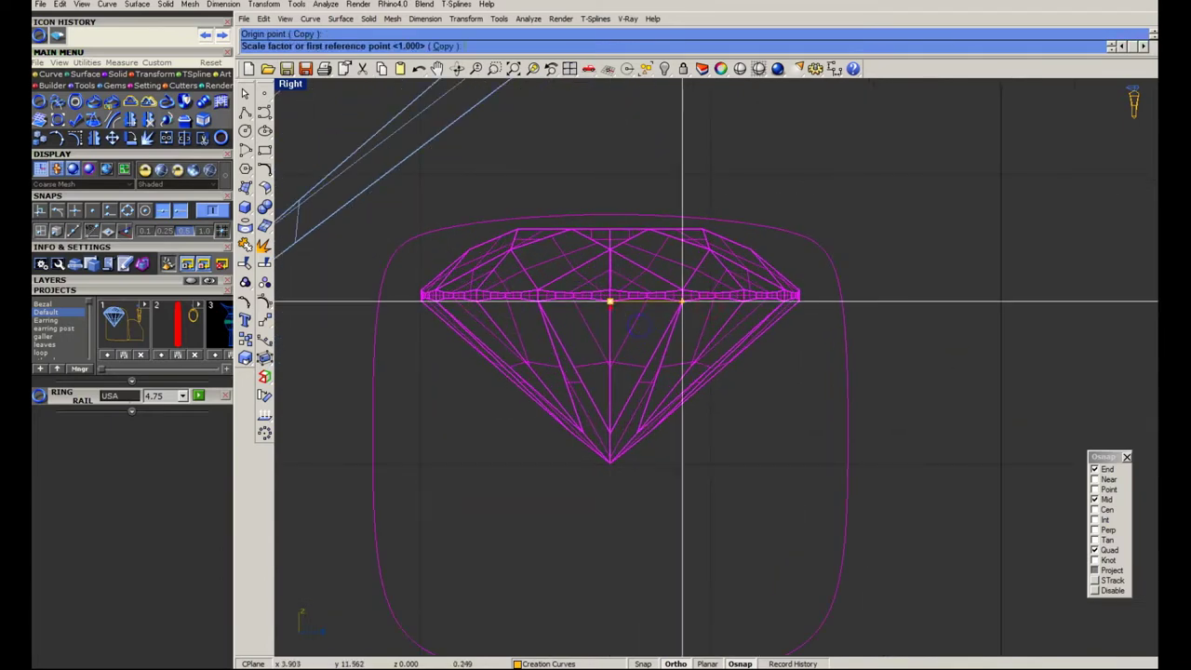
click(798, 300)
click(831, 300)
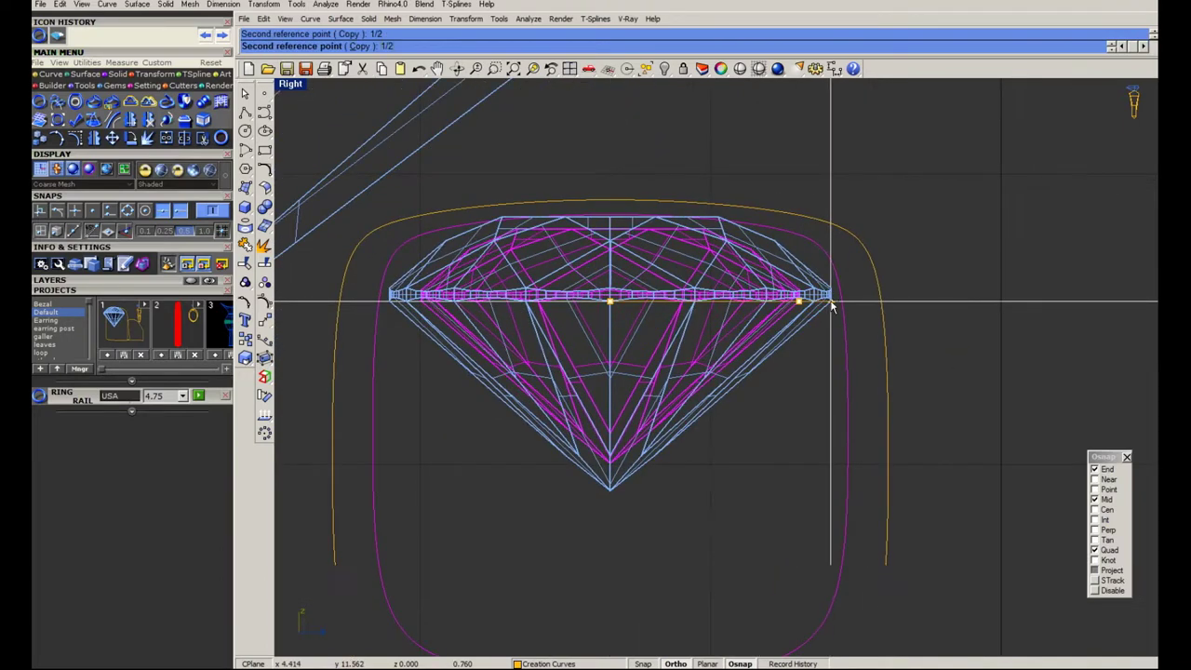
Start an aligned dimension at the girdle tip with Near snapping enabled
middle_click(782, 315)
click(789, 305)
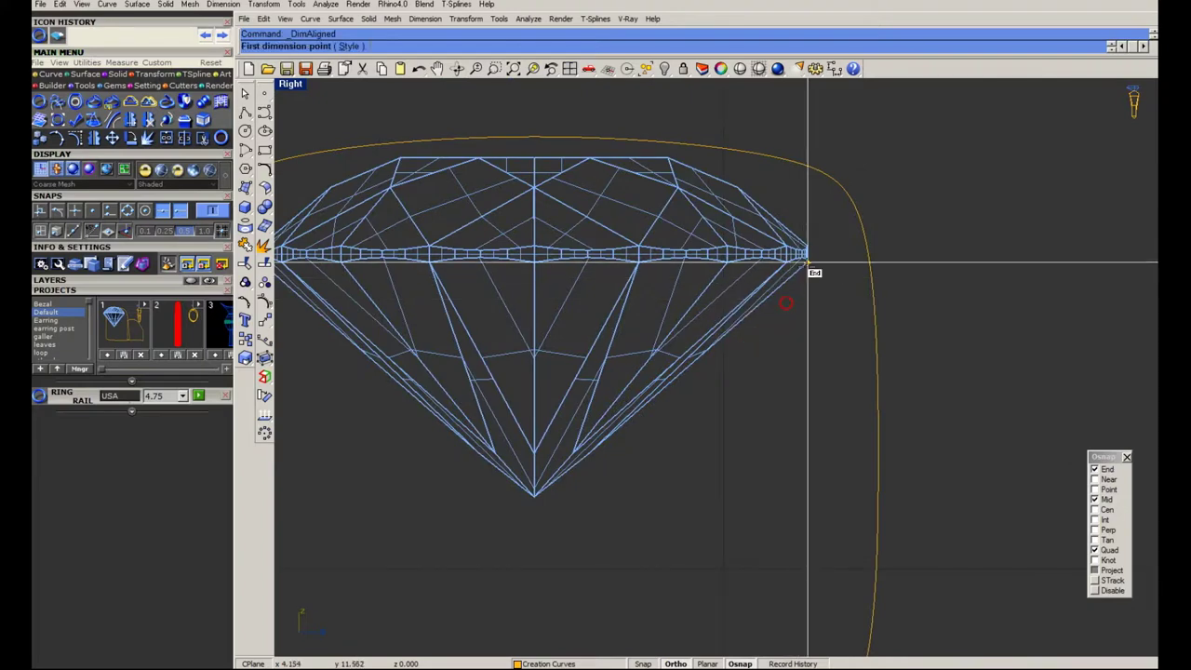
click(808, 261)
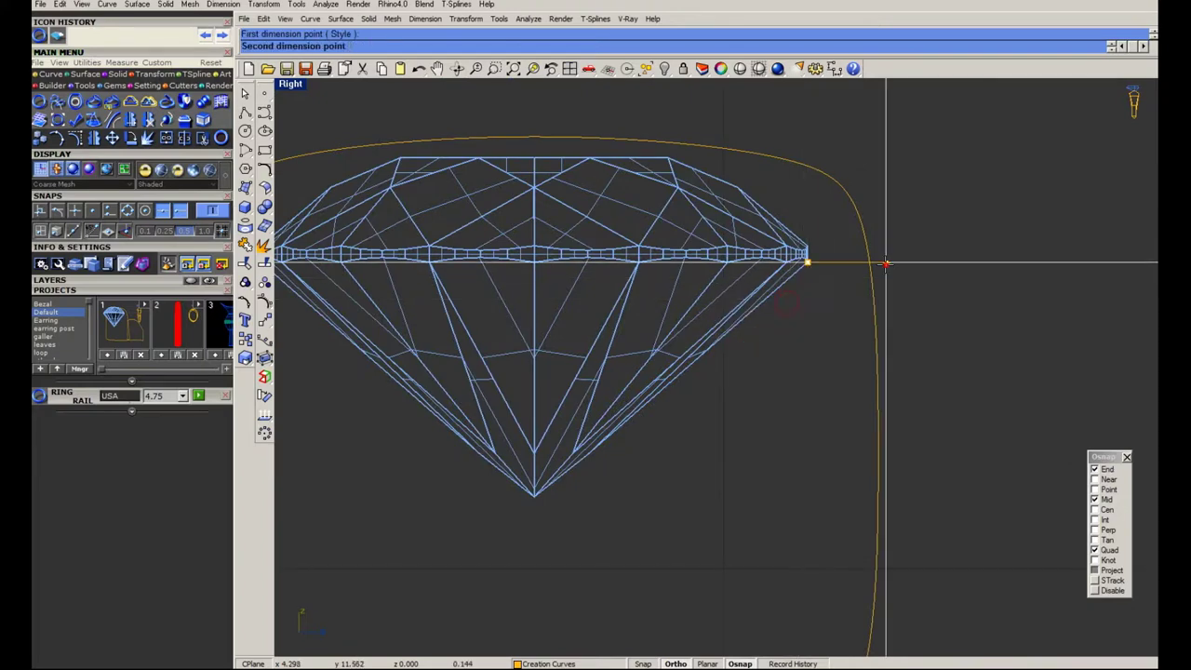
click(1094, 479)
Finish the girdle dimension and shift the outline's left control points outward 0.05
click(869, 263)
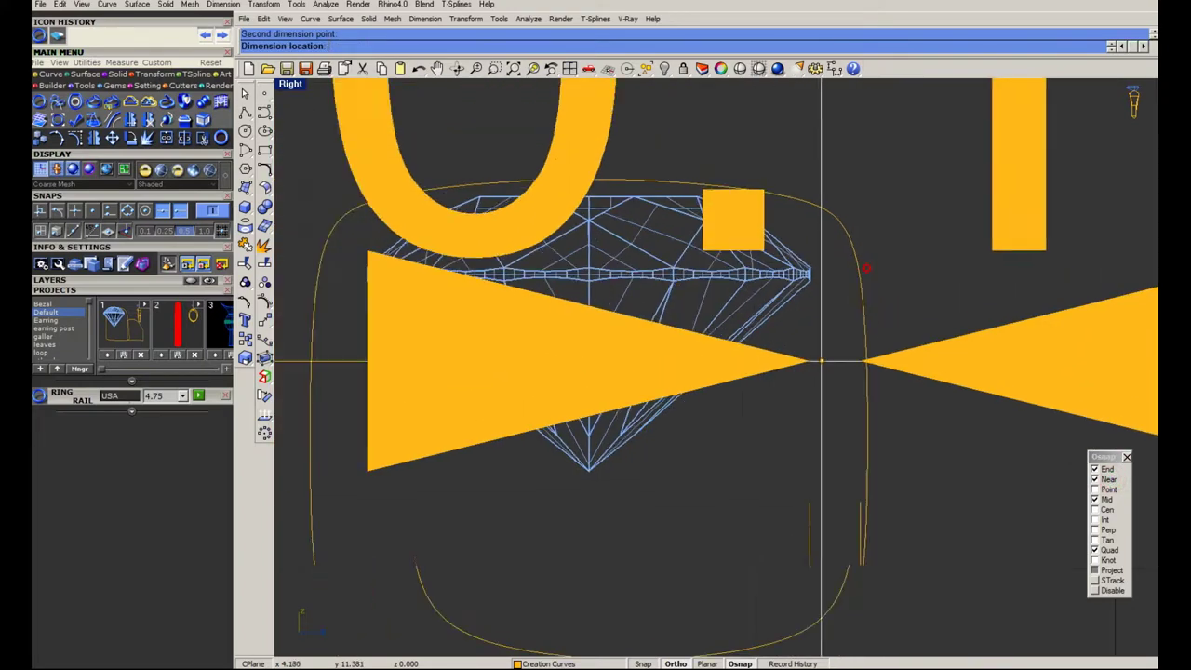
scroll(870, 262, down, 5)
drag(890, 430, 716, 533)
right_drag(682, 586, 729, 515)
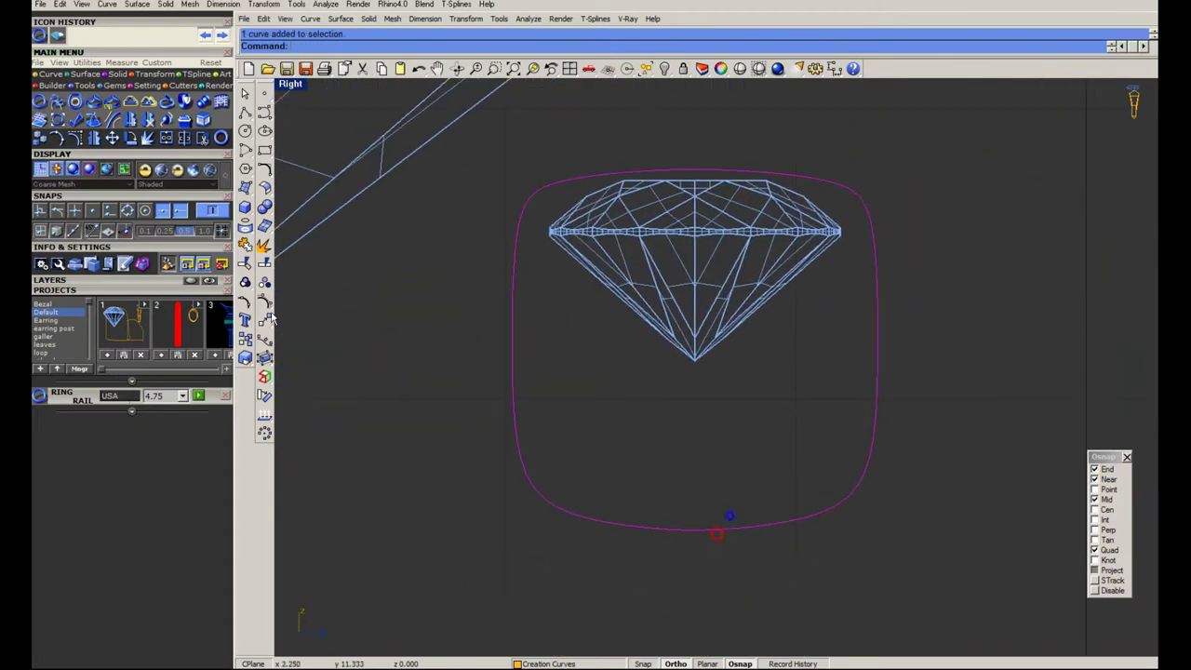
key(F10)
drag(495, 149, 679, 622)
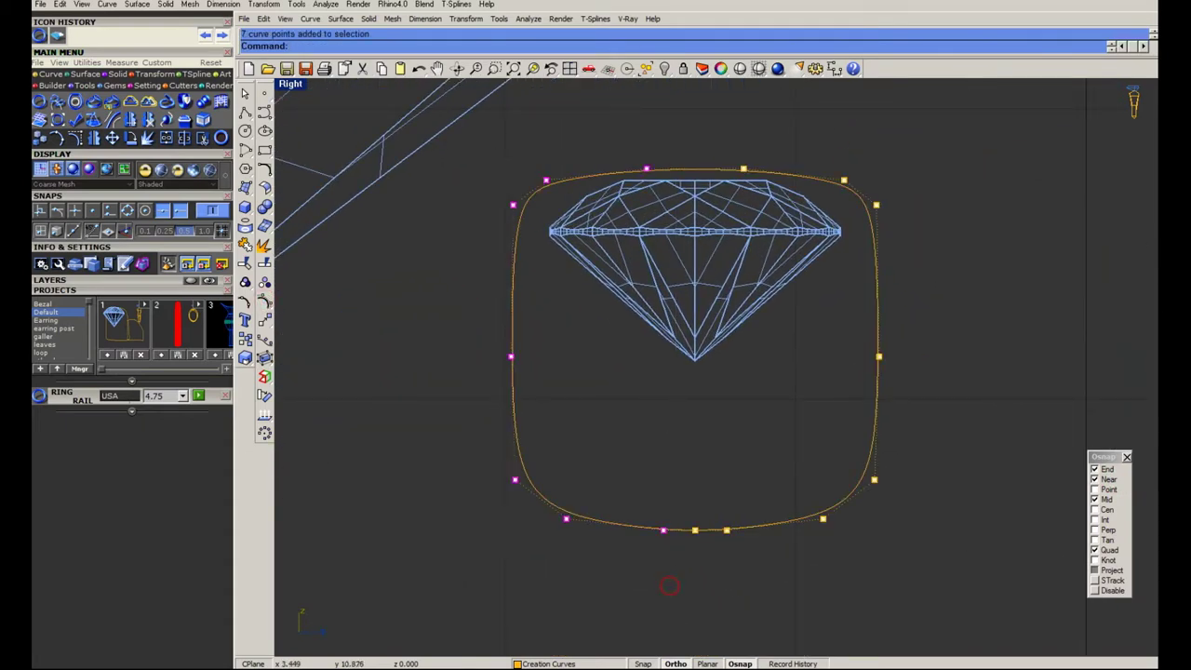
click(686, 433)
key(Return)
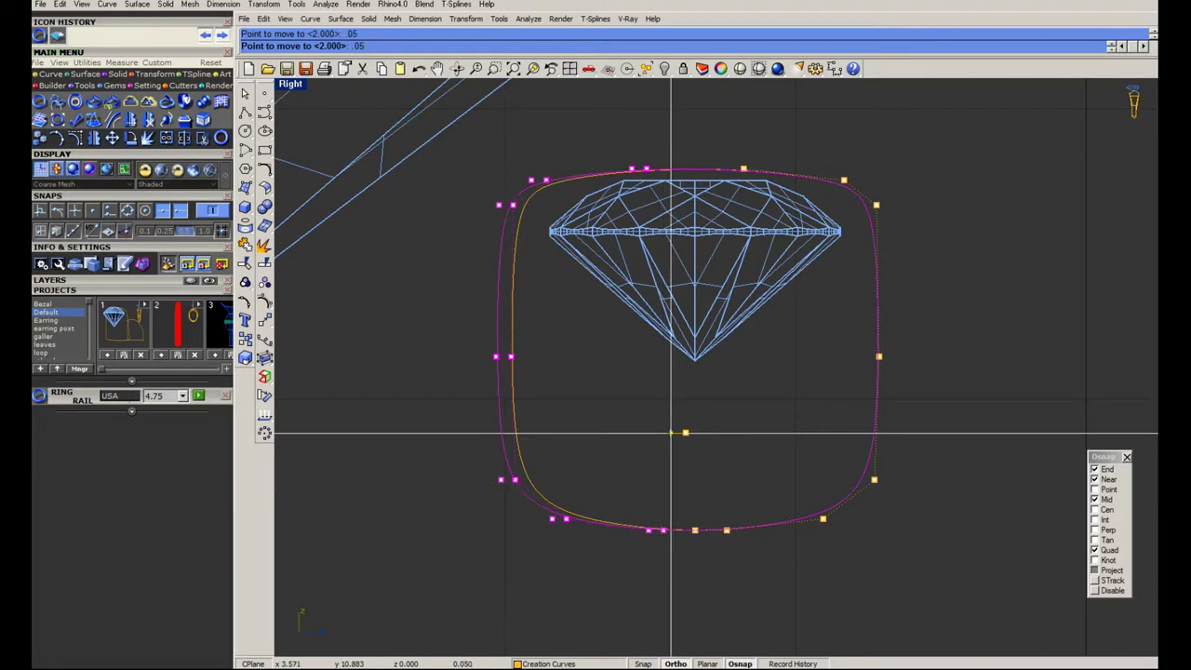
click(661, 433)
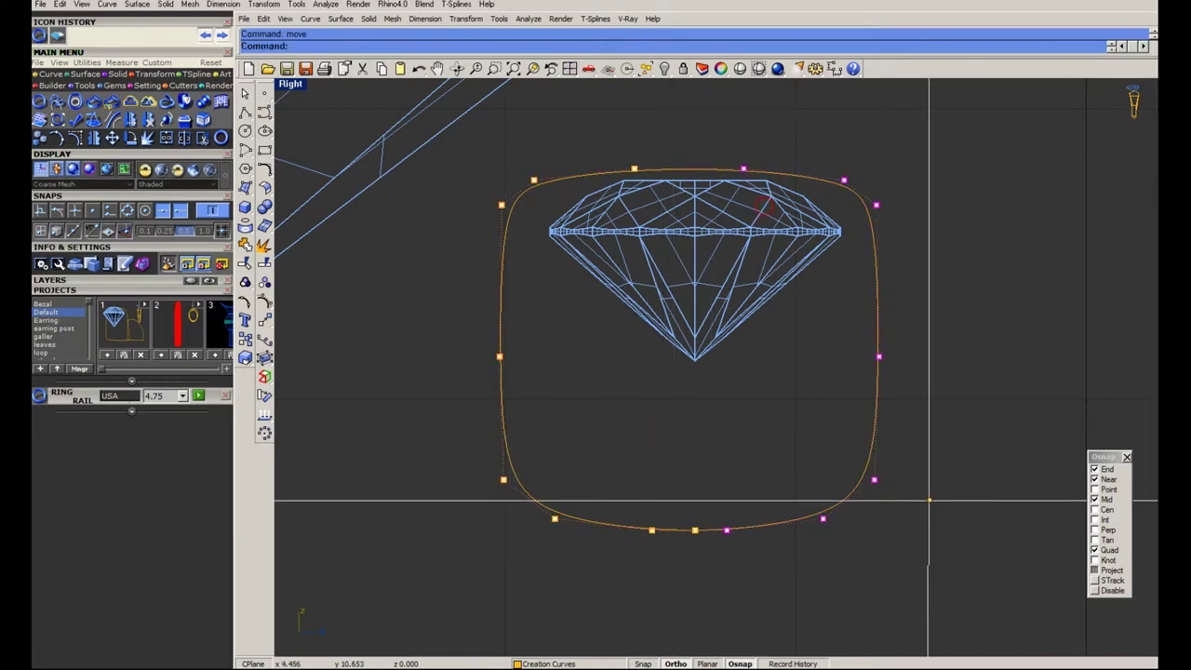
Move the round gem higher on the cushion profile
click(955, 500)
click(837, 231)
key(Return)
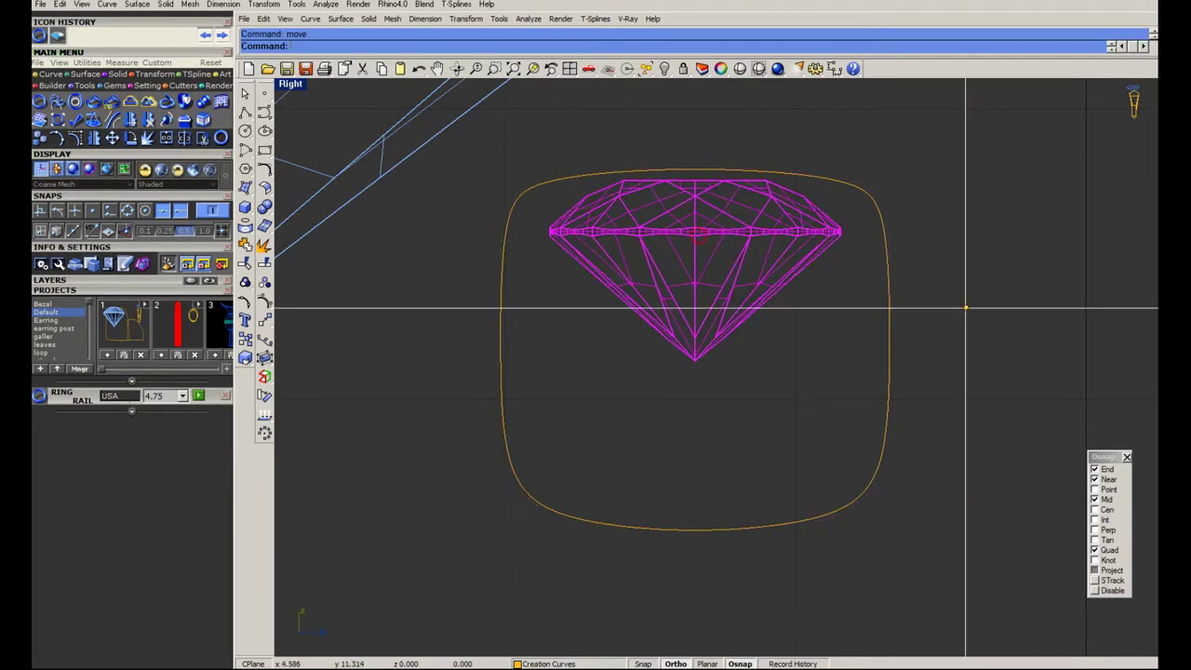
click(966, 304)
click(966, 240)
text(M)
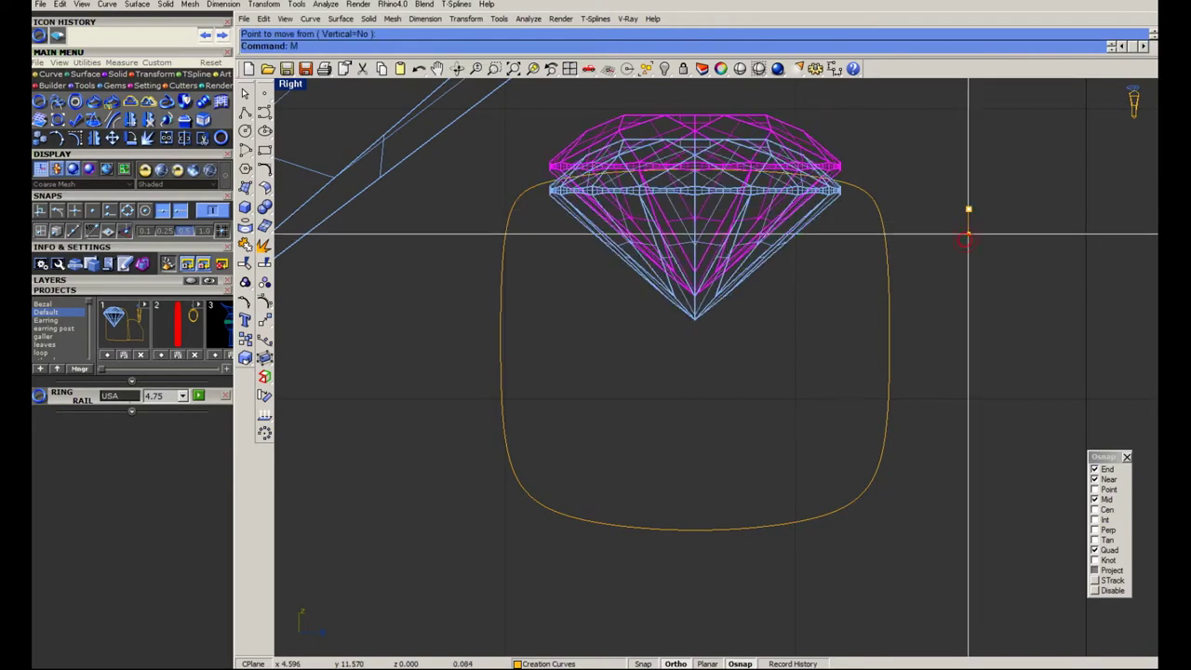
click(967, 266)
Measure the aligned distance from the gem's bottom to the profile's bottom
middle_click(637, 368)
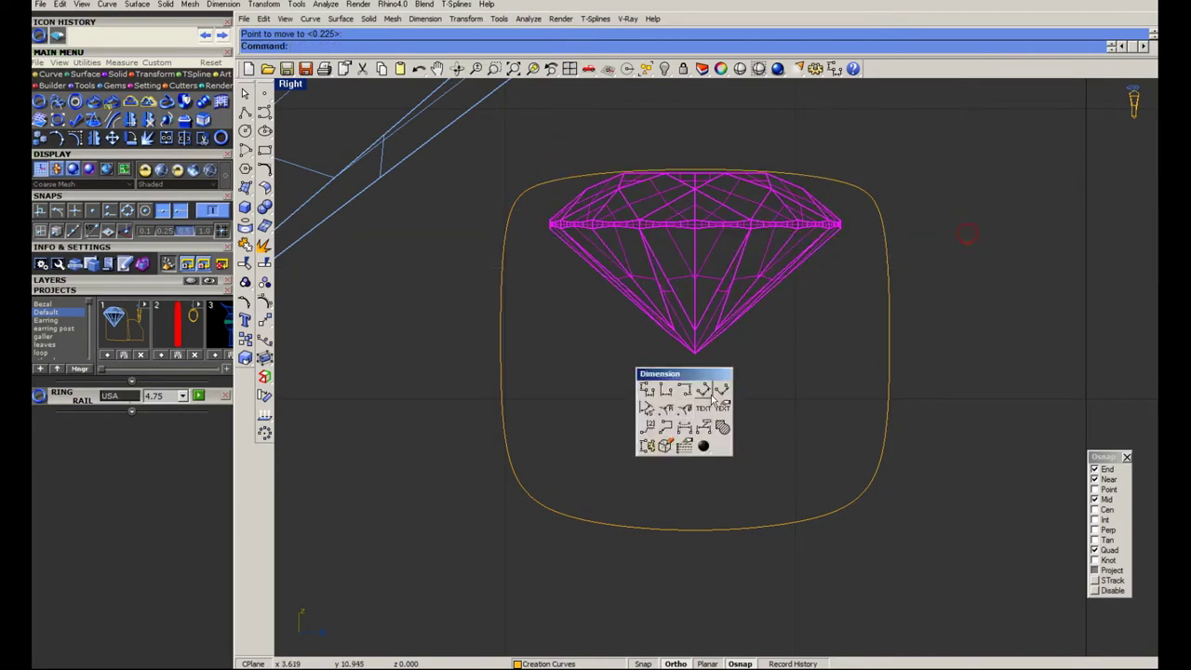
click(712, 400)
click(696, 352)
click(696, 529)
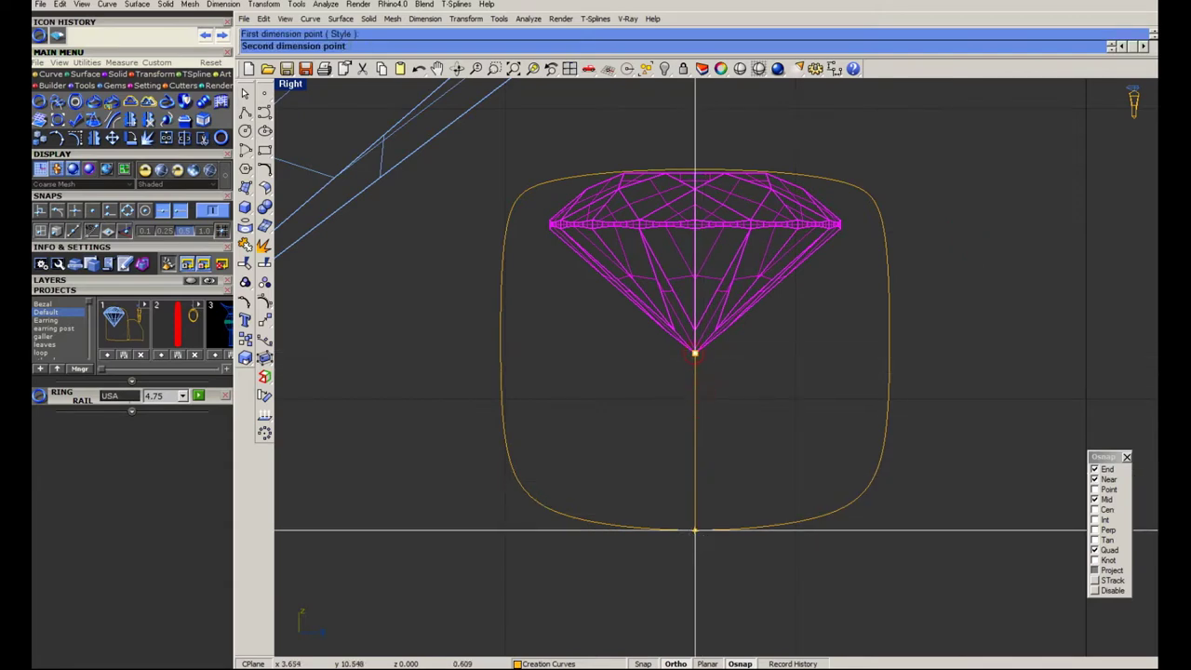
scroll(696, 498, down, 3)
key(Escape)
Stretch the cushion profile by moving its bottom control points down 0.2
drag(718, 505, 871, 462)
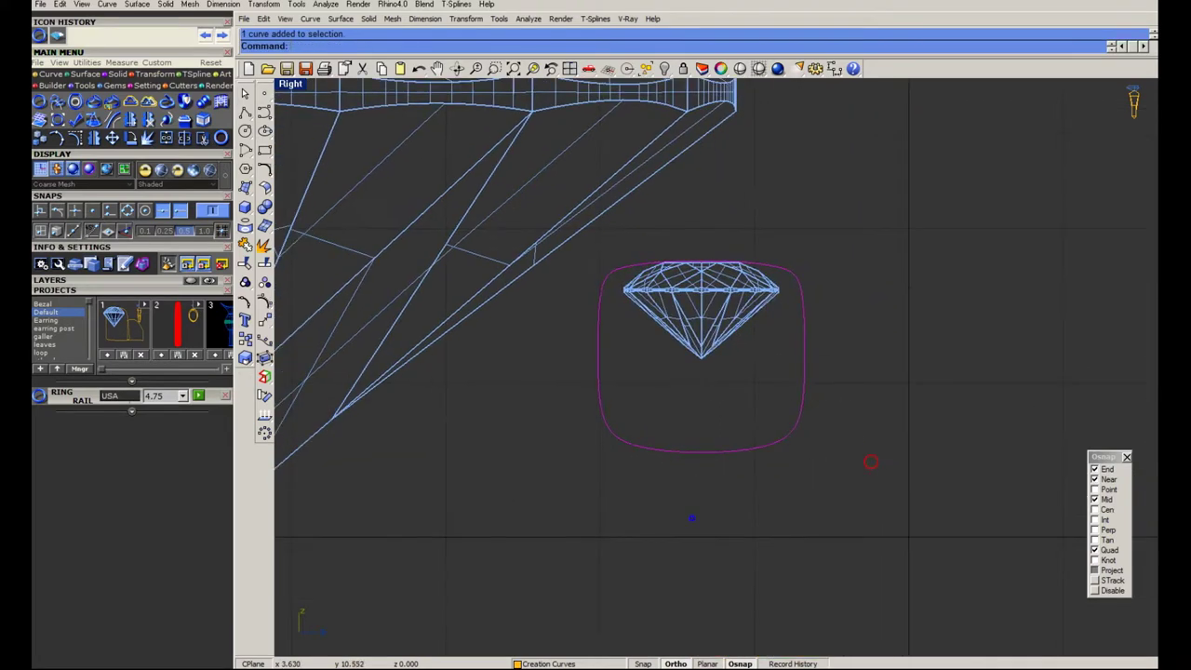
key(ctrl+z)
click(809, 439)
key(F10)
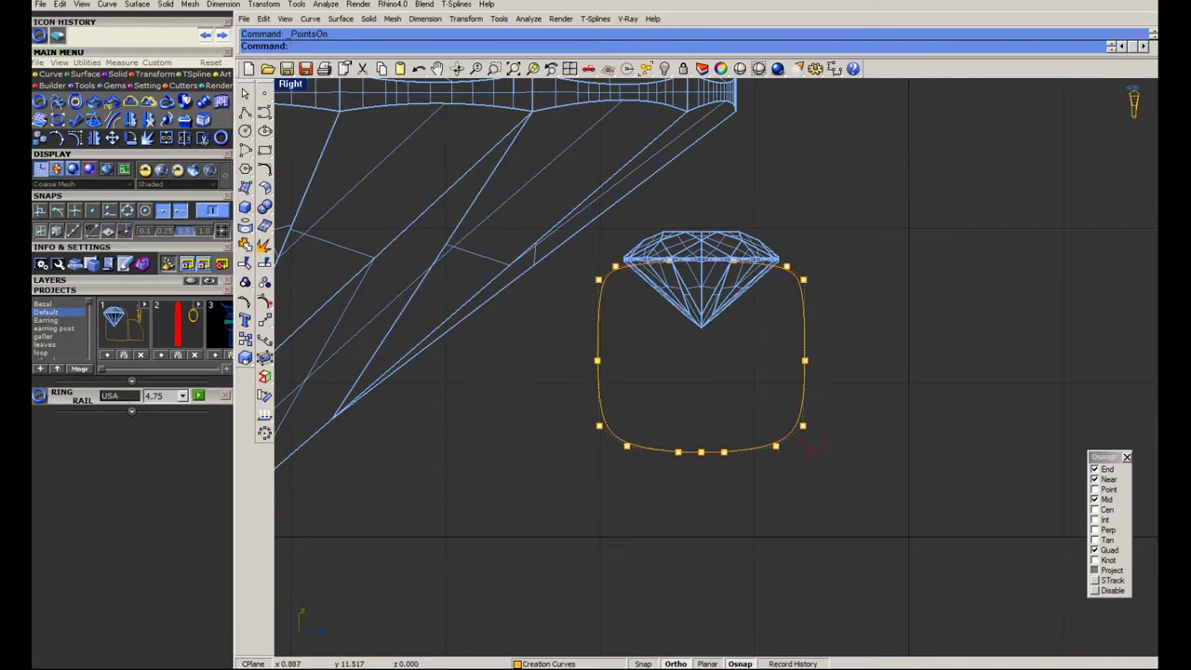
drag(651, 456, 808, 458)
click(887, 419)
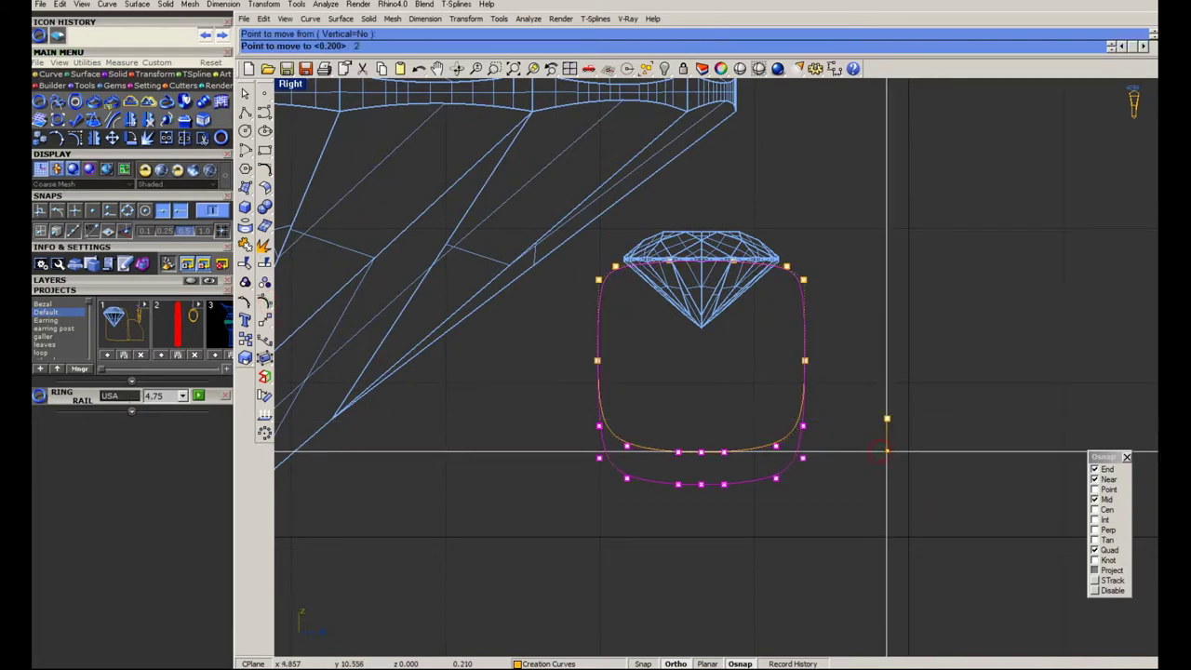
key(Return)
key(Escape)
scroll(723, 272, up, 2)
Place a 270° rotated copy of the gem and profile, shifted to the right
click(722, 253)
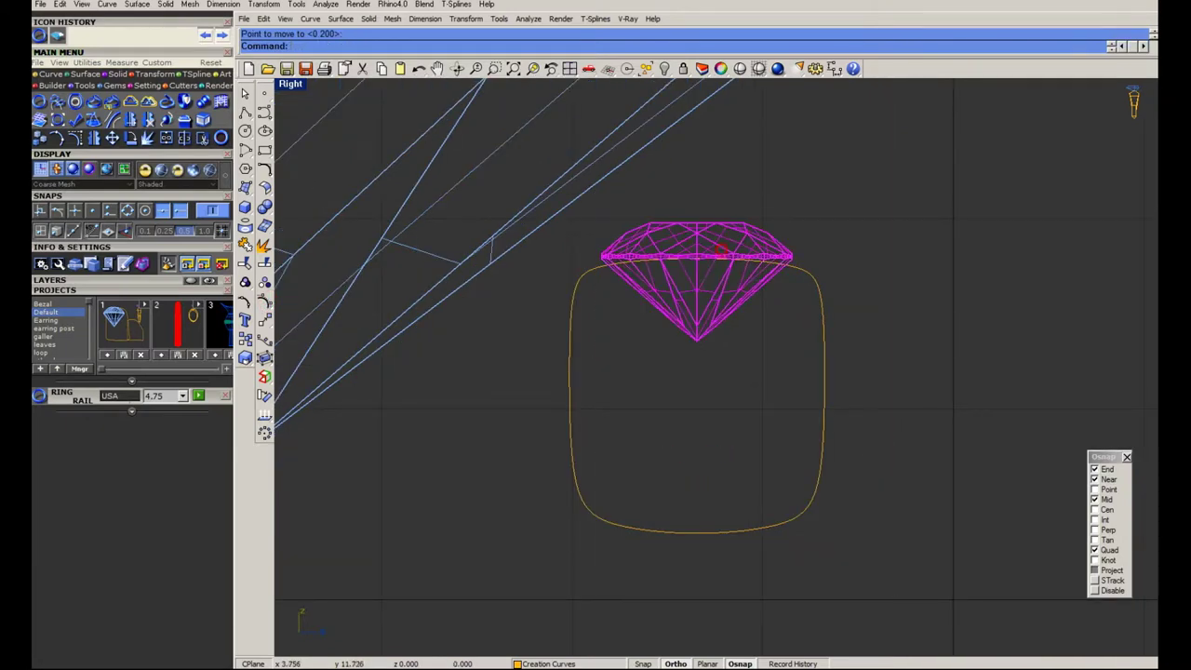
shift+click(821, 269)
click(602, 259)
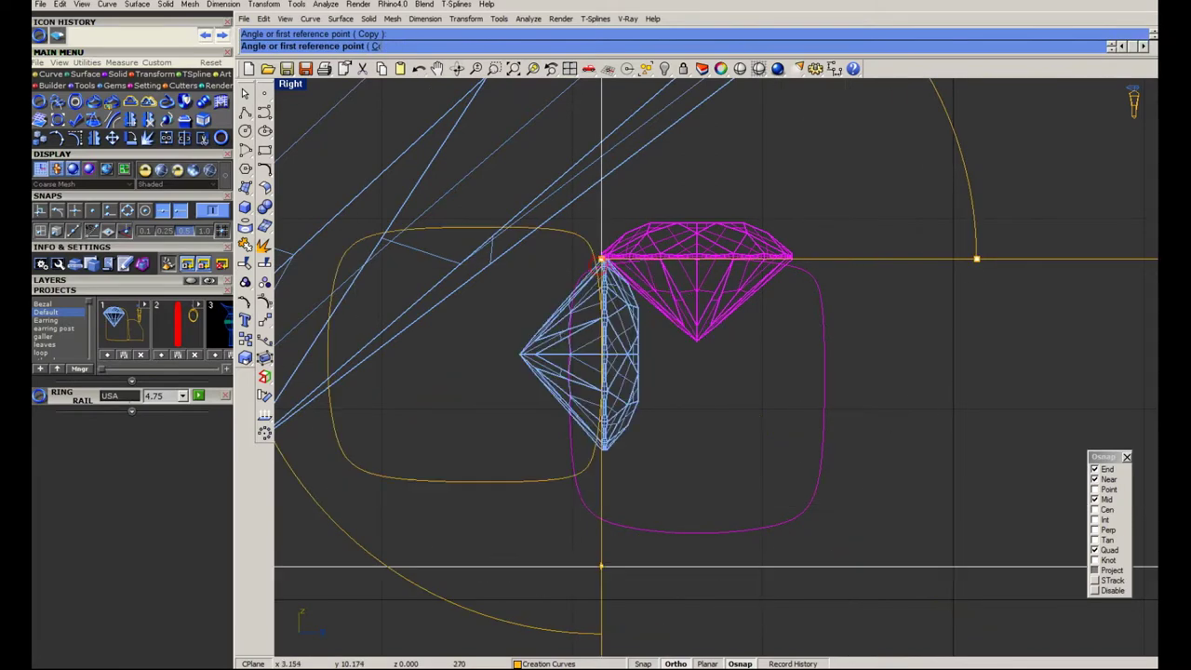
click(601, 566)
scroll(558, 564, down, 3)
drag(488, 313, 627, 313)
key(Escape)
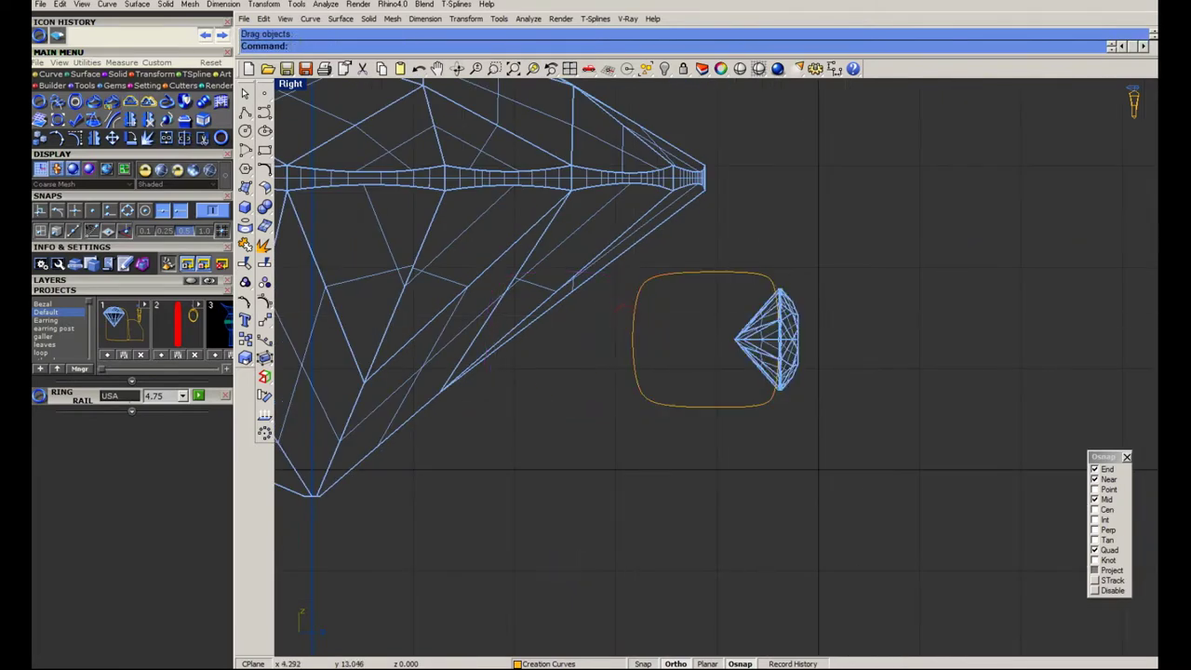
Save the Matrix file
right_drag(619, 303, 707, 345)
click(771, 146)
key(ctrl+s)
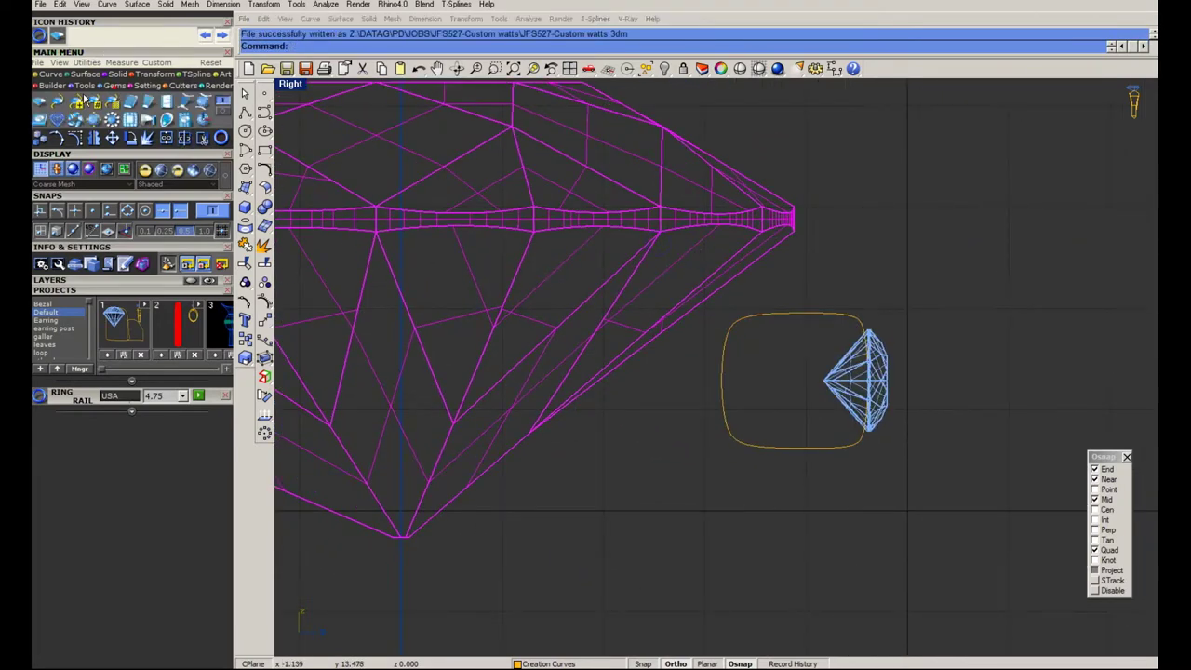
Load a 7.02 mm pear gem with its Gem Profile outline in four-view layout
click(85, 100)
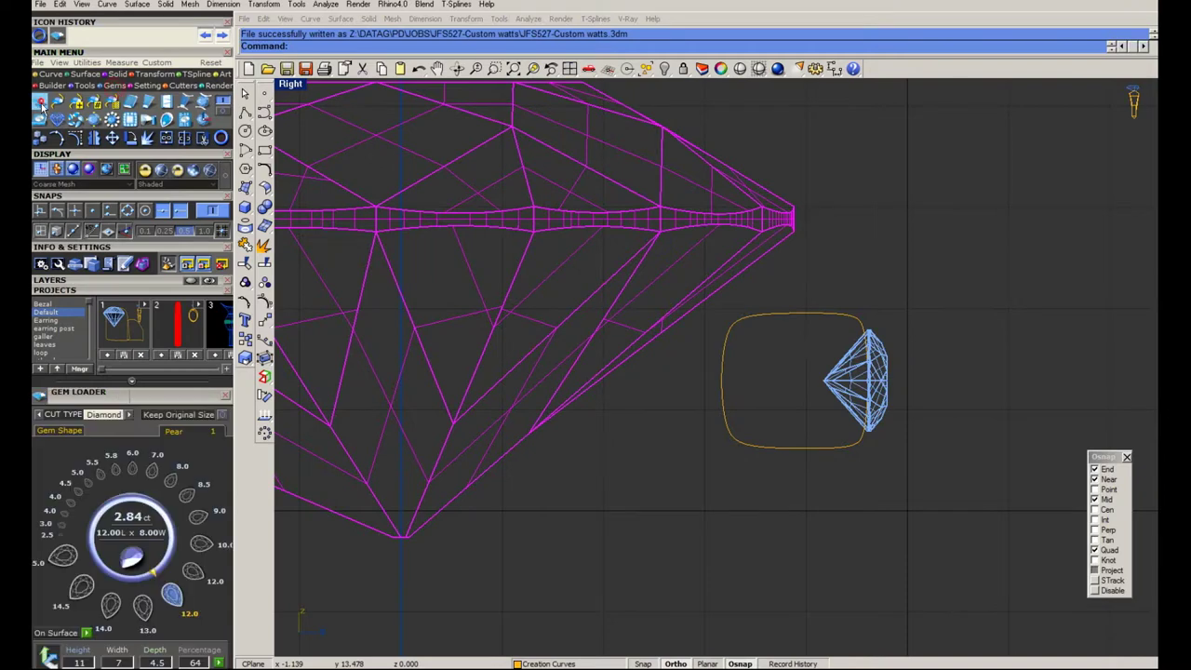
click(167, 122)
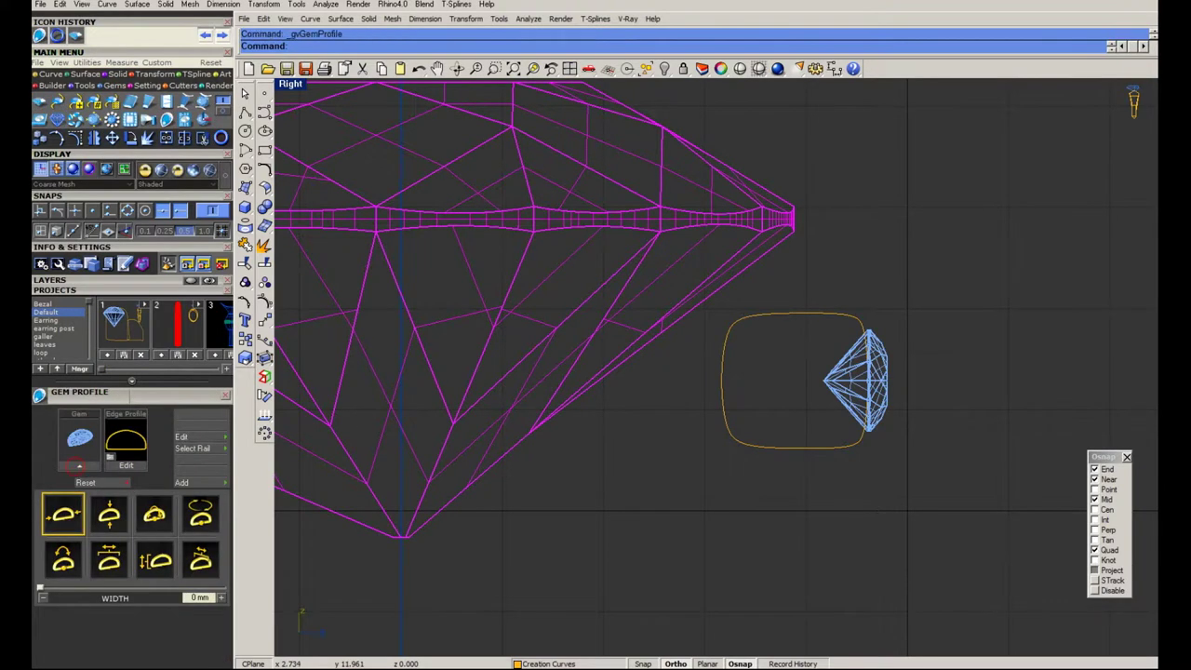
scroll(751, 294, down, 3)
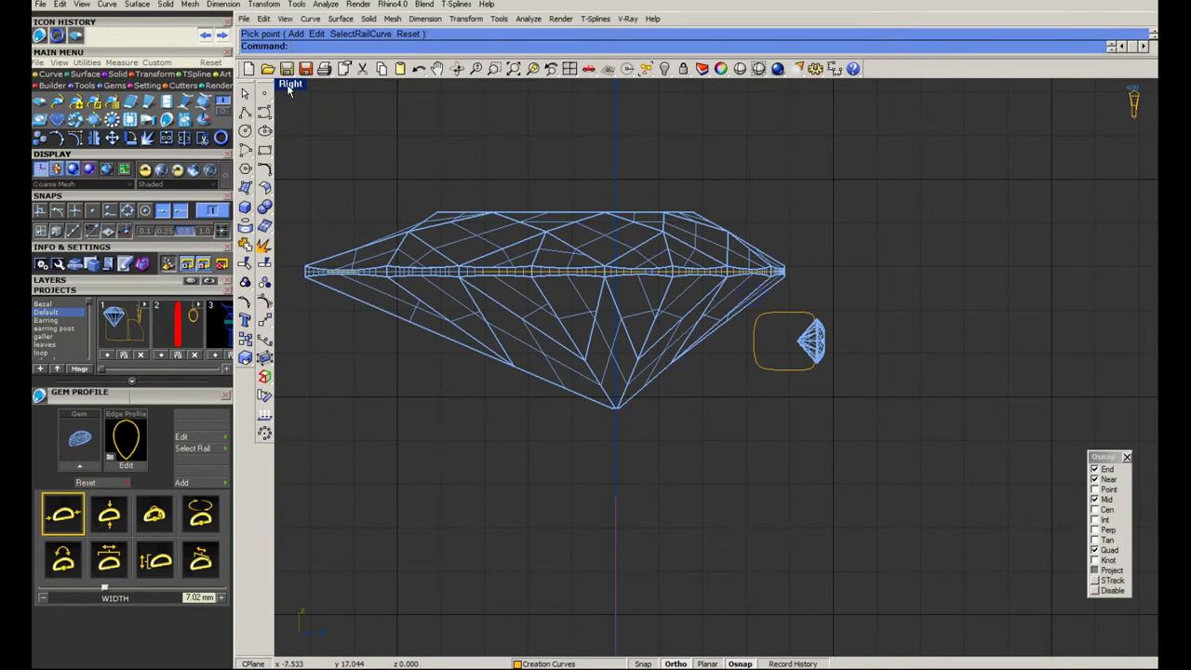
double_click(289, 86)
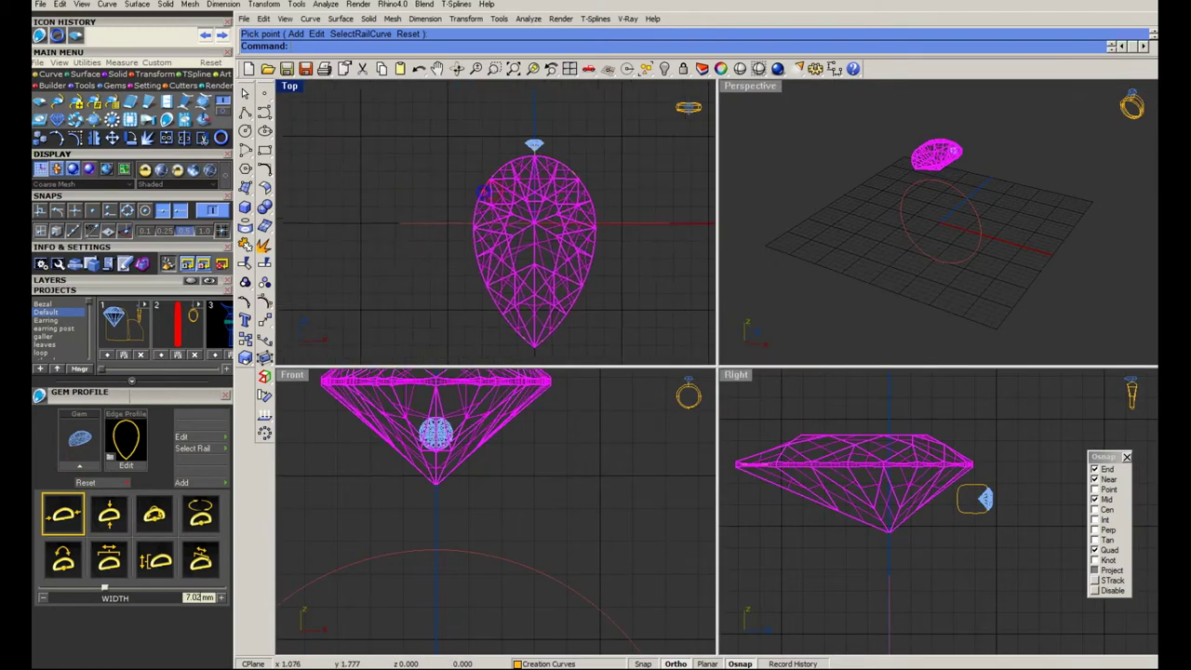
Rebuild one half of the pear outline to 9 points, degree 3
click(602, 194)
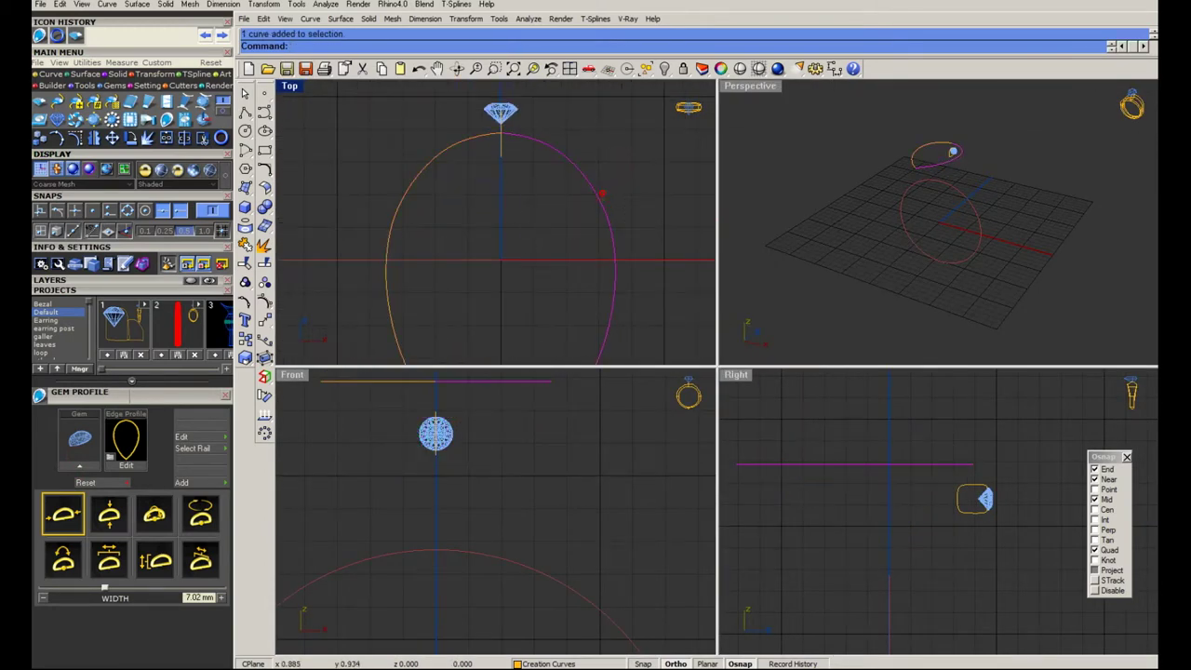
right_drag(503, 230, 524, 202)
text(Rebuild)
key(Return)
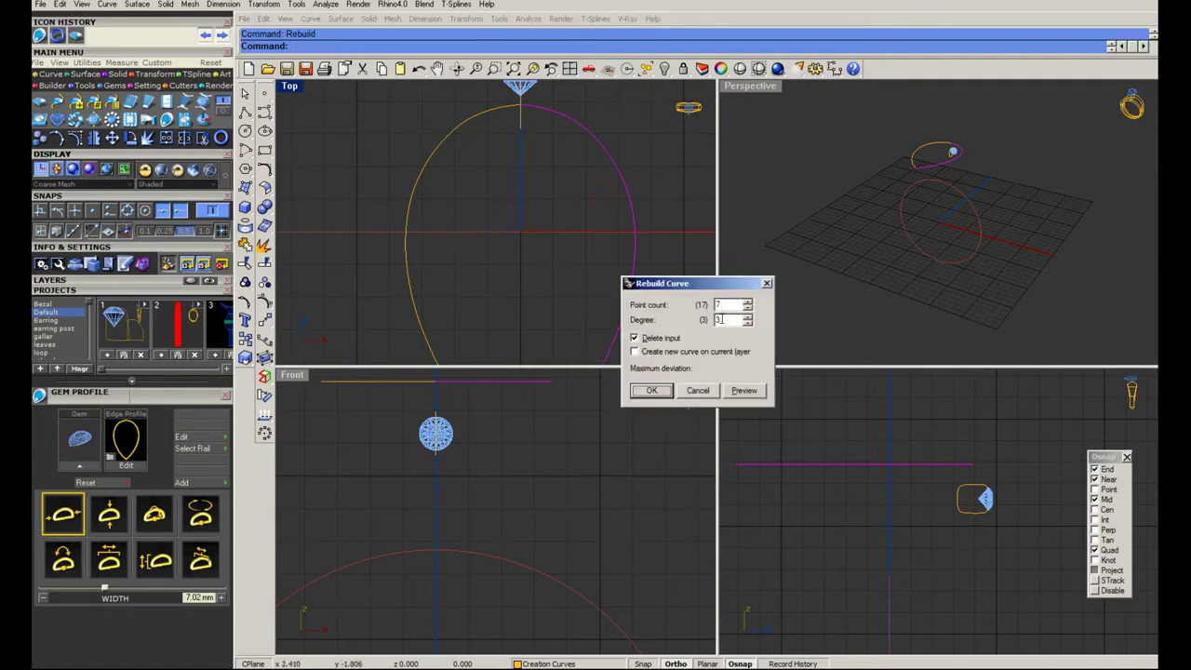
click(742, 391)
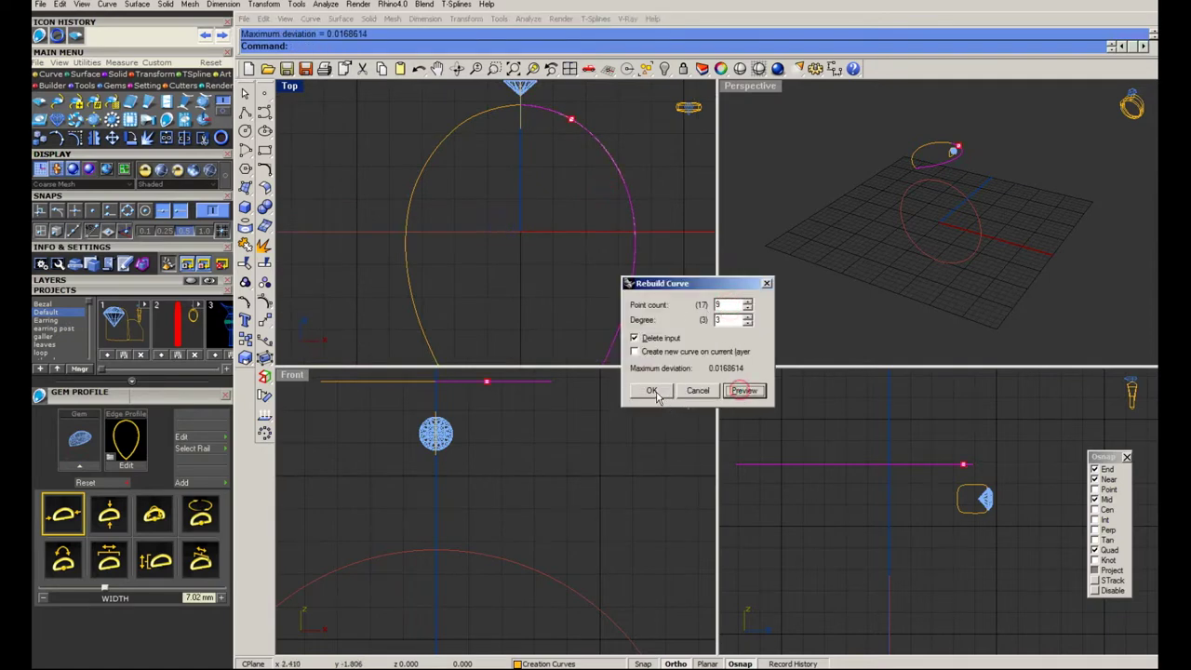
click(652, 391)
Join both outline halves into one closed pear curve
right_click(453, 203)
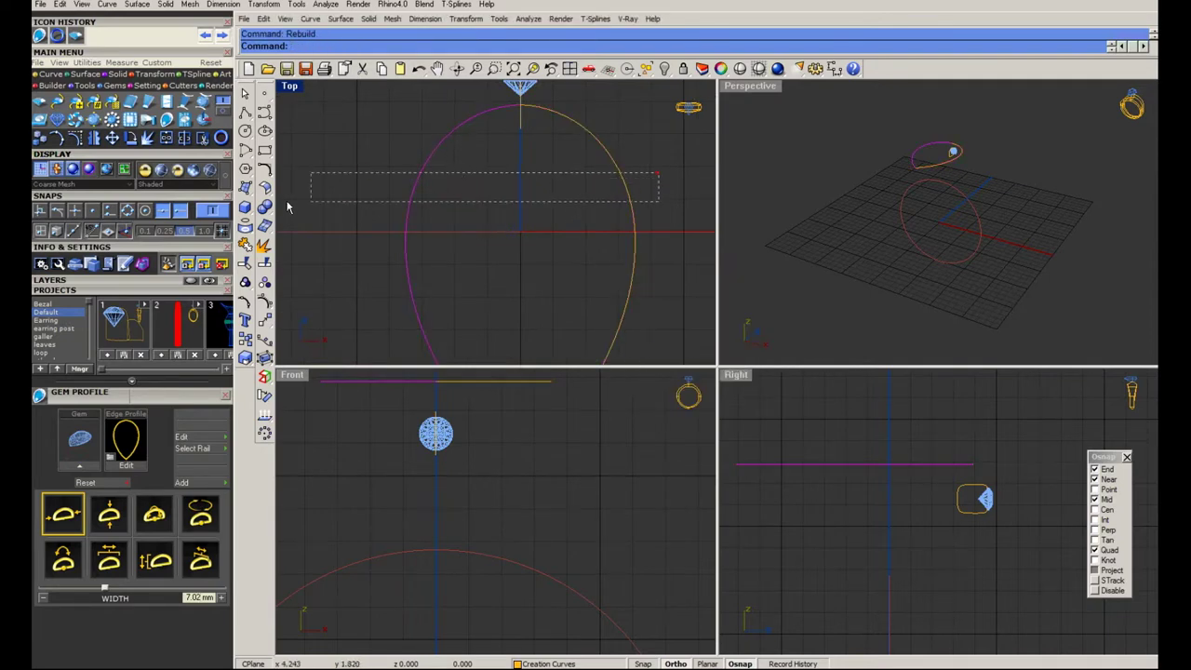
drag(288, 207, 289, 206)
scroll(510, 208, down, 2)
key(ctrl+j)
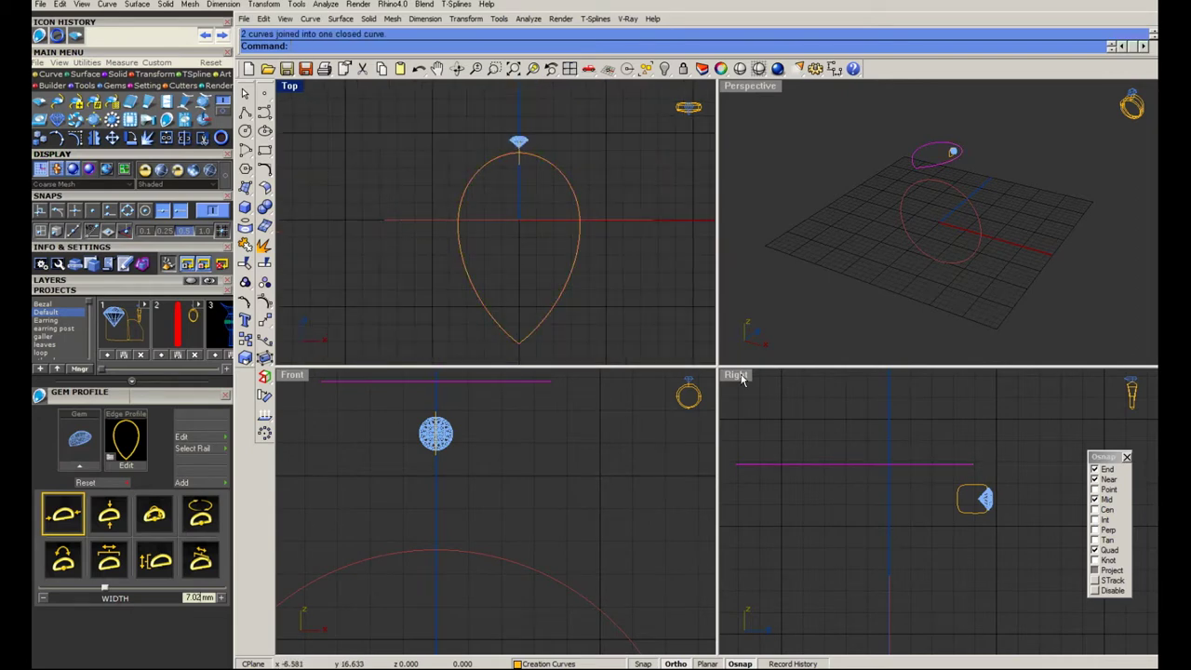
double_click(737, 376)
Unhide the pear gem with Show Selected and raise it slightly above the outline
click(666, 70)
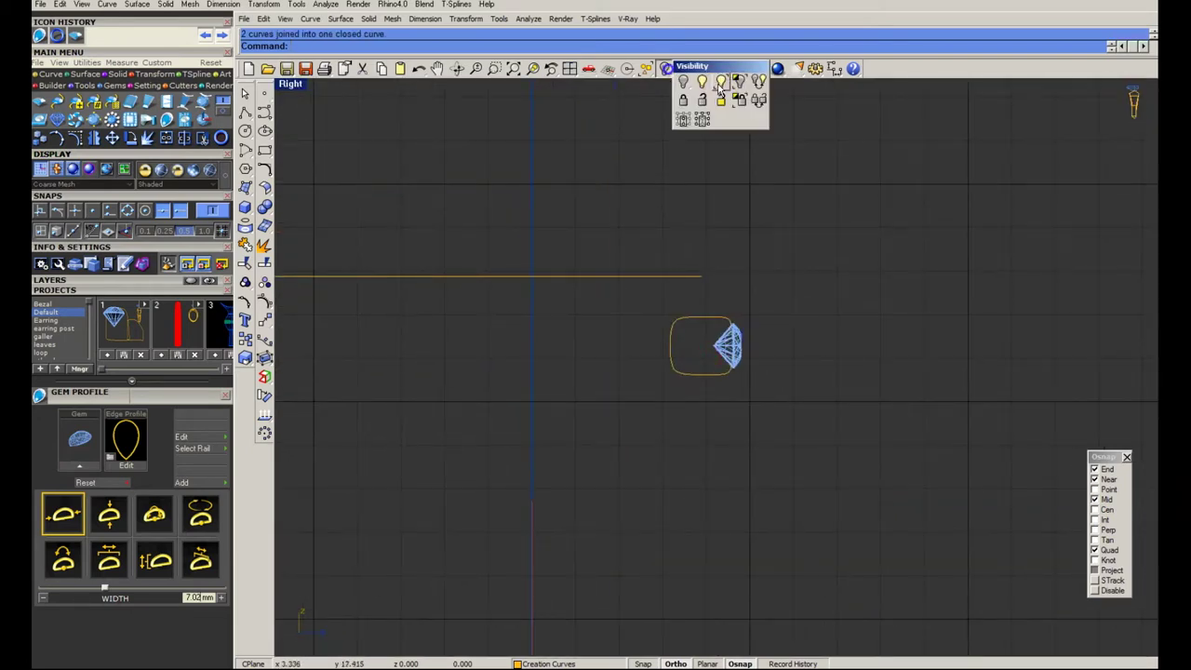
click(721, 85)
scroll(706, 198, up, 3)
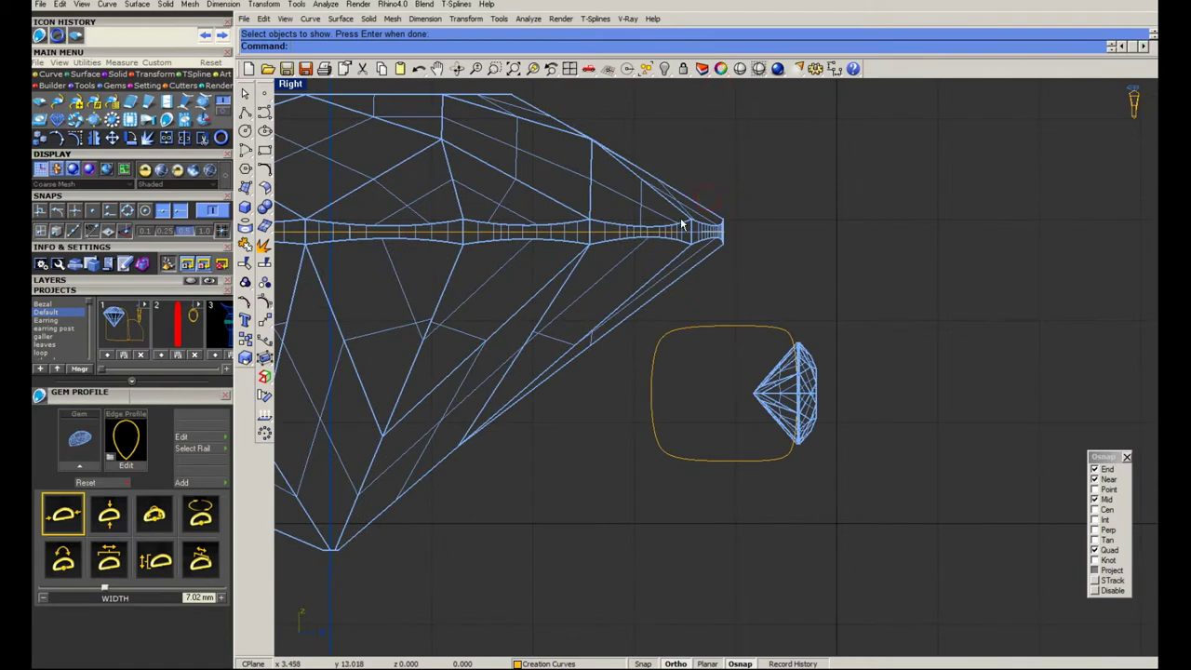
click(682, 224)
key(Return)
drag(682, 225, 682, 191)
key(Escape)
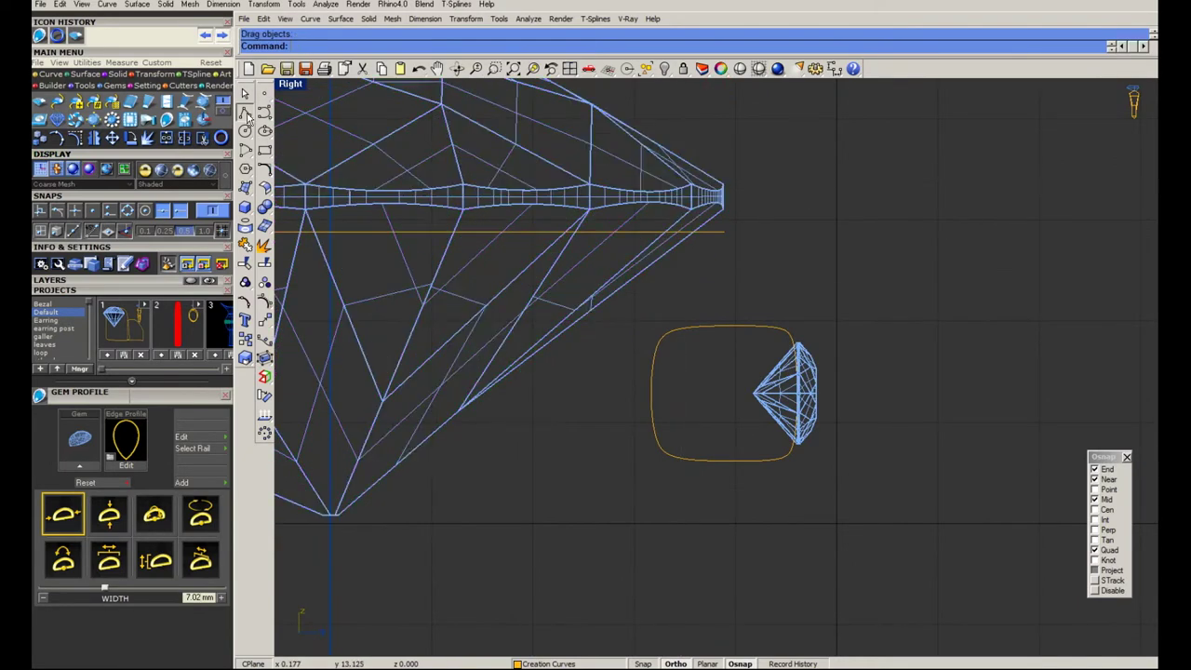
Abandon a polyline and a move, then bring up the IMG_0727.JPG reference photo
click(245, 112)
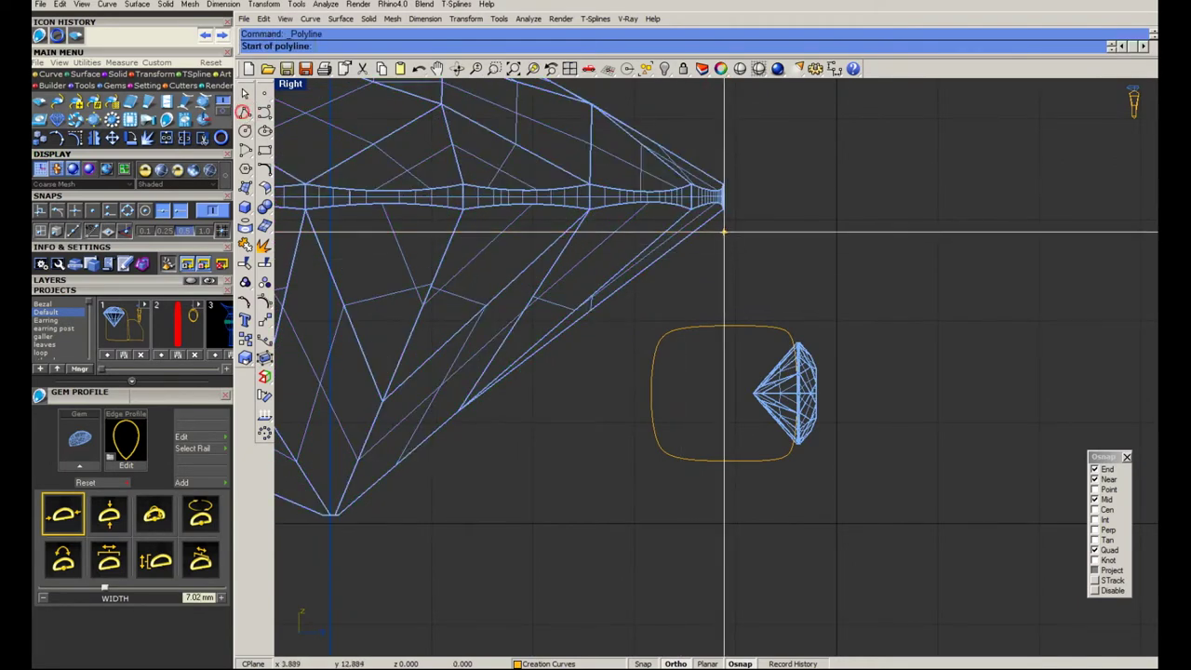
click(724, 231)
key(Escape)
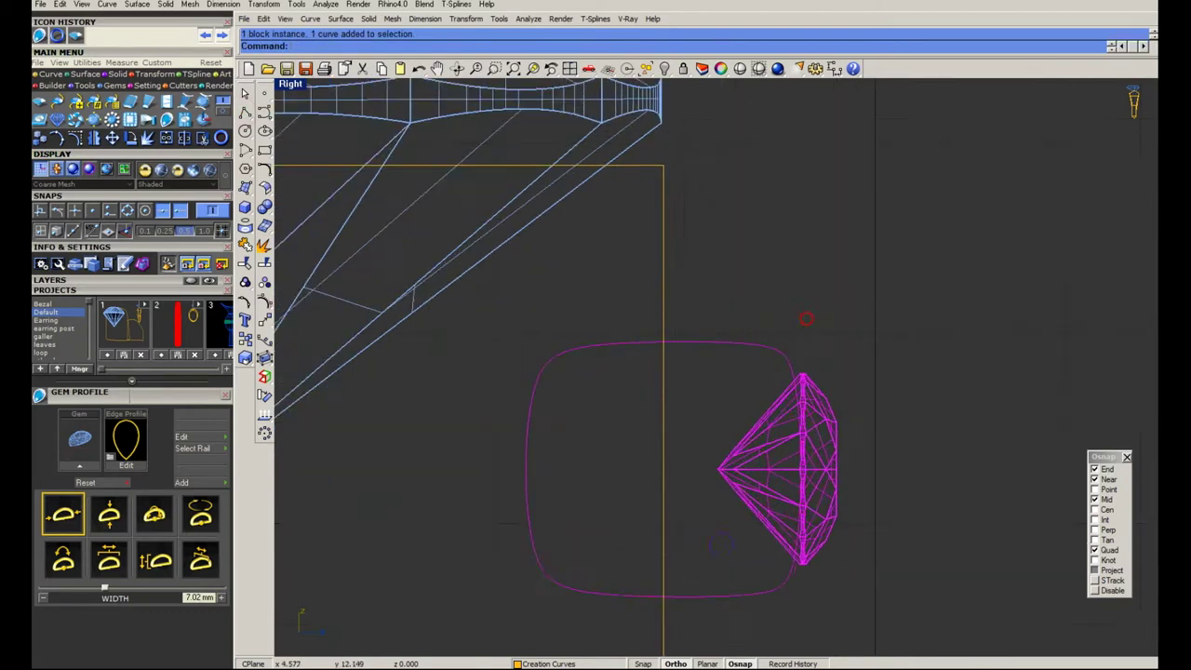
scroll(809, 279, up, 3)
click(920, 268)
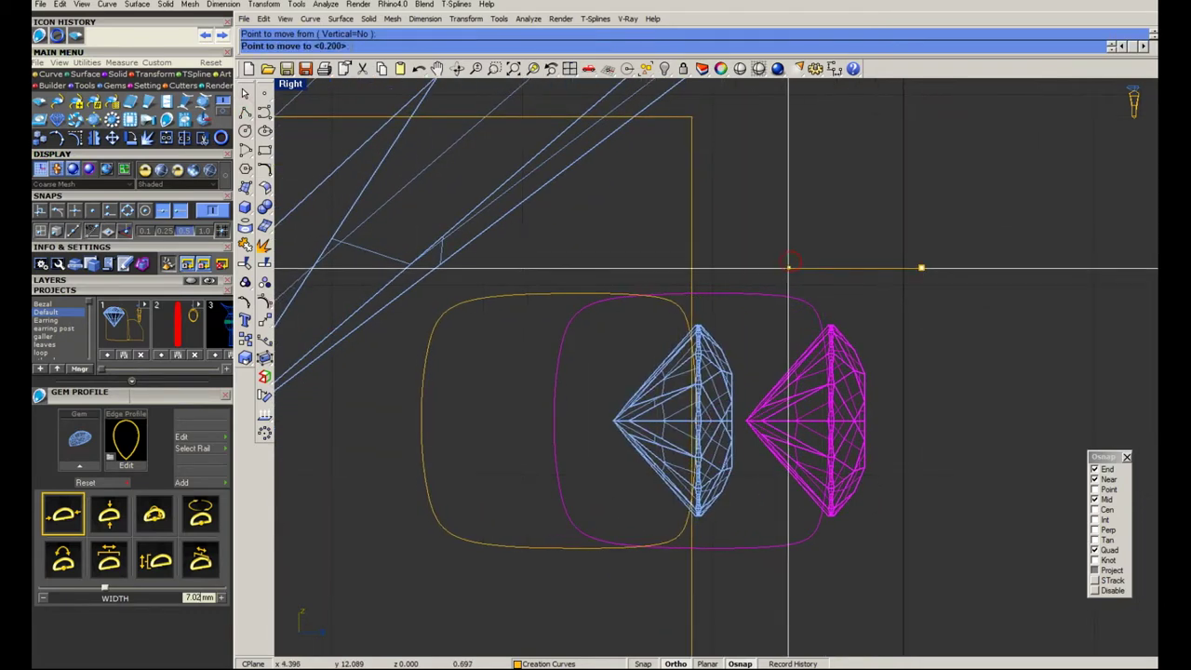
key(Escape)
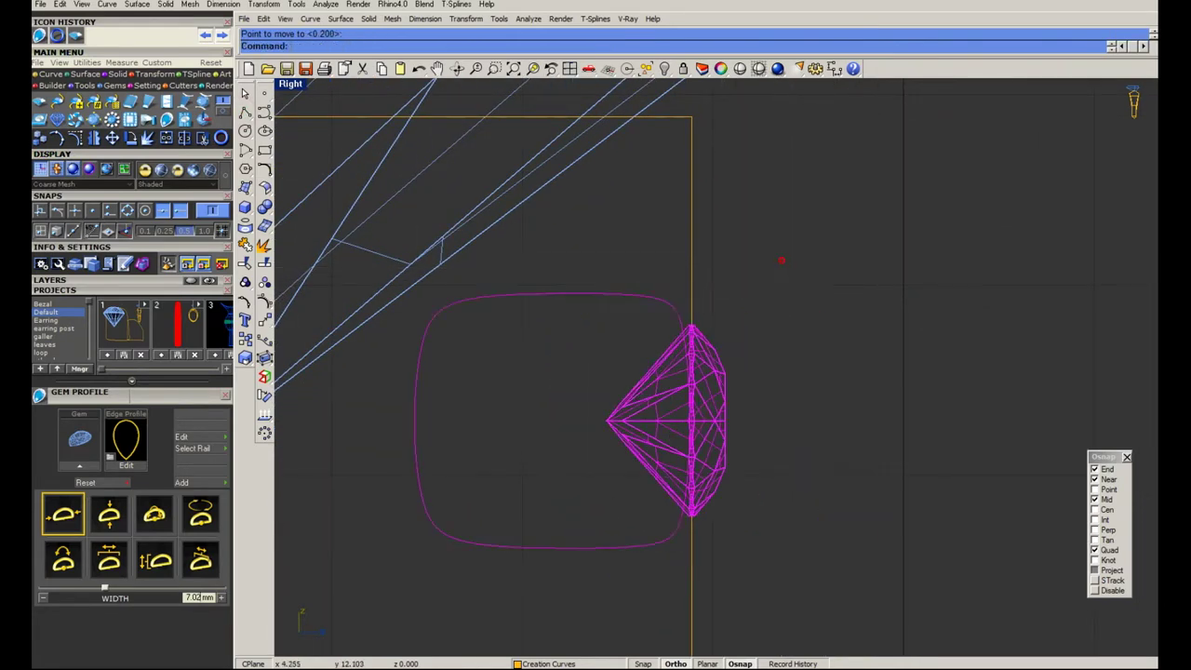
key(alt+Tab)
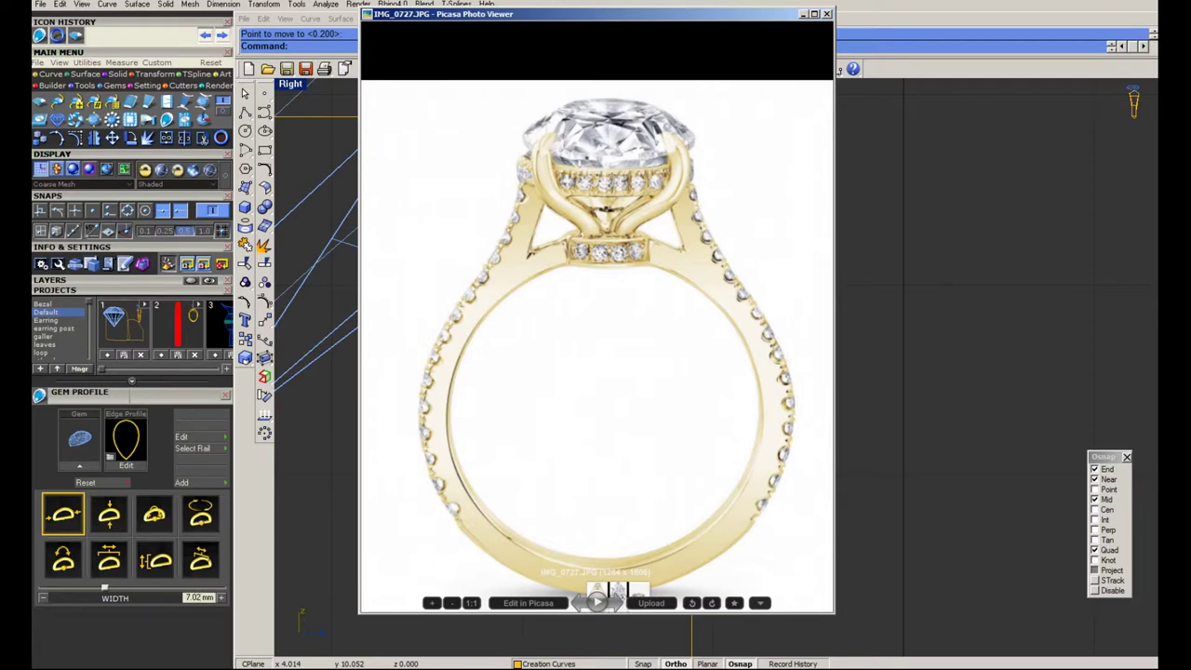
Browse the pear diamond and gold ring reference photos IMG_0884.jpg and IMG_0728.JPG
key(Escape)
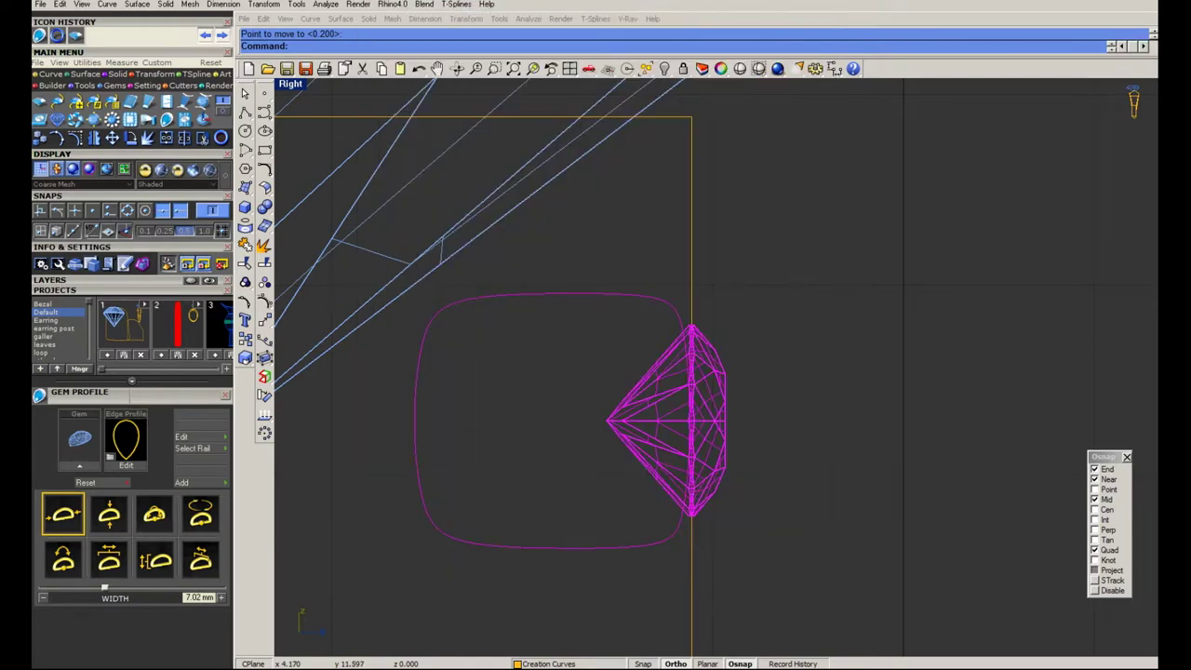
key(alt+Tab)
key(Right)
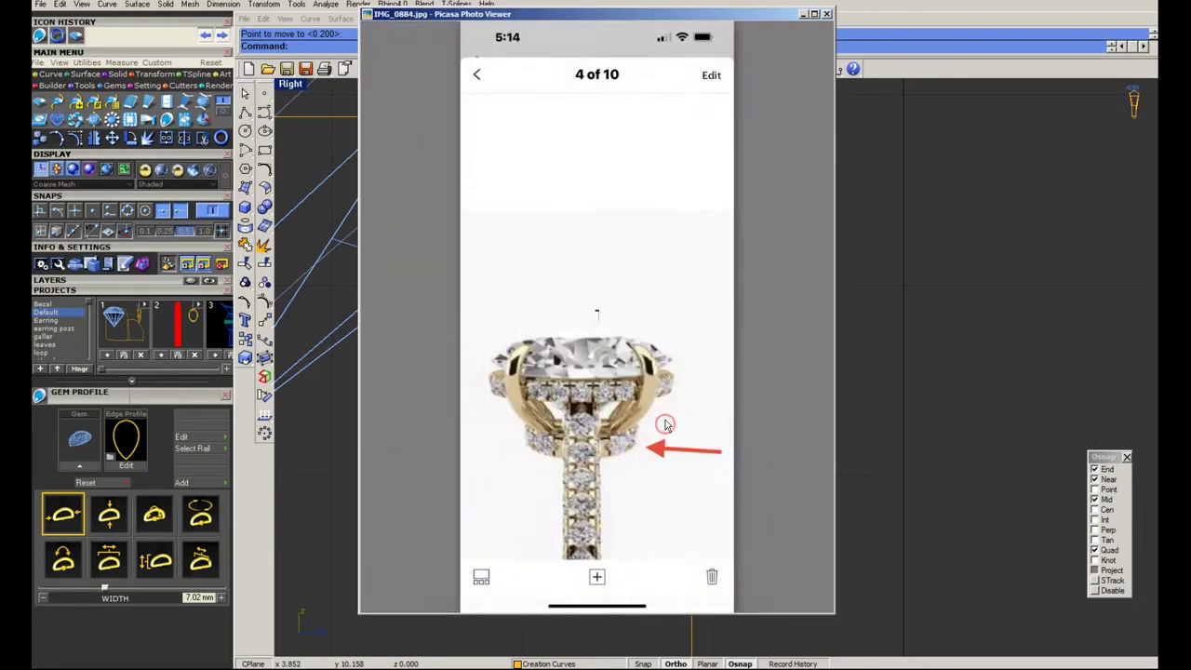
key(Left)
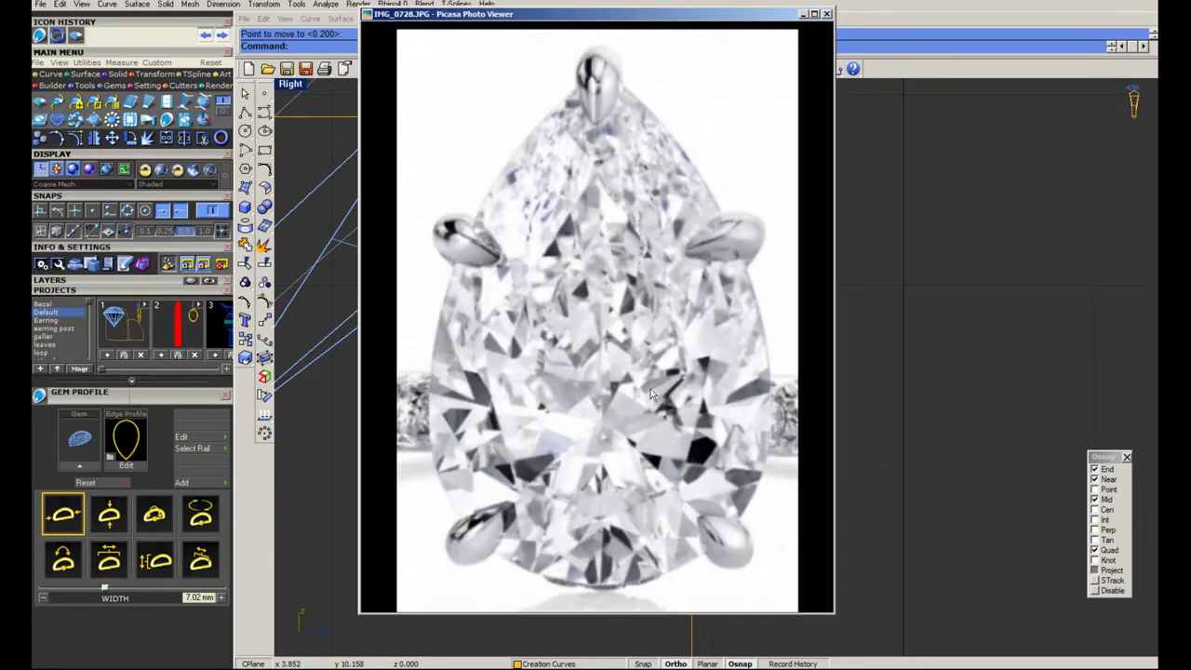
key(Left)
Move the small gem and its profile upward
click(801, 14)
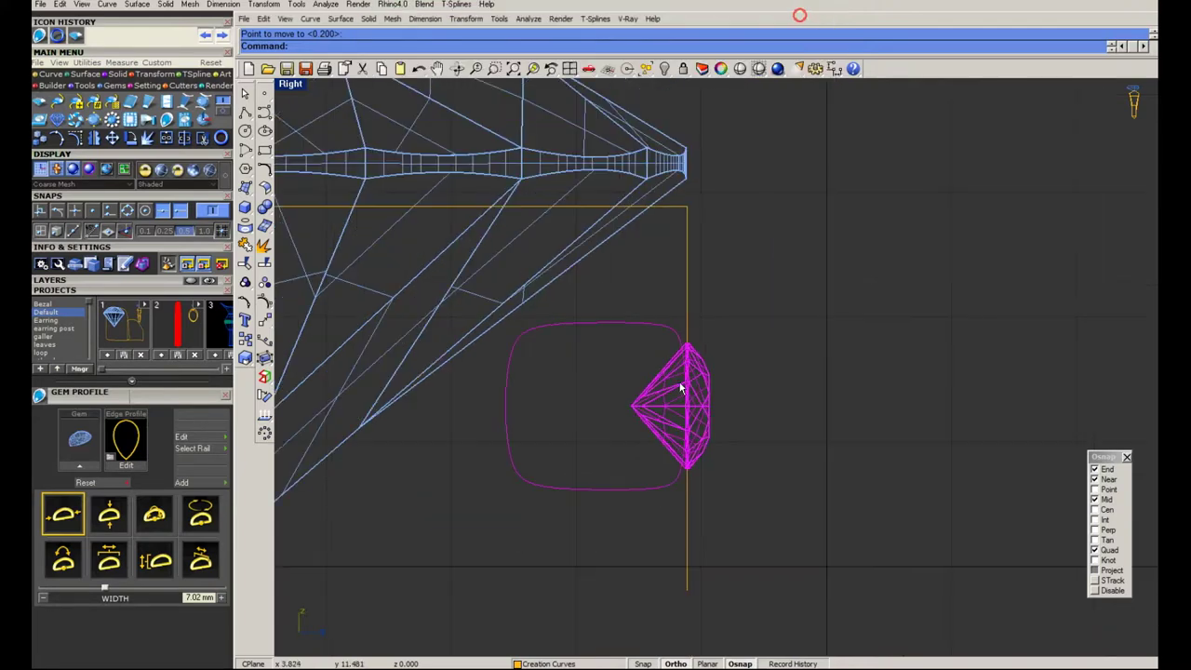
scroll(687, 344, up, 2)
drag(680, 346, 677, 275)
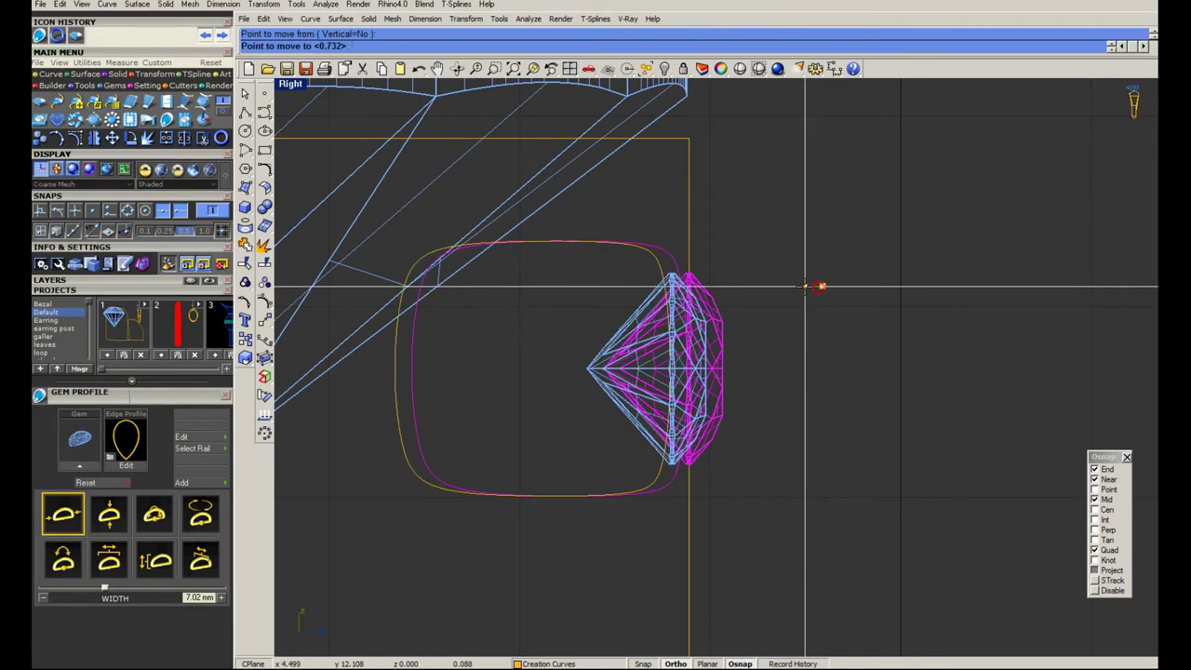
click(819, 286)
scroll(807, 293, down, 2)
key(Escape)
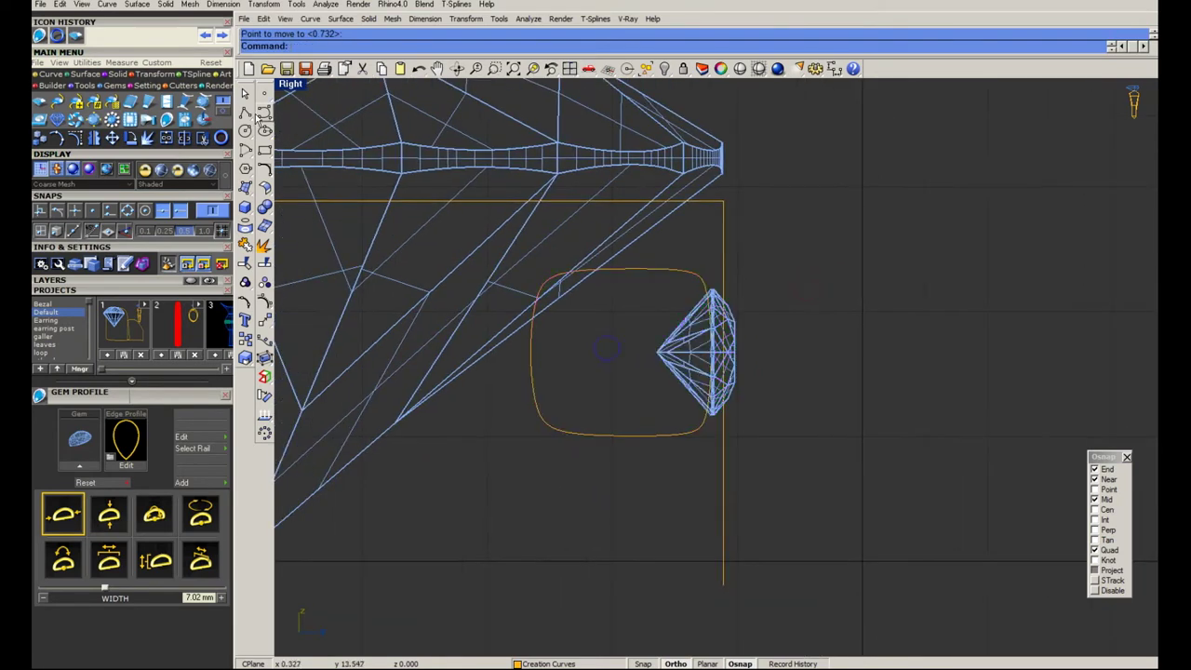
Draw a polyline from the rounded curve to where it meets the gem edge
click(245, 111)
scroll(506, 317, up, 2)
click(503, 327)
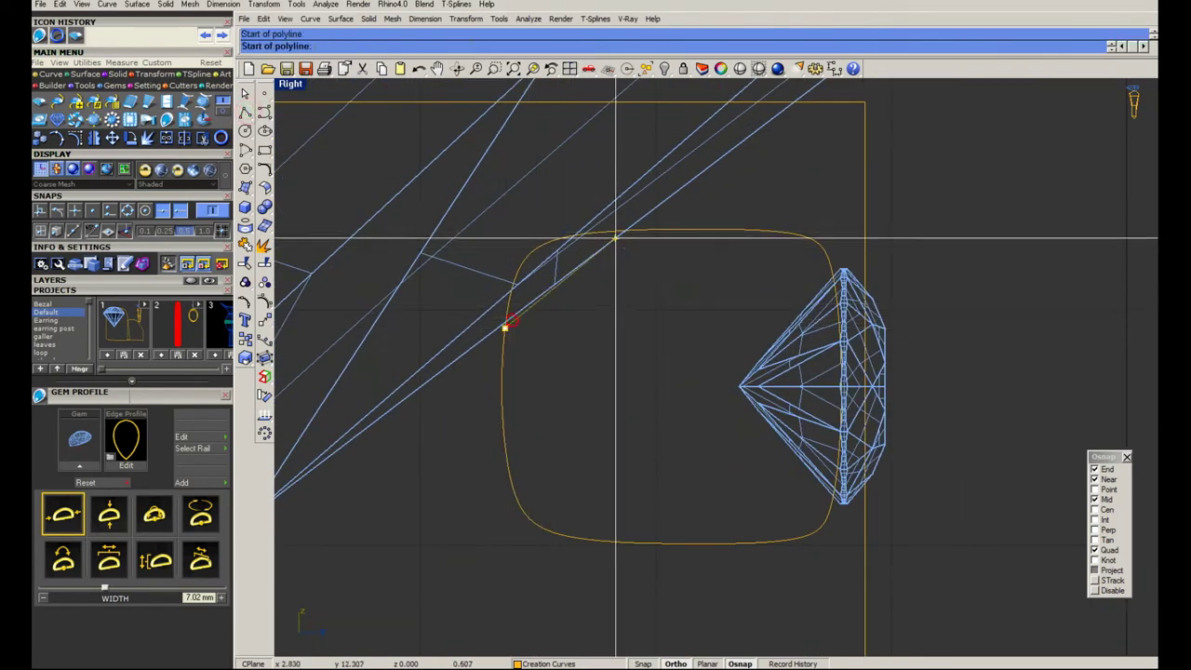
scroll(623, 233, up, 2)
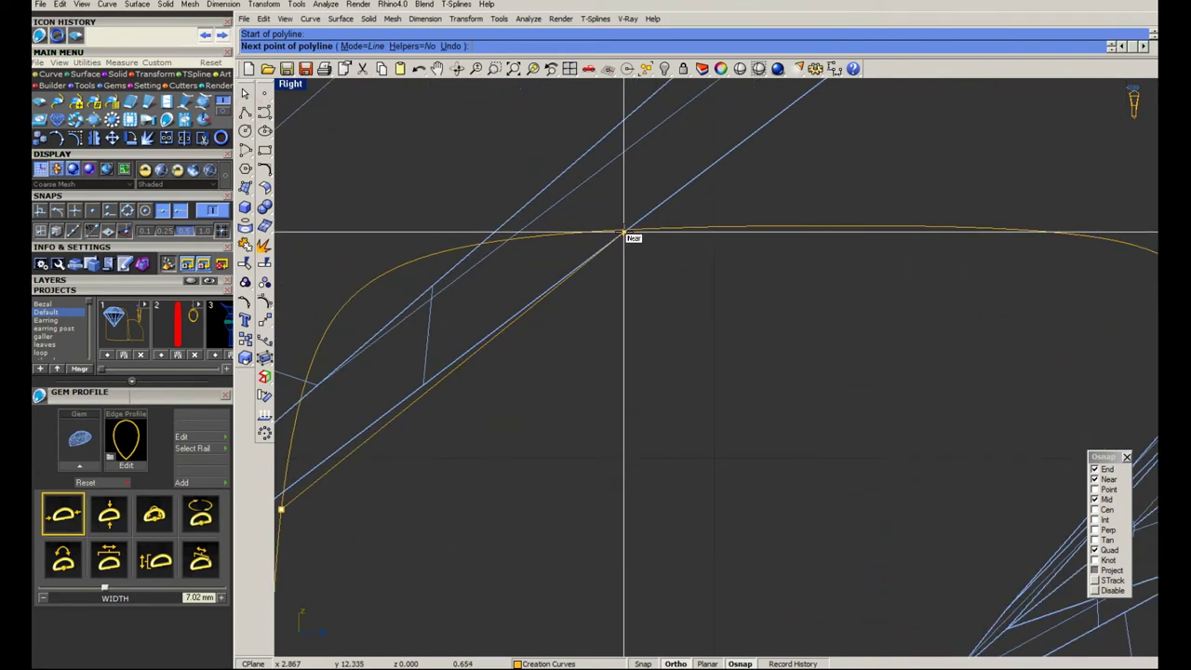
scroll(625, 233, up, 2)
scroll(630, 233, up, 2)
click(630, 232)
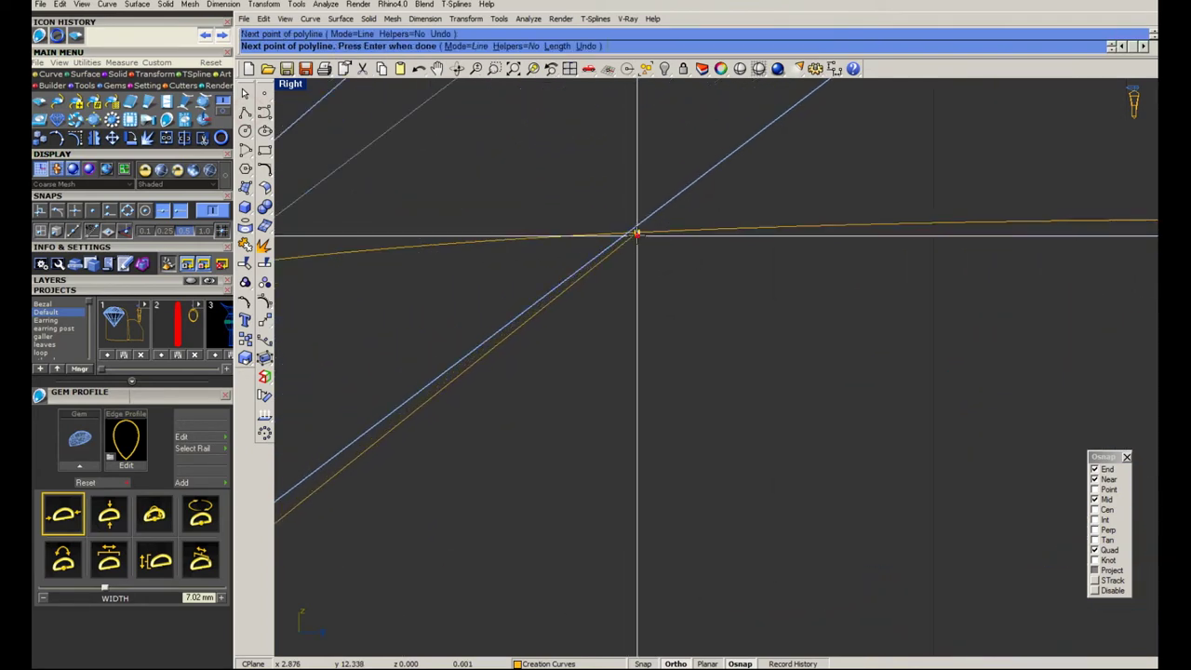
scroll(630, 234, down, 1)
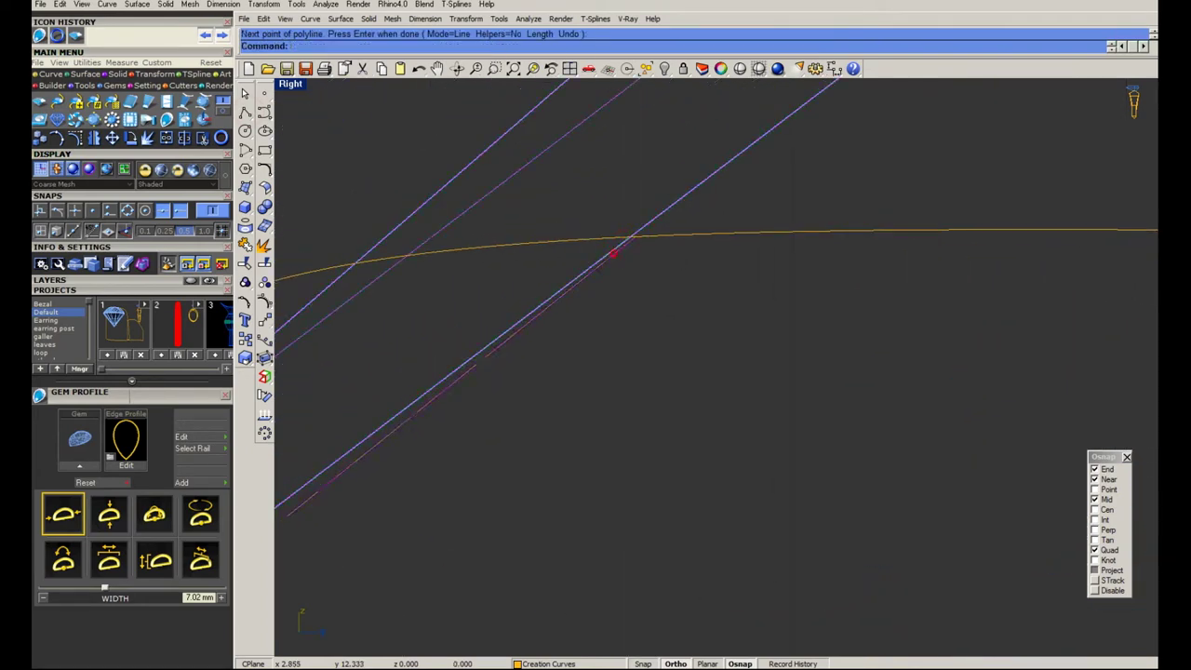
key(Return)
Trim the profile with the polyline and join the pieces into one closed curve
scroll(606, 245, down, 3)
drag(637, 397, 484, 494)
key(Return)
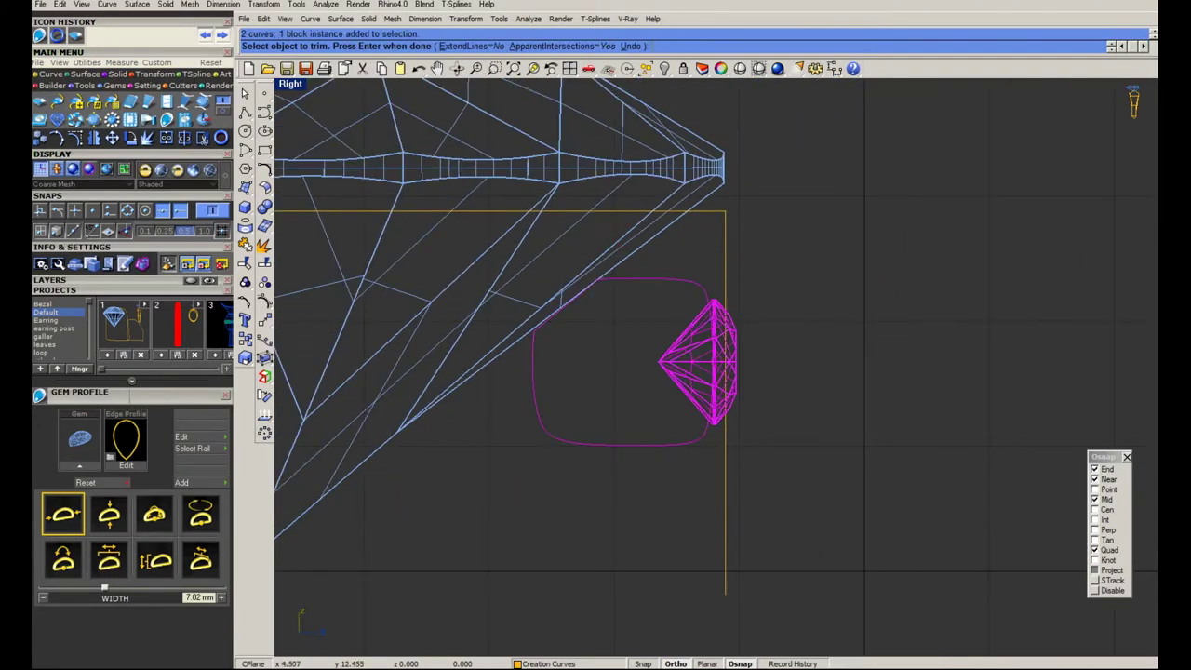
key(ctrl+h)
key(ctrl+z)
drag(689, 330, 513, 482)
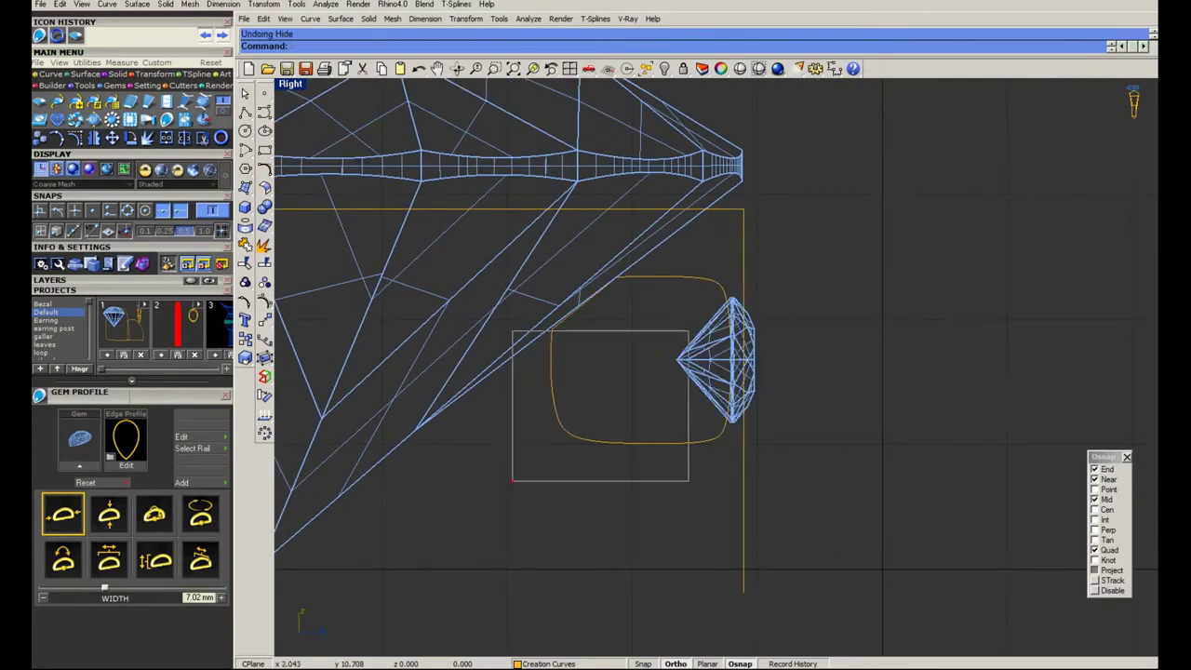
scroll(852, 266, down, 1)
key(ctrl+j)
Delete the vertical yellow guide line and hide the large pear stone
scroll(763, 258, down, 3)
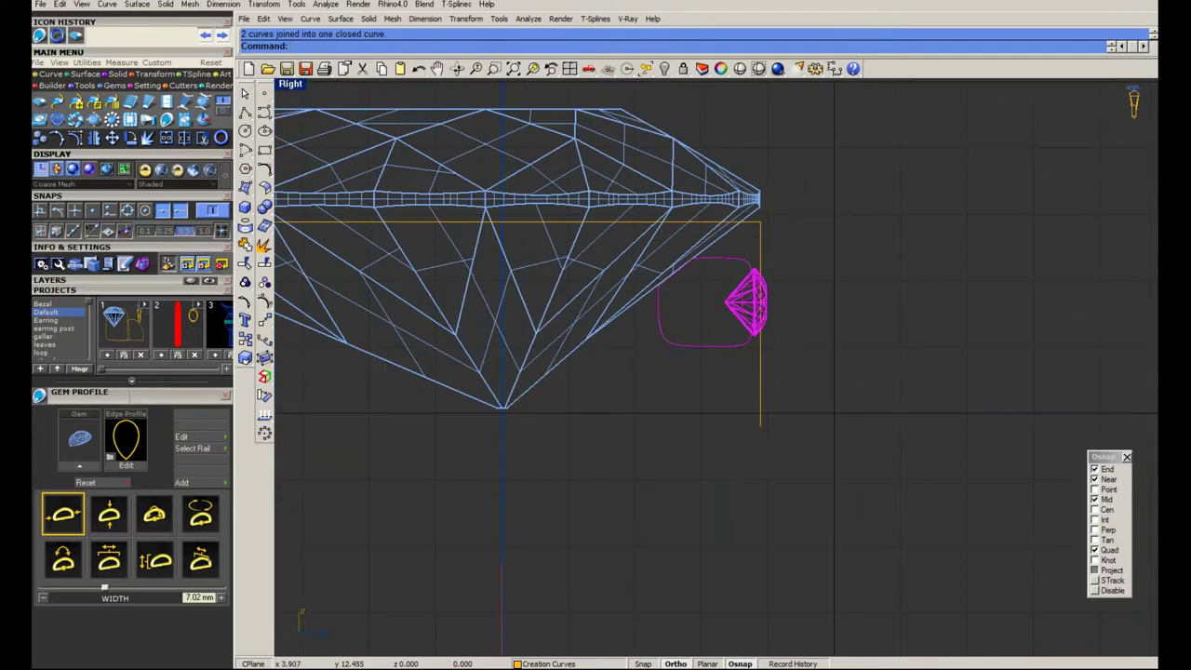
click(761, 244)
key(Delete)
click(617, 202)
scroll(617, 204, up, 2)
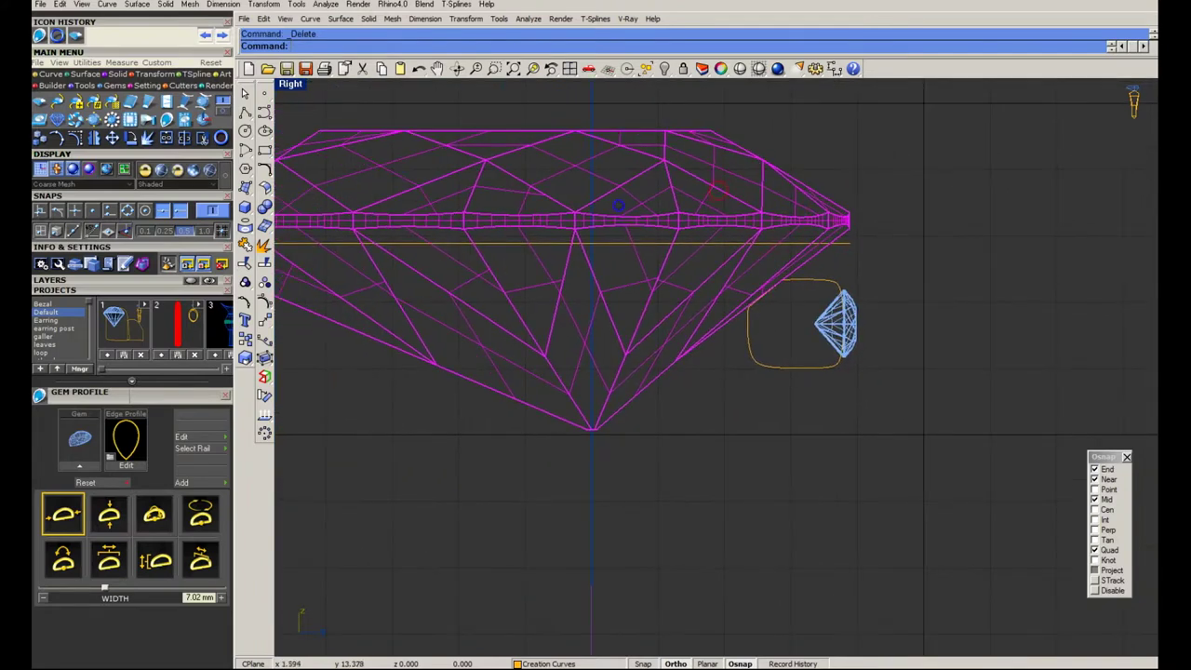
key(ctrl+h)
double_click(292, 84)
Offset the teardrop outline inward to create a smaller inner pear curve
scroll(577, 181, up, 1)
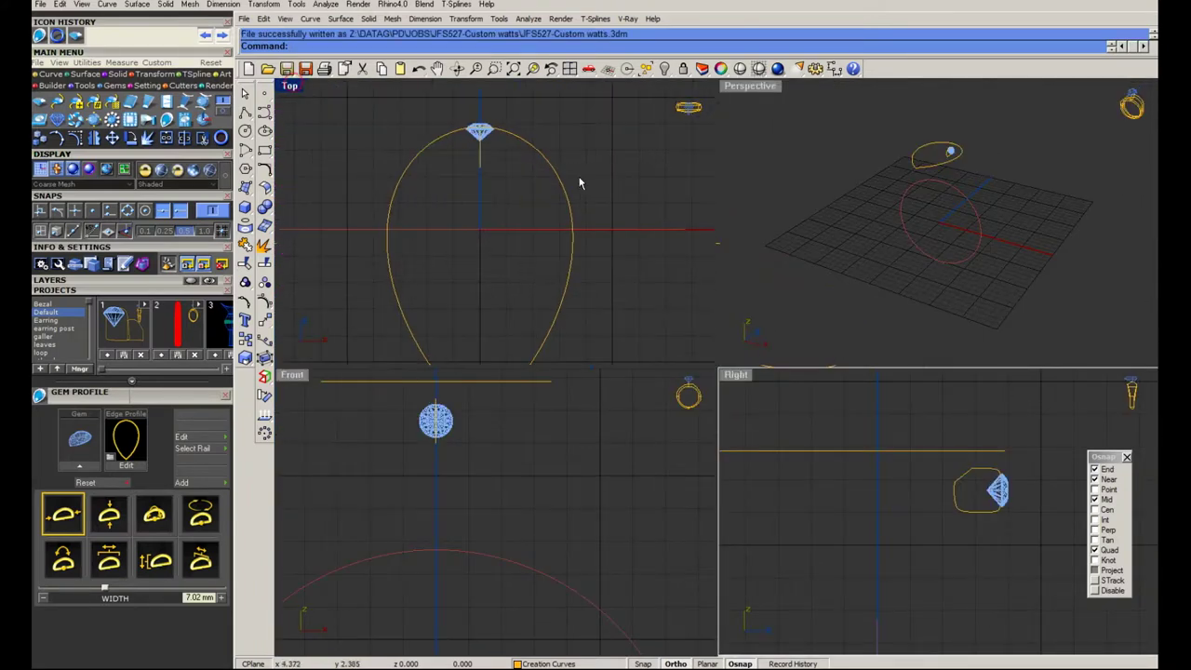
click(564, 183)
click(264, 169)
click(398, 182)
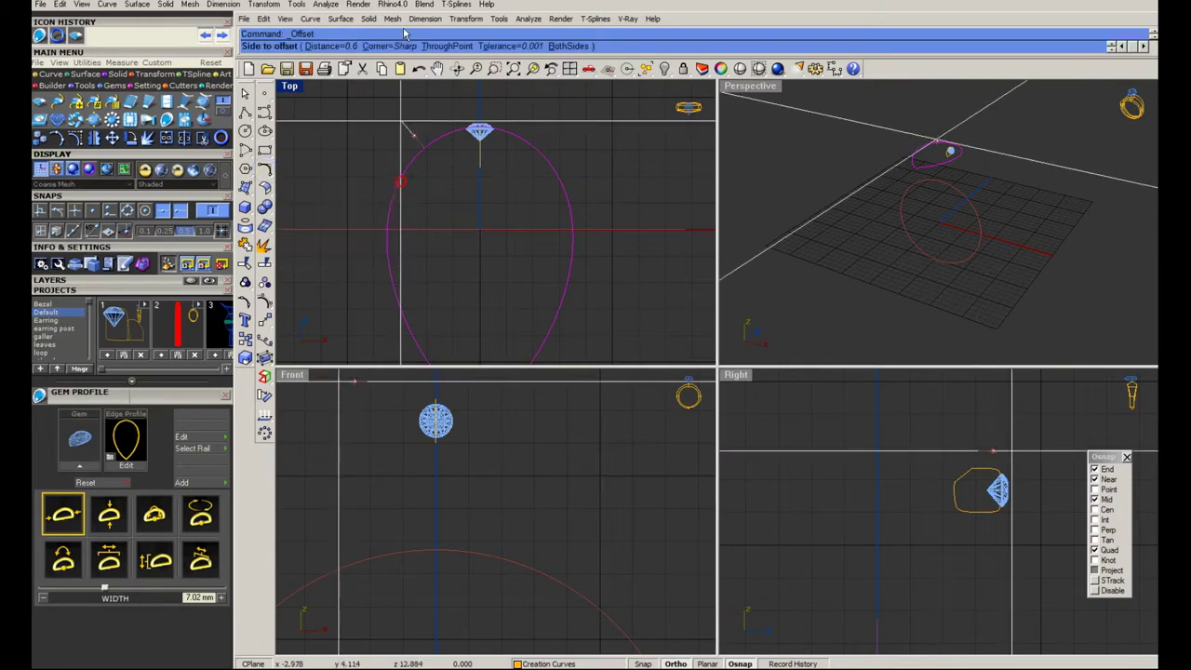
click(526, 185)
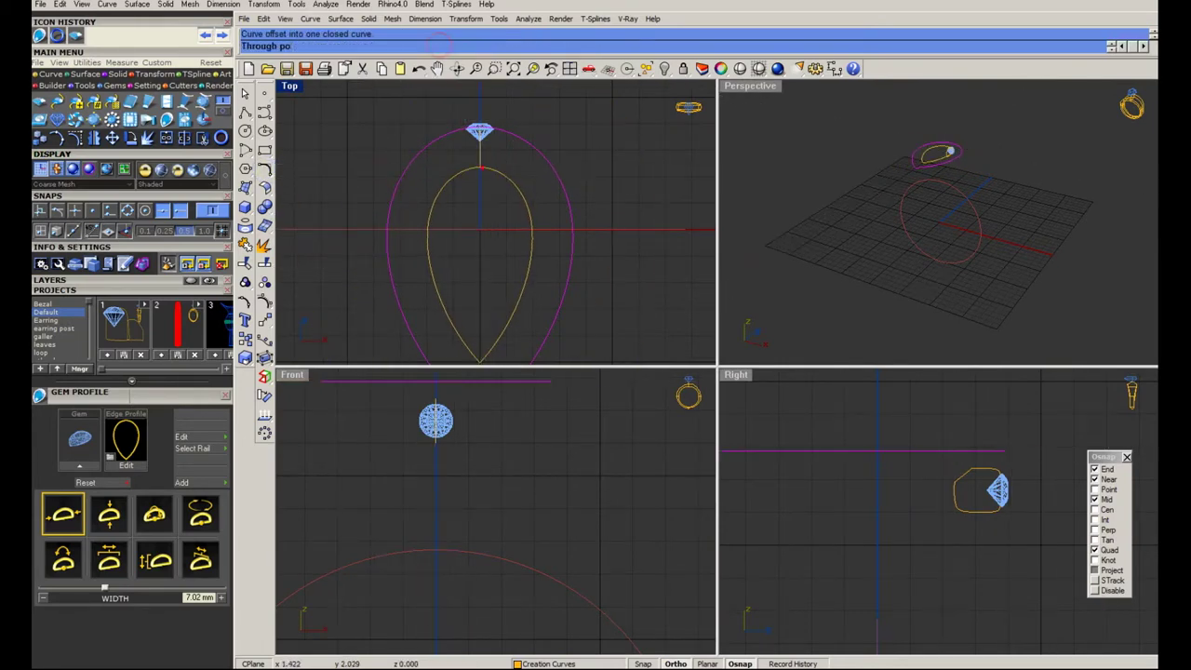
Shift the outer teardrop curve left and launch Sweep2
key(ctrl+e)
click(516, 209)
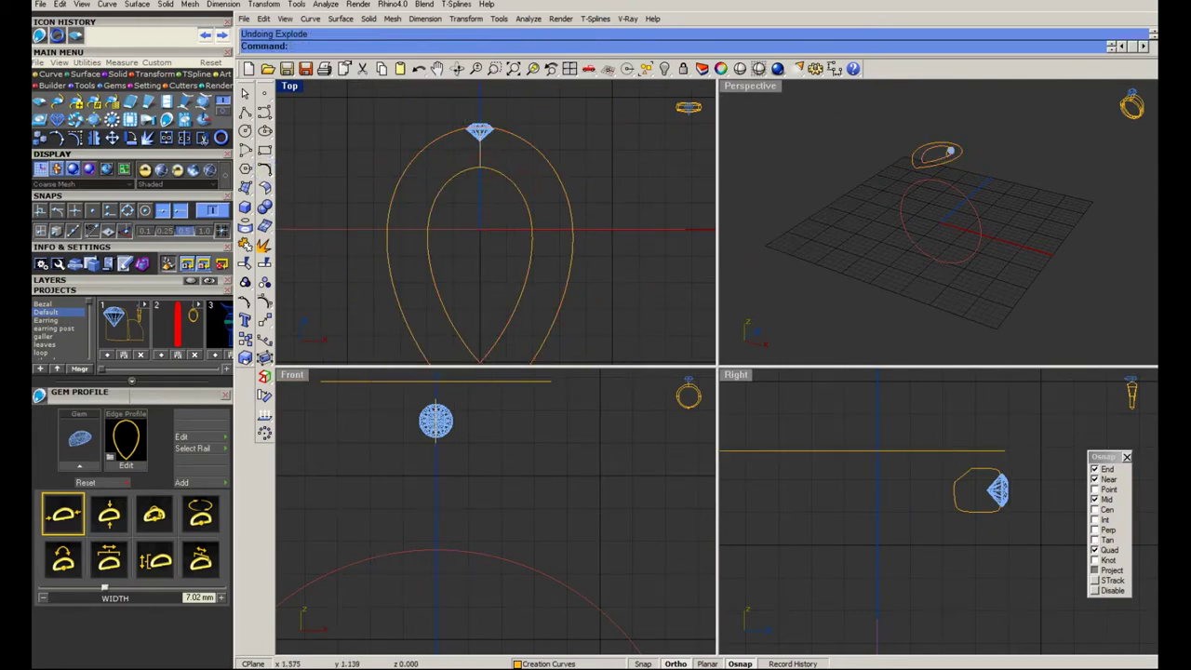
click(542, 196)
drag(541, 195, 479, 195)
text(S)
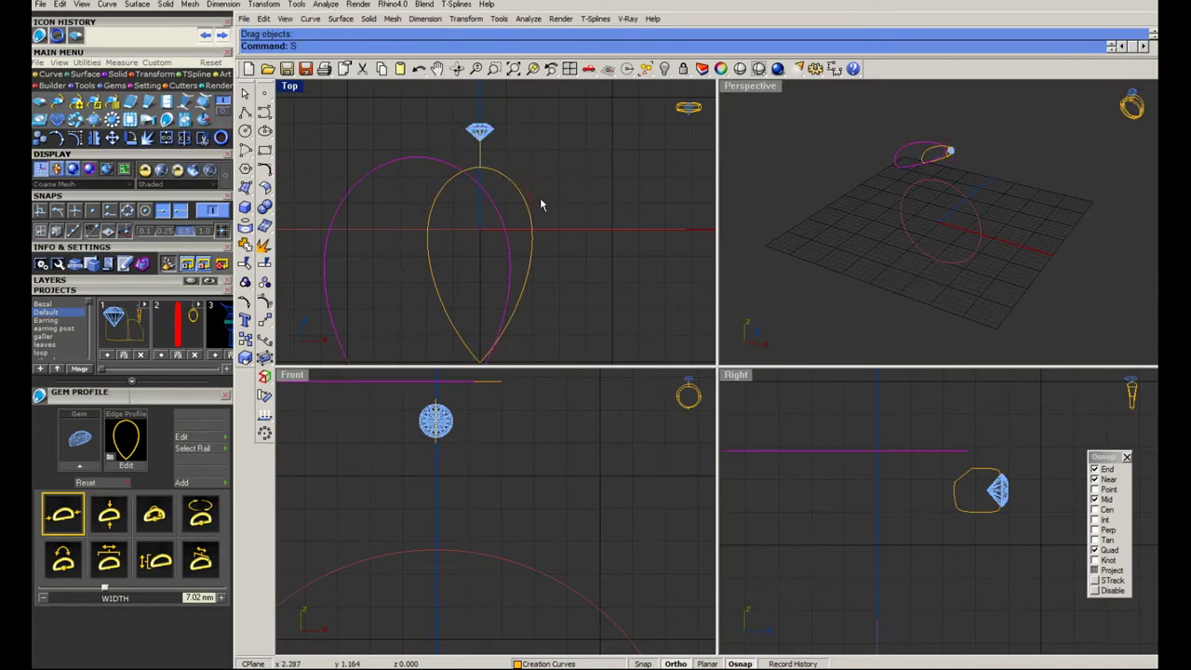
text(weep2)
key(Return)
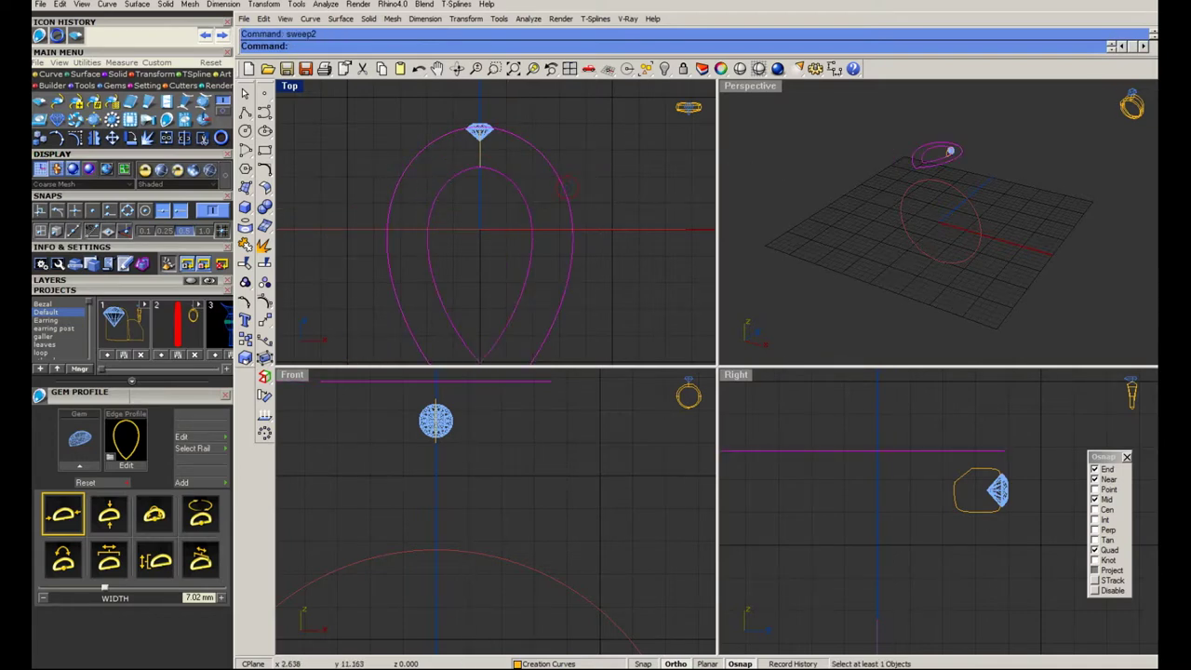
Pick the band profile as the cross-section and flip its seam direction
click(965, 510)
key(Return)
scroll(968, 493, up, 10)
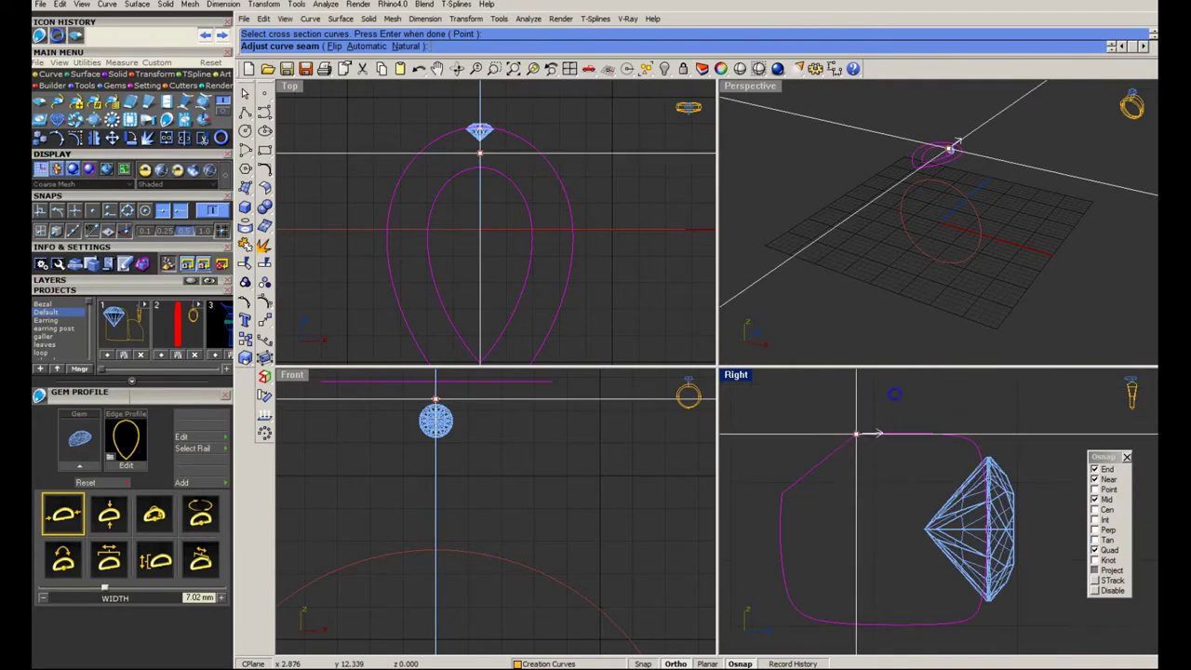
click(856, 434)
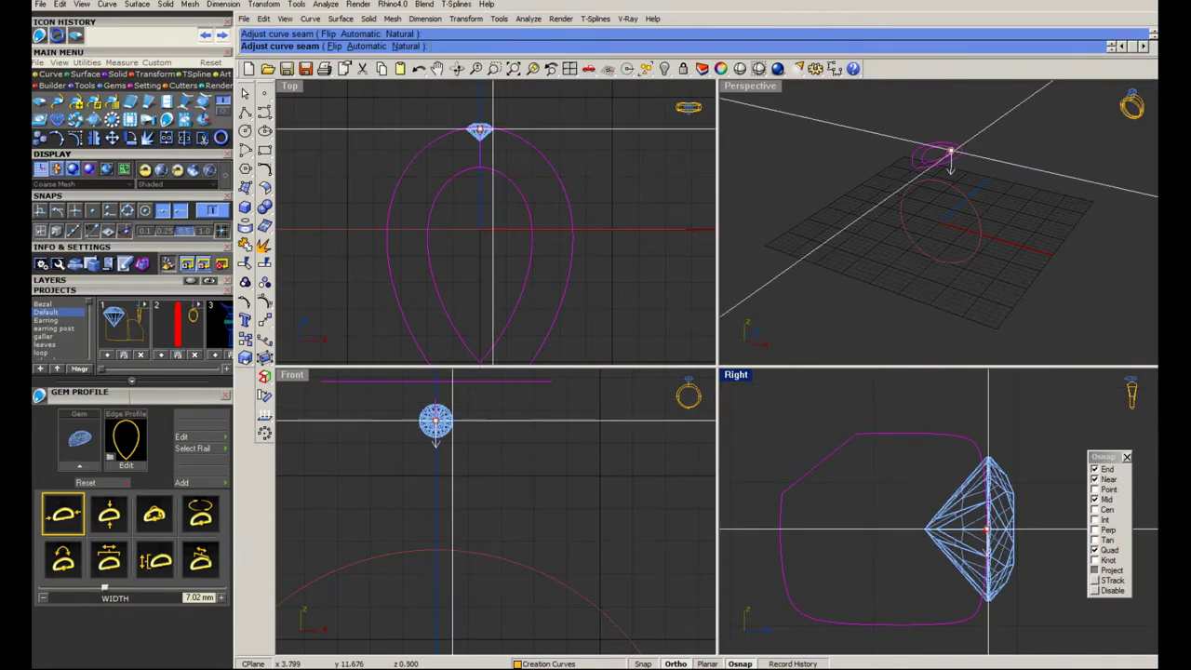
key(Return)
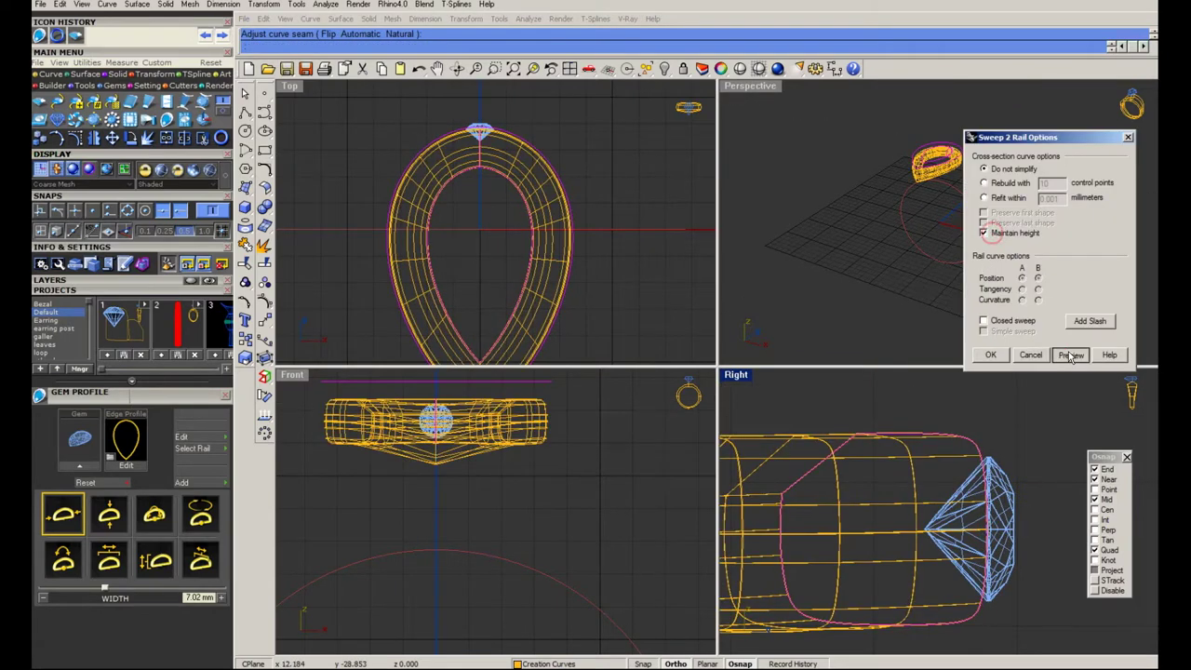
click(1070, 355)
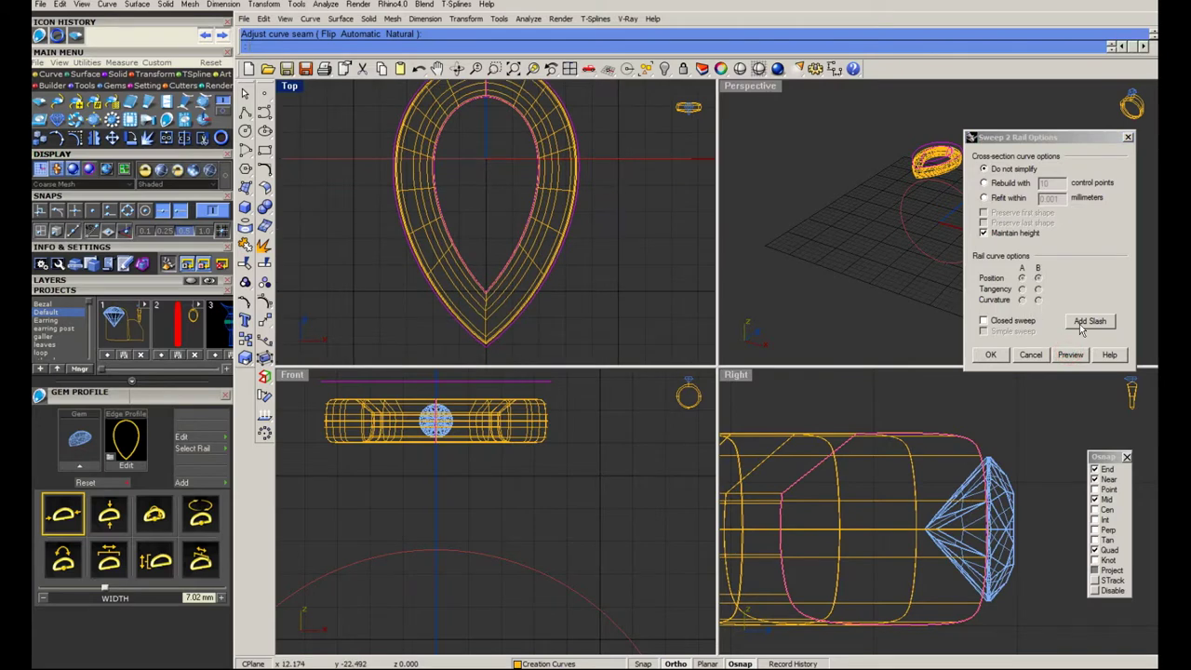
Add two slashes across the rails and accept the sweep to create the band
click(1081, 328)
scroll(596, 259, up, 2)
scroll(582, 251, up, 2)
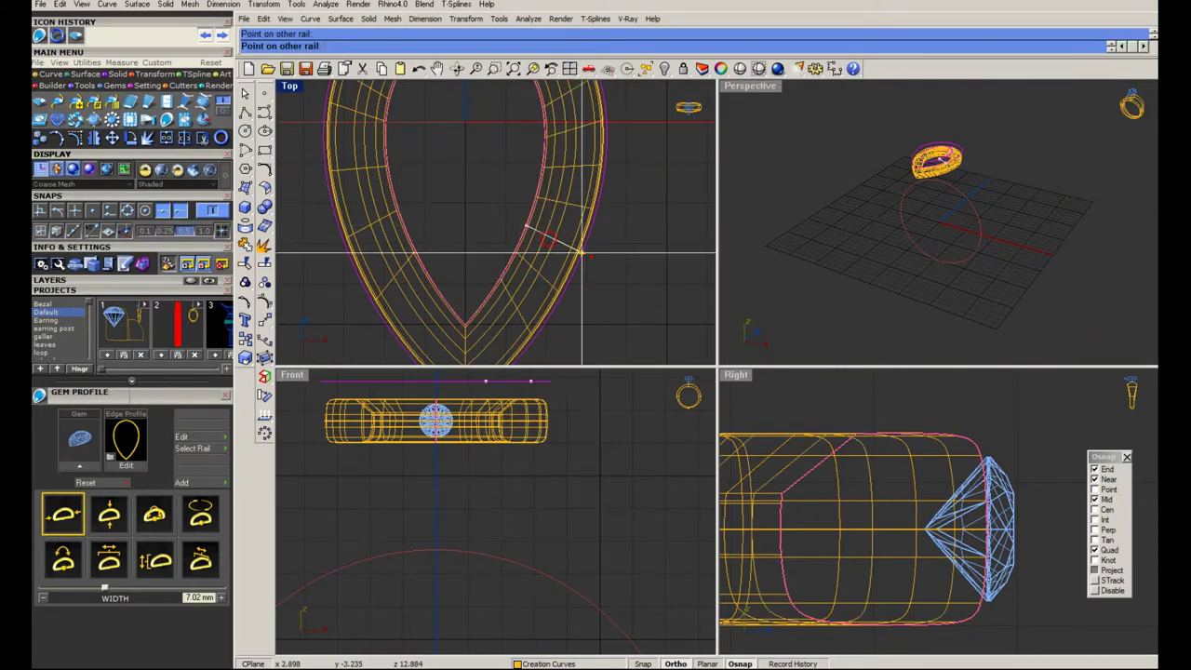
click(582, 252)
click(353, 263)
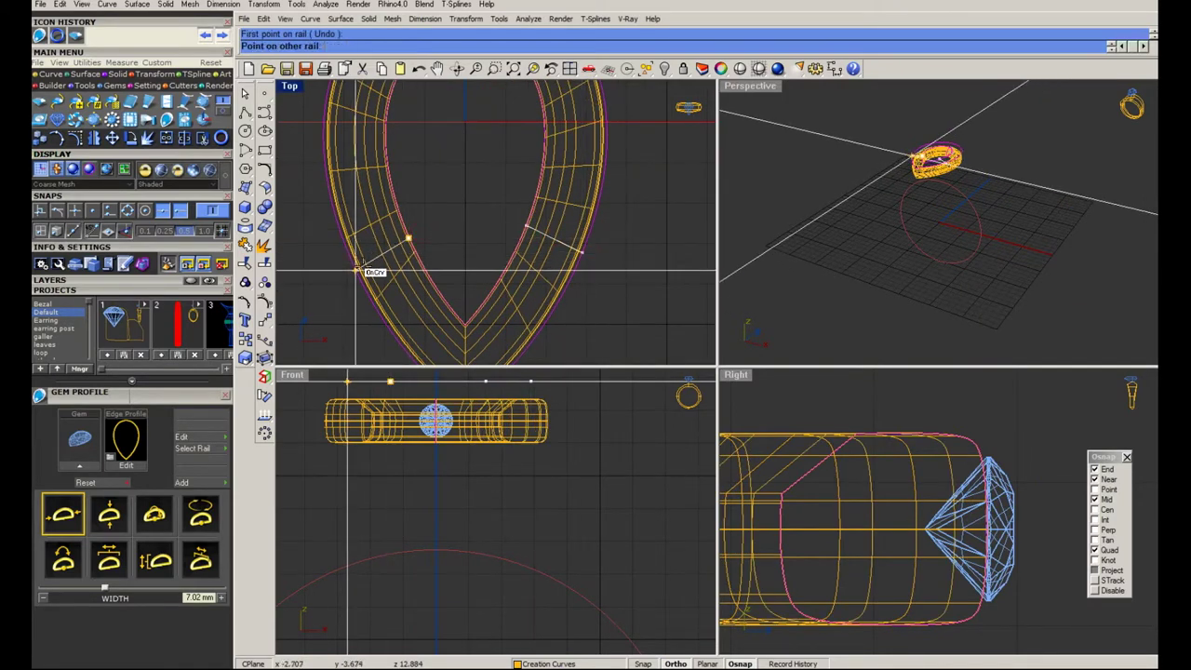
scroll(410, 260, down, 2)
scroll(493, 243, down, 2)
key(Return)
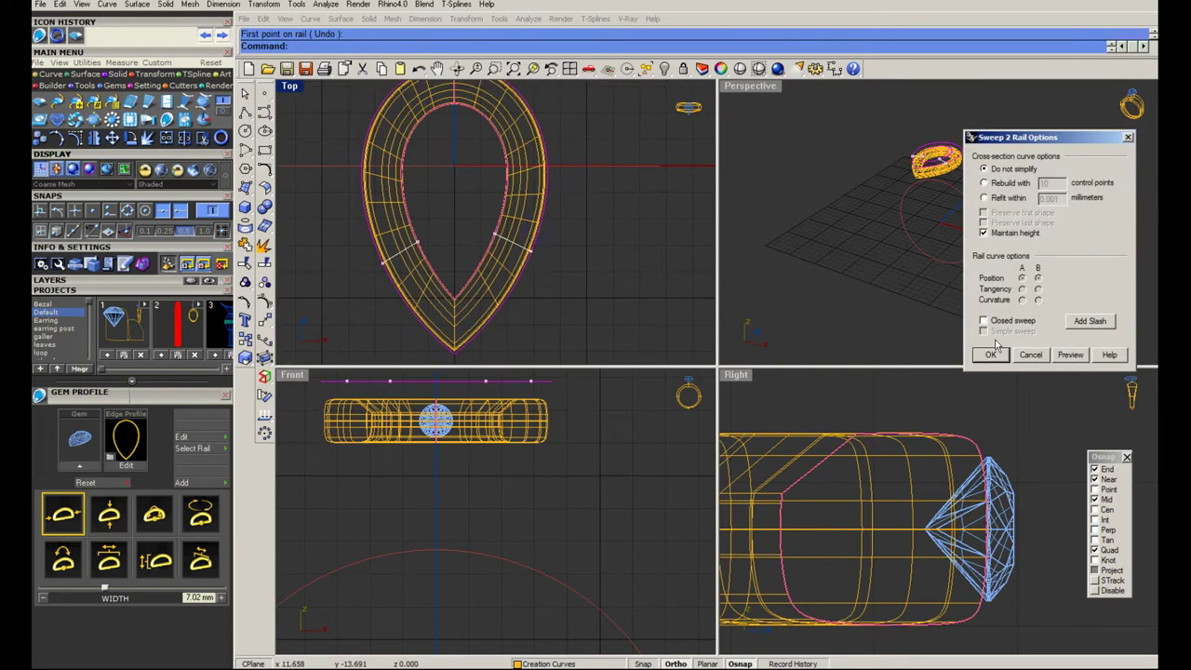
click(988, 355)
scroll(598, 201, down, 2)
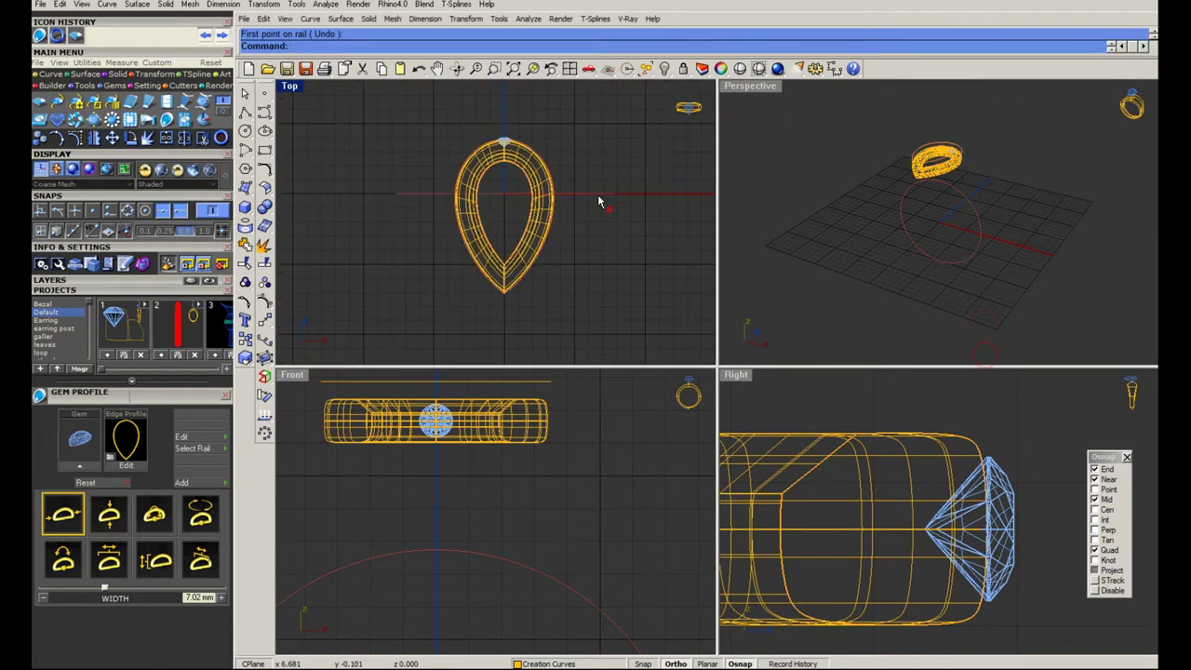
click(666, 71)
Show the hidden pear stone and inspect it with the band in side and front views
click(720, 83)
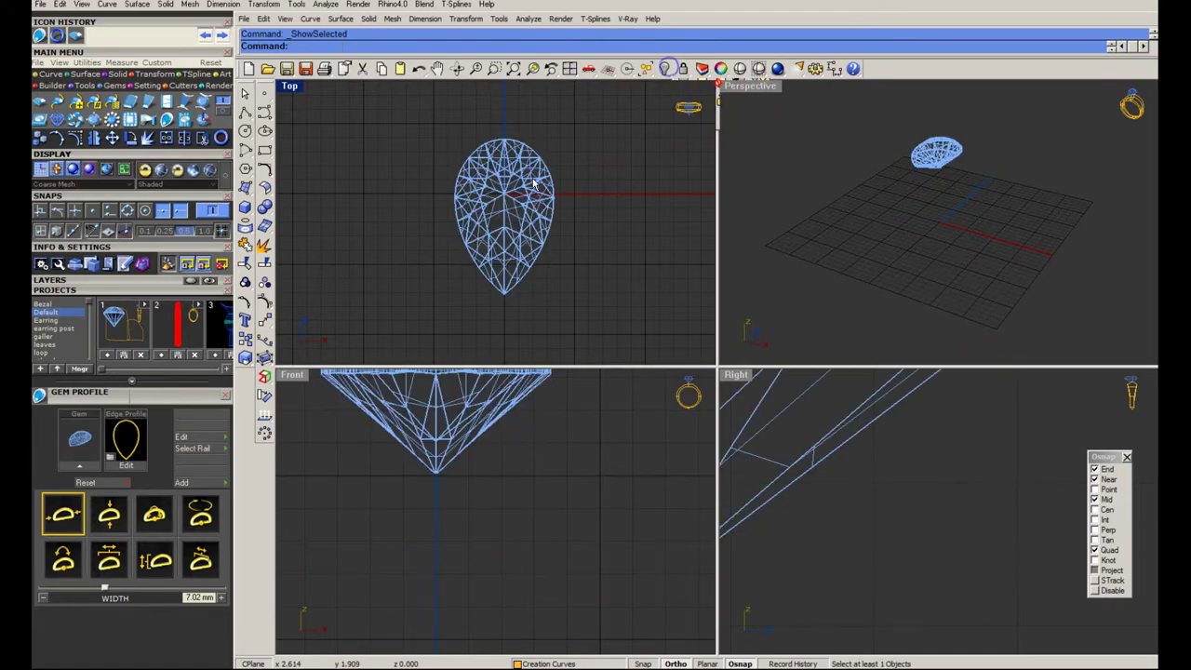
key(Return)
double_click(735, 376)
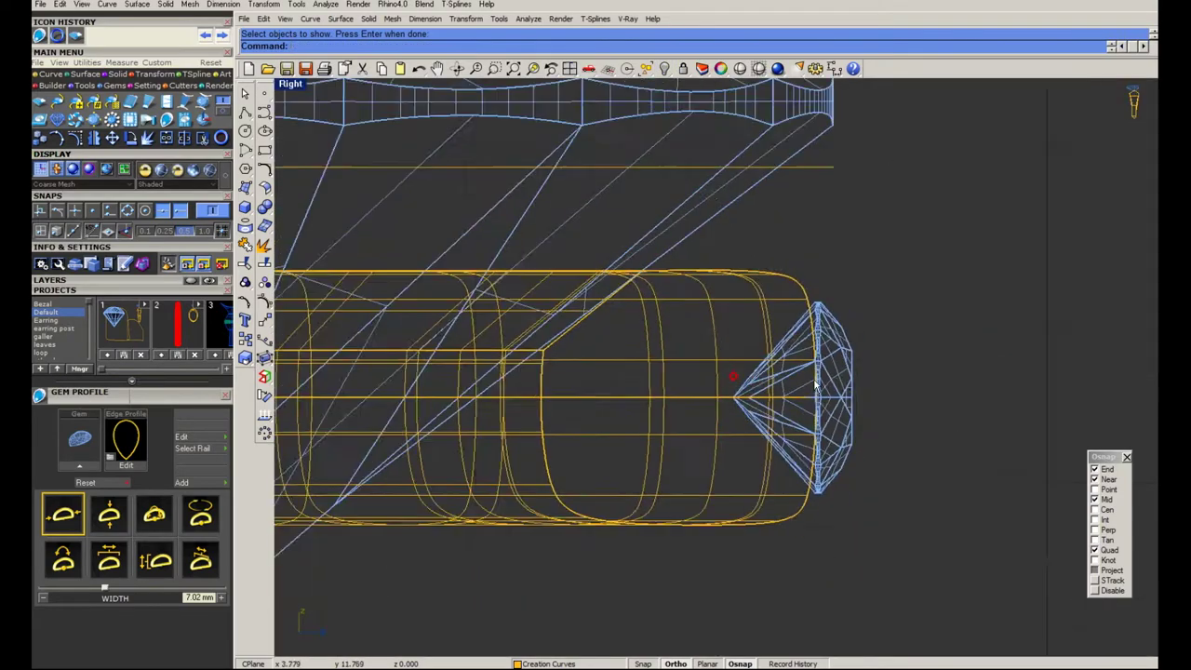
scroll(533, 269, down, 2)
scroll(533, 269, down, 3)
scroll(533, 269, down, 1)
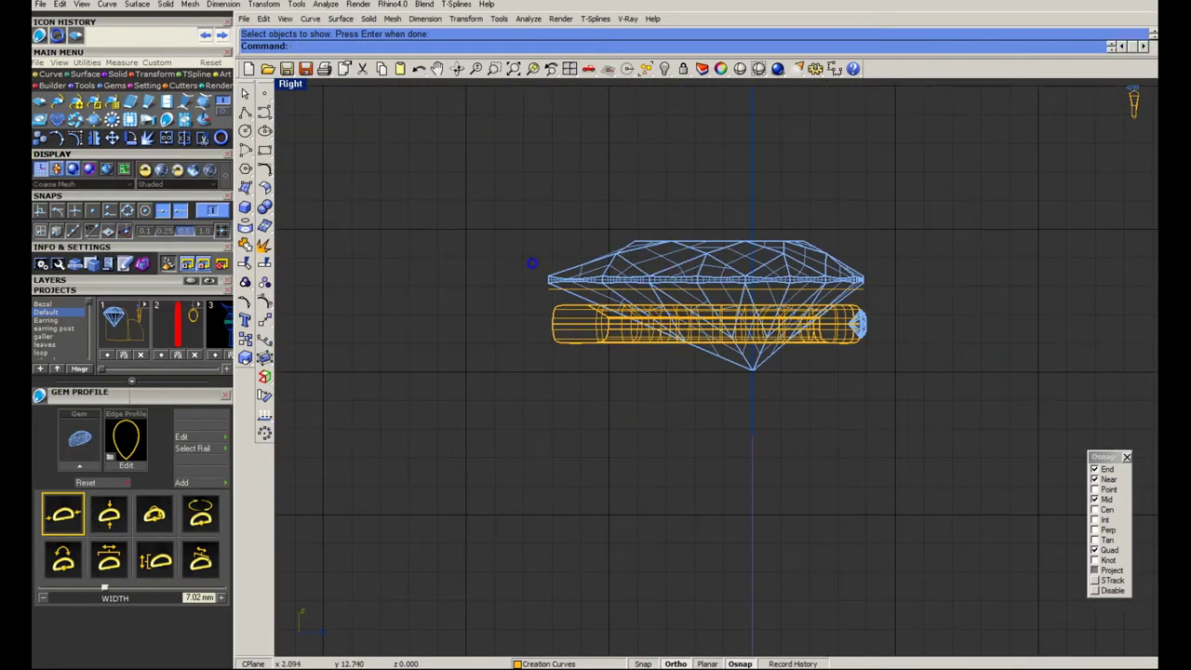
double_click(283, 84)
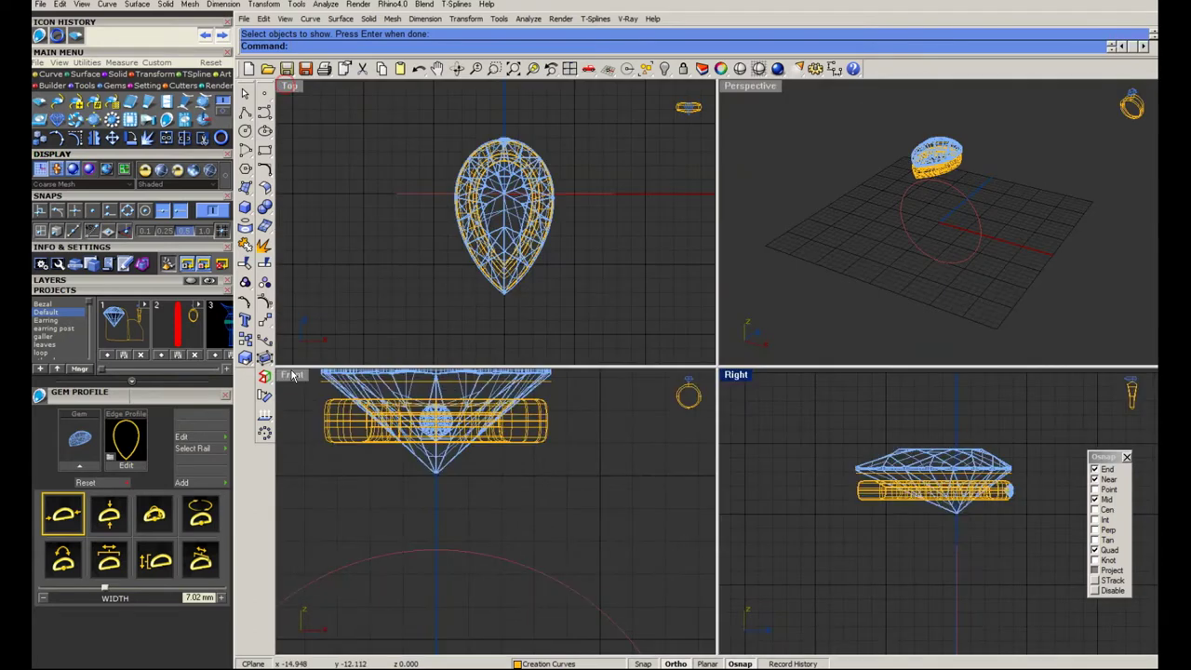
double_click(292, 373)
scroll(562, 346, down, 2)
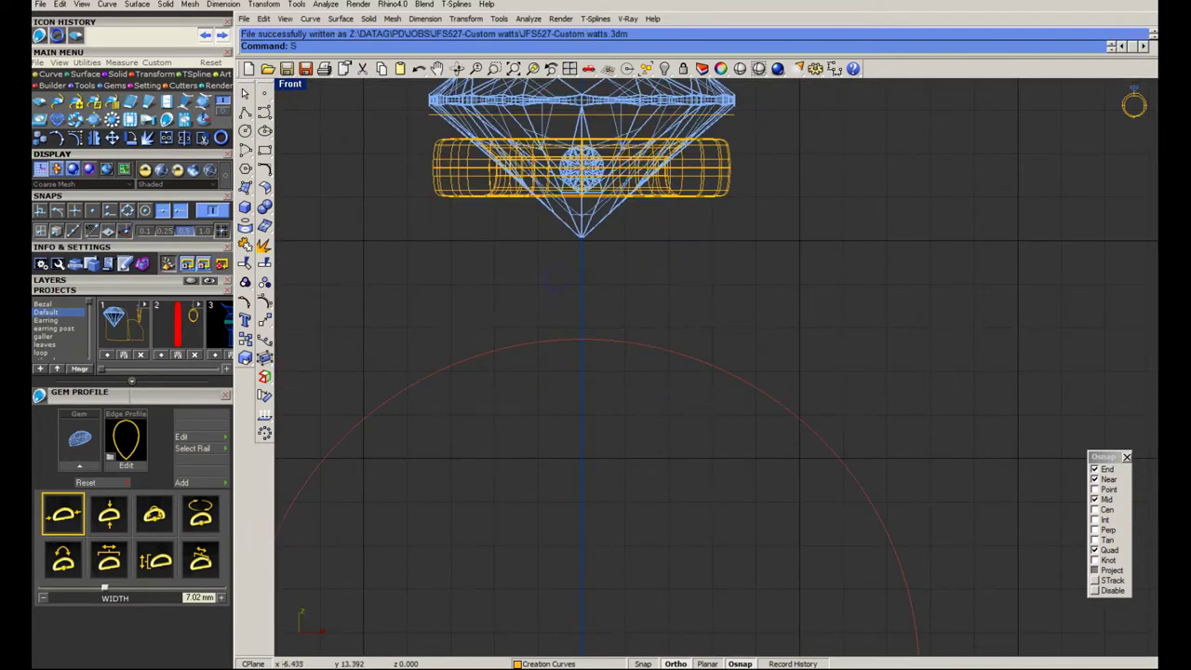
double_click(293, 85)
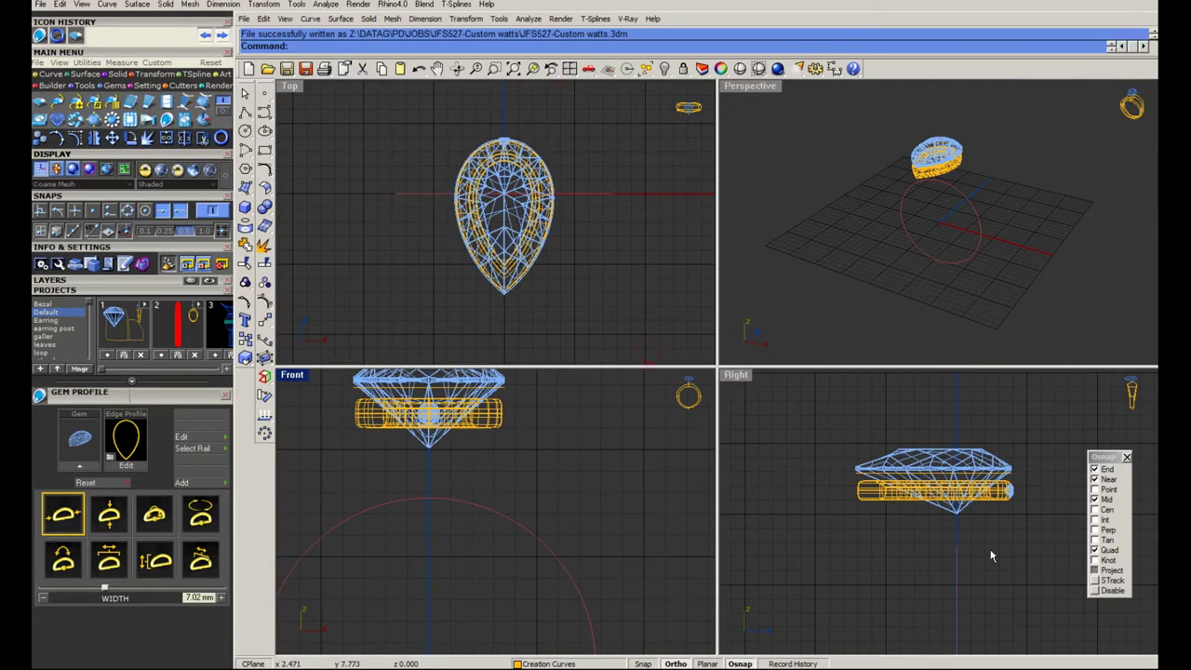
Undo the swept gallery band and the deletion, bringing back the stone
scroll(990, 549, up, 3)
drag(960, 500, 789, 368)
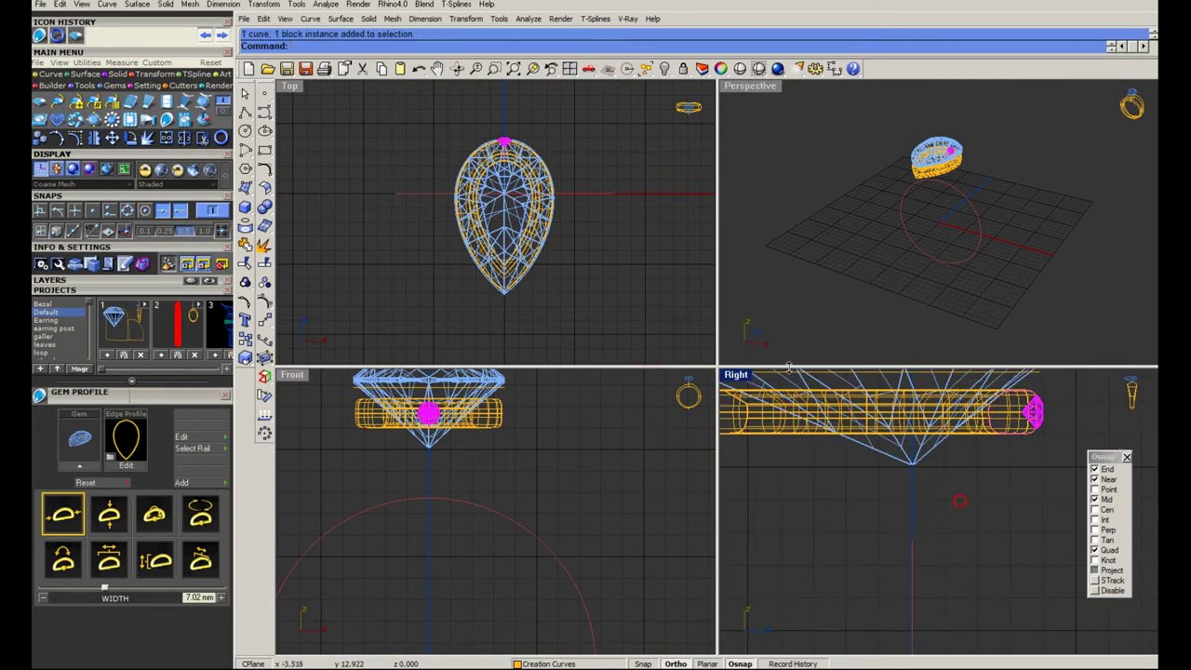
double_click(735, 375)
key(Escape)
key(ctrl+z)
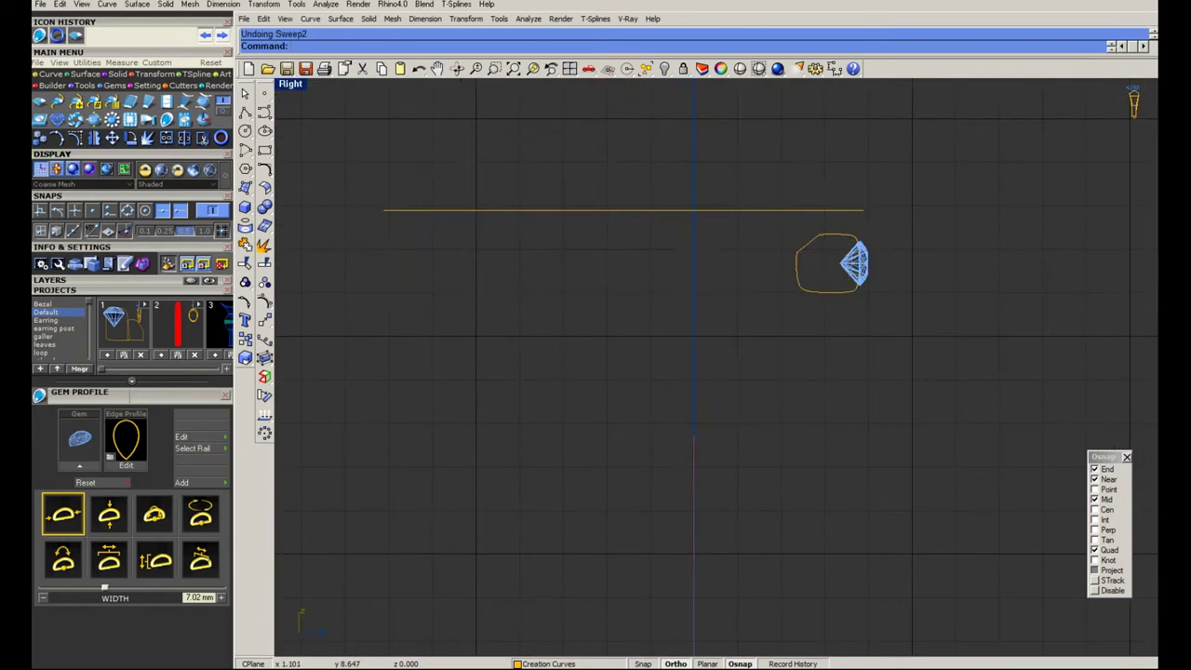
key(ctrl+z)
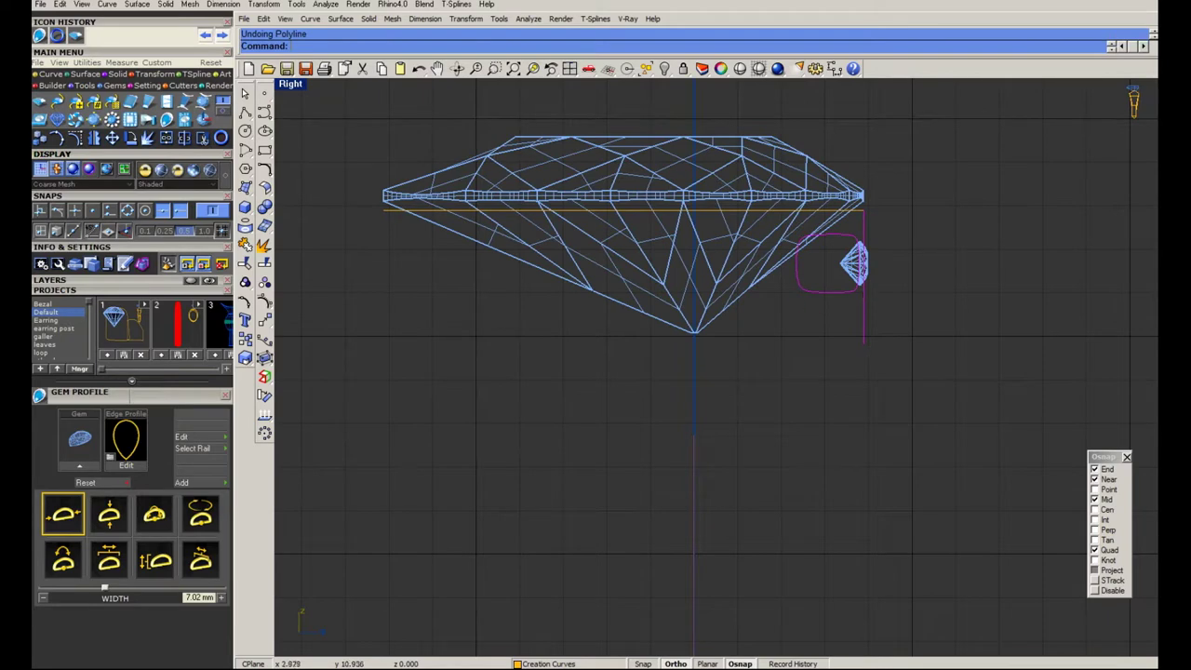
Redo the swept band and move a copy of the profile and accent gem downward
scroll(796, 294, up, 2)
scroll(745, 316, up, 2)
scroll(683, 341, up, 2)
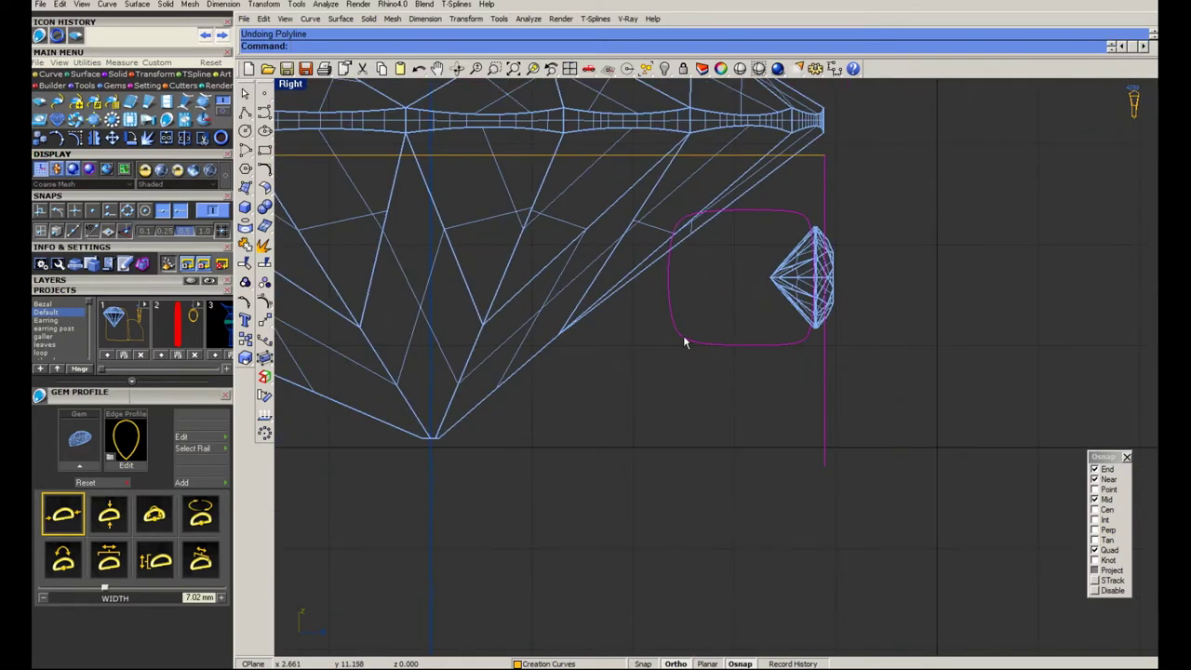
drag(633, 385, 1000, 160)
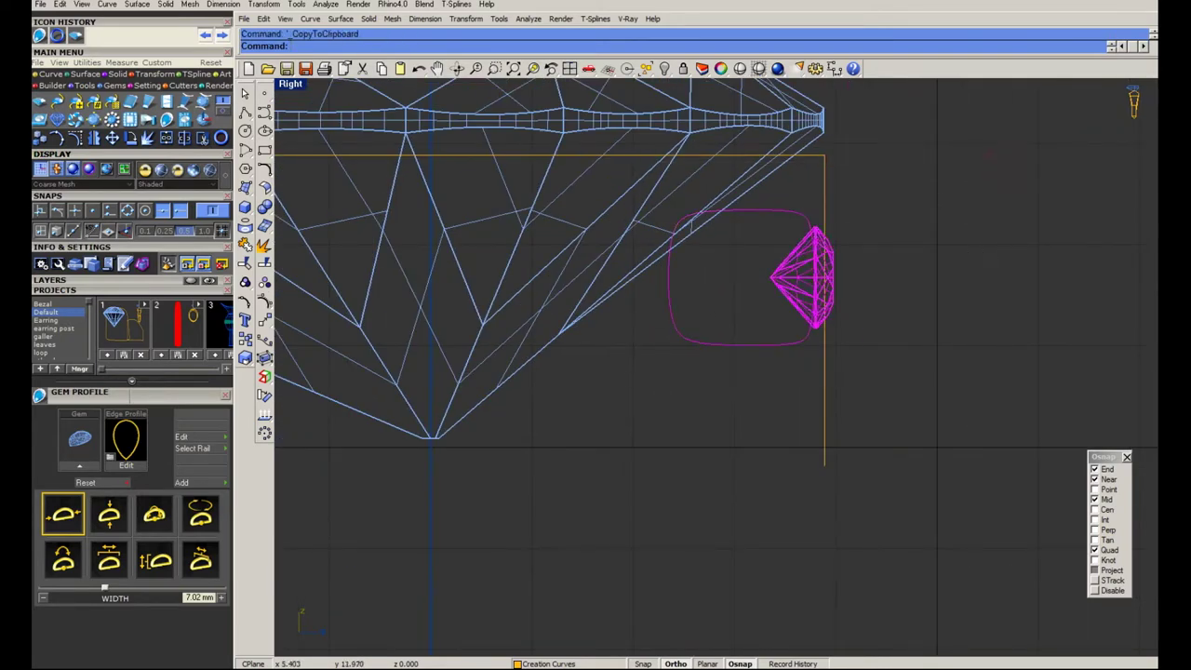
key(ctrl+y)
key(ctrl+y)
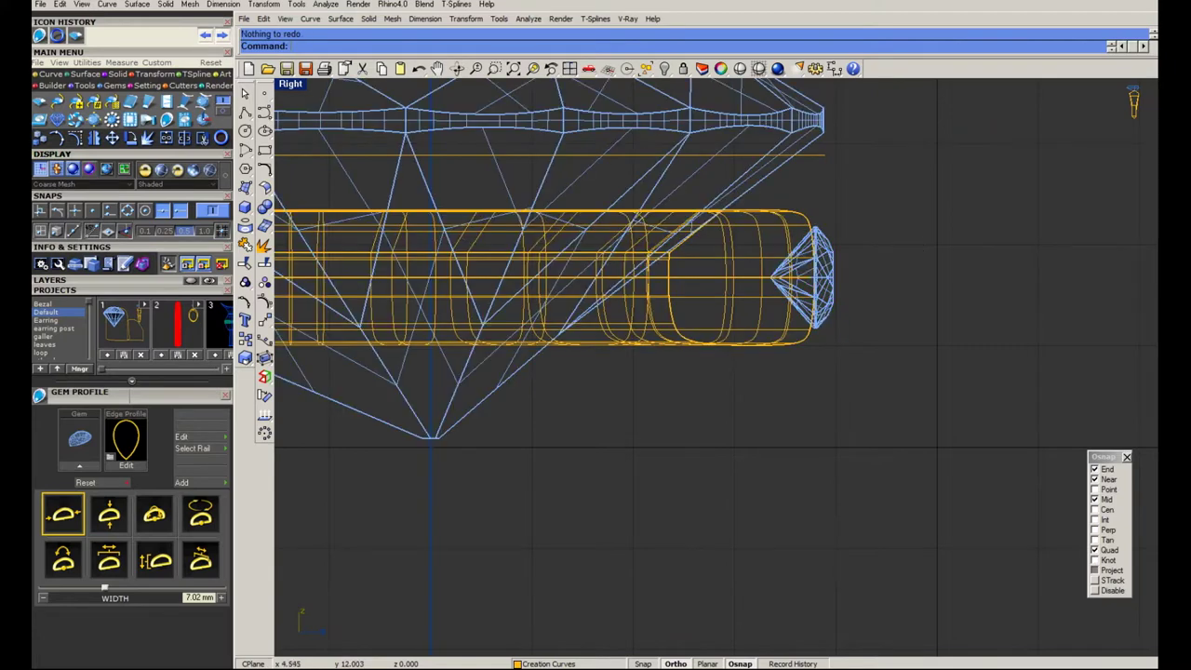
scroll(825, 300, down, 3)
scroll(797, 326, up, 2)
drag(793, 330, 810, 524)
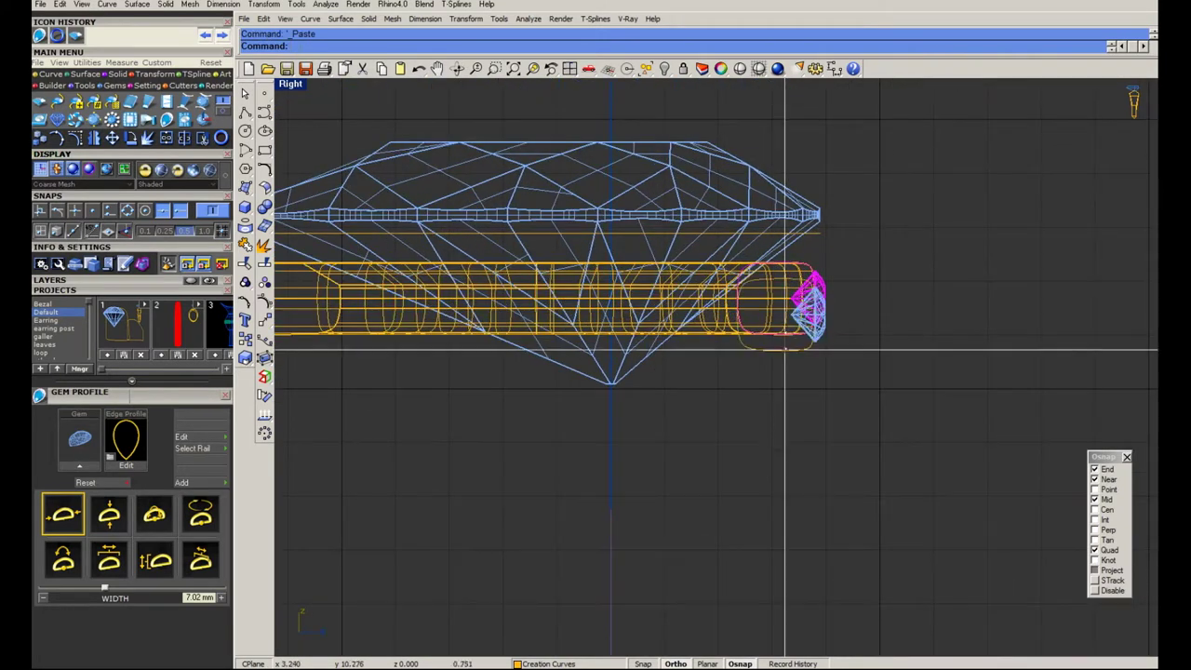
Narrow the copied profile by moving its left-side control points inward
scroll(810, 524, up, 3)
key(Escape)
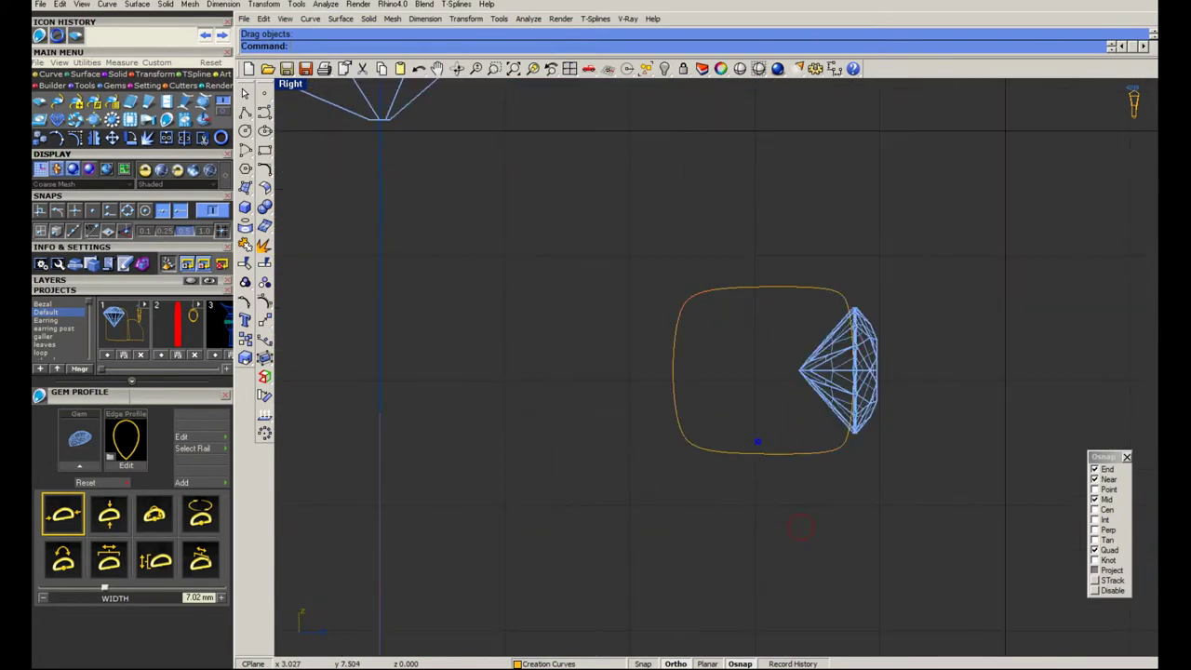
click(758, 449)
click(266, 300)
drag(577, 249, 683, 547)
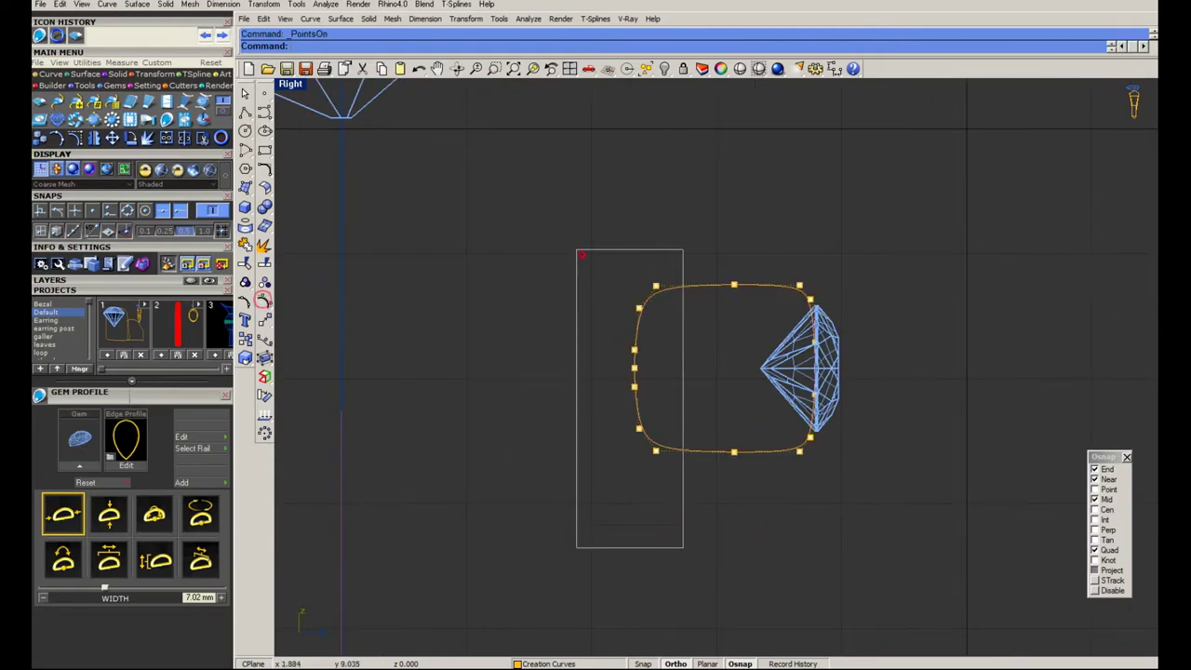
key(m)
key(Return)
click(649, 517)
click(684, 517)
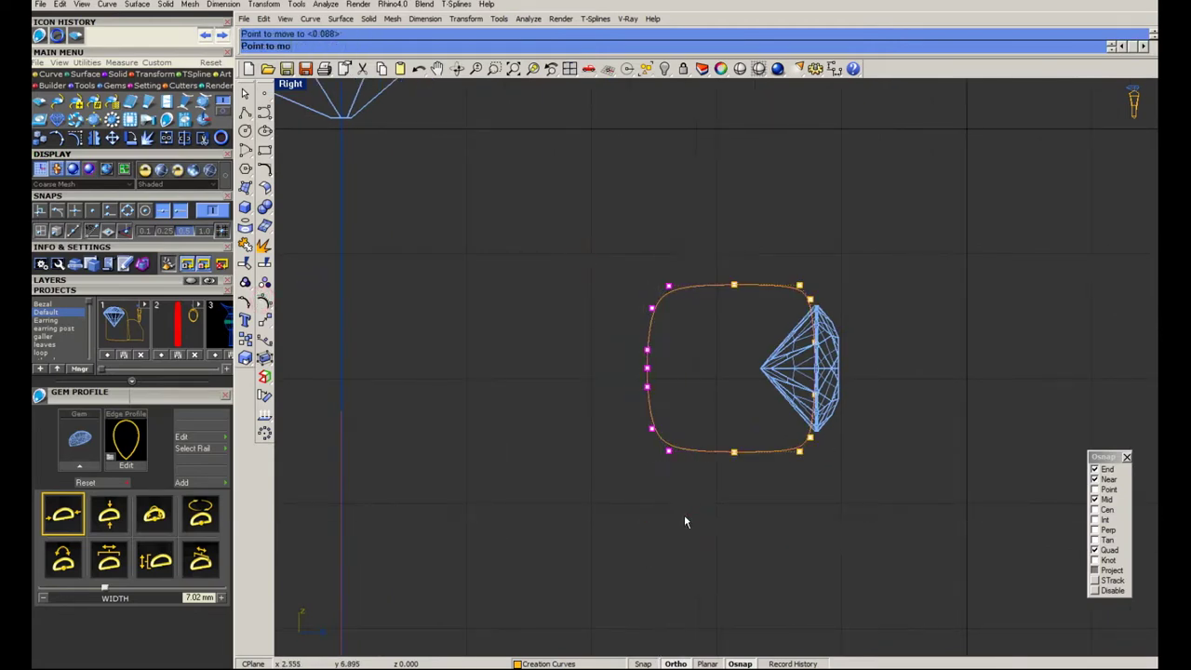
scroll(681, 512, down, 3)
drag(657, 338, 864, 527)
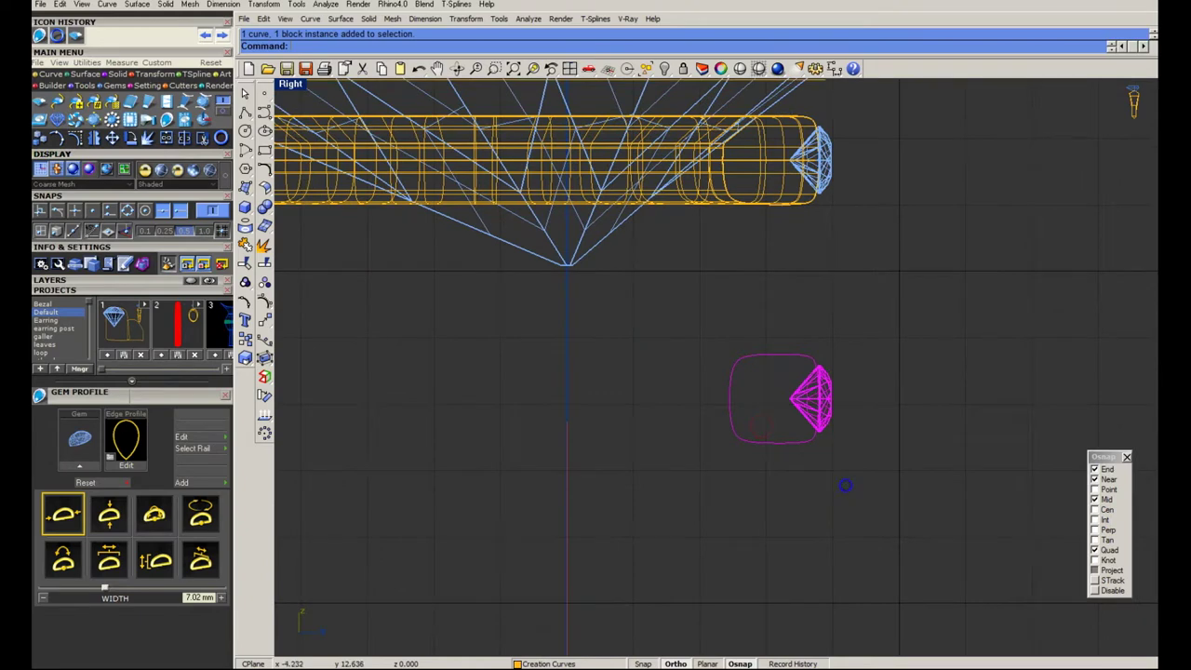
Copy the profile and accent gem down near the ring rail
key(ctrl+m)
text(copy)
key(Return)
click(423, 248)
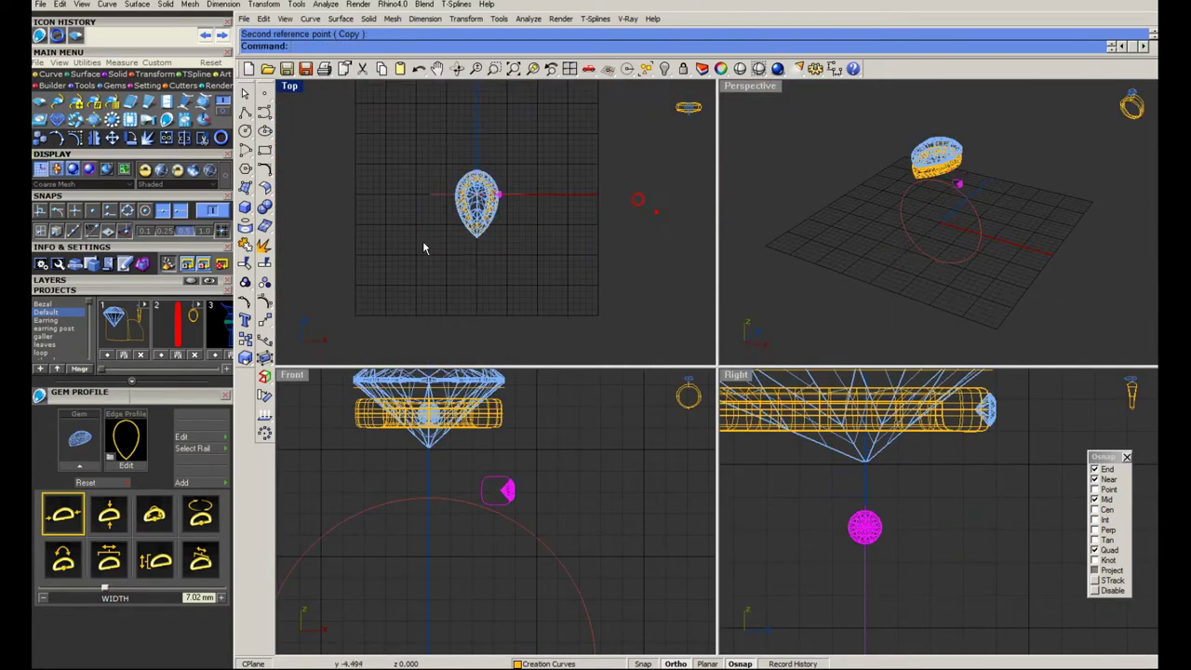
click(467, 475)
Shift all parts slightly up in plan and measure a linear dimension from 0,0,0
key(ctrl+a)
scroll(493, 204, up, 4)
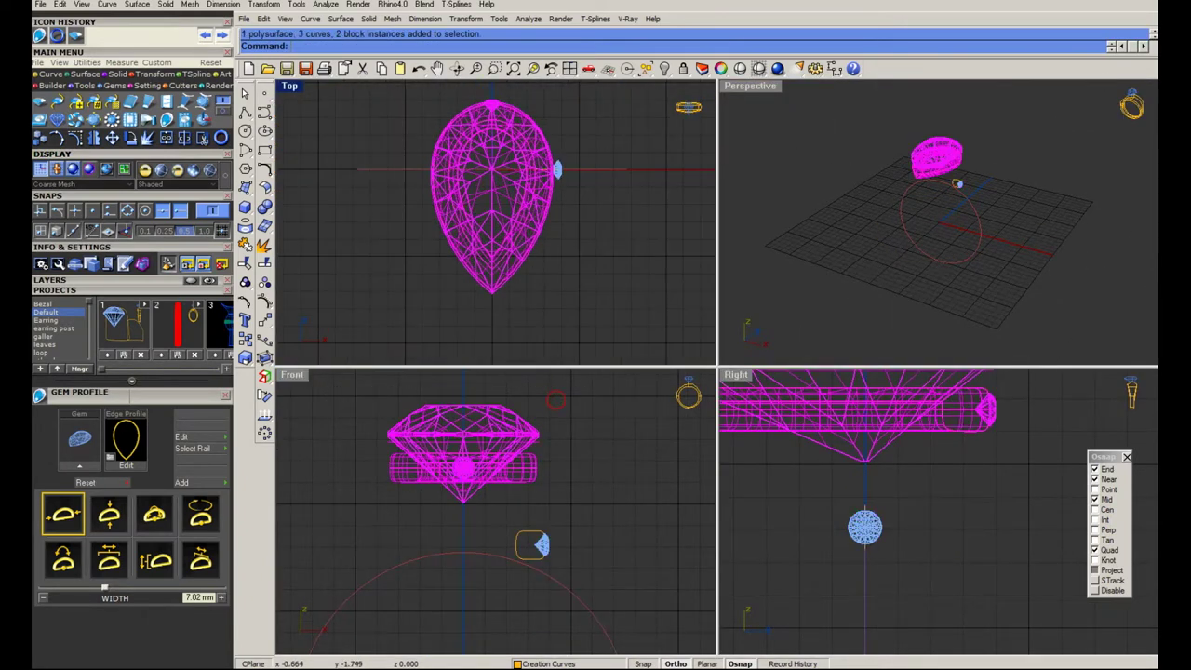
scroll(493, 204, down, 2)
drag(494, 204, 497, 174)
middle_click(497, 174)
click(515, 152)
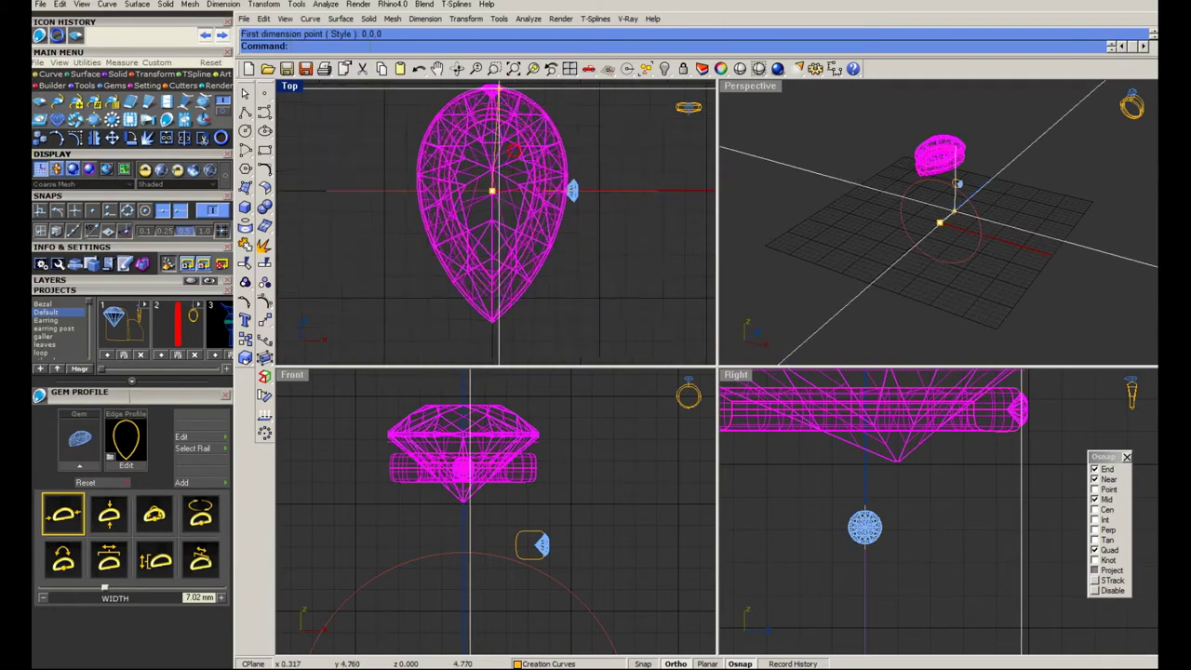
text(0,0,0)
key(Return)
scroll(486, 140, up, 4)
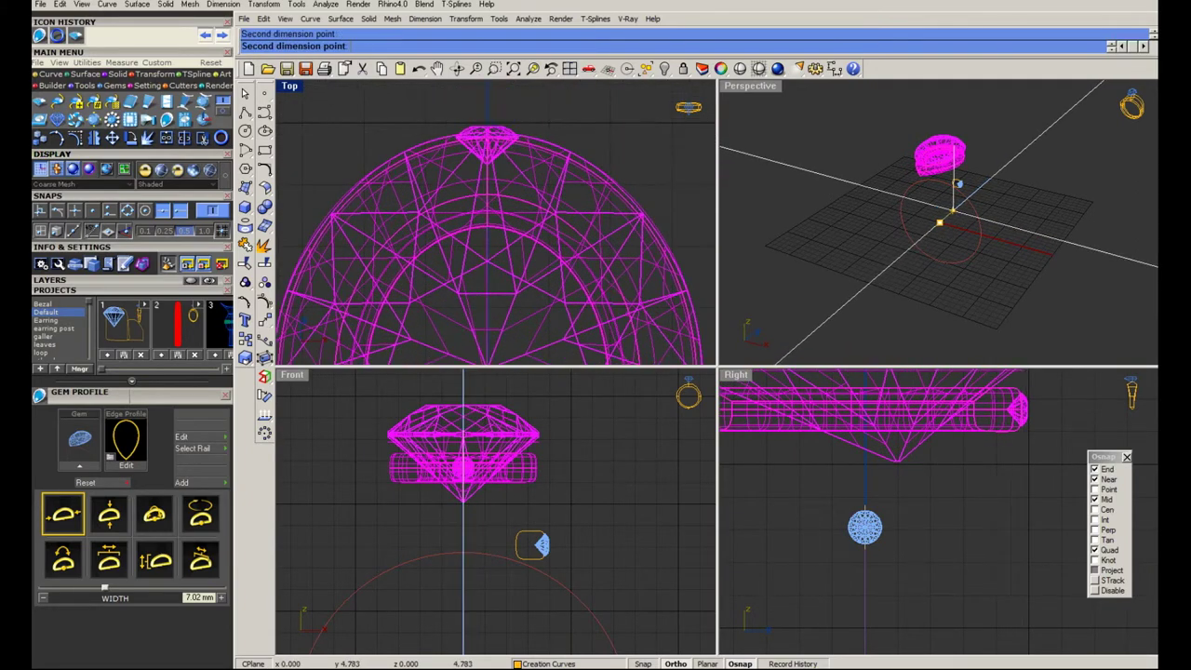
click(443, 144)
Shade the Top view and lower the stone and gallery band in the front view
click(760, 68)
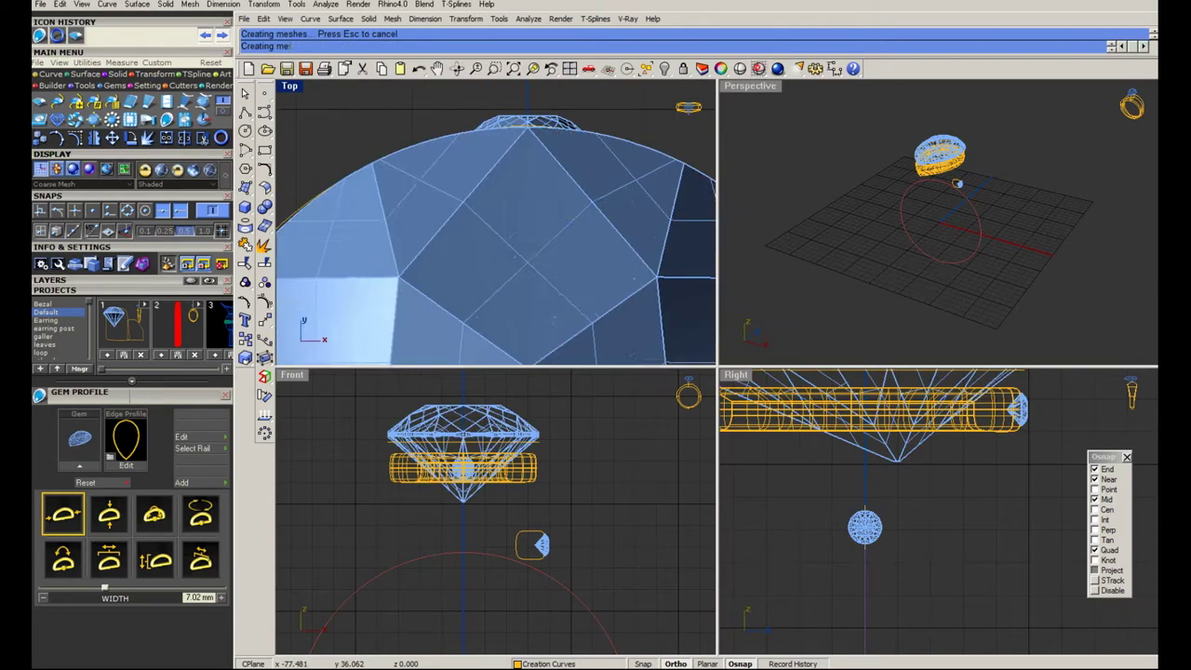
scroll(545, 160, down, 3)
scroll(538, 160, down, 2)
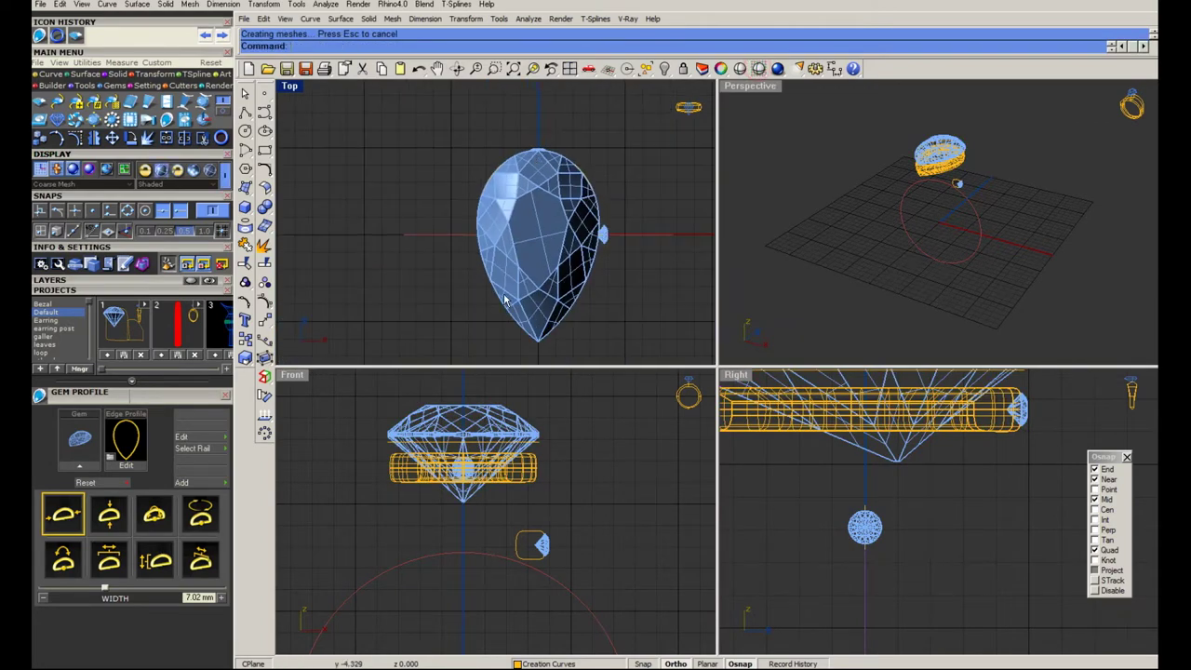
scroll(521, 419, up, 2)
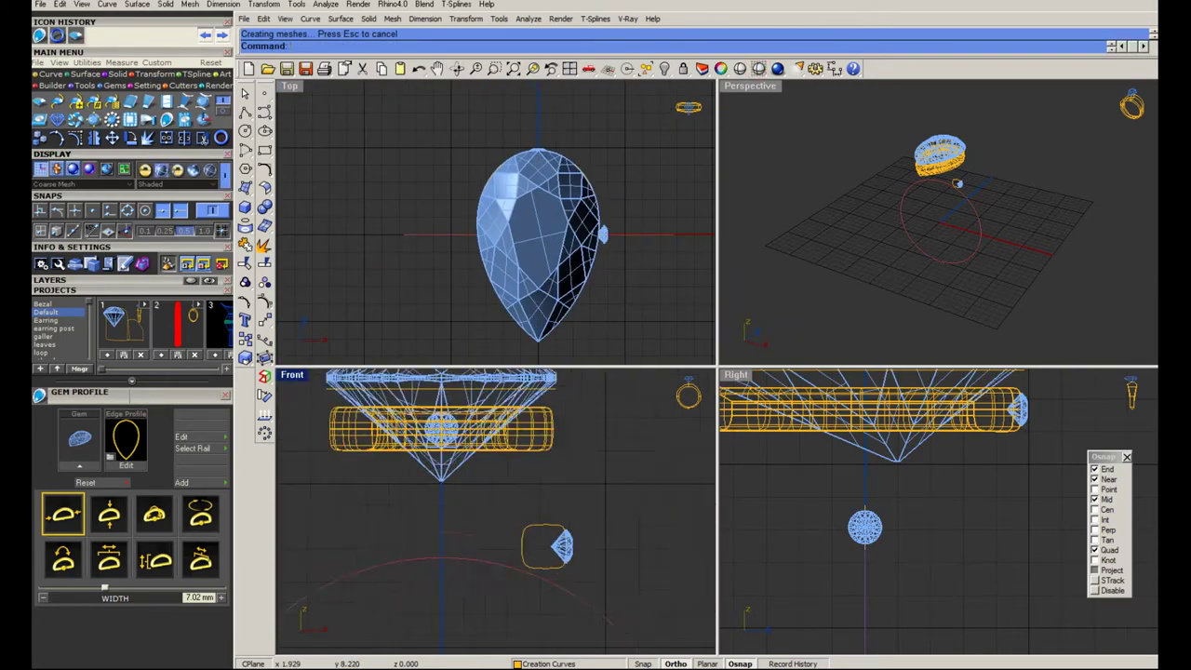
double_click(294, 376)
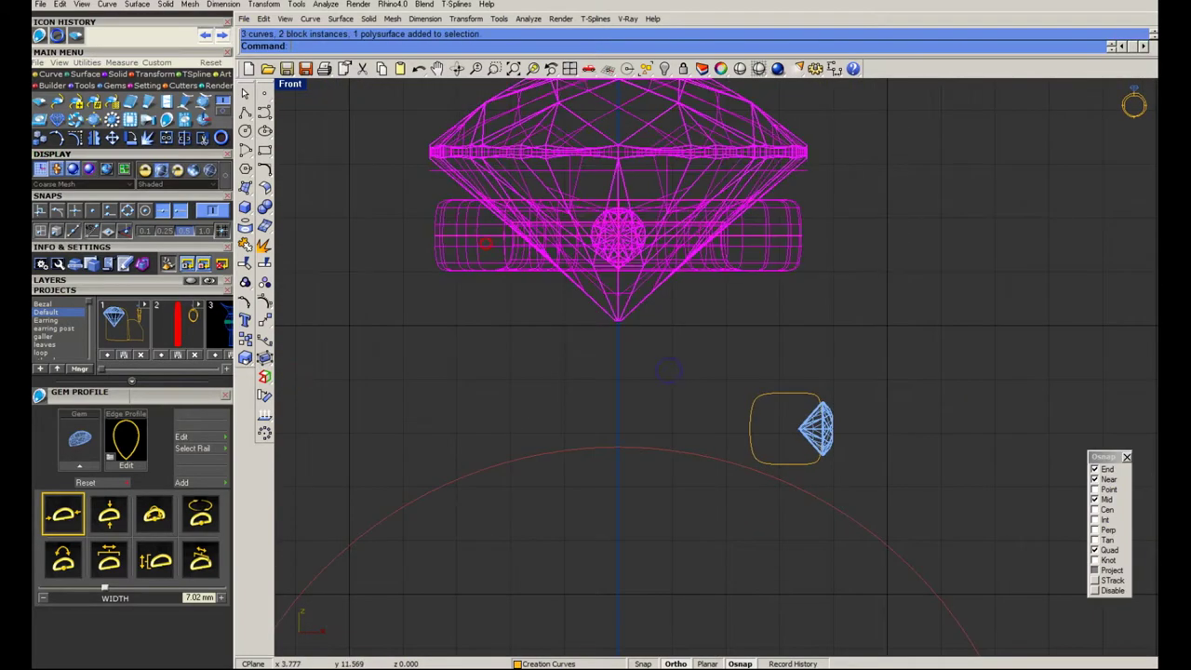
text(move)
click(875, 238)
click(875, 269)
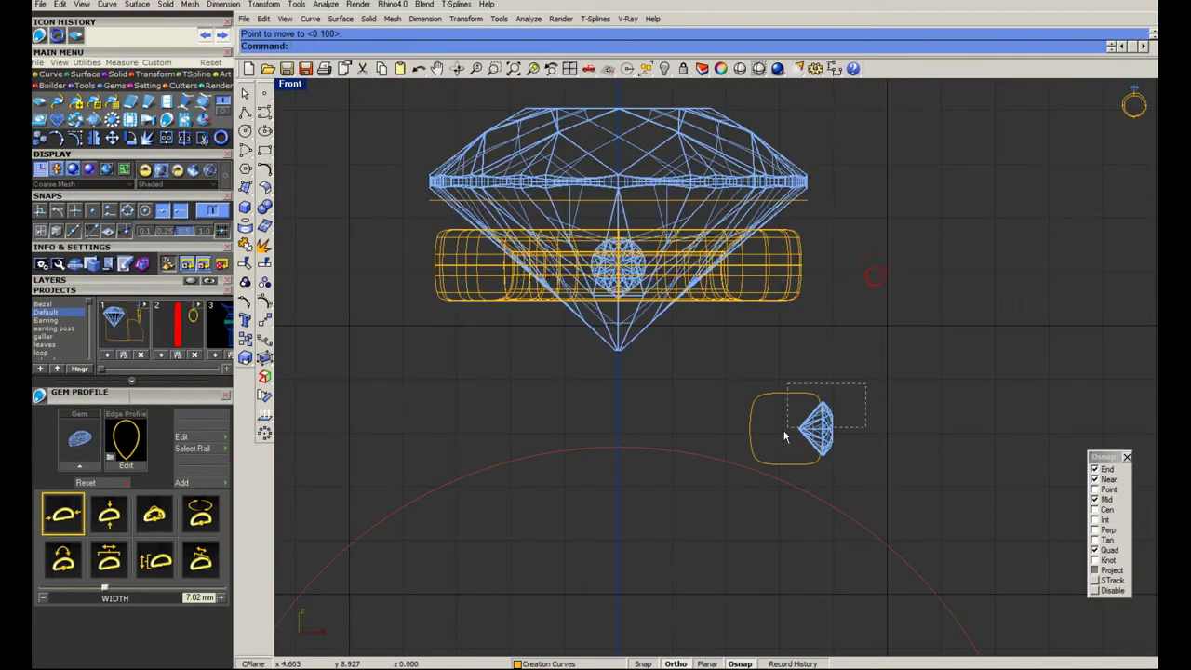
Shift the profile and gem copy toward the centre and compare with the reference photo
click(819, 428)
scroll(819, 428, up, 2)
drag(818, 428, 727, 435)
scroll(726, 435, down, 3)
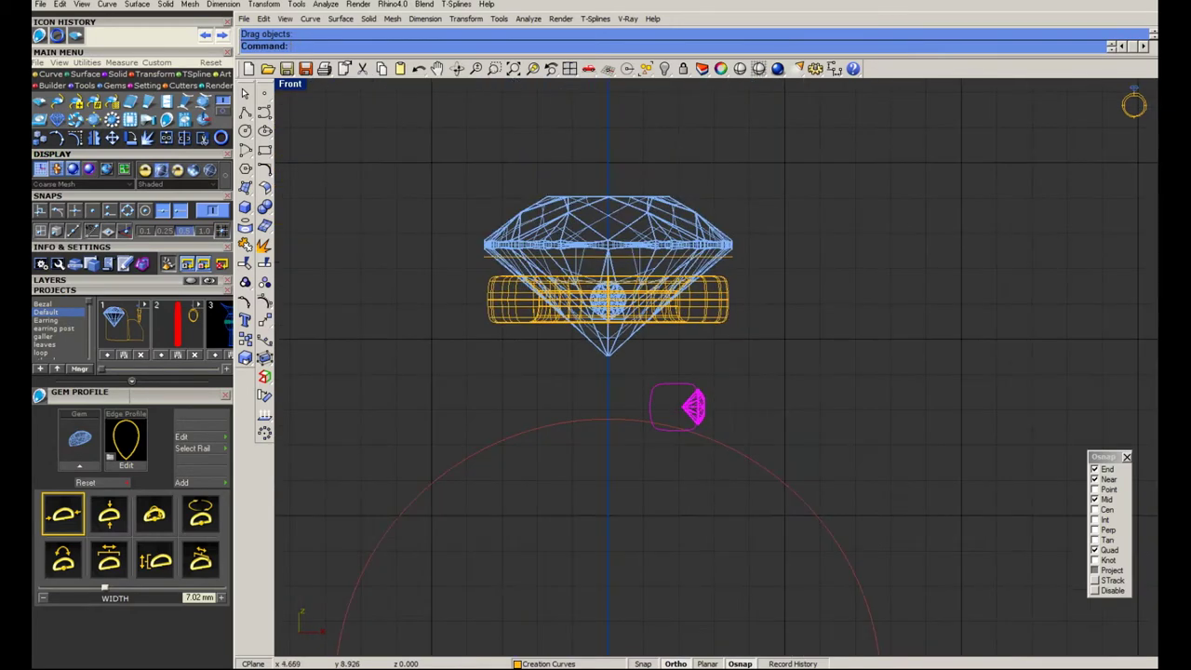
key(alt+Tab)
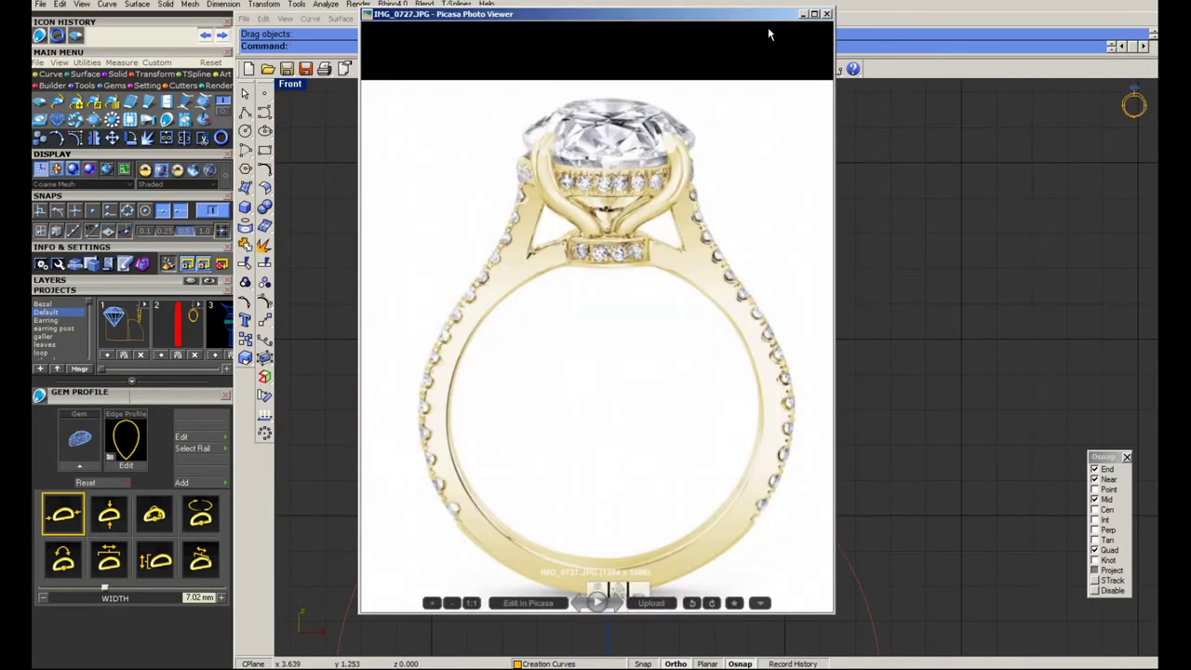
click(802, 15)
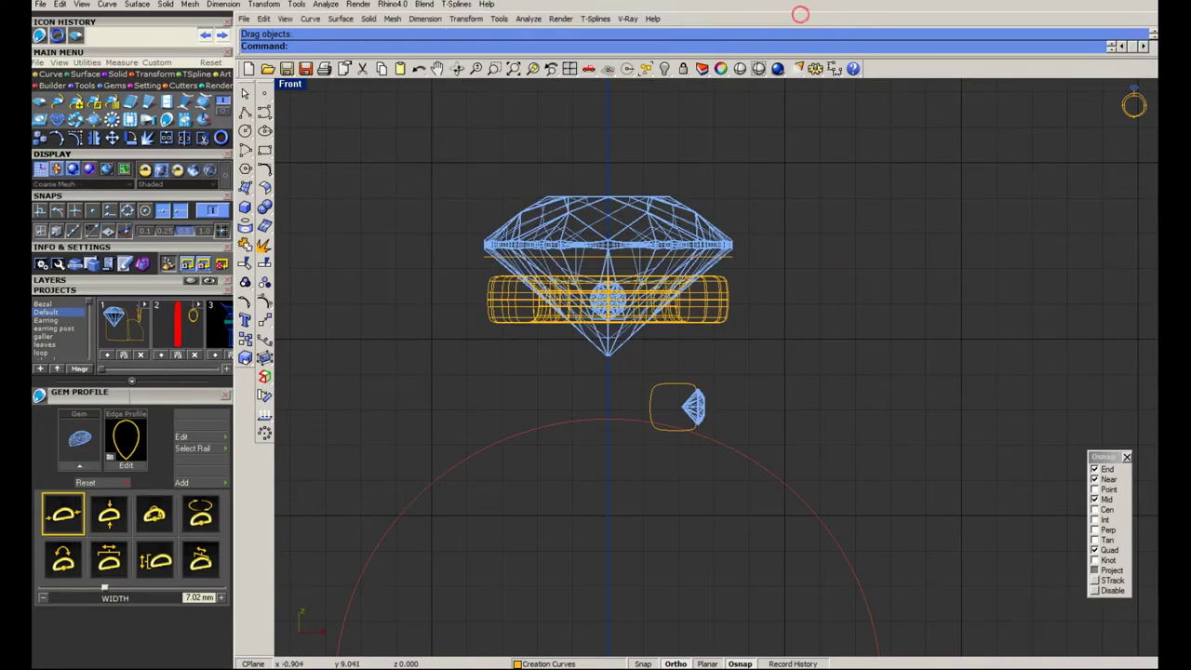
Back in the four-view layout, draw a new circle by centre and diameter
double_click(290, 85)
click(245, 130)
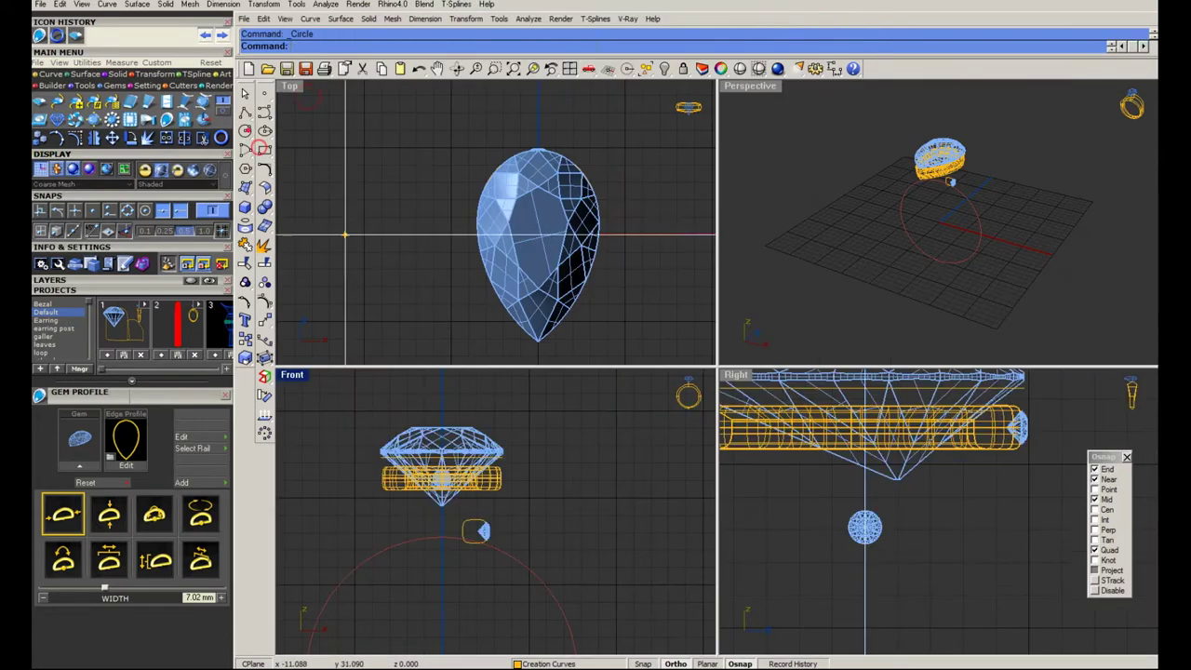
click(532, 240)
right_drag(435, 591, 518, 503)
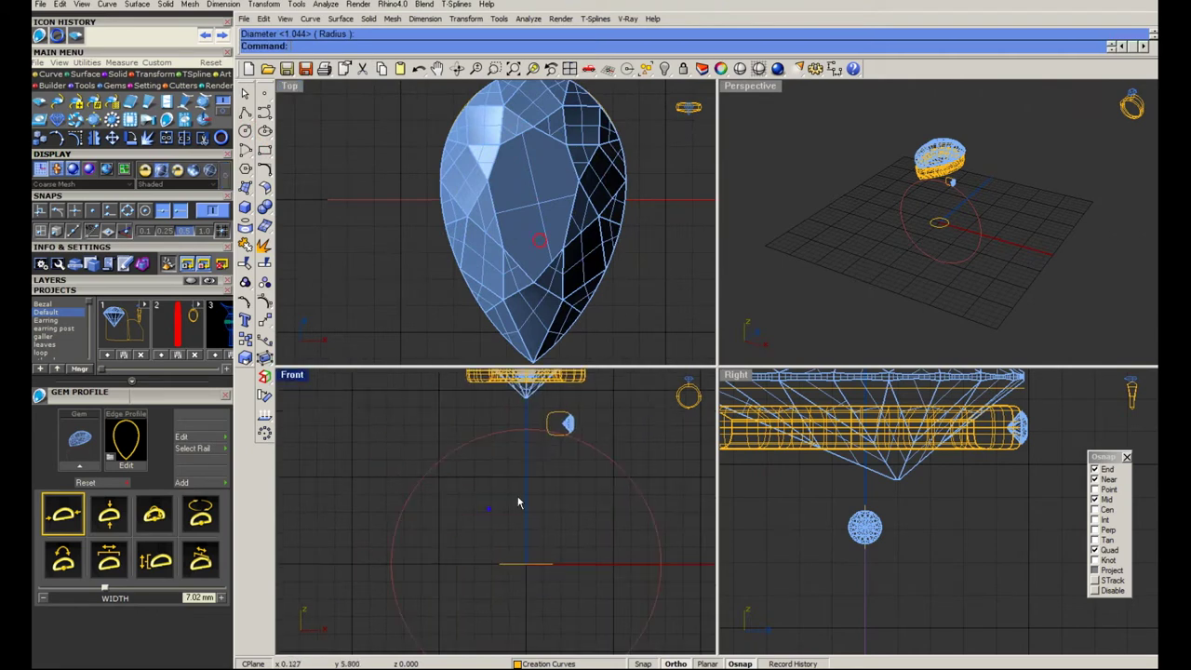
Combine two curves from different views with rv2View and delete the original input curves
text(Crv2View)
key(Return)
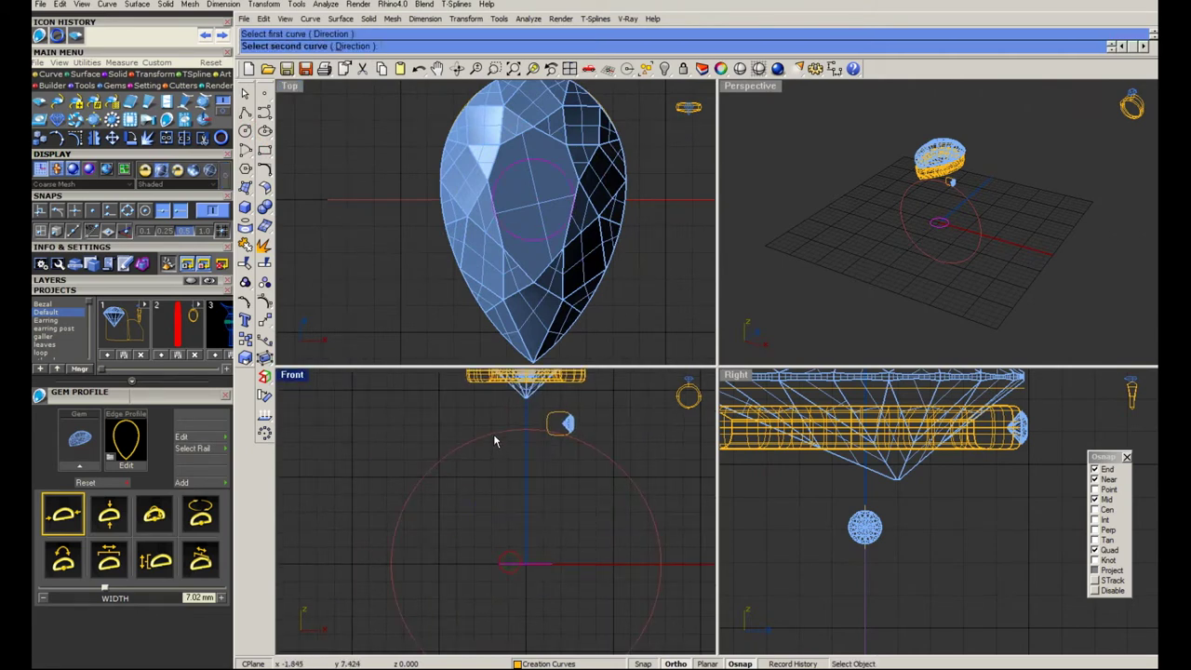
click(494, 434)
scroll(526, 432, up, 5)
key(Delete)
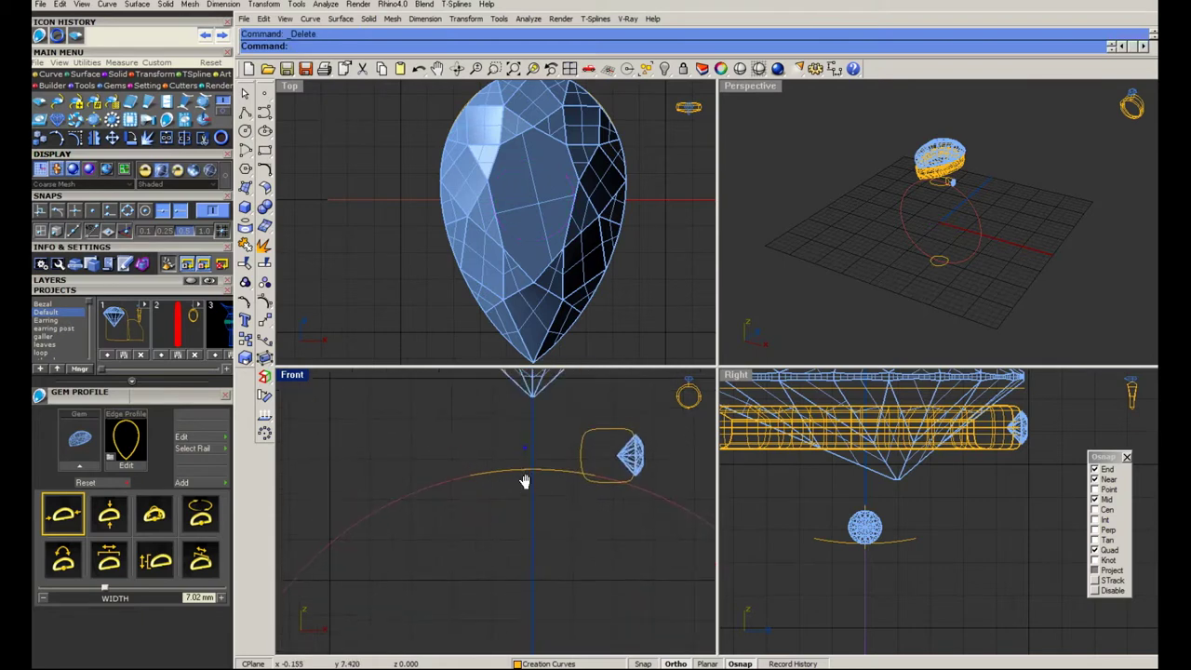
Rotate a copy of the accent gem and new arc curve about a chosen centre
drag(630, 503, 630, 502)
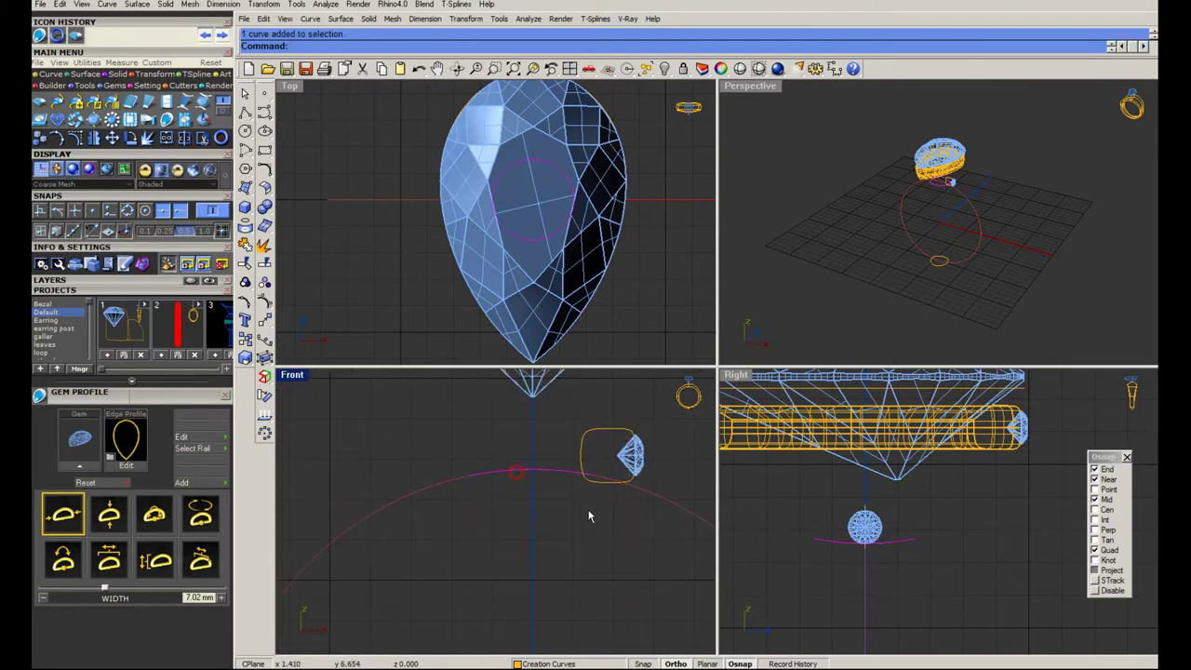
scroll(596, 494, up, 3)
text(rotate)
key(Return)
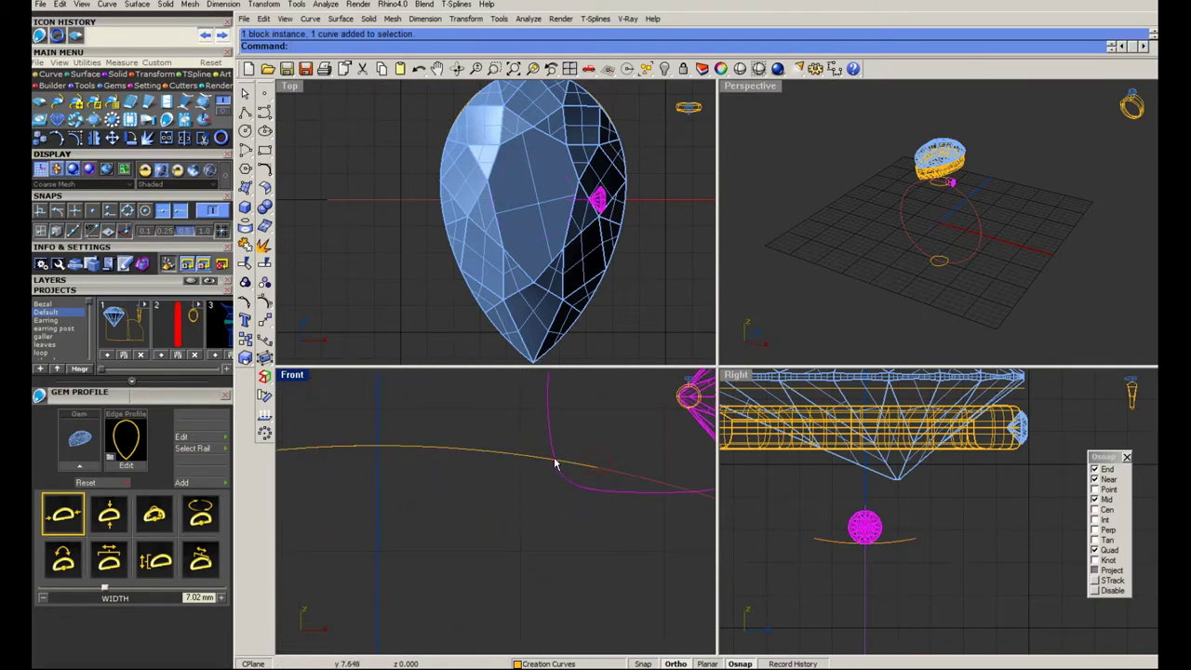
click(555, 466)
click(634, 545)
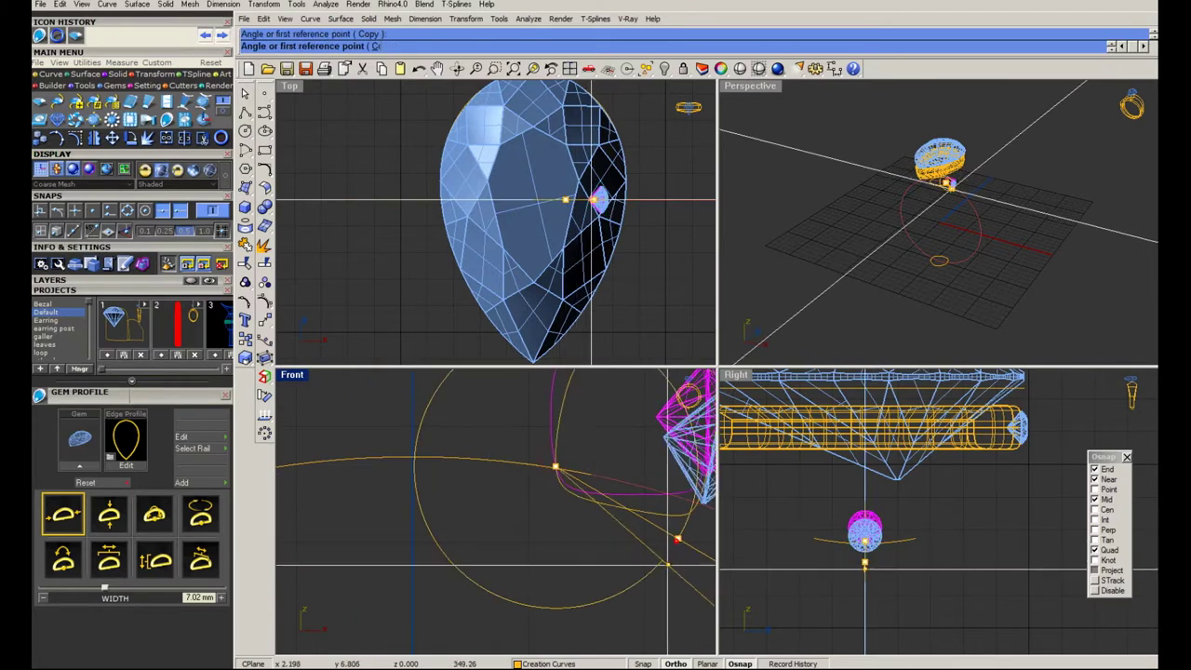
key(Escape)
scroll(584, 503, down, 2)
scroll(577, 484, up, 2)
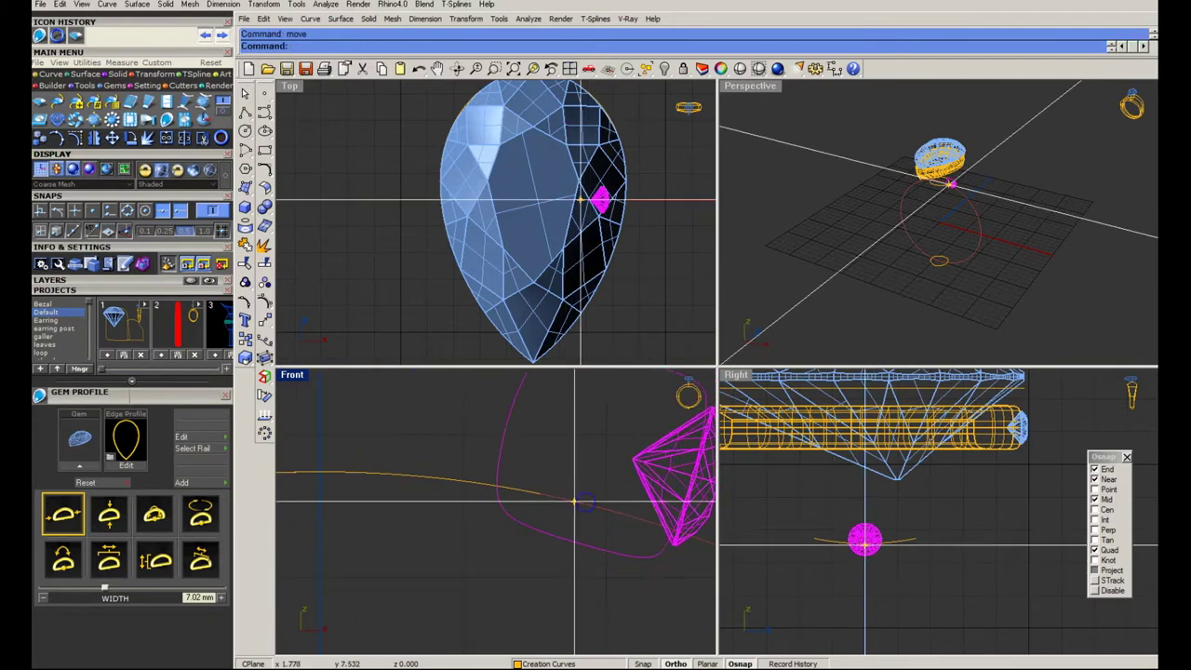
Move the rotated gem and curve down onto the shank arc
text(move)
key(Return)
click(573, 434)
click(536, 503)
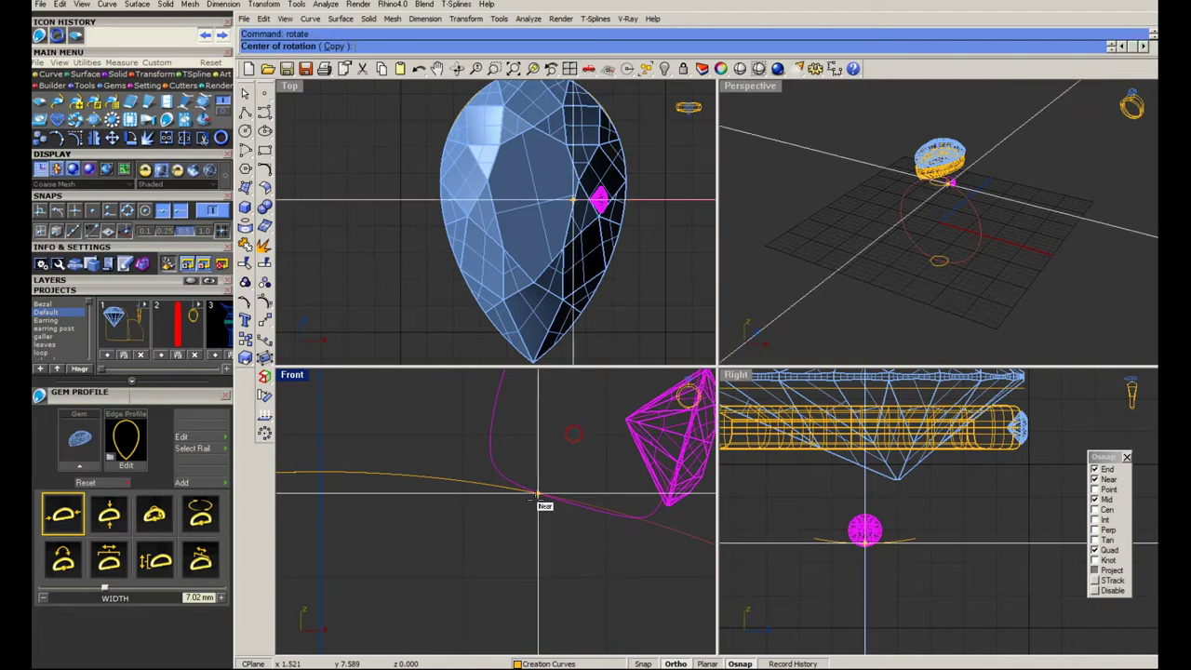
click(534, 492)
scroll(605, 558, up, 2)
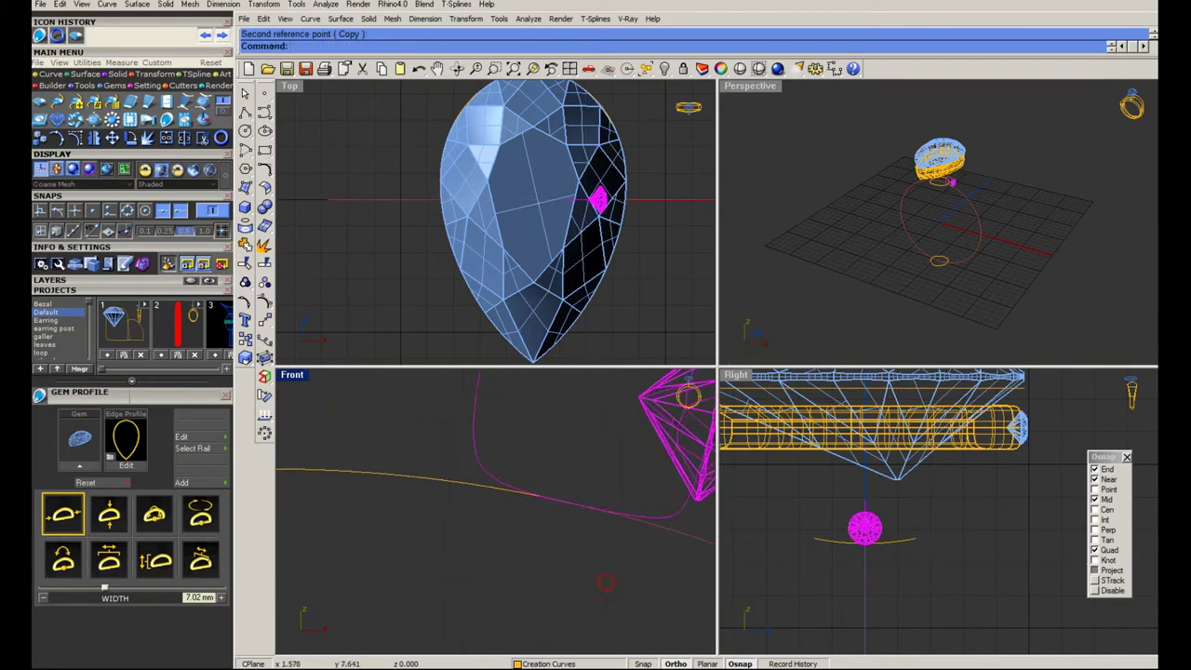
scroll(479, 471, up, 2)
Try a 0.05 move on the profile curve, undo it, and reselect the curve and gem
text(move)
key(Return)
click(466, 438)
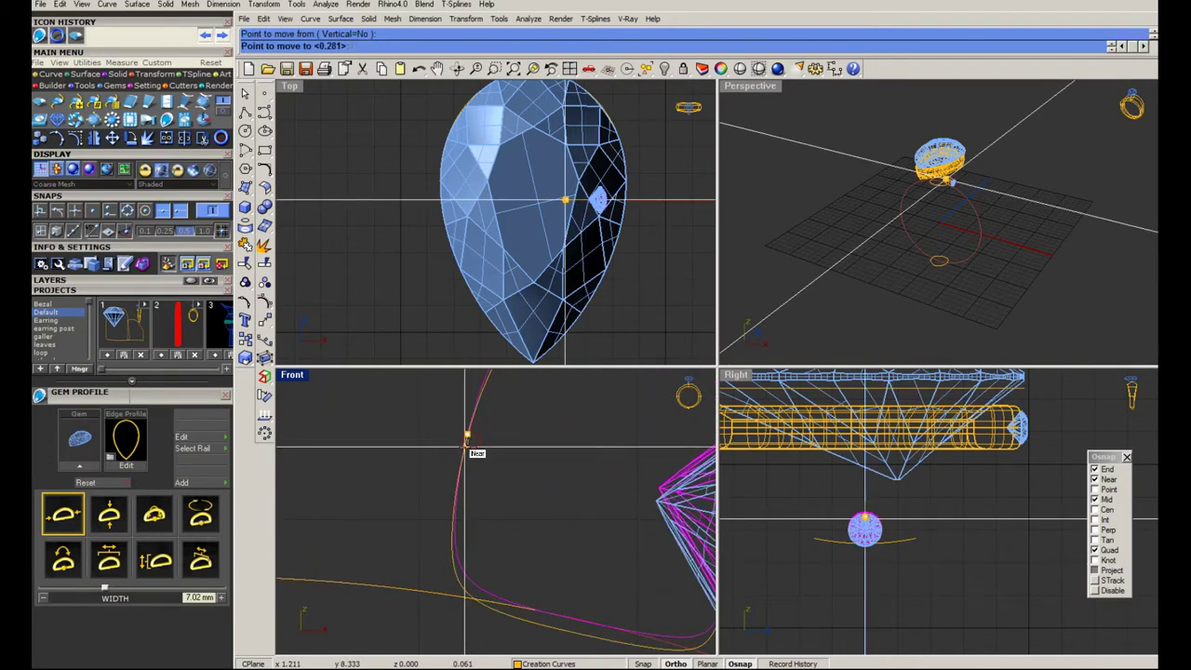
text(.05)
key(Return)
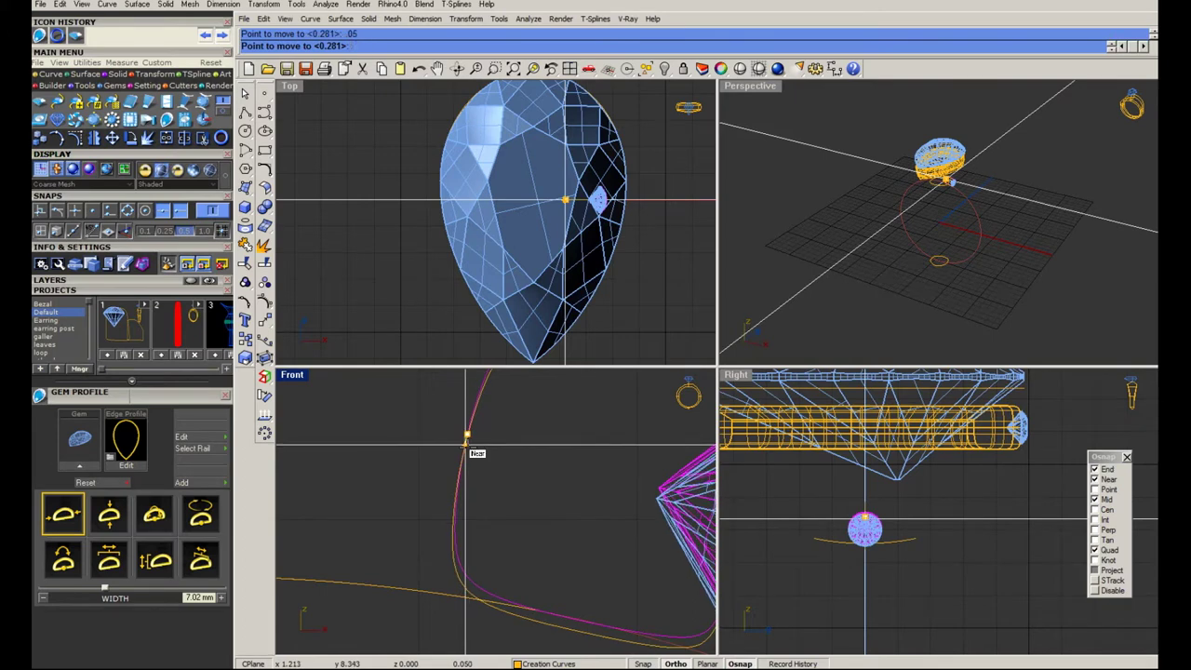
text(.02)
key(Escape)
key(ctrl+z)
scroll(521, 484, down, 3)
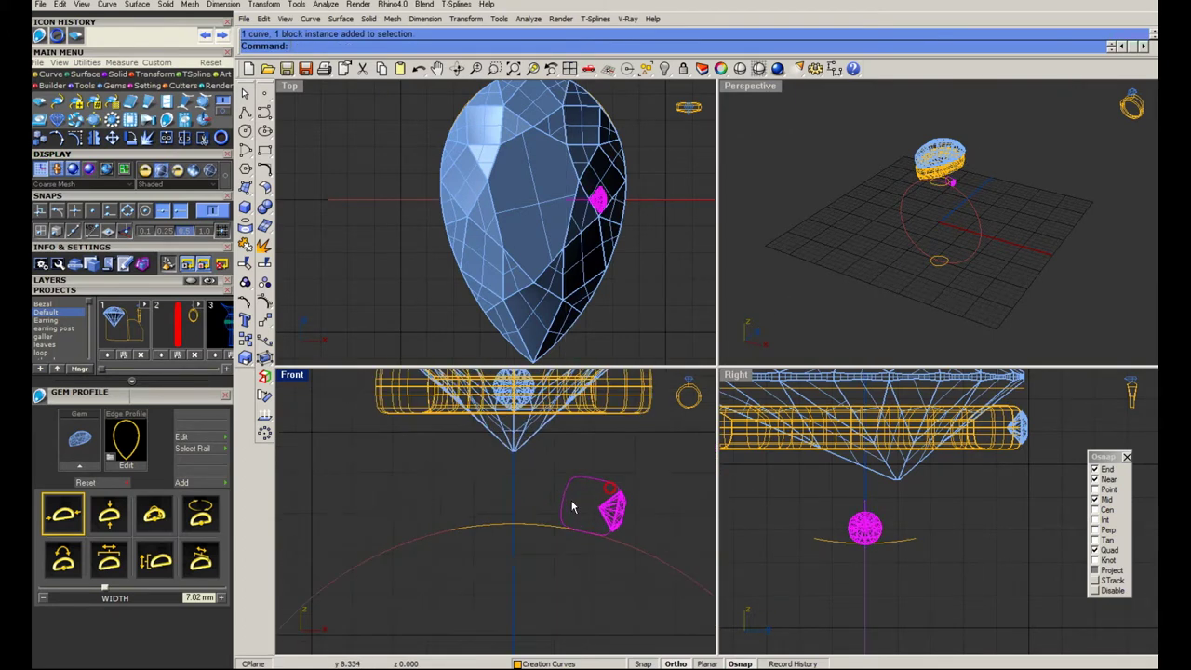
click(611, 486)
text(lock)
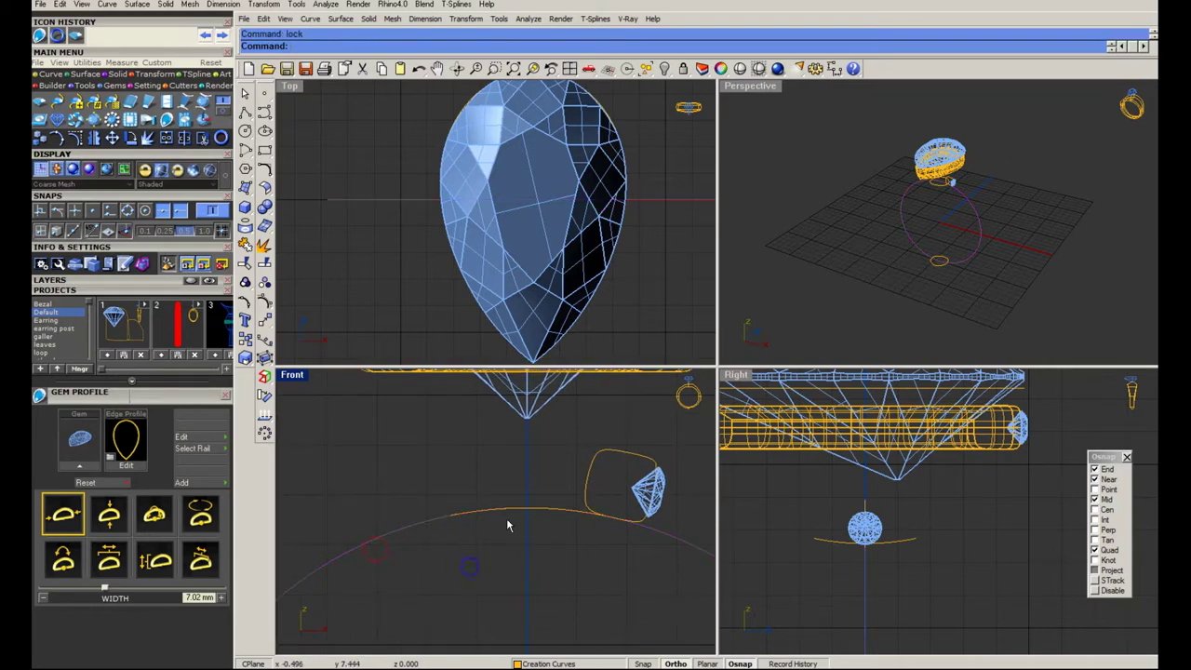
Sweep1 the profile along the arc rail to build the curved gallery band
click(465, 510)
click(566, 465)
key(Return)
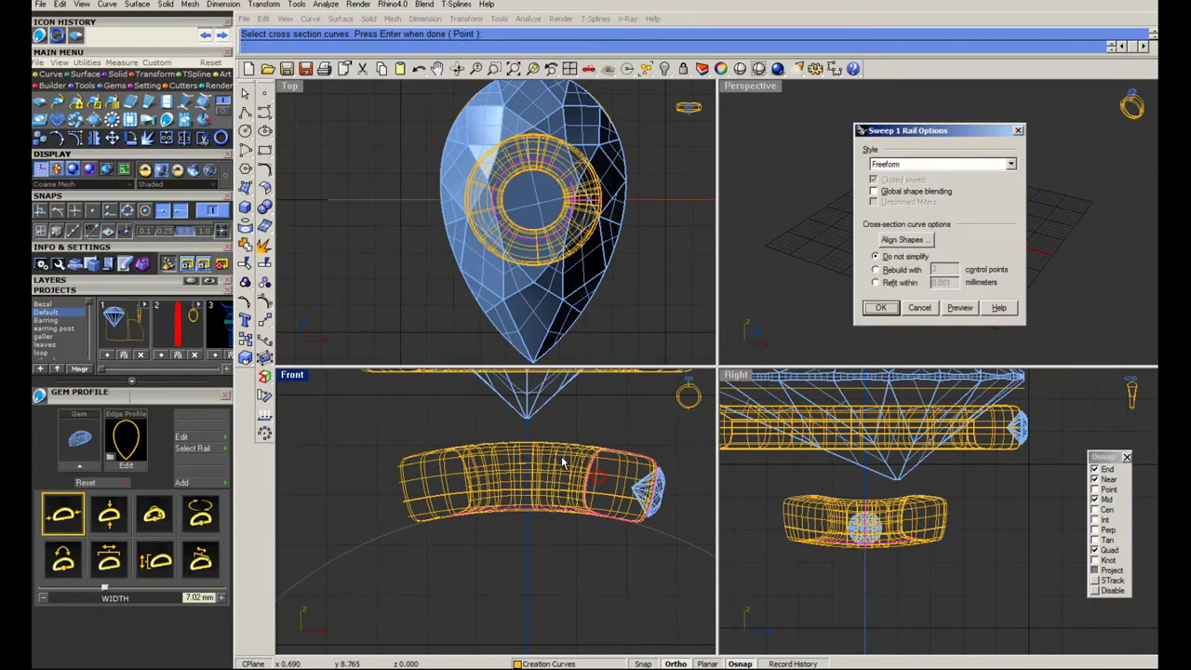
key(Return)
scroll(562, 496, down, 2)
Inspect the band in a maximized rendered Perspective view, then save the file
right_drag(930, 233, 749, 90)
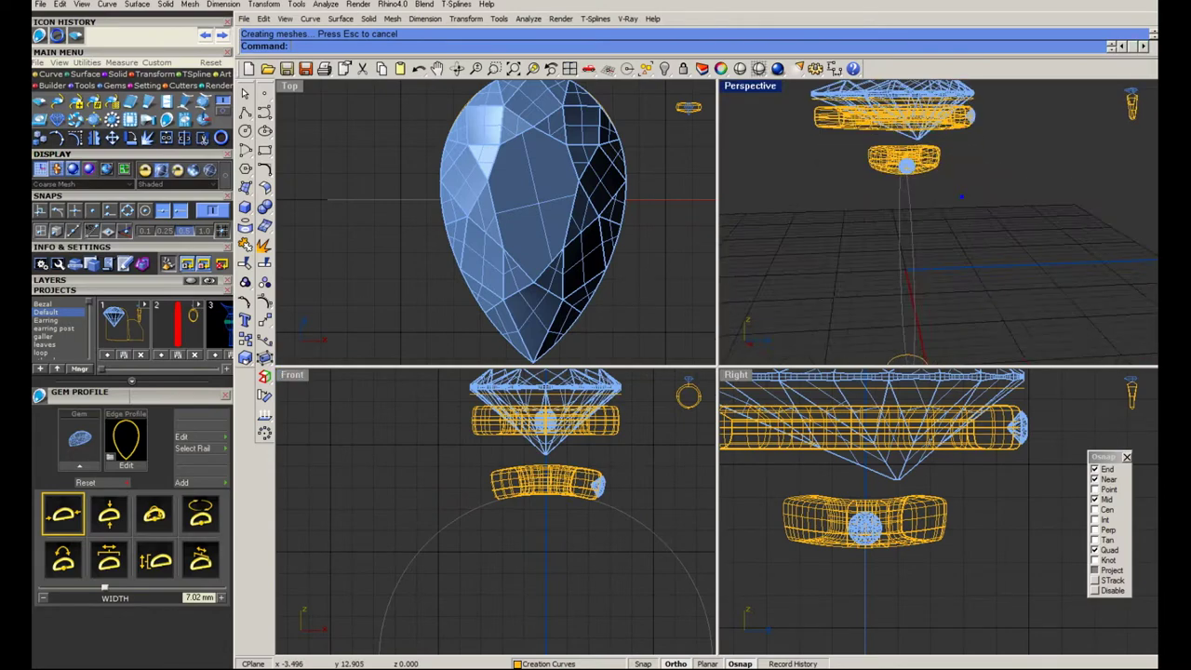
double_click(749, 86)
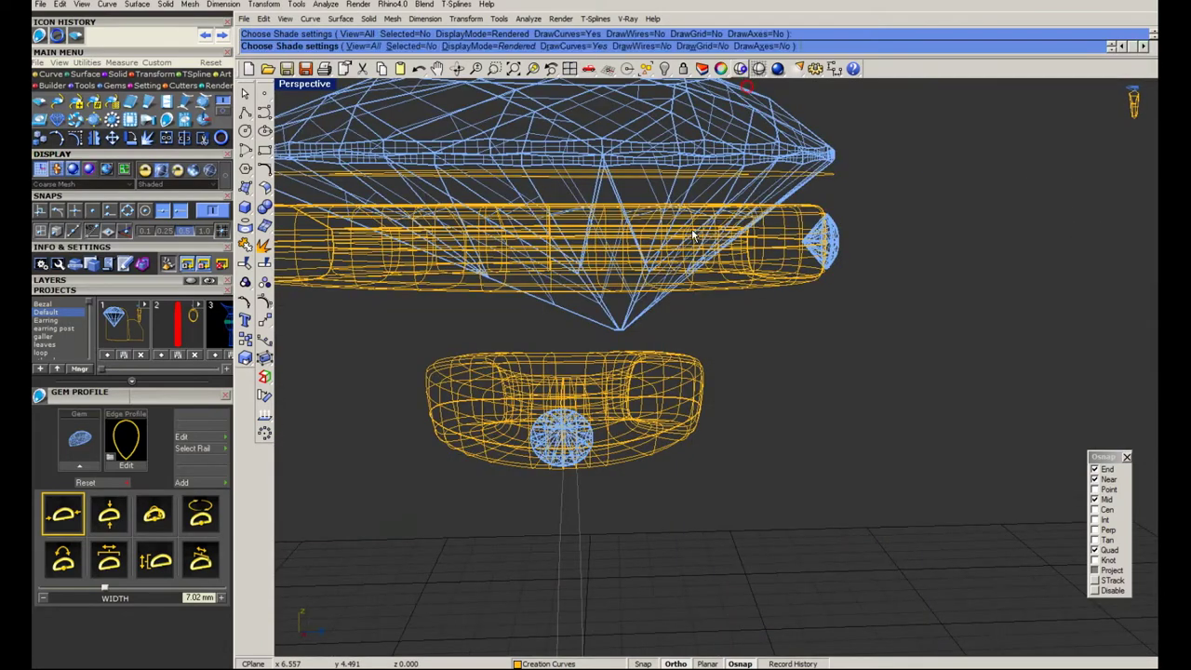
click(758, 68)
mouse_move(651, 326)
right_down()
mouse_move(697, 358)
mouse_move(782, 369)
right_up()
right_click(784, 365)
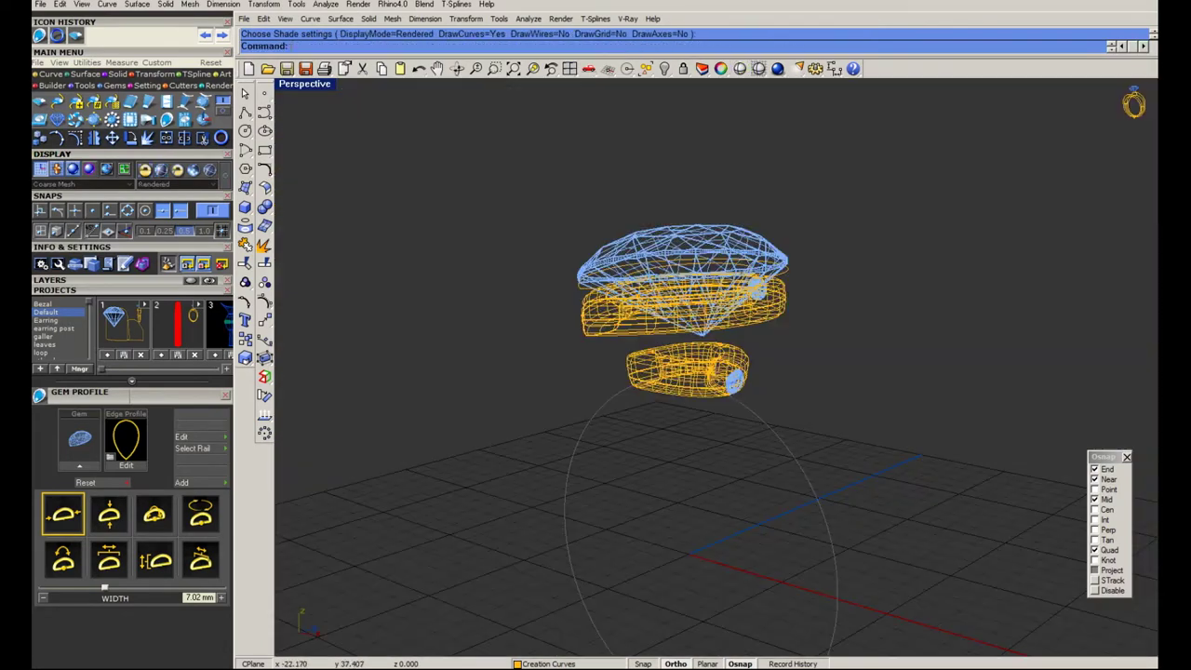
key(ctrl+s)
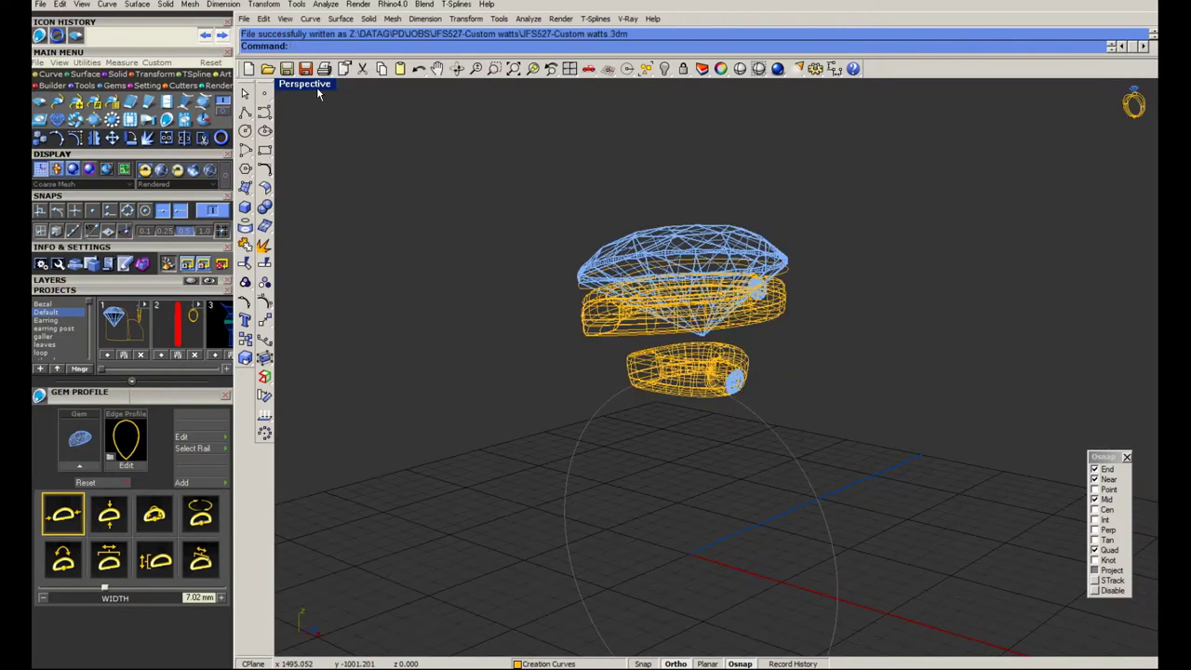
double_click(316, 86)
Maximize the Front view and select the finger circle's bottom arc
double_click(293, 375)
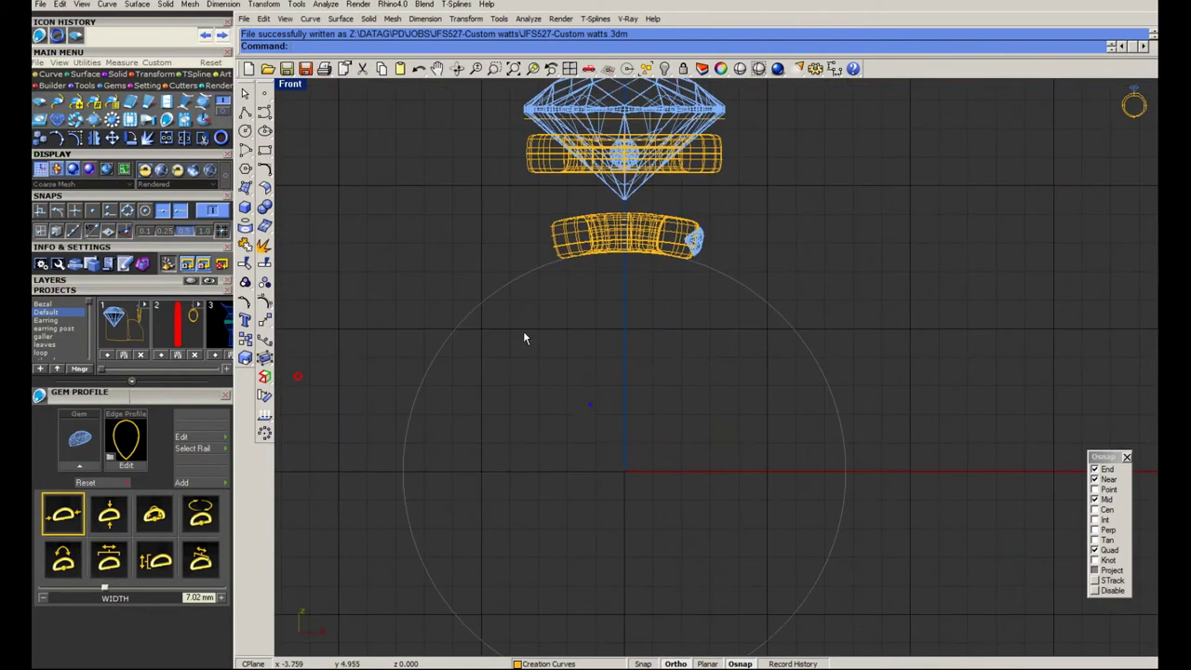
click(515, 493)
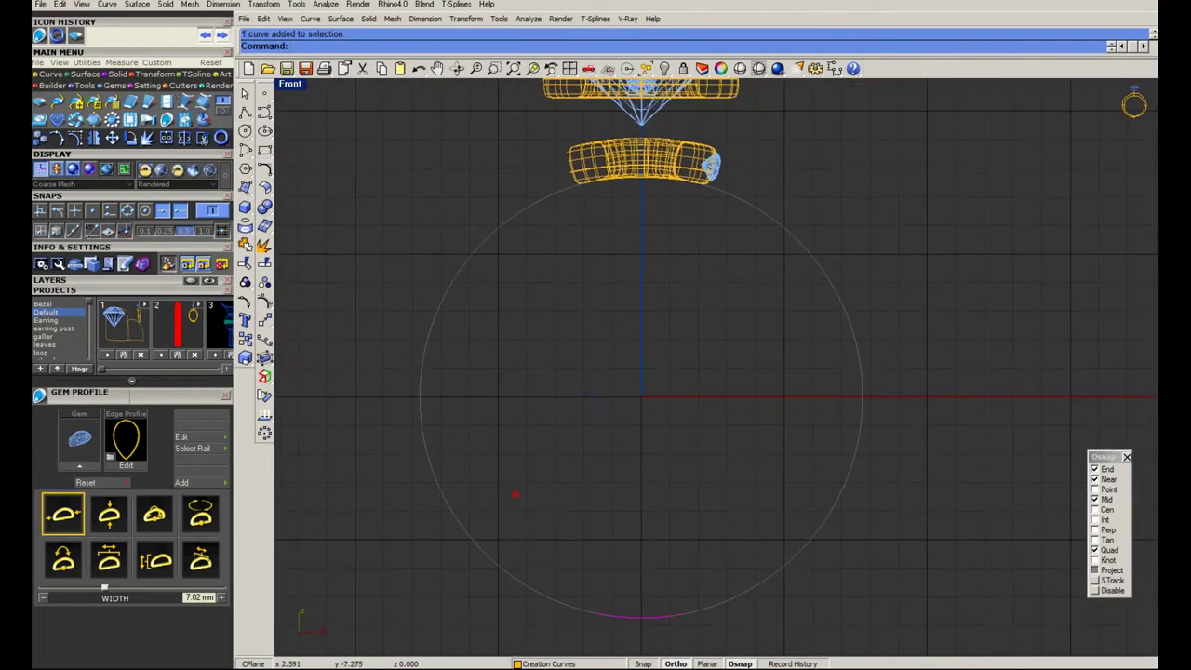
right_drag(514, 493, 501, 418)
Draw a 1.8-diameter circle starting at the finger circle's bottom
drag(258, 131, 307, 147)
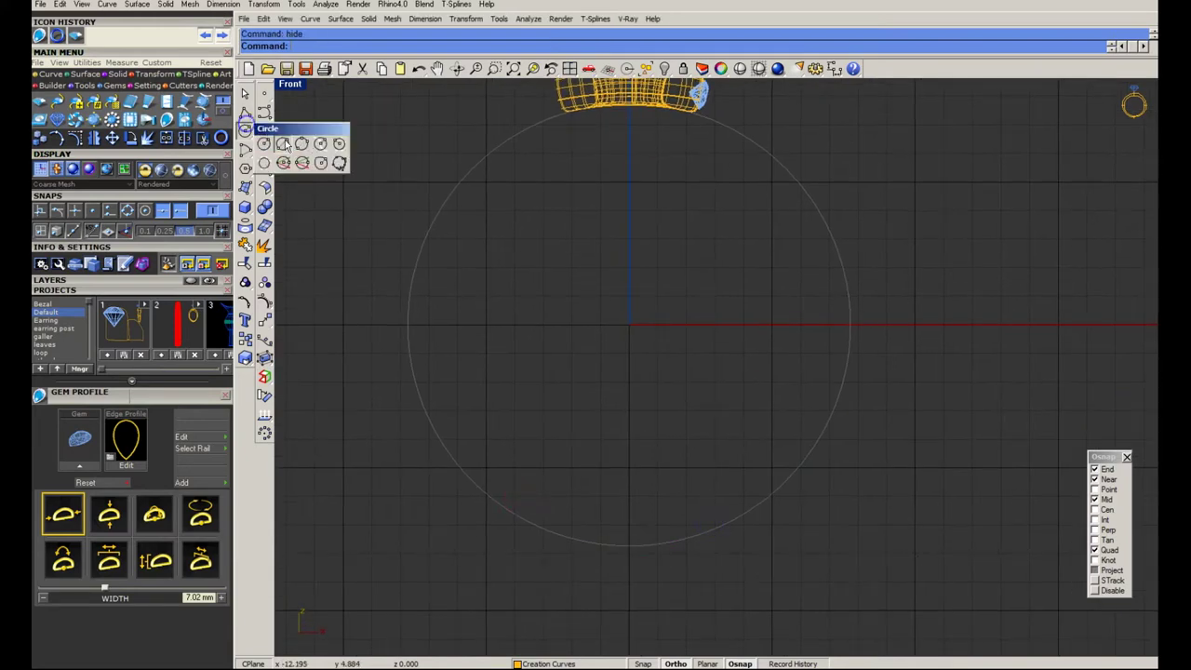
click(283, 143)
click(629, 546)
text(1)
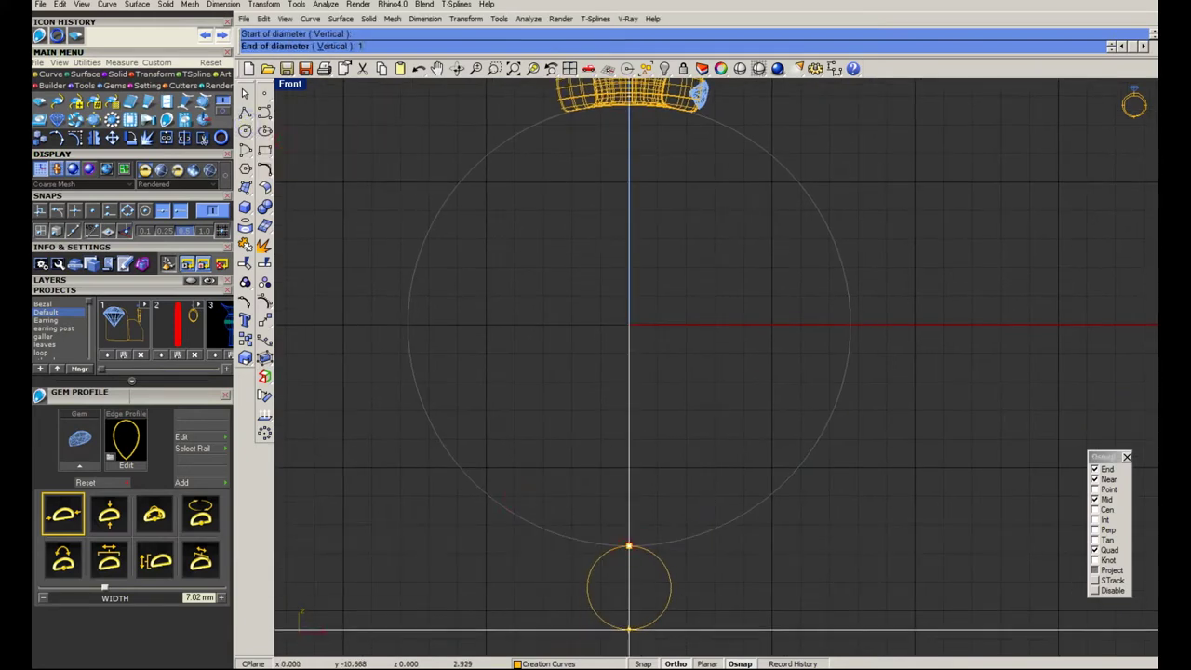
text(.8)
key(Return)
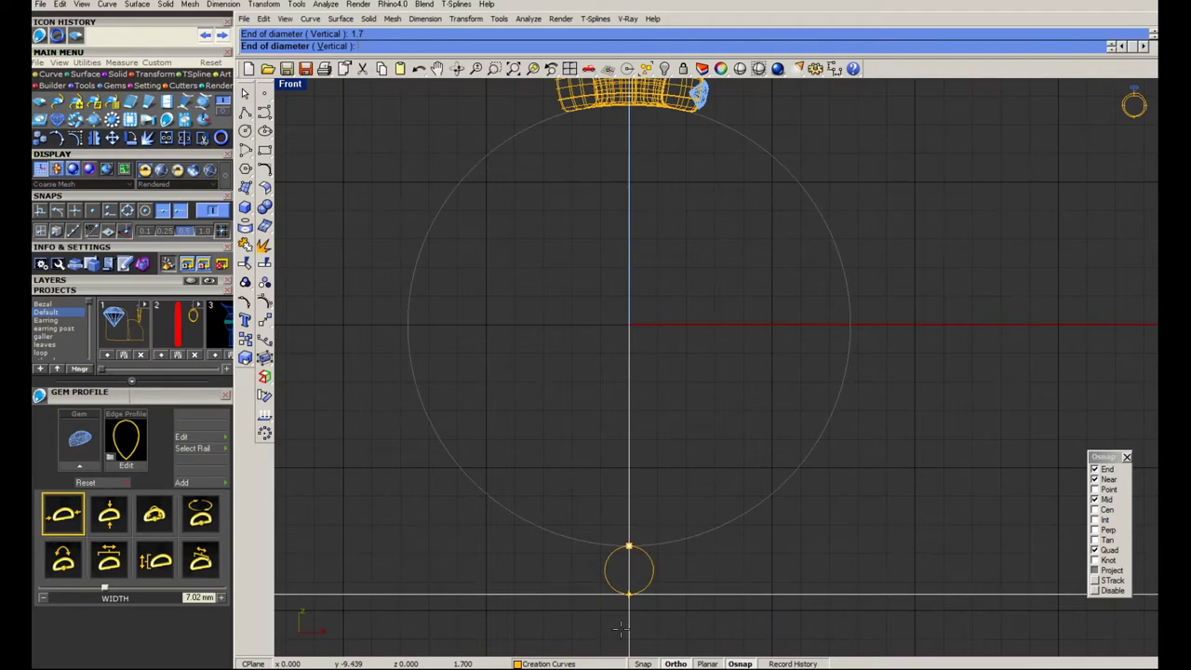
key(Return)
Save the file and compare the model with the reference ring photo
key(ctrl+s)
key(alt+Tab)
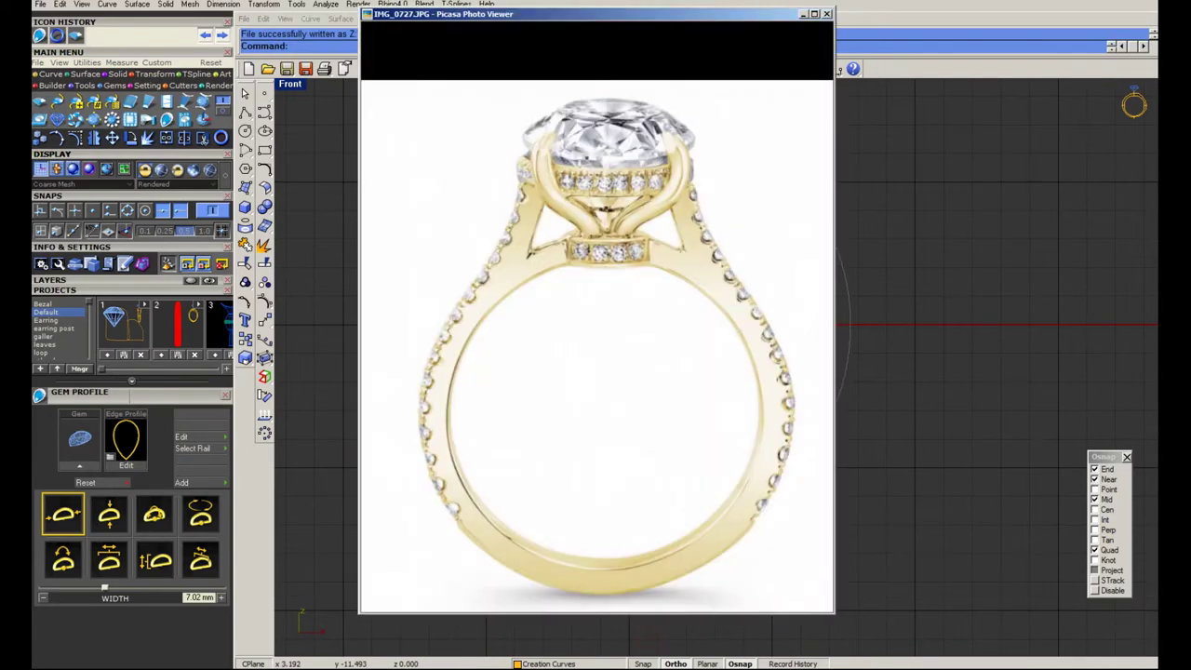
key(alt+Tab)
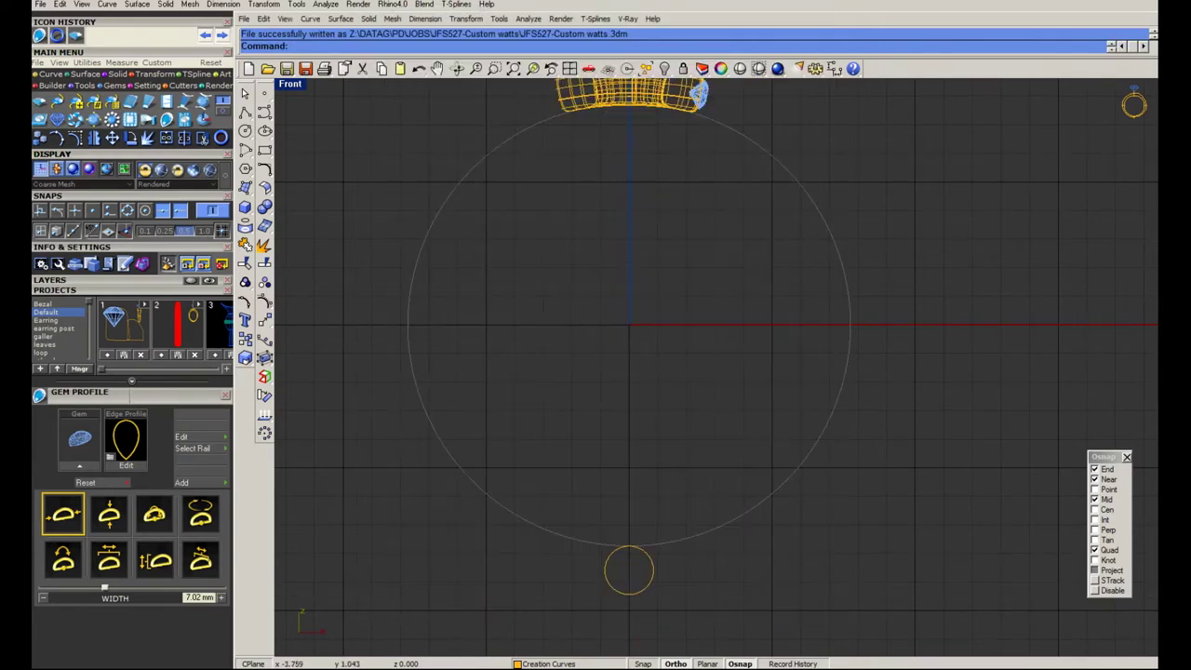
right_drag(571, 261, 571, 426)
scroll(609, 270, up, 1)
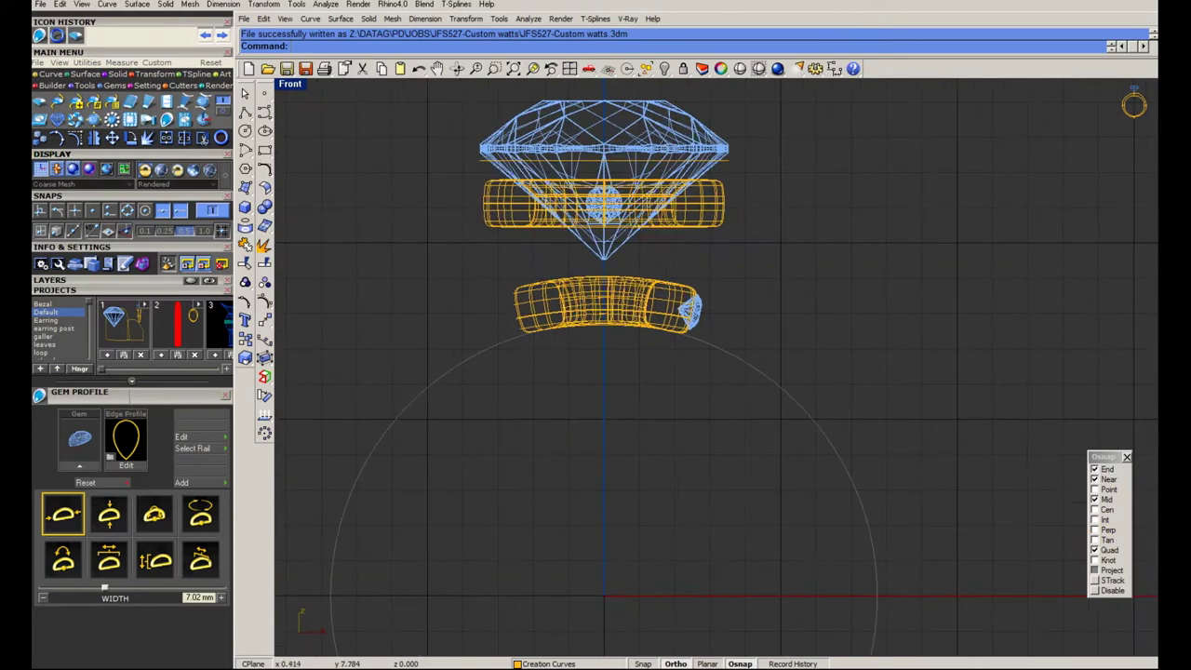
Delete the old lower band and rotate-copy its gem into place
scroll(663, 299, up, 1)
scroll(664, 299, up, 1)
click(625, 298)
key(Delete)
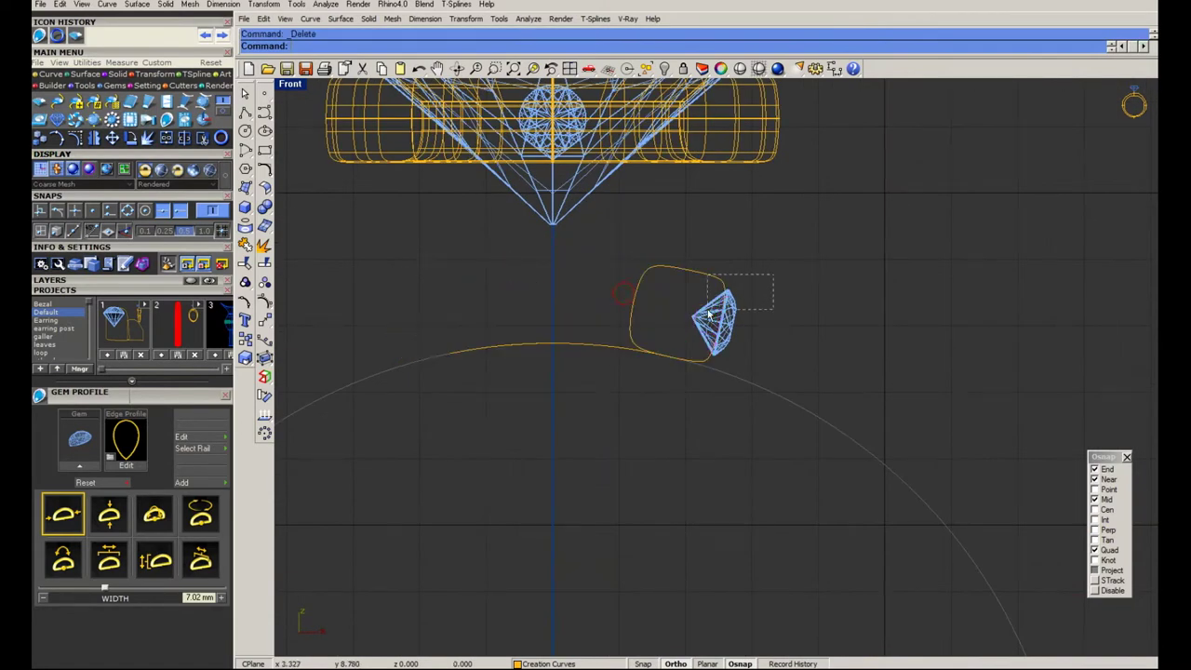
click(709, 315)
click(814, 248)
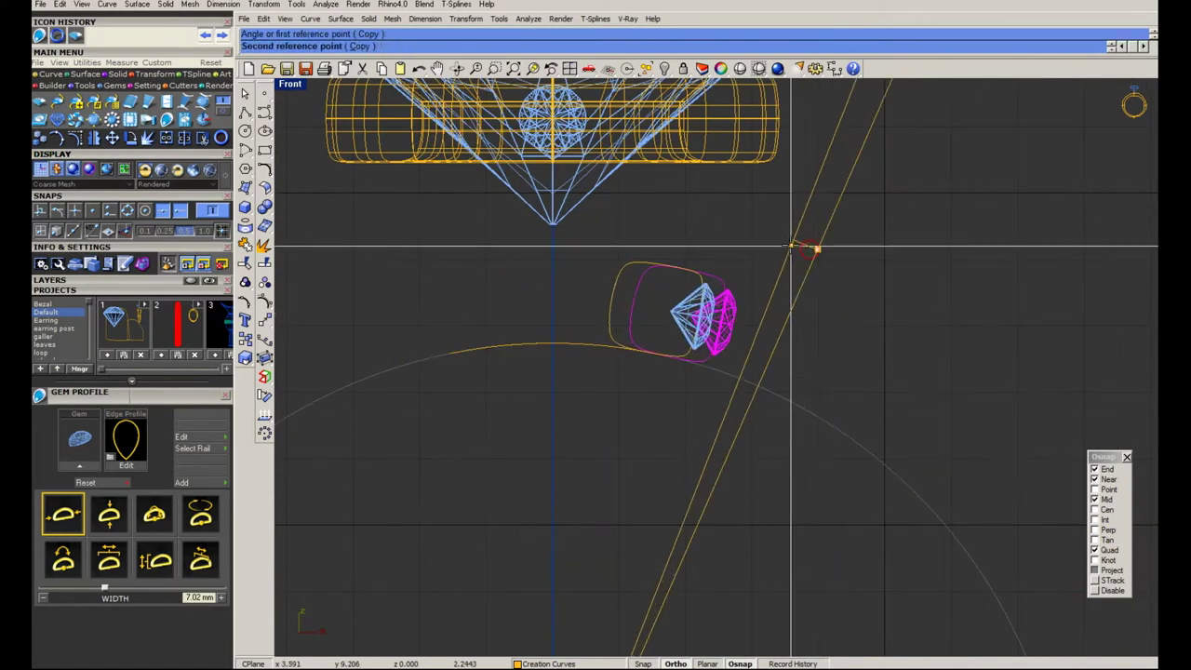
click(813, 247)
Sweep the profile along the arc into a new lower band and save
click(526, 346)
click(607, 279)
key(Return)
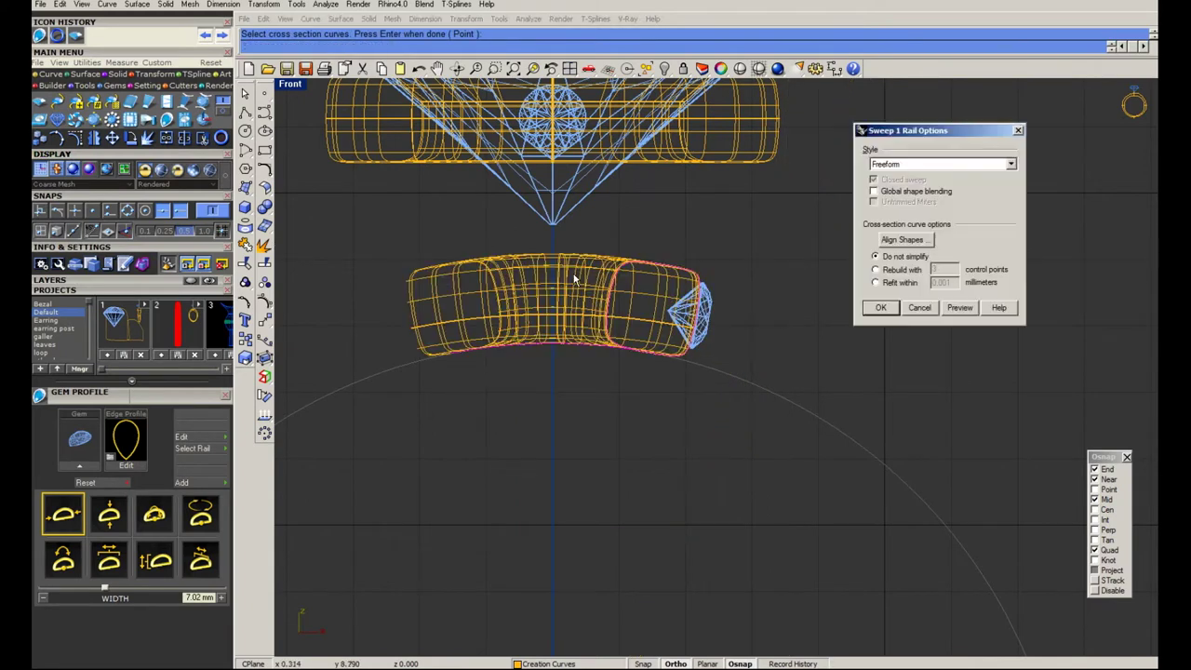
key(Return)
scroll(663, 327, down, 1)
scroll(663, 327, down, 1)
key(ctrl+s)
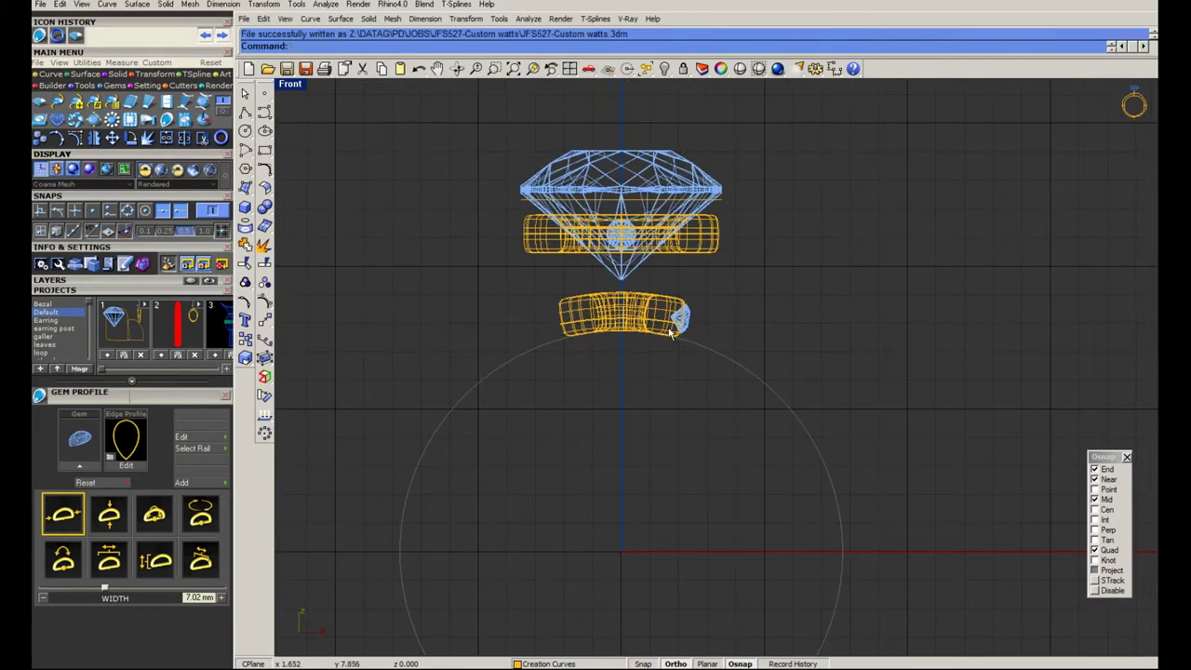
Measure the aligned distance from the gem top to the ring bottom in the Front view
double_click(289, 86)
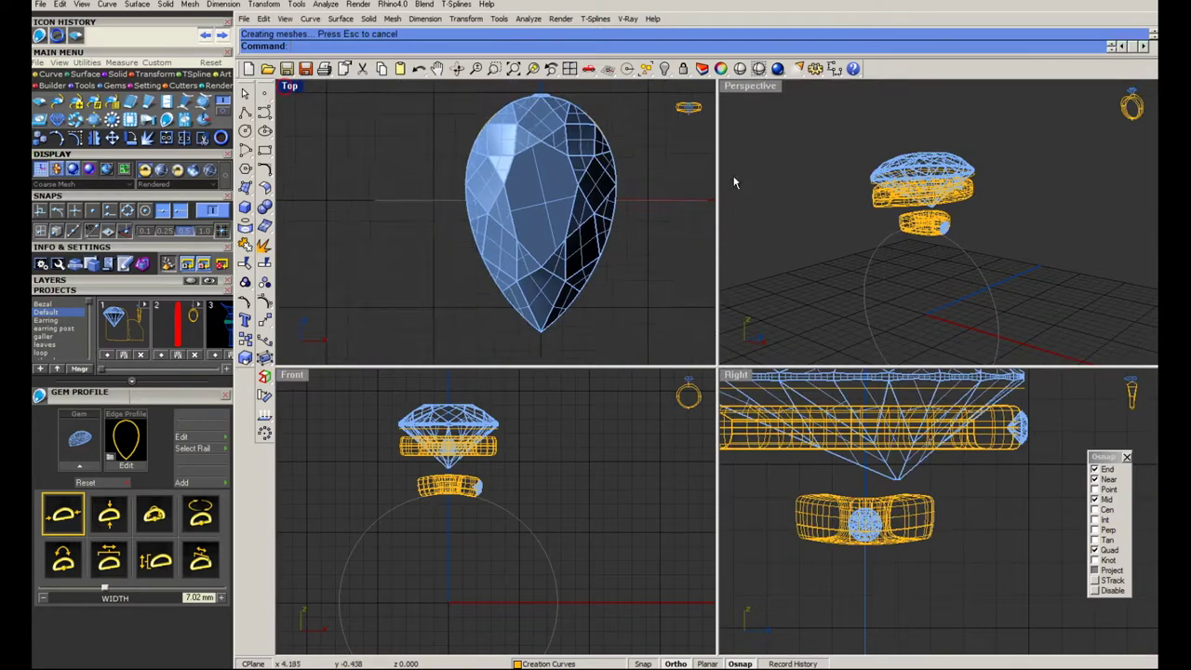
right_drag(837, 223, 818, 212)
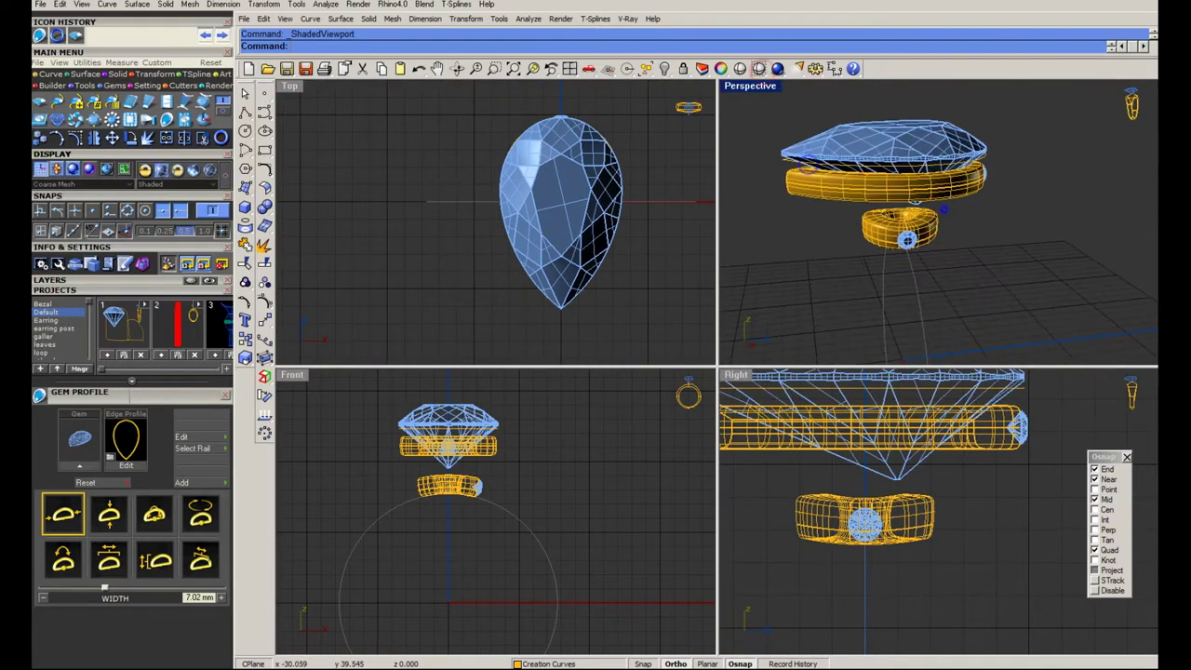
scroll(884, 232, up, 1)
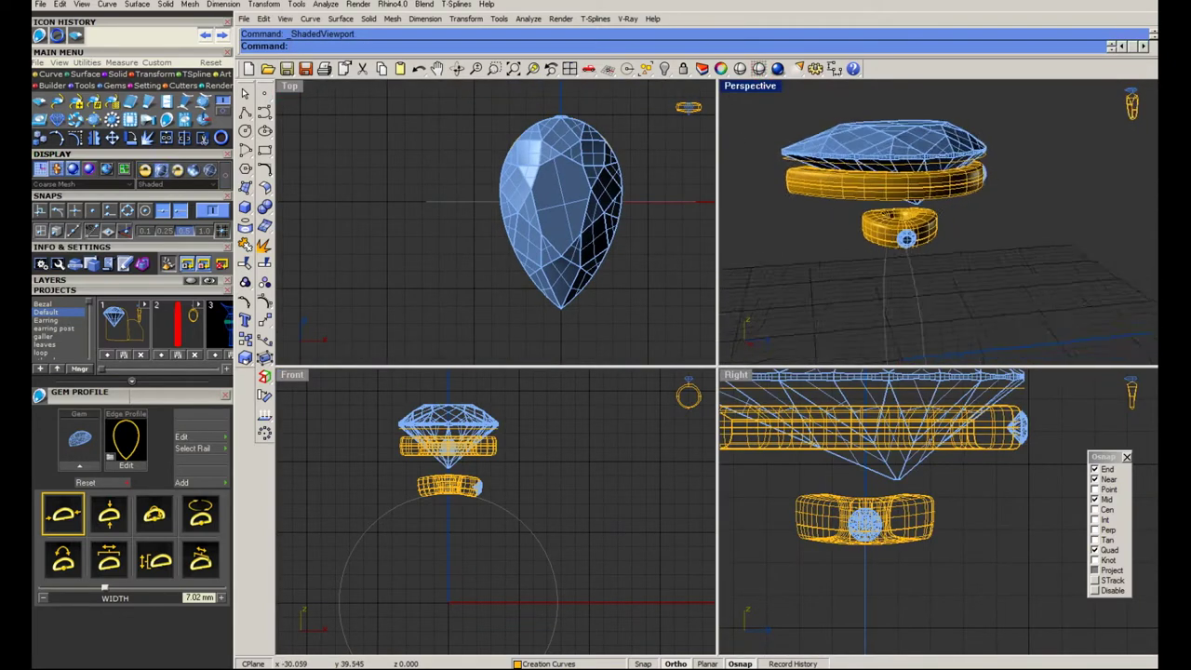
scroll(884, 233, up, 1)
scroll(884, 232, up, 2)
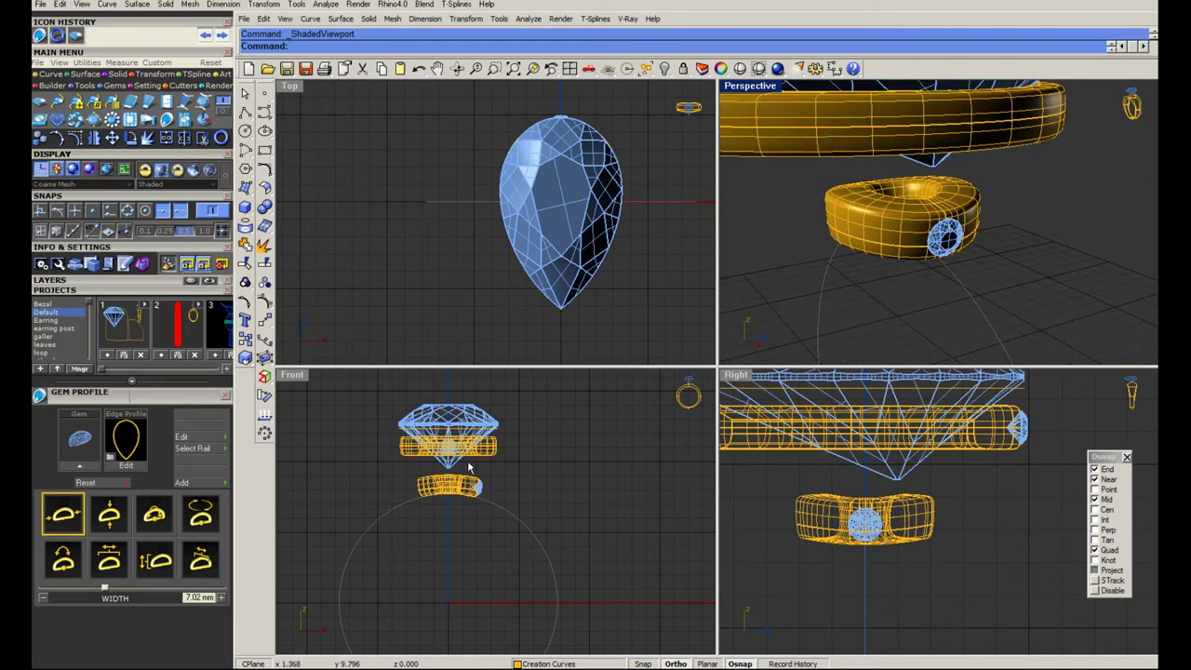
scroll(453, 413, up, 1)
scroll(453, 413, up, 1)
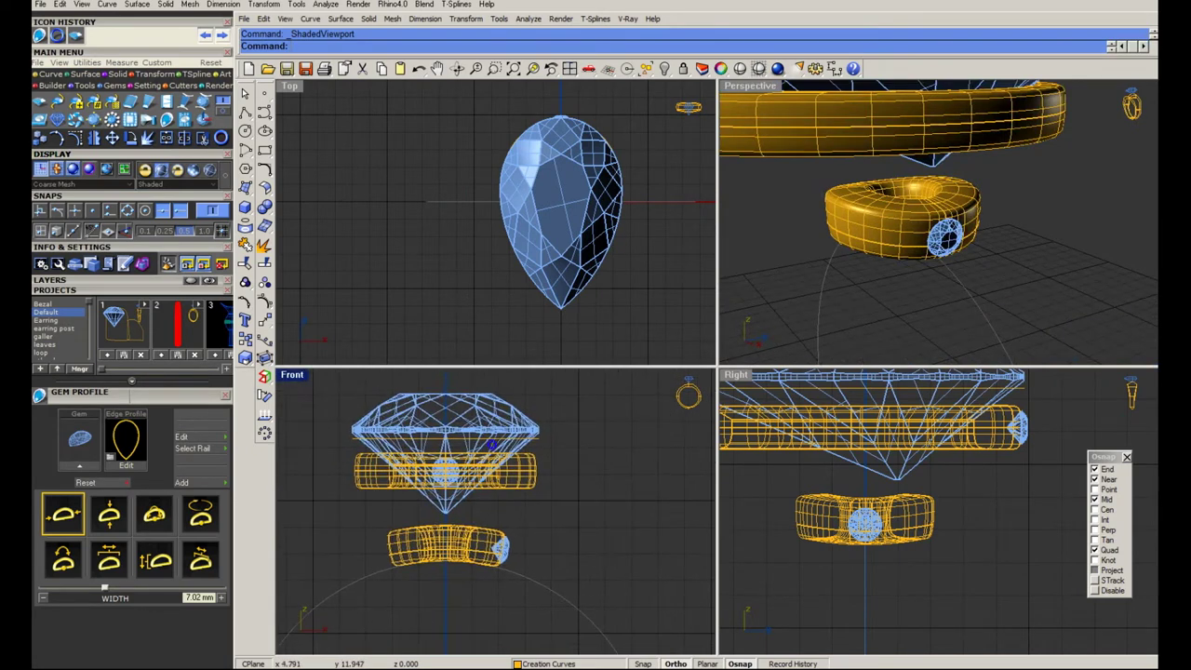
middle_click(390, 438)
click(416, 405)
click(416, 405)
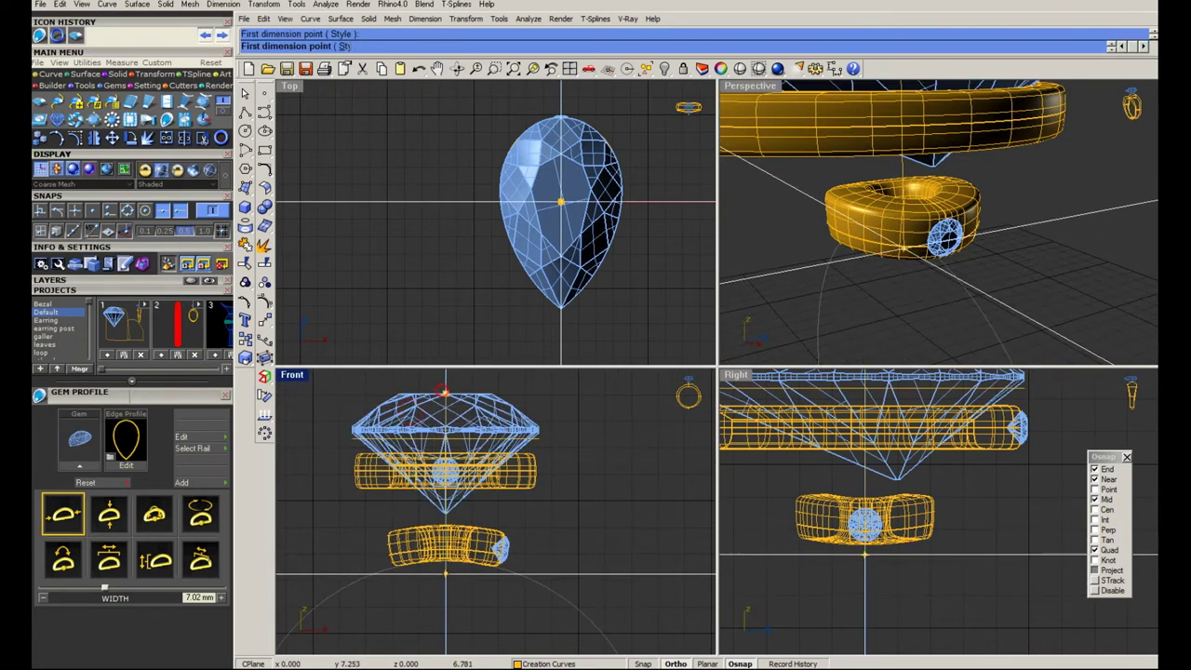
click(471, 565)
key(Escape)
Move the pear gem and halo band down slightly, save, and bring up the job notes
click(571, 426)
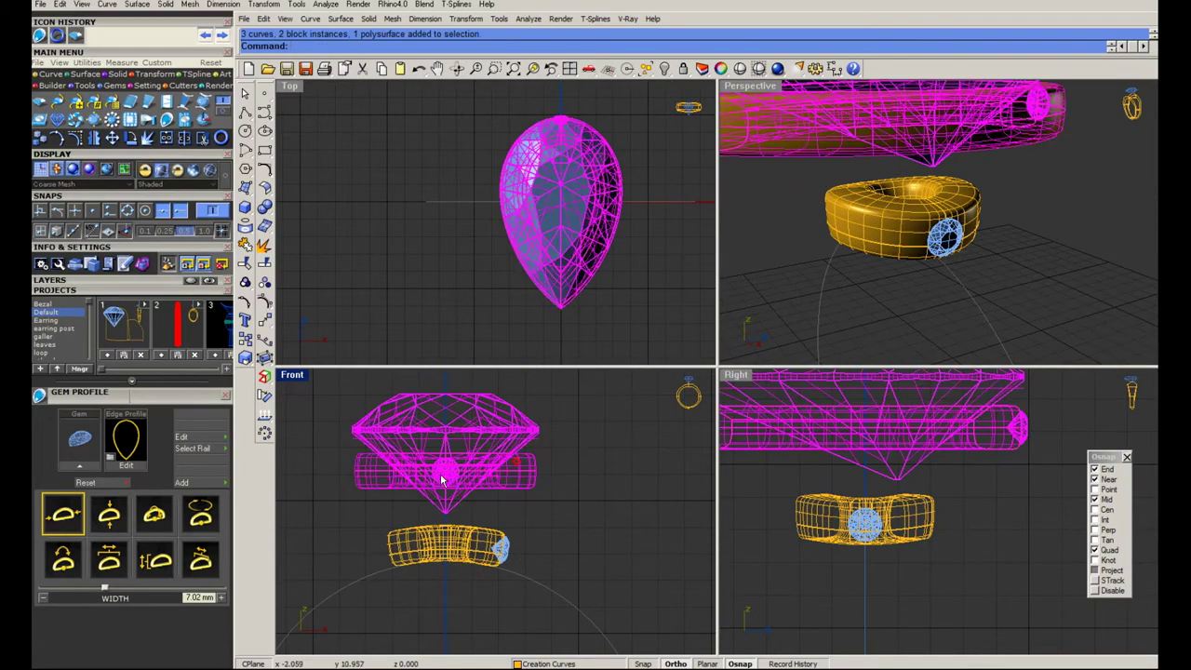
click(621, 486)
click(621, 526)
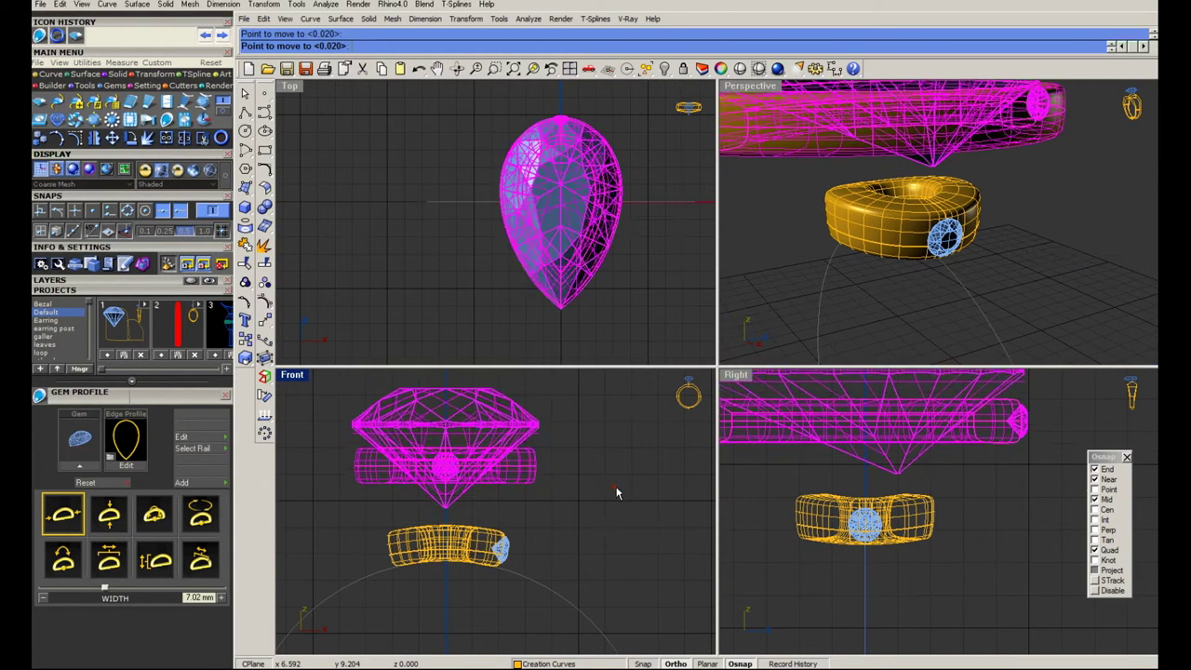
key(Escape)
key(ctrl+s)
key(alt+Tab)
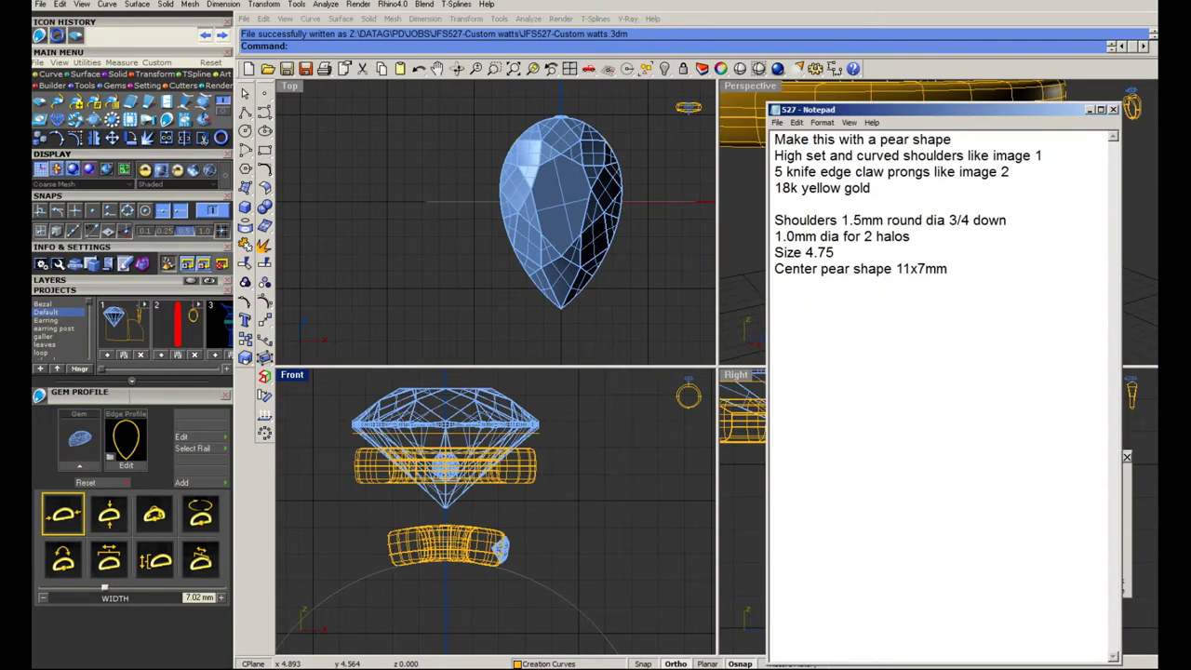
Maximize the Right view and review the IMG_0727.JPG reference photo before putting it away
key(alt+Tab)
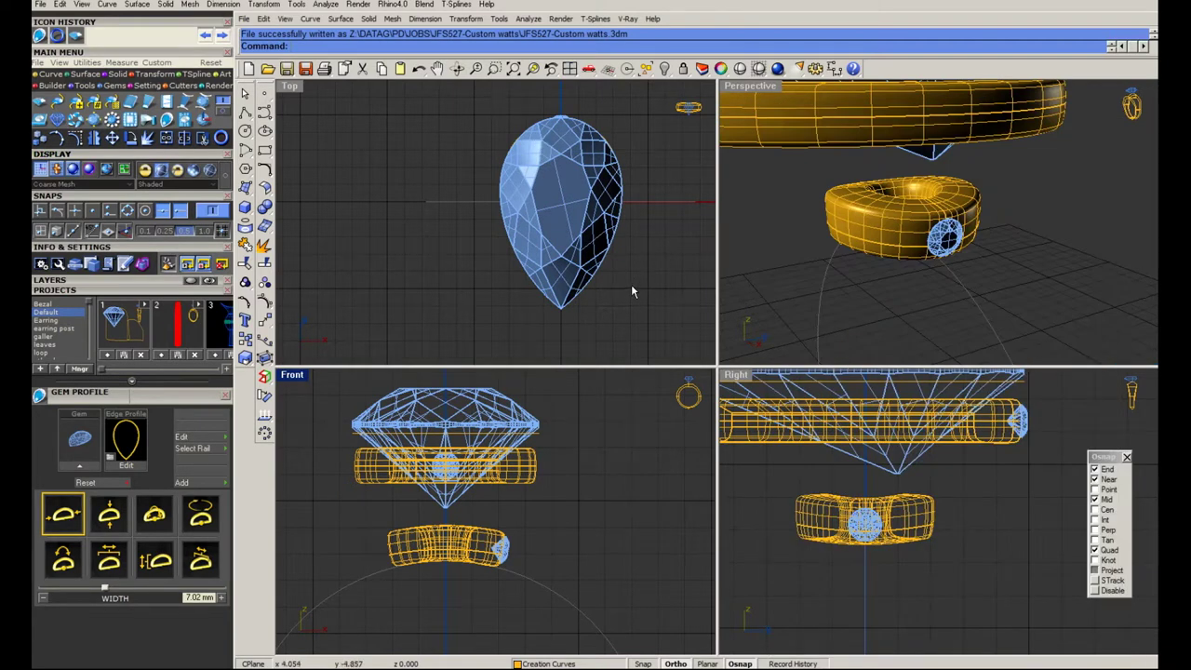
double_click(736, 375)
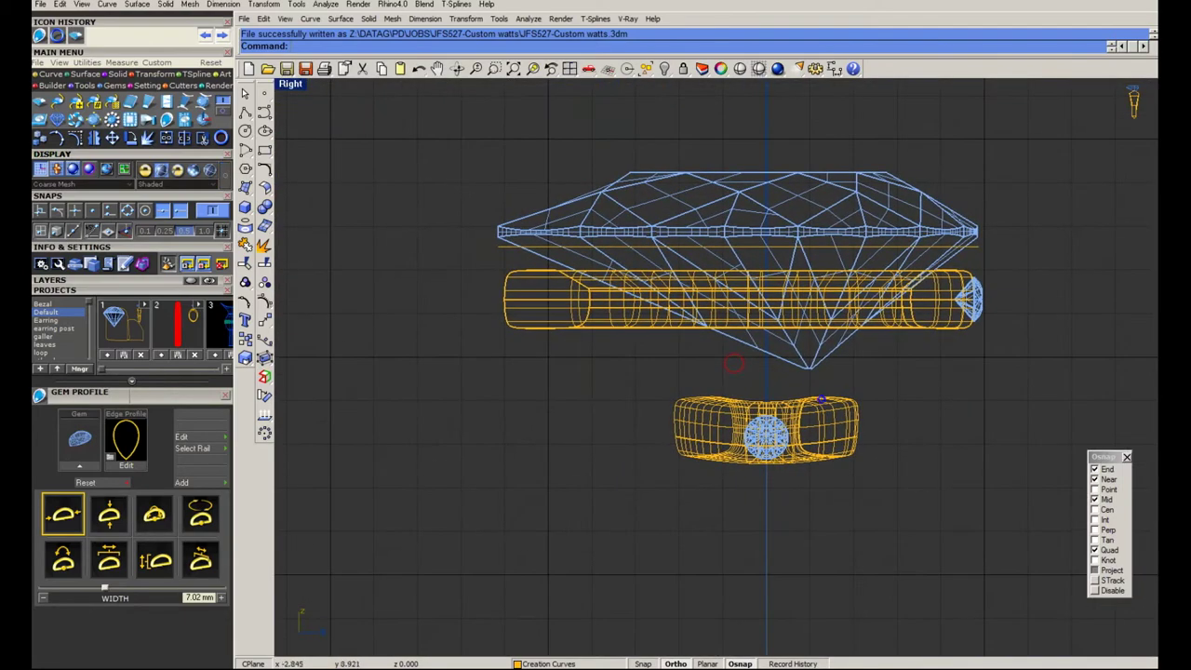
key(alt+Tab)
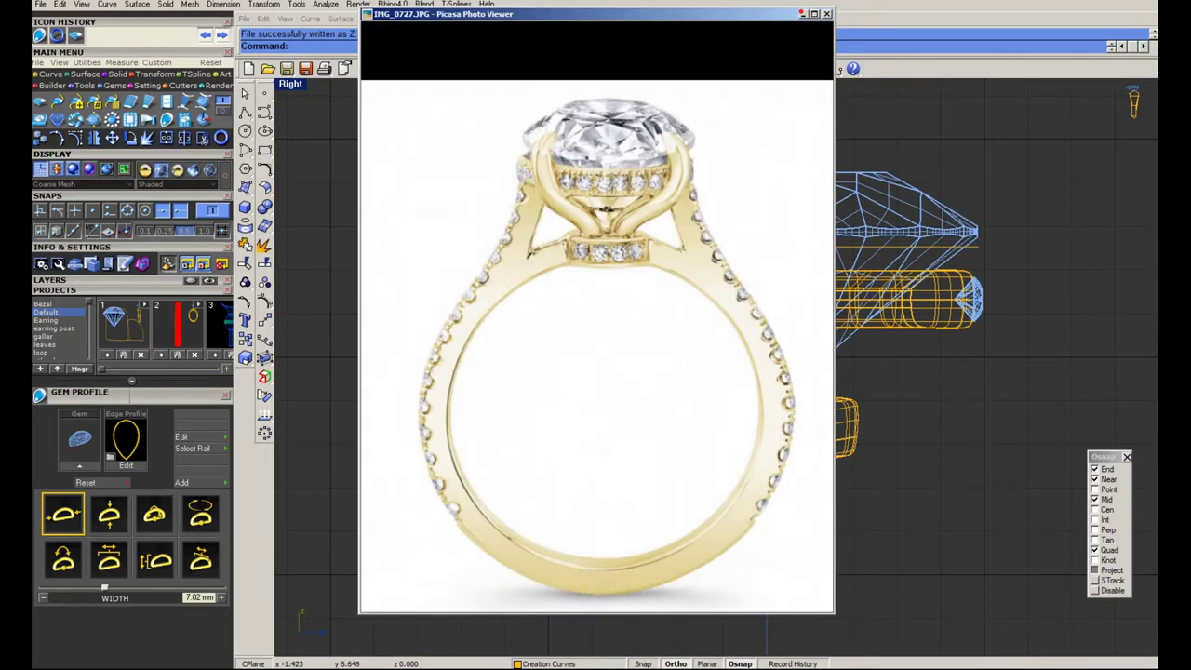
click(801, 13)
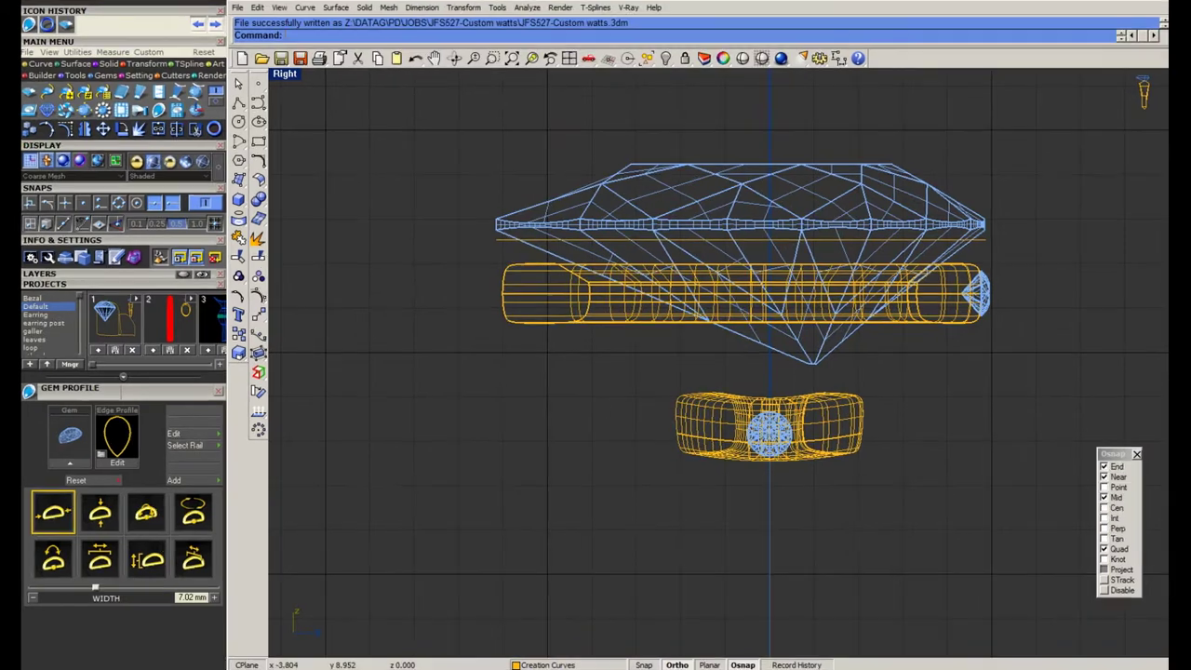
scroll(550, 384, down, 3)
scroll(551, 384, up, 3)
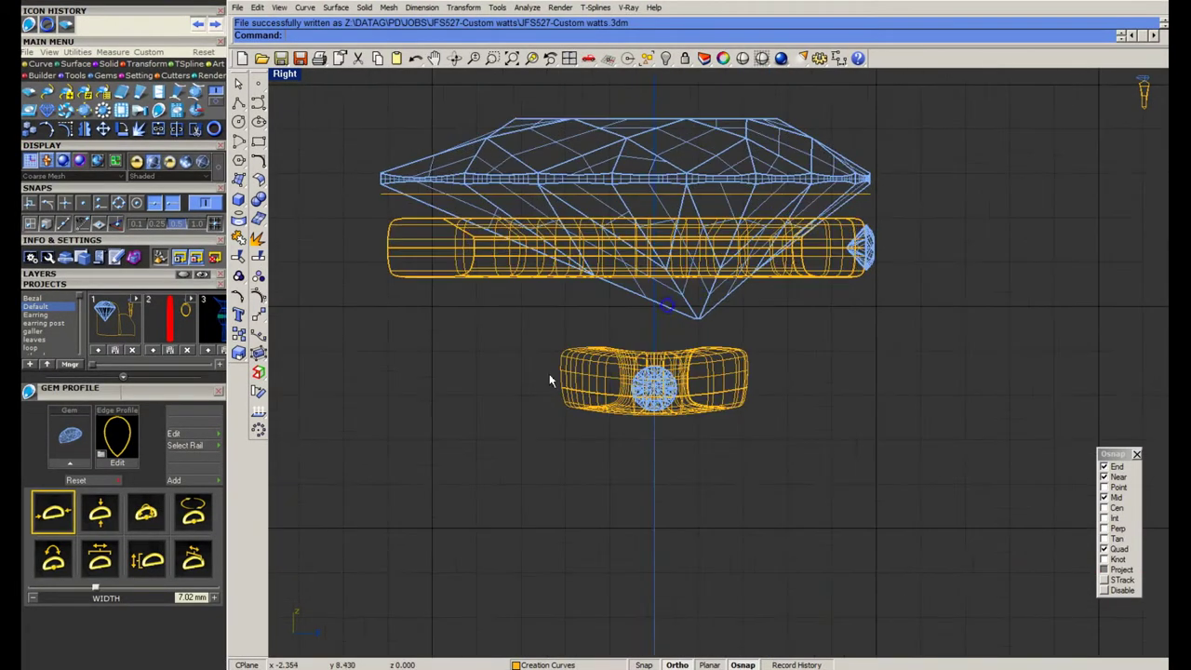
Draw an interpolated shoulder-wire curve from above the stone, past the girdle, down to the ring top
click(261, 107)
click(296, 118)
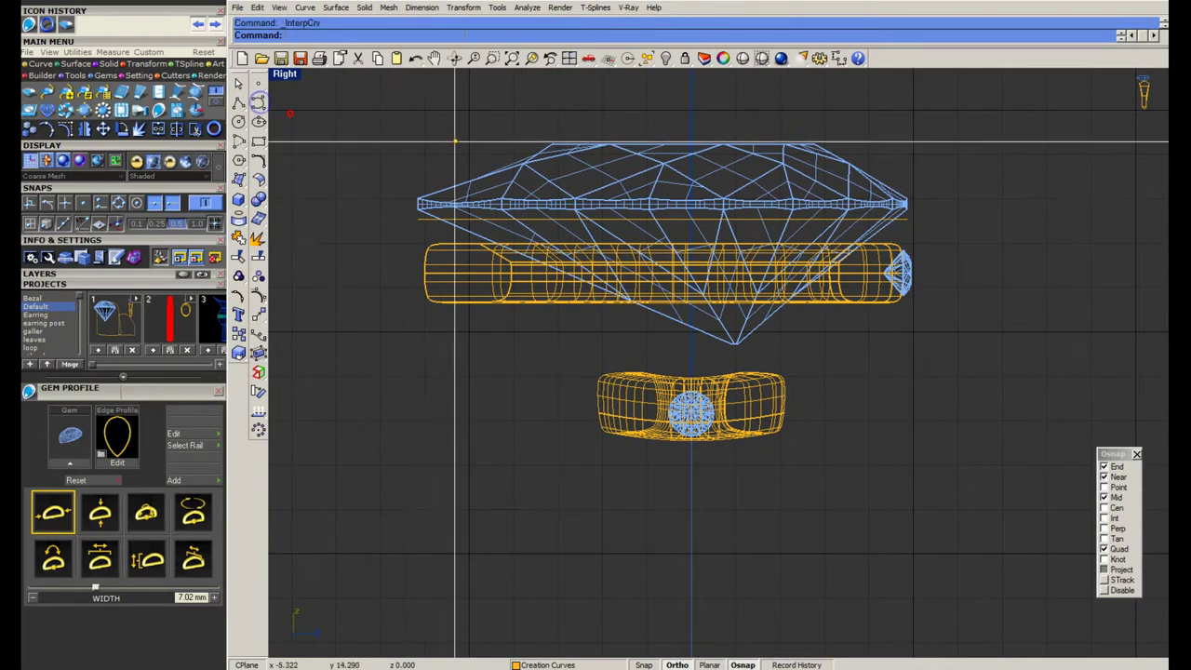
click(440, 164)
click(437, 293)
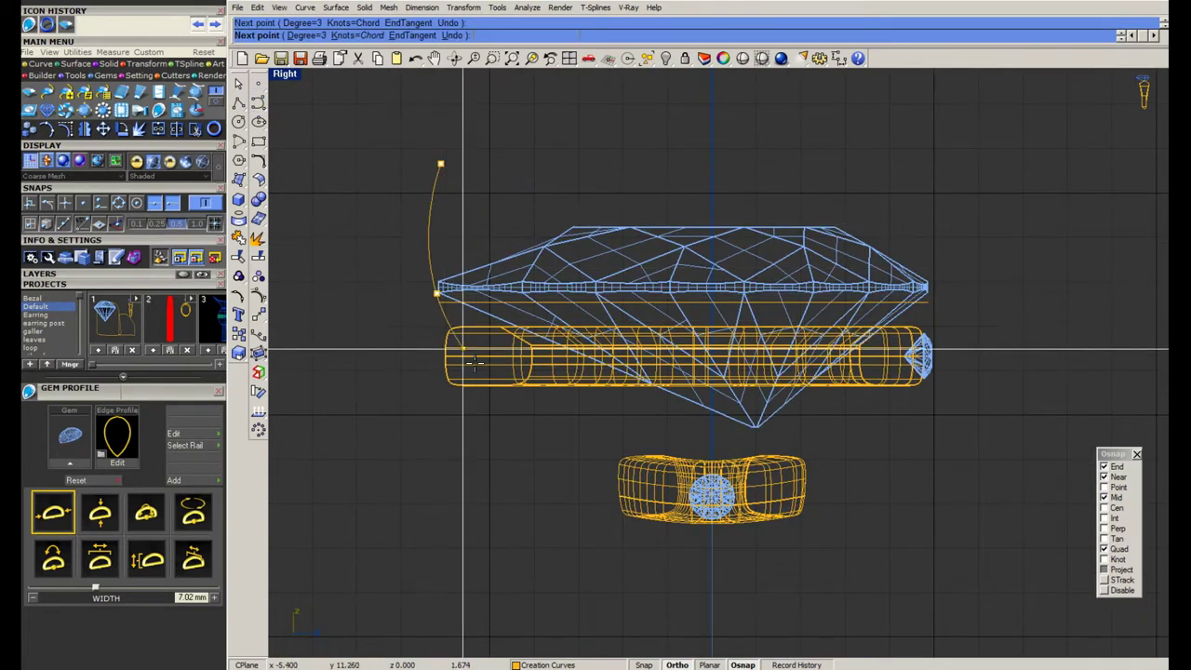
click(445, 379)
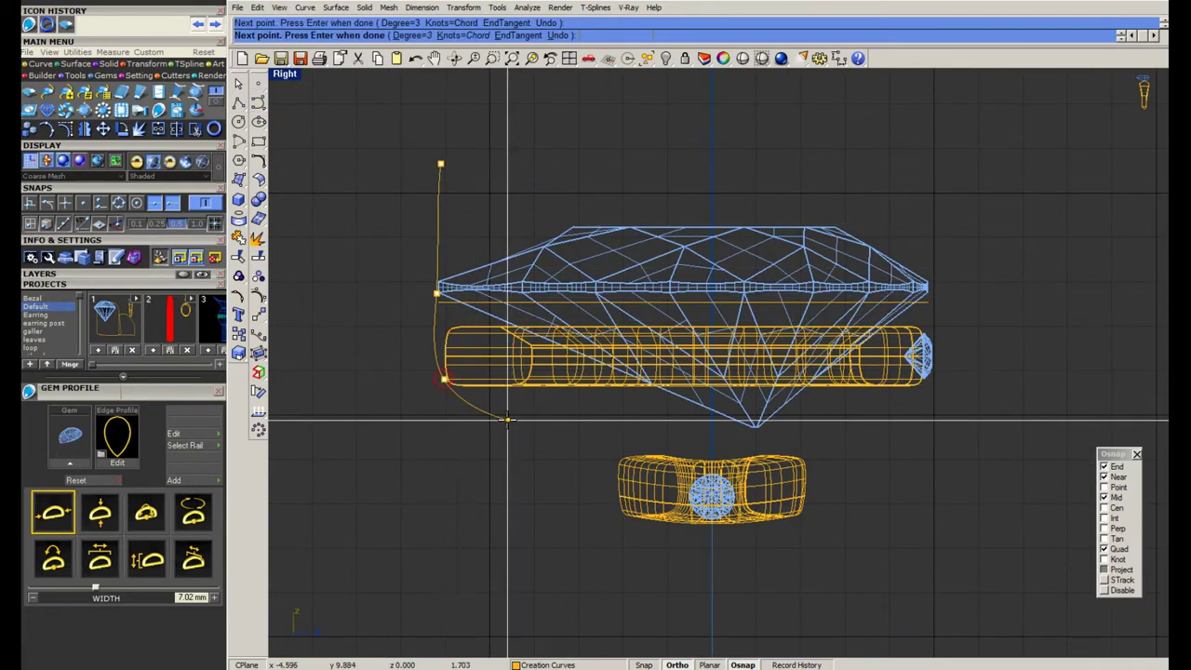
click(511, 418)
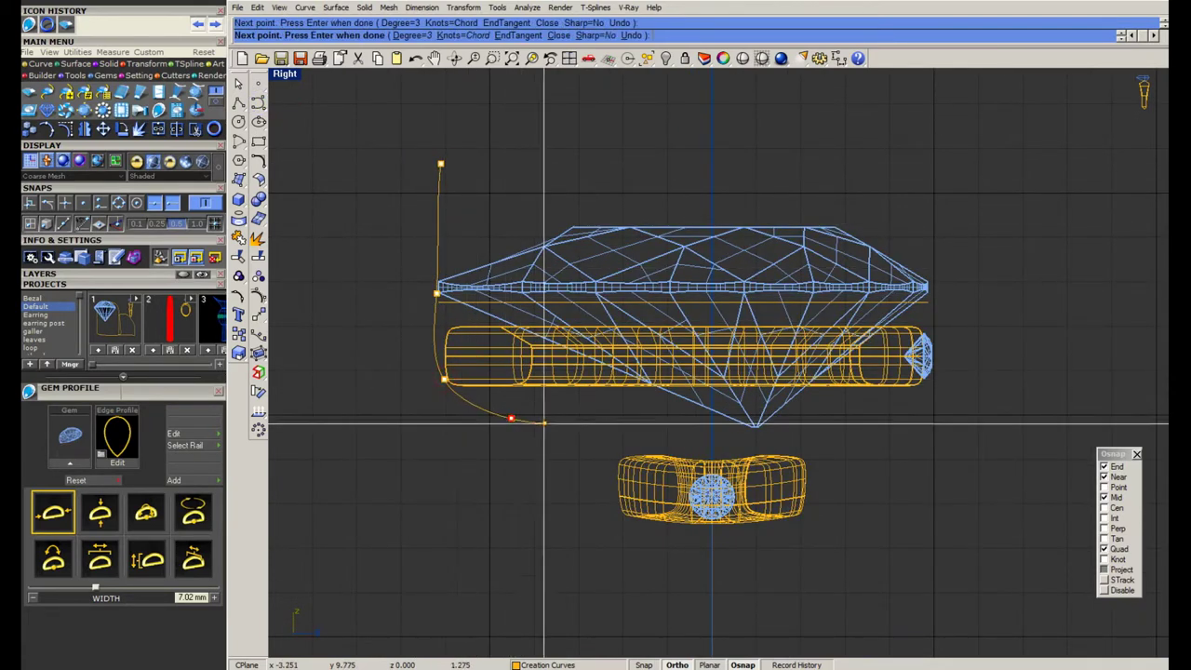
click(653, 459)
key(Return)
click(619, 414)
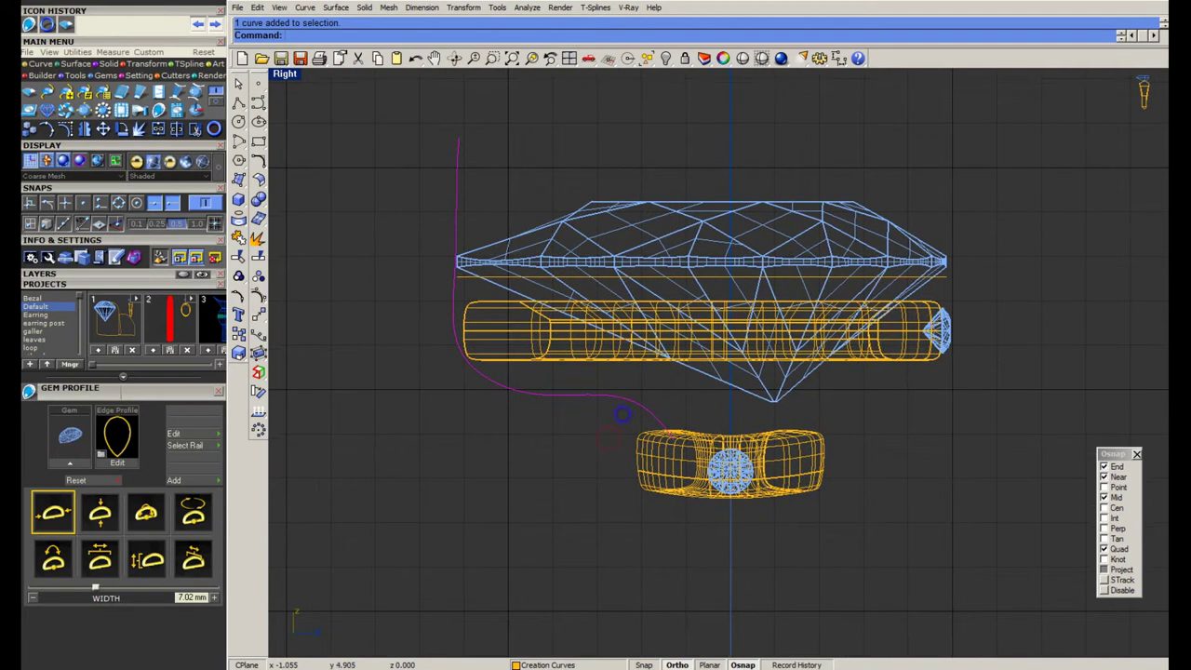
After checking the reference photo, move the stone and cutter to a new height and reselect the wire
key(alt+Tab)
key(alt+Tab)
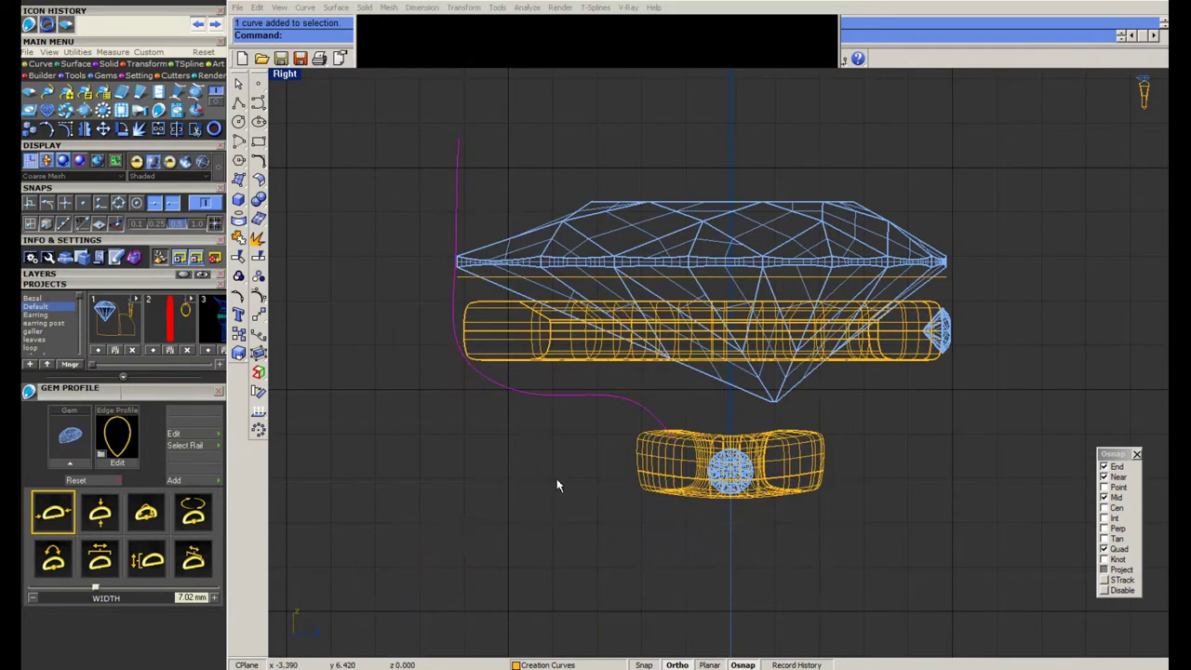
click(487, 217)
click(946, 263)
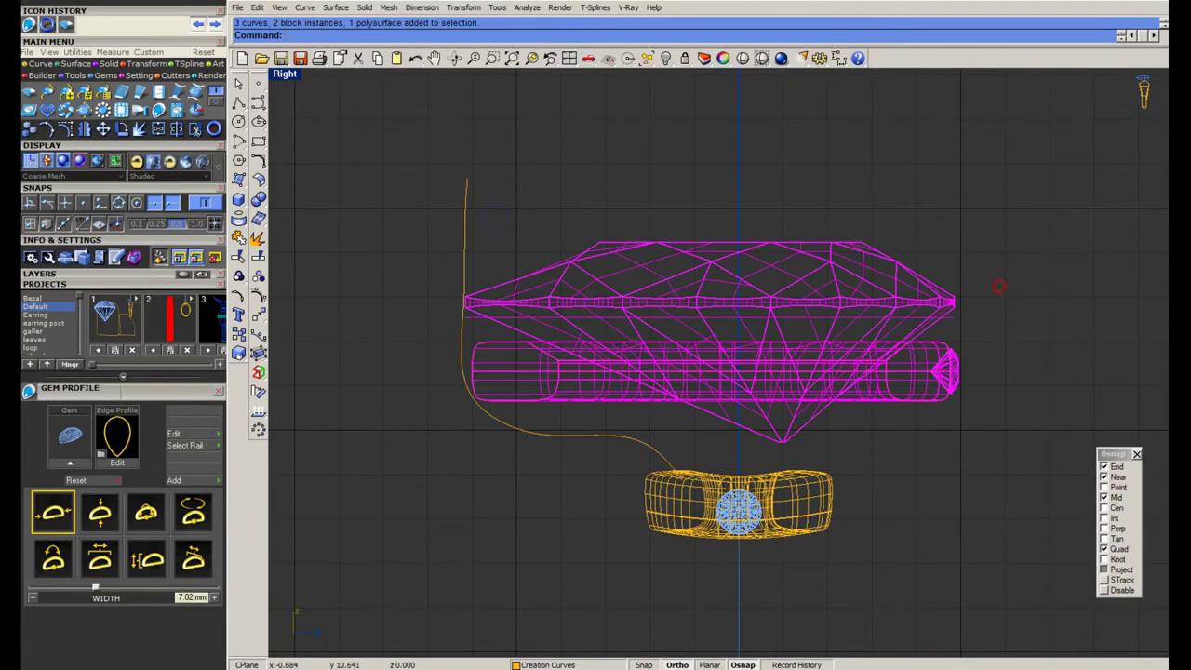
text(m)
key(Return)
click(675, 177)
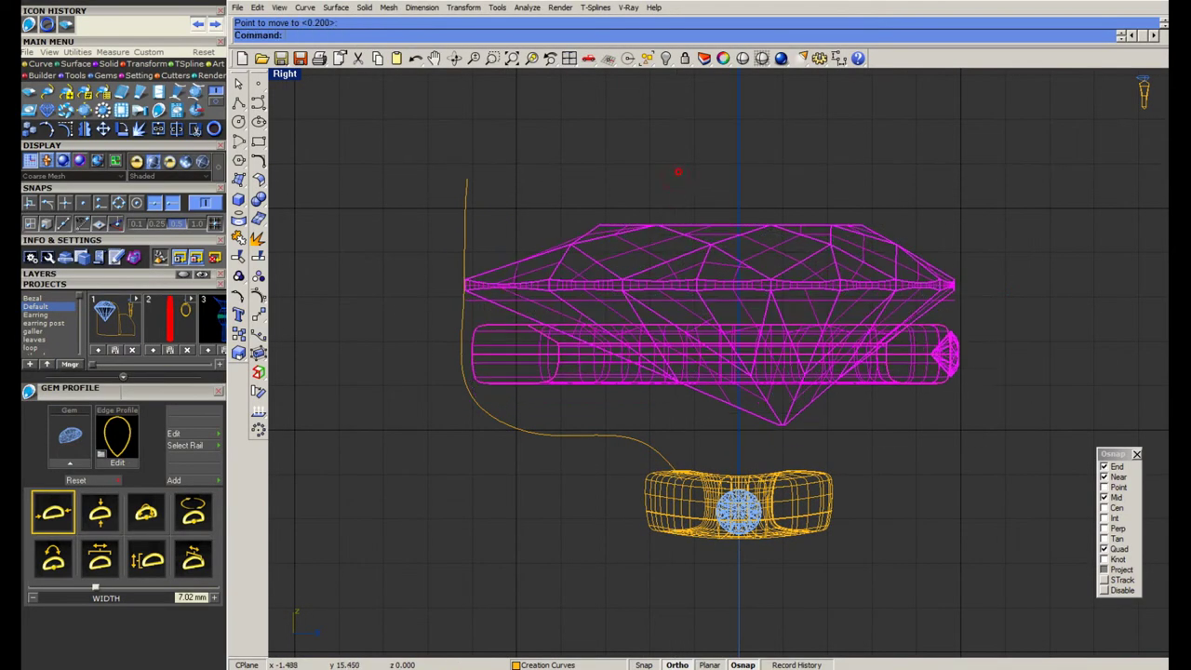
click(652, 332)
click(472, 322)
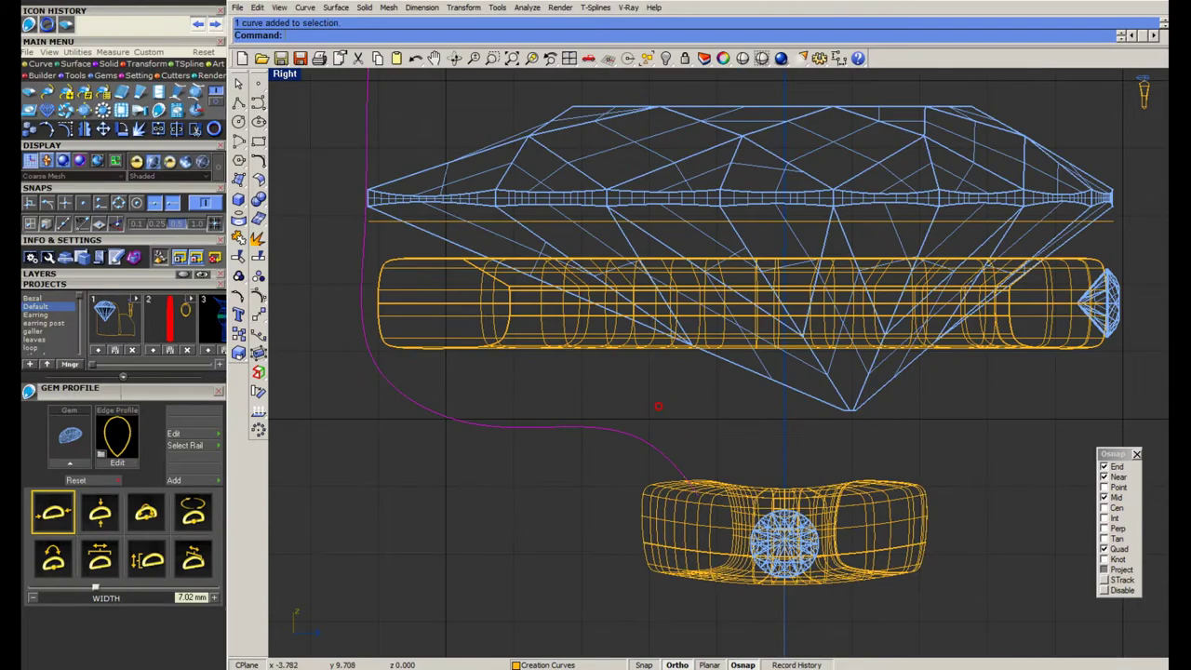
scroll(472, 321, up, 2)
Show the wire's control points and shift the upper points slightly left
click(261, 296)
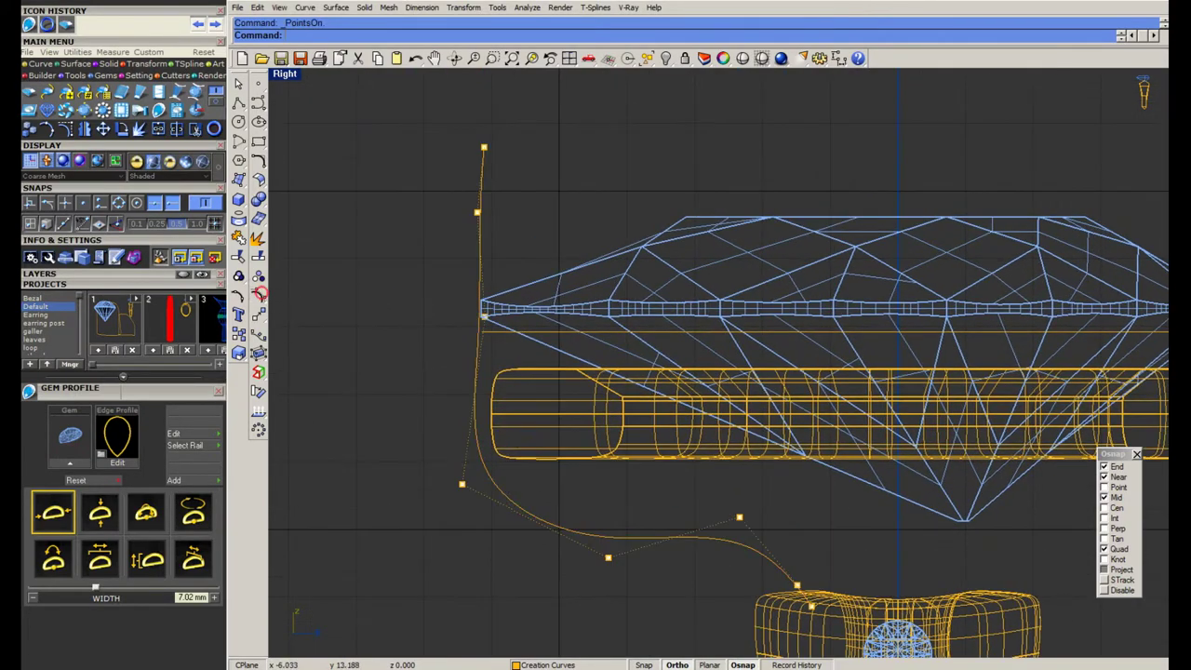
scroll(476, 282, down, 1)
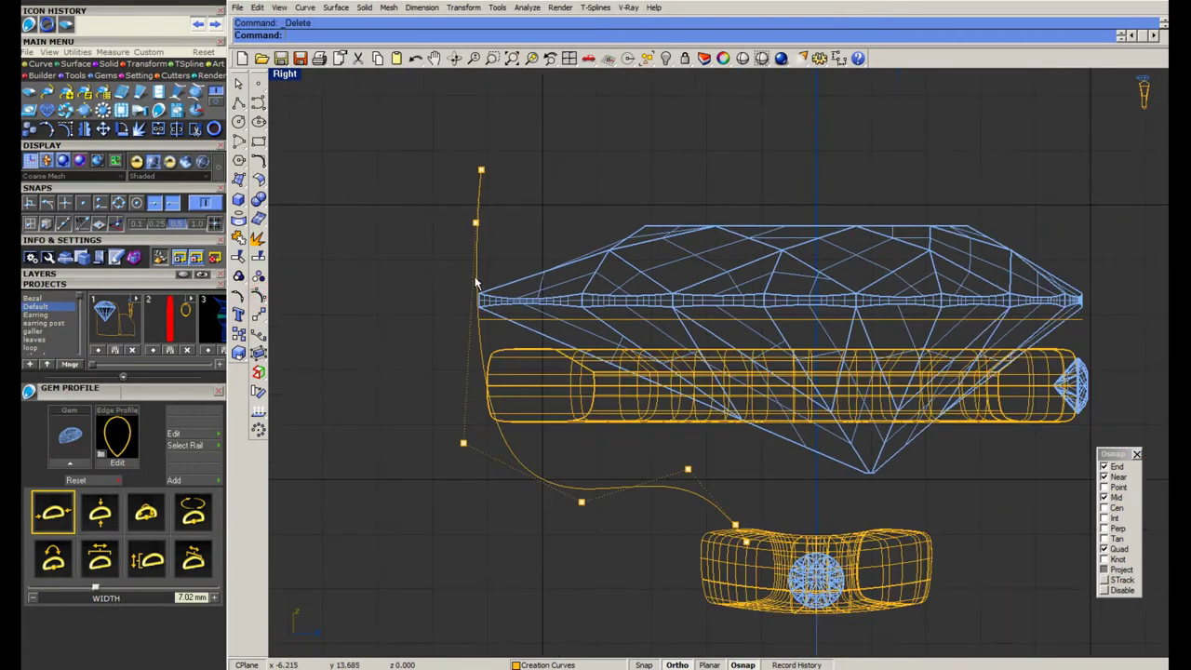
key(ctrl+z)
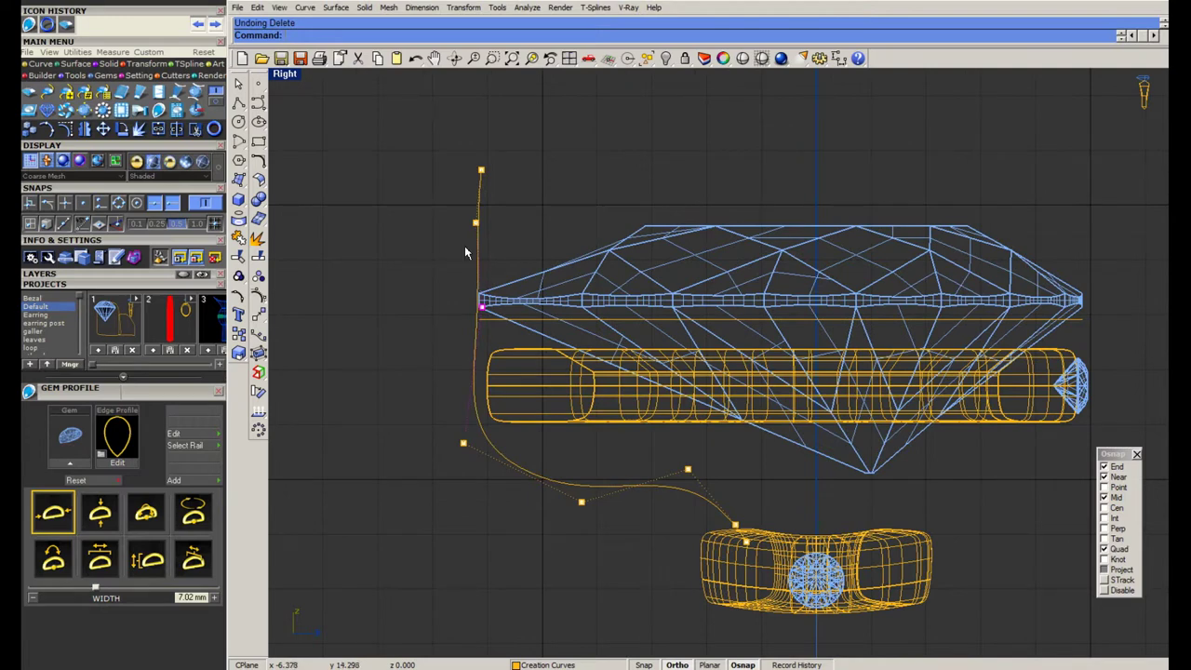
key(Delete)
drag(462, 131, 525, 440)
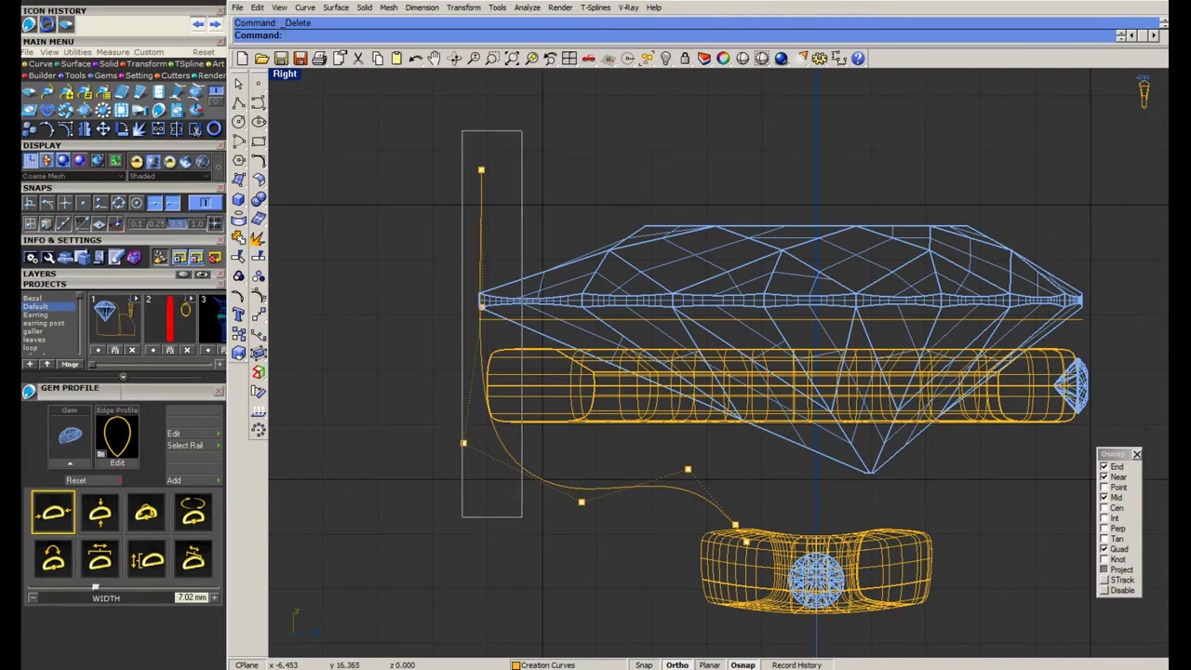
text(M)
drag(583, 220, 559, 220)
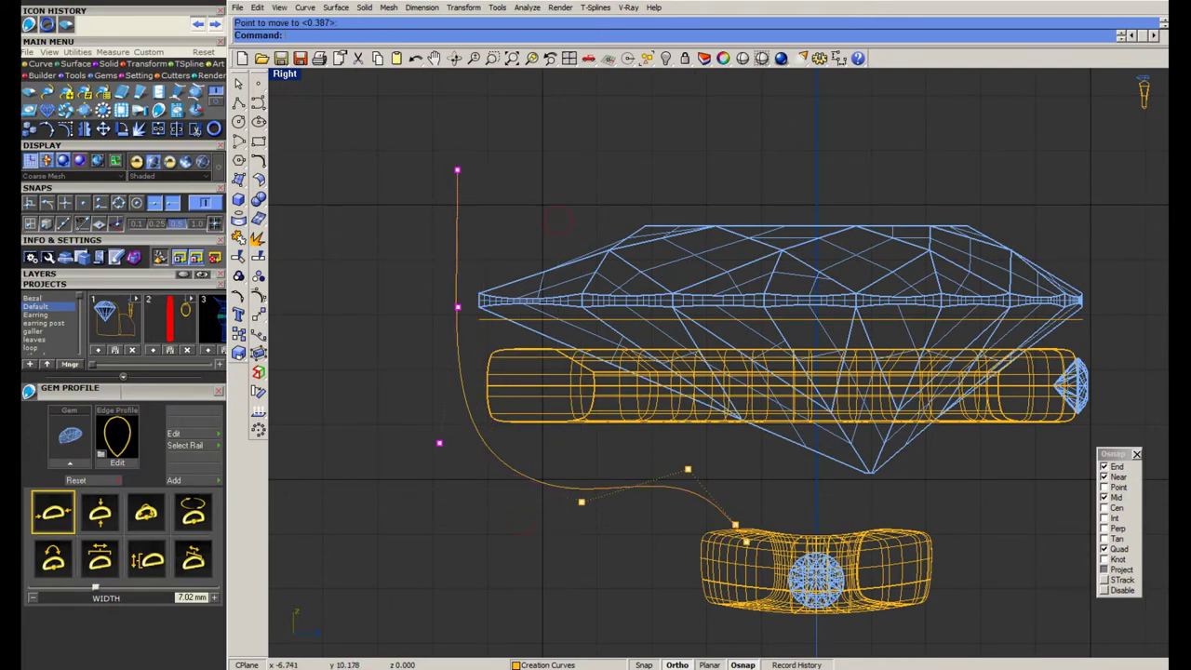
drag(440, 443, 543, 530)
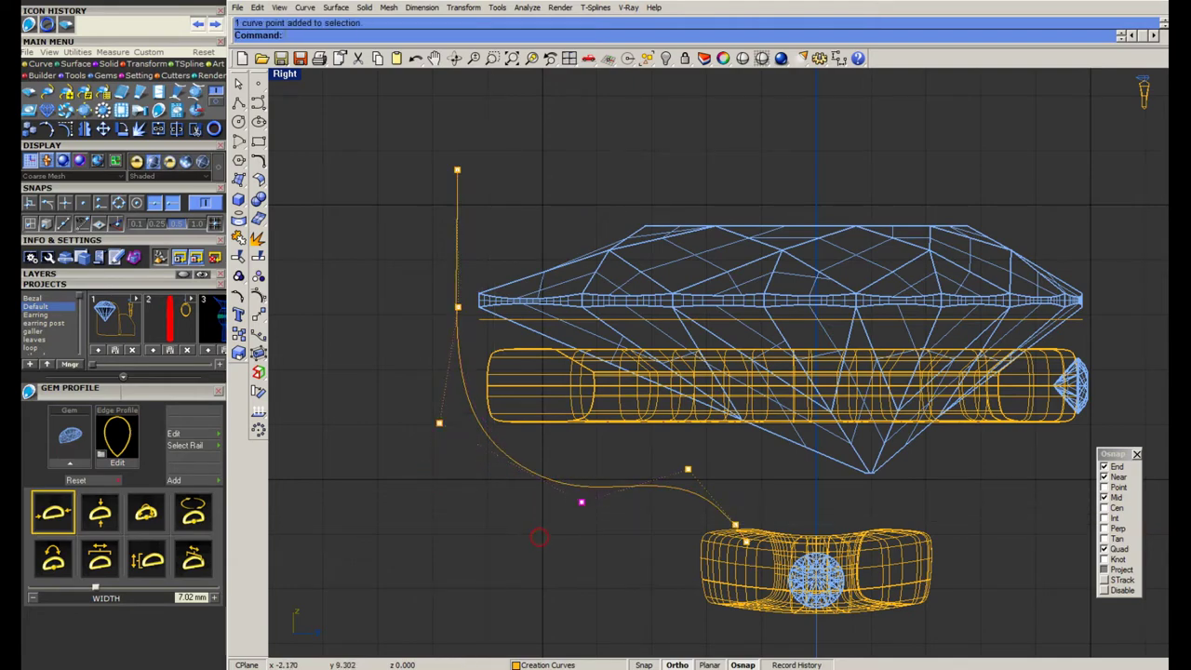
Raise the wire's lower control points near the ring to smooth the bend
scroll(735, 524, up, 6)
key(Return)
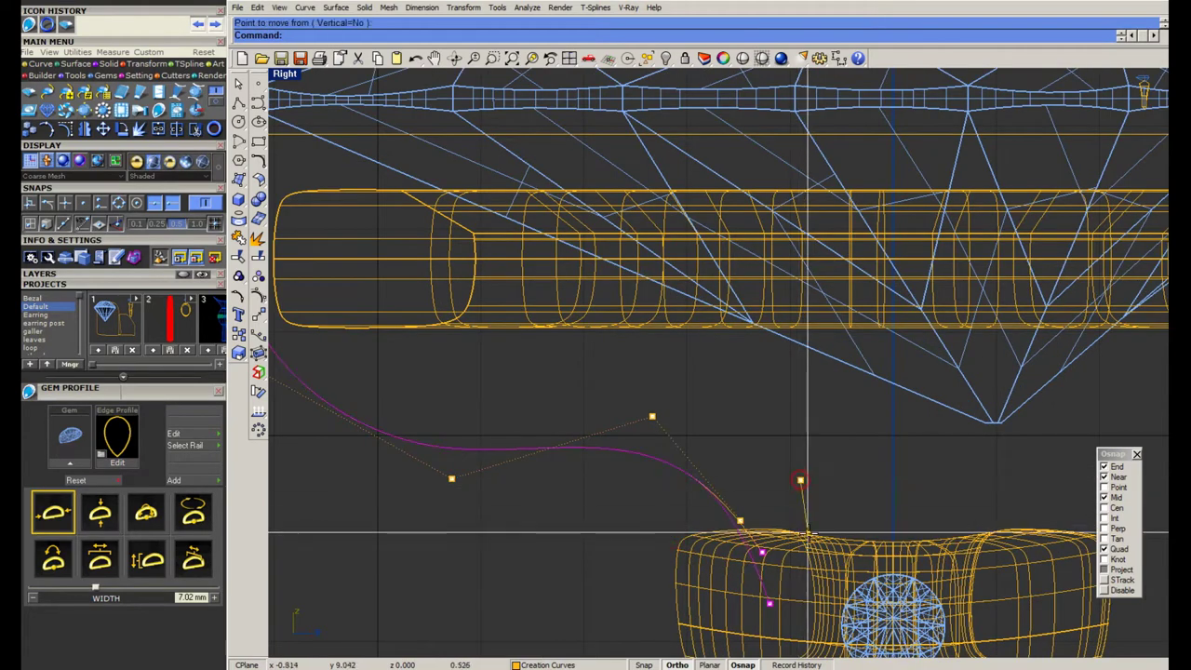
click(800, 480)
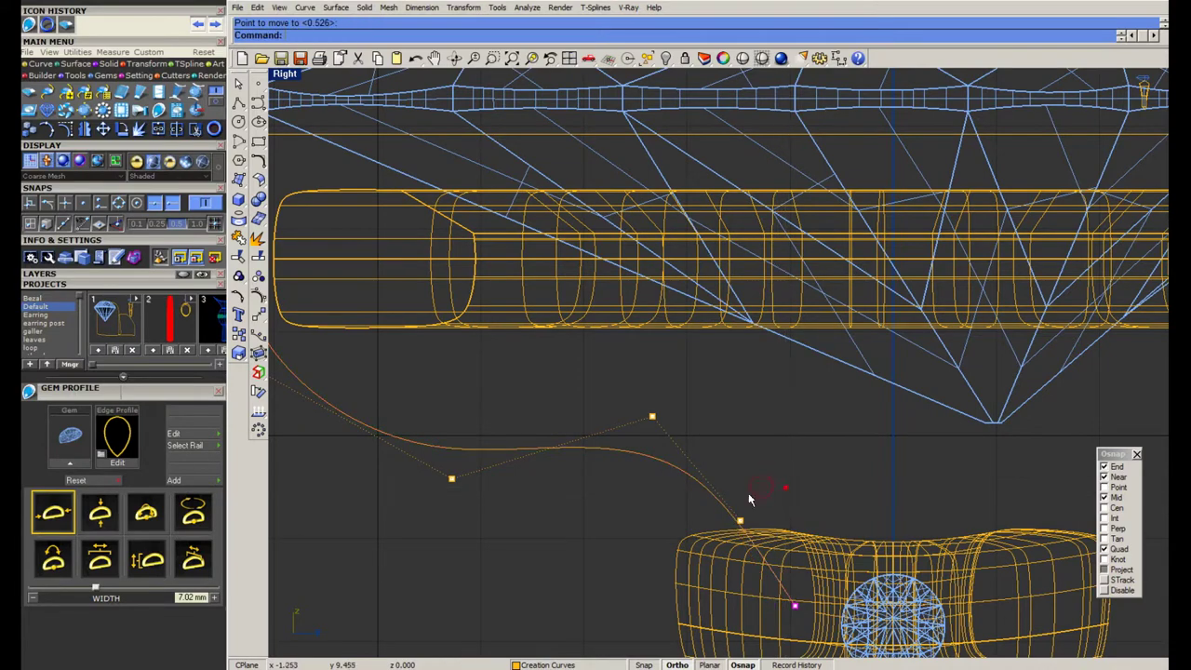
scroll(715, 483, down, 6)
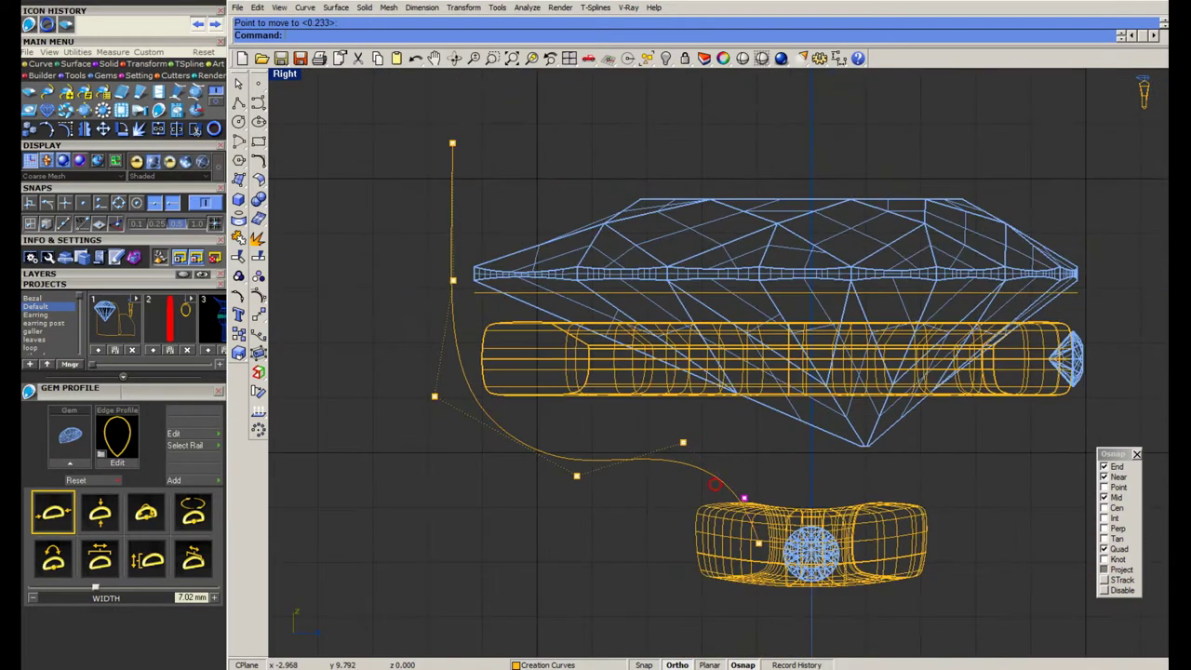
drag(721, 436, 718, 439)
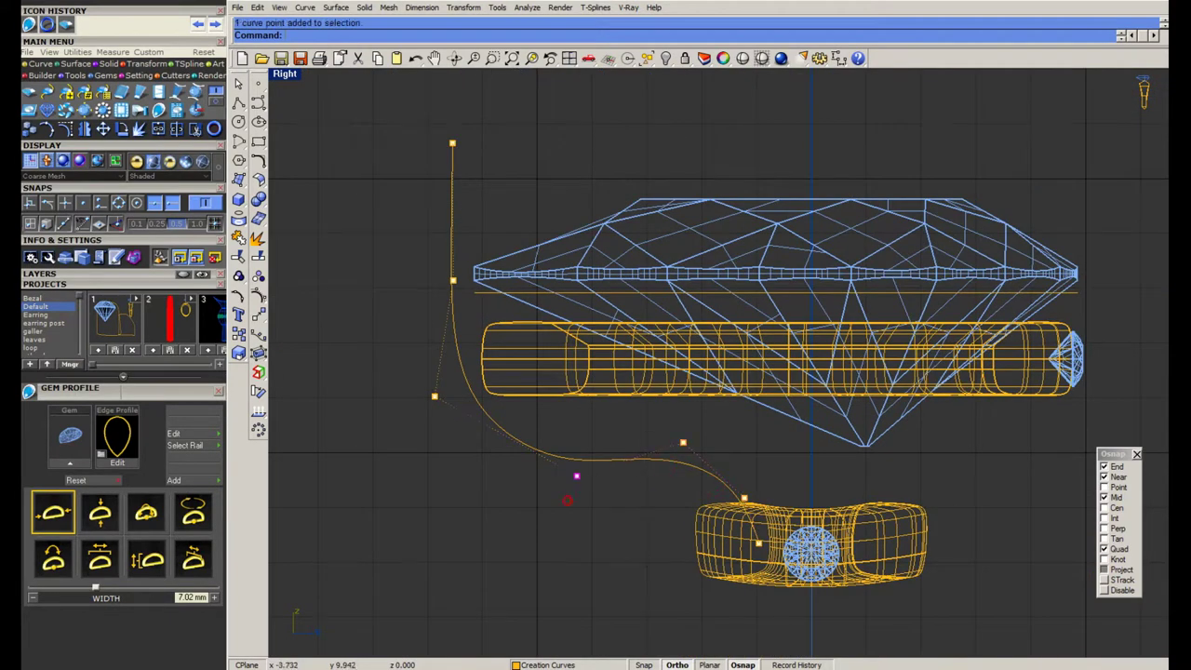
key(Return)
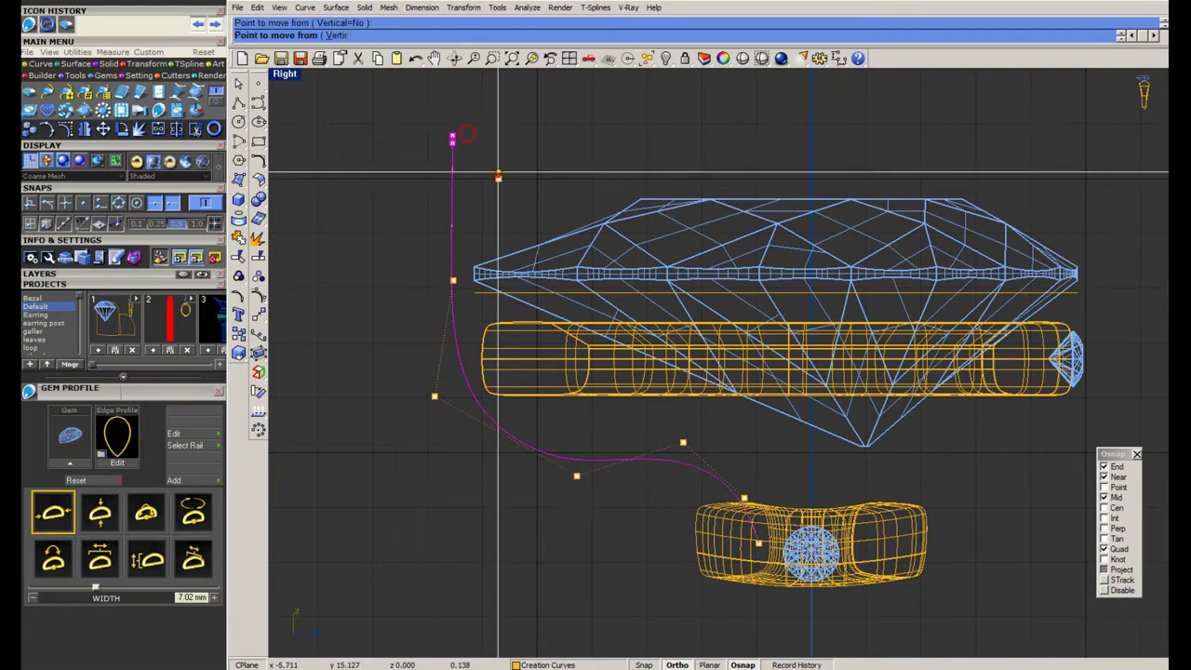
mouse_move(577, 476)
mouse_down()
mouse_move(577, 461)
mouse_move(552, 460)
mouse_move(552, 449)
mouse_up()
Nudge one last curve point, finish the point edit, and save the file
scroll(558, 476, down, 1)
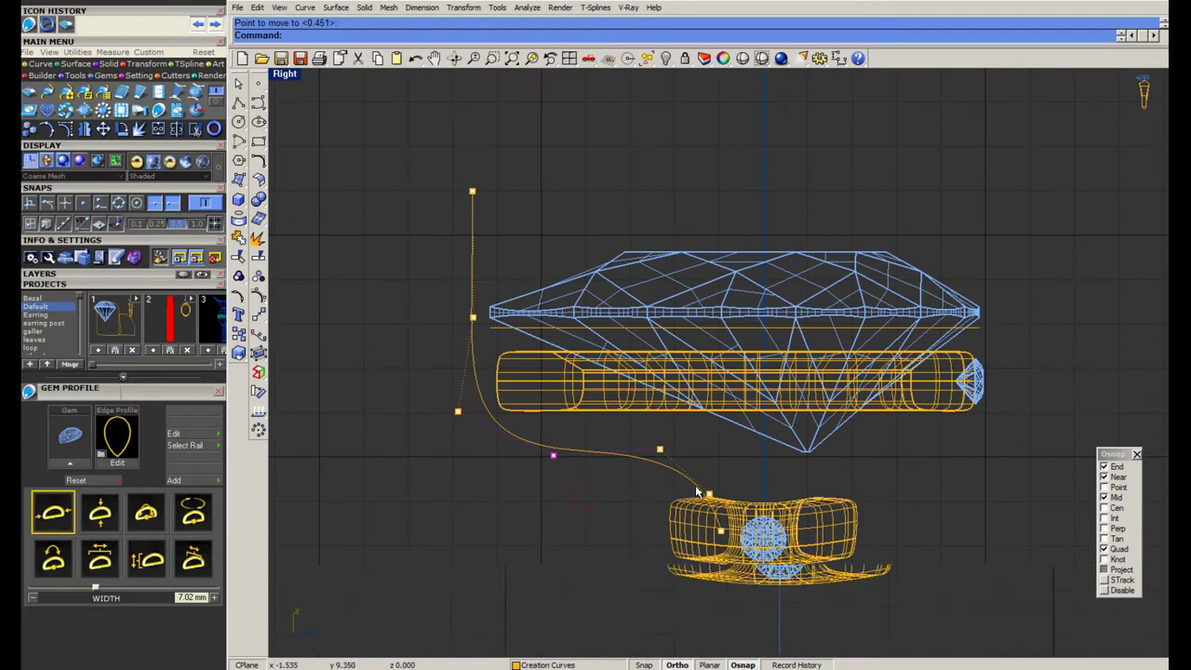
scroll(696, 491, up, 3)
mouse_move(734, 587)
mouse_down()
mouse_move(740, 570)
mouse_move(726, 569)
mouse_up()
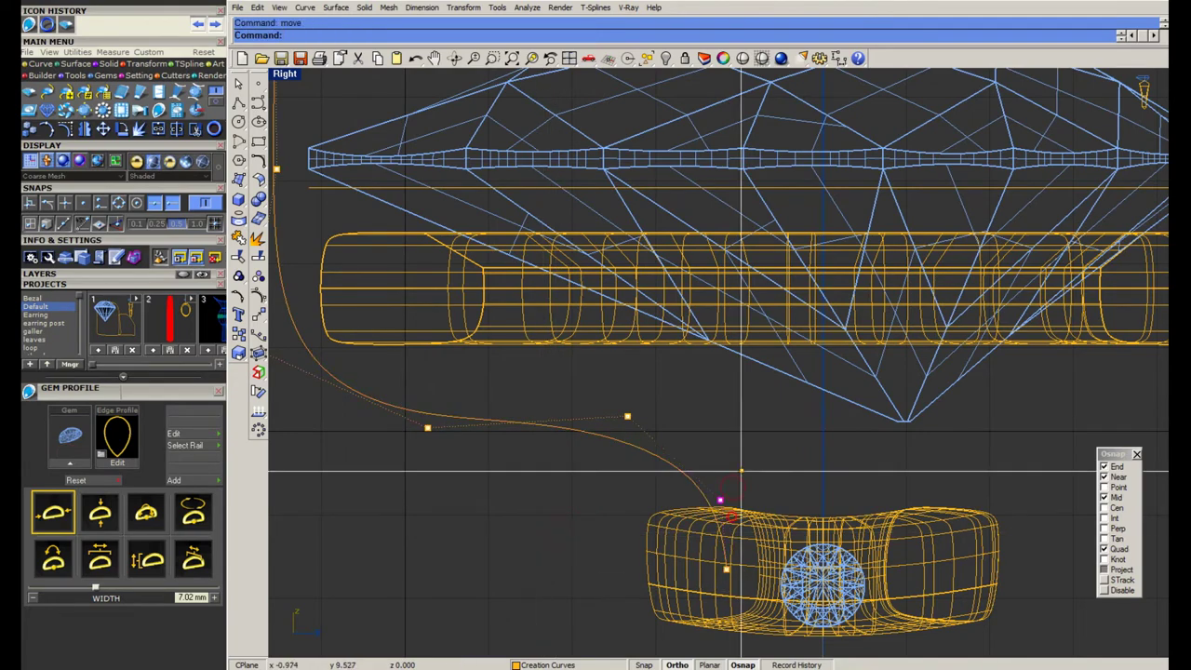
scroll(707, 475, down, 4)
scroll(506, 277, down, 1)
key(Escape)
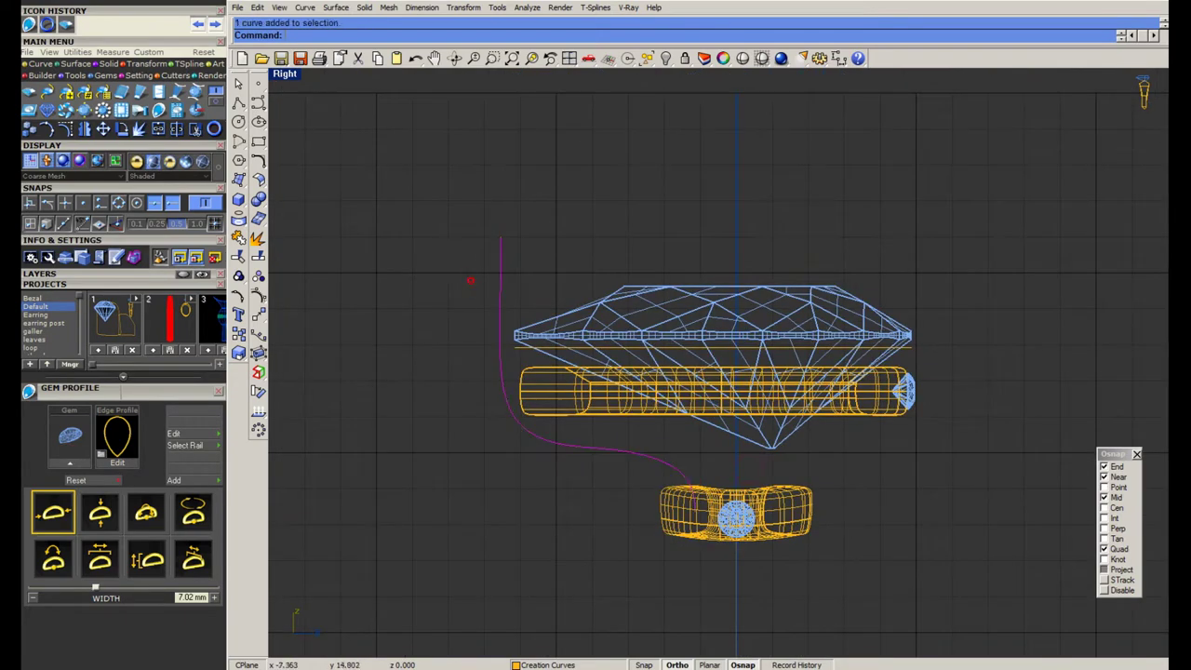
key(ctrl+s)
text(Pie)
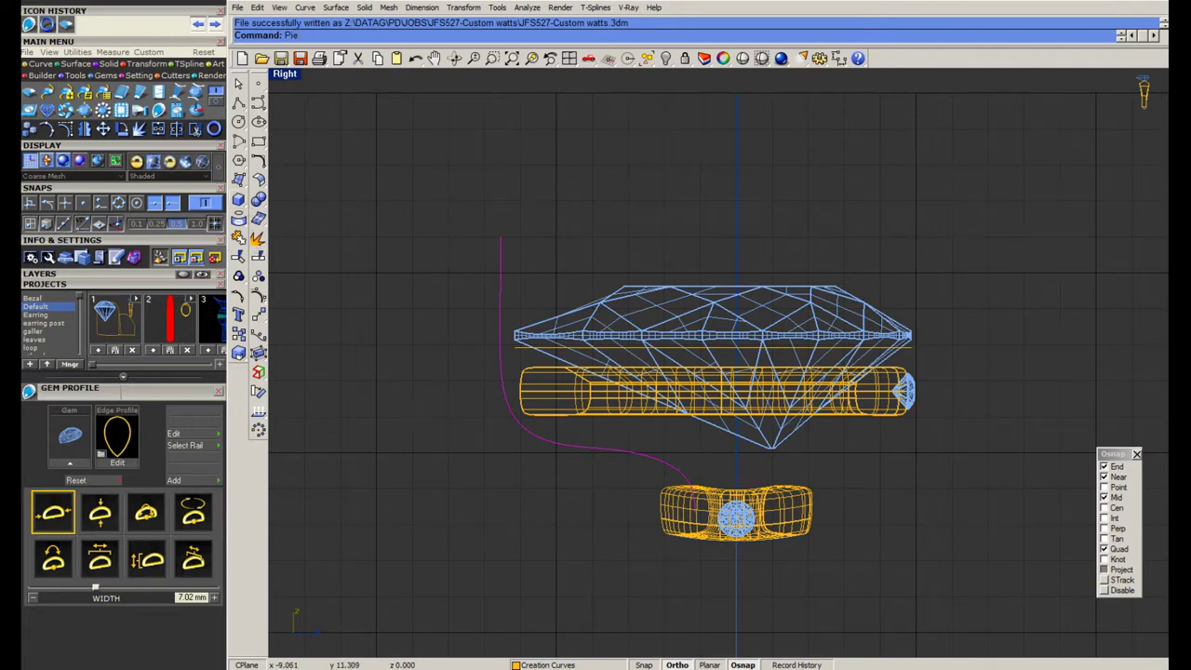
Pipe the shoulder curve, tapering from 1.3 to 1 diameter
key(Return)
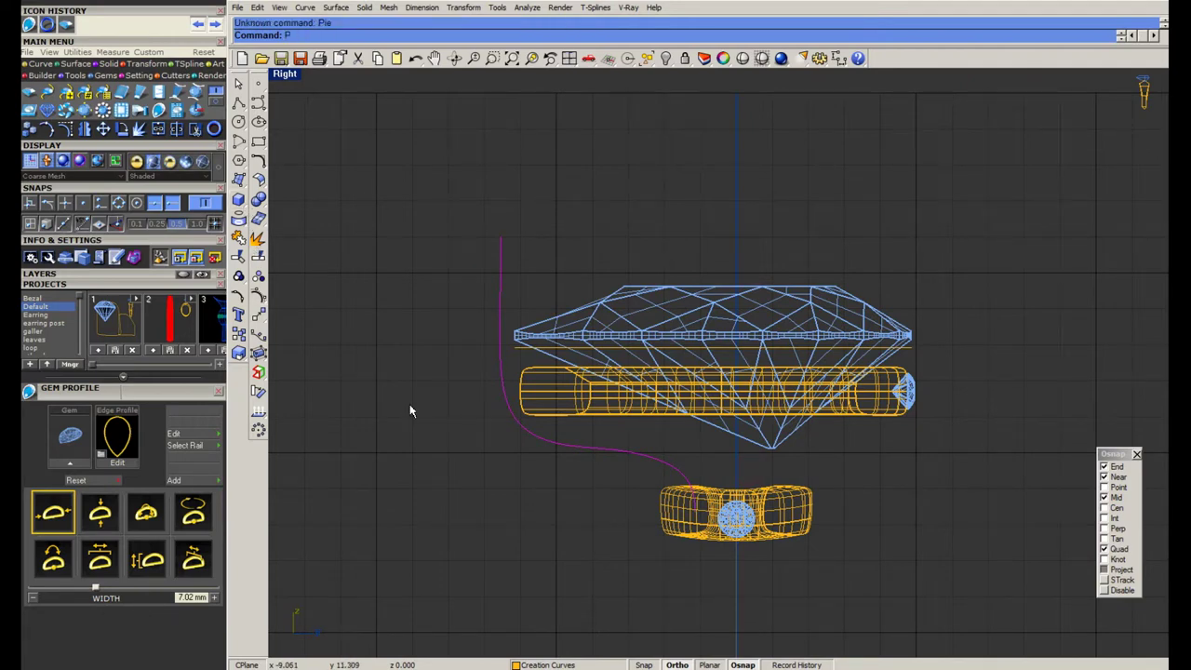
key(Return)
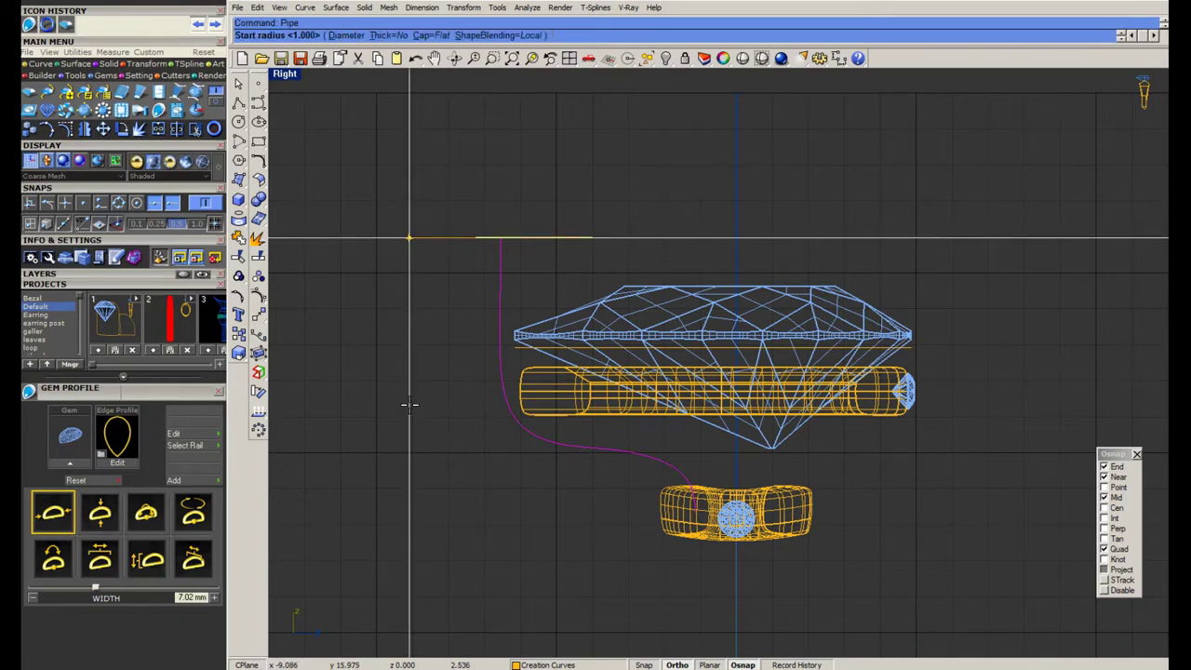
text(d)
key(Return)
key(Return)
text(1)
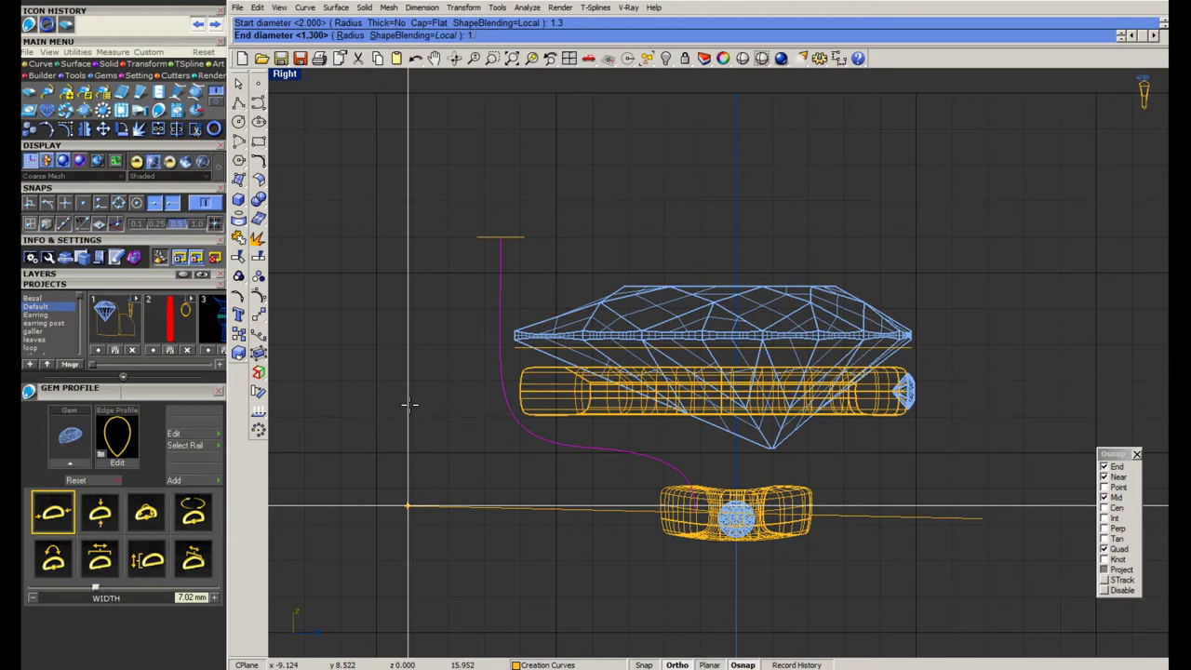
key(Return)
key(Return)
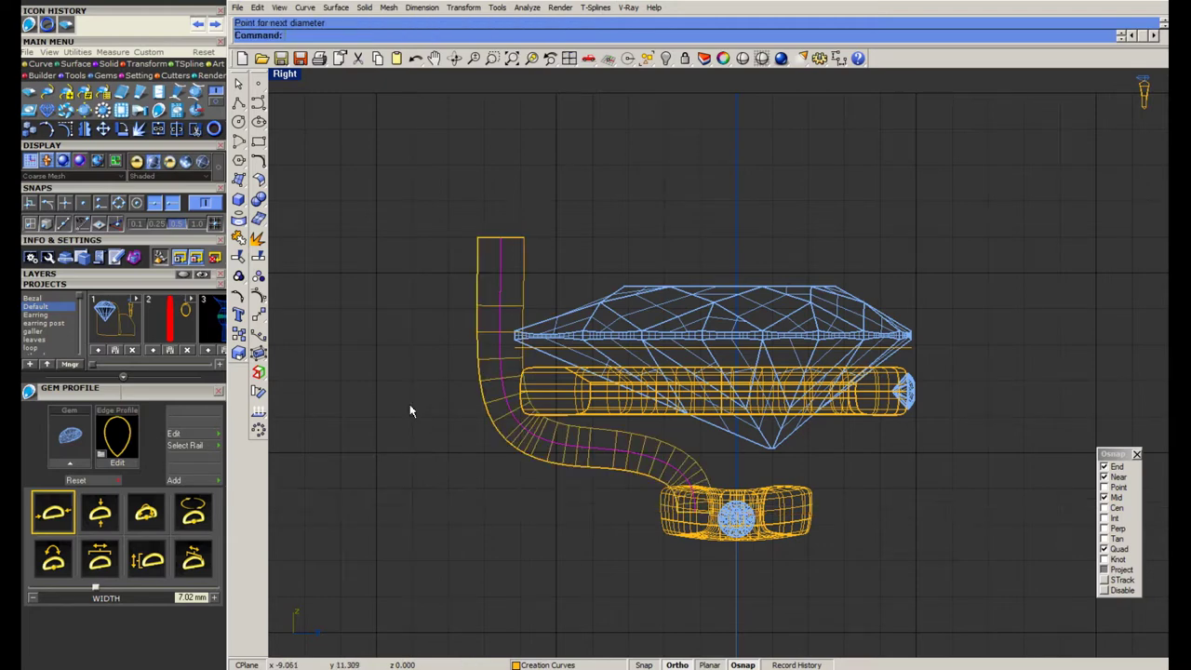
Restore the four-view layout and orbit the perspective to compare the pipe with the reference photo
double_click(291, 74)
scroll(884, 232, up, 2)
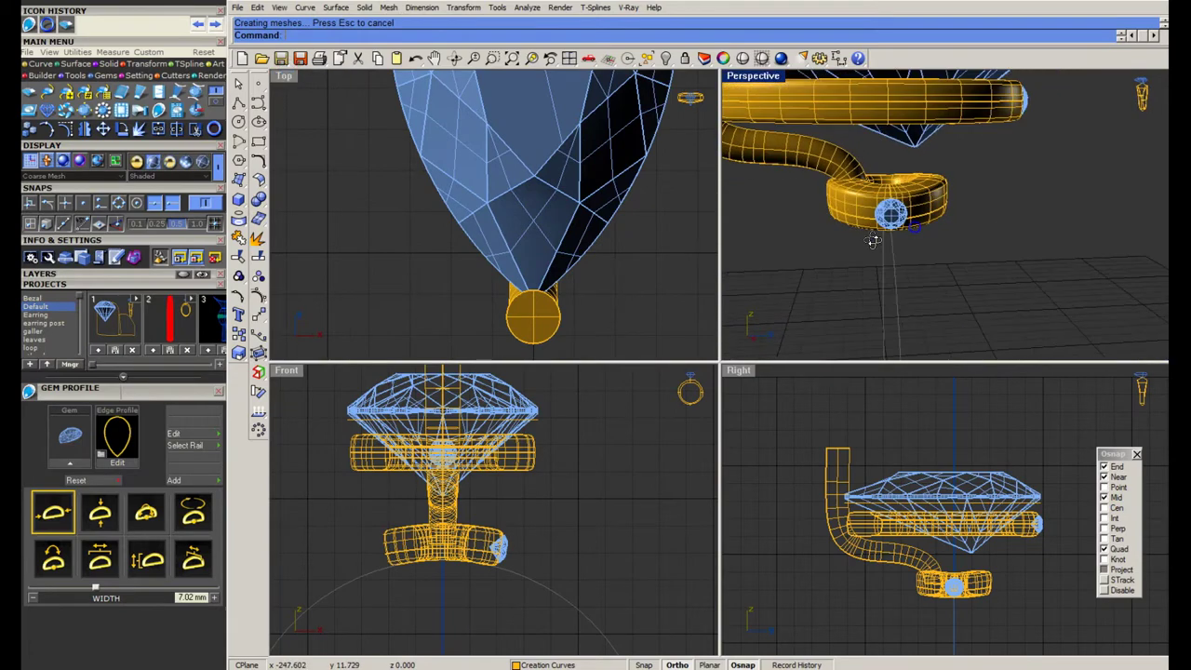
scroll(880, 231, up, 2)
scroll(880, 229, up, 2)
scroll(881, 226, up, 2)
scroll(881, 226, down, 2)
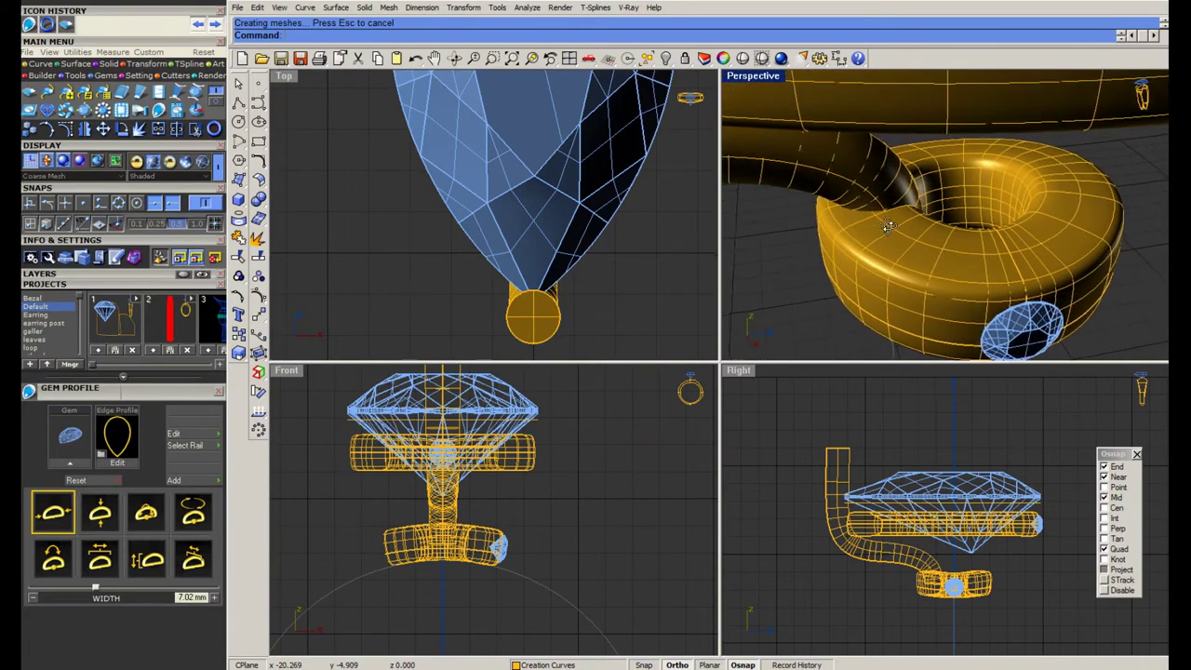
right_drag(879, 233, 873, 253)
key(alt+Tab)
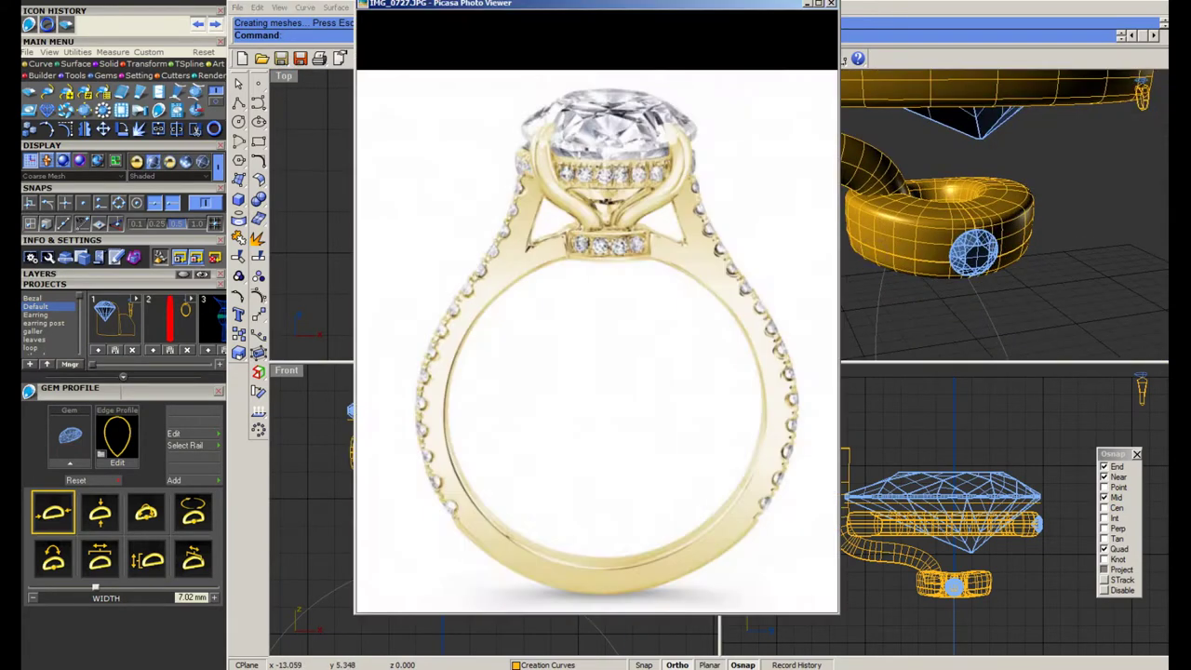
key(alt+Tab)
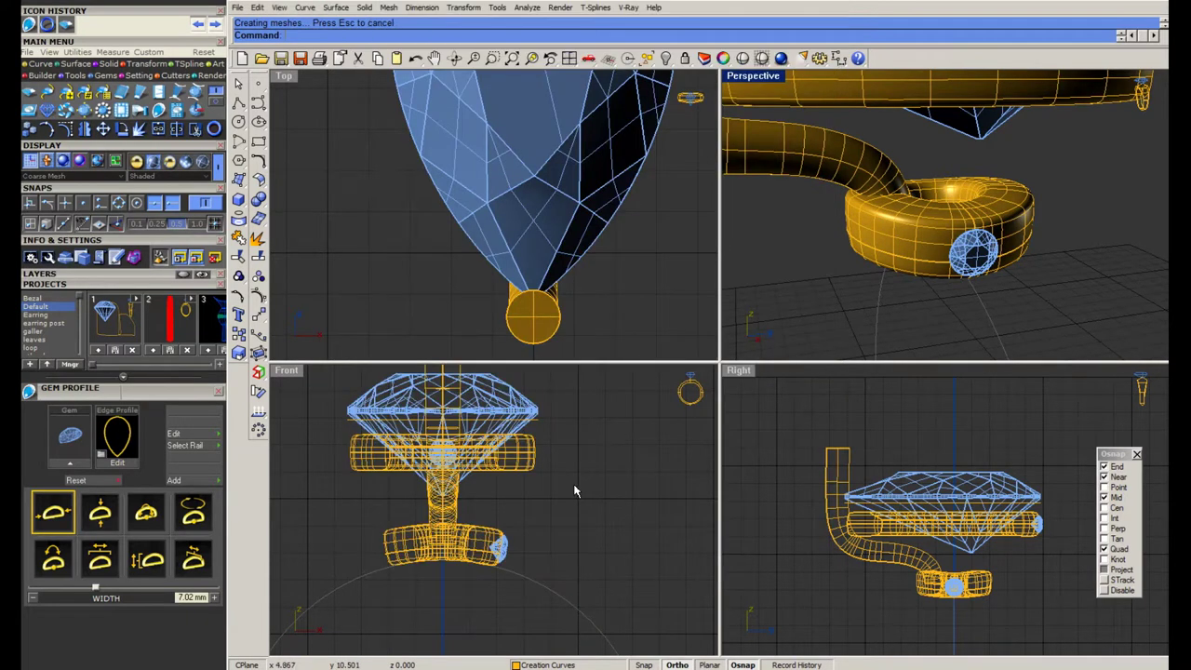
Tilt the perspective into the band's hole, then undo the pipe, keeping its rail curve
scroll(934, 265, up, 3)
scroll(933, 265, up, 2)
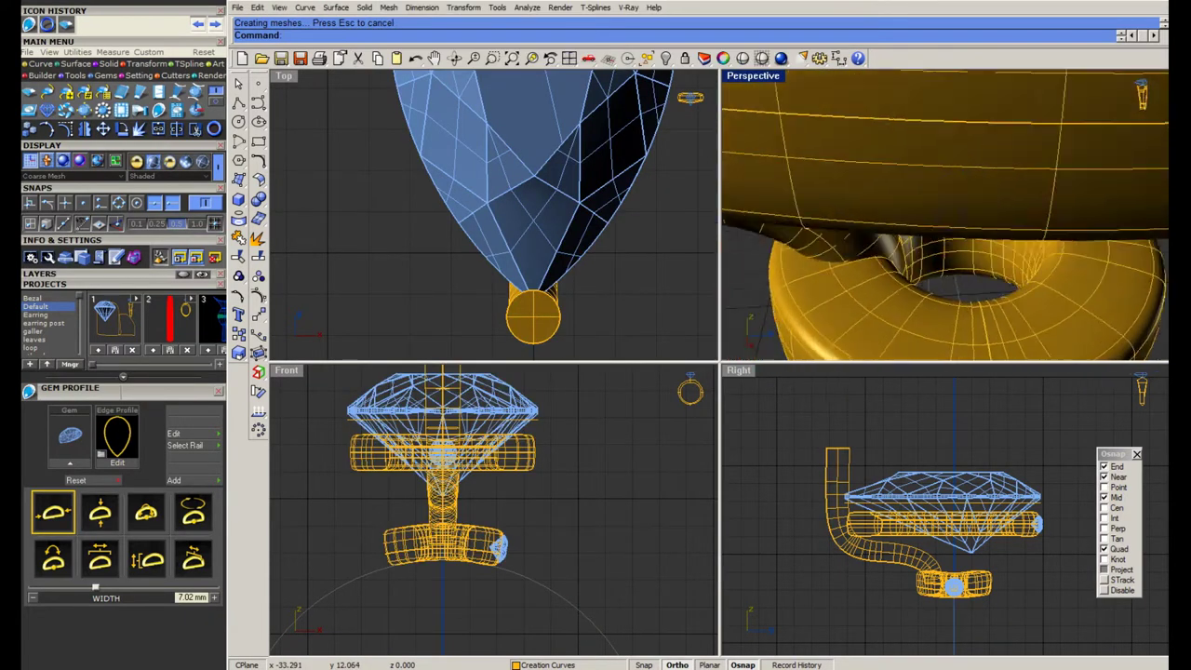
right_drag(935, 261, 947, 216)
scroll(944, 237, down, 2)
scroll(944, 236, down, 2)
scroll(943, 232, down, 2)
scroll(941, 228, down, 1)
scroll(537, 296, up, 1)
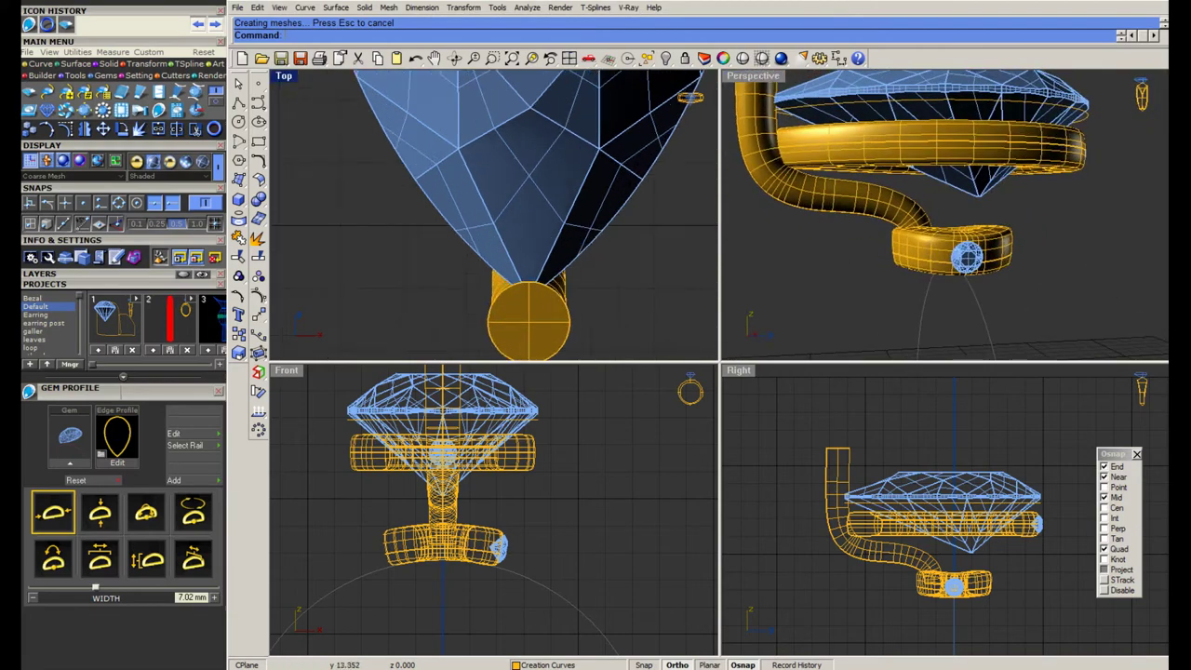
click(779, 481)
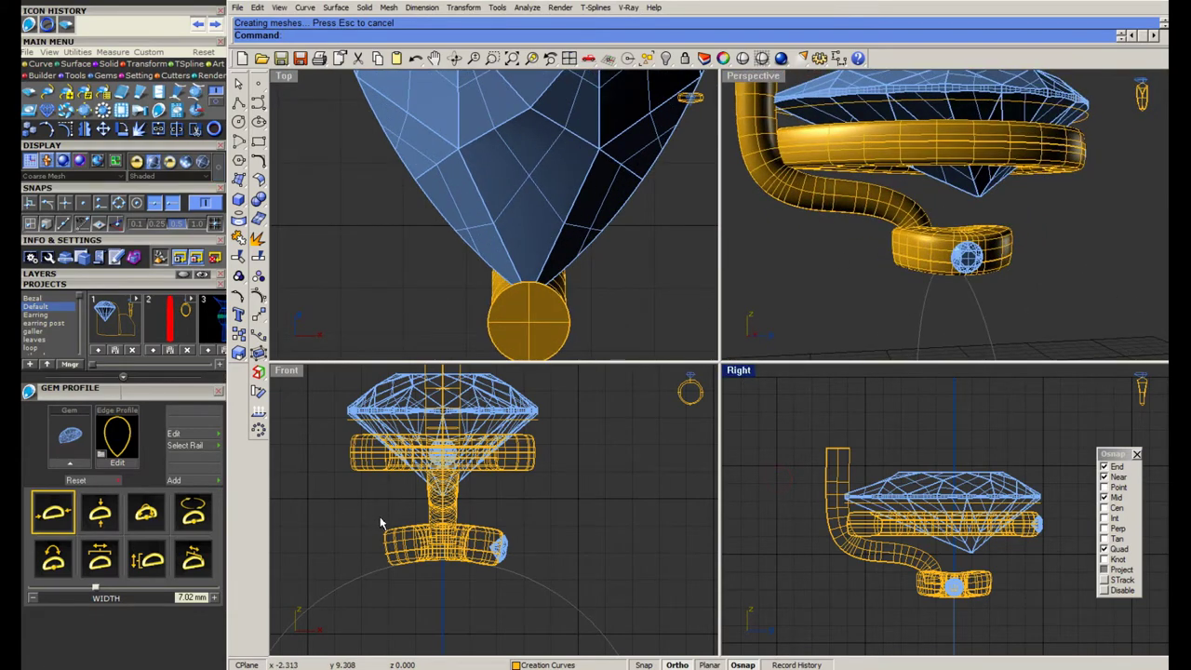
key(ctrl+z)
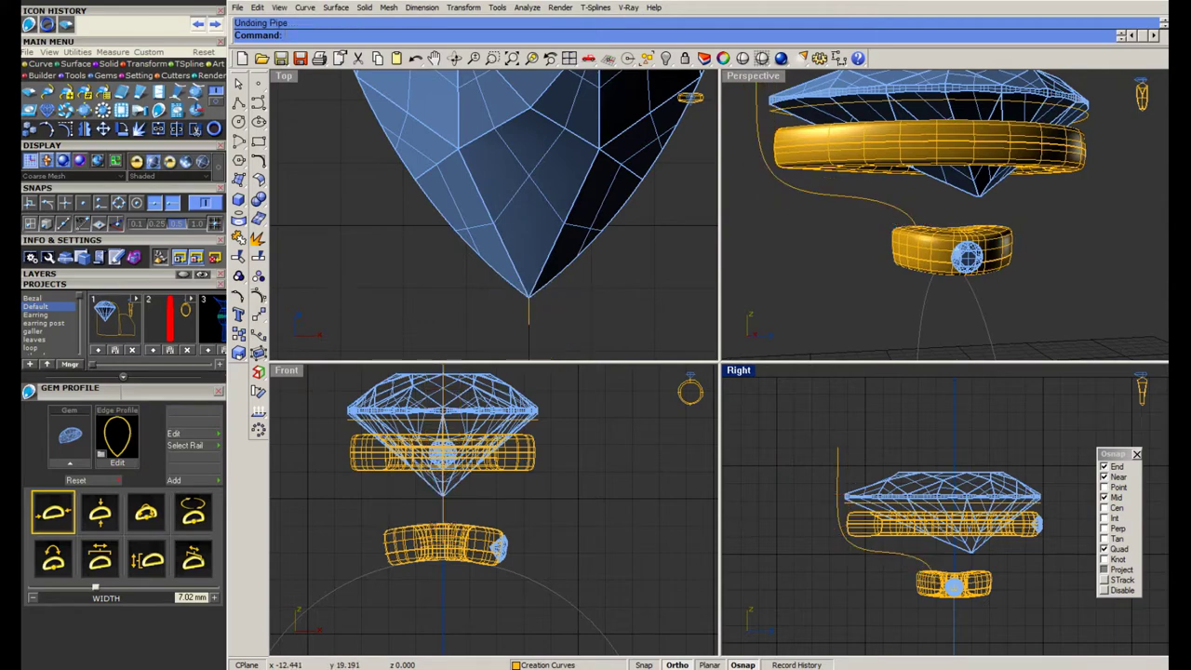
Maximize the Right view, select the shoulder curve and check the reference photo
double_click(733, 370)
scroll(642, 428, up, 3)
click(689, 435)
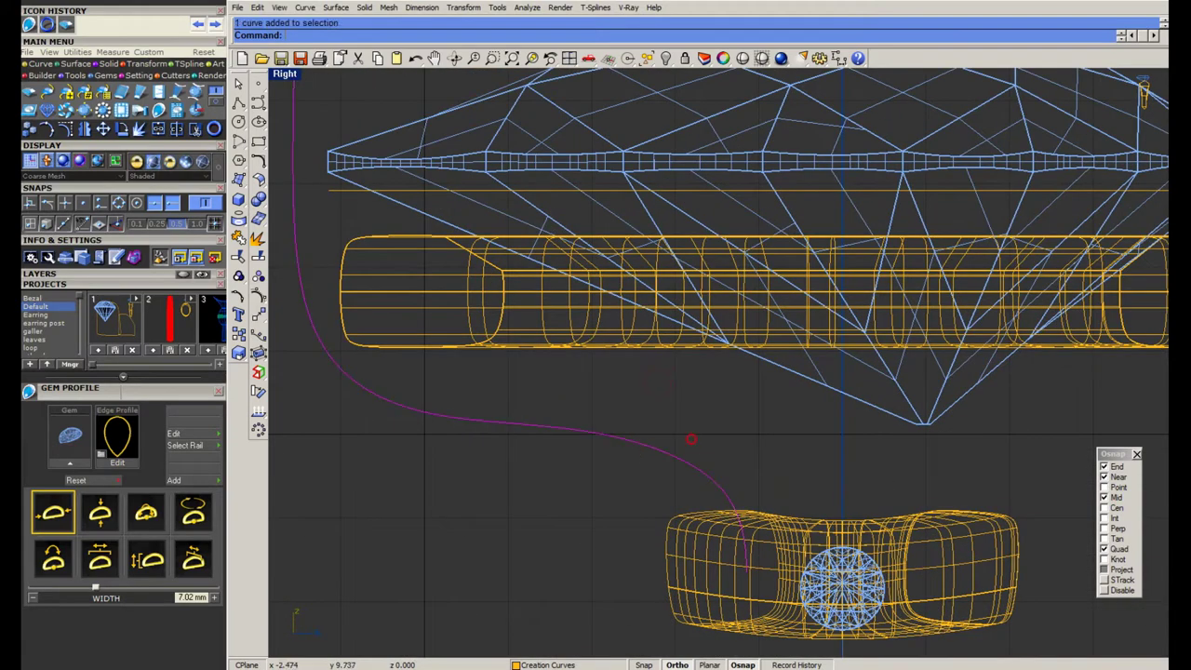
key(alt+Tab)
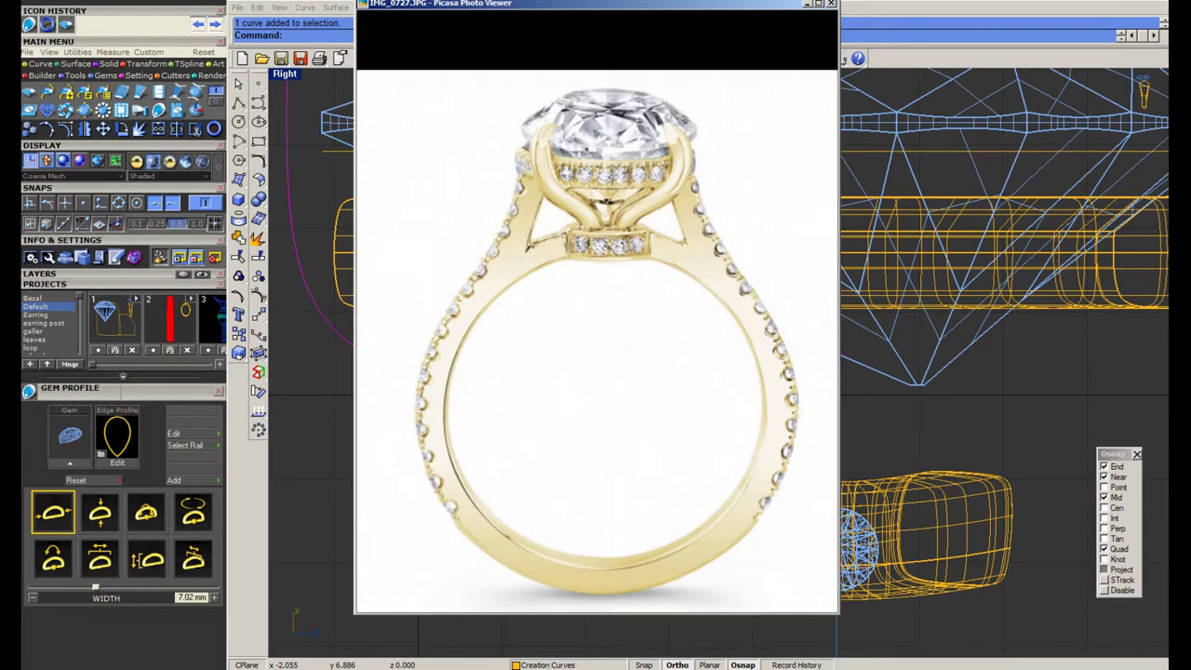
key(alt+Tab)
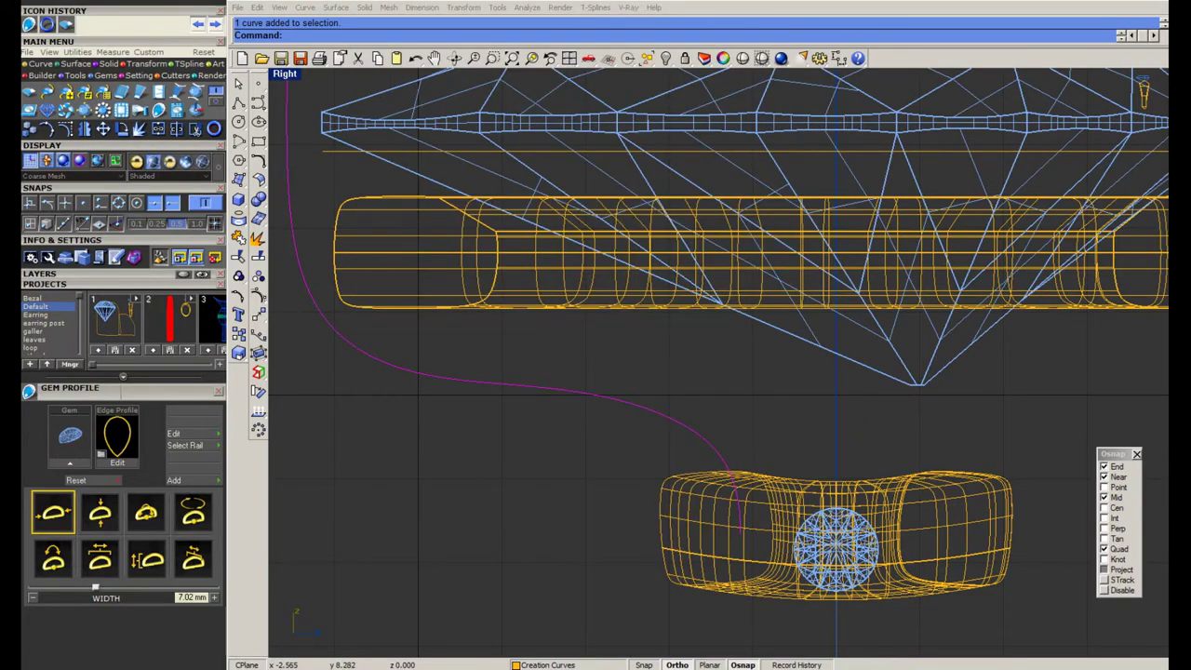
Move the curve's lower control points to reshape the bend near the band
click(260, 303)
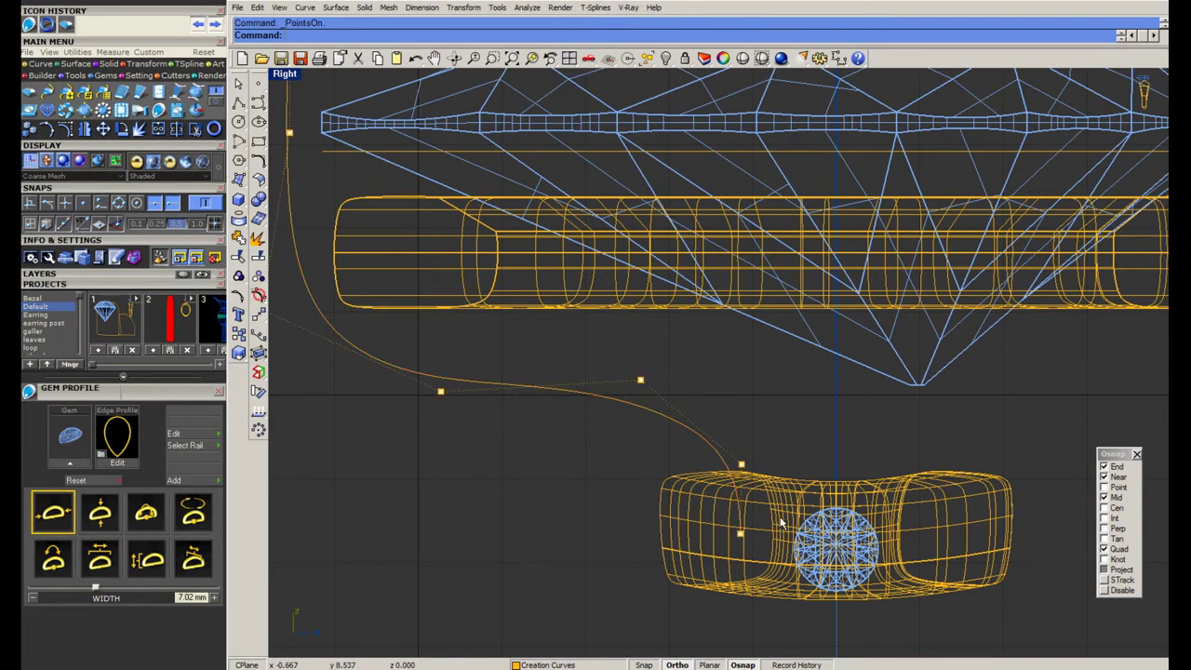
scroll(782, 536, up, 2)
drag(691, 391, 759, 583)
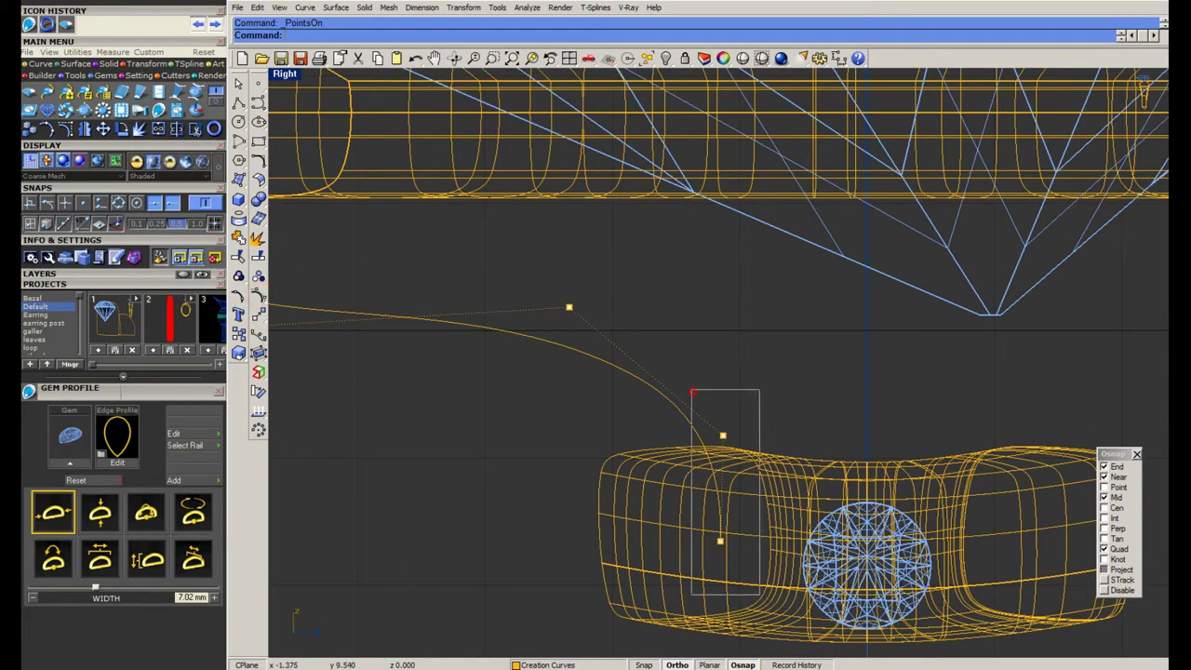
click(750, 406)
click(777, 421)
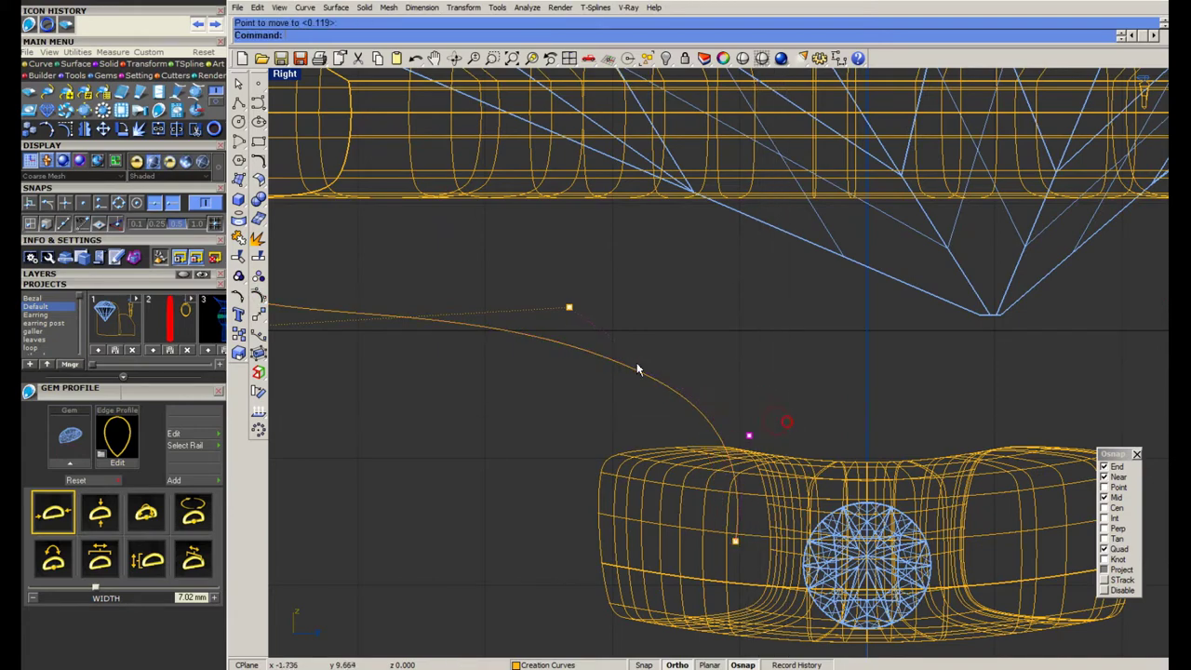
key(Return)
Move the upper-left control point to flatten the upper bend, then save the model
click(569, 308)
key(Return)
click(710, 310)
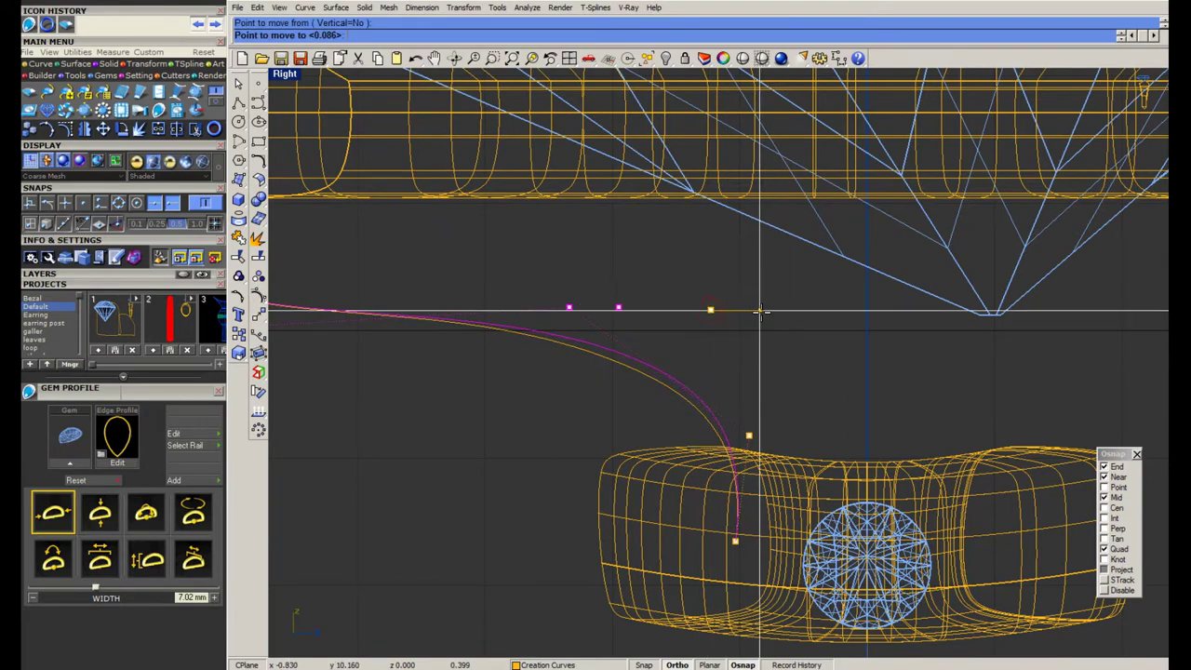
click(741, 310)
scroll(754, 428, down, 2)
scroll(754, 428, down, 2)
click(696, 396)
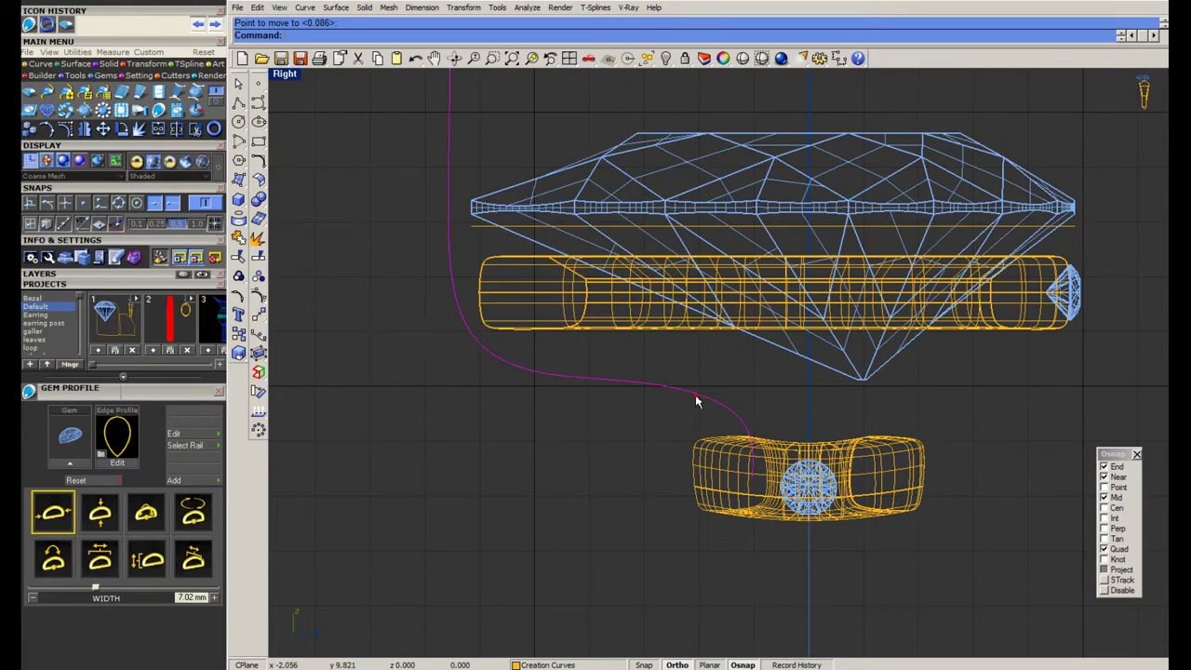
key(ctrl+s)
Shift the curve's left control points slightly to the right
click(241, 203)
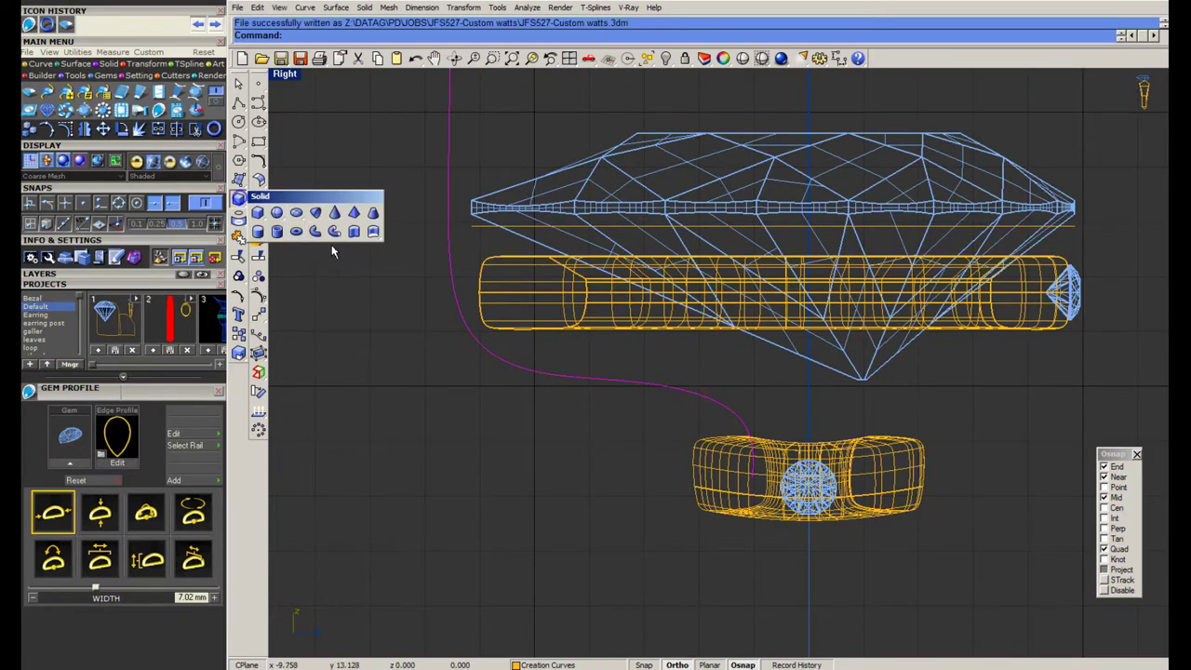
drag(413, 125, 505, 505)
click(239, 237)
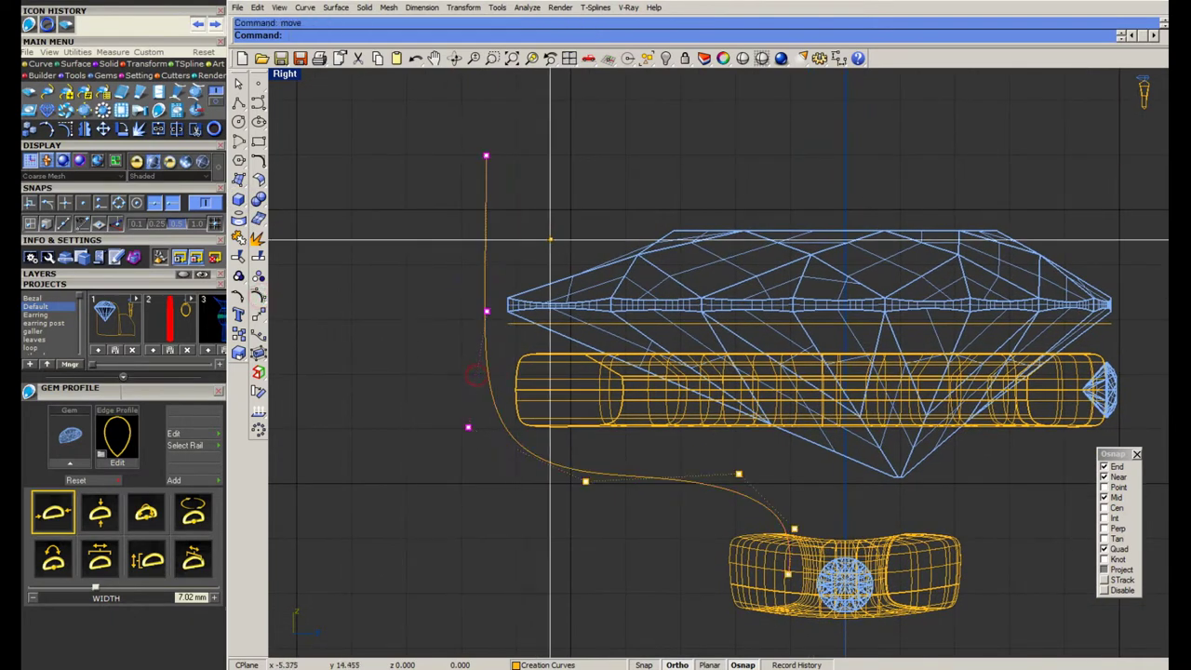
click(547, 238)
click(555, 238)
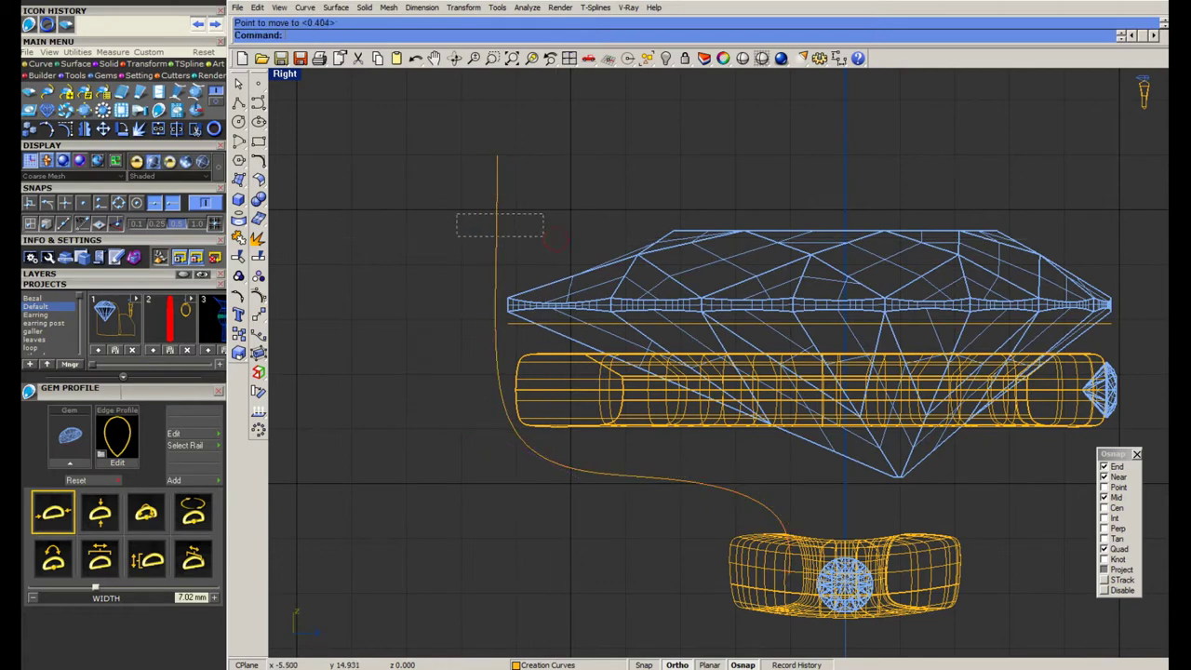
Pipe the reshaped curve with Solid > Pipe at a 1.3 start diameter
click(239, 199)
click(318, 227)
text(1.3)
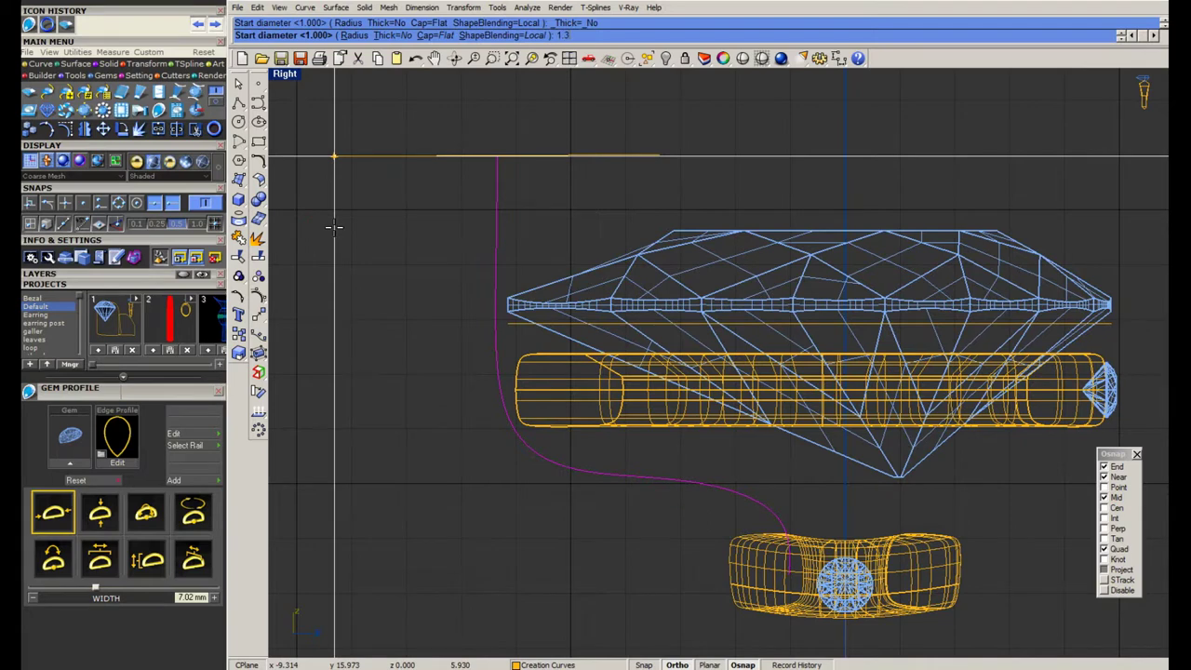
key(Return)
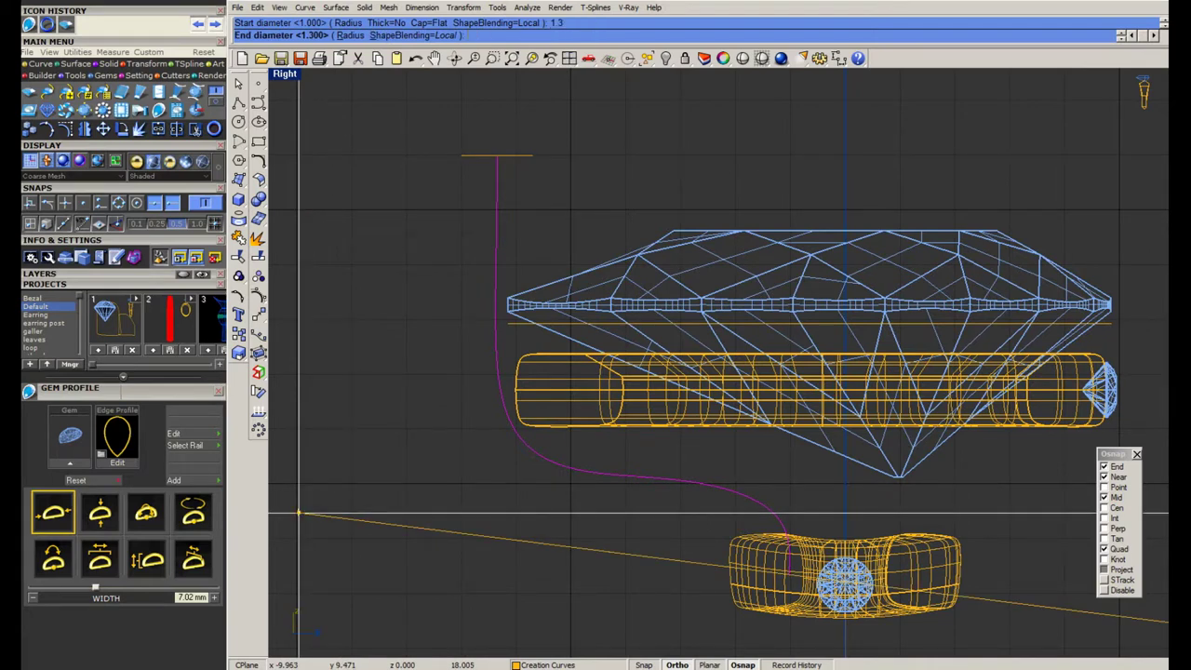
text(9)
key(Return)
key(Return)
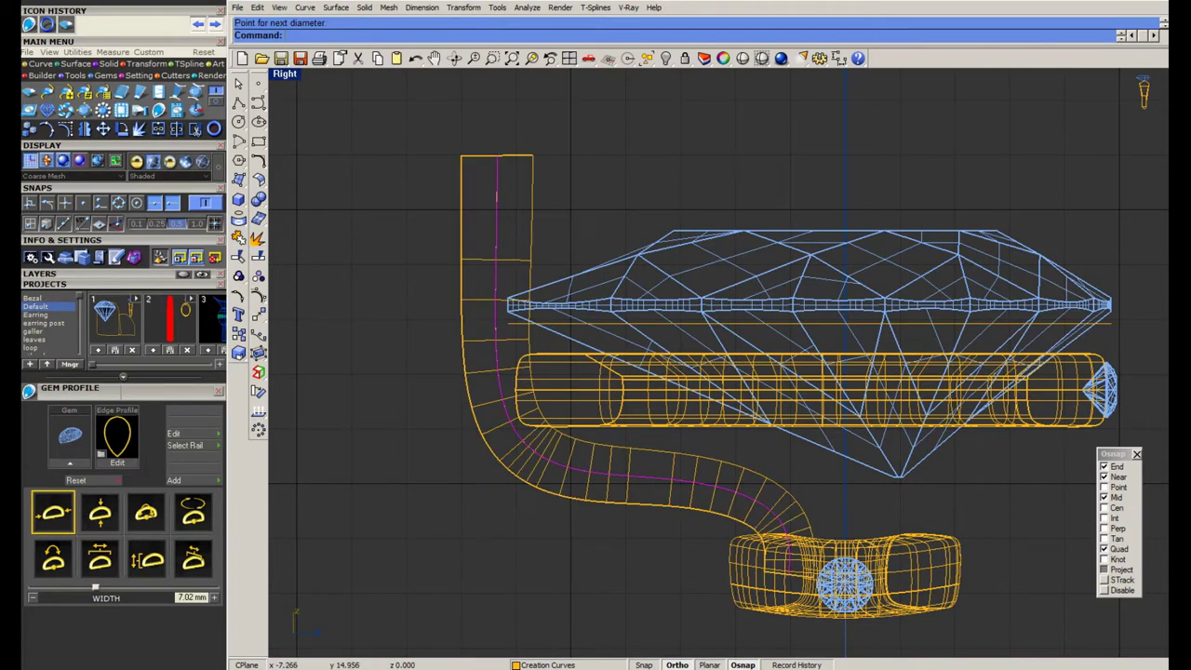
double_click(285, 74)
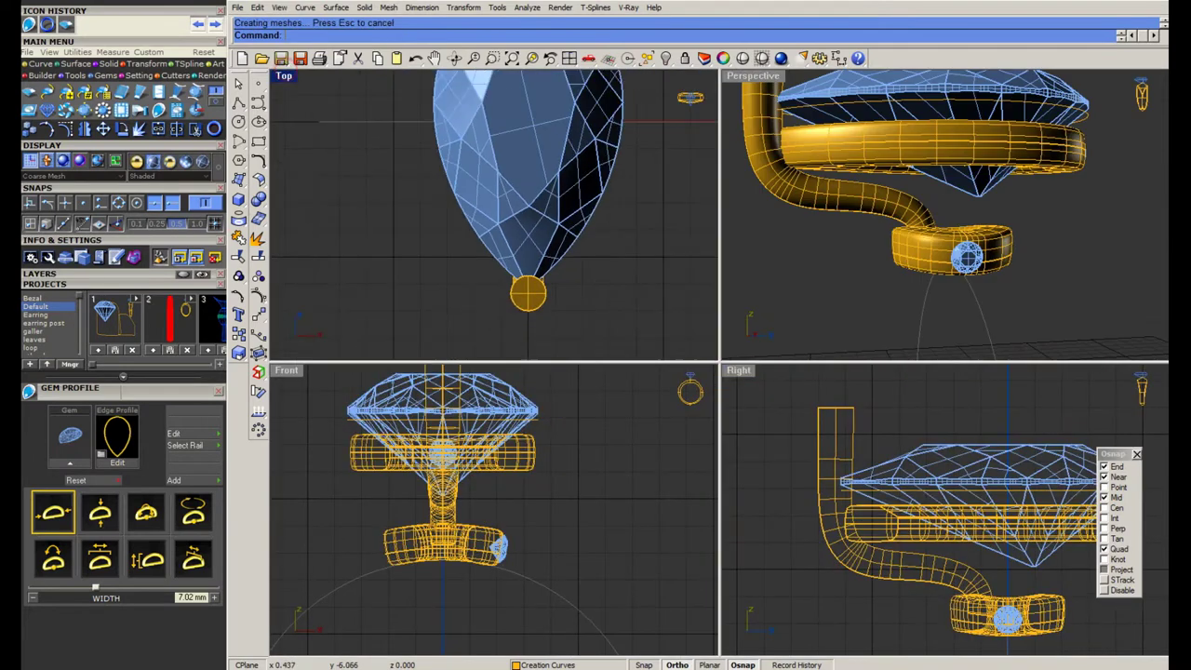
Copy the shoulder wire and its rail curve from the gem centre to a new position
scroll(815, 459, up, 2)
click(875, 441)
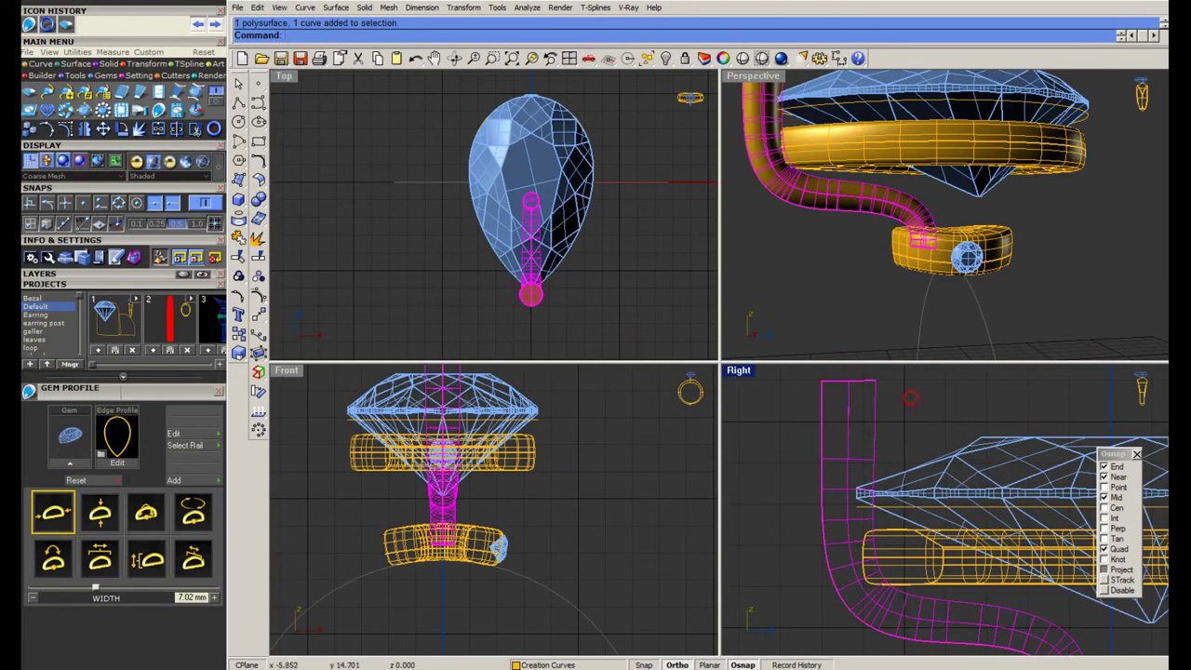
click(531, 183)
scroll(585, 284, up, 2)
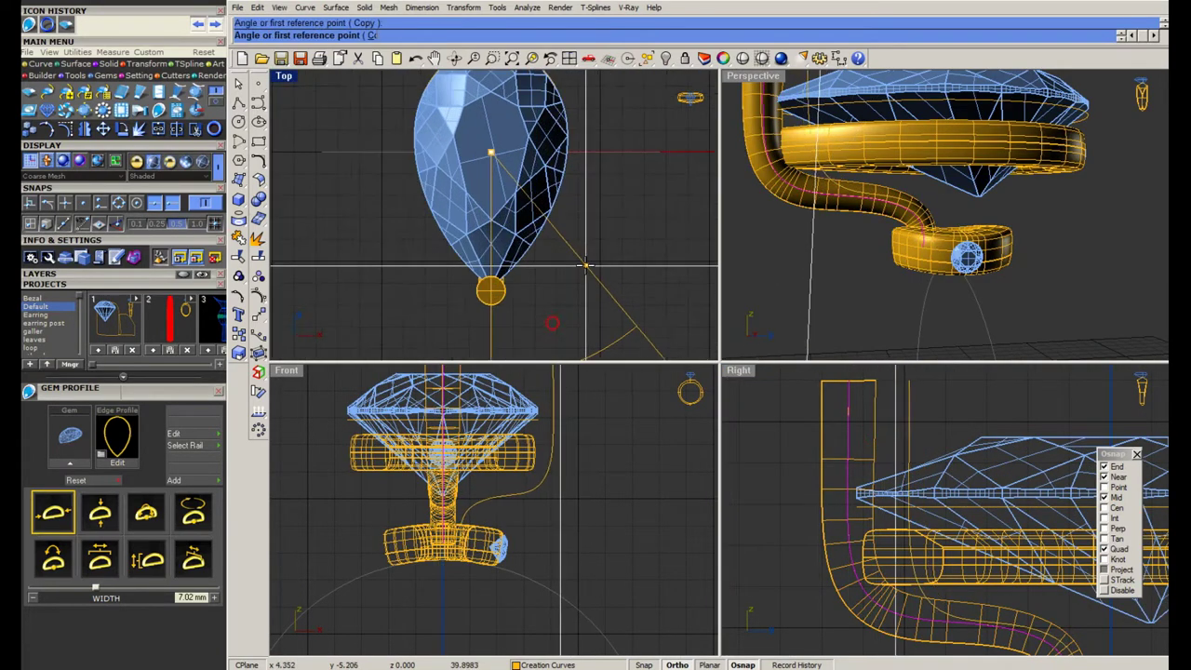
click(587, 263)
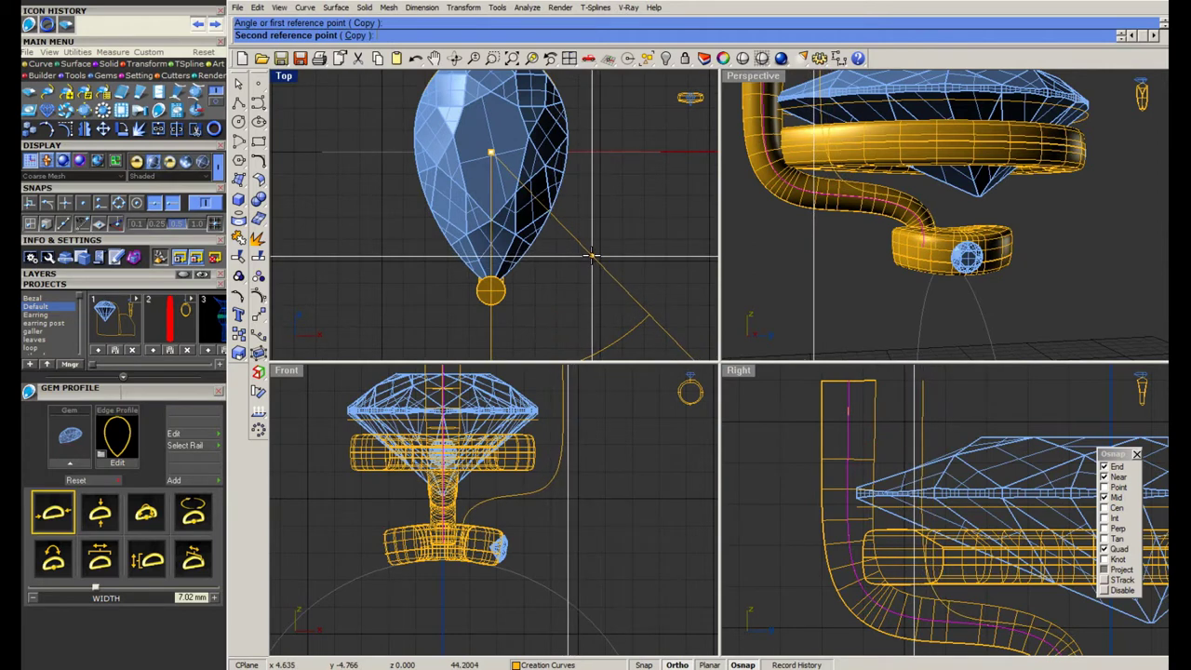
right_drag(596, 248, 591, 313)
scroll(591, 312, down, 3)
Rotate a copy of the curve about the origin to a new spot around the stone
text(rotate)
key(Return)
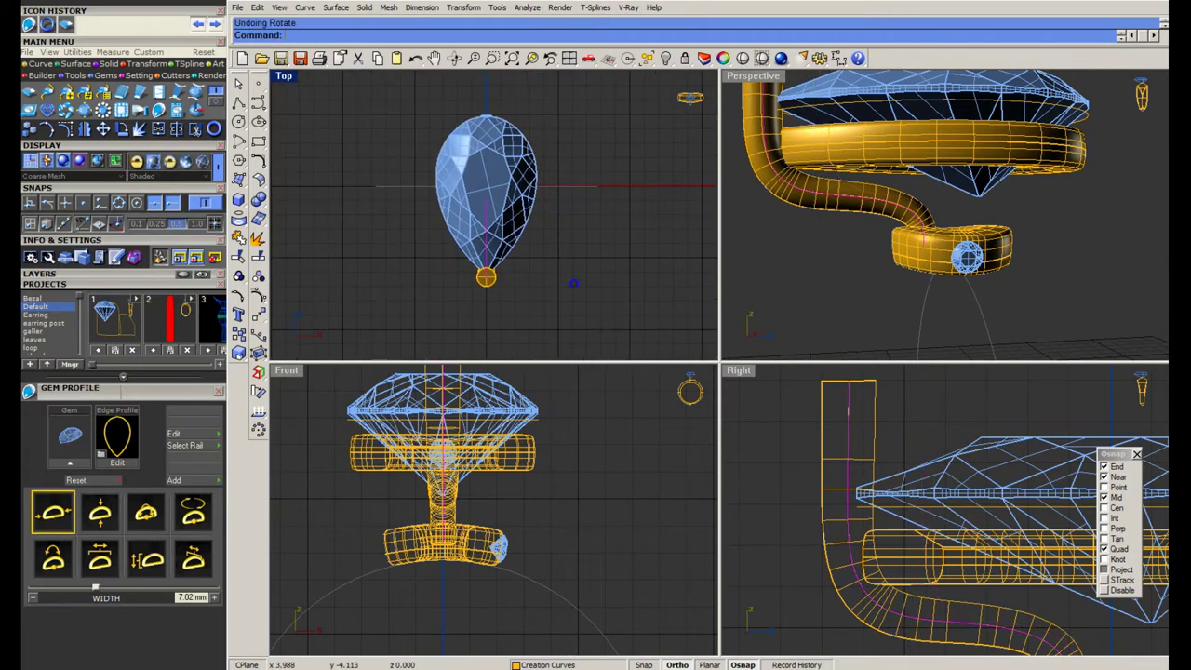
text(0)
key(Return)
click(486, 325)
text(c)
key(Return)
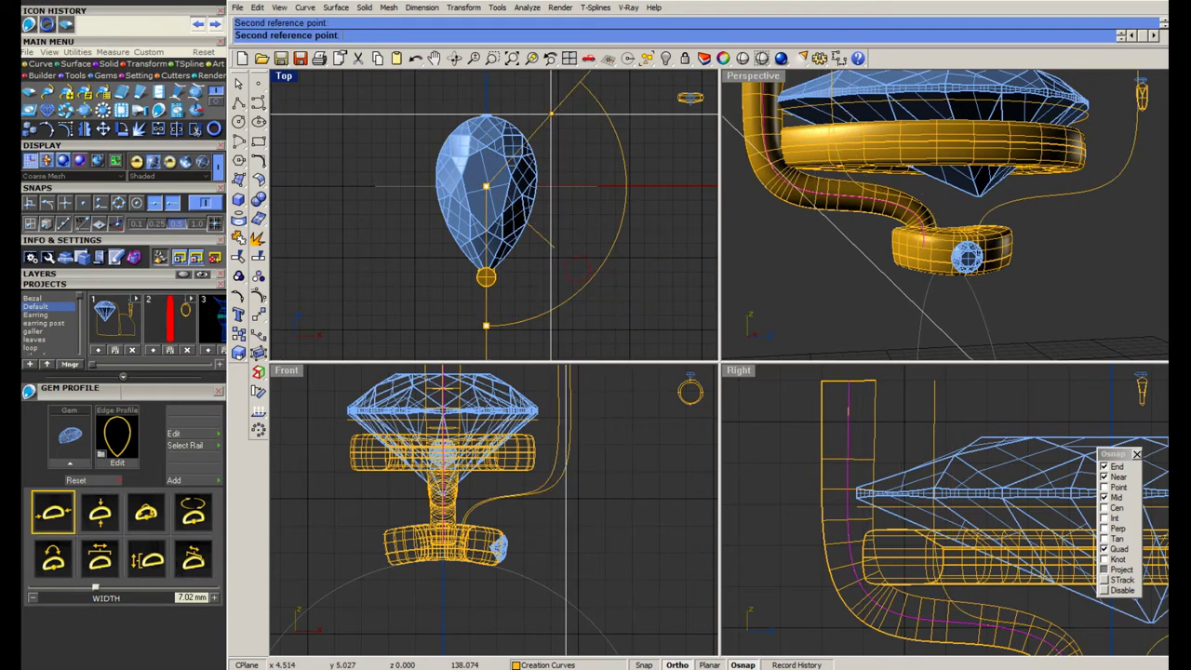
click(544, 112)
key(Return)
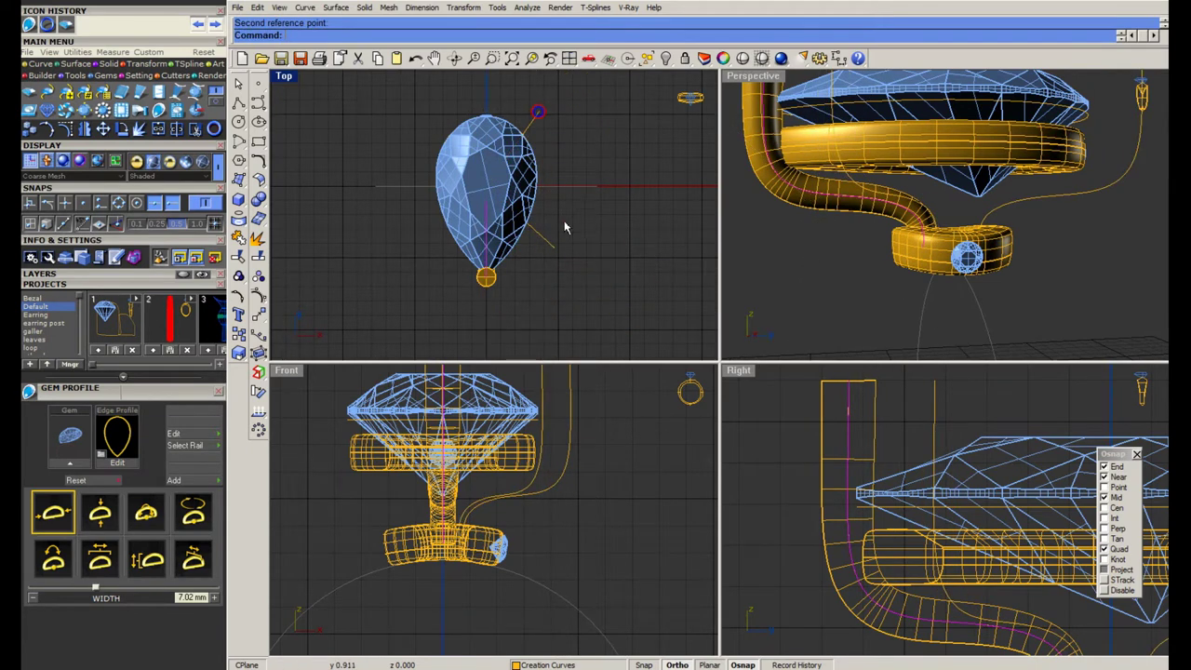
scroll(550, 259, up, 3)
Make two scaled copies of the curve from the gem centre beside the pear stone
text(scale)
key(Return)
click(468, 163)
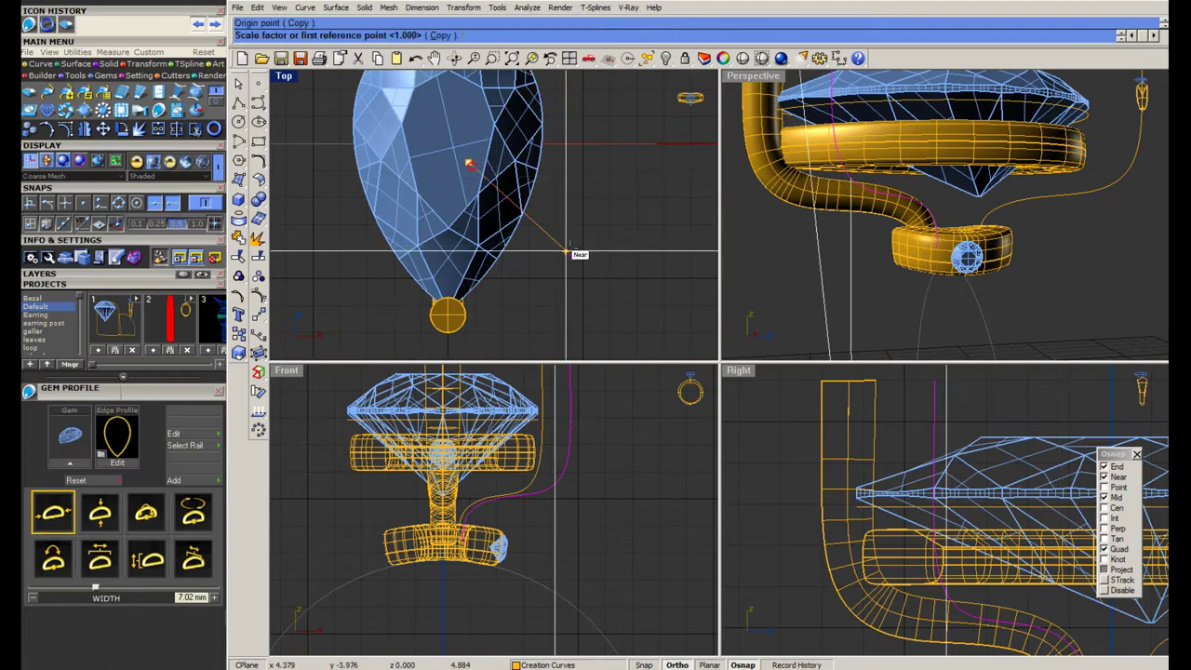
click(535, 216)
key(Escape)
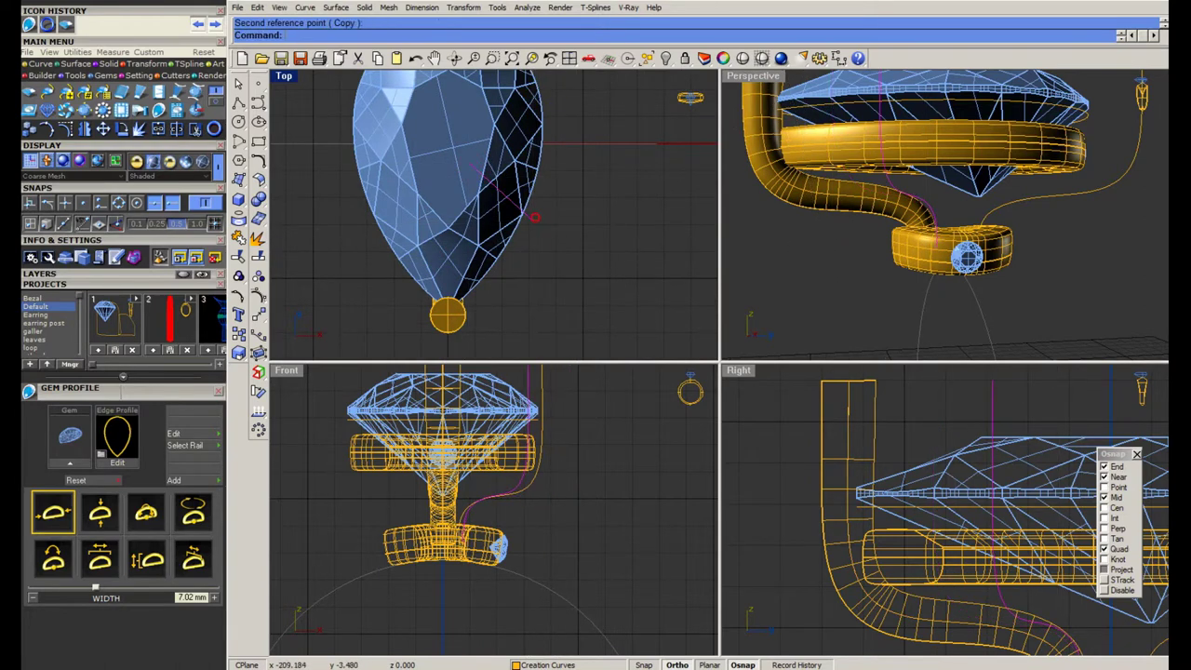
scroll(864, 235, down, 3)
right_drag(559, 75, 581, 141)
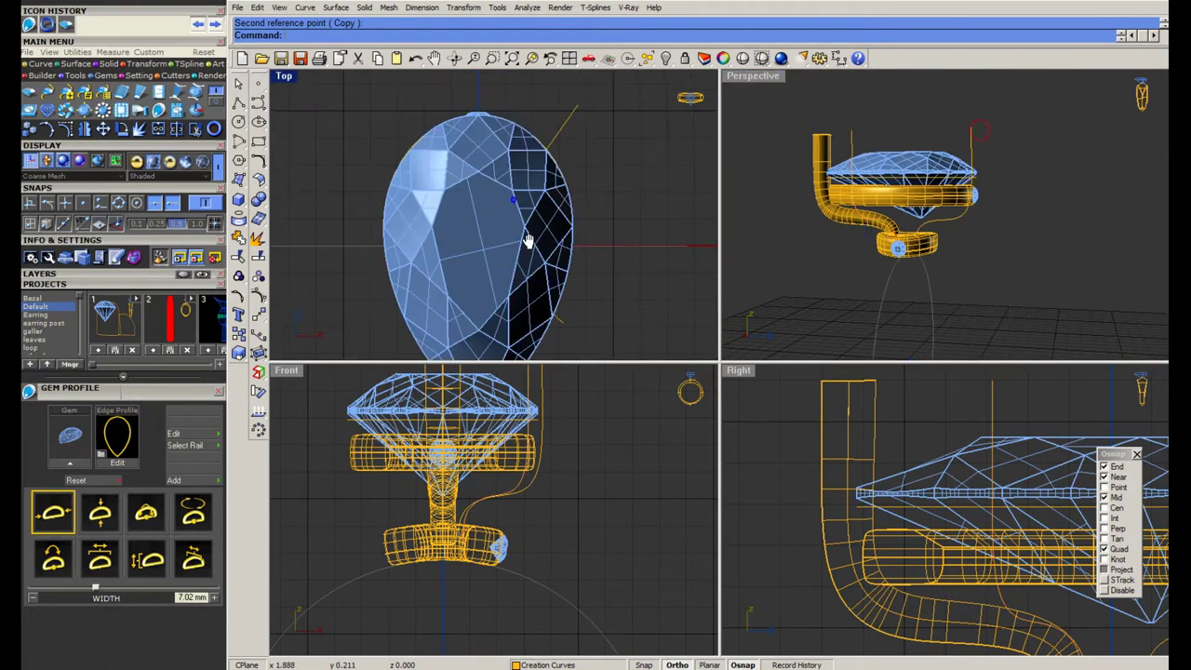
key(Return)
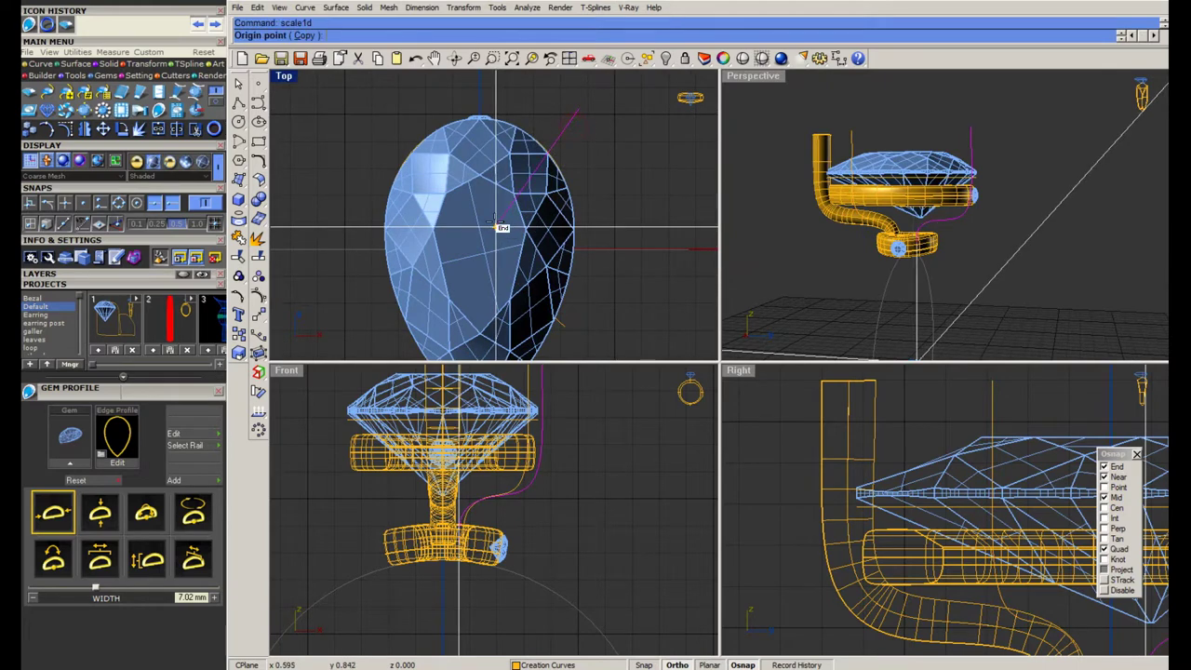
click(495, 226)
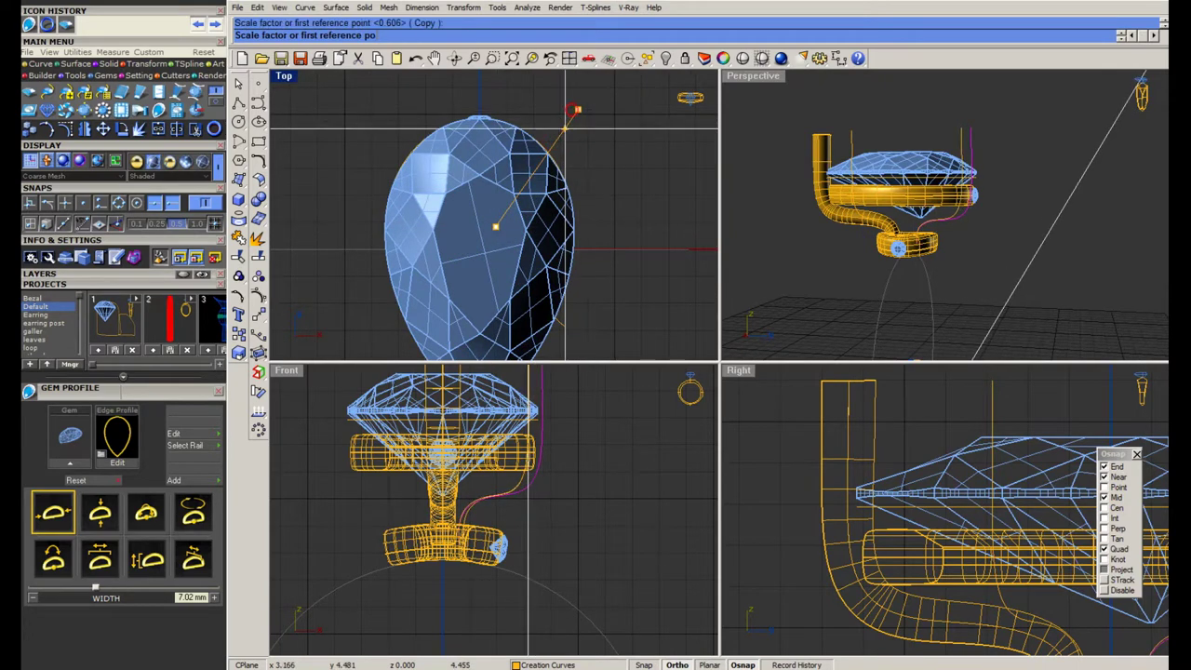
click(577, 109)
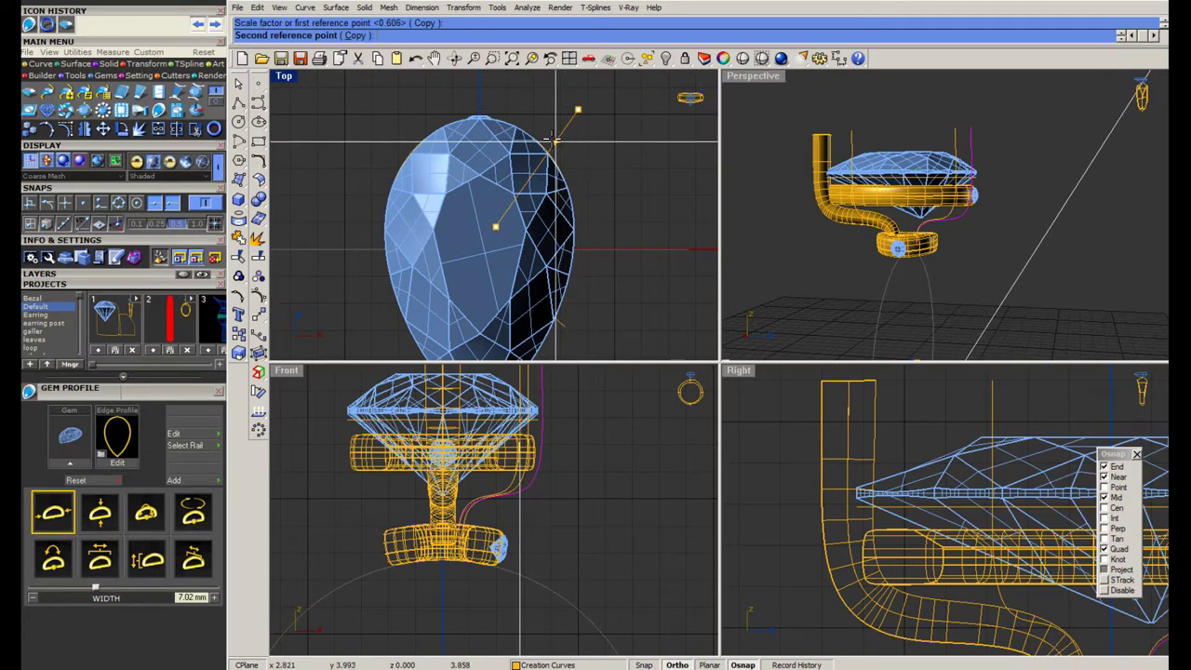
click(739, 94)
Pipe the vertical and wavy curves with flat caps, the second tapering from 1.3 to 0.9 diameter
double_click(738, 77)
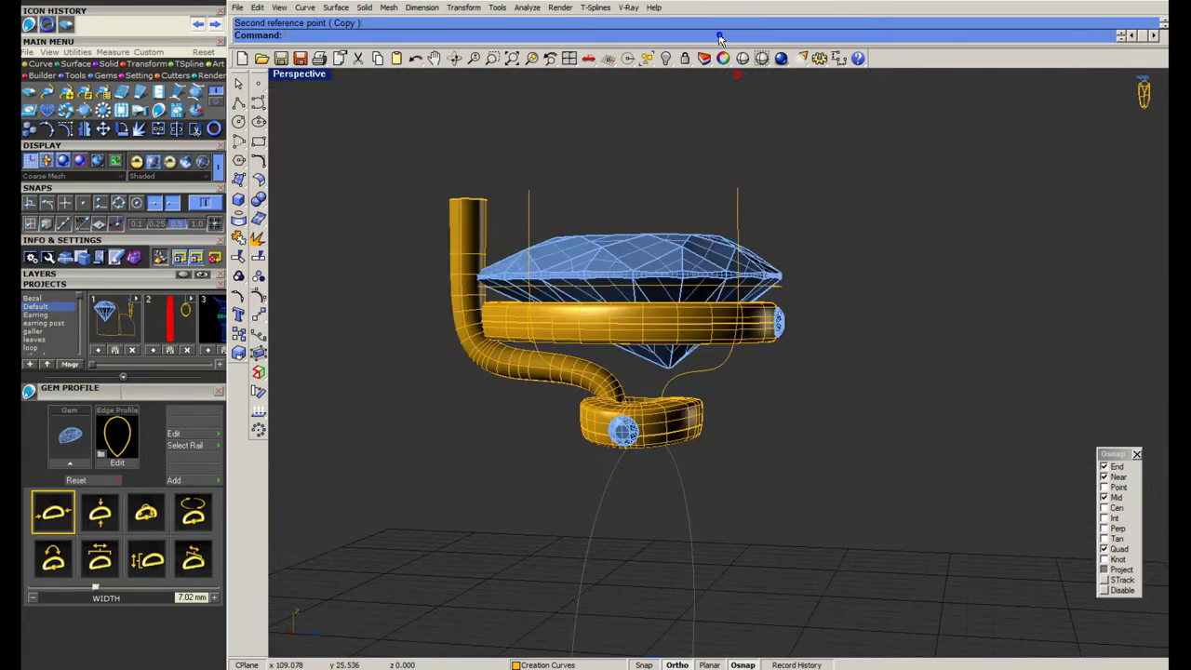
right_click(723, 35)
click(748, 149)
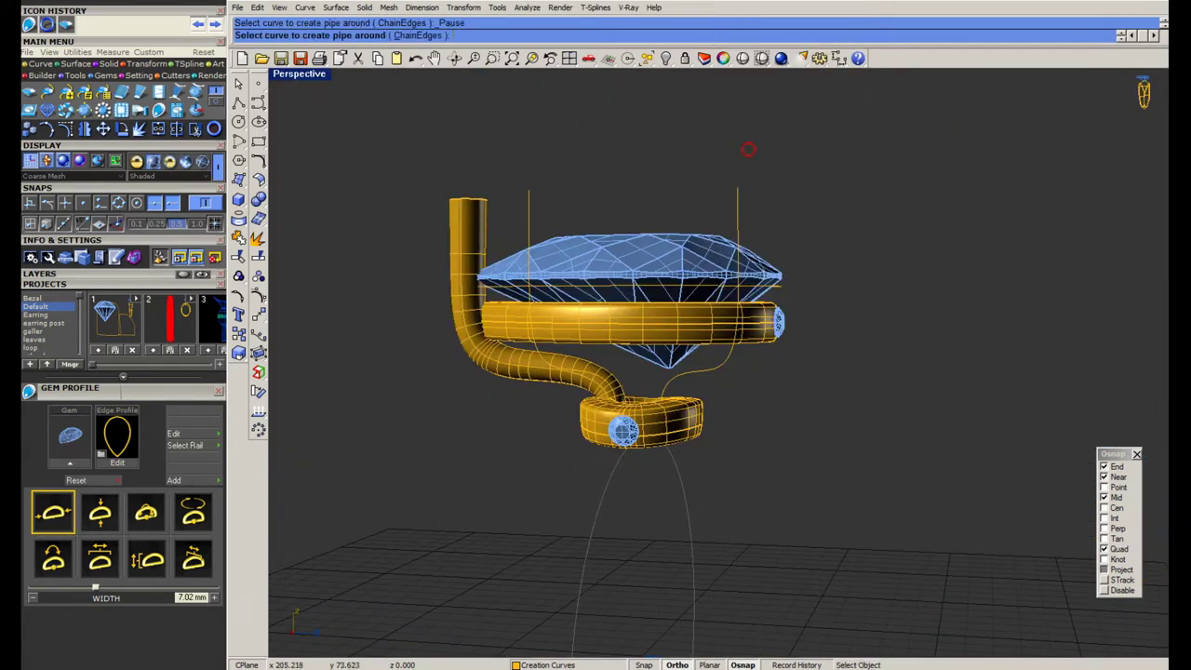
click(531, 214)
text(1)
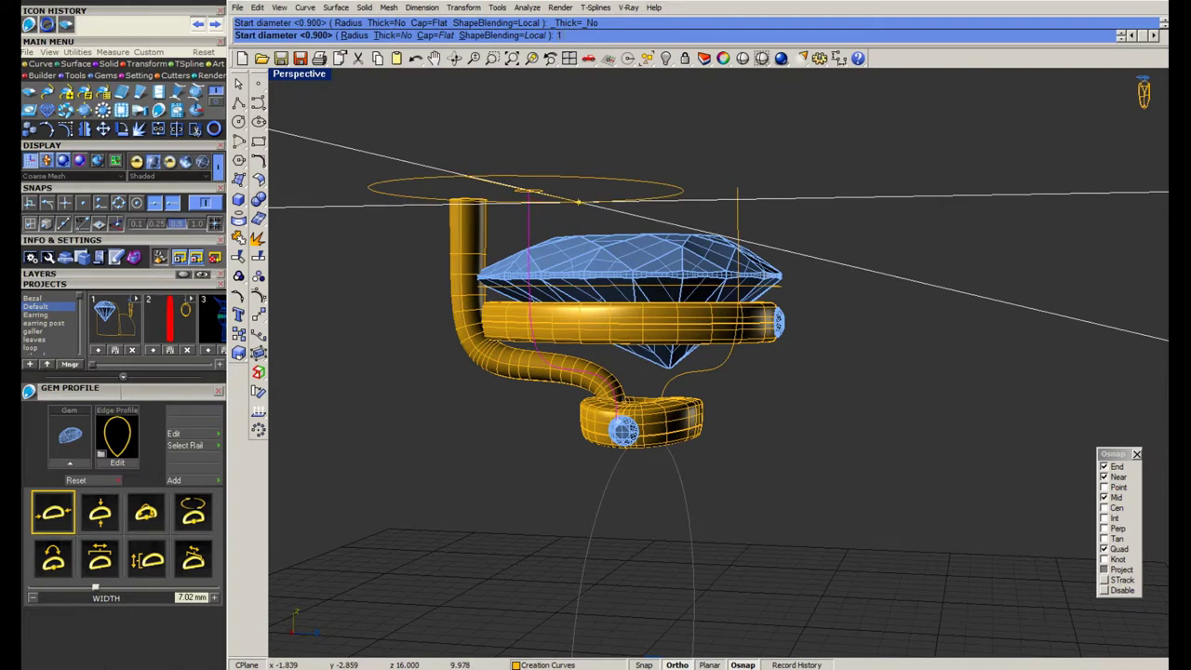
text(.3)
key(Return)
key(Return)
key(Return)
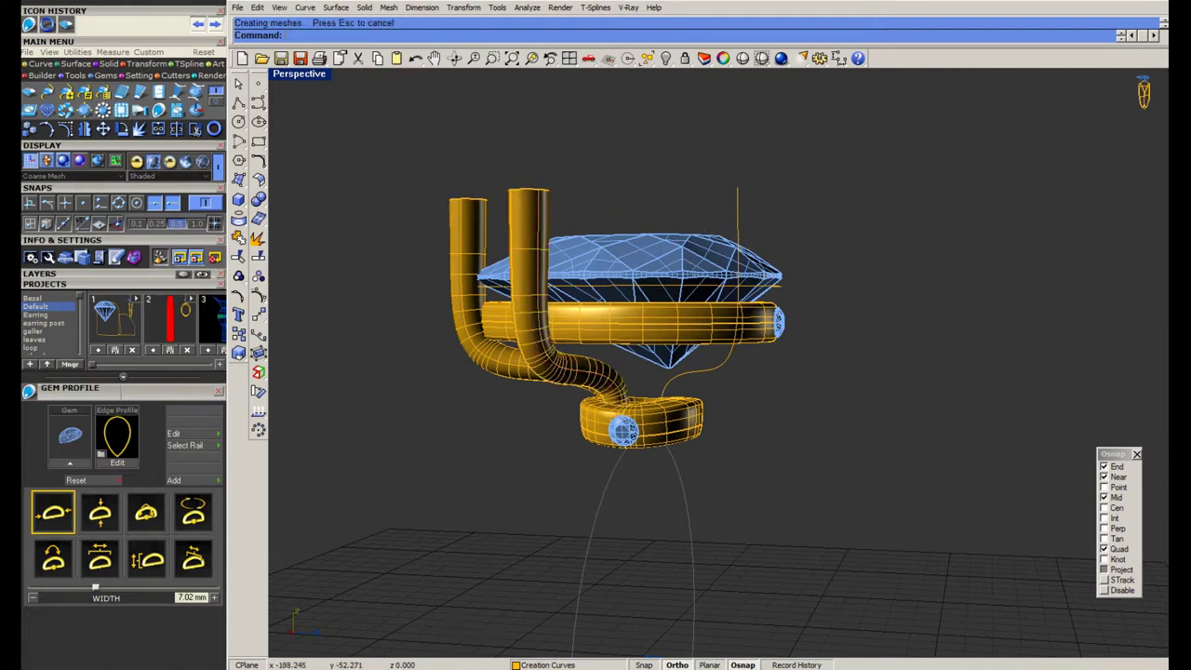
click(737, 244)
key(Return)
text(1.3)
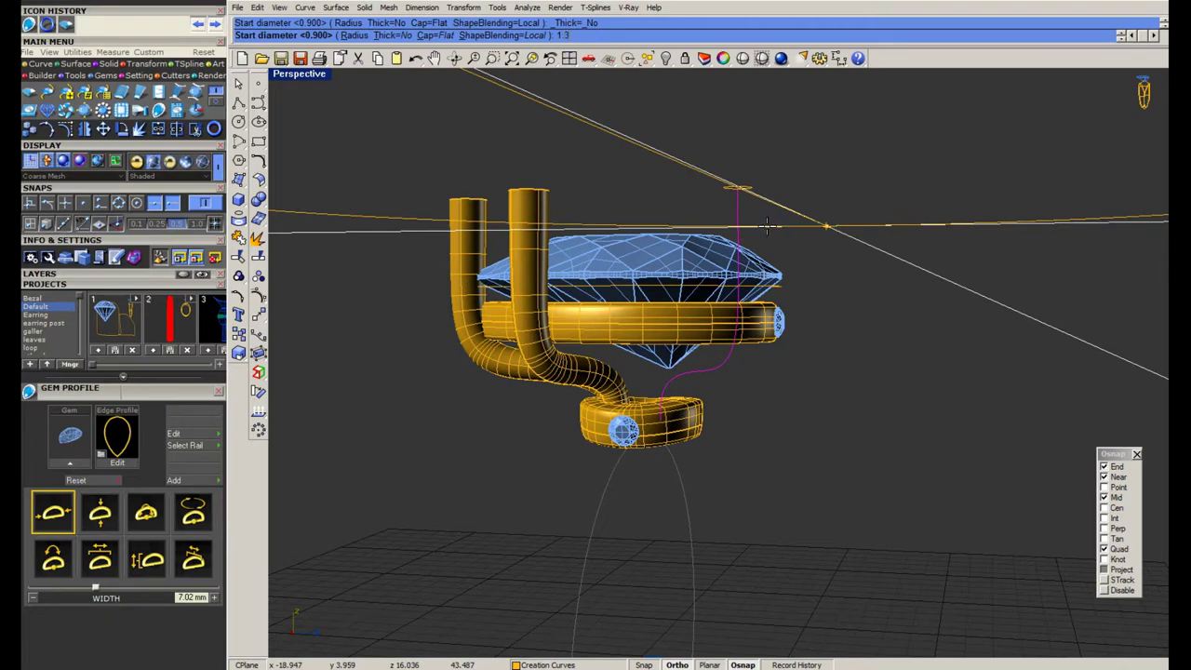
key(Return)
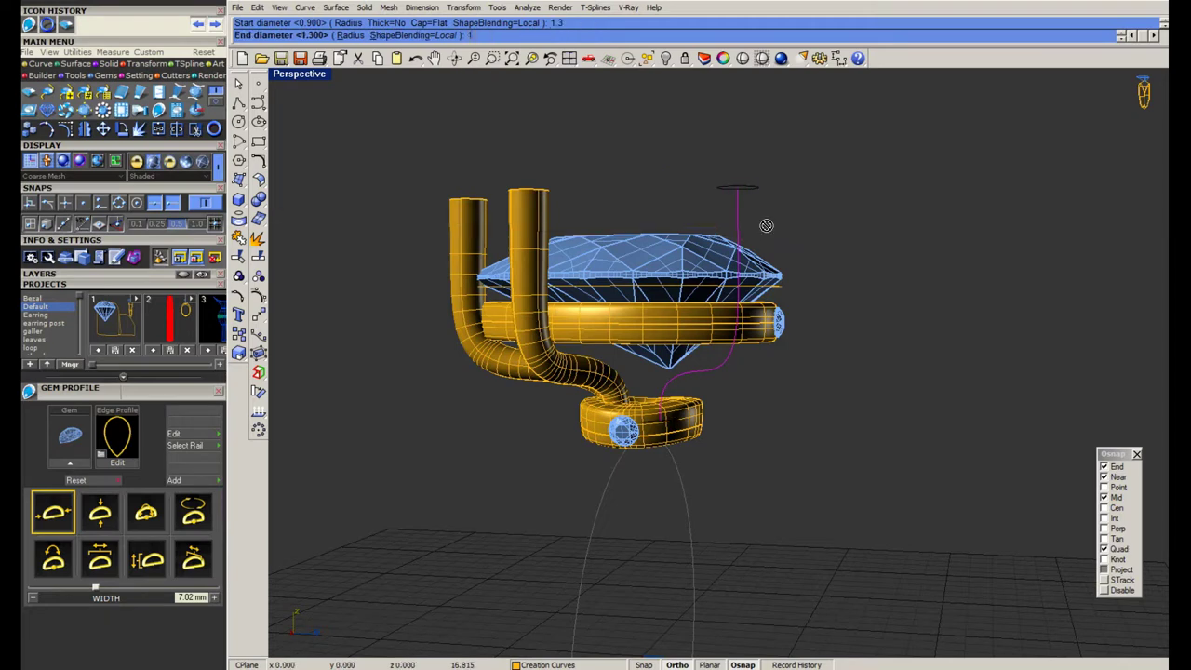
right_drag(838, 316, 786, 316)
text(.1)
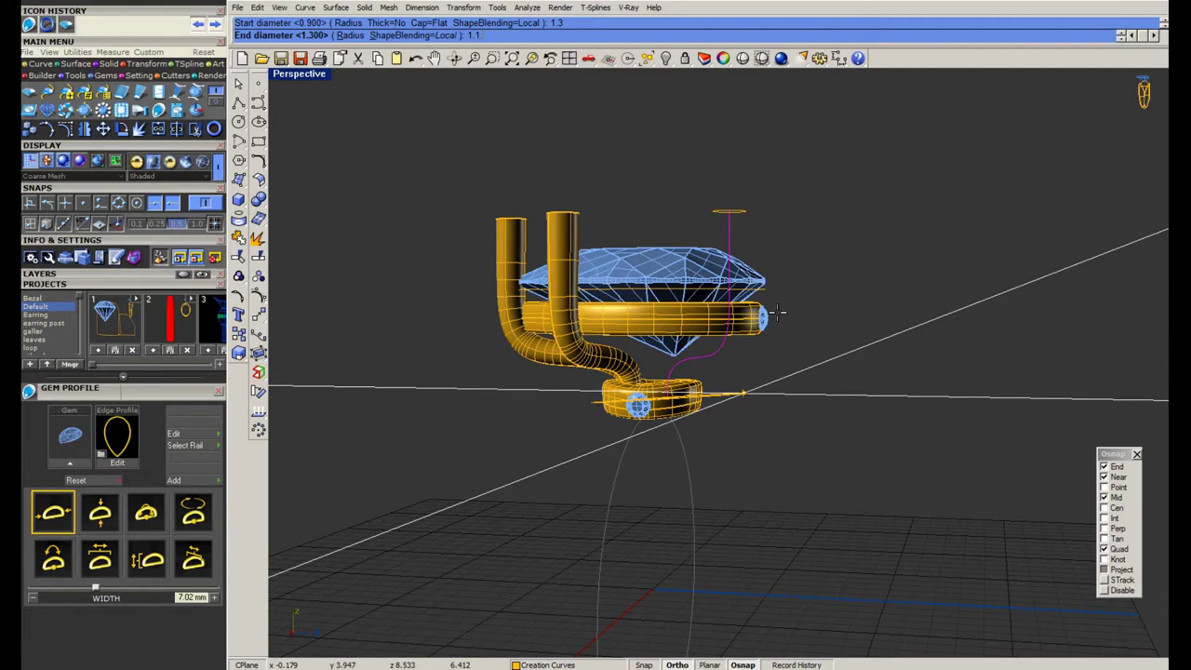
key(BackSpace)
key(Return)
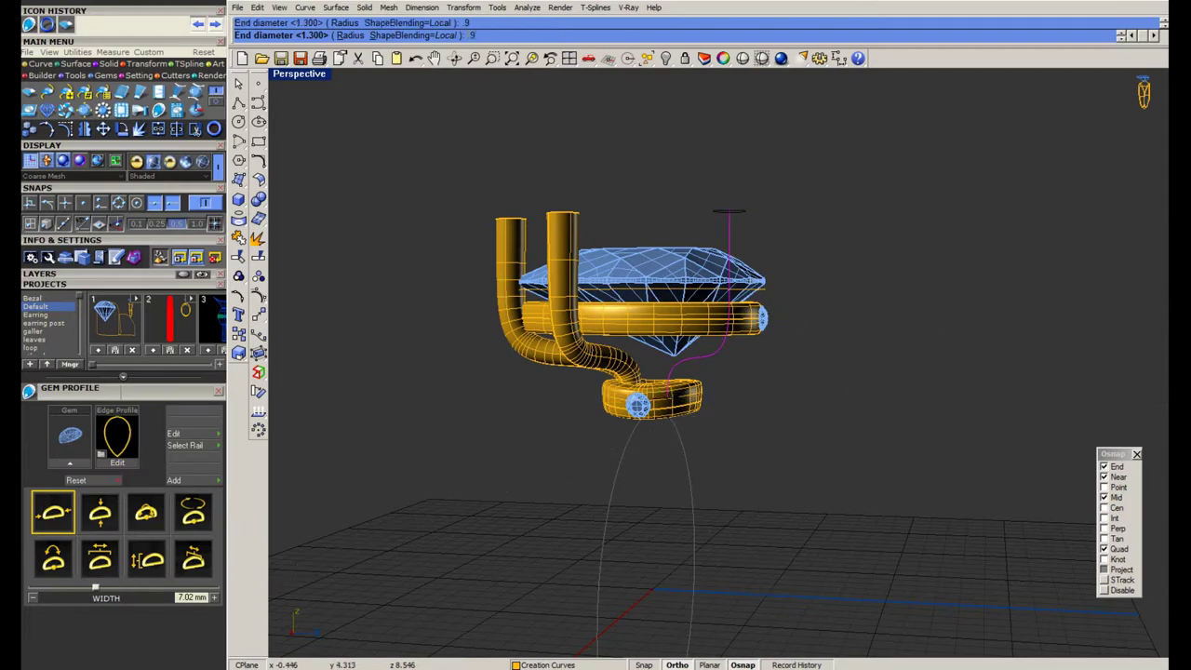
Orbit around the ring to inspect the wires, then restore four views and check the reference photo
scroll(753, 395, up, 2)
right_drag(754, 394, 707, 395)
mouse_move(735, 341)
right_down()
mouse_move(459, 378)
mouse_move(621, 374)
mouse_move(757, 306)
mouse_move(787, 340)
right_up()
scroll(460, 377, up, 3)
scroll(622, 374, down, 3)
scroll(788, 341, up, 1)
double_click(299, 76)
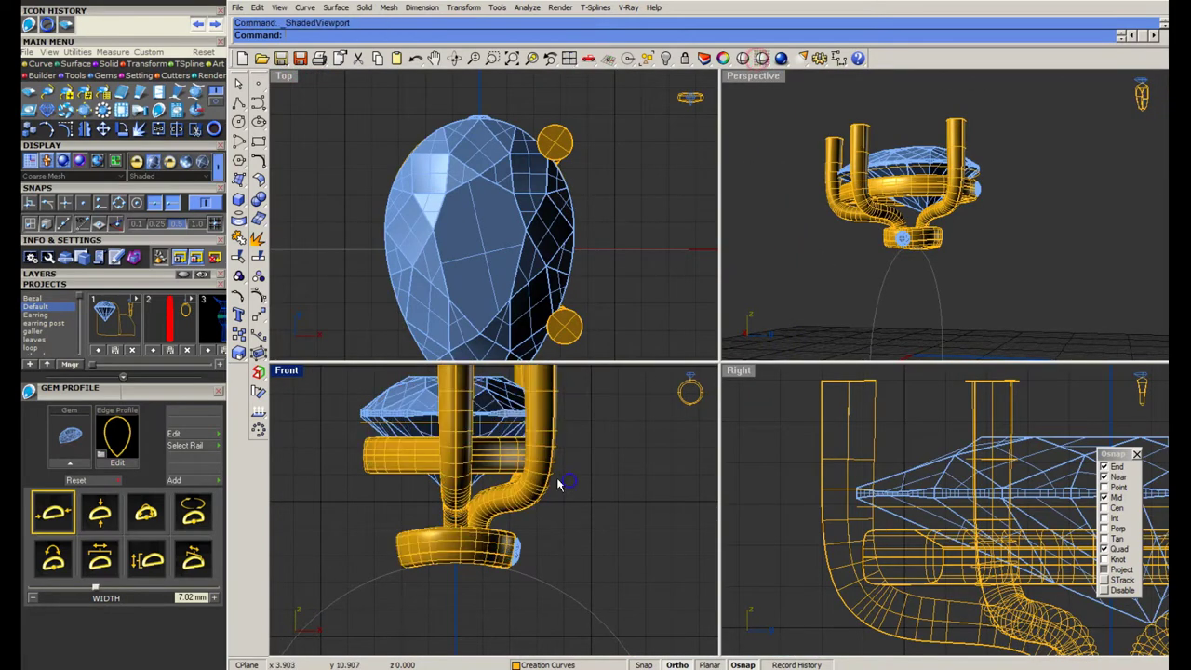
key(alt+Tab)
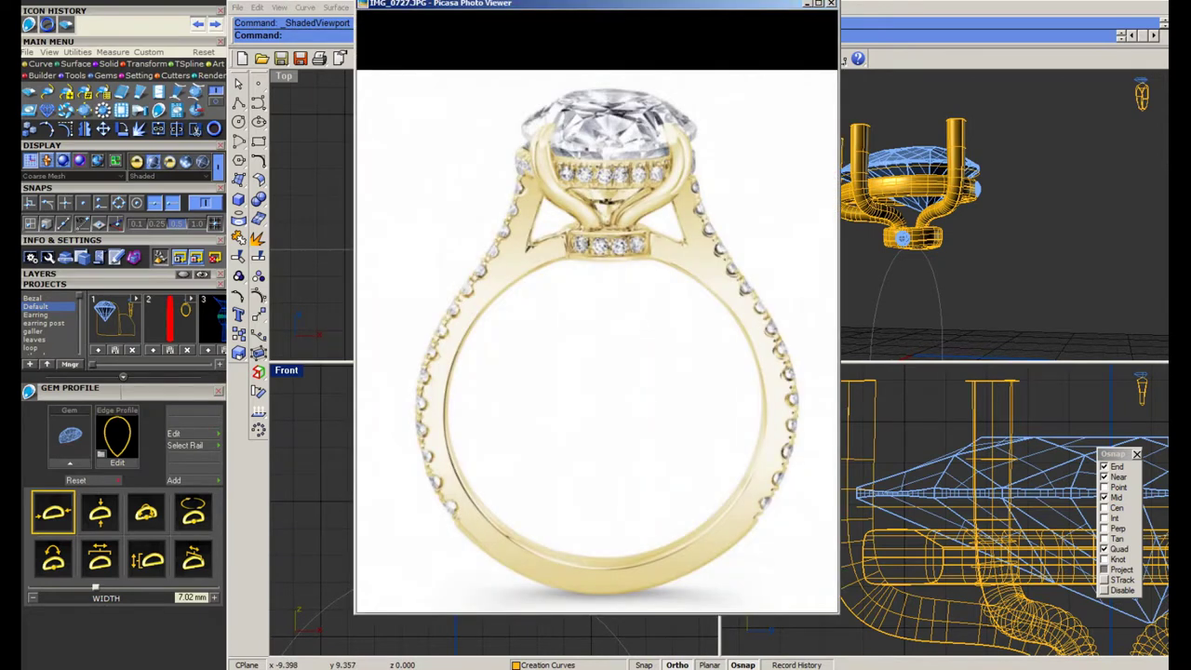
key(alt+Tab)
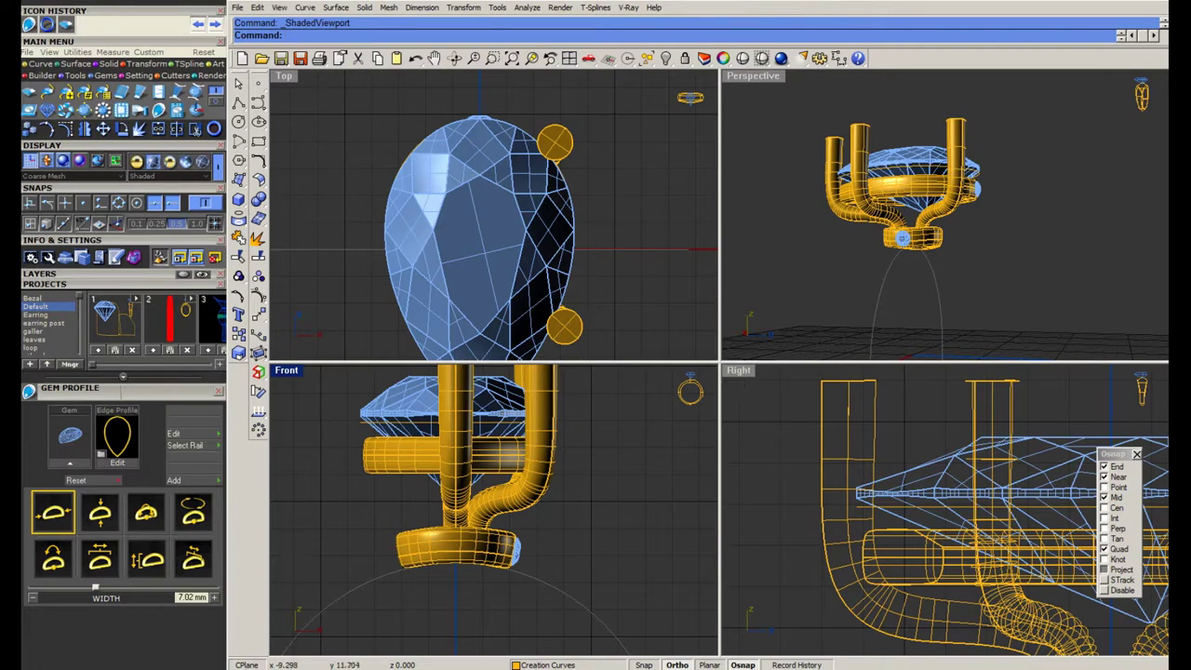
Undo the second prong tube and the earlier Scale1D stretch of its curve
key(alt+Tab)
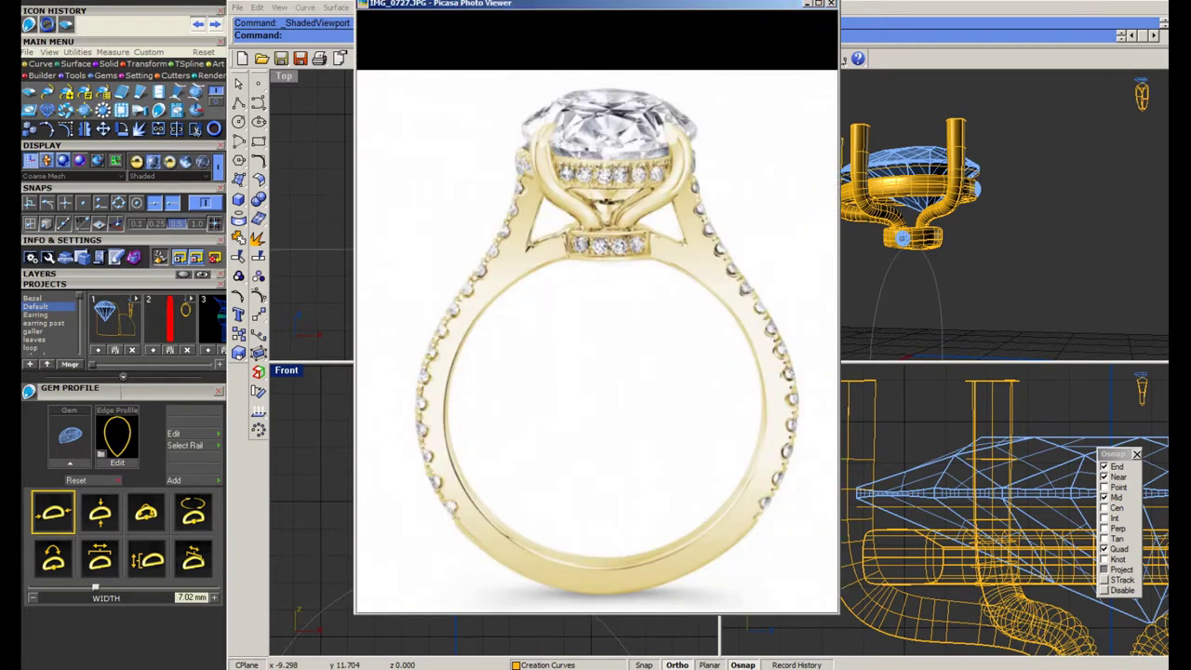
key(alt+Tab)
double_click(740, 370)
key(ctrl+z)
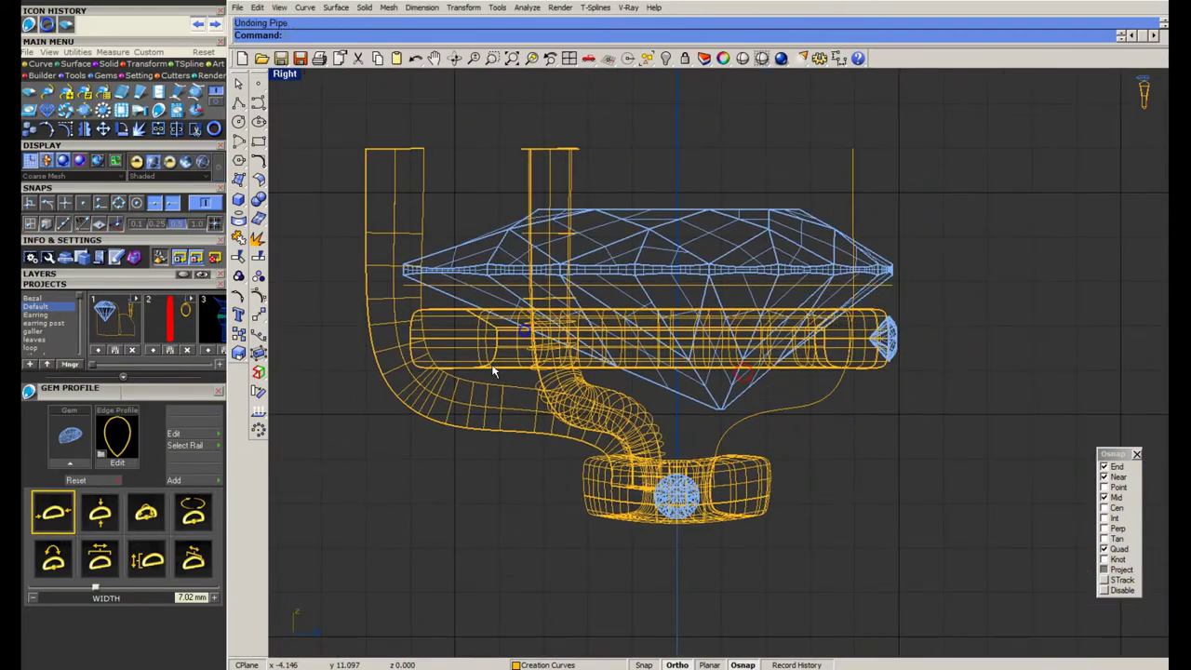
key(ctrl+z)
Delete the stray extra curve, then maximize the Front viewport
click(566, 153)
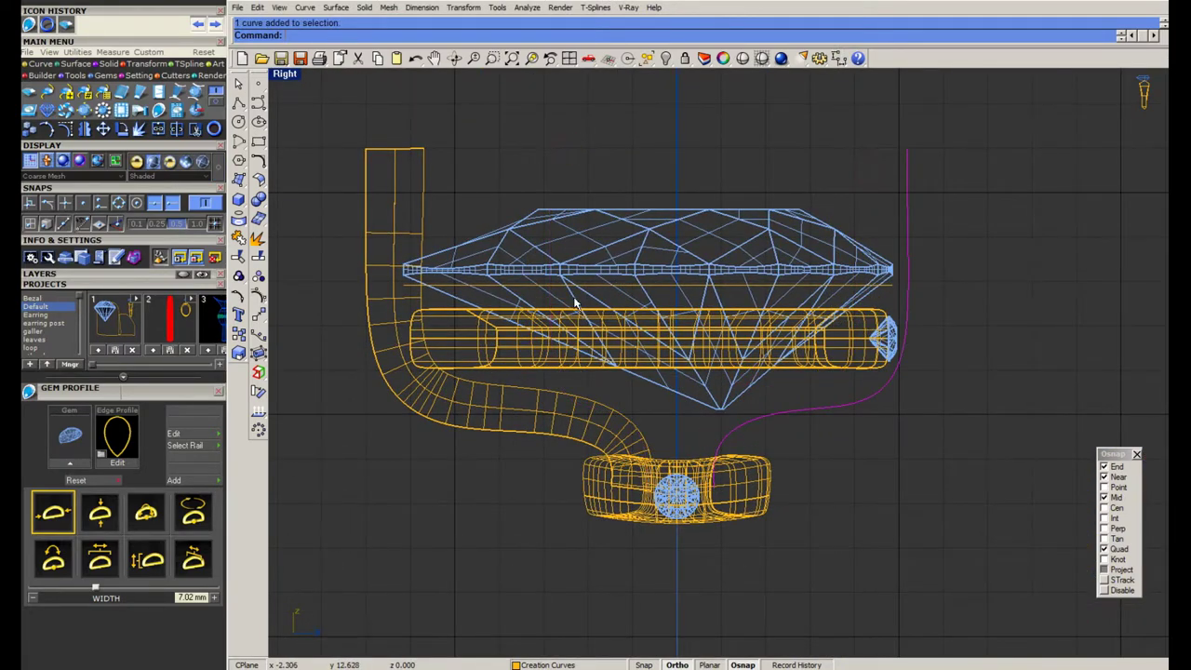
key(ctrl+z)
click(573, 148)
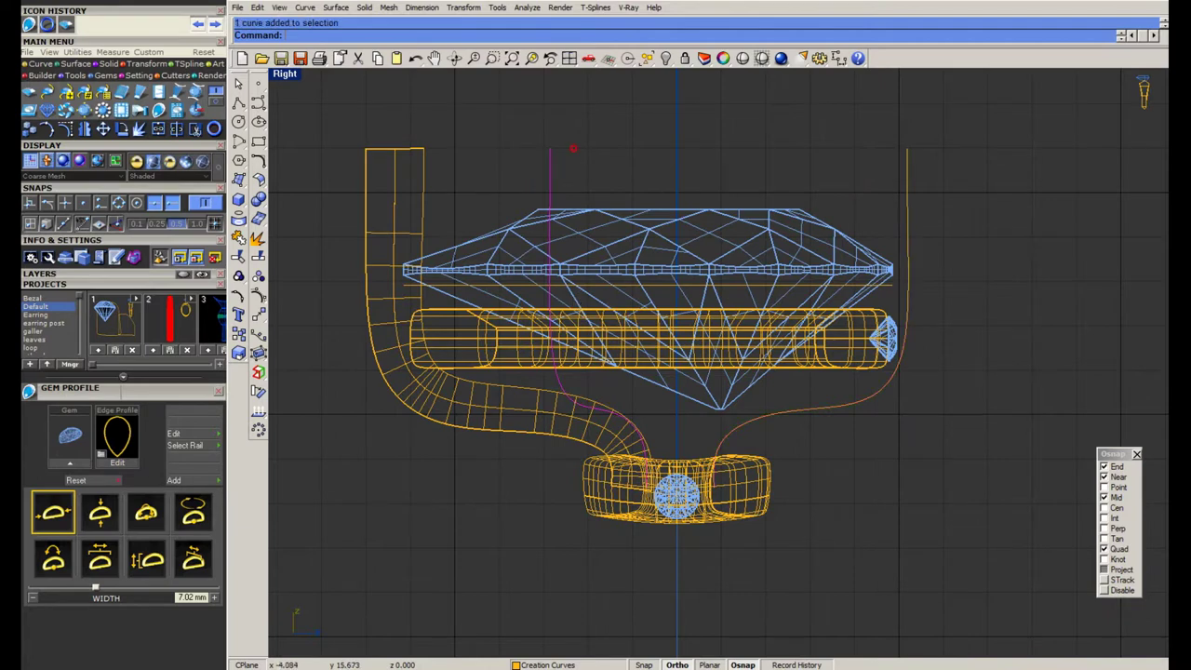
double_click(275, 78)
scroll(549, 476, up, 3)
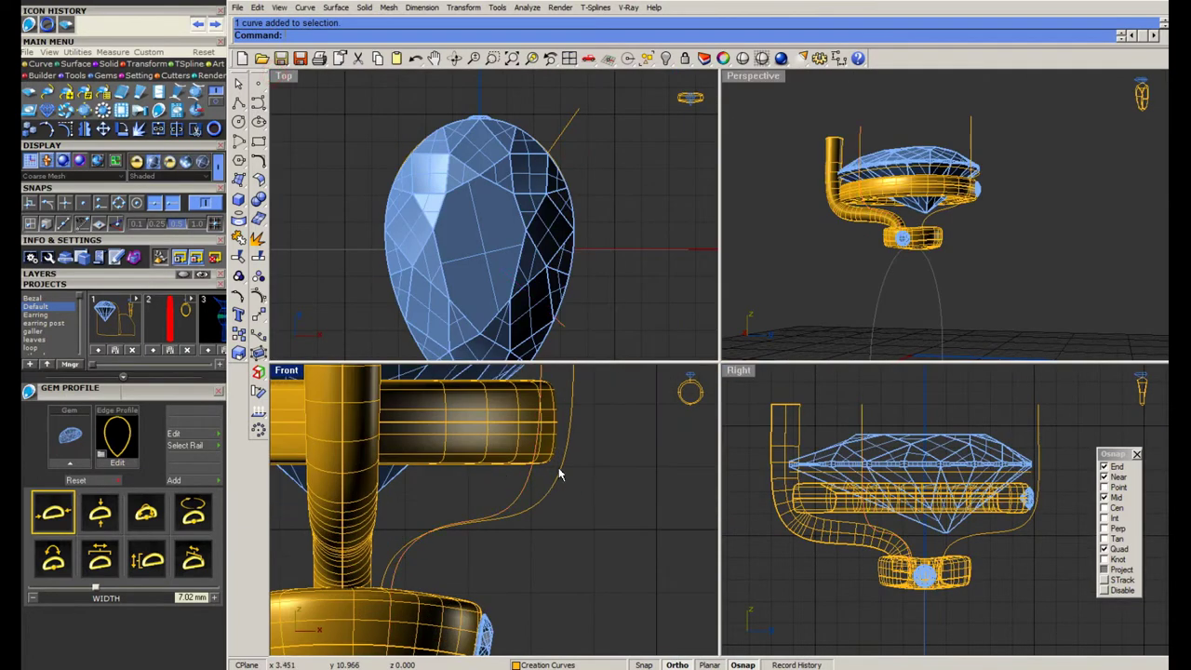
scroll(620, 287, up, 2)
scroll(611, 491, down, 3)
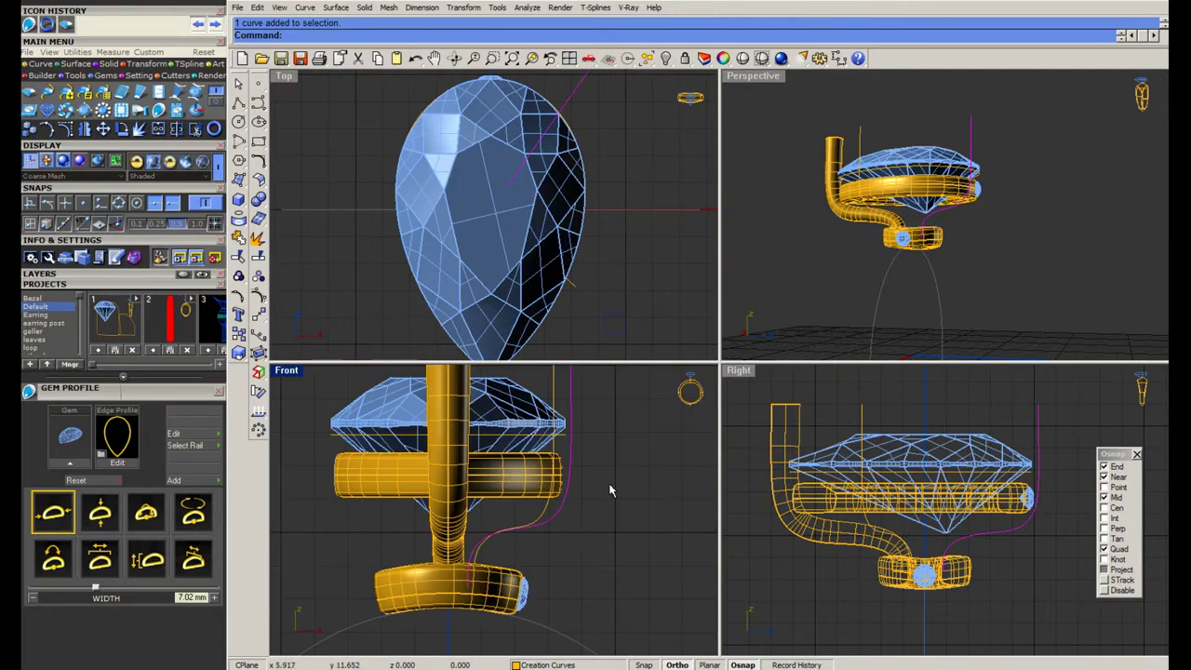
key(Delete)
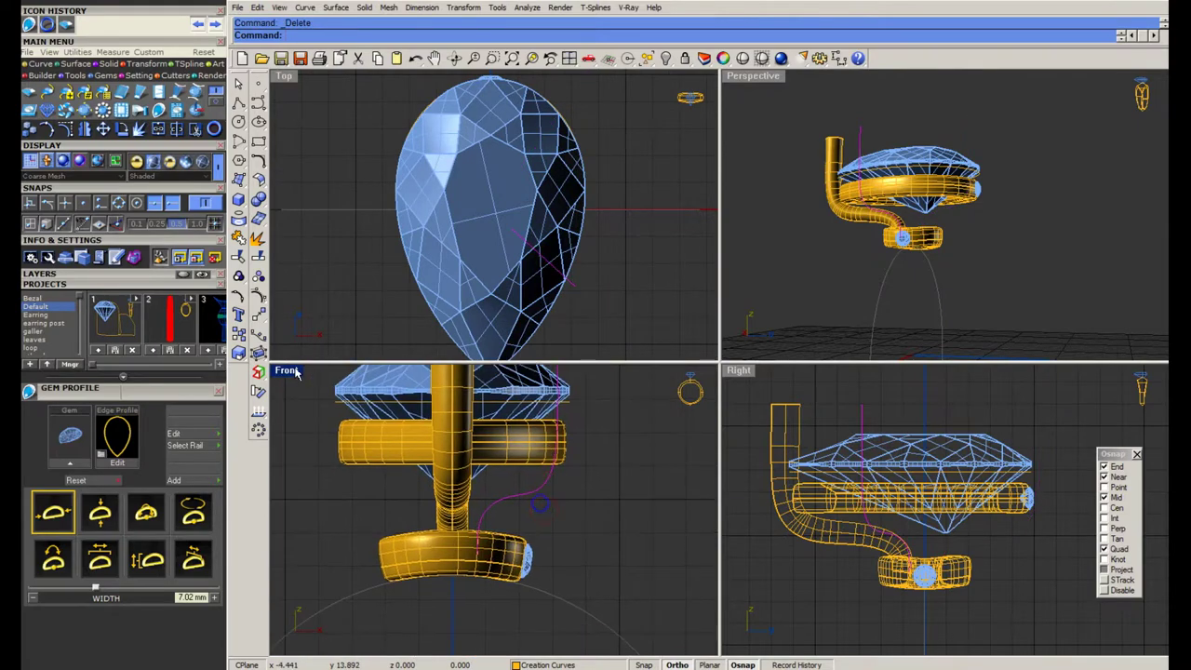
double_click(285, 371)
Turn on the side curve's control points and return to the four-view layout
click(260, 299)
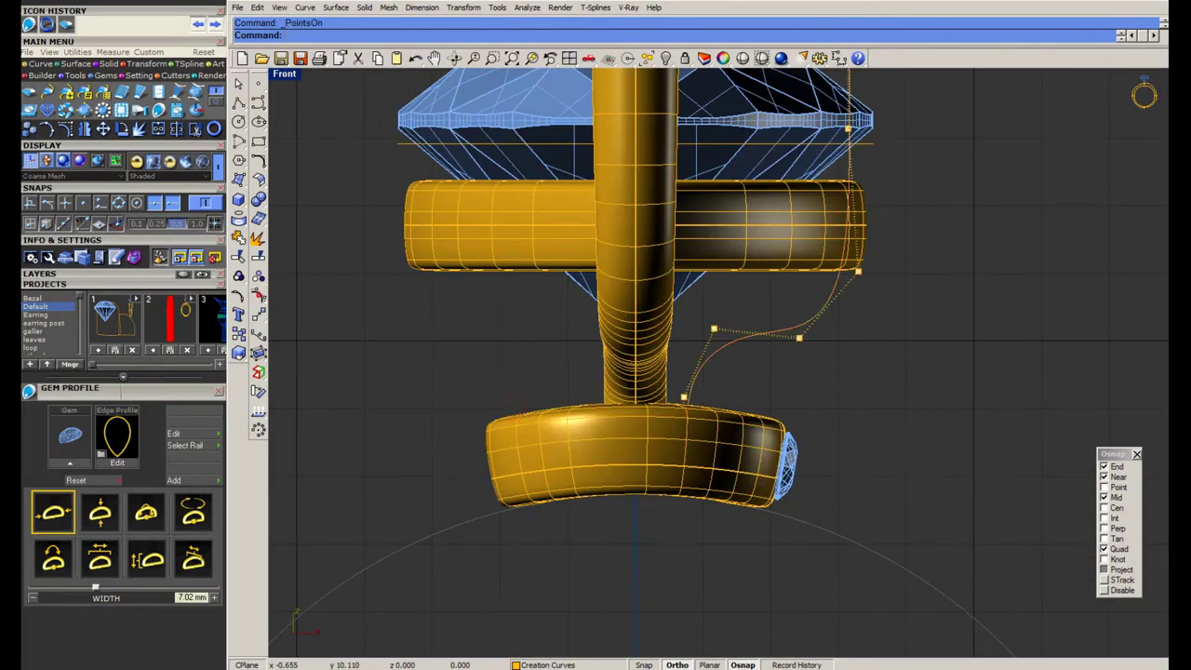
scroll(734, 354, up, 2)
click(685, 317)
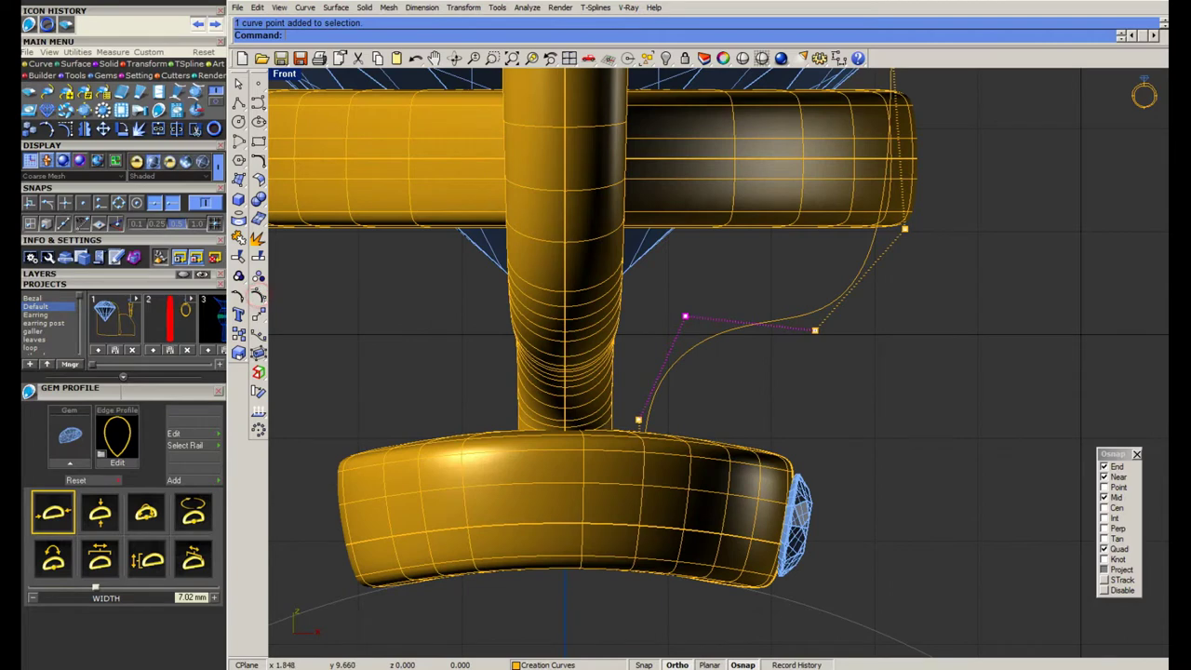
double_click(286, 75)
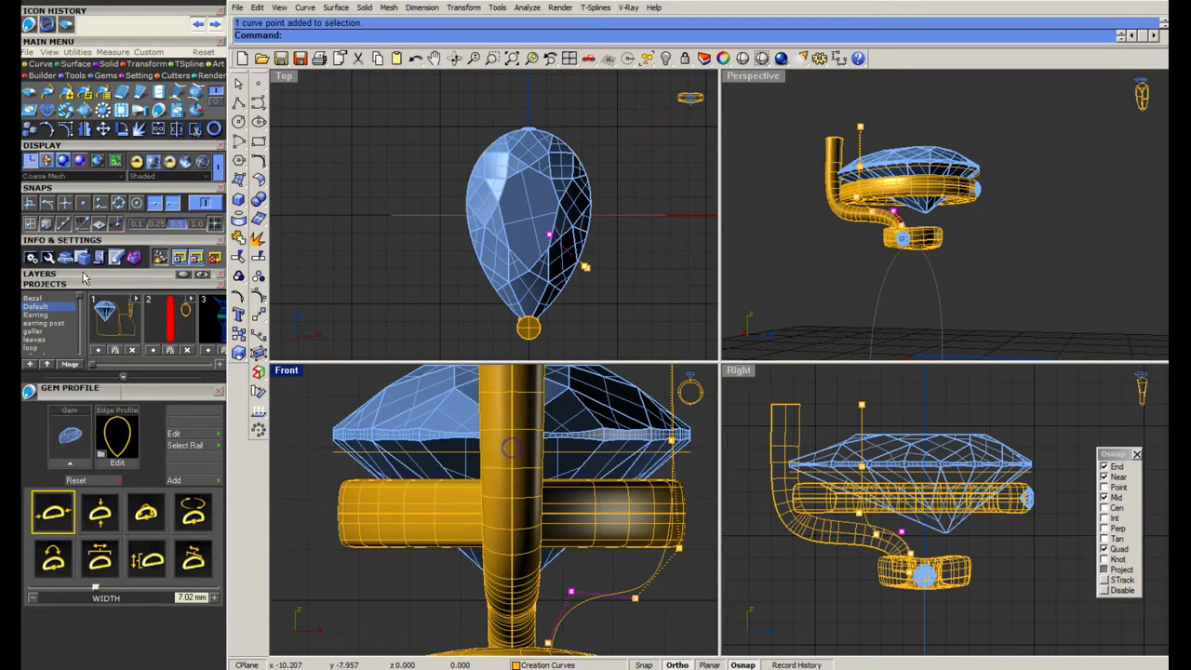
Hide the Gem 03 layer and make User 01 the current layer
click(84, 276)
click(105, 369)
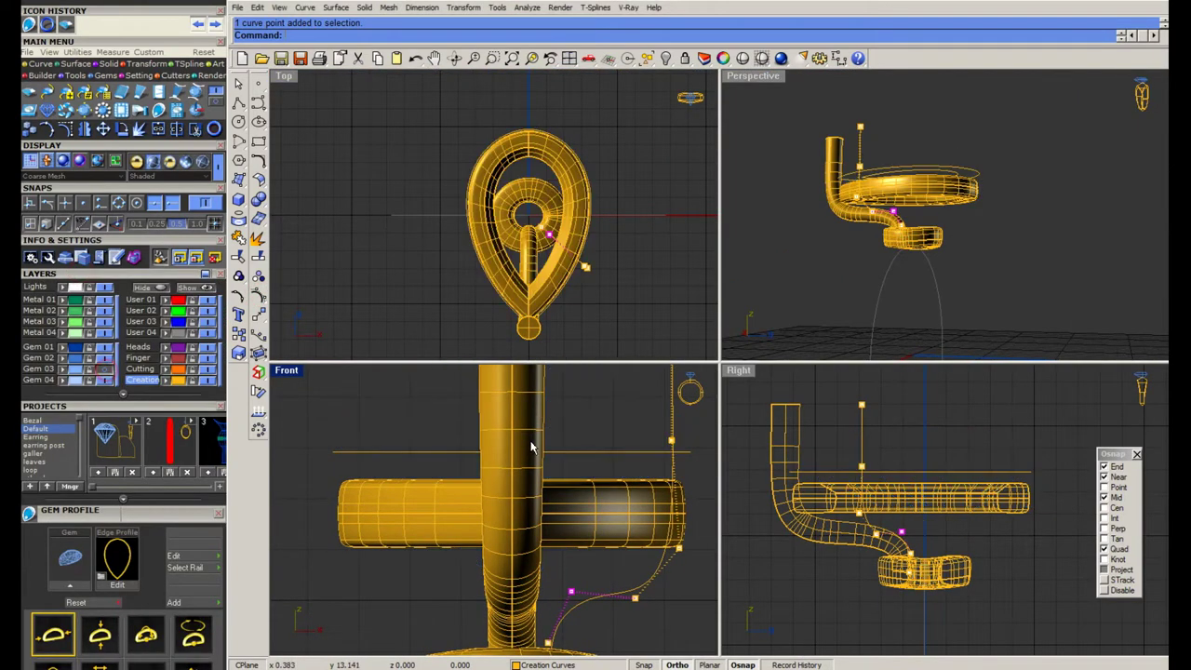
scroll(544, 240, up, 5)
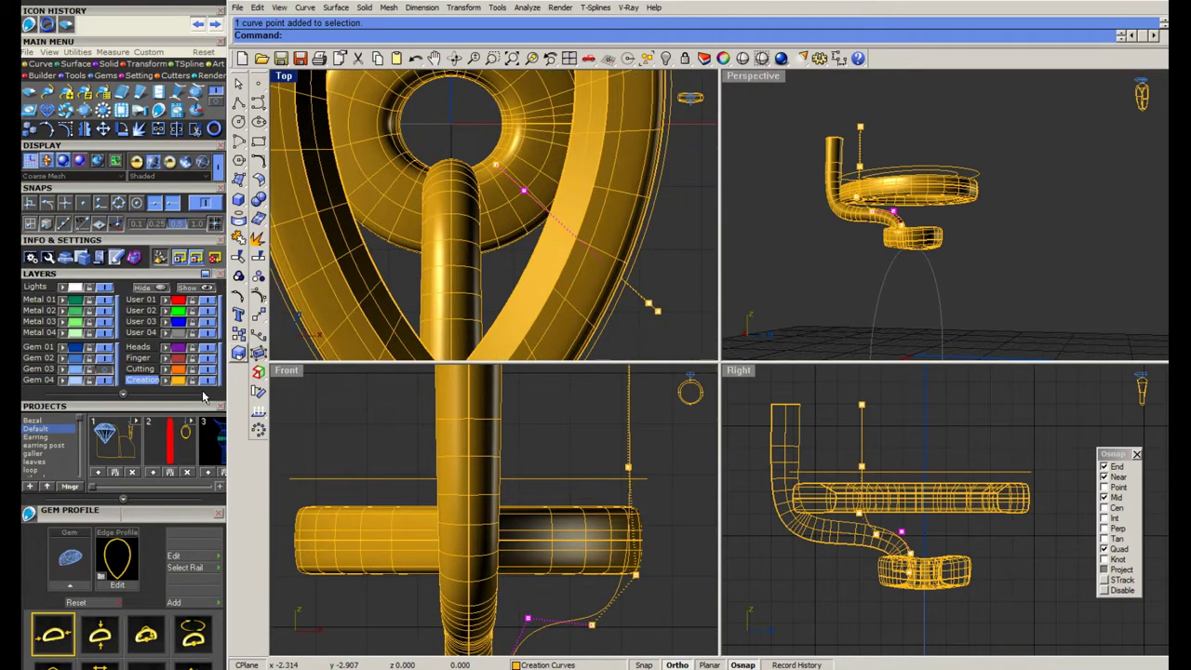
scroll(651, 304, down, 2)
key(Escape)
click(678, 293)
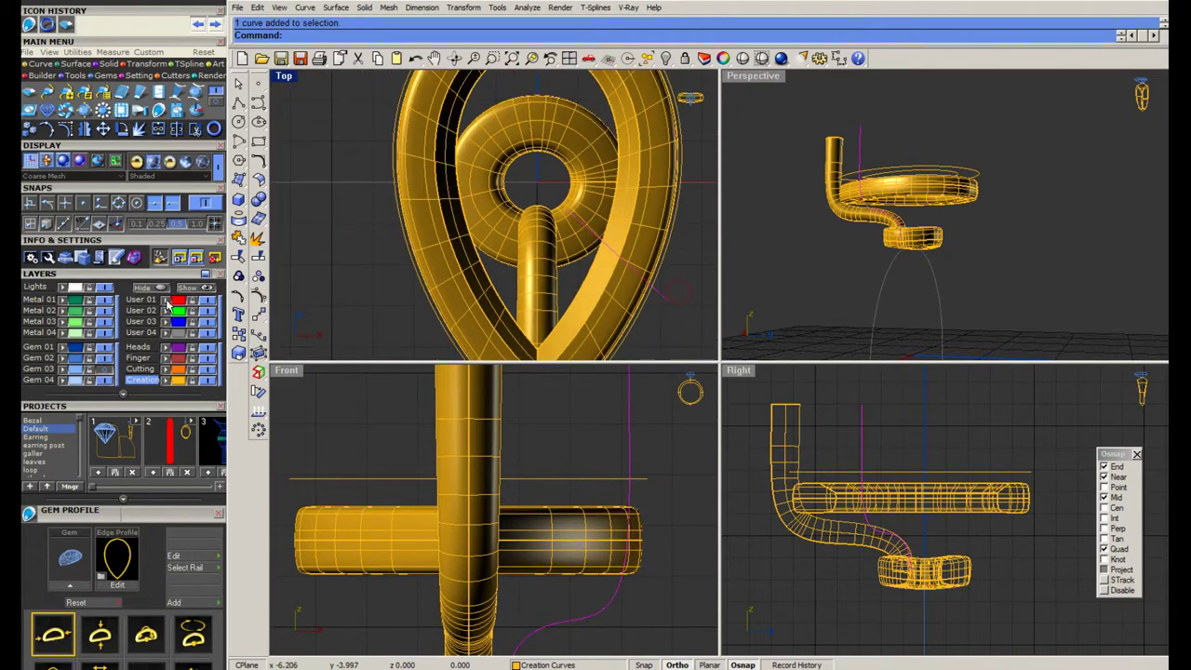
click(194, 381)
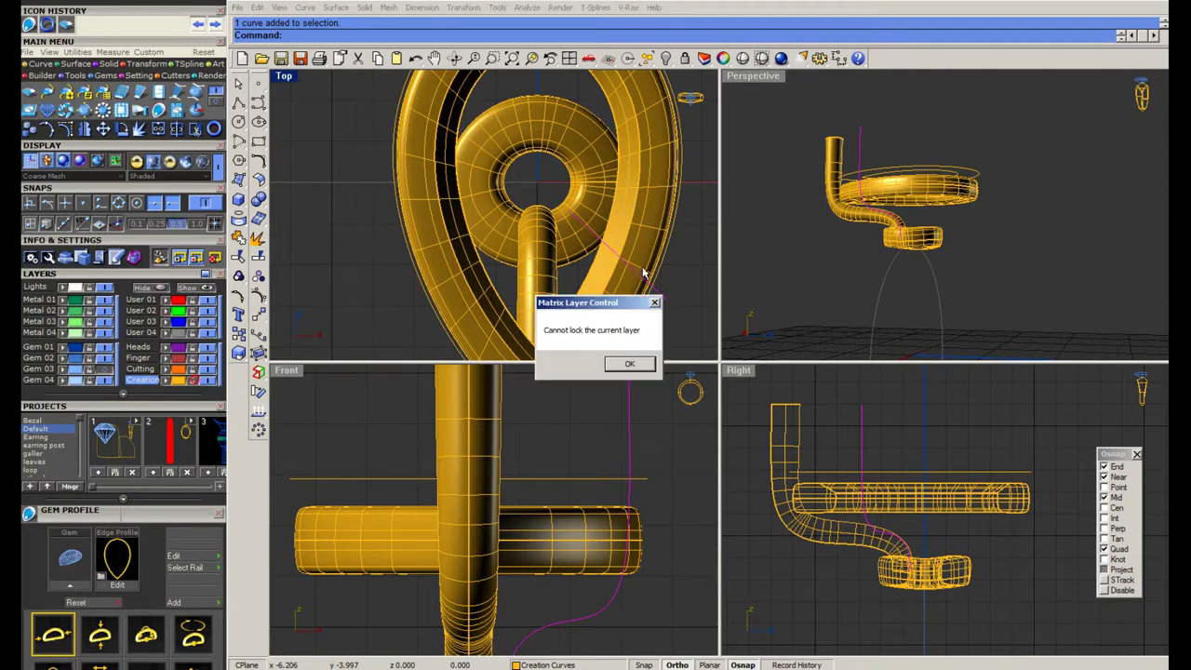
click(628, 365)
click(141, 300)
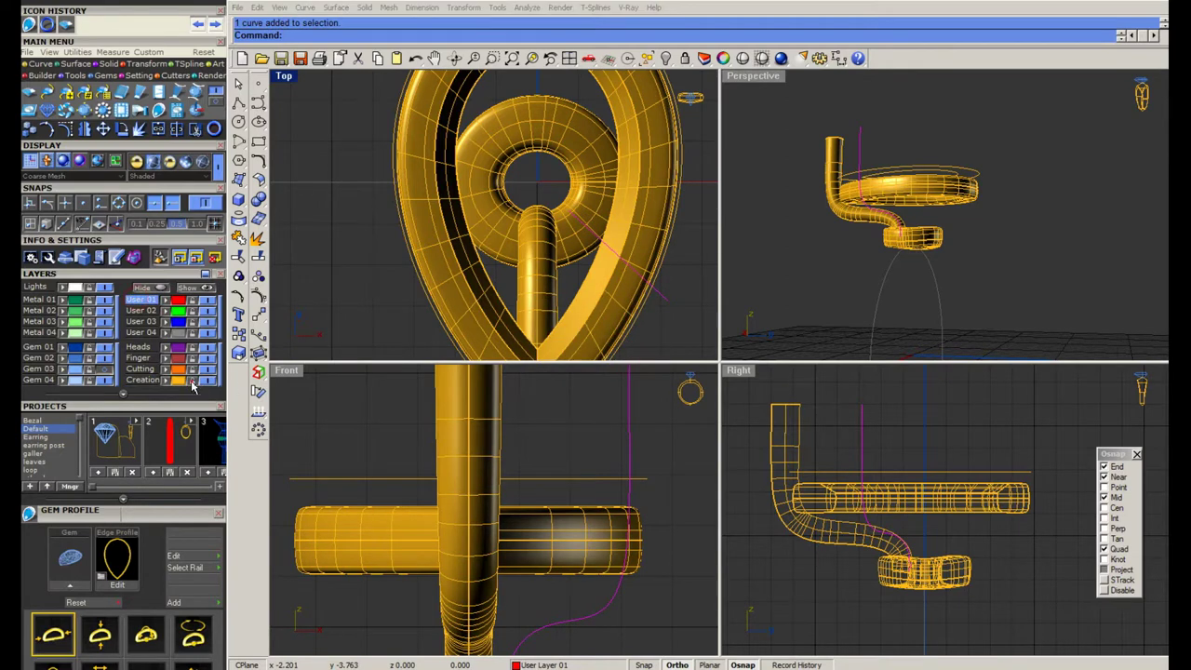
Move the side curve's middle control points down into an S-curve
right_drag(662, 282, 601, 203)
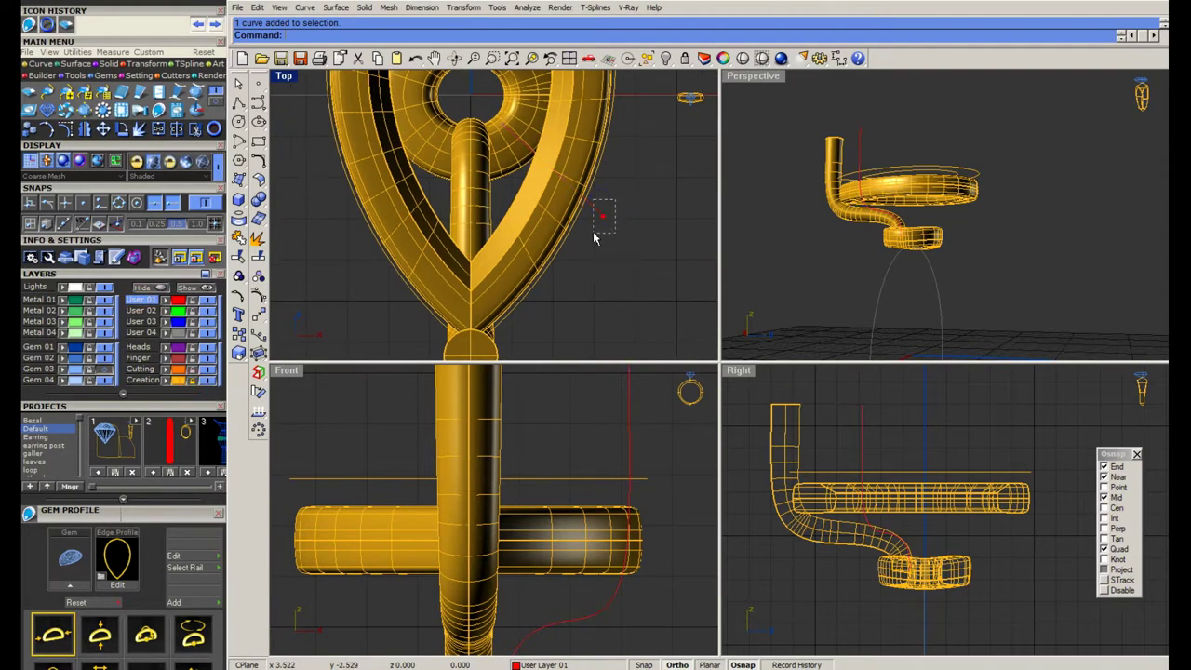
click(259, 296)
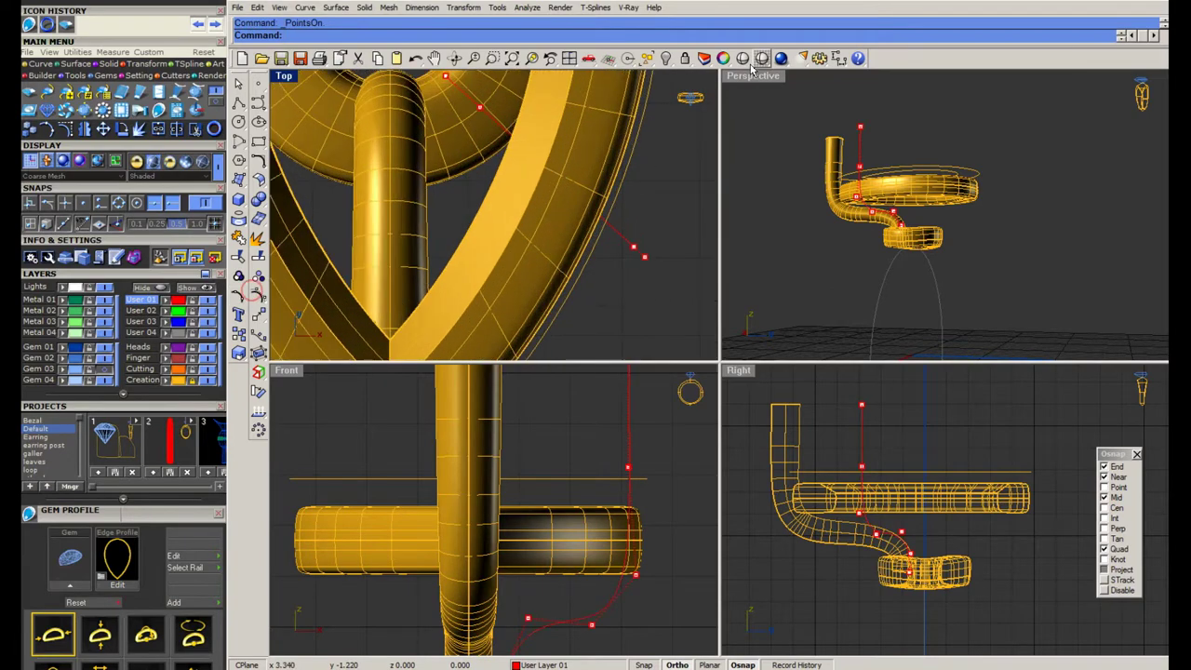
click(762, 58)
right_drag(574, 652, 576, 516)
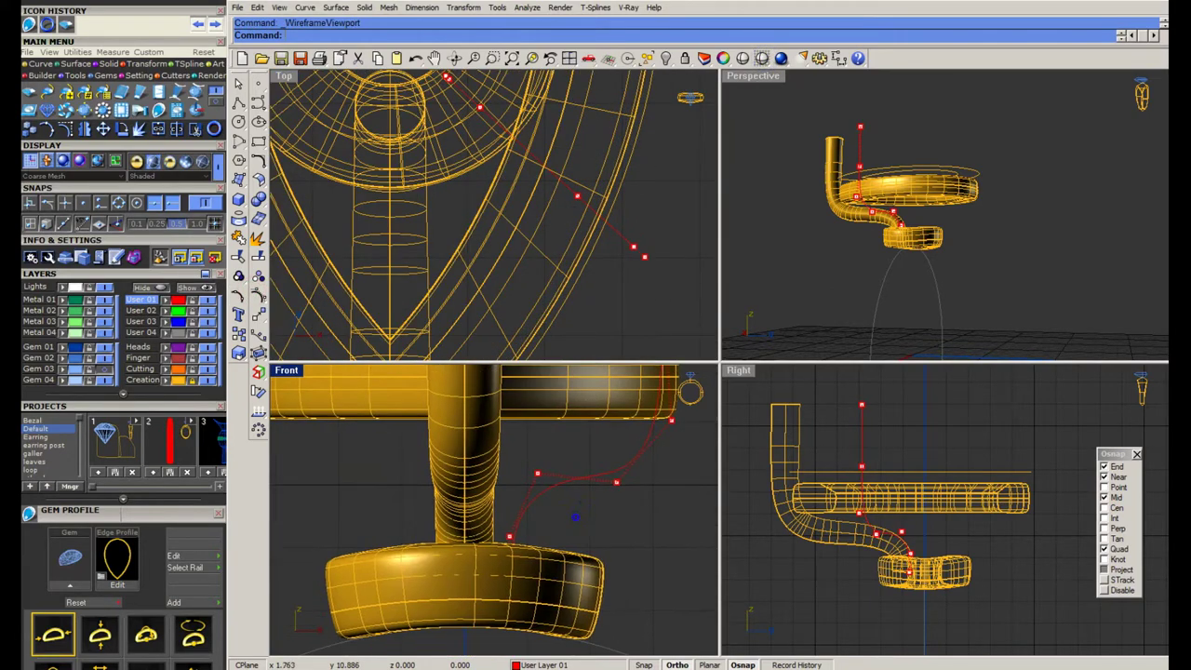
drag(559, 503, 558, 504)
scroll(586, 224, up, 5)
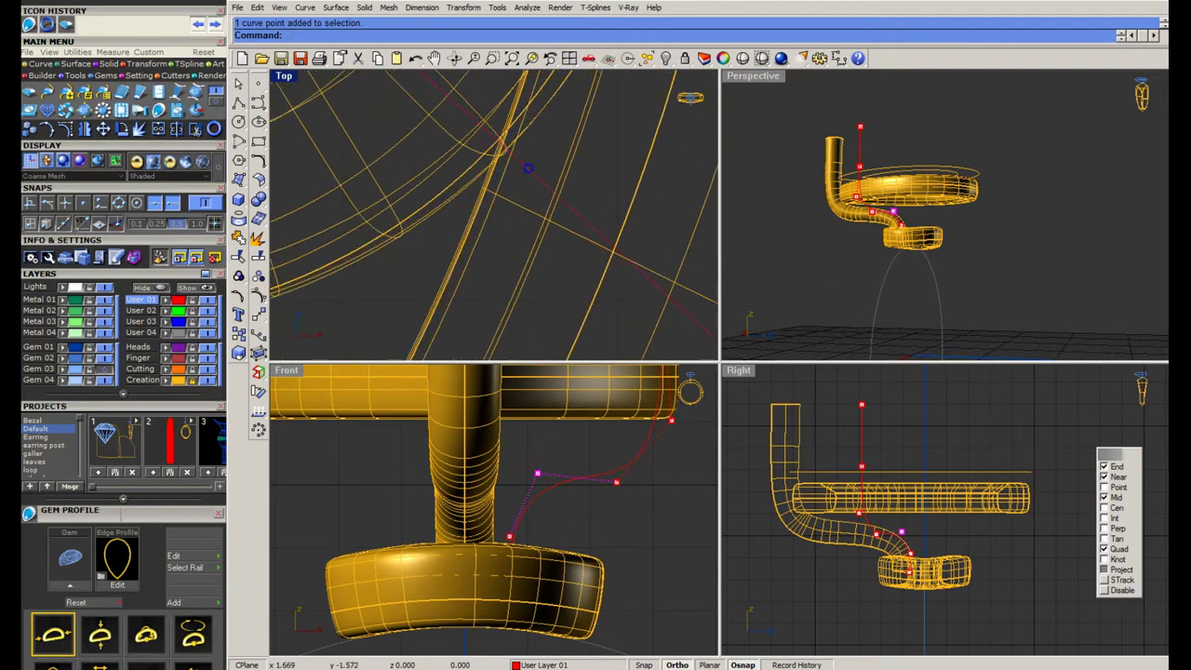
scroll(632, 501, up, 2)
click(632, 500)
click(632, 521)
scroll(645, 505, down, 2)
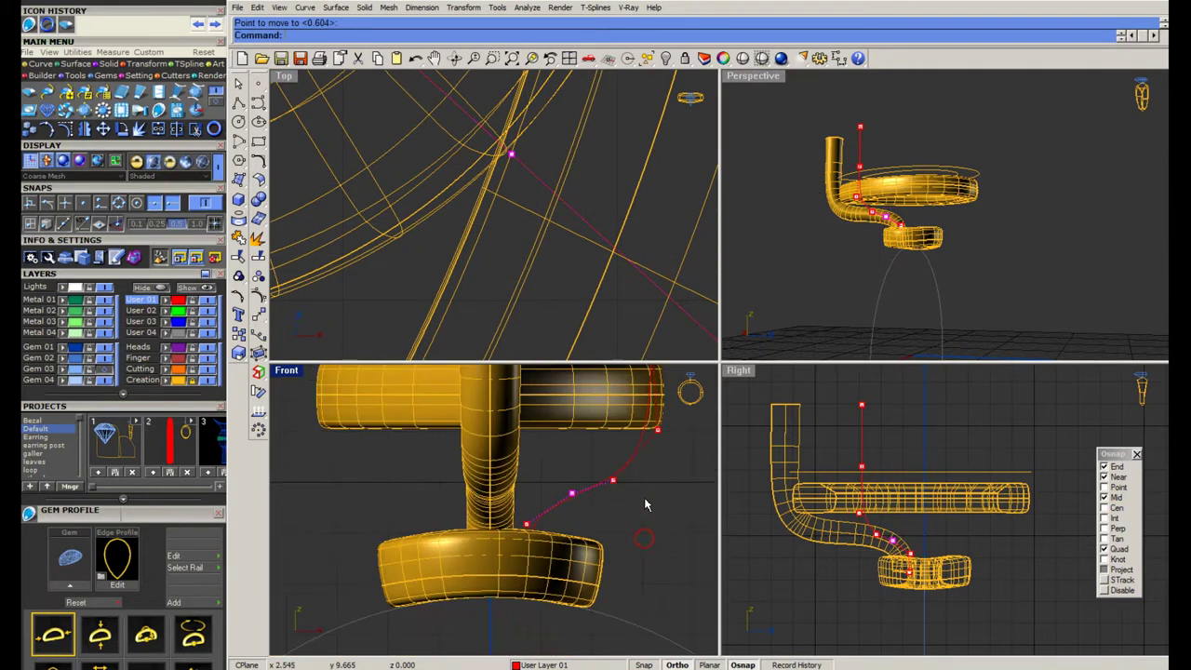
Compare the reshaped curve against the ring reference photo
key(alt+Tab)
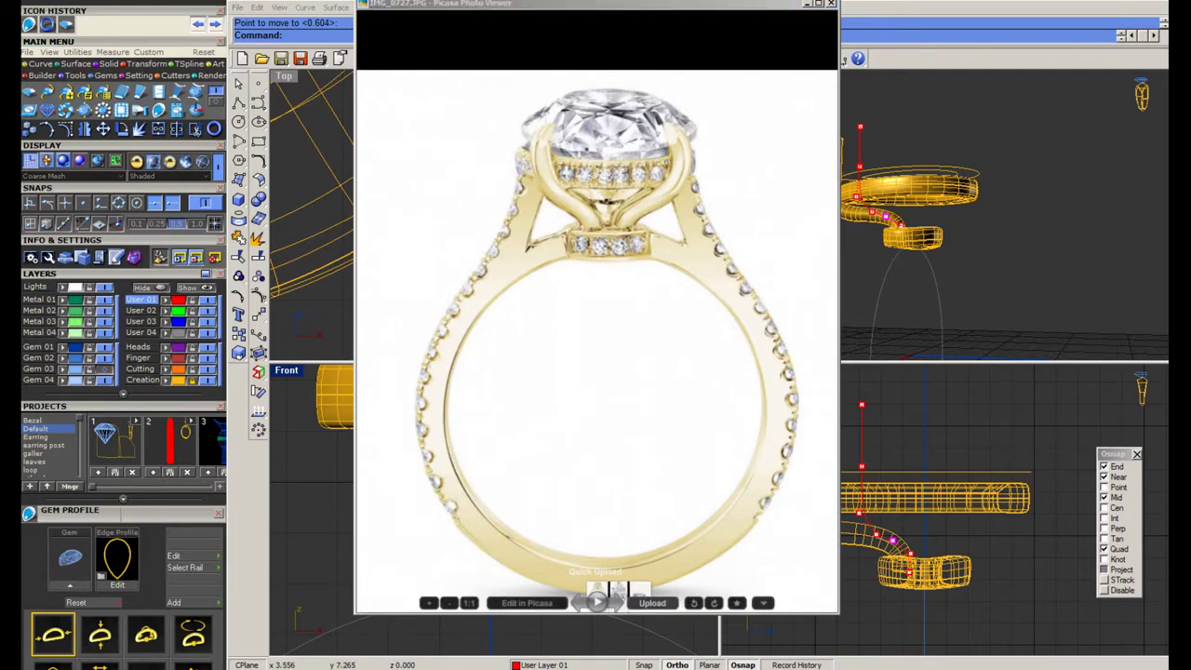
key(alt+Tab)
scroll(623, 512, up, 3)
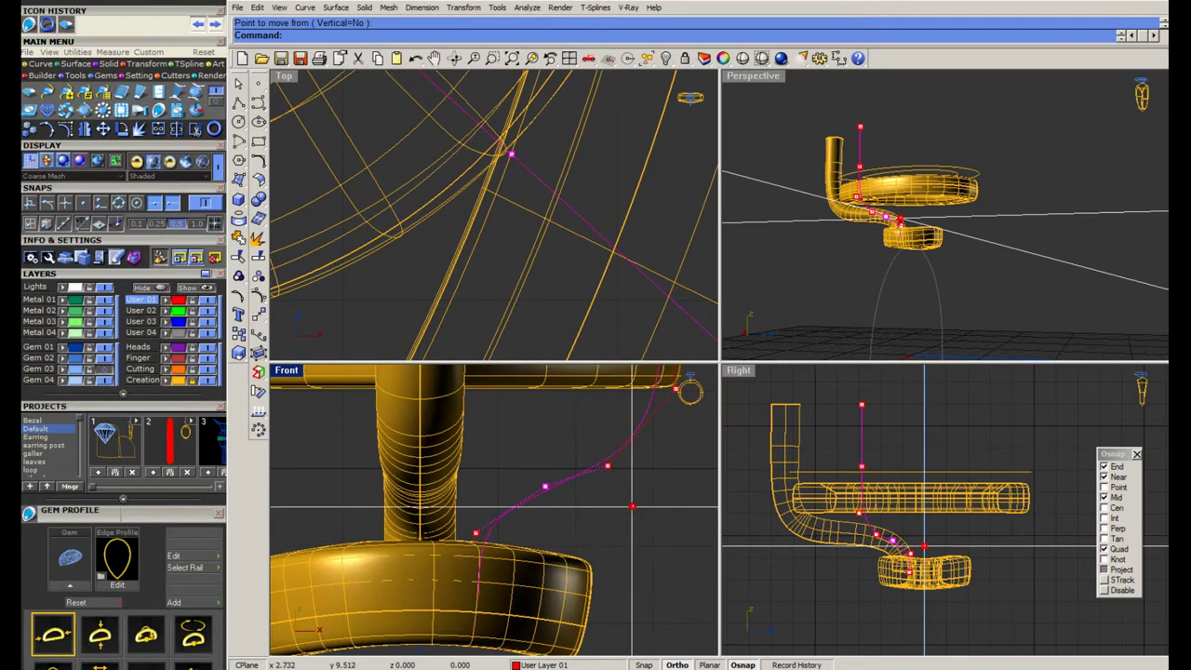
scroll(643, 473, down, 4)
scroll(643, 473, up, 3)
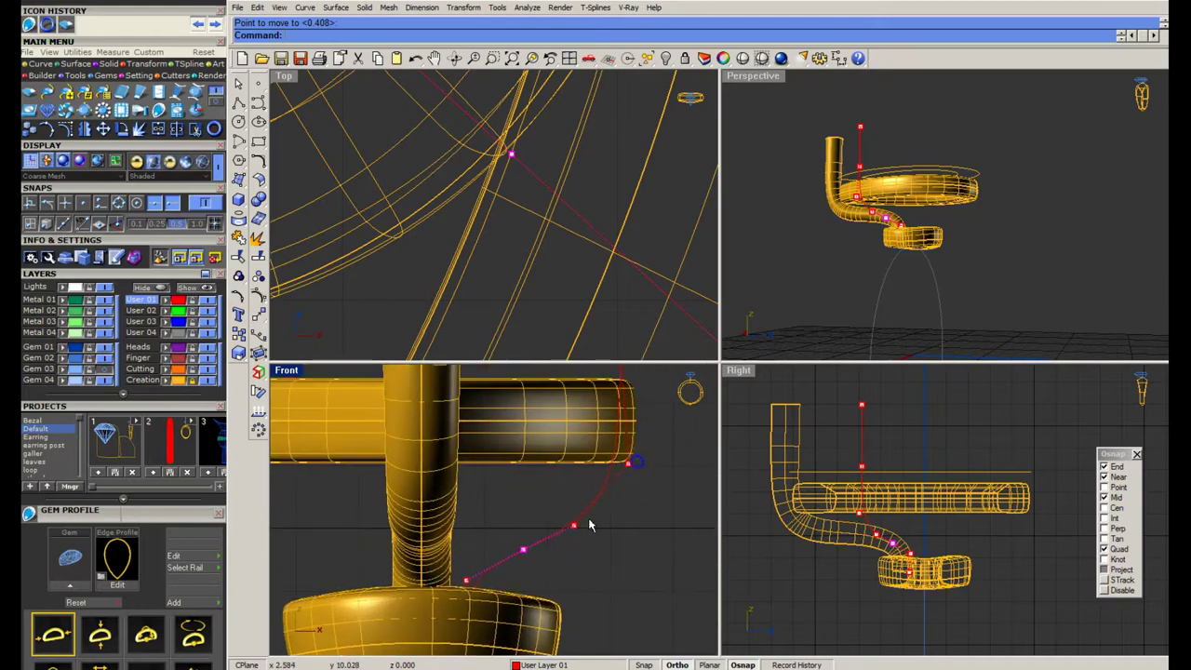
scroll(593, 526, down, 4)
scroll(512, 192, down, 3)
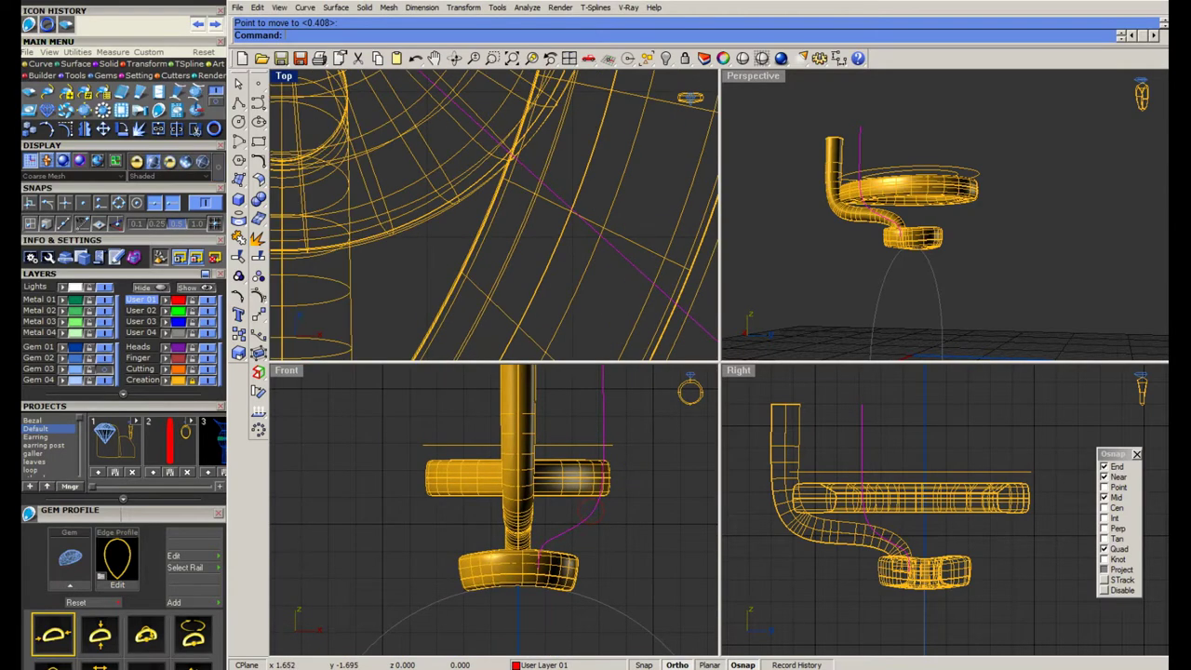
scroll(512, 192, up, 2)
scroll(484, 151, up, 2)
Stretch the curve's end and sweep a red pipe tube along it
click(459, 129)
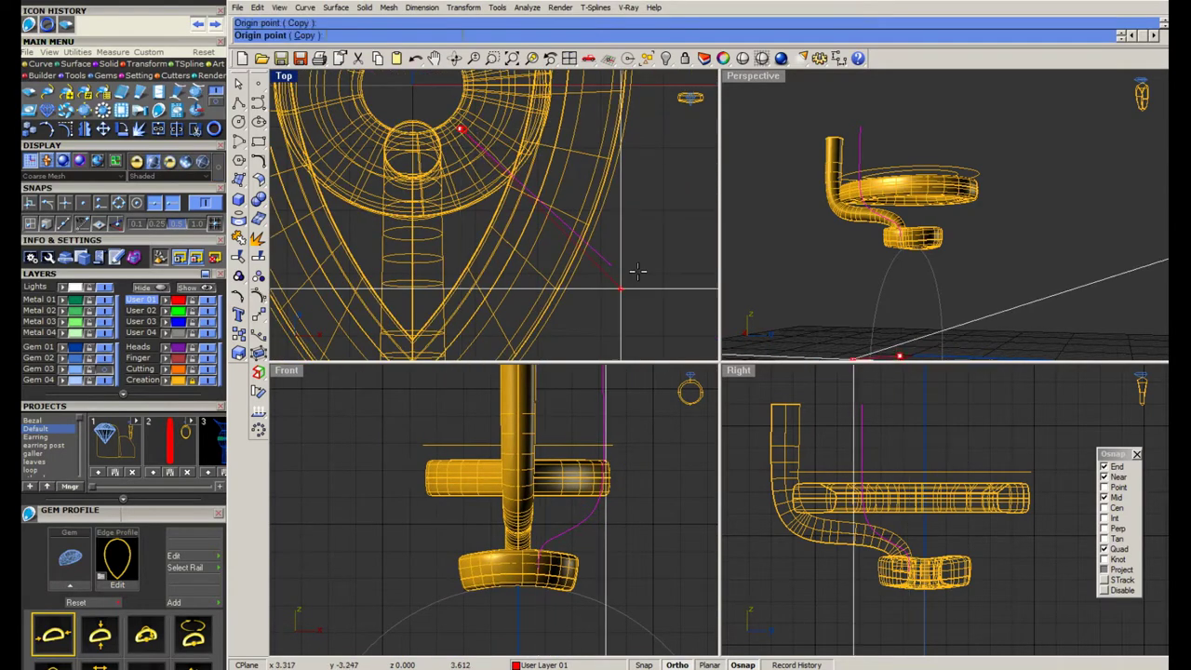
click(610, 263)
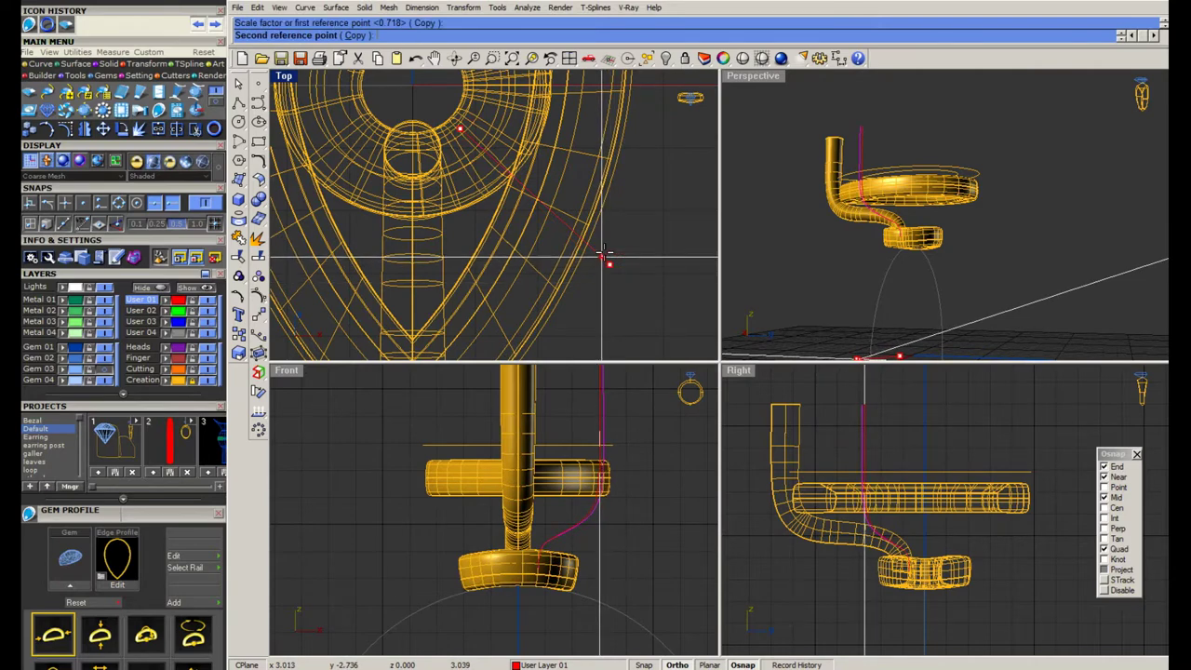
click(604, 253)
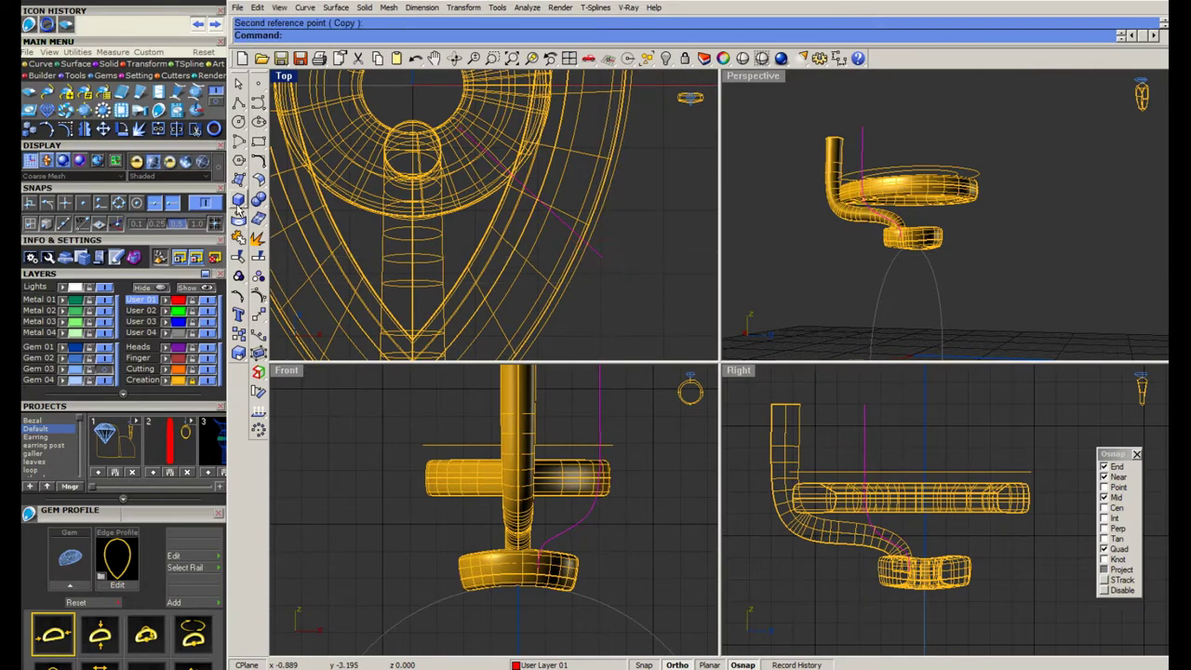
click(238, 209)
click(367, 235)
text(1)
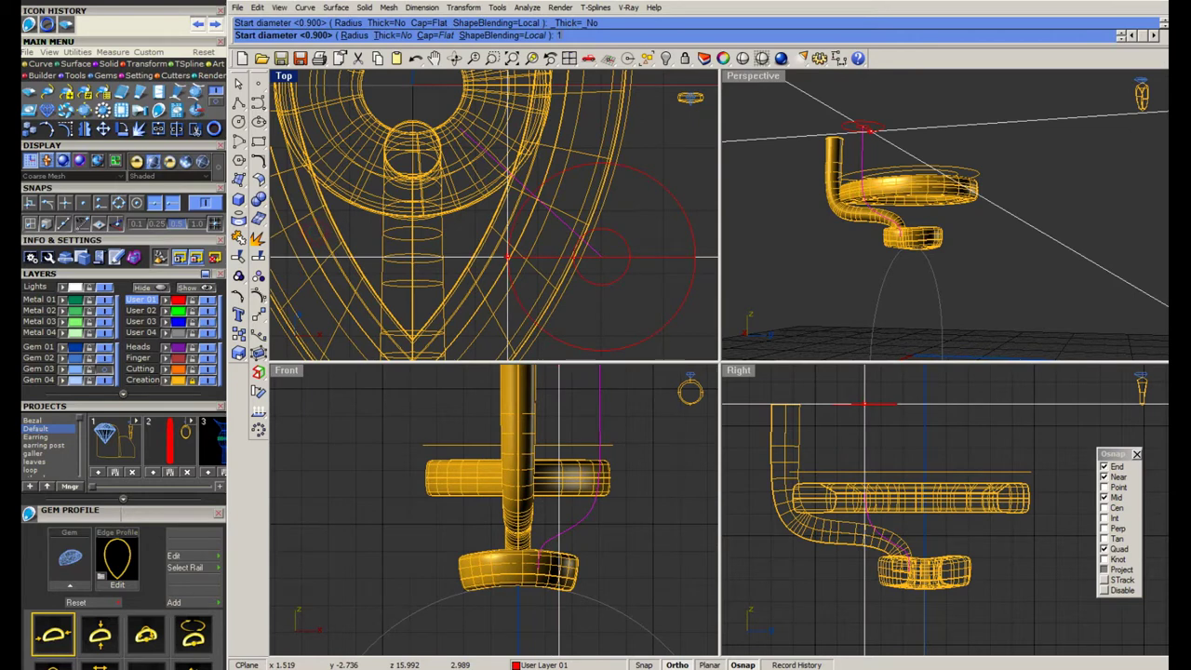
key(Return)
key(Return)
key(Return)
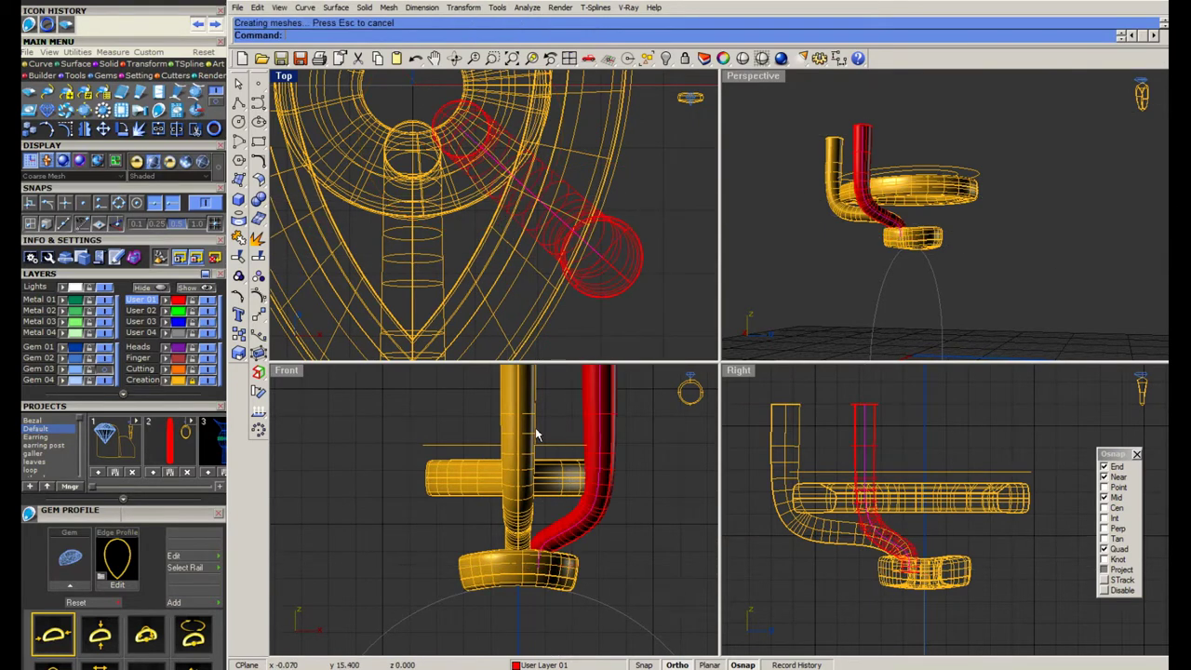
Orbit and zoom the Perspective view to inspect the red tube
right_drag(588, 452, 563, 498)
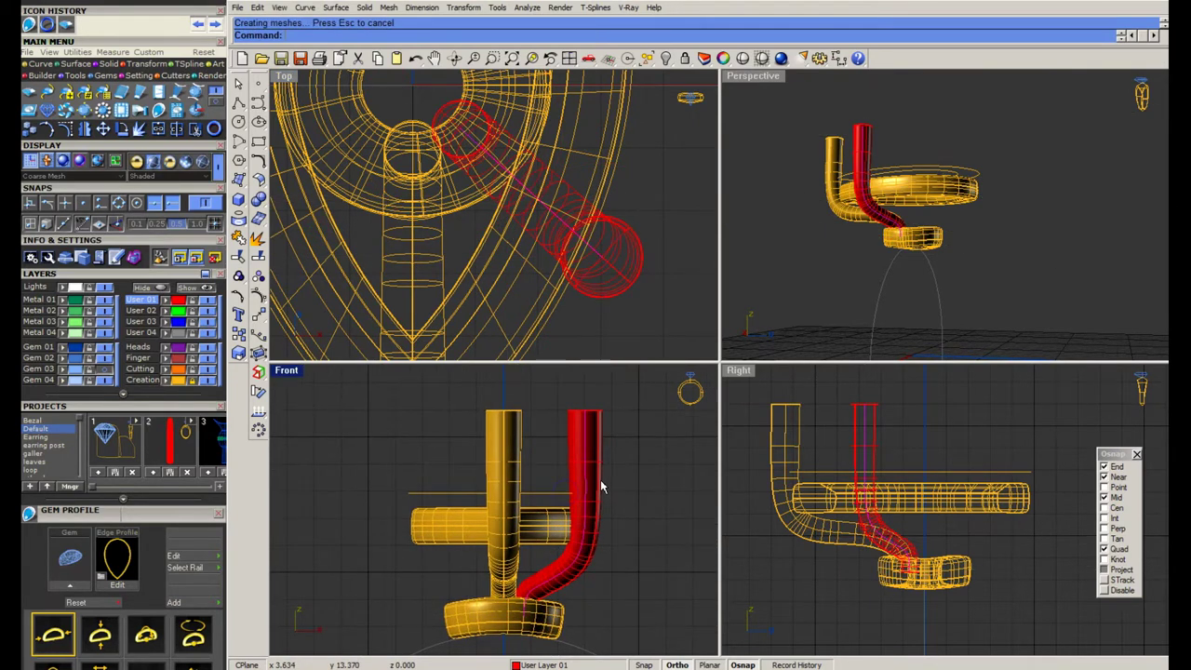
scroll(912, 232, up, 5)
right_drag(940, 233, 917, 223)
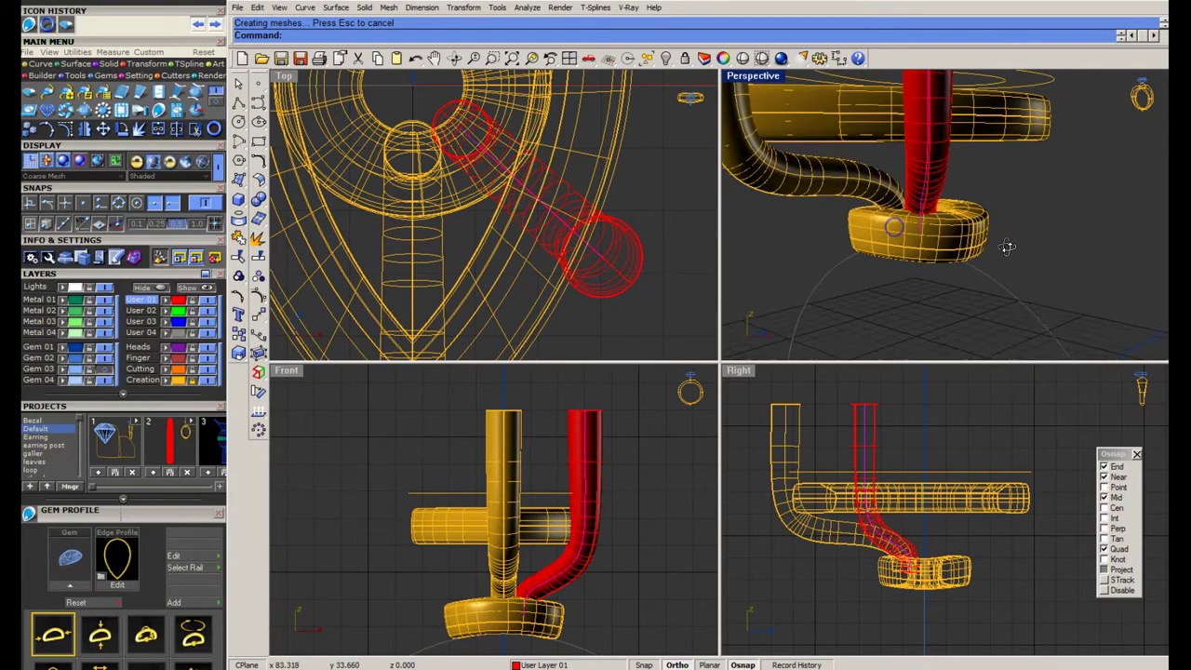
scroll(937, 223, up, 2)
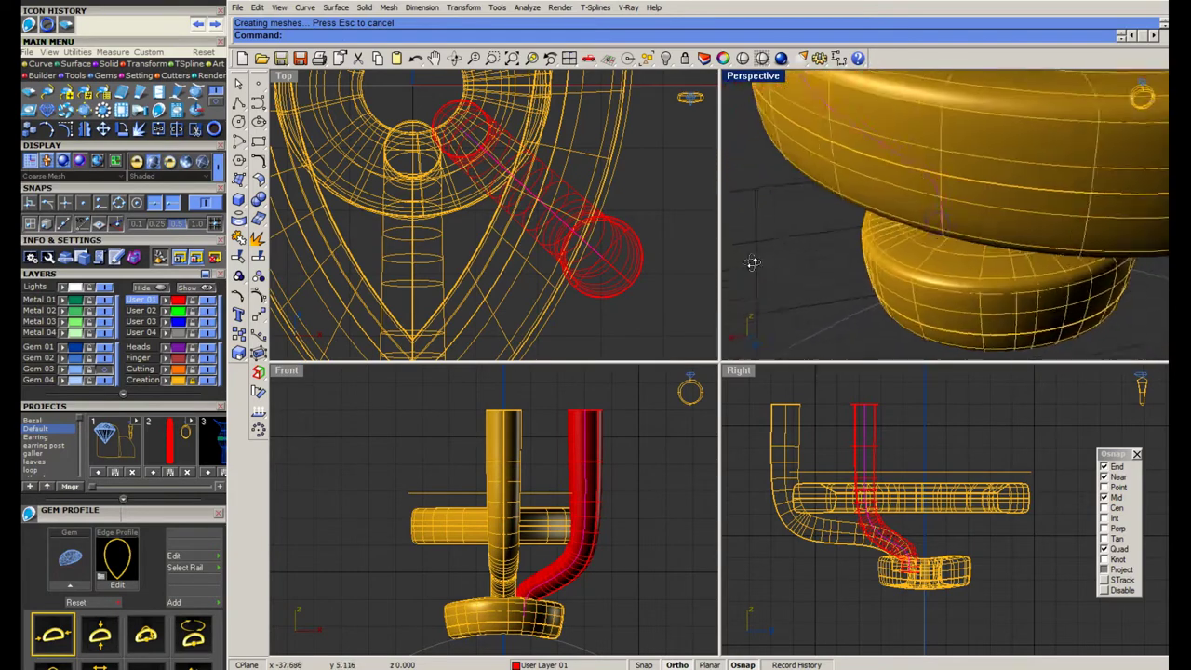
scroll(938, 228, up, 2)
scroll(930, 238, up, 2)
scroll(927, 249, up, 2)
scroll(927, 250, down, 2)
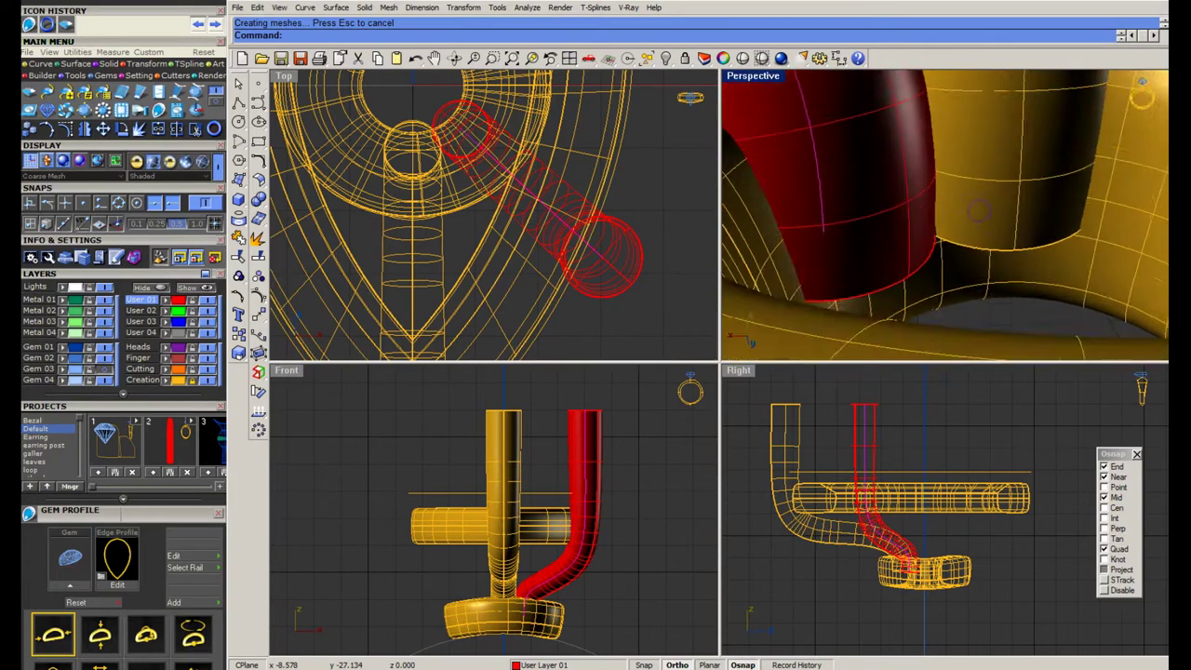
scroll(926, 249, down, 2)
scroll(927, 250, down, 2)
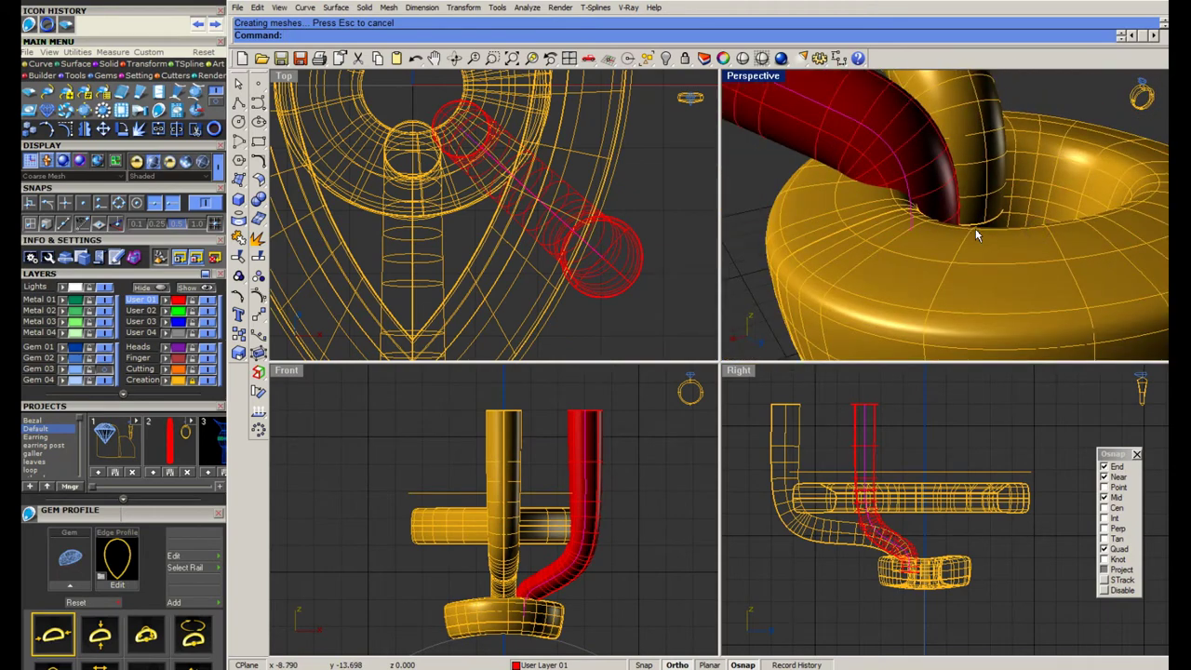
right_drag(977, 236, 577, 462)
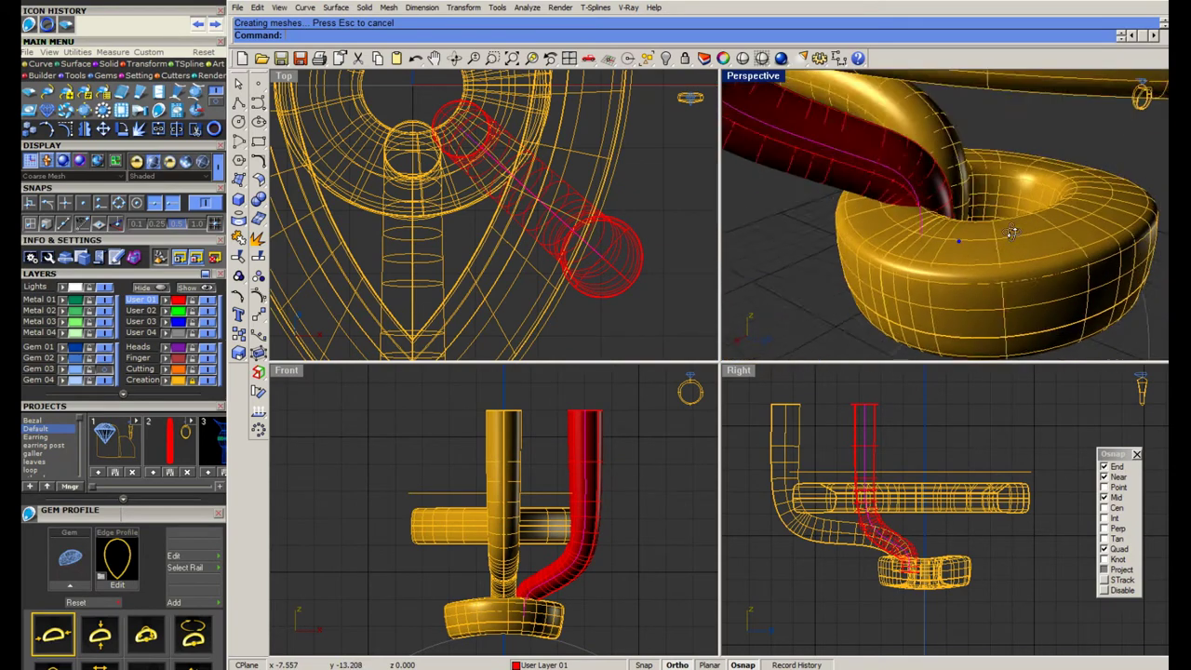
scroll(589, 437, up, 1)
Select the red tube prong and delete it, cancelling the stray Rotate Copy
click(566, 425)
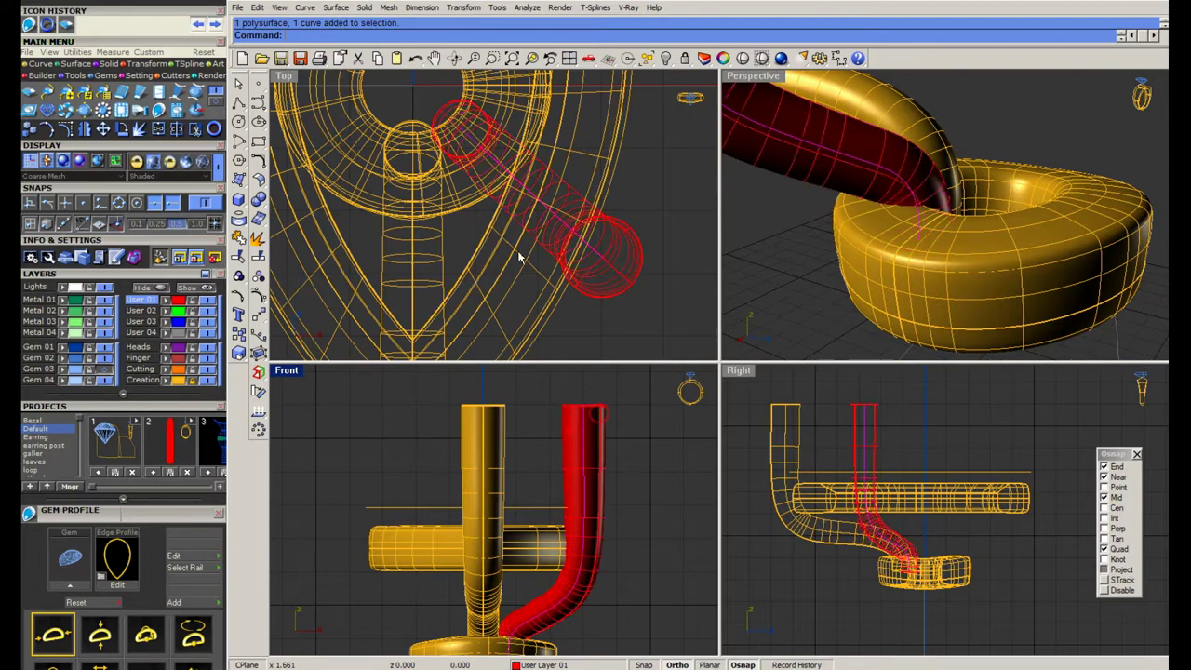
scroll(558, 266, down, 2)
key(Escape)
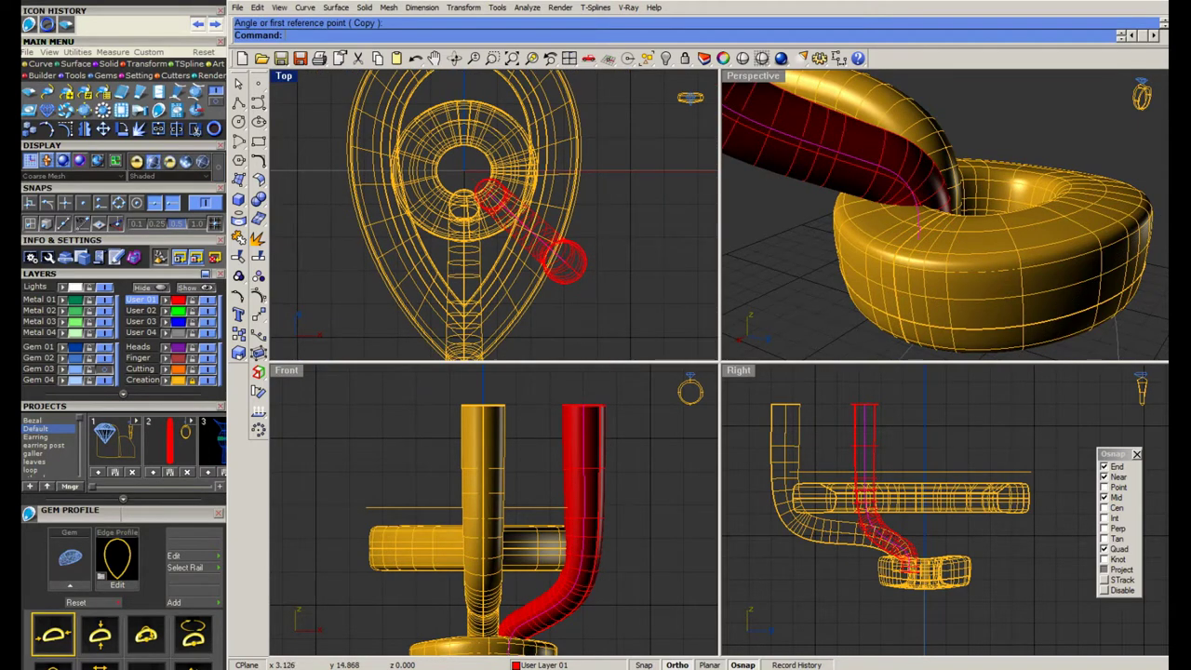
click(577, 450)
key(Delete)
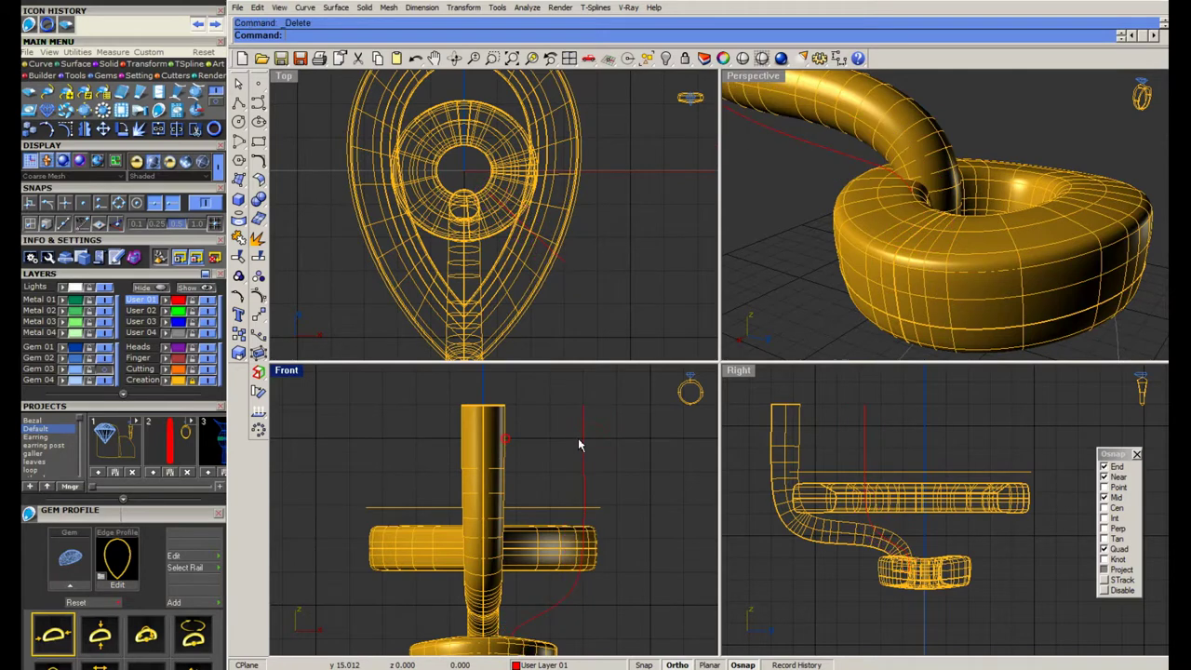
Rebuild the flat-capped pipe along the curve, tapering from 1.3 to 1.0
click(586, 432)
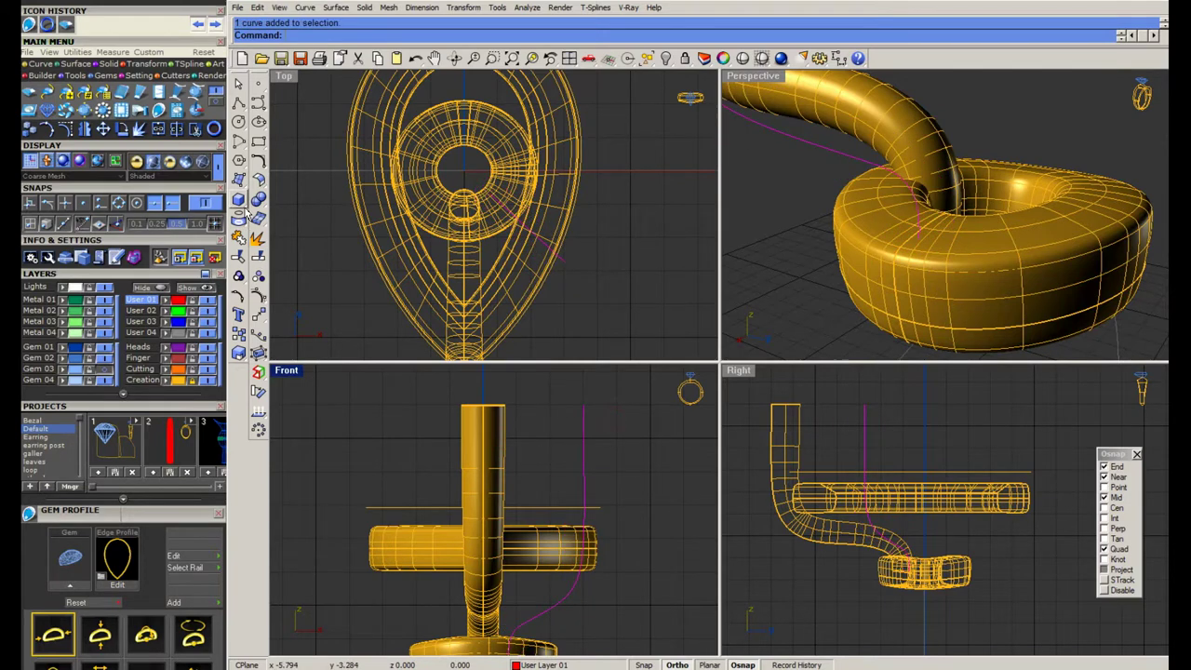
click(600, 8)
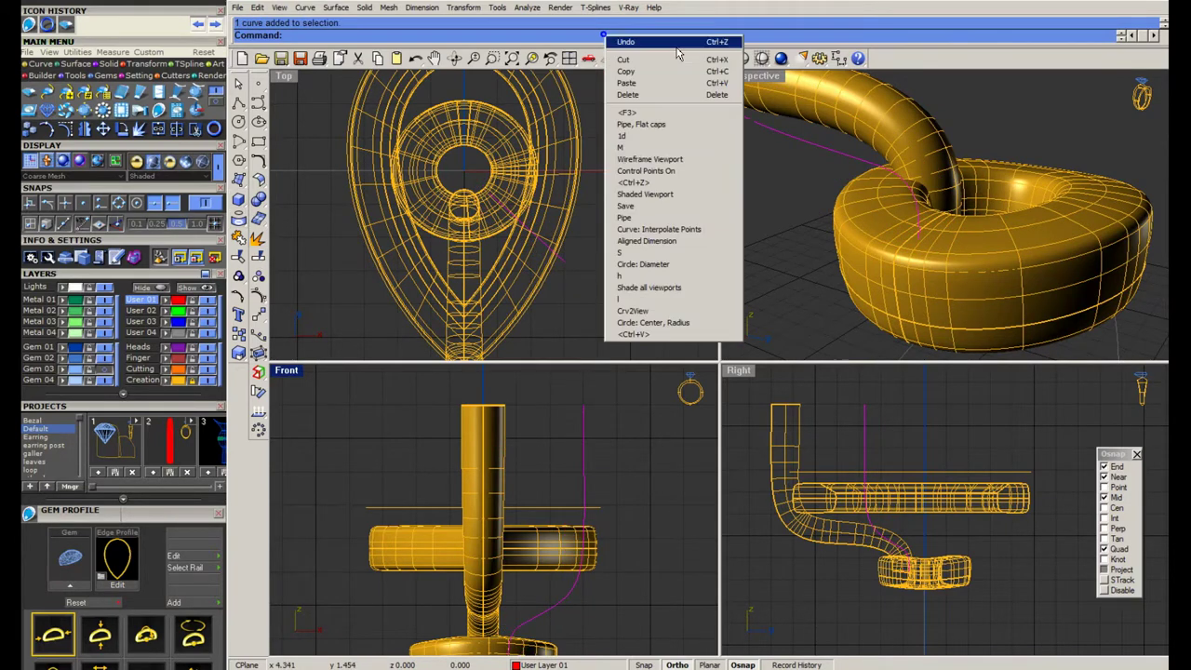
click(641, 128)
text(1.3)
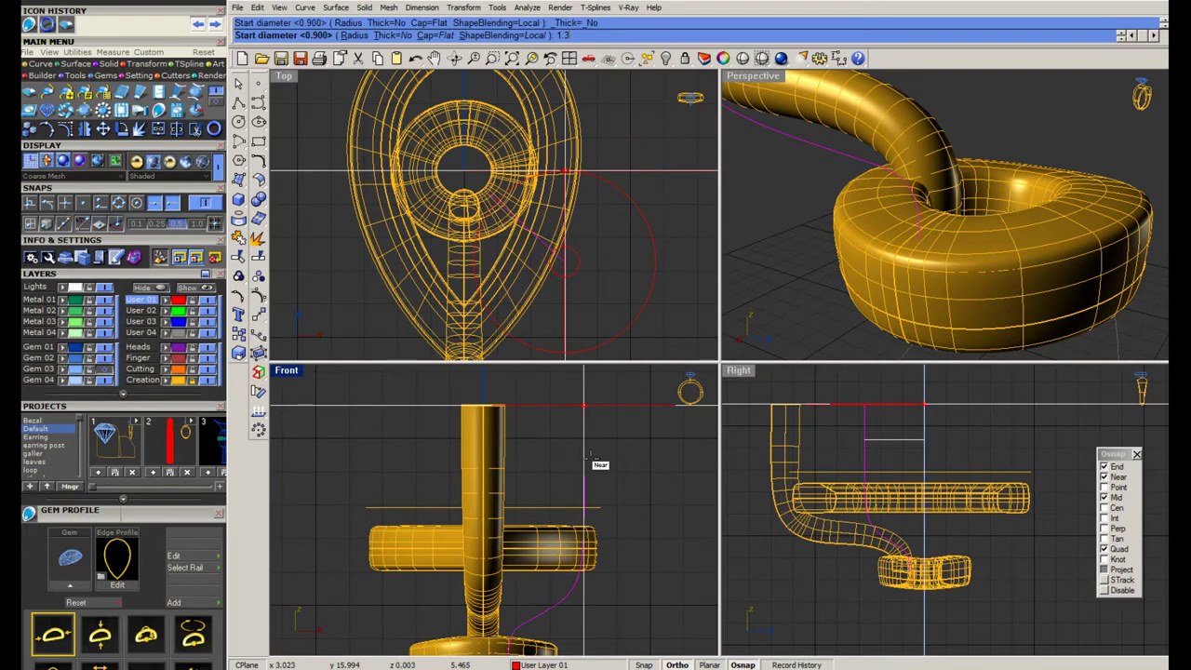
key(Return)
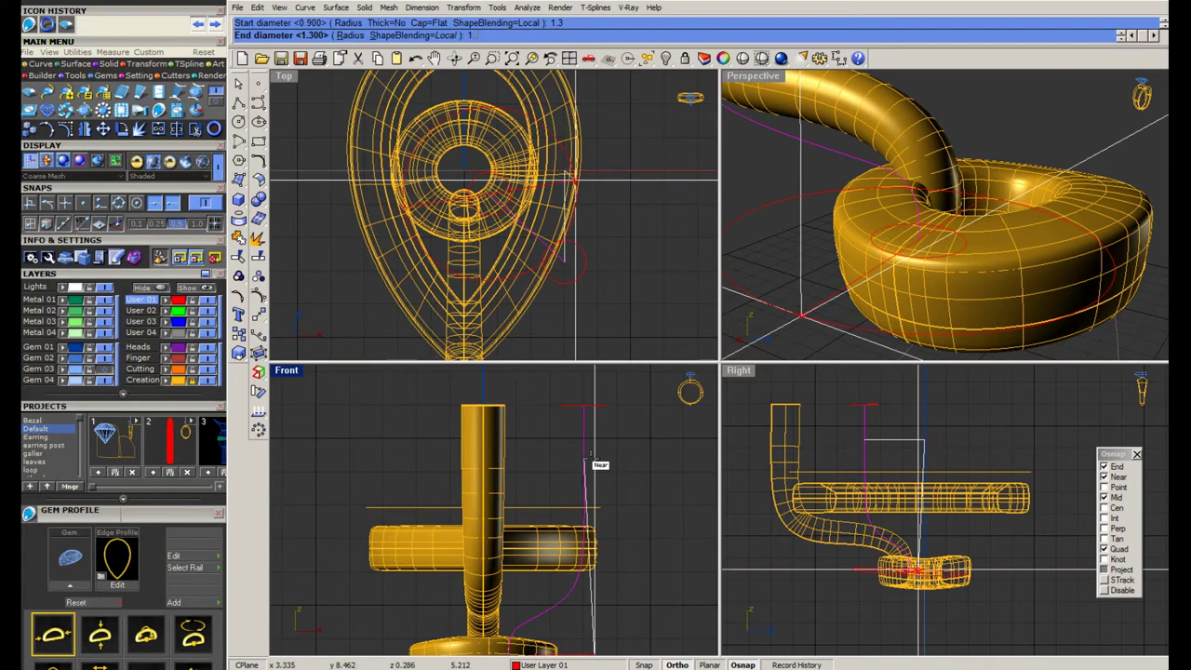
key(Return)
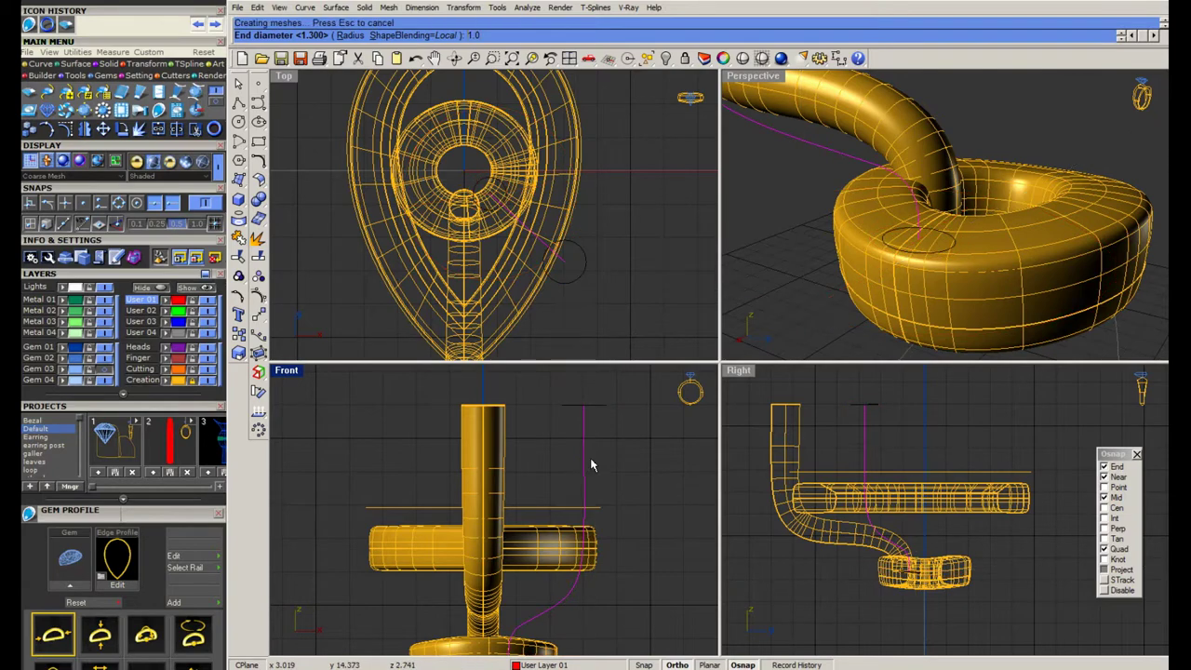
Start a rotated copy of the pipe, then cancel it
scroll(503, 214, down, 3)
click(505, 225)
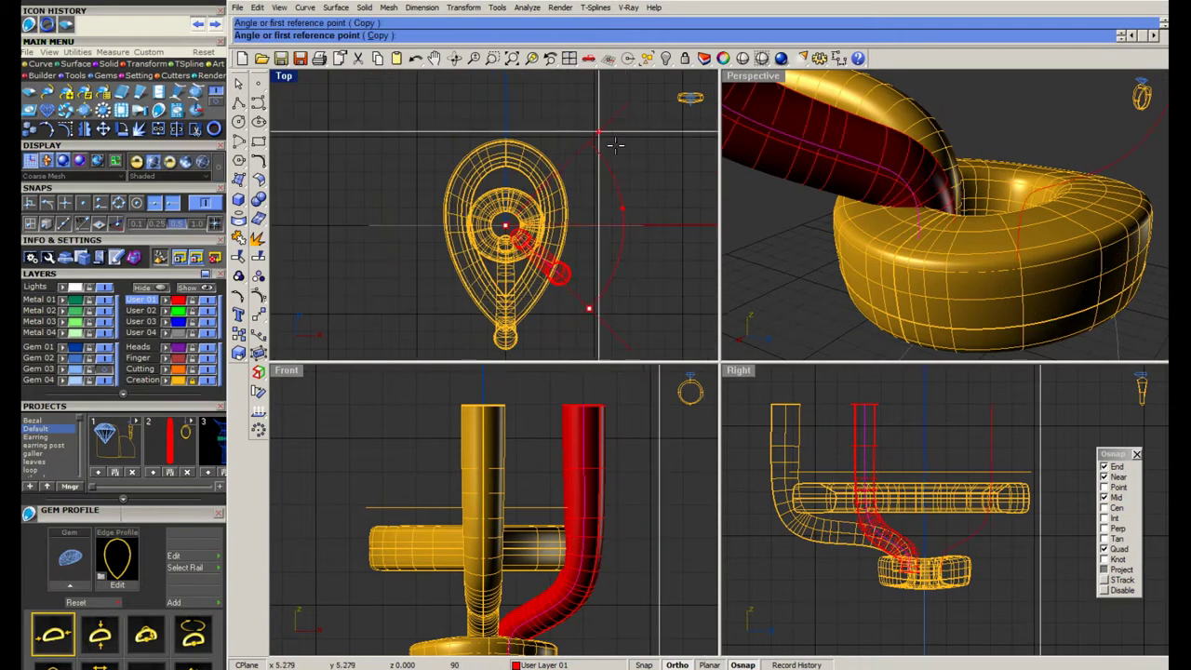
click(589, 307)
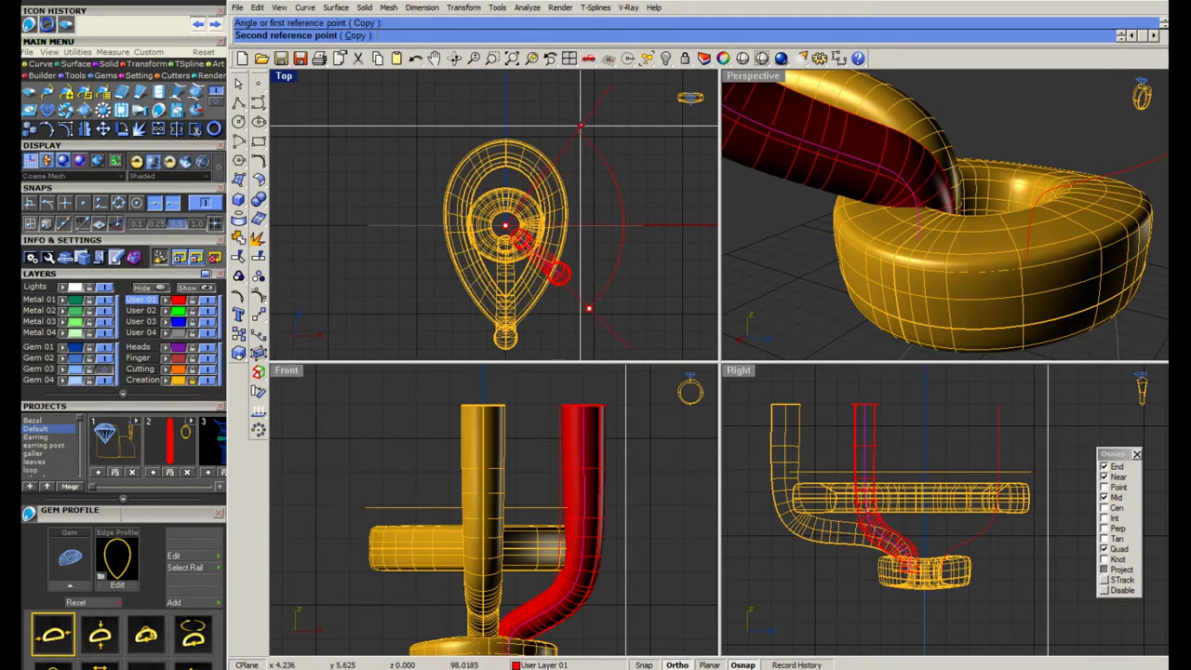
text(c)
key(Escape)
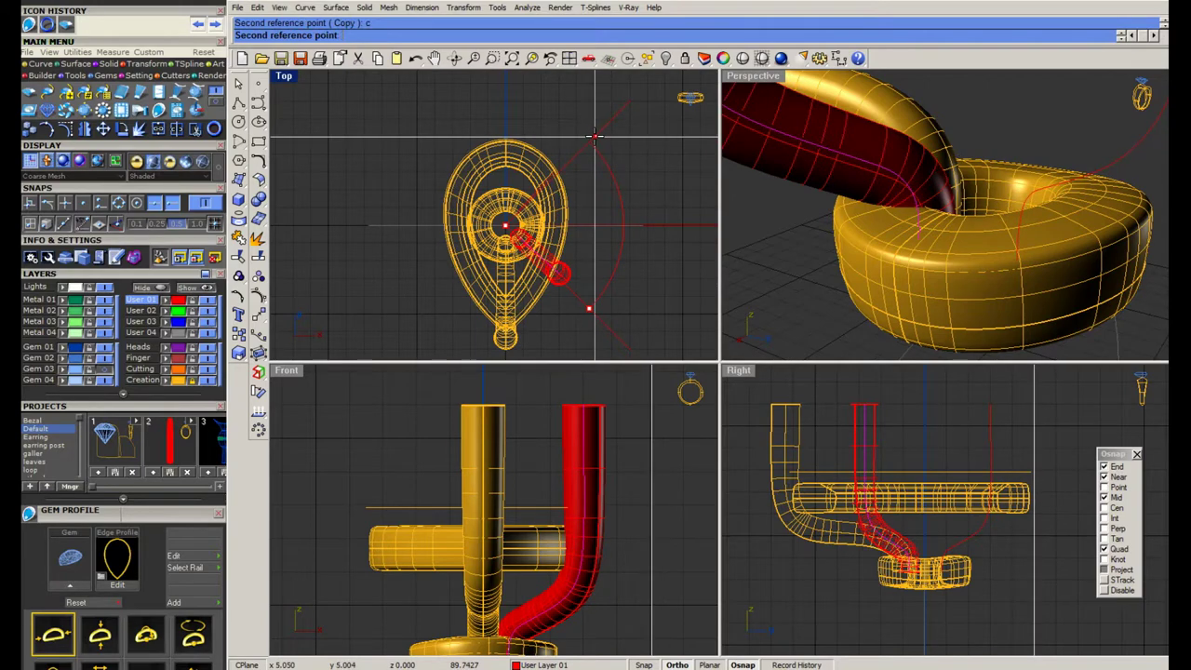
scroll(521, 186, up, 3)
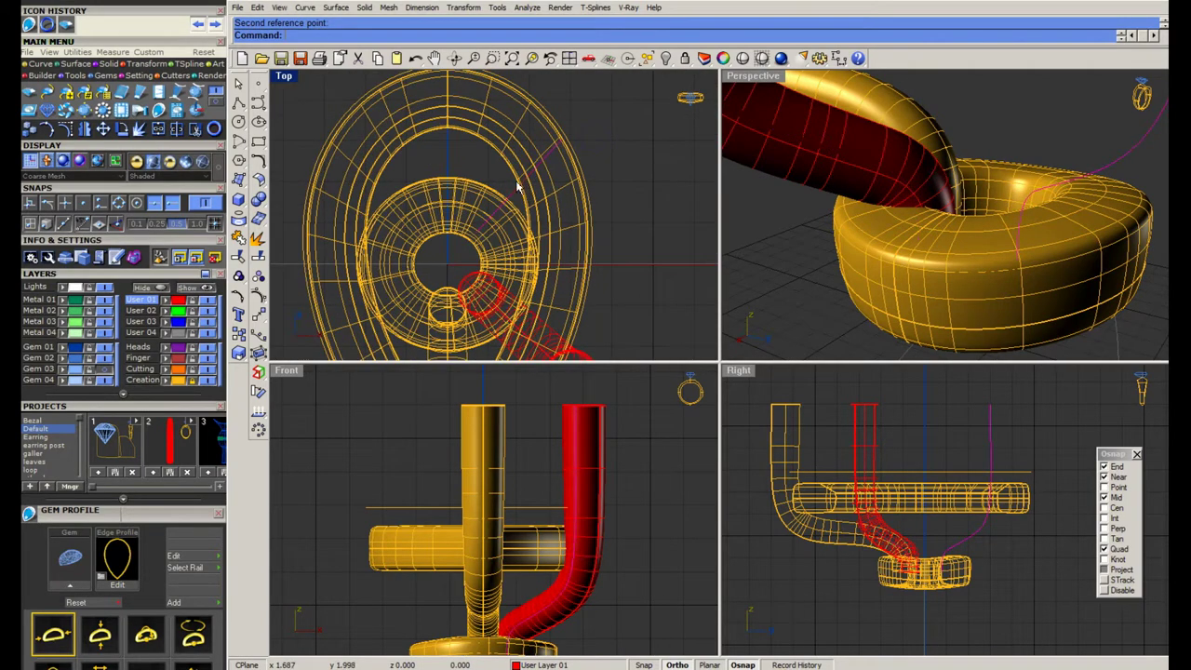
Scale a copy of the ring in one direction with scale1d
text(scale1d)
key(Return)
scroll(493, 226, up, 3)
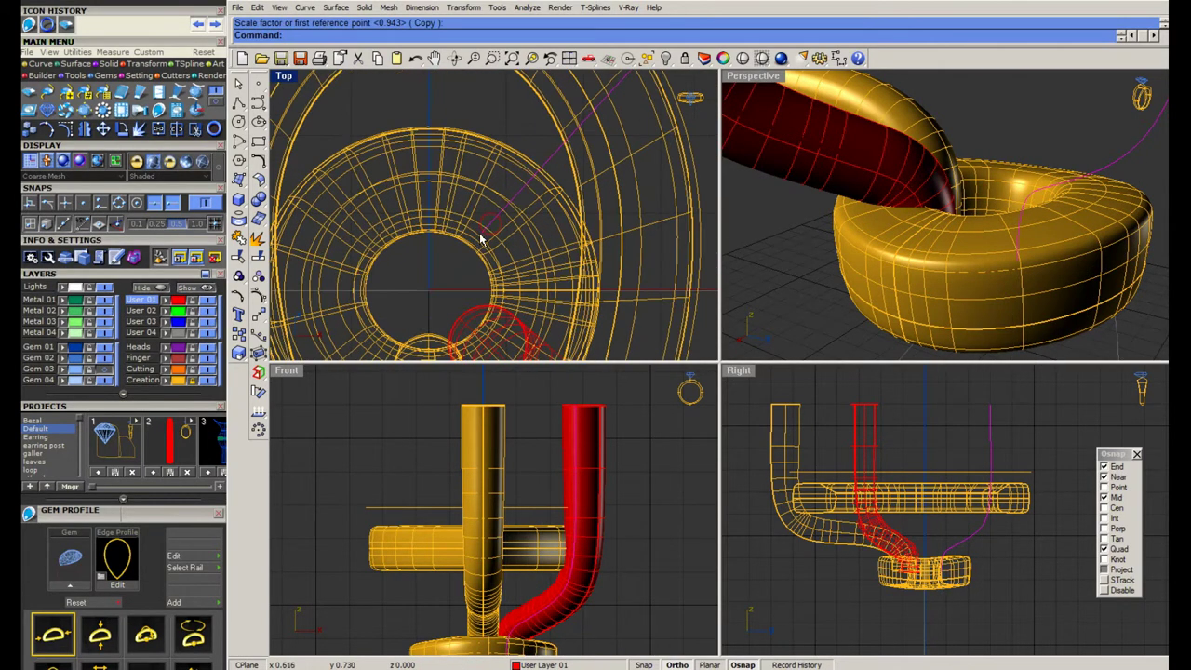
click(498, 286)
click(567, 189)
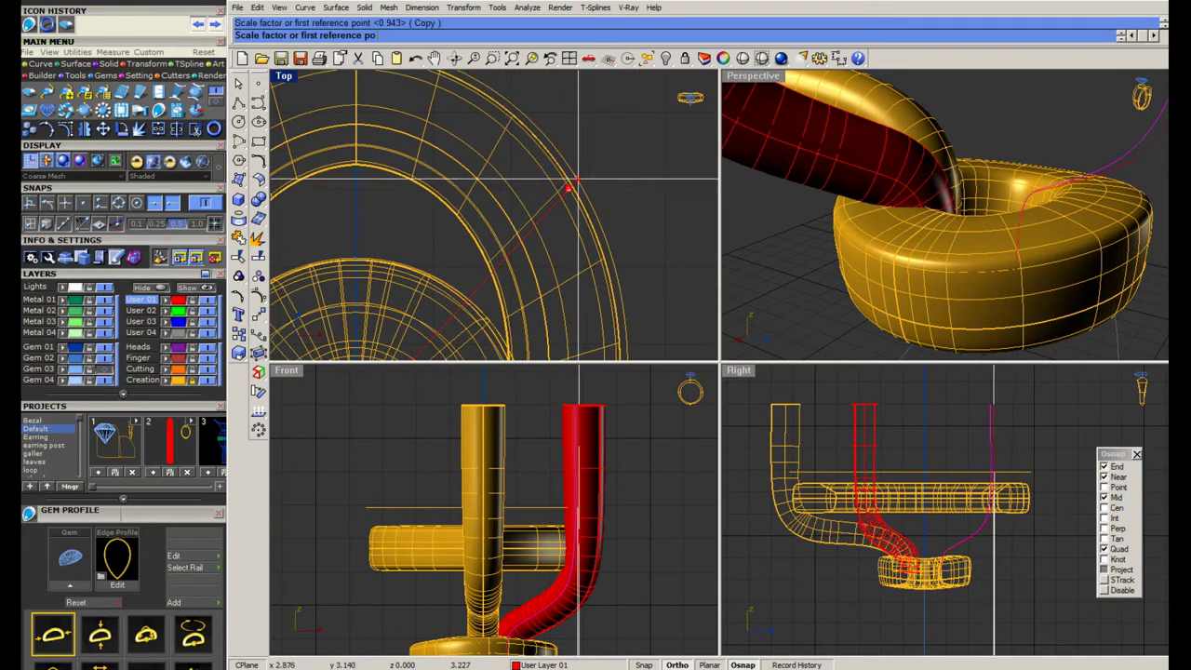
click(596, 150)
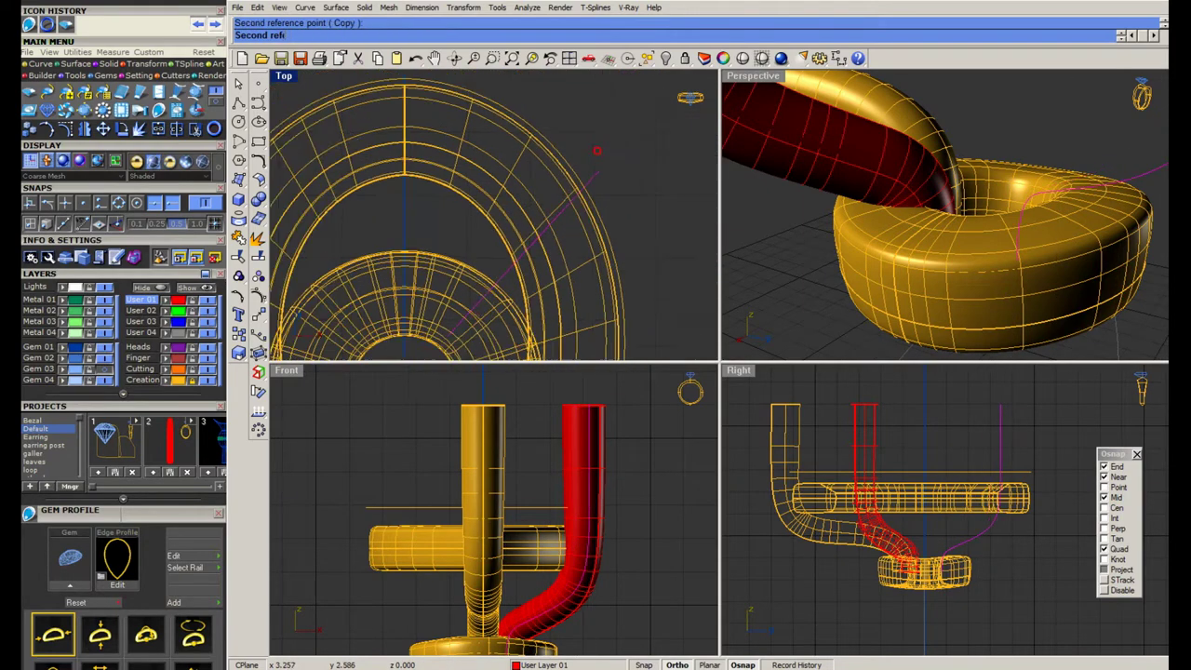
Turn the gem layers back on and shade the Top viewport
click(103, 369)
scroll(521, 233, up, 2)
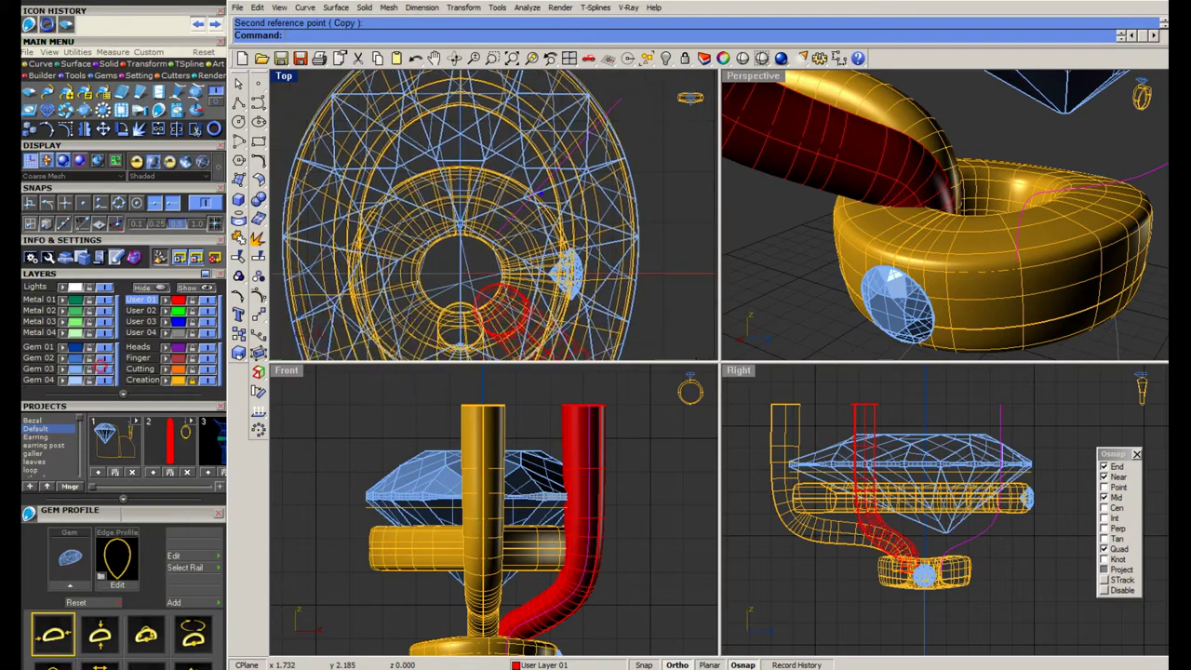
scroll(559, 270, down, 2)
scroll(578, 281, up, 2)
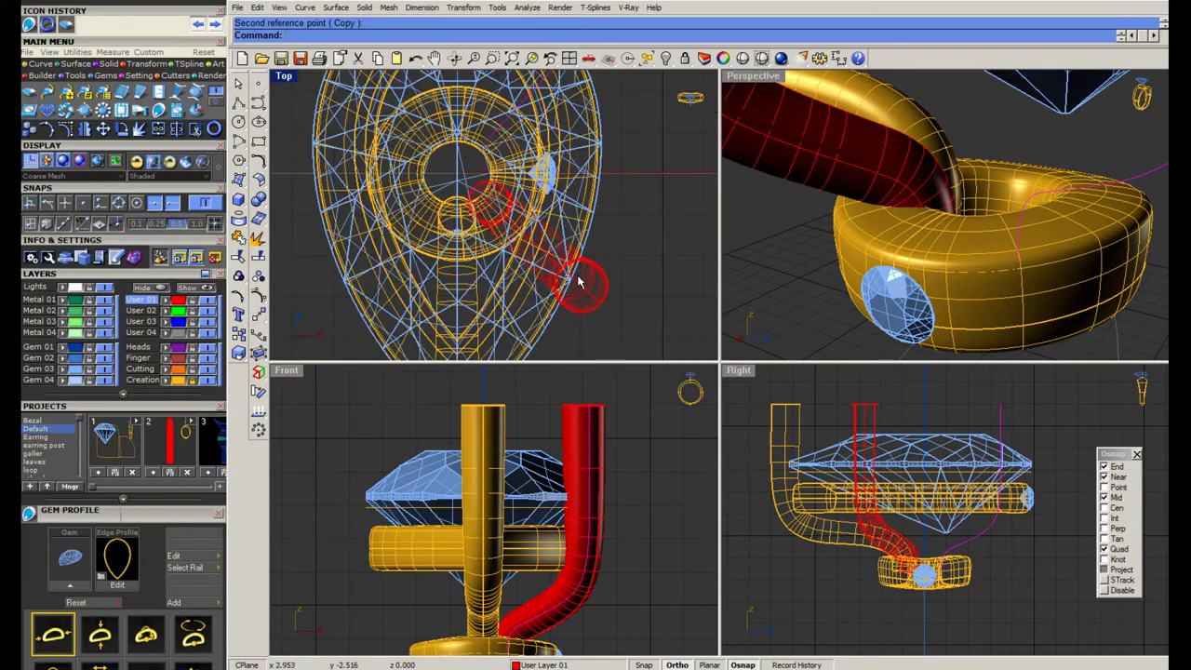
click(761, 57)
scroll(590, 213, down, 3)
scroll(612, 194, up, 3)
Repeat the flat-capped pipe with a 1.3 start diameter
scroll(611, 195, up, 1)
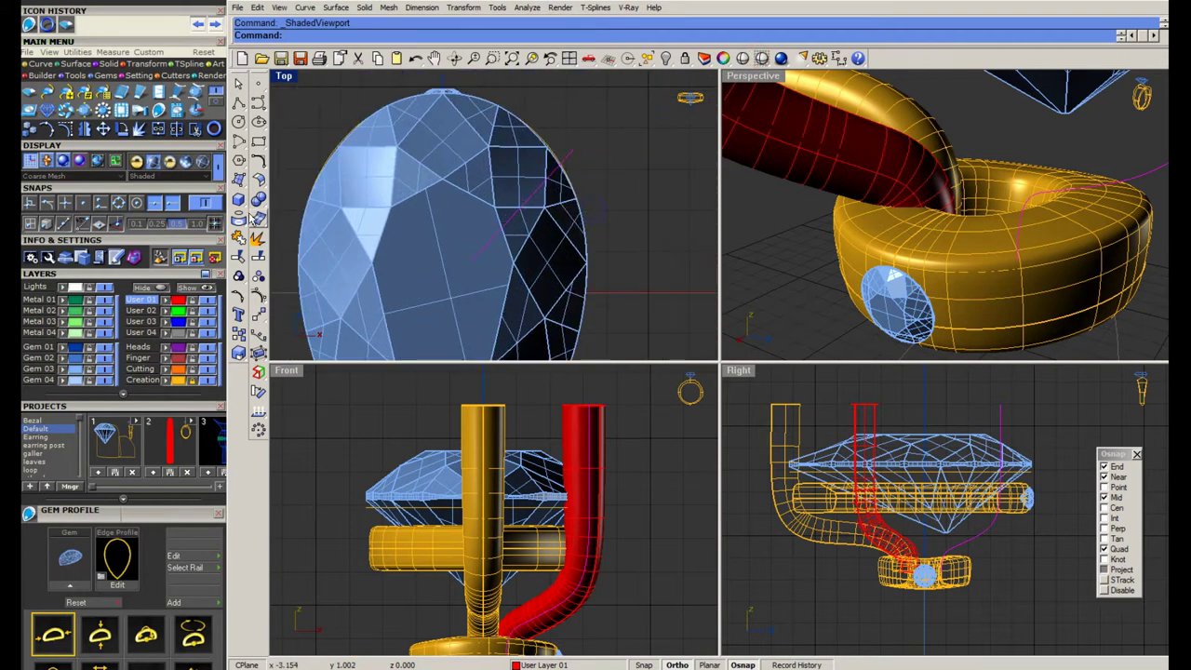
right_click(576, 36)
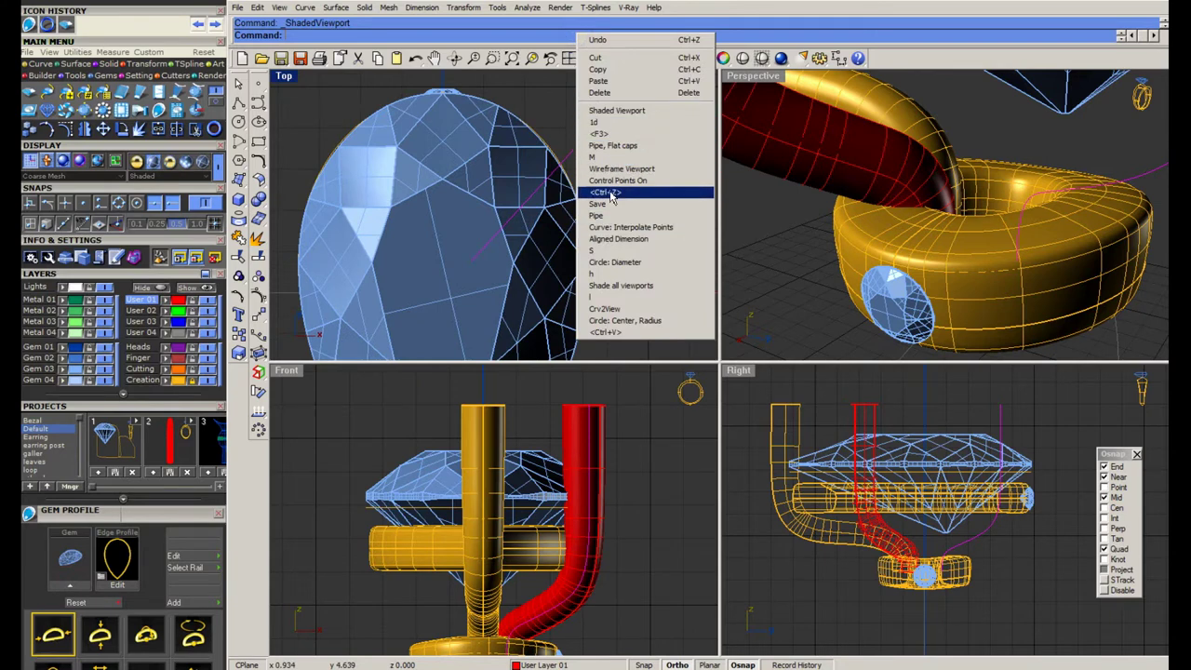
click(615, 149)
text(1.3)
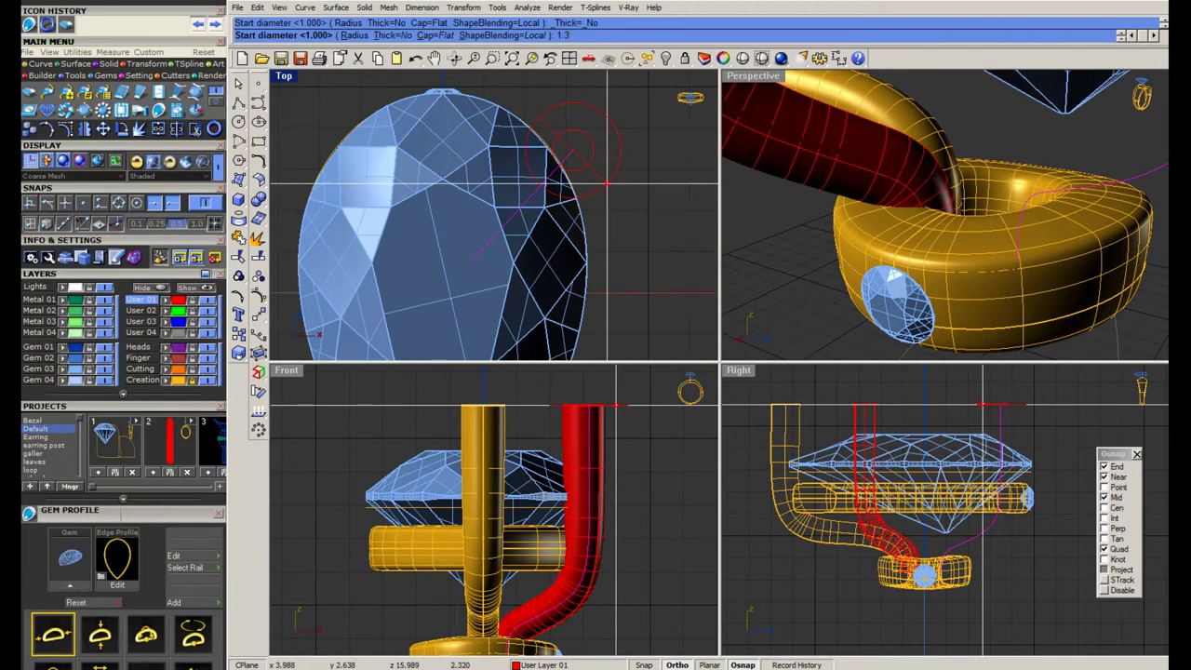
key(Return)
key(Return)
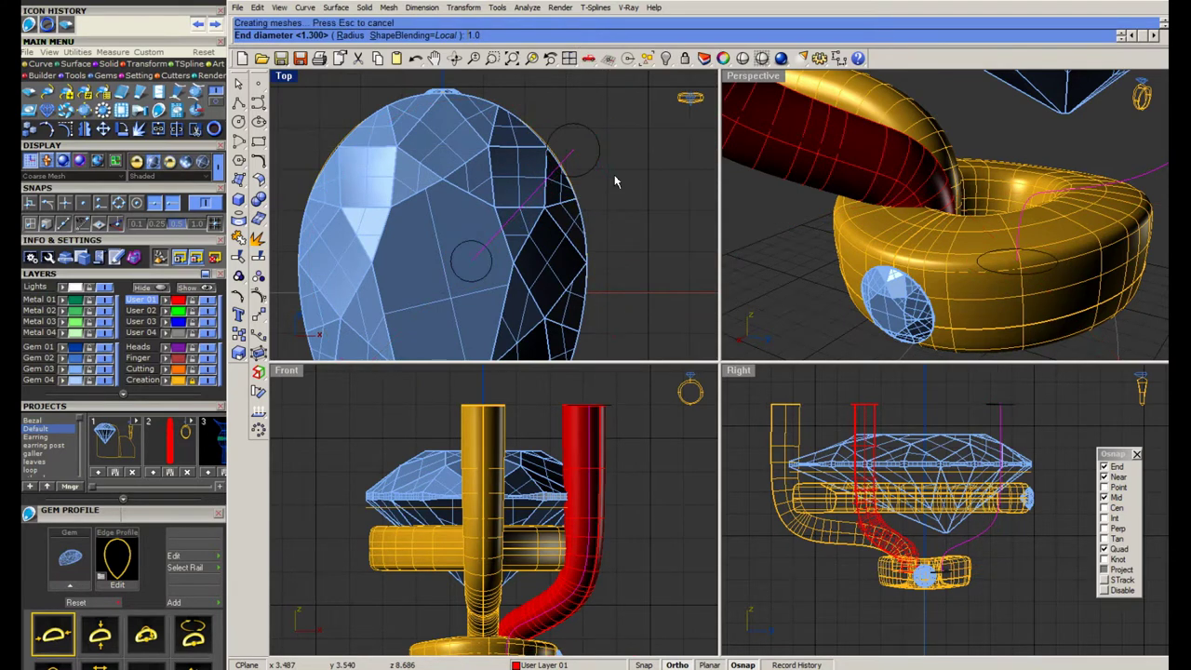
scroll(521, 521, down, 2)
mouse_move(931, 232)
right_down()
mouse_move(994, 283)
mouse_move(870, 228)
right_up()
scroll(493, 214, down, 2)
scroll(521, 512, up, 2)
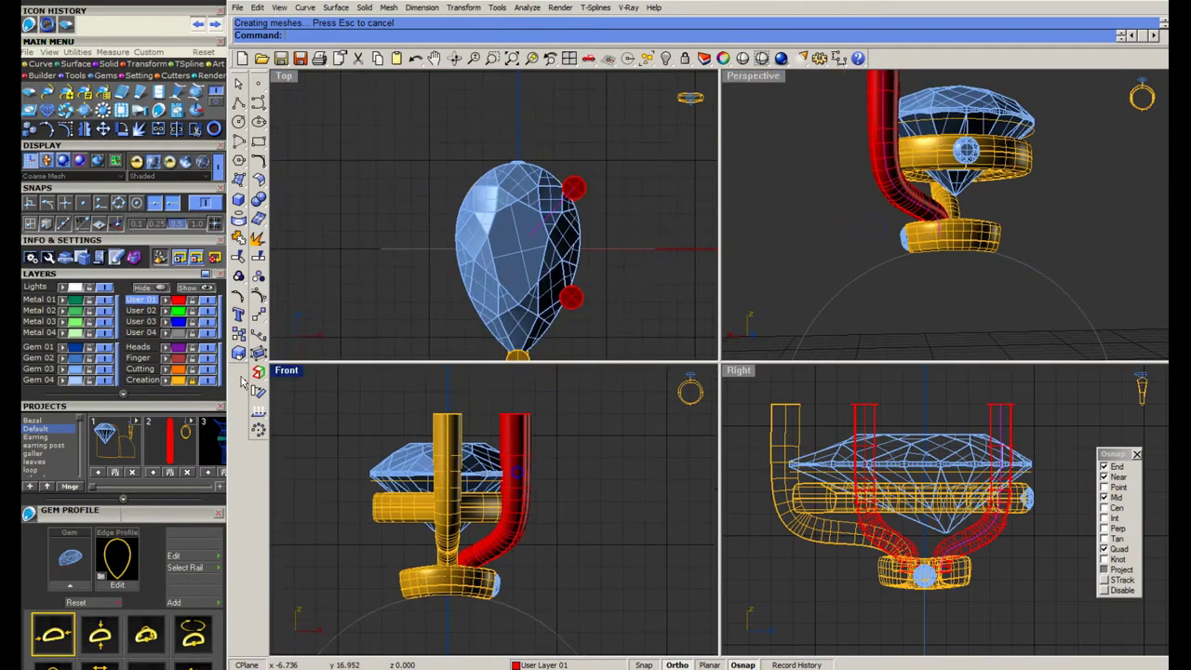
Mirror the red prong to the pear gem's opposite side using a Back view
right_click(286, 370)
mouse_move(328, 501)
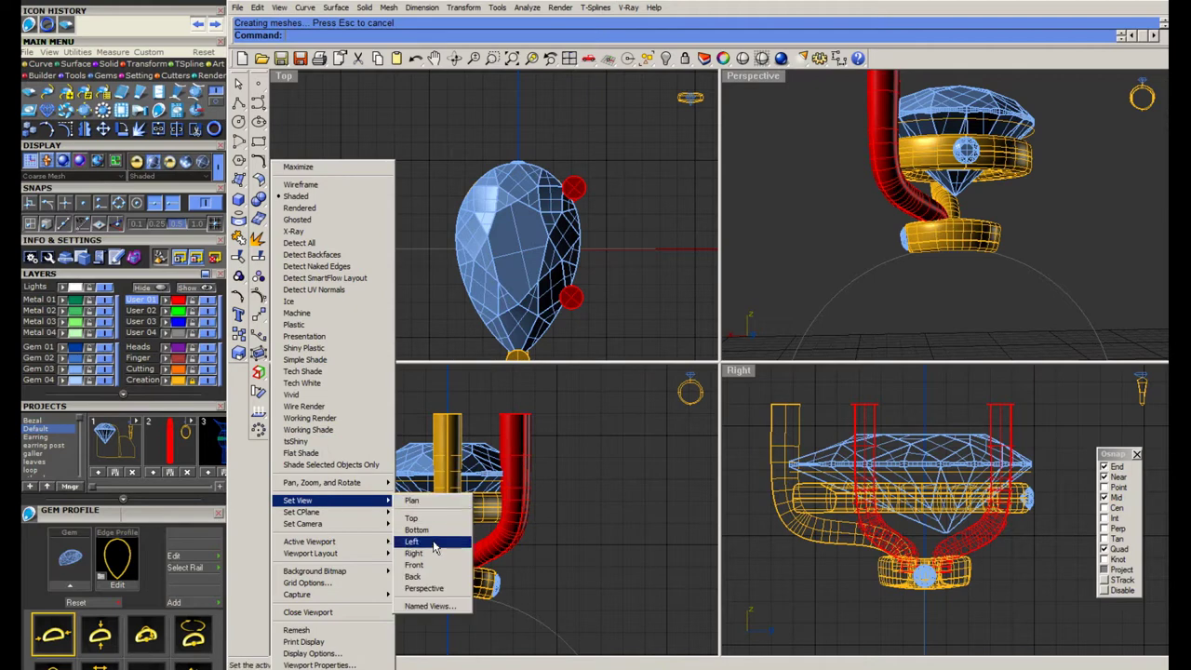
click(426, 579)
click(508, 533)
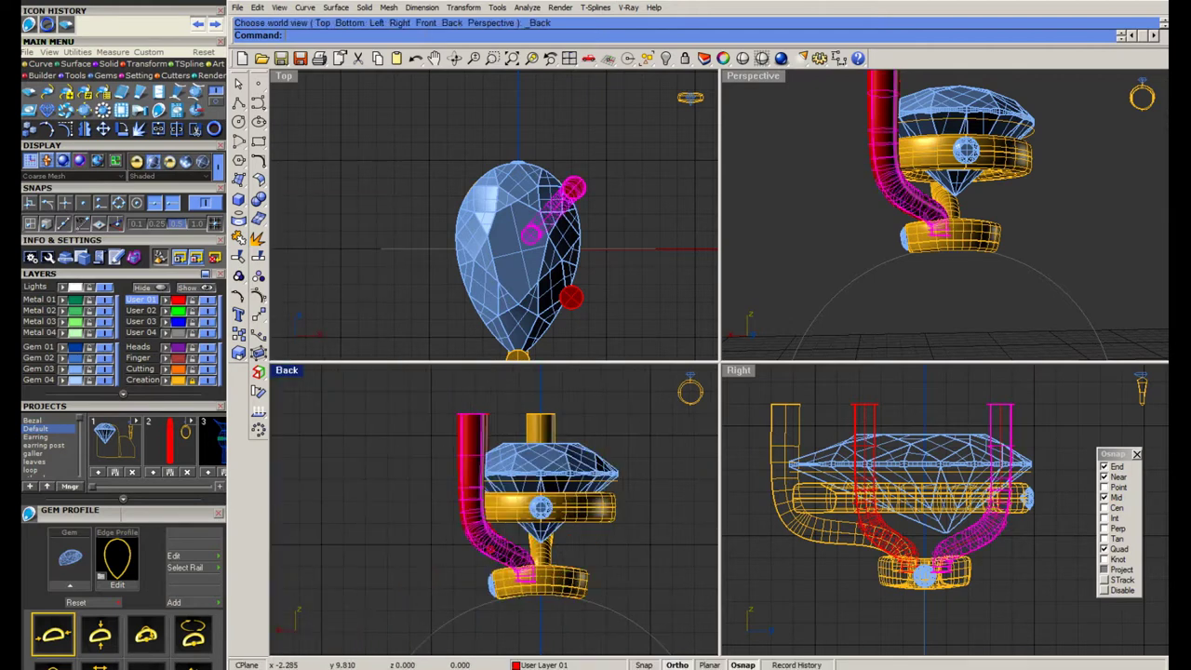
text(mirror)
key(Return)
click(525, 551)
click(531, 419)
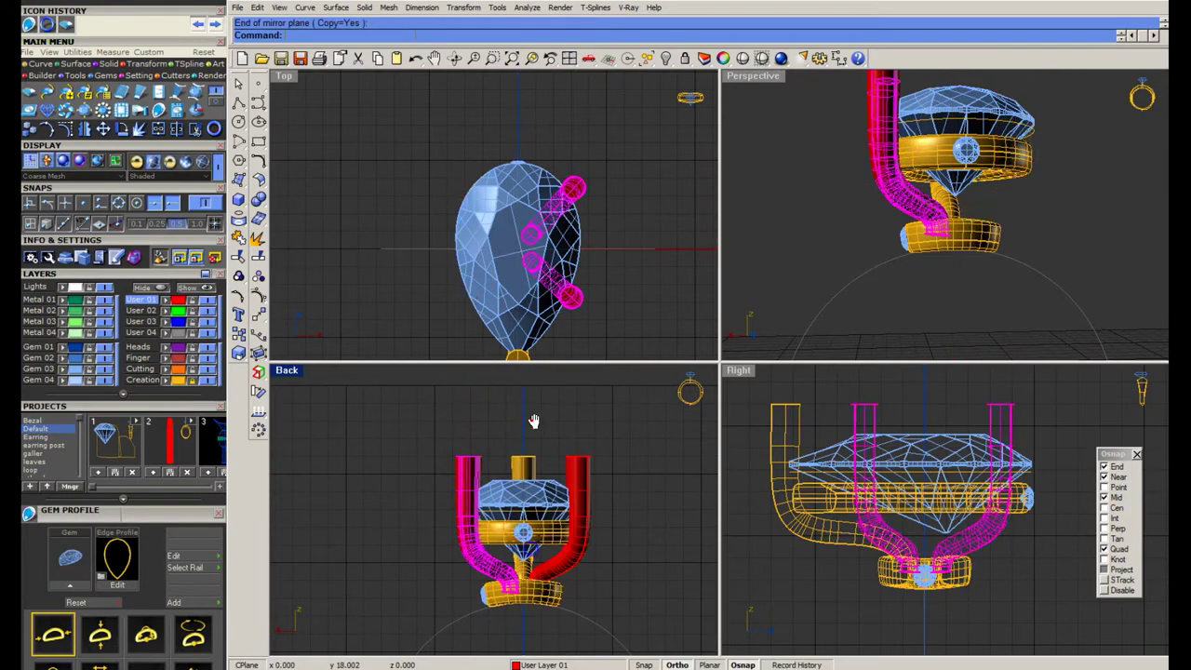
key(alt+Tab)
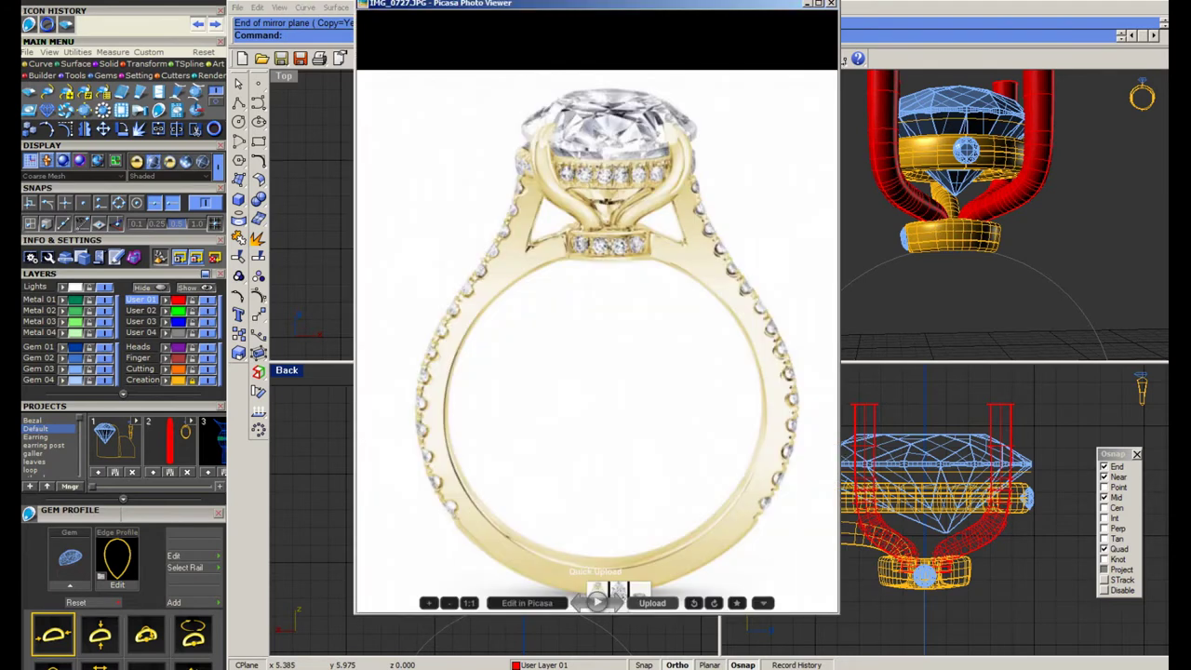
Close the reference photo, zoom extents, and undo both red pipe prongs
key(alt+Tab)
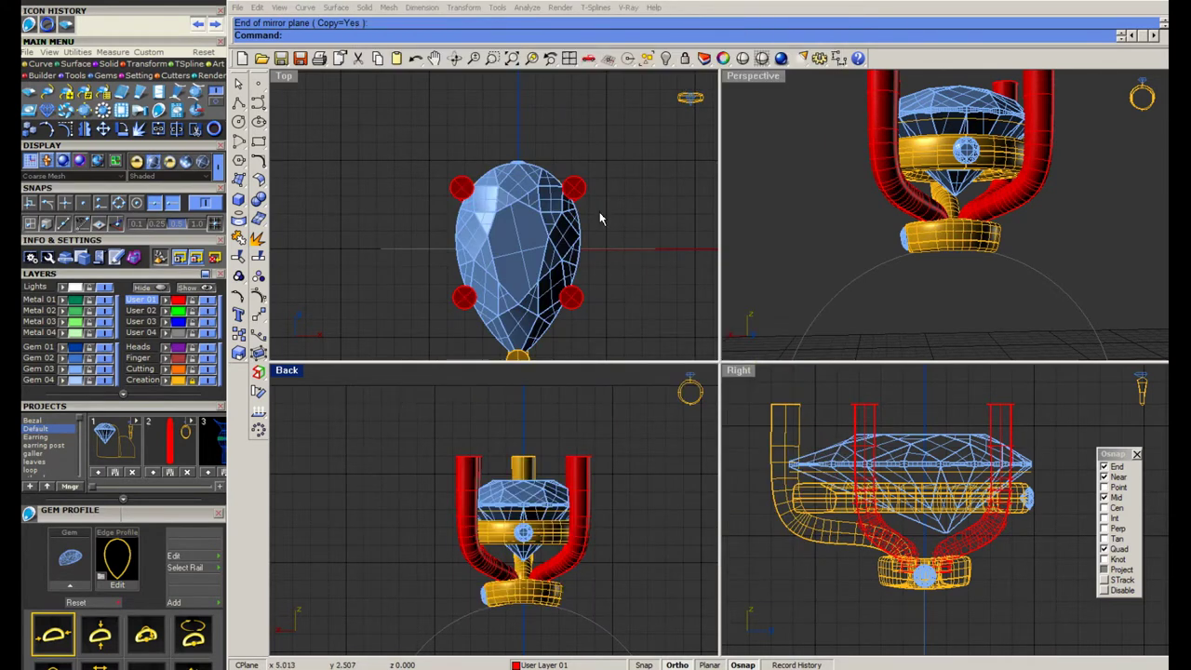
right_drag(645, 243, 608, 224)
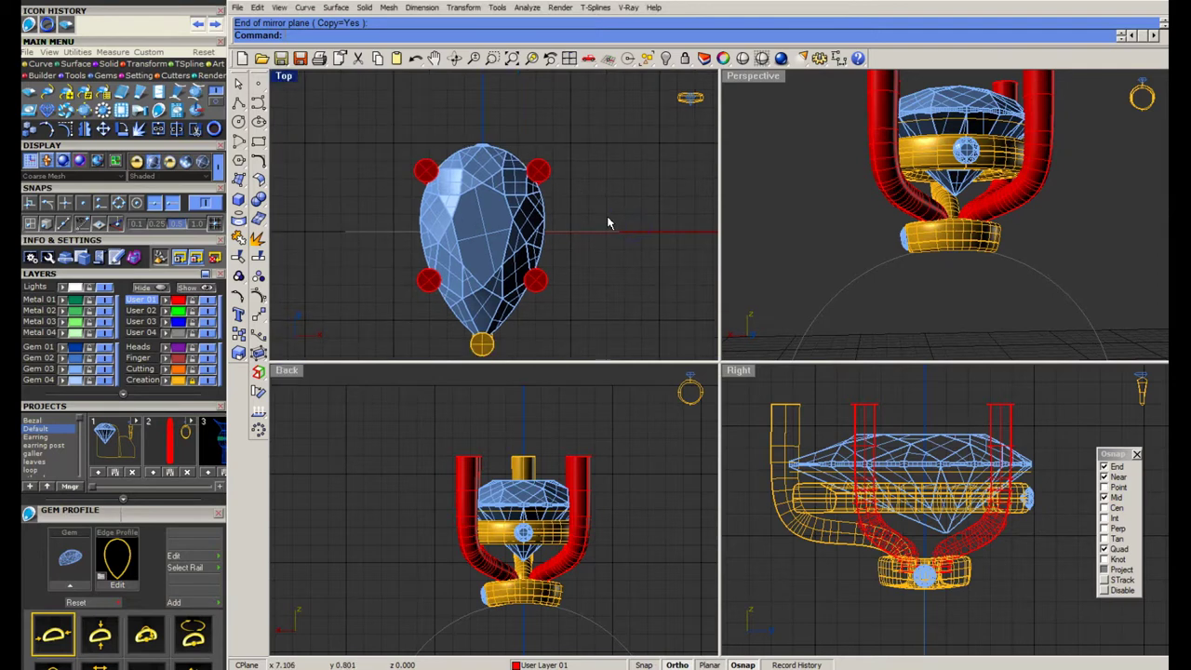
right_click(569, 59)
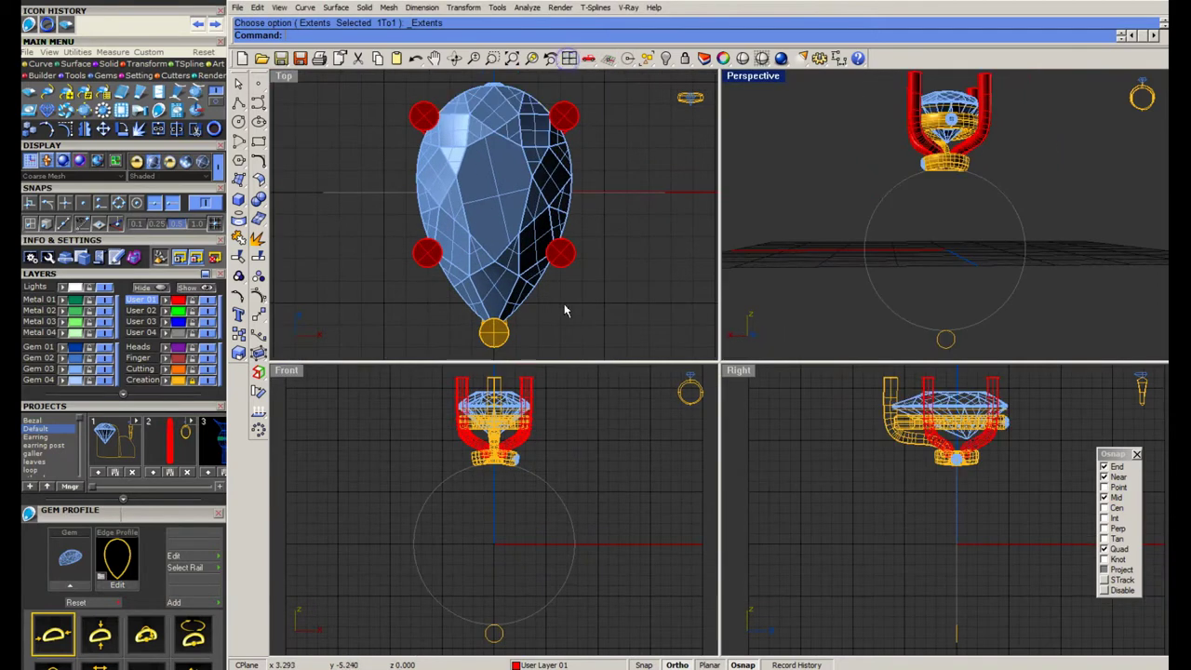
key(ctrl+z)
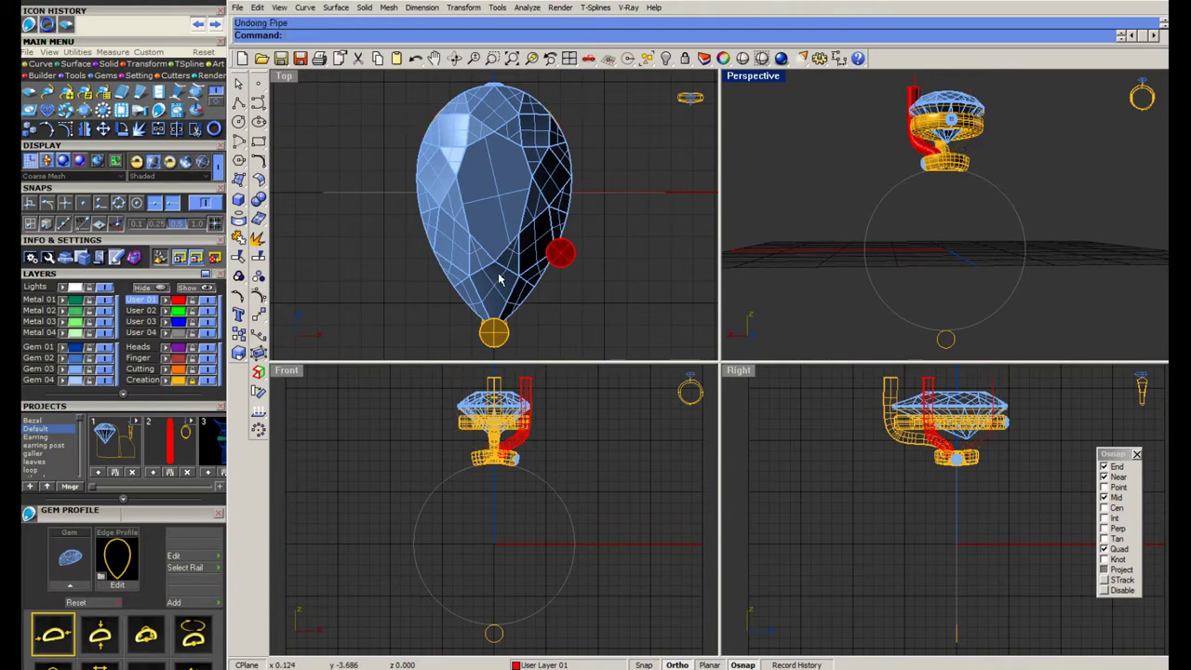
scroll(569, 270, up, 2)
key(ctrl+z)
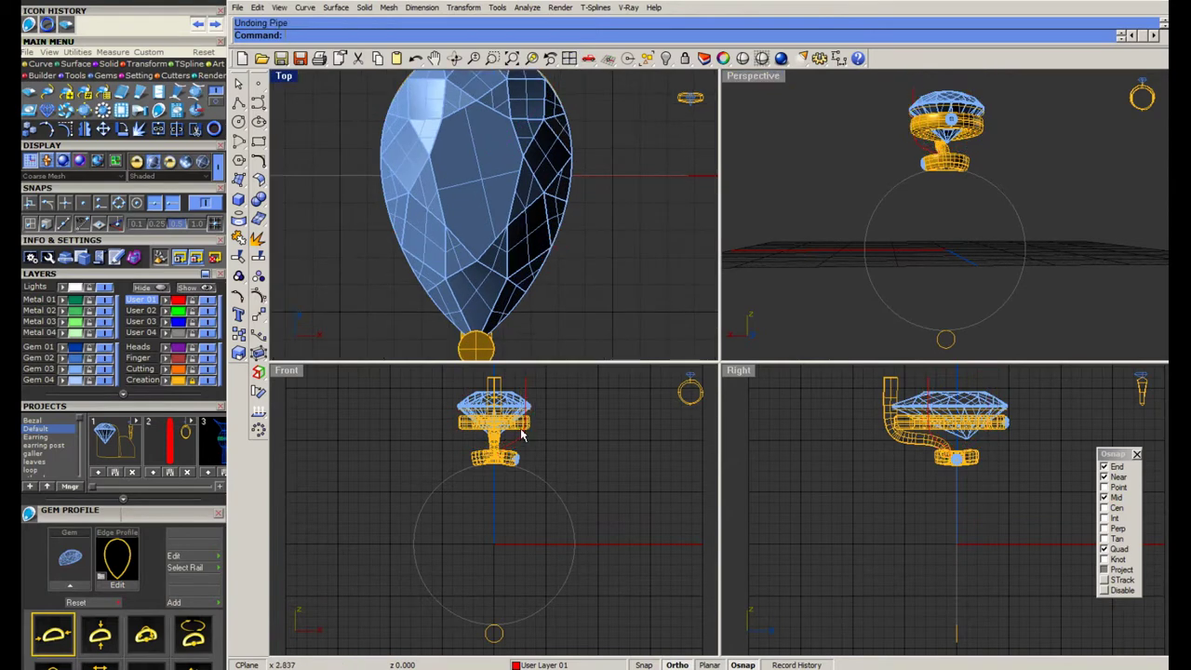
scroll(524, 449, up, 5)
Hide the Gem 03 layer and move the first prong-curve control point
click(99, 369)
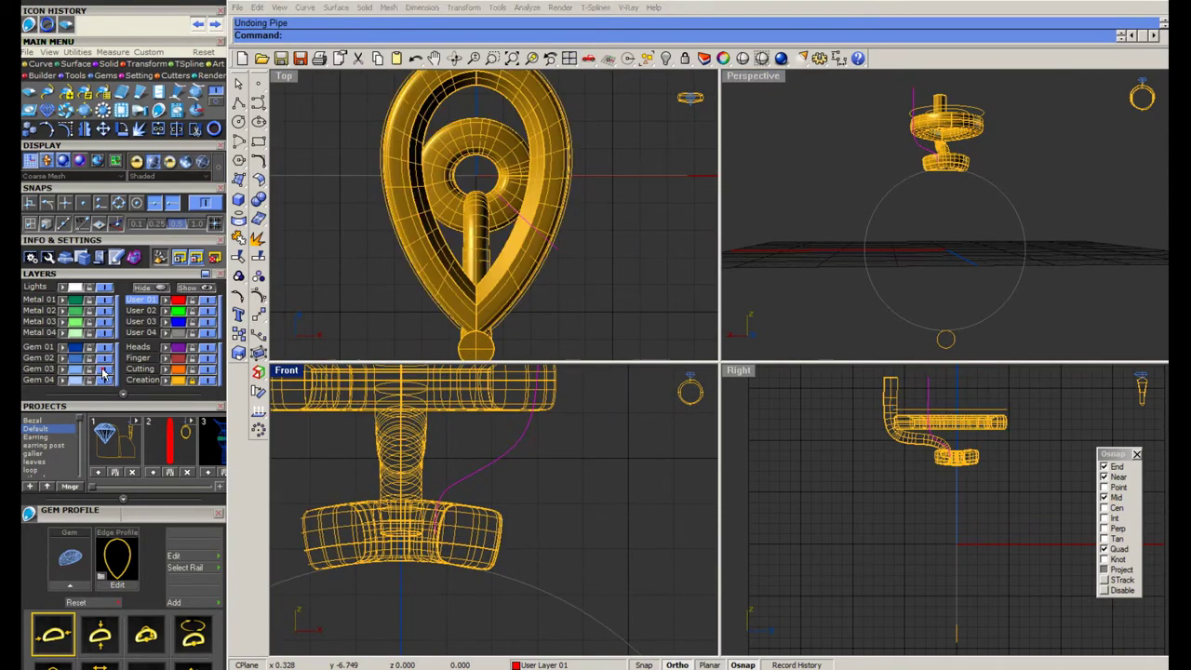
click(265, 303)
click(264, 303)
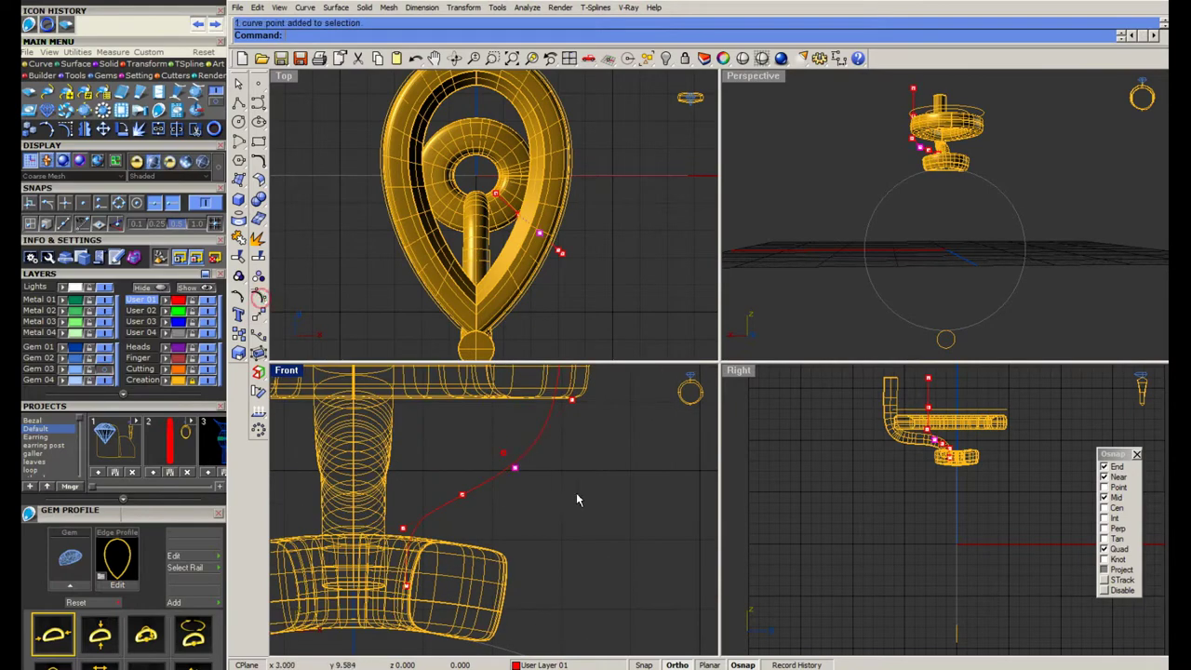
click(578, 495)
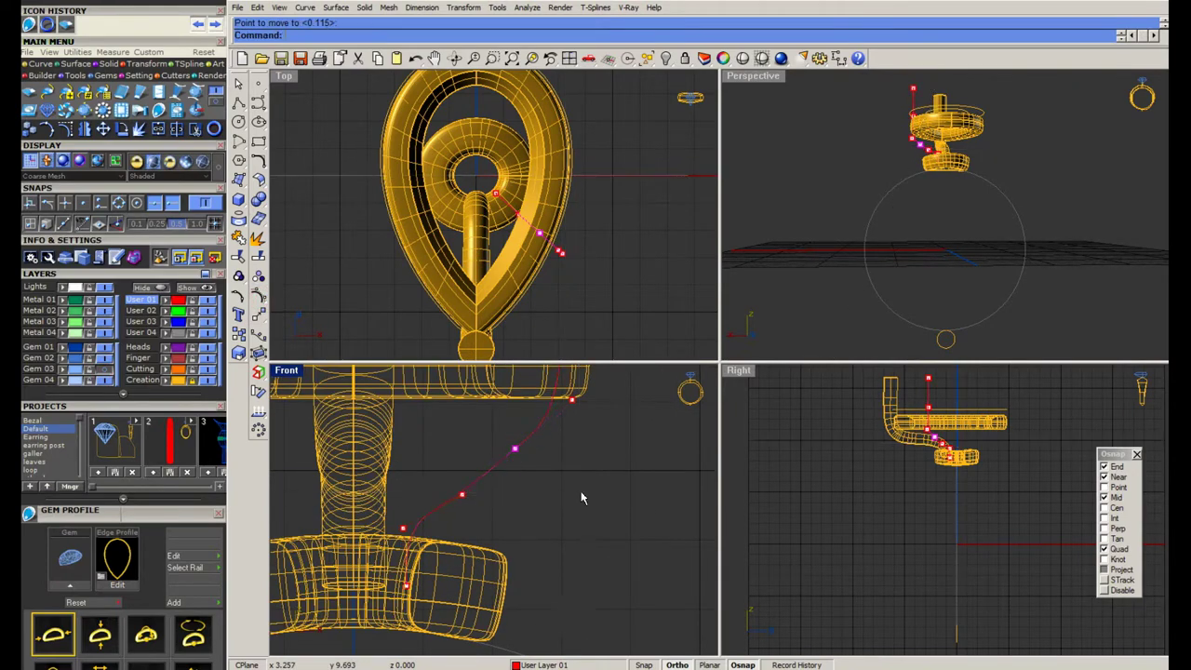
scroll(566, 493, down, 3)
scroll(540, 499, down, 2)
scroll(493, 510, up, 1)
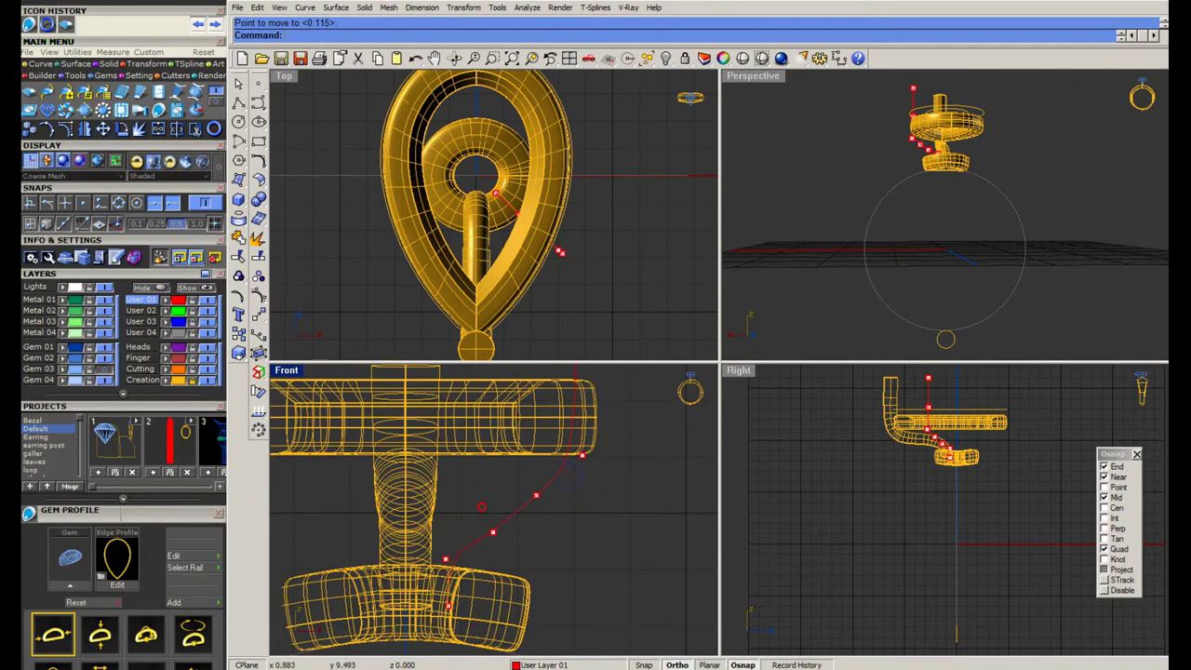
scroll(481, 507, up, 2)
Move another prong-curve control point onto the bezel edge in the Top view
click(443, 565)
scroll(500, 226, up, 3)
scroll(499, 226, up, 4)
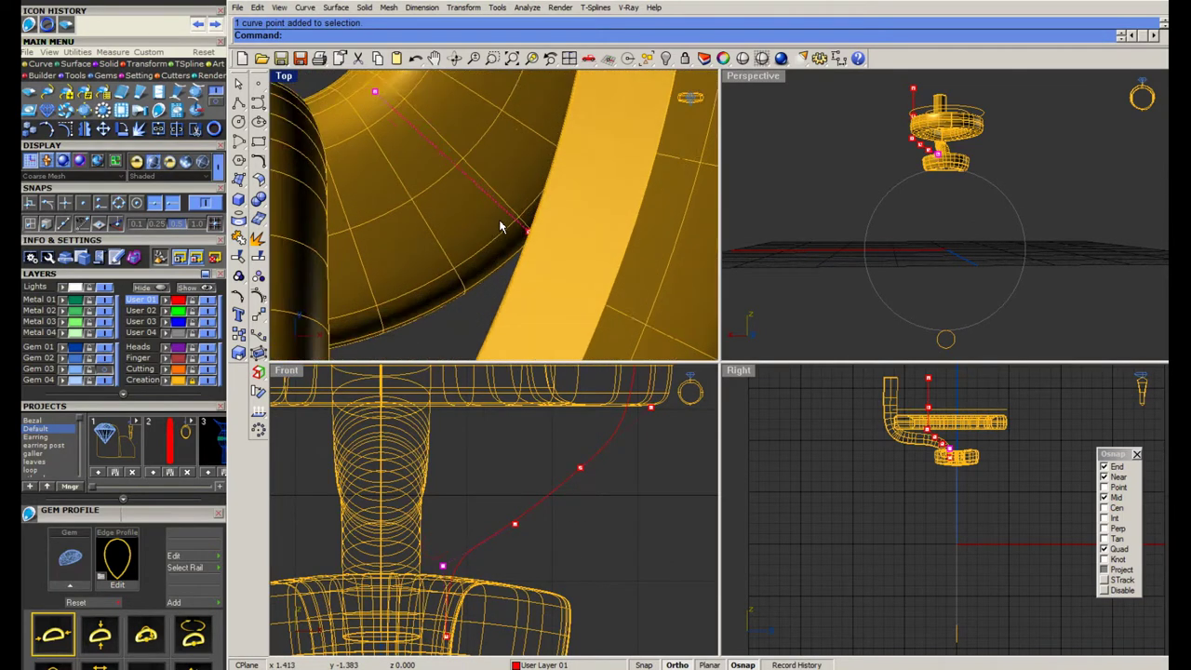
scroll(499, 226, down, 1)
right_click(478, 186)
click(476, 182)
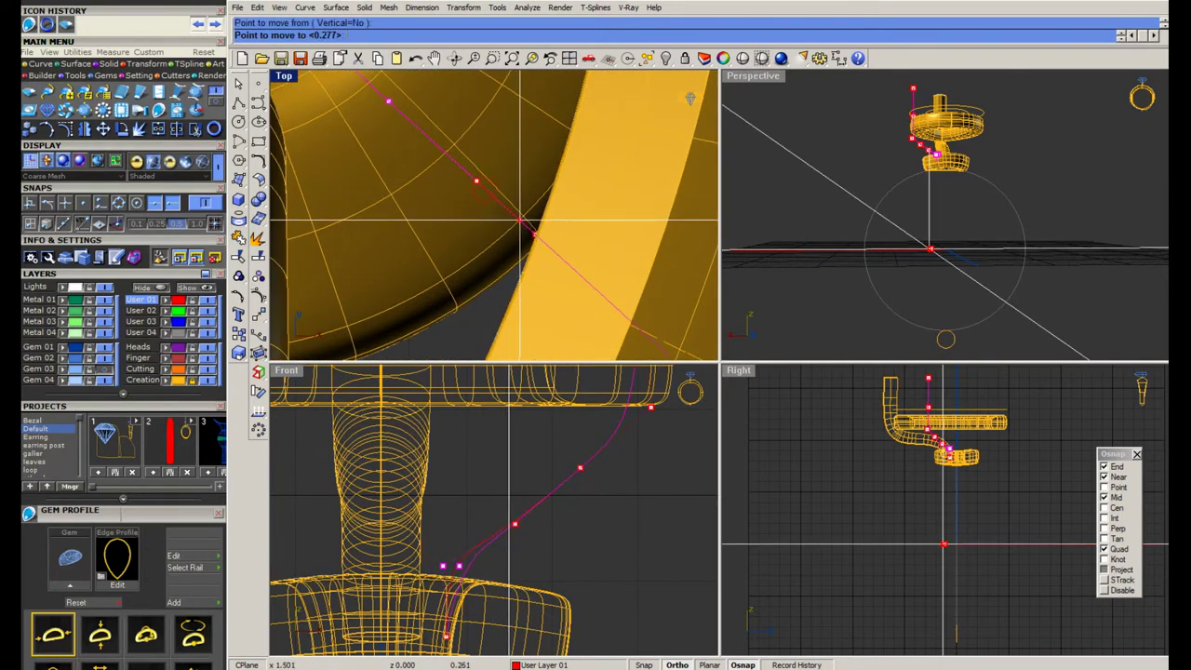
click(522, 224)
Rebuild the prong curve with 9 points at degree 3
click(535, 511)
scroll(595, 521, down, 3)
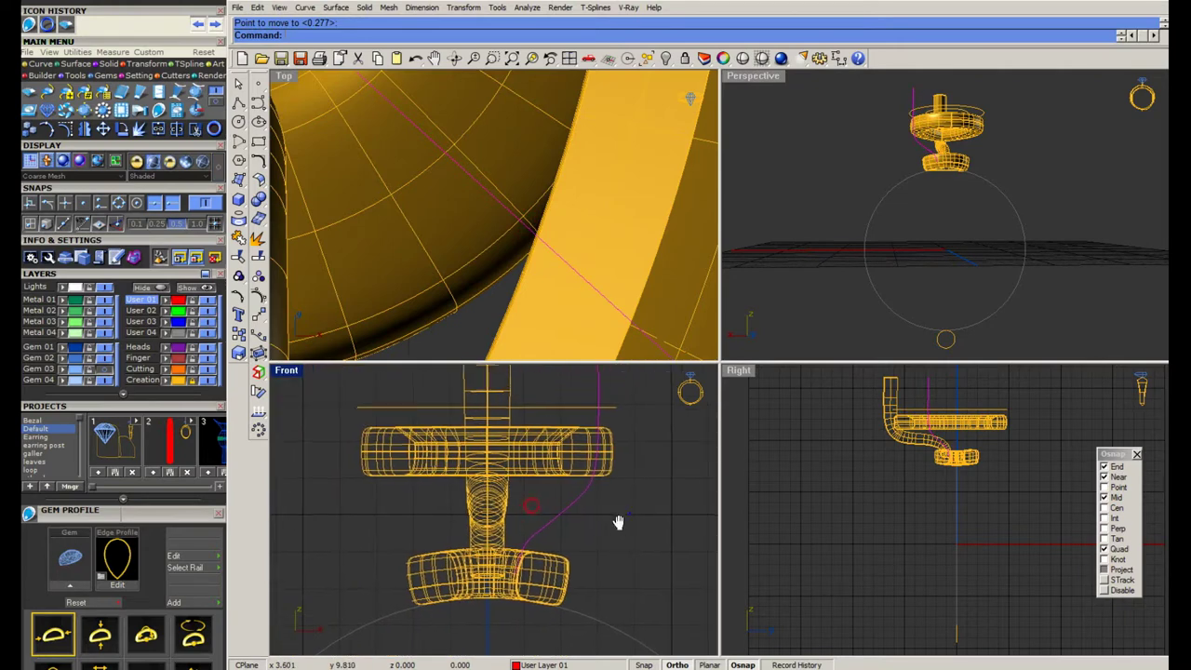
scroll(621, 528, down, 1)
text(Rebuild)
key(Return)
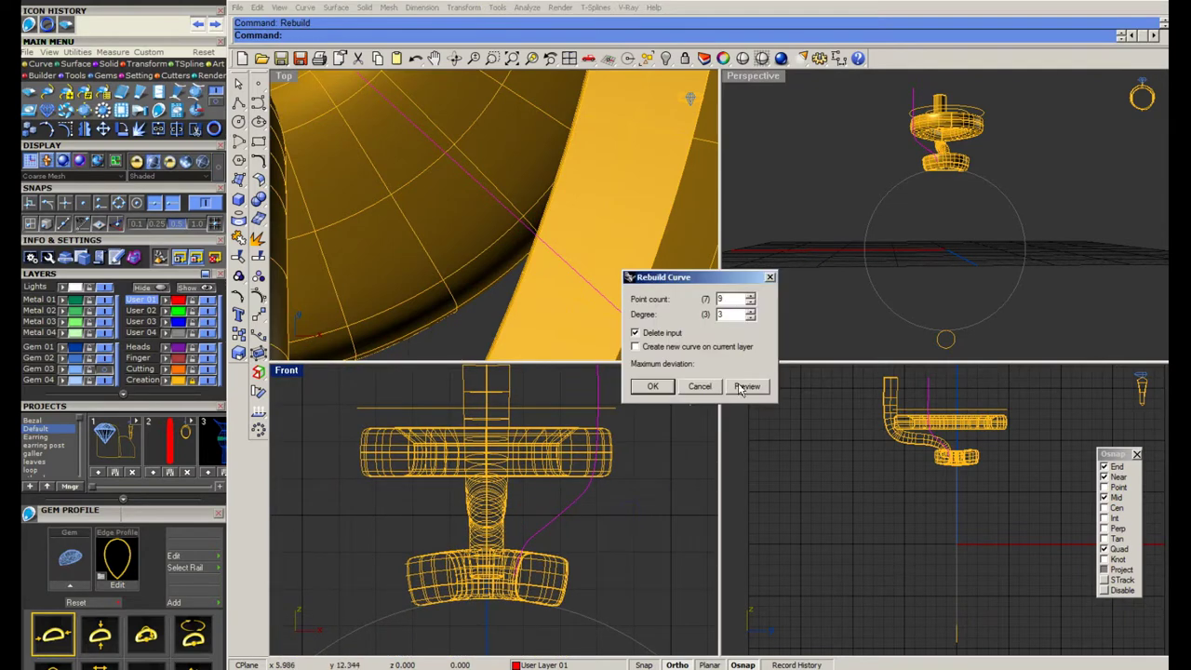
click(741, 389)
click(653, 386)
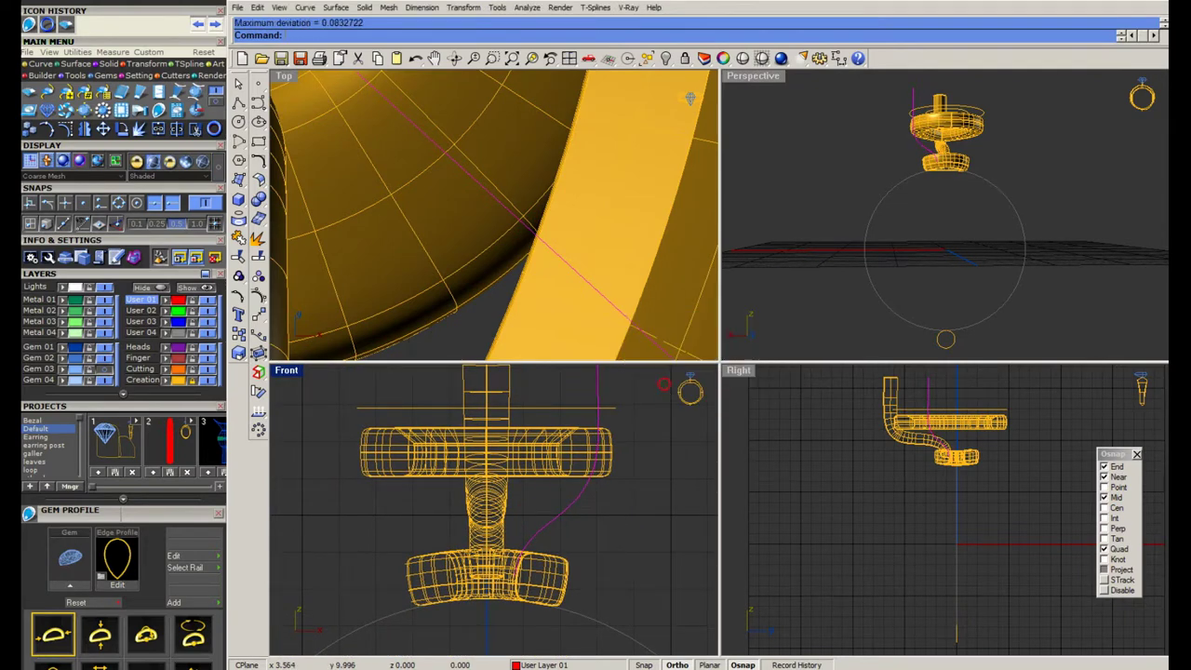
right_drag(618, 441, 605, 467)
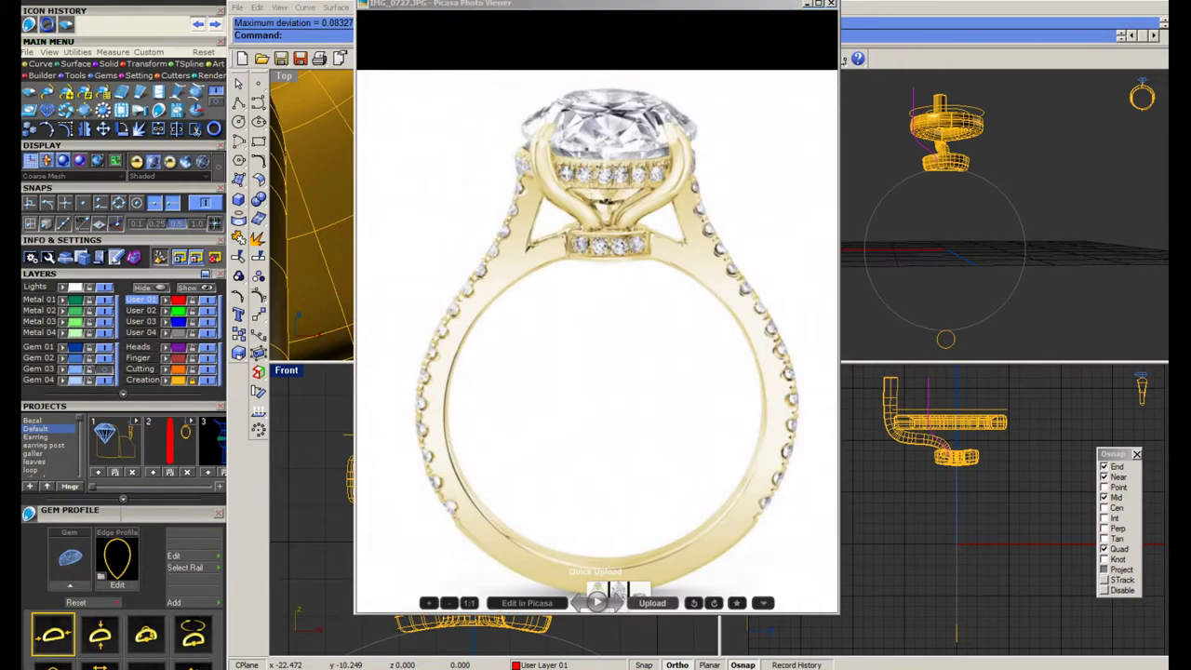
scroll(573, 540, up, 1)
Turn the Gem 03 layer back on and delete the selected object
scroll(559, 232, down, 3)
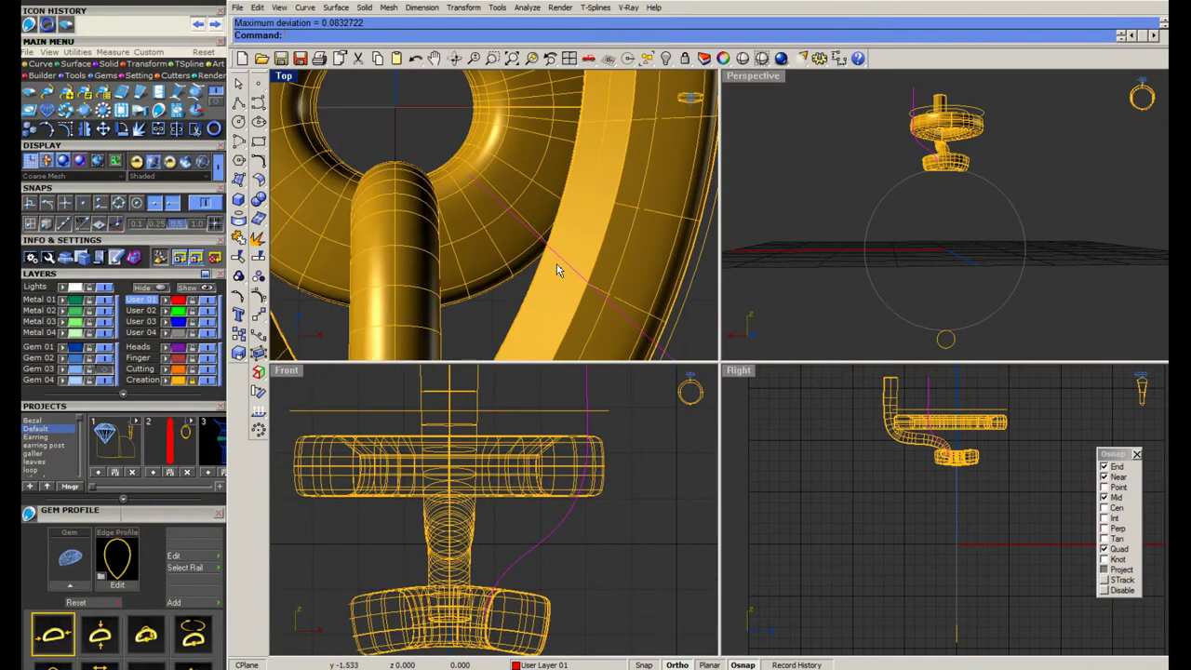
scroll(564, 446, down, 2)
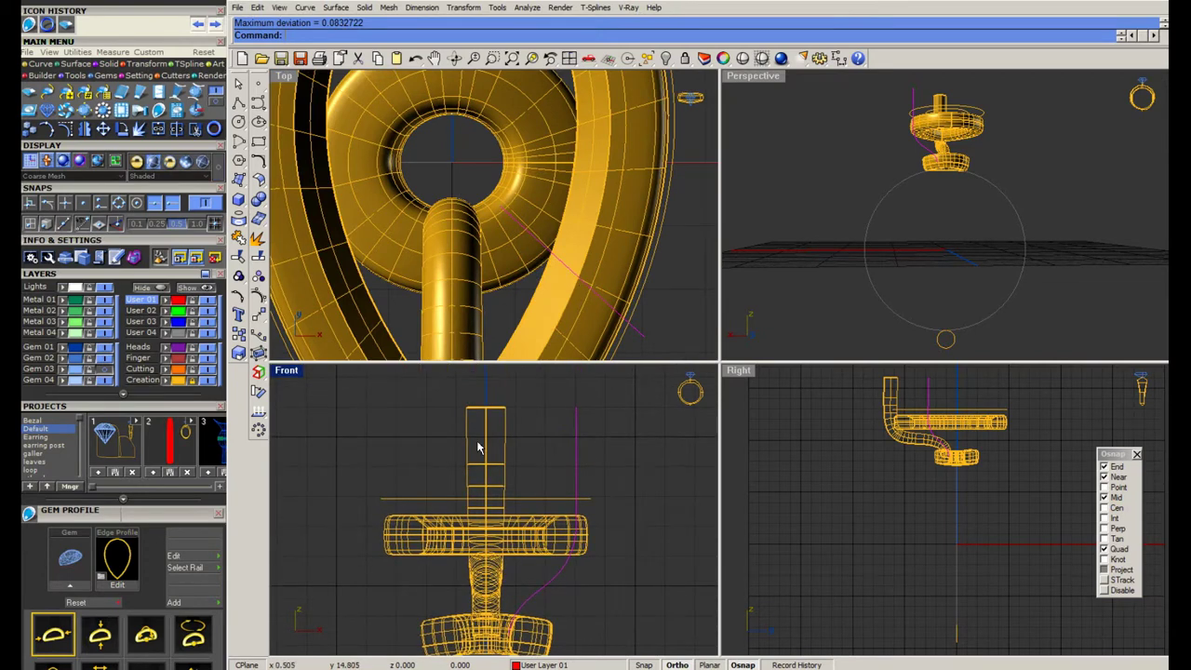
click(100, 370)
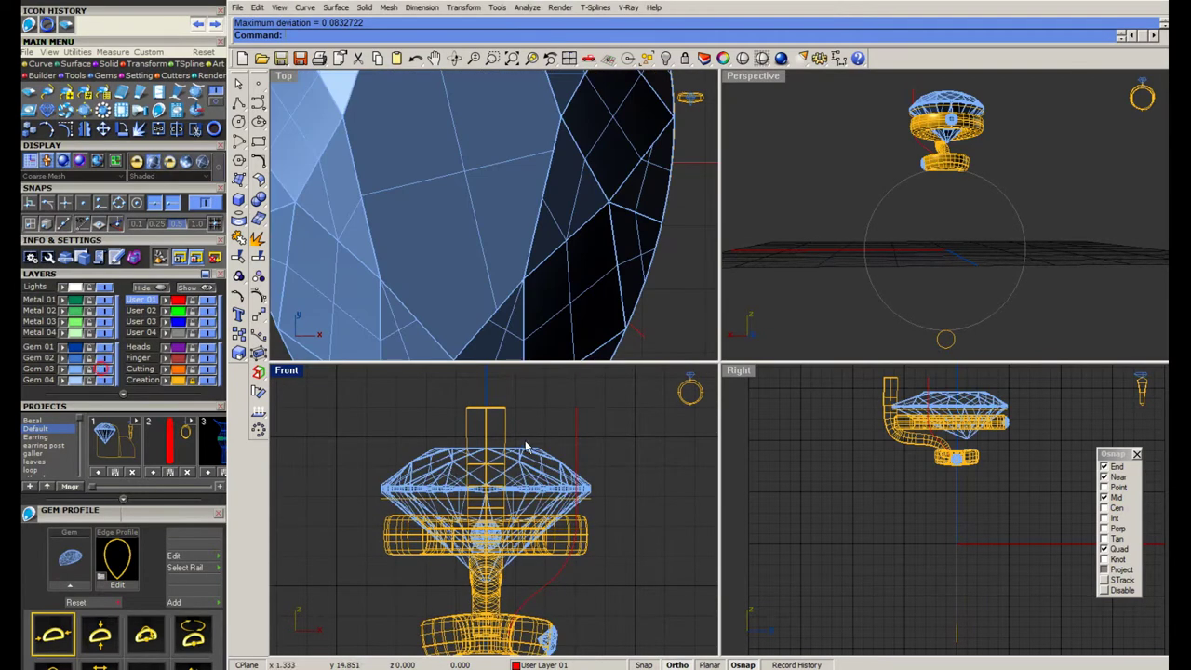
key(Delete)
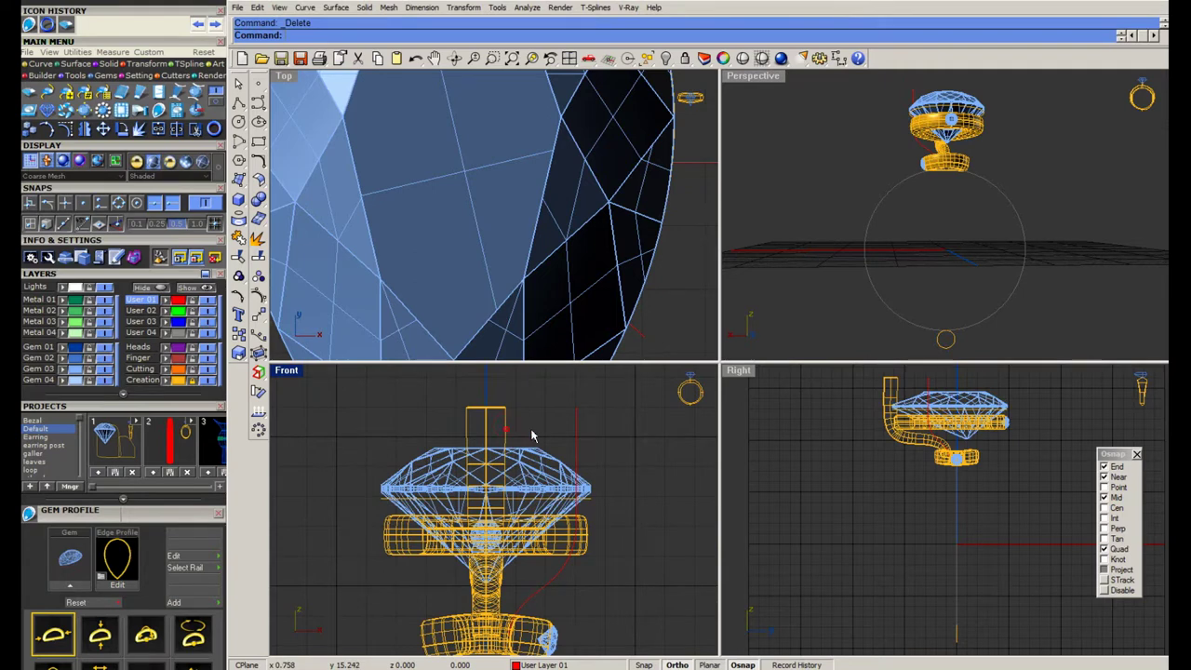
Show the prong curve's control points in a maximized Front view and start Pipe
click(575, 437)
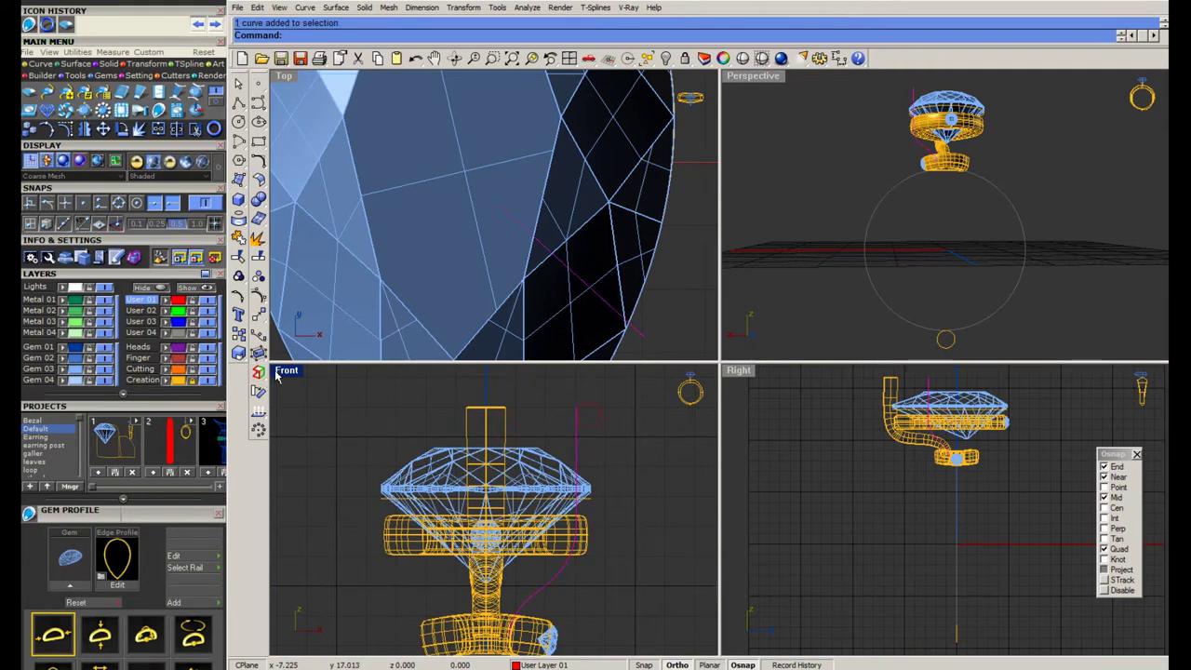
double_click(277, 371)
key(F10)
scroll(892, 160, up, 2)
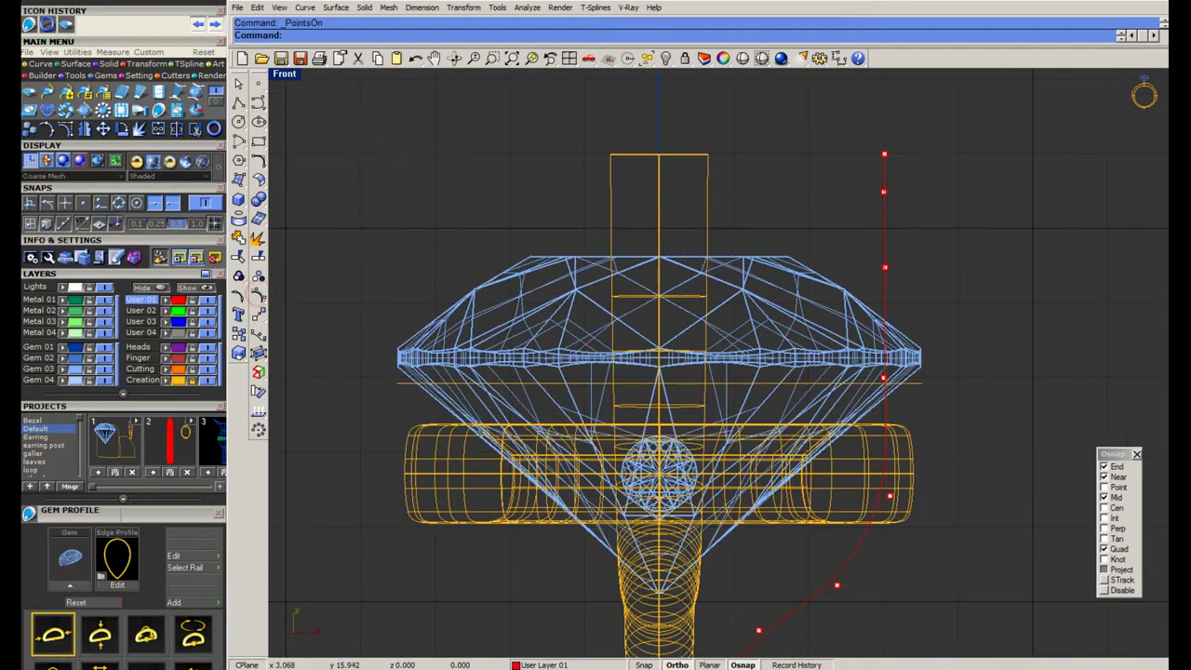
scroll(753, 202, down, 5)
scroll(827, 222, up, 3)
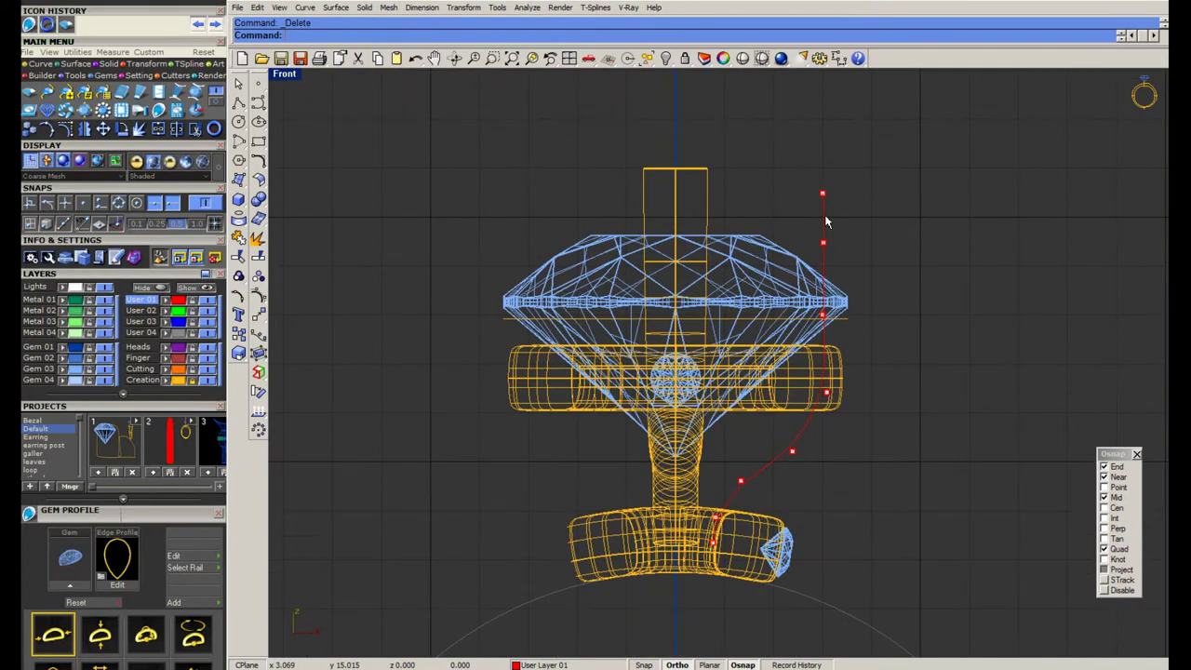
right_drag(383, 194, 311, 194)
click(238, 198)
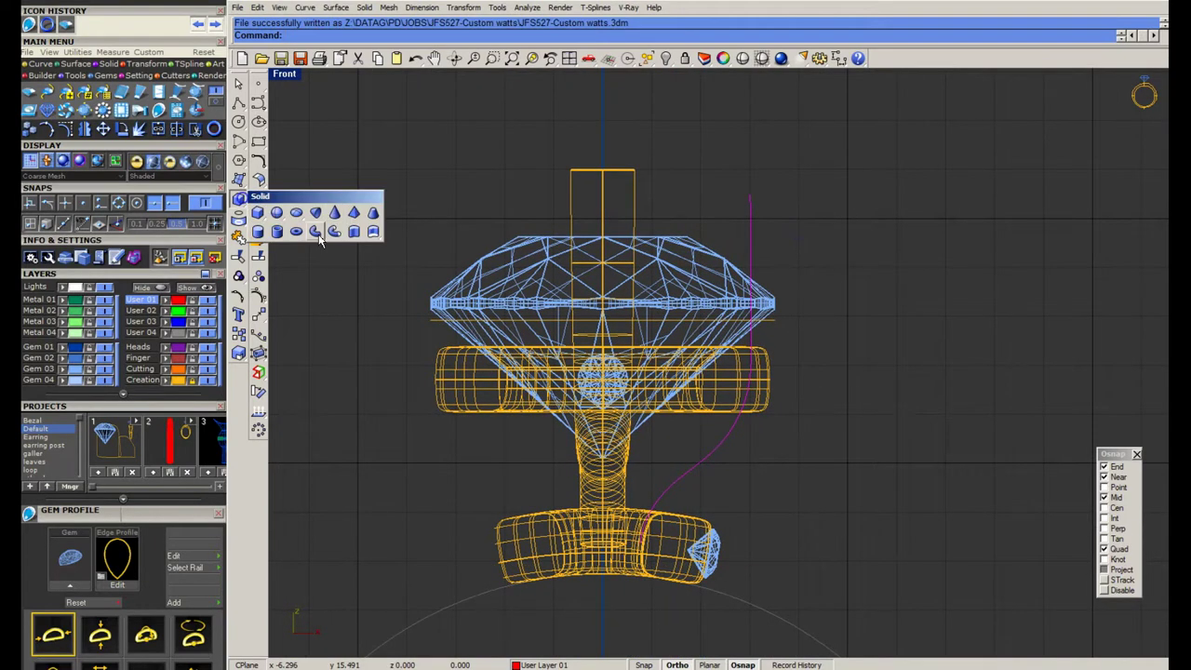
right_drag(418, 220, 402, 242)
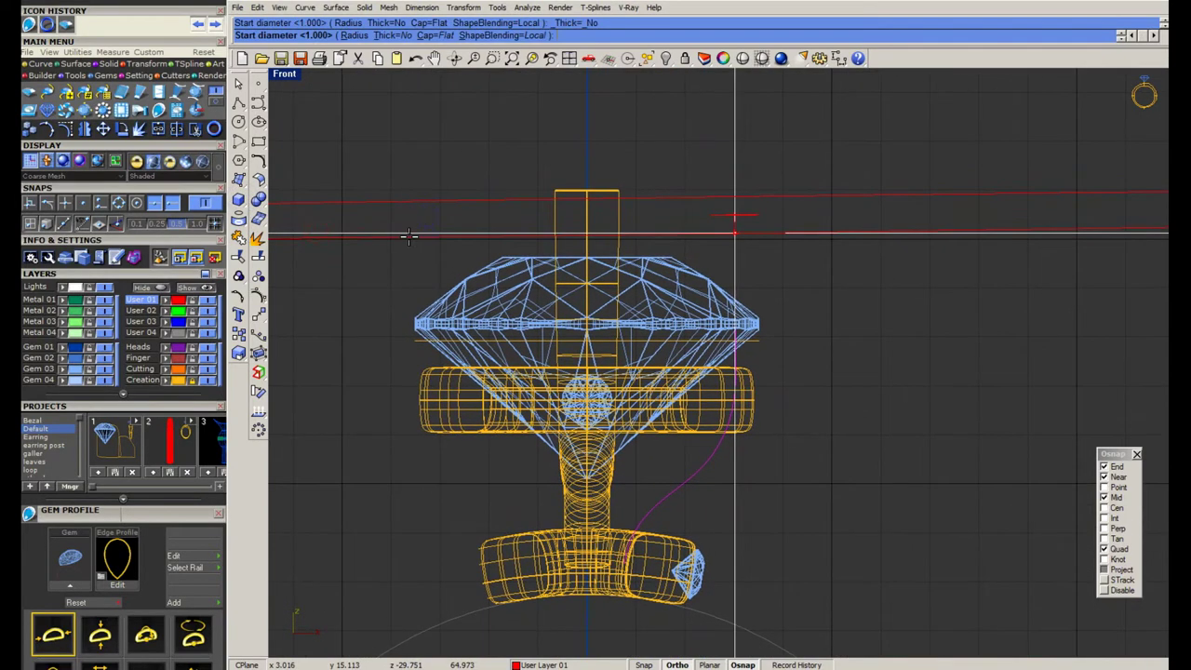
Pipe the prong curve with a 1.3 start diameter and 1 end diameter
text(1.3)
key(Return)
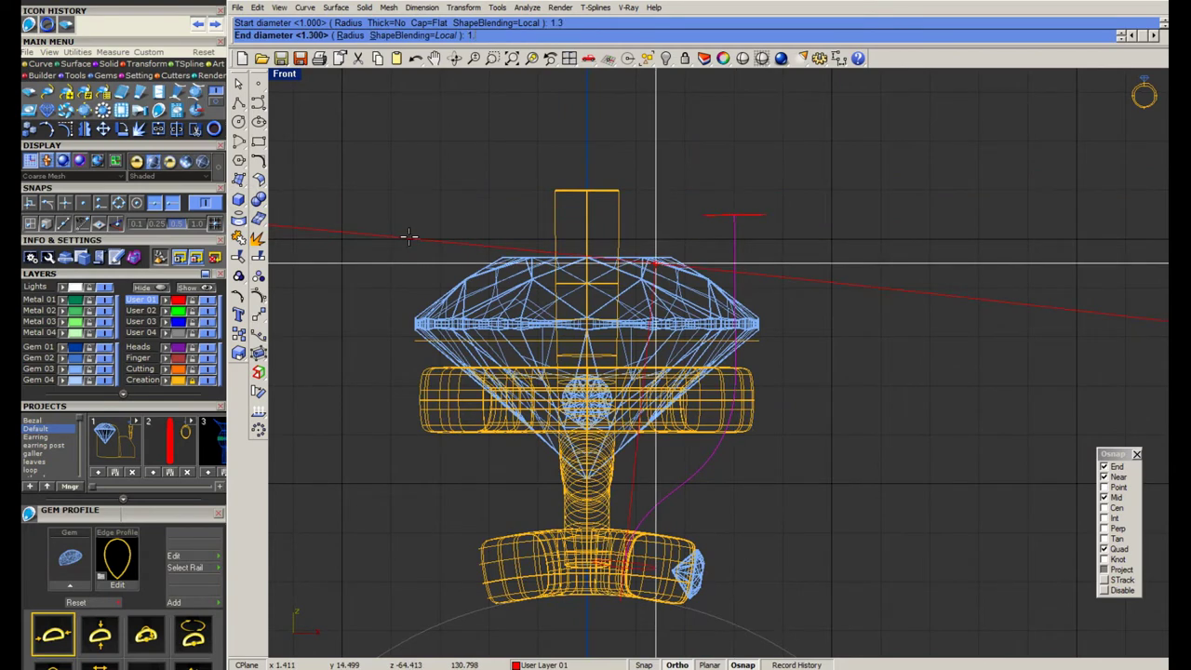
key(Return)
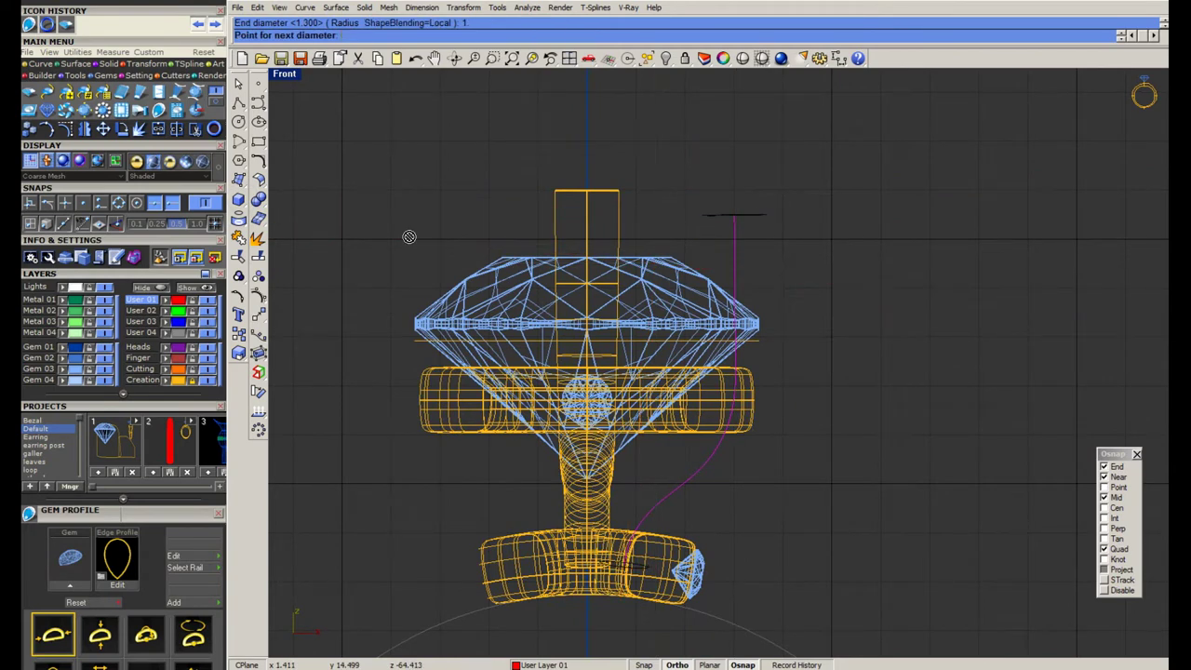
key(Return)
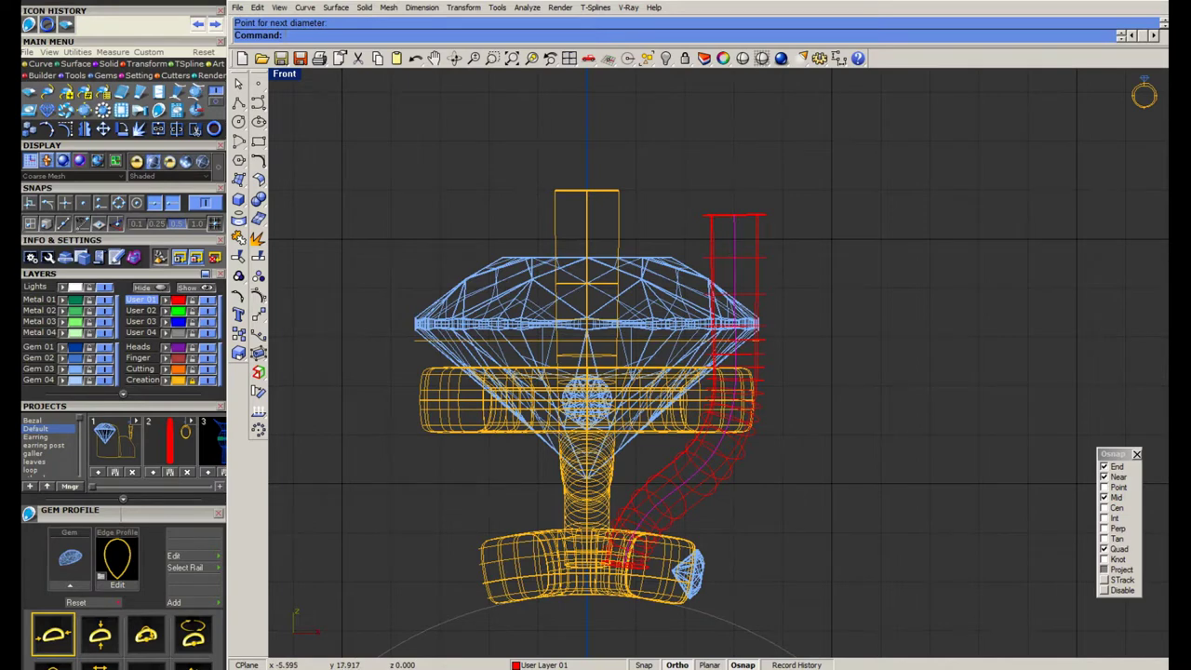
Back in four views, rotate the rail curve about the origin 0,0,0
double_click(285, 74)
scroll(466, 214, down, 2)
scroll(521, 223, up, 1)
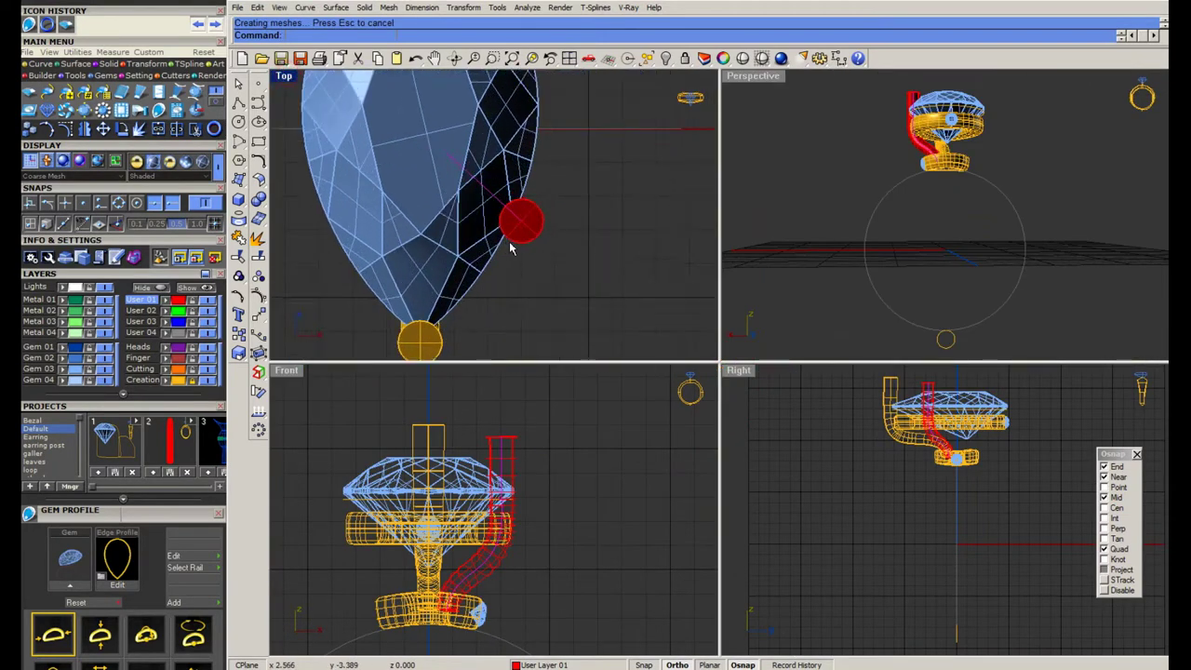
text(0,0,0)
key(Return)
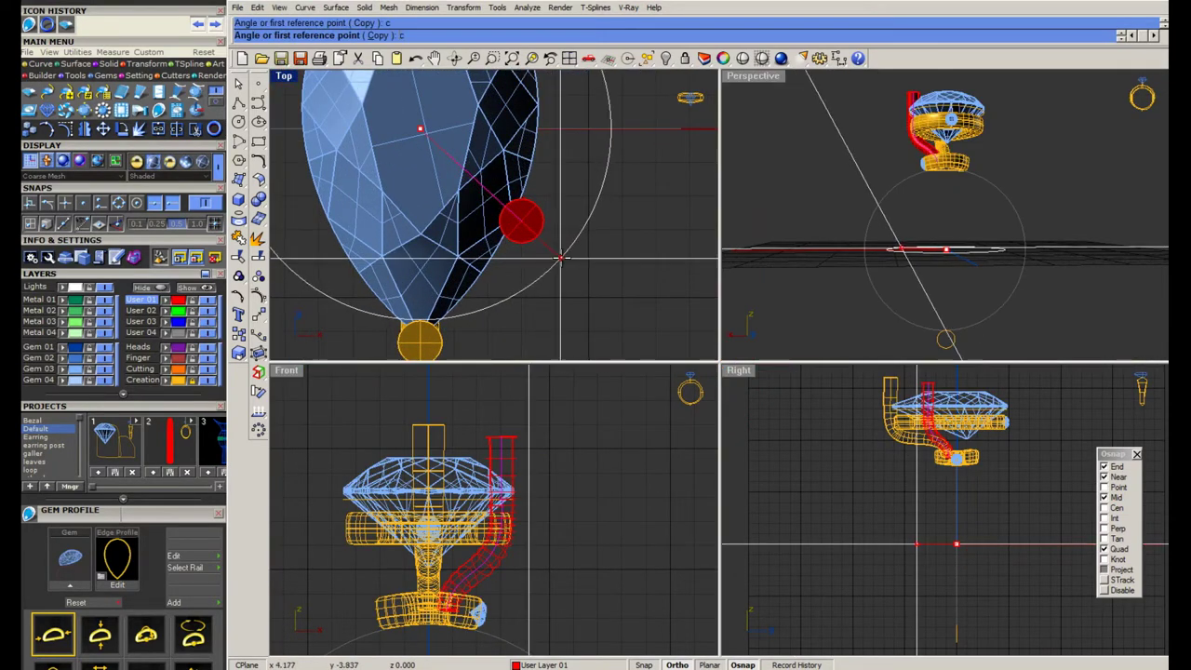
right_drag(540, 93, 539, 250)
click(536, 137)
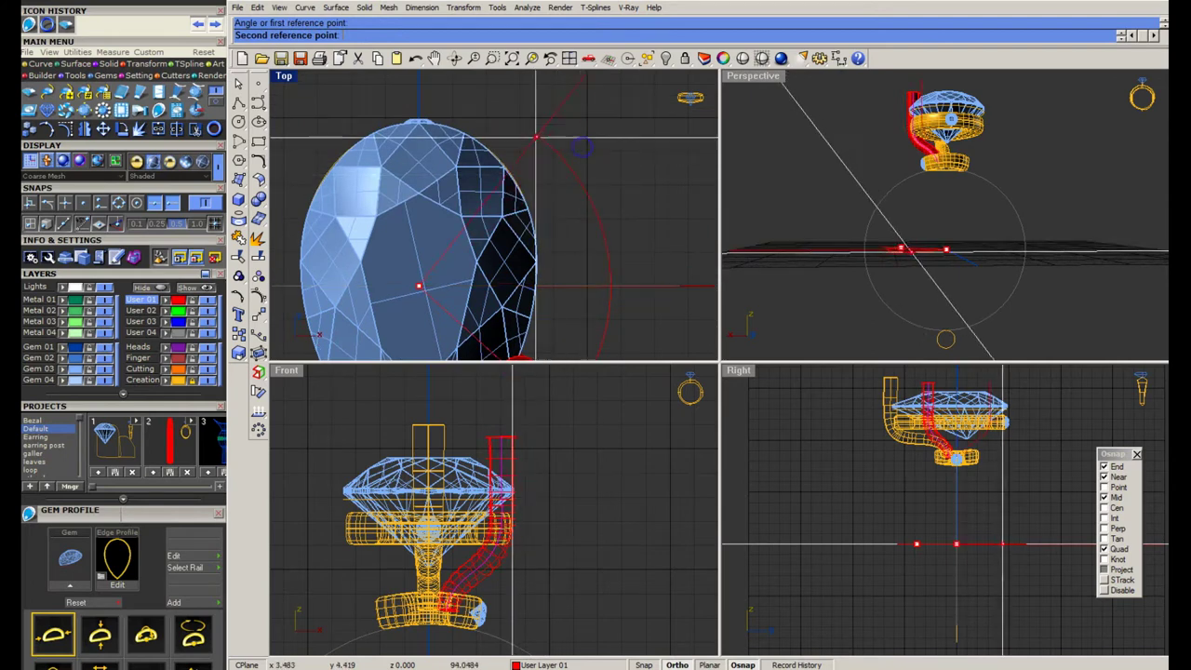
click(533, 130)
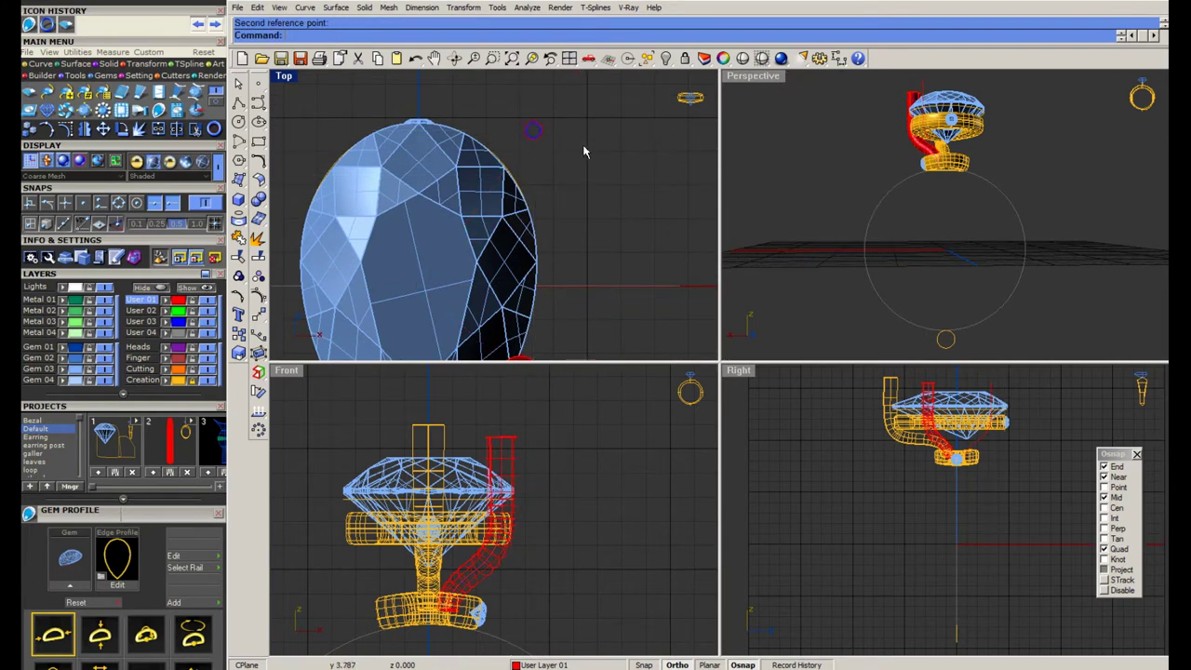
Hide the gem and scale the rail curve toward the gem edge
click(103, 369)
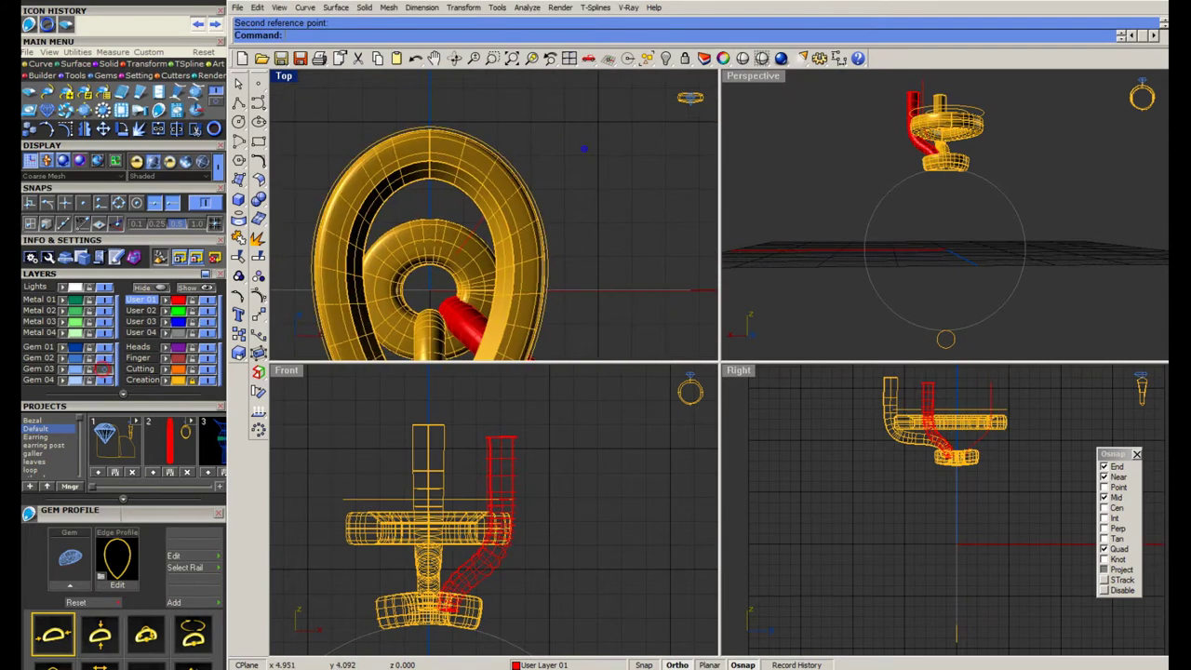
scroll(479, 228, up, 3)
click(444, 270)
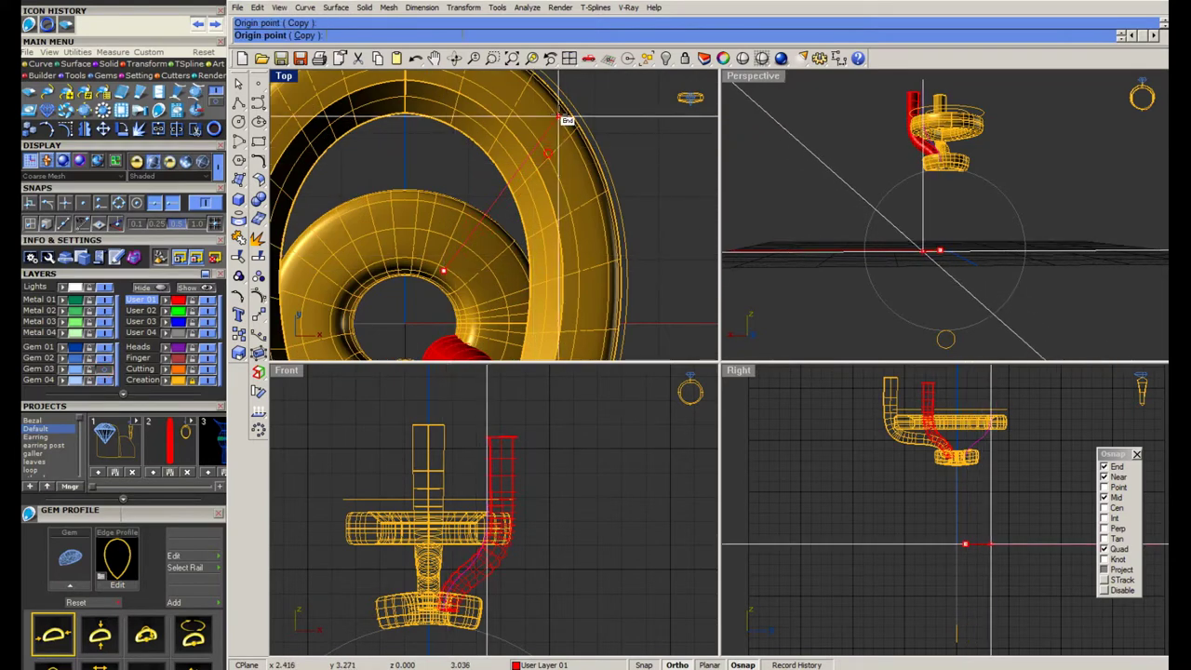
click(570, 100)
click(581, 97)
scroll(610, 197, down, 3)
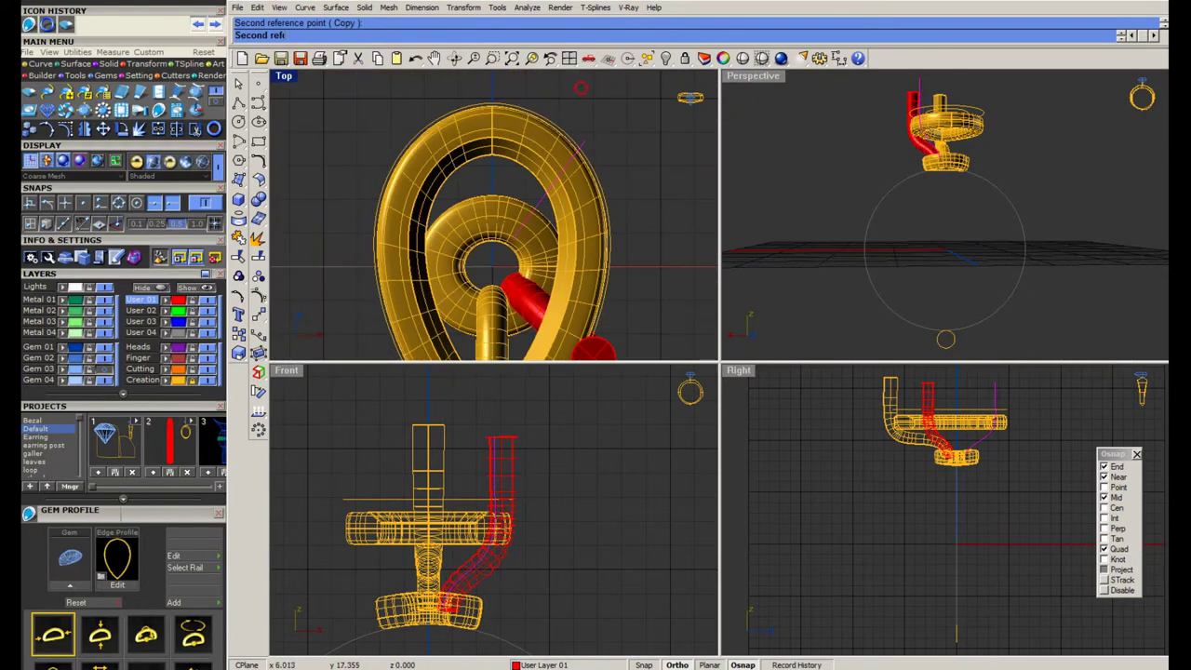
Make a pipe along the curve, then show the gem and delete that pipe
click(238, 198)
click(367, 195)
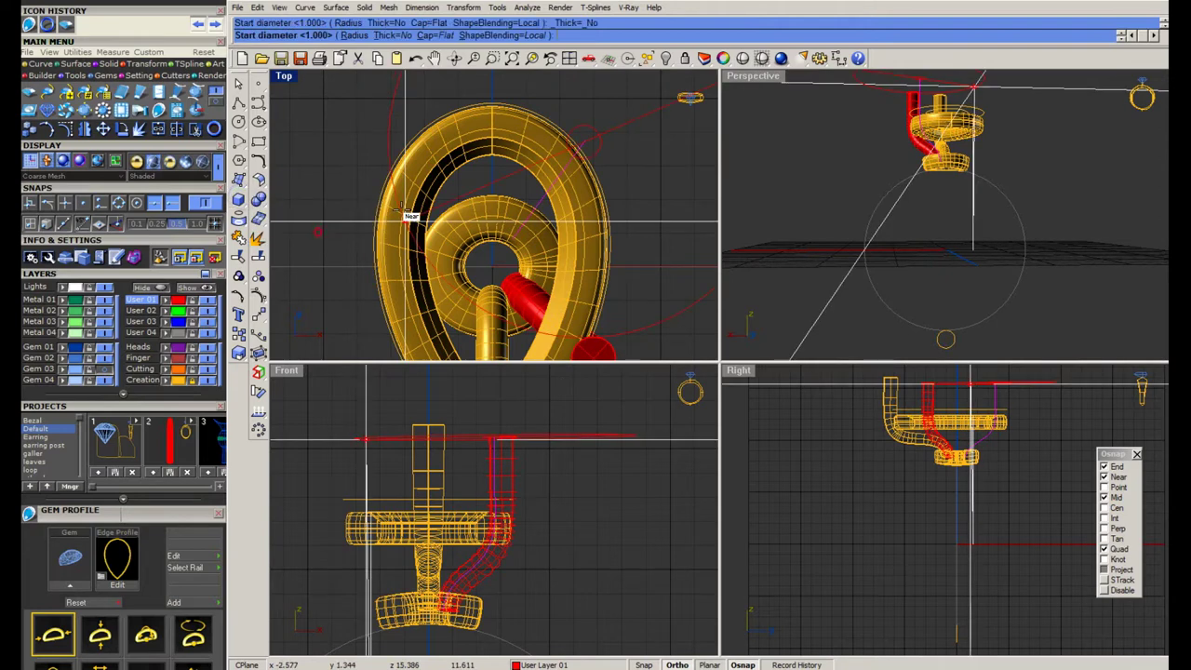
text(1.3)
key(Return)
key(Return)
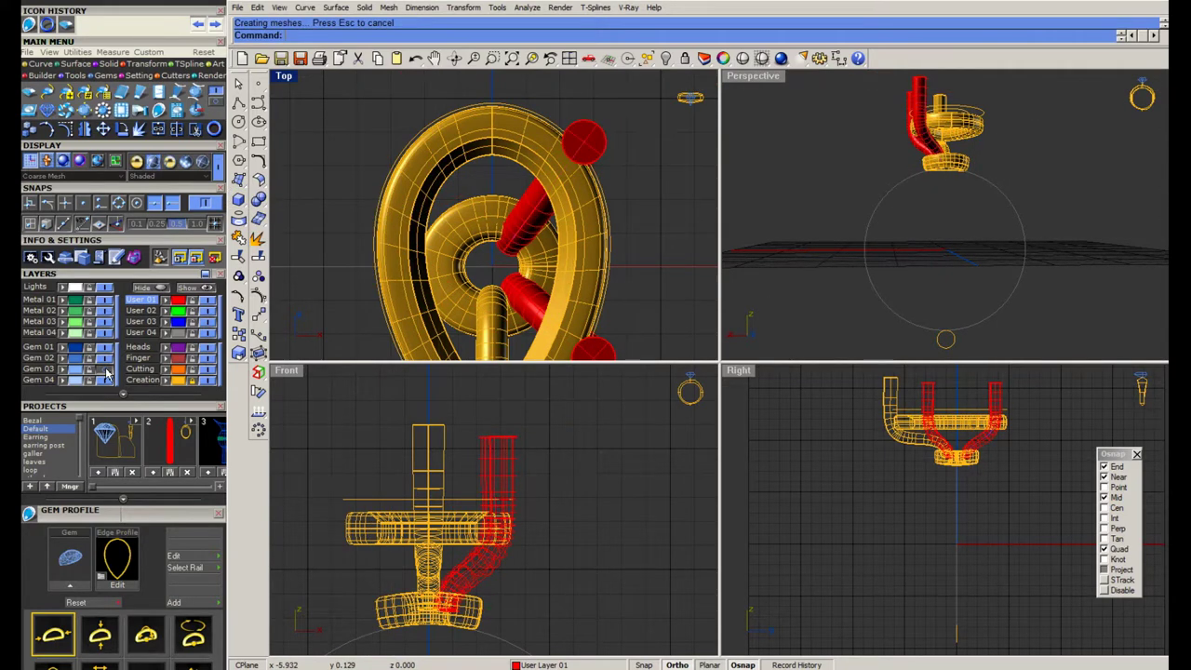
click(107, 370)
scroll(600, 195, up, 1)
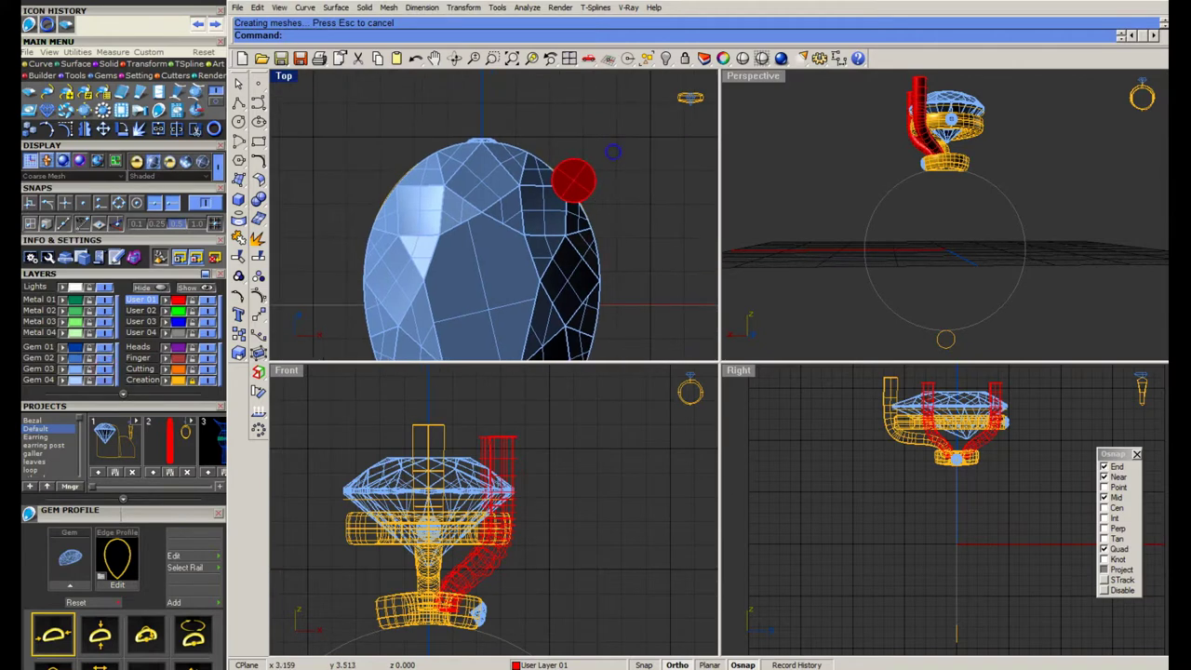
scroll(583, 186, up, 1)
click(595, 177)
key(Delete)
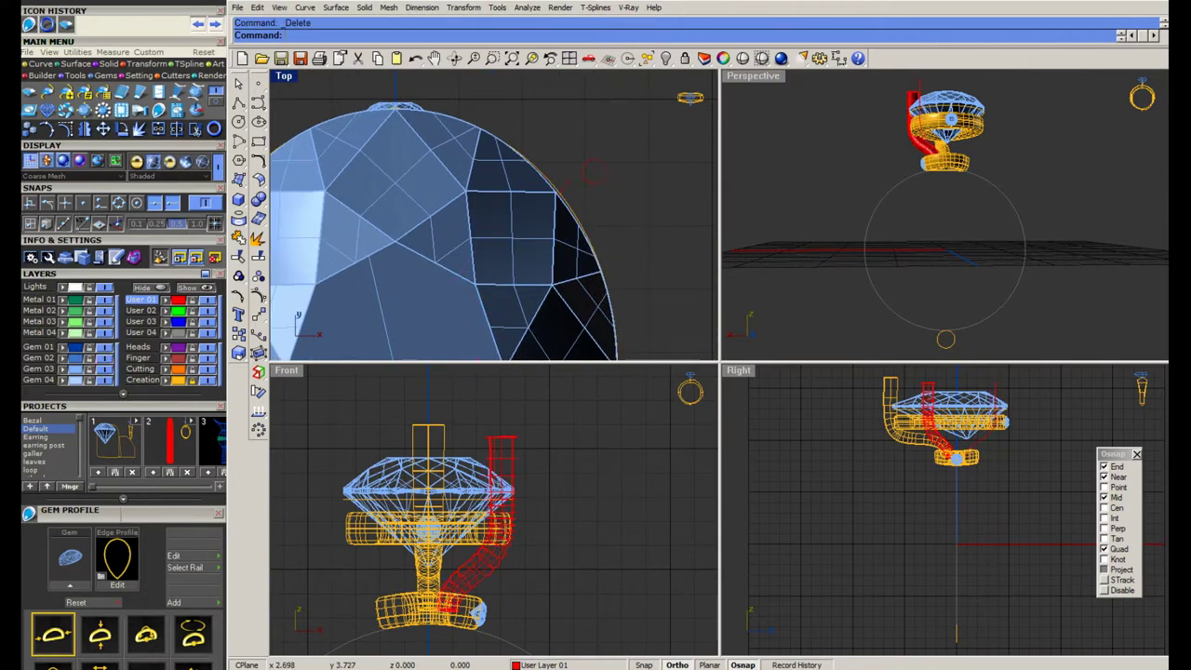
Scale the rail curve again from a new origin to its end point
scroll(470, 310, up, 1)
text(scale)
key(Return)
click(464, 277)
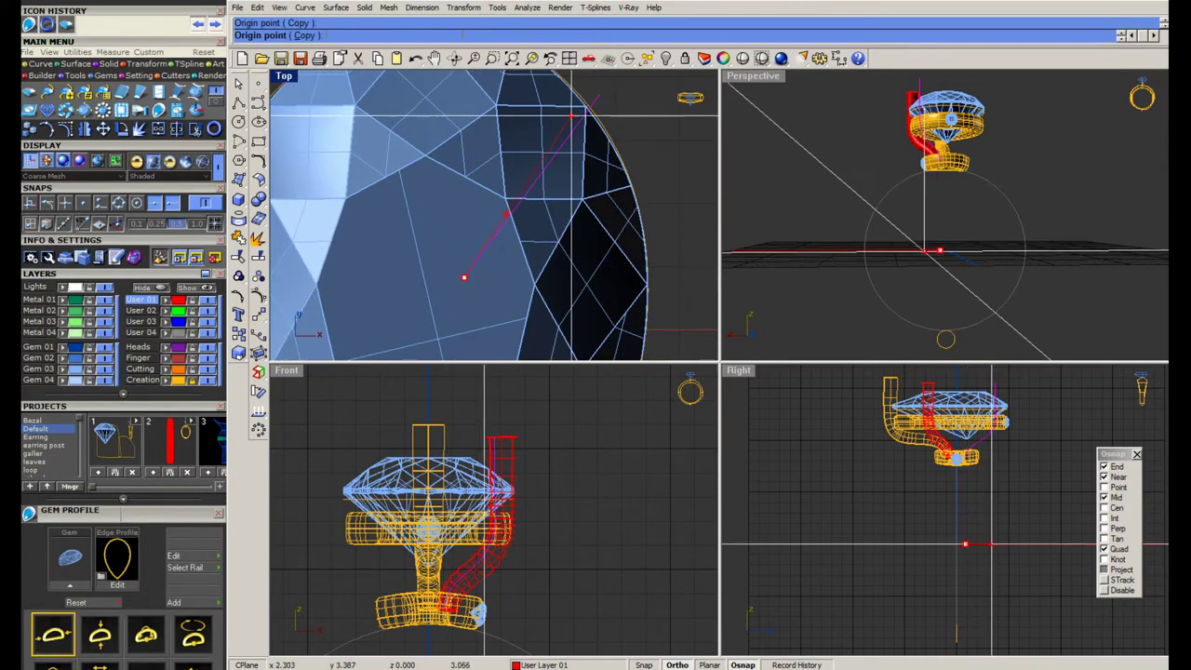
click(601, 94)
key(Return)
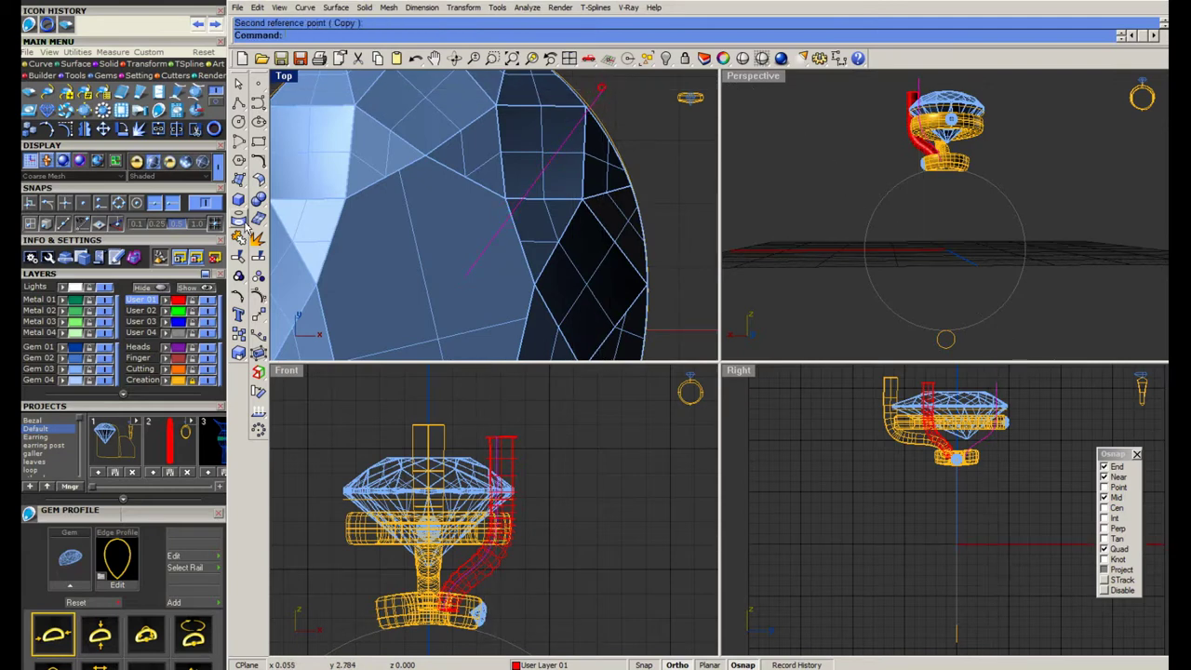
Create a flat-capped pipe of 1.3 diameter along the rescaled curve
right_click(574, 42)
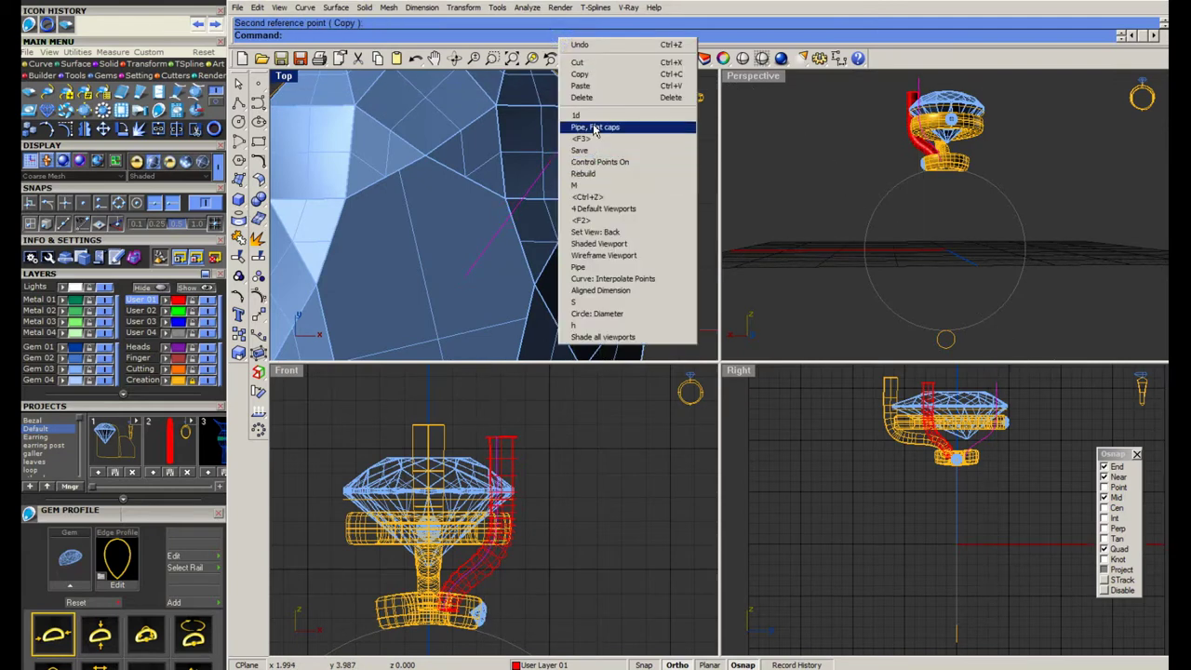
click(594, 121)
key(Return)
key(Return)
text(1)
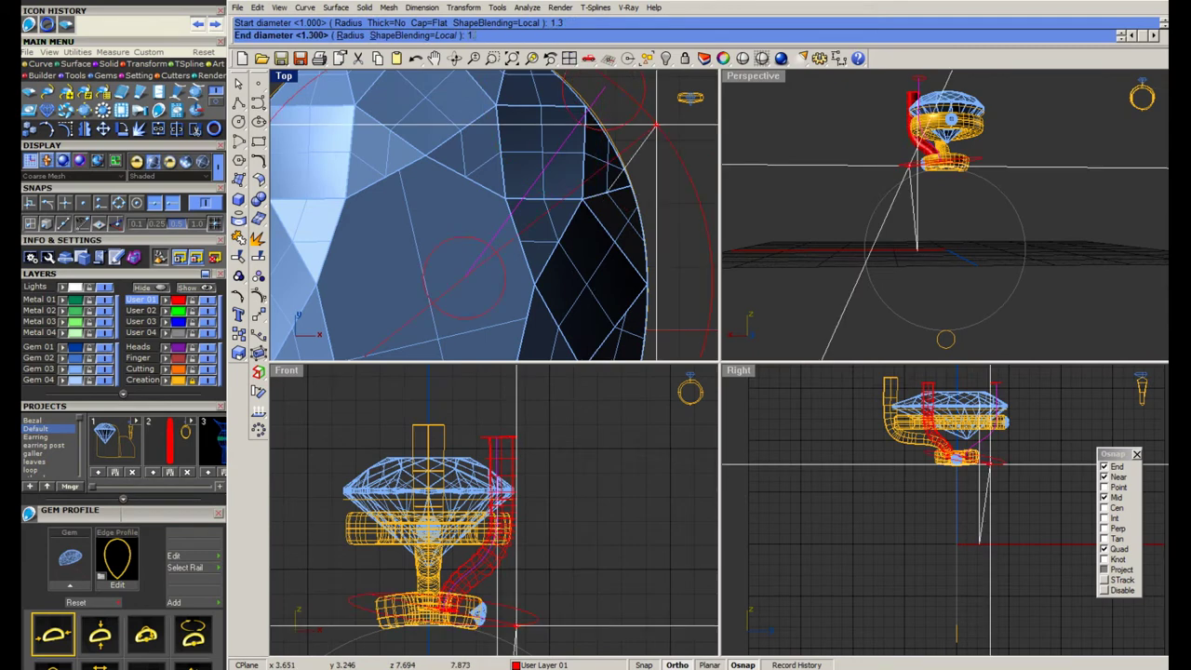
key(Return)
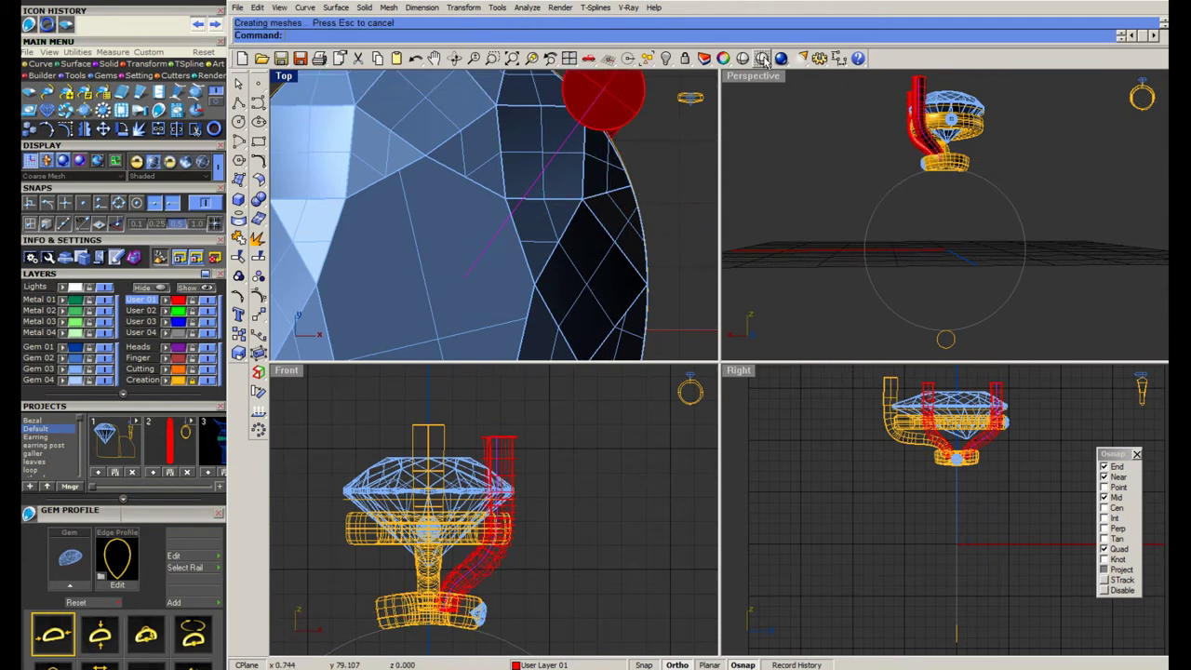
In a shaded Front view, mirror the red pipe across the ring centre
click(519, 484)
click(763, 59)
drag(558, 444, 501, 463)
click(451, 401)
scroll(448, 401, down, 2)
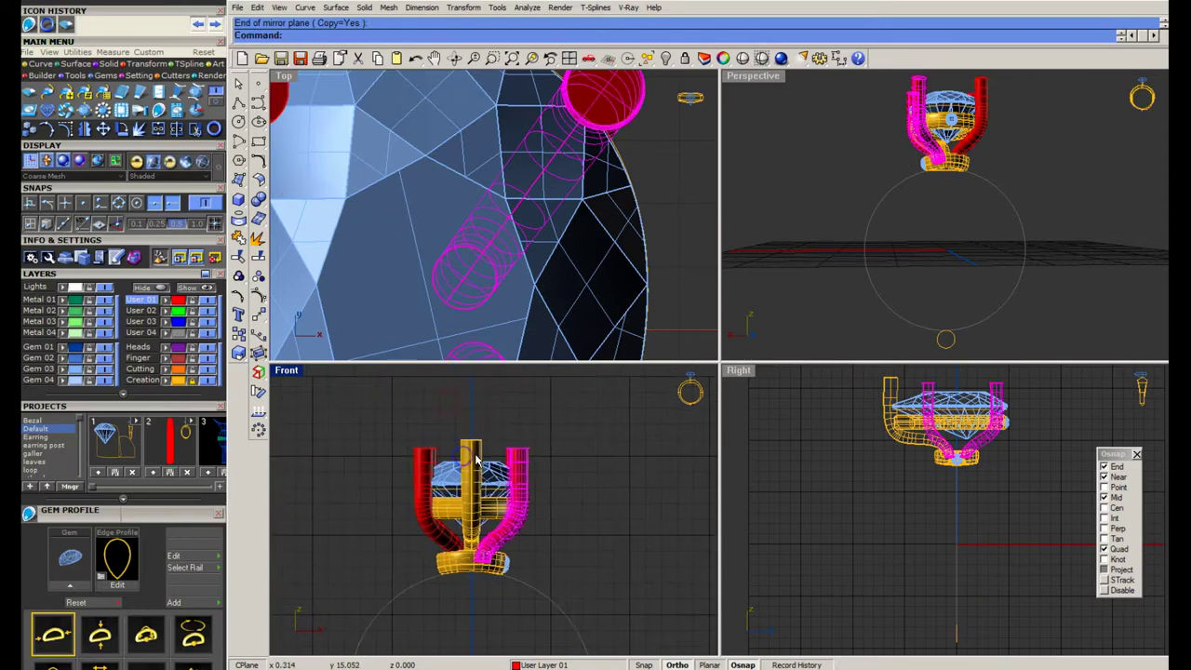
click(292, 381)
right_click(286, 371)
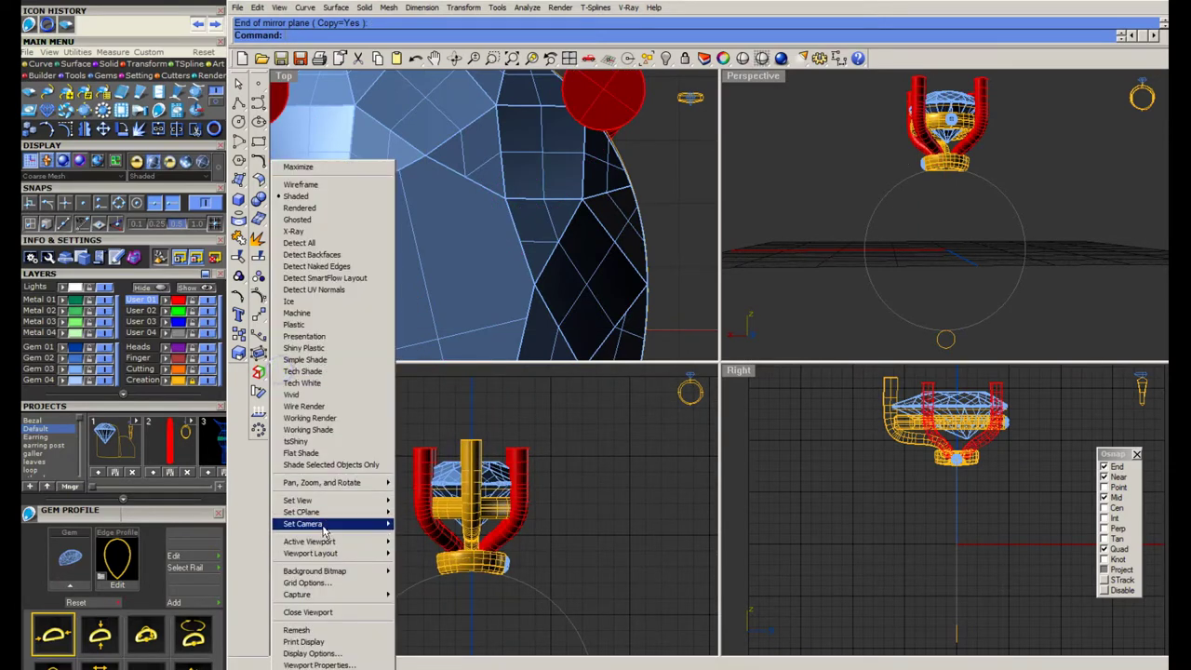
mouse_move(298, 501)
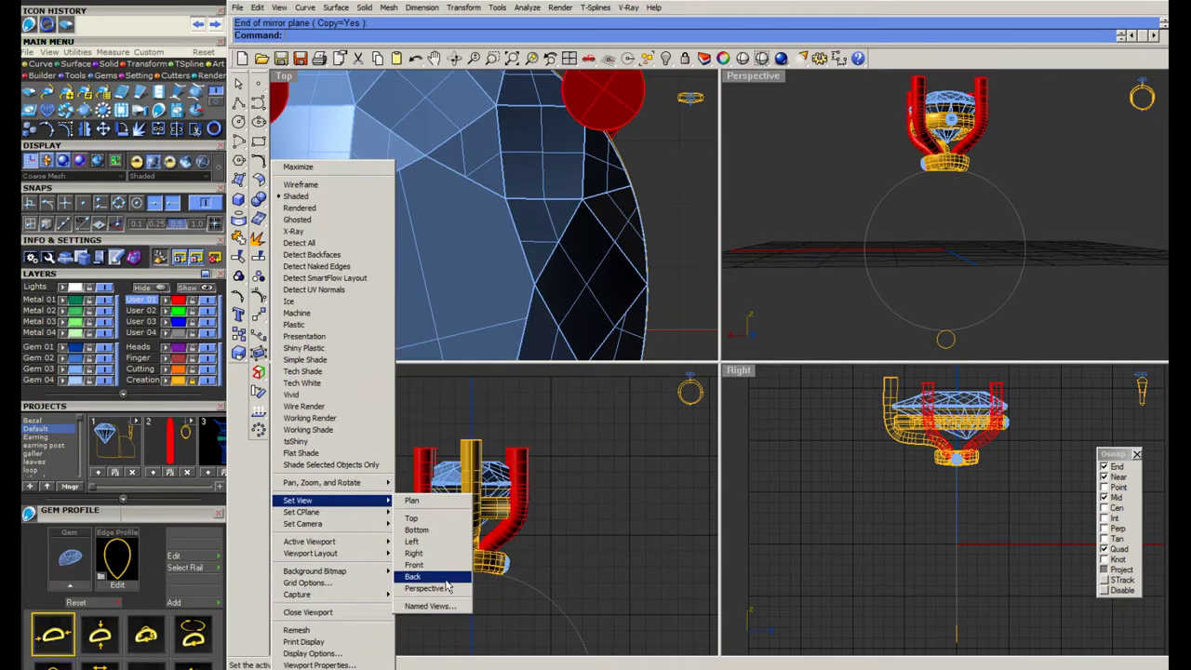
Set the Front viewport to Back and compare against the reference ring photo
click(433, 578)
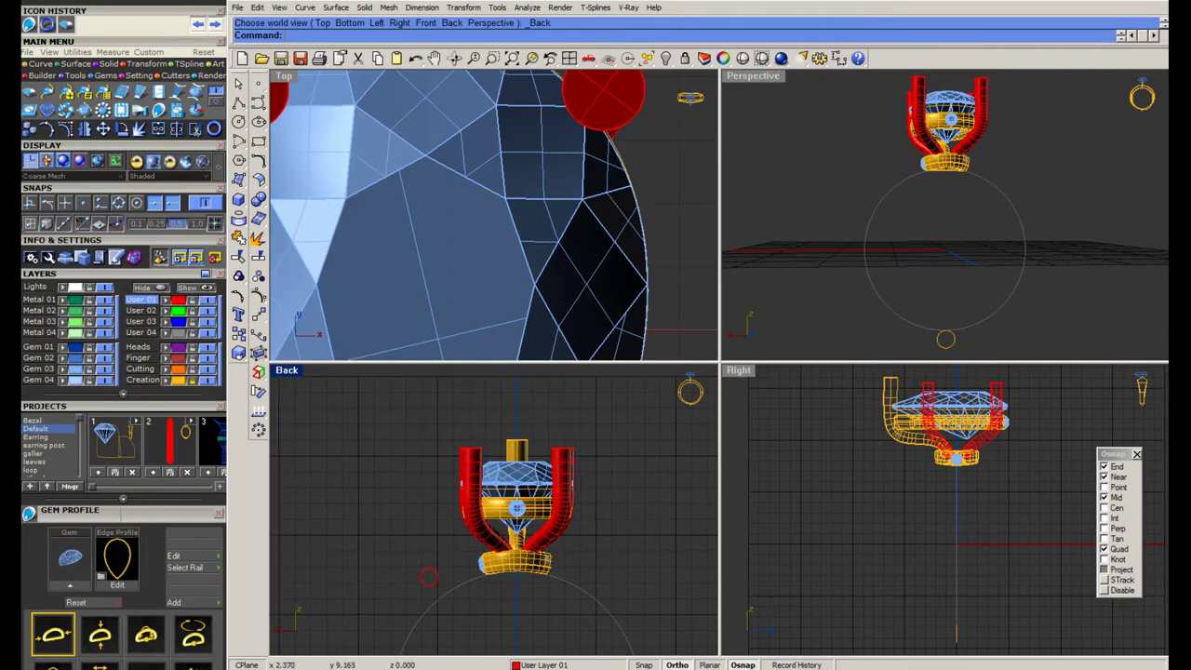
scroll(553, 543, up, 3)
key(alt+Tab)
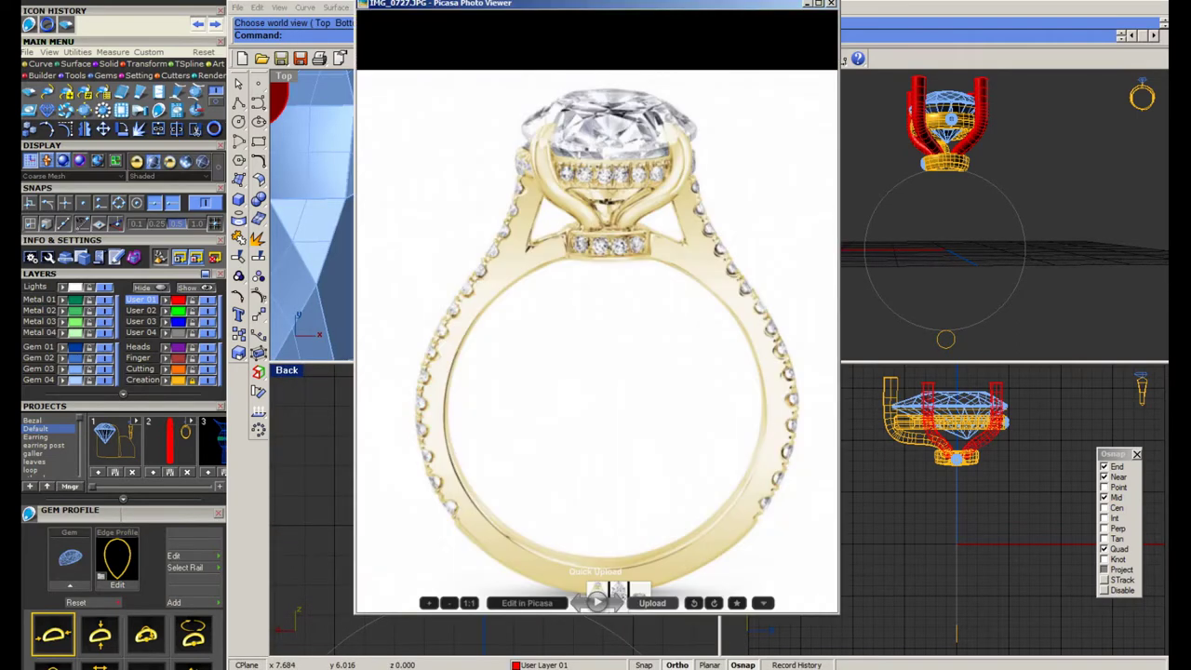
key(alt+Tab)
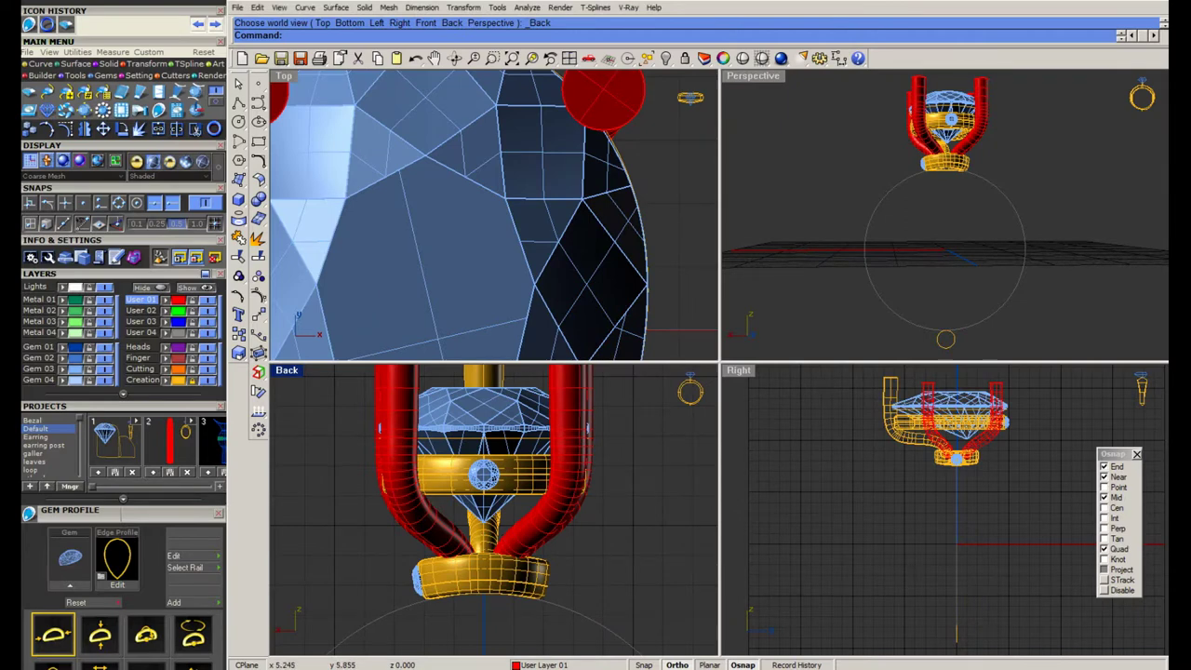
key(alt+Tab)
key(alt+Tab)
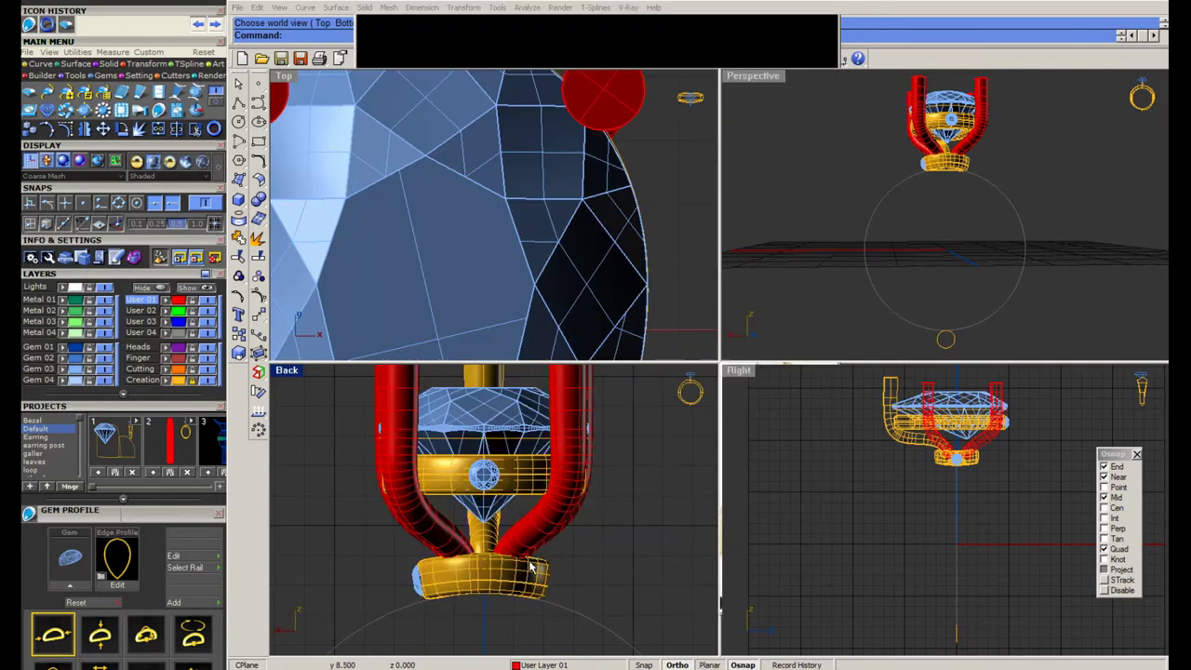
Zoom and orbit the Perspective view to see the ring head from below
scroll(875, 193, up, 3)
scroll(880, 186, up, 3)
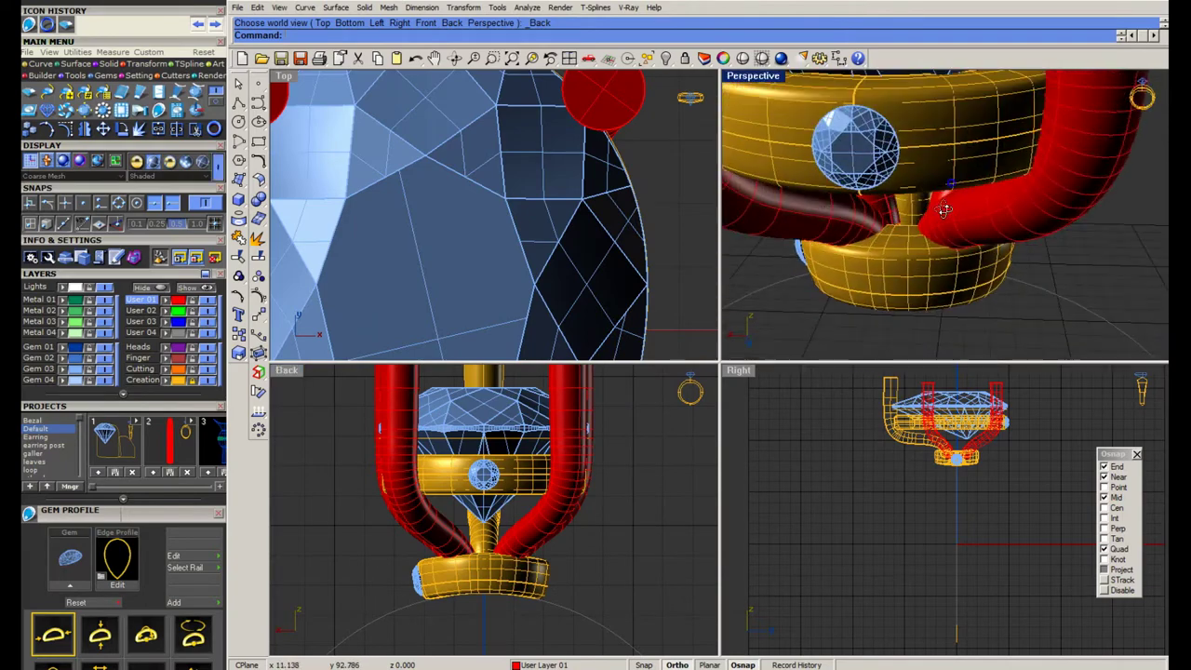
scroll(884, 177, up, 3)
scroll(886, 171, up, 2)
mouse_move(886, 170)
right_down()
mouse_move(902, 204)
mouse_move(811, 253)
right_up()
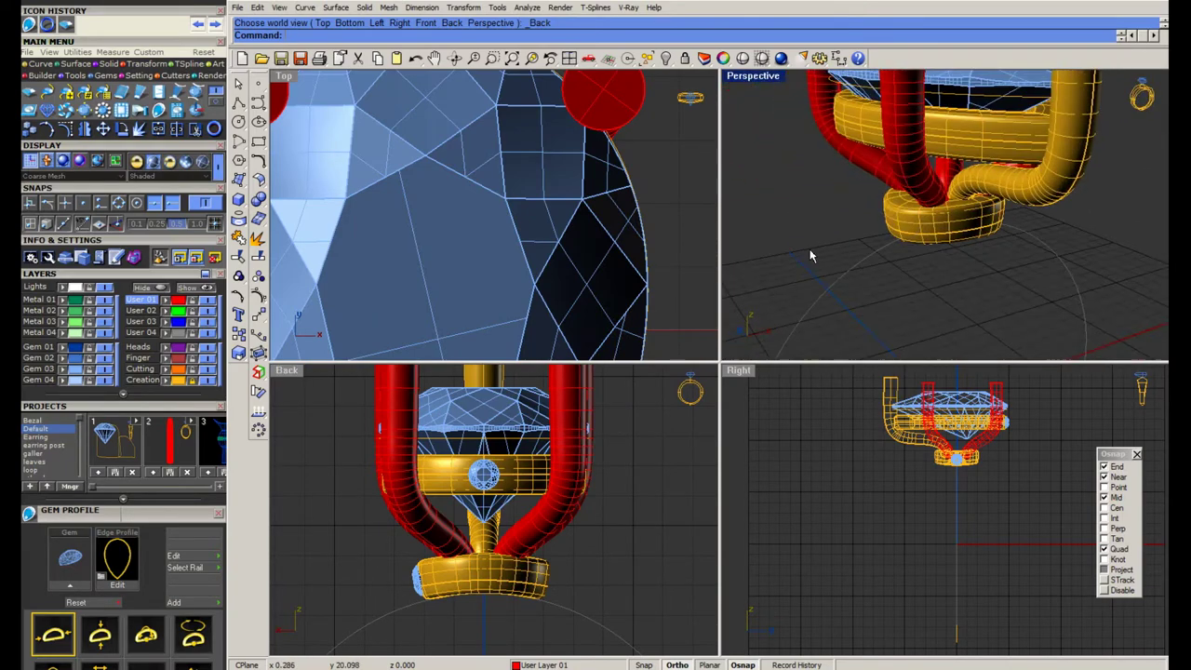
scroll(868, 184, up, 3)
Delete one red prong and nudge its rail curve toward the gem edge
click(868, 184)
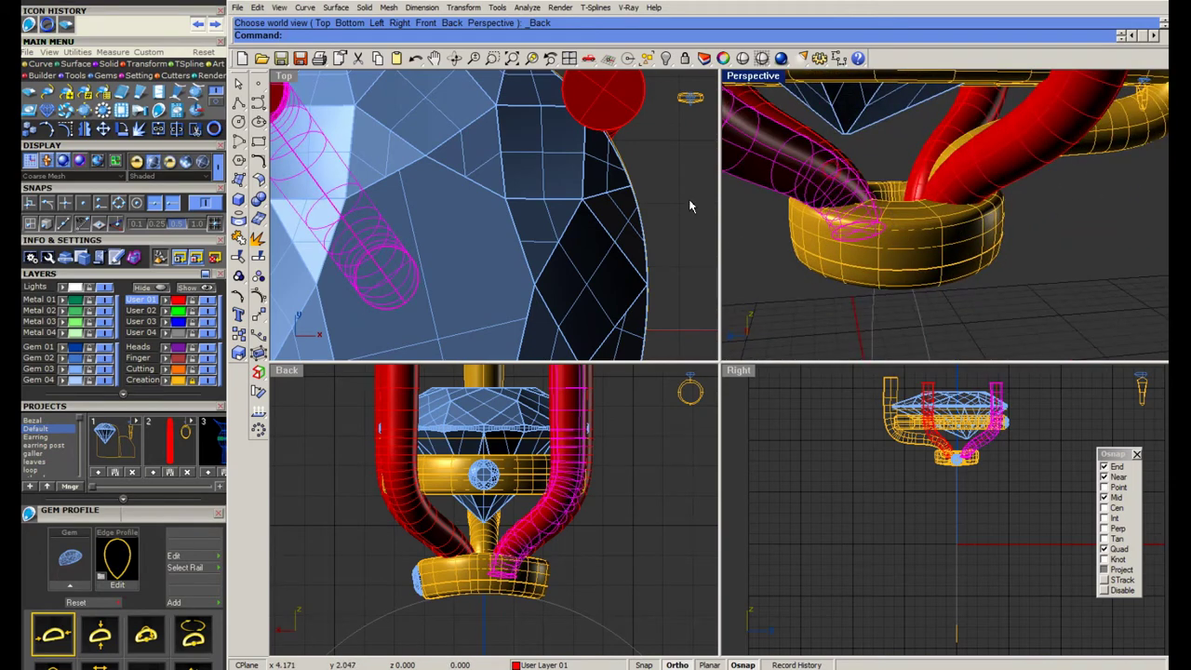
key(Delete)
scroll(798, 171, up, 3)
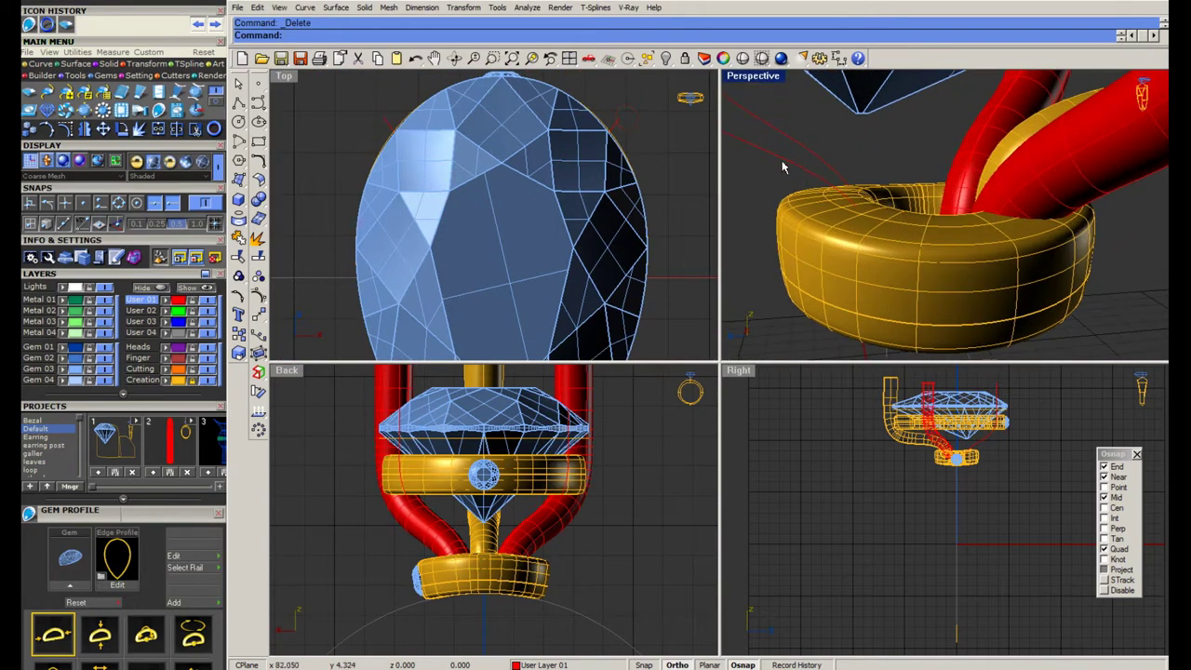
click(383, 124)
drag(612, 127, 614, 124)
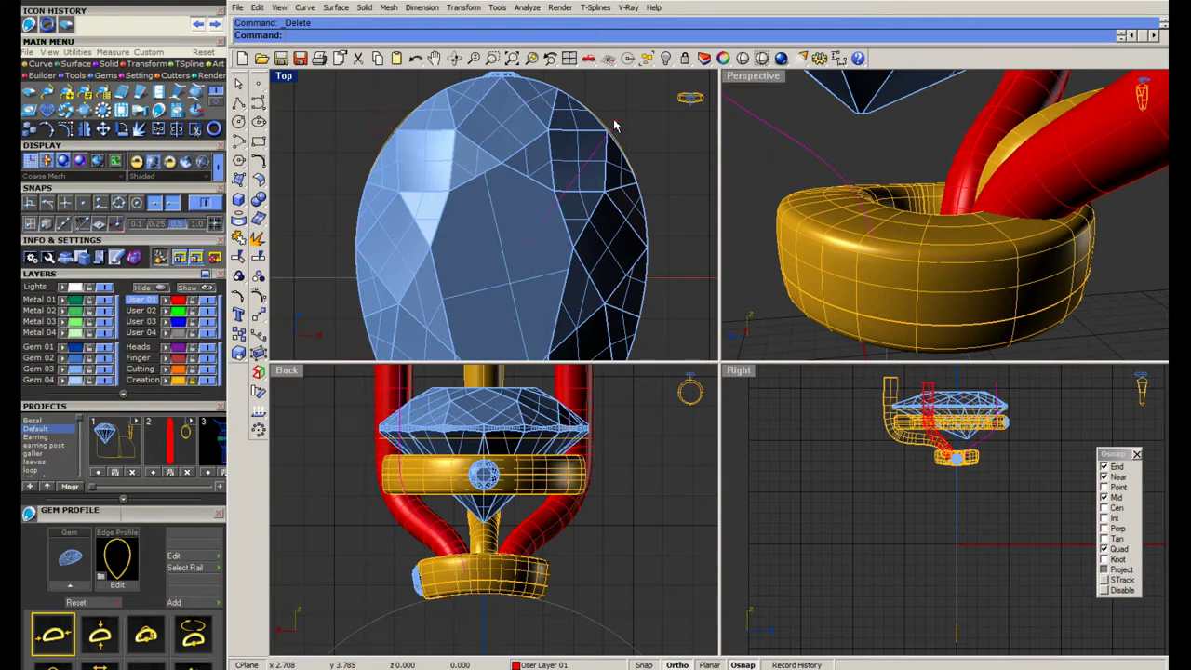
With gems hidden, move one control point of the prong curve to reshape it
scroll(481, 533, up, 3)
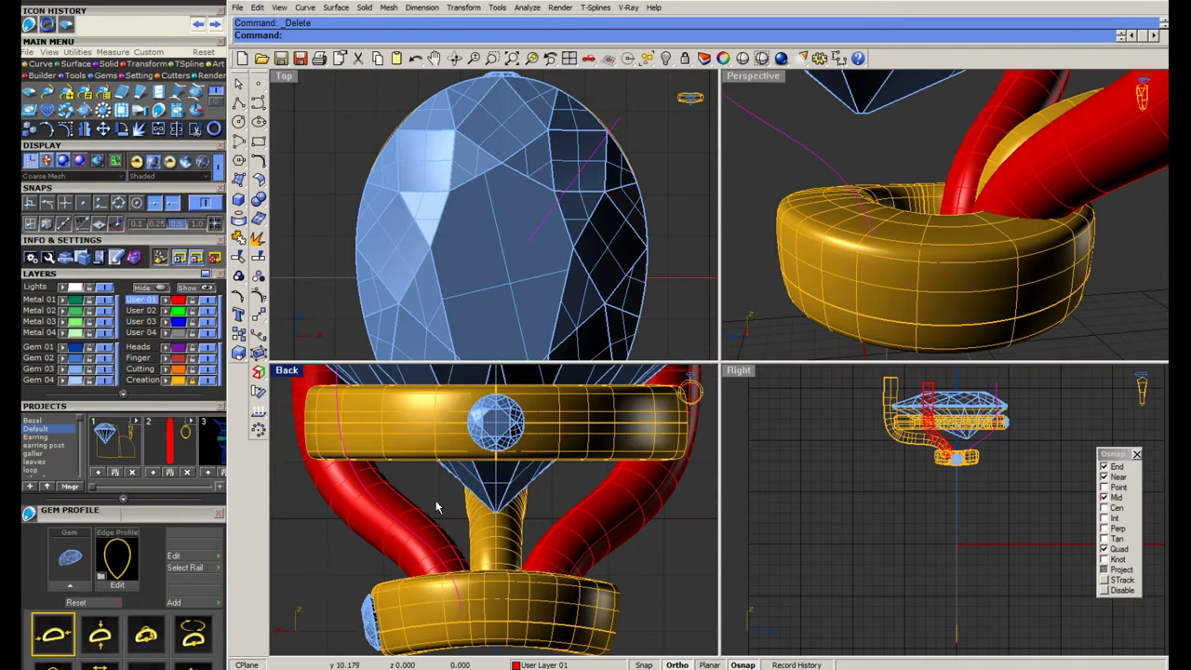
click(106, 369)
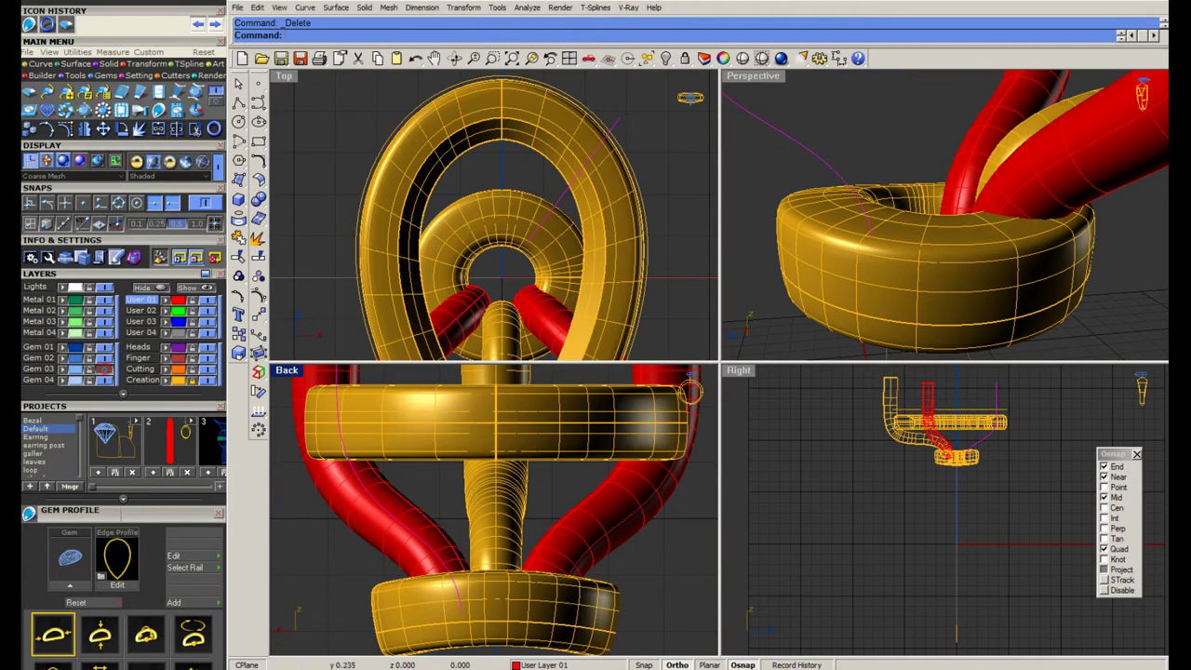
click(258, 295)
scroll(536, 205, up, 2)
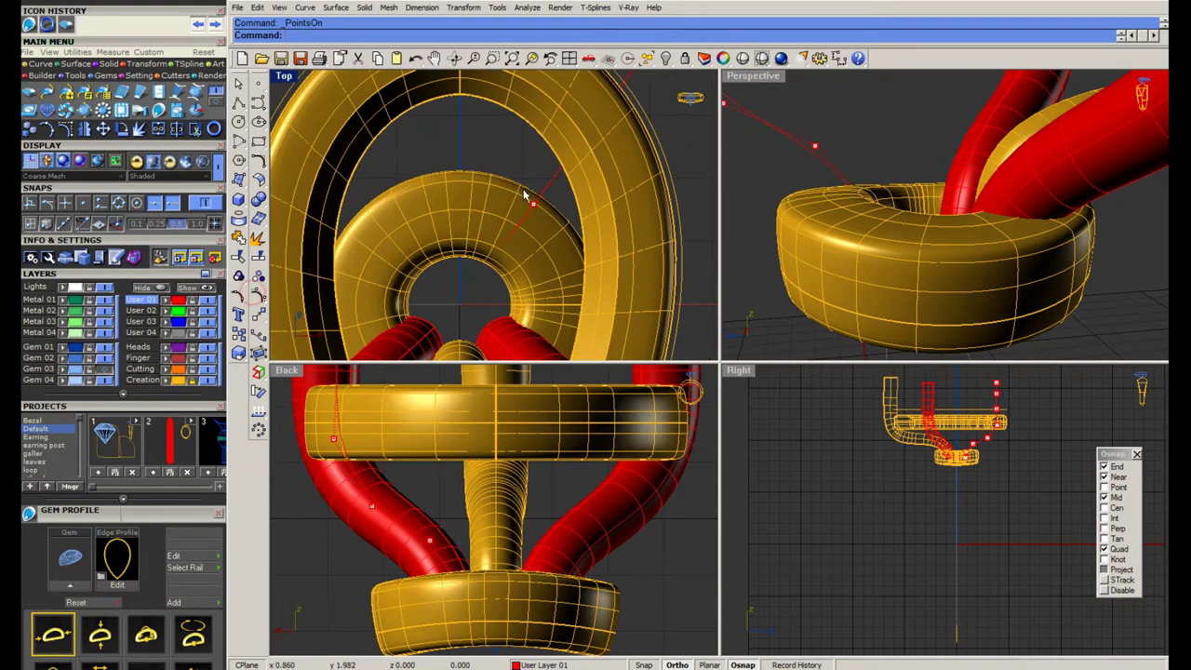
click(533, 203)
scroll(533, 203, up, 2)
text(move)
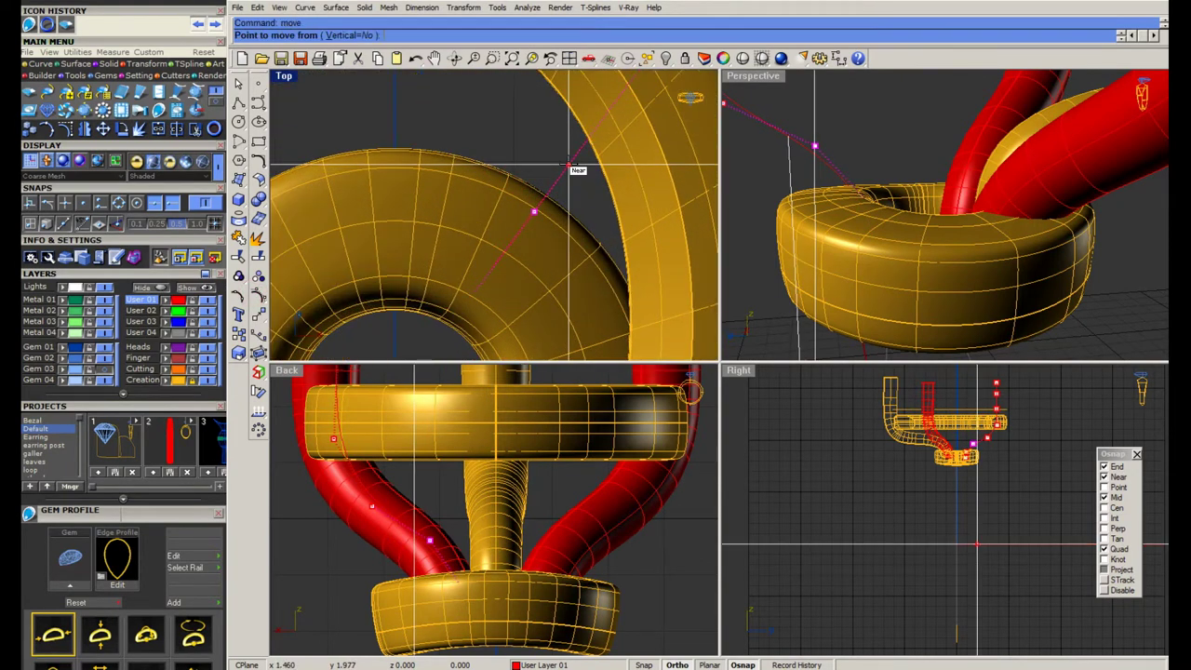
key(Return)
click(584, 169)
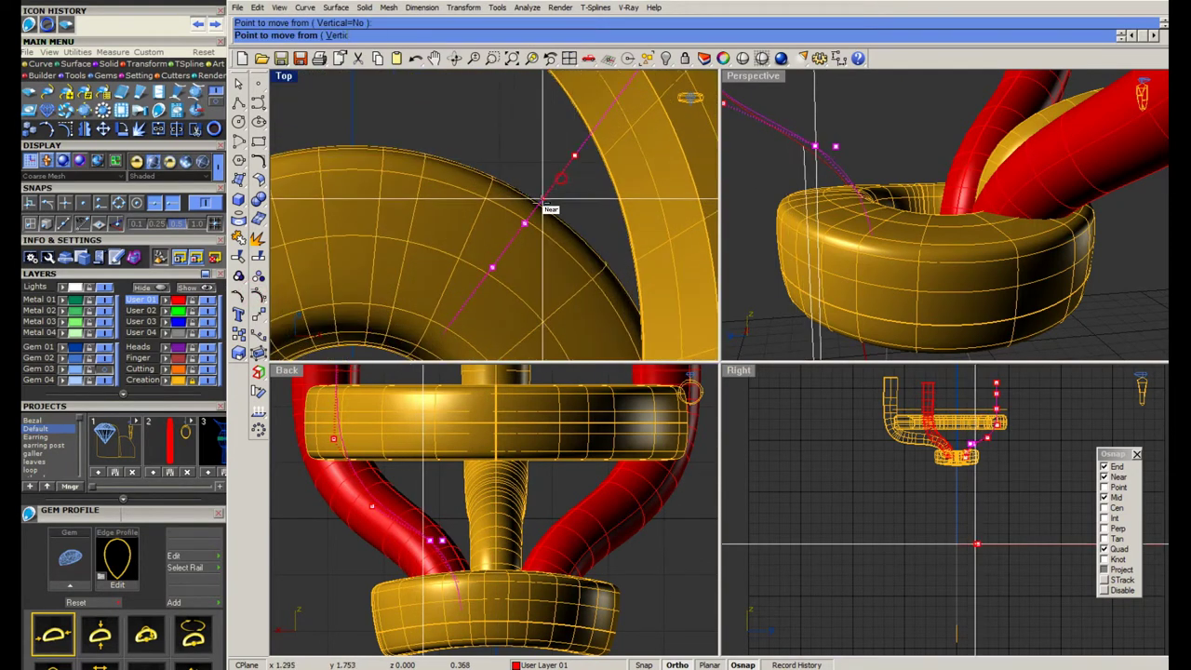
click(524, 224)
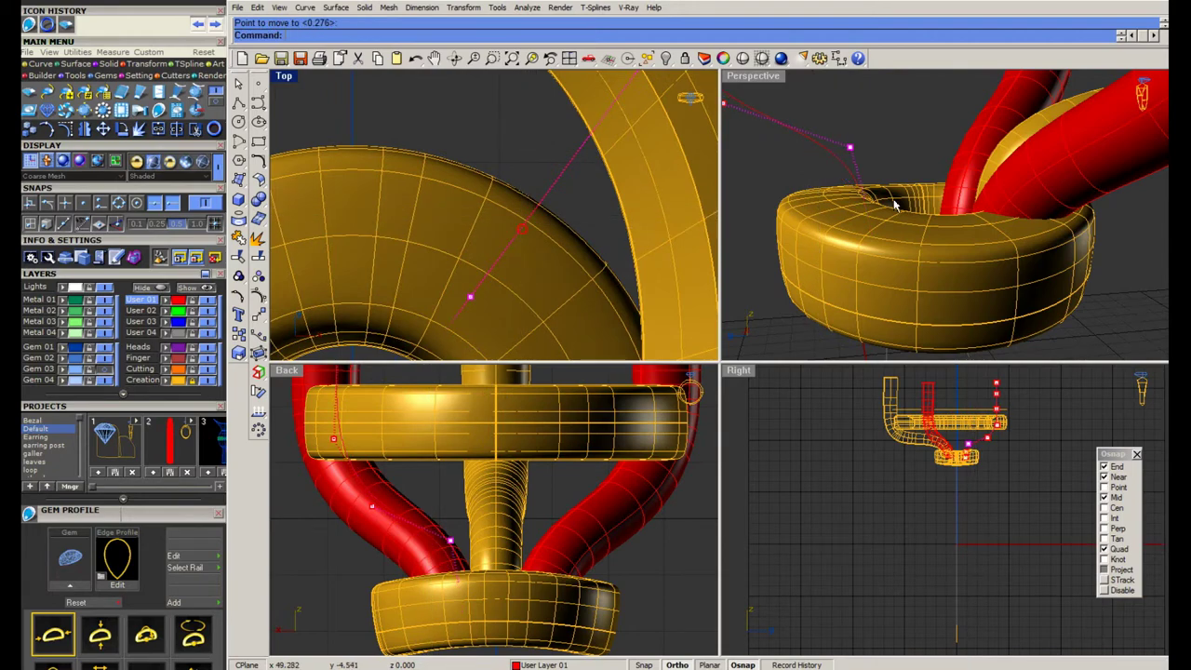
right_drag(896, 207, 890, 198)
key(Escape)
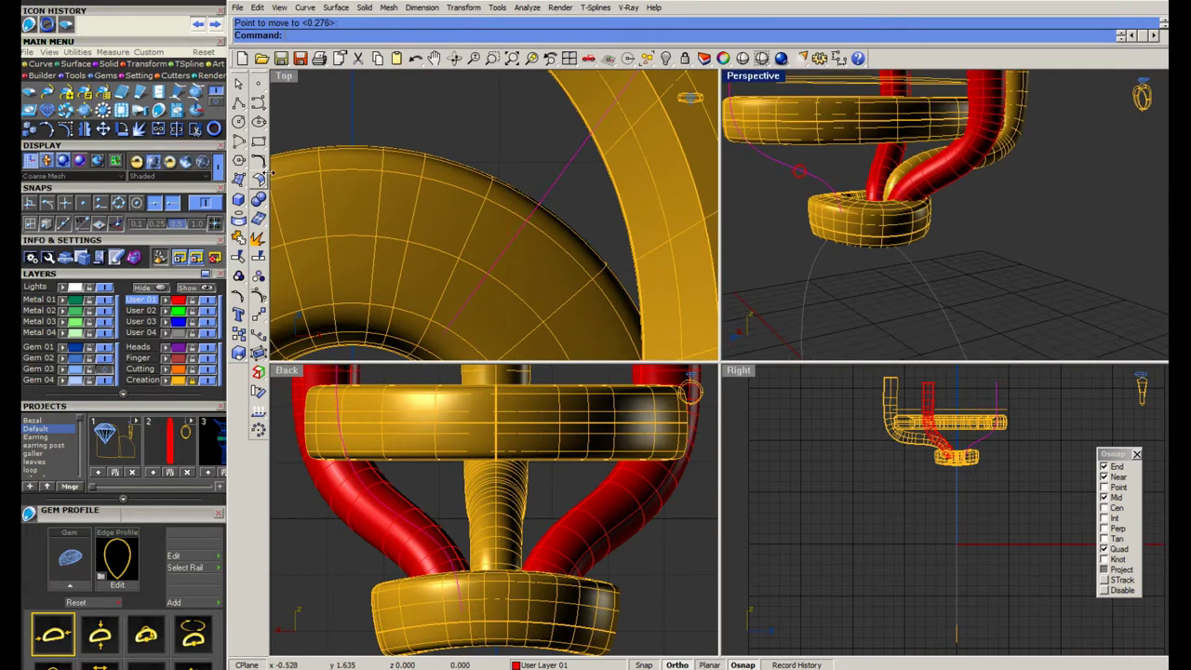
Pipe the reshaped curve tapering from 1.3 to 1.0 diameter
click(238, 198)
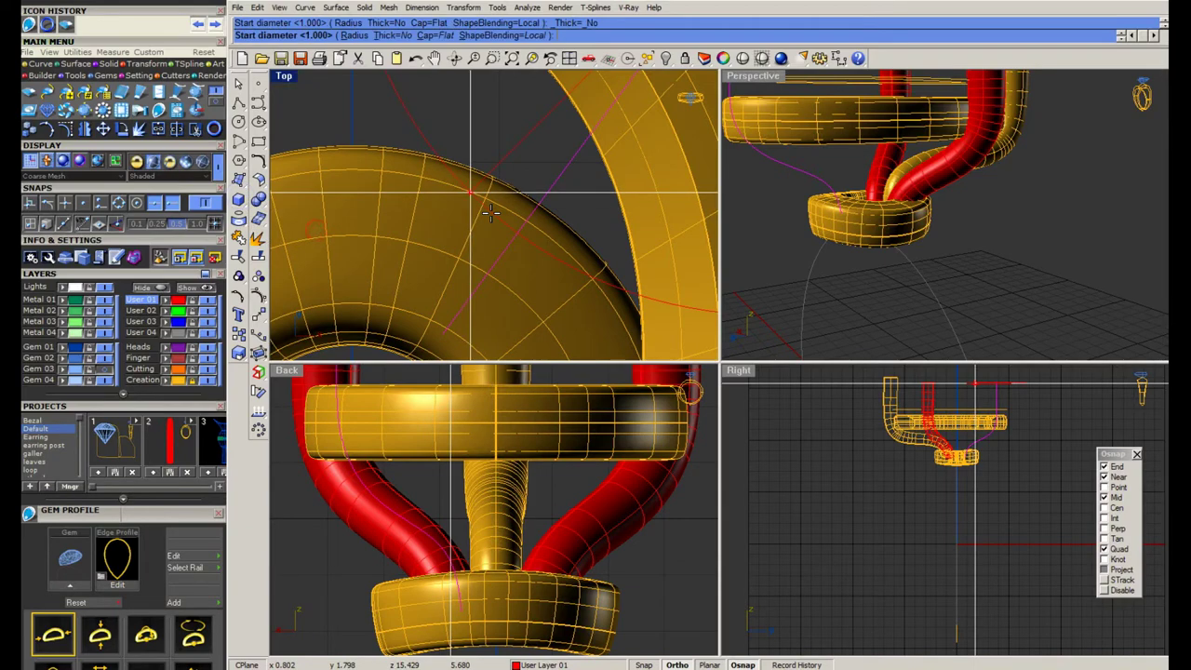
text(1.3)
key(Return)
text(1.0)
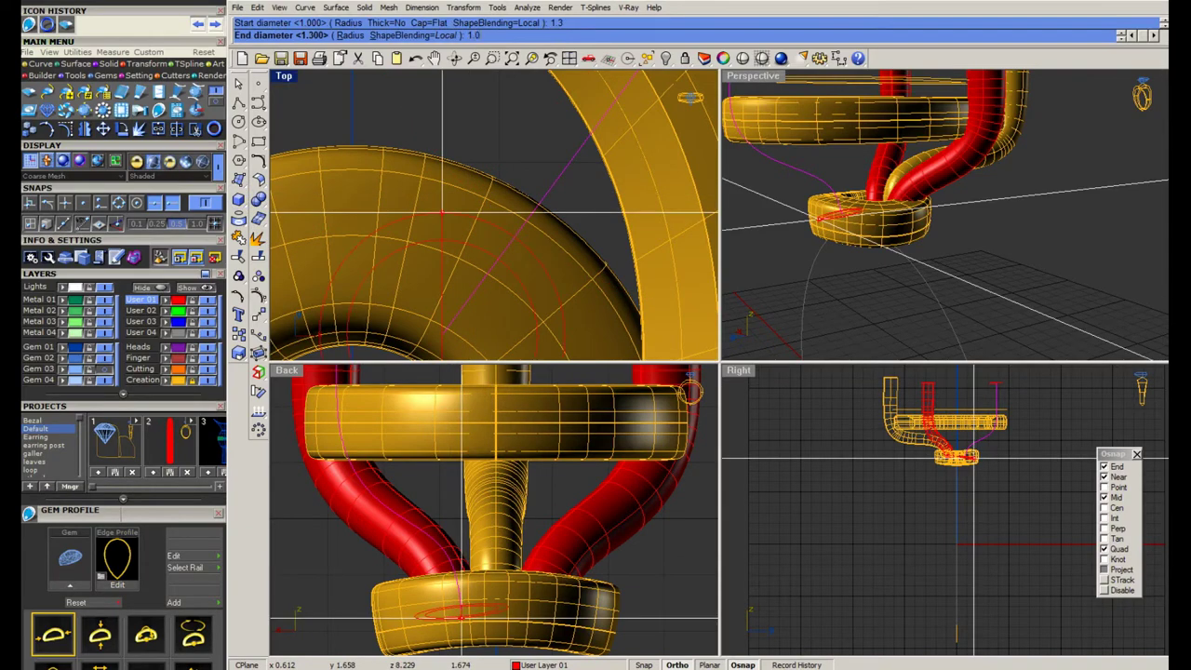
key(Return)
key(Return)
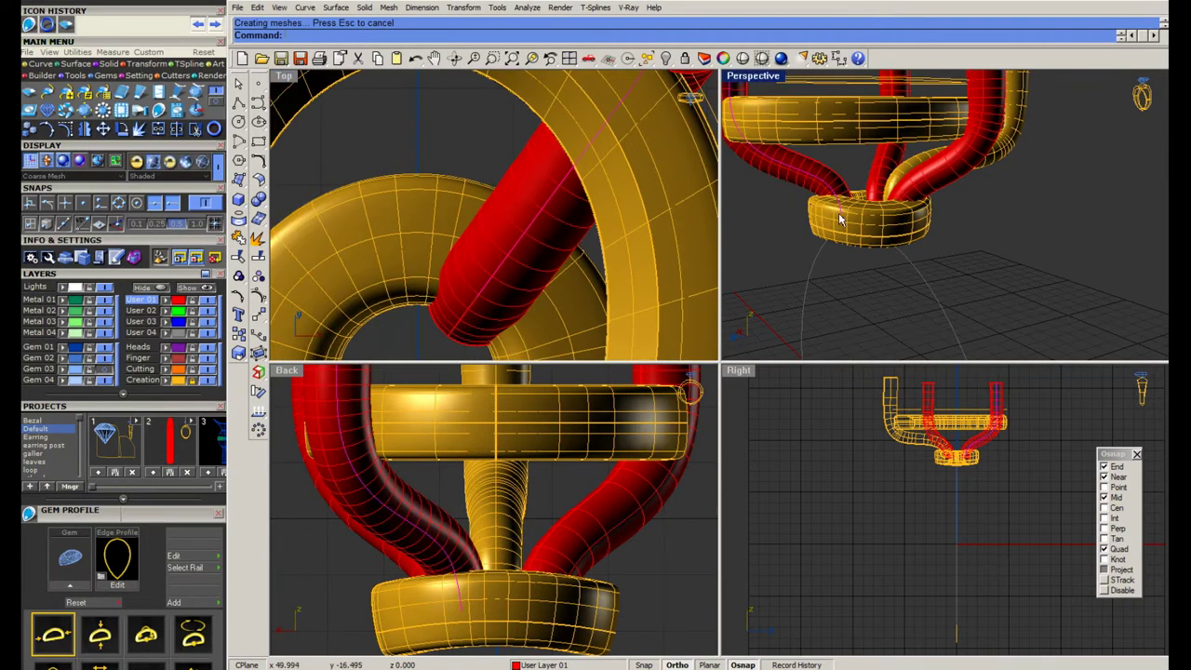
right_drag(840, 220, 903, 200)
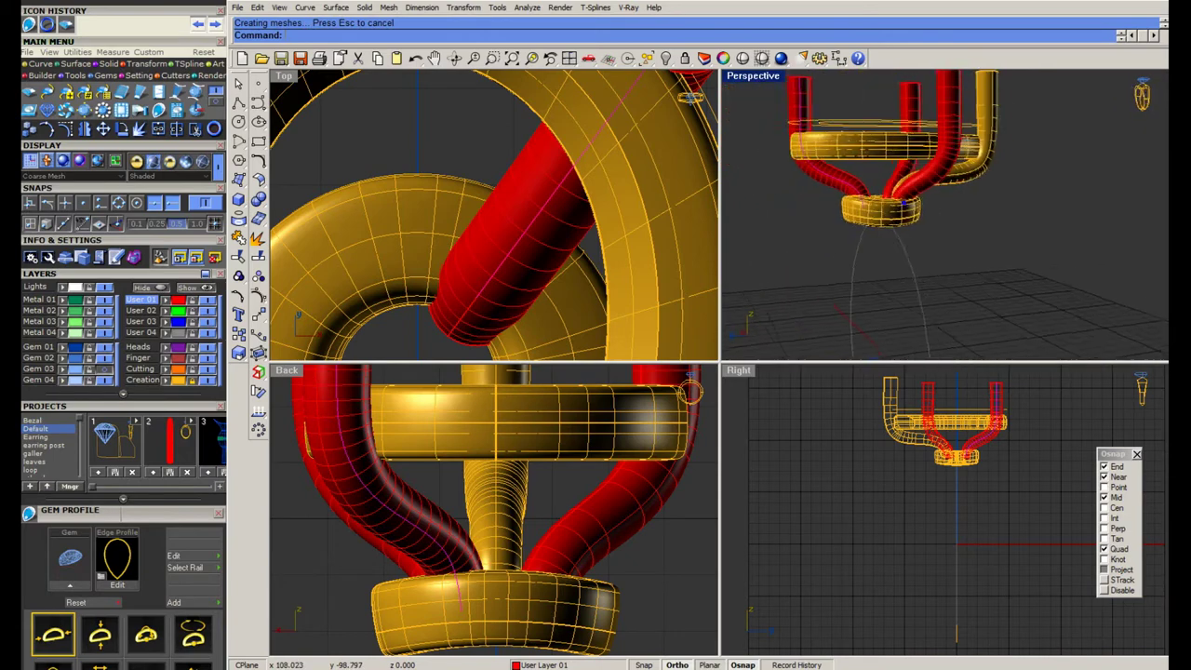
scroll(989, 217, up, 3)
scroll(990, 217, up, 2)
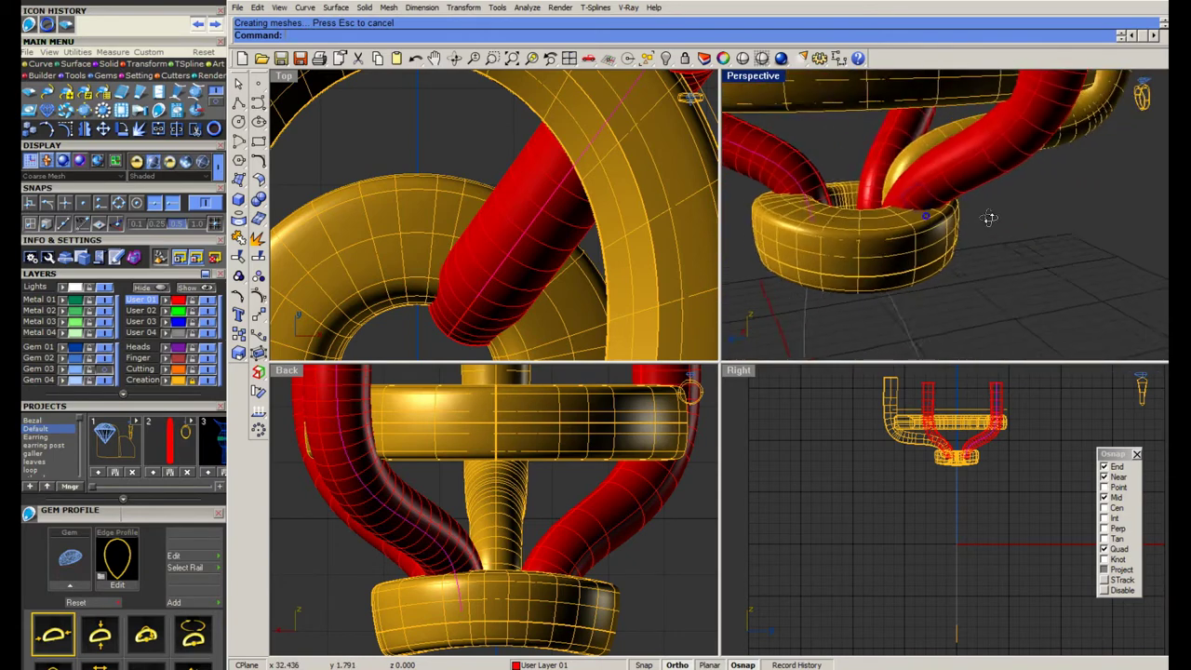
mouse_move(989, 218)
right_down()
mouse_move(965, 214)
mouse_move(897, 251)
mouse_move(862, 229)
right_up()
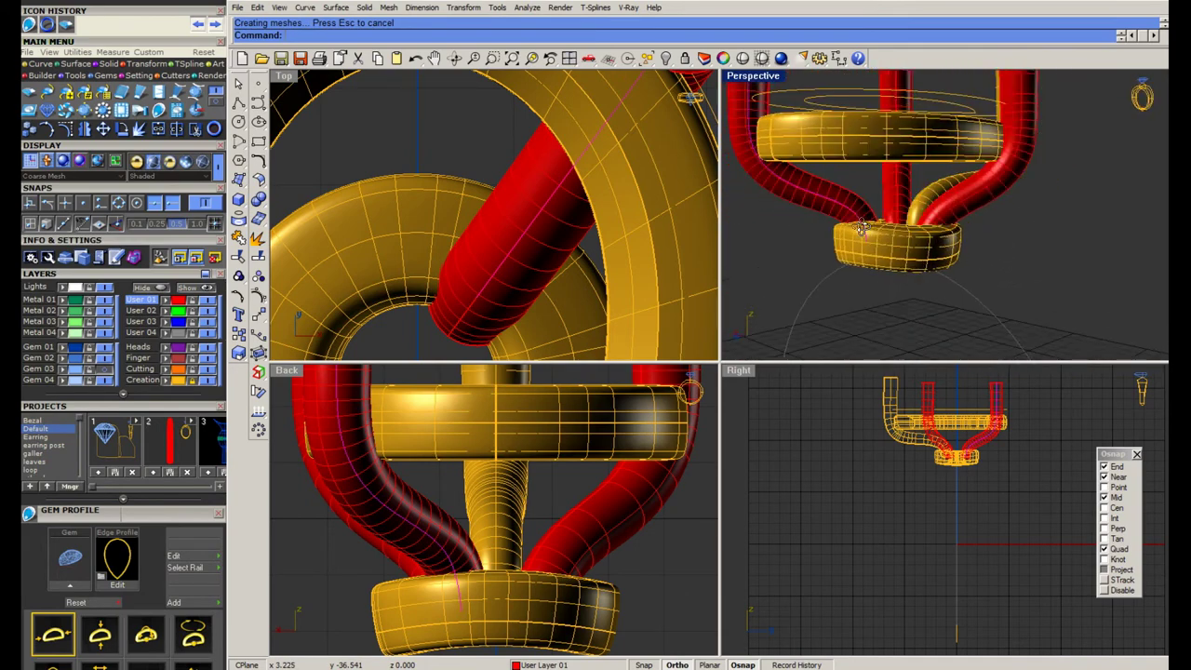
Maximize Back, restore four views, then maximize a shaded Front view and check the reference photo
scroll(493, 224, down, 3)
scroll(493, 224, down, 2)
scroll(312, 371, down, 2)
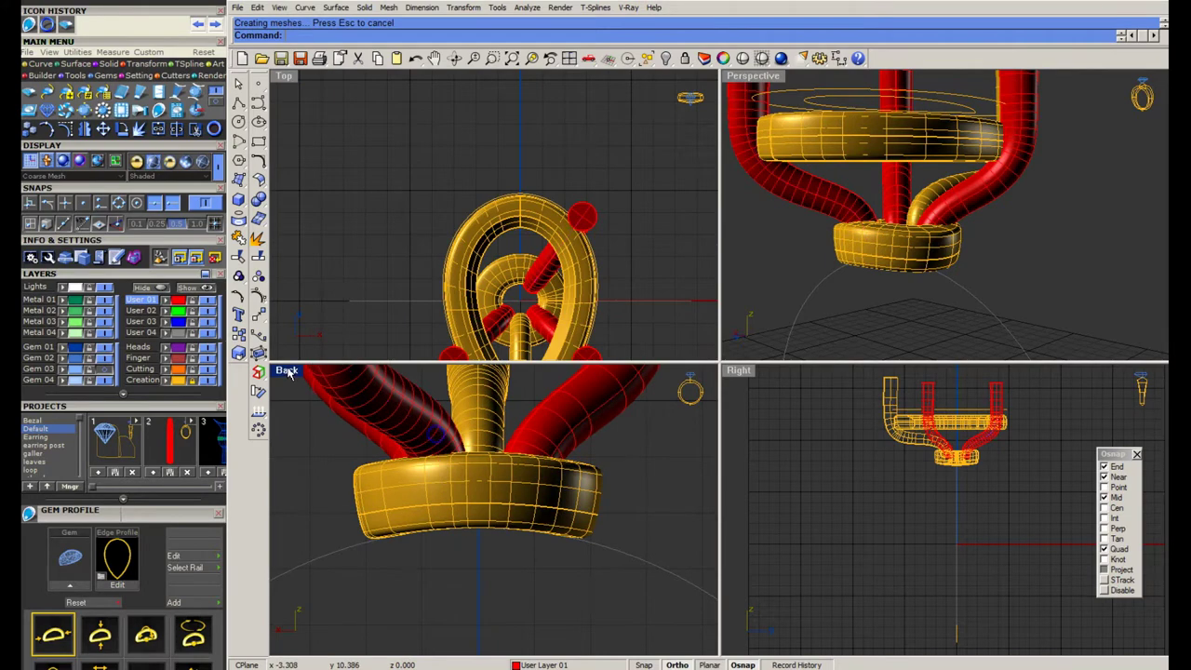
double_click(286, 371)
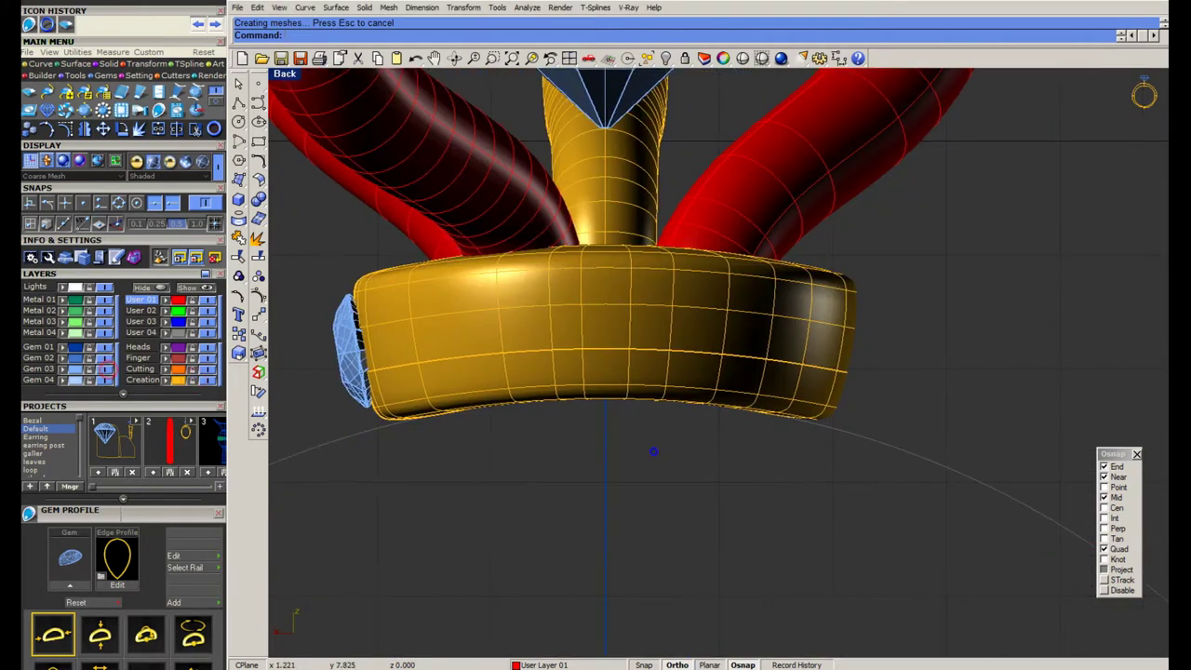
click(570, 57)
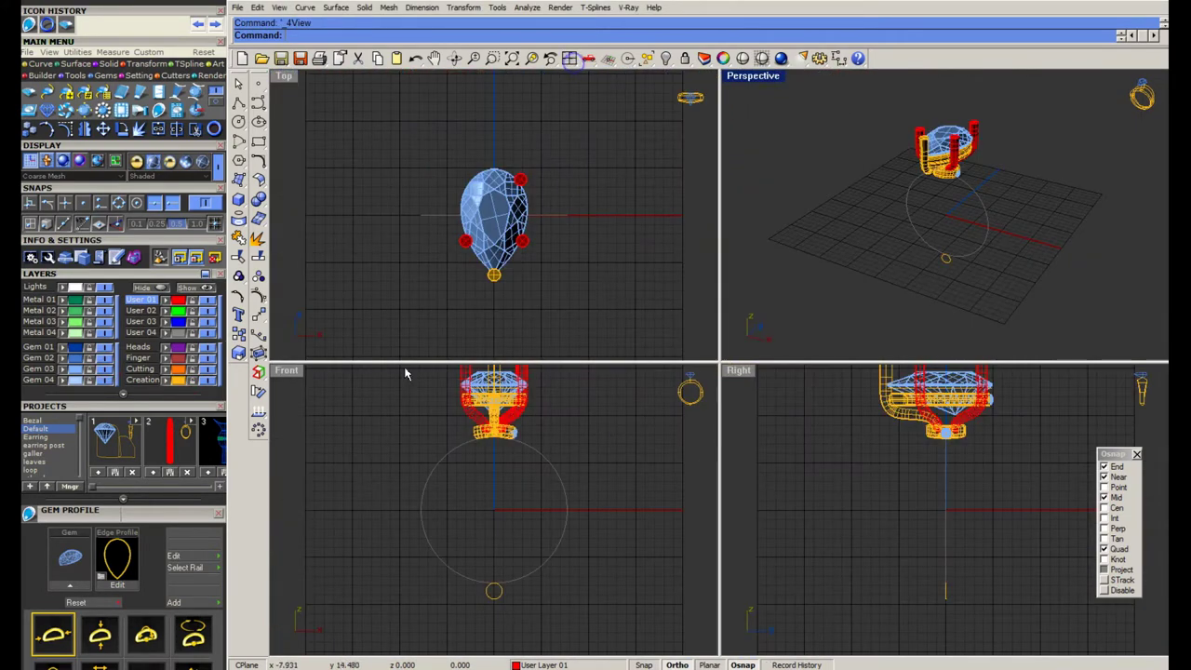
double_click(287, 372)
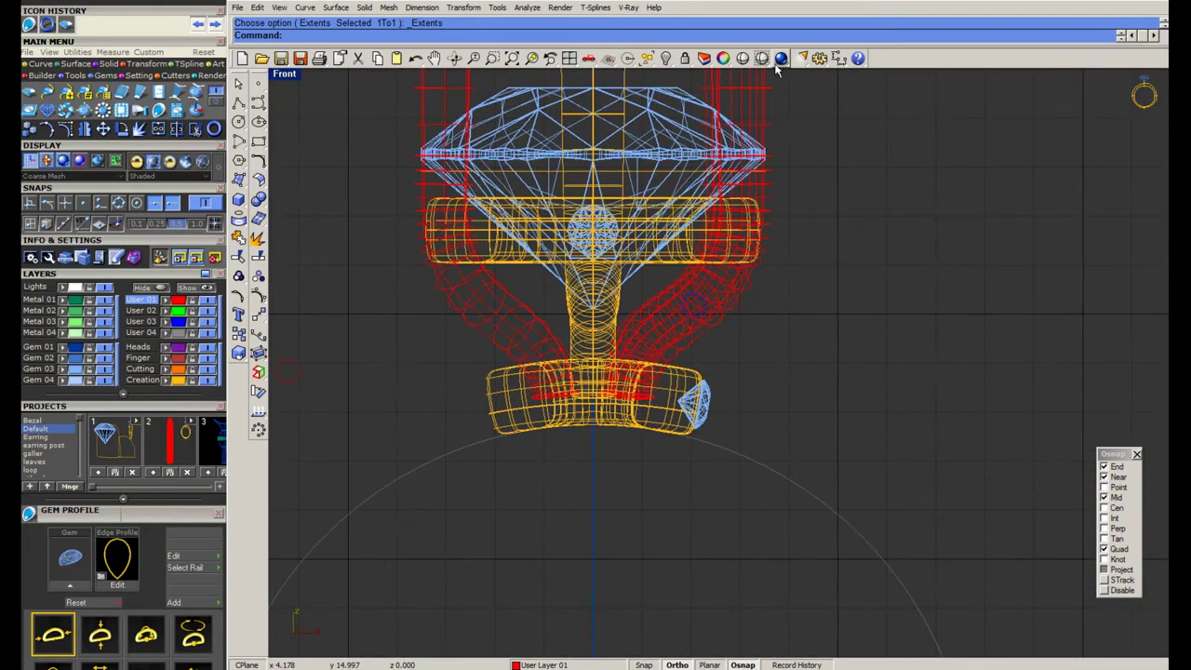
click(761, 58)
key(alt+Tab)
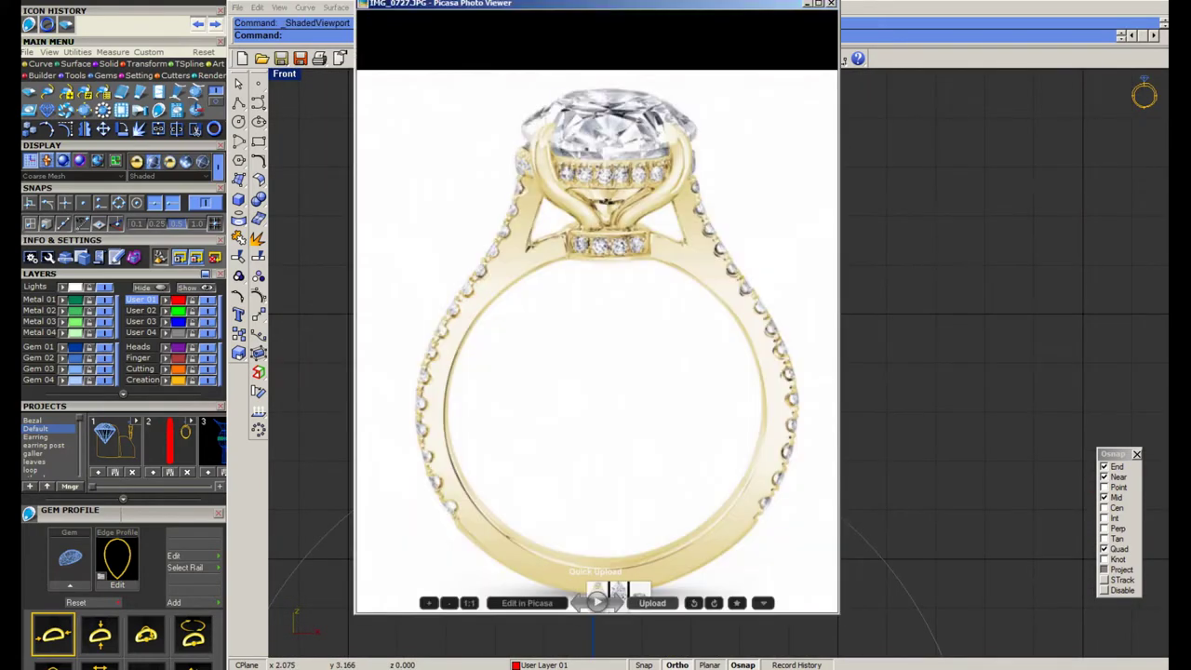
key(alt+Tab)
scroll(611, 363, down, 5)
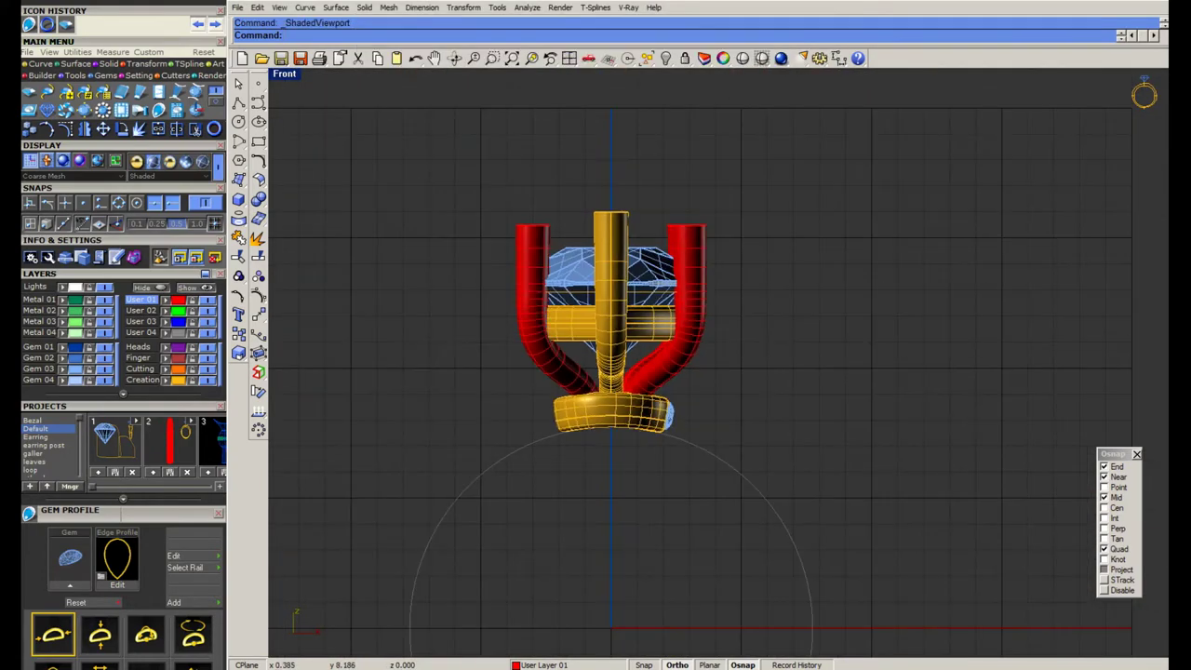
Delete the gold centre tube, then move its curve and lower the top point
scroll(625, 240, up, 3)
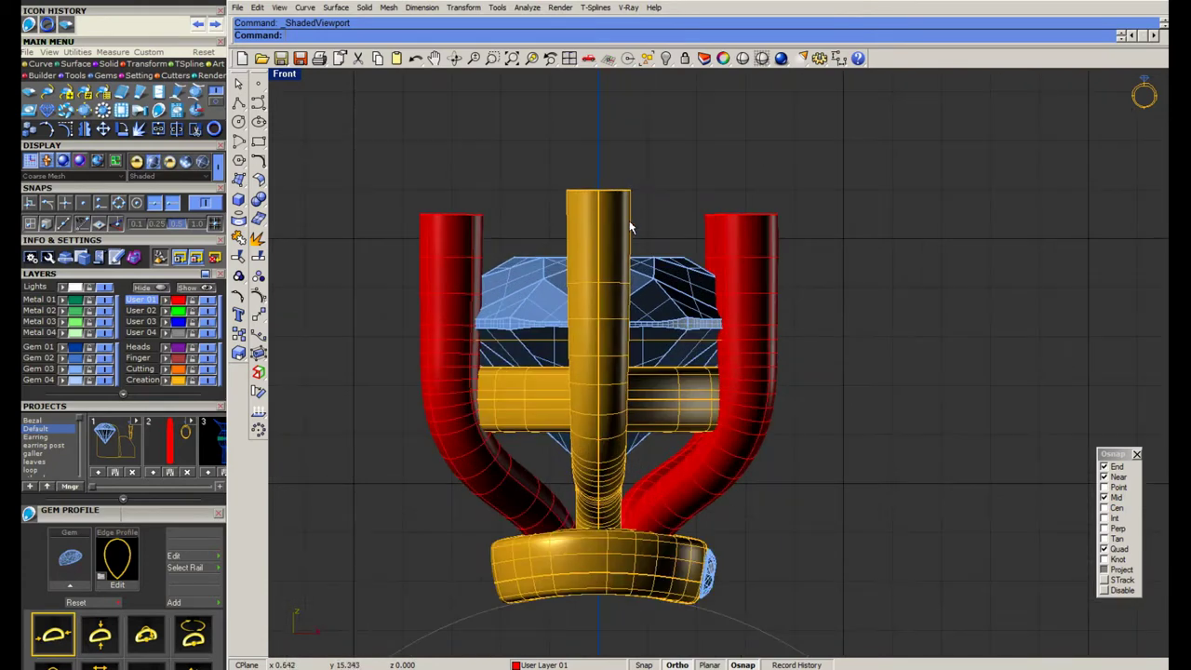
click(630, 227)
key(Delete)
click(608, 215)
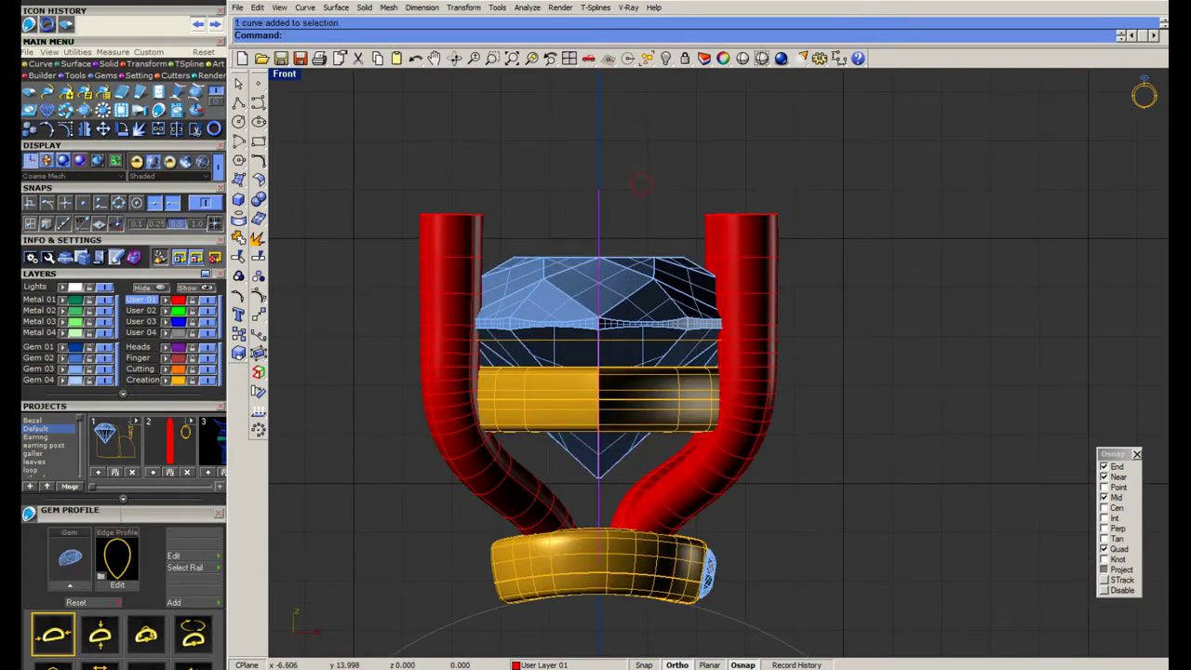
text(move)
key(Return)
scroll(591, 237, up, 3)
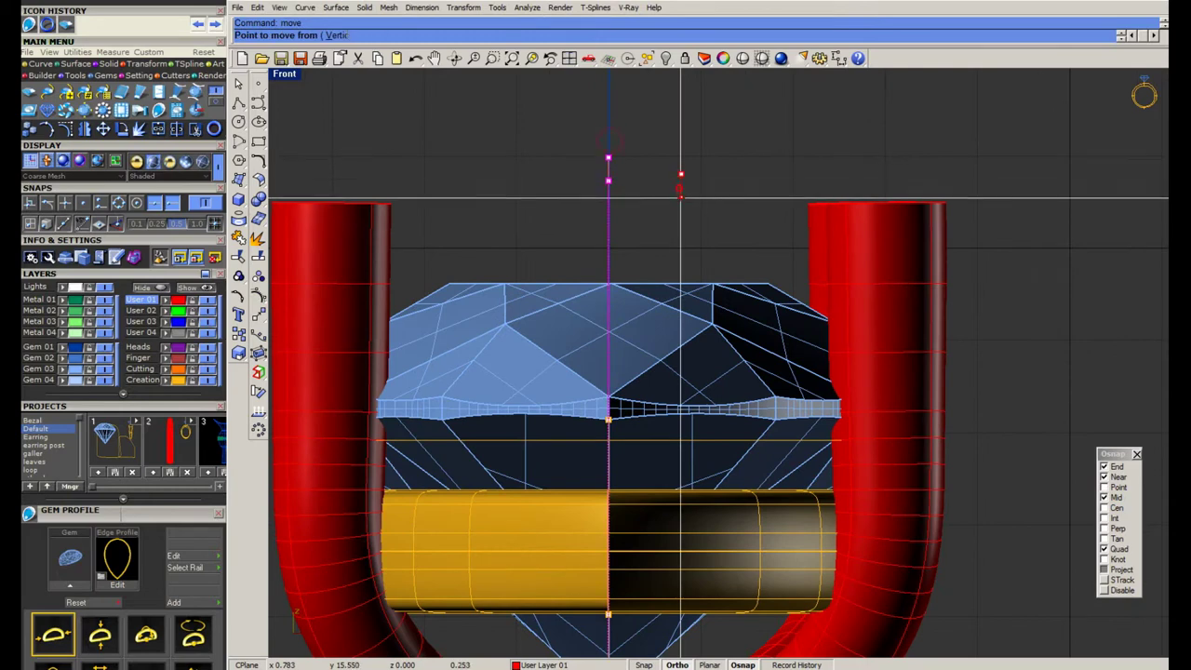
click(680, 197)
click(681, 209)
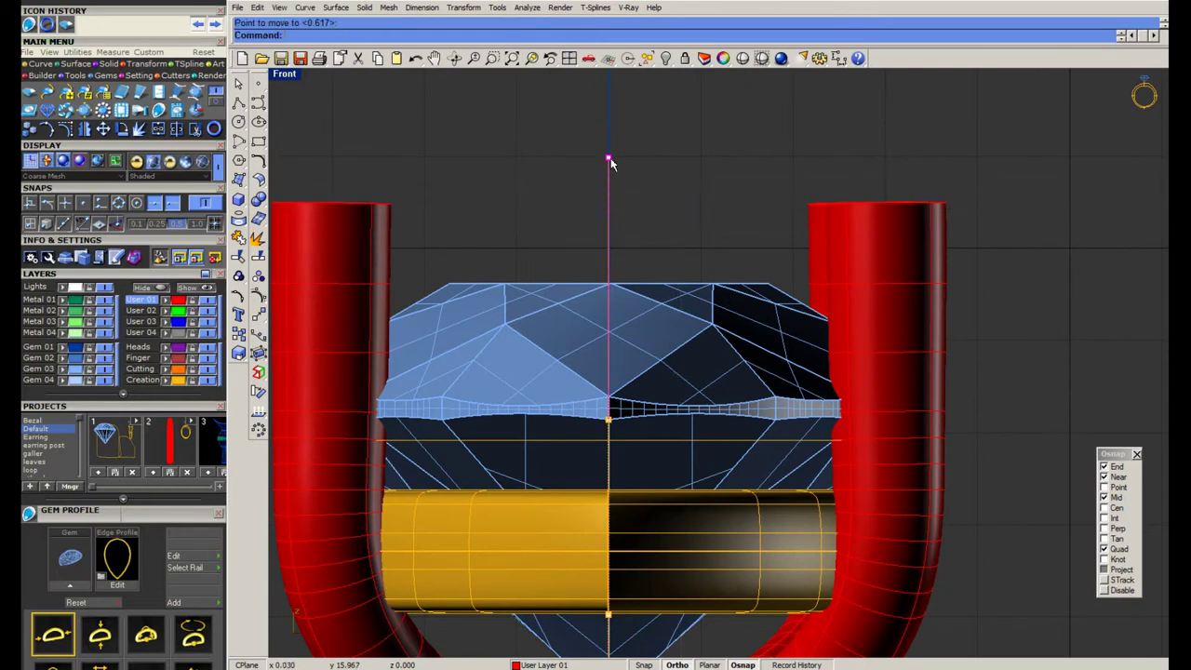
drag(611, 163, 608, 200)
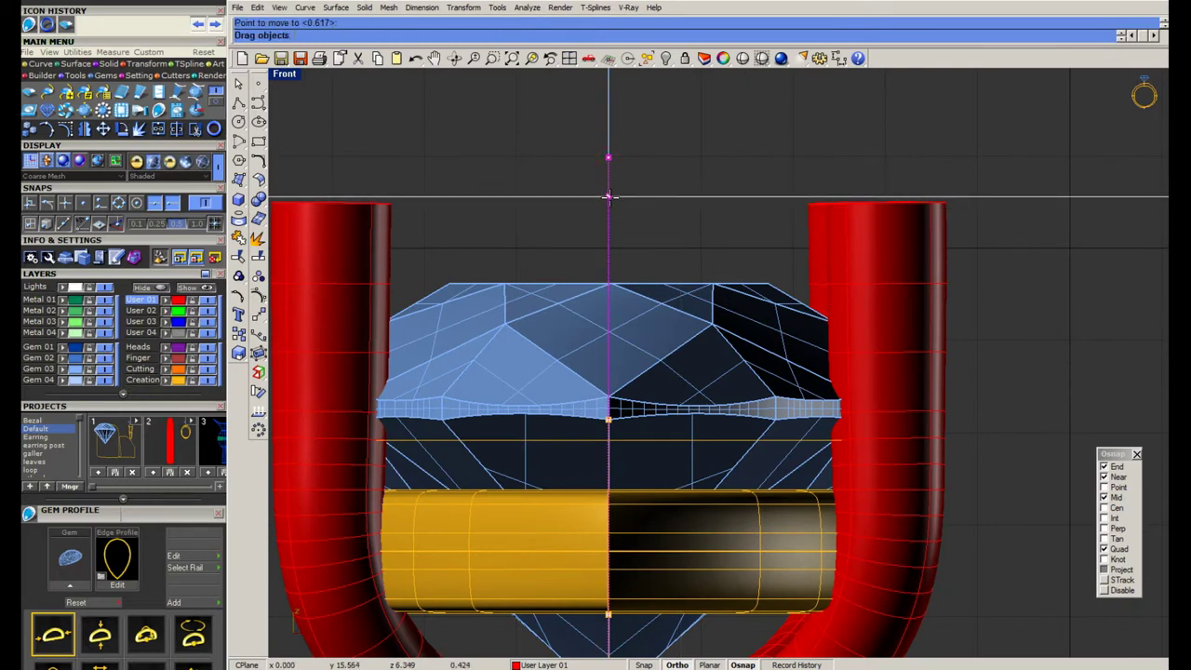
scroll(623, 220, down, 2)
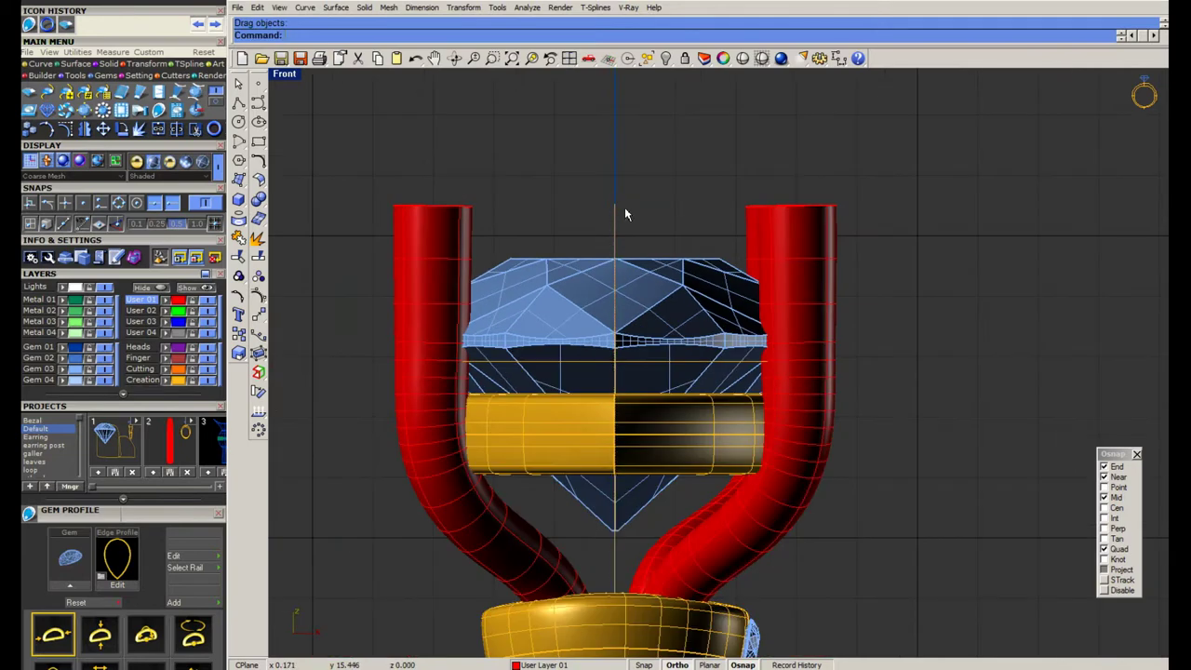
Pipe the centre prong curve with diameters 1.3 and 1
click(615, 225)
click(238, 199)
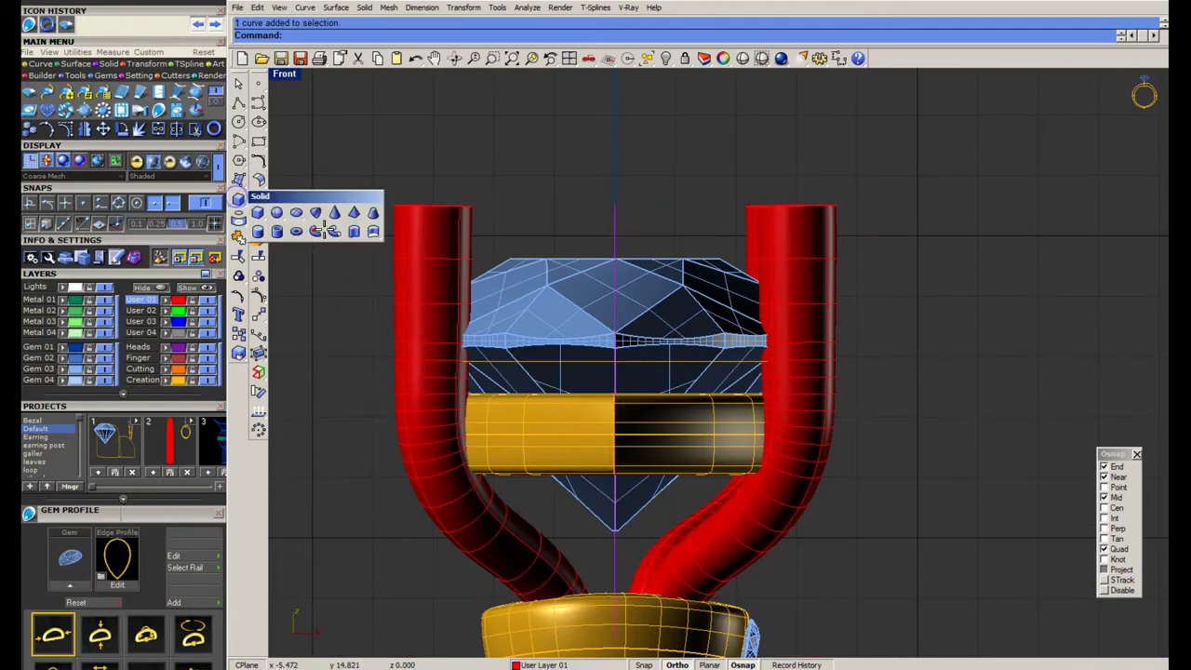
click(318, 232)
key(Return)
text(1)
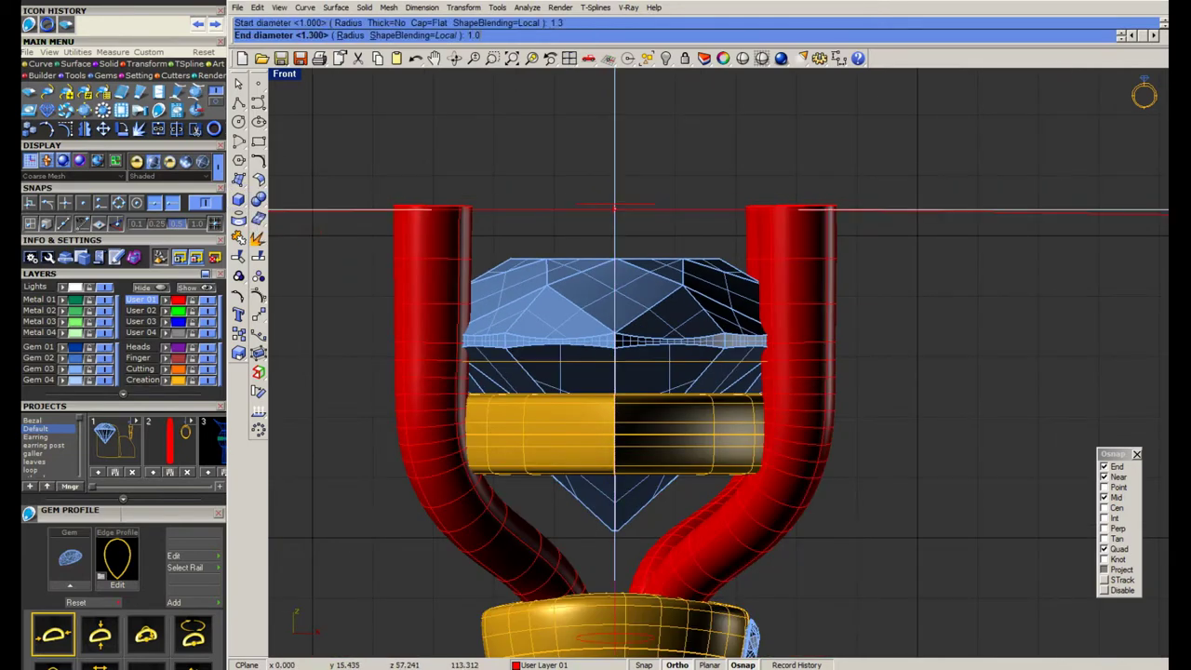
key(Return)
scroll(607, 223, down, 5)
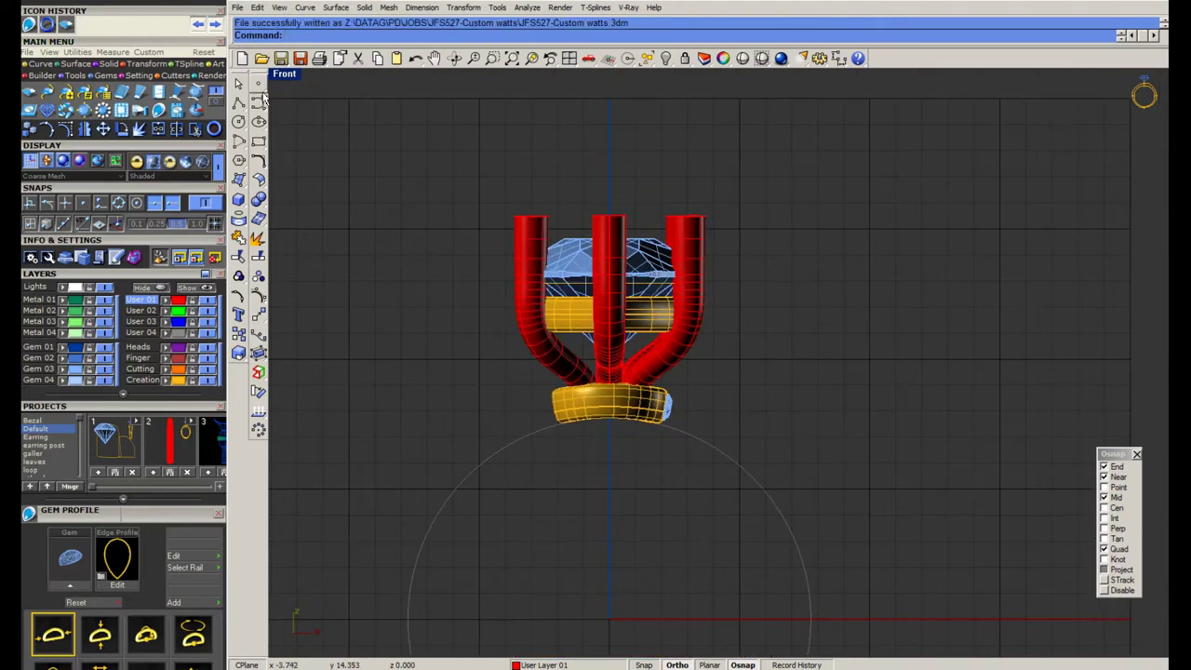
scroll(572, 578, down, 2)
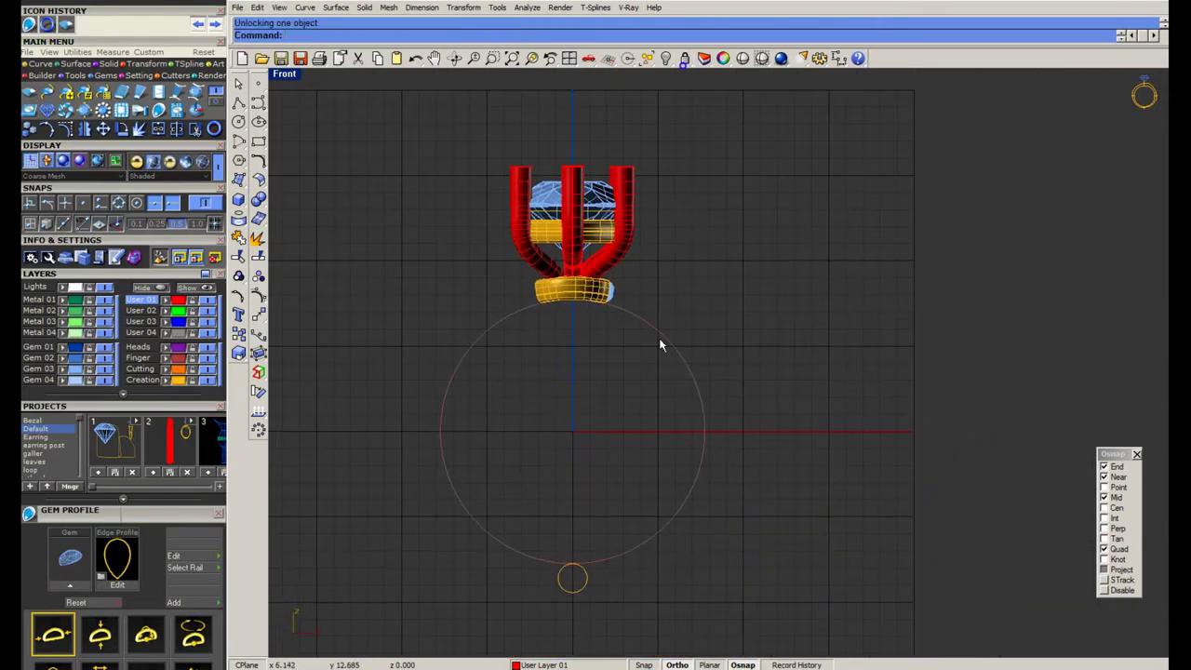
Offset the finger-size circle outward to create a larger circle
click(664, 338)
click(266, 166)
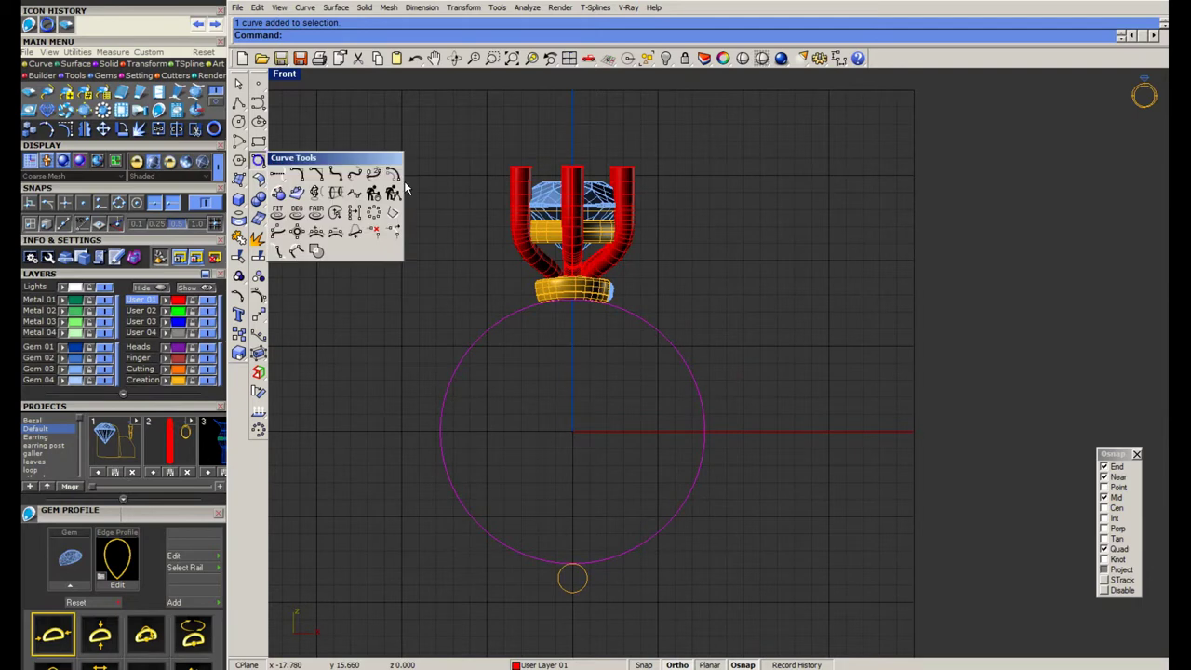
click(390, 171)
scroll(716, 298, up, 1)
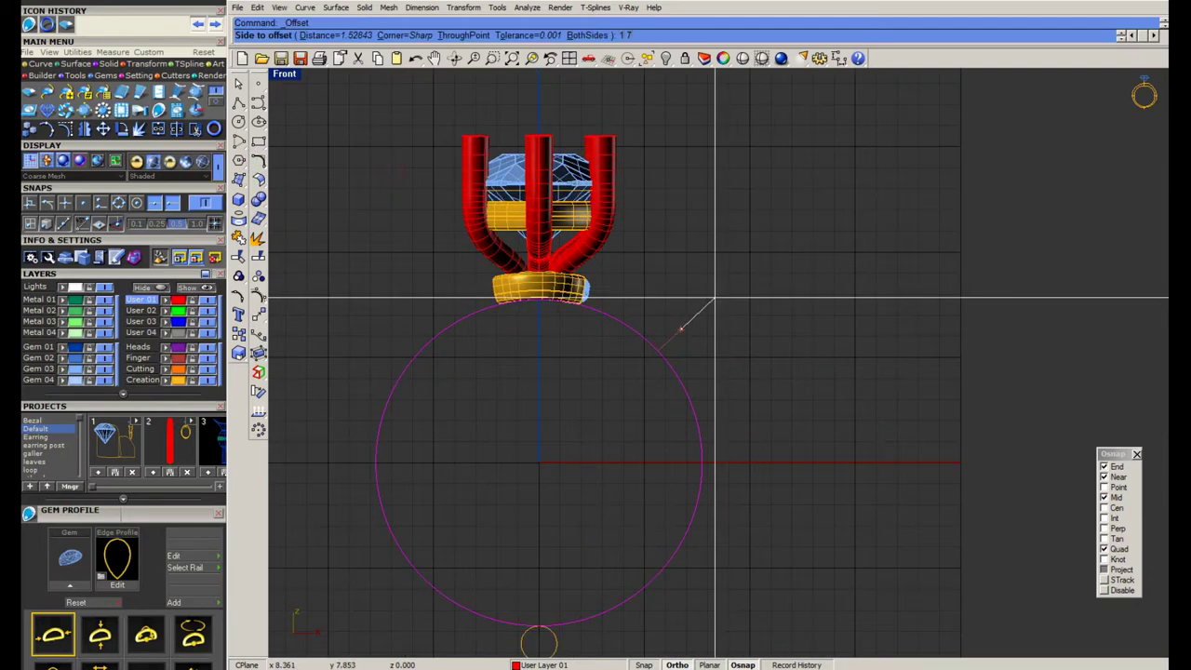
click(715, 300)
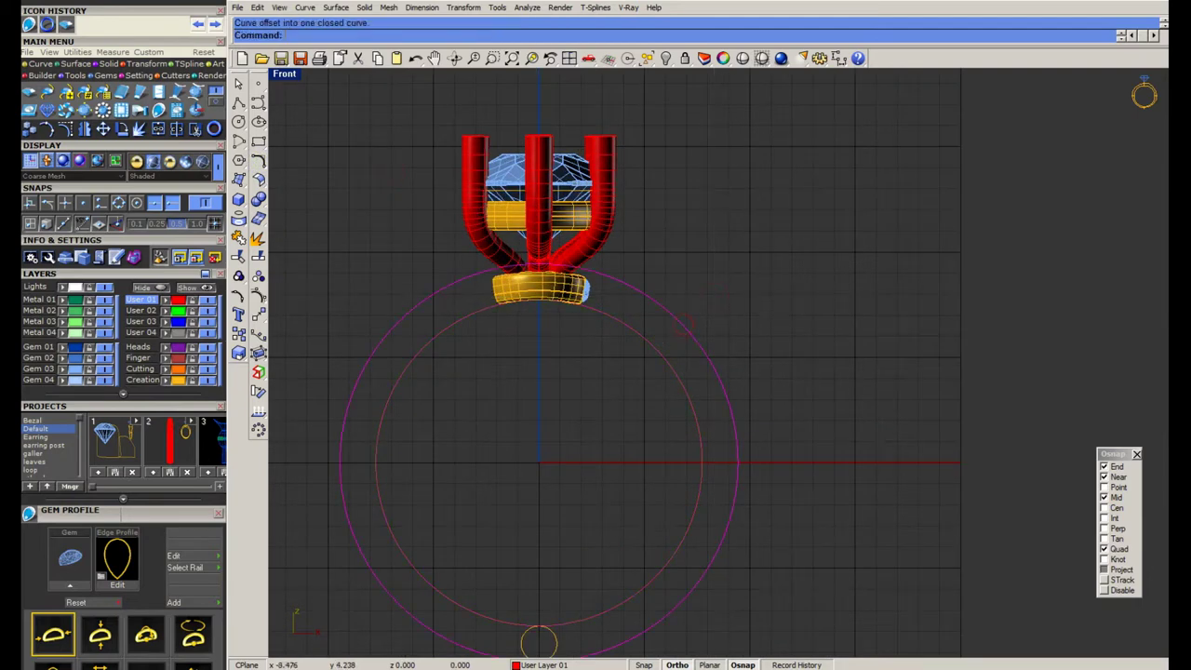
Make Metal 04 current and select the circle's top control point
click(74, 332)
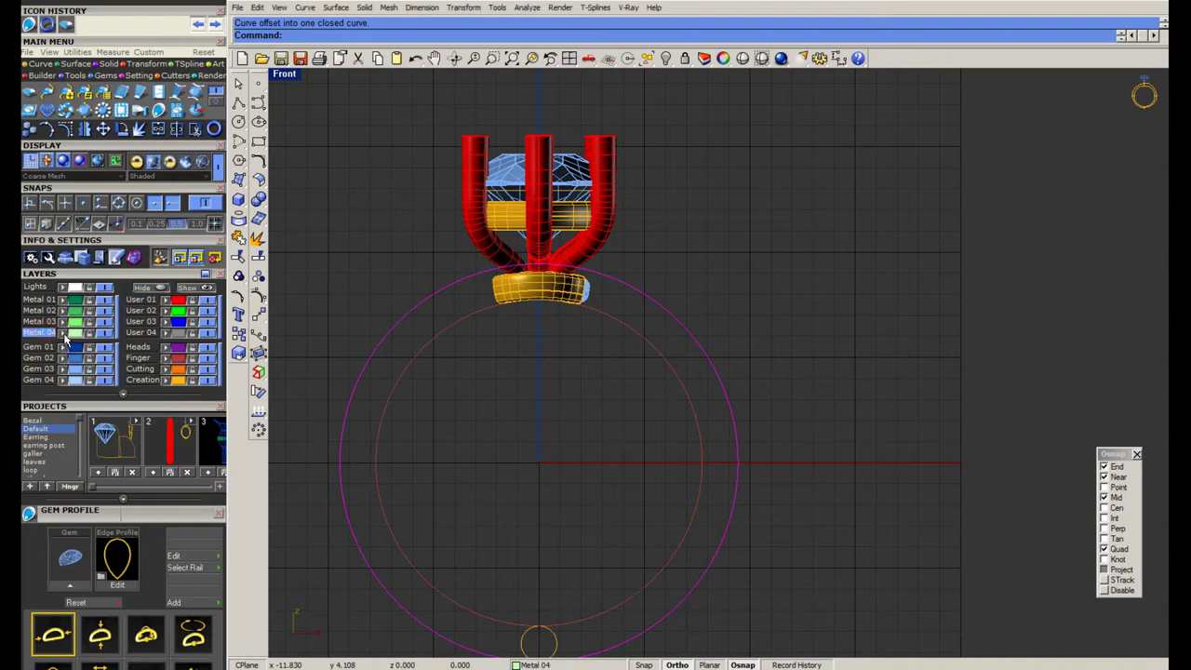
click(255, 300)
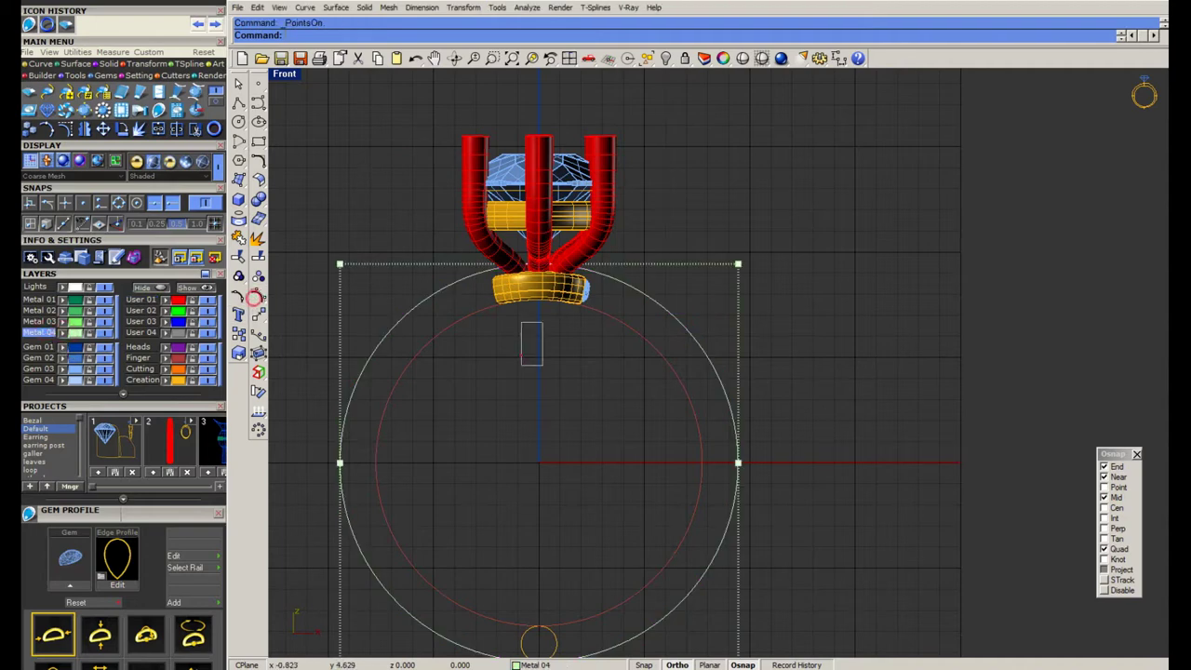
click(537, 265)
key(ctrl+s)
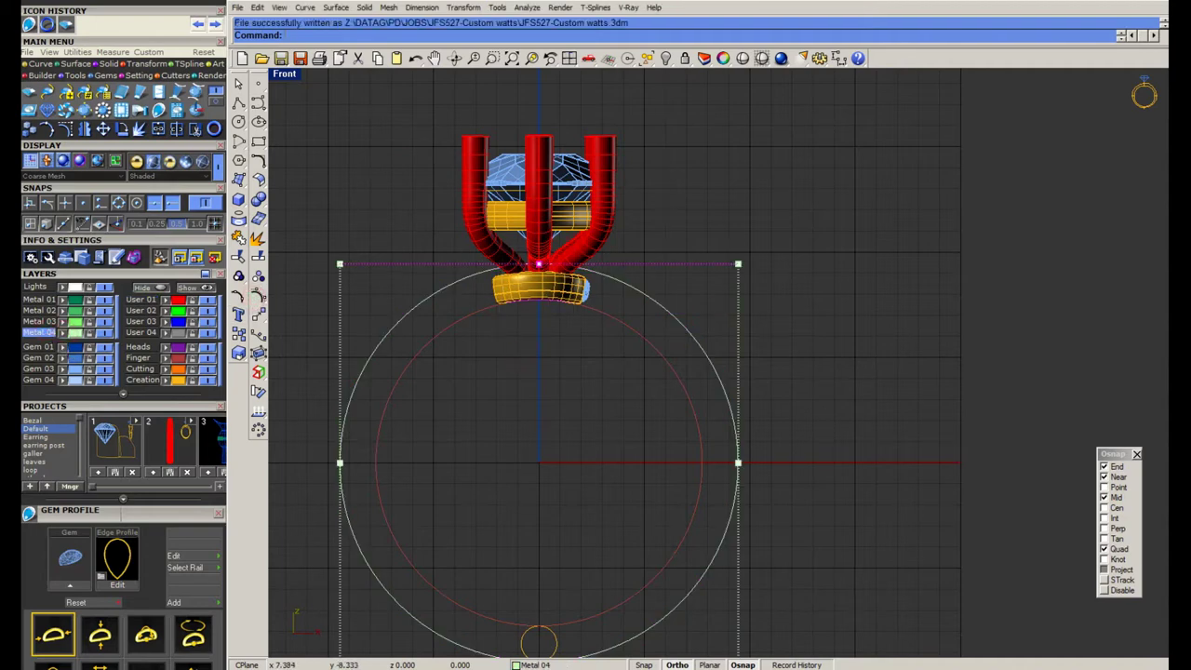
key(alt+Tab)
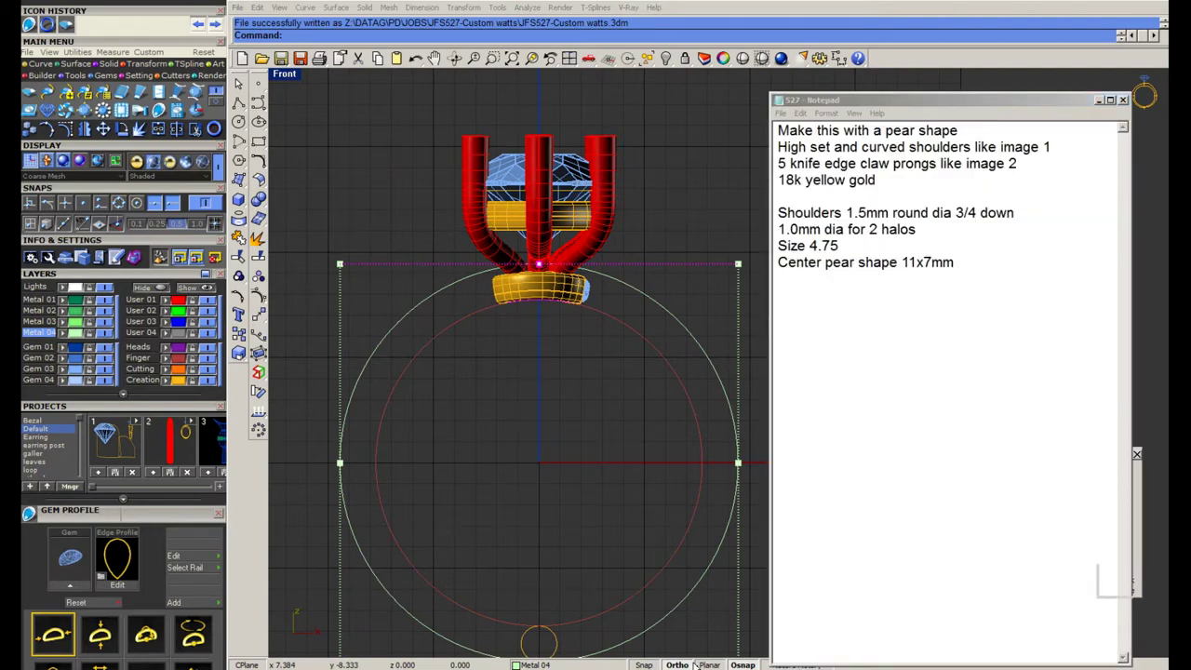
key(alt+Tab)
key(alt+Tab)
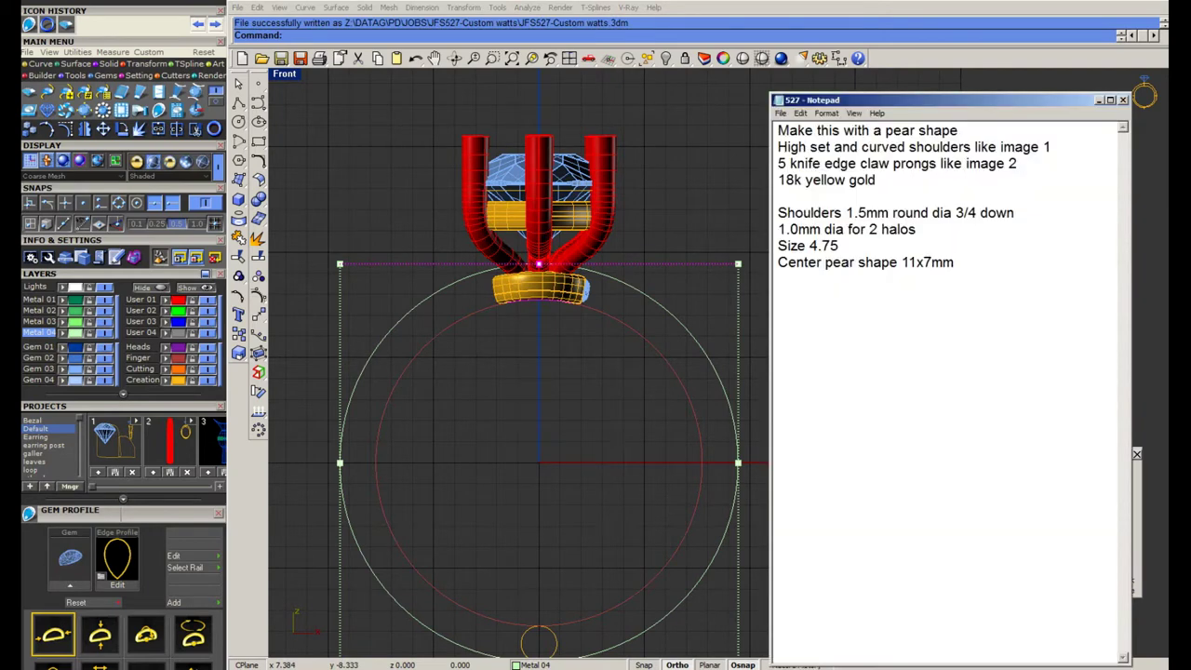
key(alt+Tab)
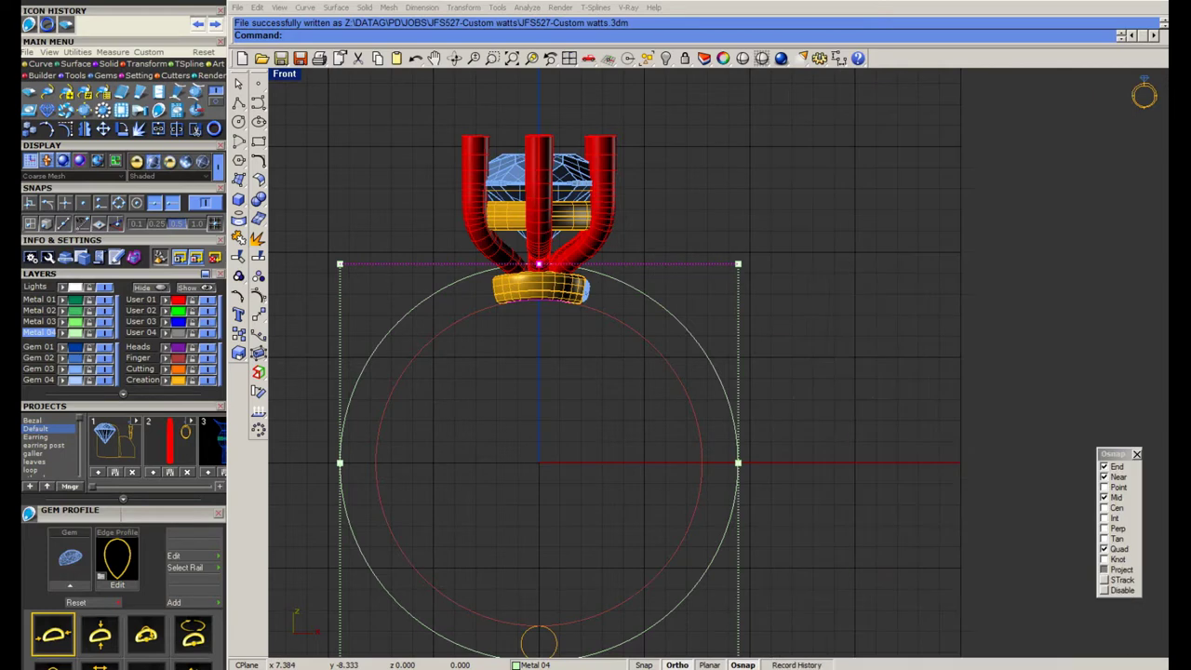
key(alt+Tab)
key(Tab)
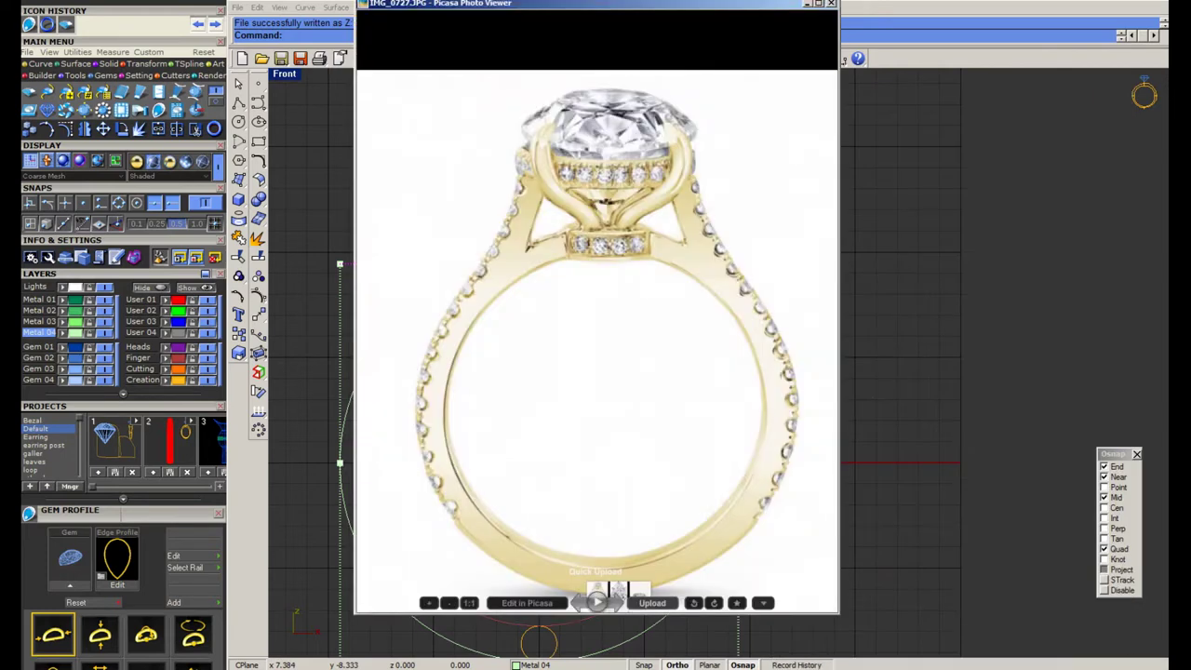
key(alt+Tab)
Move the teardrop shank curve up from its centre until it meets the head
right_drag(558, 399, 563, 429)
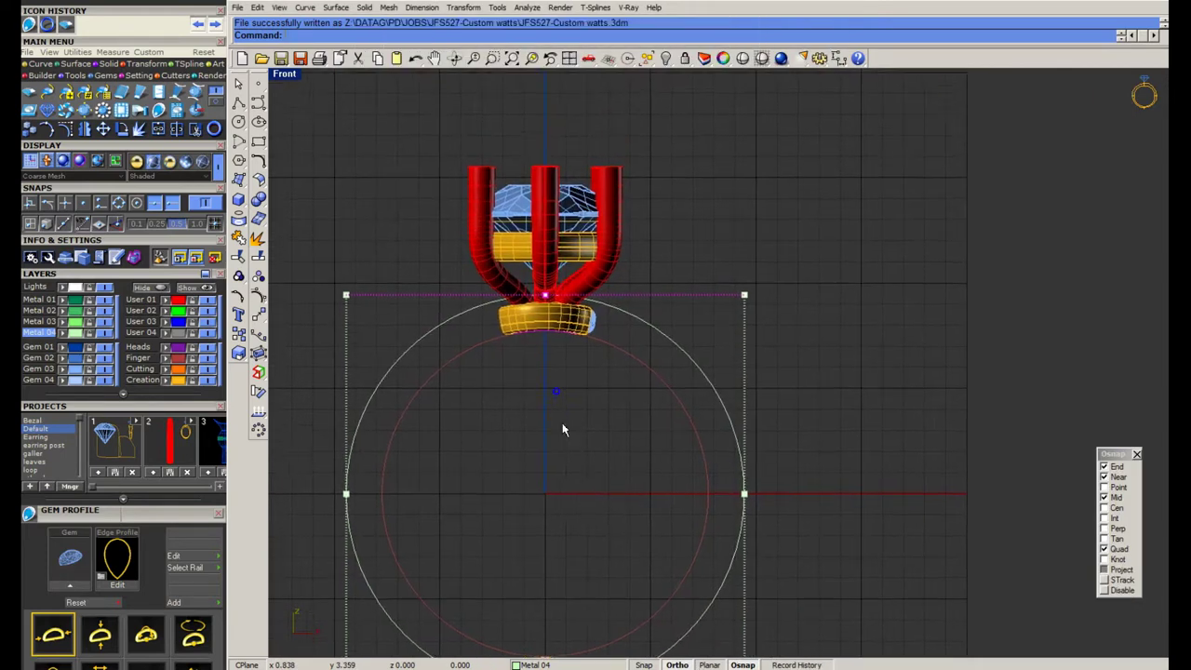
key(space)
click(562, 415)
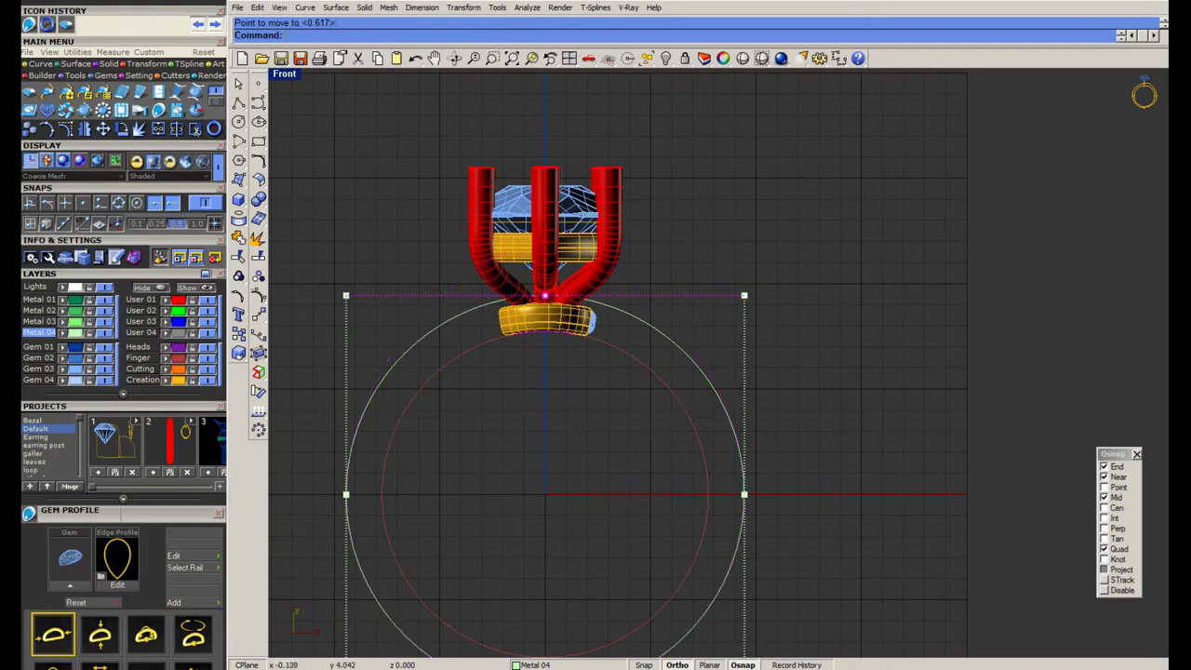
key(space)
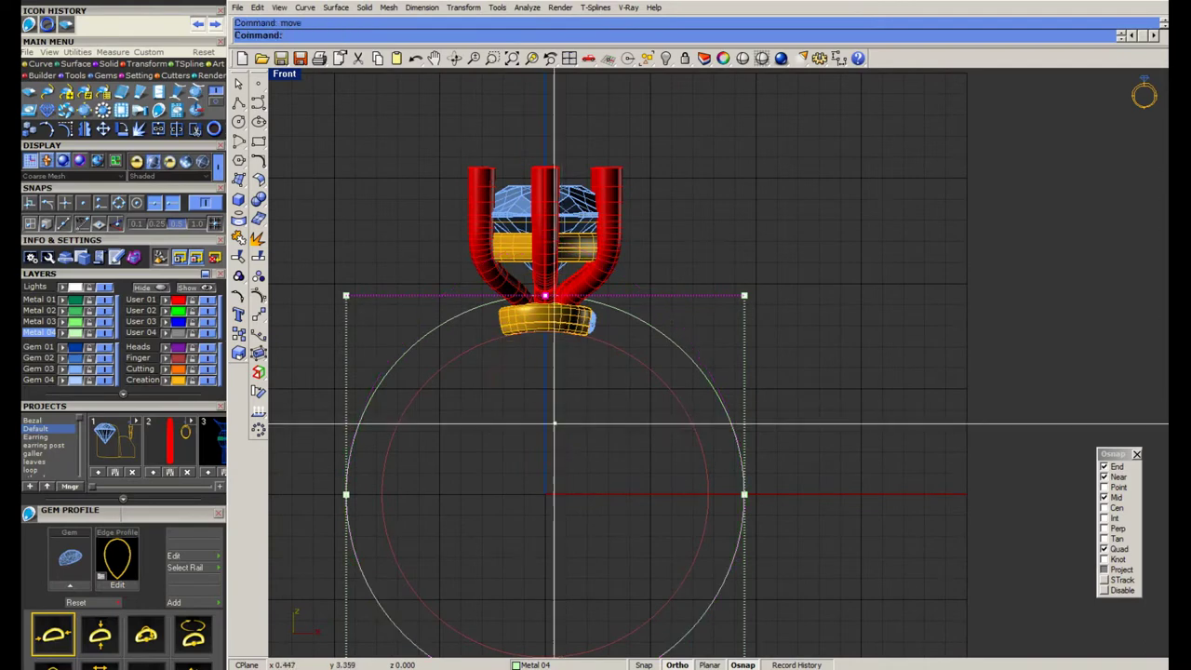
click(555, 423)
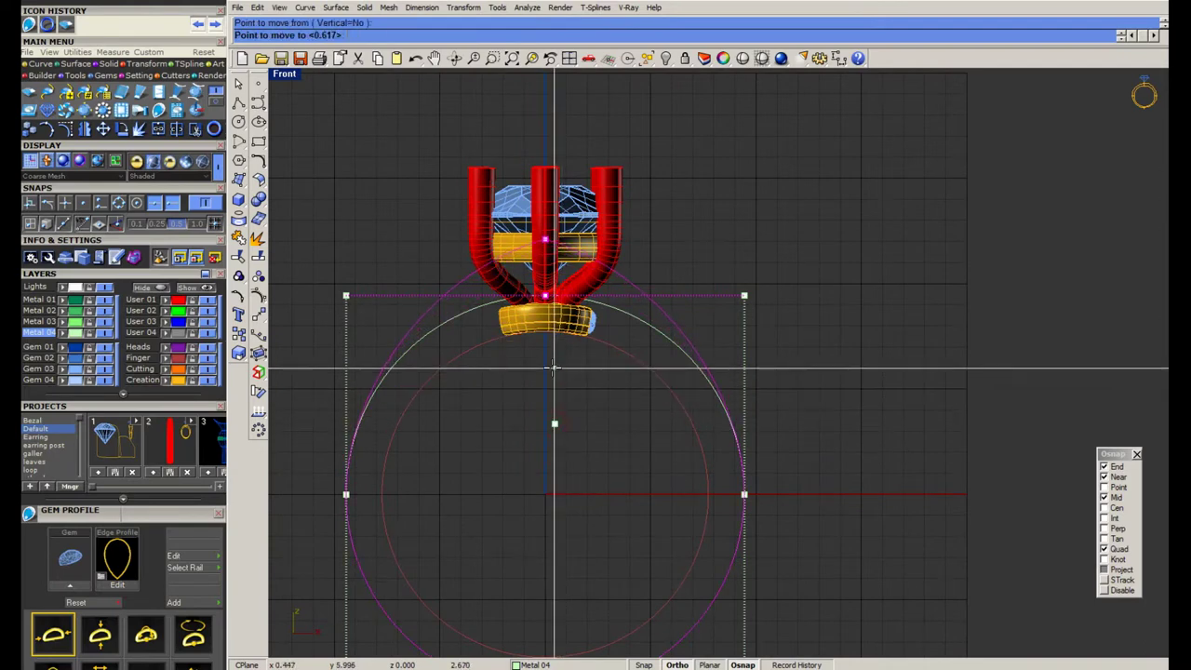
click(682, 337)
Hide the red prongs and explode the teardrop curve, selecting its right half
click(206, 300)
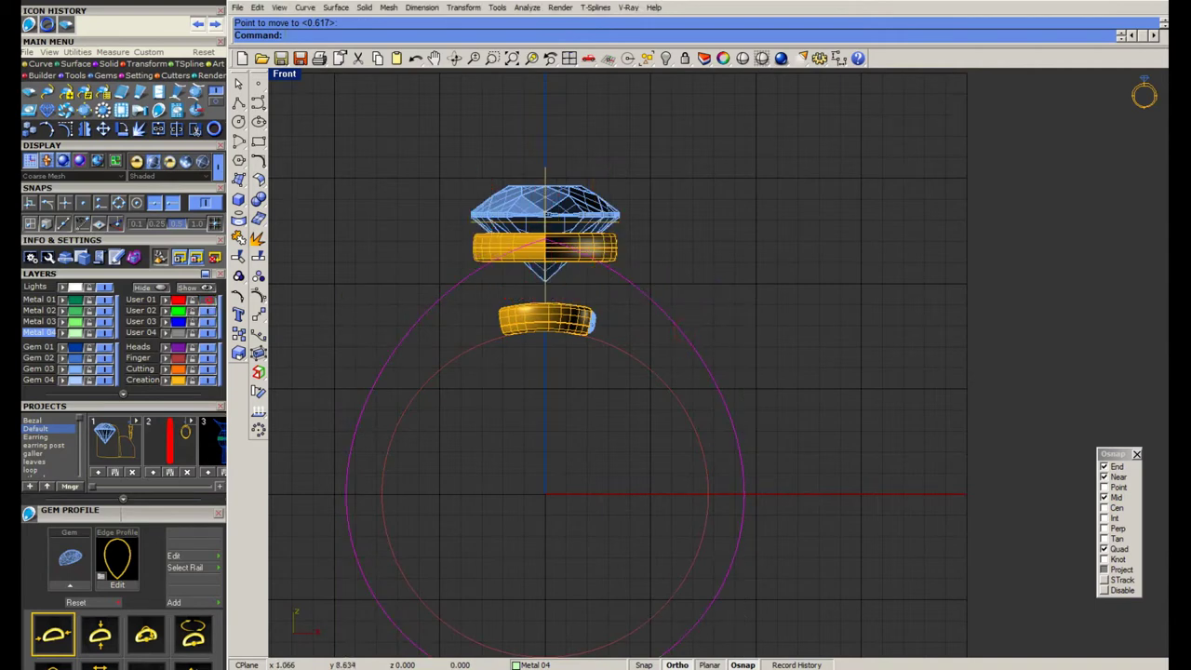
click(675, 311)
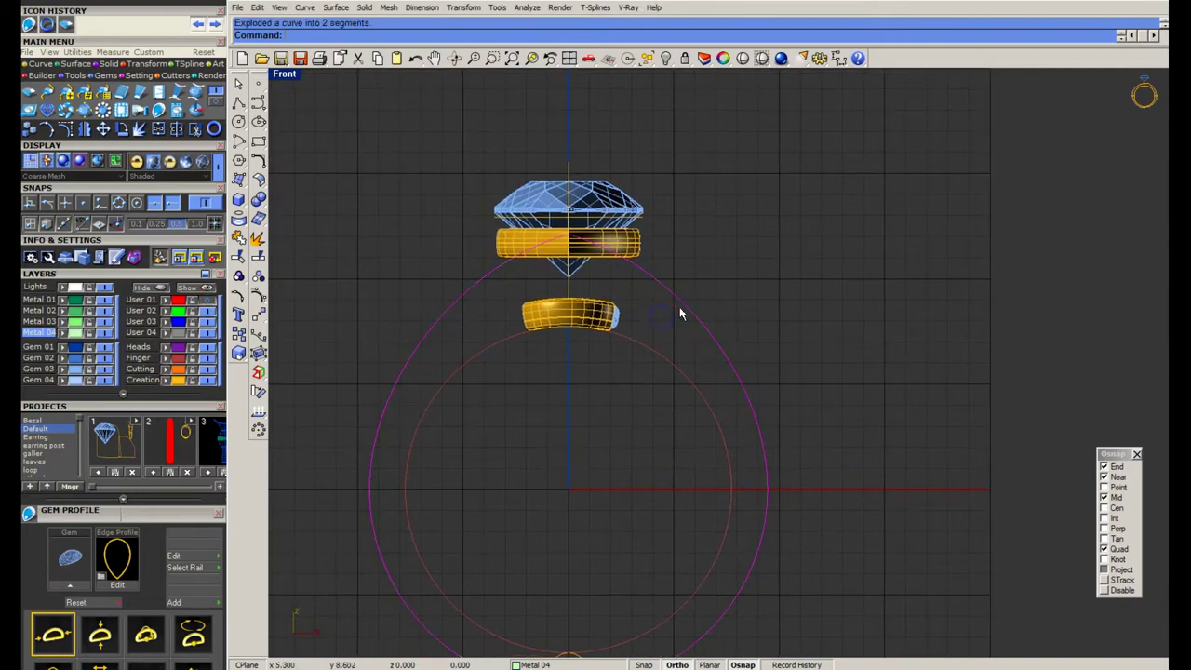
click(684, 314)
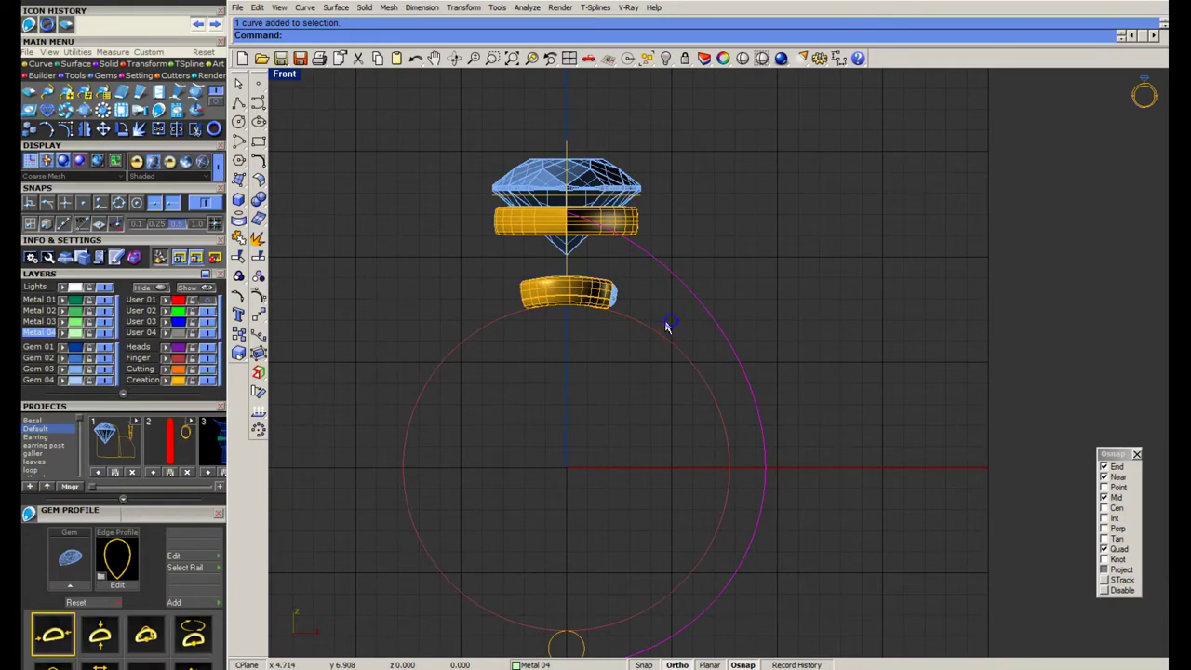
Preview a Rebuild of the right half, undo it, and check the reference photo
text(Rebuild)
key(Return)
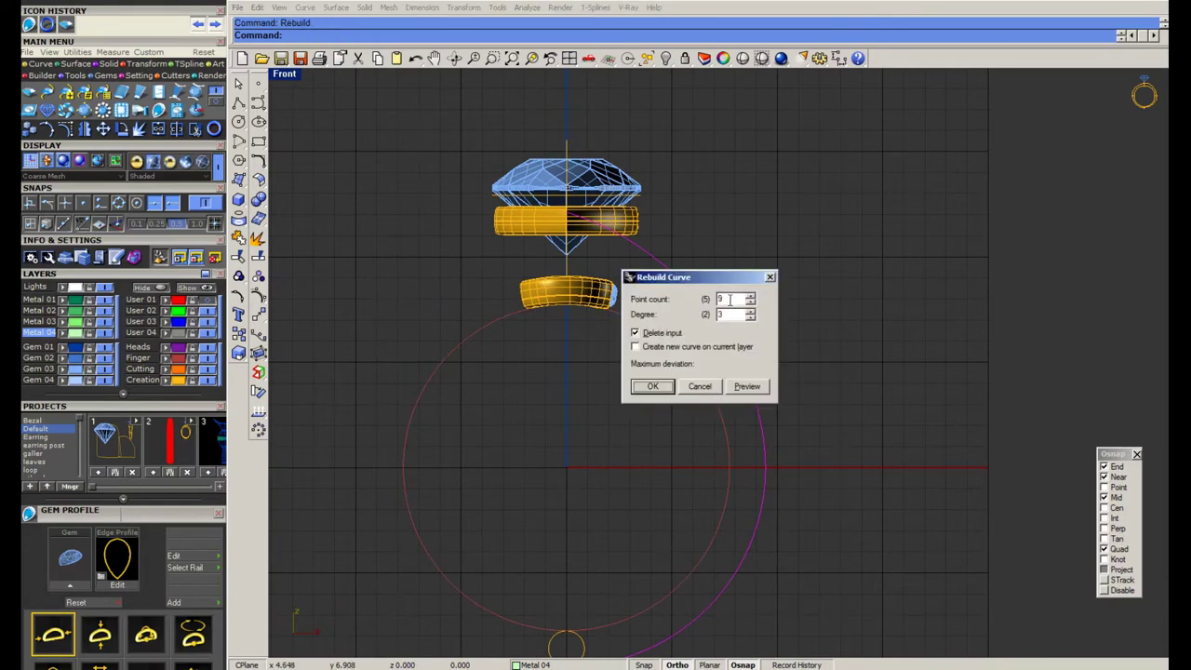
click(746, 386)
key(Return)
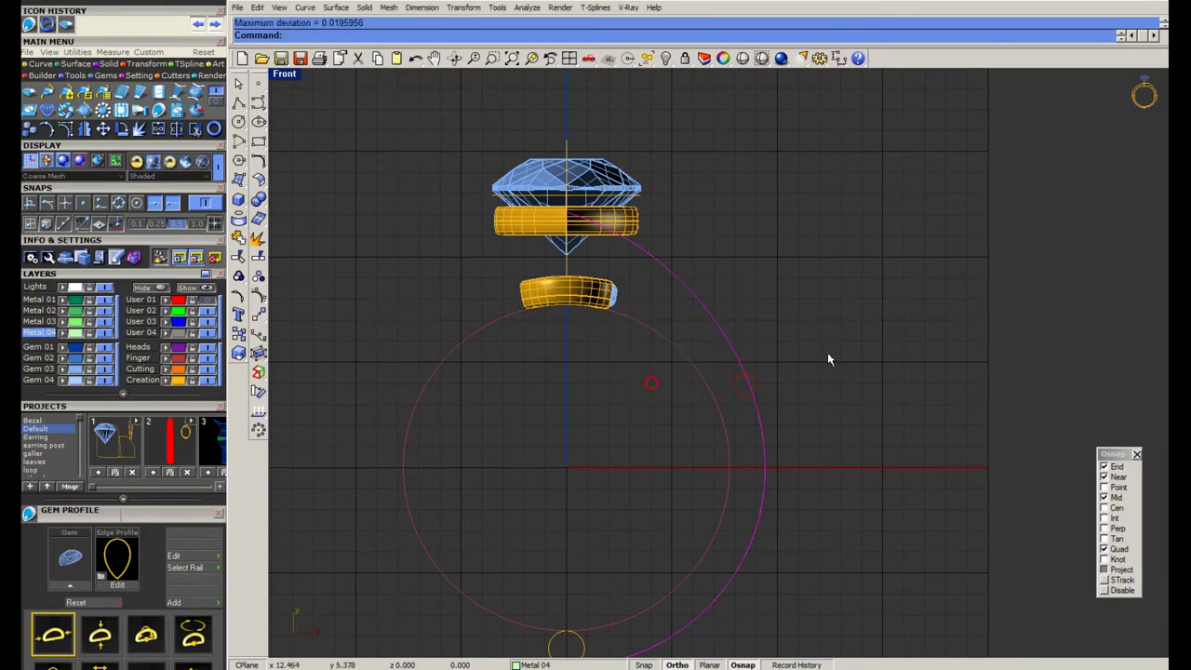
key(ctrl+z)
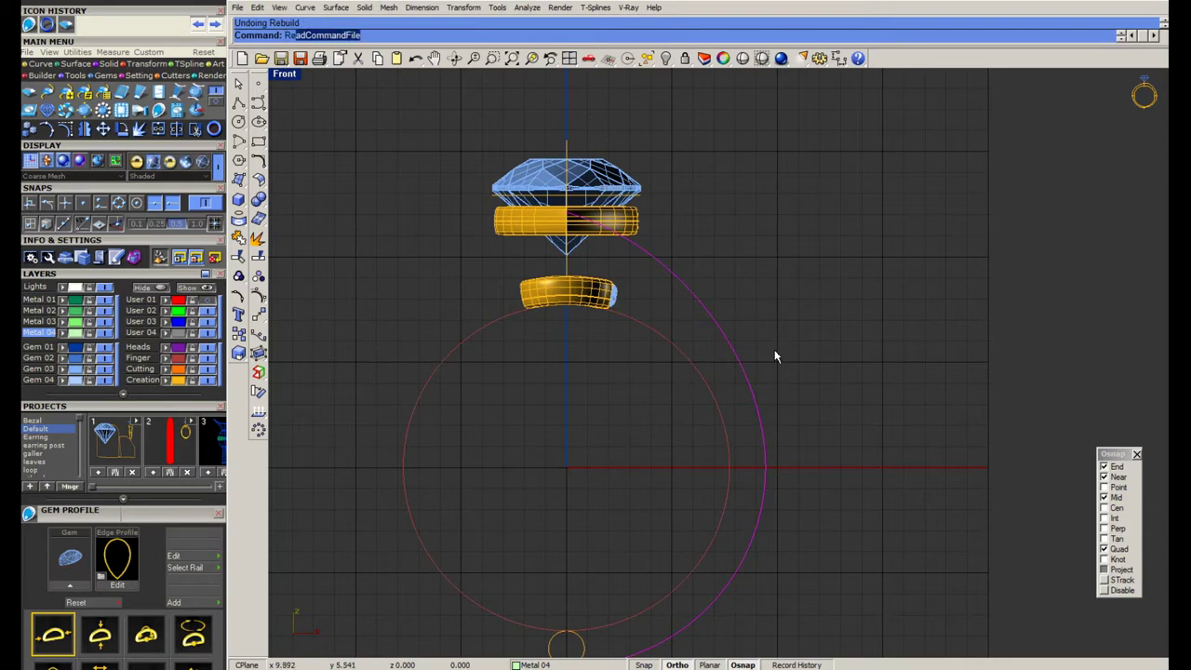
key(alt+Tab)
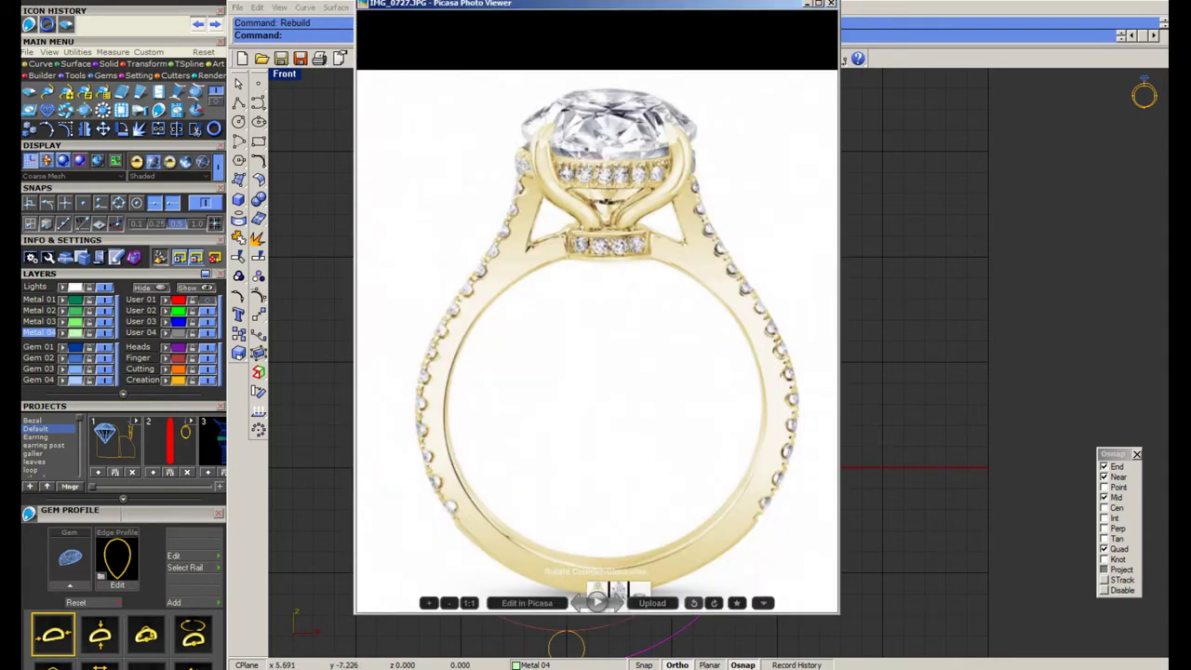
key(alt+Tab)
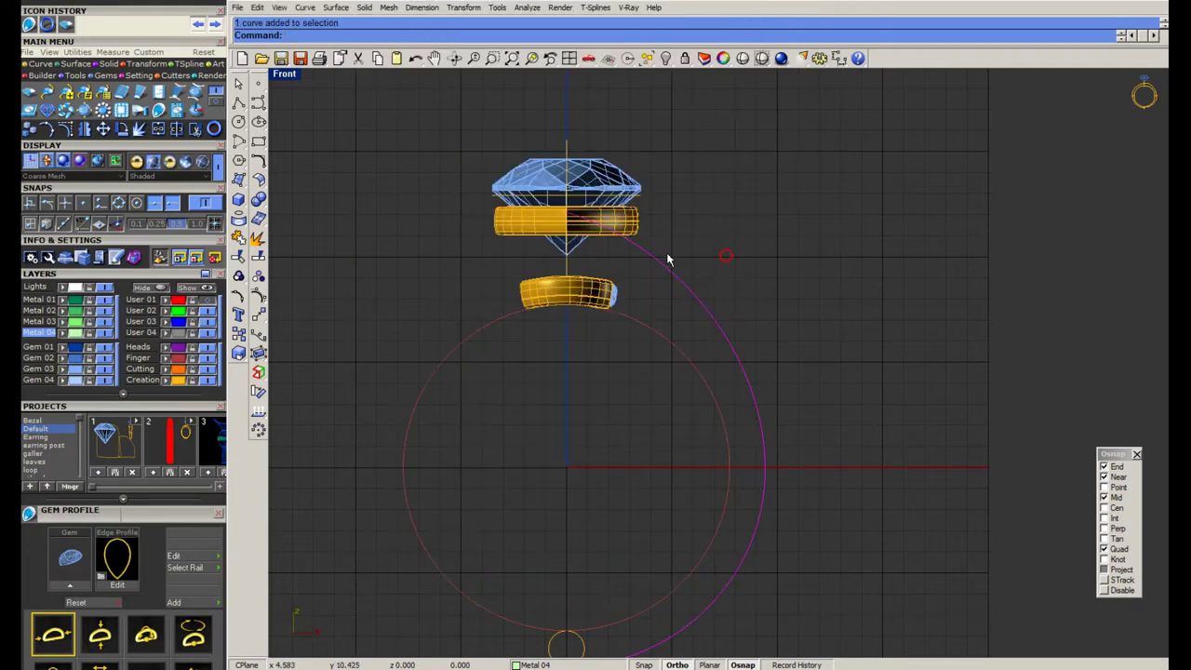
Split the shank curve at the point where it meets the upper band
scroll(665, 258, up, 4)
click(259, 258)
click(547, 23)
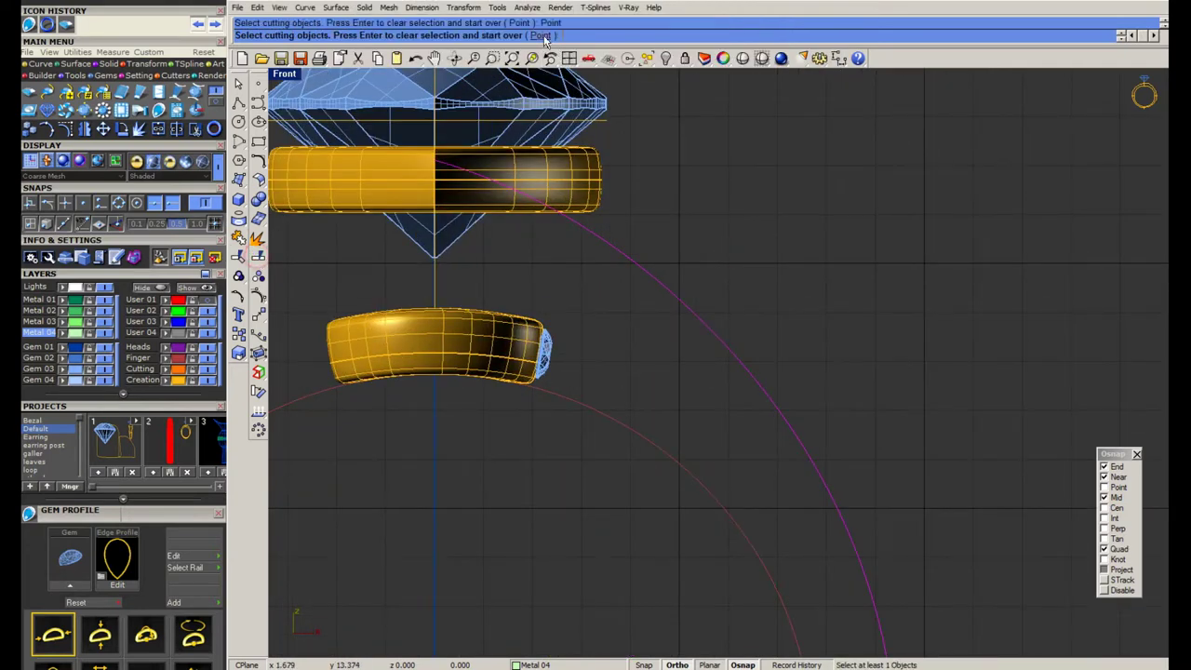
scroll(549, 195, up, 2)
click(526, 218)
key(Return)
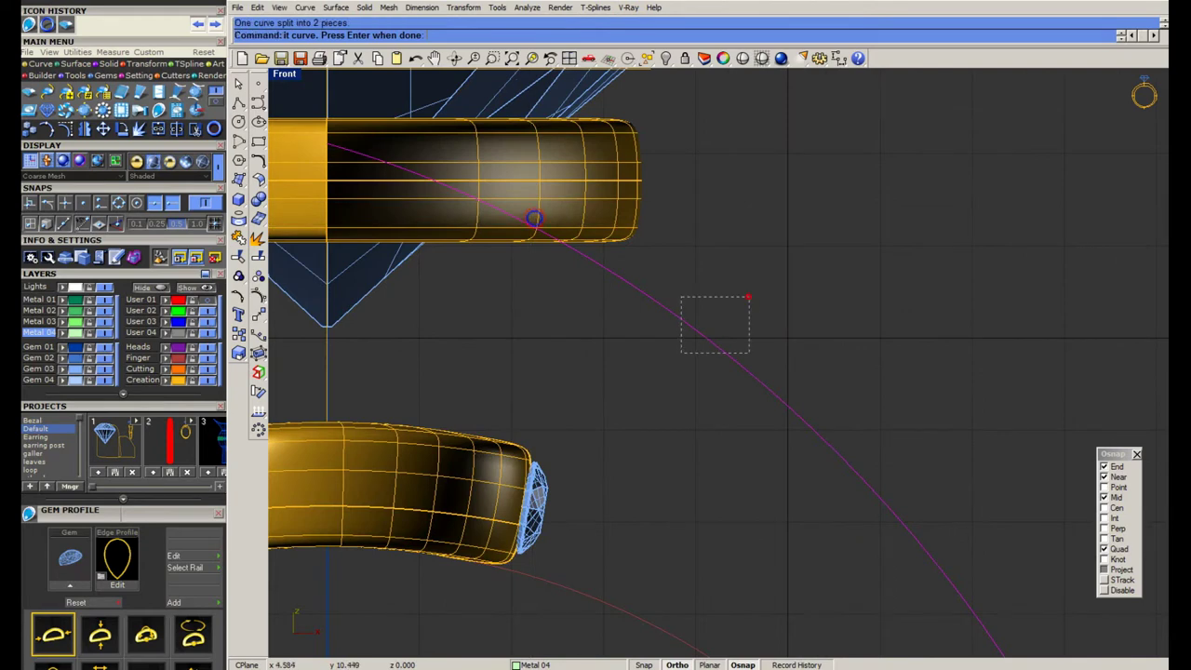
scroll(725, 328, down, 2)
Rebuild the shank curve, show its control points, and shift the top point
right_drag(725, 327, 731, 303)
text(Rebuild)
key(Return)
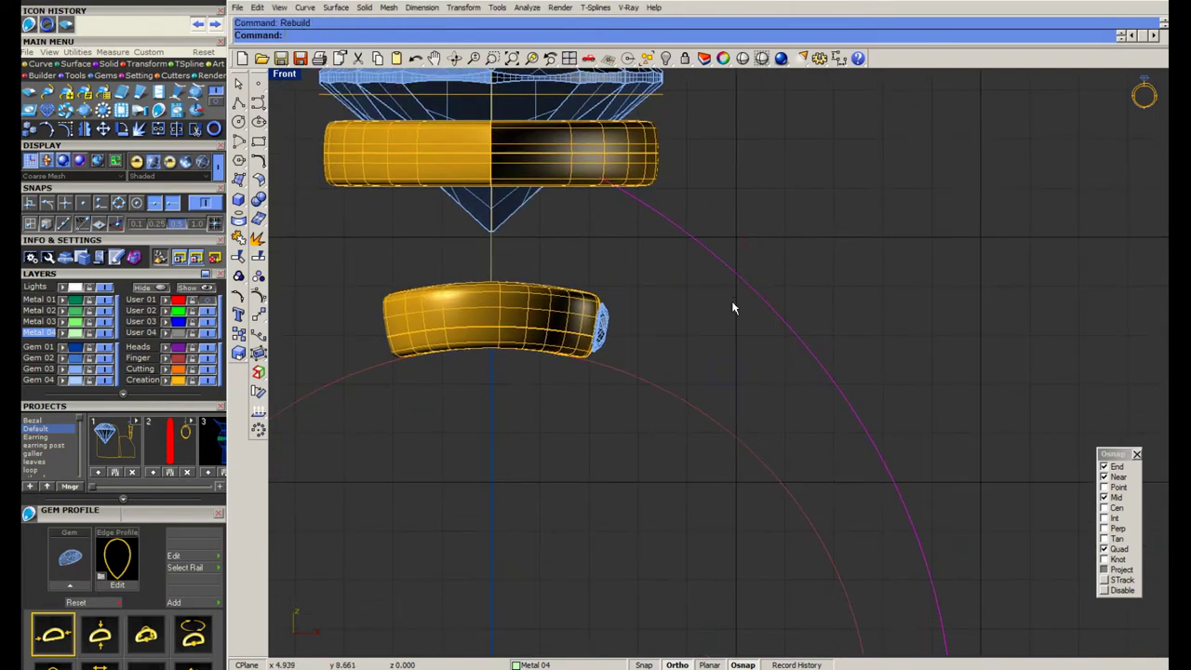
key(F10)
click(258, 296)
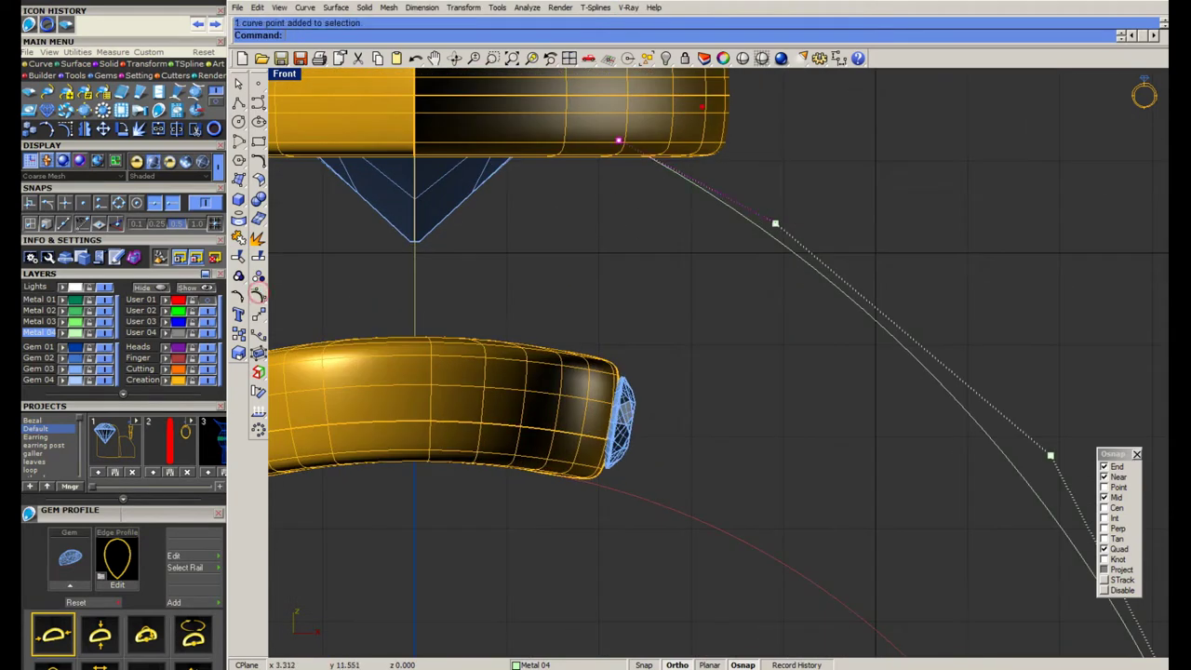
scroll(713, 102, up, 3)
click(721, 233)
click(730, 230)
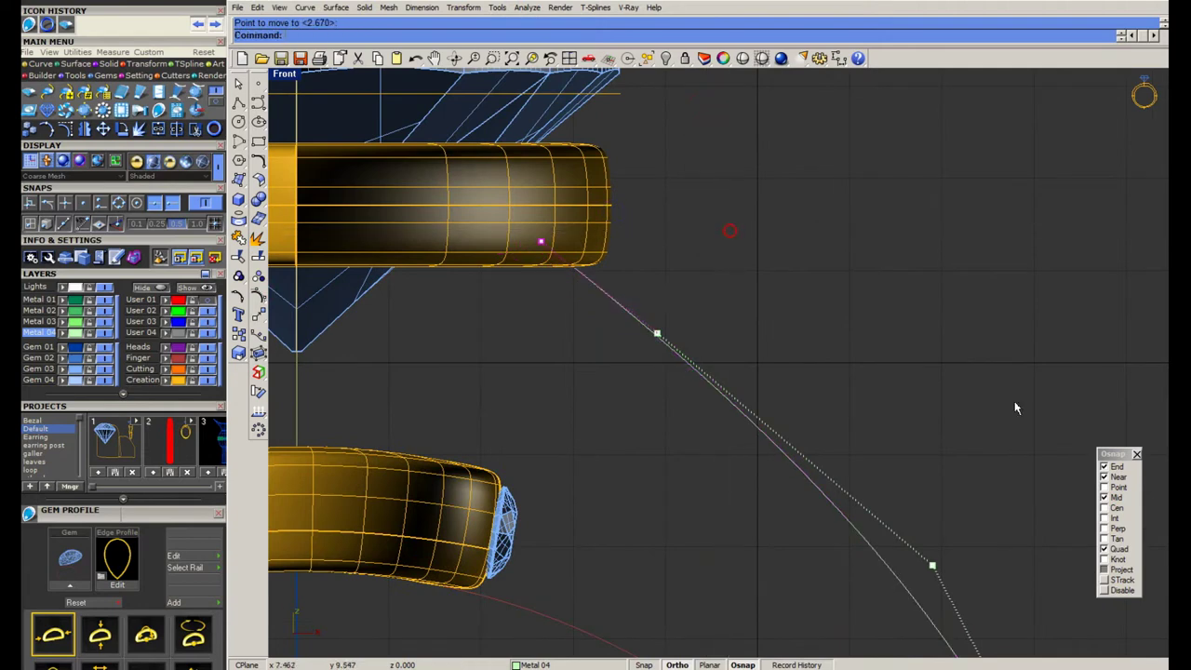
Pull the middle control point left and nudge the upper point up-right for a smooth shoulder
click(675, 332)
key(Return)
click(856, 306)
click(767, 333)
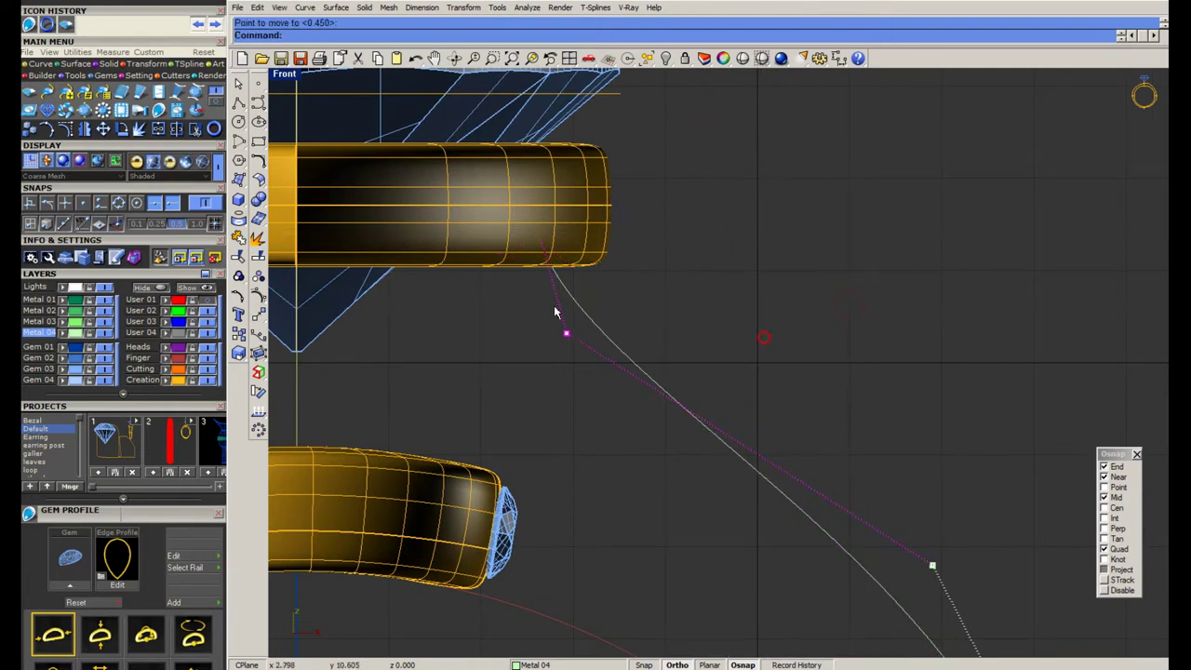
scroll(558, 305, up, 2)
key(Return)
click(731, 233)
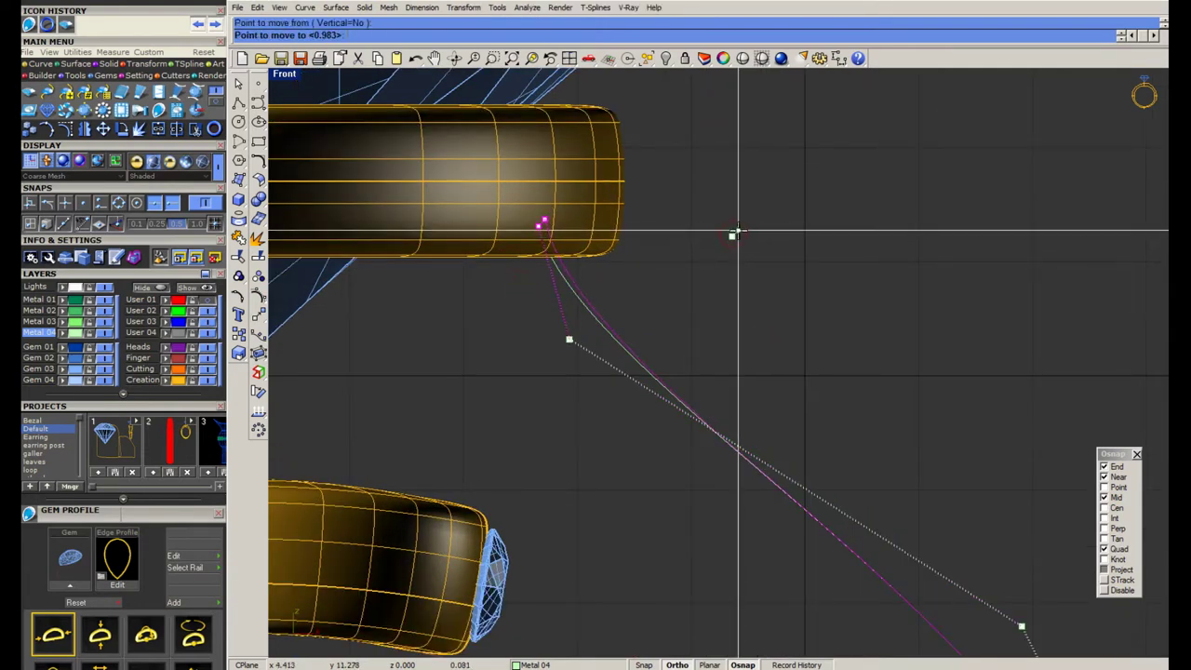
click(737, 231)
scroll(737, 232, down, 3)
scroll(747, 285, up, 3)
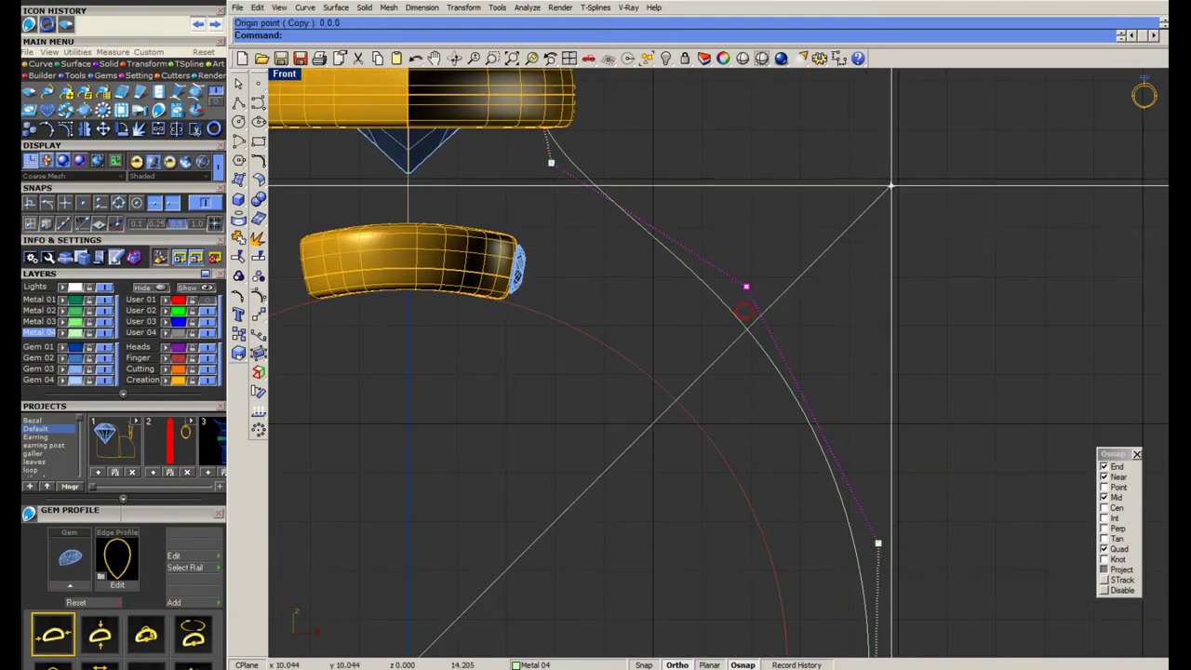
Finish a scaled copy, offset the finger circle outward into a wider circle, and save
click(931, 189)
key(Return)
scroll(926, 192, down, 3)
click(735, 347)
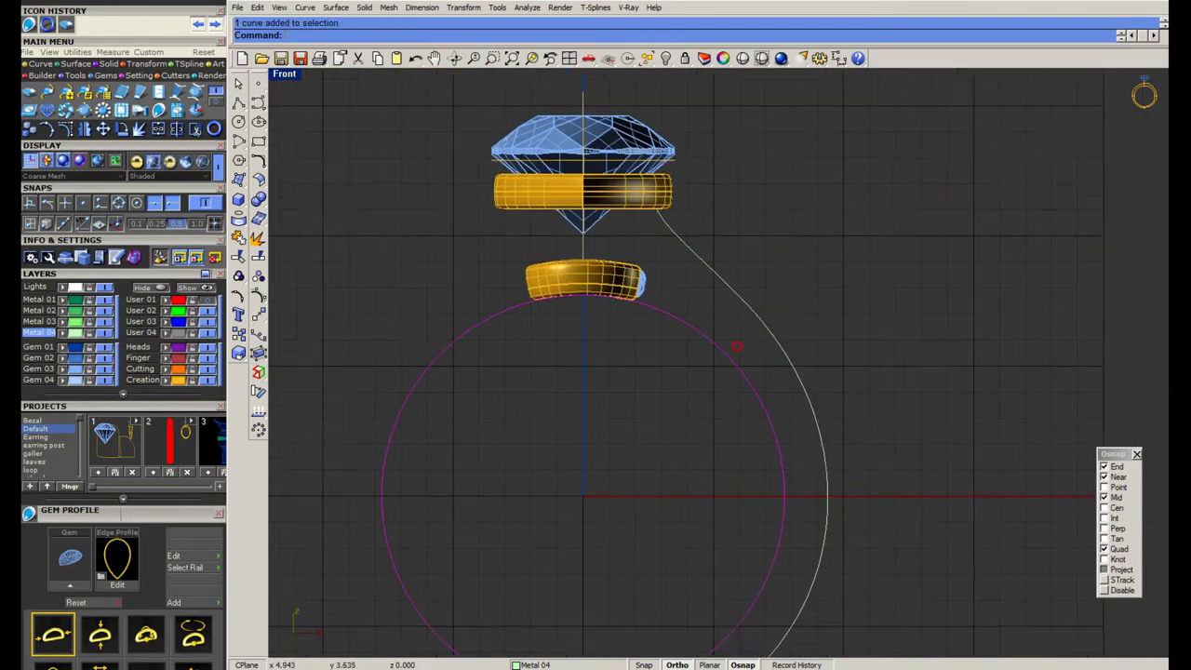
click(258, 160)
click(391, 174)
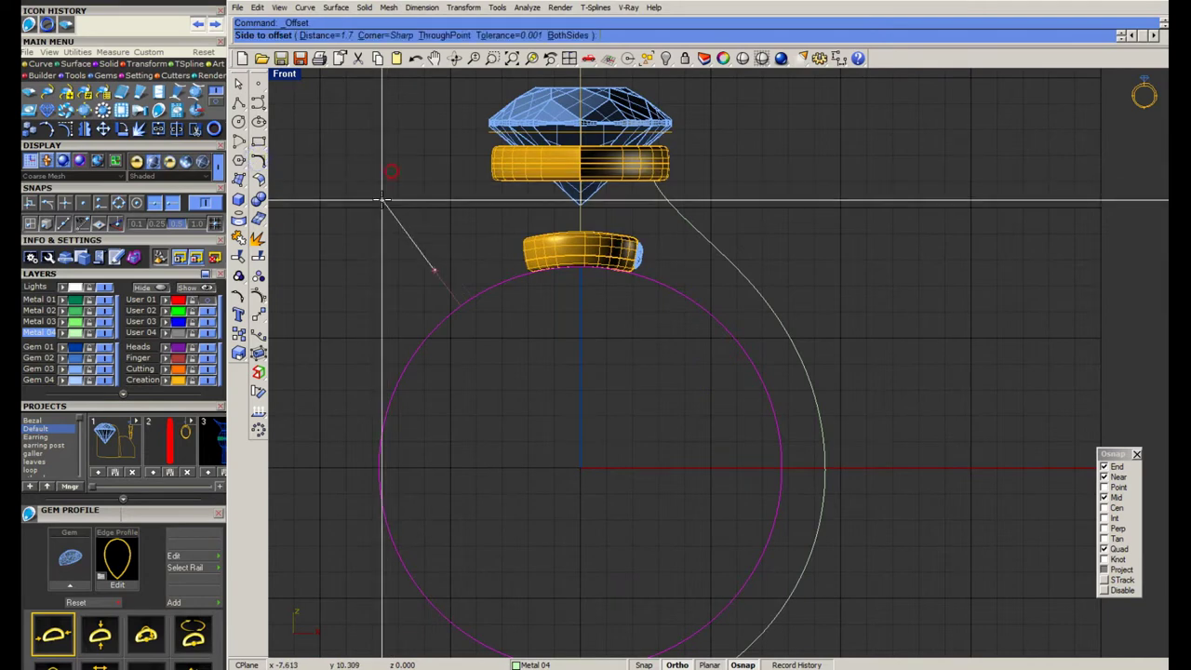
click(403, 221)
scroll(602, 286, down, 3)
key(ctrl+s)
text(Sa)
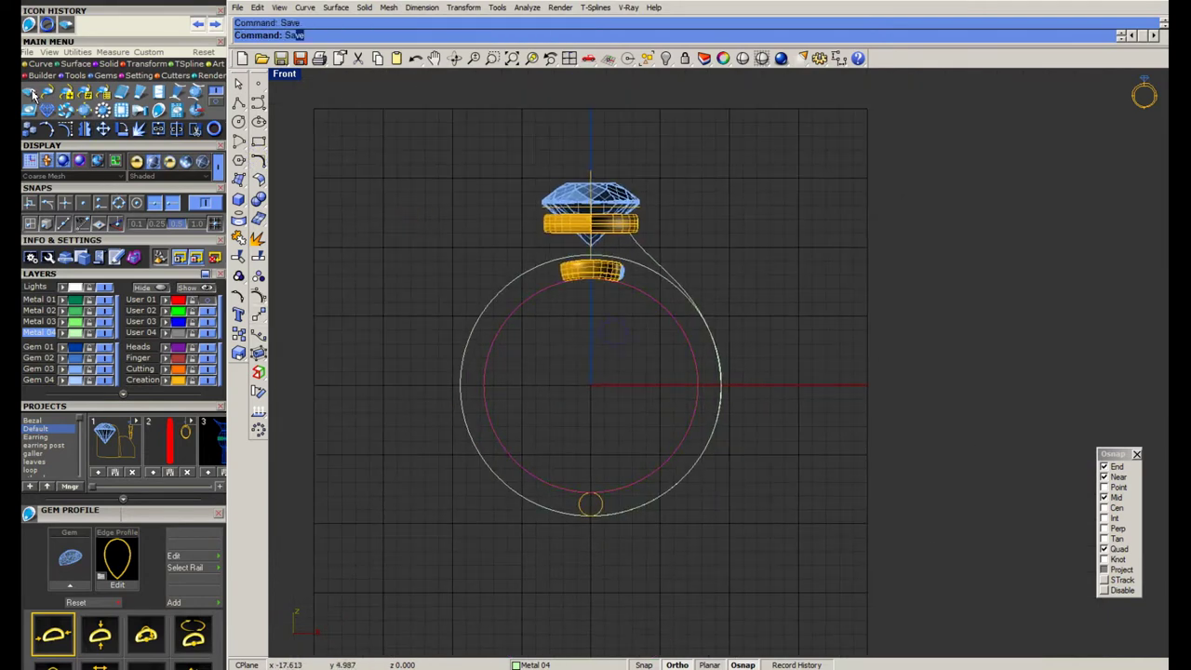
click(29, 91)
click(68, 556)
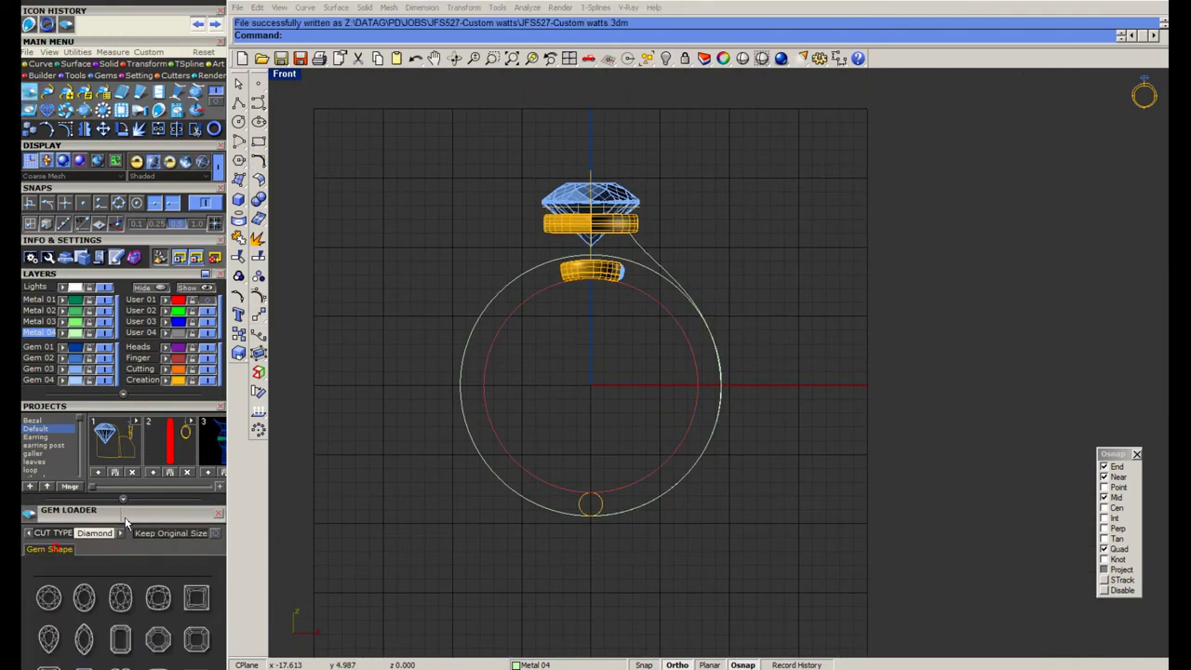
click(80, 500)
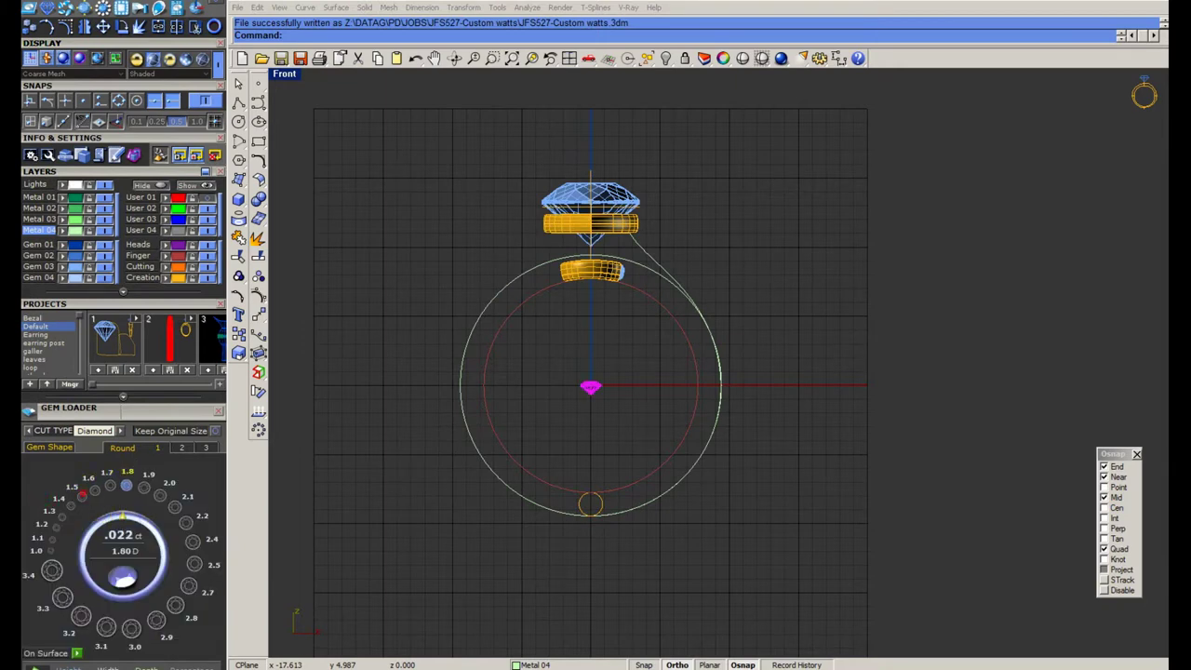
scroll(589, 391, up, 3)
scroll(633, 363, up, 2)
middle_click(643, 354)
click(598, 364)
scroll(607, 337, up, 2)
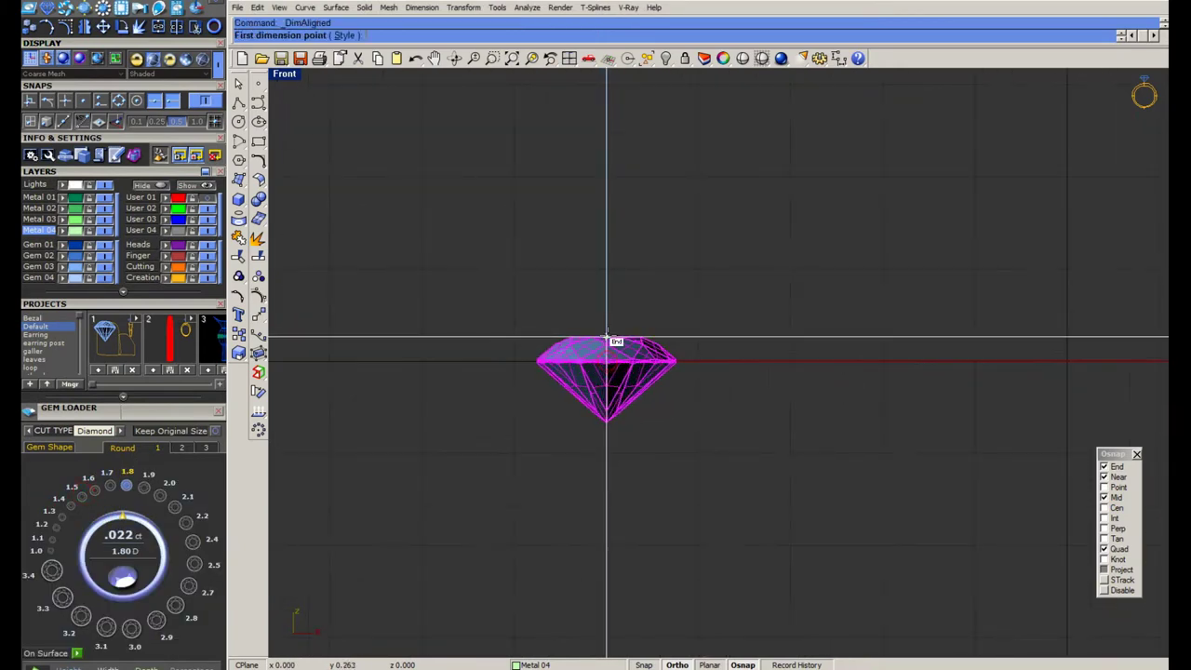
click(607, 336)
click(607, 420)
click(607, 391)
scroll(610, 382, down, 4)
text(M)
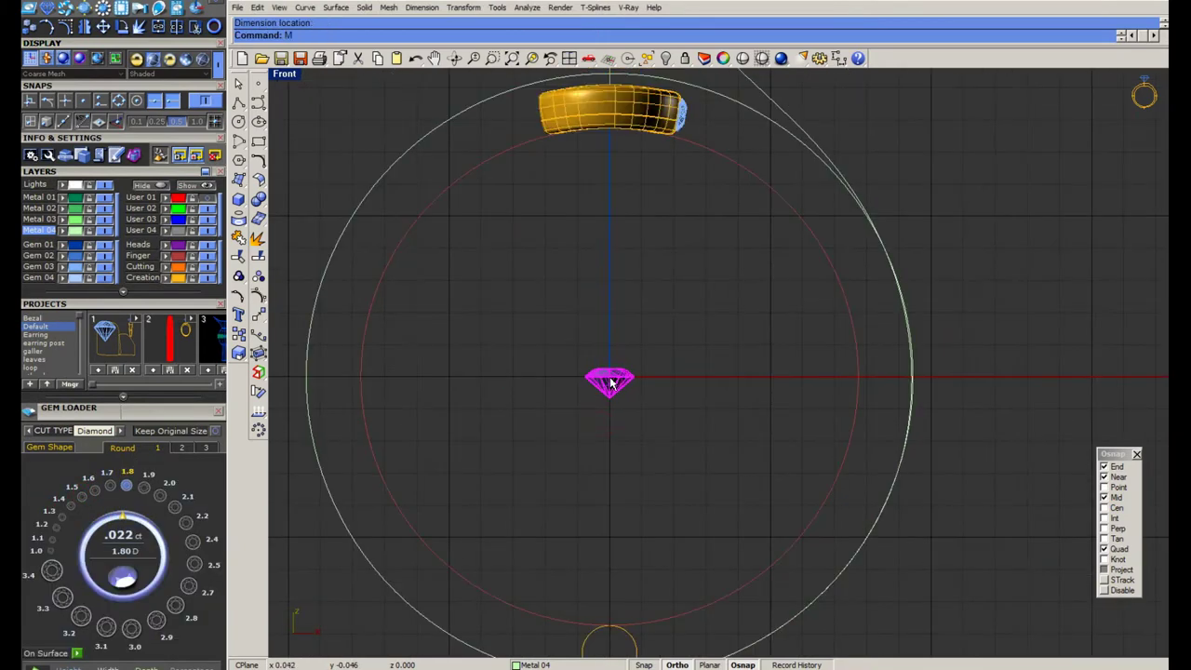
scroll(616, 383, up, 2)
click(606, 373)
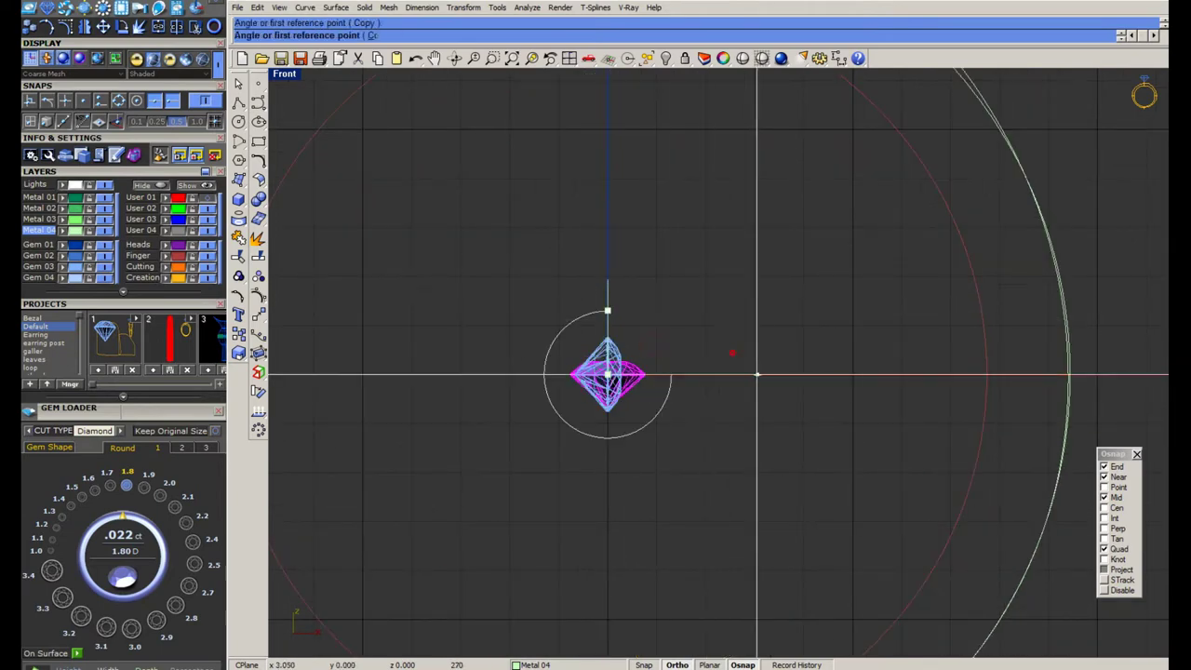
click(606, 307)
click(607, 372)
click(1068, 376)
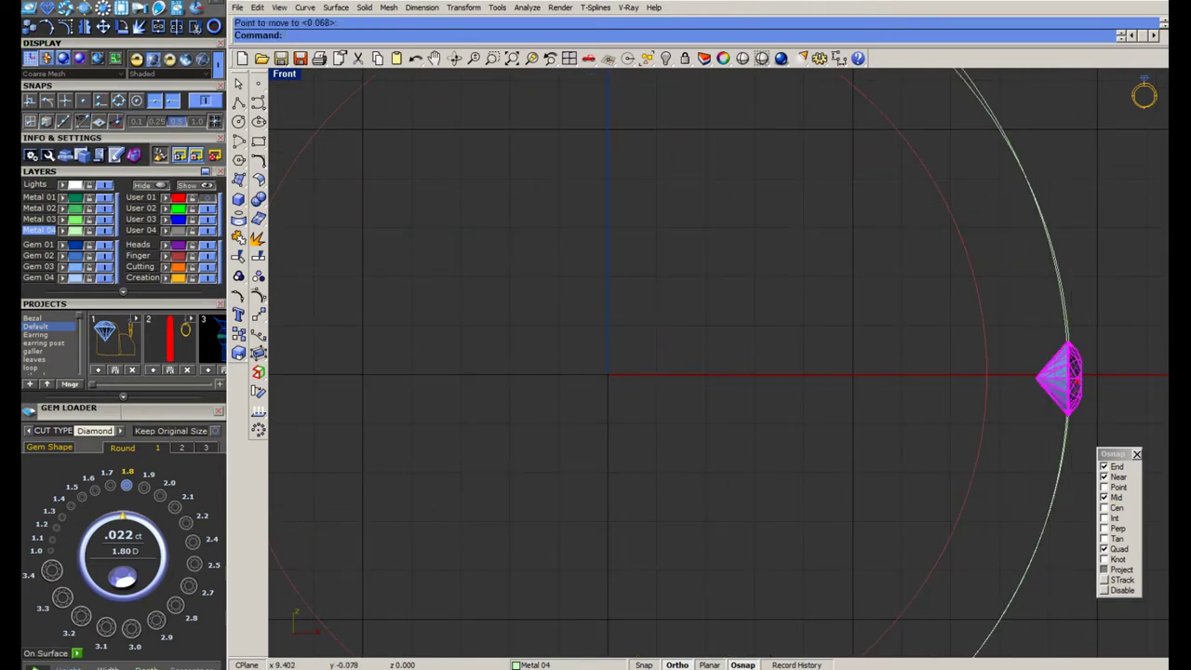
scroll(1071, 384, up, 2)
key(Return)
click(643, 385)
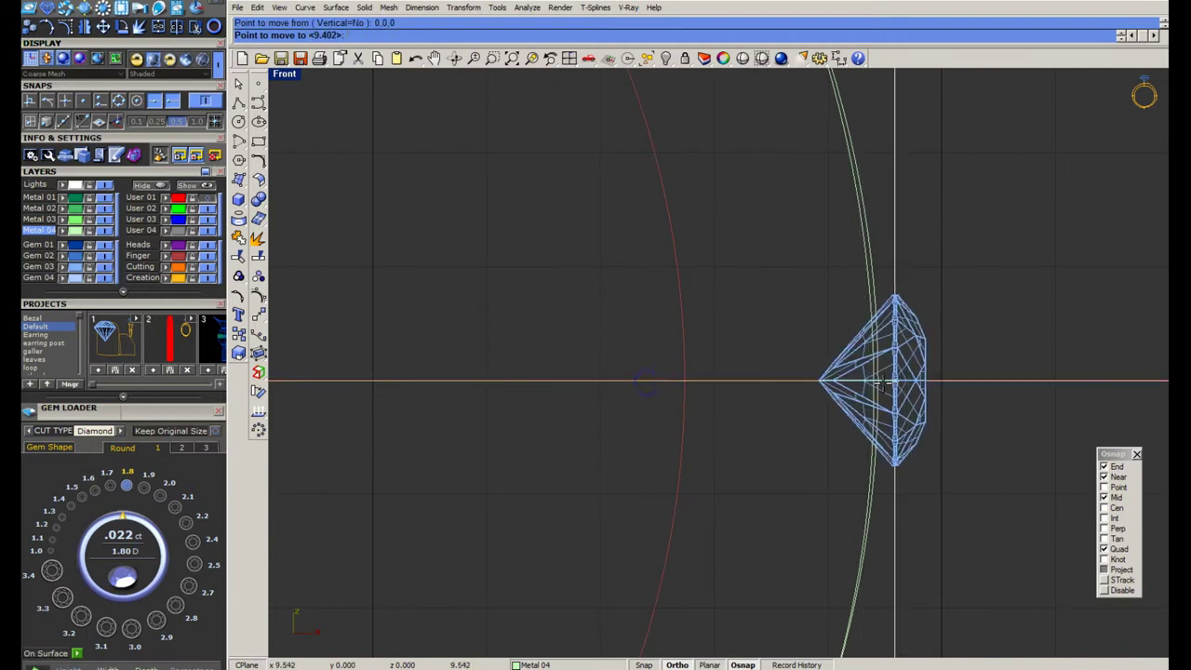
click(878, 389)
scroll(753, 404, up, 1)
middle_click(753, 403)
click(732, 372)
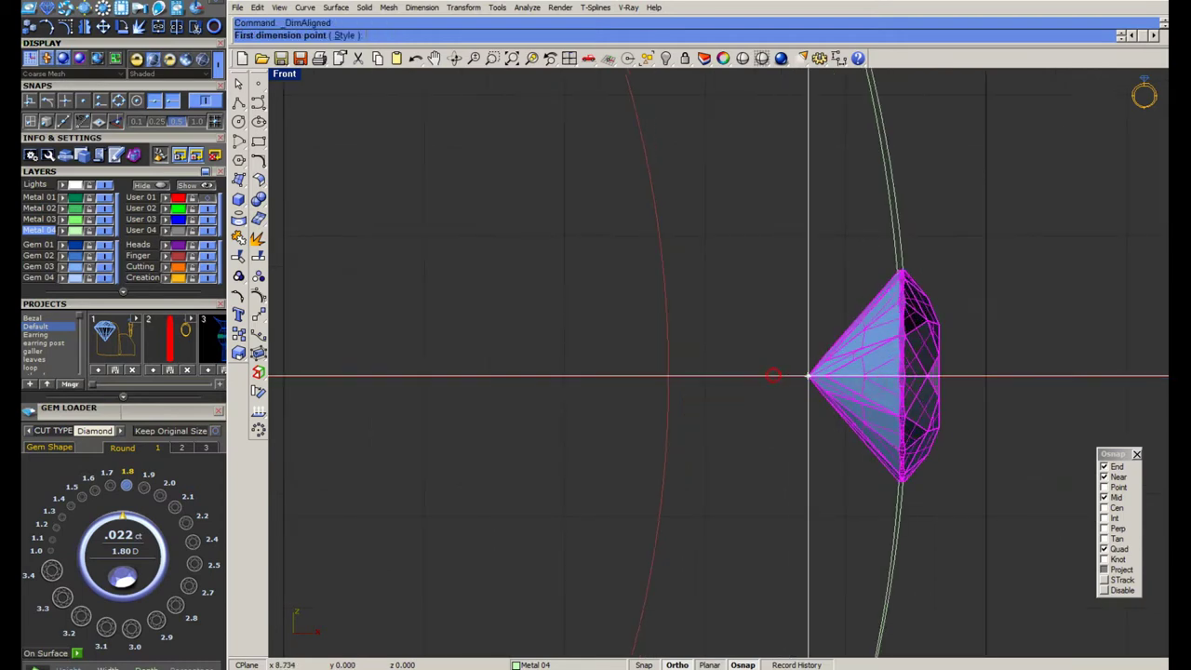
key(Escape)
scroll(706, 376, down, 3)
scroll(838, 372, up, 3)
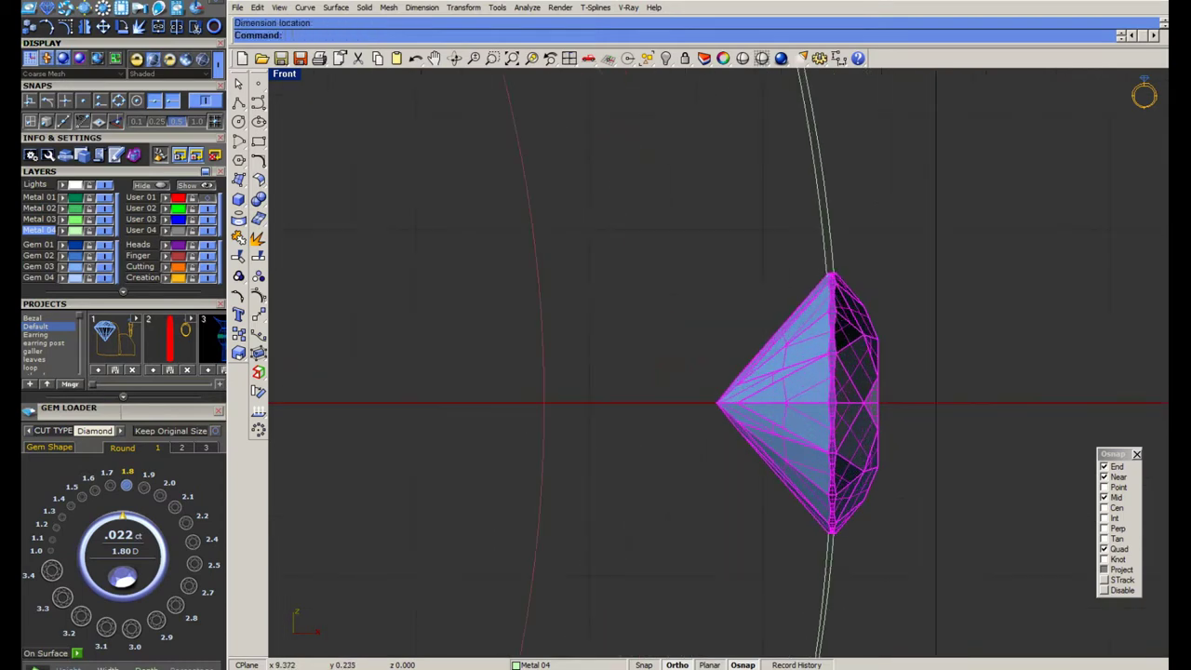
click(851, 342)
click(912, 340)
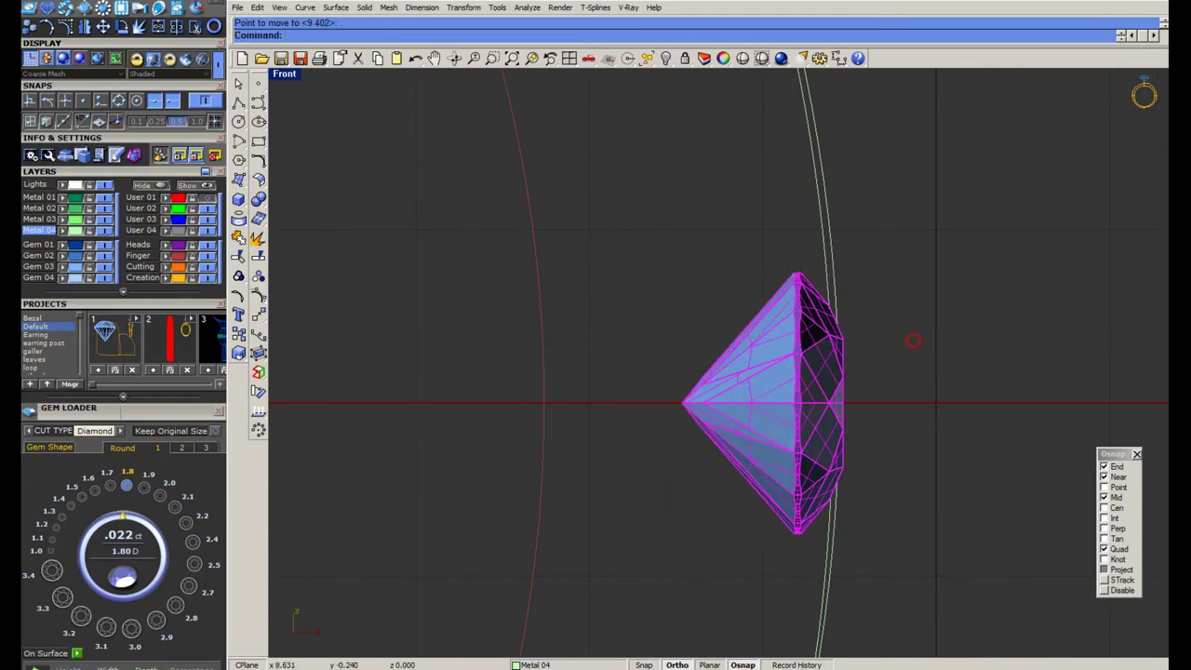
middle_click(684, 447)
click(699, 421)
click(684, 405)
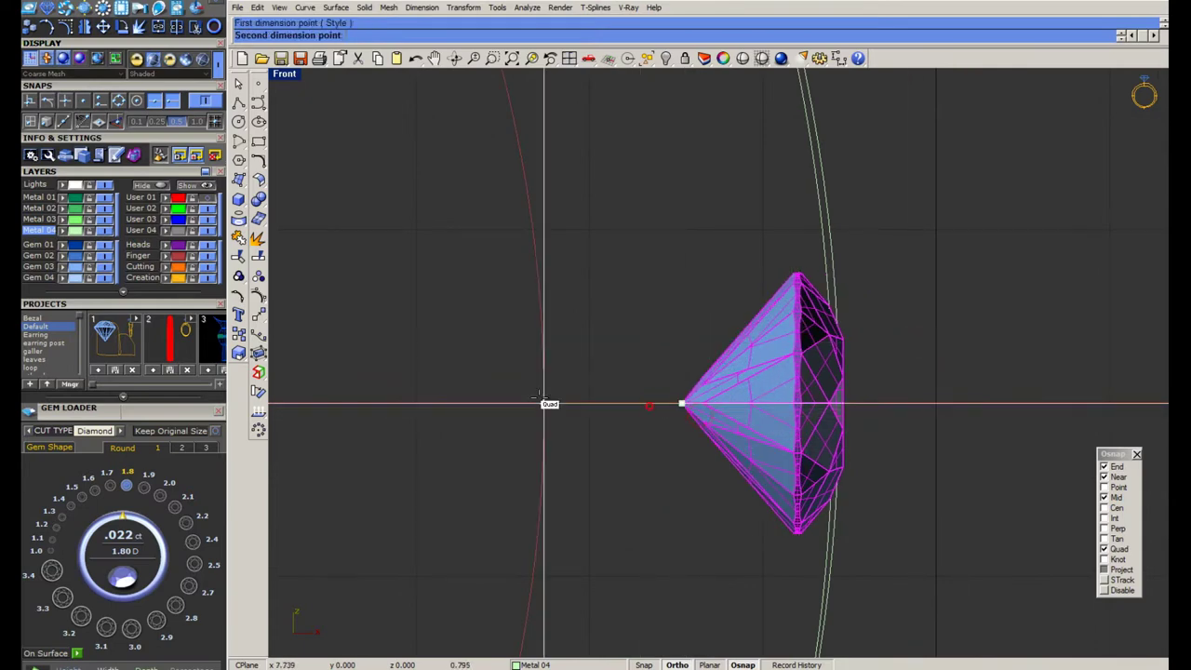
click(544, 406)
key(Escape)
scroll(619, 428, down, 2)
scroll(624, 438, down, 2)
key(ctrl+z)
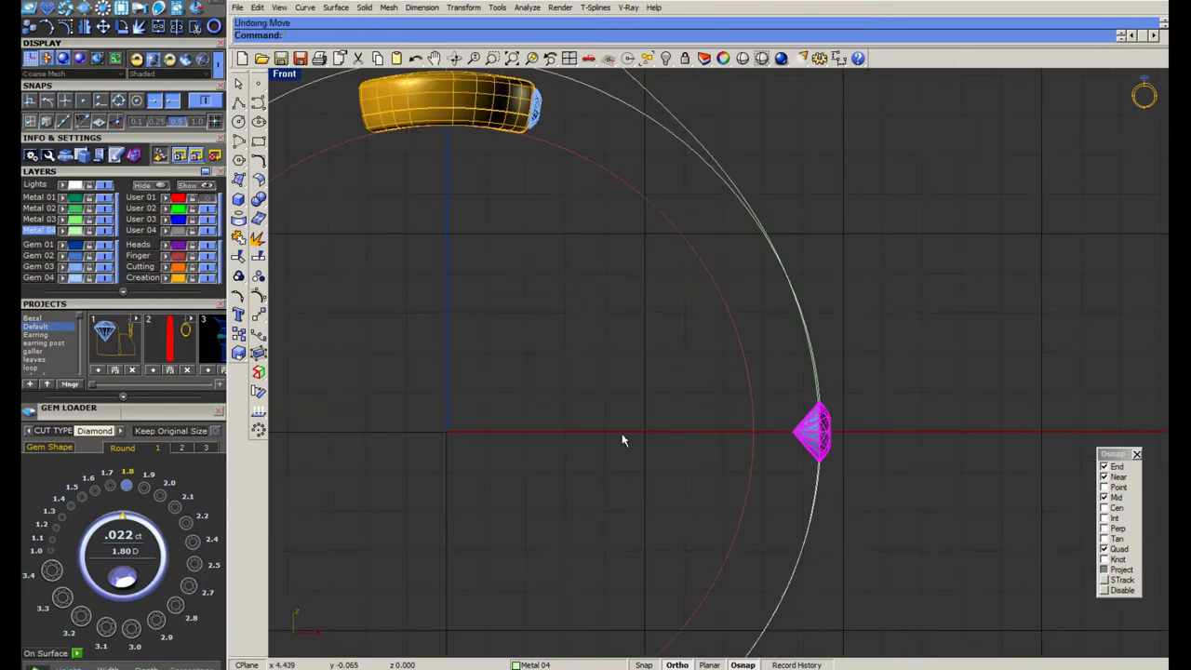
key(ctrl+z)
scroll(668, 439, down, 2)
scroll(661, 296, up, 2)
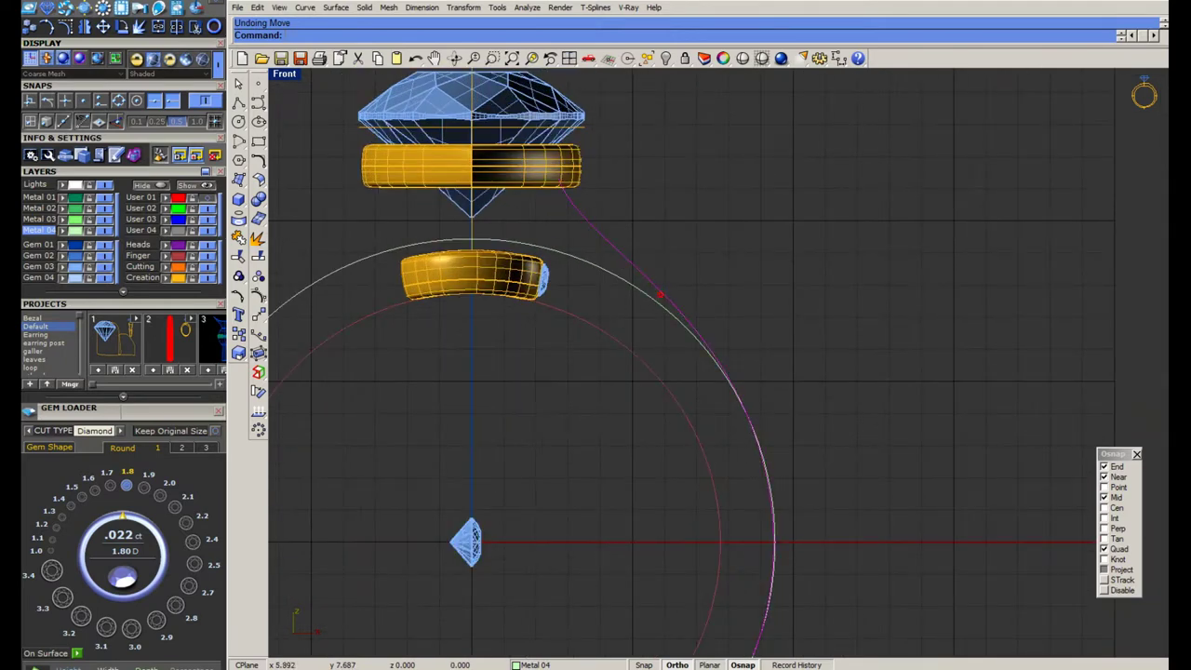
key(alt+Tab)
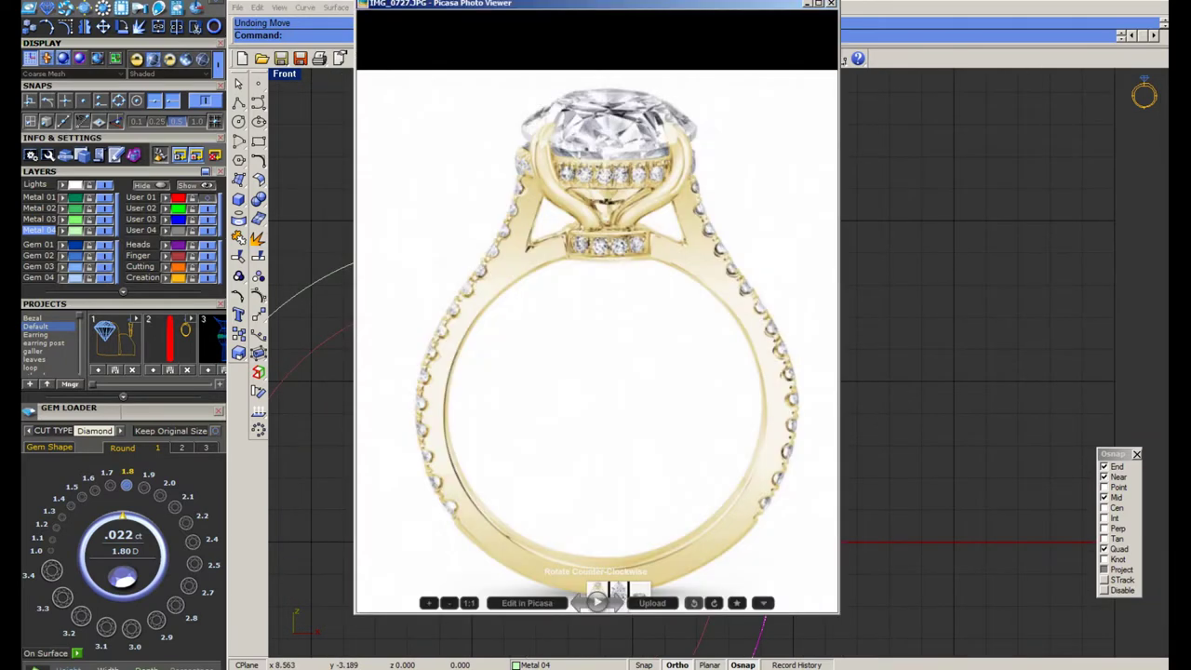
key(alt+Tab)
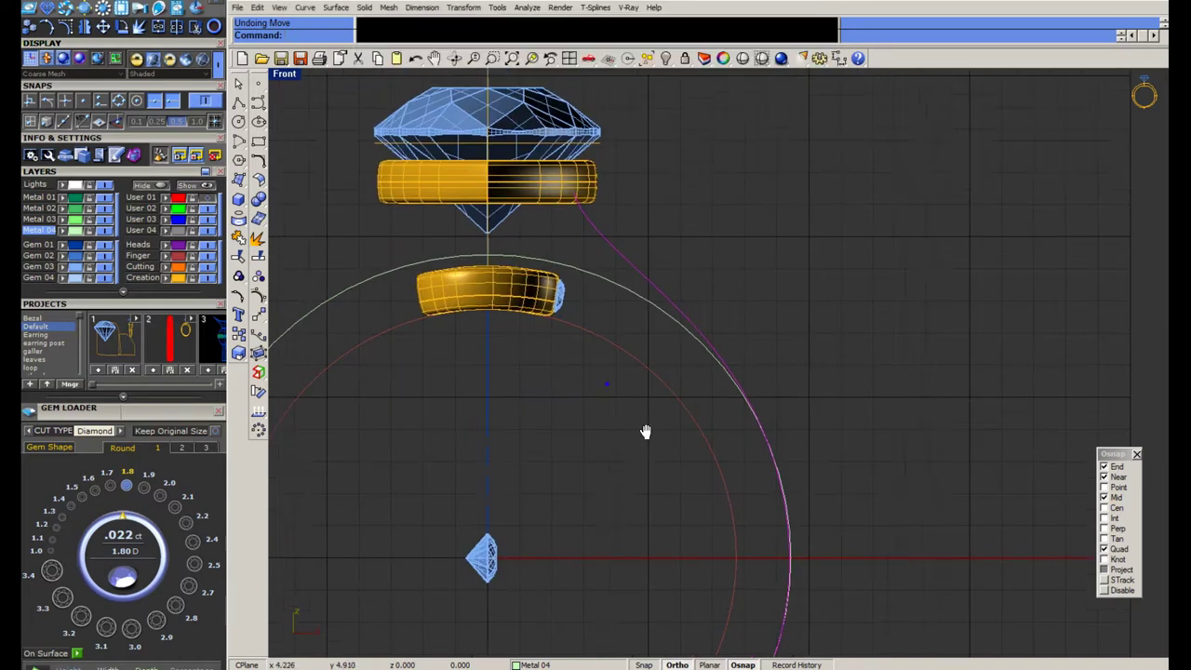
scroll(643, 431, up, 2)
scroll(666, 352, up, 2)
scroll(688, 232, down, 2)
scroll(624, 280, down, 1)
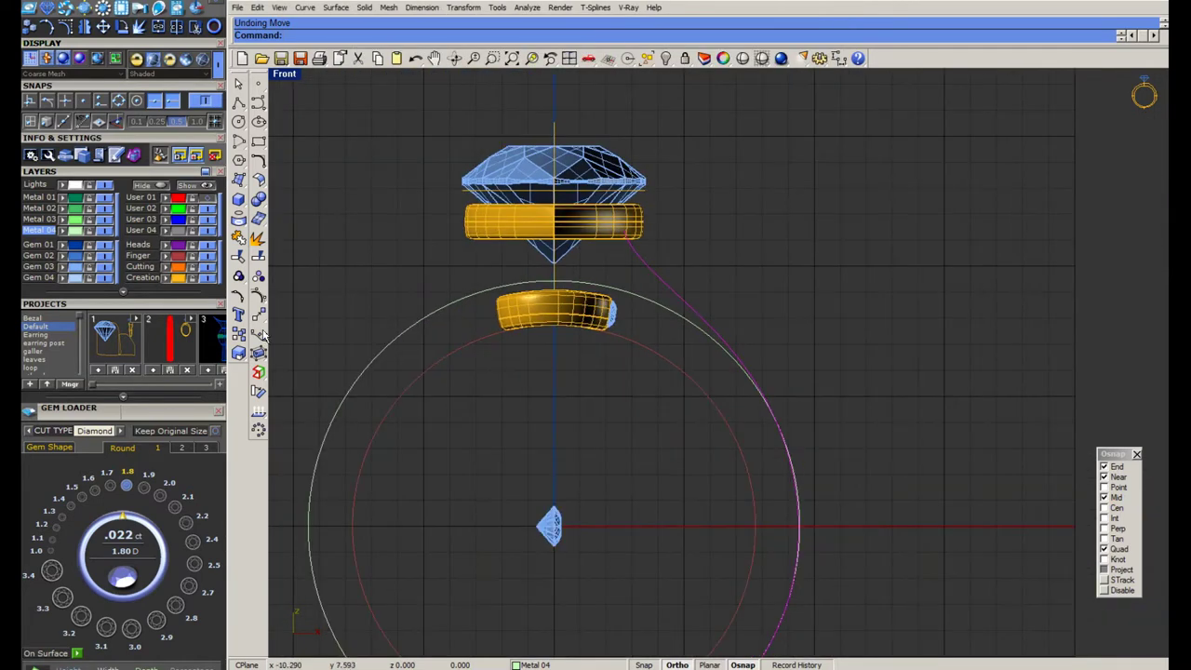
scroll(743, 313, up, 1)
End the scaling unchanged, then move the curve's lower and upper control points
click(453, 633)
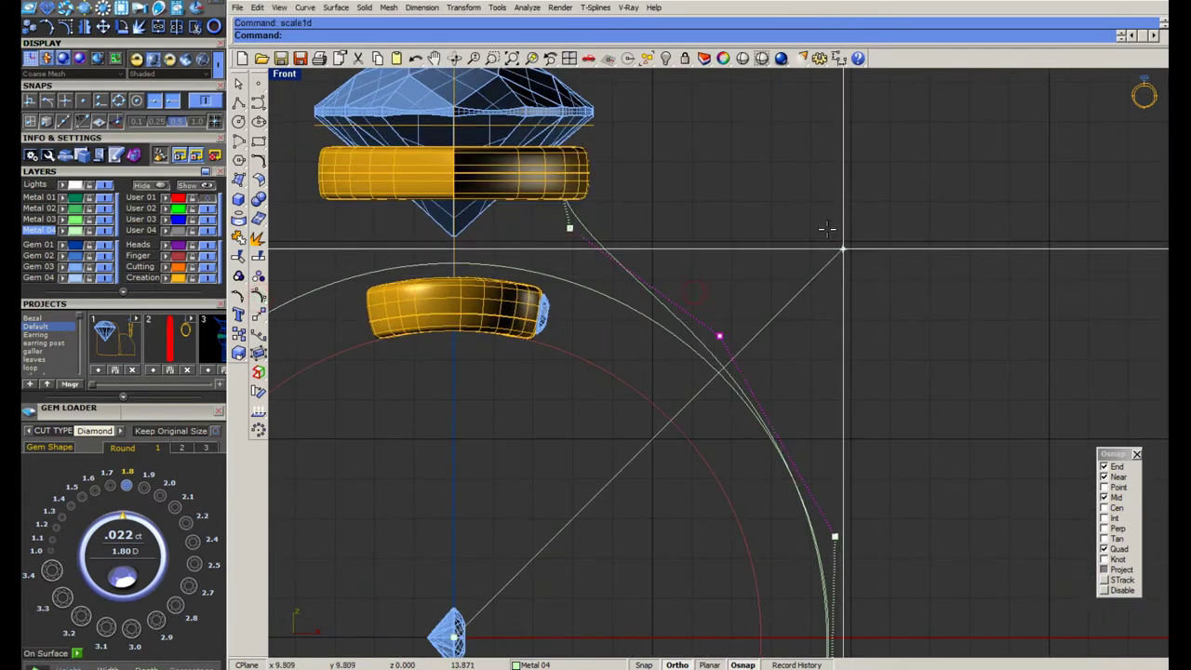
click(831, 229)
key(Return)
drag(834, 537, 890, 512)
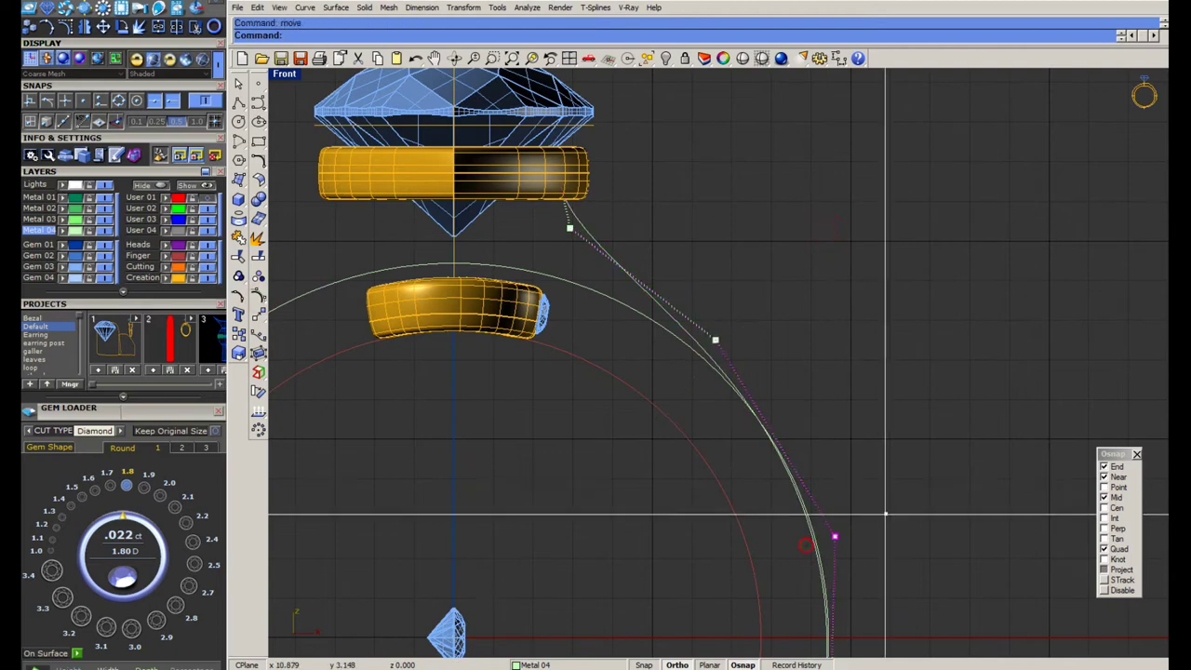
scroll(569, 246, up, 2)
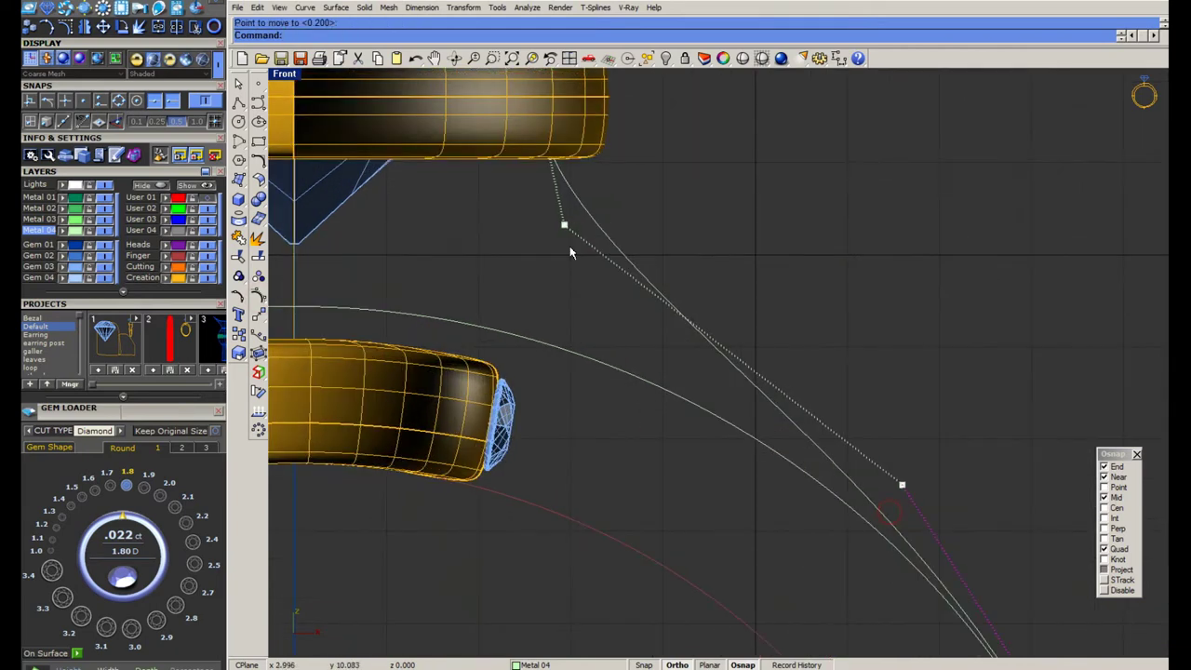
scroll(569, 246, down, 2)
scroll(569, 242, up, 2)
click(609, 231)
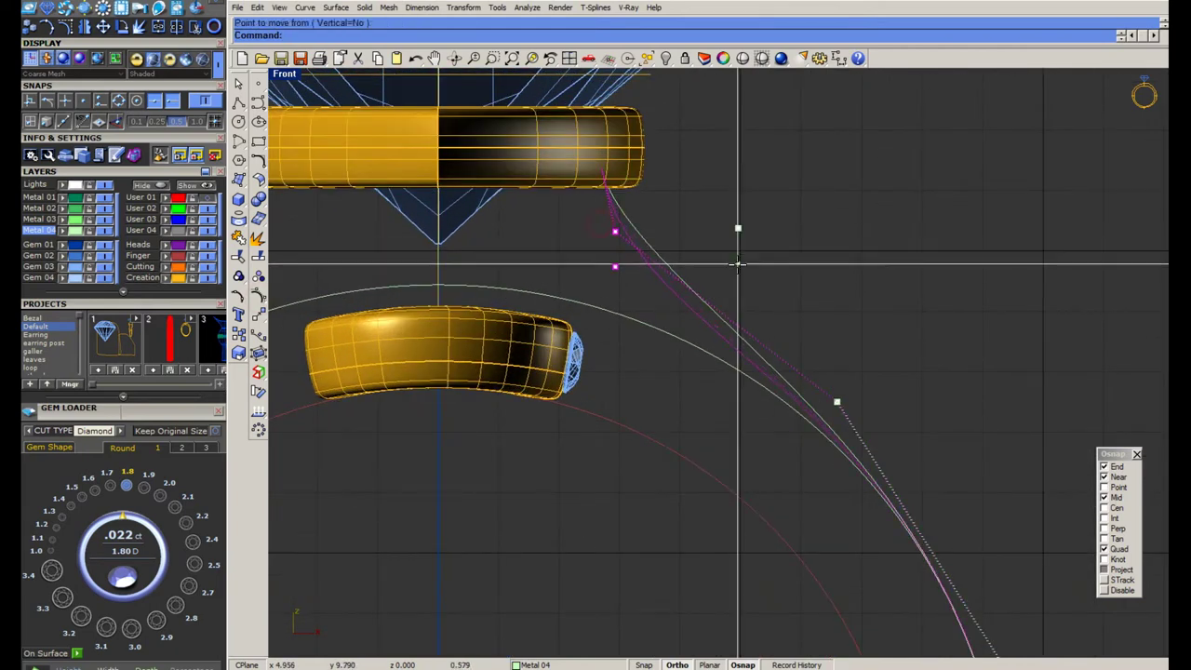
click(737, 267)
scroll(737, 268, down, 2)
Compare with the reference photo, restore four views, and mirror the shank curve across
key(alt+Tab)
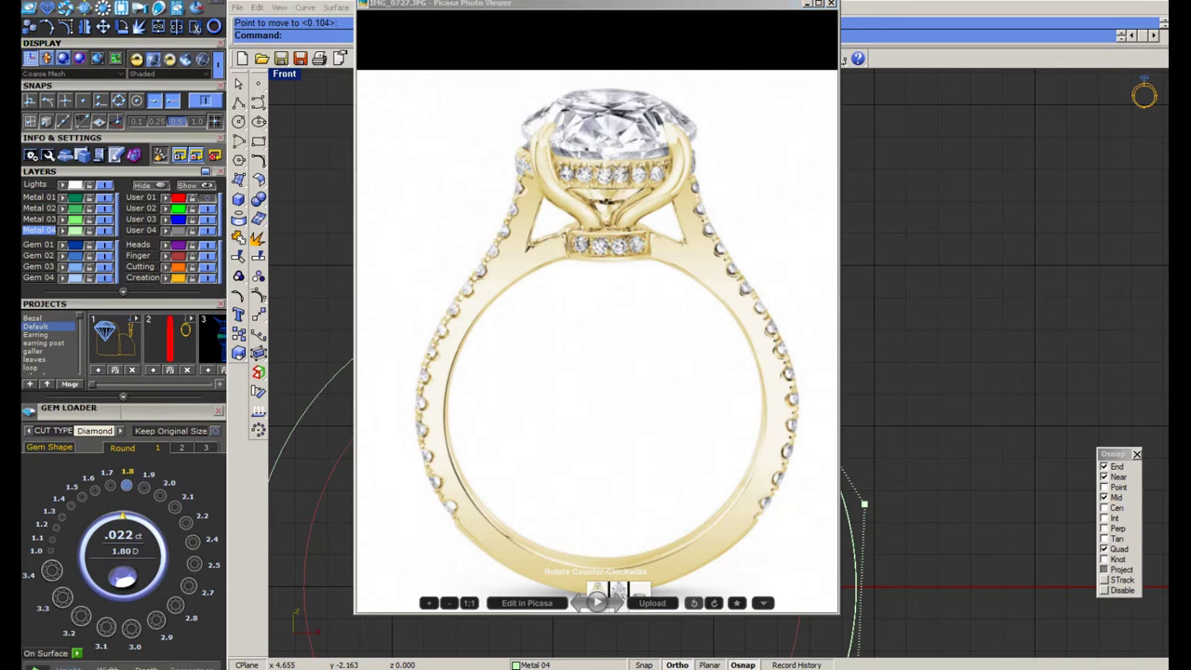
key(alt+Tab)
scroll(652, 279, up, 2)
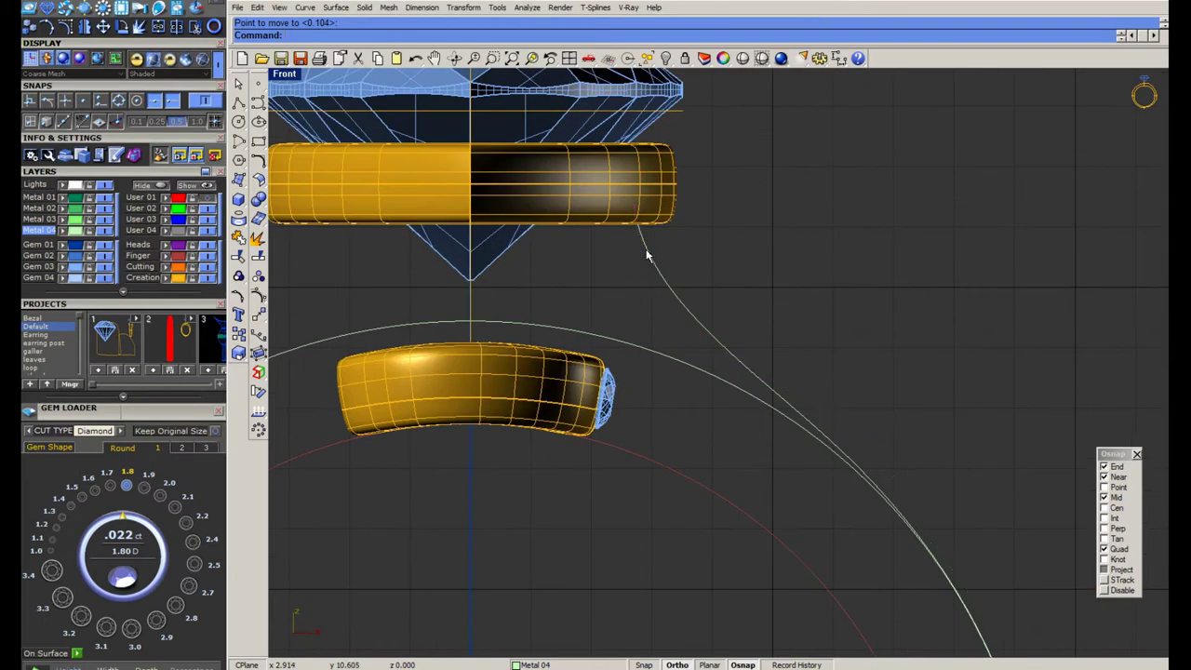
double_click(285, 74)
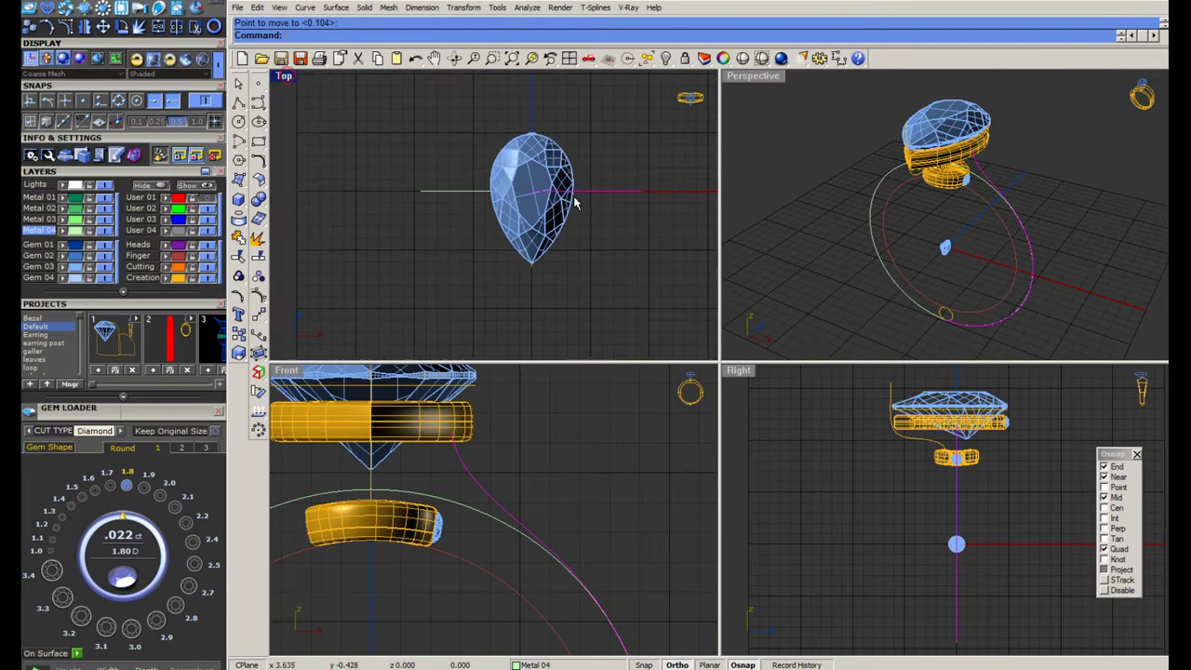
scroll(623, 461, down, 3)
click(523, 533)
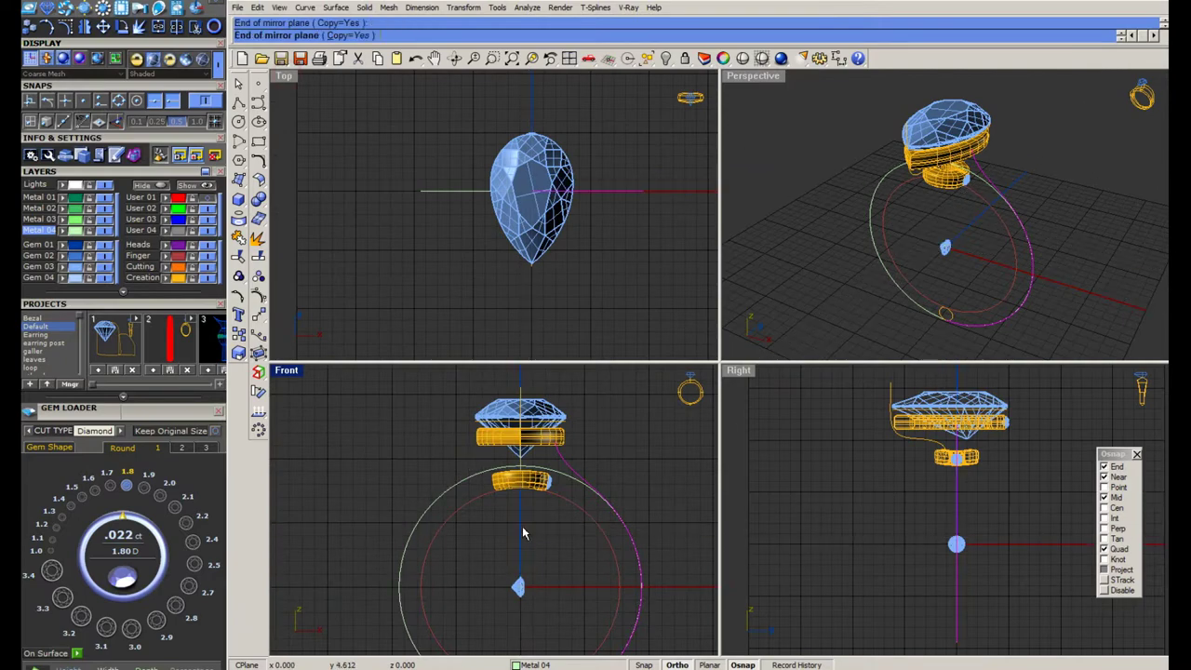
Raise the diamond and gold head band slightly in the maximized front view
double_click(286, 369)
scroll(605, 372, up, 3)
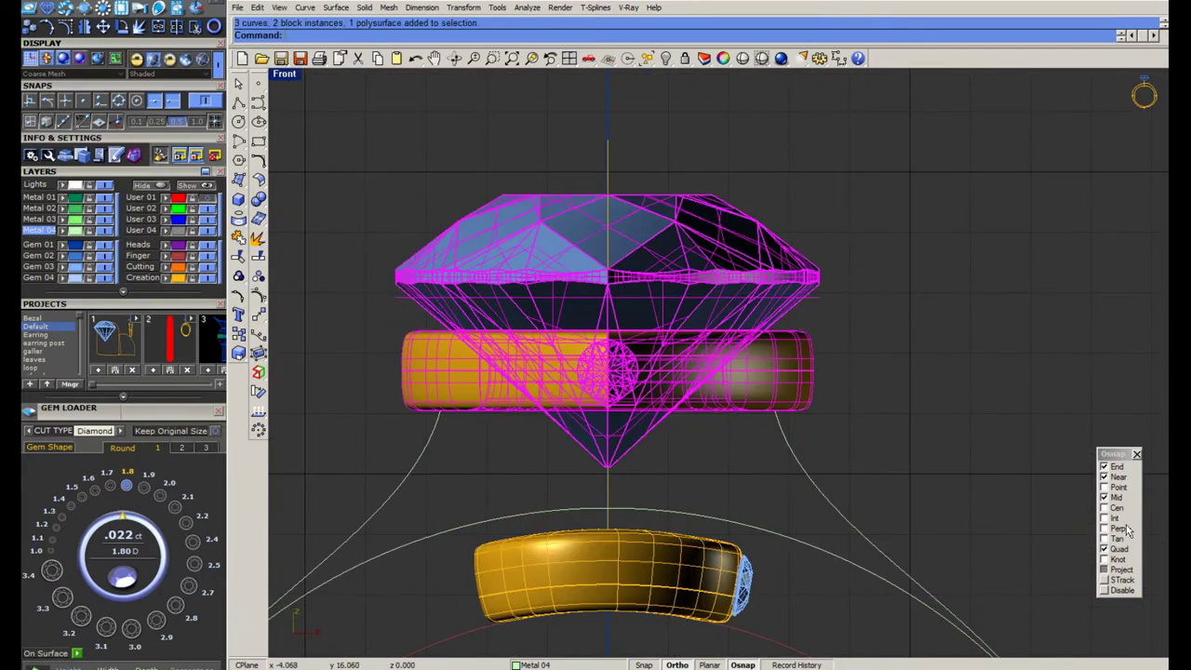
text(move)
click(875, 425)
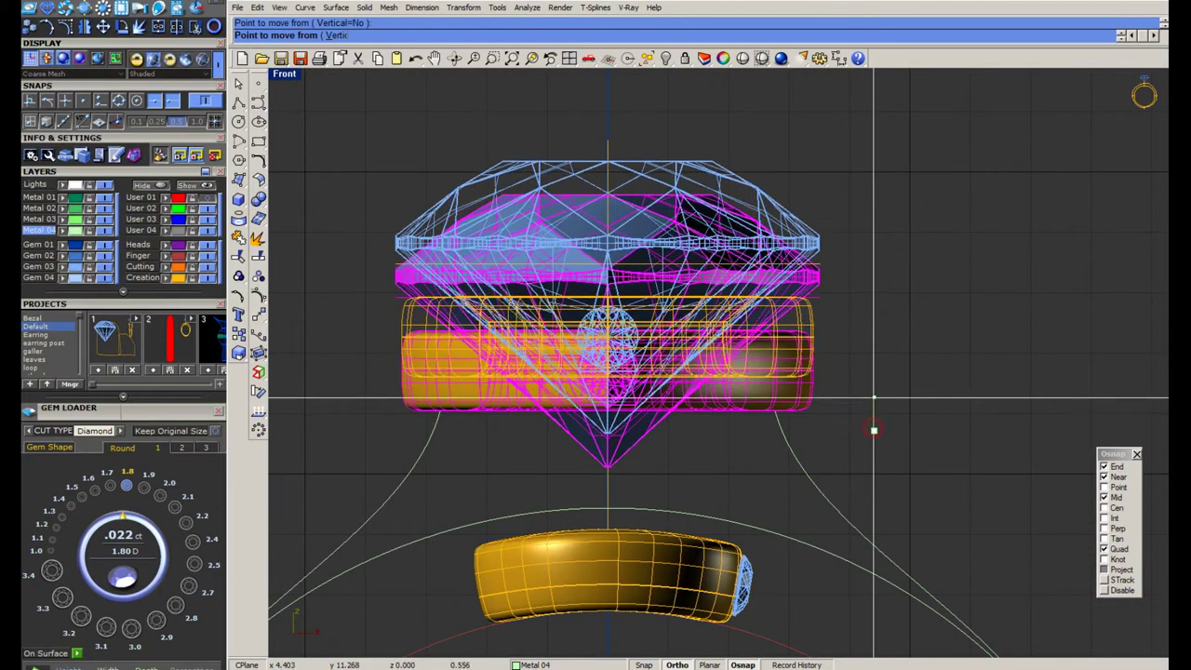
click(870, 395)
key(Escape)
Drag the right shank curve's top endpoint up onto the head band
click(798, 438)
right_drag(862, 491, 831, 421)
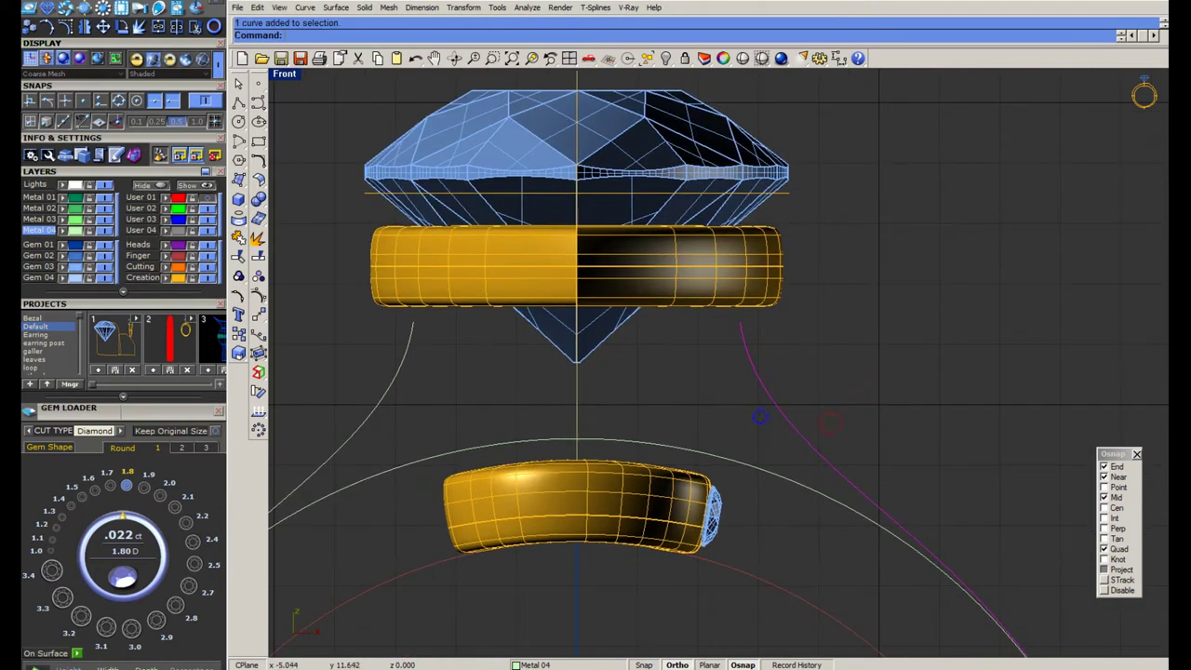
scroll(709, 320, up, 2)
click(257, 295)
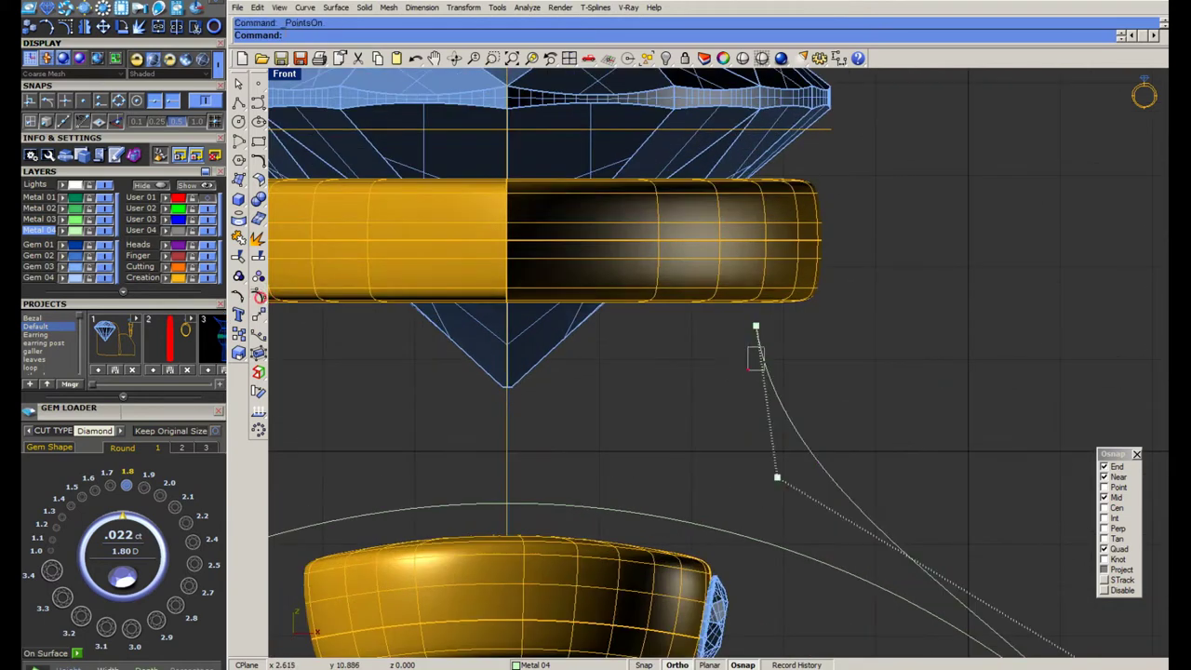
click(756, 326)
drag(755, 326, 783, 265)
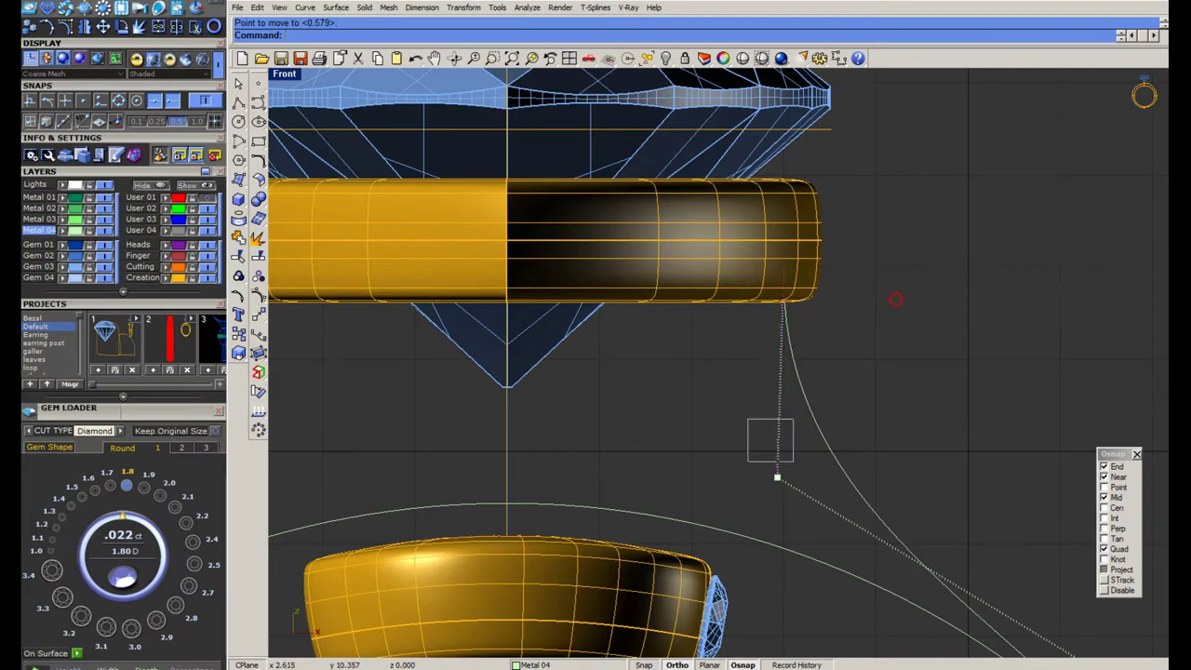
Reshape the right shank curve by moving a control point, checking the reference photo
drag(895, 299, 917, 418)
scroll(917, 418, down, 5)
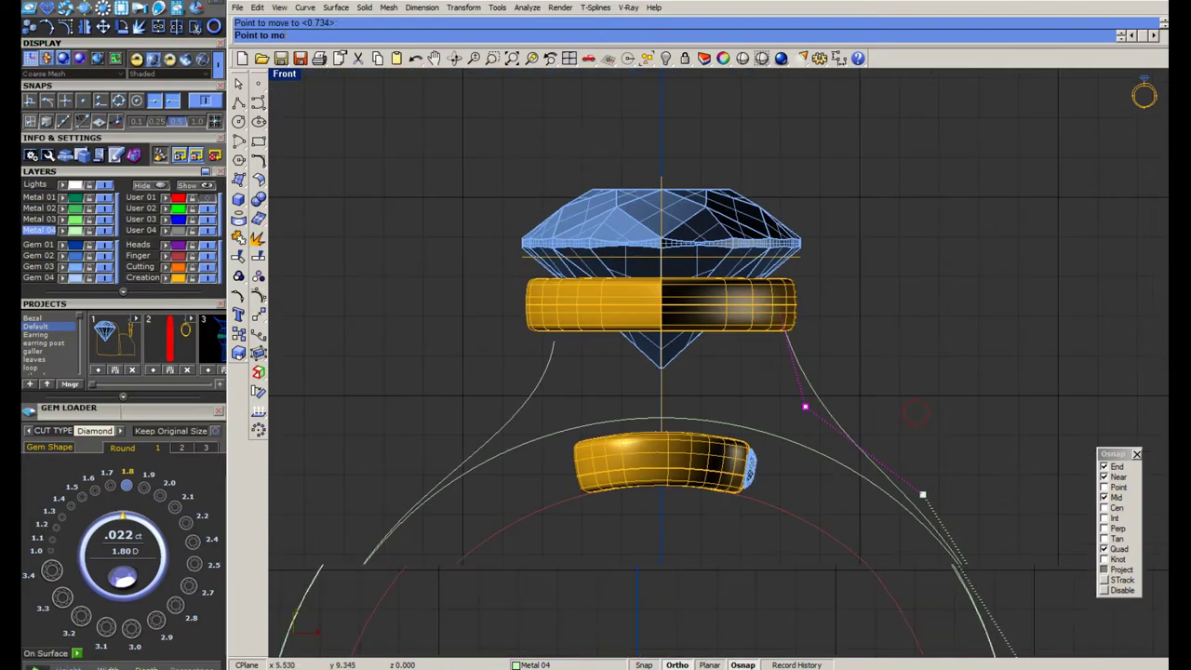
scroll(856, 391, down, 1)
scroll(806, 363, up, 3)
scroll(816, 367, down, 3)
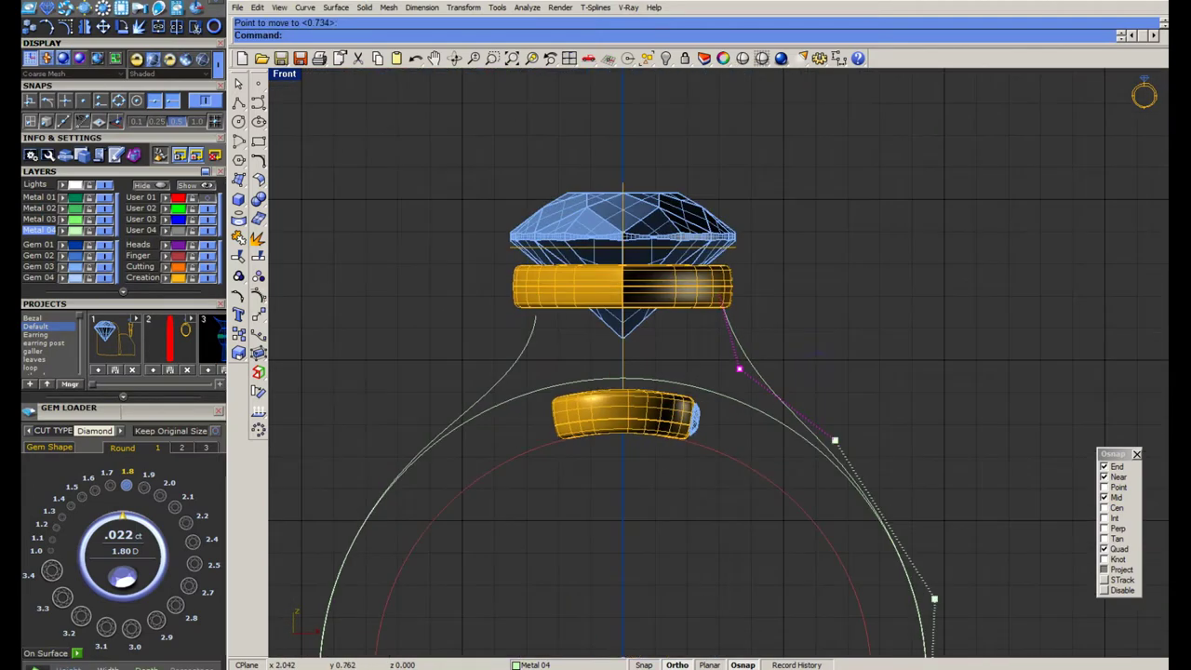
key(alt+Tab)
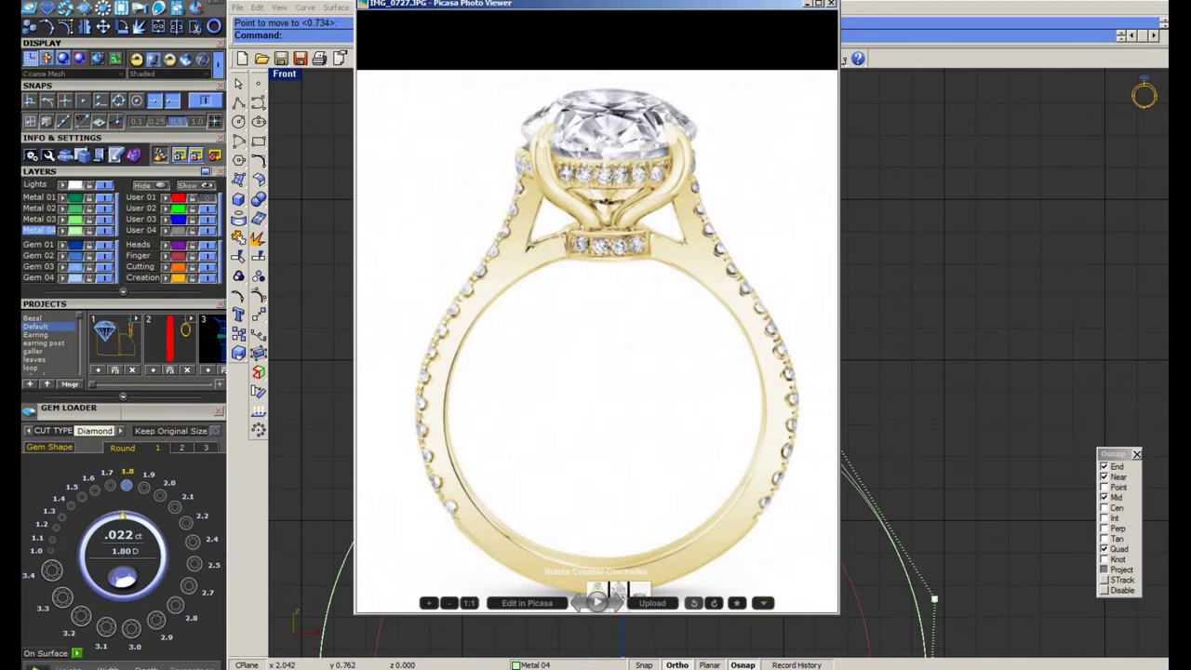
key(alt+Tab)
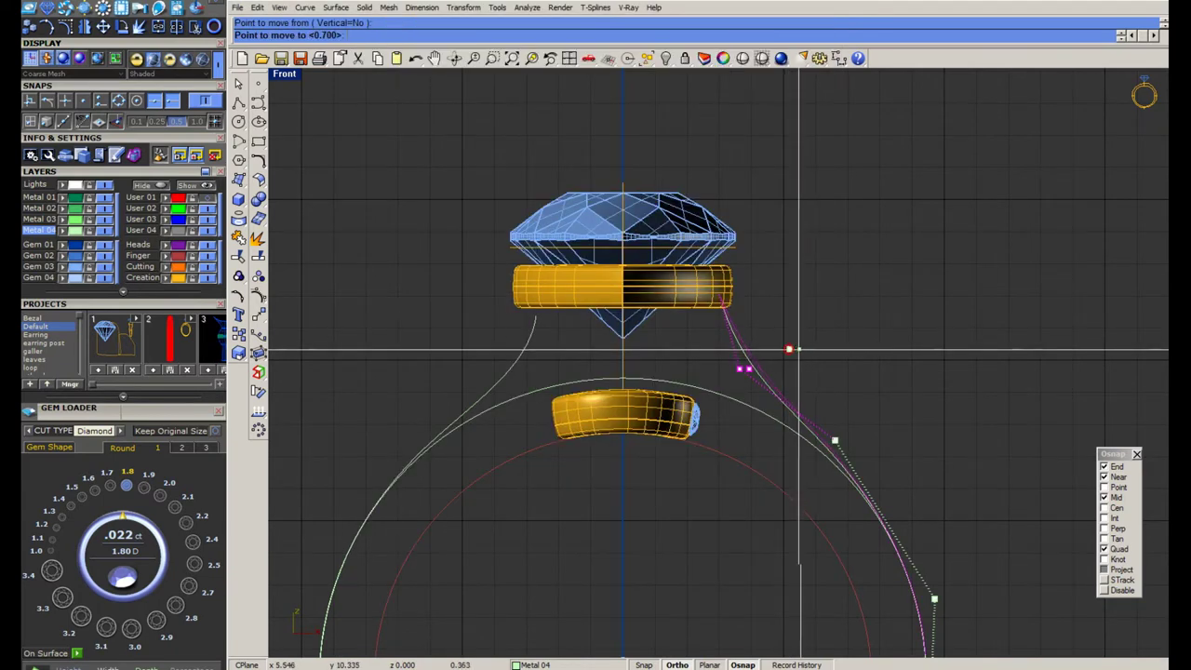
click(800, 350)
Remove the left shank curve and open Rebuild Curve for the right one
click(521, 348)
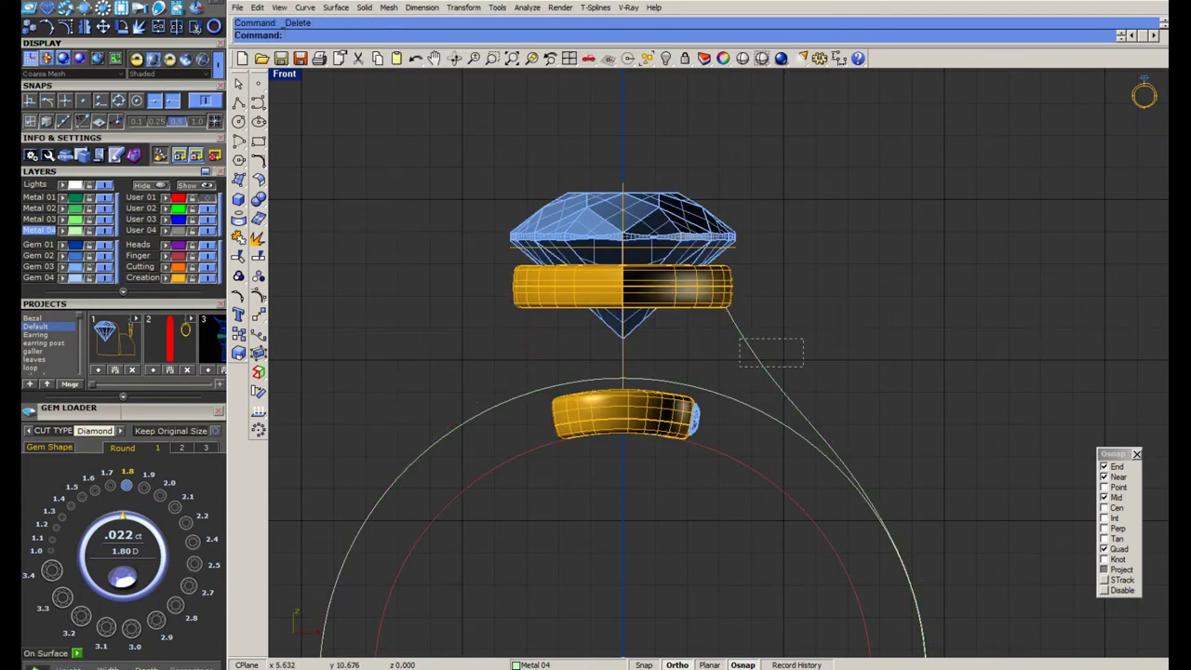
drag(803, 340, 750, 347)
scroll(749, 343, up, 3)
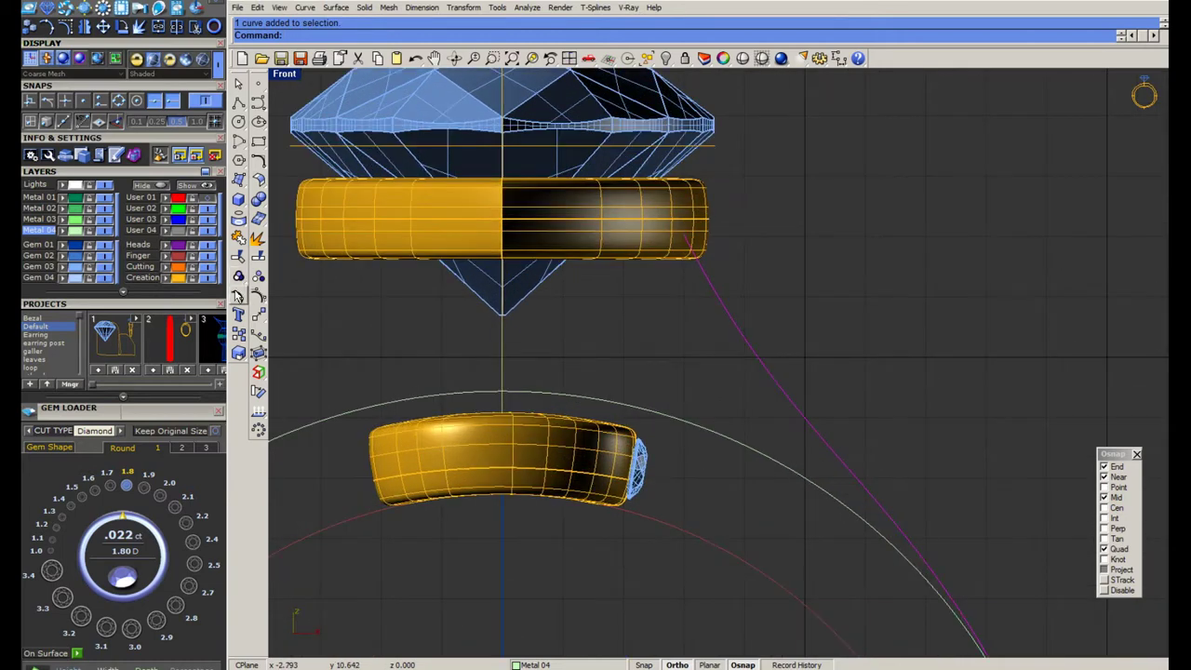
click(239, 296)
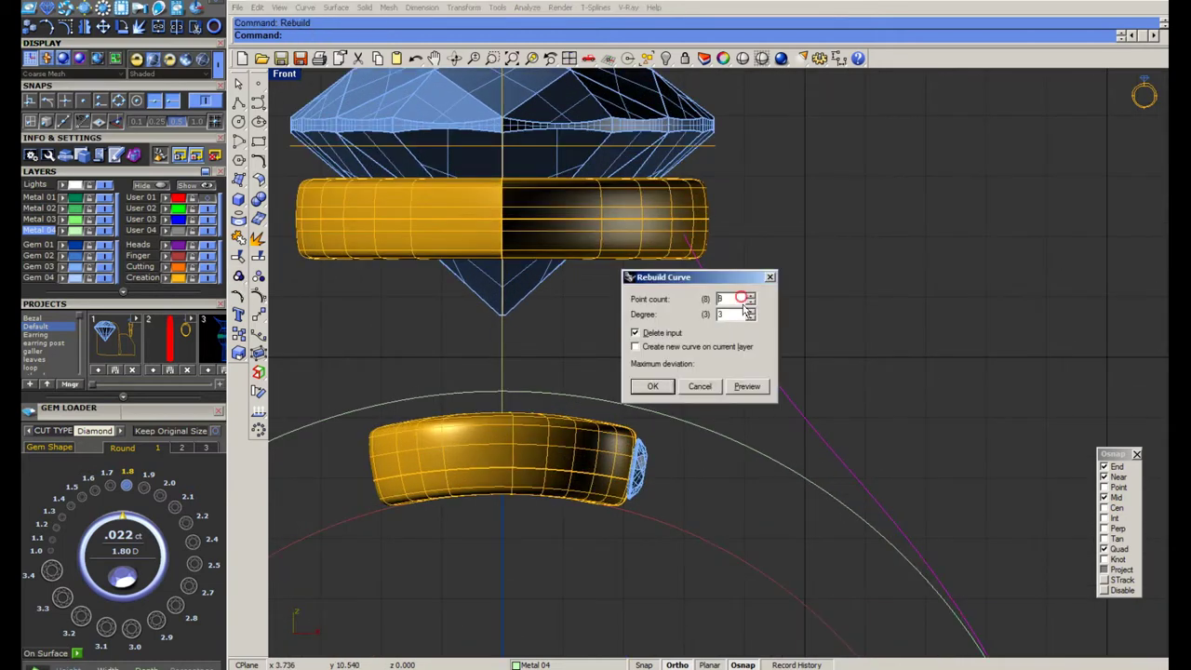
Accept the rebuild at 8 points, degree 3, and drag two control points to reshape
click(740, 389)
click(646, 387)
click(258, 295)
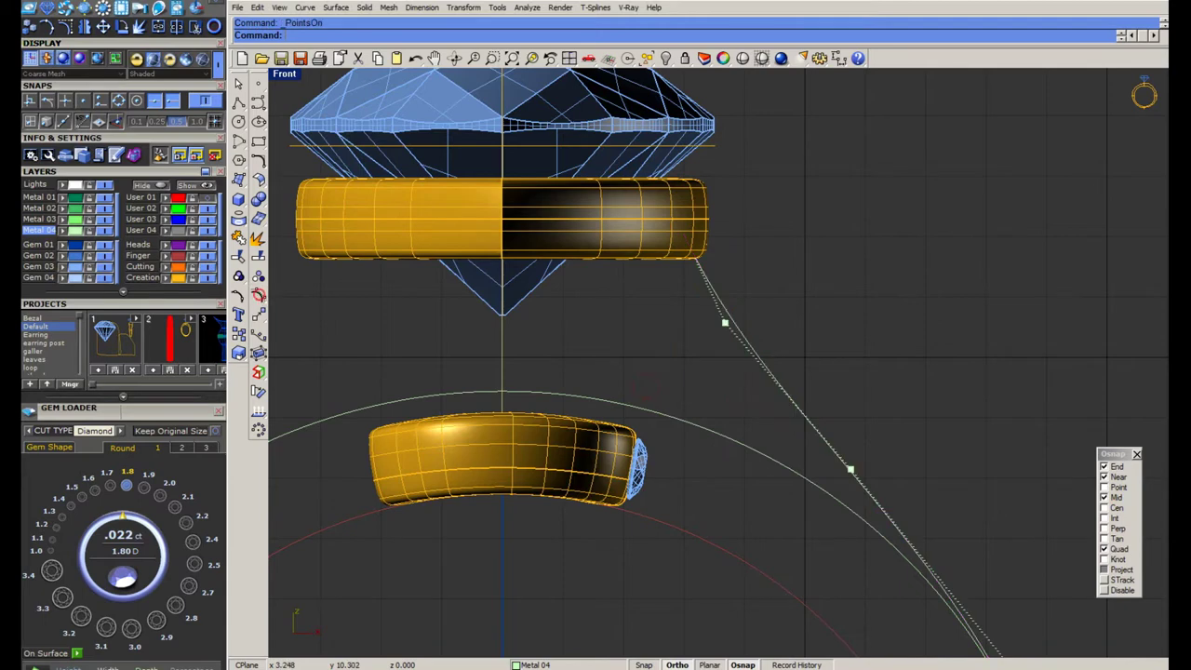
drag(720, 322, 696, 323)
drag(780, 296, 780, 327)
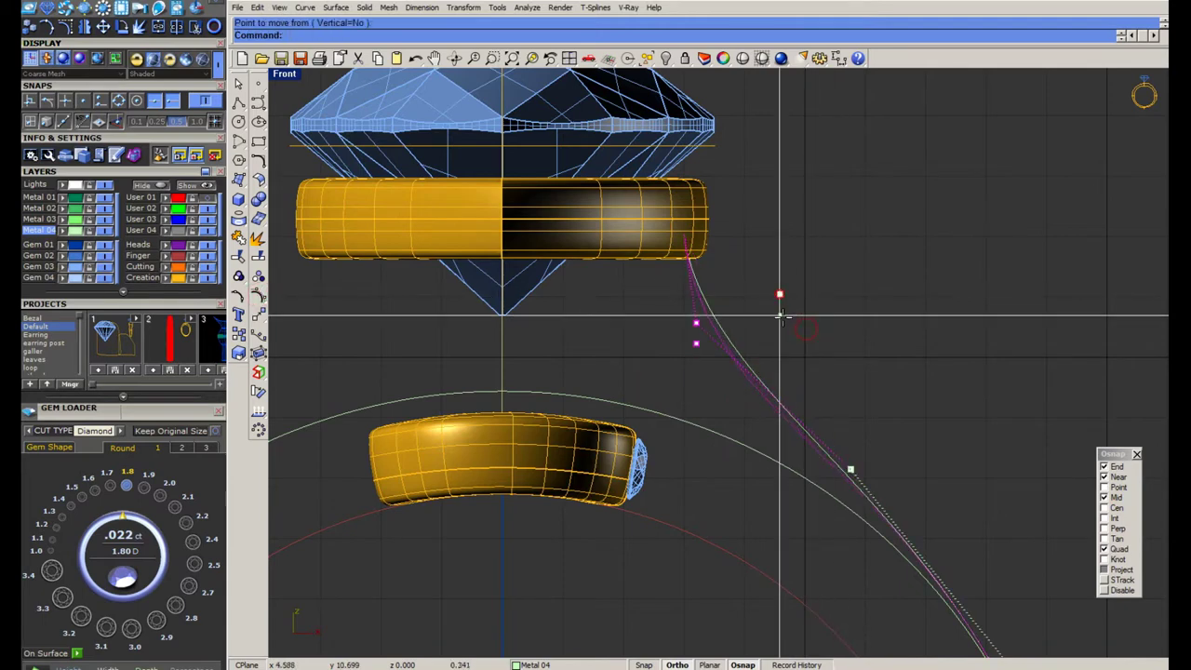
Refine the control point near the bezel end, try a mirrored copy, and undo
scroll(707, 256, up, 3)
click(666, 217)
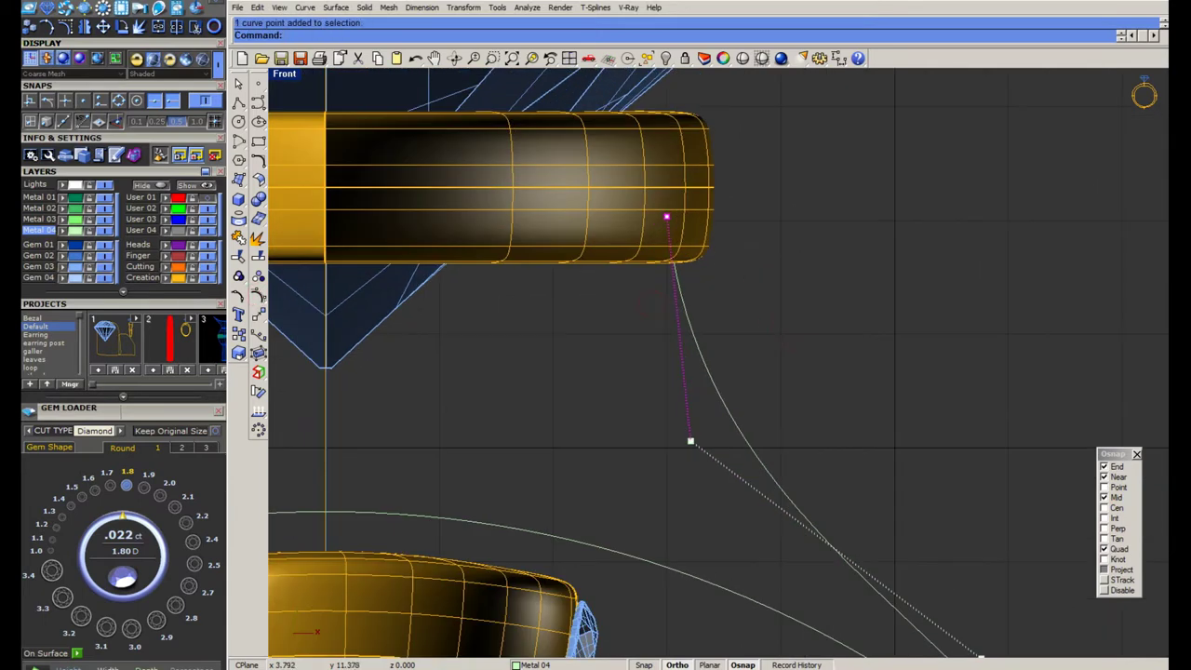
drag(690, 440, 685, 439)
scroll(826, 413, down, 2)
scroll(826, 413, down, 2)
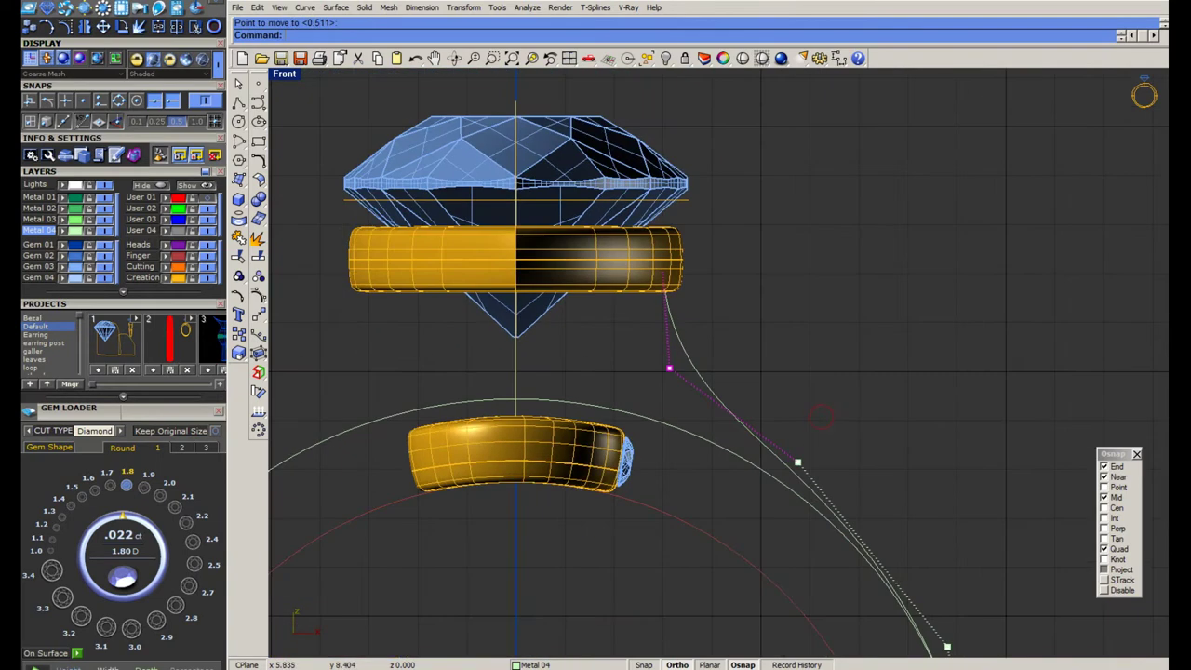
scroll(733, 402, down, 1)
click(732, 396)
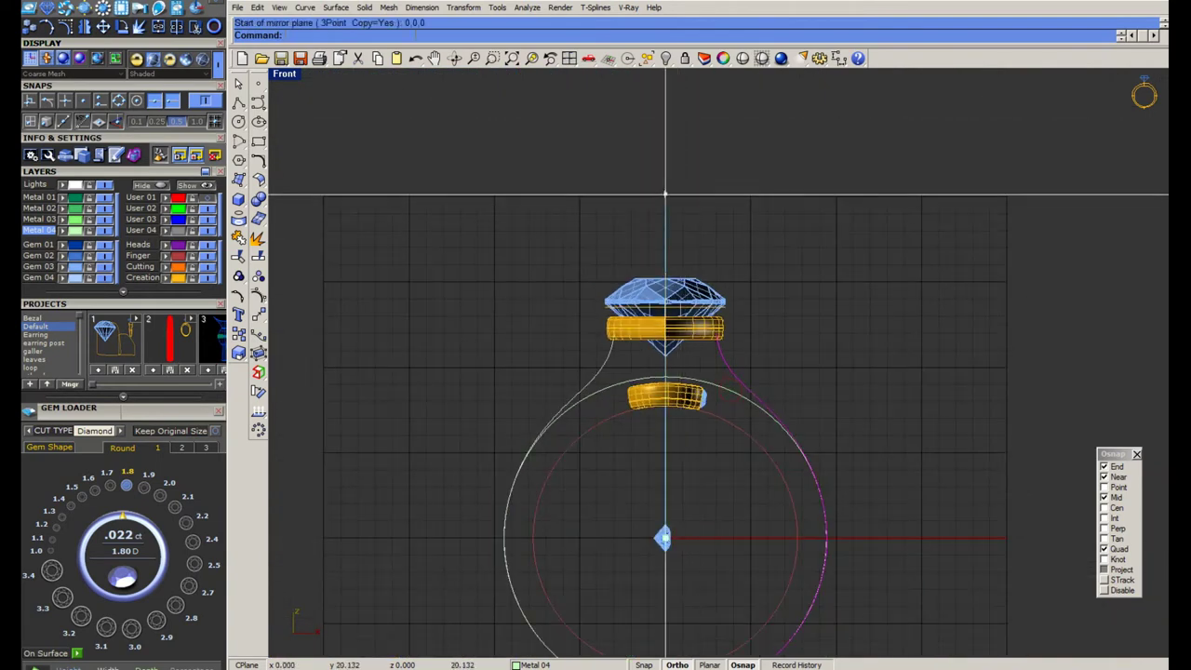
click(674, 193)
scroll(735, 414, up, 5)
key(ctrl+z)
key(ctrl+z)
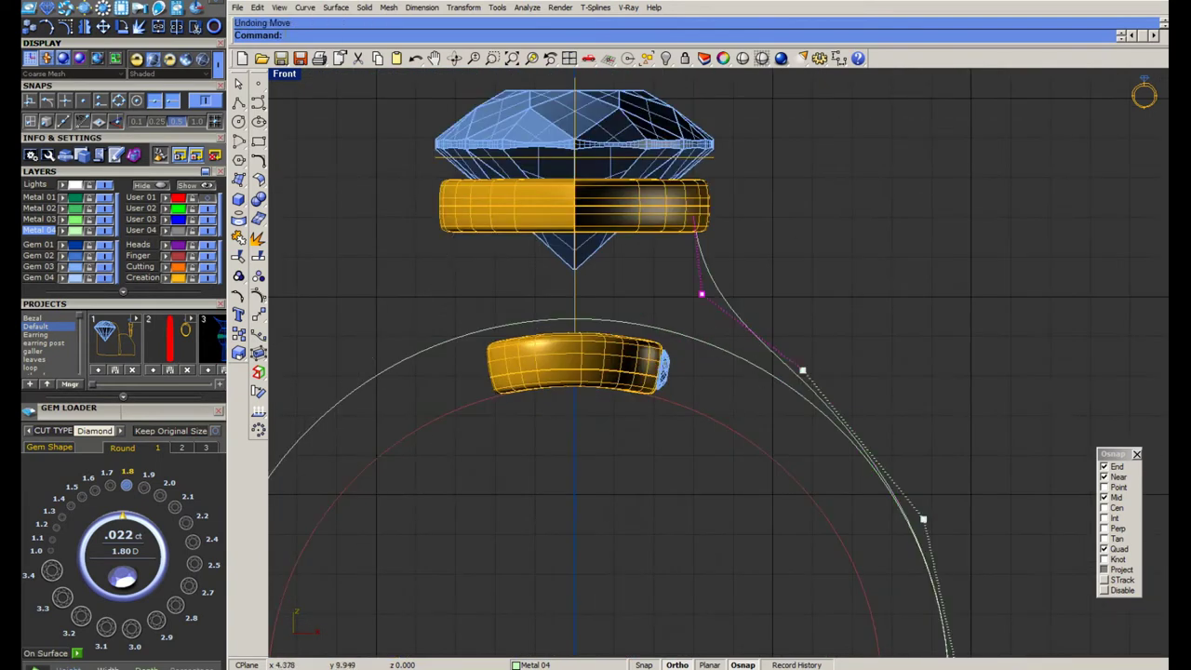
Move the control points below the bezel to smooth the shoulder sweep
scroll(719, 298, up, 3)
drag(652, 285, 752, 242)
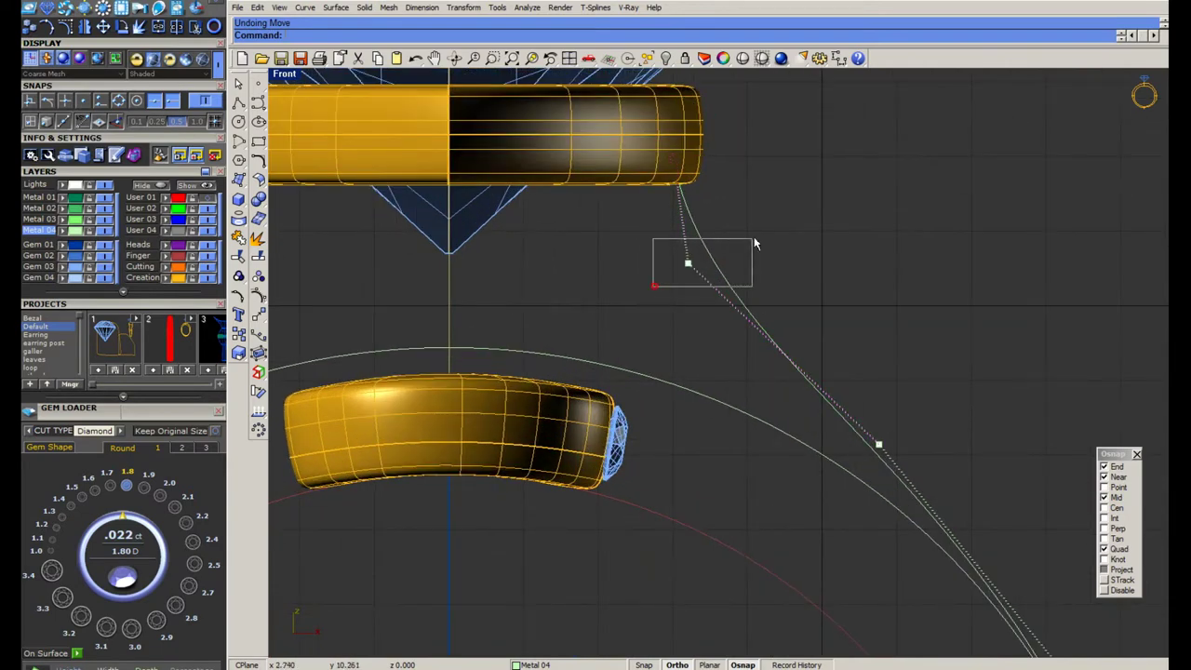
key(Return)
click(756, 246)
click(757, 246)
scroll(744, 265, down, 2)
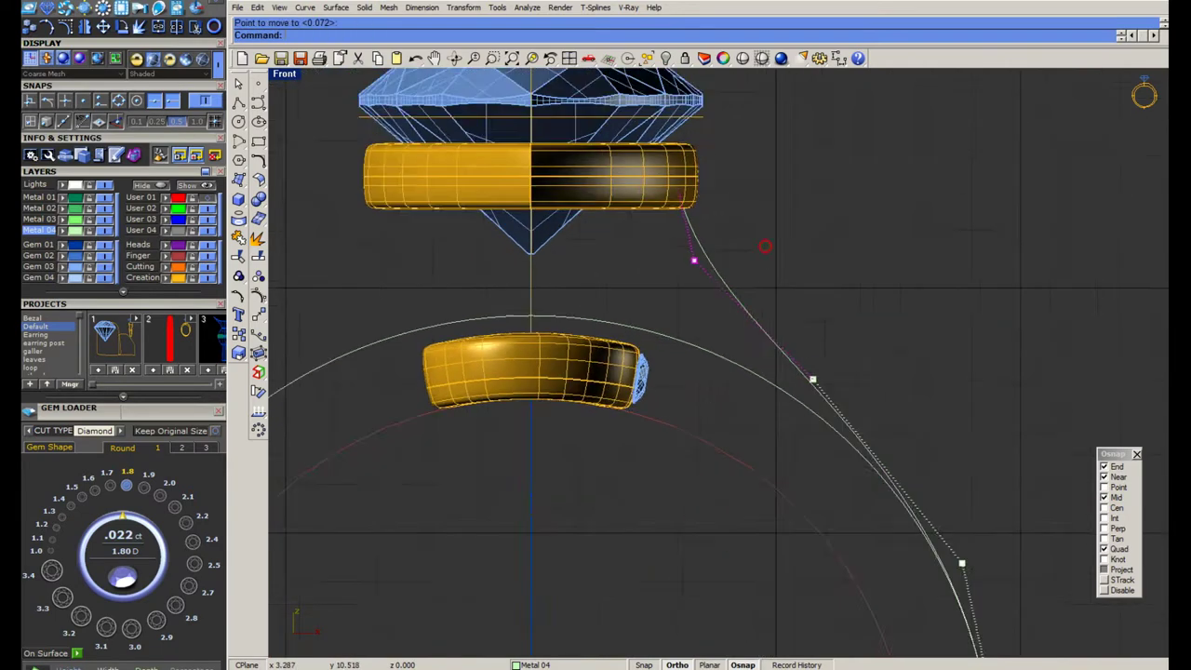
scroll(740, 270, down, 2)
scroll(735, 279, up, 3)
drag(664, 252, 750, 269)
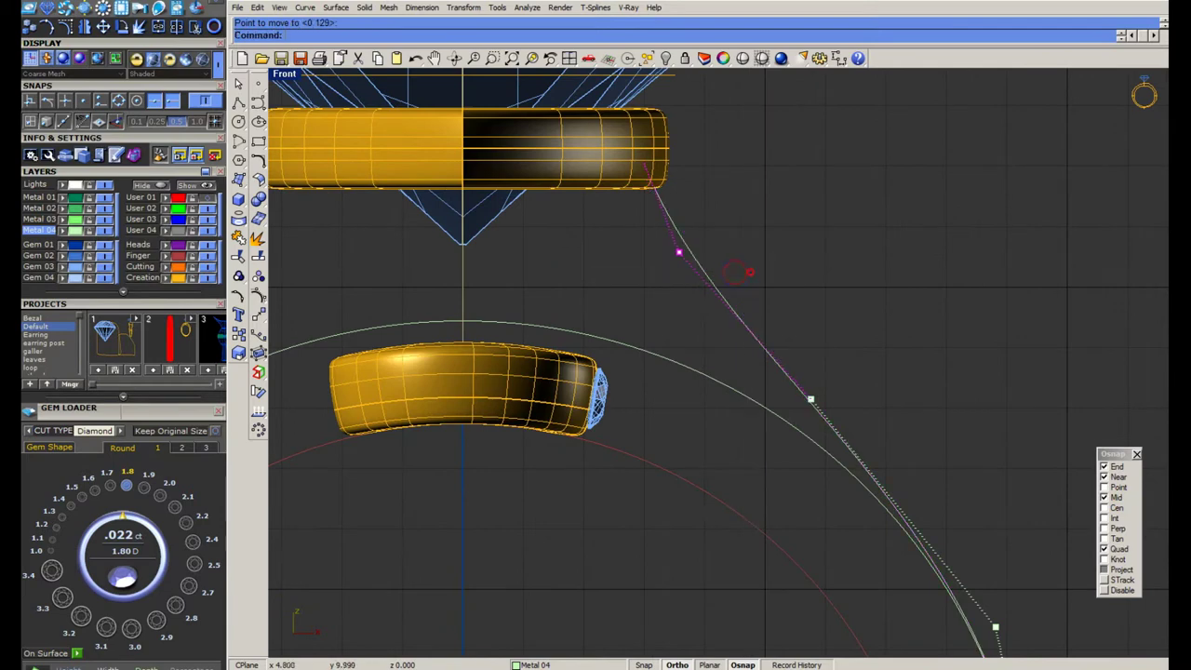
scroll(794, 377, down, 4)
scroll(794, 377, down, 1)
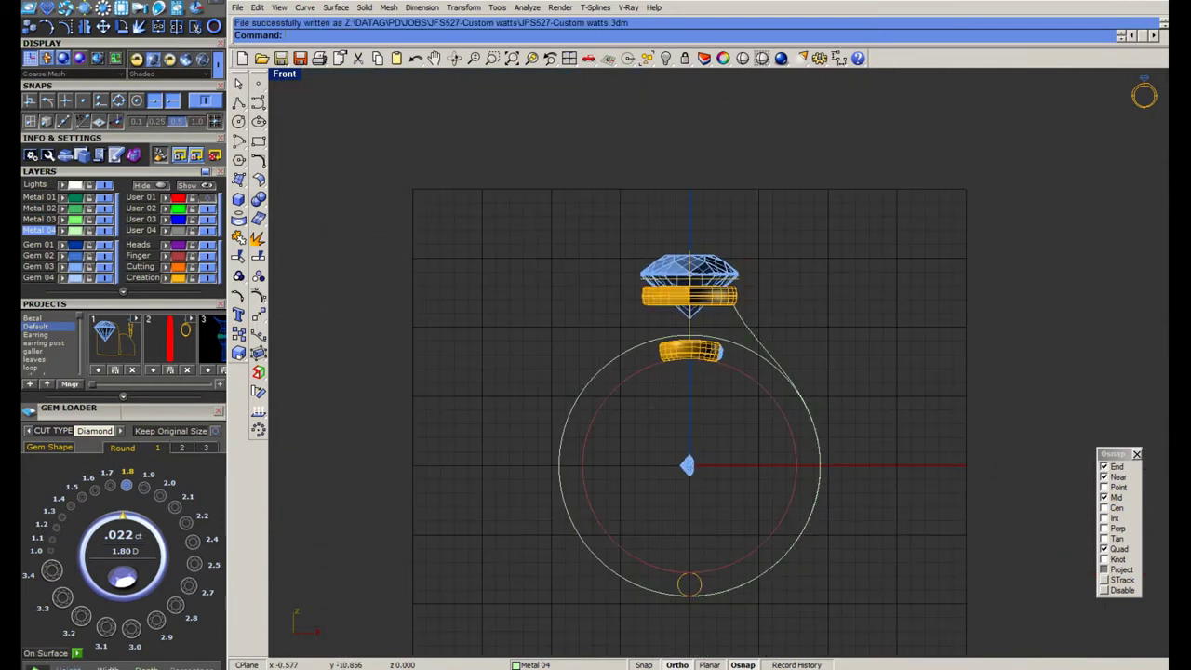
Save the ring file and return from the reference photo to the model
key(alt+Tab)
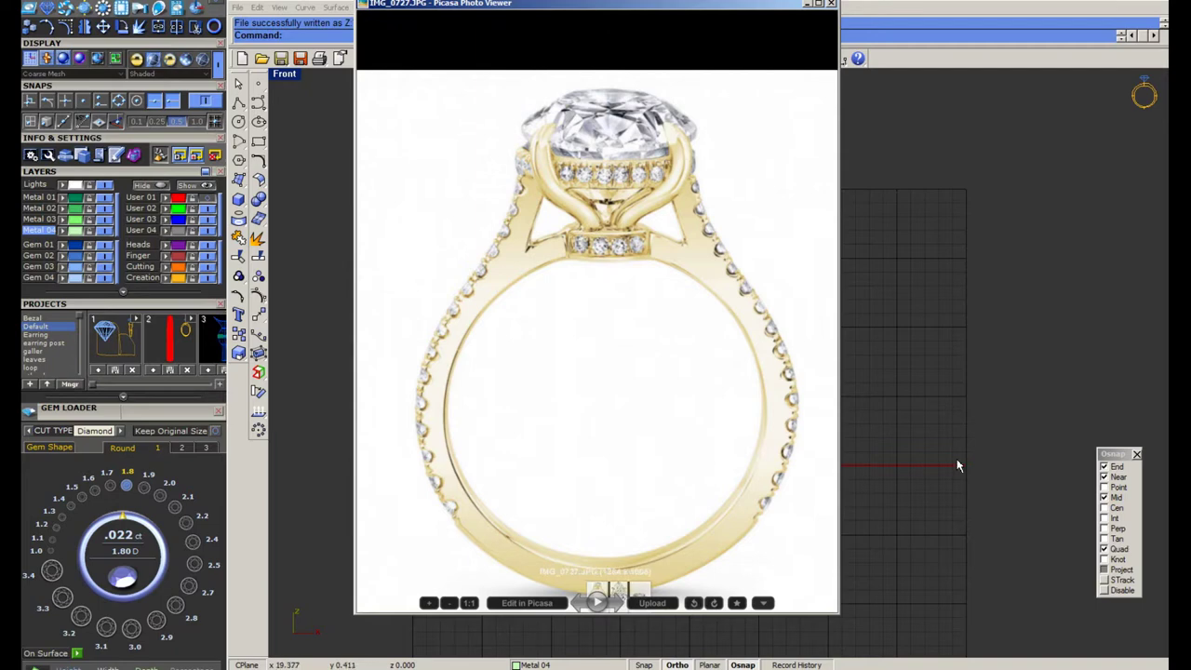
key(alt+Tab)
scroll(721, 312, up, 3)
scroll(721, 311, up, 2)
Try offsetting the right shank curve, then undo and cancel the offset
click(861, 321)
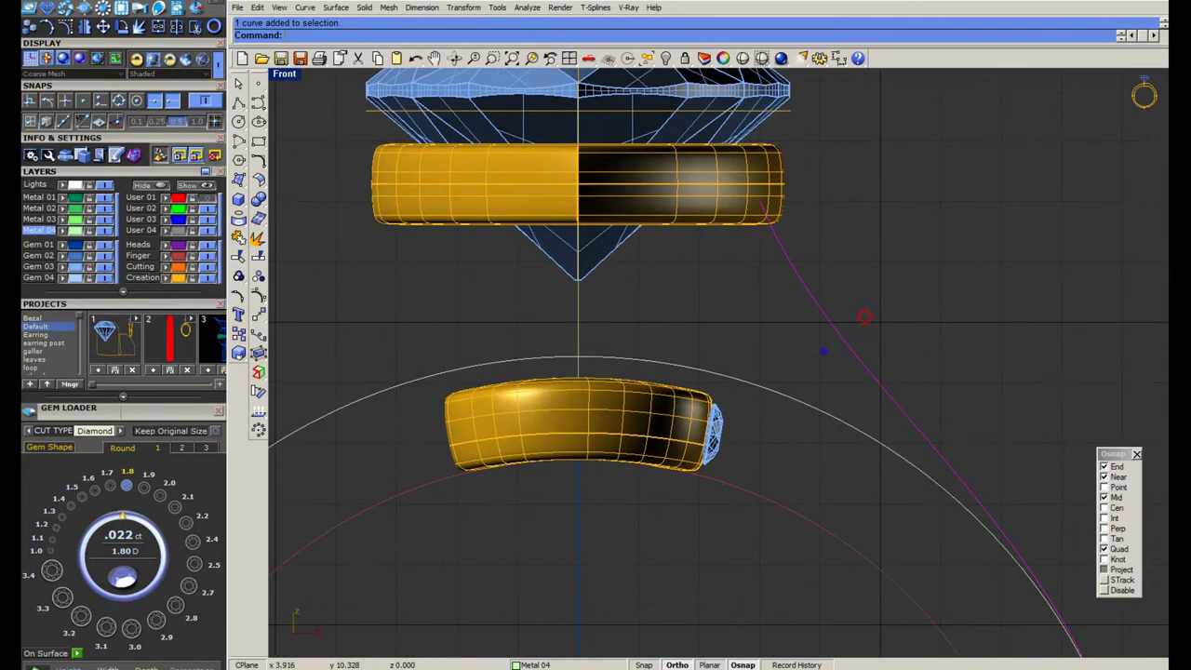
click(259, 180)
click(394, 175)
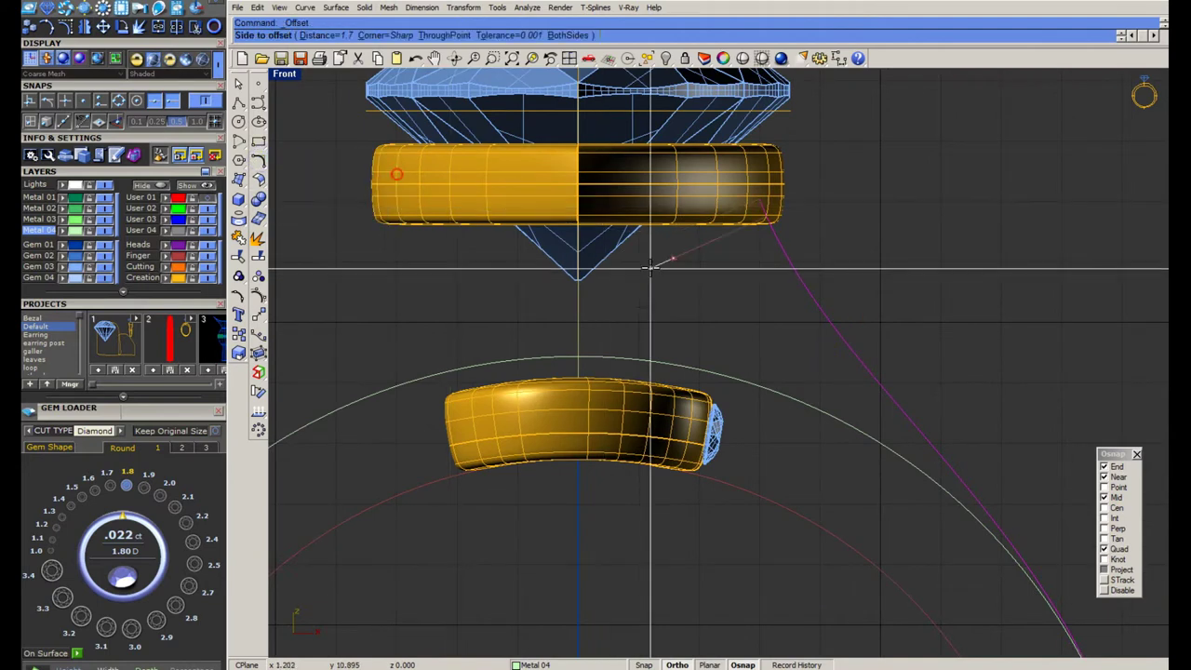
text(1)
click(650, 268)
key(ctrl+z)
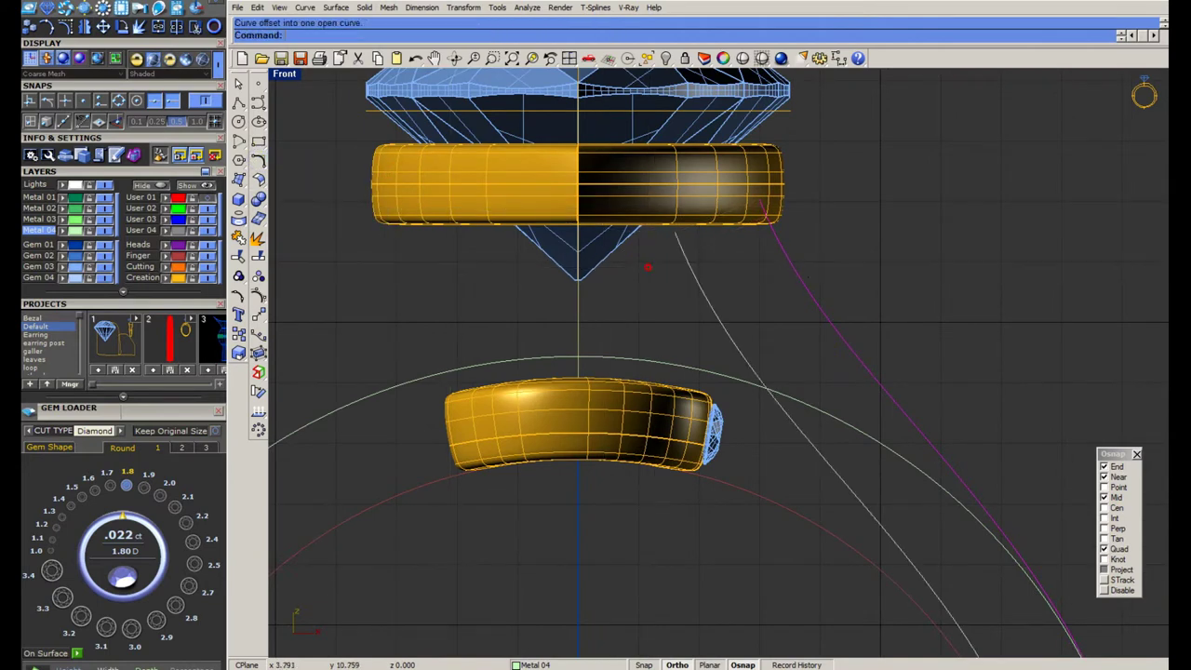
scroll(726, 277, down, 3)
right_click(726, 276)
scroll(725, 273, up, 1)
text(1.7)
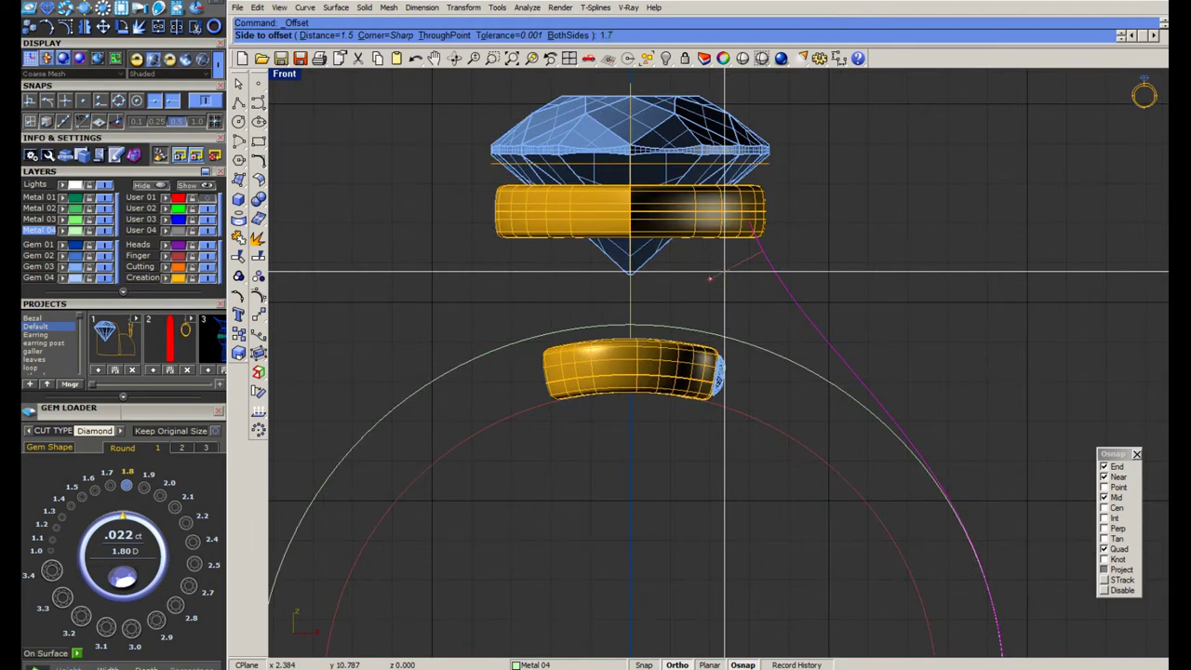
scroll(724, 273, down, 1)
key(Escape)
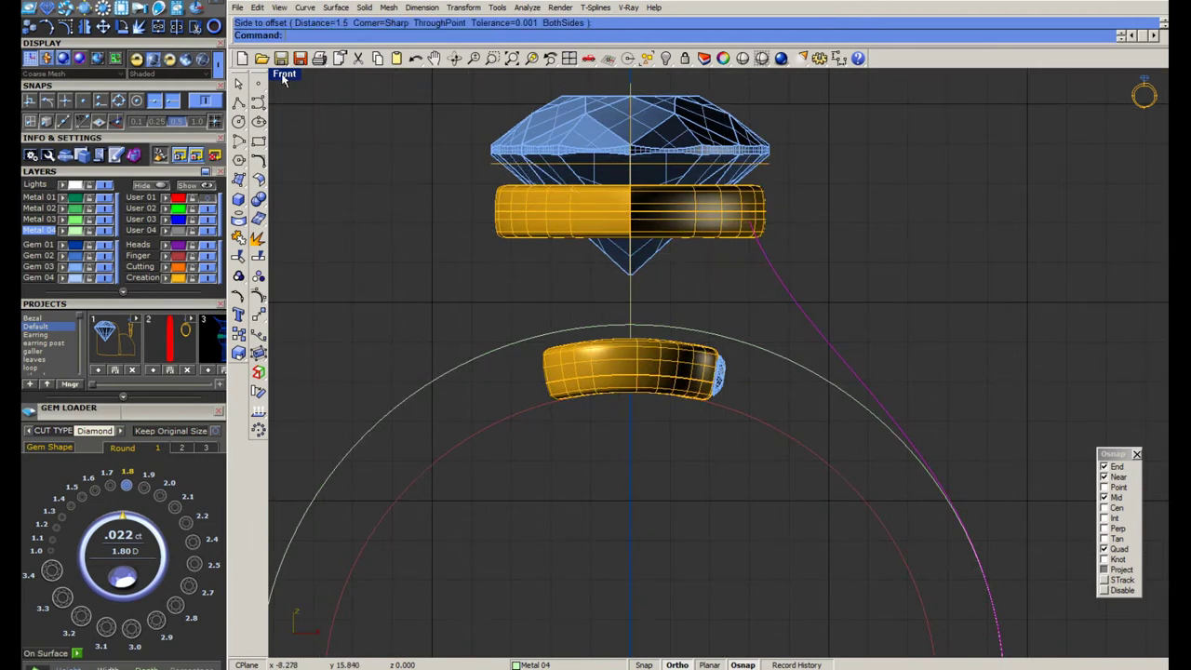
Extrude the shank curve straight on both sides into a narrow band, then inspect it
double_click(285, 74)
click(238, 199)
click(353, 233)
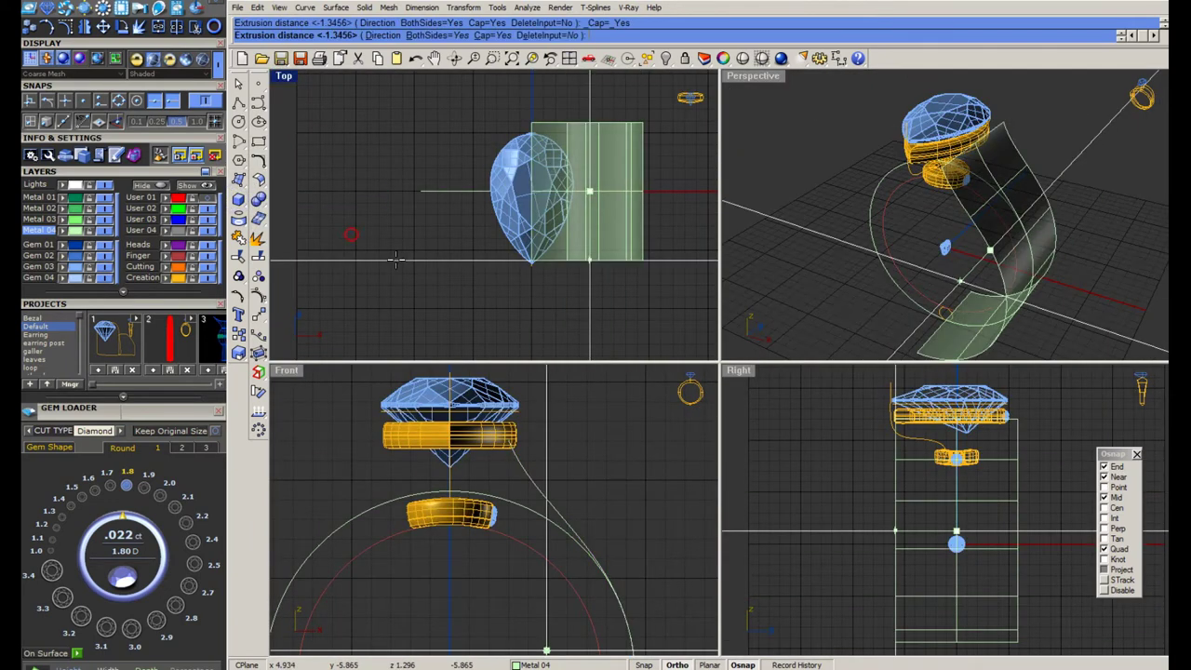
text(2/2)
click(394, 260)
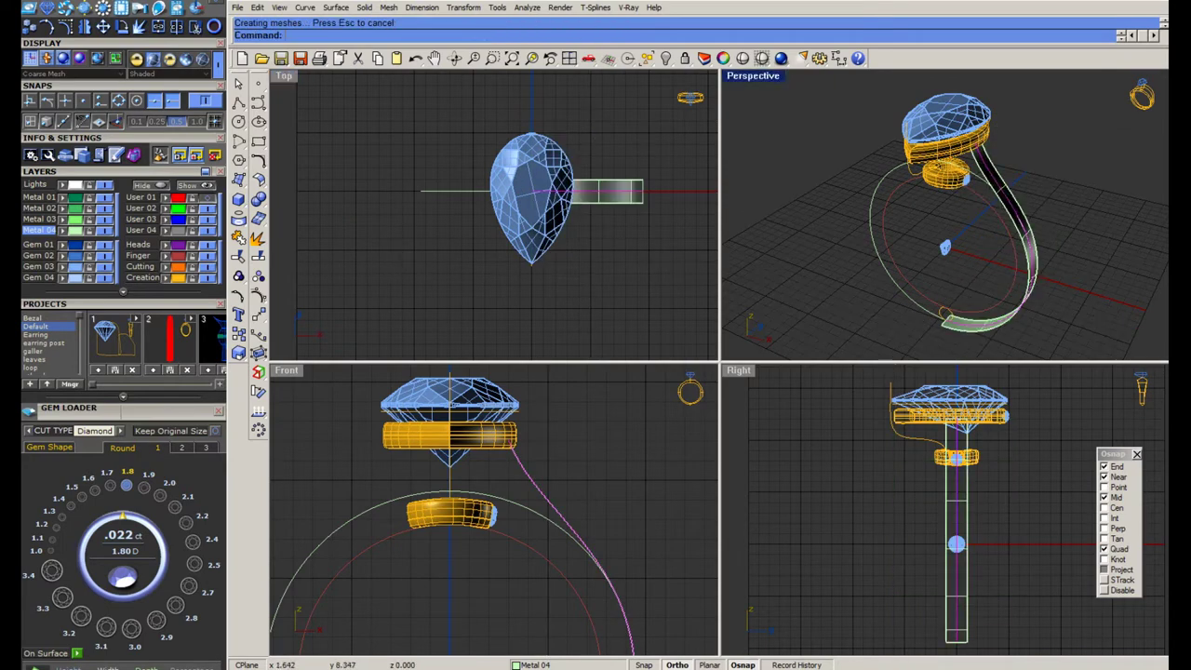
mouse_move(931, 233)
right_down()
mouse_move(986, 146)
mouse_move(878, 329)
mouse_move(968, 165)
right_up()
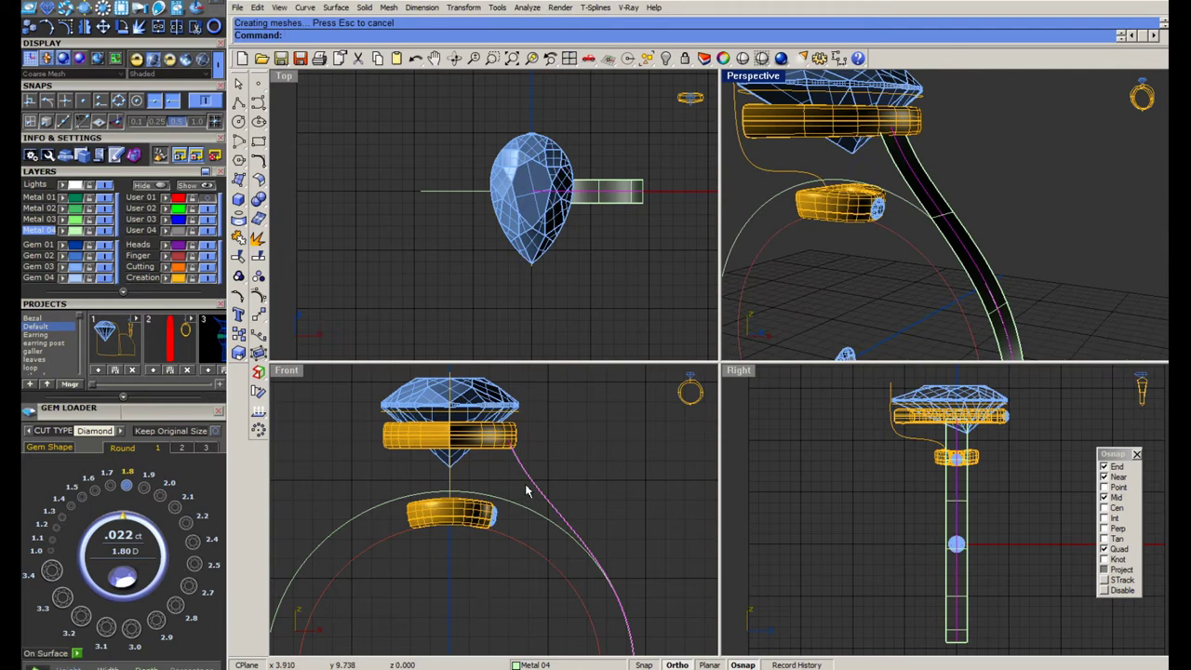
Undo the shank extrusion, maximize the Front view and make a first control-point move
scroll(526, 490, up, 1)
key(ctrl+z)
scroll(526, 491, up, 2)
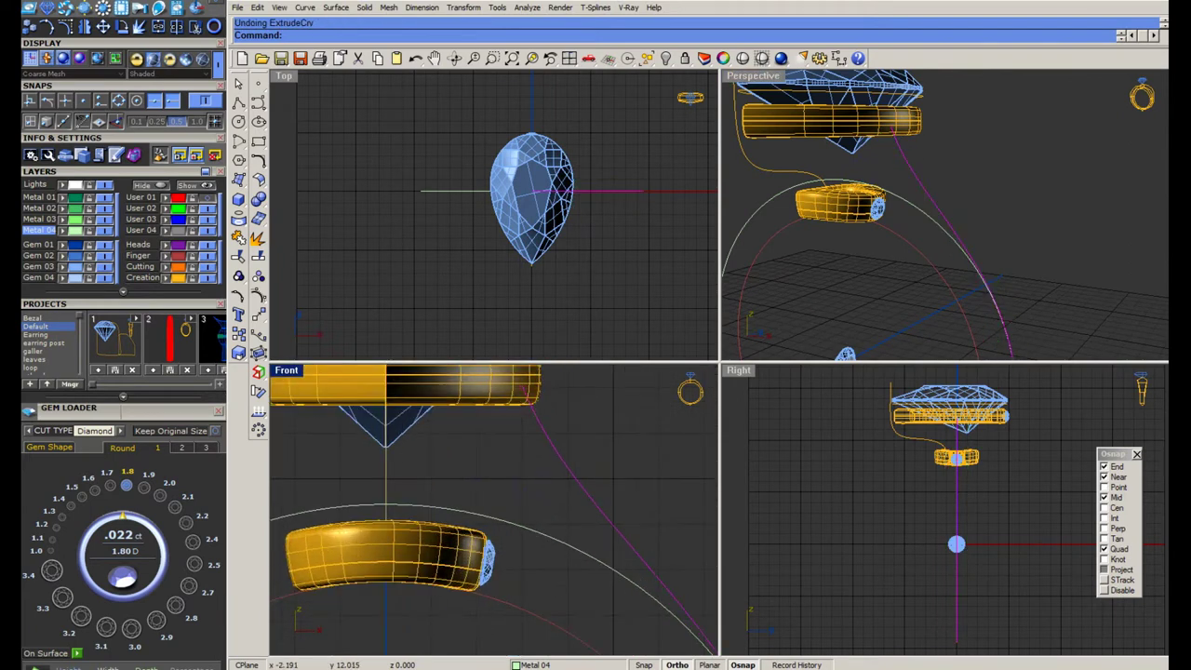
double_click(288, 376)
key(F10)
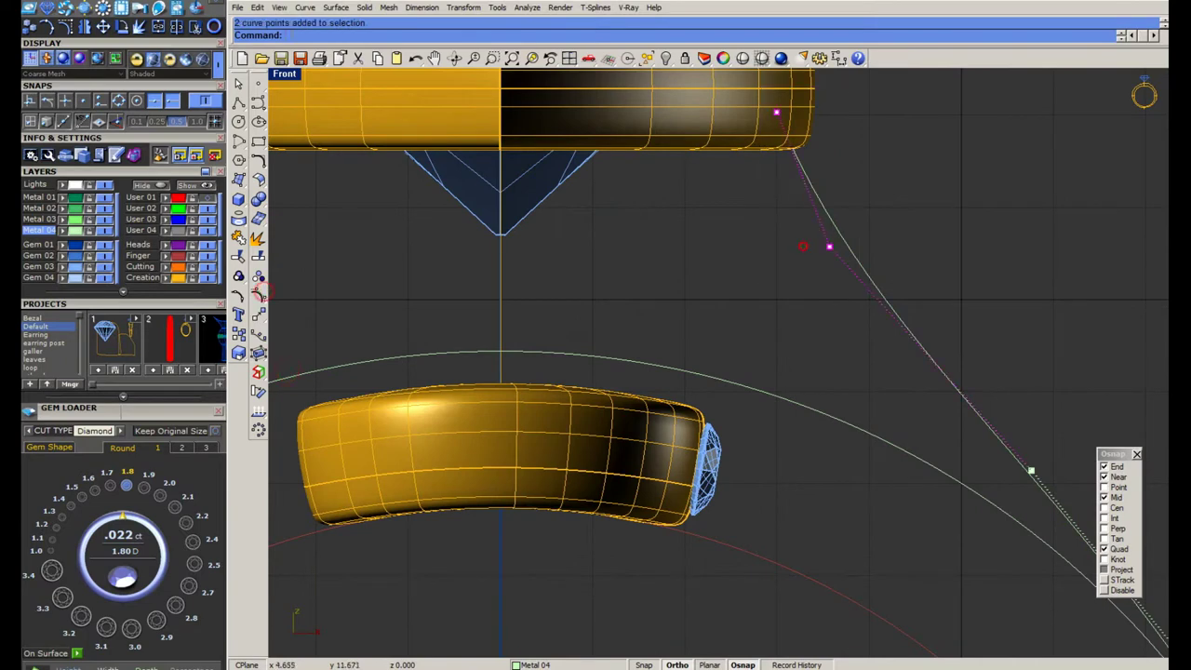
click(959, 158)
Move a right-side control point of the shank curve closer to the ring circle
scroll(959, 158, down, 3)
scroll(958, 158, up, 1)
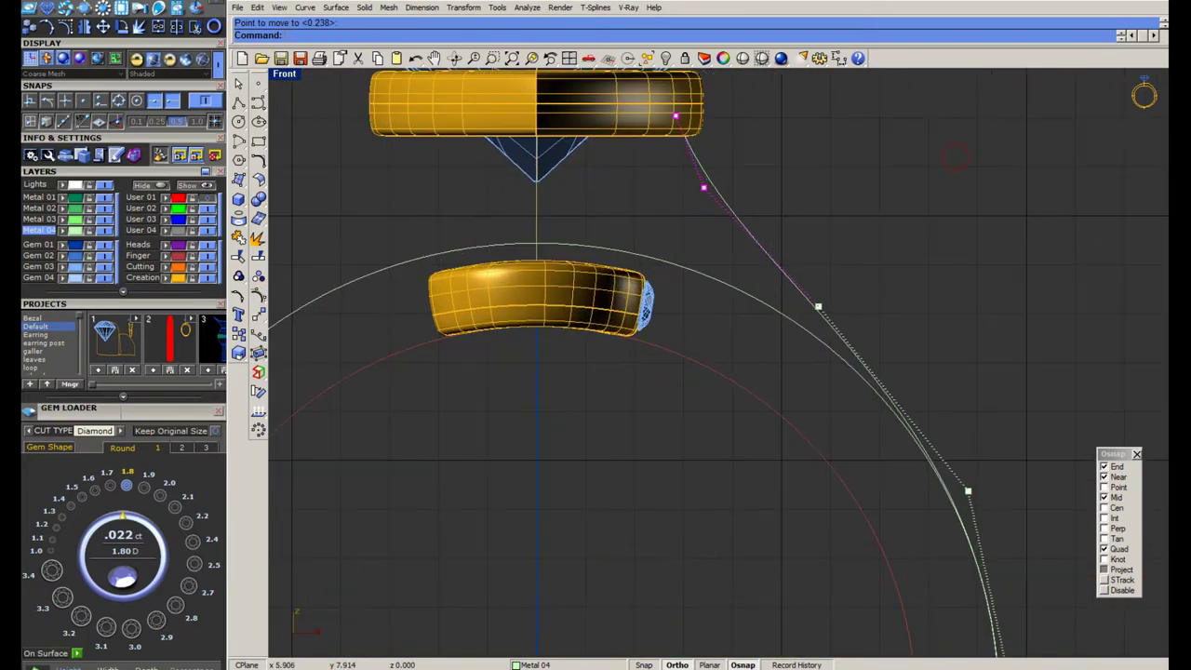
scroll(864, 405, up, 1)
scroll(864, 404, up, 2)
drag(853, 394, 1018, 218)
key(Return)
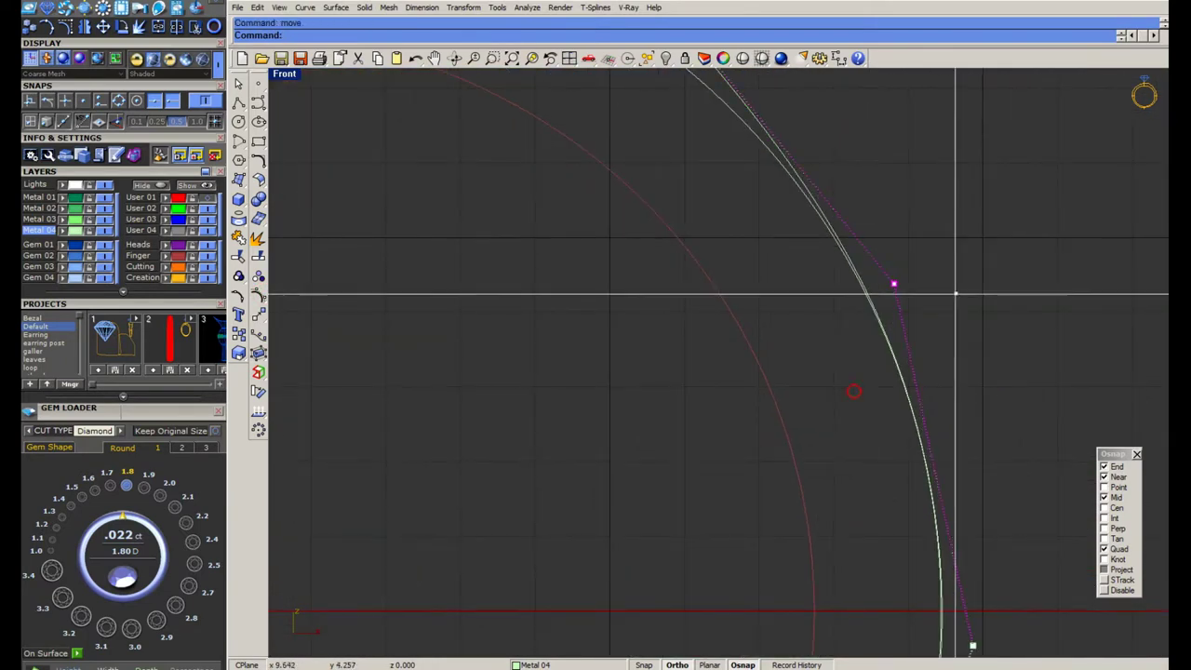
click(952, 287)
click(959, 291)
scroll(959, 291, down, 3)
Nudge the next control points along the curve onto the ring circle
drag(870, 426, 941, 507)
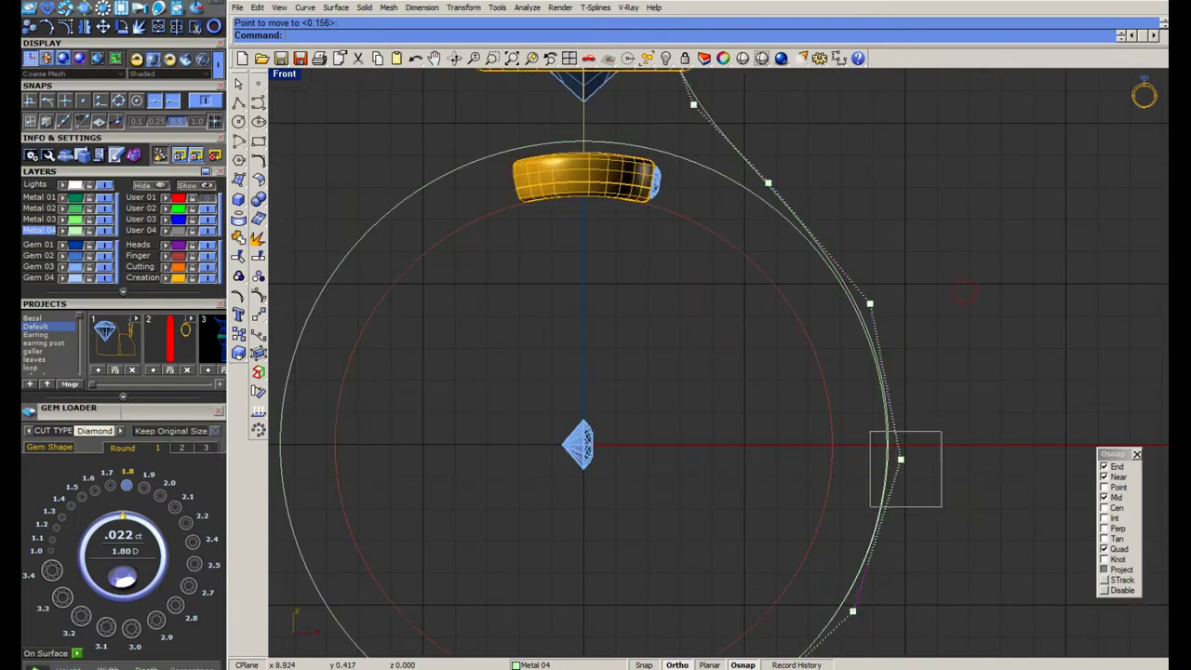
key(Return)
click(947, 441)
click(949, 445)
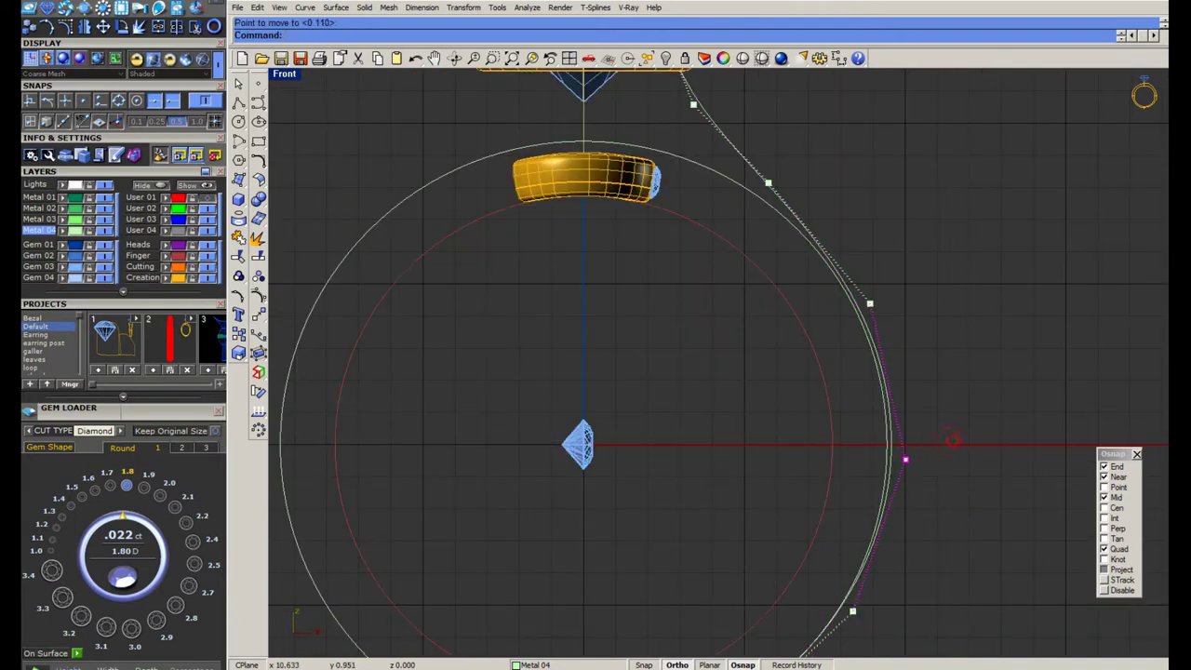
scroll(958, 418, up, 2)
key(Return)
click(958, 412)
click(949, 409)
scroll(949, 410, down, 3)
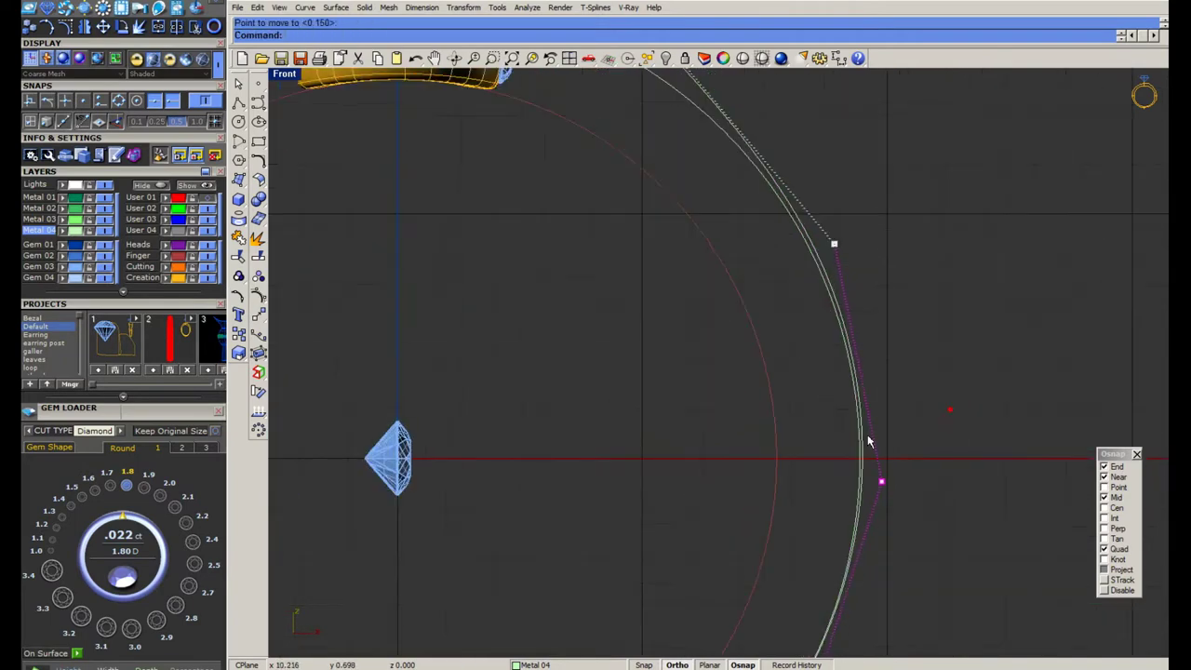
scroll(949, 409, up, 3)
Reposition a shank-curve control point near the gallery
click(811, 332)
key(Return)
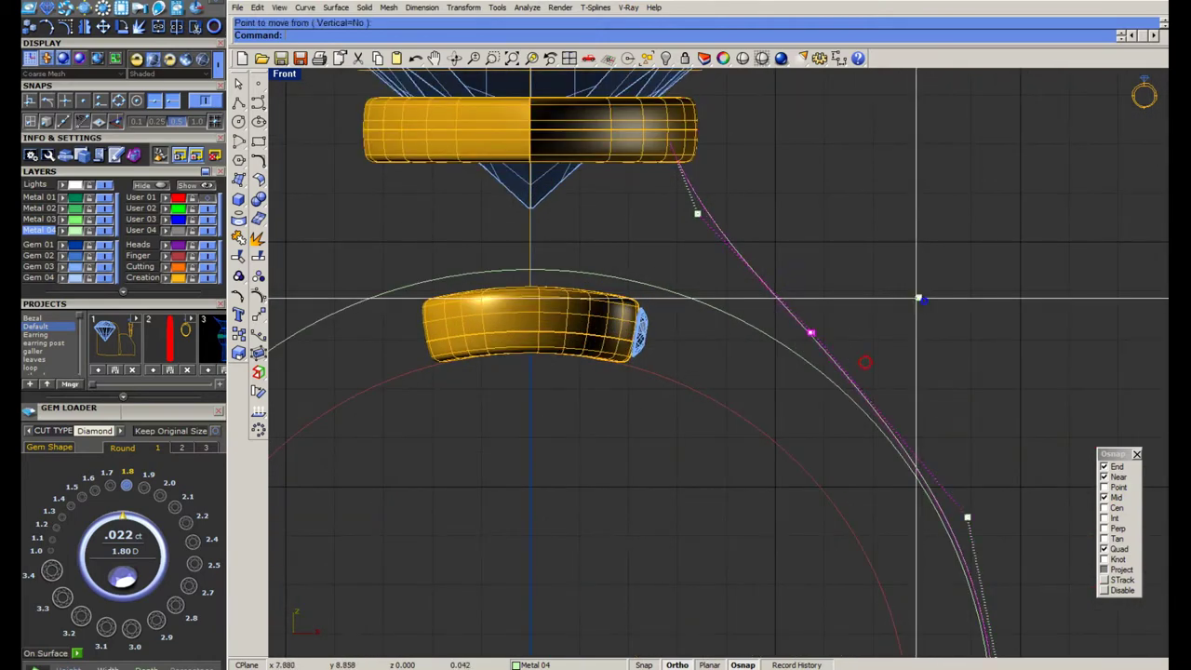
click(901, 298)
click(899, 300)
scroll(791, 284, down, 2)
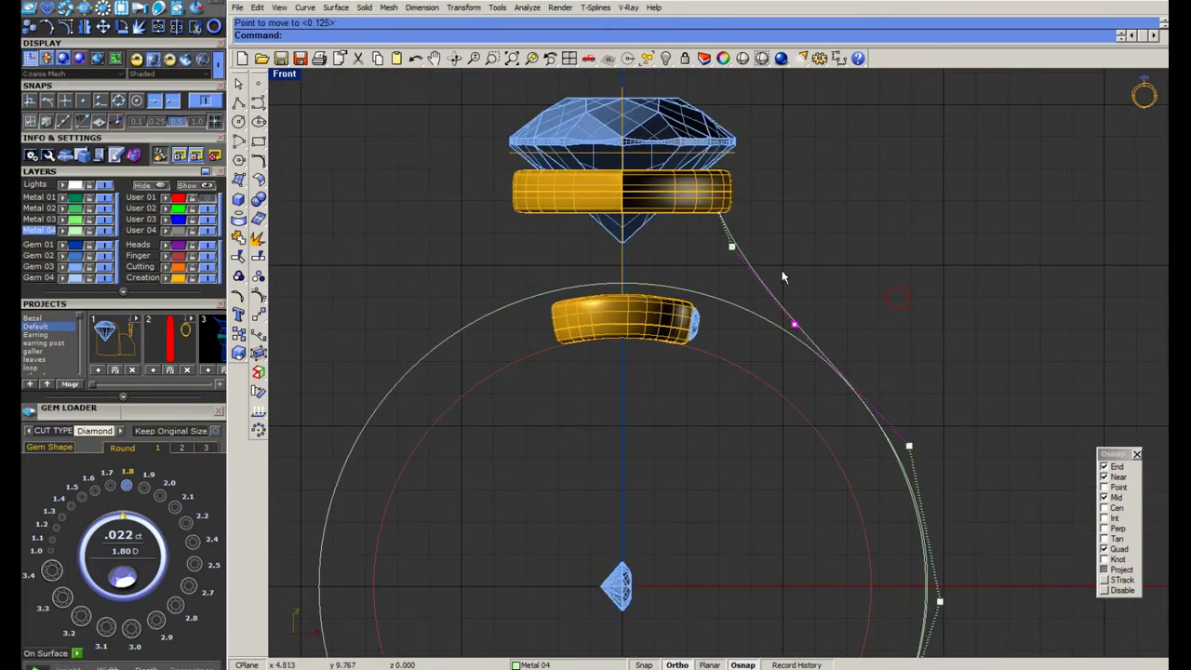
scroll(902, 474, up, 2)
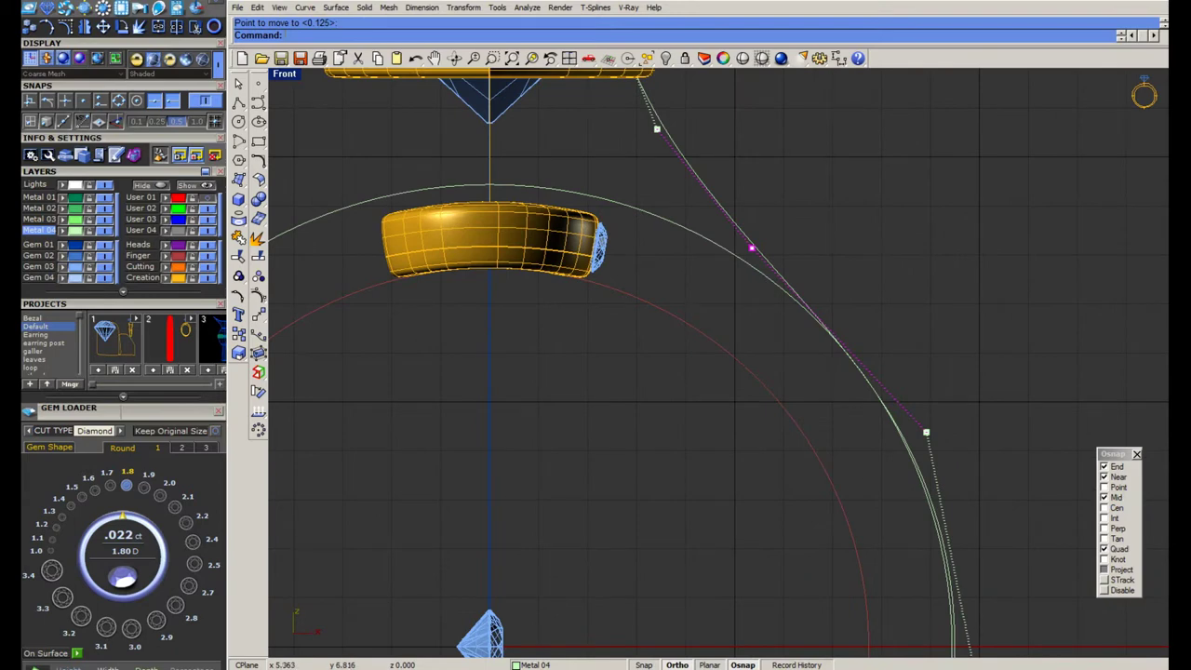
Line up the two control points below the stone and gallery with the curve
right_drag(730, 284, 777, 407)
shift+drag(765, 333, 690, 245)
key(Return)
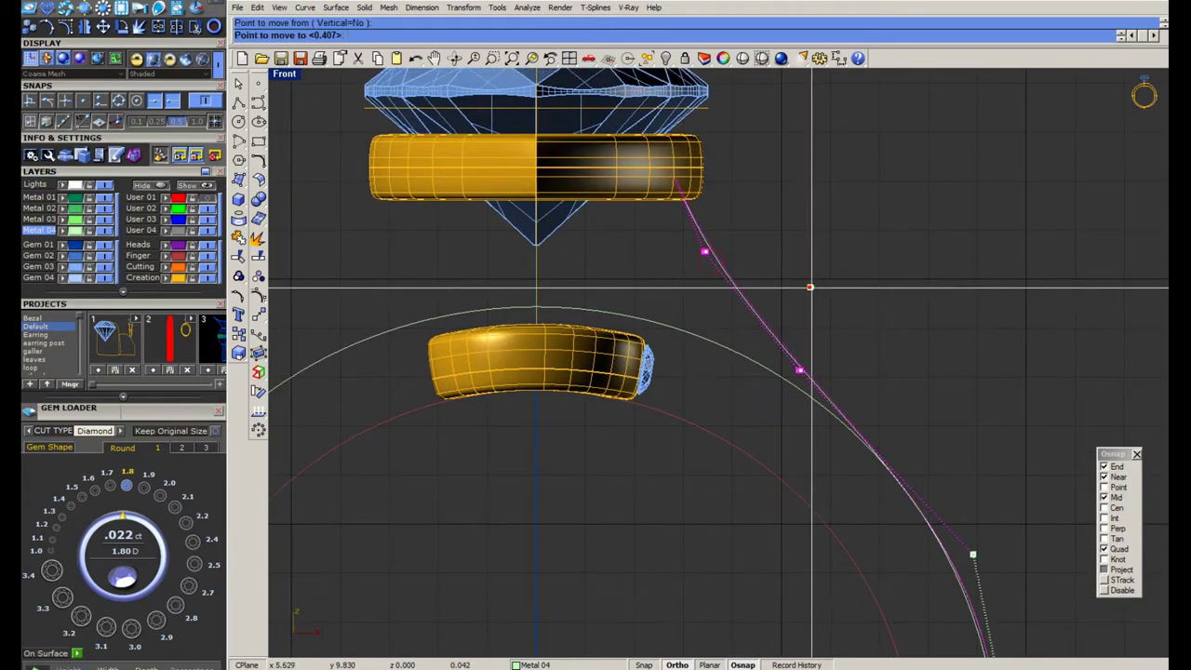
click(810, 286)
click(821, 287)
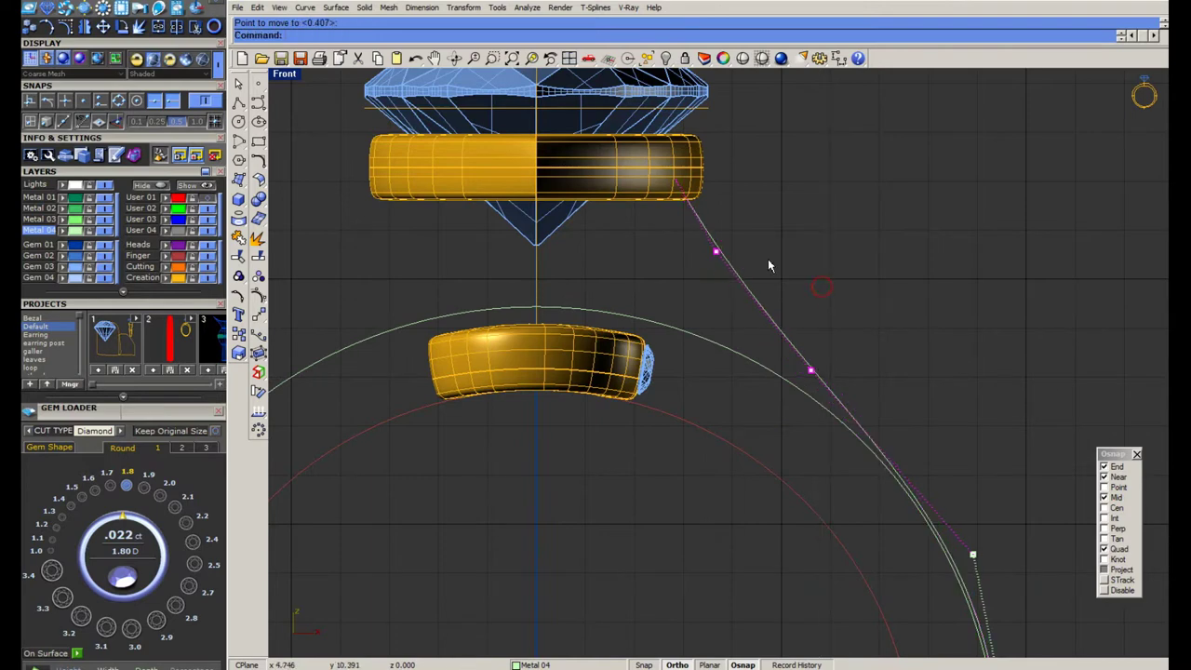
scroll(769, 266, down, 4)
scroll(745, 256, up, 4)
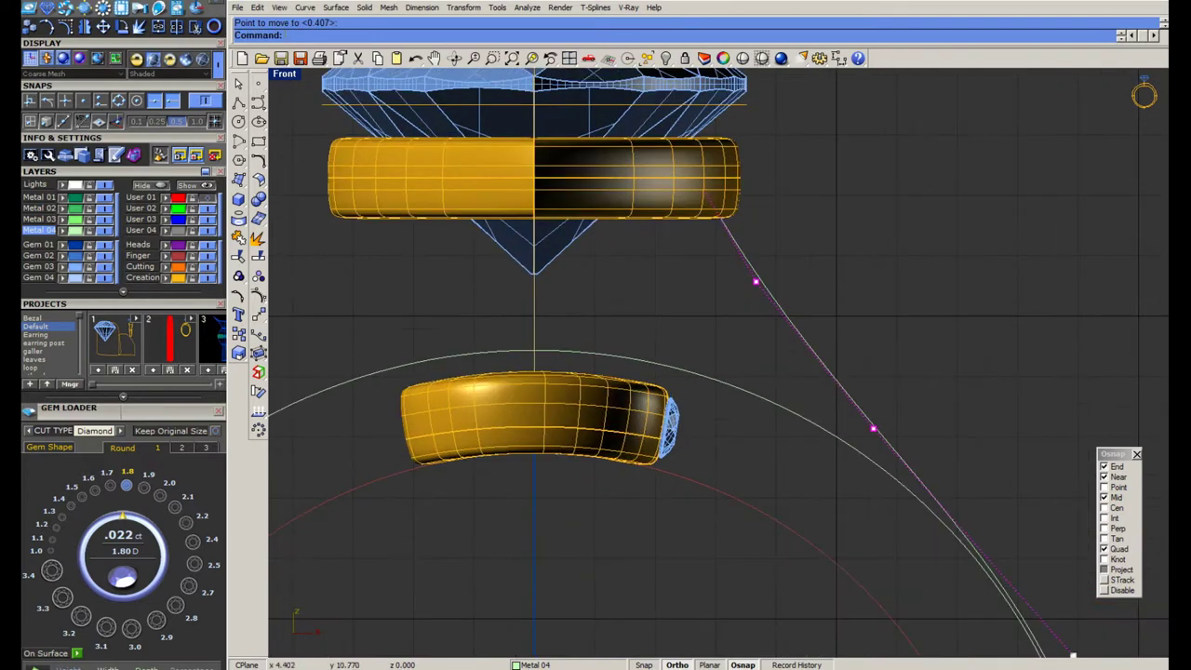
key(Return)
click(818, 269)
click(824, 268)
click(691, 193)
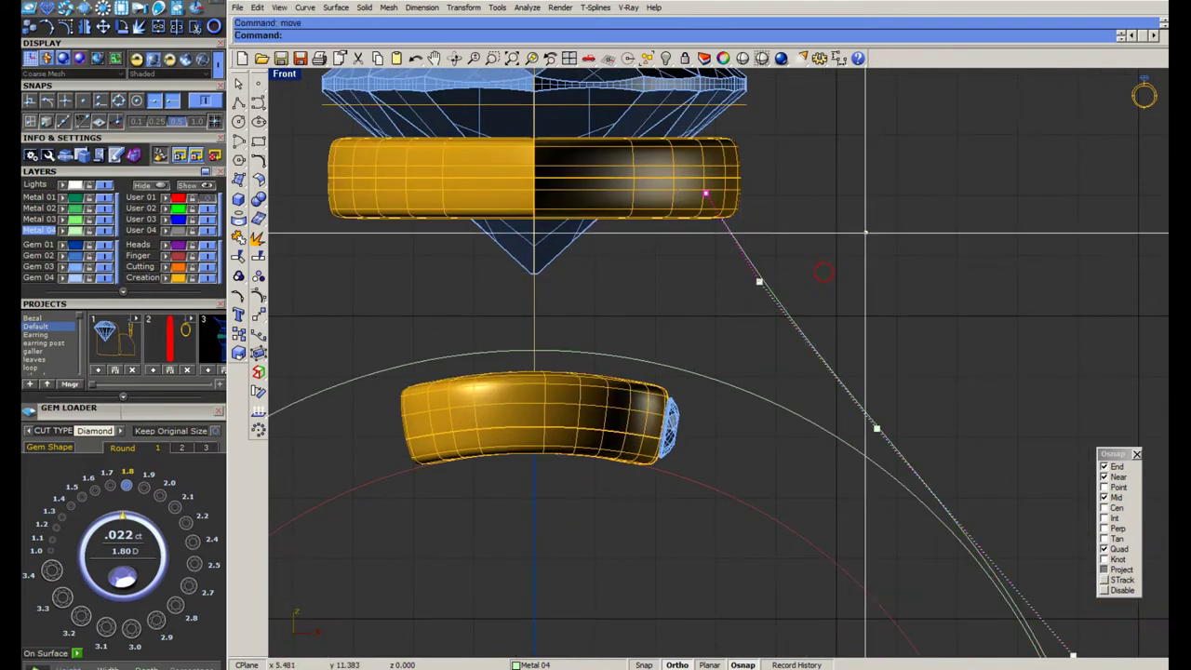
scroll(863, 233, down, 4)
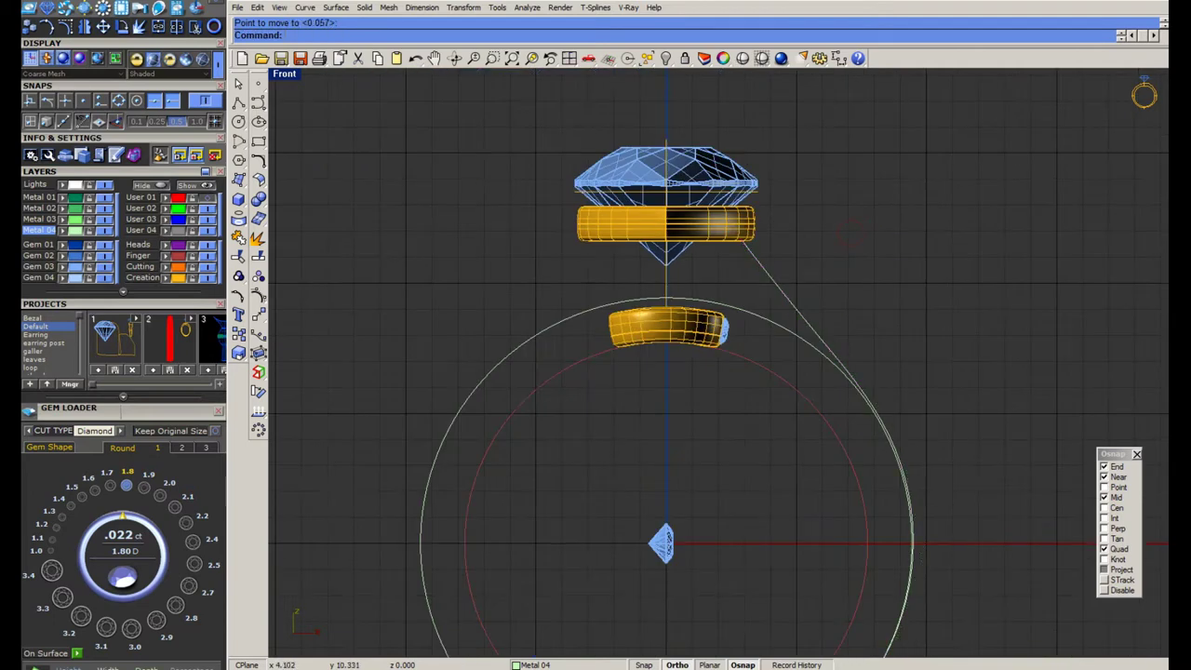
Mirror the shank curve to the other side, then undo the mirrored copy
click(667, 544)
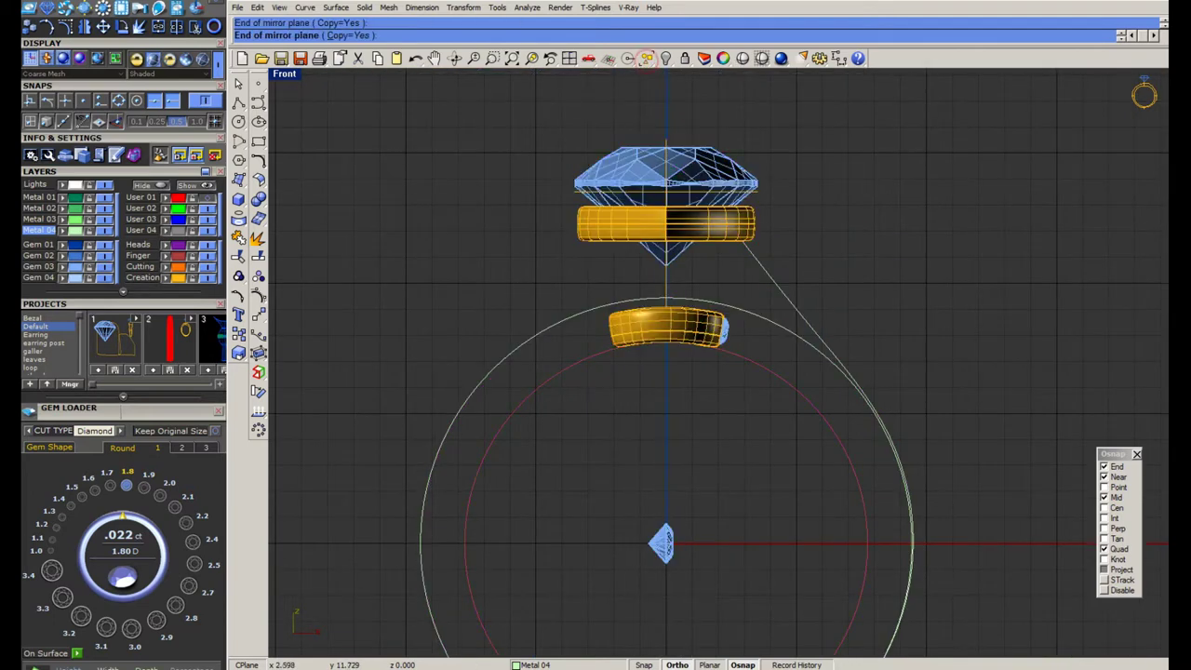
click(768, 271)
scroll(659, 110, down, 3)
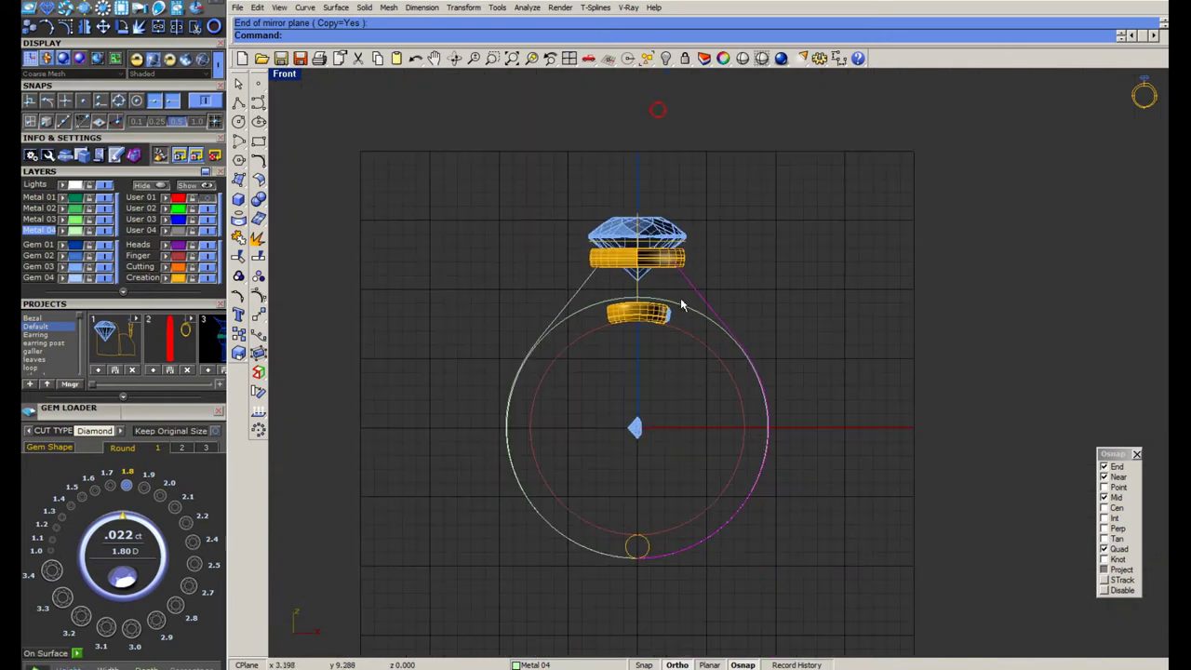
key(ctrl+z)
scroll(659, 109, up, 2)
Offset the diagonal shank curve to create a parallel copy
click(705, 325)
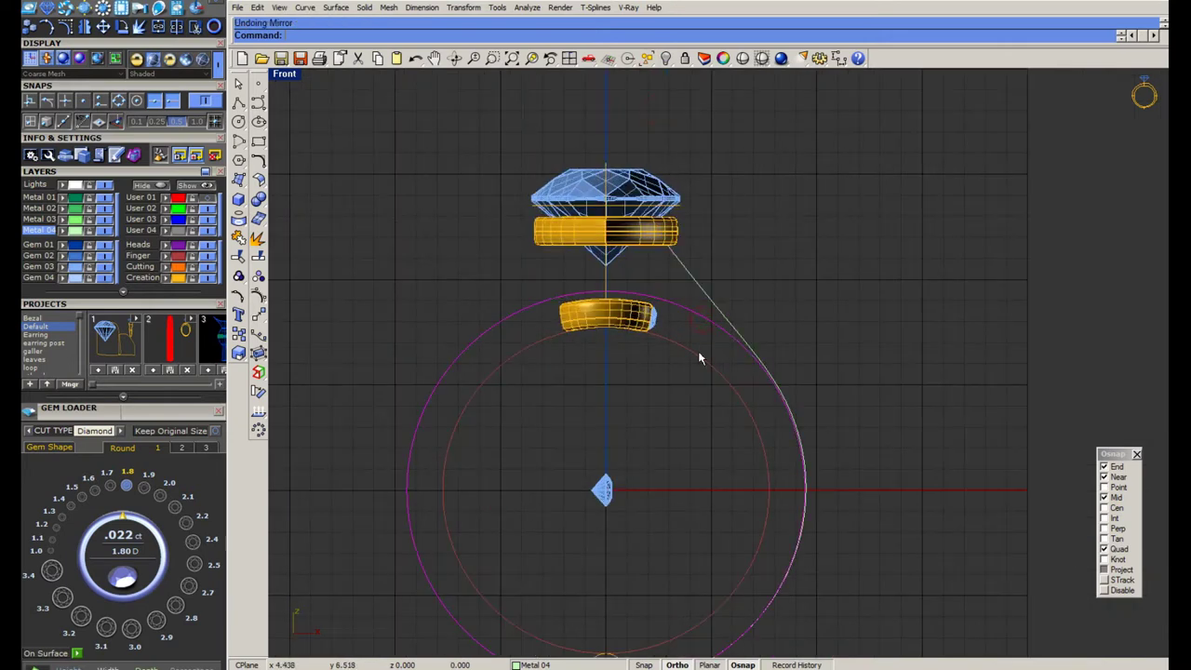
shift+click(700, 287)
scroll(707, 268, up, 3)
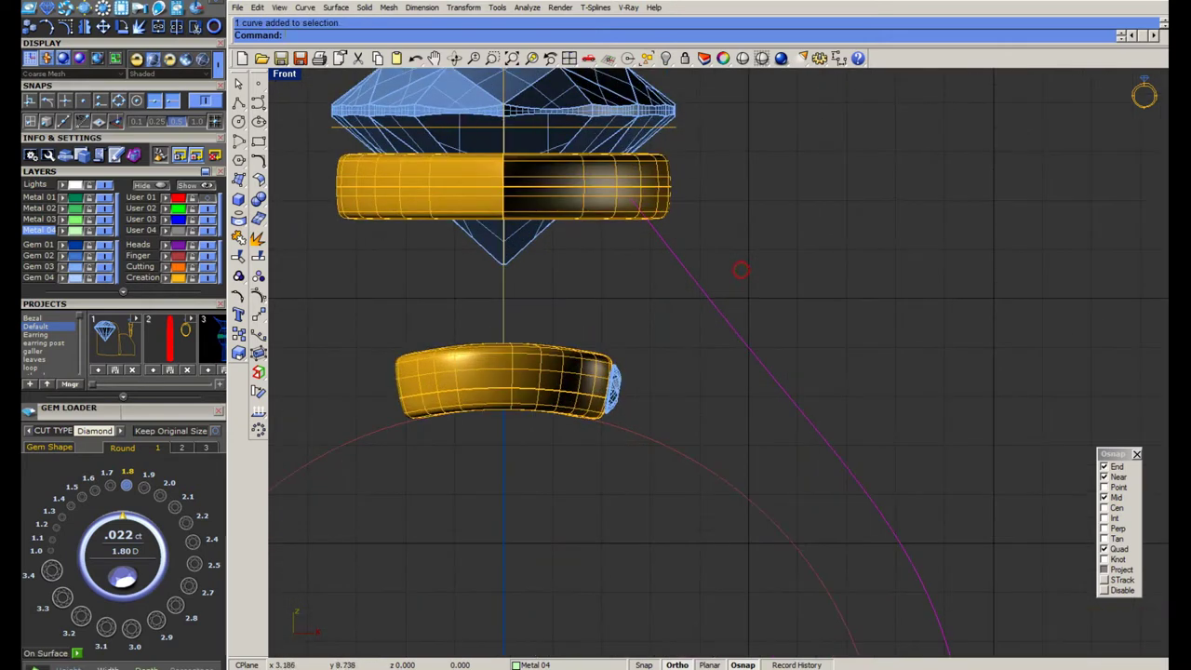
click(262, 165)
click(391, 172)
scroll(521, 271, up, 1)
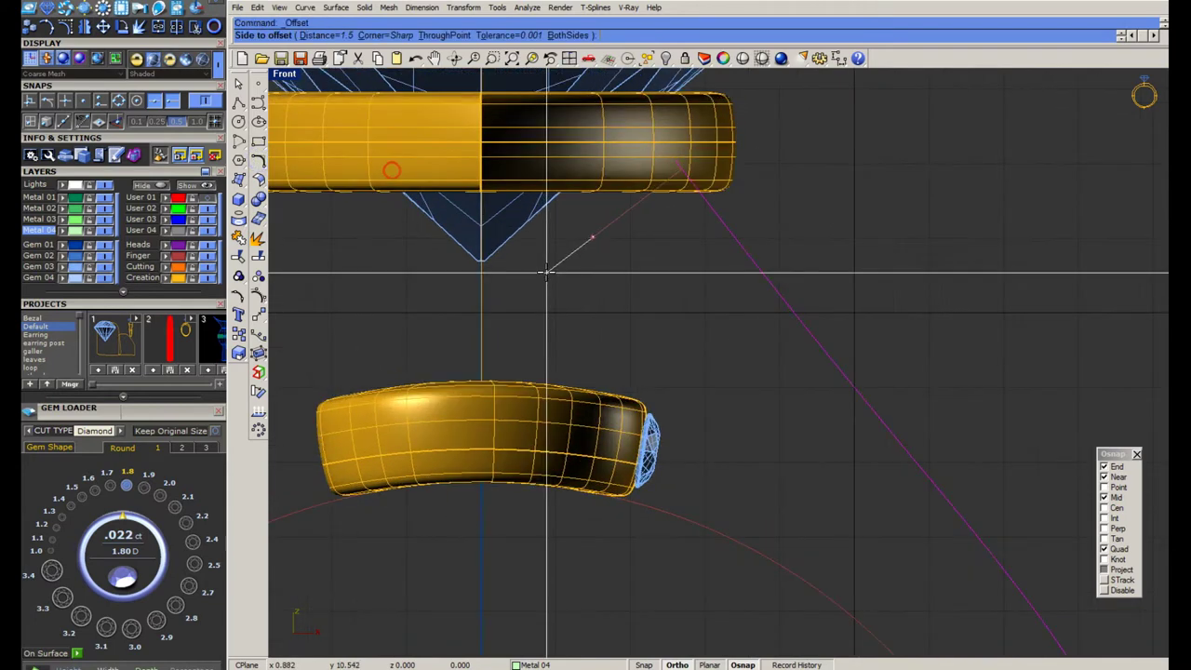
click(592, 237)
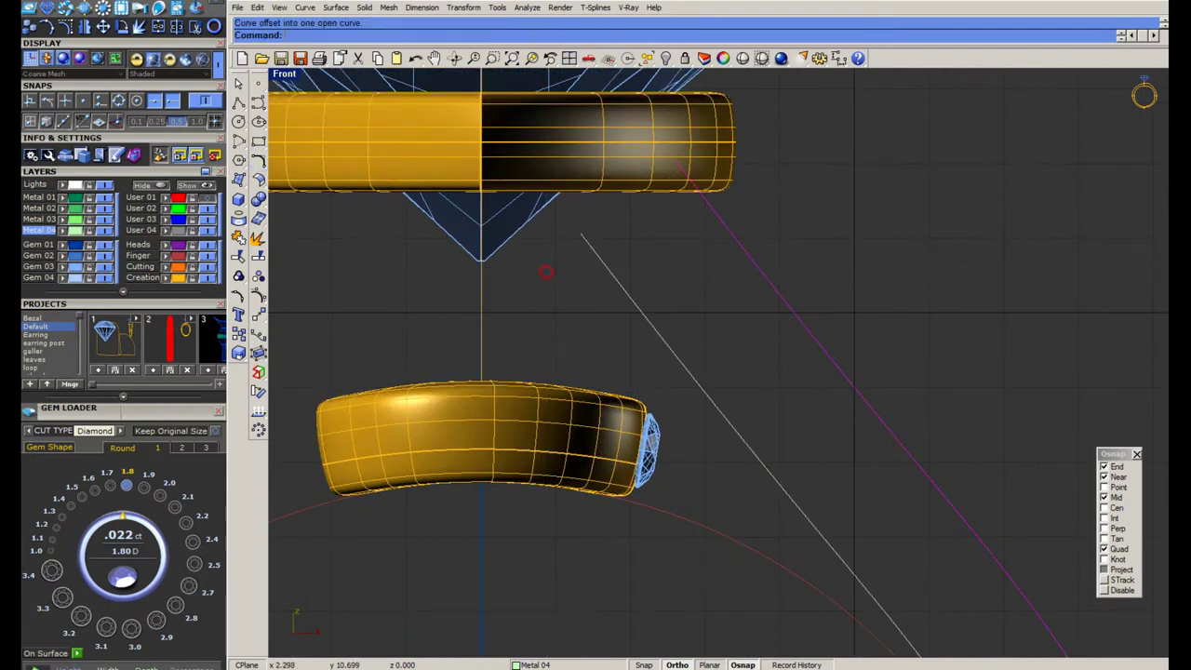
right_drag(607, 265, 664, 266)
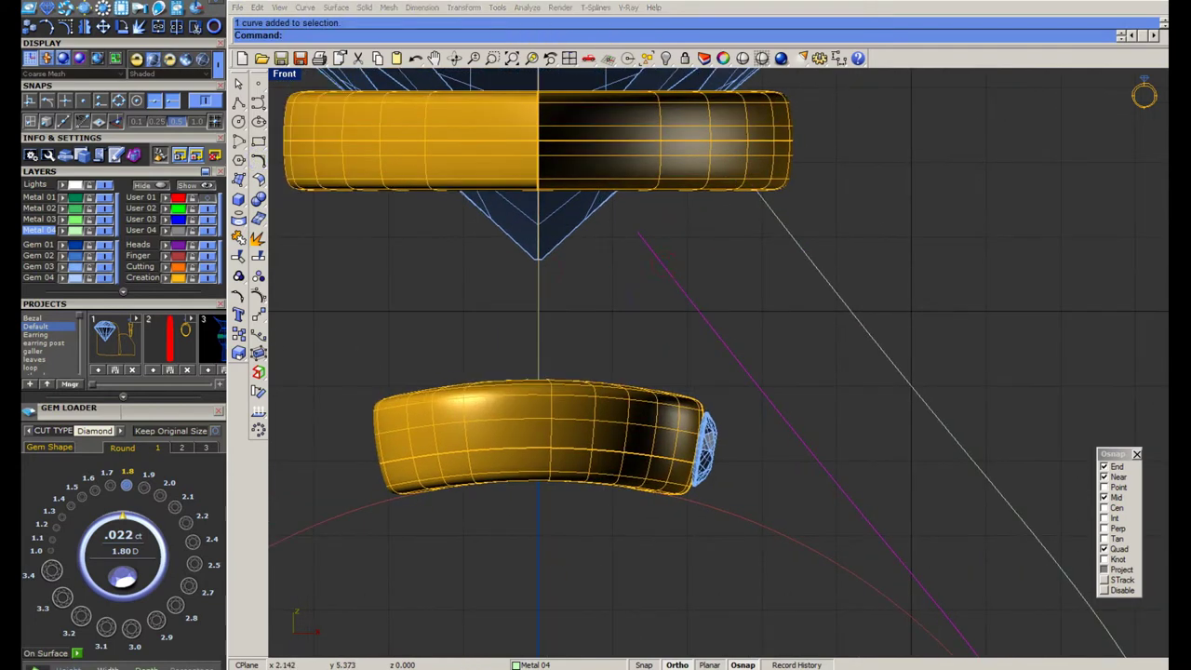
key(Escape)
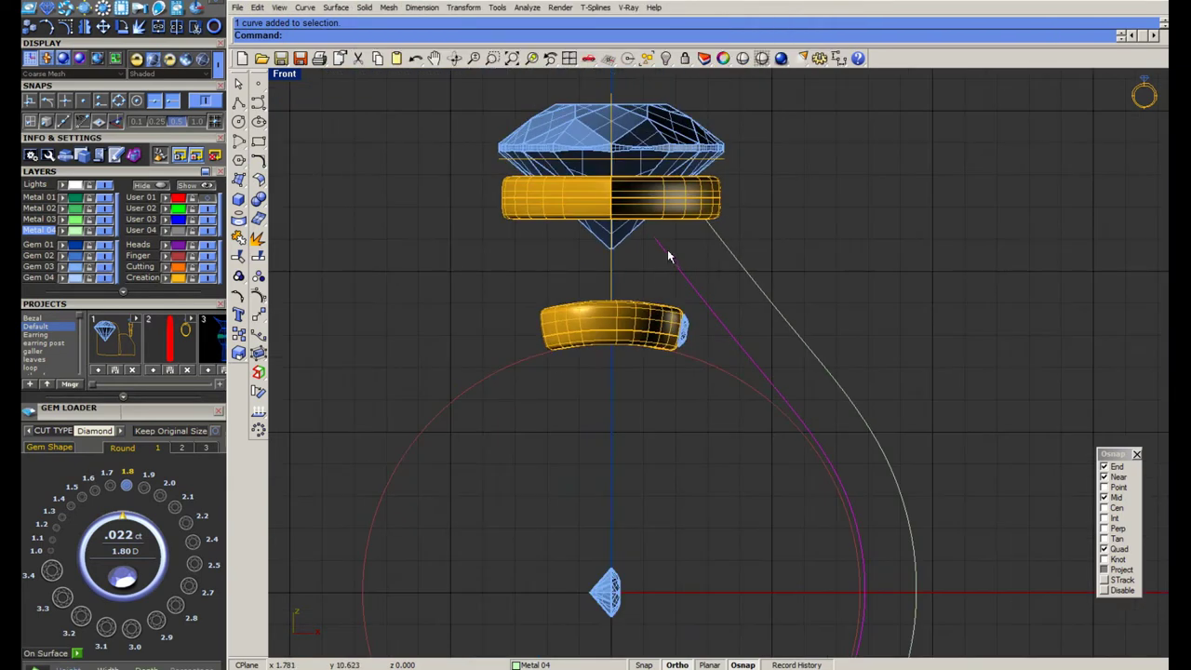
Move the shank curve's top control points so it meets the gallery underside
scroll(730, 249, up, 3)
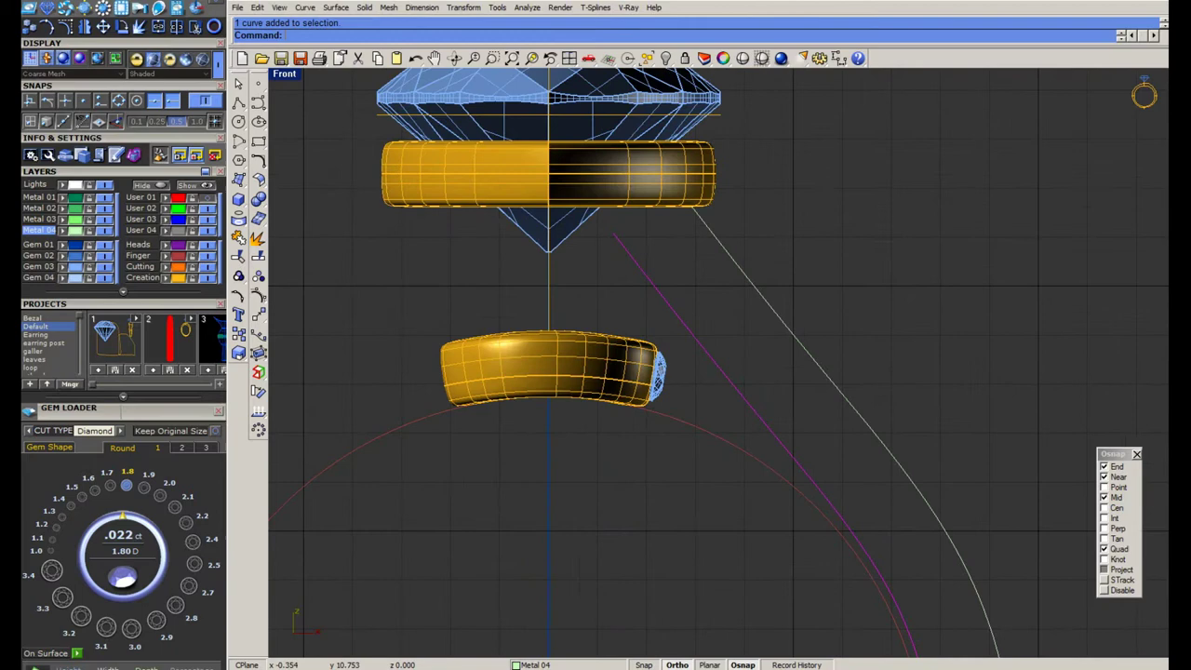
click(260, 294)
scroll(684, 252, up, 2)
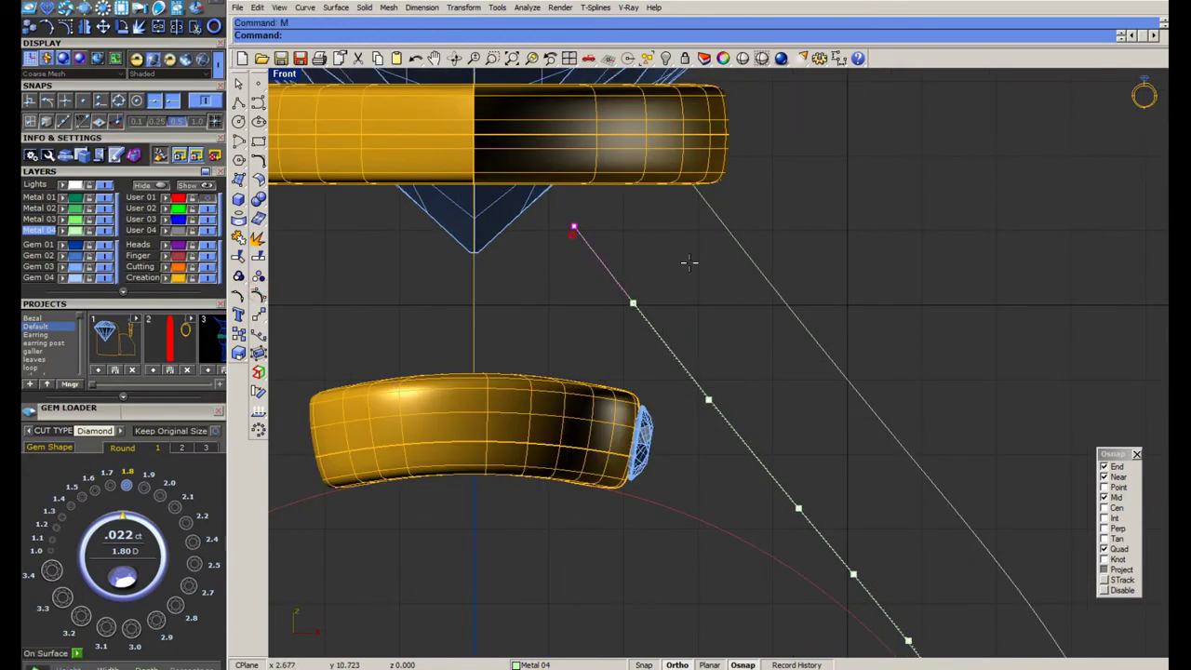
click(640, 312)
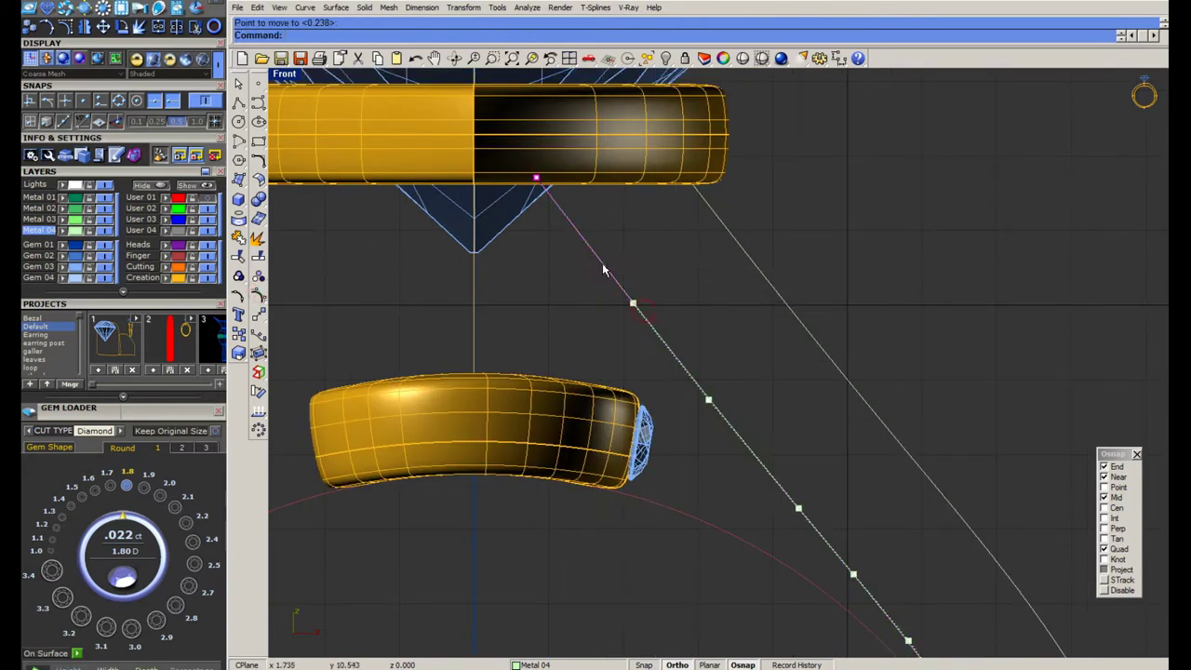
scroll(603, 270, up, 1)
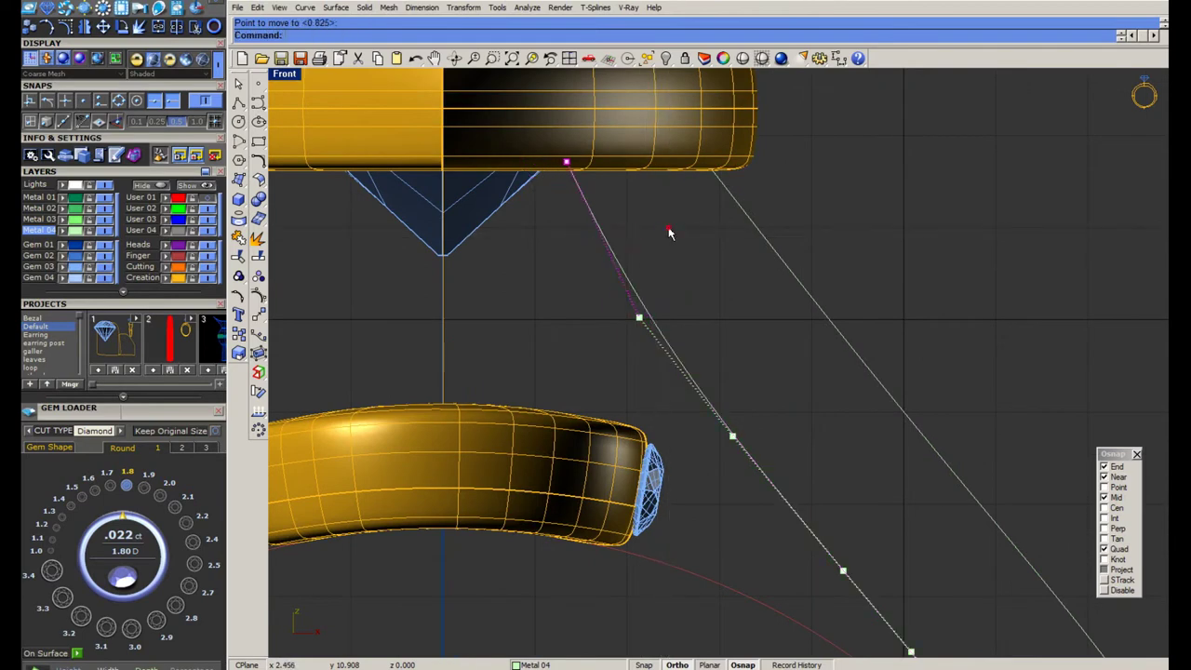
scroll(670, 233, down, 2)
scroll(689, 270, up, 1)
scroll(689, 270, up, 1)
click(711, 300)
key(Return)
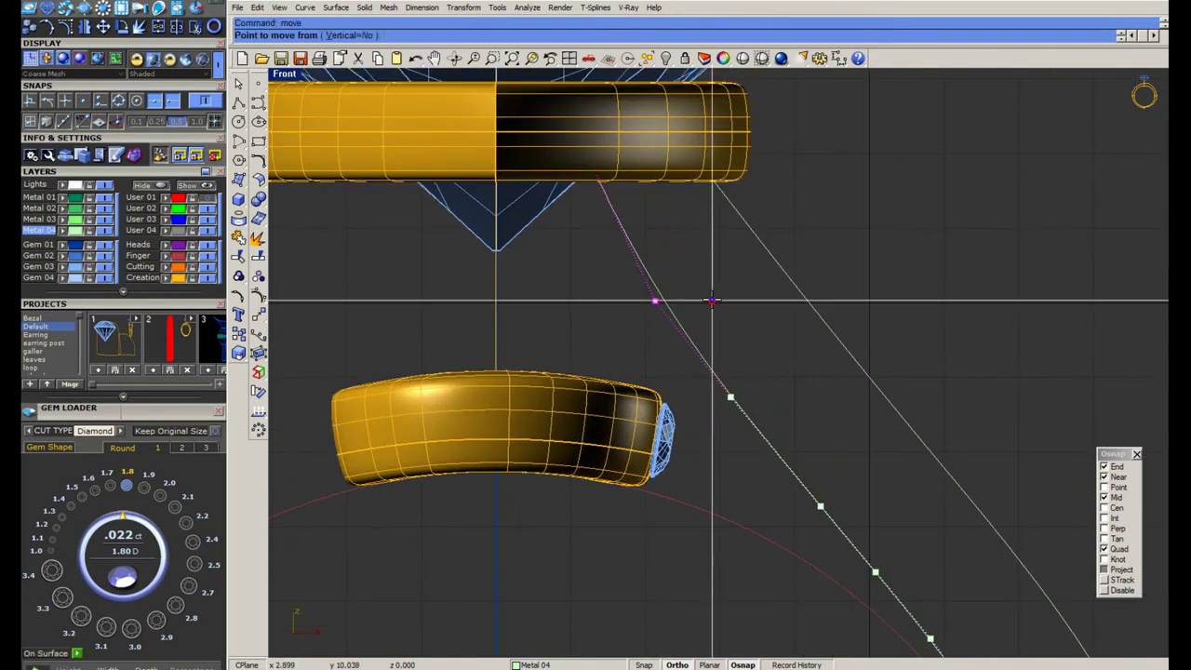
scroll(711, 300, down, 2)
scroll(711, 300, down, 2)
key(Escape)
Select a single shank curve and pan toward the ring head
click(735, 360)
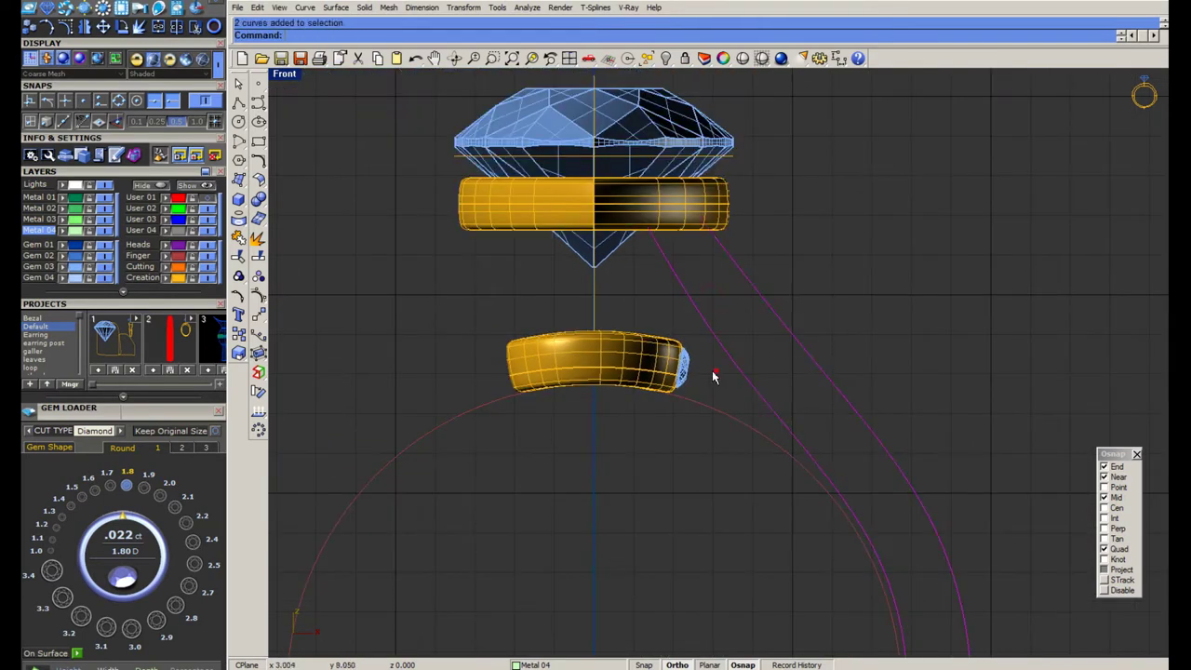
click(737, 381)
right_drag(737, 383, 724, 317)
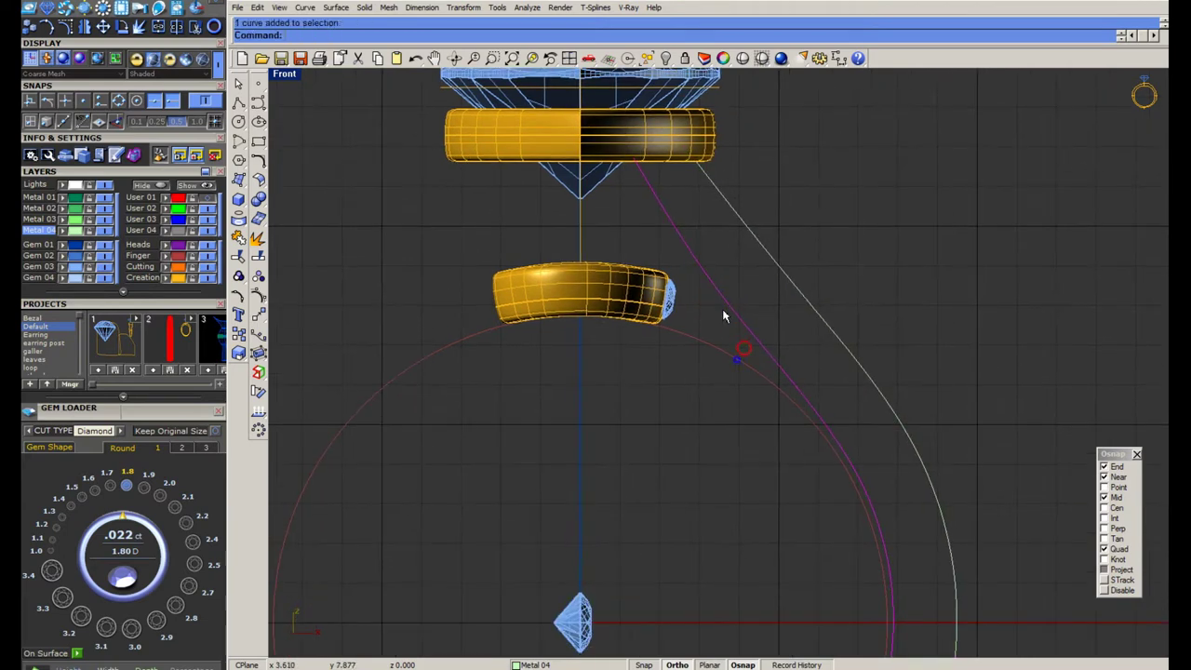
Offset the ring circle through a picked point, then clear the selection
click(258, 159)
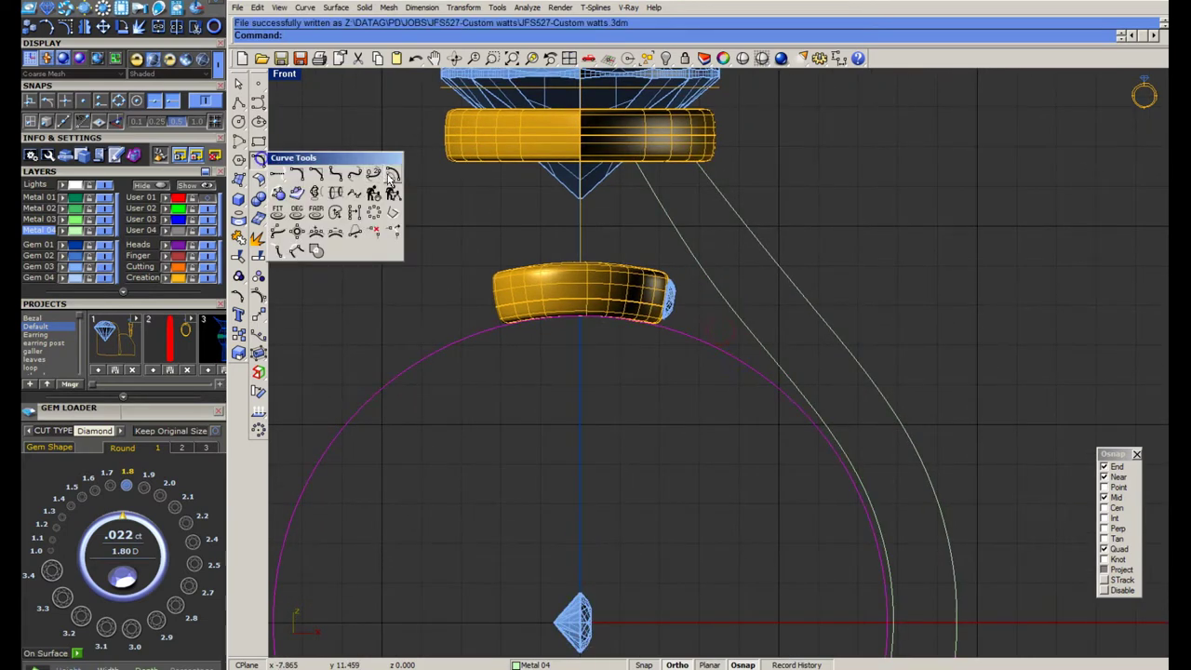
click(392, 171)
click(392, 171)
scroll(642, 265, up, 2)
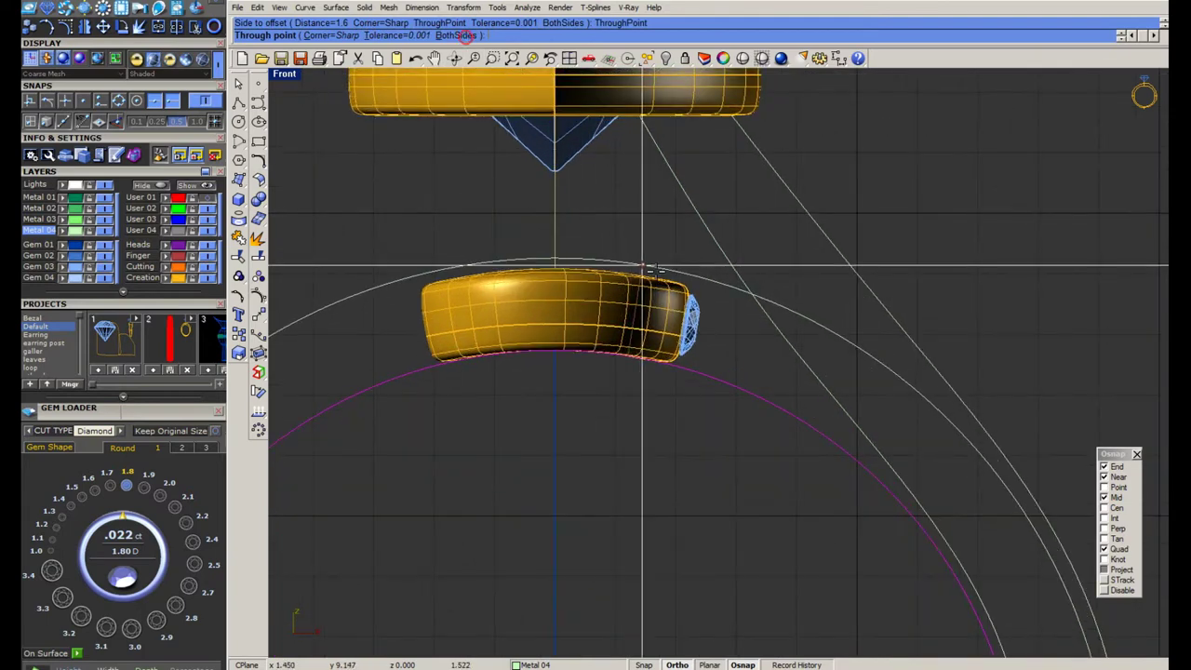
scroll(642, 265, up, 2)
click(771, 318)
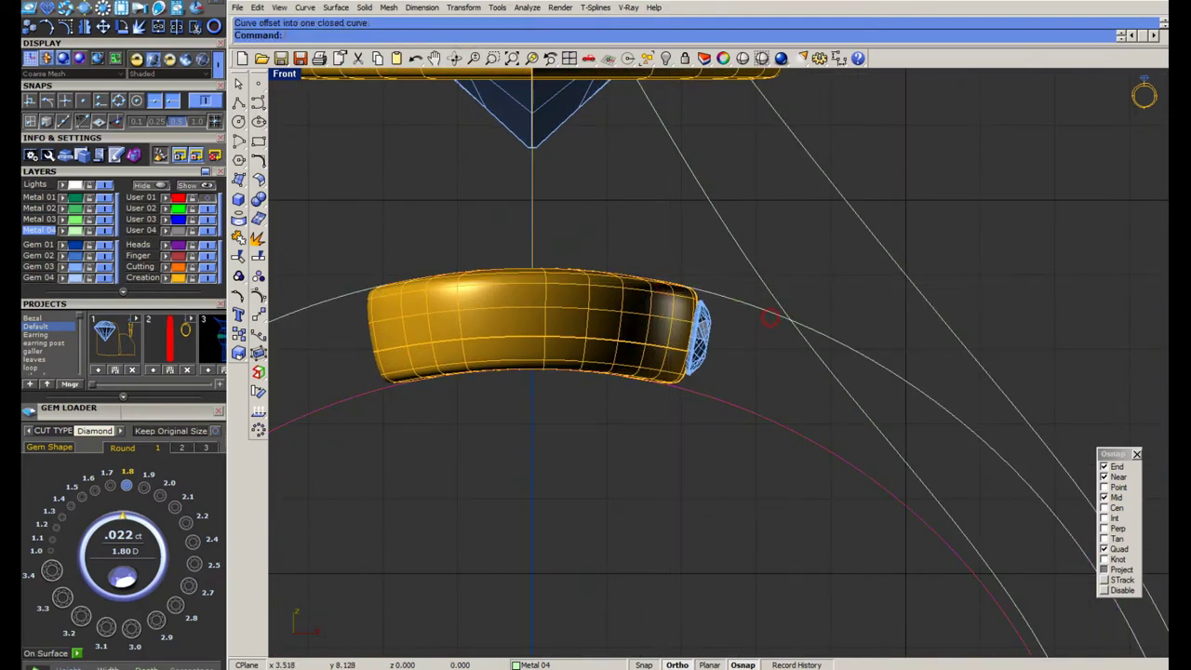
scroll(797, 338, down, 3)
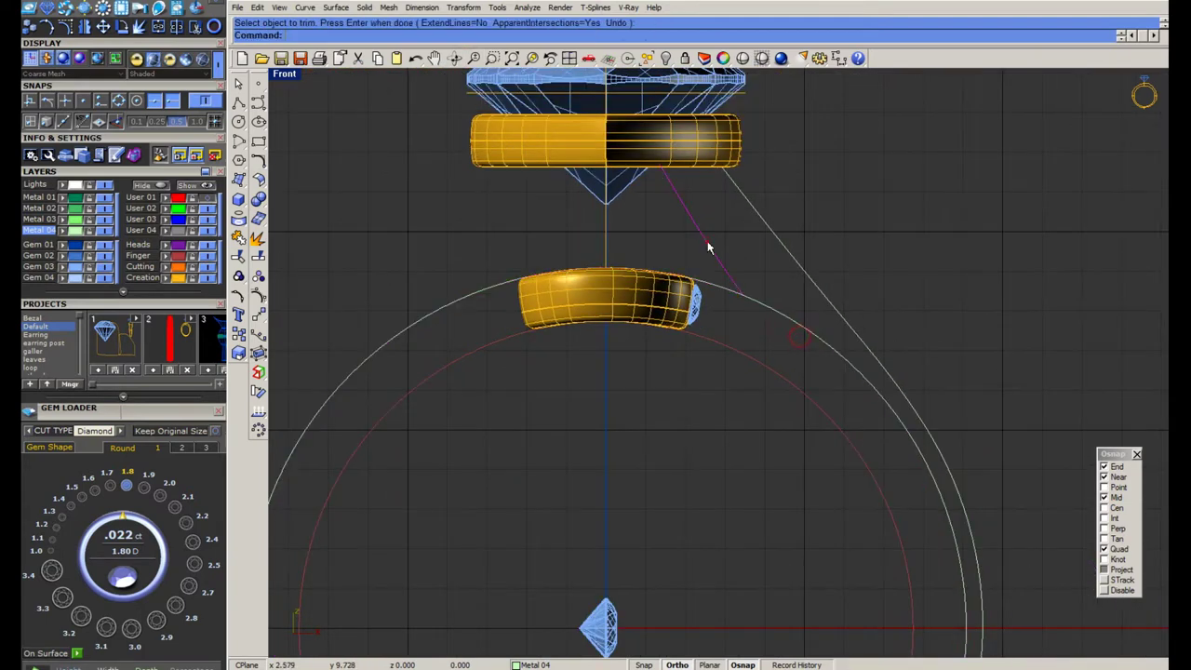
Trim the shank line past the circle and rebuild it with 4 points, degree 3
click(707, 242)
mouse_move(707, 241)
right_down()
mouse_move(667, 258)
mouse_move(702, 264)
right_up()
text(Rebuild)
key(Return)
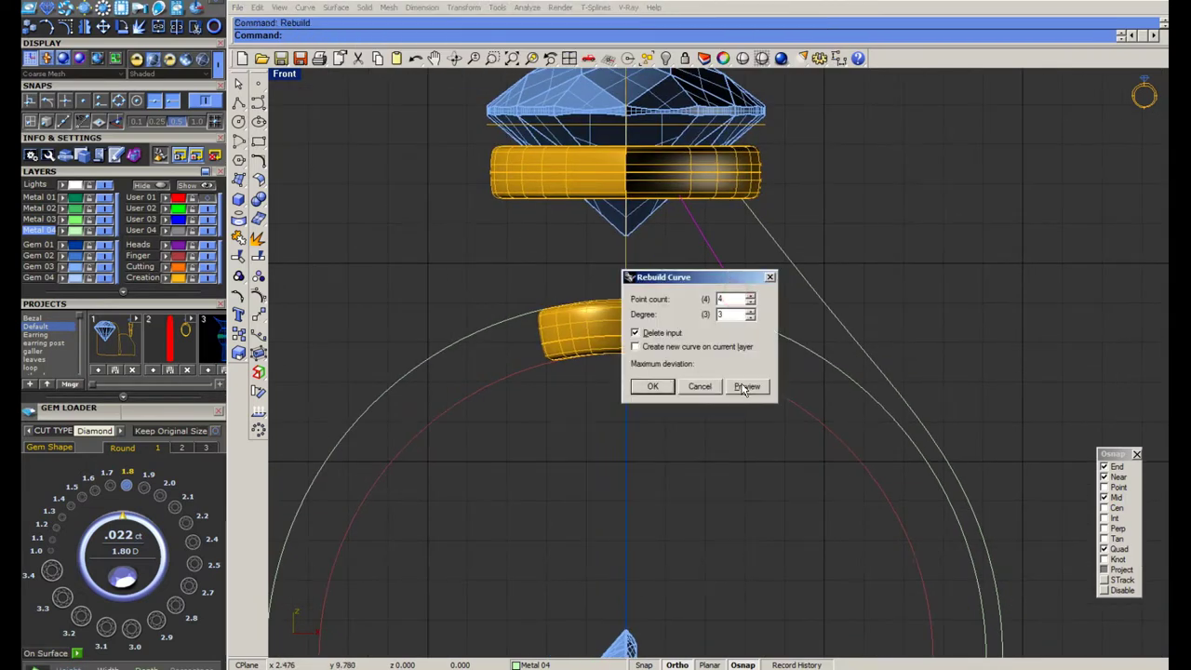
click(745, 387)
click(653, 386)
In wireframe, drag the rebuilt curve's control points into a smooth bowed arc
scroll(722, 219, up, 4)
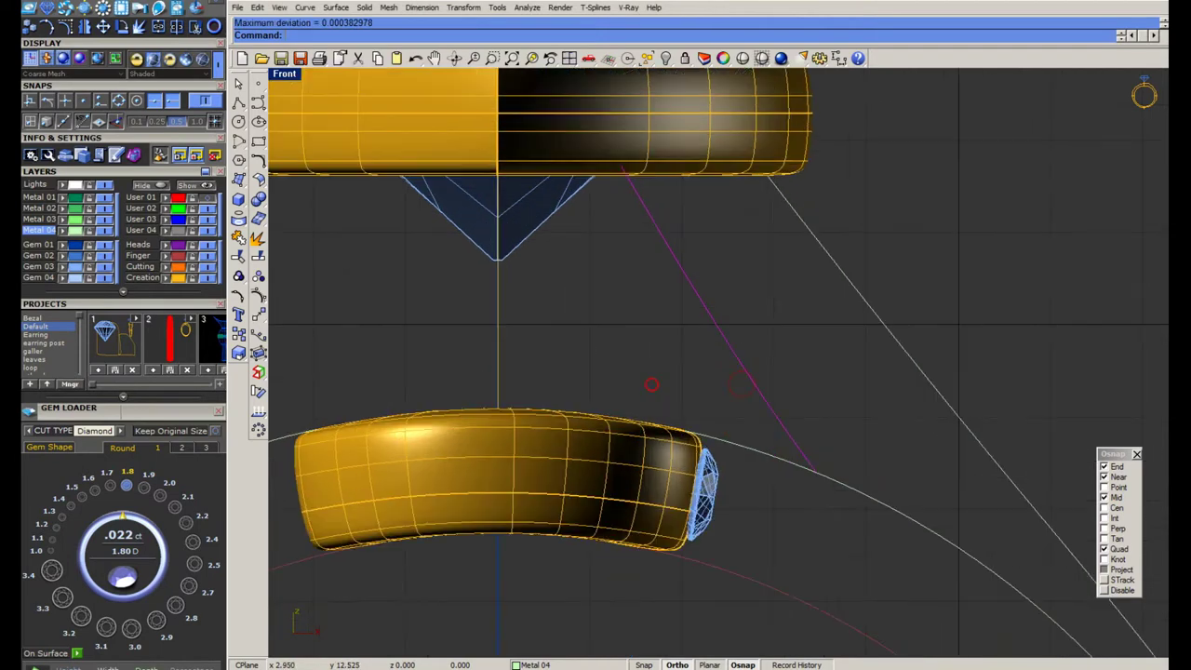
click(761, 59)
key(F10)
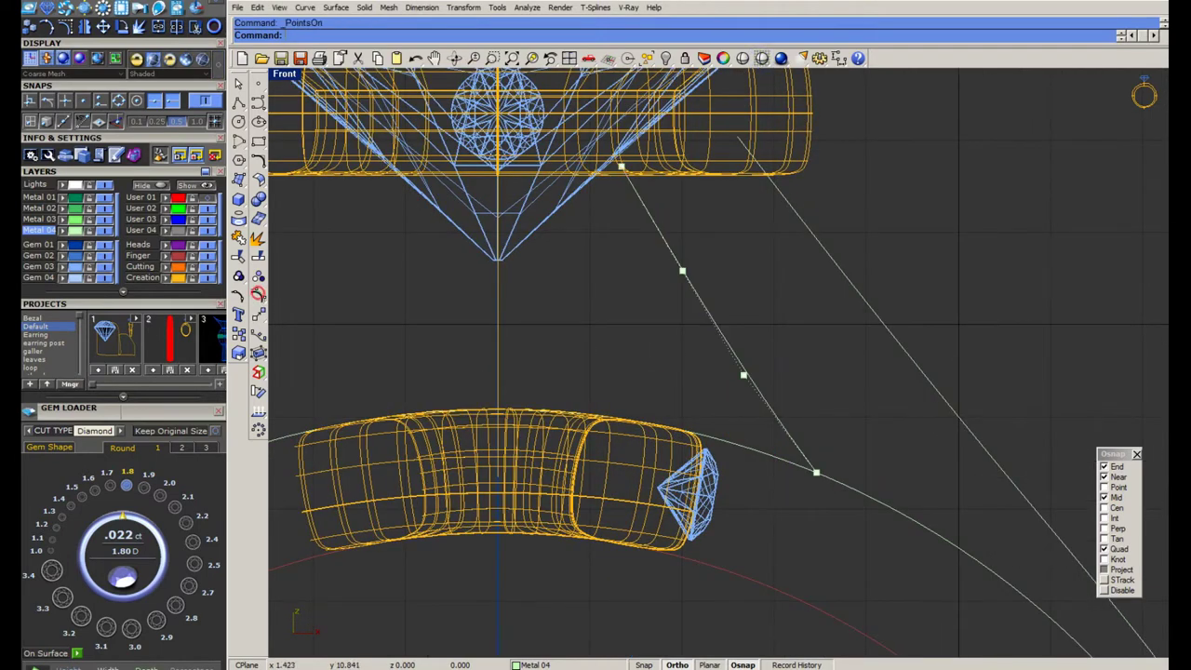
drag(668, 271, 745, 292)
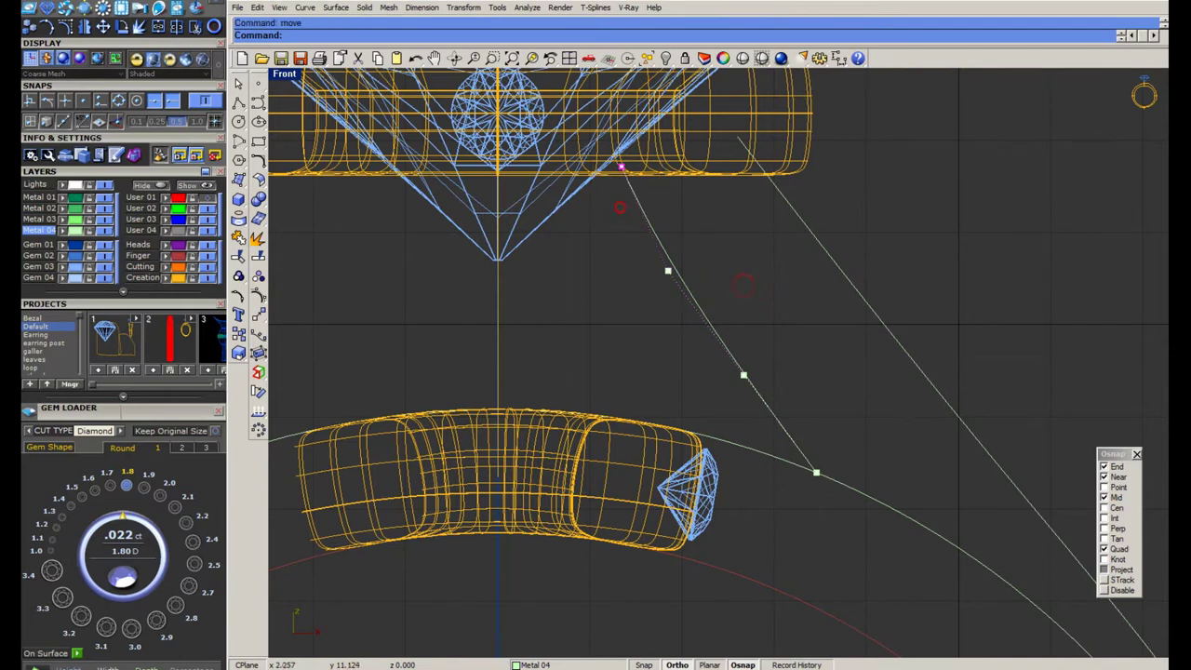
drag(621, 167, 707, 215)
drag(744, 375, 816, 380)
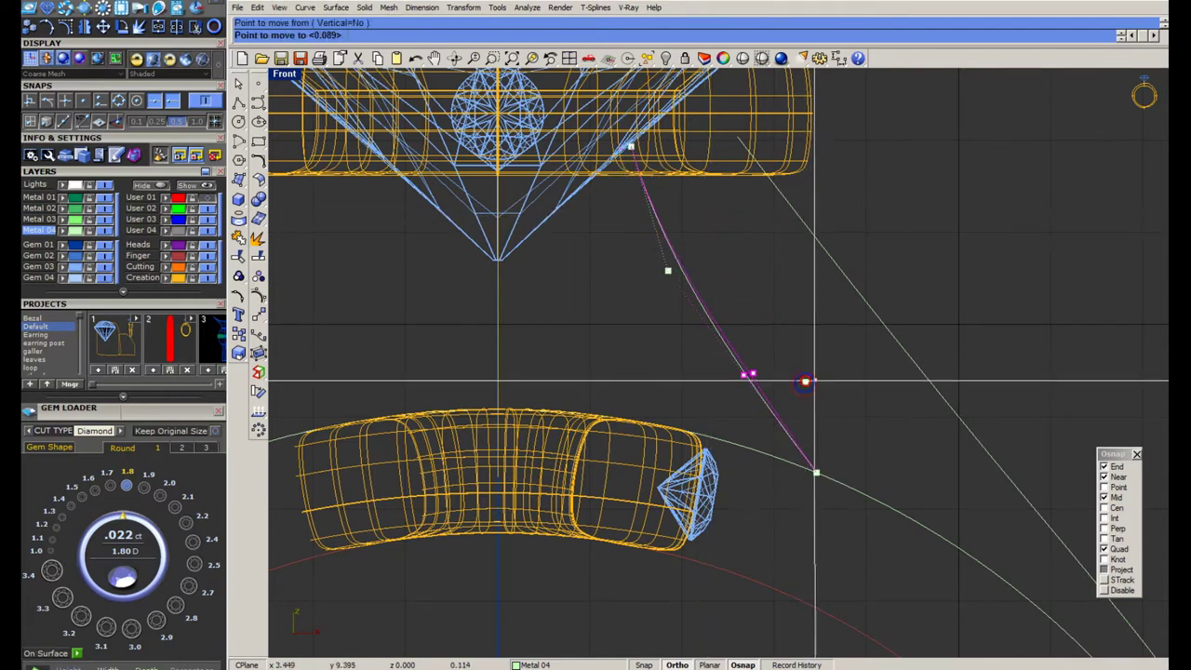
scroll(816, 380, down, 3)
scroll(816, 380, up, 5)
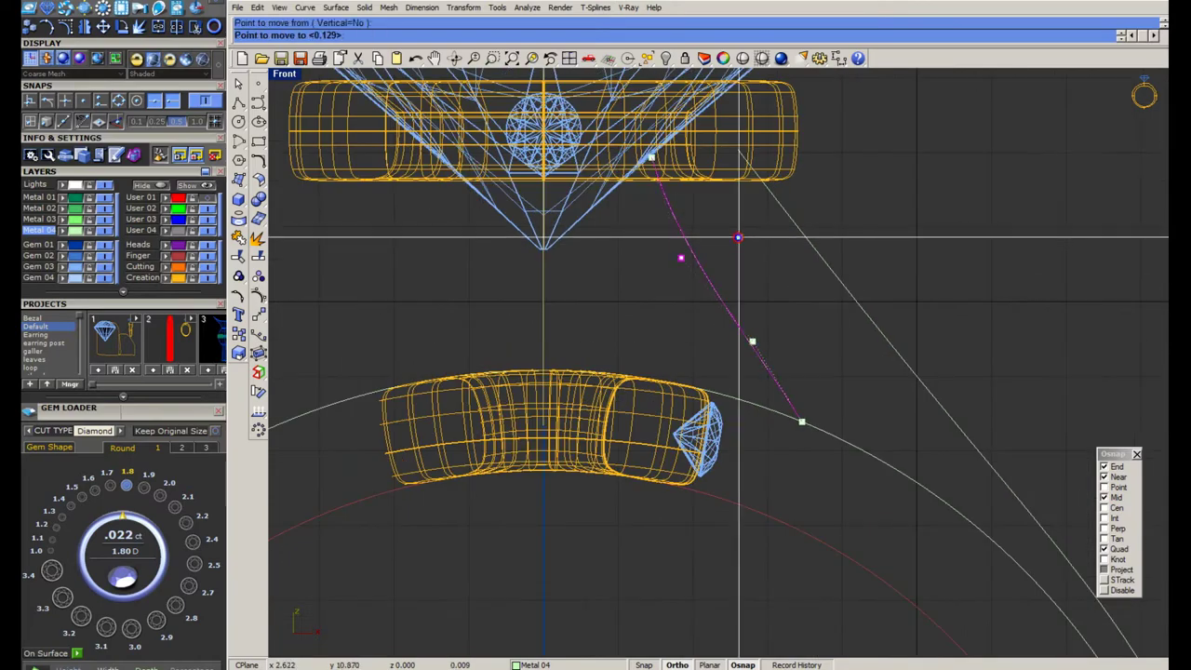
drag(816, 380, 746, 235)
scroll(745, 235, down, 2)
scroll(746, 235, up, 2)
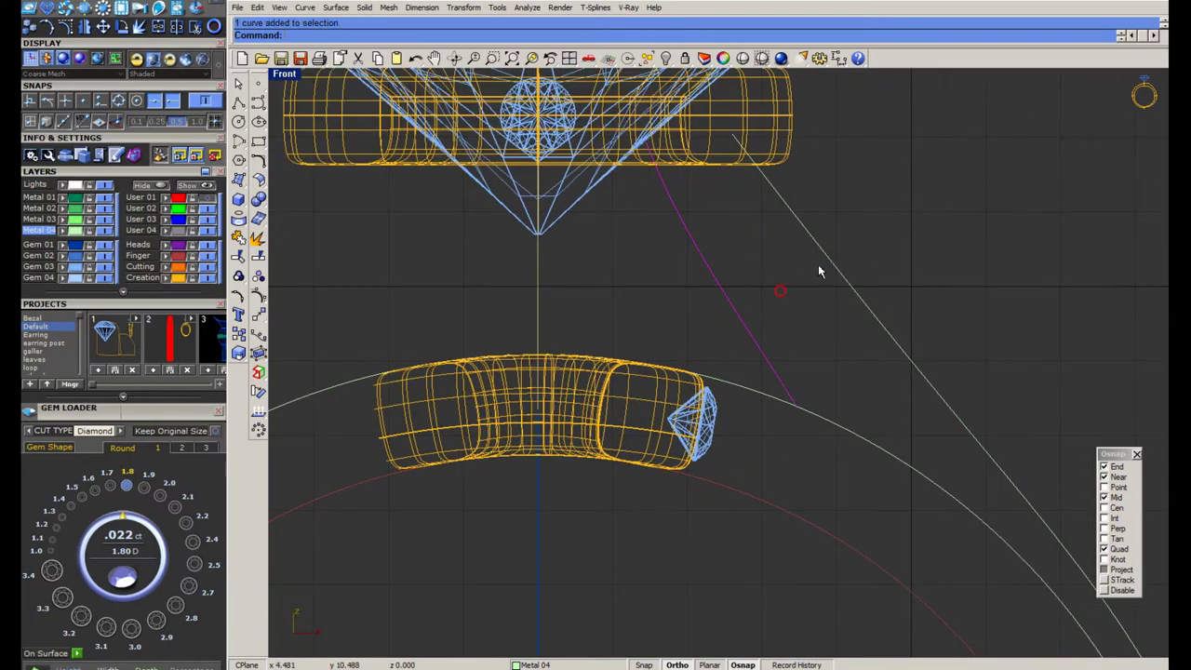
scroll(819, 271, down, 3)
Mirror the shank curve, check the reference ring photo, then undo the mirror
click(609, 440)
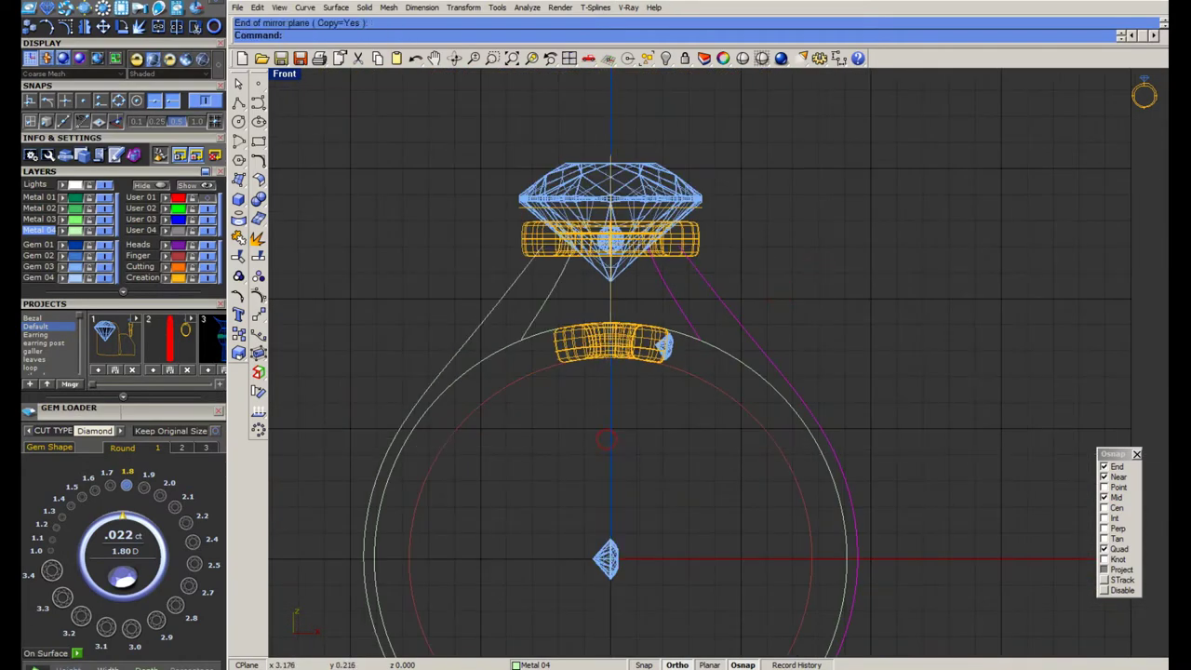
key(alt+Tab)
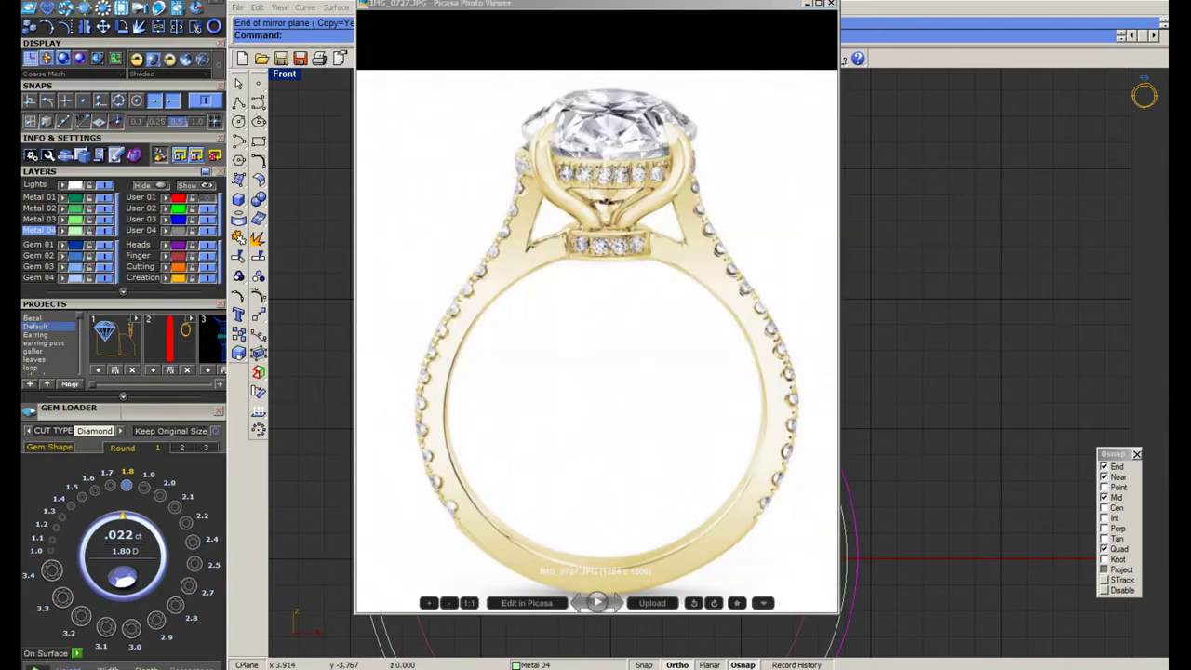
key(alt+Tab)
key(ctrl+z)
scroll(758, 349, up, 2)
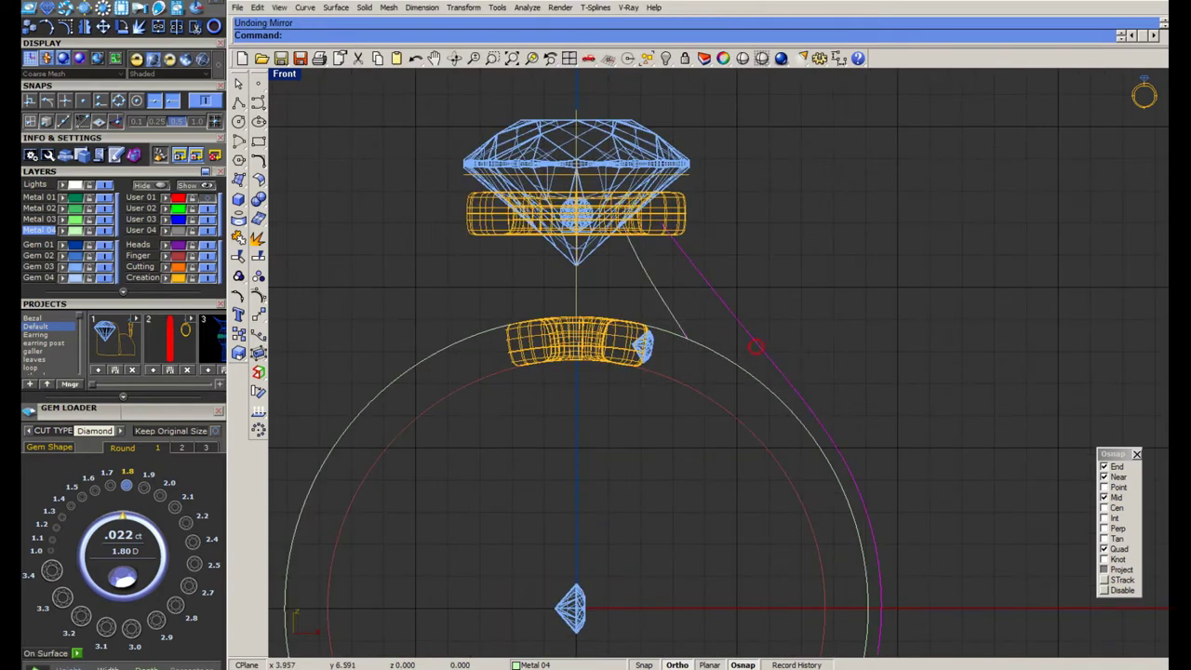
Offset the ring circle 1.7 outside the band and select both circles
click(260, 176)
click(394, 176)
text(1.7)
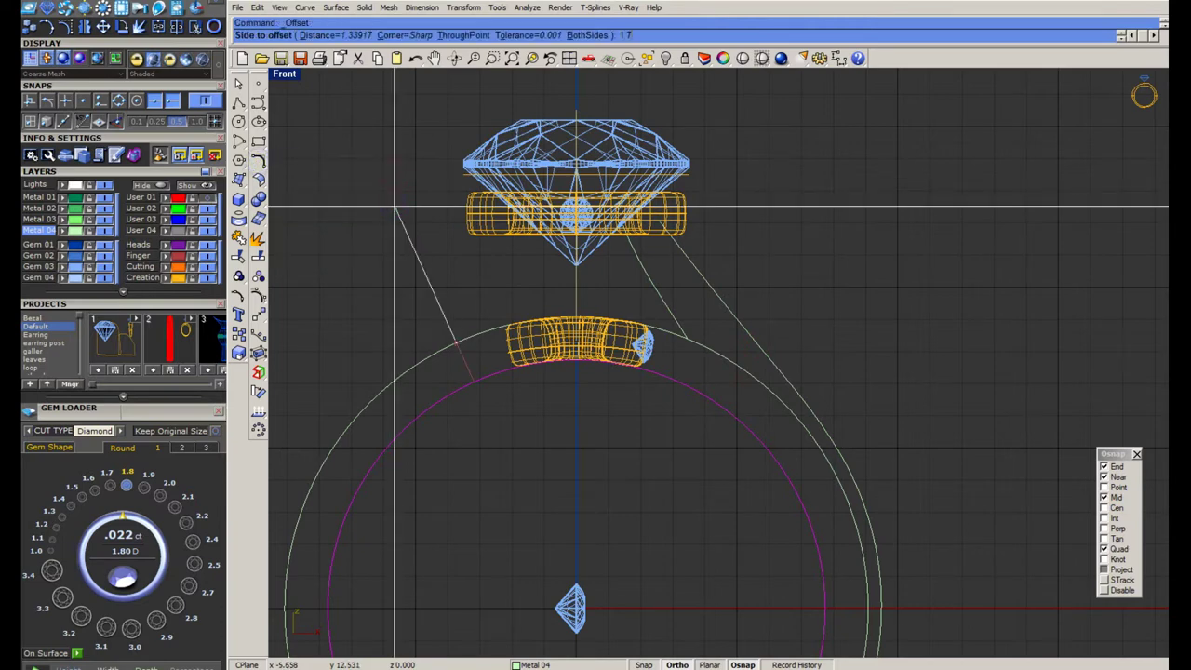
click(395, 205)
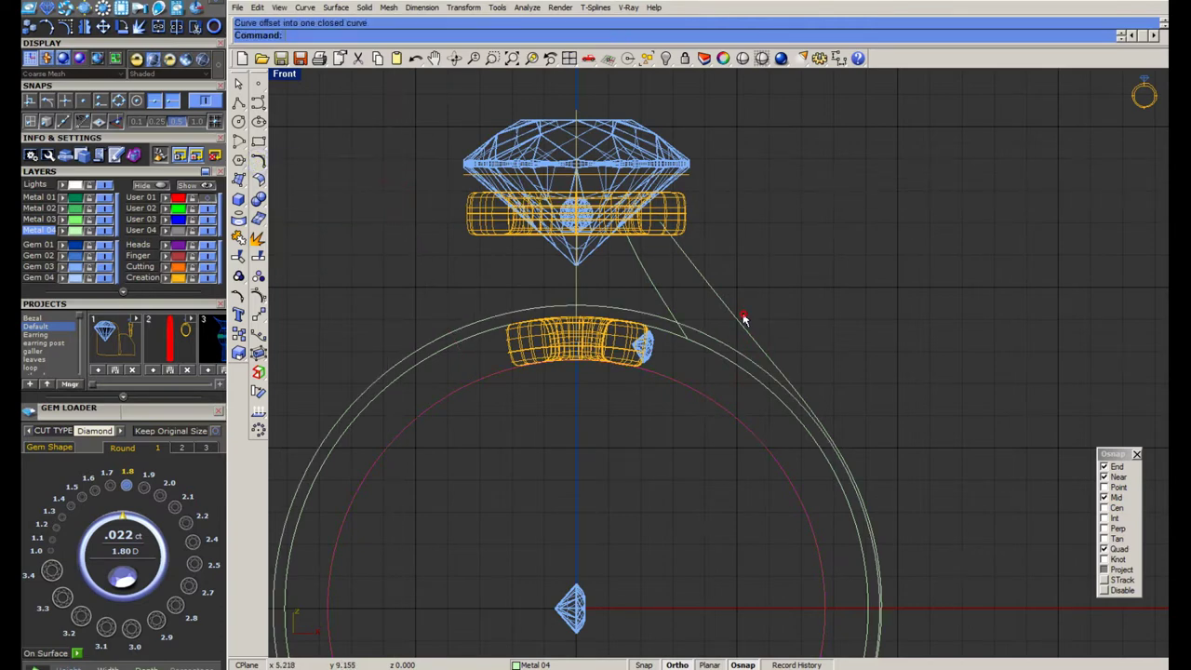
drag(735, 321, 718, 384)
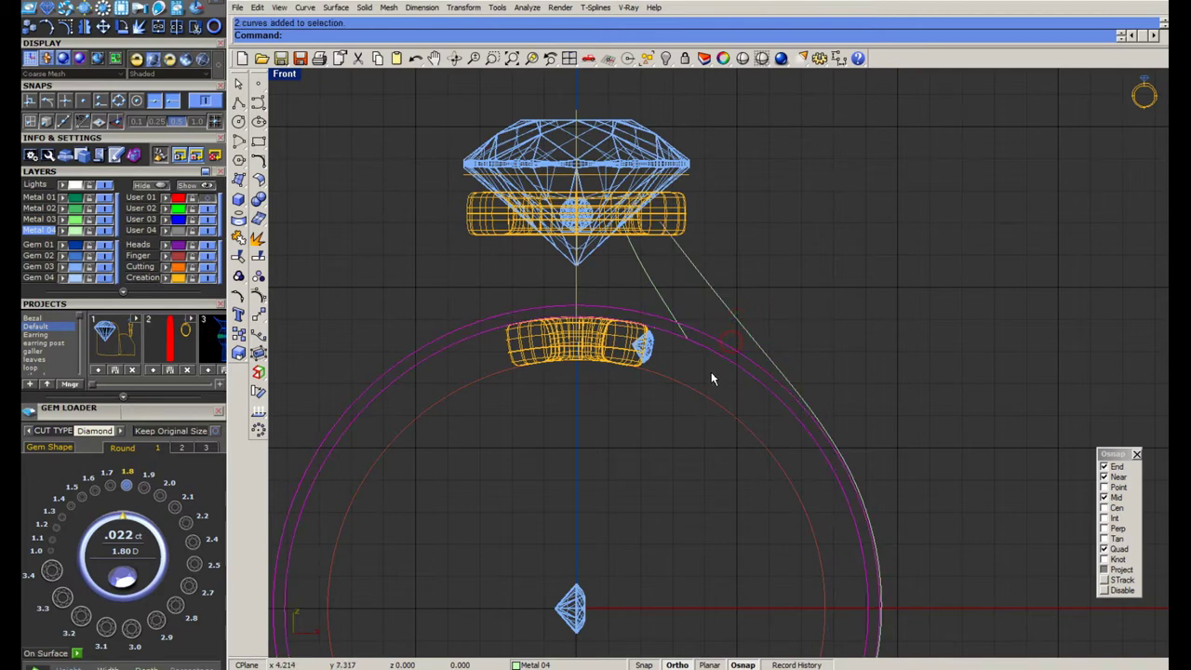
Make a scaled copy of the outer shank curve with Copy=Yes
click(777, 330)
click(259, 296)
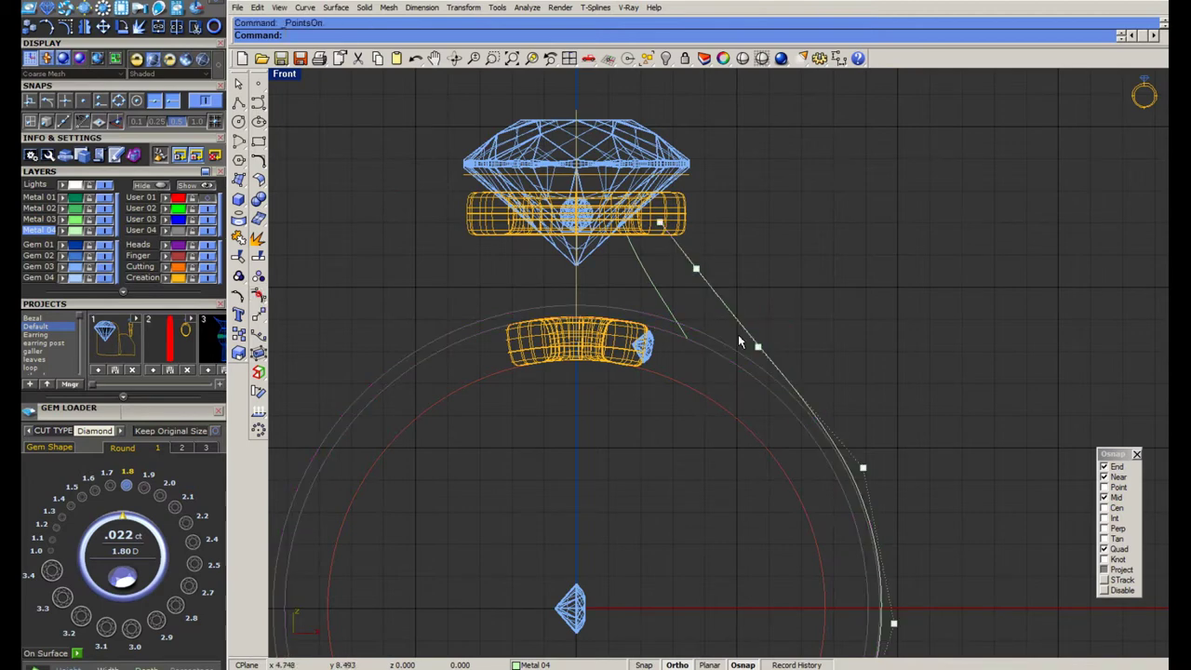
scroll(731, 337, up, 2)
click(959, 273)
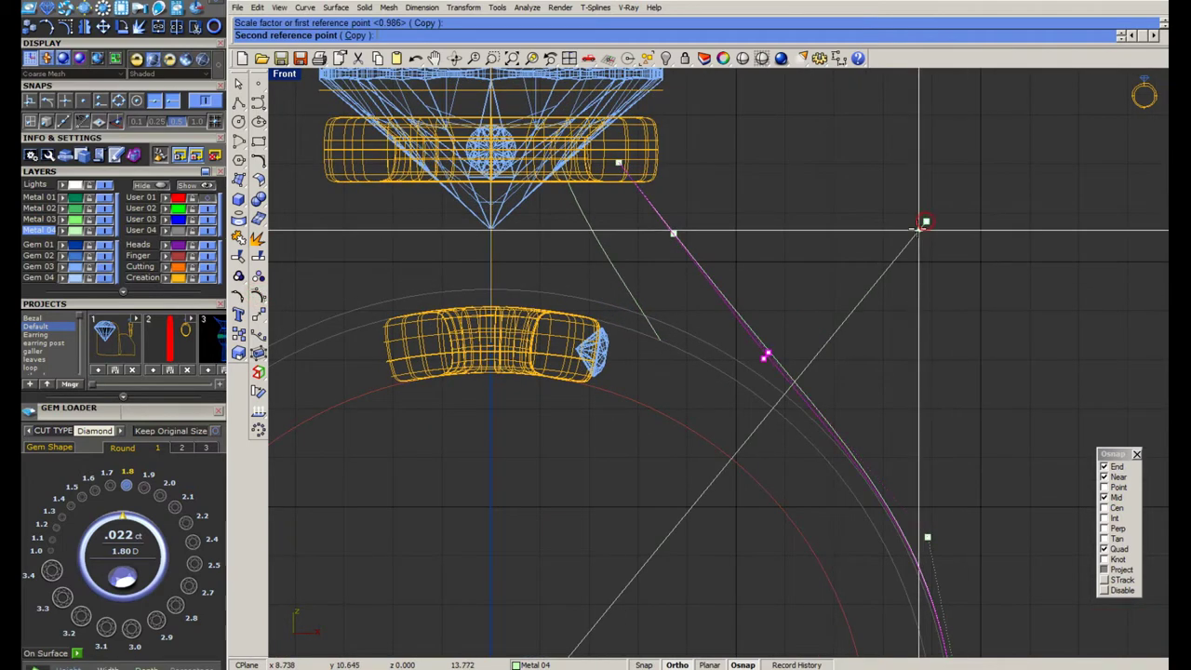
click(926, 221)
key(Return)
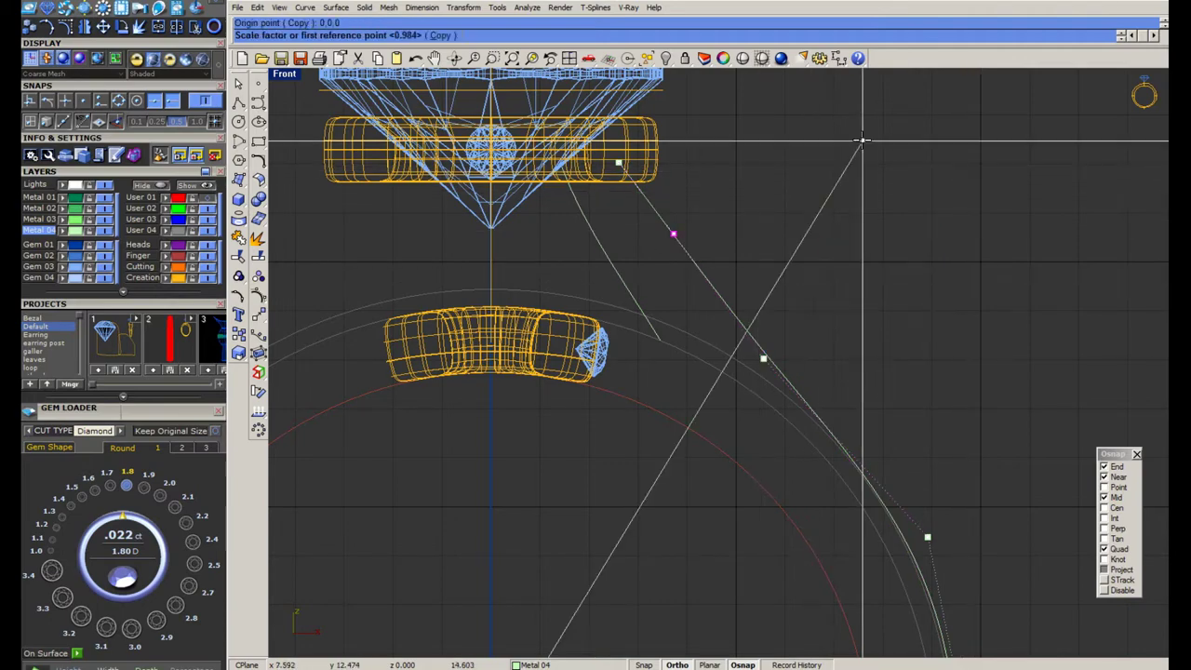
click(858, 145)
key(Return)
Move a control point of the copied curve to run alongside the original
scroll(689, 259, down, 2)
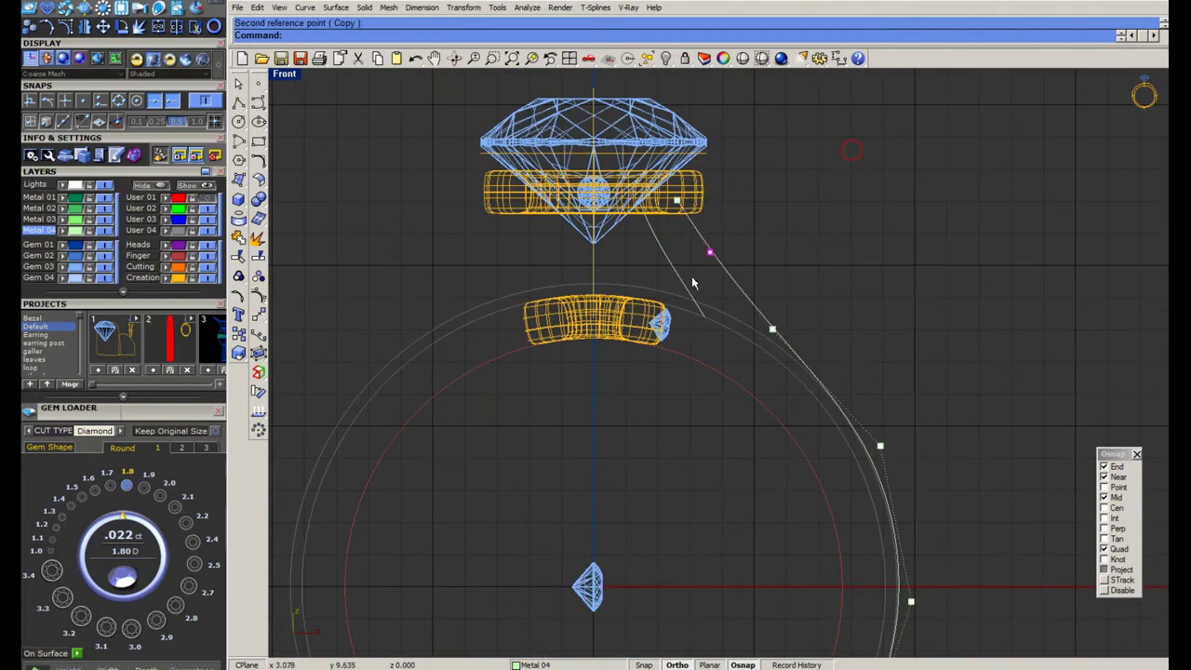
scroll(689, 258, up, 2)
scroll(684, 233, up, 1)
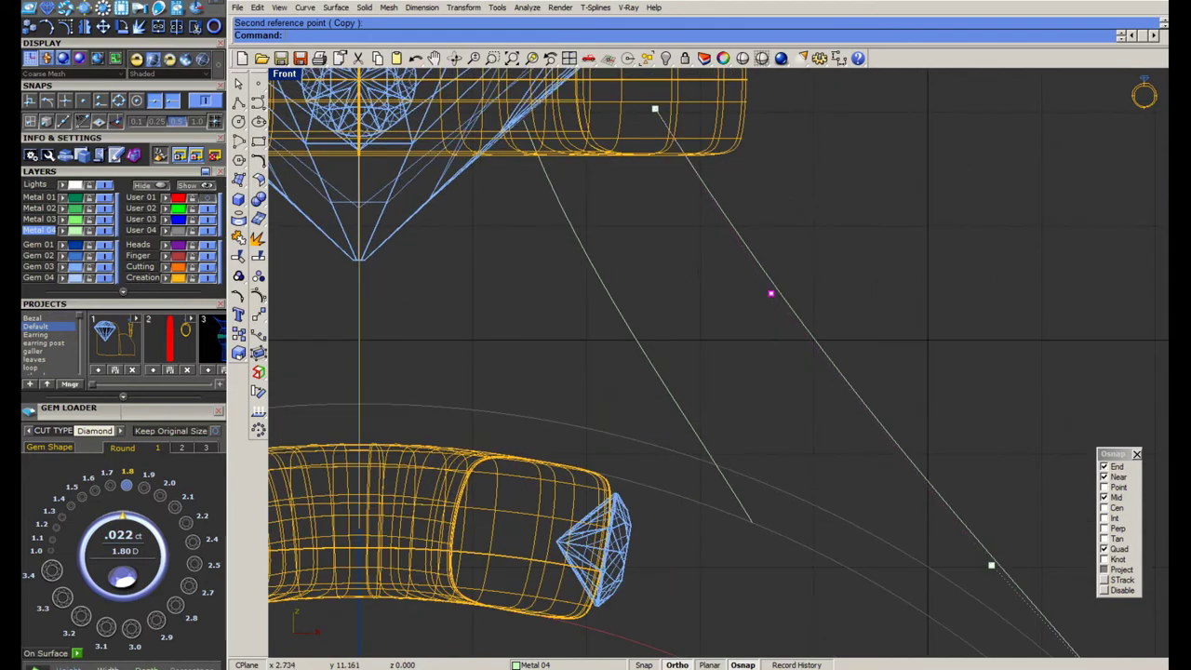
scroll(679, 205, down, 1)
scroll(668, 154, up, 1)
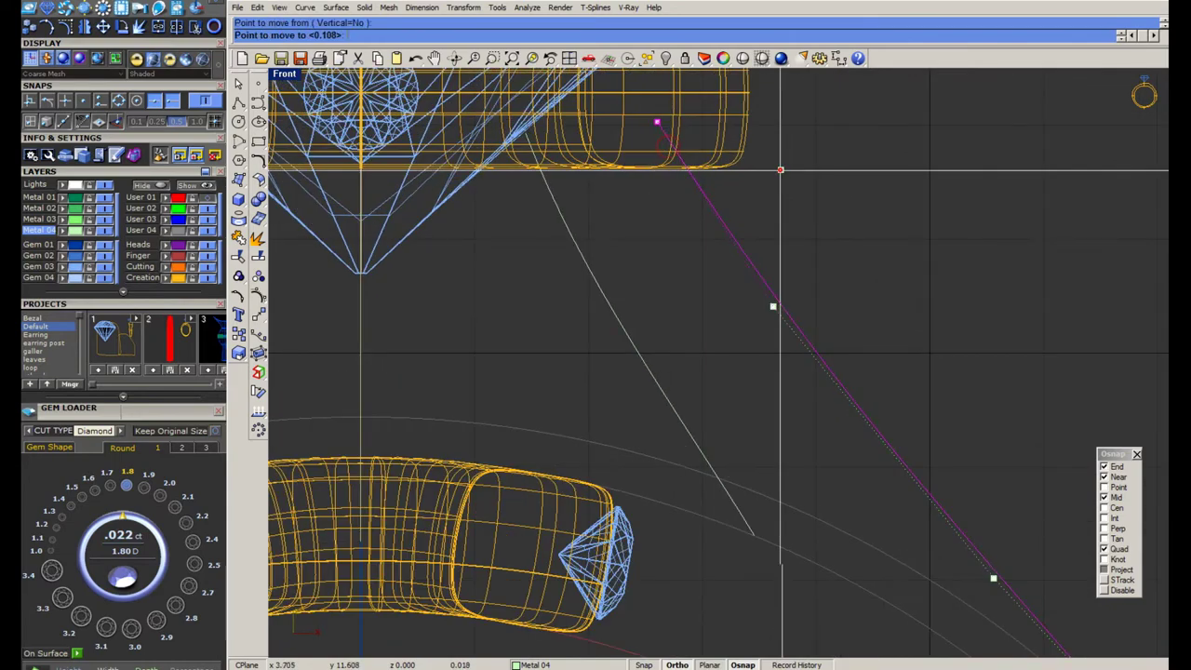
scroll(707, 232, down, 2)
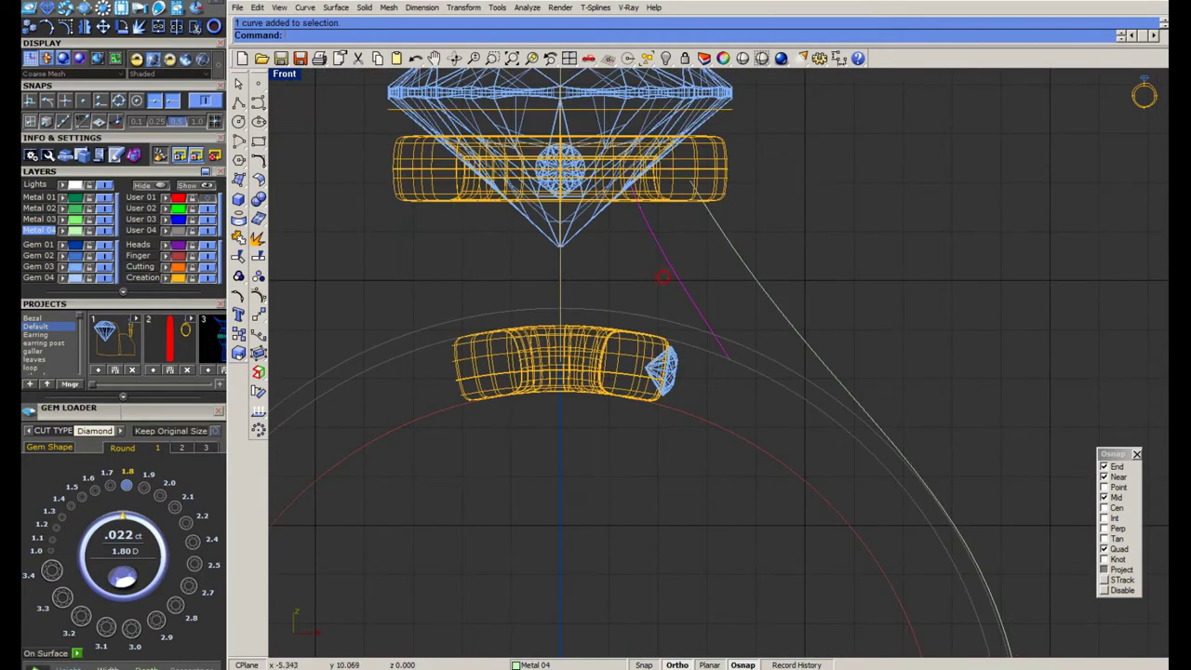
click(262, 294)
scroll(670, 307, up, 2)
click(677, 309)
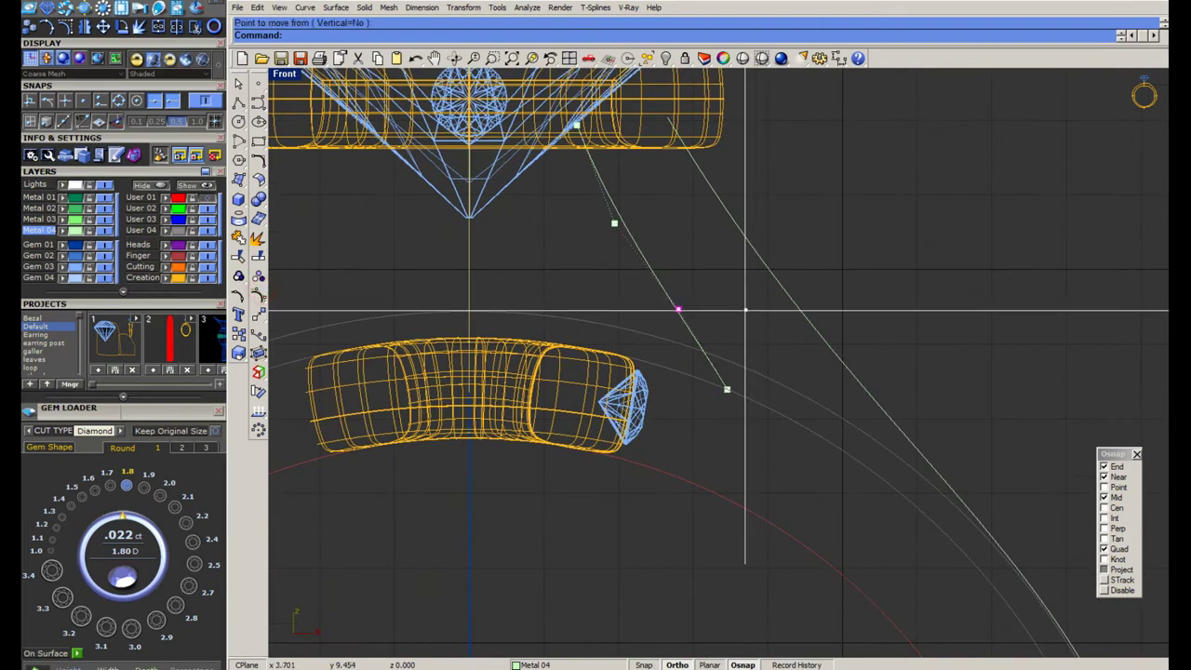
click(677, 310)
click(735, 311)
scroll(734, 311, down, 1)
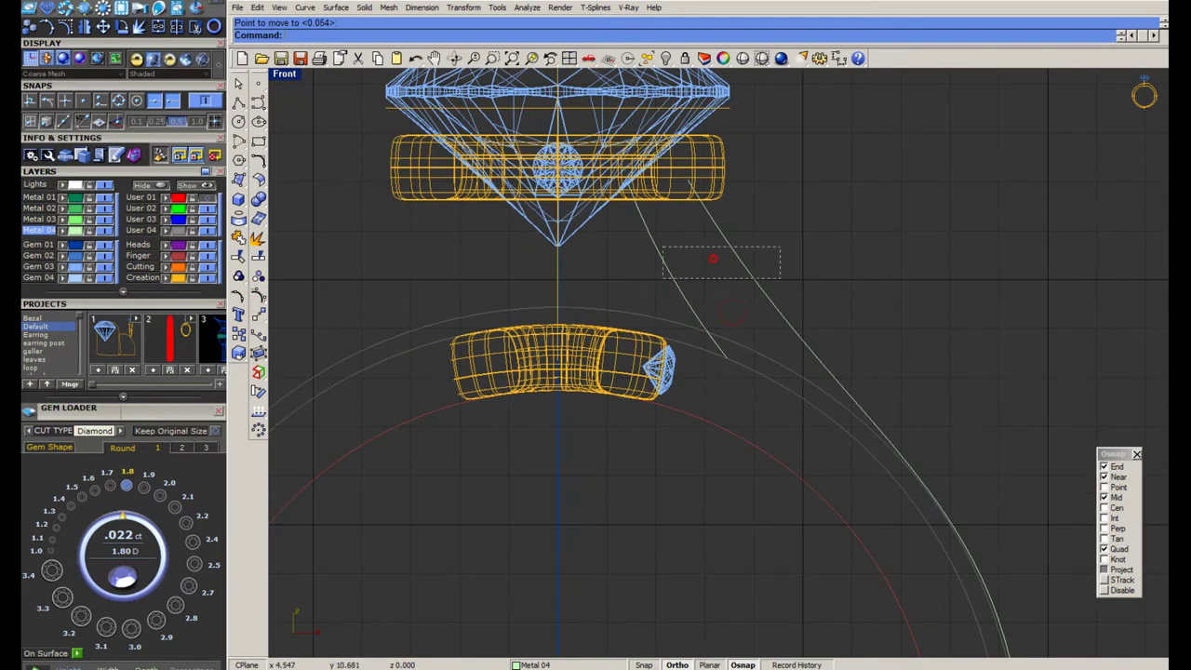
scroll(707, 279, down, 2)
Mirror the curves across the ring centre, then undo the mirror
click(590, 447)
scroll(668, 355, down, 2)
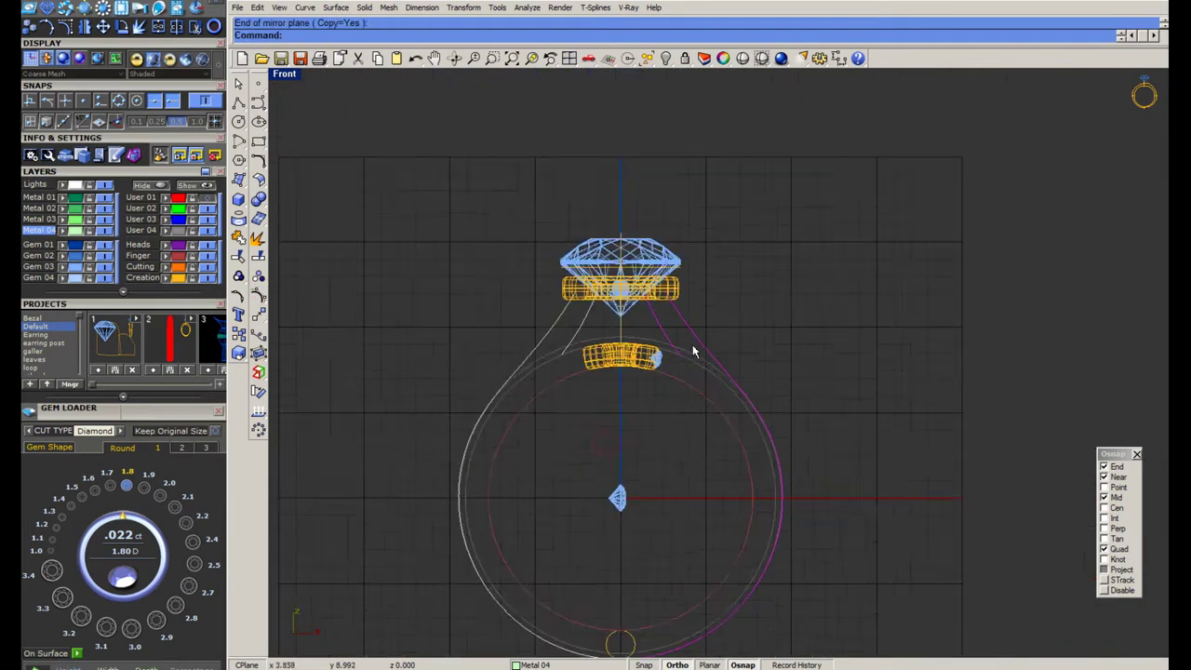
scroll(707, 345, down, 1)
scroll(631, 335, up, 2)
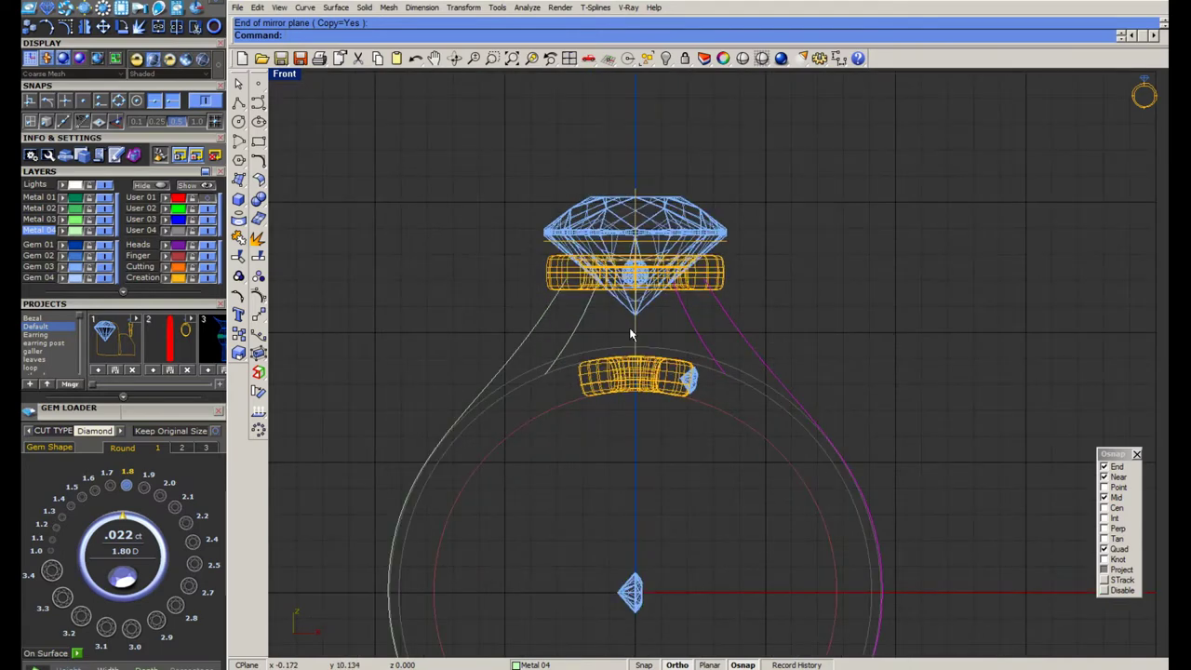
key(ctrl+z)
scroll(703, 365, up, 3)
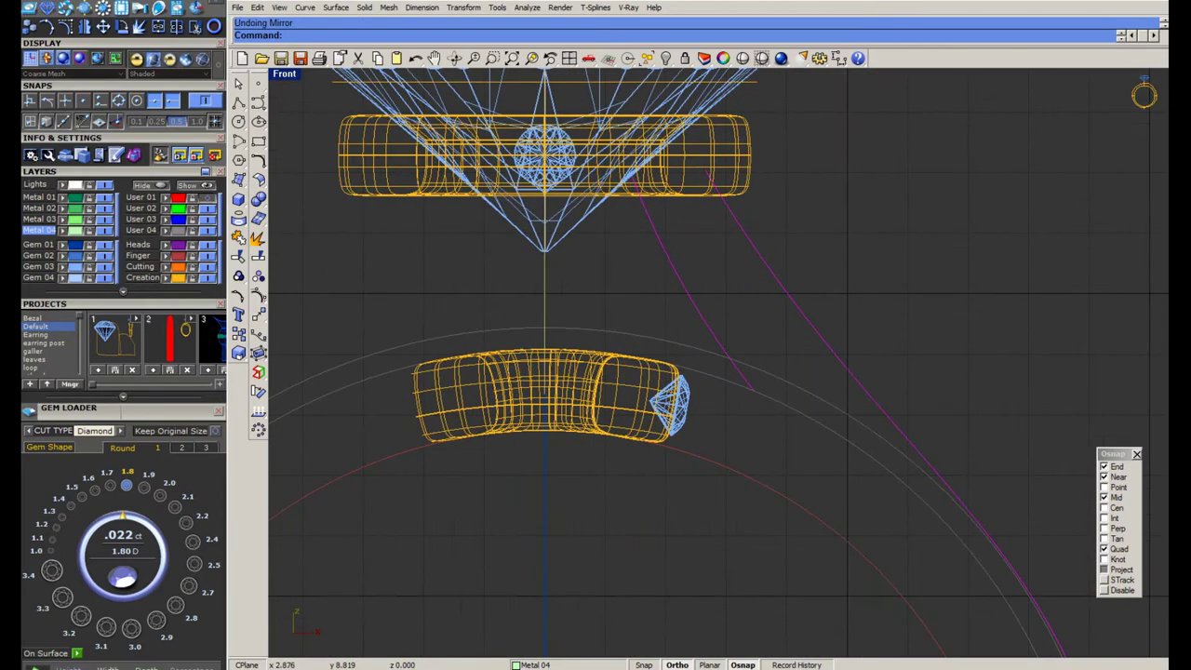
Unlock the two locked curves, mirror the short side curve left, and select the large arc
click(694, 86)
right_click(685, 57)
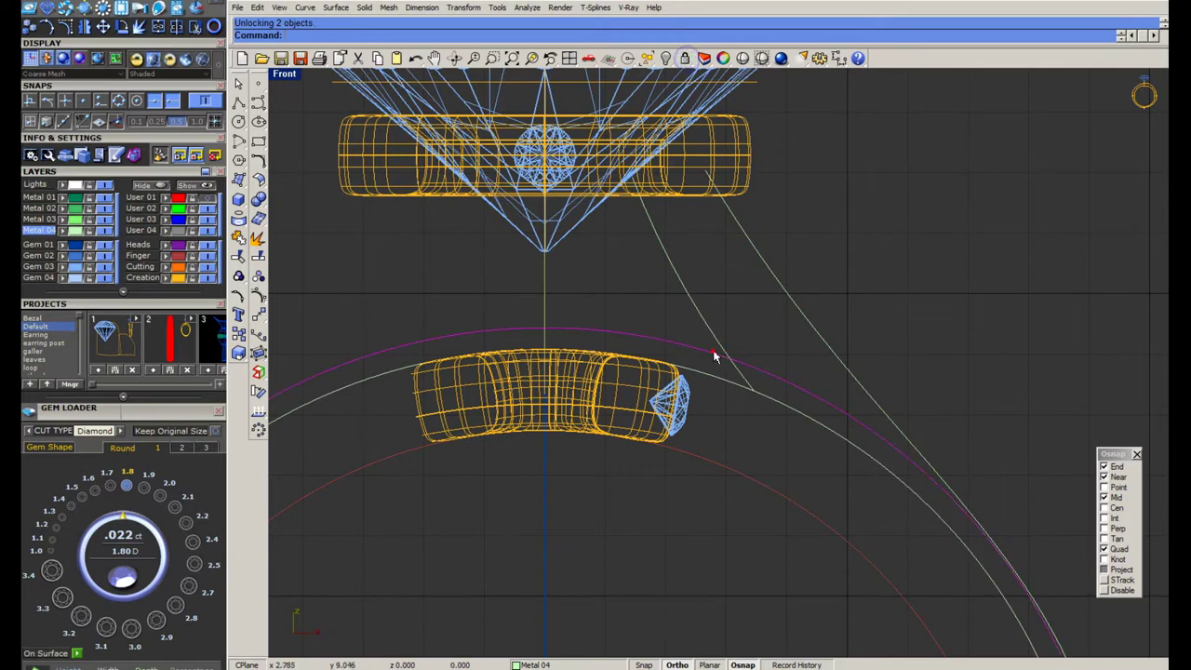
click(742, 374)
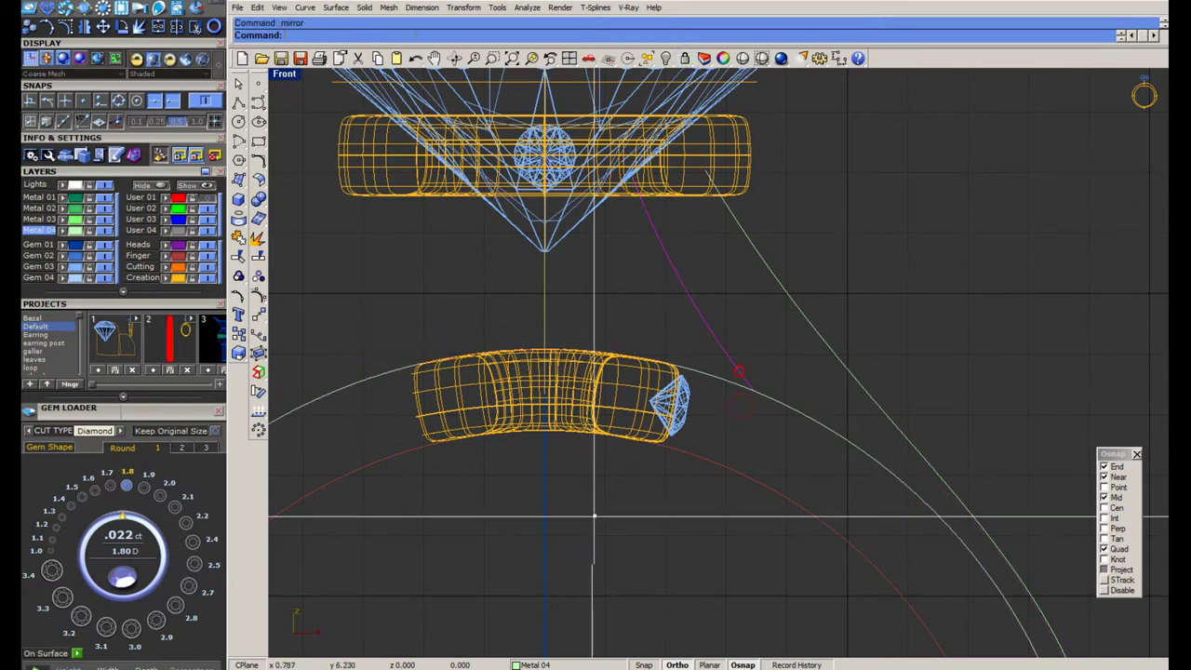
shift+click(355, 388)
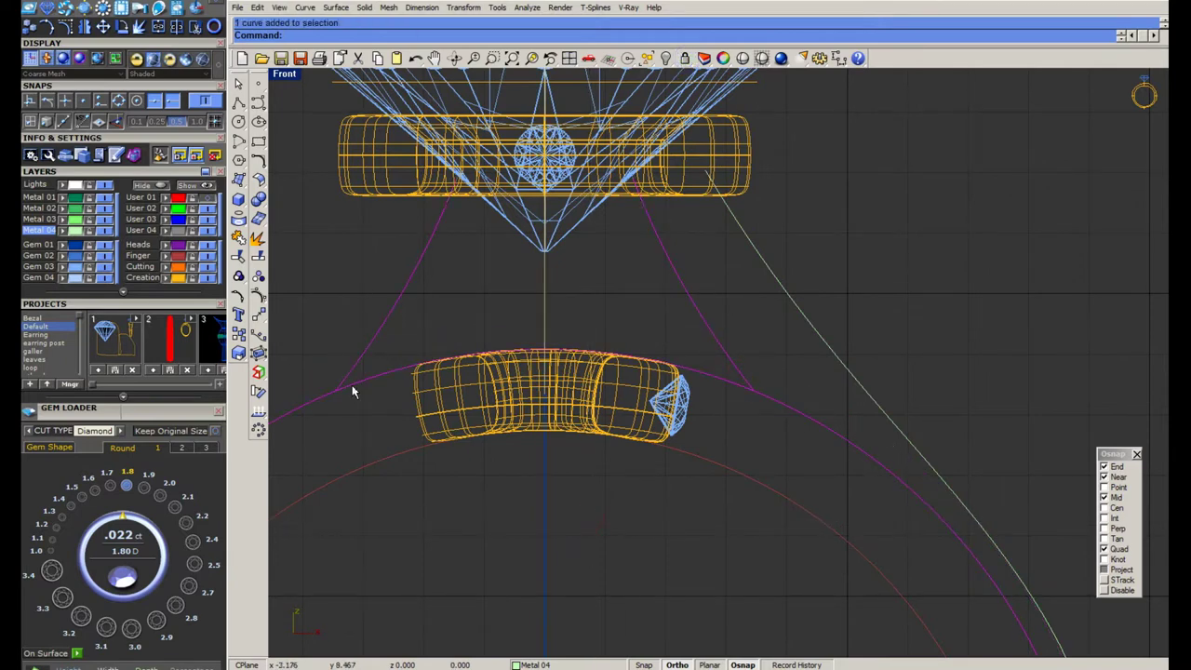
Trim away both outer parts of the arc and join the three curves into one open V
text(trim)
key(Return)
scroll(673, 360, down, 1)
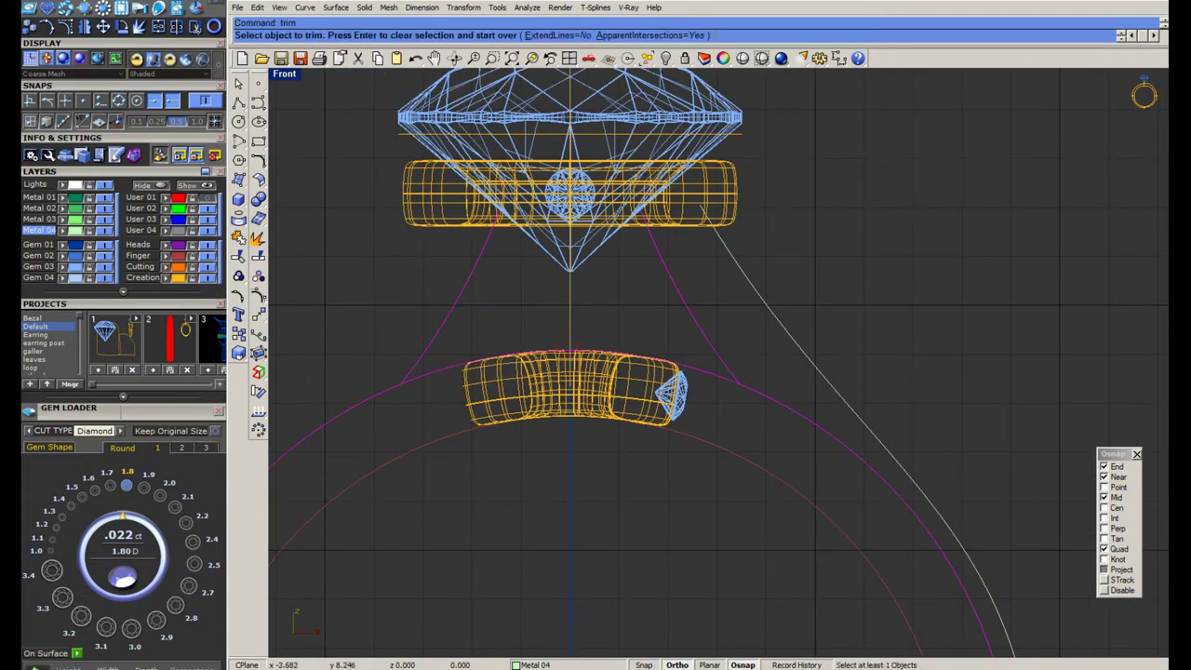
click(391, 396)
click(791, 409)
key(Return)
scroll(707, 410, down, 2)
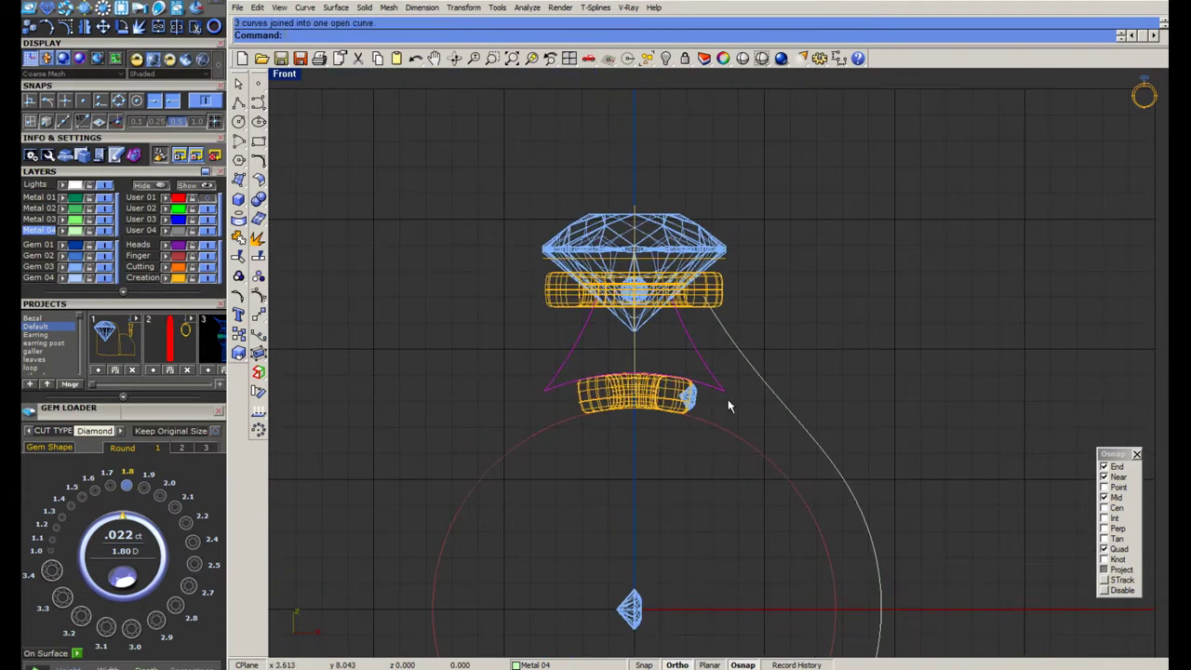
scroll(713, 329, down, 2)
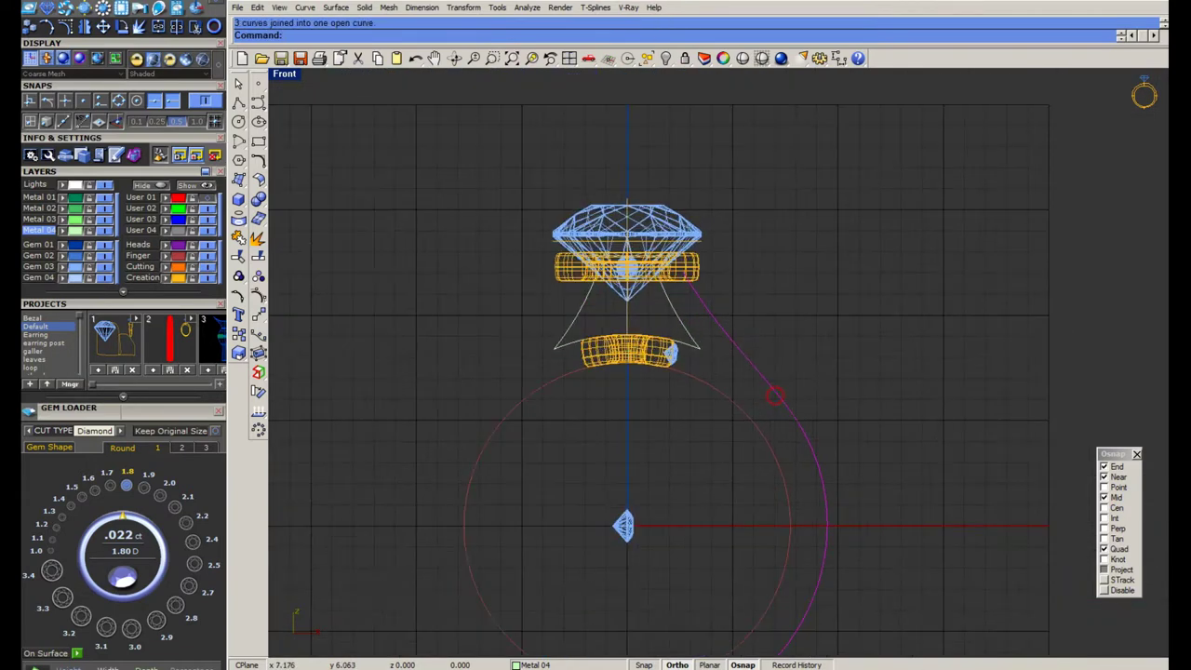
scroll(777, 400, up, 1)
right_drag(778, 400, 688, 309)
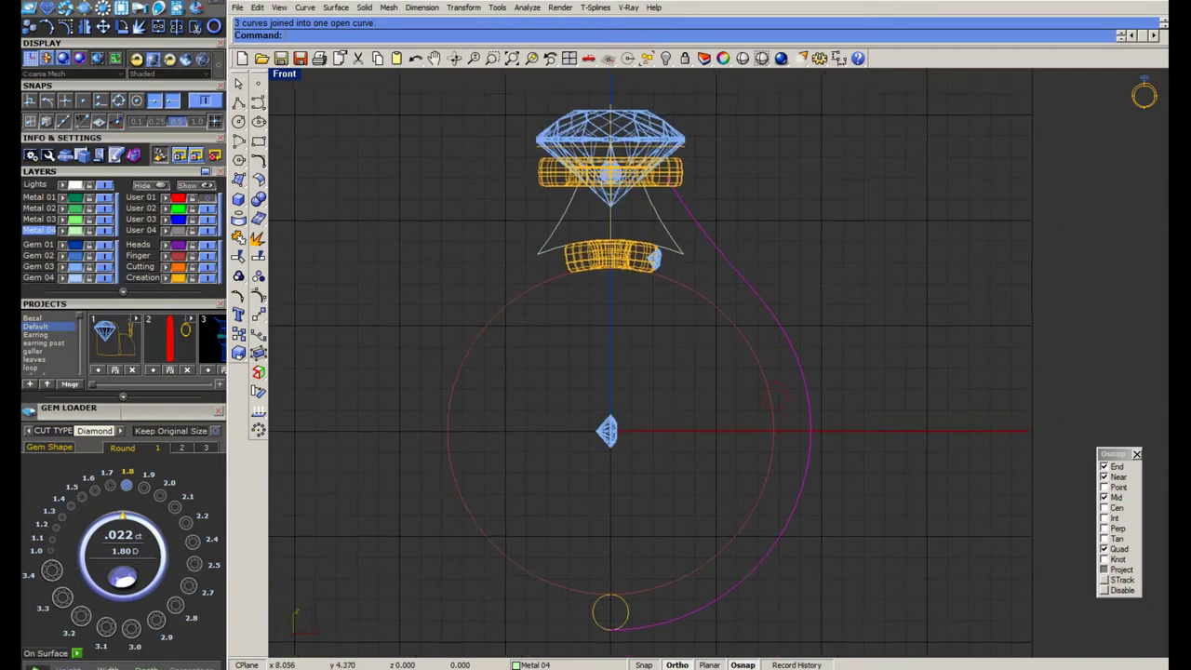
Show the shank curve's control points and start scaling from origin 0,0,0
click(260, 296)
scroll(711, 249, up, 2)
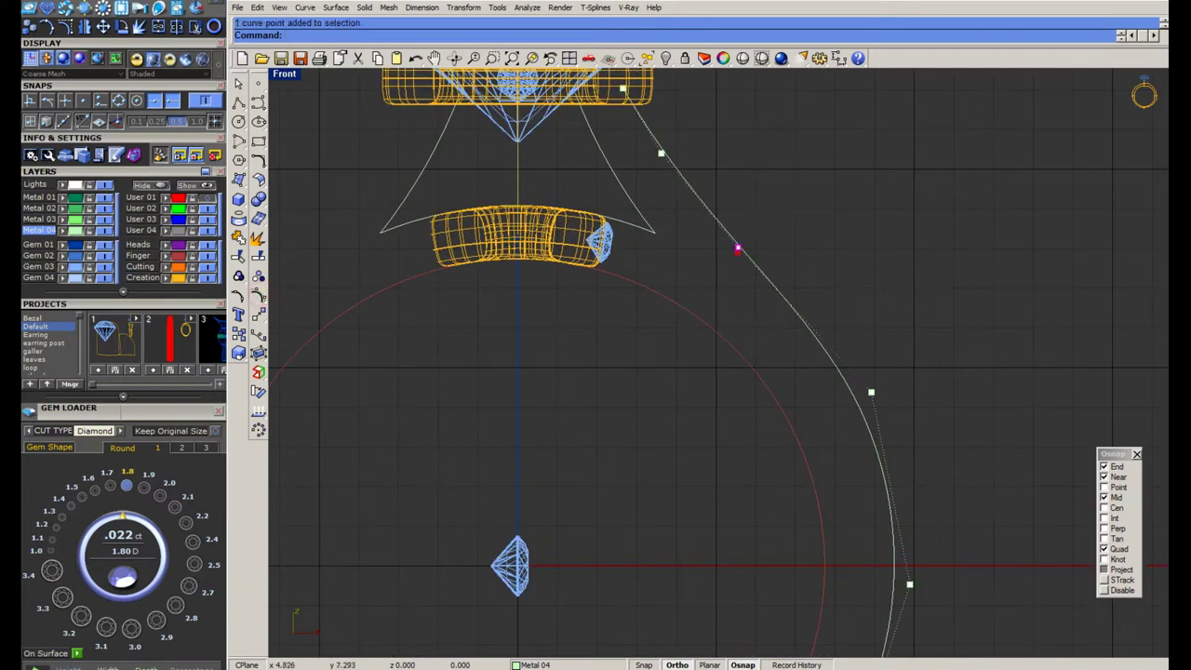
text(scale)
key(Return)
text(0,0,0)
key(Return)
key(Return)
scroll(833, 279, down, 3)
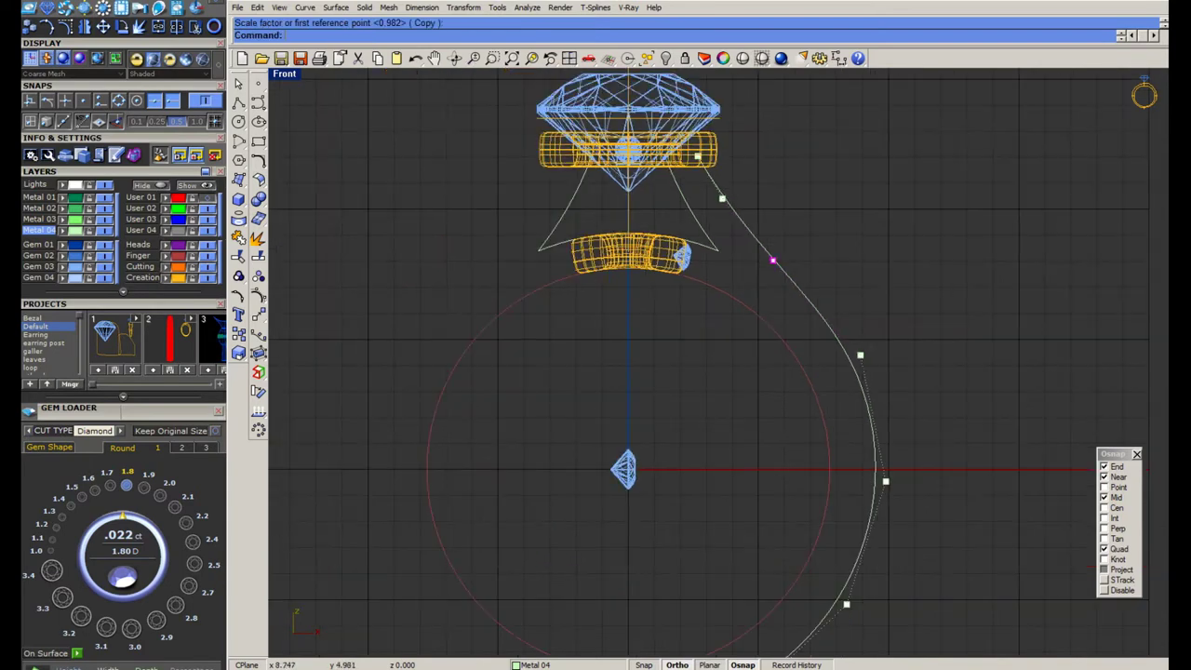
scroll(934, 507, up, 2)
drag(830, 444, 883, 519)
Scale the shank curve in one direction from 0,0,0 using two reference points
key(Return)
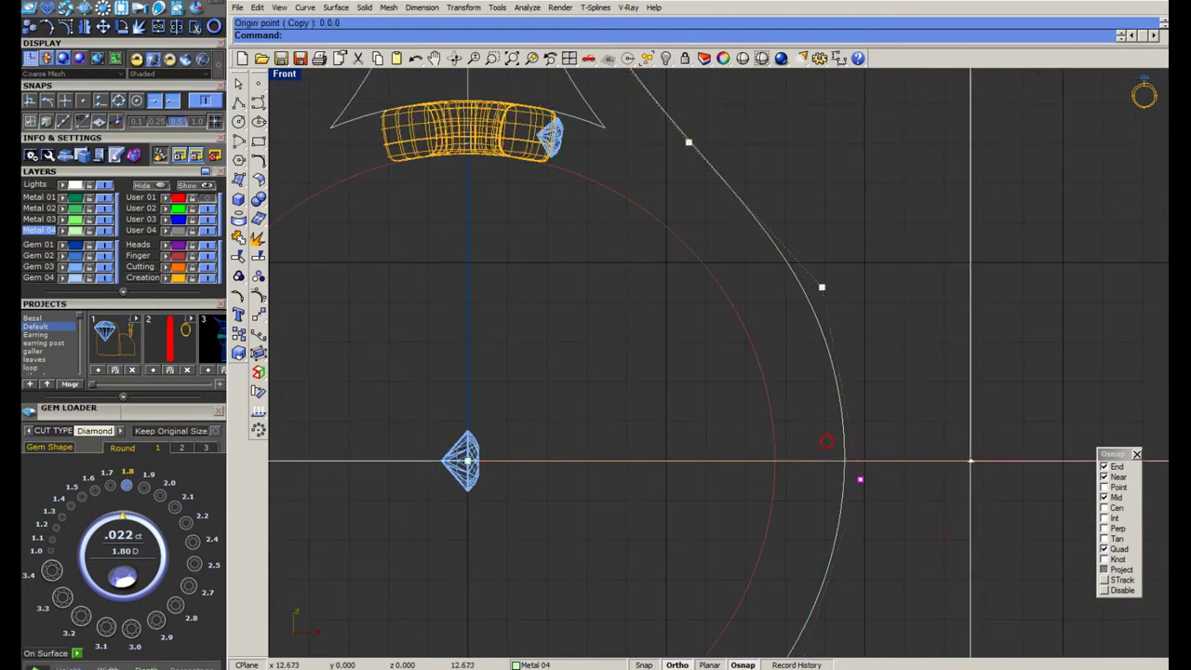
text(0,0,0)
key(Return)
key(Return)
key(Return)
scroll(845, 457, down, 2)
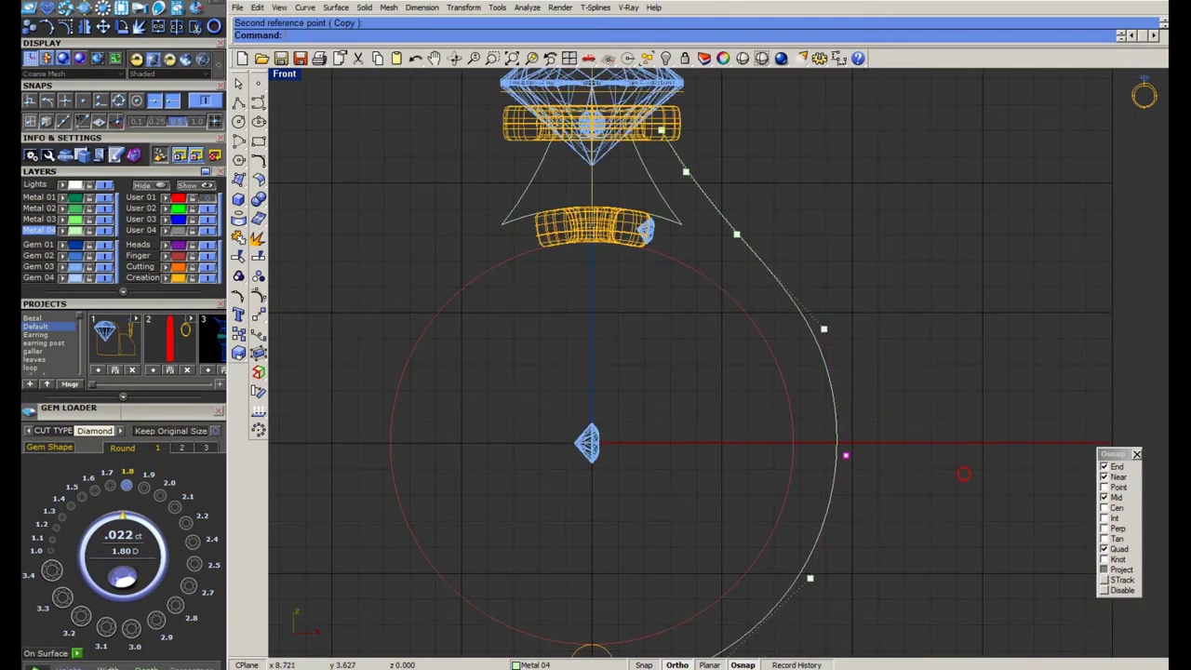
text(0)
key(Return)
click(942, 265)
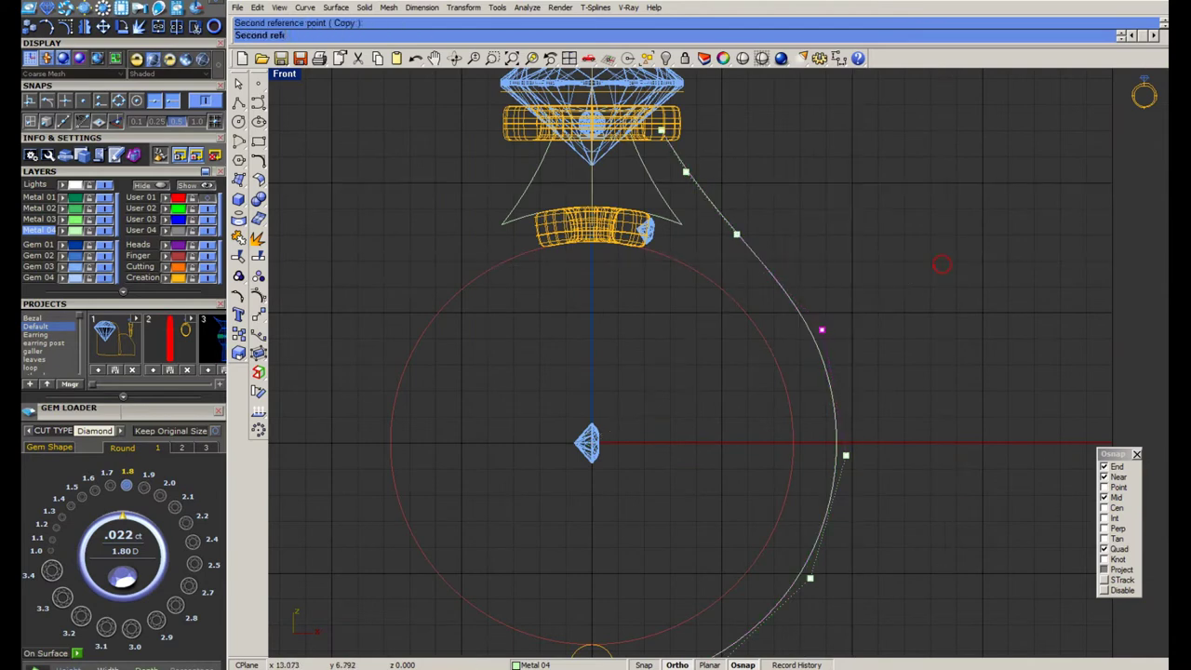
click(736, 234)
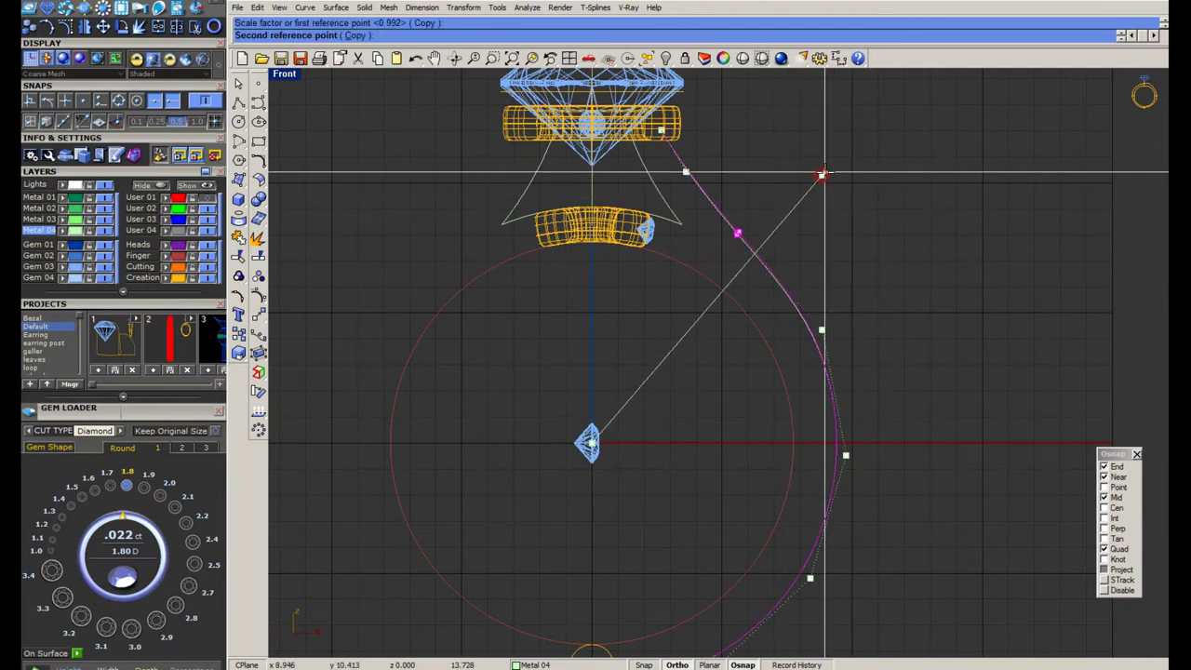
click(821, 175)
Test-mirror the shank curve across the centre line, then undo the copy
click(661, 548)
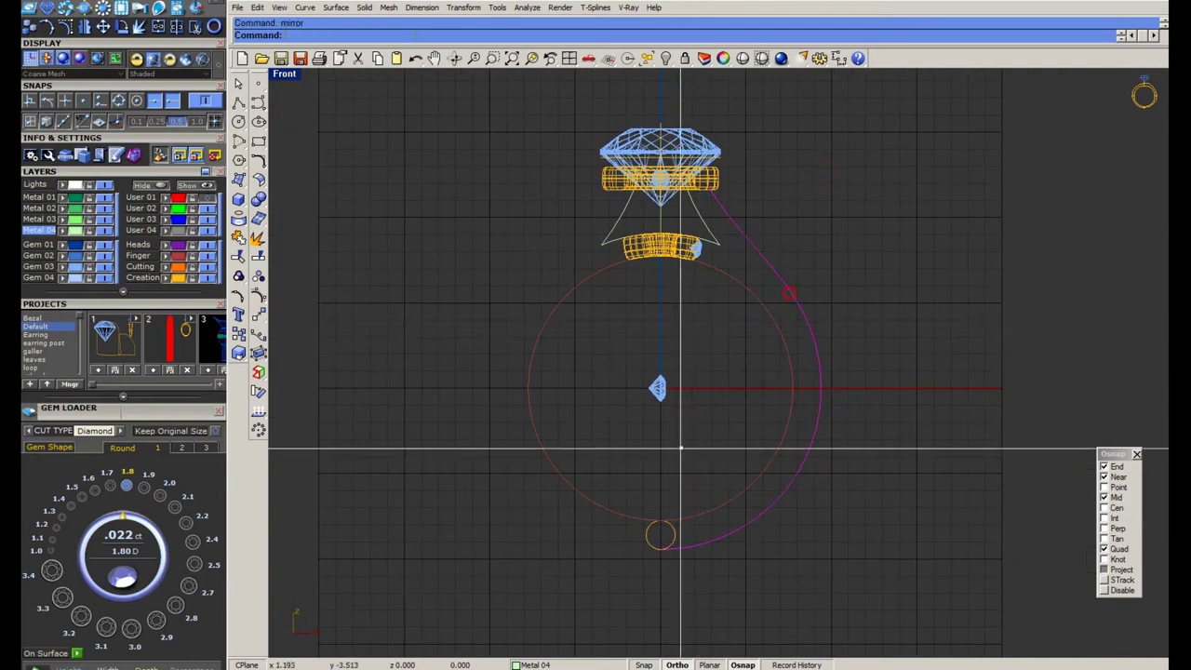
click(649, 649)
scroll(650, 643, up, 3)
key(ctrl+z)
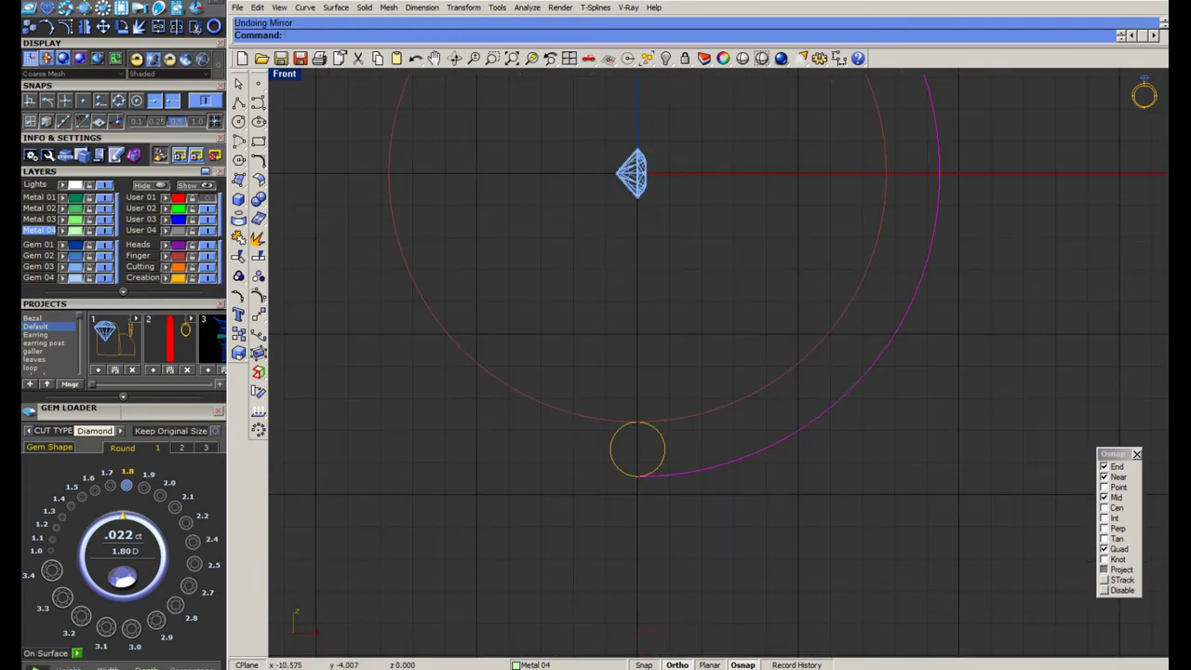
Move the small circle and curve end points slightly down, then delete the small orange circle
click(257, 296)
scroll(606, 512, up, 2)
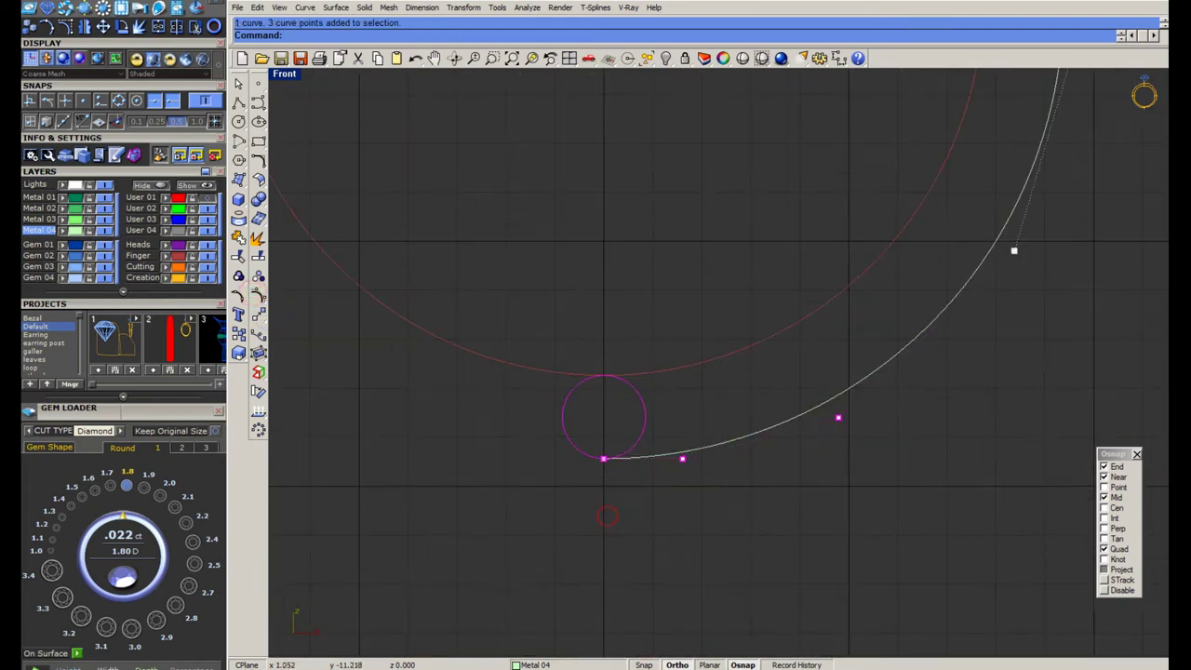
click(661, 465)
key(Return)
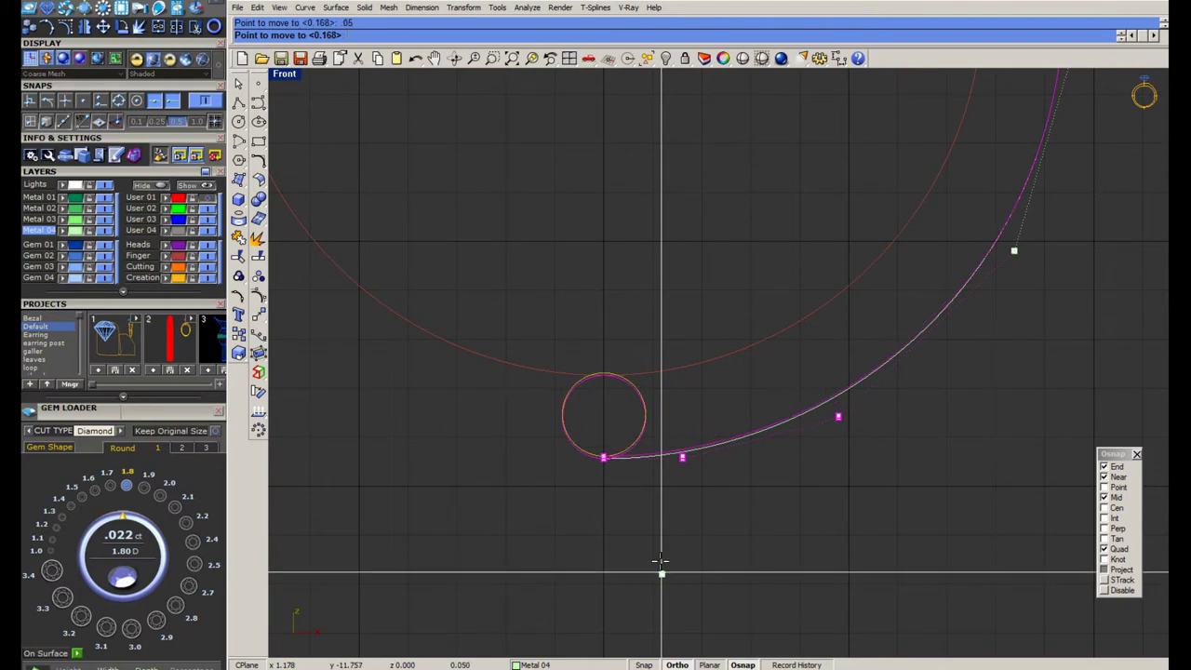
key(Delete)
scroll(633, 419, down, 3)
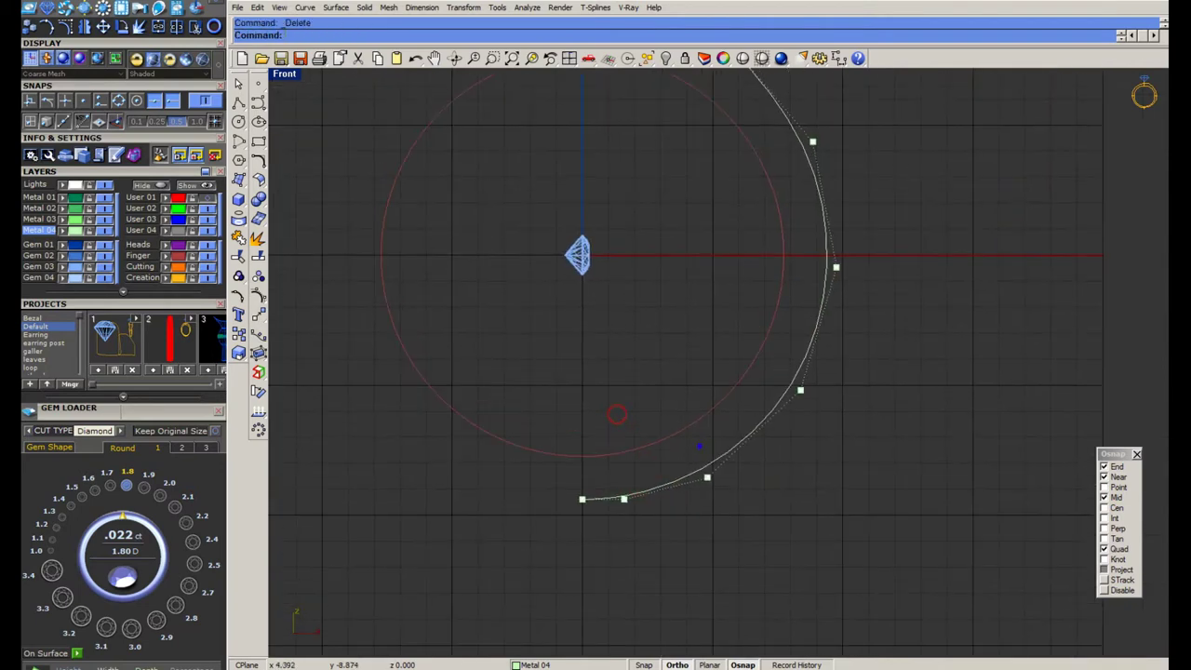
Mirror the shank curve to the left across the vertical centre line
click(812, 319)
scroll(813, 319, down, 2)
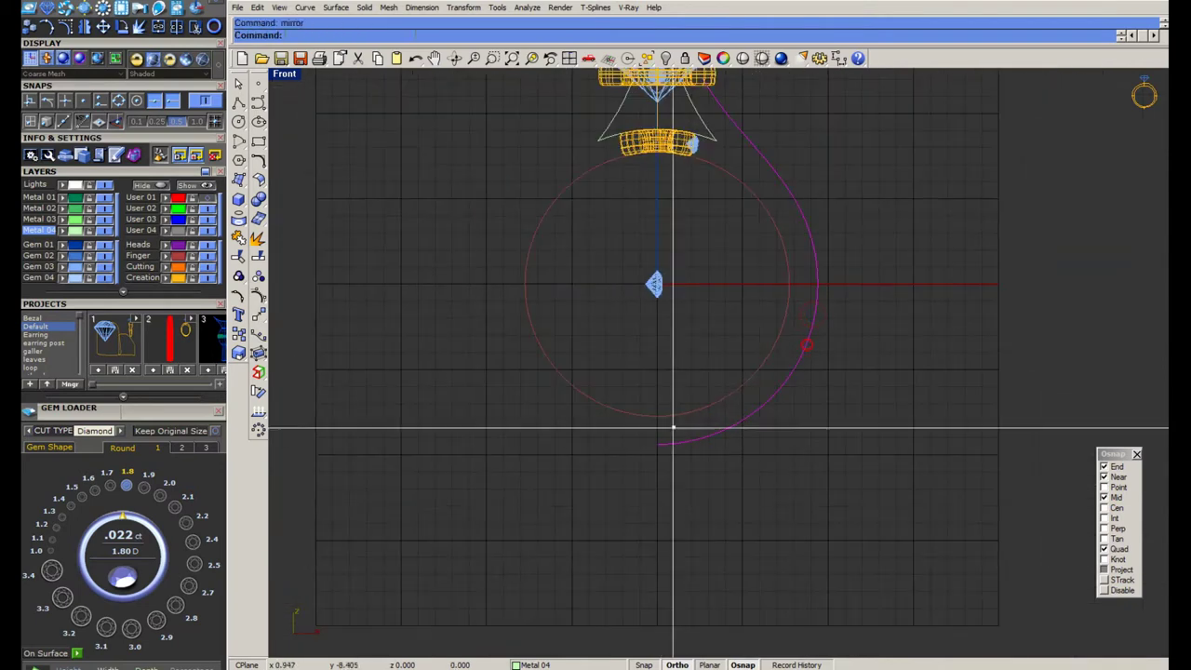
click(651, 447)
click(652, 186)
scroll(659, 493, down, 1)
scroll(758, 341, up, 2)
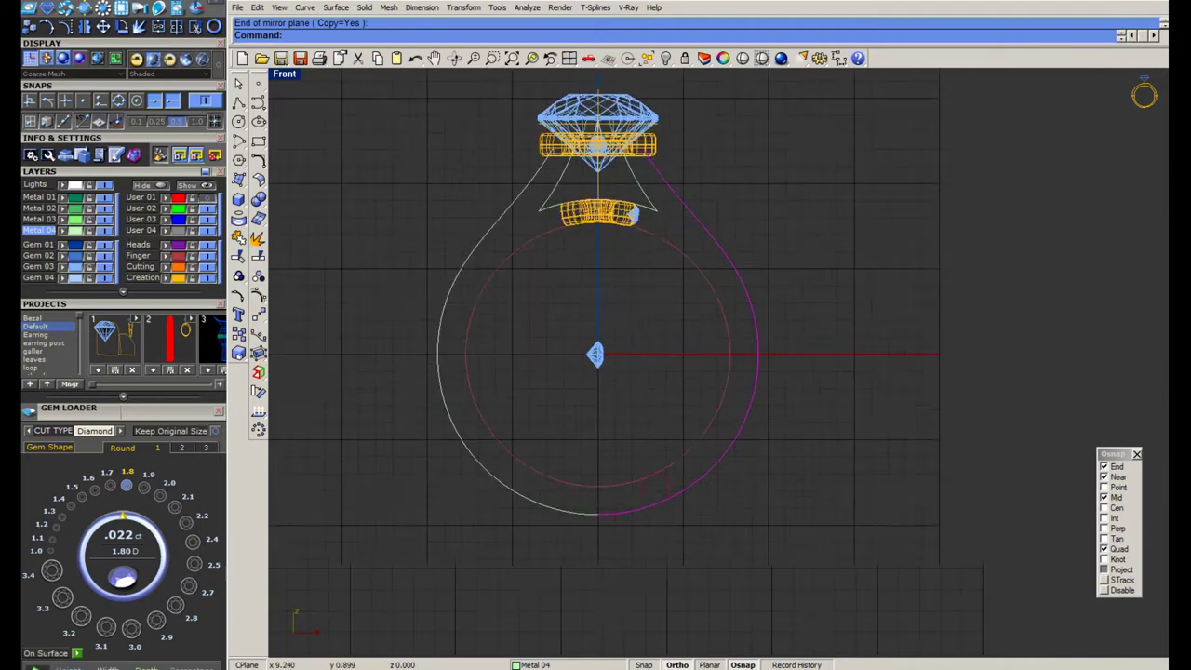
scroll(758, 341, up, 1)
Show both shank curves' control points and move the side and upper points slightly upward
shift+click(389, 292)
key(F10)
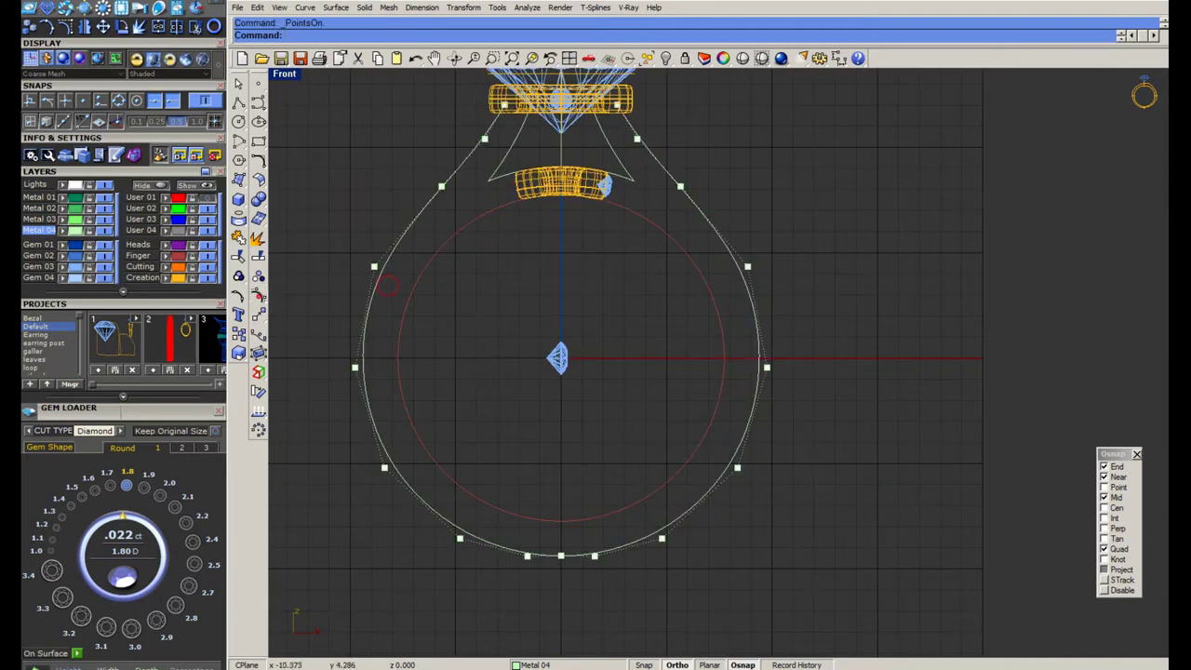
drag(357, 246, 792, 273)
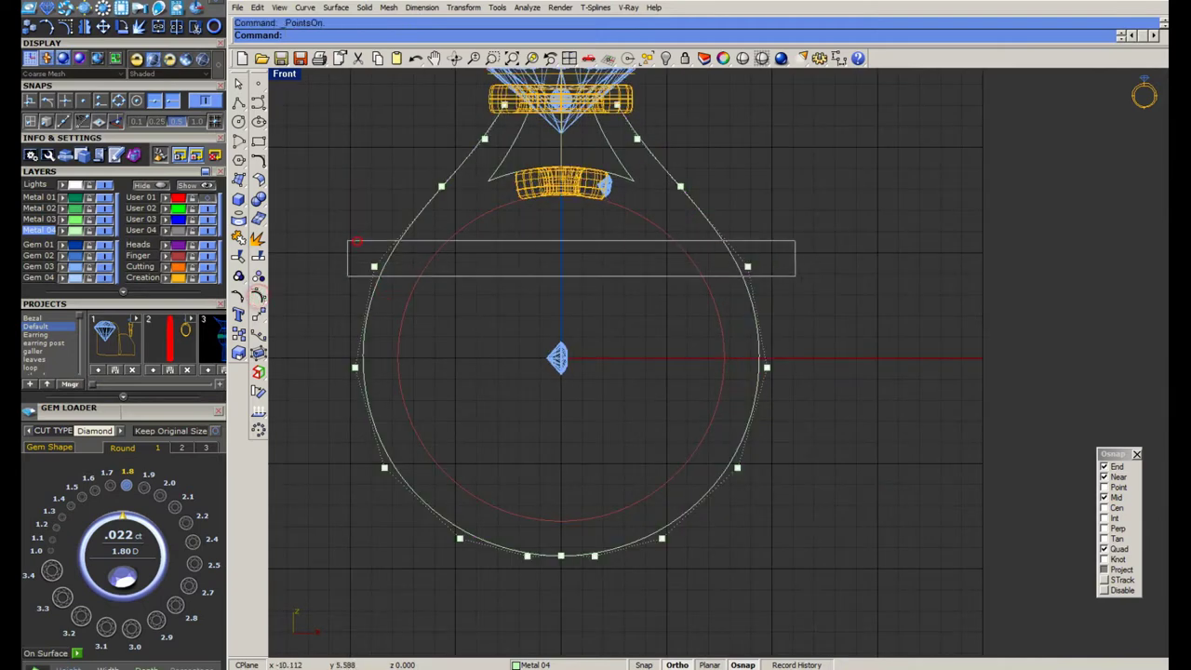
click(824, 340)
drag(411, 175, 745, 235)
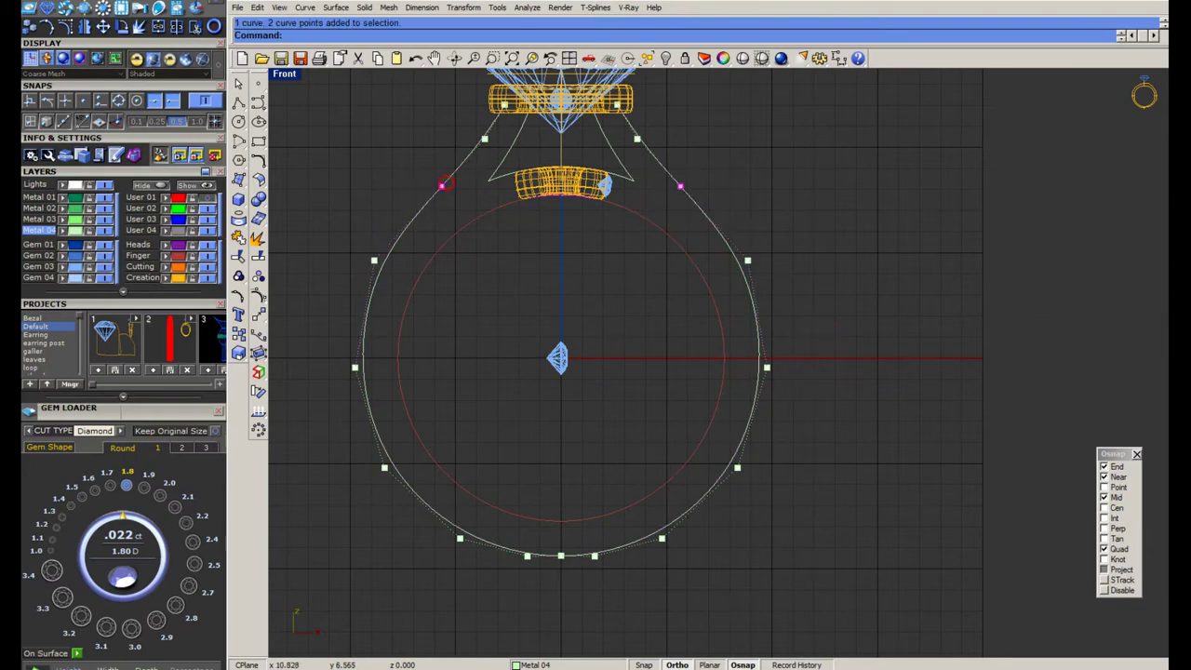
key(Return)
click(798, 245)
click(798, 241)
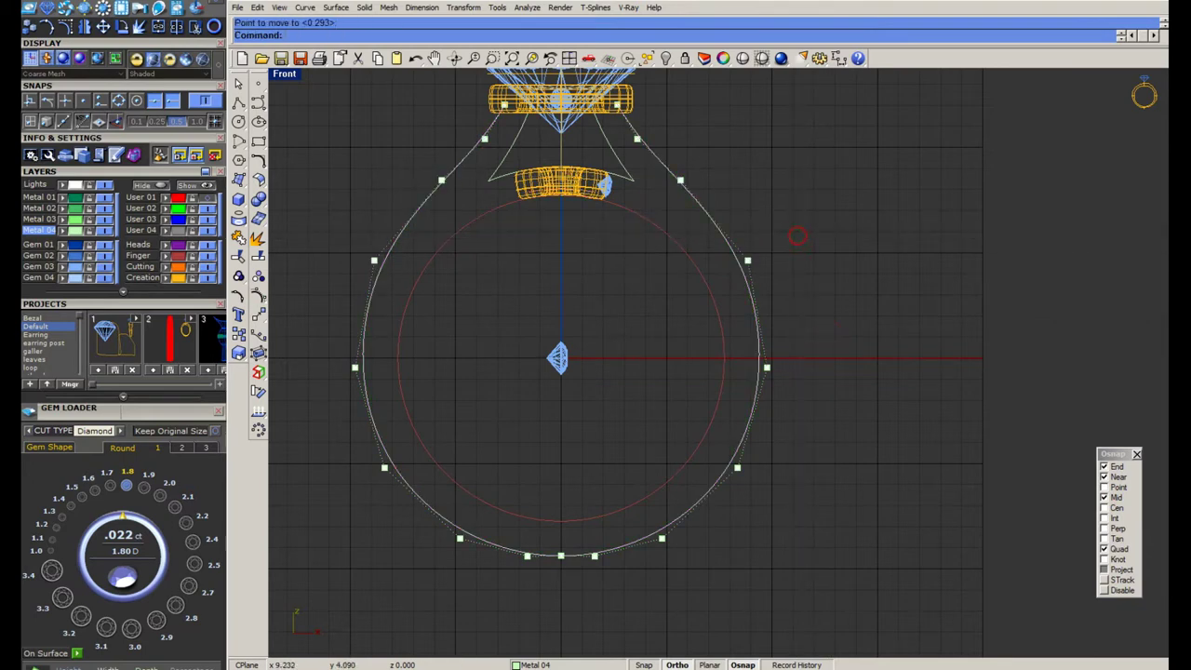
scroll(765, 326, down, 3)
scroll(761, 376, up, 2)
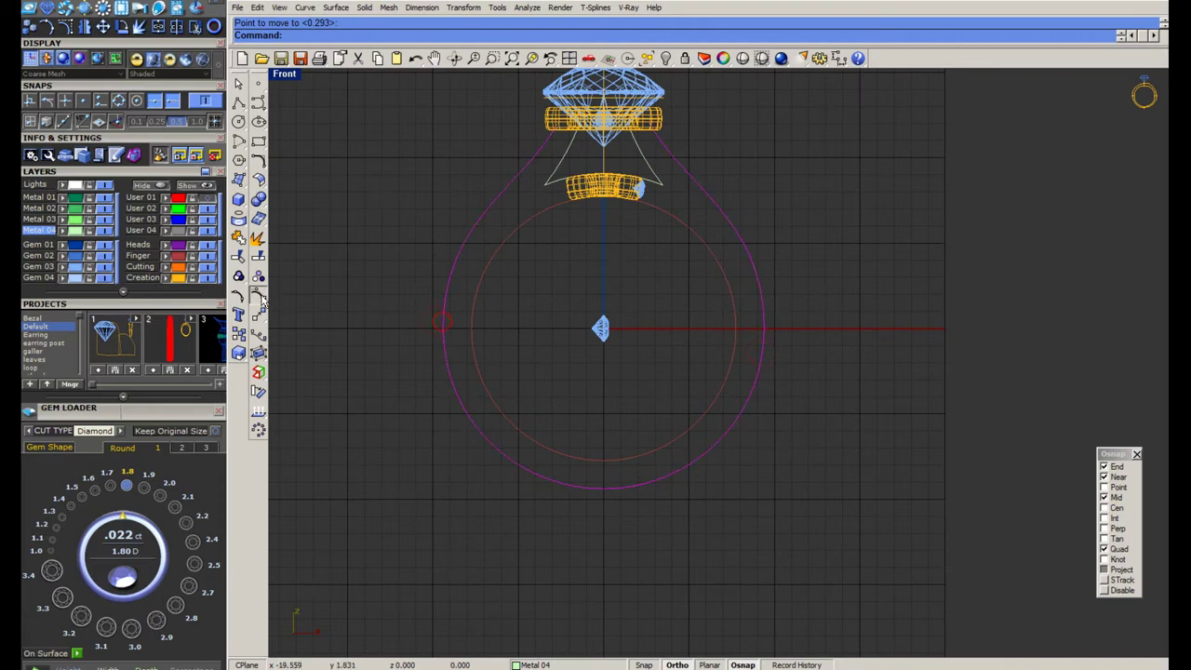
Spread the side control points slightly wider from the centre and shift them into position
click(262, 302)
click(601, 327)
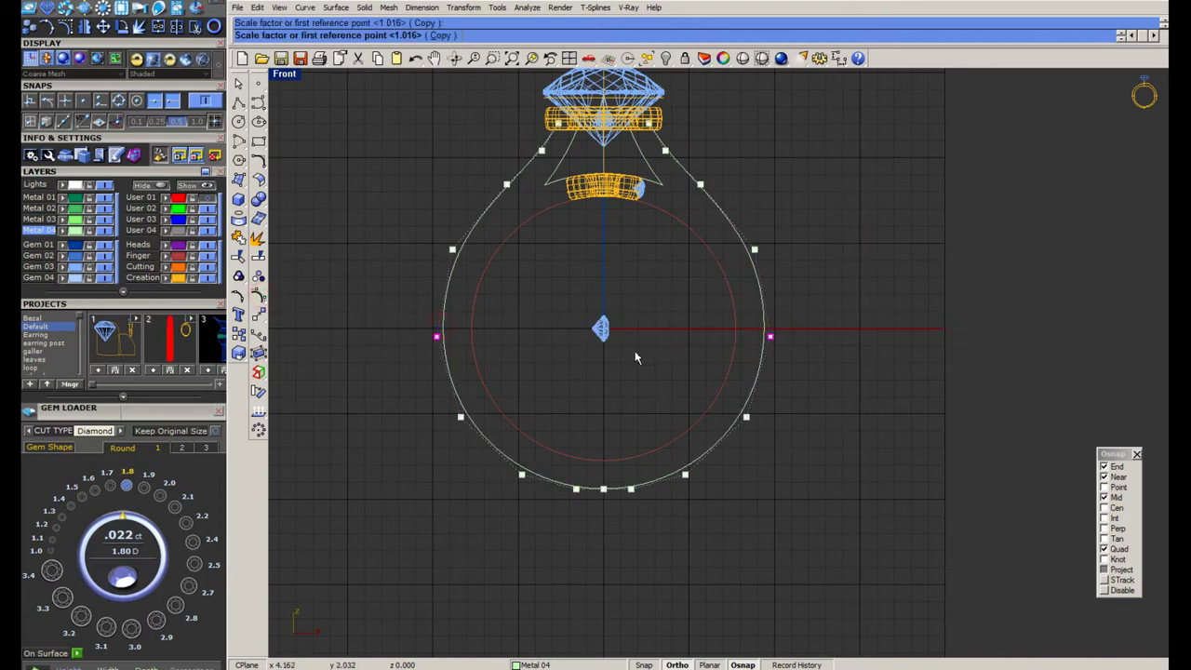
click(865, 331)
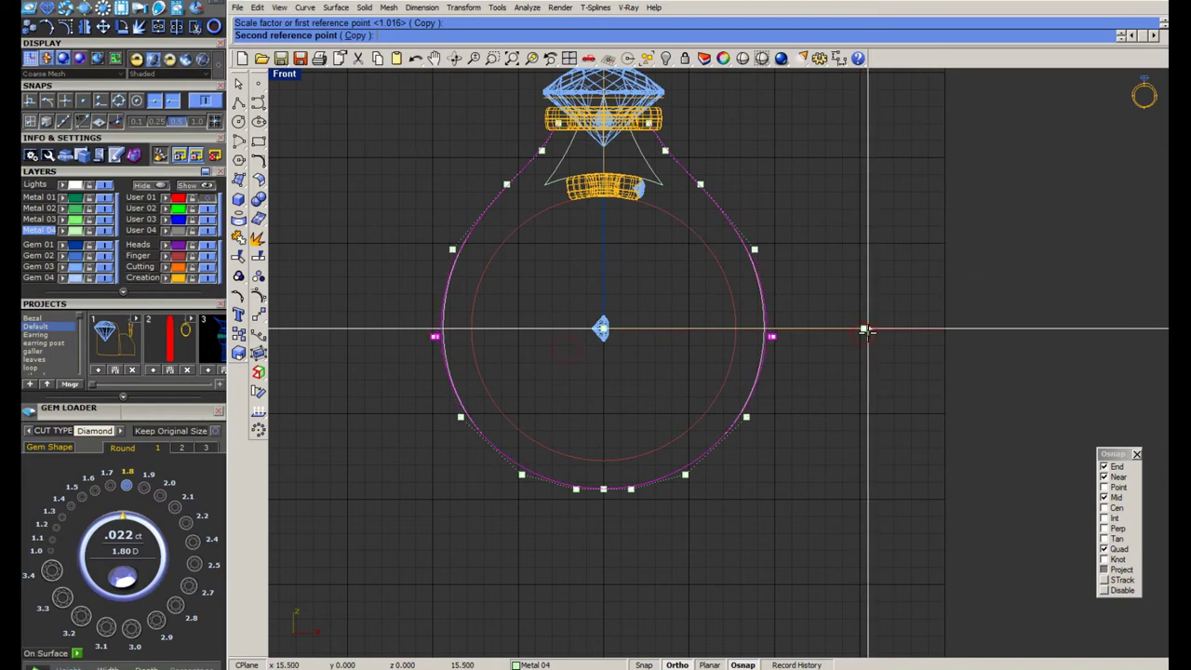
click(866, 334)
key(m)
key(Return)
click(847, 325)
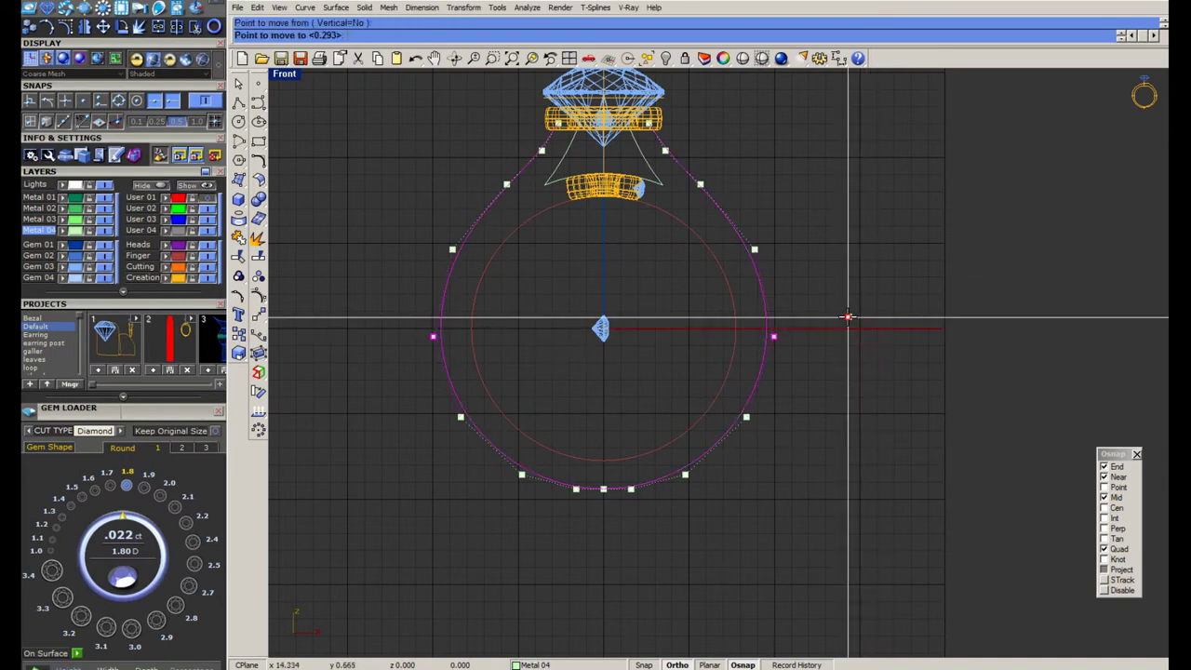
click(847, 317)
scroll(847, 314, down, 3)
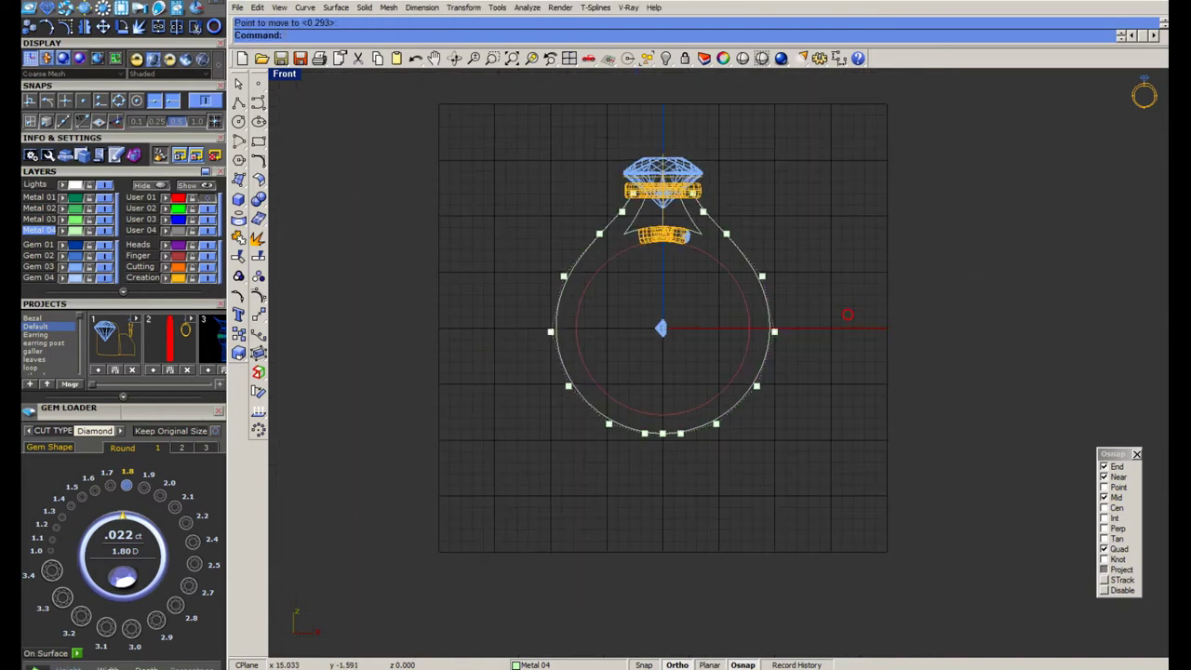
Save the ring file
key(ctrl+s)
text(S)
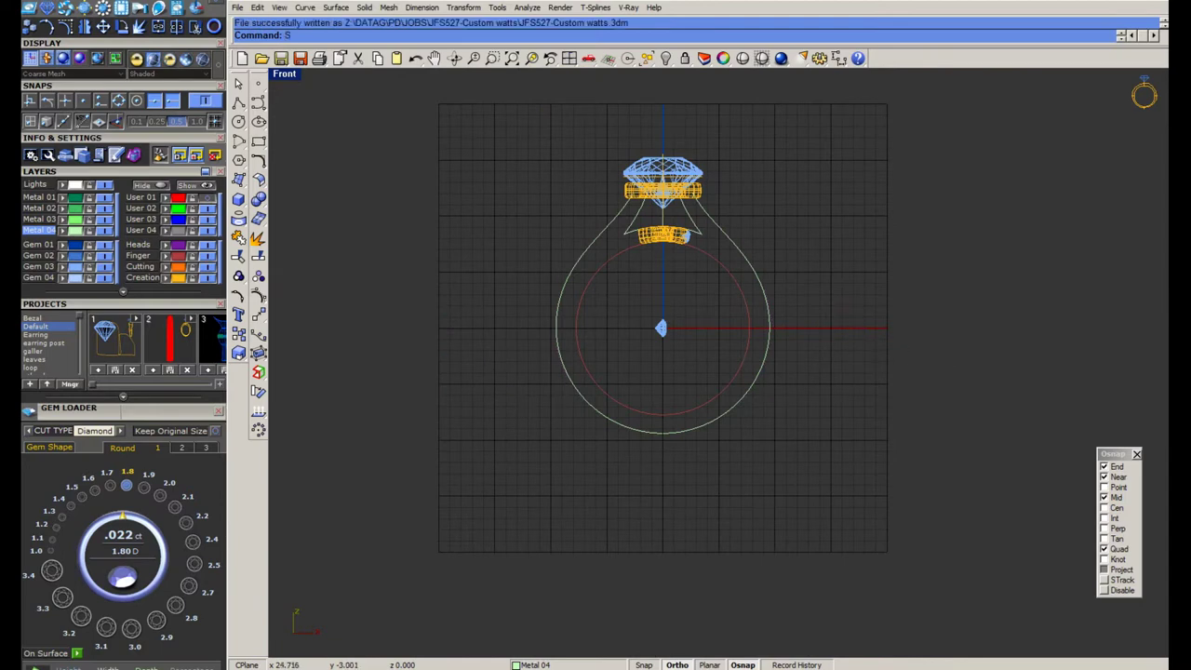
scroll(694, 216, up, 5)
middle_click(699, 204)
Try exploding the cathedral shoulder curve, then undo it and clear the selection
click(719, 177)
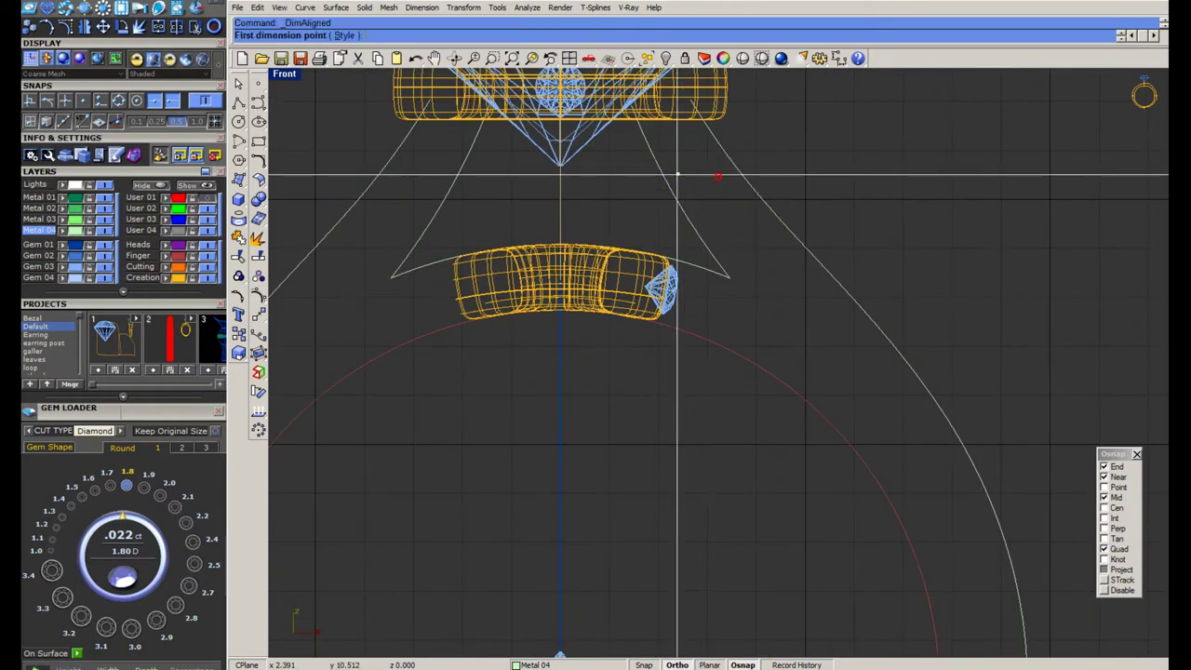
key(Escape)
scroll(712, 152, up, 3)
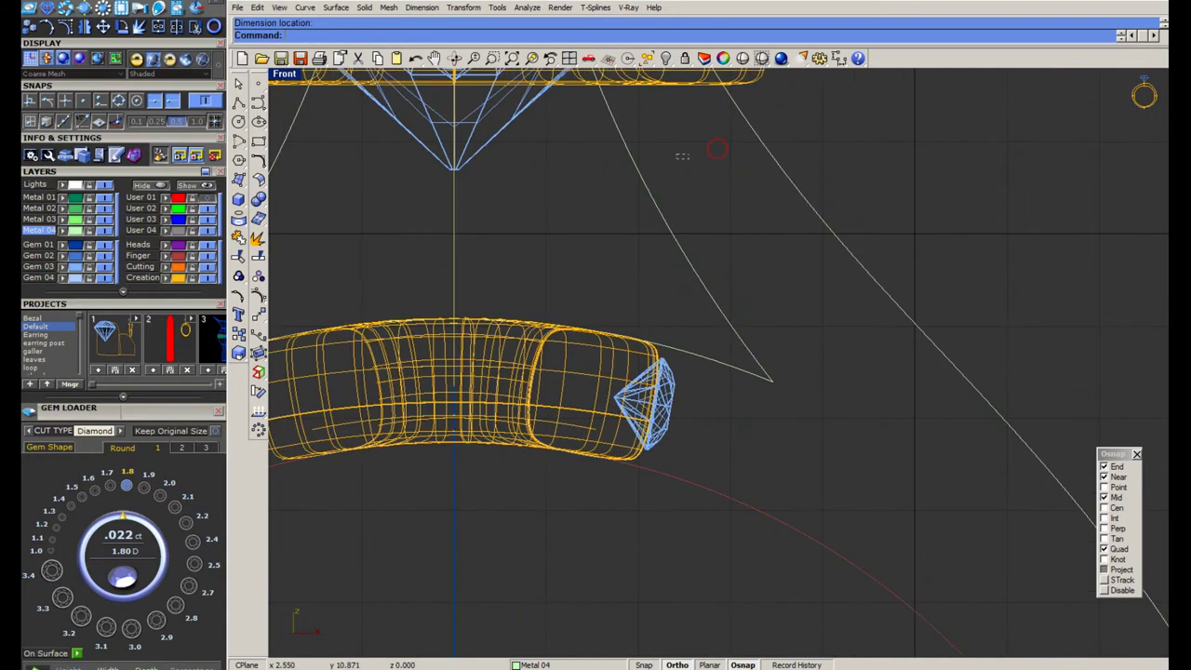
click(635, 192)
scroll(606, 316, down, 3)
text(explode)
key(Return)
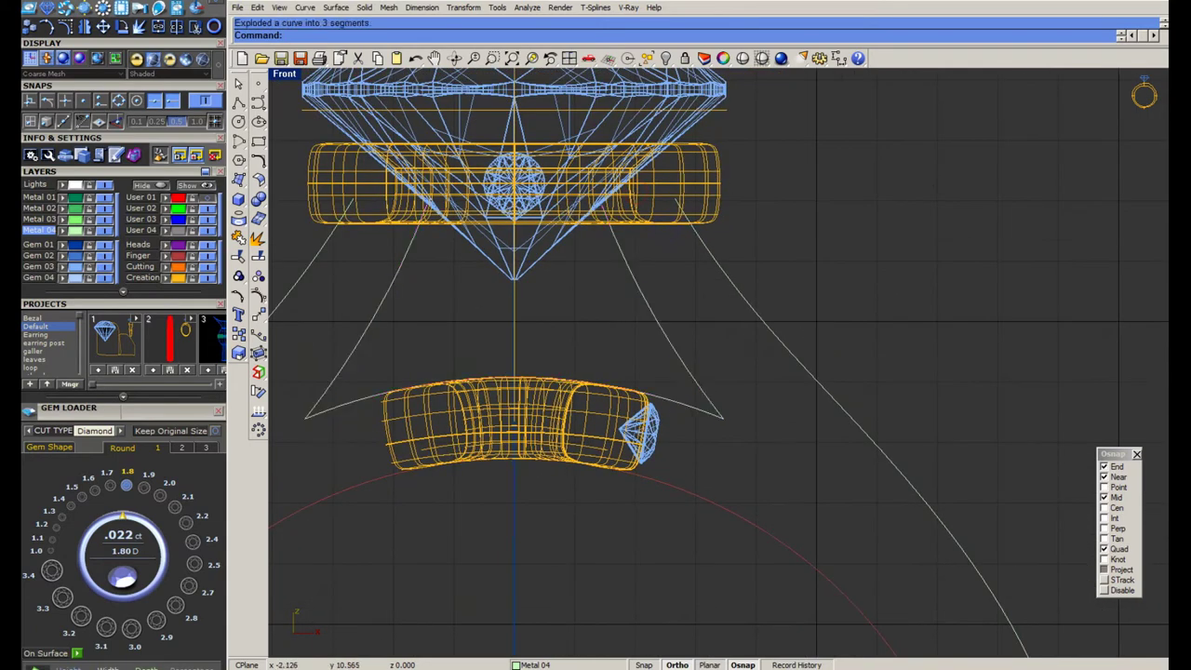
key(ctrl+z)
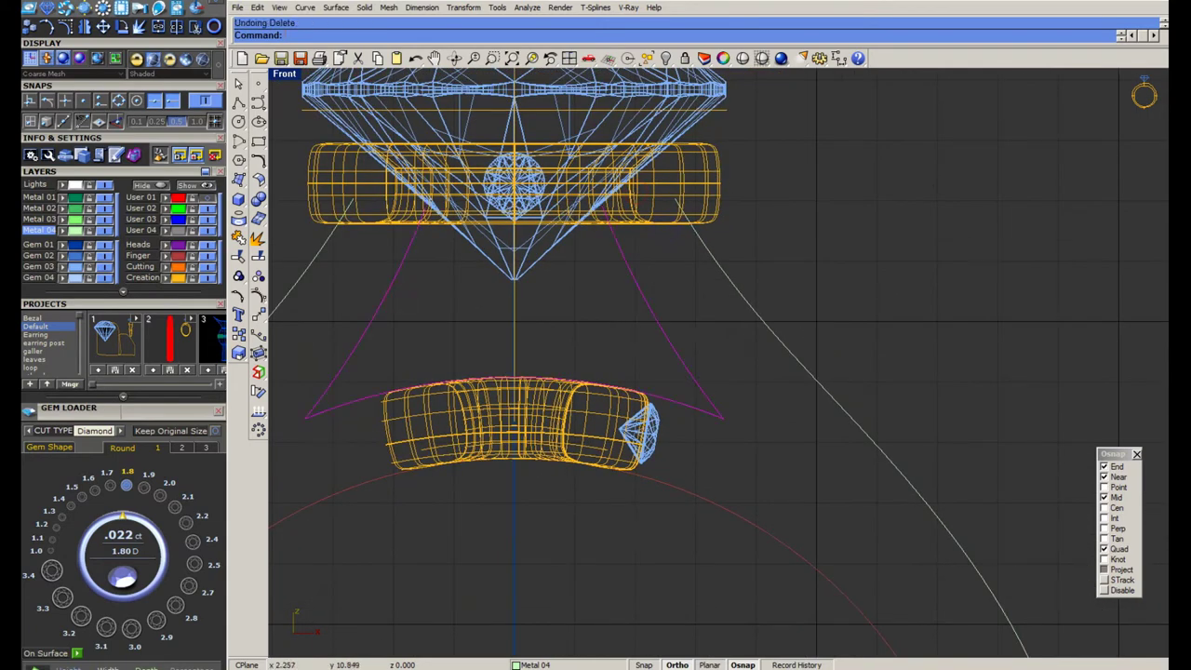
key(Escape)
Reshape the left shoulder arc by dragging its lower and top control points
click(381, 300)
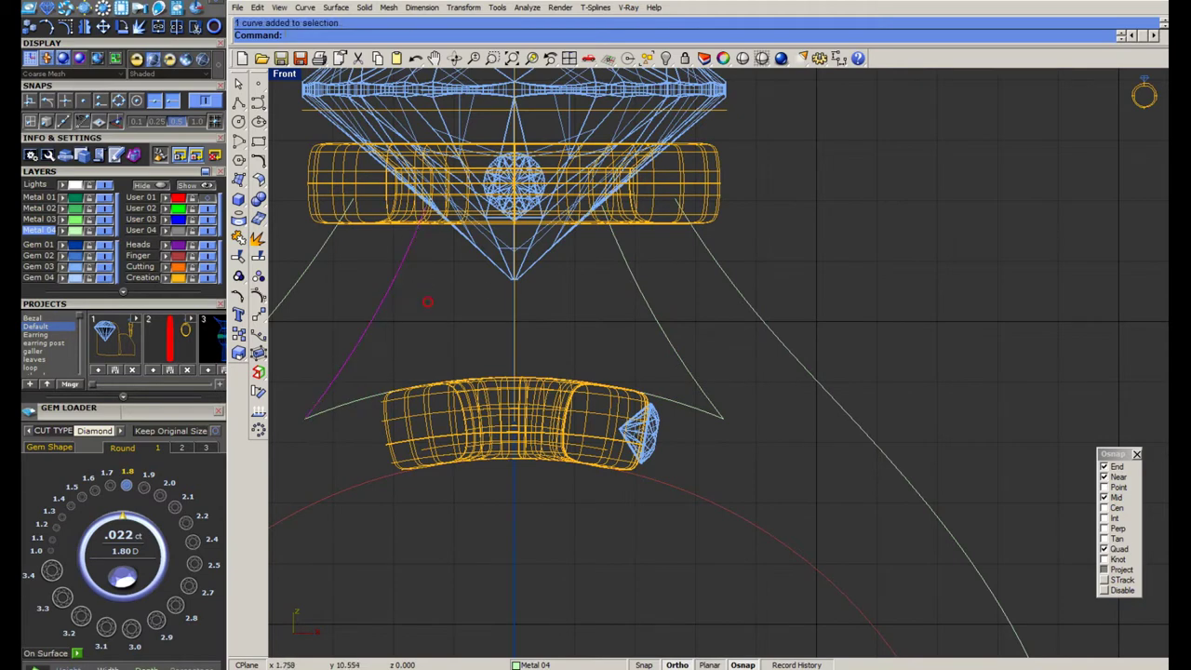
click(264, 294)
scroll(639, 282, up, 2)
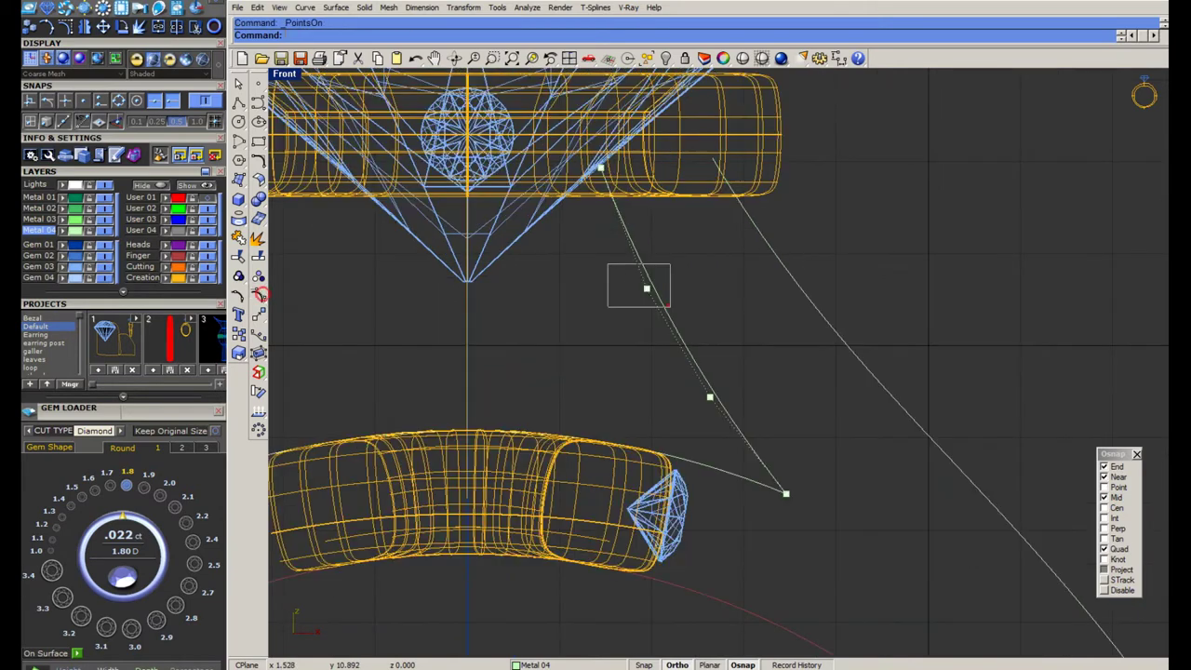
drag(642, 288, 709, 288)
key(Escape)
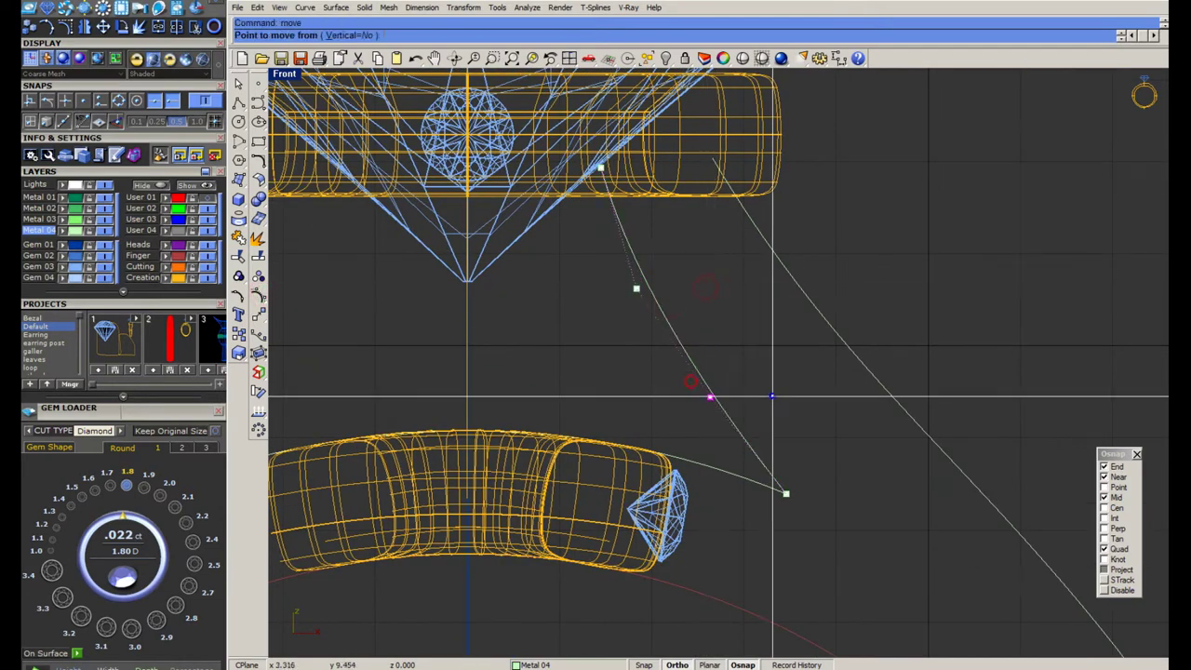
drag(710, 396, 761, 394)
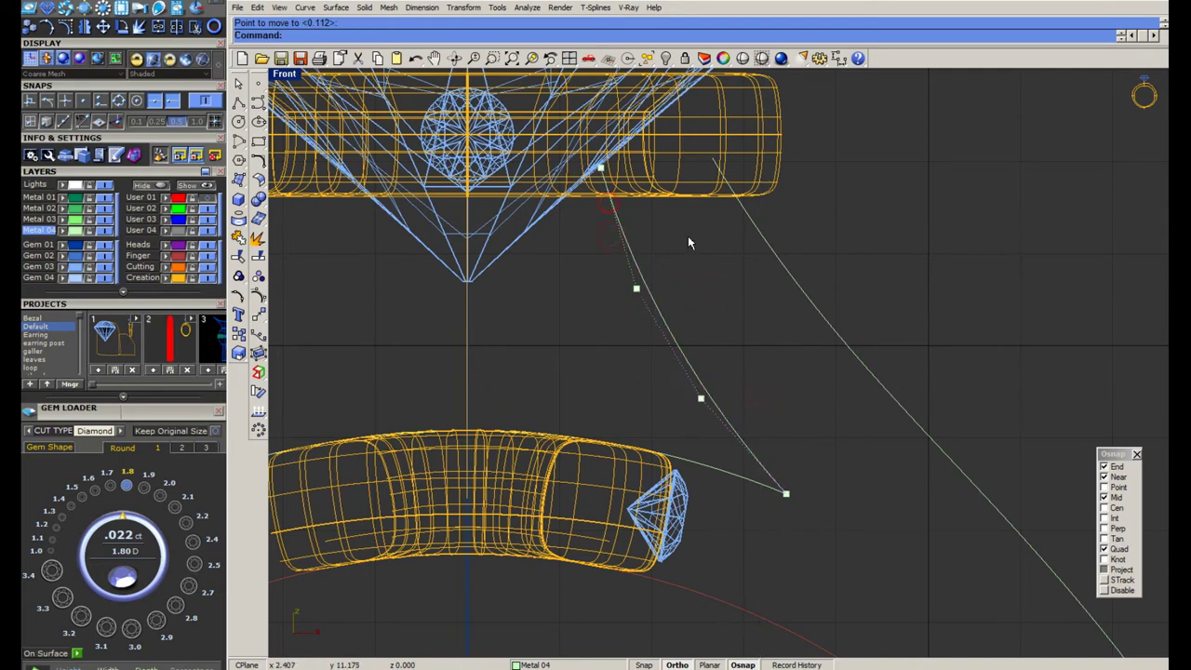
drag(601, 167, 684, 220)
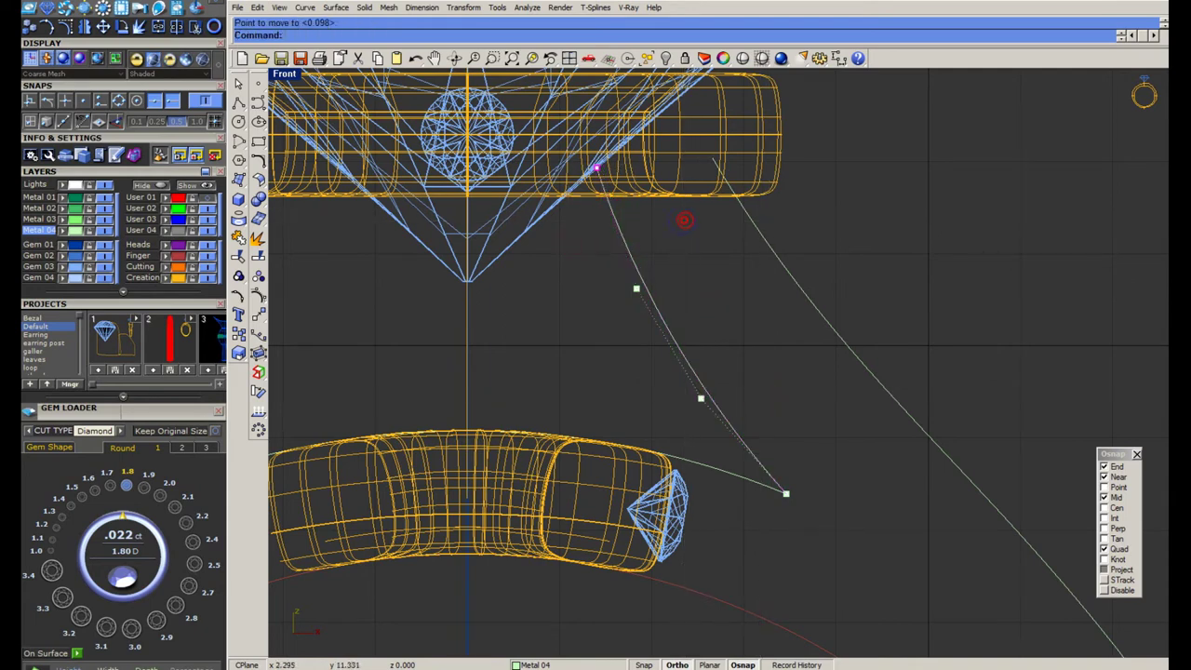
scroll(686, 220, down, 2)
scroll(698, 269, down, 2)
scroll(710, 291, down, 1)
scroll(710, 290, down, 1)
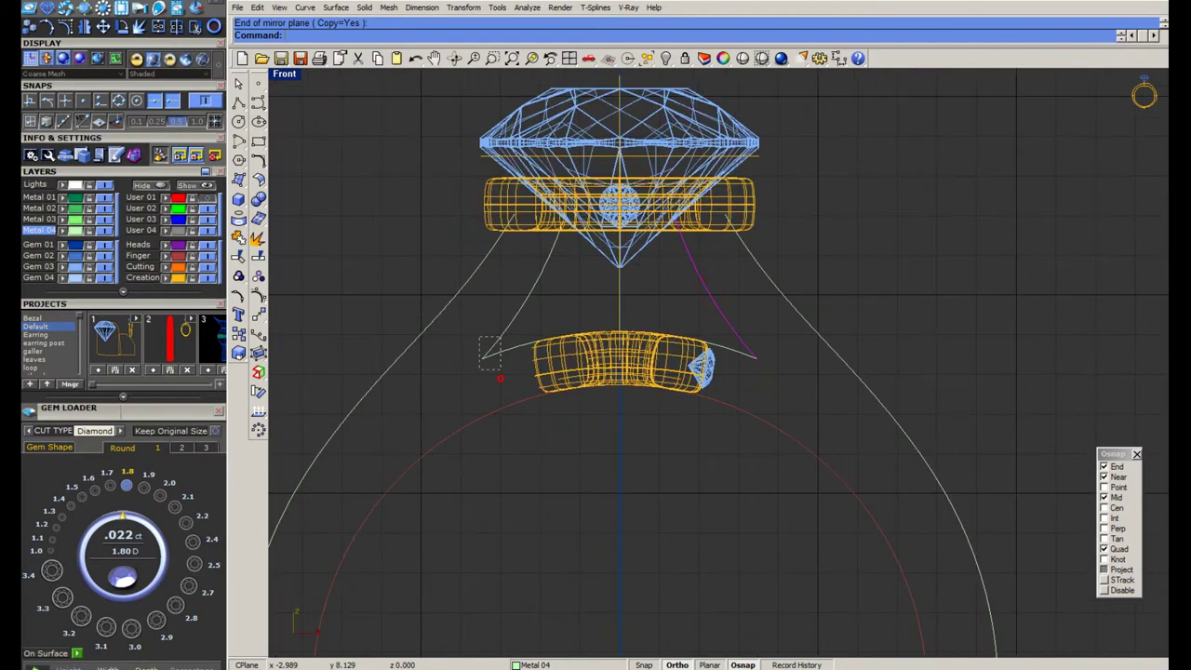
Select the left mirrored shoulder curve and try joining it
click(479, 326)
scroll(471, 328, down, 1)
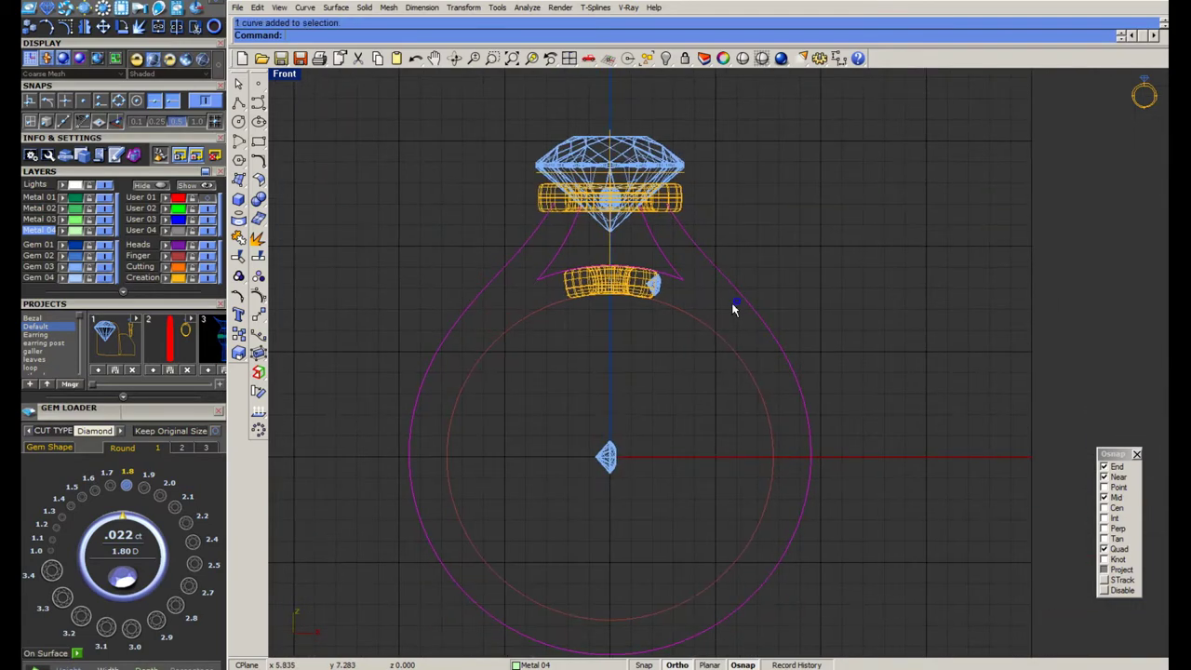
key(ctrl+j)
scroll(601, 332, up, 3)
Draw a polyline segment across the top from the gallery and mirror it on the centre line
click(238, 103)
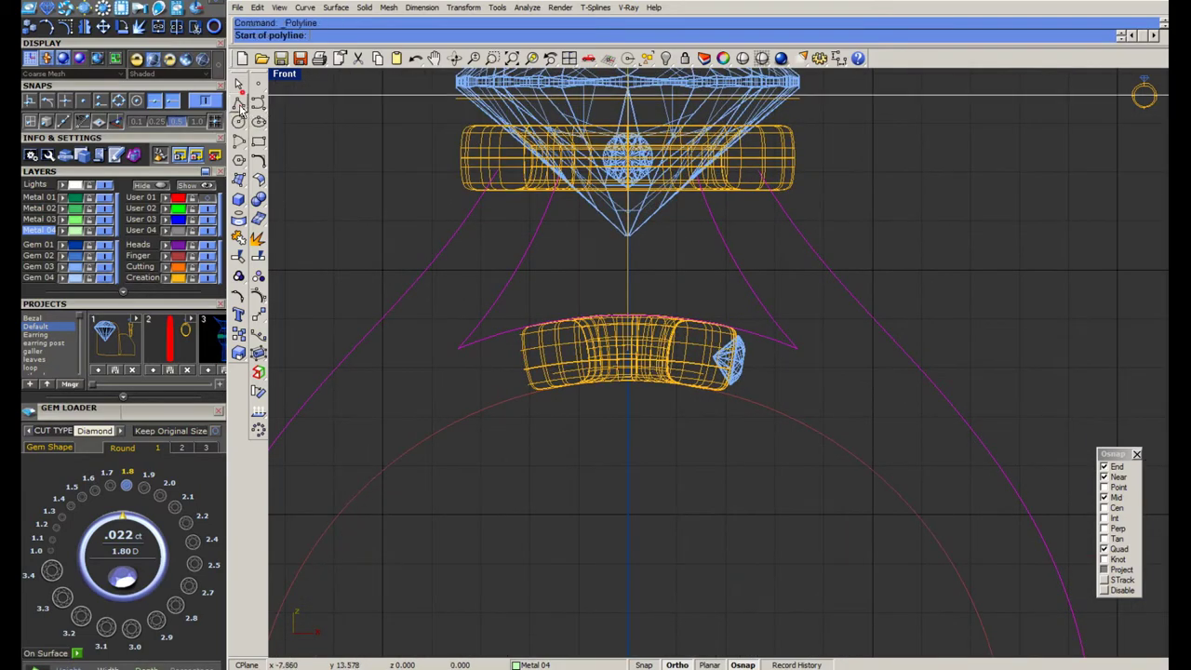
scroll(484, 149, up, 1)
scroll(484, 149, up, 2)
click(485, 146)
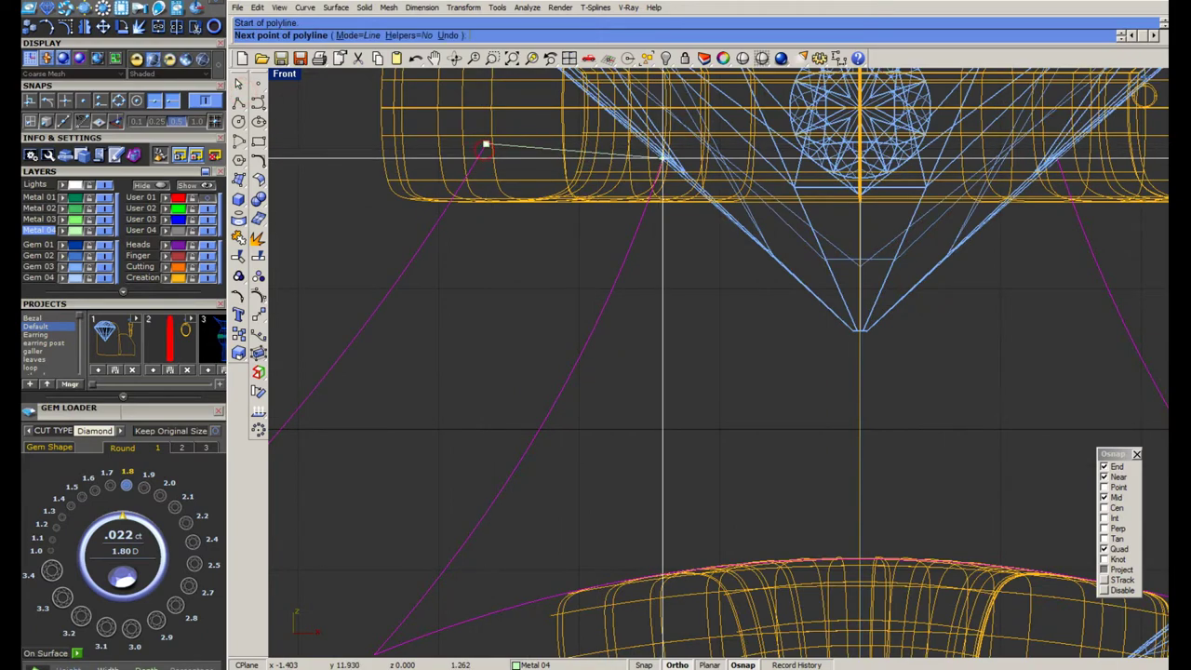
click(666, 160)
key(Return)
scroll(528, 184, down, 3)
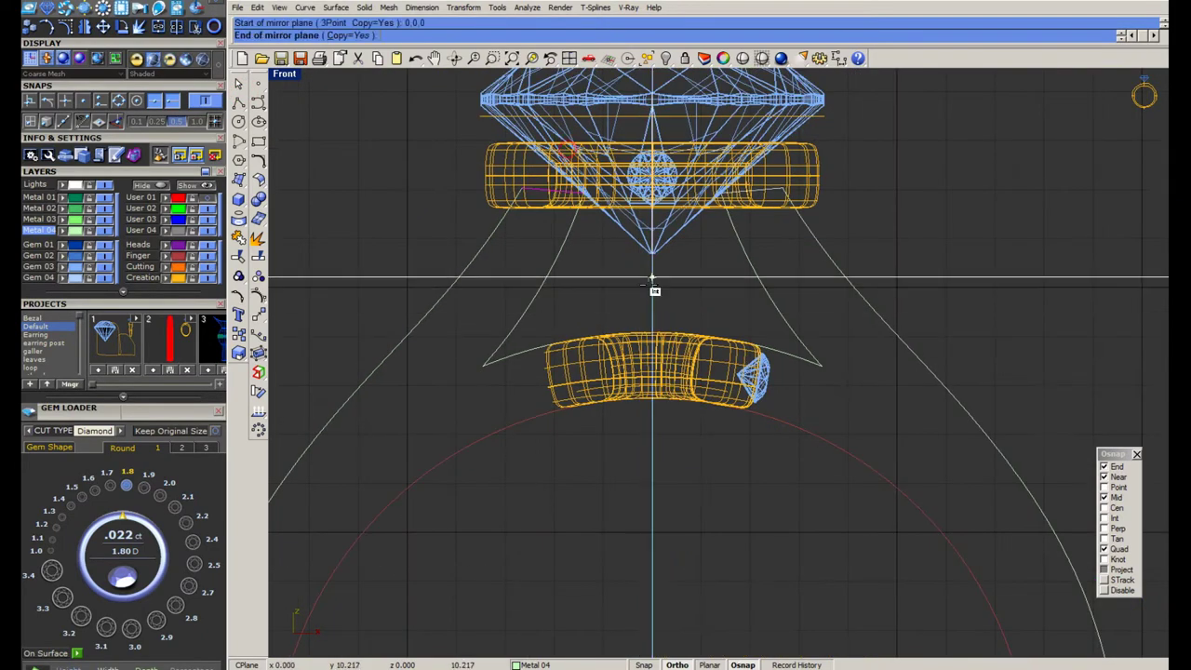
click(648, 284)
Select all profile curves, join them into one closed profile, and save
click(654, 59)
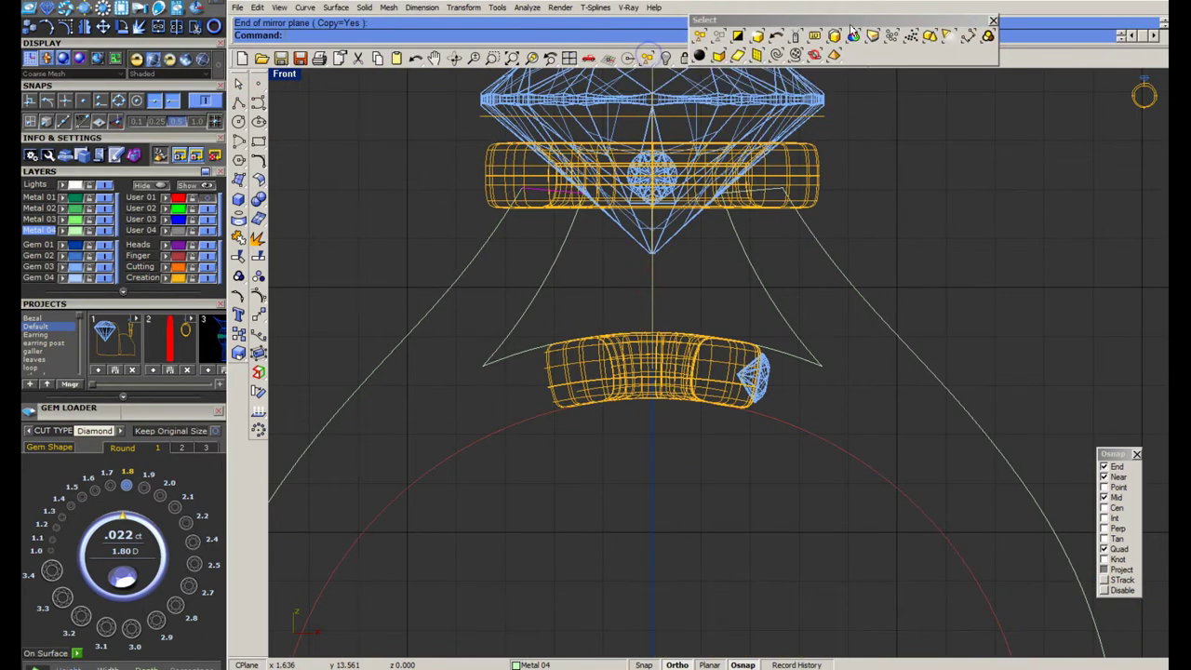
click(853, 35)
key(ctrl+j)
text(Sa)
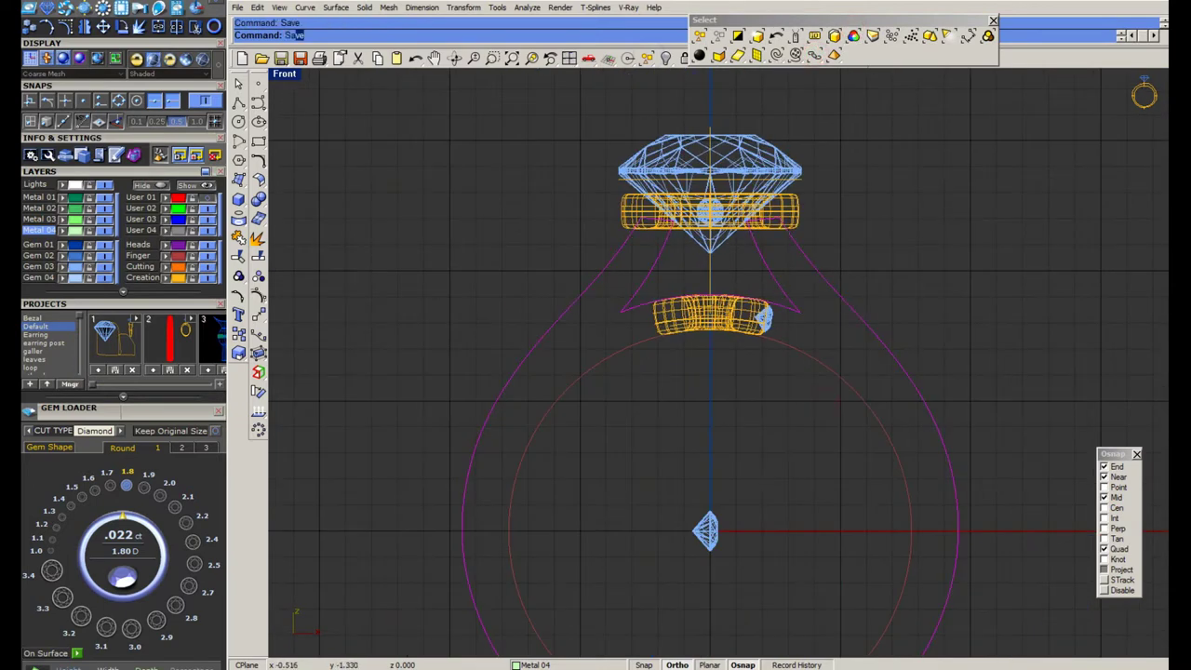
key(Return)
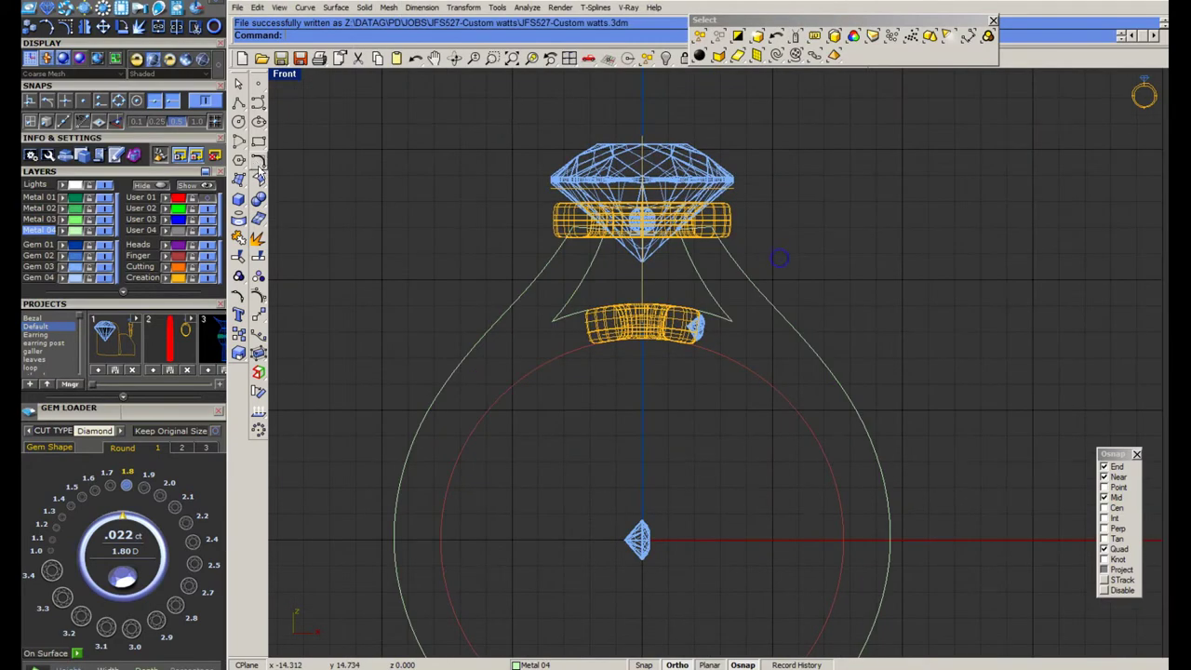
Fillet a corner of the ring profile between two curves at 0.1 radius
click(263, 177)
click(306, 177)
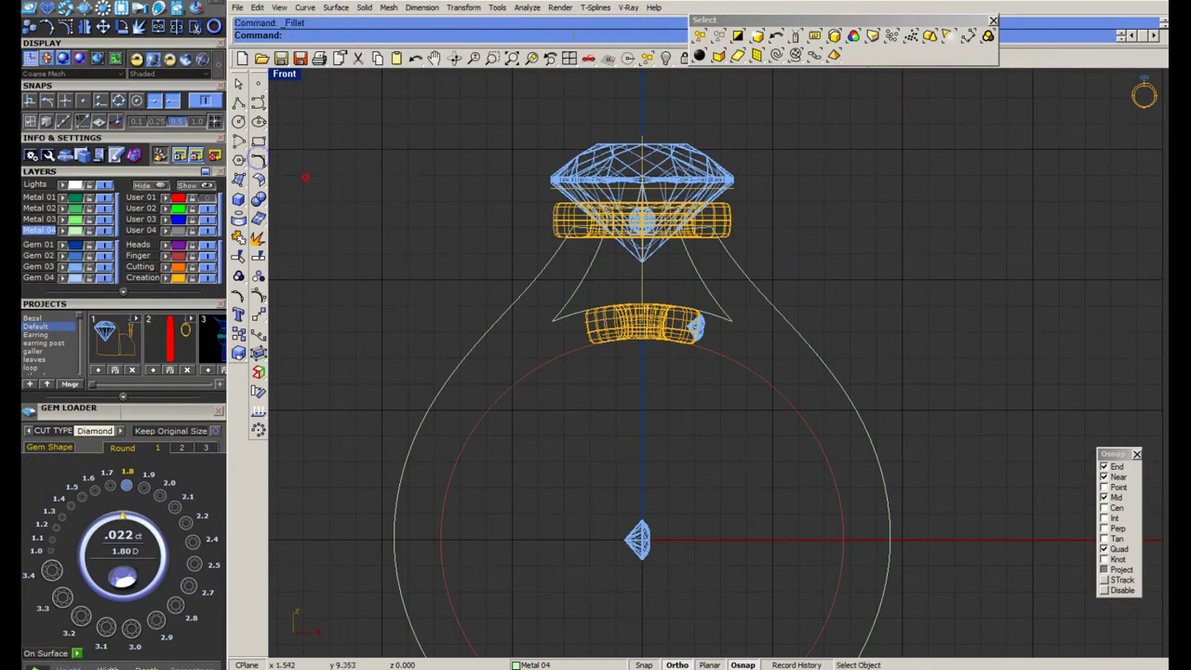
scroll(726, 303, up, 5)
click(749, 358)
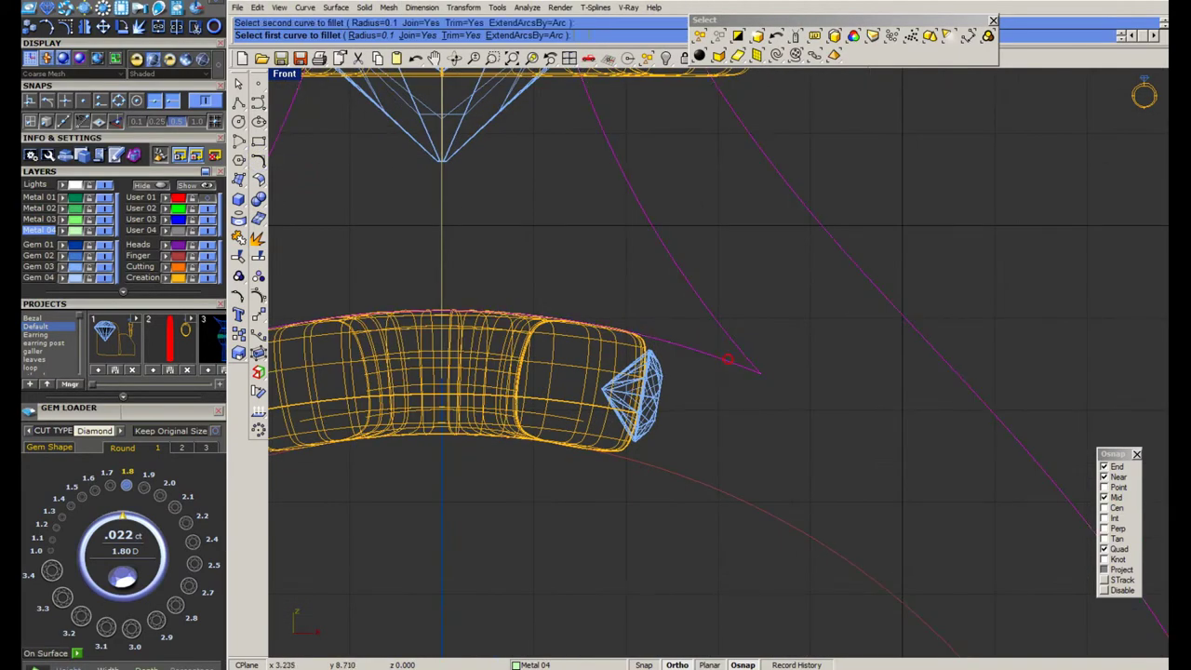
scroll(739, 345, down, 3)
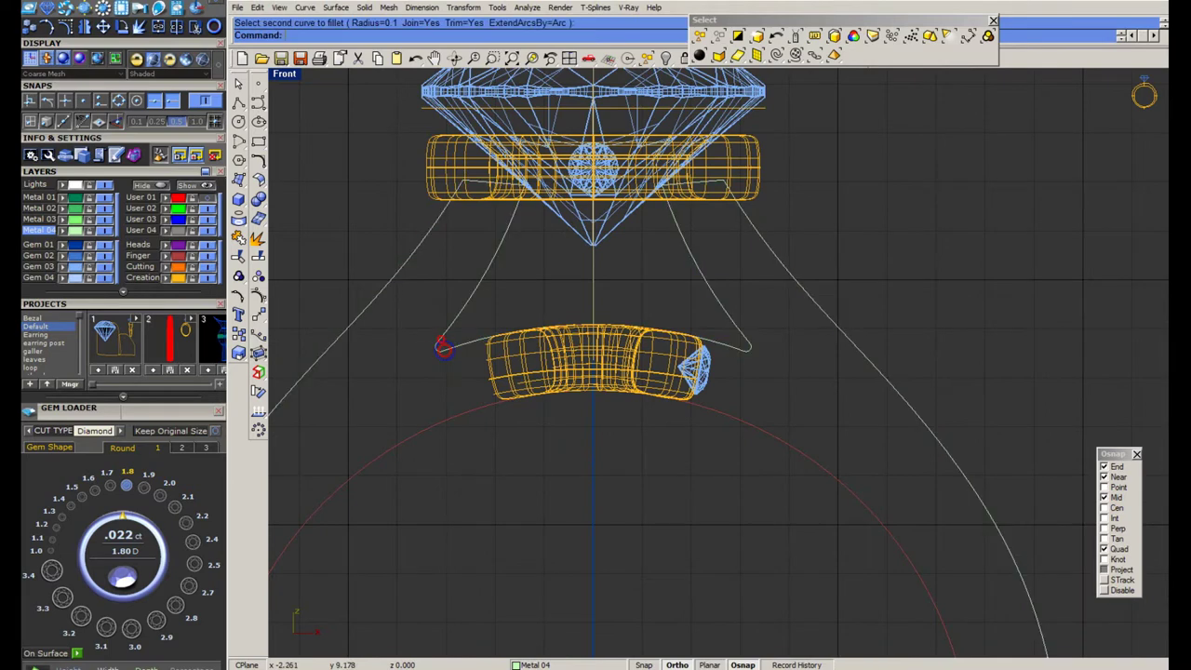
scroll(742, 328, down, 3)
click(714, 346)
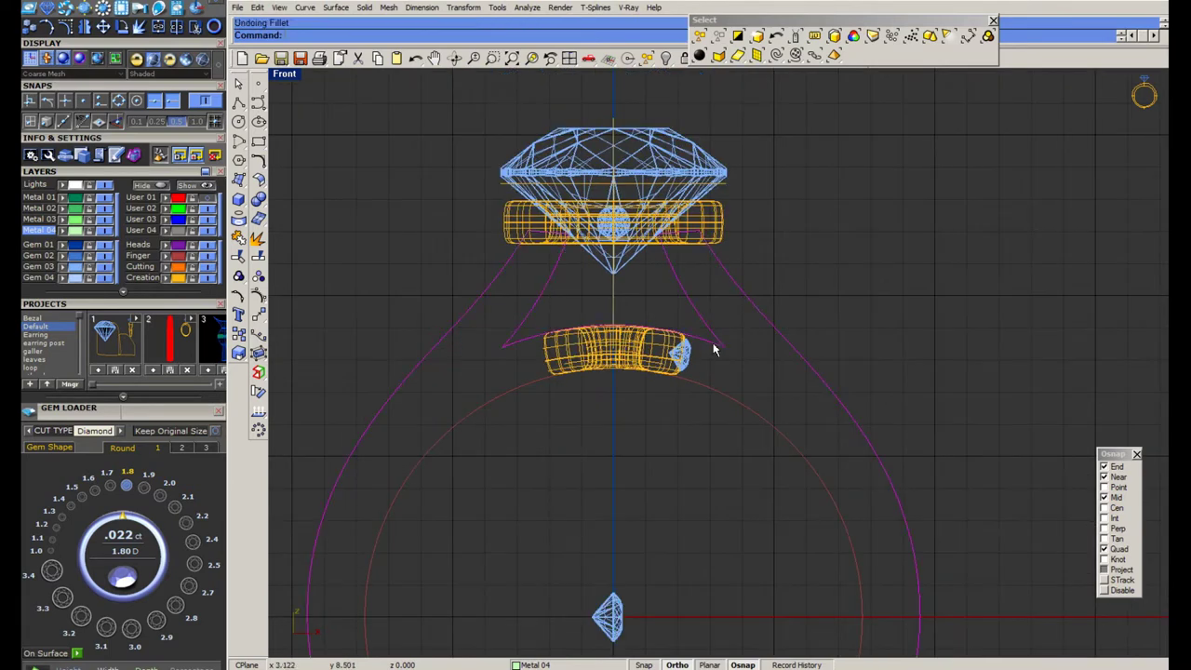
Undo the fillet, hide the curves, and paste back the backup profile curves
key(ctrl+z)
key(ctrl+h)
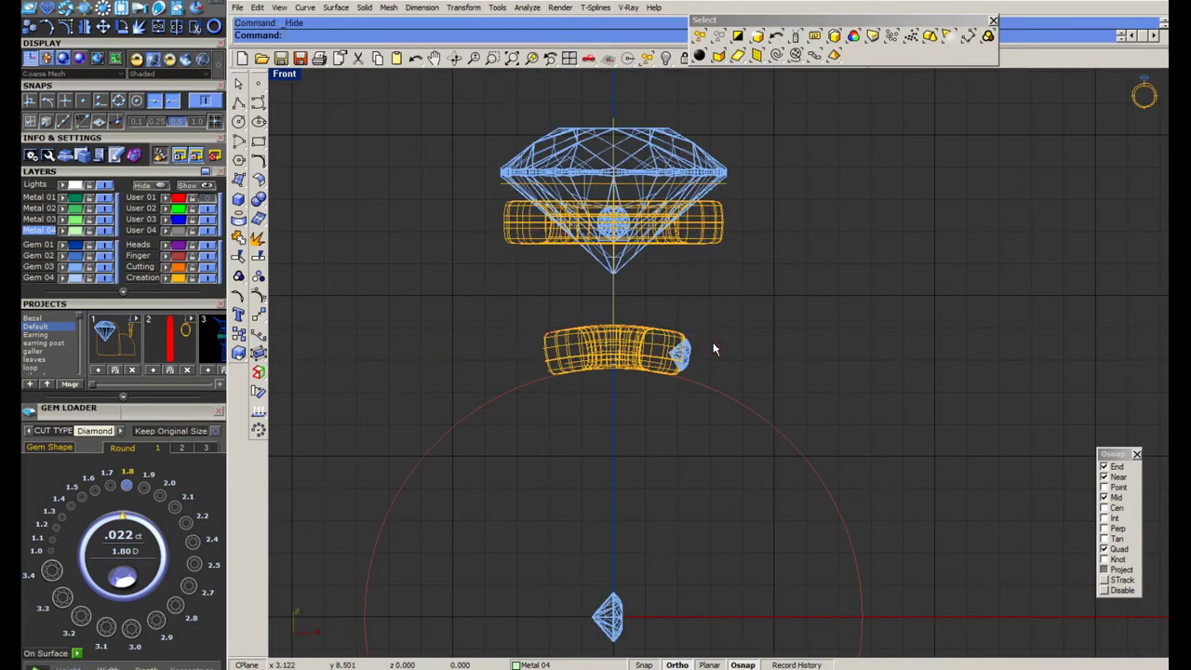
key(ctrl+v)
key(Escape)
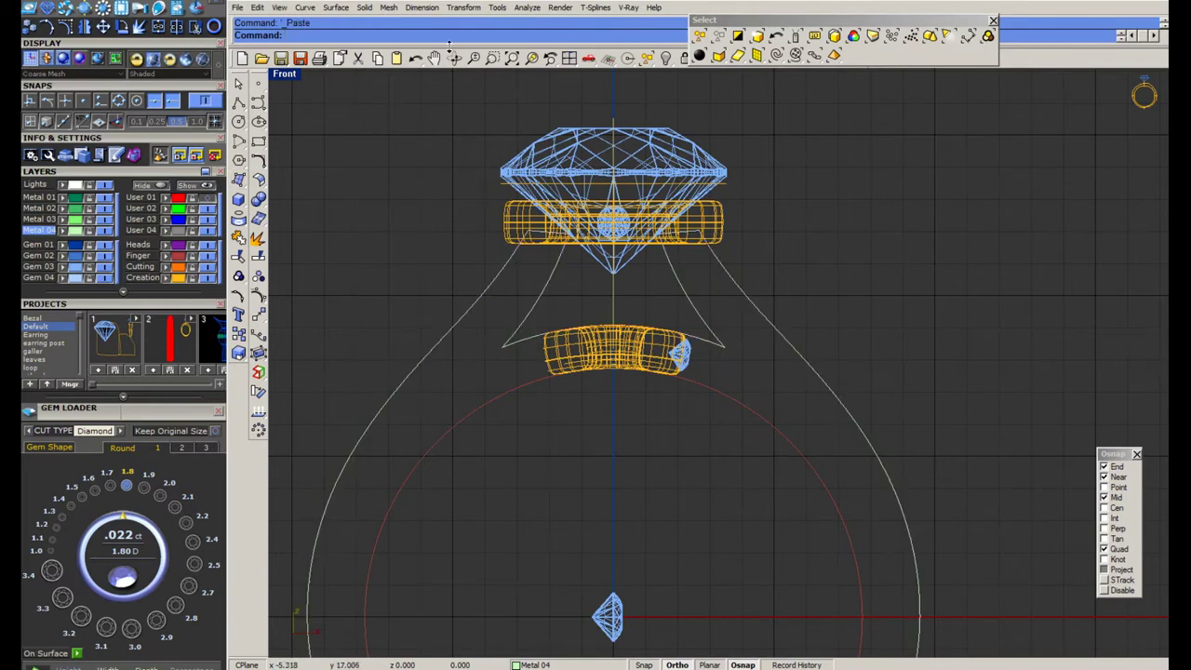
Rerun the fillet from recent commands on the pasted profile curve
right_click(450, 37)
click(486, 160)
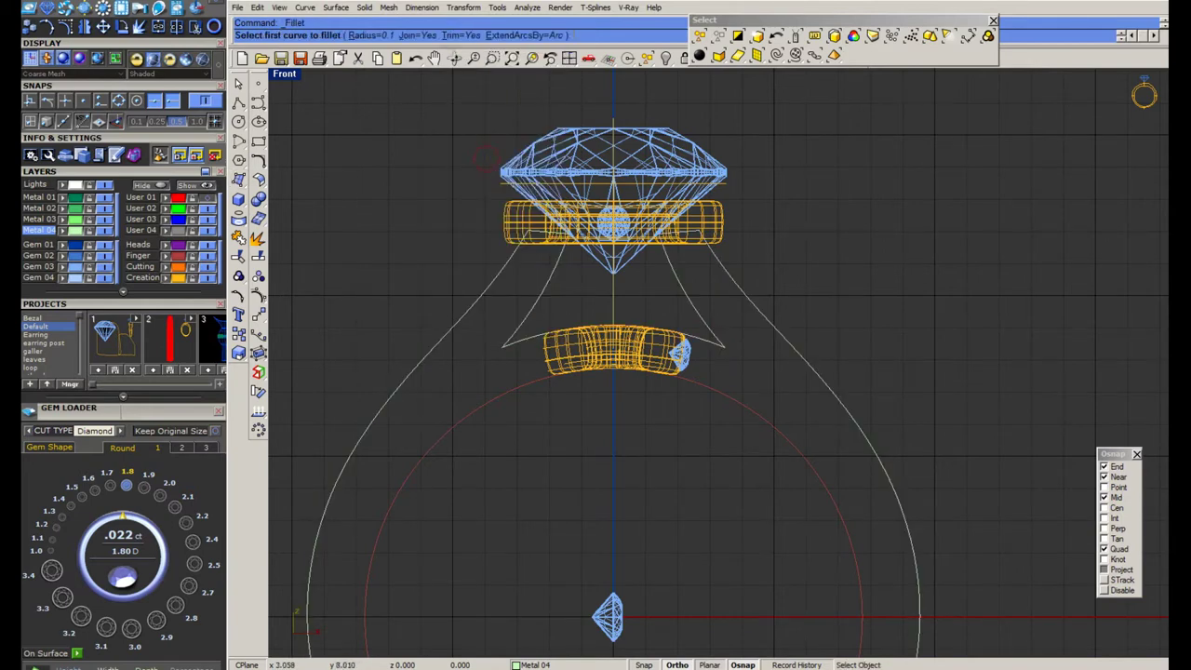
click(709, 337)
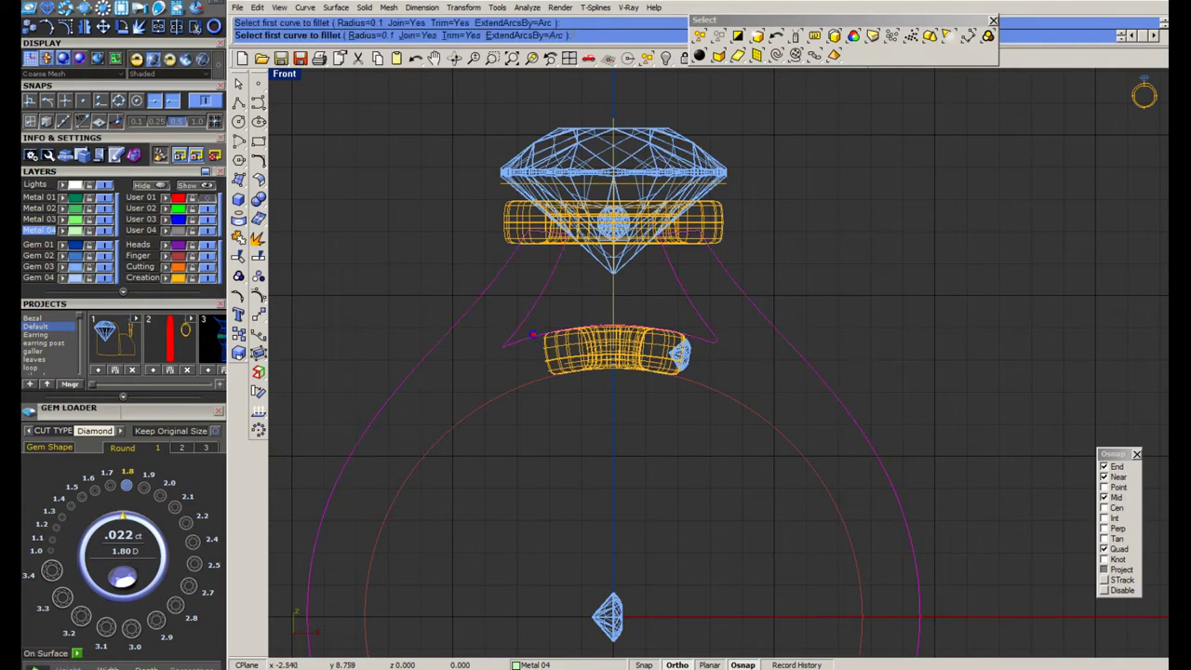
scroll(521, 328, down, 3)
Save the model and select the ring profile curves
key(ctrl+s)
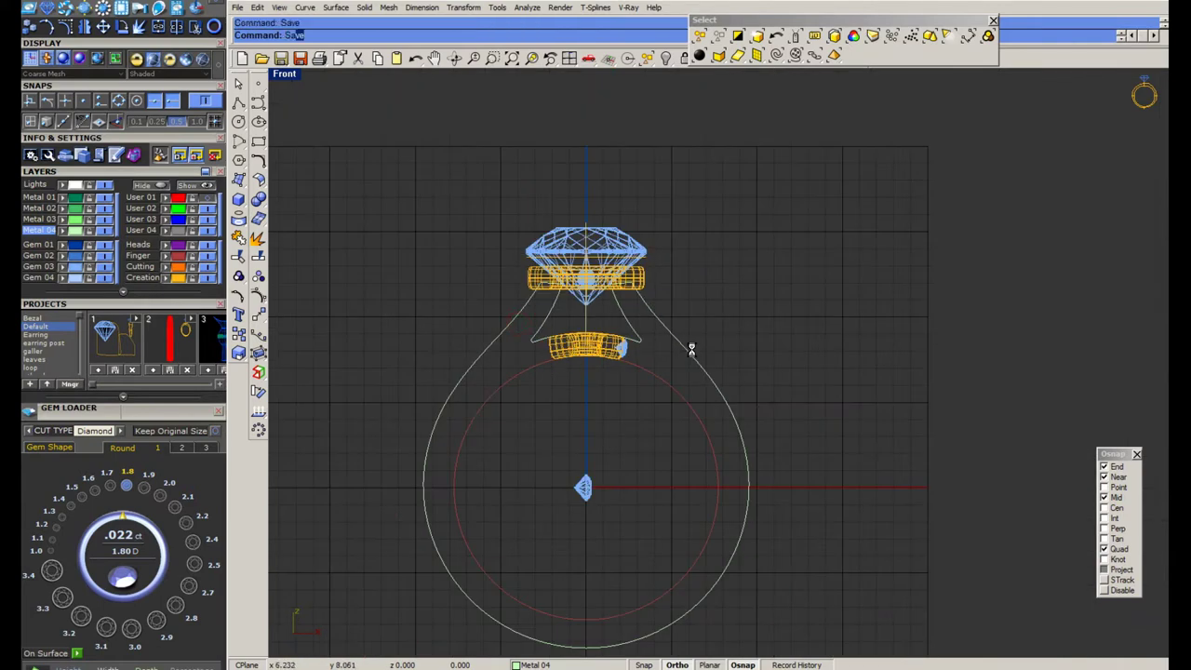
scroll(696, 324, up, 2)
drag(704, 298, 640, 444)
scroll(641, 444, down, 3)
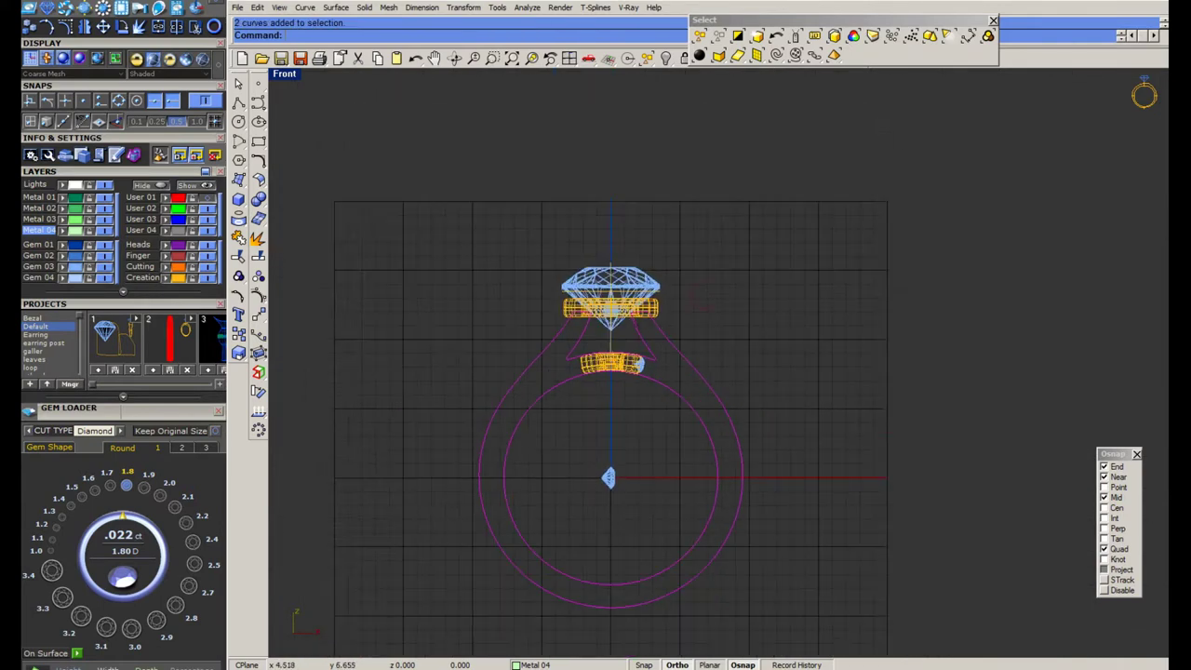
Extrude the shank profile curves into a solid band at the default distance
text(Sa)
double_click(284, 74)
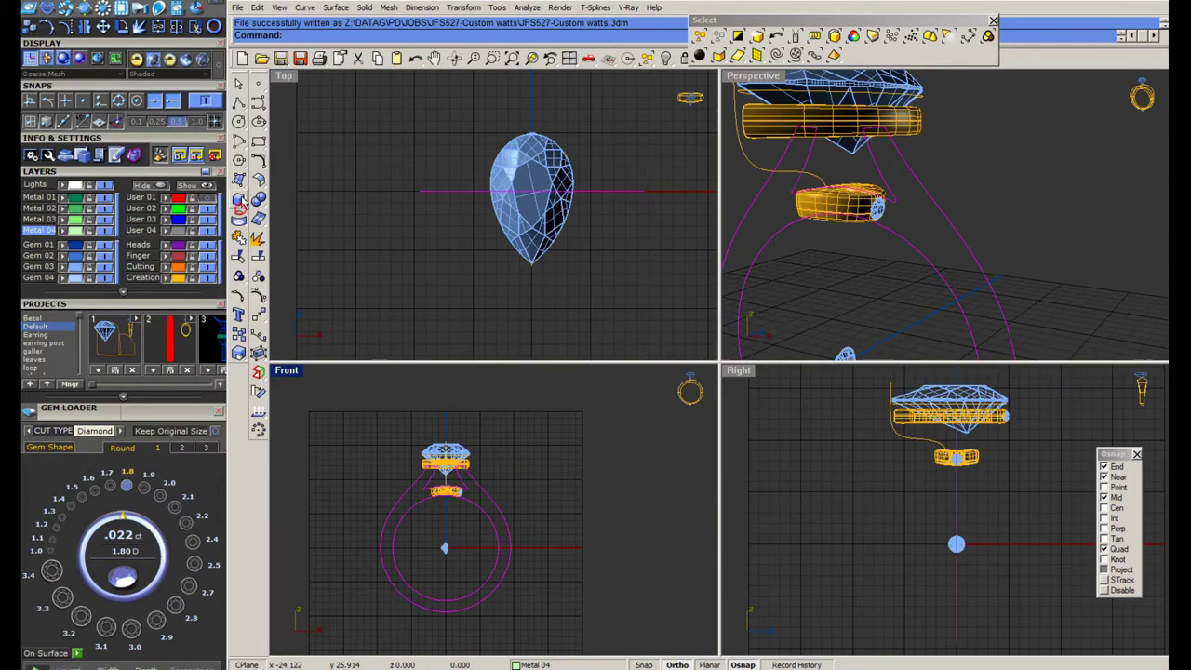
click(238, 198)
click(355, 233)
text(2/2)
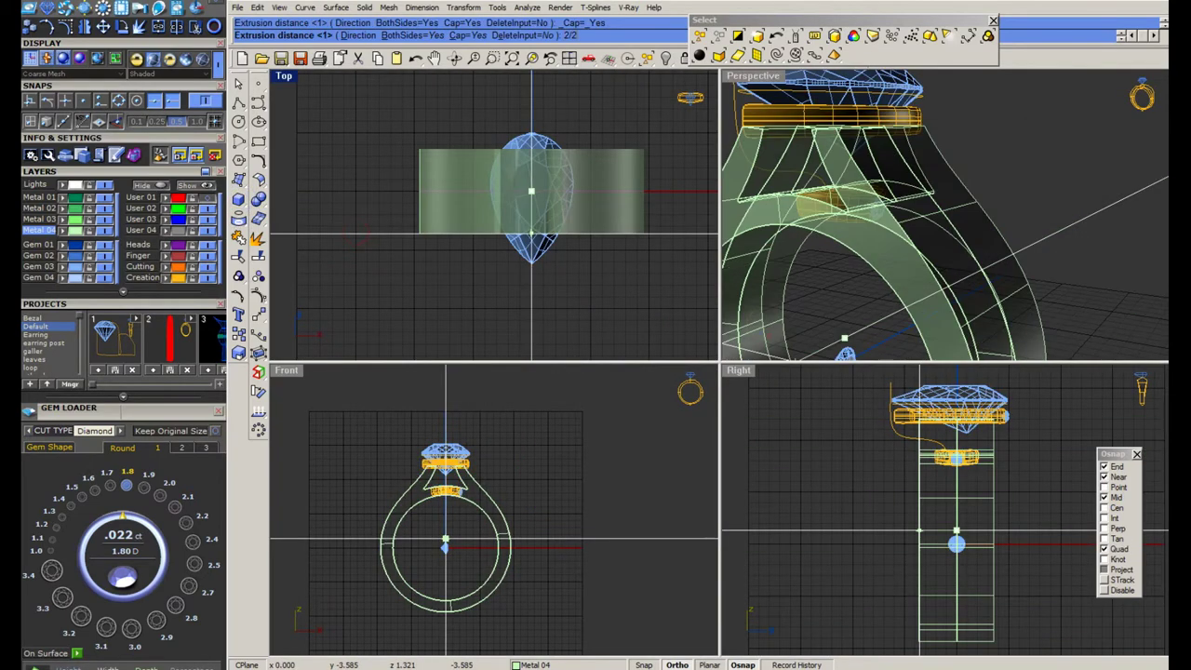
key(Return)
key(Escape)
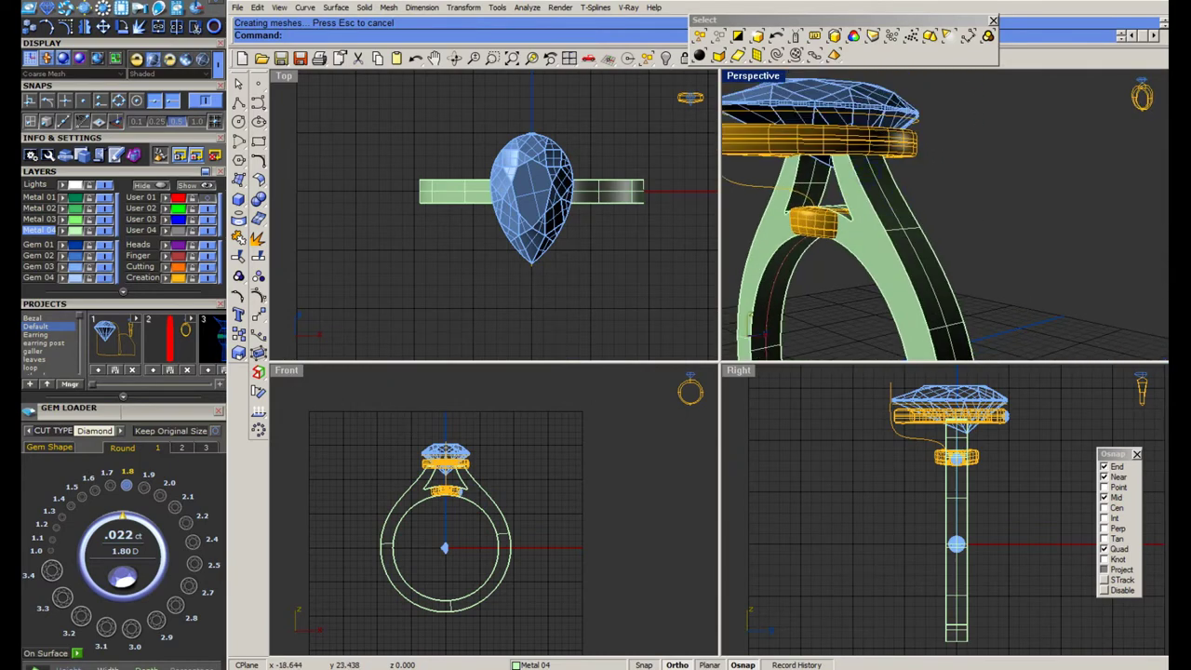
Delete the right, centre and left red pipe prongs in the maximized Front view
double_click(289, 372)
scroll(666, 233, up, 5)
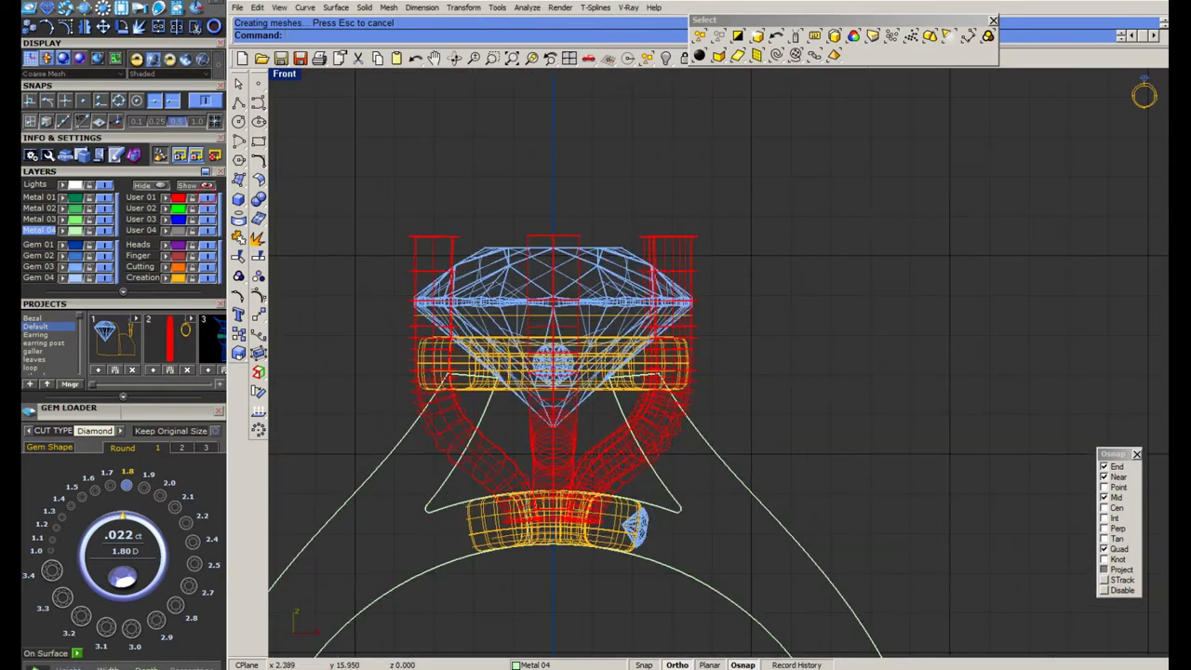
click(687, 248)
key(Delete)
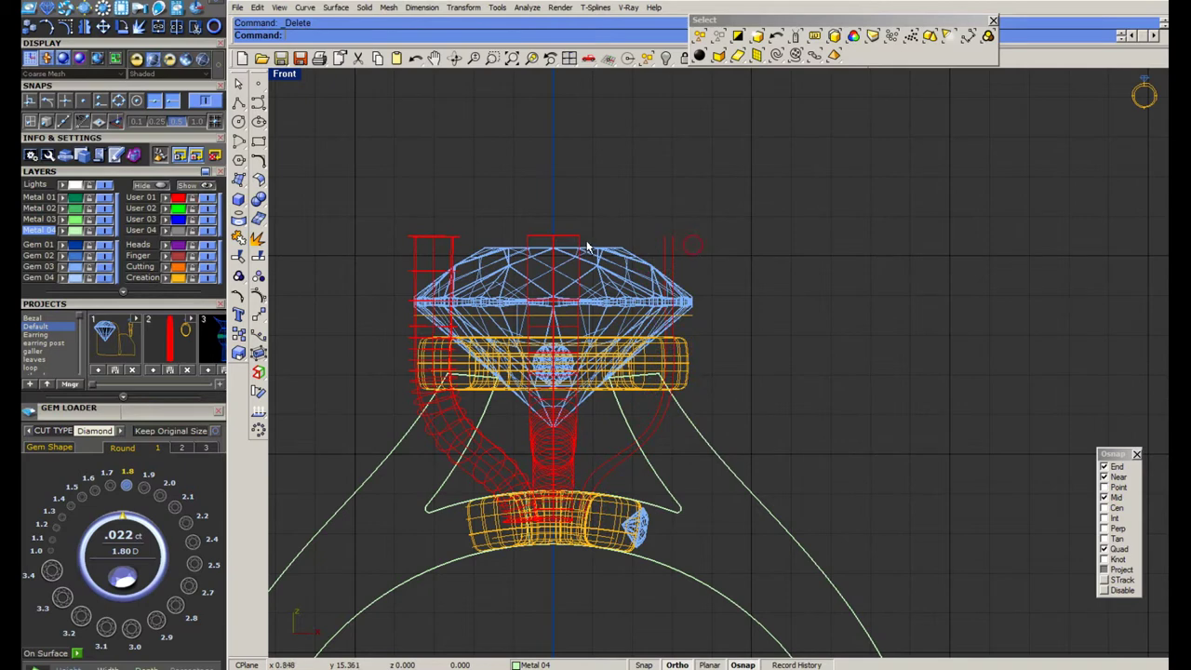
click(587, 248)
key(Delete)
click(453, 246)
key(Delete)
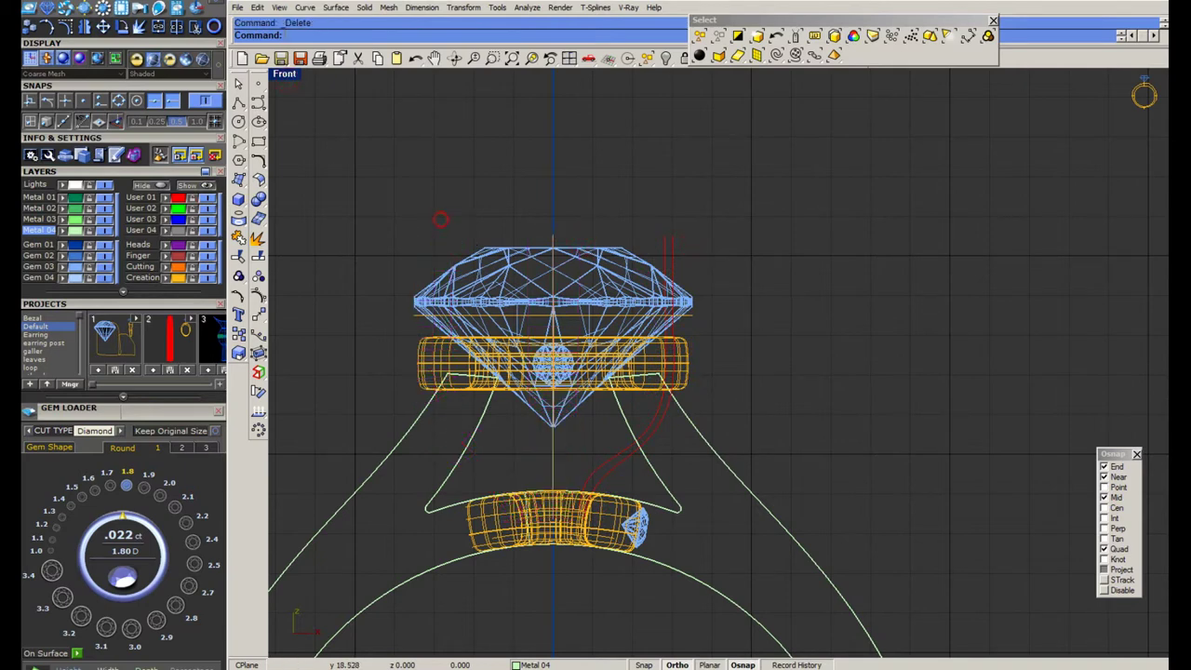
Select the three prong guide curves and start moving them
drag(536, 244, 534, 241)
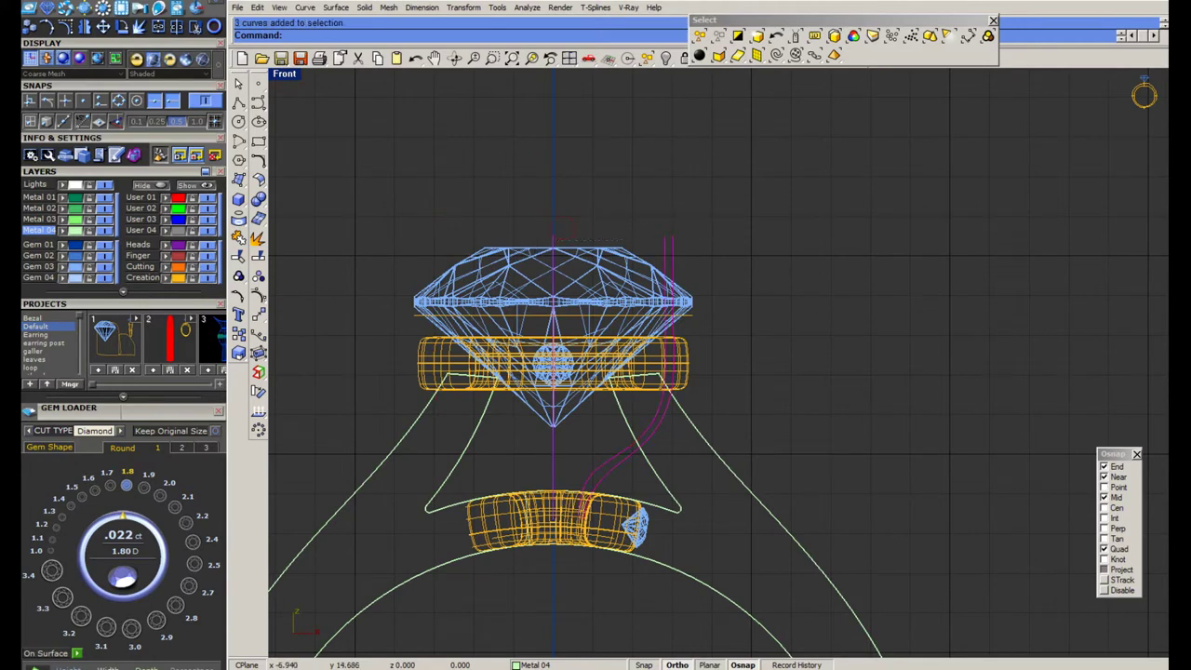
click(260, 296)
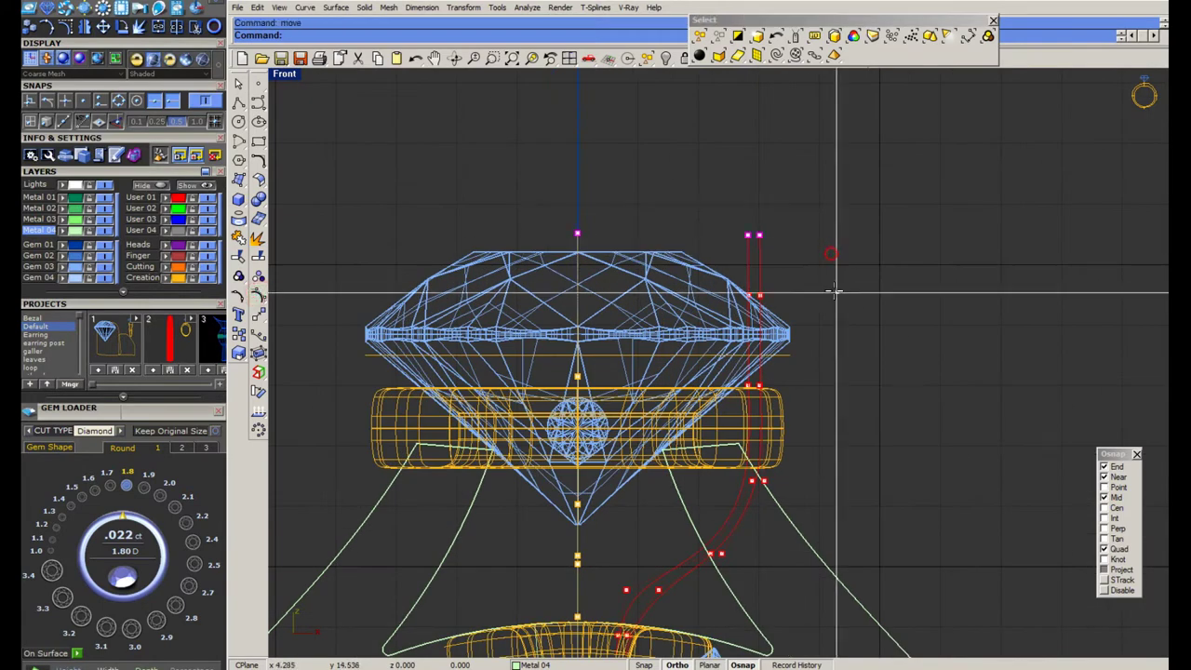
click(833, 252)
scroll(832, 248, down, 3)
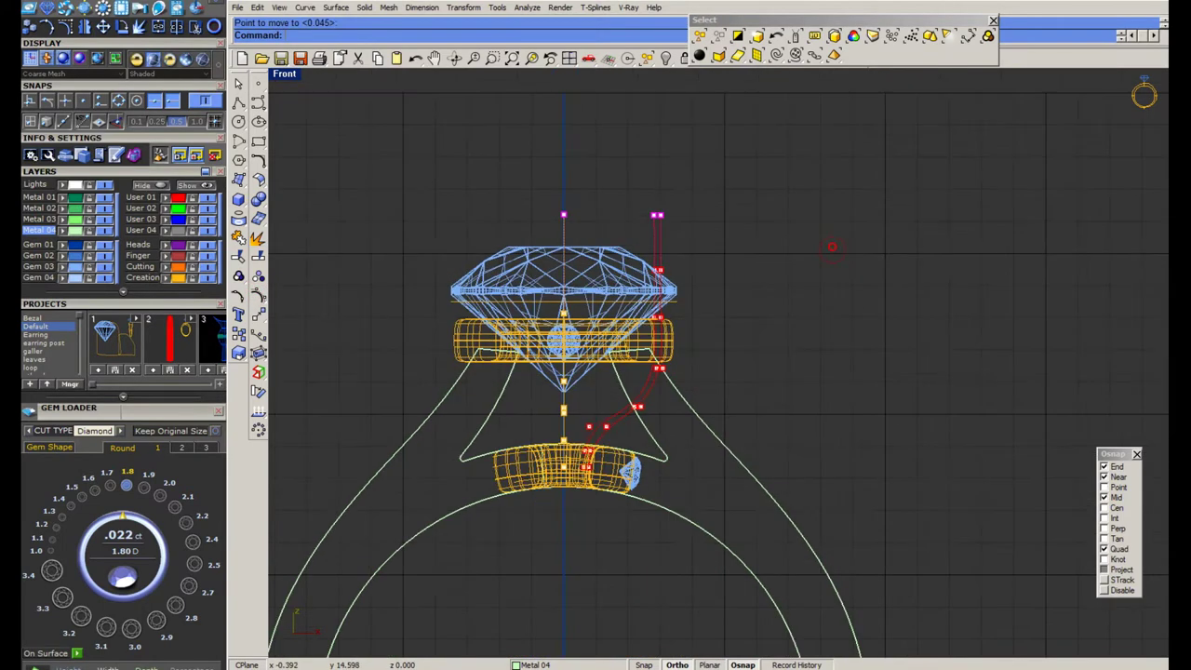
scroll(577, 405, up, 3)
scroll(574, 403, up, 3)
scroll(572, 401, up, 3)
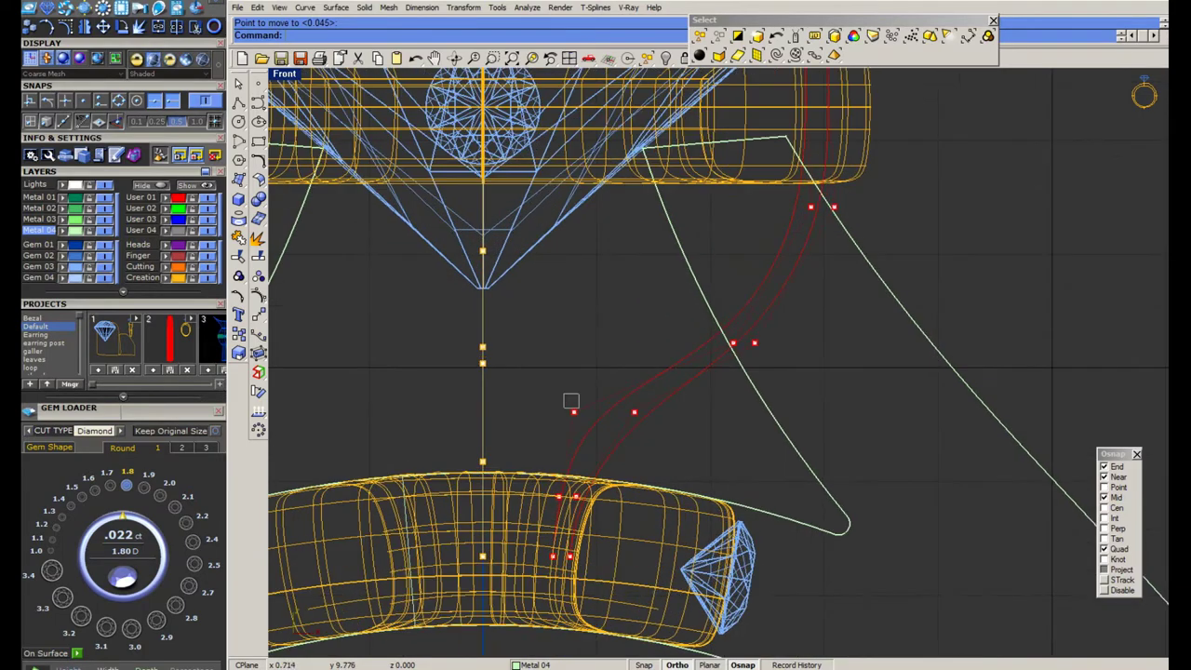
Return to the four-view layout and hide the pear stone to reveal the bezel
double_click(284, 79)
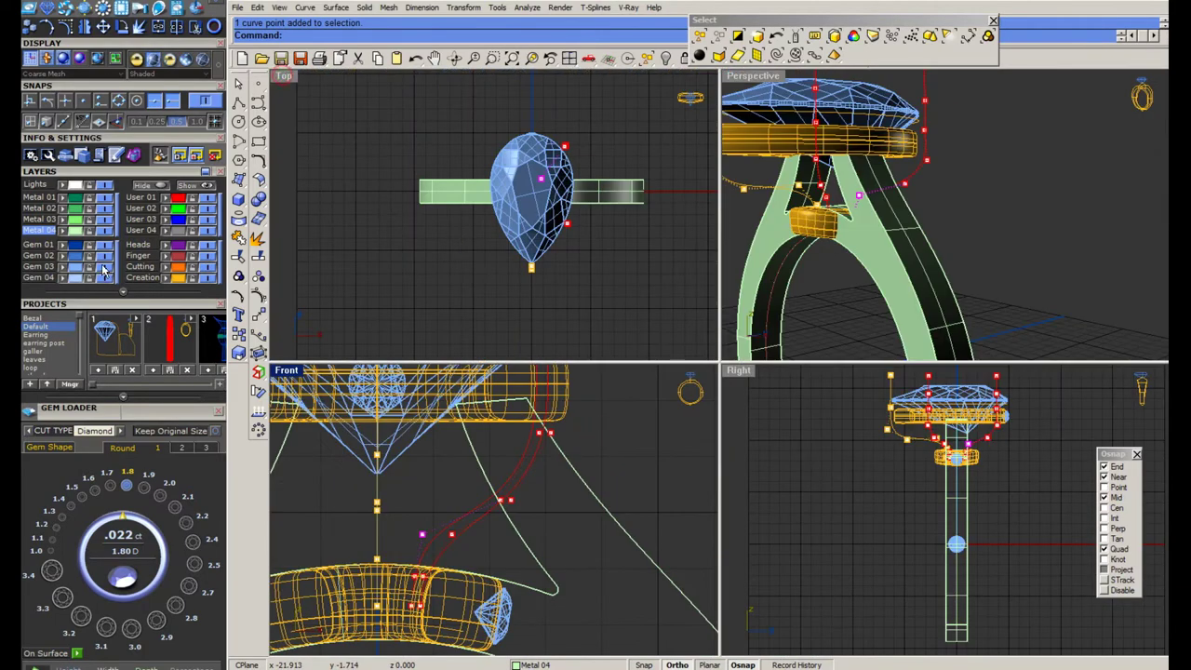
click(103, 269)
scroll(552, 224, up, 2)
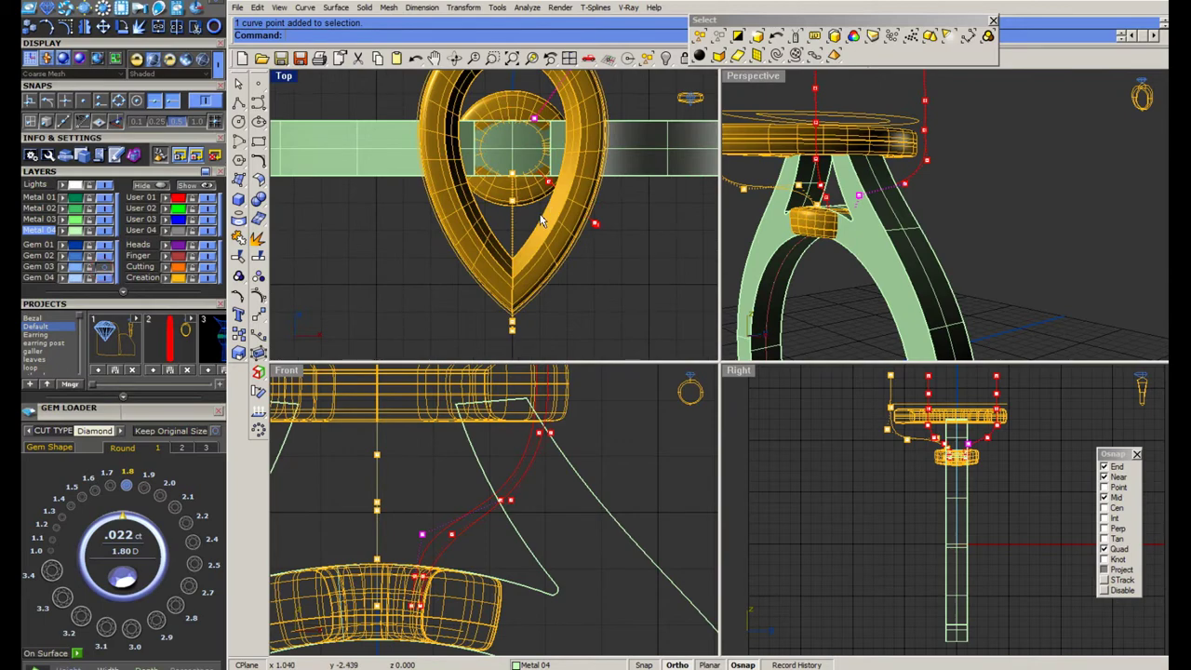
scroll(543, 221, up, 2)
scroll(535, 210, up, 2)
scroll(525, 191, up, 2)
Shift the selected prong curve to new positions with two Move operations
key(Return)
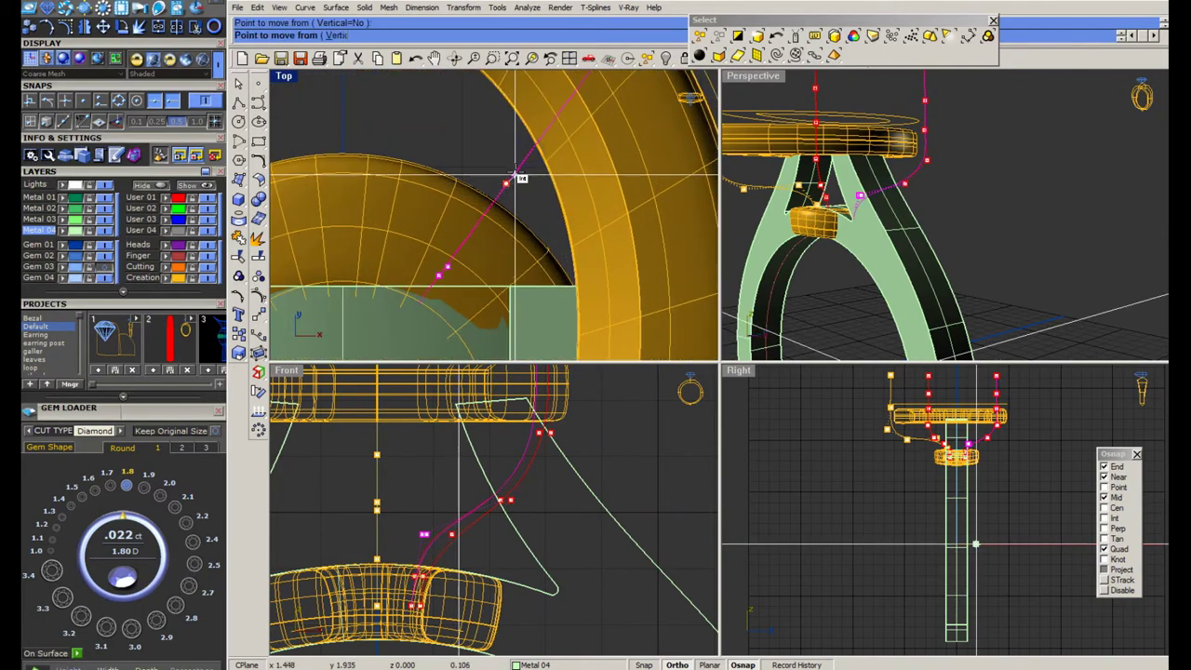
click(515, 177)
click(528, 156)
text(M)
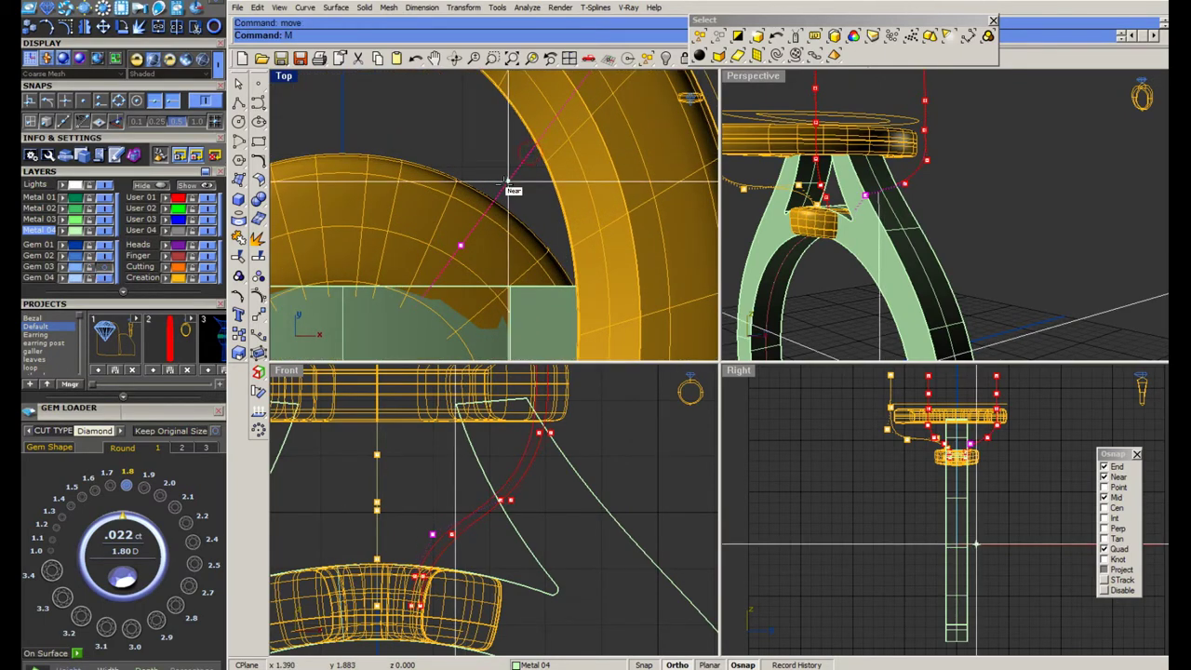
key(Return)
click(505, 181)
click(505, 193)
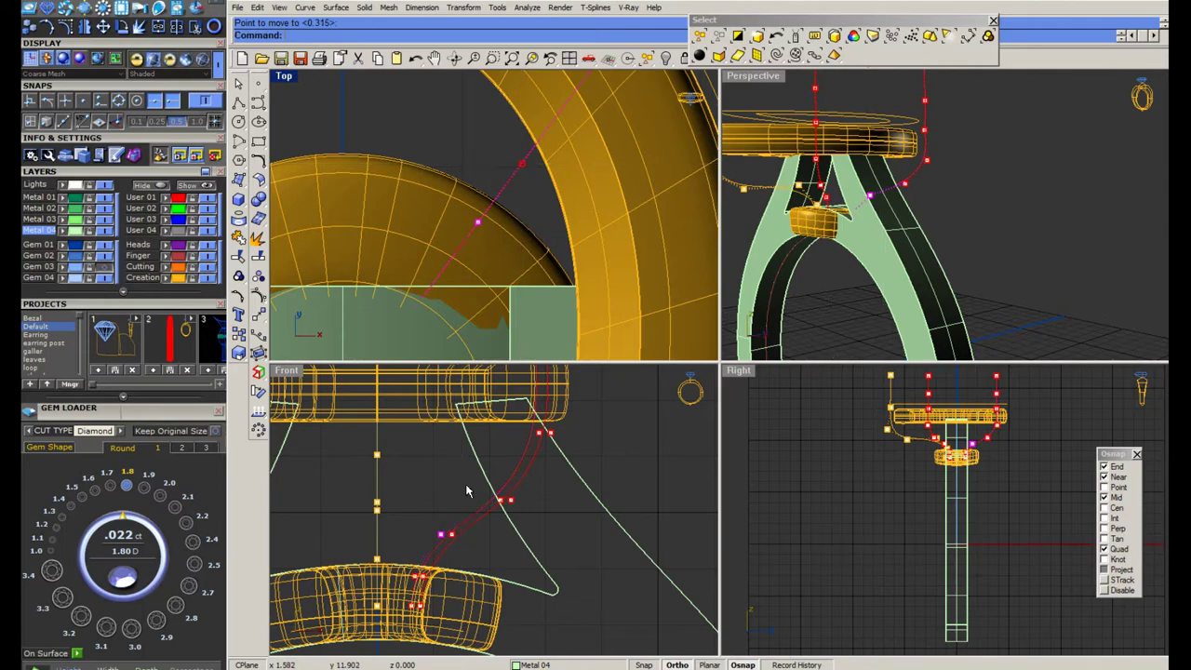
scroll(451, 535, up, 2)
Move the prong curves' lower control points down into the gallery rail
drag(479, 566, 415, 494)
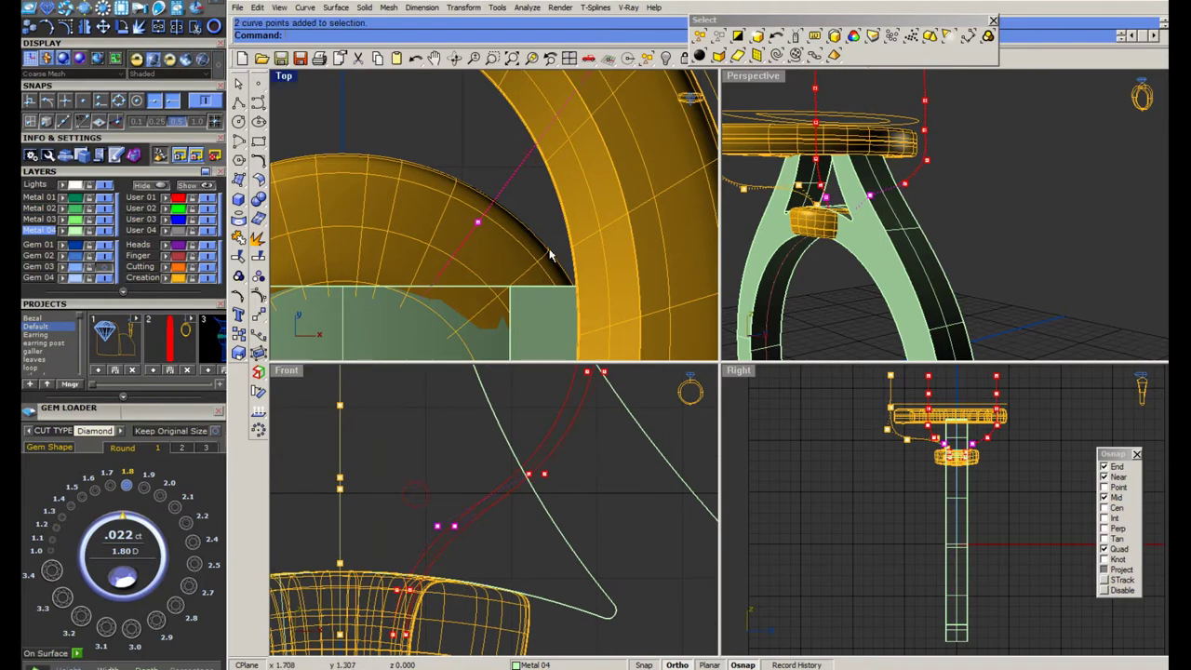
scroll(549, 255, down, 3)
scroll(465, 505, up, 2)
drag(465, 540, 354, 600)
right_drag(466, 554, 499, 508)
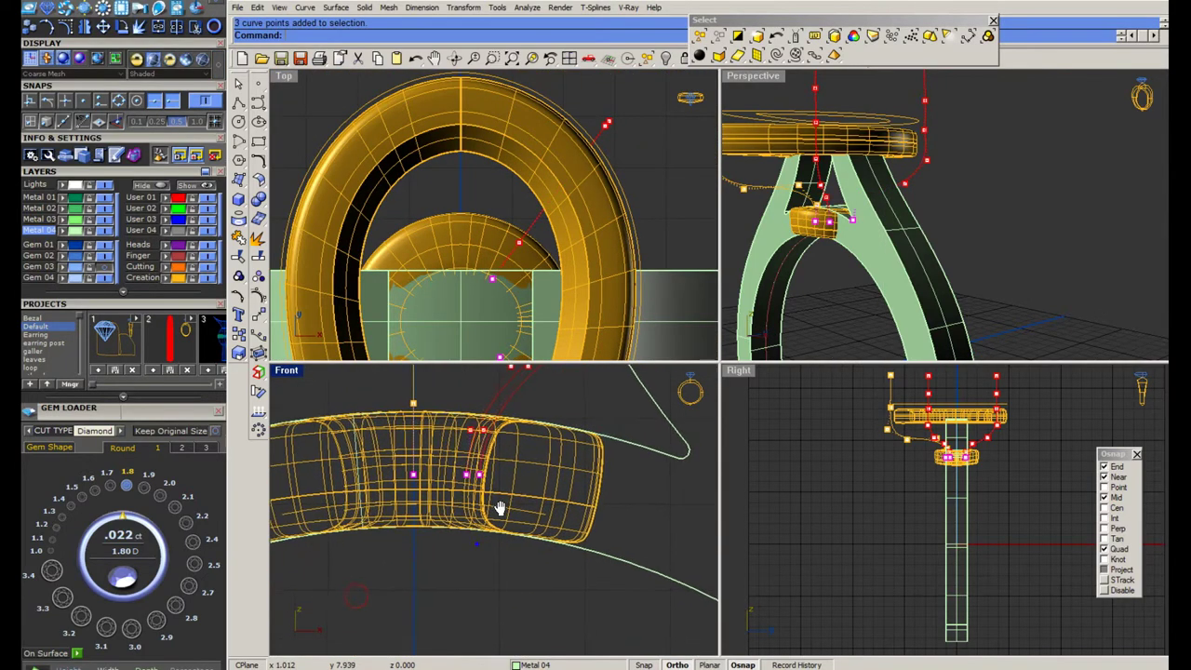
text(m)
key(Return)
click(476, 575)
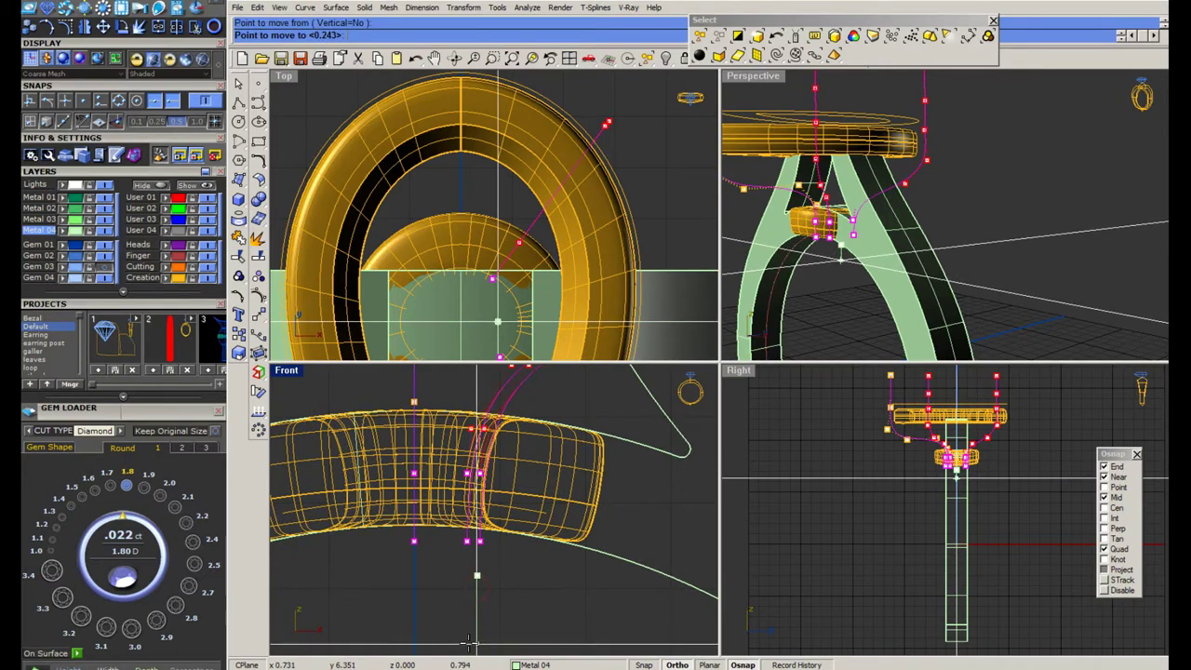
click(468, 640)
scroll(468, 640, down, 3)
key(Escape)
Save the ring file as JFS527-Custom watts.3dm in the maximized Perspective view
right_drag(574, 396, 574, 458)
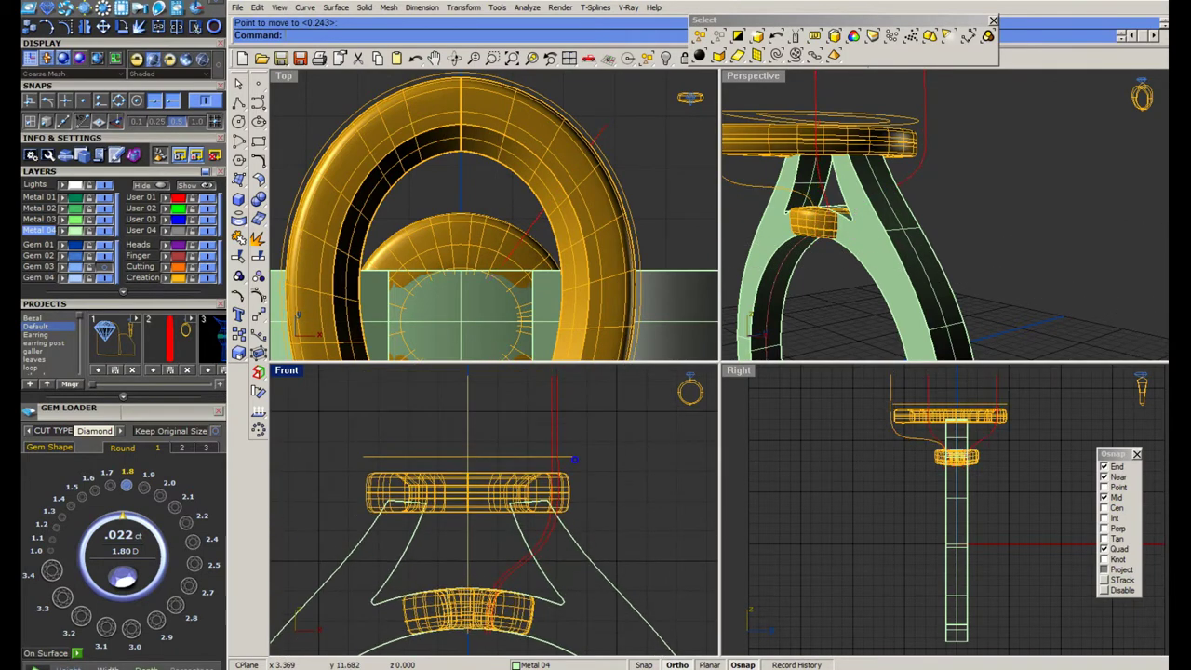
double_click(752, 80)
key(ctrl+s)
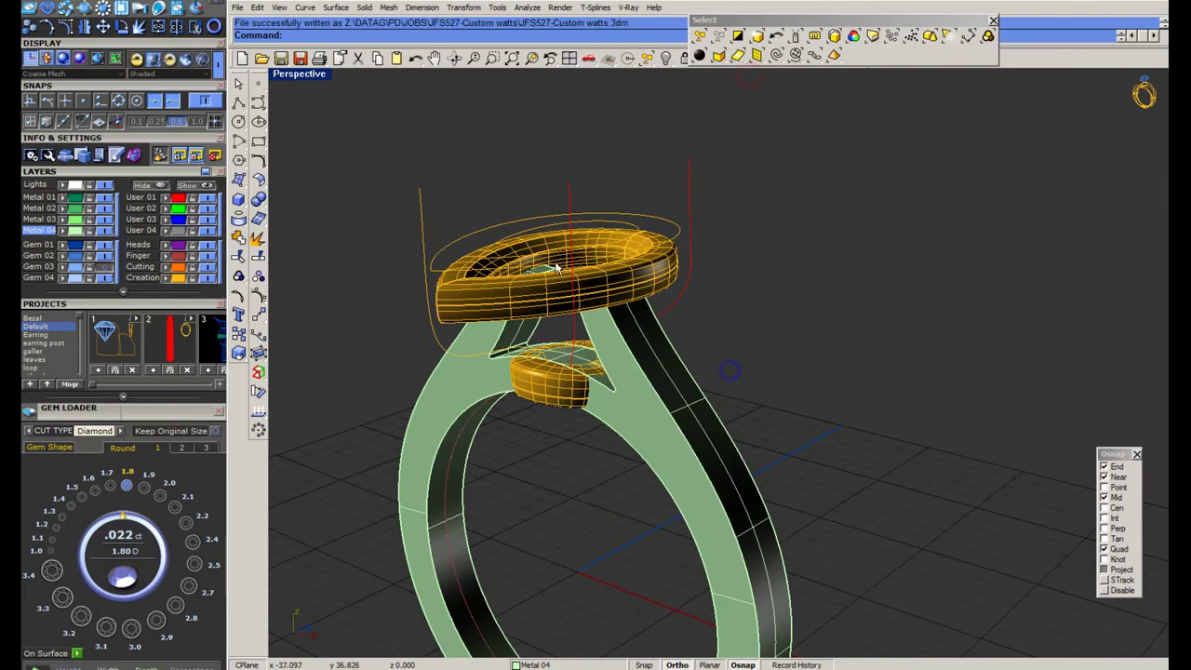
Select and hide the bezel's outer curve, then pick the left prong curve
scroll(438, 252, up, 3)
click(565, 185)
scroll(566, 185, down, 3)
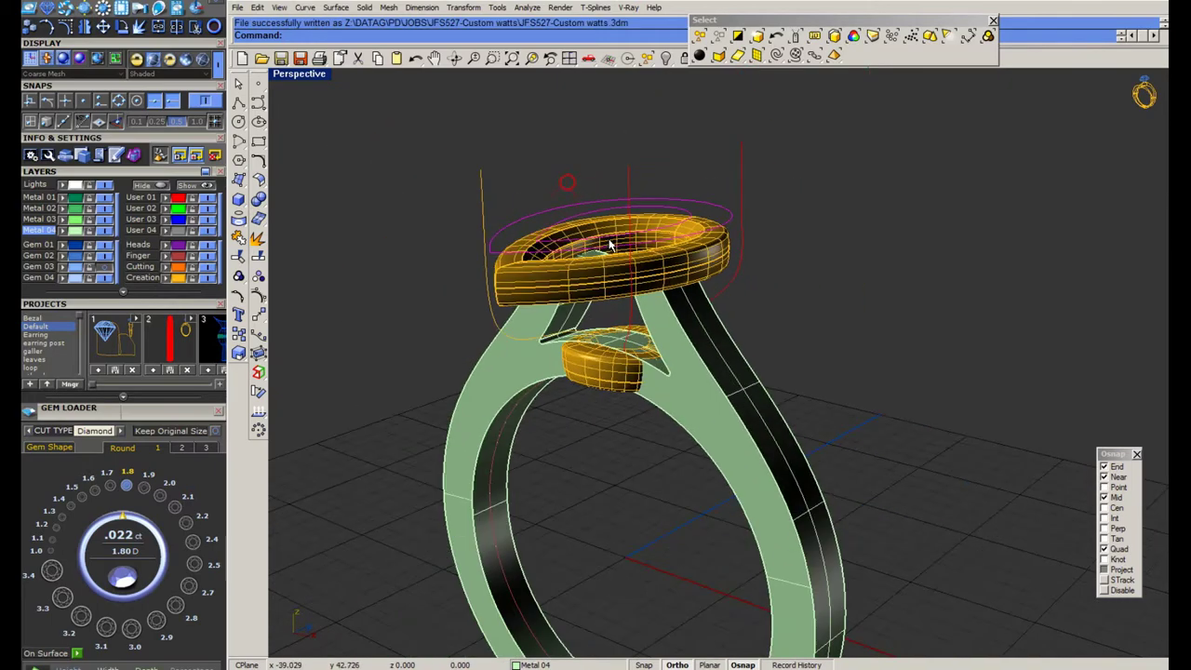
text(h)
right_drag(707, 354, 652, 249)
text(Sa)
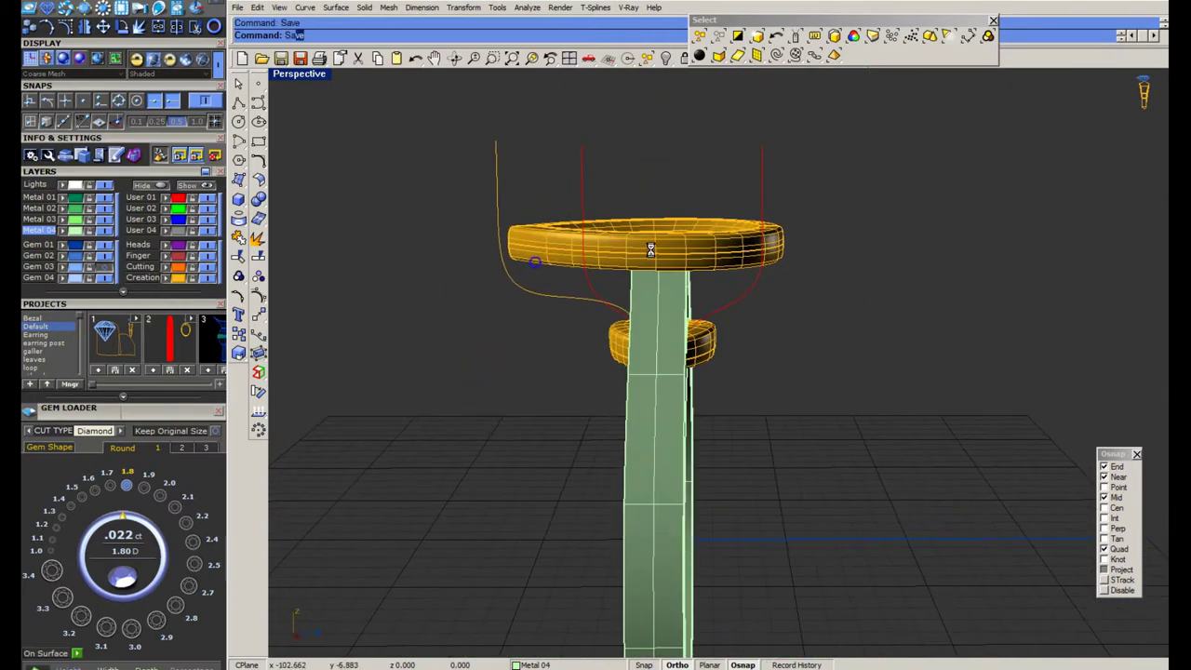
click(526, 253)
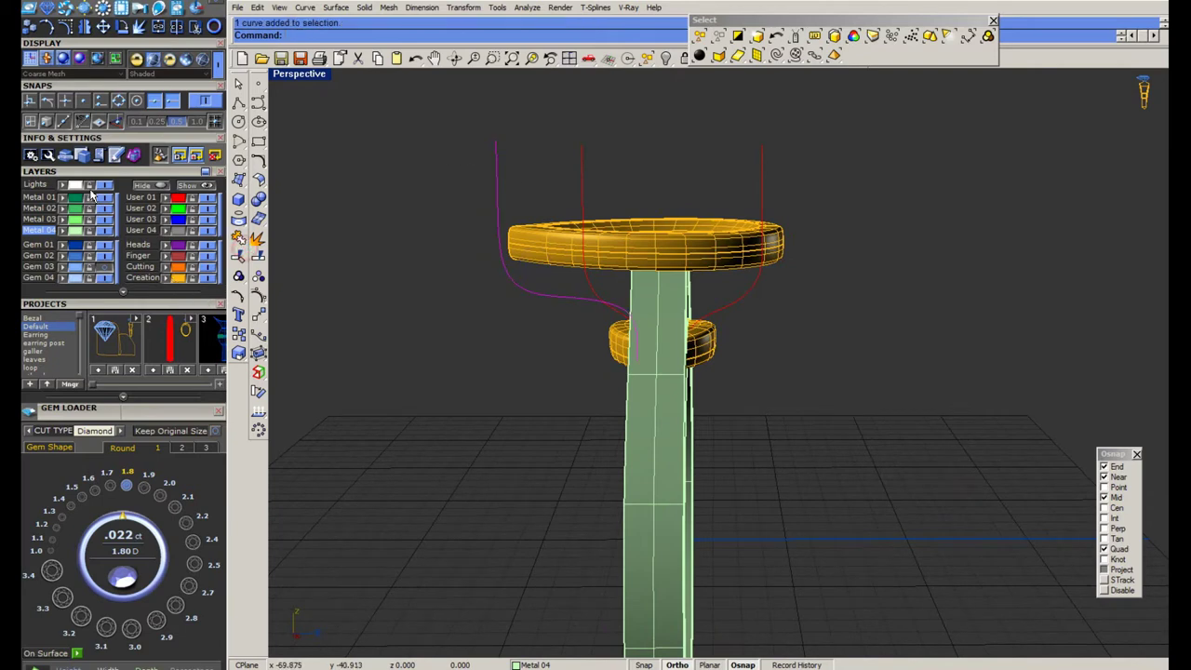
Make User 01 the current layer and pipe the first prong curve at 1.3 diameter
click(142, 197)
click(238, 198)
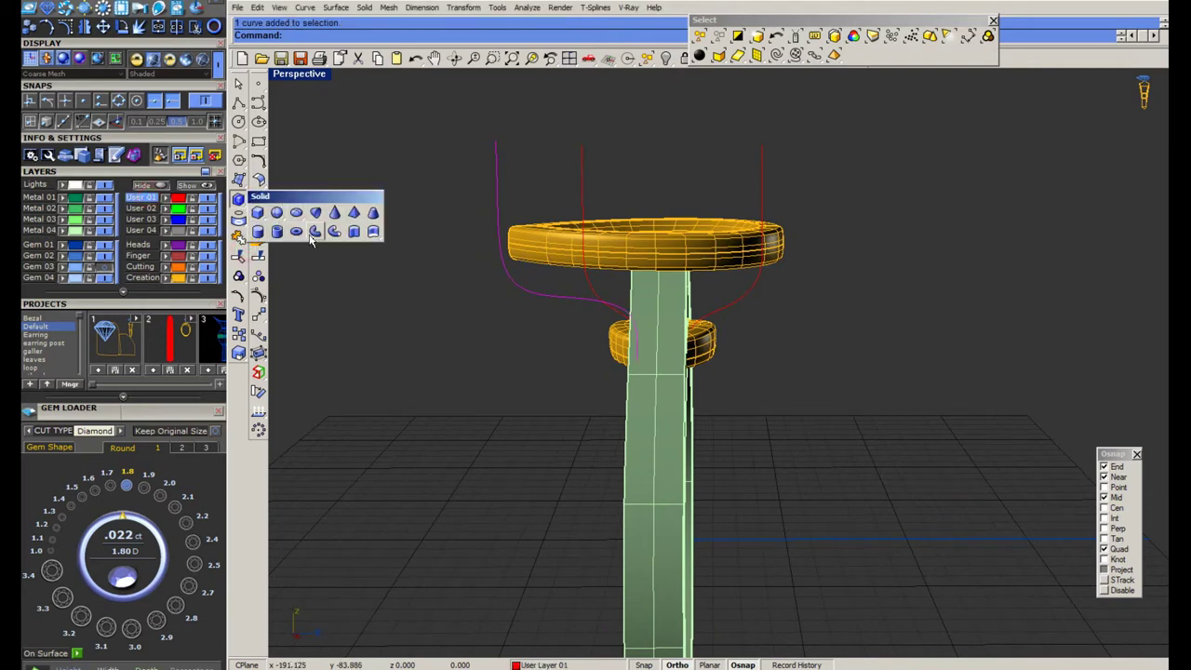
click(316, 231)
text(.3)
key(Return)
text(1)
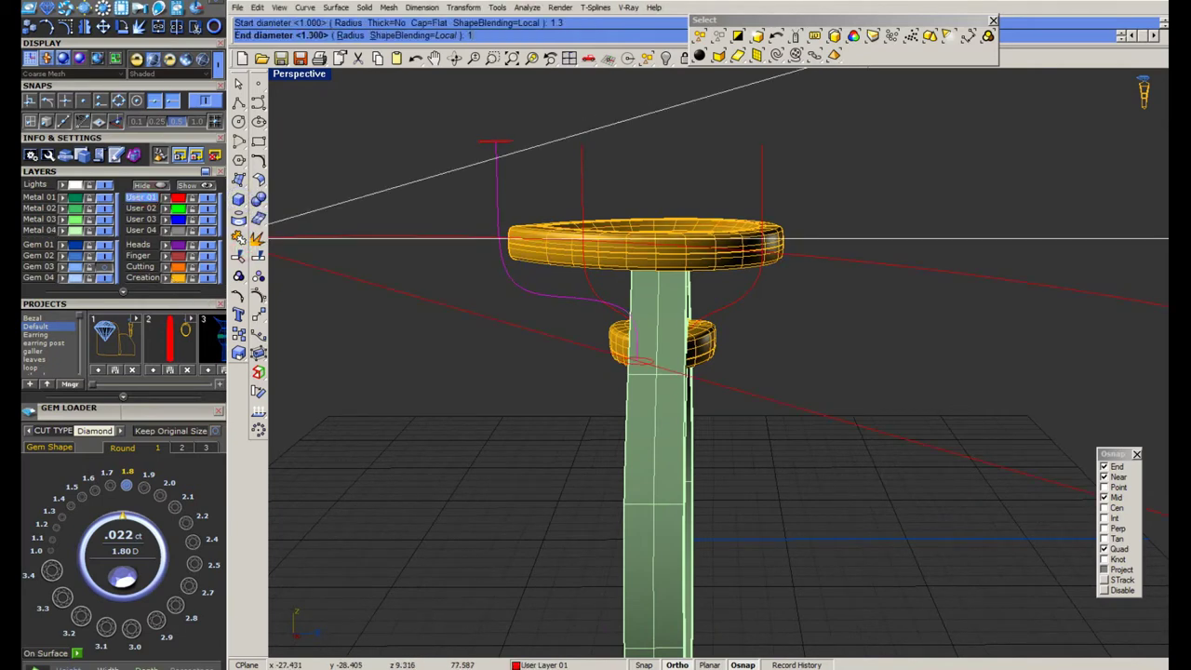
key(Return)
key(Return)
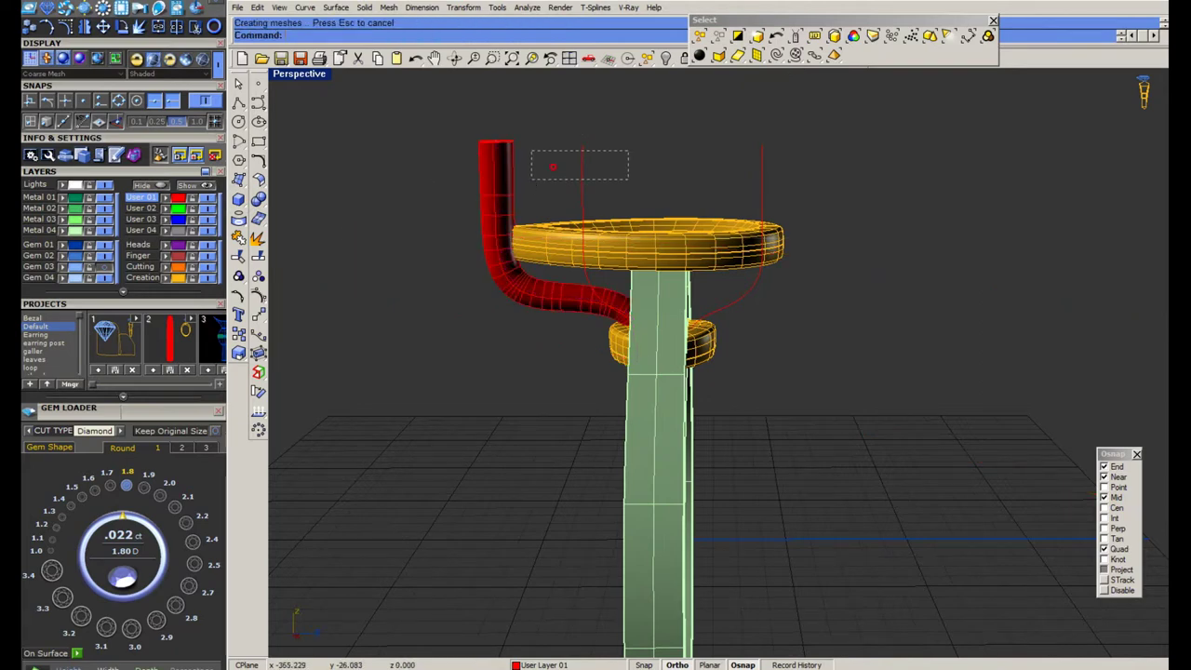
Pipe the second and third prong curves at 1.3 start diameter
key(Return)
text(3)
key(Return)
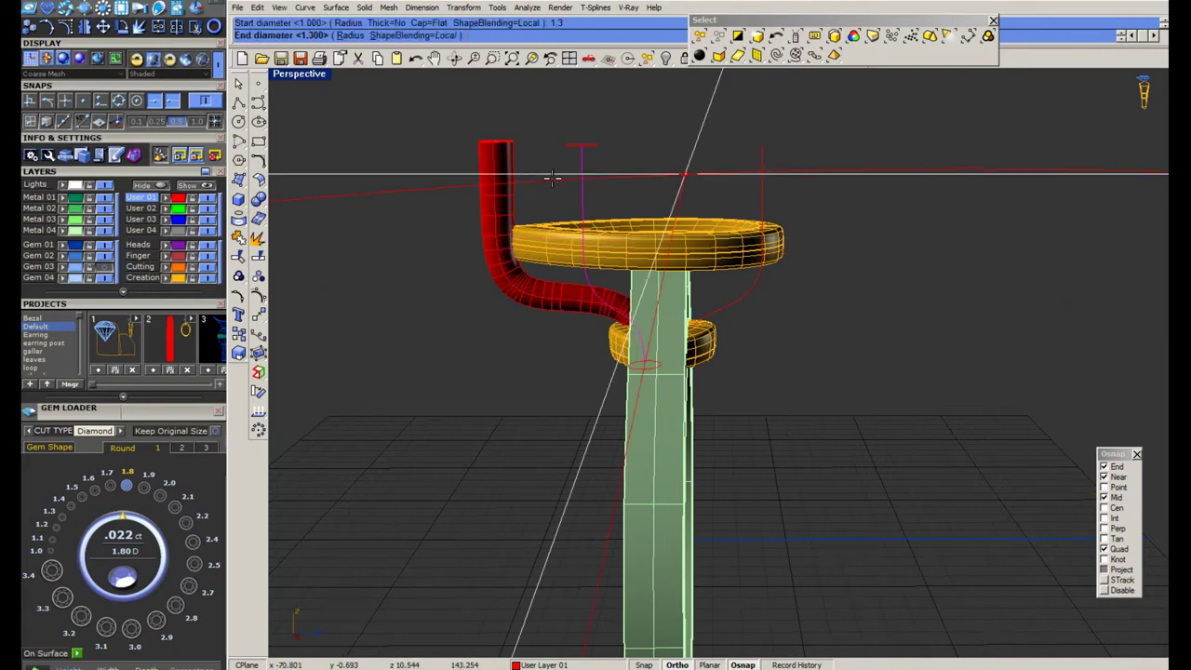
key(Return)
key(Return)
key(Return)
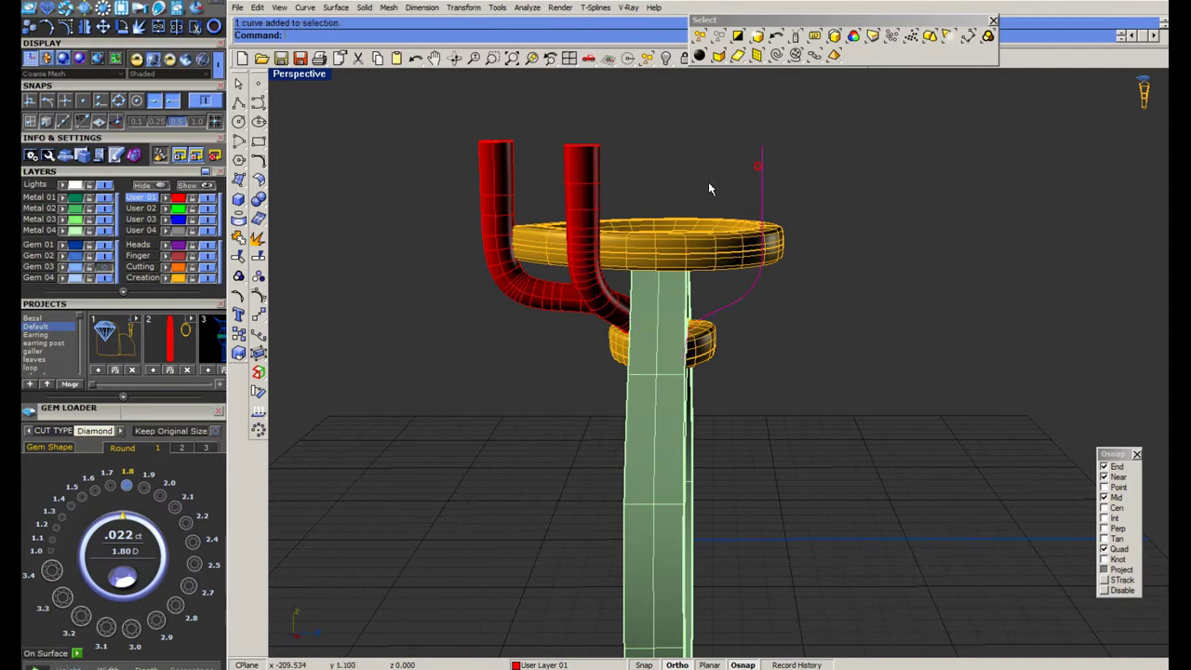
text(1.3)
key(Return)
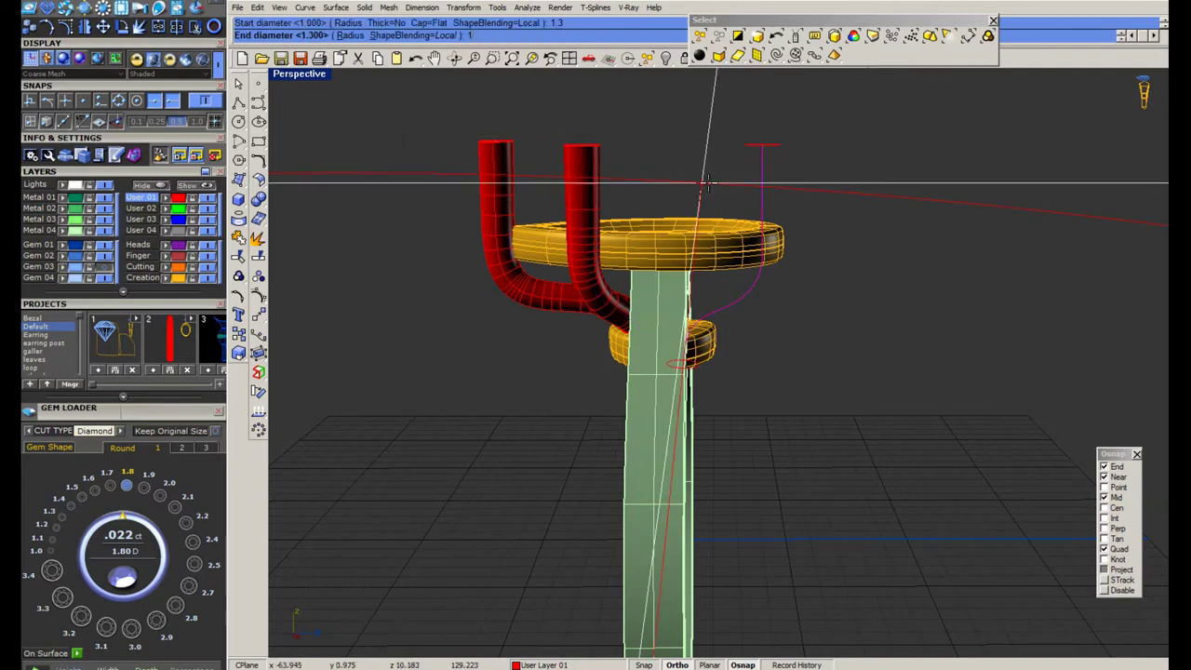
key(Return)
key(Return)
Orbit and zoom to inspect the new prongs, small gems and pear stone
mouse_move(708, 181)
right_down()
mouse_move(916, 259)
mouse_move(915, 186)
right_up()
scroll(916, 259, up, 3)
scroll(916, 259, up, 3)
scroll(915, 186, up, 5)
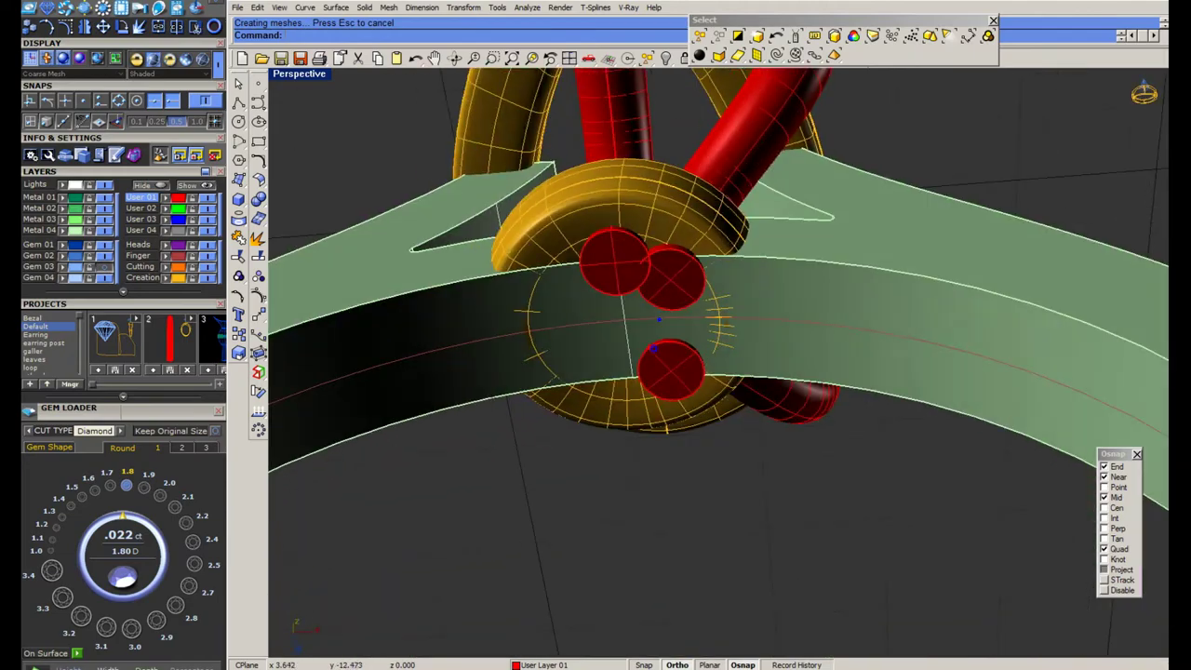
mouse_move(671, 284)
right_down()
mouse_move(671, 273)
mouse_move(674, 377)
mouse_move(603, 356)
mouse_move(652, 335)
right_up()
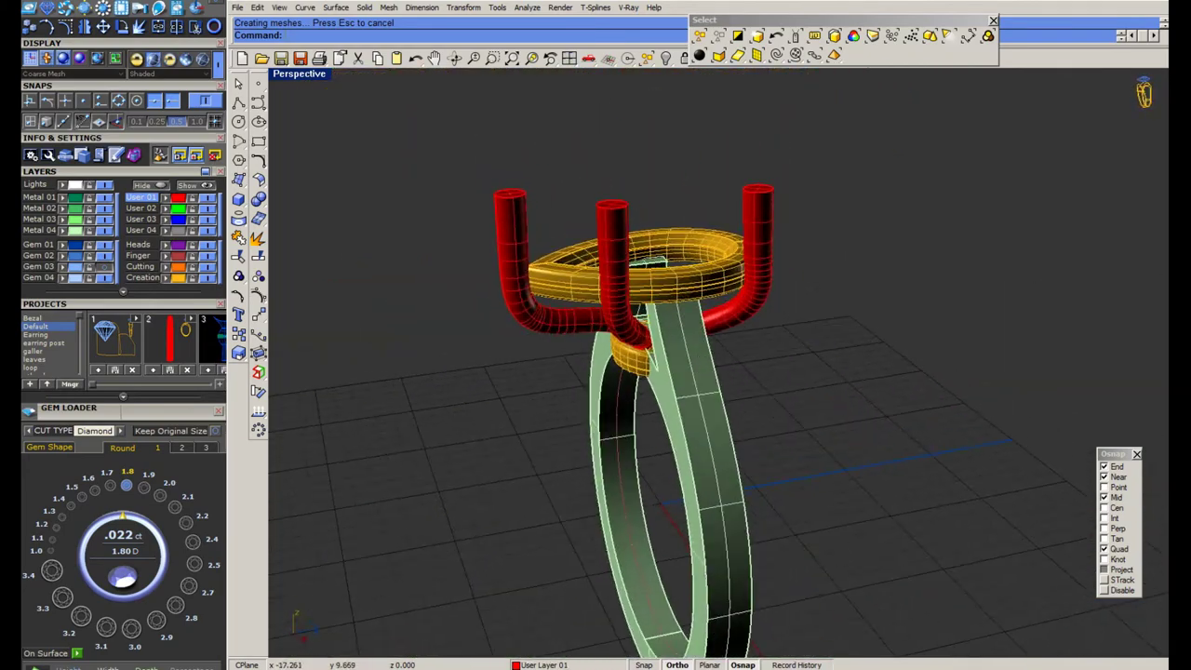
mouse_move(659, 499)
right_down()
mouse_move(792, 396)
mouse_move(810, 328)
right_up()
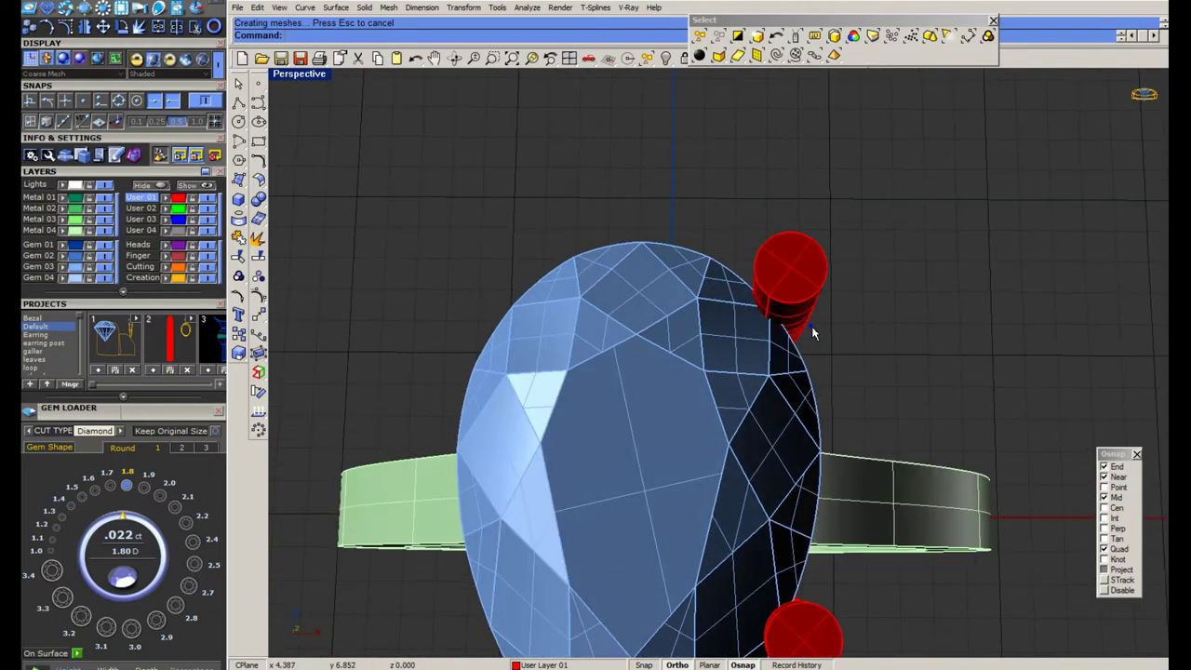
Delete the upper-right prong and make a scaled copy of its guide curve
click(807, 326)
key(Delete)
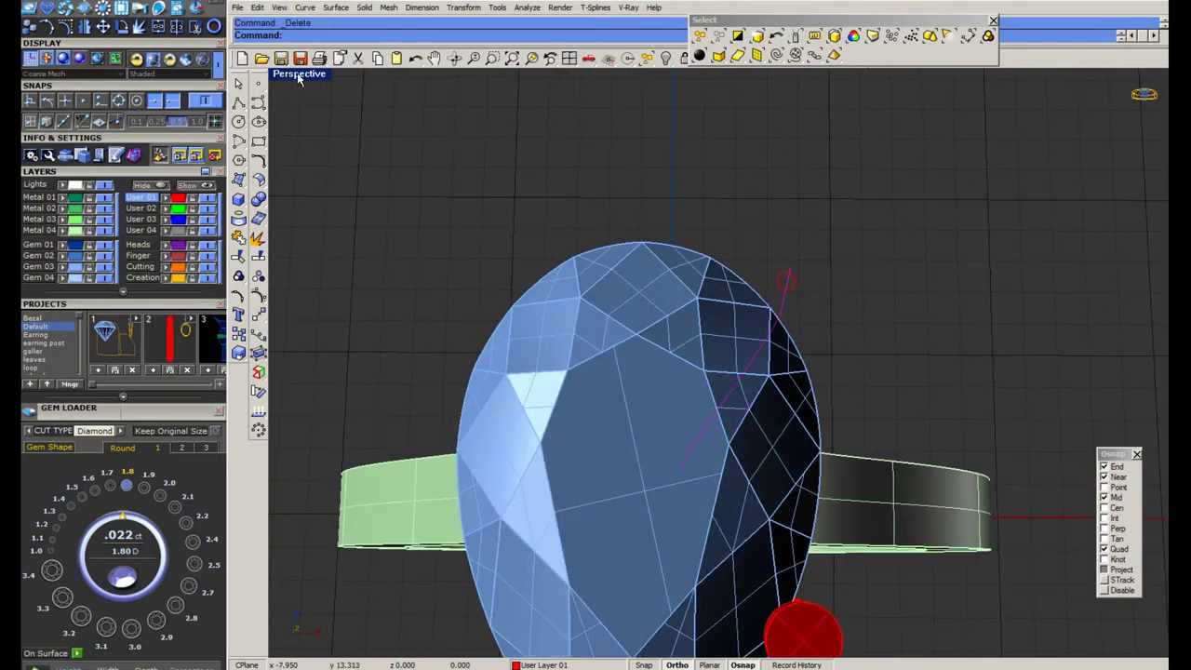
double_click(299, 75)
scroll(415, 176, up, 2)
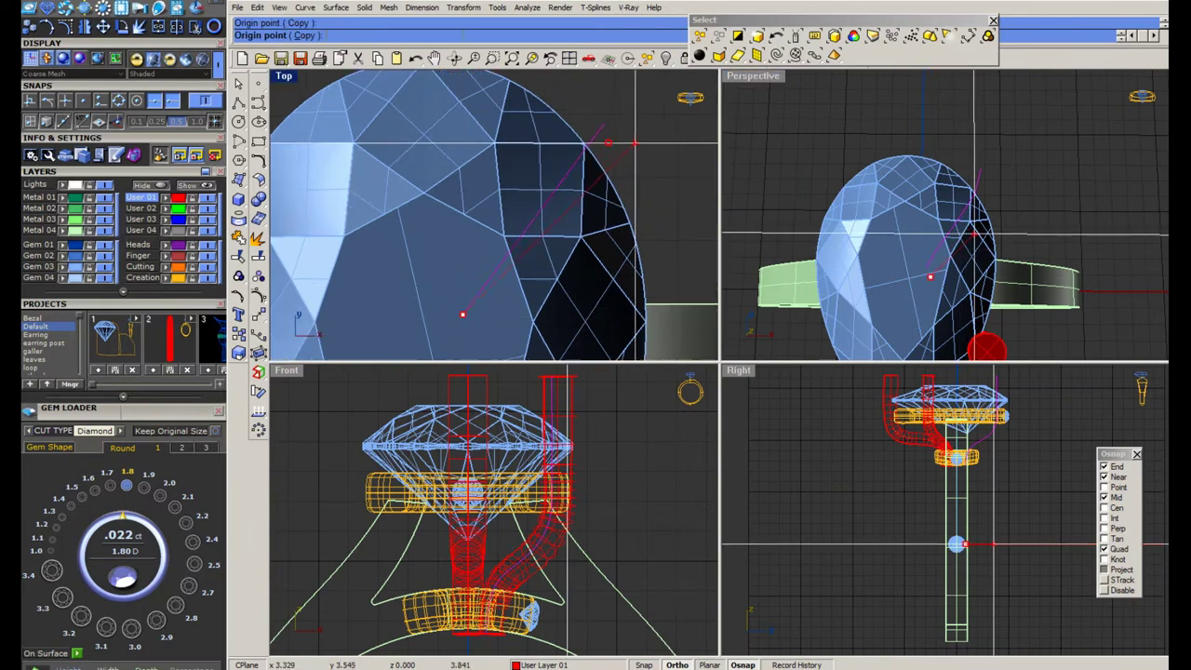
click(601, 127)
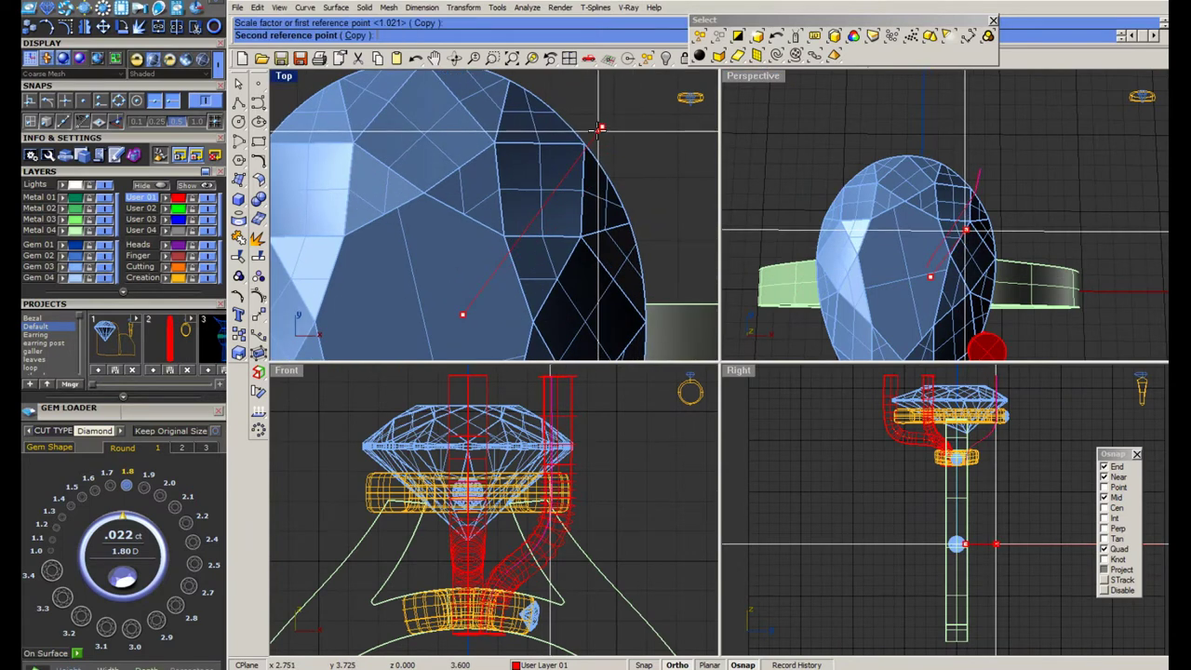
click(597, 131)
Build a flat-capped 1.3-diameter pipe prong along the copied curve
right_click(580, 34)
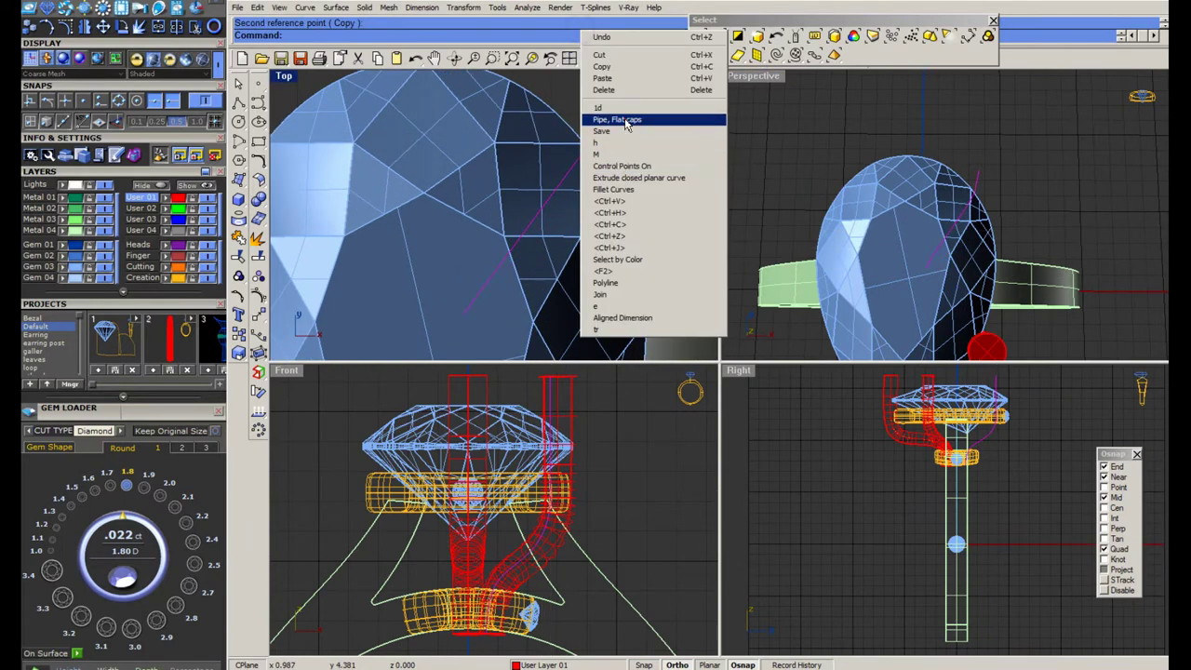
click(629, 119)
text(1.3)
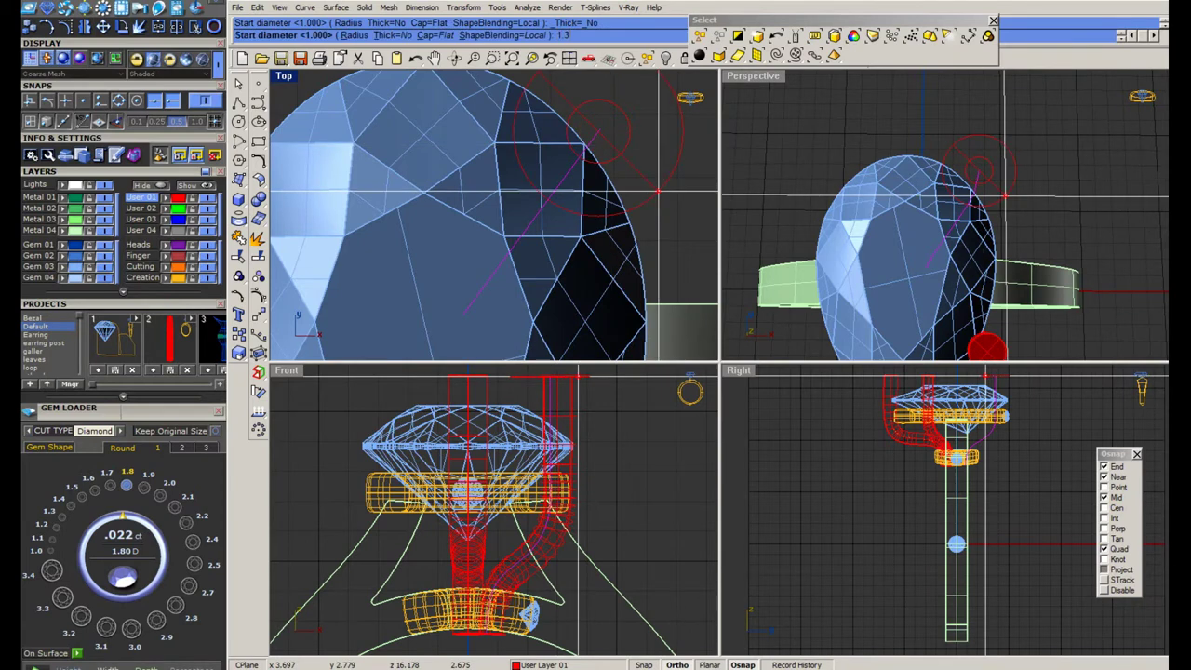
key(Return)
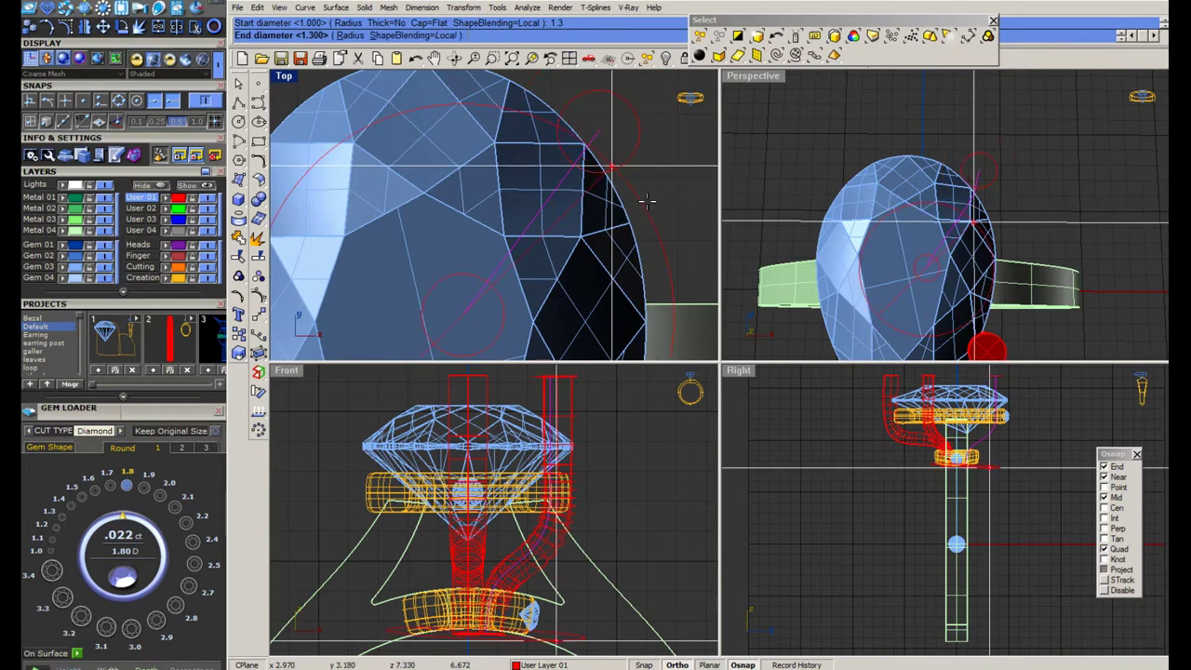
text(1)
key(Return)
key(Return)
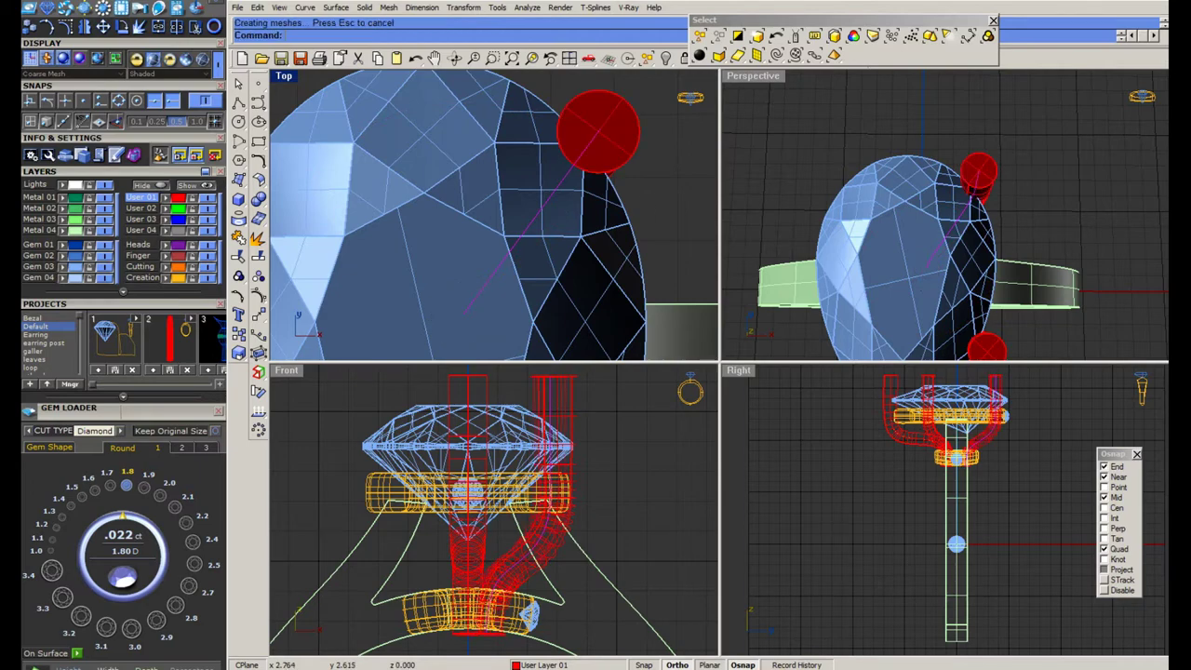
scroll(621, 309, down, 5)
scroll(621, 309, up, 3)
scroll(620, 309, up, 2)
scroll(619, 279, up, 2)
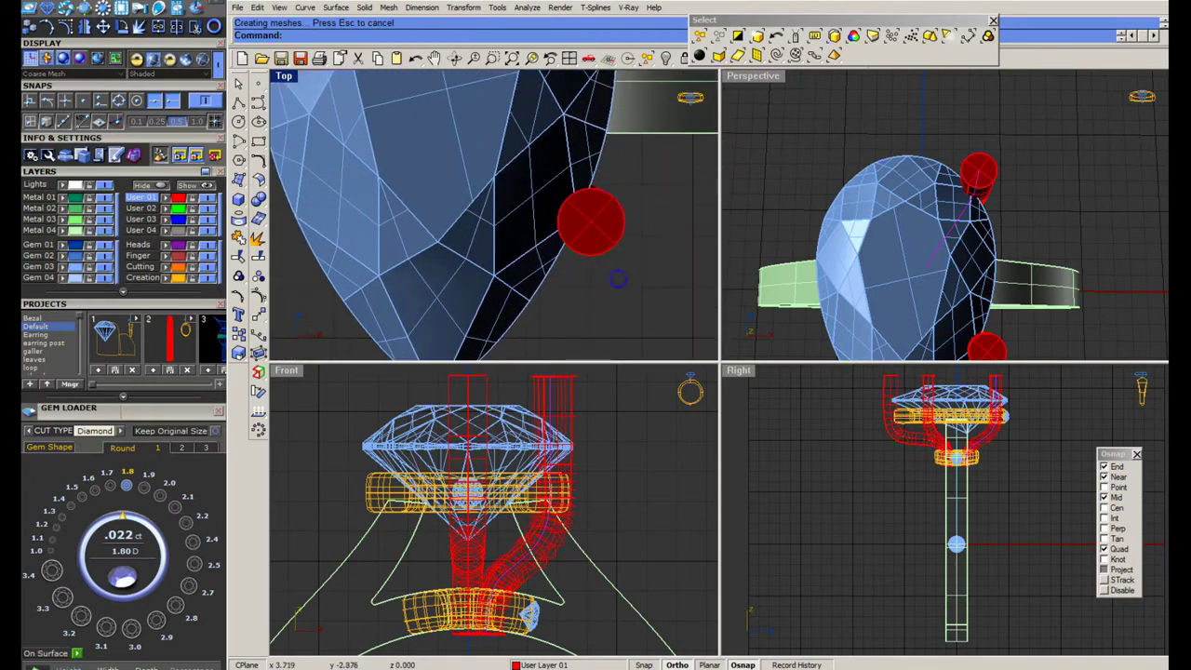
Rotate-copy the new prong about the ring centre 0,0,0
drag(601, 267, 590, 266)
text(rotate)
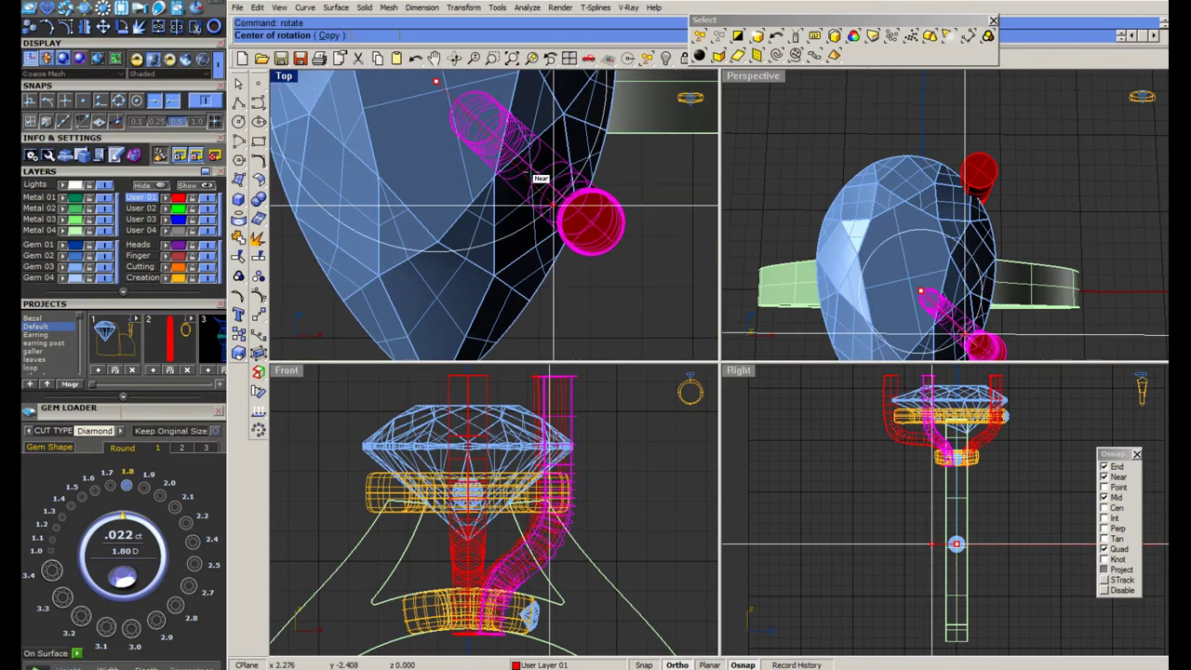
key(Return)
text(mirror)
key(Return)
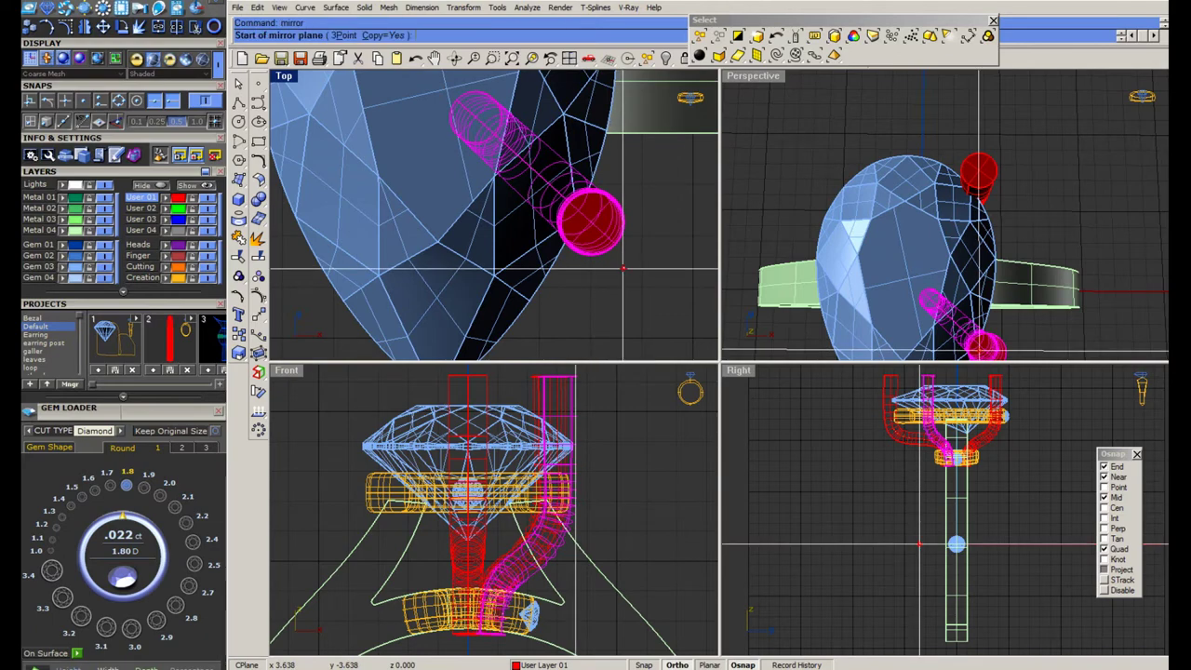
text(0,0,0)
key(Return)
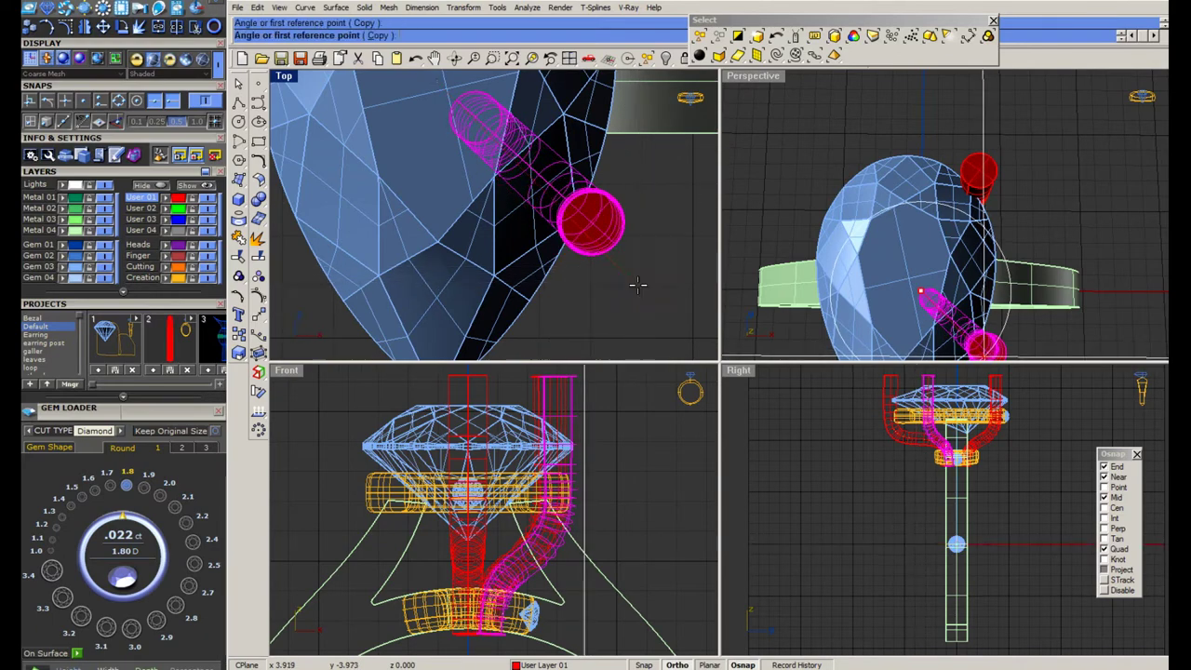
click(638, 284)
scroll(646, 274, down, 3)
key(Escape)
scroll(630, 273, down, 2)
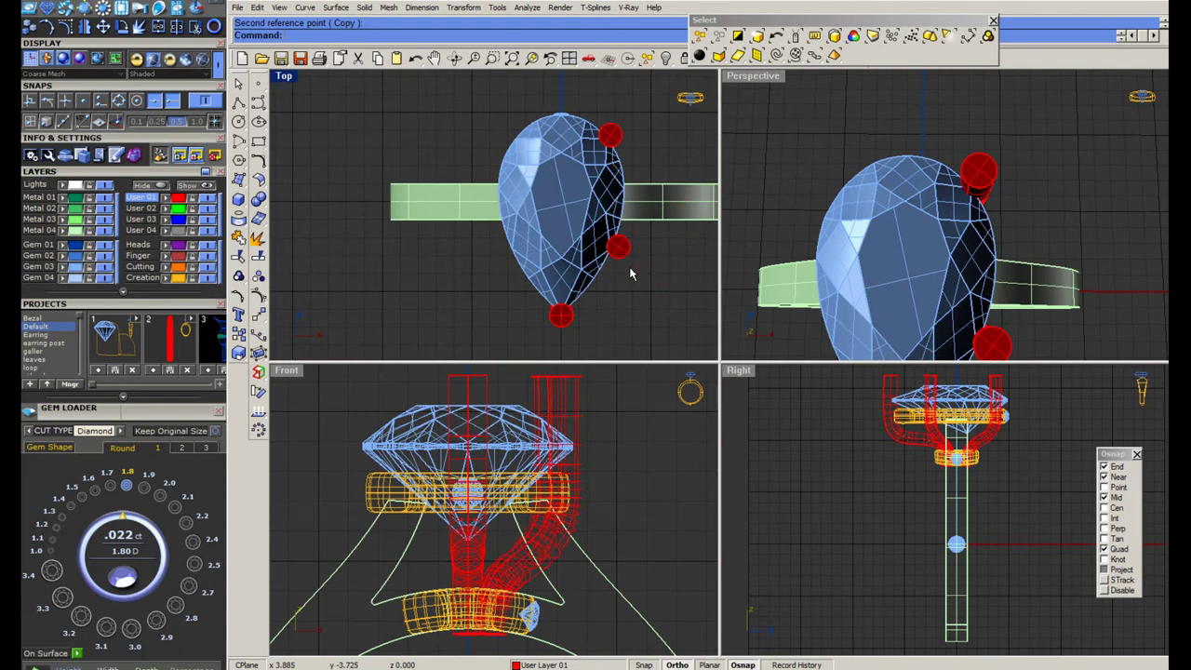
click(759, 37)
scroll(654, 314, up, 5)
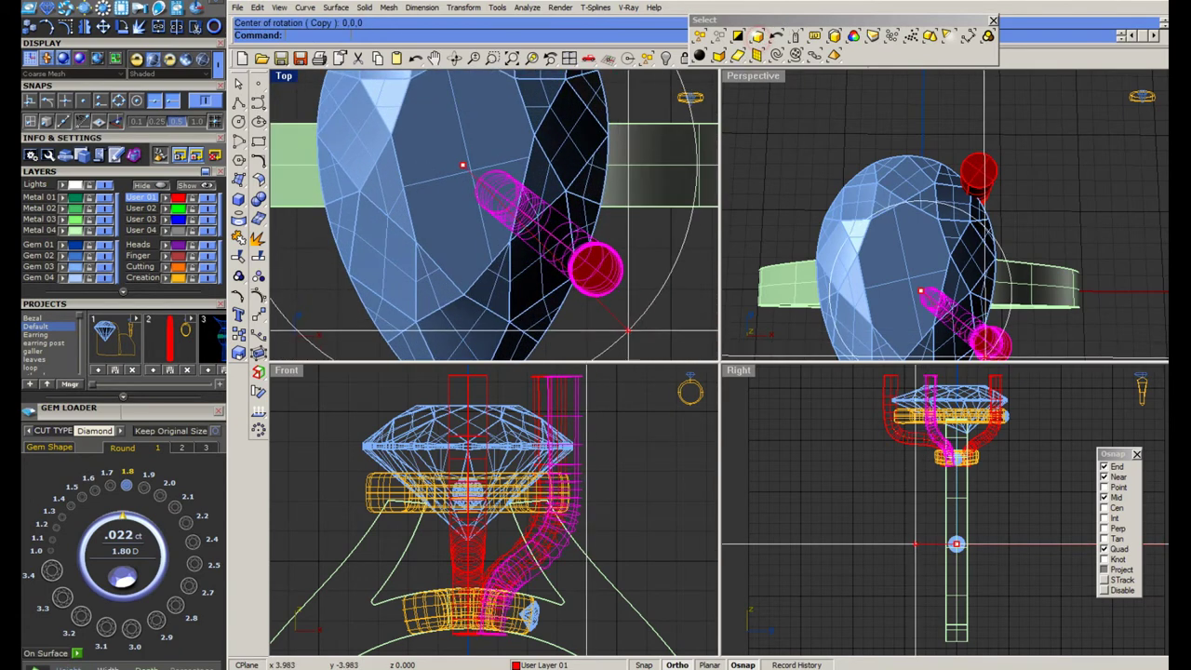
click(654, 313)
scroll(655, 313, down, 3)
key(Return)
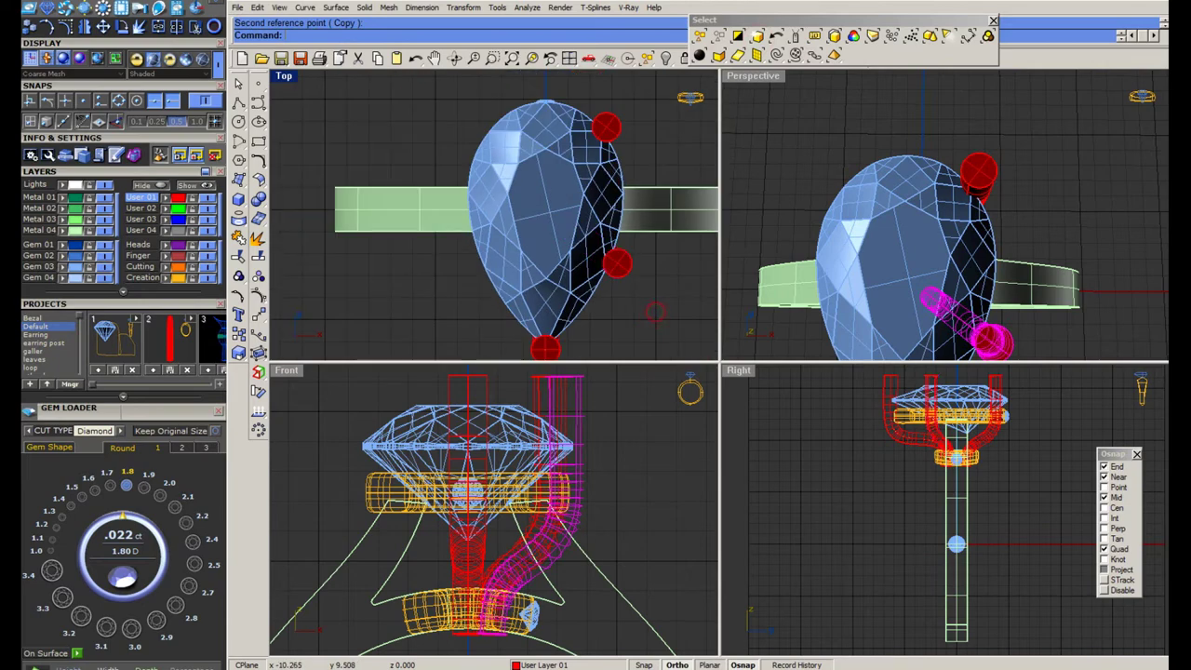
Maximize the Perspective view, orbit to the prongs and shank, and select the pear stone
double_click(755, 82)
right_drag(755, 82, 677, 235)
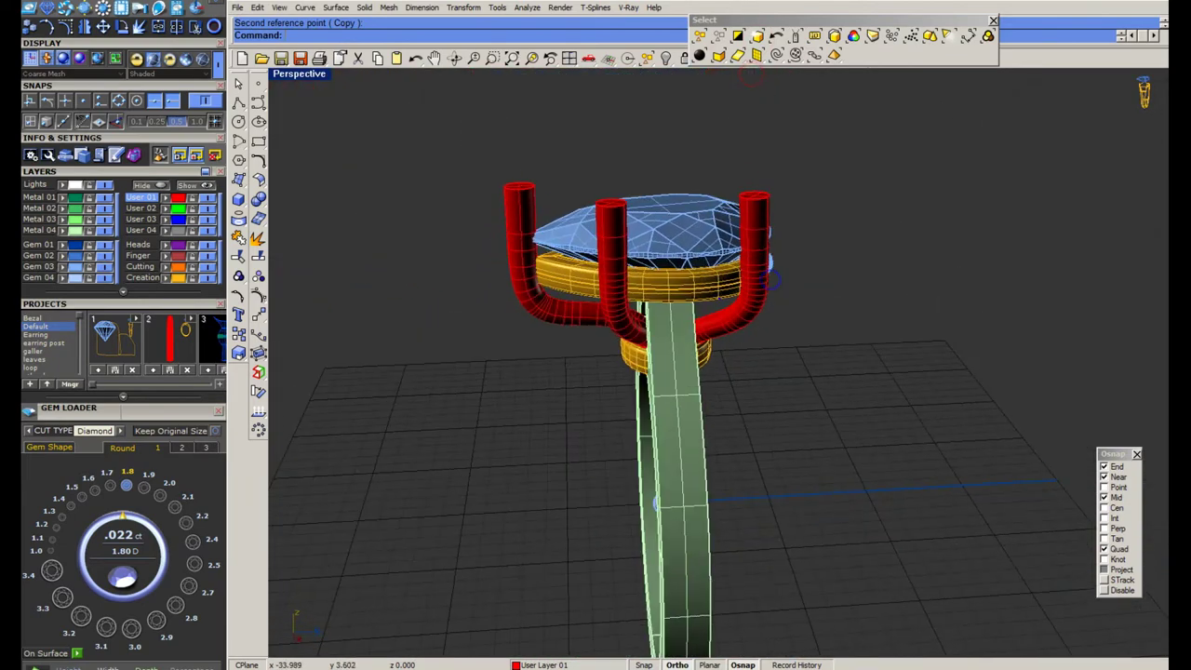
click(677, 236)
scroll(676, 235, up, 4)
Save the ring, make Metal 01 the current layer and hide the pear stone
key(Return)
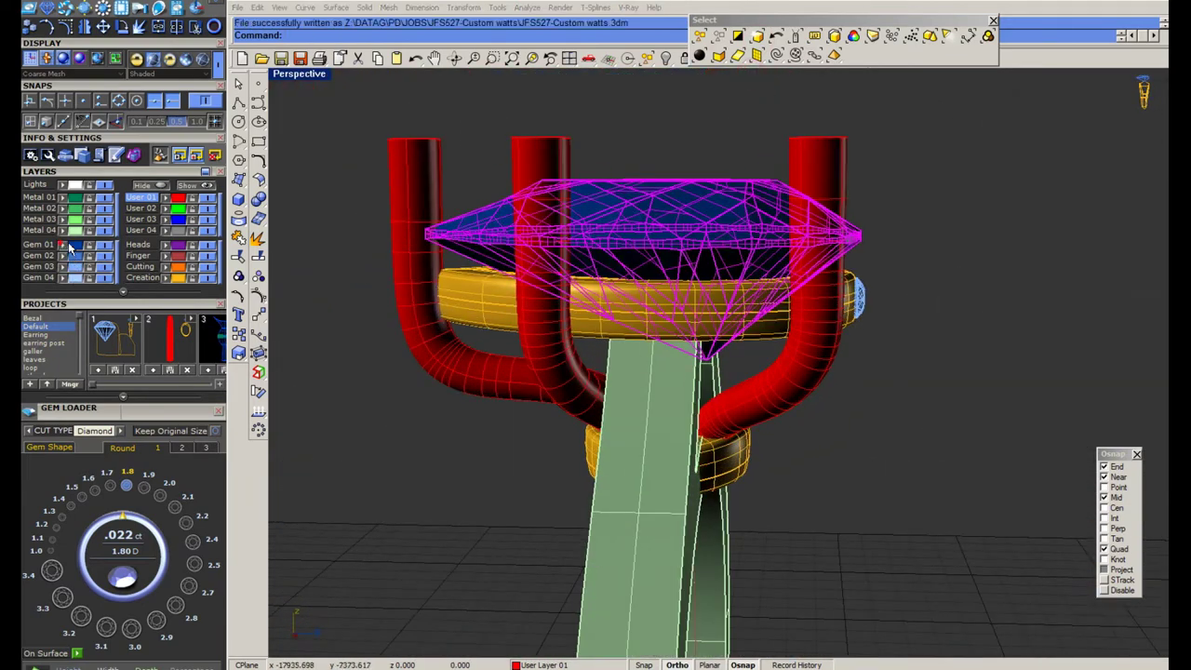
click(39, 197)
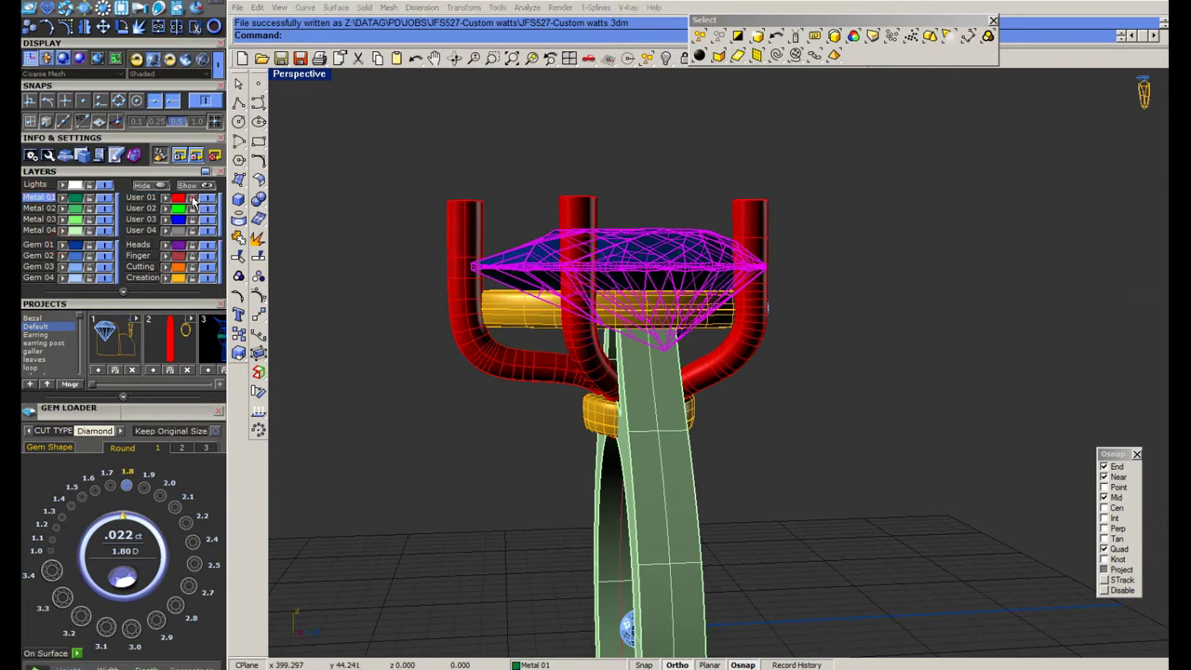
click(707, 165)
right_drag(526, 270, 792, 341)
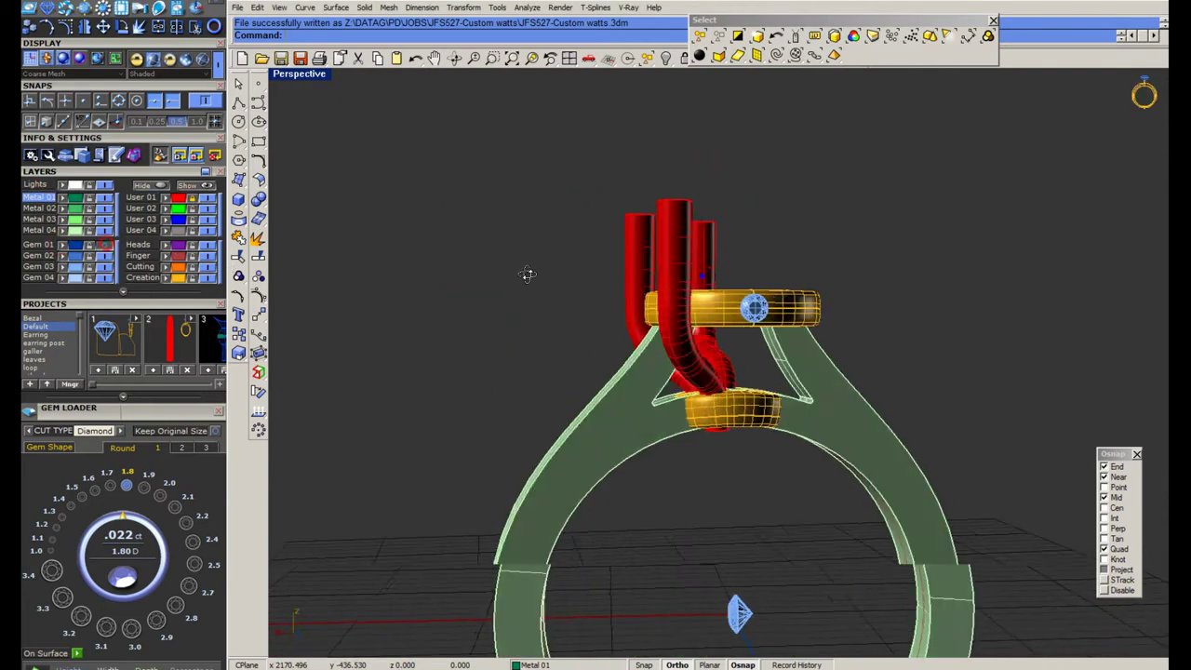
scroll(802, 343, up, 3)
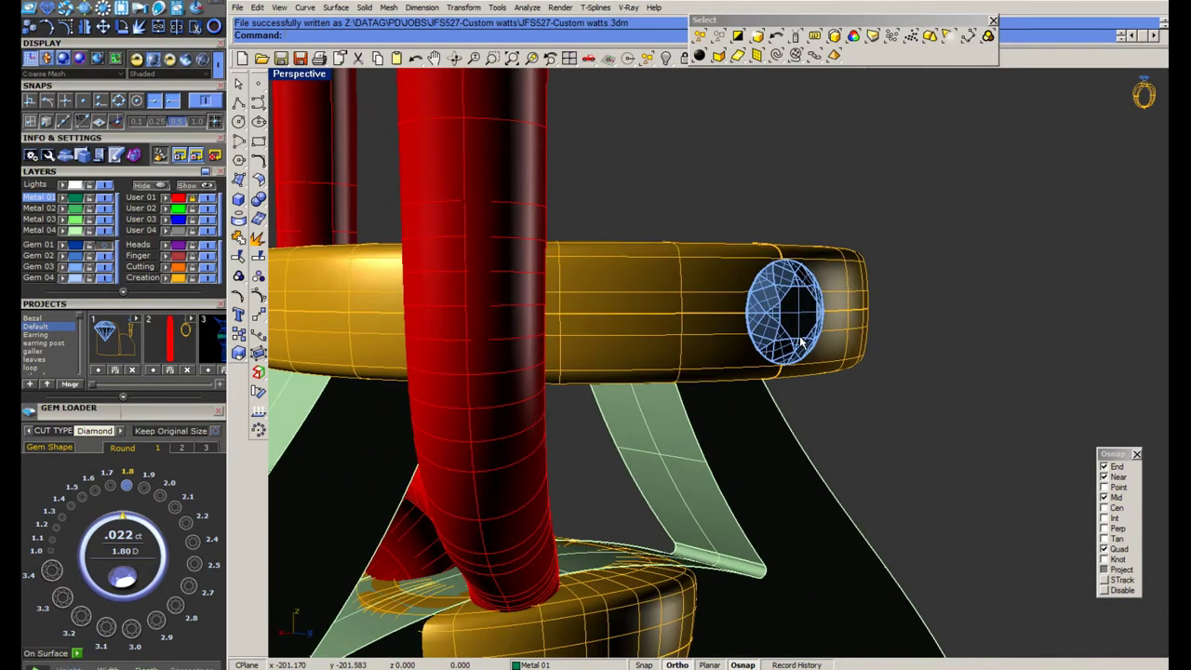
scroll(700, 344, down, 2)
right_drag(700, 344, 686, 307)
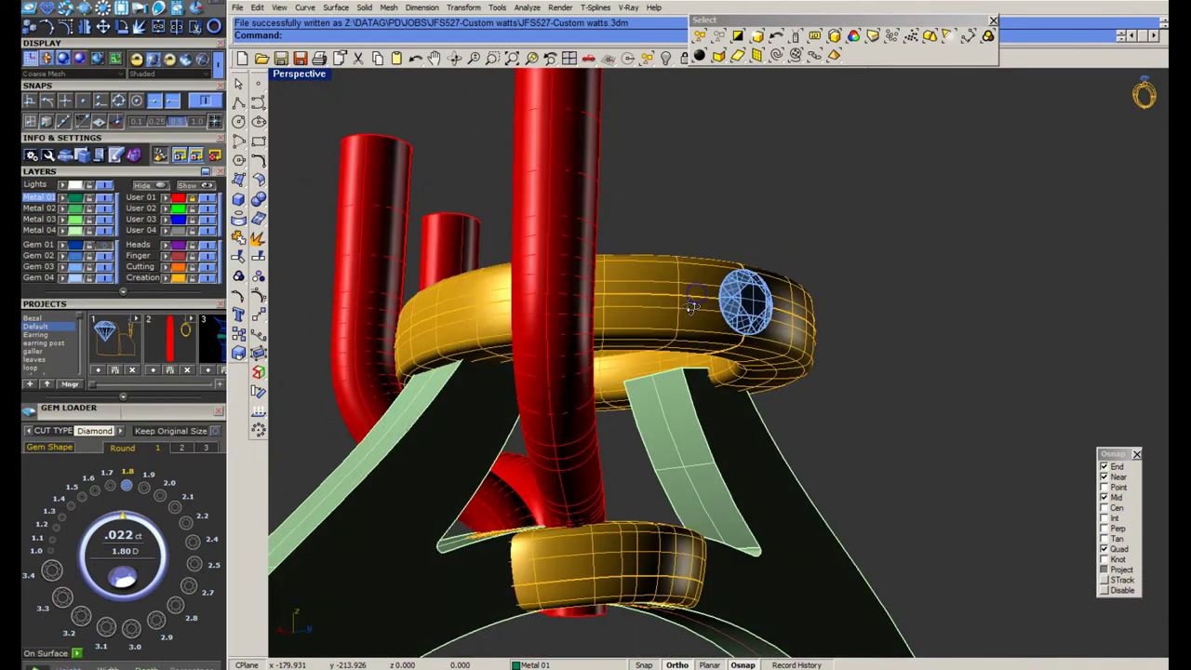
scroll(686, 307, up, 3)
Place a small round gem on the gallery rail band with Gem on Surface
drag(686, 307, 663, 332)
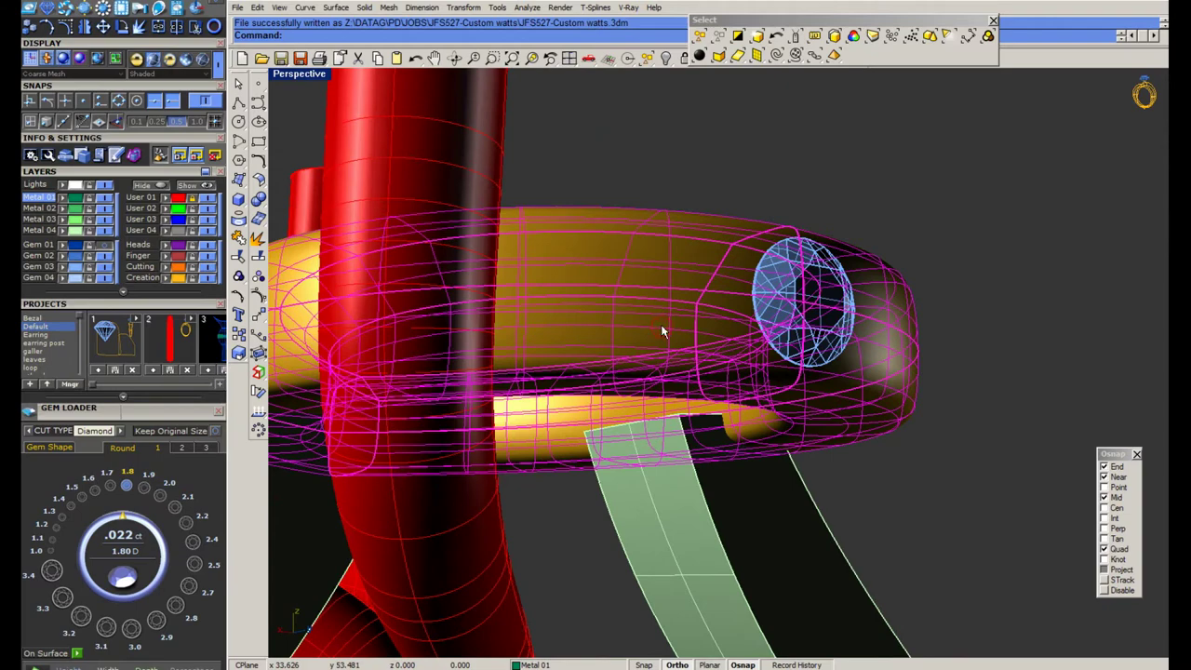
right_click(665, 327)
click(700, 370)
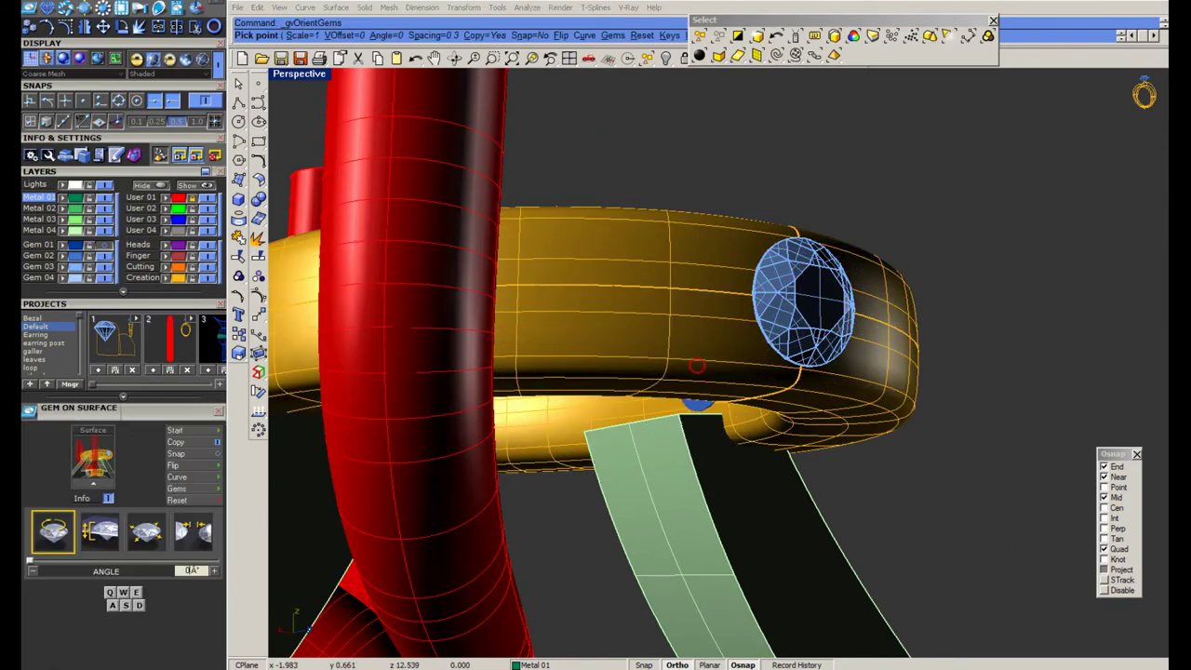
click(703, 283)
mouse_move(696, 301)
right_down()
mouse_move(670, 341)
mouse_move(791, 327)
right_up()
key(Return)
click(796, 325)
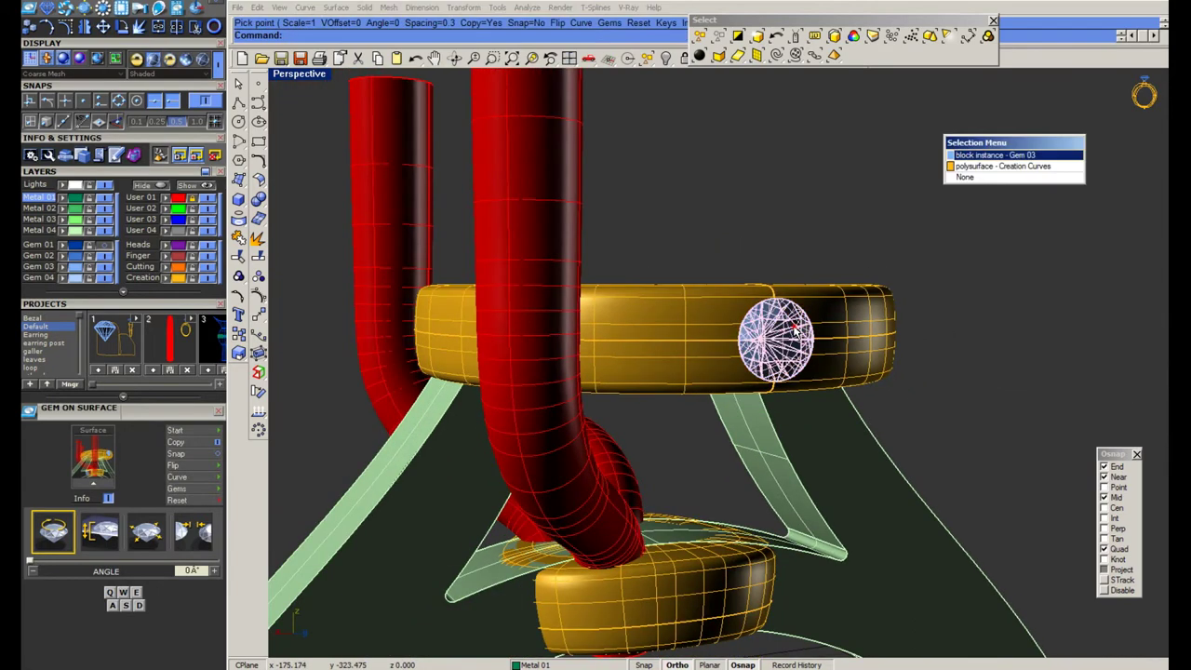
scroll(798, 327, up, 3)
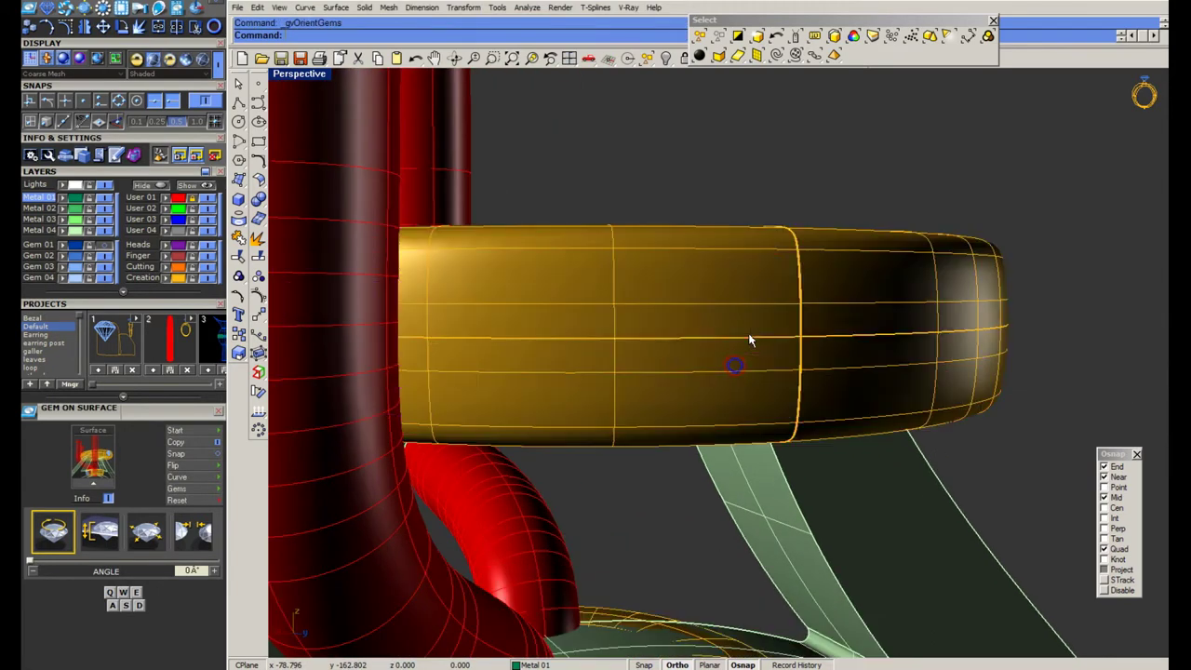
Place several more gems along the gallery rail, then undo the placement
key(Return)
right_drag(731, 341, 675, 372)
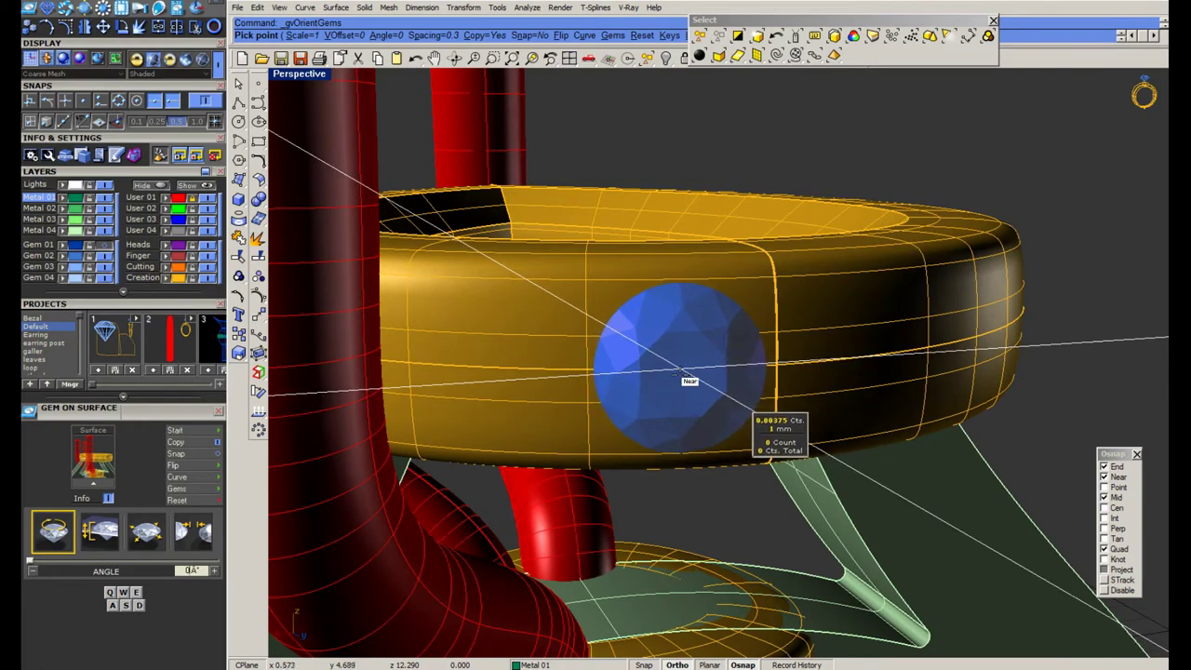
click(686, 376)
right_drag(686, 377, 736, 409)
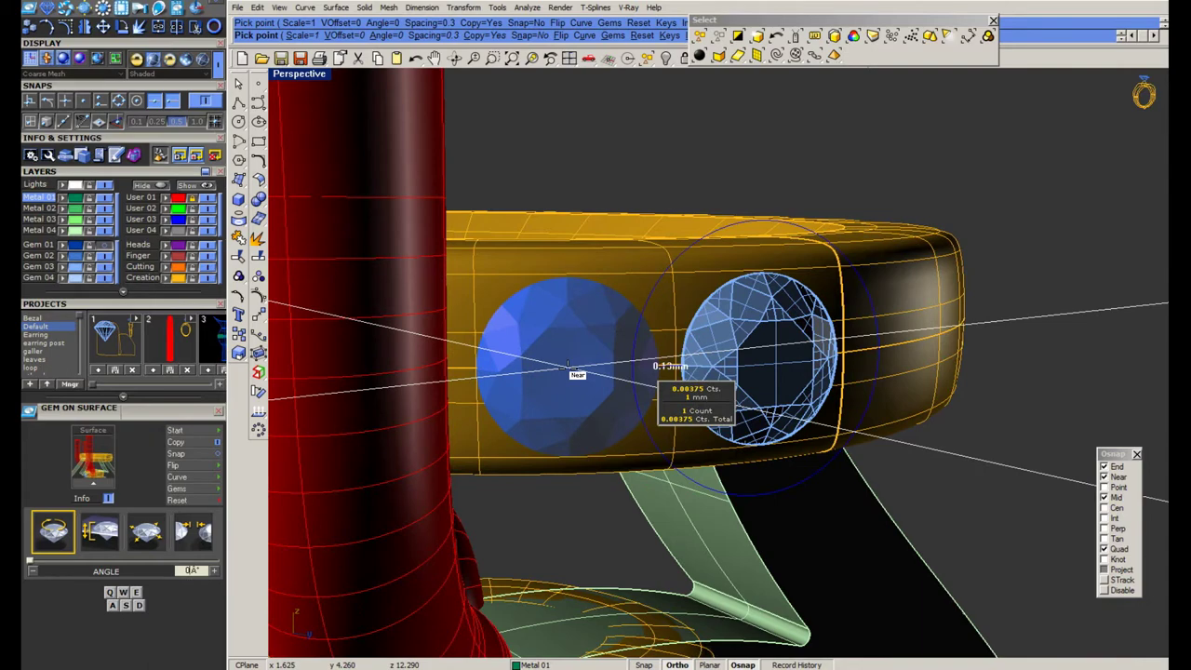
click(563, 369)
mouse_move(563, 369)
right_down()
mouse_move(829, 358)
mouse_move(393, 361)
right_up()
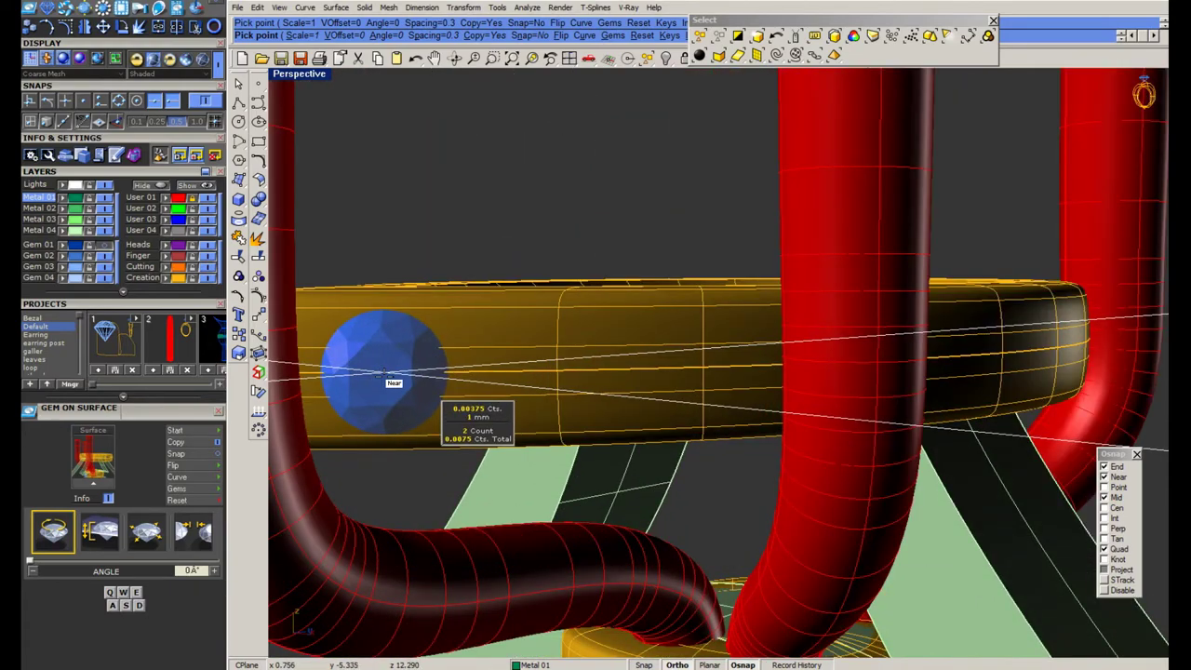
click(385, 372)
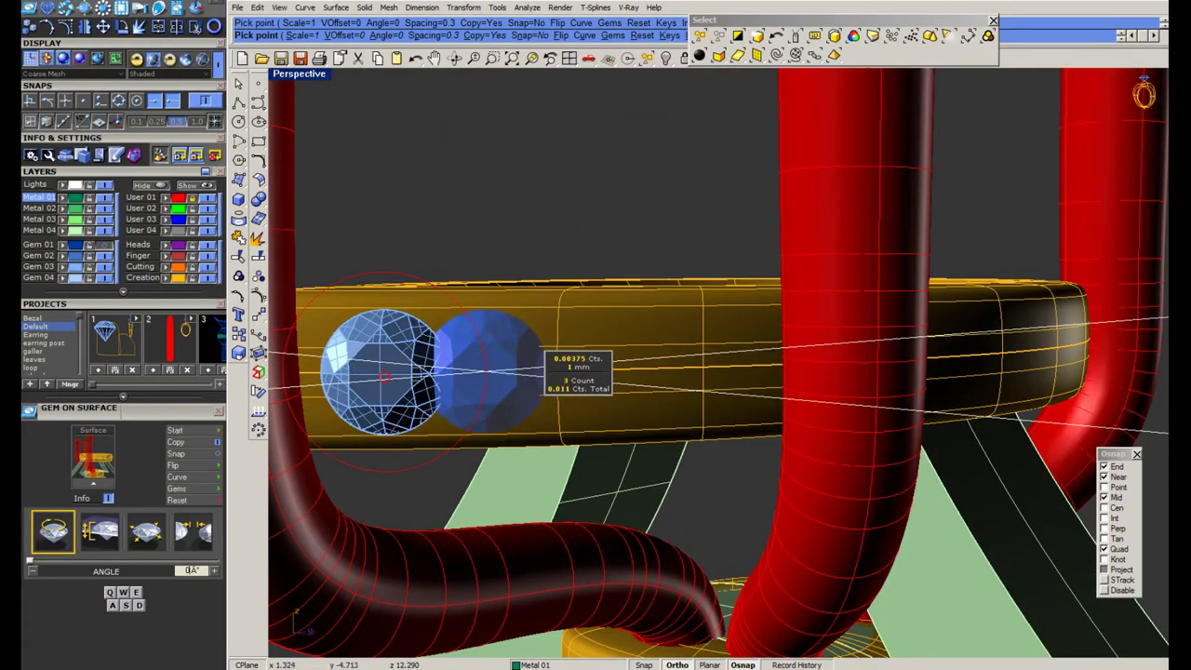
click(533, 372)
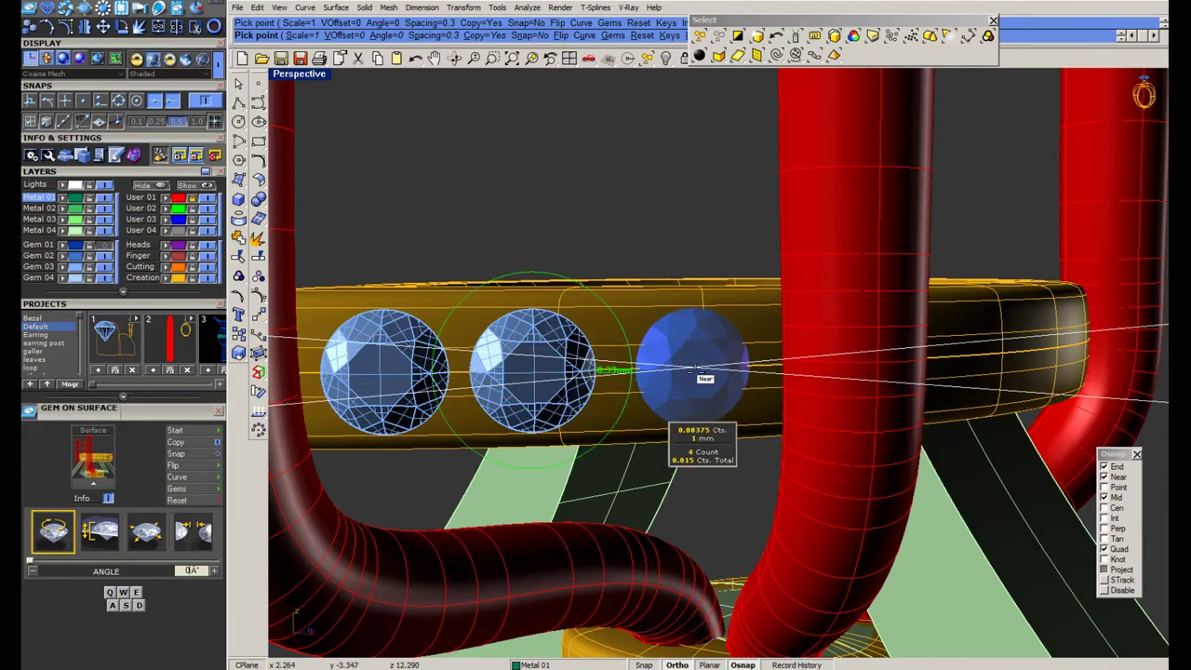
scroll(605, 370, down, 5)
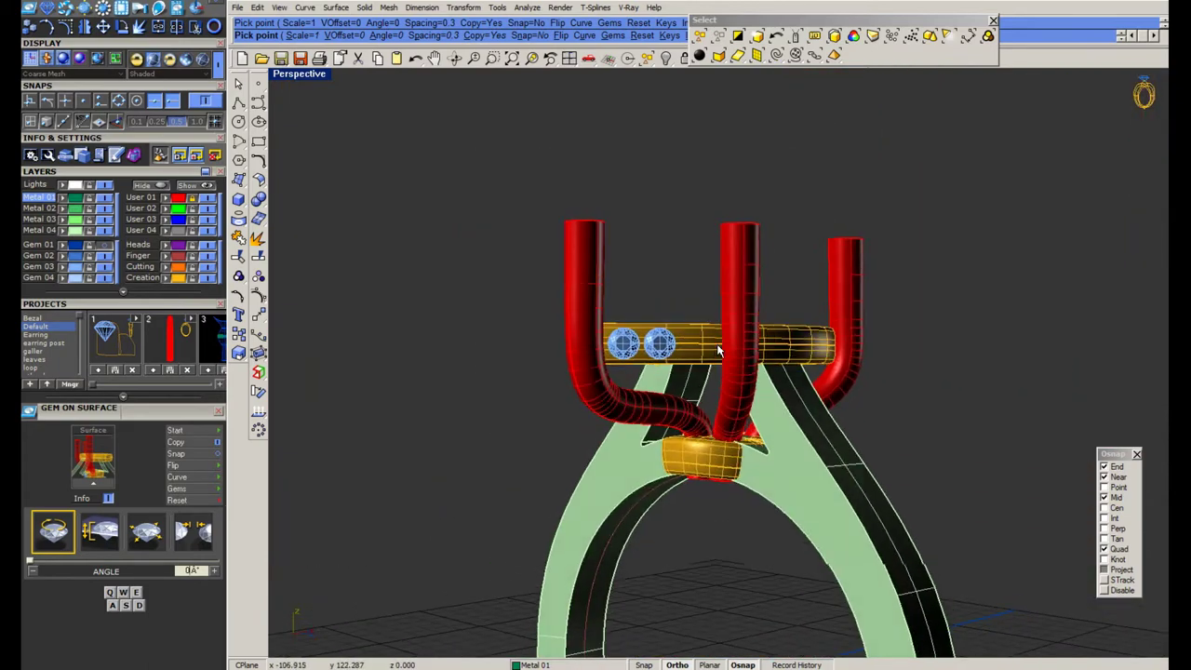
key(ctrl+z)
Duplicate the gallery band's edge curve with DupEdge
click(238, 218)
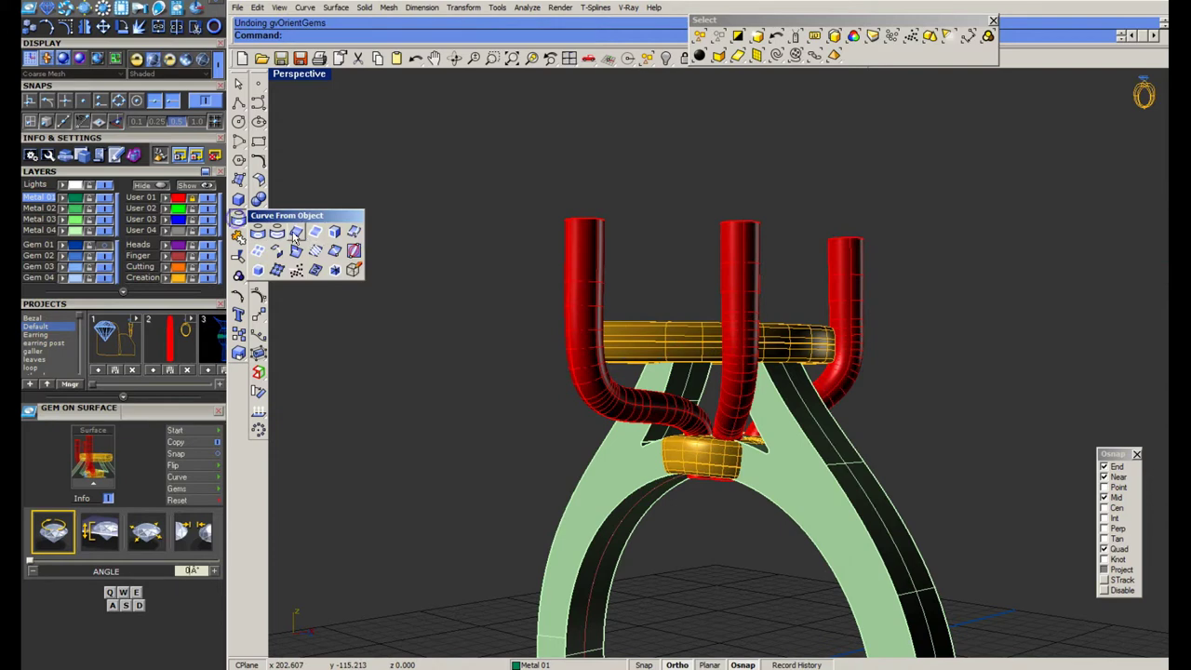
click(296, 233)
click(629, 333)
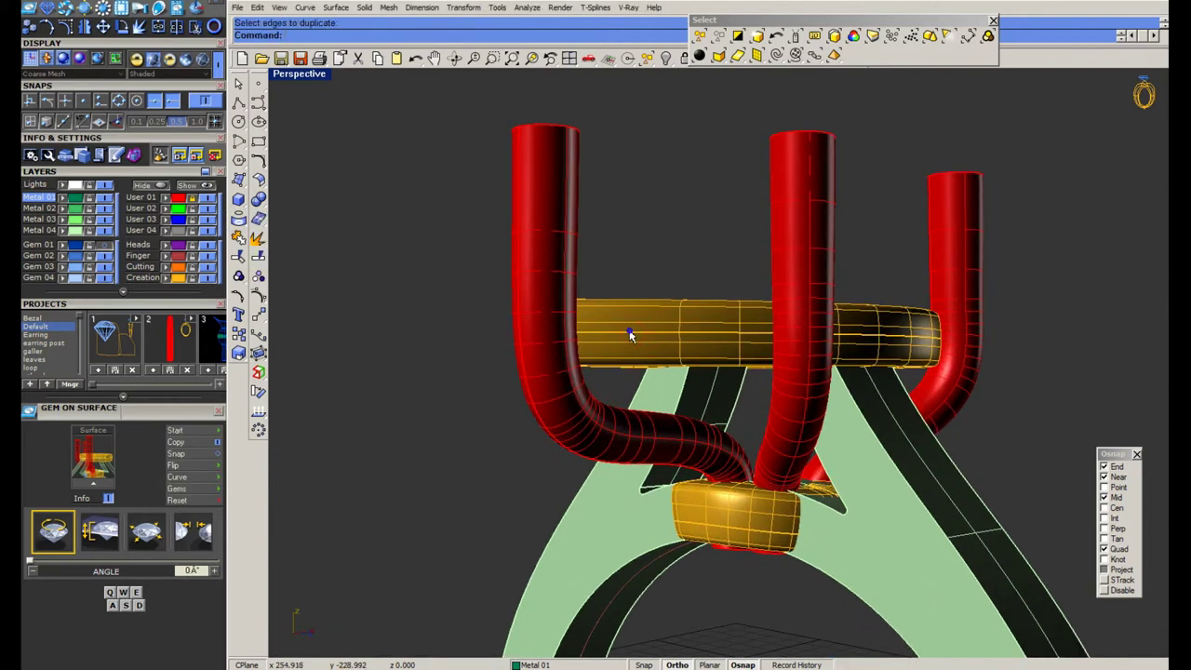
Copy the band edge as a curve and begin 1 mm round gems on it with Fixed spacing
key(Return)
scroll(629, 349, up, 2)
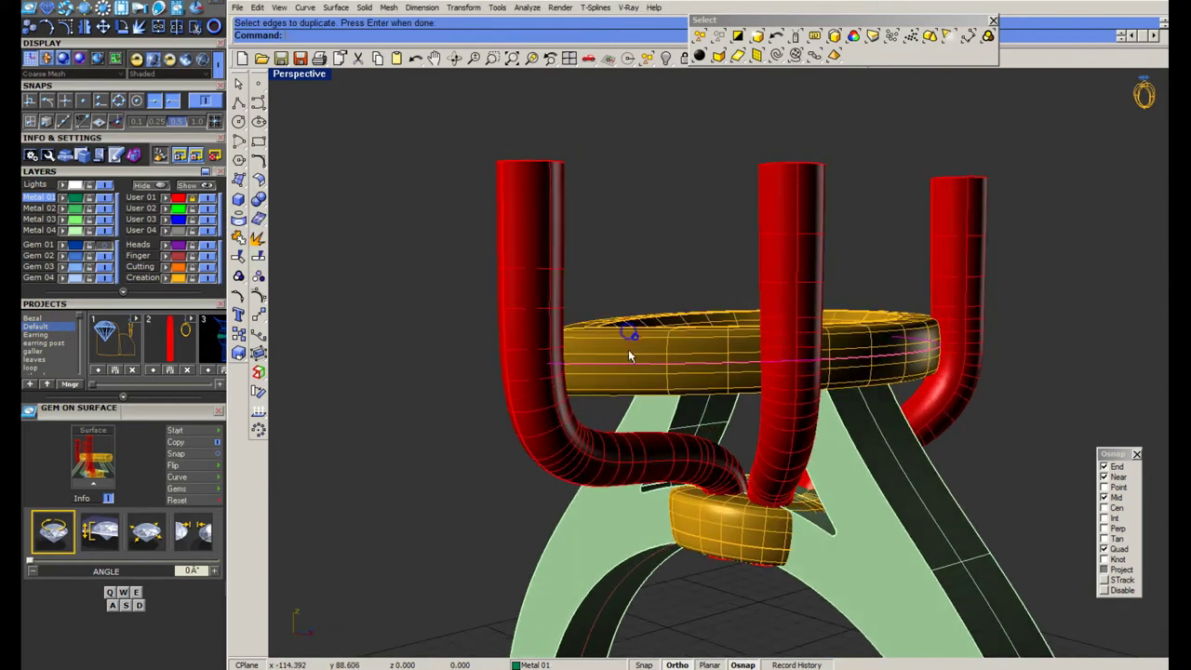
scroll(628, 349, up, 2)
middle_click(629, 349)
click(662, 379)
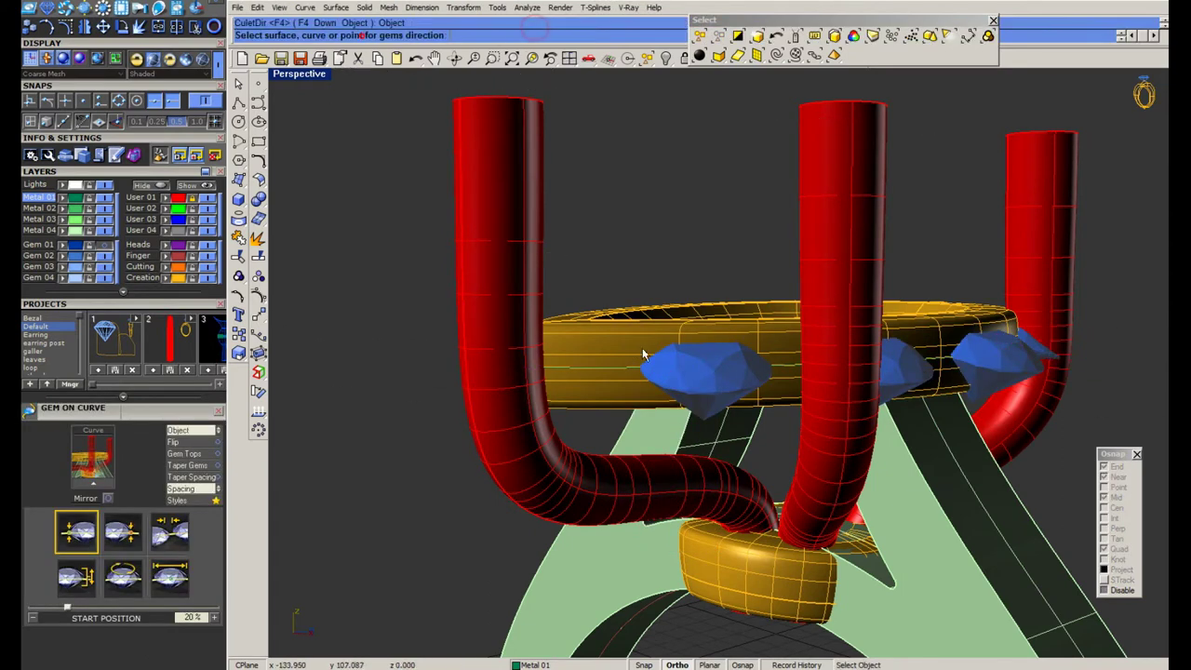
scroll(646, 348, up, 3)
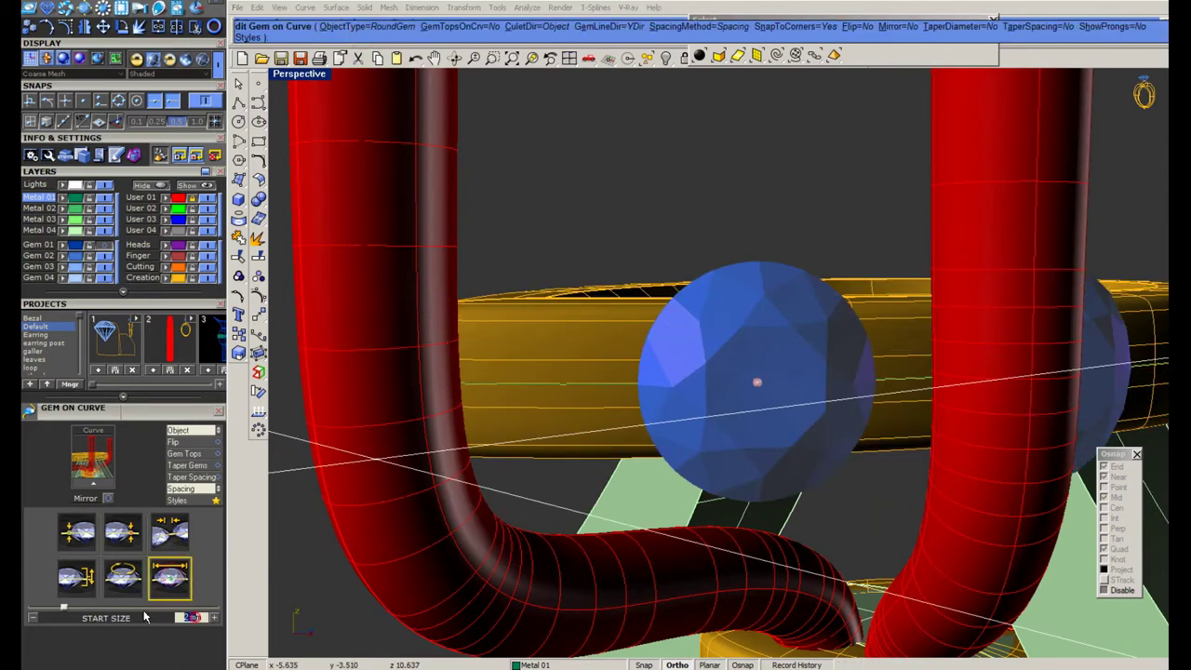
key(Return)
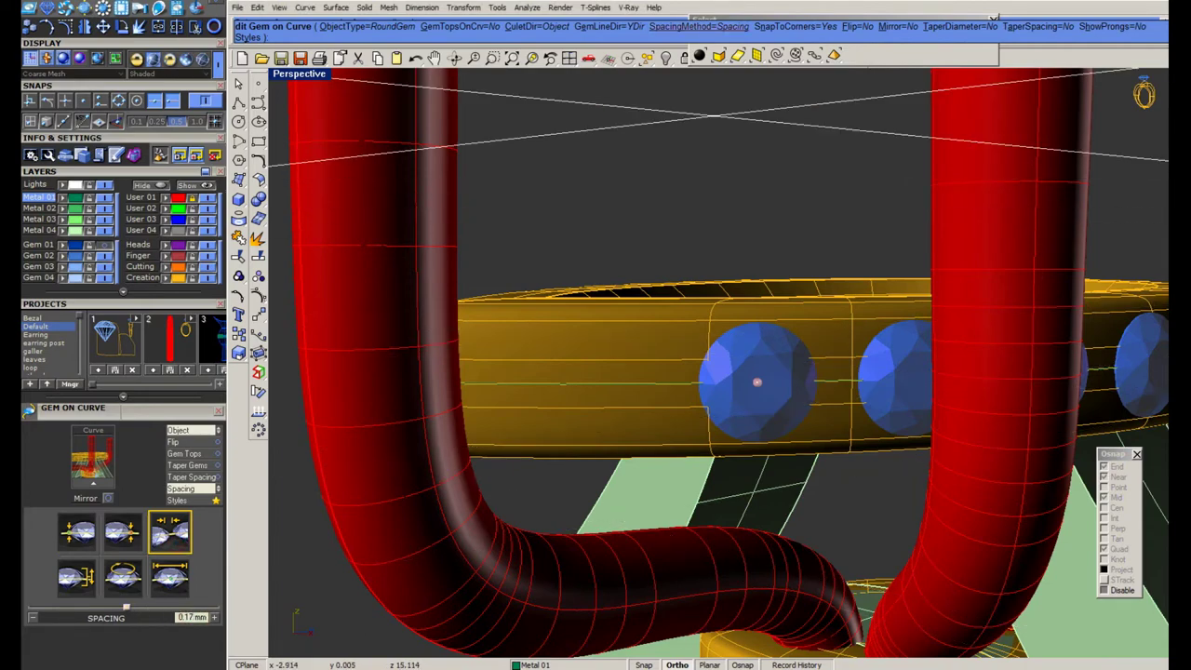
scroll(756, 382, down, 5)
text(f)
key(Return)
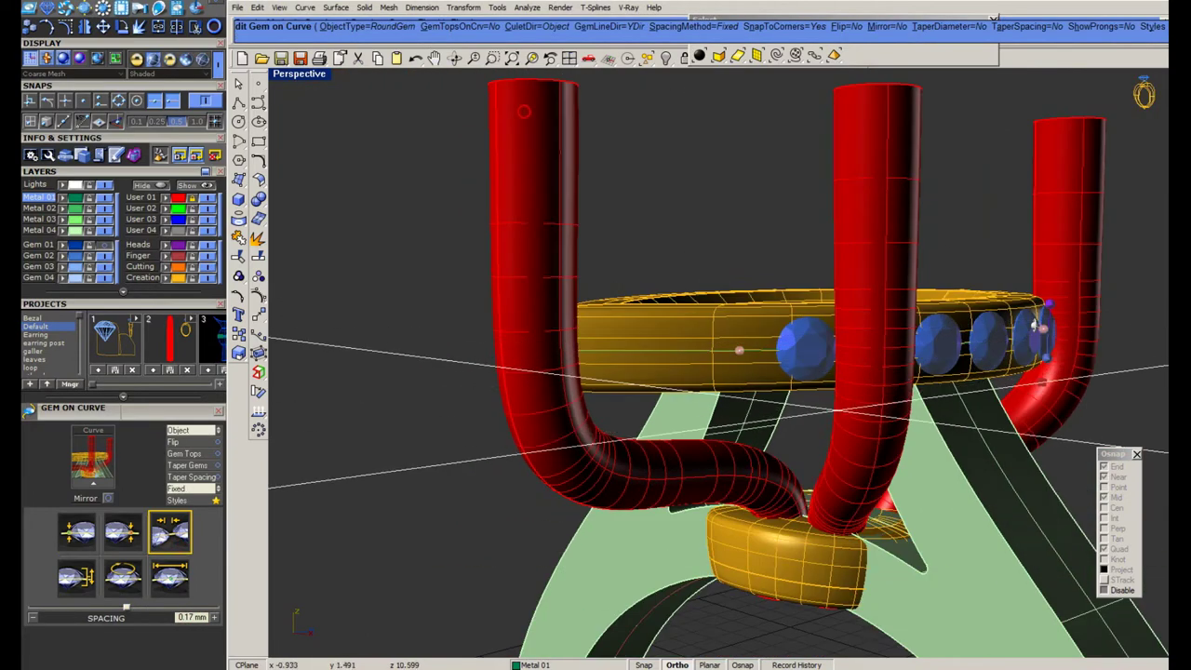
Start the four-gem row at about 30.26% along the curve, finish it, then pick the band curve
scroll(920, 352, up, 2)
mouse_move(920, 351)
right_down()
mouse_move(685, 354)
mouse_move(700, 350)
right_up()
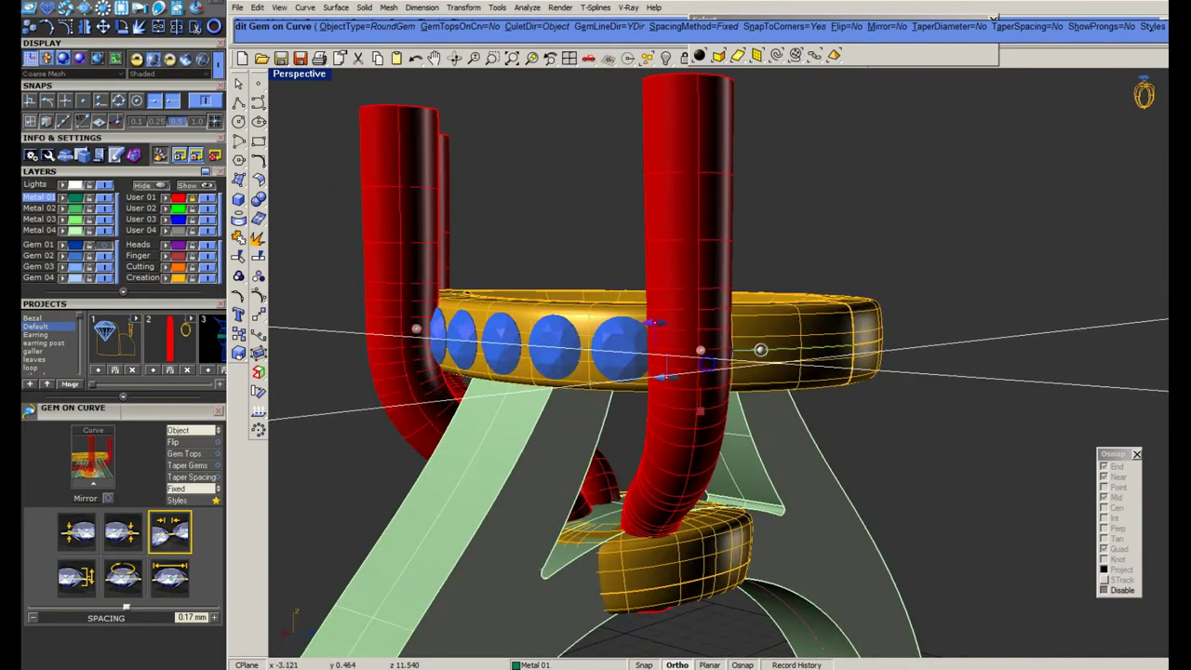
drag(700, 349, 621, 349)
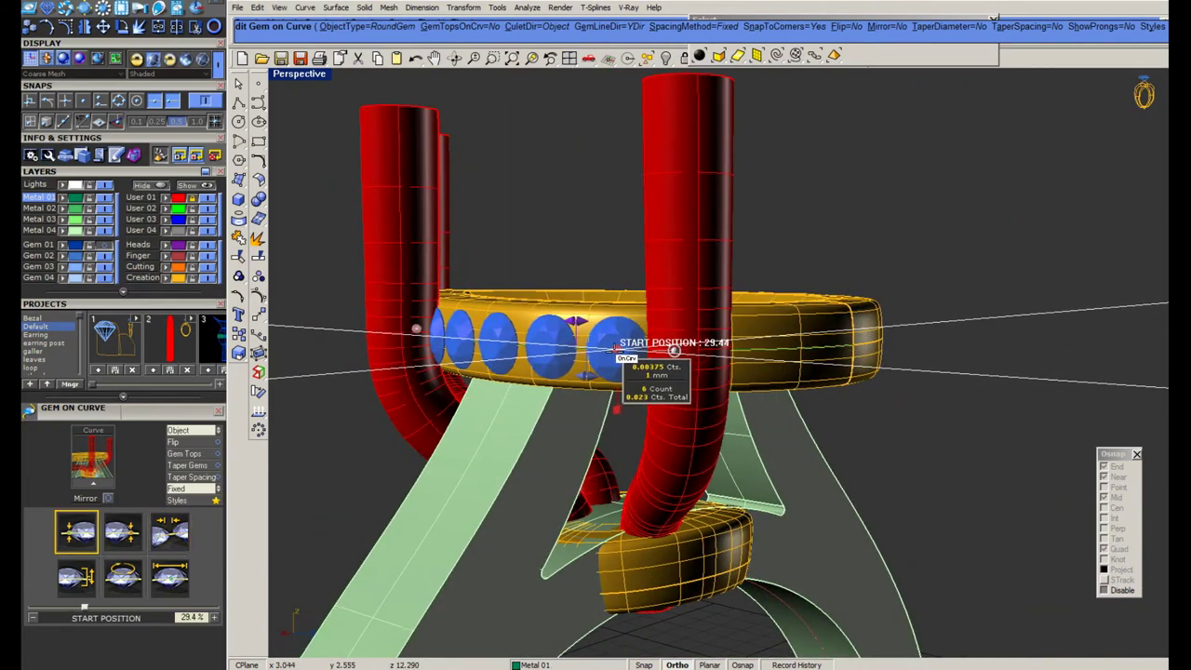
right_drag(630, 366, 842, 365)
scroll(850, 363, up, 2)
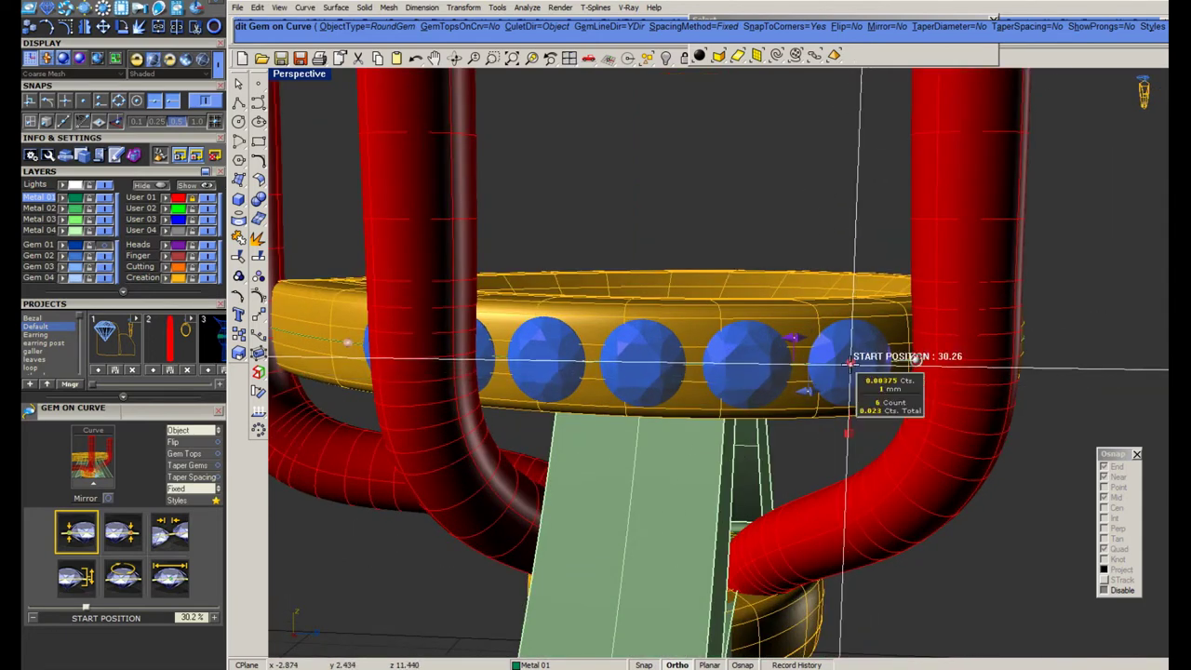
click(850, 361)
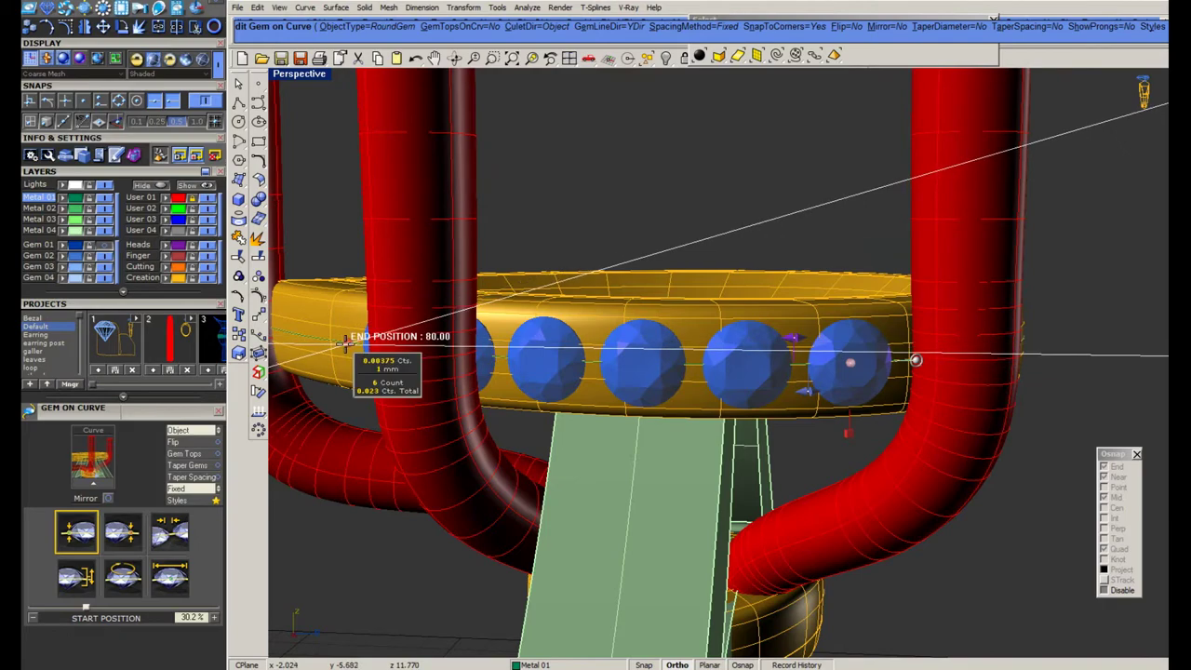
mouse_move(536, 359)
right_down()
mouse_move(768, 402)
mouse_move(858, 349)
right_up()
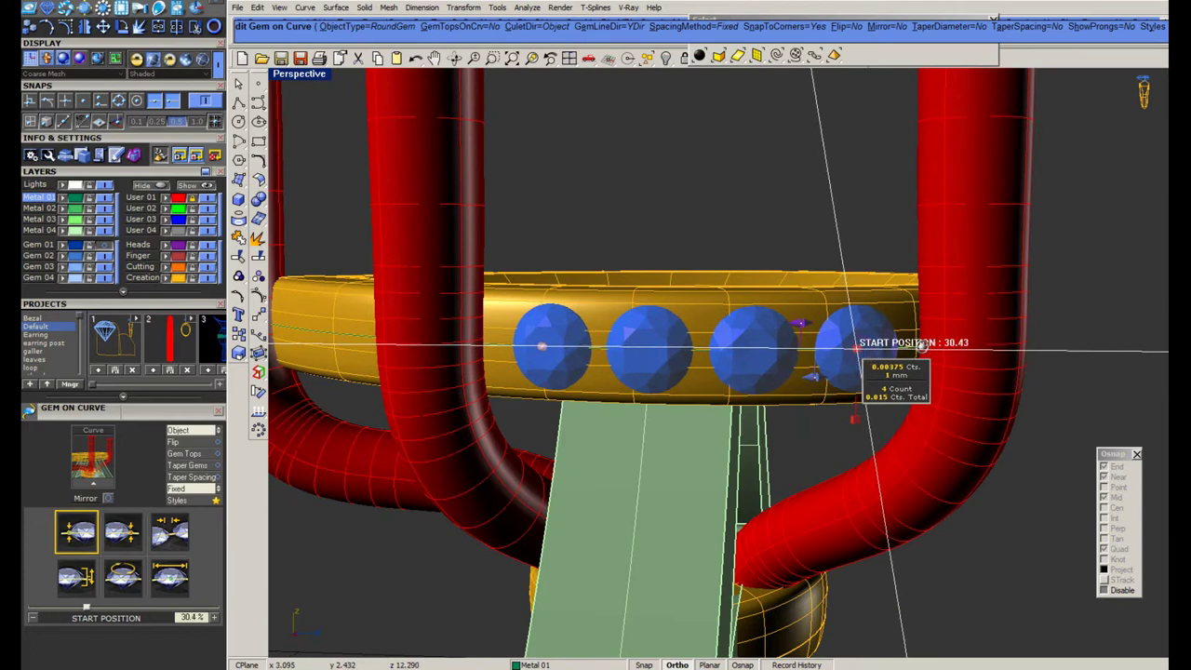
right_drag(926, 345, 996, 346)
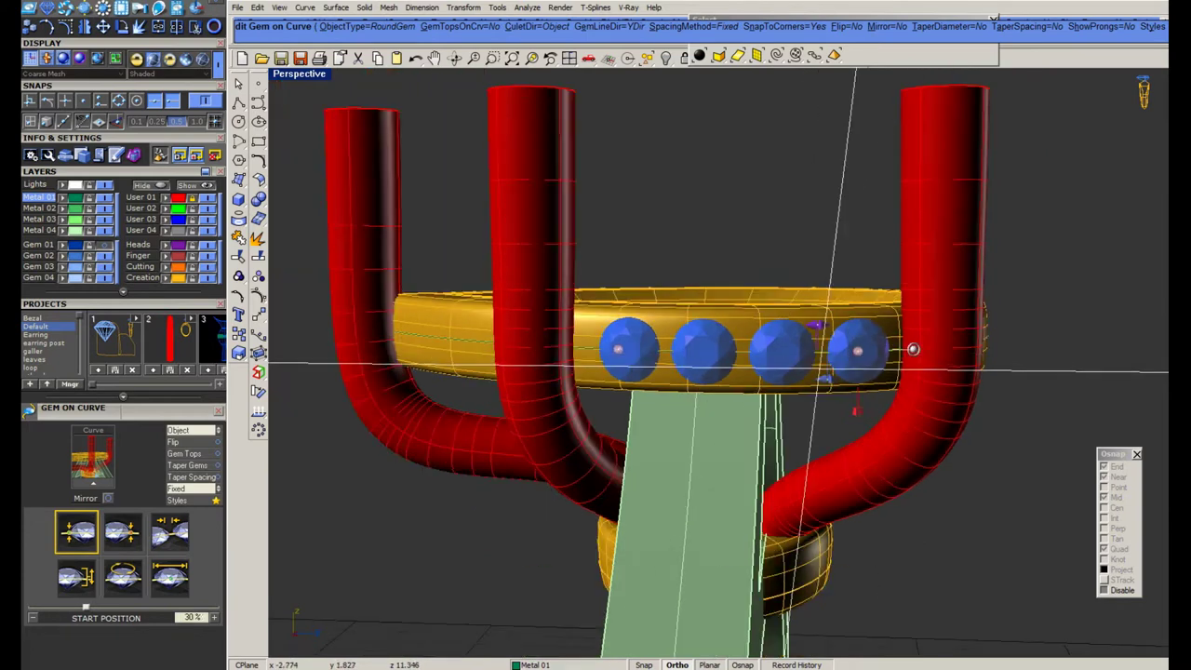
key(Return)
click(670, 372)
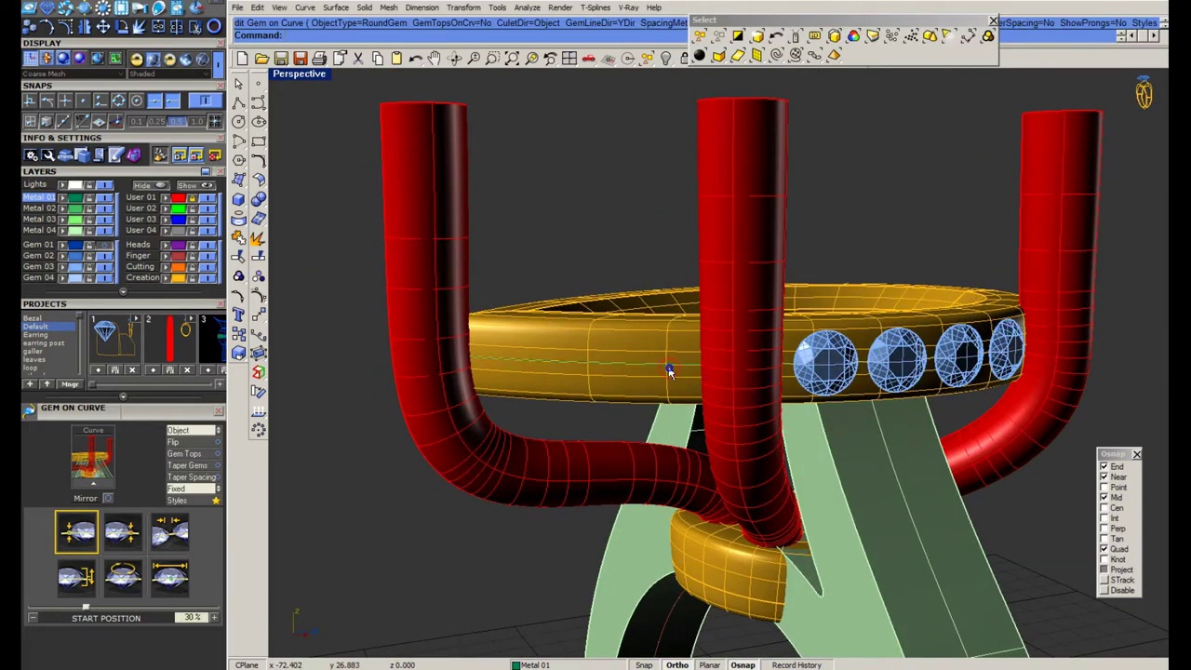
Start a new 1 mm Gem on Curve row with CuletDir Object and Fixed spacing
middle_click(674, 364)
click(719, 389)
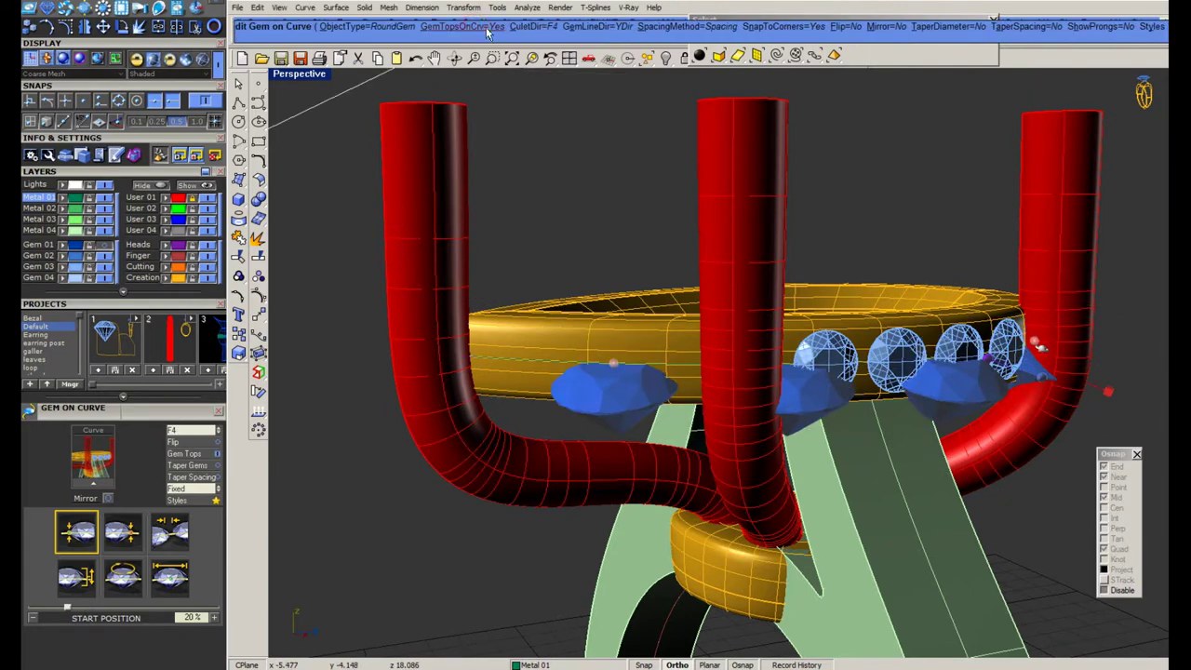
click(488, 33)
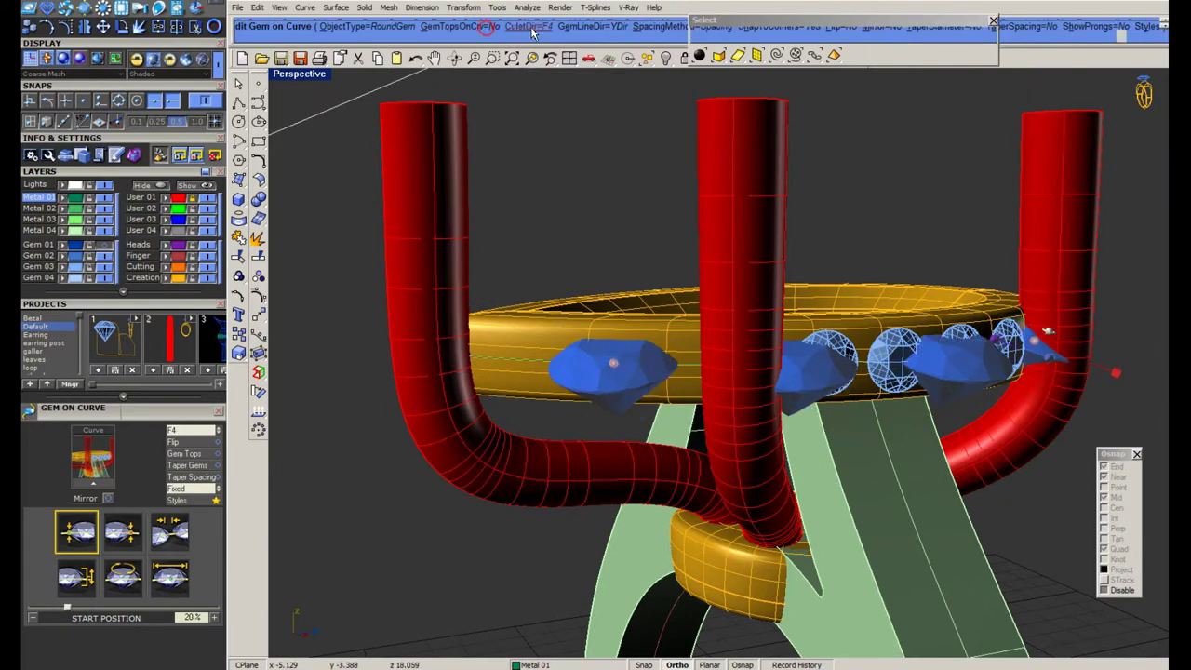
click(533, 347)
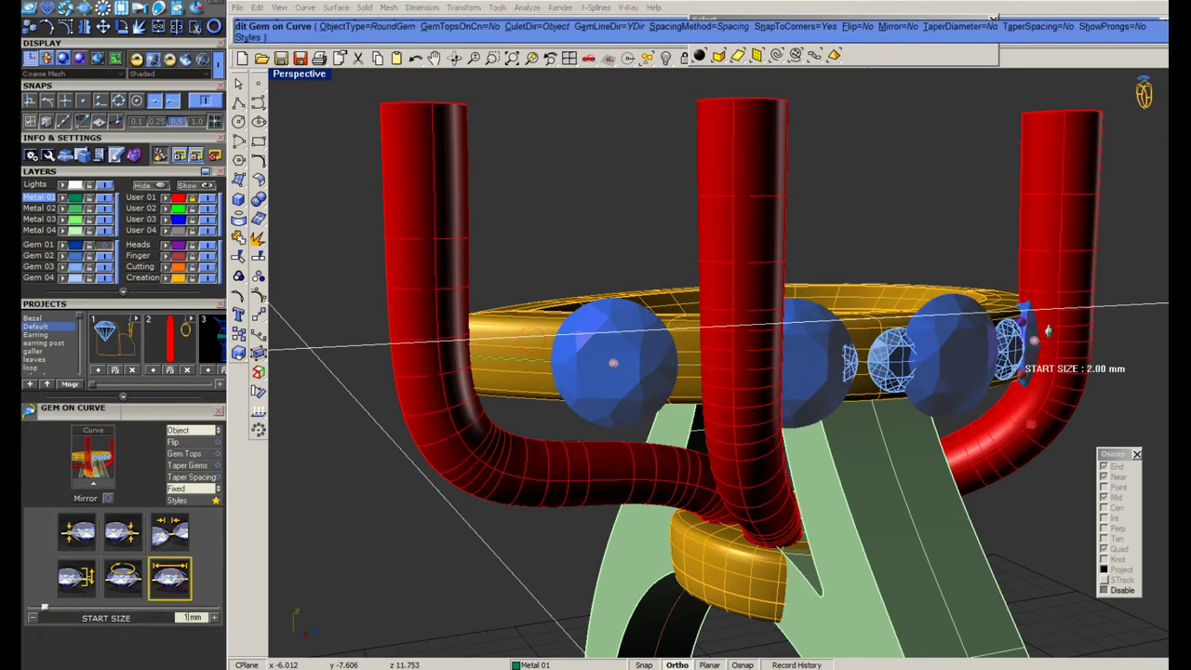
key(Return)
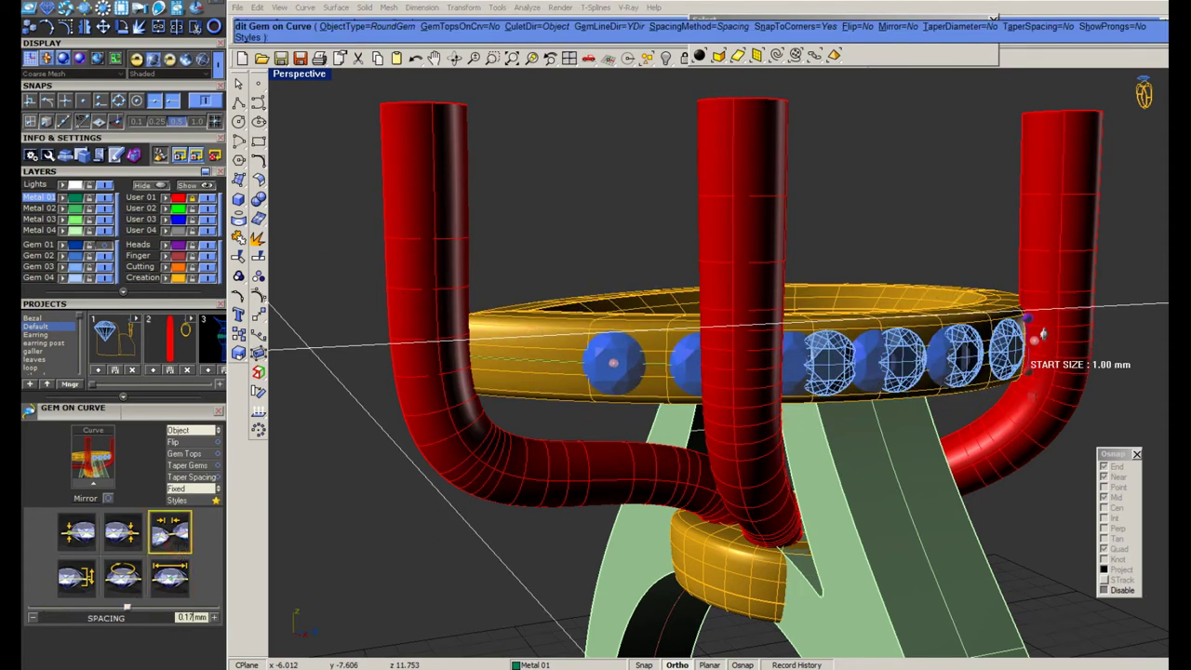
click(682, 27)
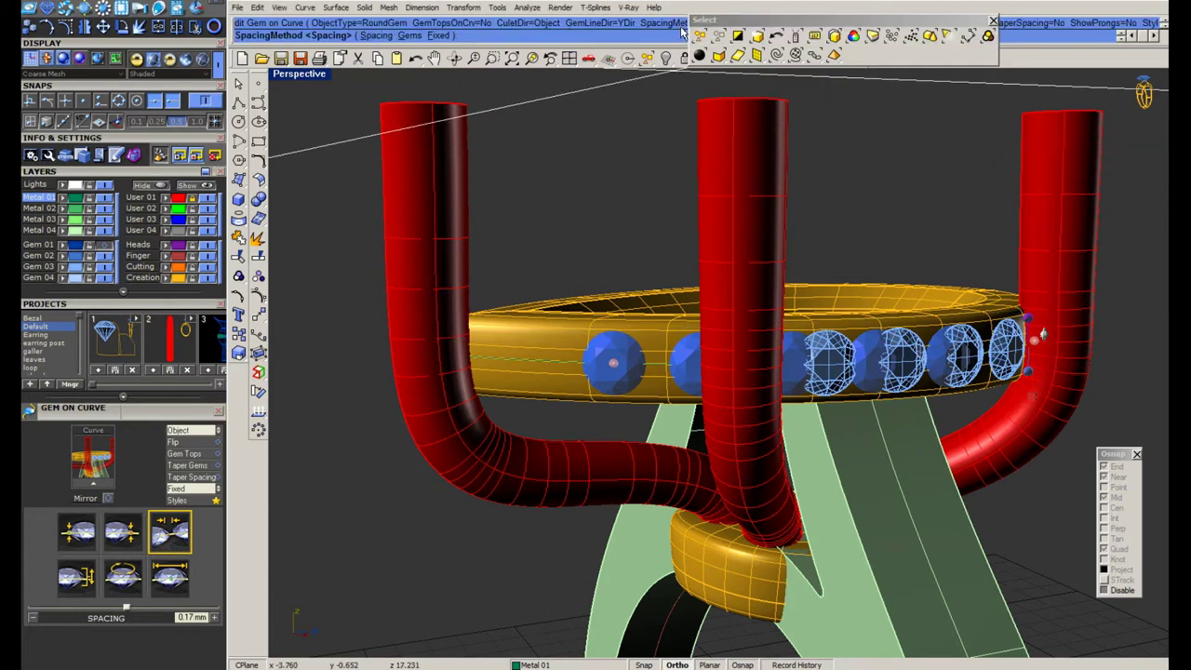
click(439, 35)
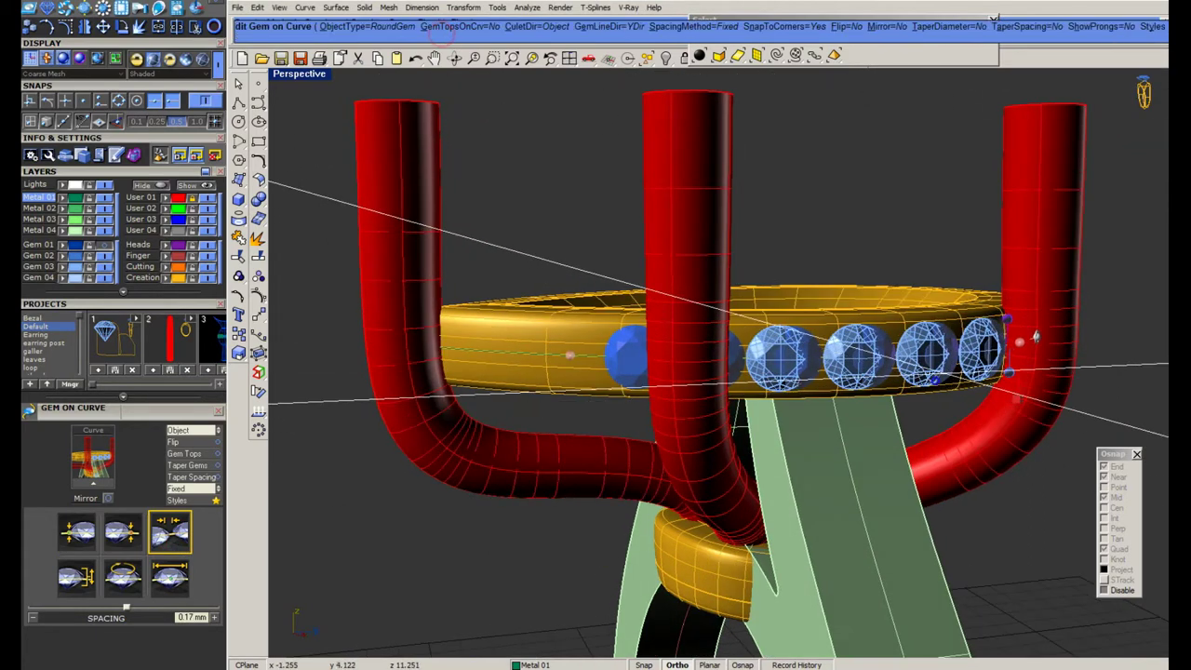
Place the three-gem row starting at about 75% along the band curve
drag(1014, 343, 470, 355)
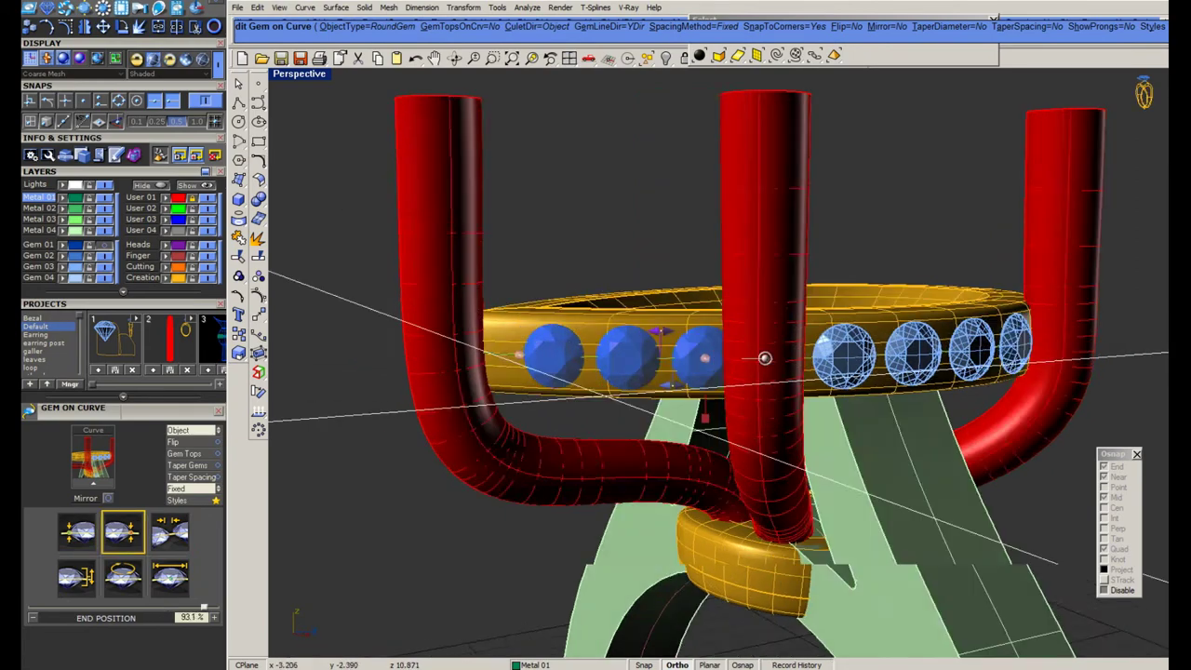
scroll(819, 343, up, 3)
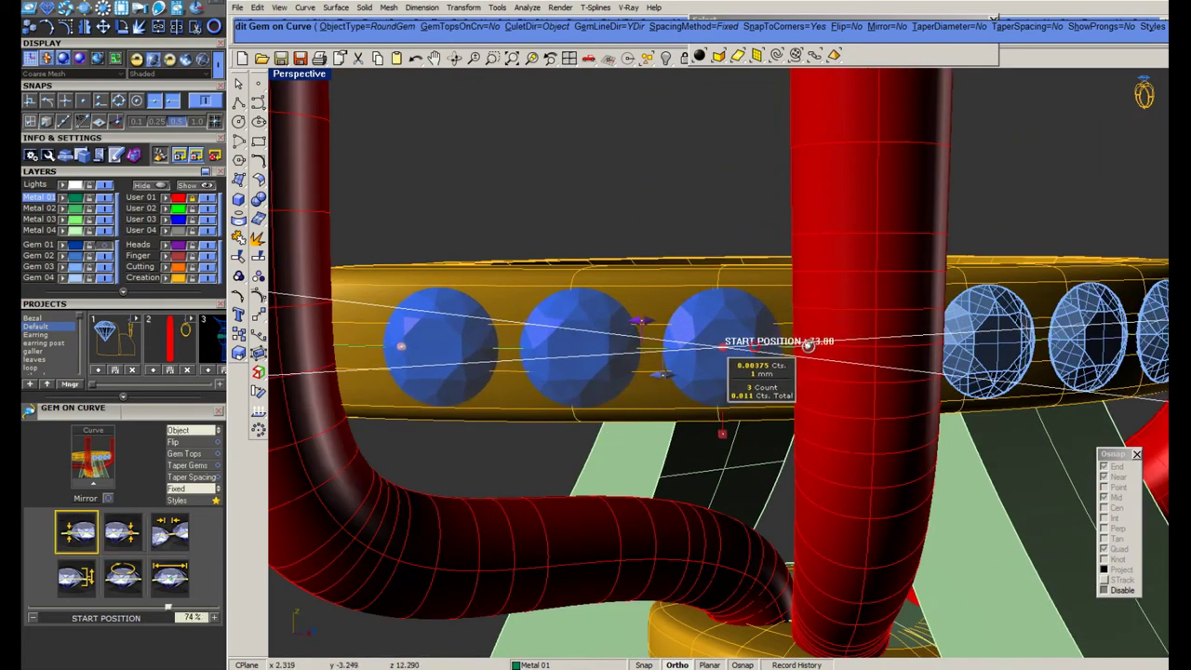
drag(808, 344, 787, 345)
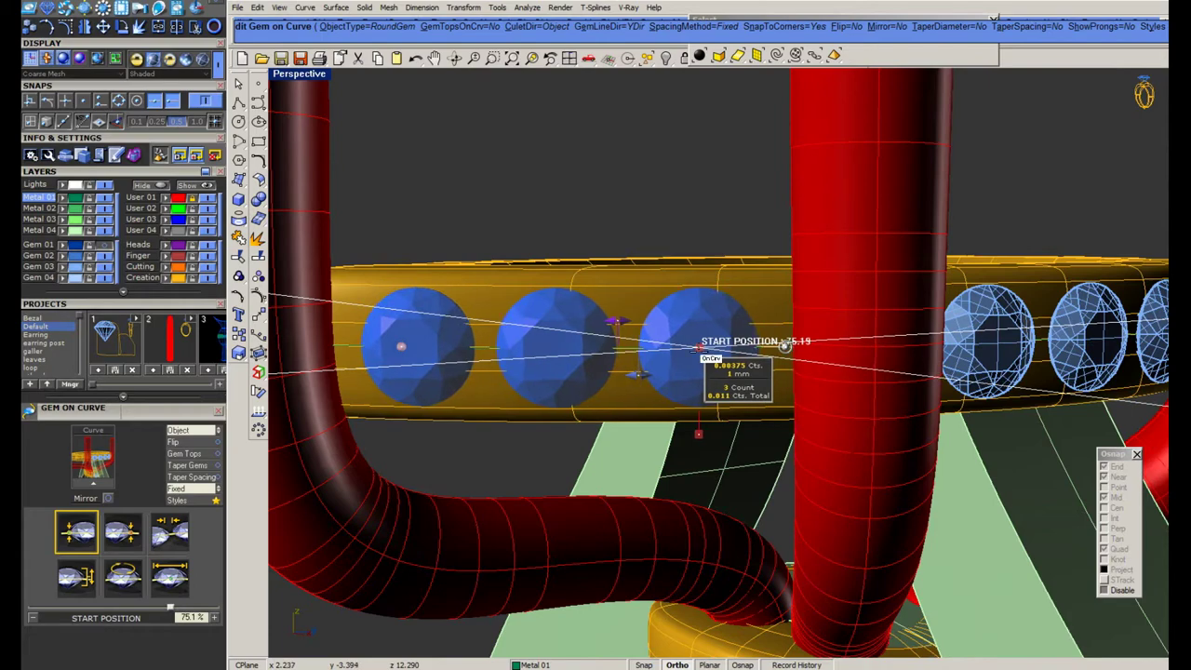
scroll(789, 345, down, 1)
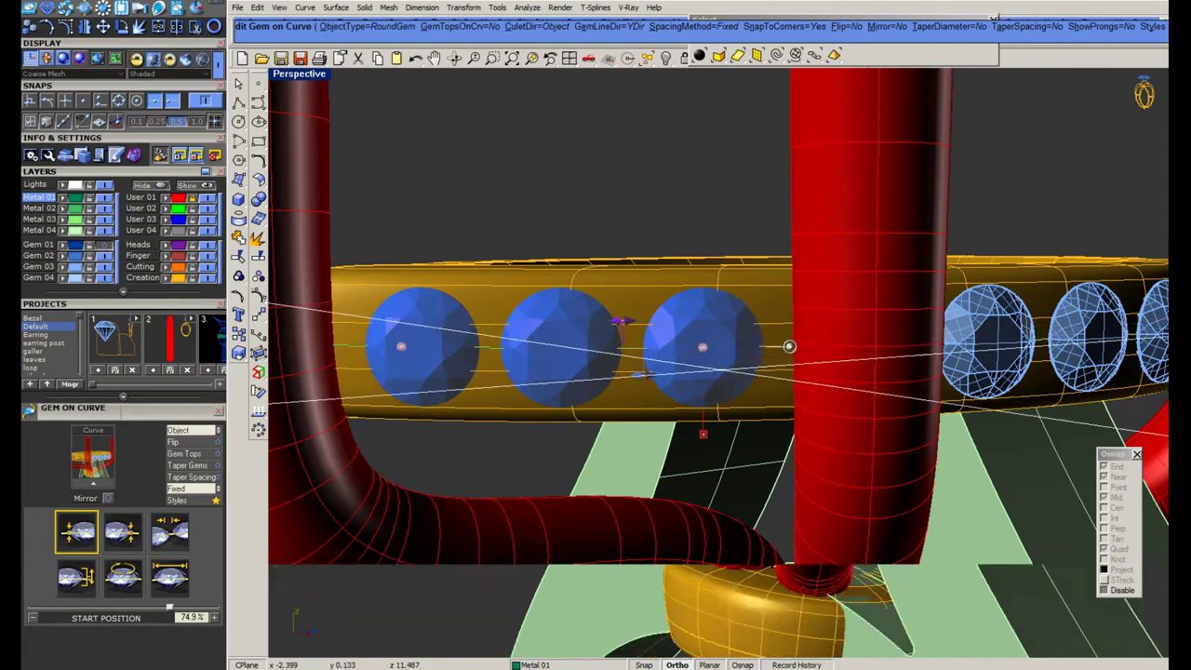
scroll(790, 346, down, 3)
scroll(791, 352, up, 4)
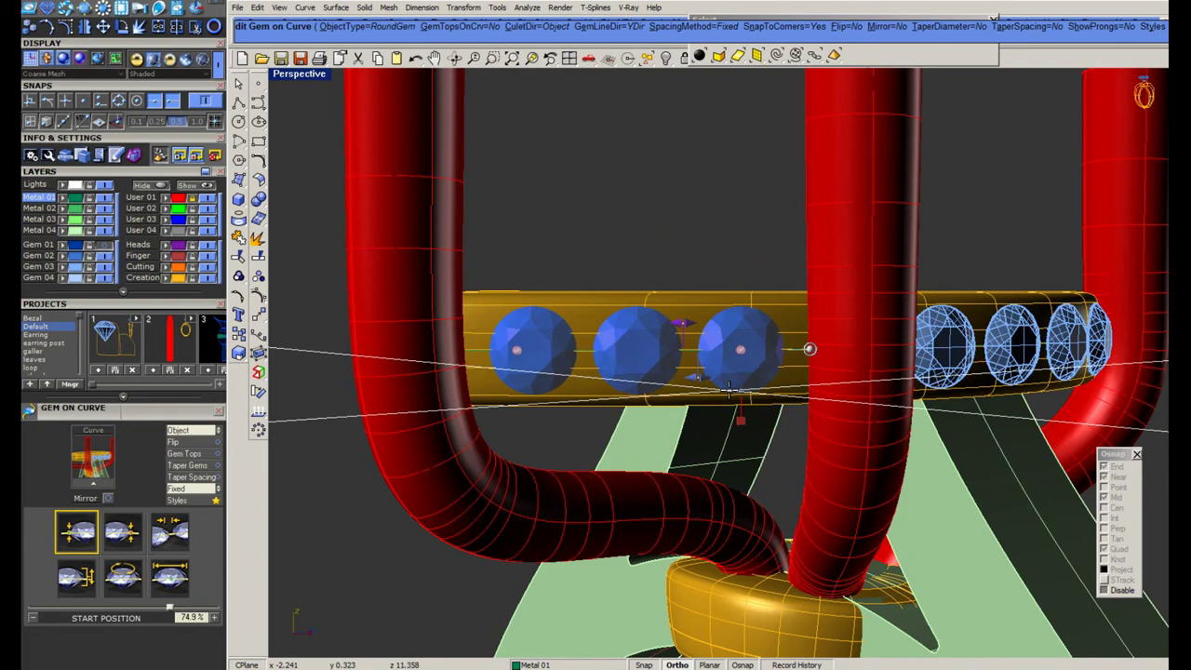
key(Return)
scroll(731, 401, down, 3)
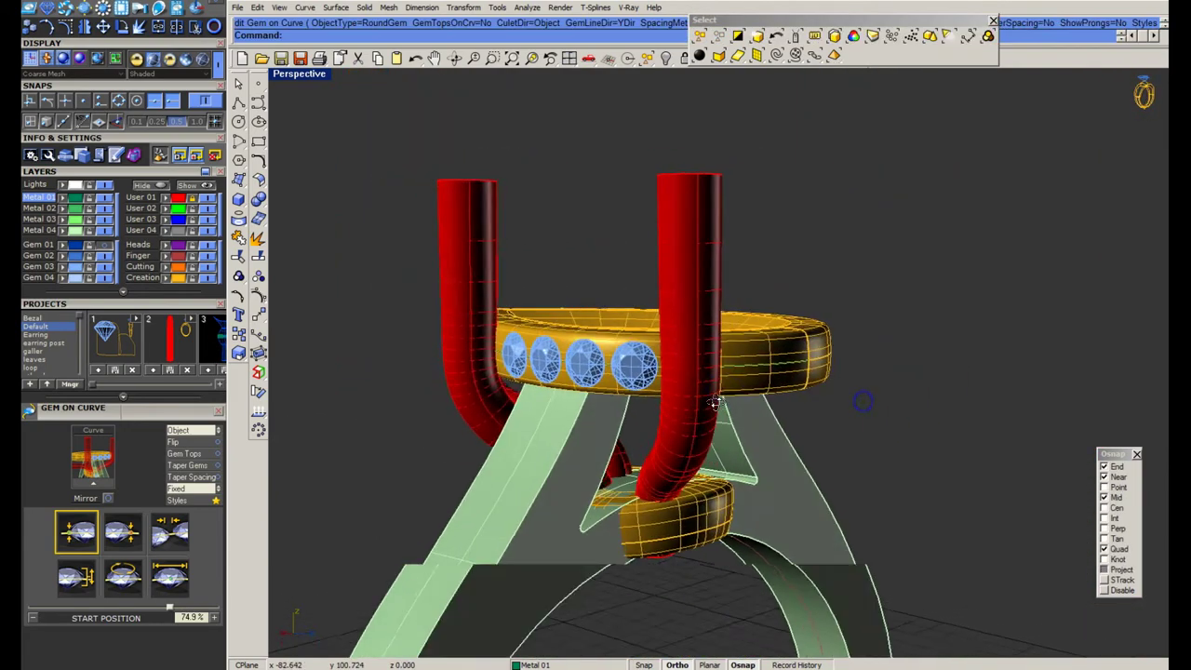
Zoom and orbit around the gems, then maximize the Perspective view
scroll(711, 402, up, 2)
scroll(717, 400, up, 2)
scroll(735, 398, up, 2)
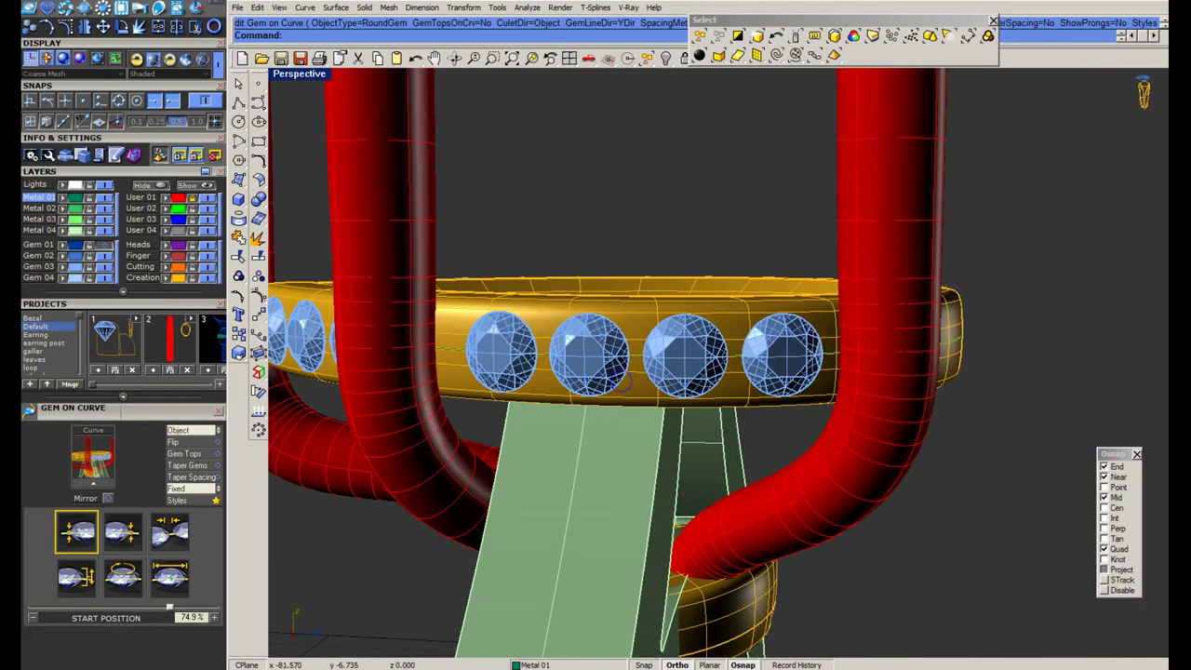
scroll(763, 395, up, 1)
right_drag(770, 395, 747, 386)
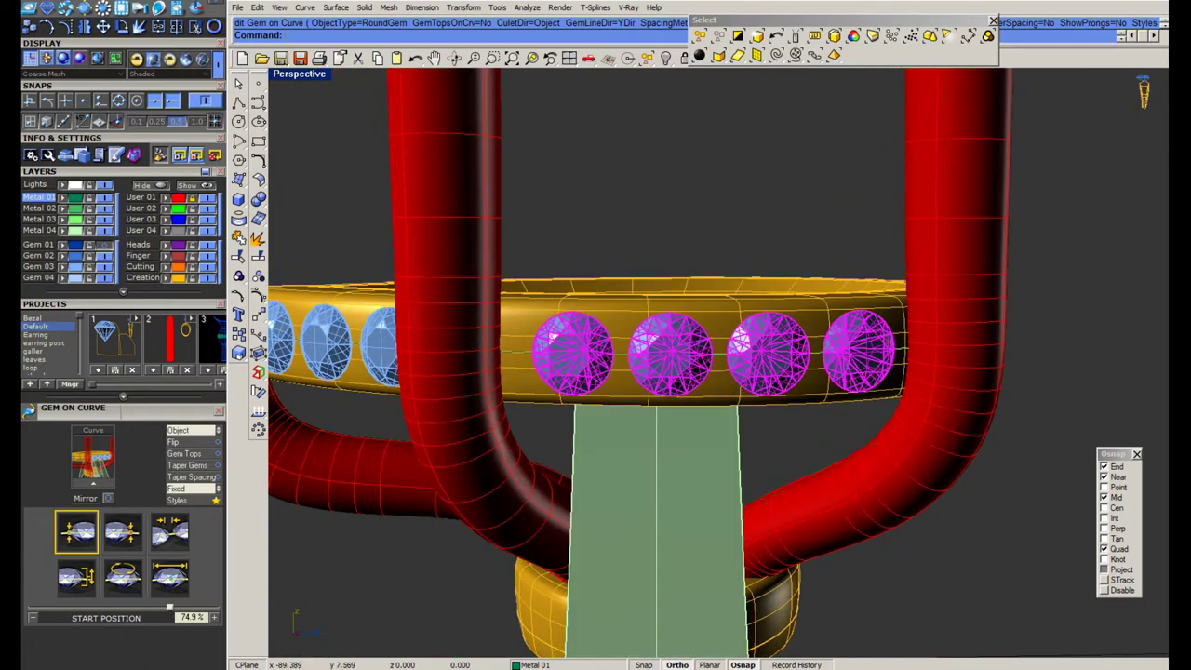
double_click(298, 74)
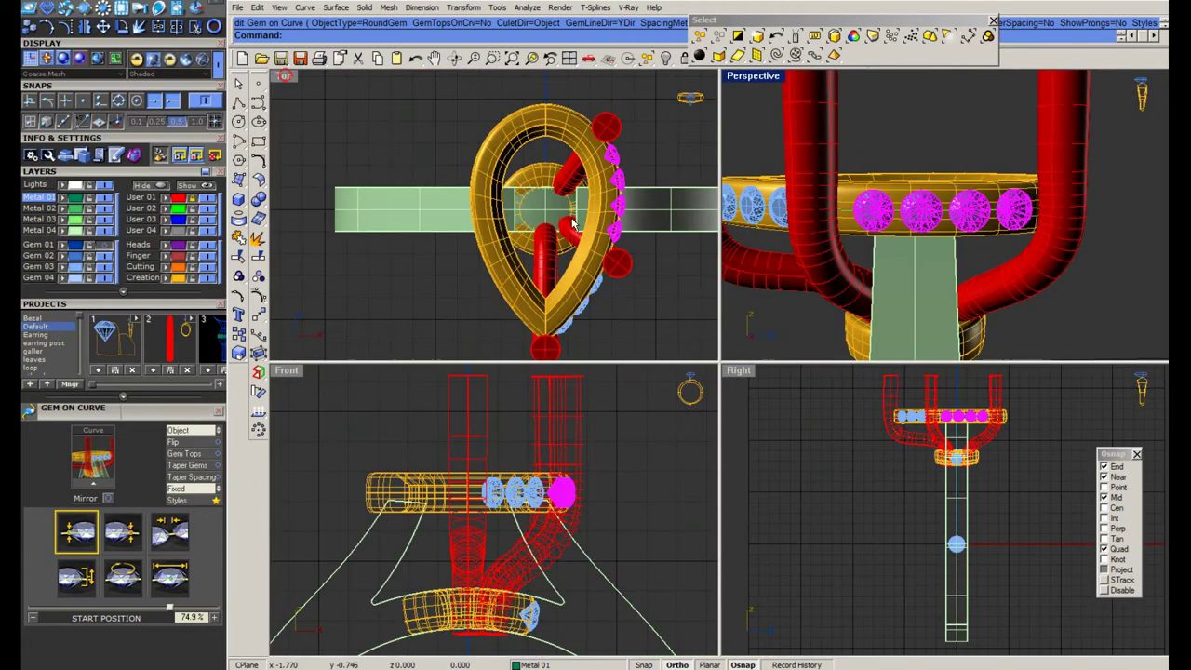
double_click(753, 78)
Re-edit the four-gem row and set its Start Position to 31%
middle_click(615, 379)
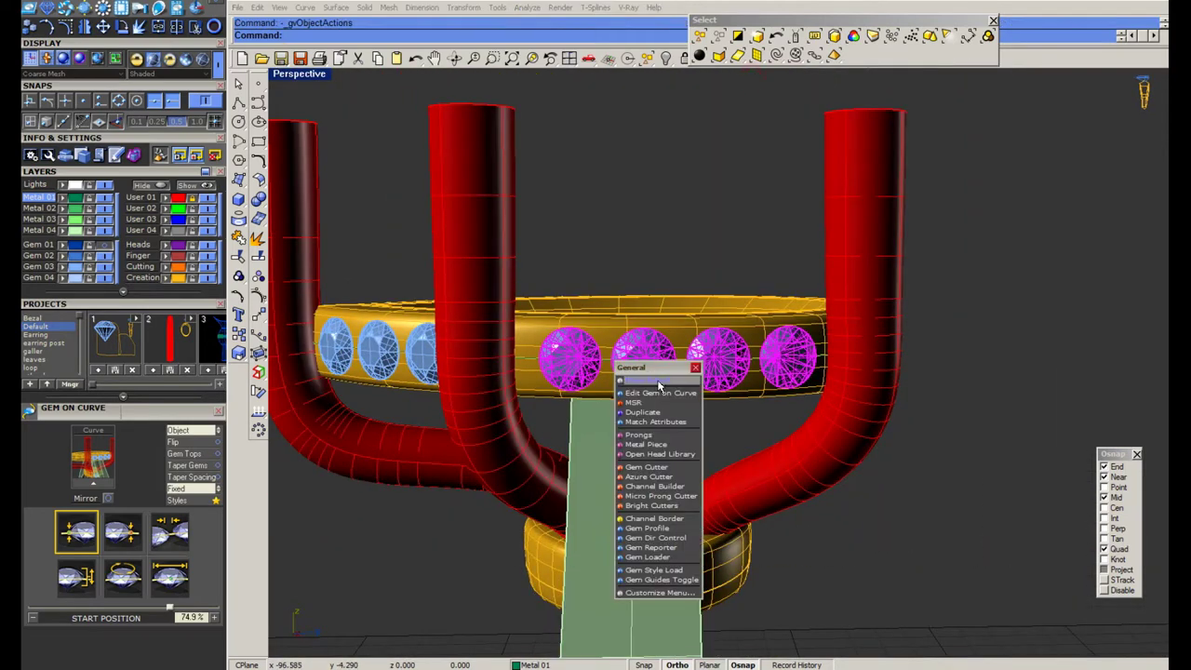
click(654, 401)
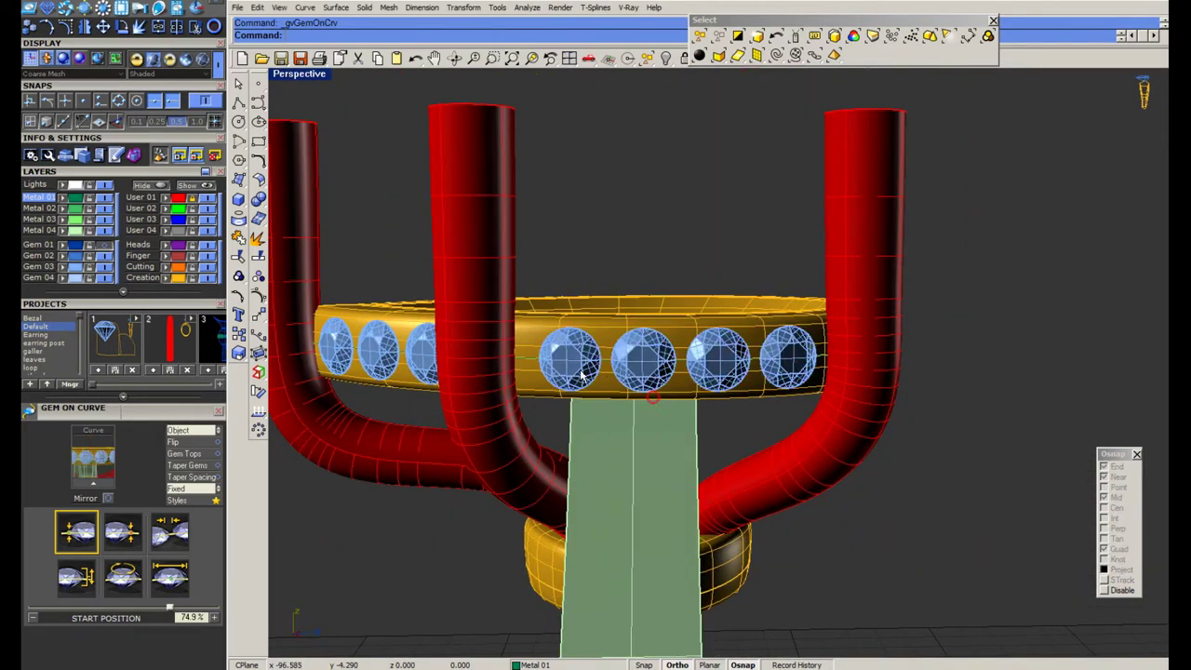
drag(838, 355, 824, 353)
right_drag(824, 353, 755, 387)
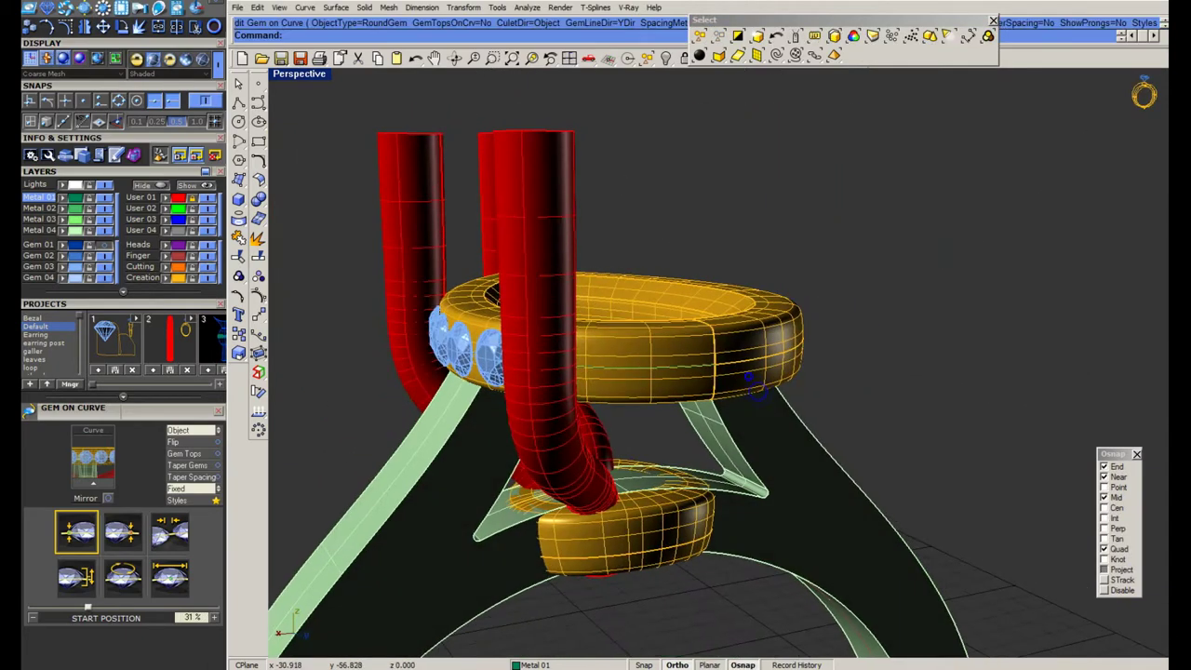
Start another 1 mm Gem on Curve row with CuletDir Object and Fixed spacing
middle_click(669, 369)
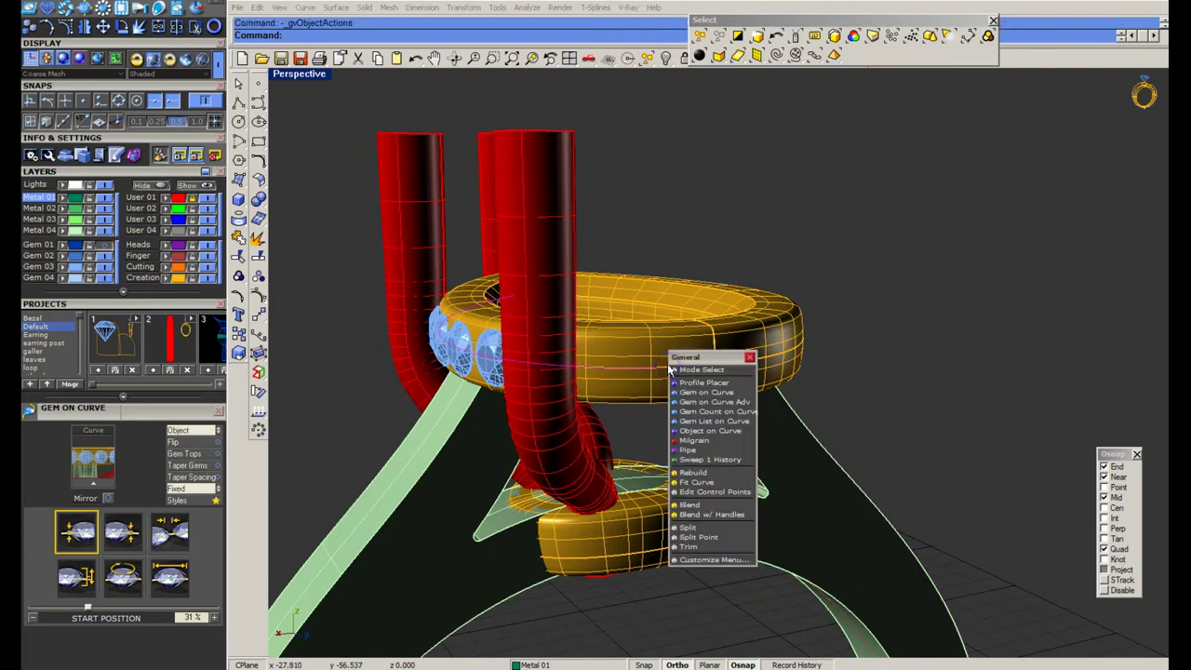
click(701, 394)
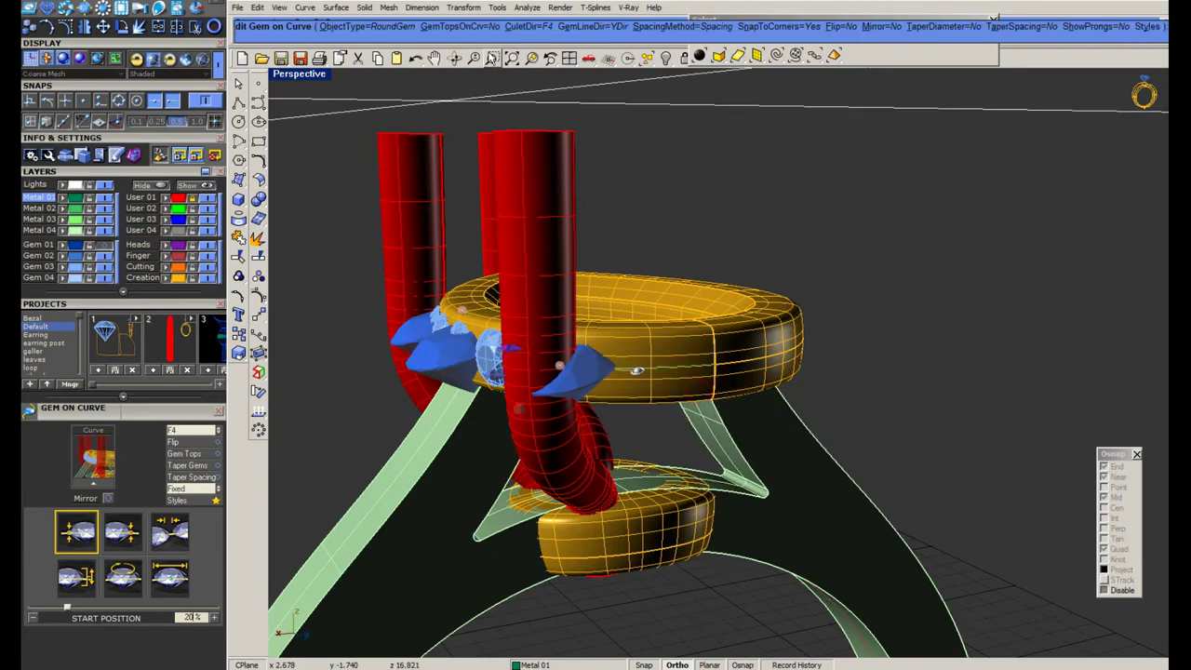
click(357, 35)
scroll(636, 370, up, 3)
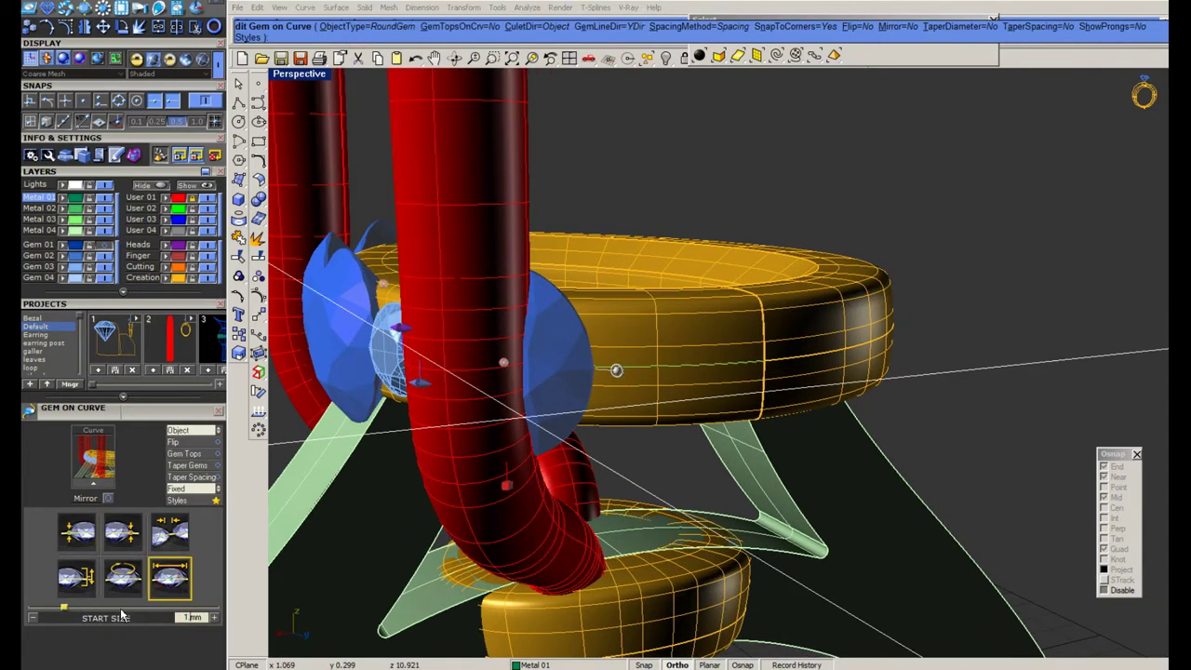
key(Return)
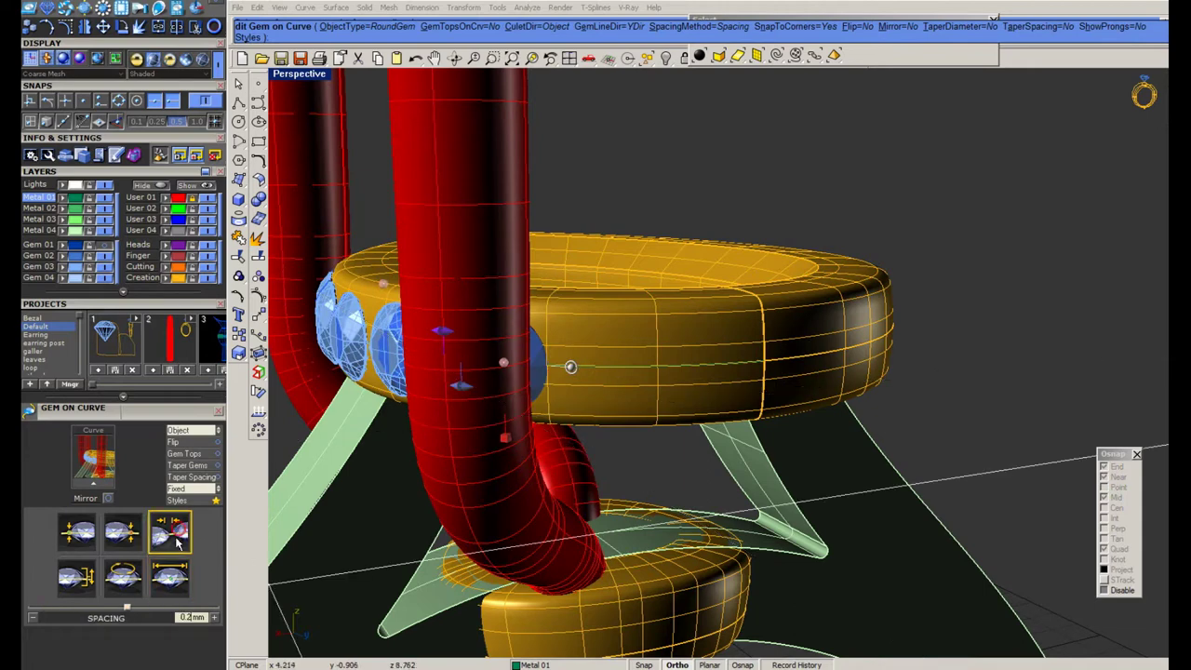
click(685, 31)
click(439, 36)
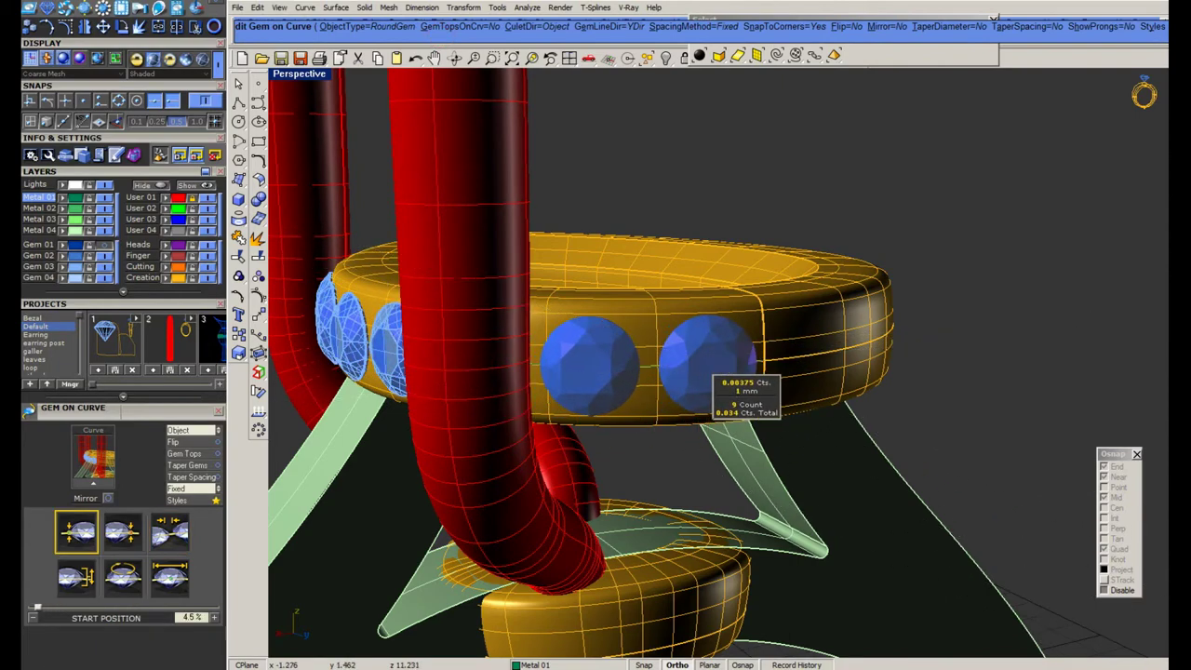
Set the two-gem row's end and start positions, spanning about 4.3% to 14.8%, and finish it
right_drag(712, 380, 616, 321)
scroll(624, 316, up, 2)
scroll(660, 312, up, 2)
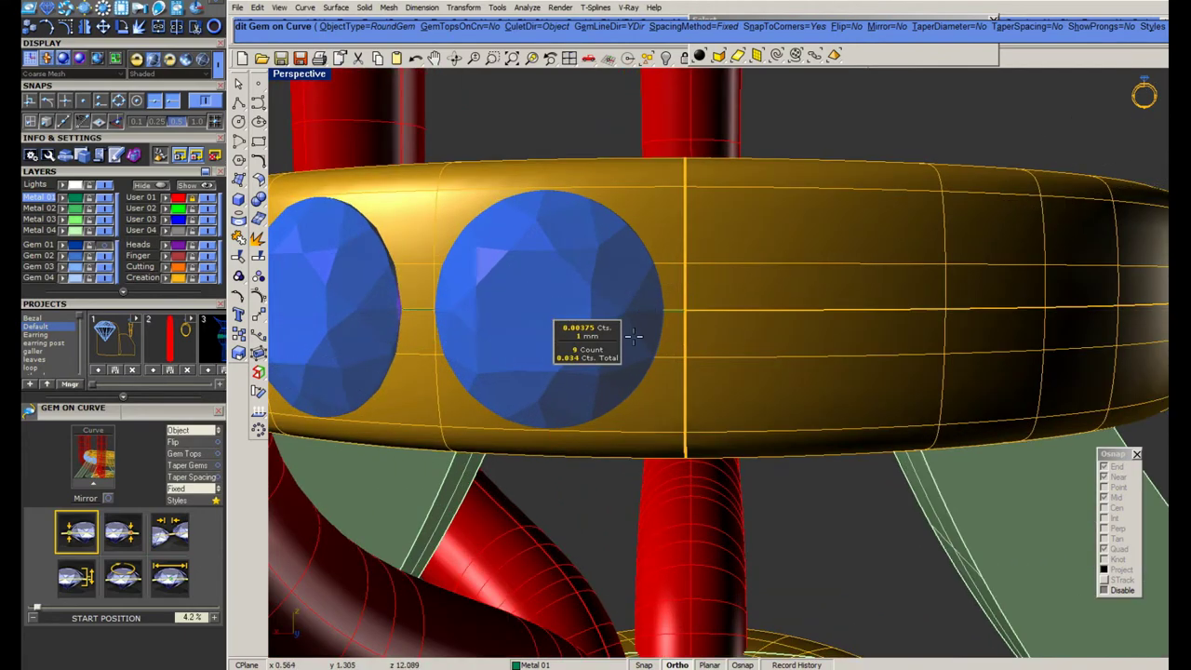
scroll(651, 333, down, 3)
mouse_move(685, 332)
right_down()
mouse_move(850, 346)
mouse_move(532, 376)
right_up()
scroll(893, 345, up, 2)
scroll(533, 376, down, 2)
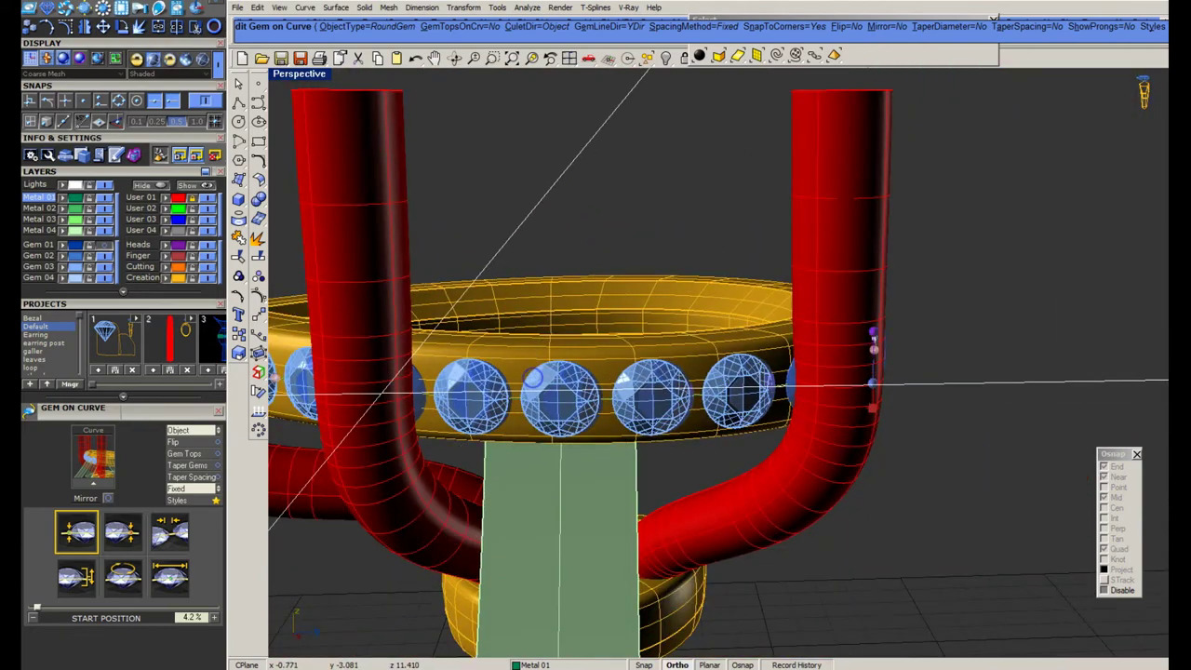
click(300, 387)
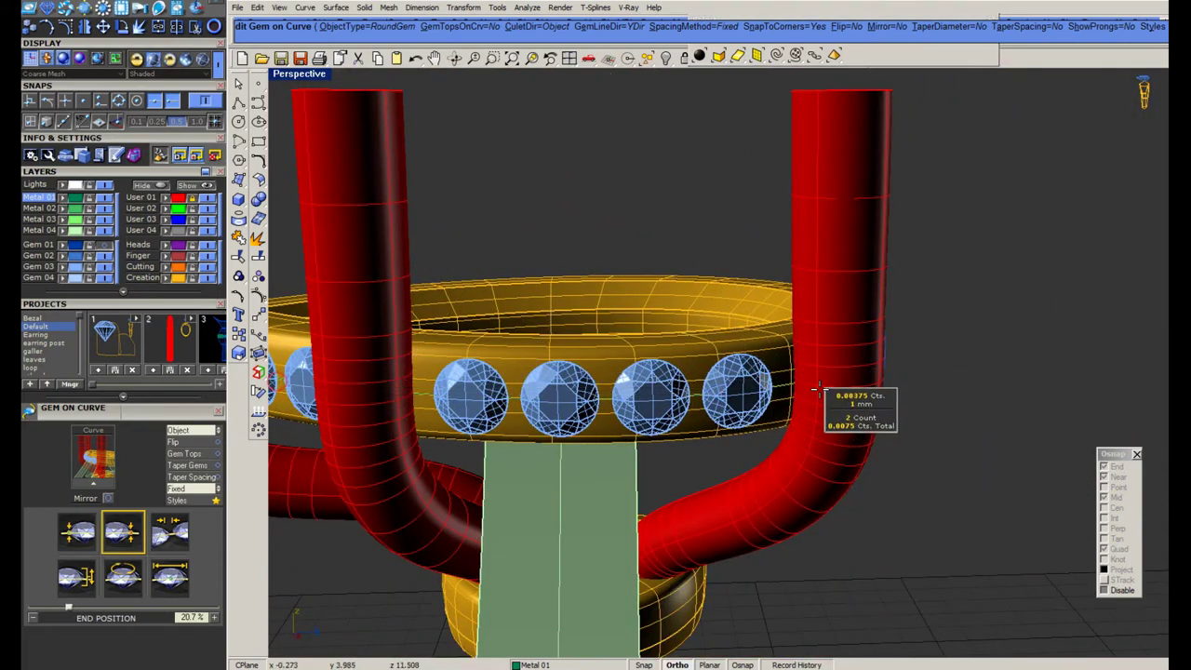
right_drag(819, 389, 575, 357)
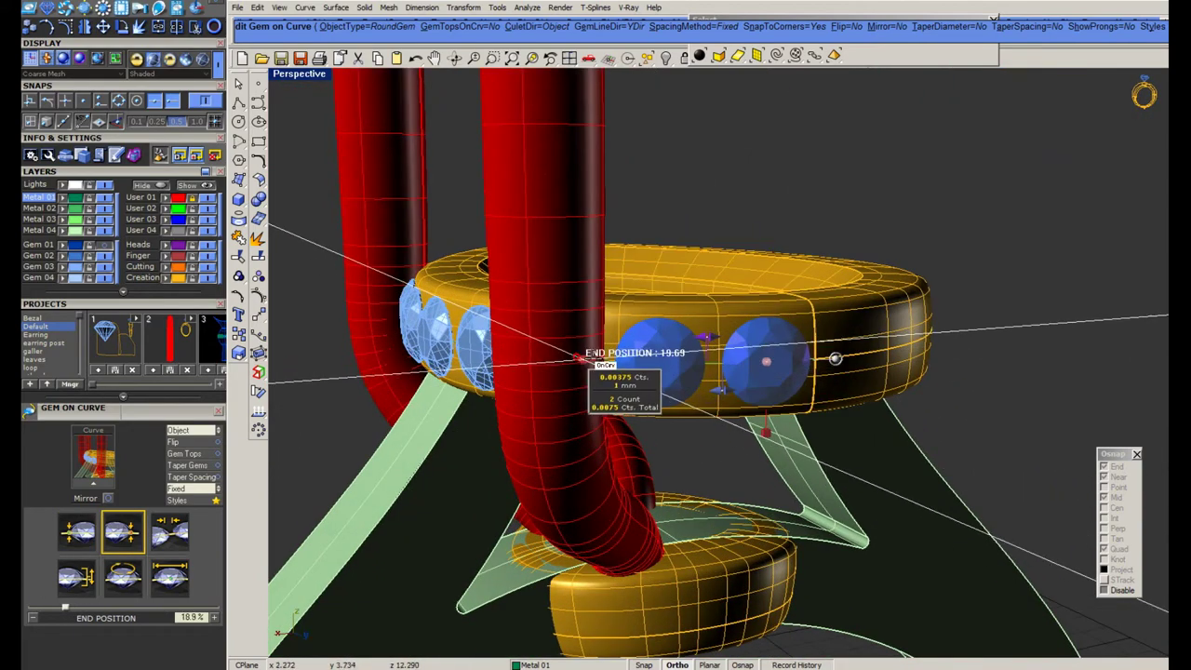
scroll(835, 359, down, 1)
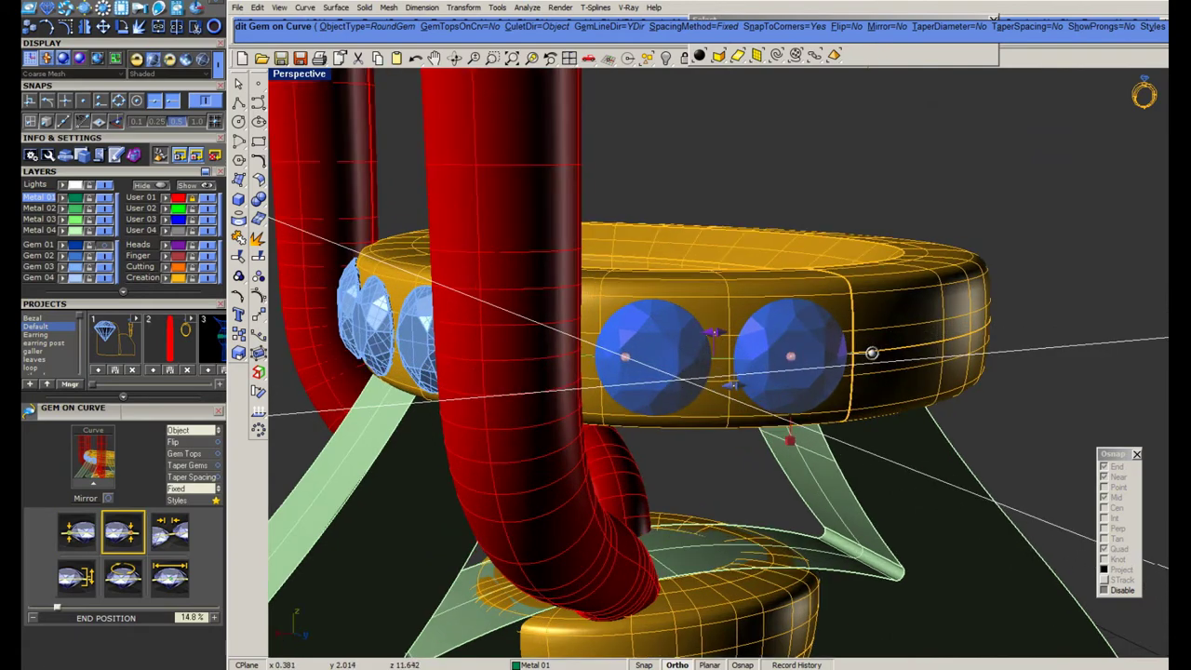
scroll(781, 365, down, 2)
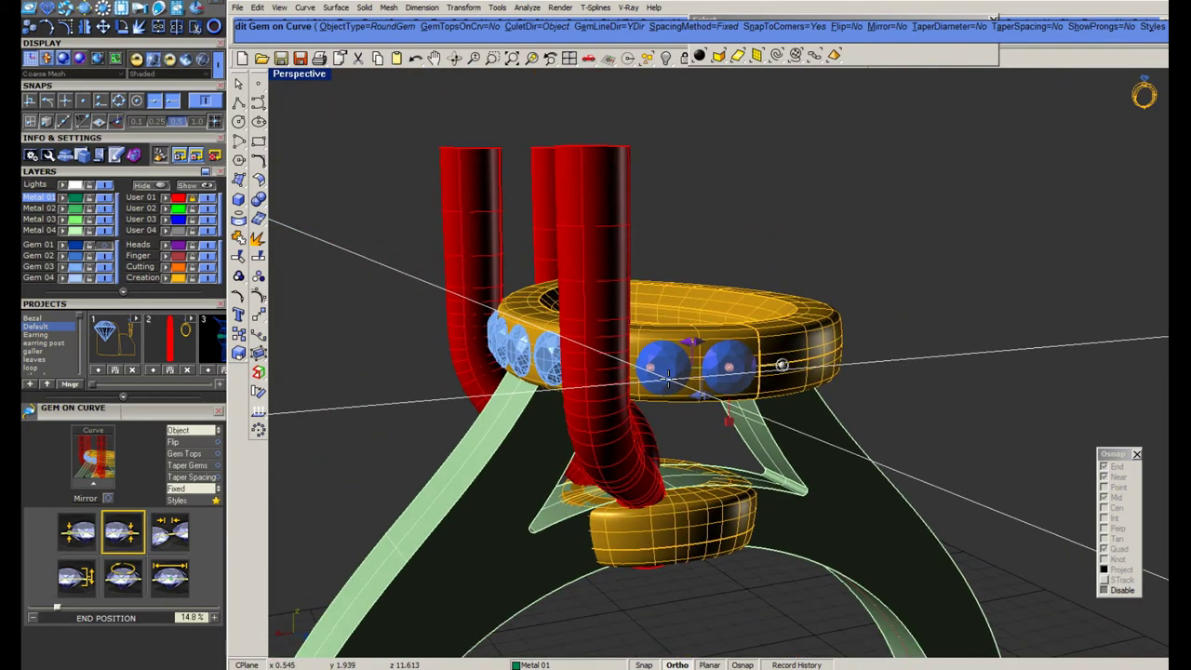
scroll(667, 375, up, 2)
scroll(779, 348, up, 2)
scroll(723, 345, up, 3)
scroll(764, 319, up, 2)
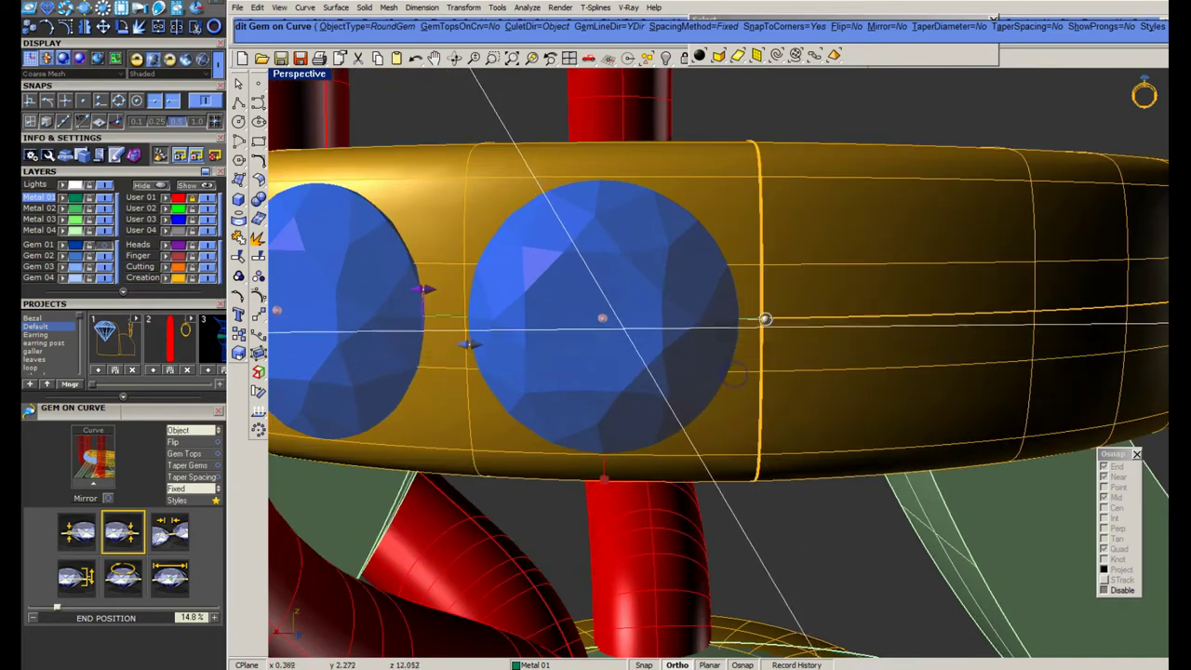
click(765, 319)
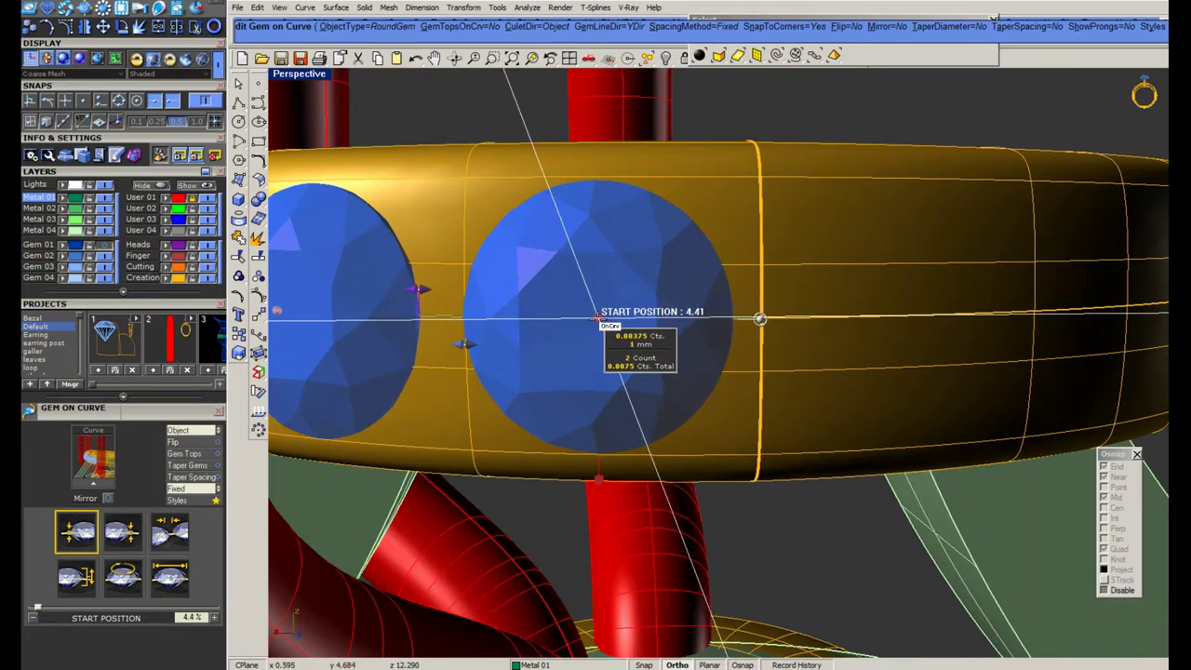
mouse_move(766, 345)
right_down()
mouse_move(770, 388)
mouse_move(761, 313)
right_up()
scroll(756, 361, down, 5)
scroll(761, 313, up, 2)
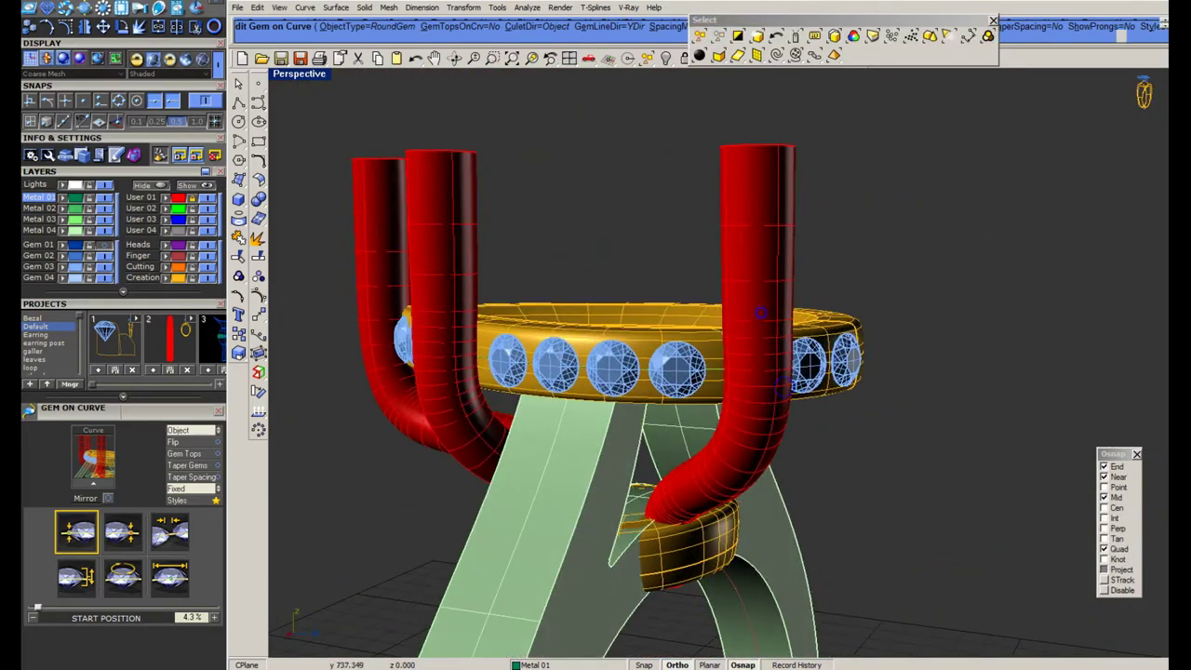
key(Return)
Select the right prong tube and its curve, try a rotated copy, and undo the misplaced result
drag(819, 112, 634, 209)
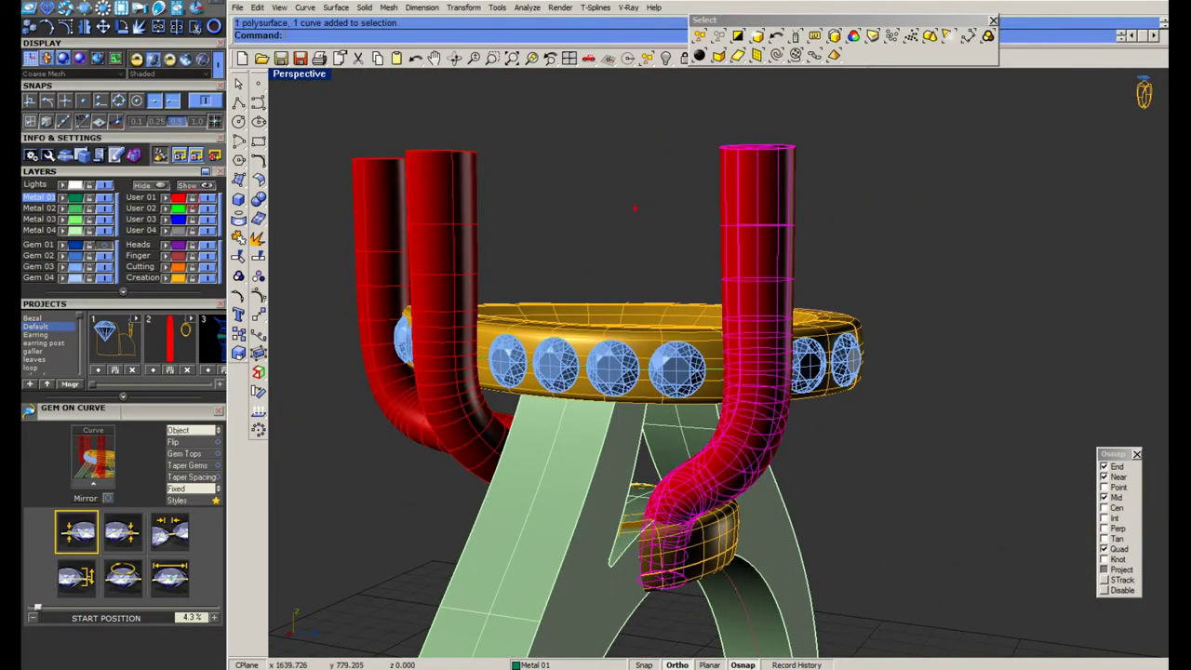
double_click(298, 75)
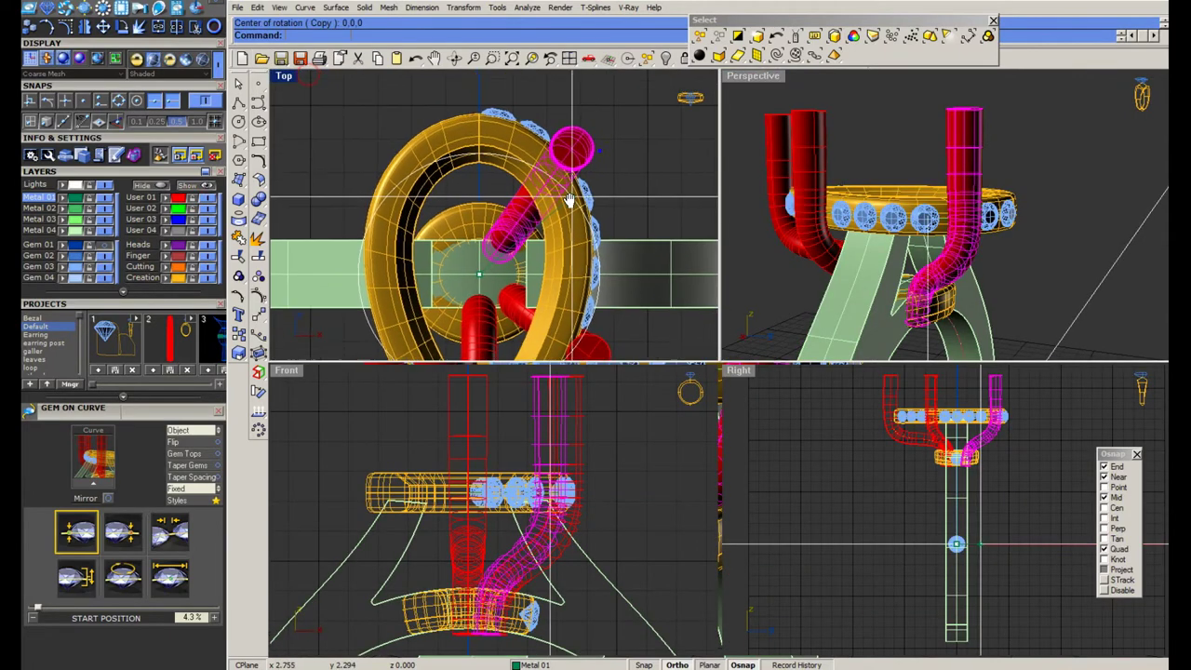
click(621, 101)
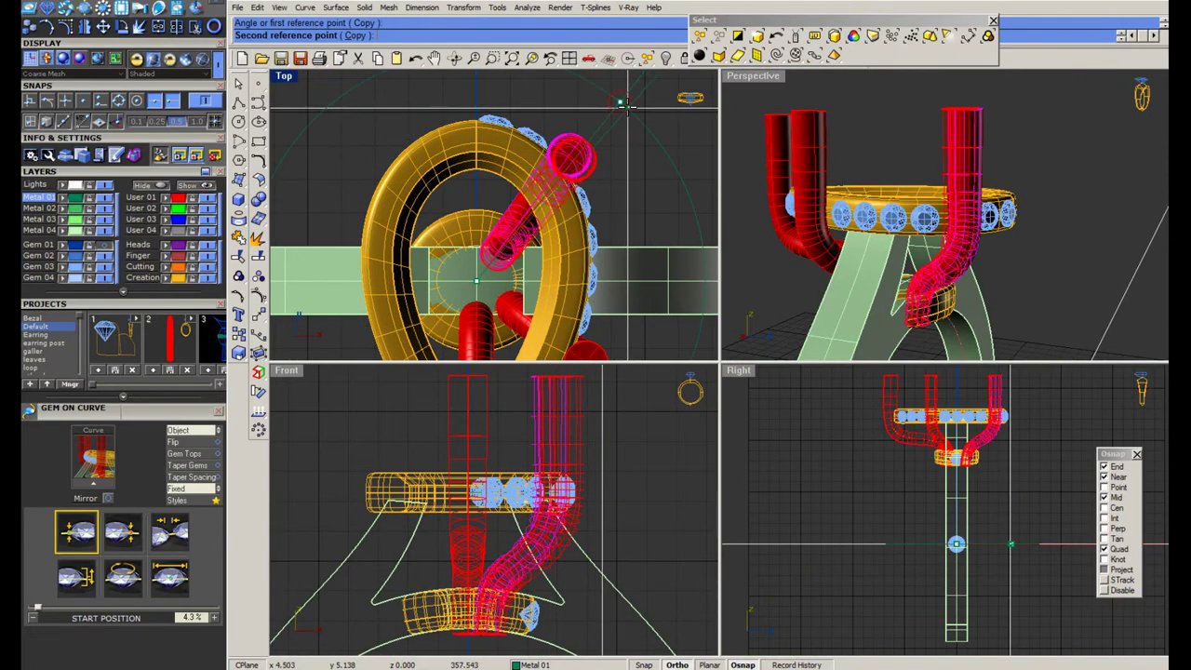
click(629, 107)
scroll(907, 219, up, 2)
scroll(907, 219, up, 2)
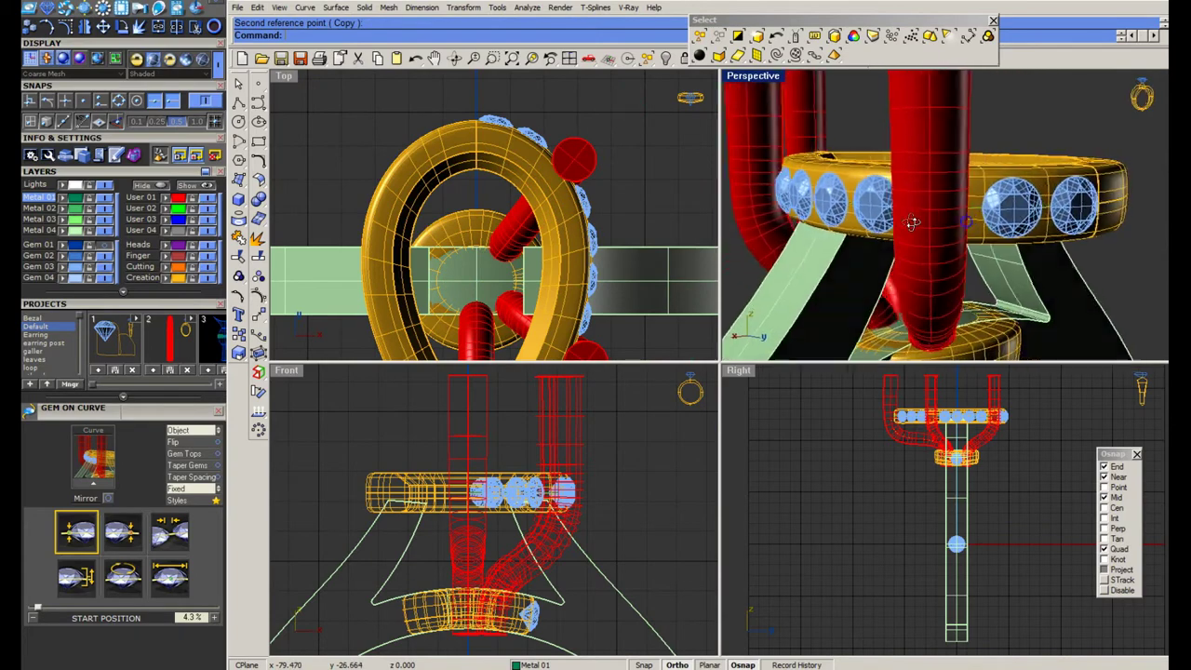
scroll(908, 220, up, 2)
key(ctrl+z)
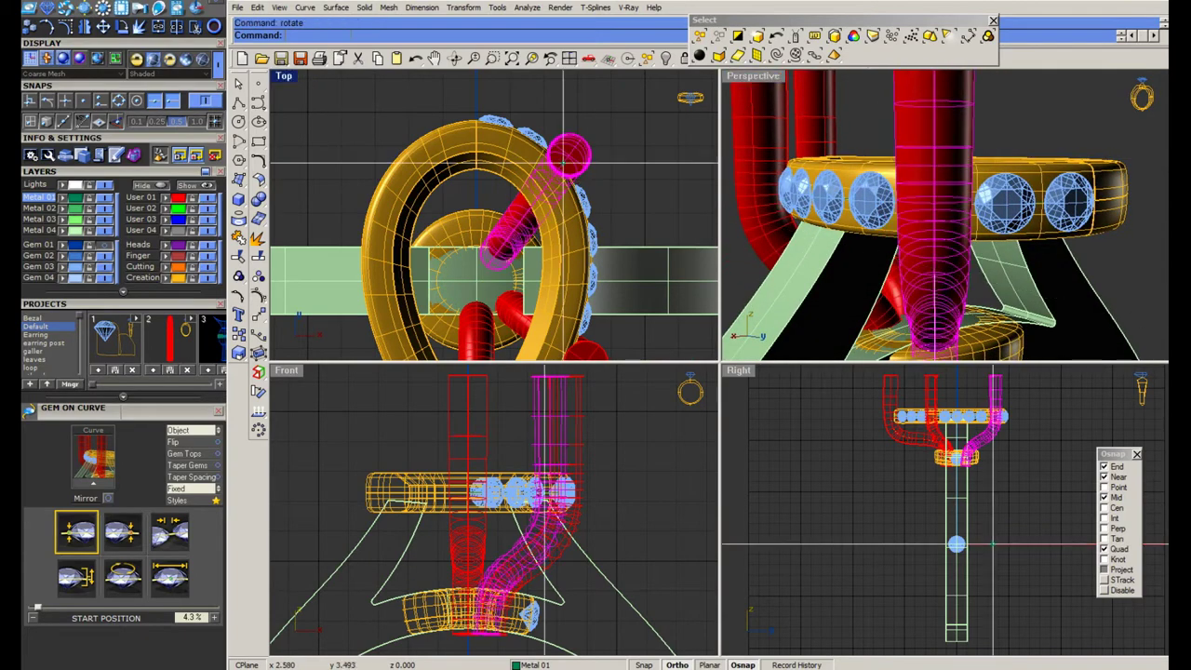
Rotate-copy the tube about the ring centre, then maximize the Perspective view
click(476, 279)
click(621, 102)
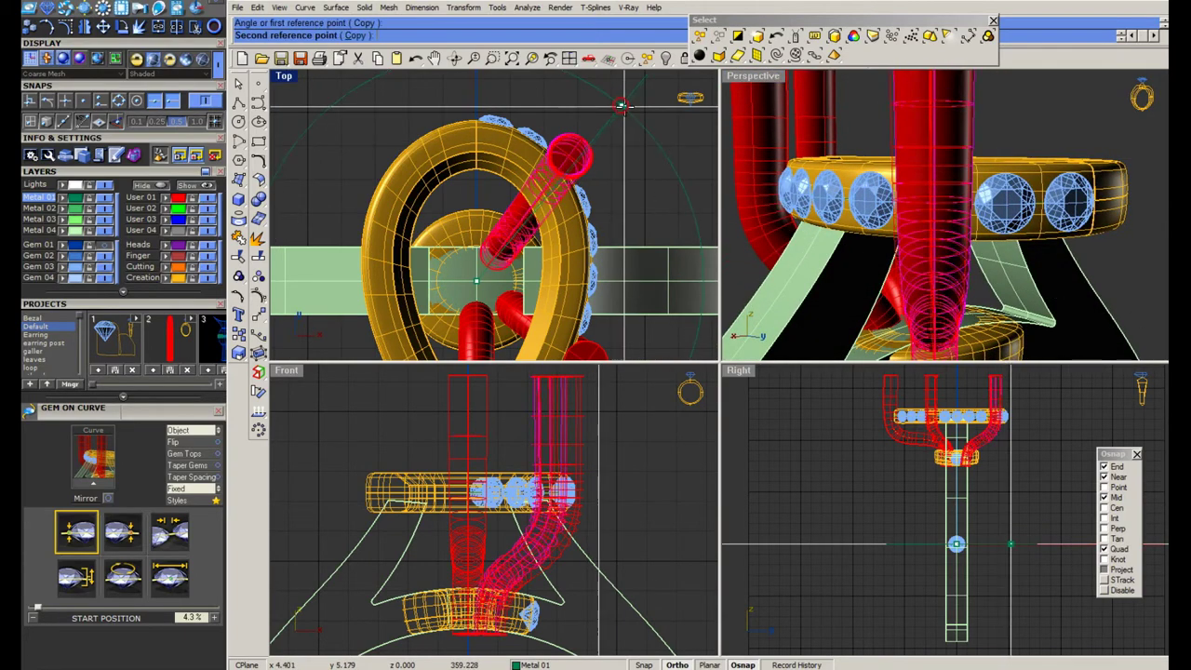
click(624, 105)
scroll(761, 100, down, 2)
scroll(761, 100, down, 1)
scroll(761, 100, down, 2)
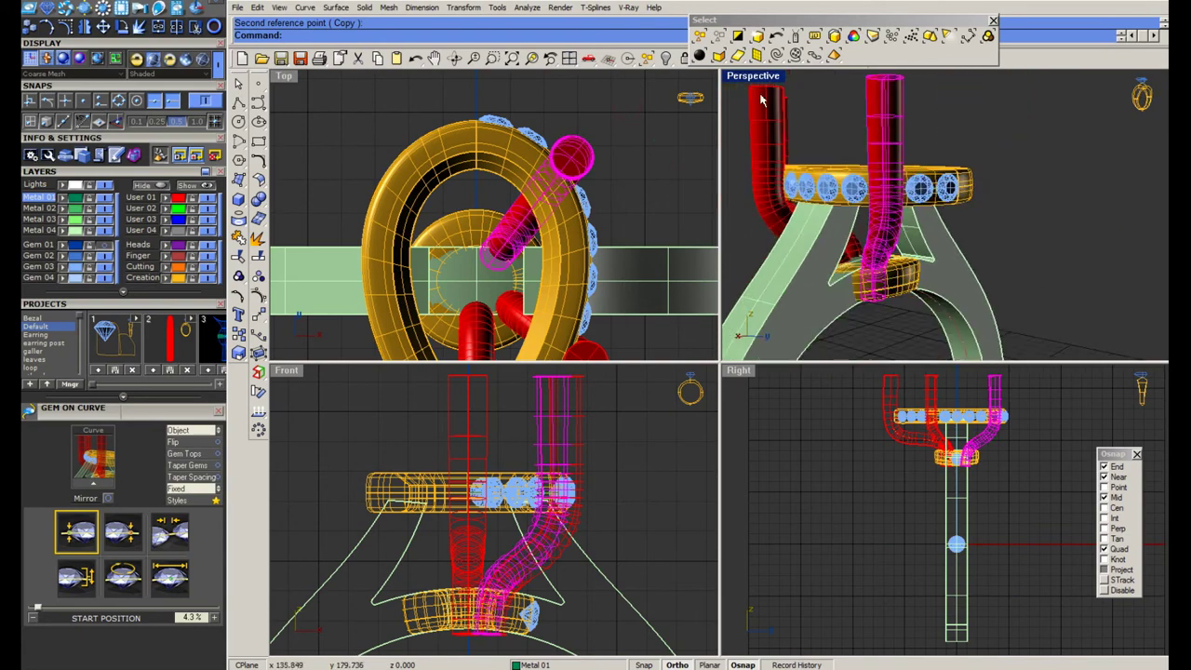
key(Escape)
double_click(754, 77)
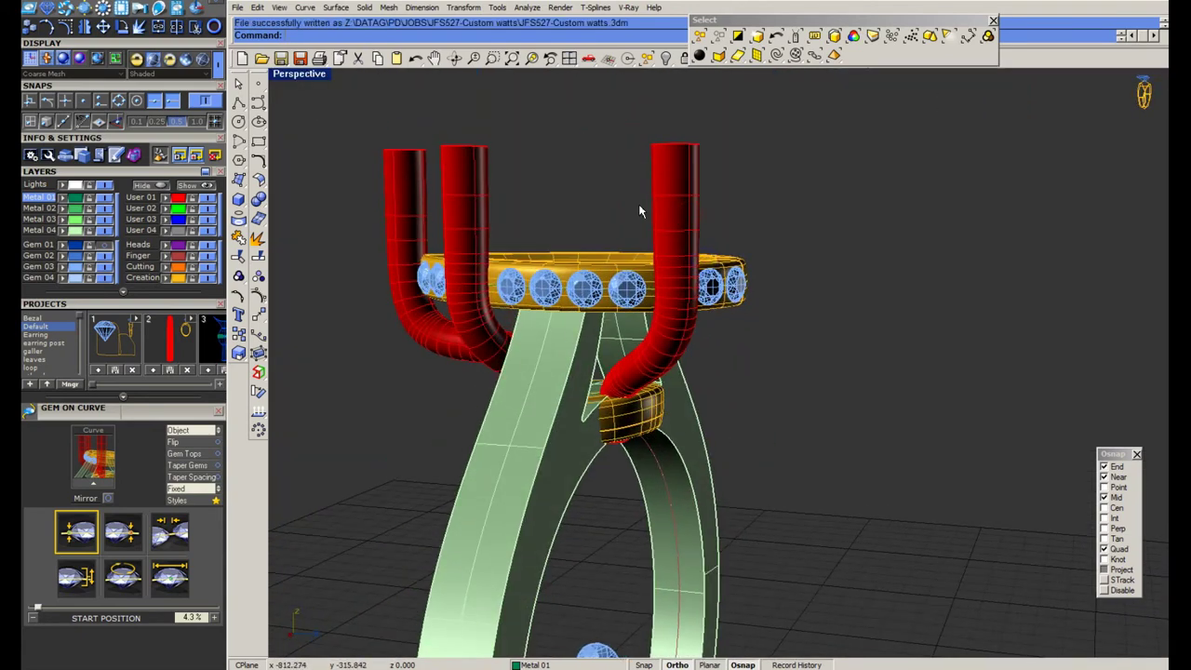
Delete the three prong tubes and the selected shank curves
right_drag(638, 207, 556, 246)
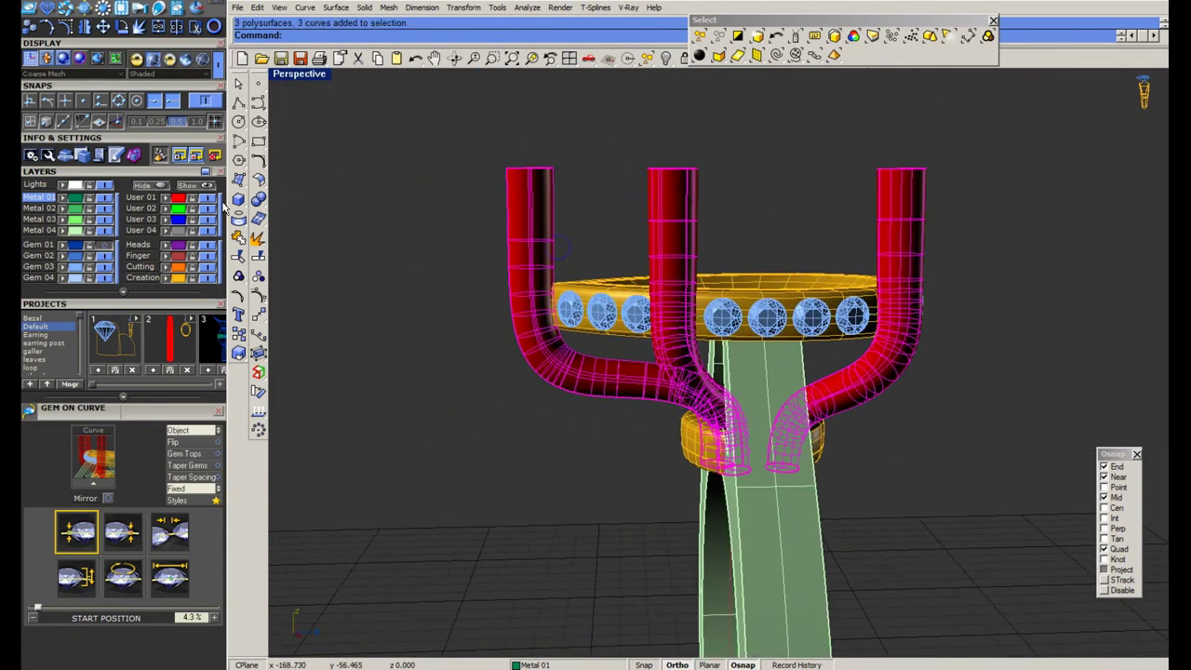
key(Delete)
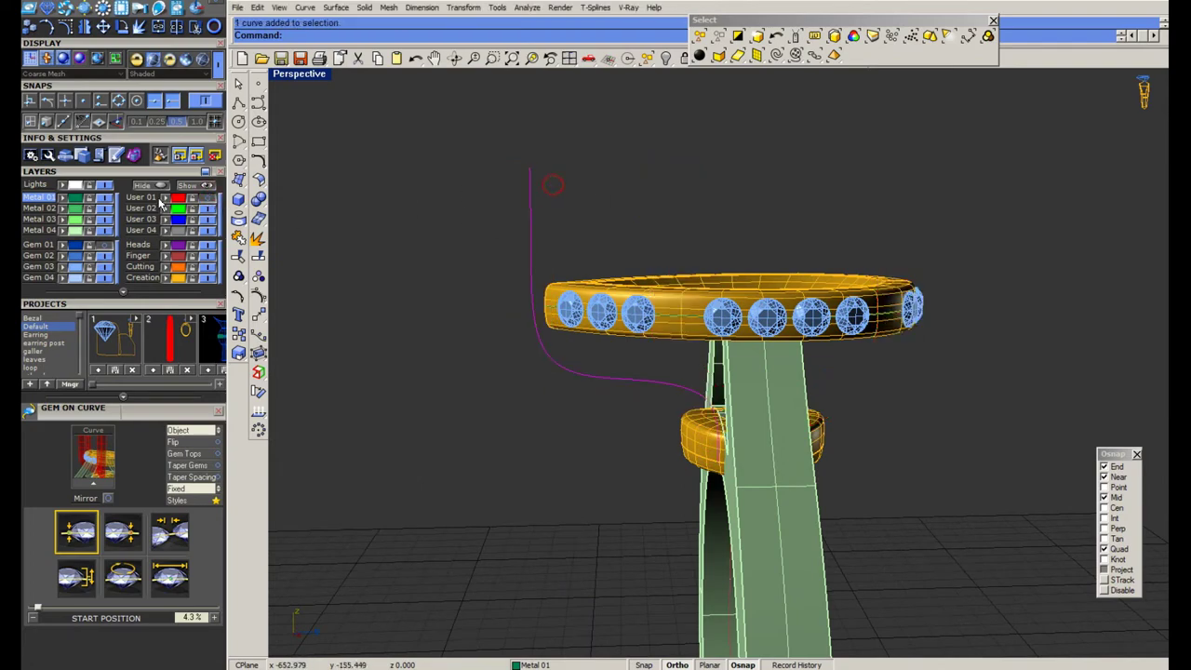
right_drag(300, 221, 815, 444)
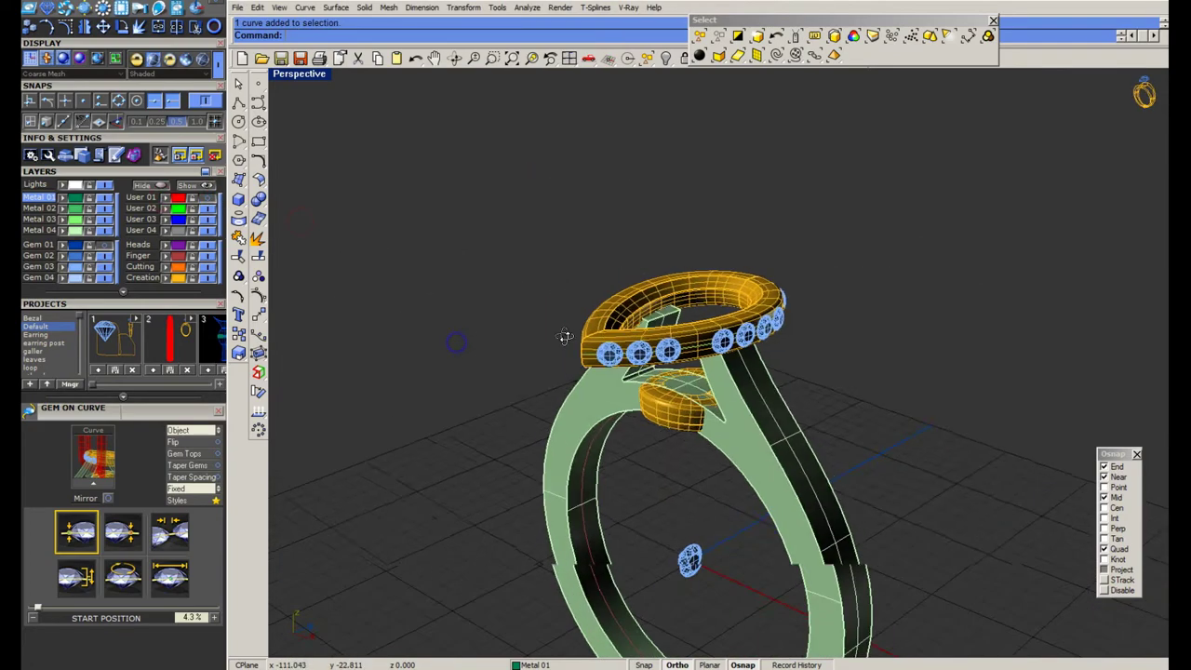
drag(891, 406, 780, 510)
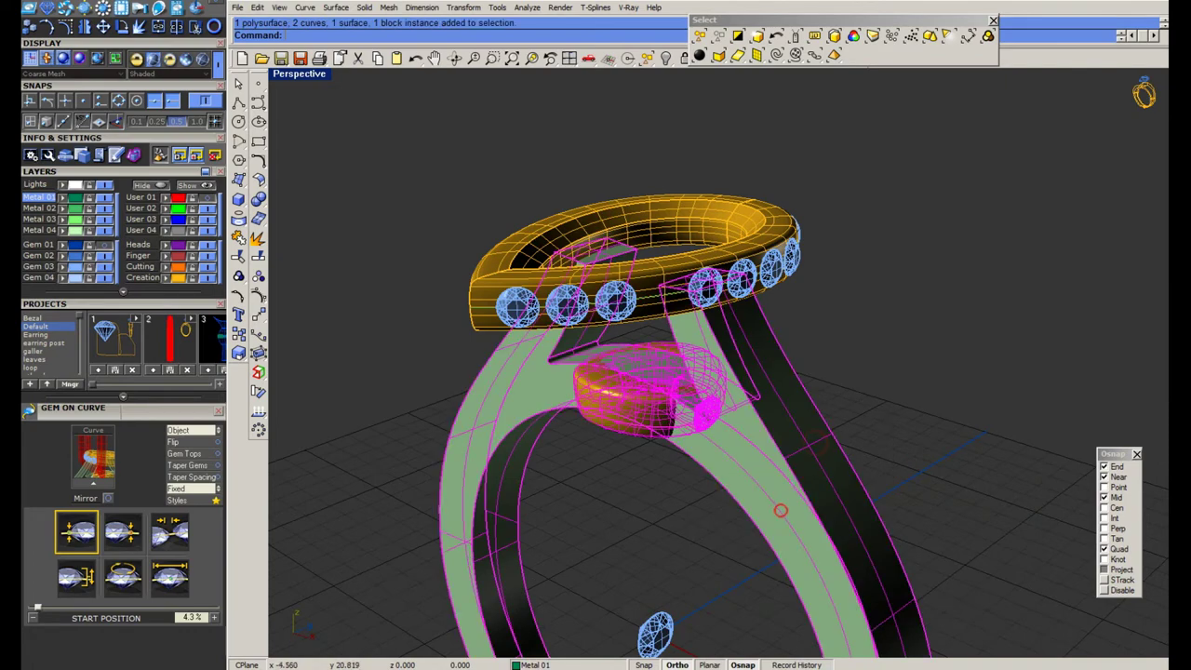
right_drag(780, 510, 601, 527)
key(Delete)
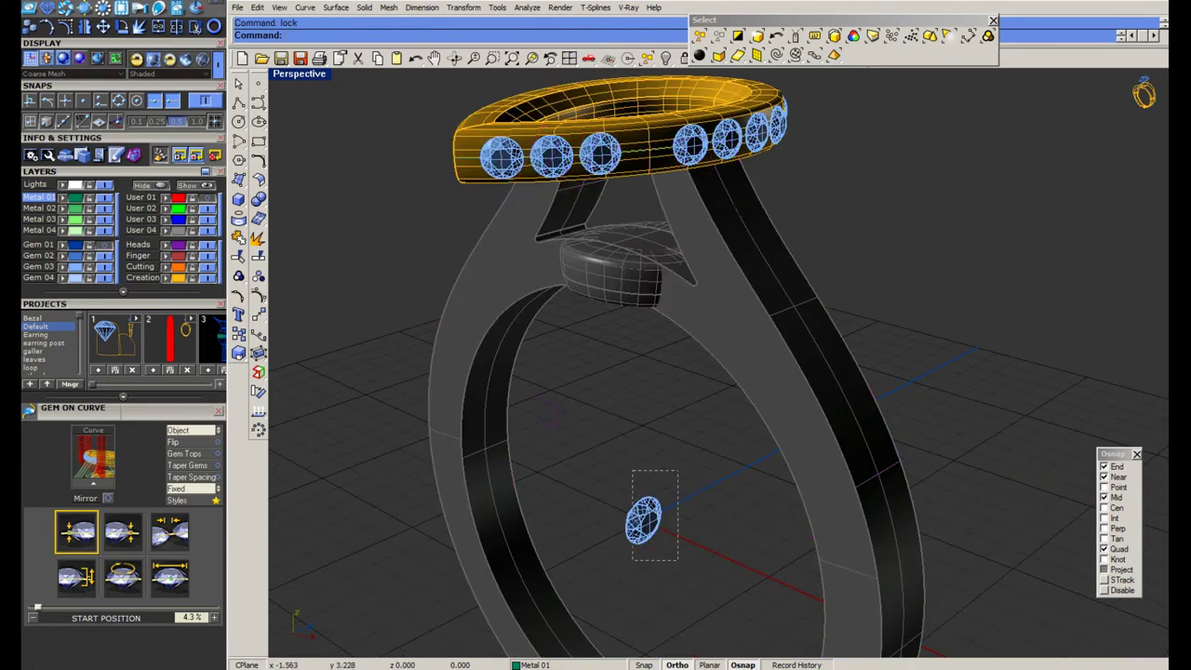
Select the small gems on the rail and save the model
scroll(596, 363, down, 3)
scroll(595, 364, up, 5)
right_drag(595, 364, 659, 312)
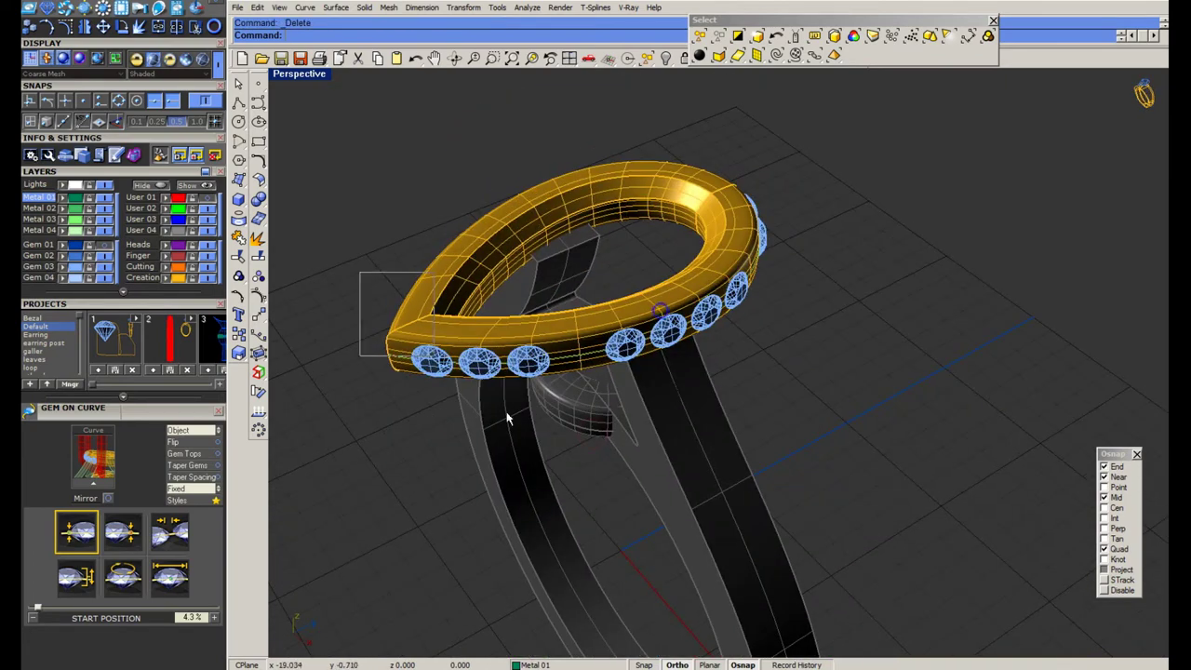
drag(359, 274, 505, 412)
right_drag(505, 413, 559, 372)
drag(418, 261, 841, 419)
right_drag(732, 363, 745, 372)
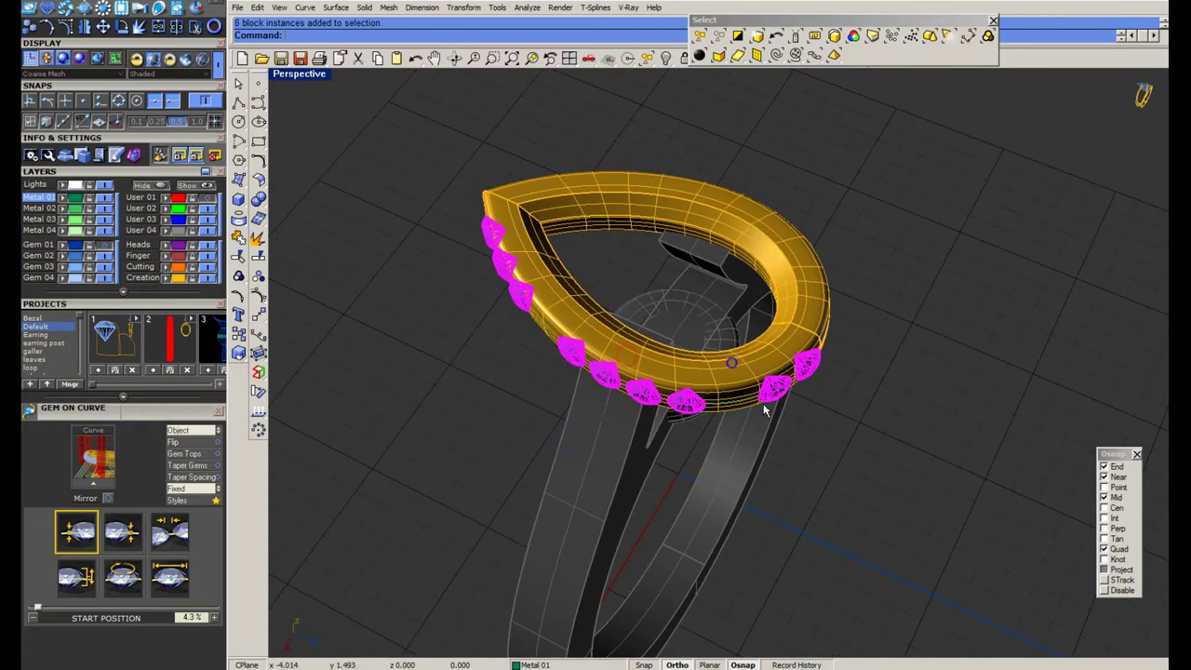
key(ctrl+s)
Mirror the selected gems across the pear's axis to the other side of the rail
scroll(736, 390, up, 3)
scroll(700, 409, up, 3)
scroll(699, 410, down, 3)
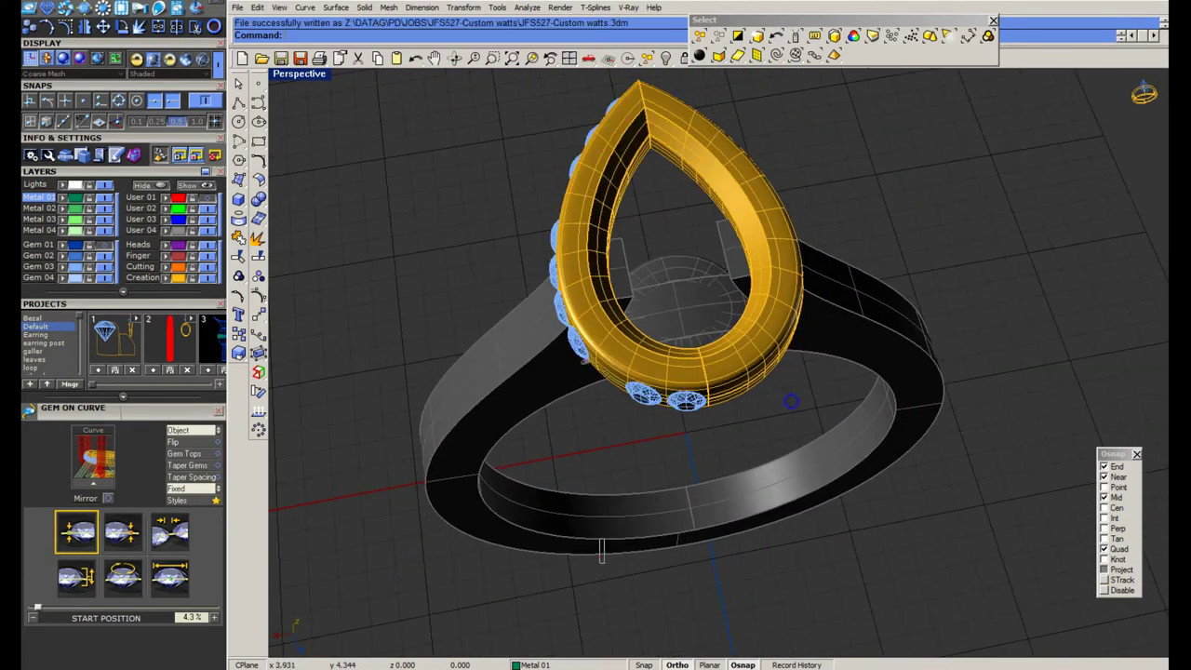
right_drag(700, 410, 651, 391)
click(692, 581)
scroll(682, 465, up, 3)
click(682, 465)
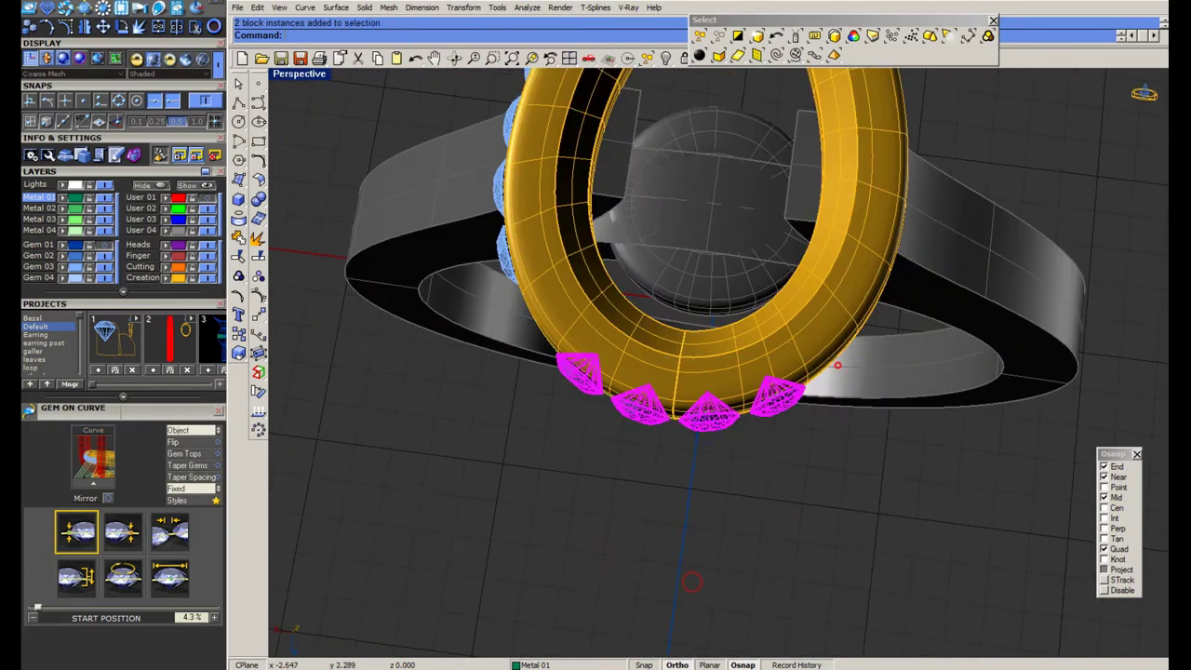
right_drag(682, 465, 734, 430)
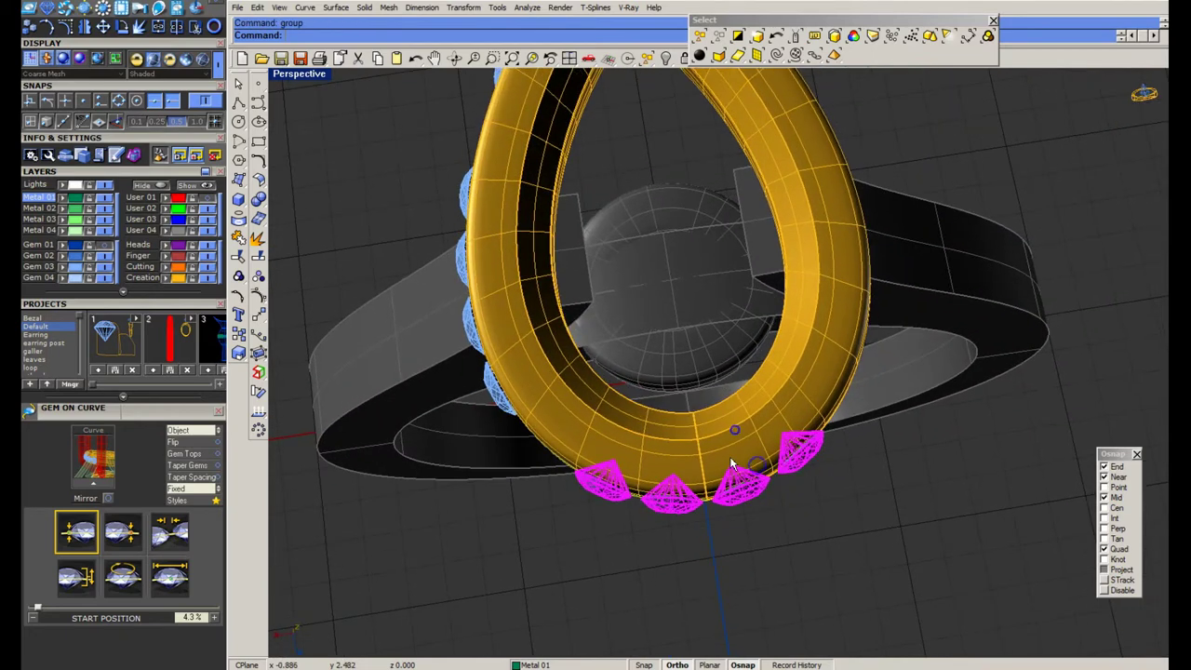
Lower the gems into the metal with Edit Gem Positioner using a Z offset of -2
middle_click(735, 445)
click(755, 486)
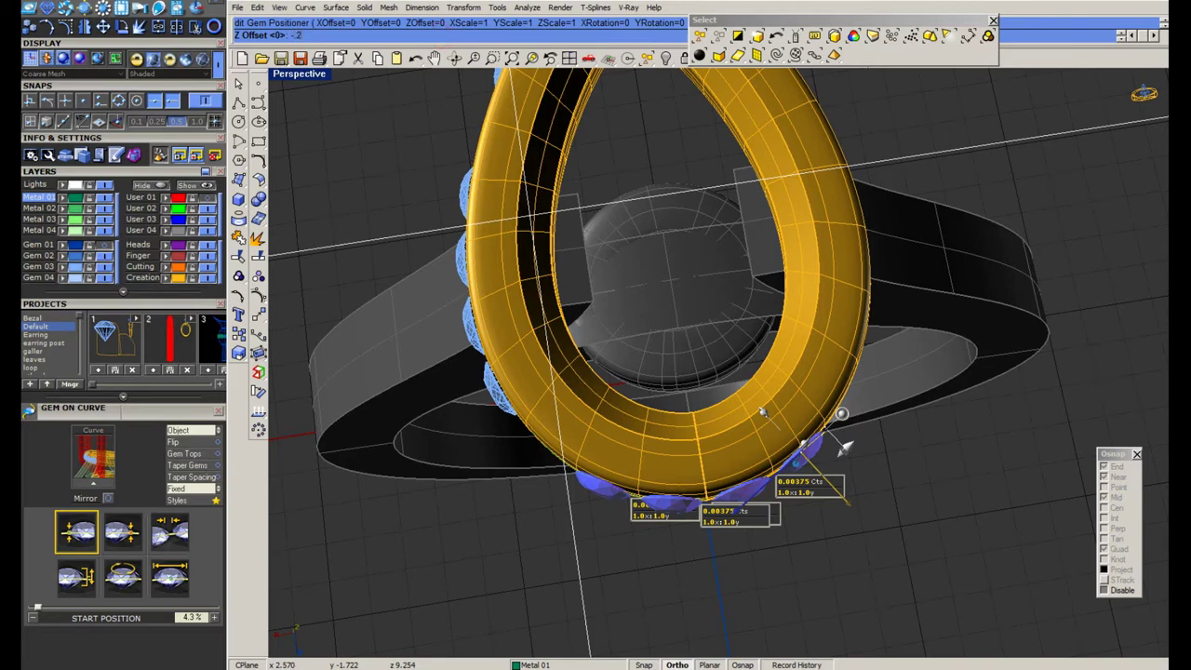
key(Return)
scroll(568, 251, down, 3)
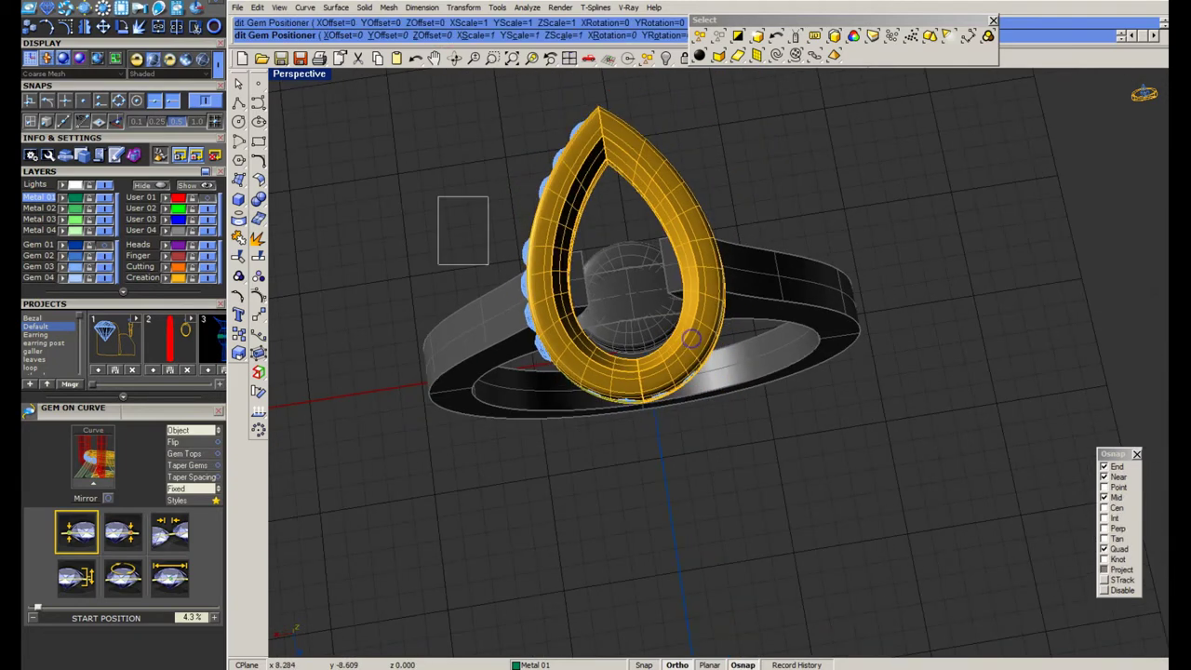
right_click(540, 298)
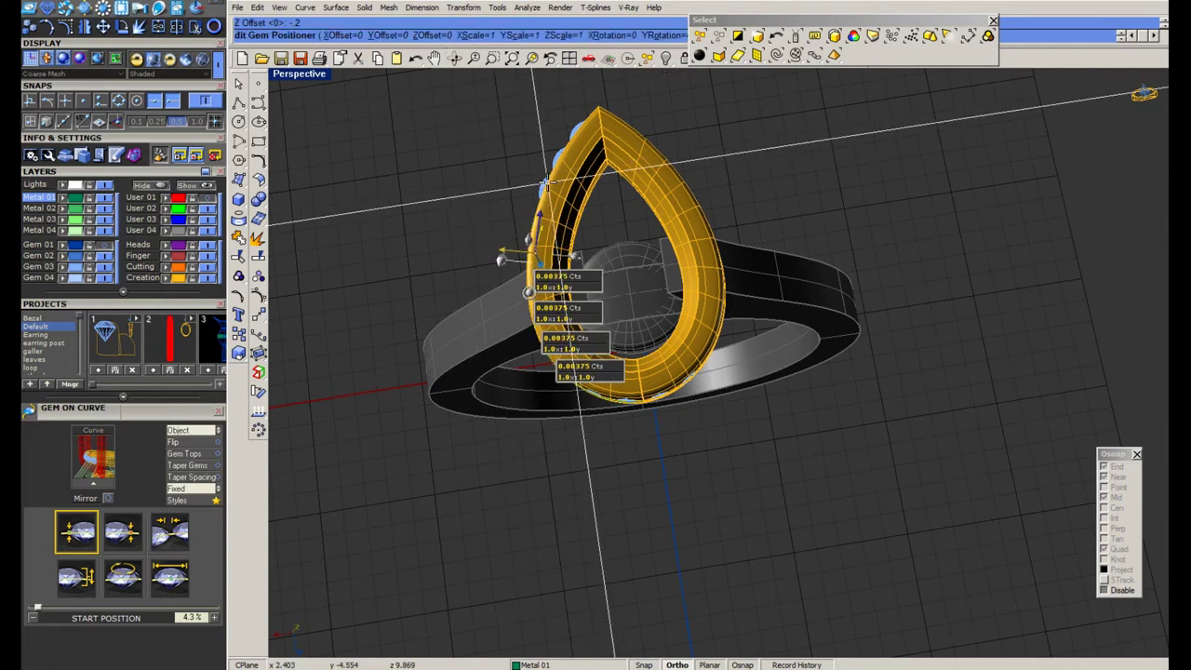
drag(500, 105, 609, 190)
right_click(644, 231)
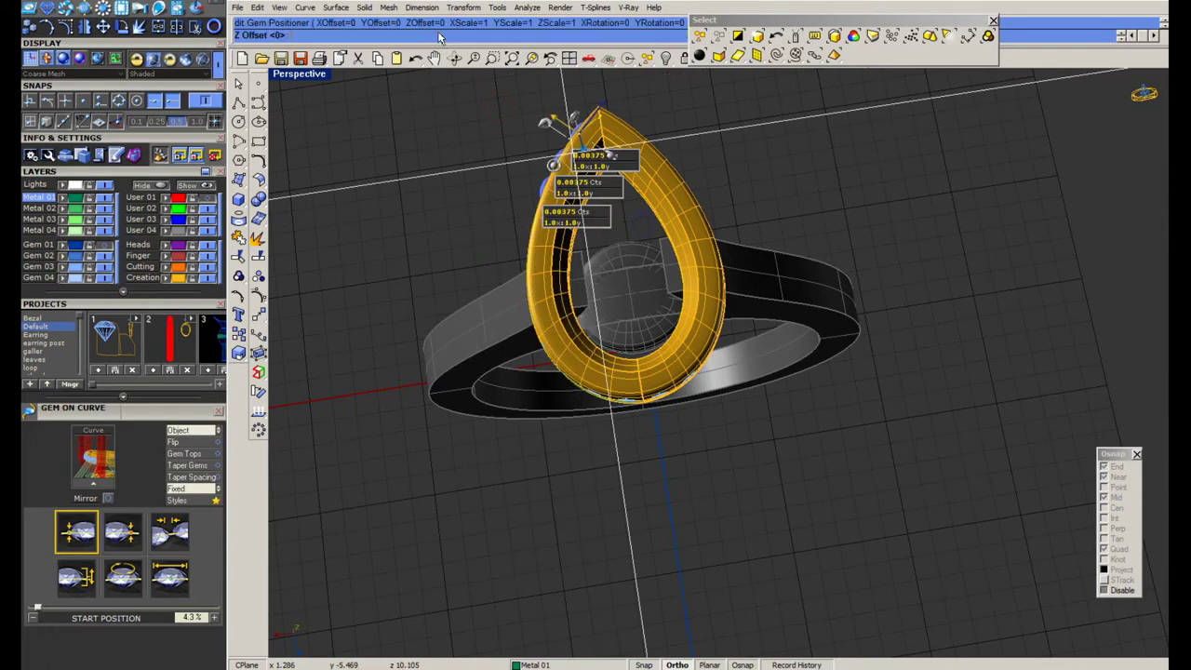
text(-2)
key(Return)
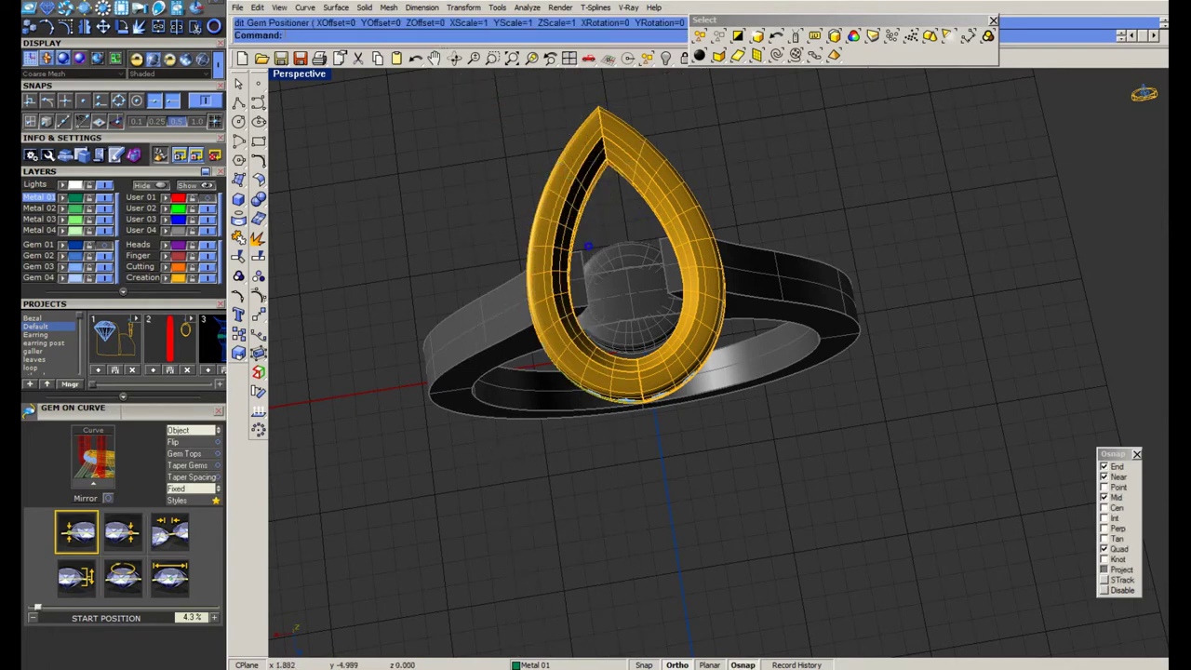
Maximize the Top view and display it in wireframe
mouse_move(652, 139)
right_down()
mouse_move(655, 249)
mouse_move(354, 197)
right_up()
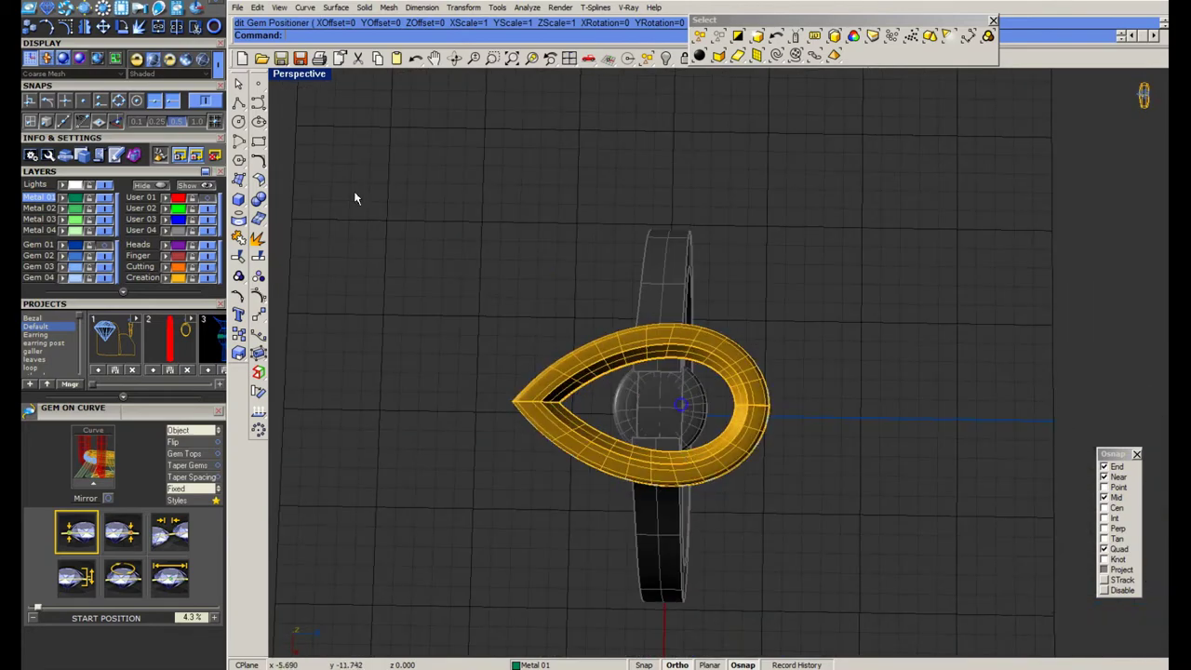
double_click(286, 81)
double_click(282, 75)
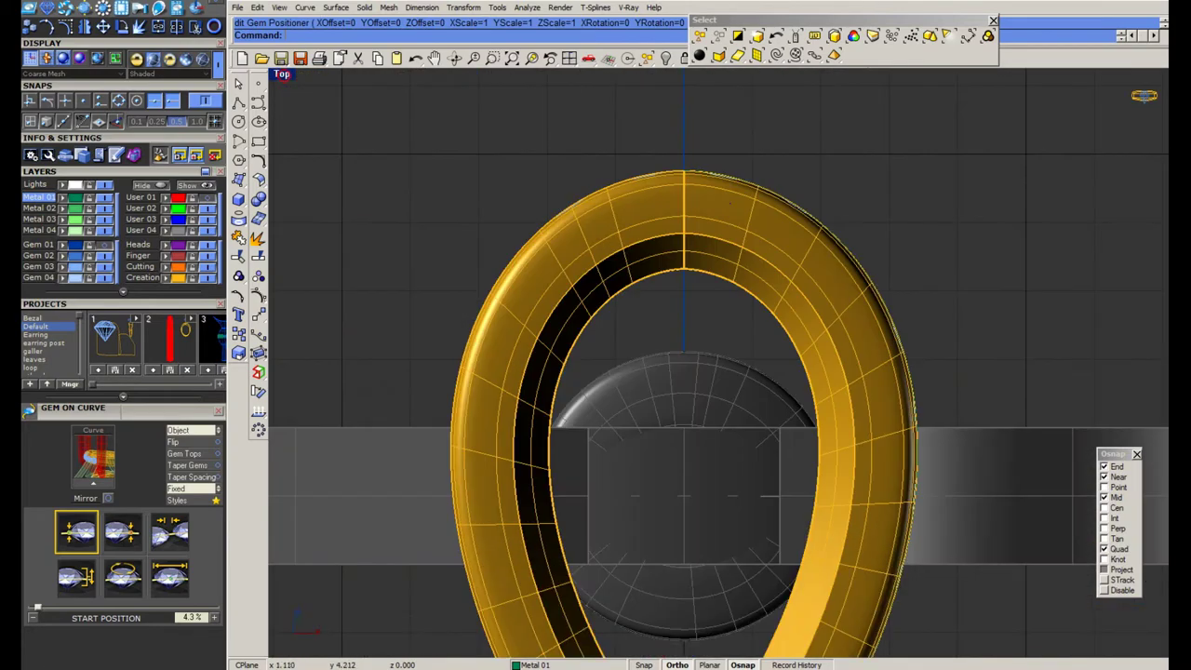
drag(906, 23, 957, 10)
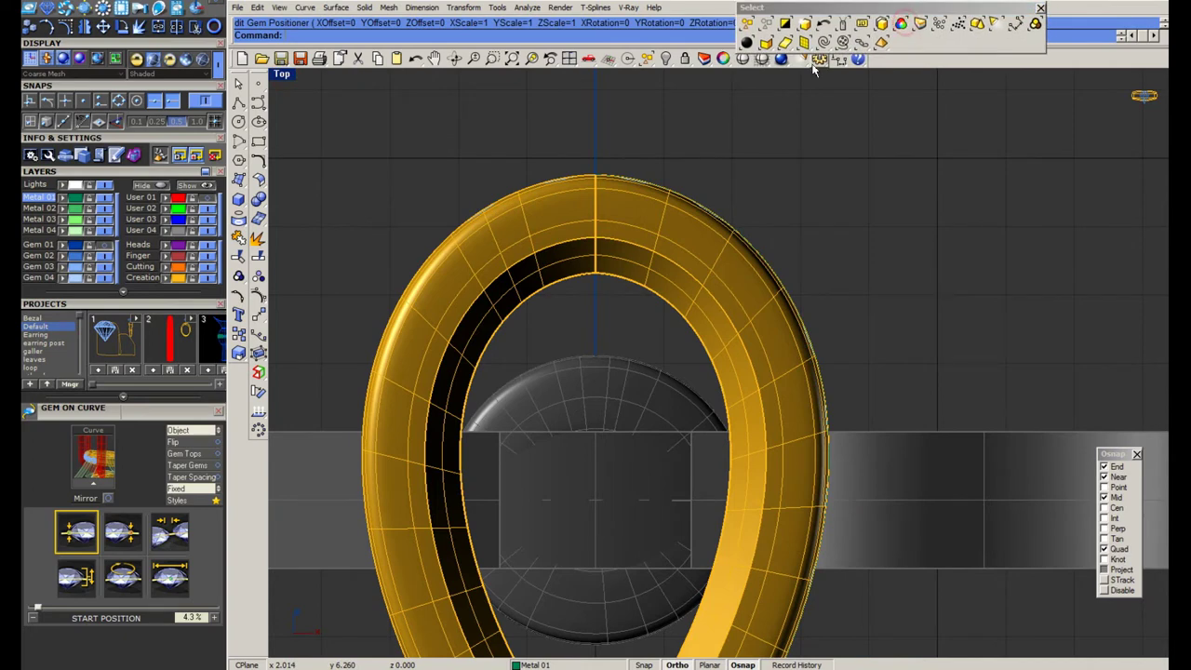
click(763, 59)
Select the four gems at the top of the pear rail and save the file
click(637, 212)
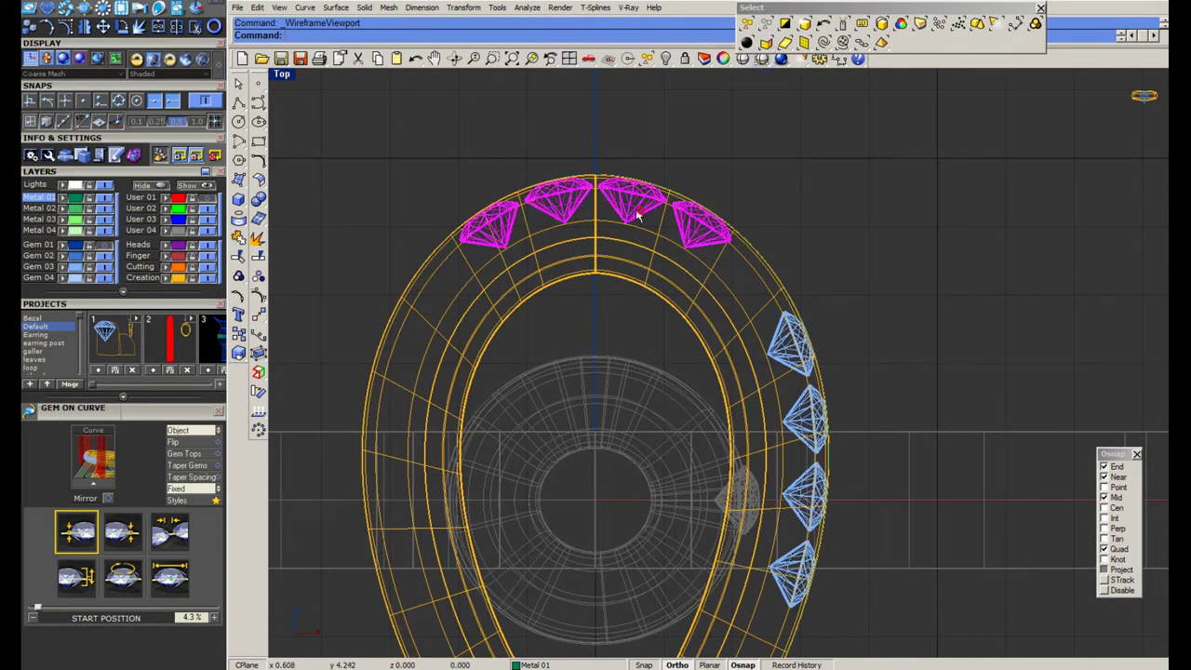
right_drag(968, 191, 1022, 219)
key(ctrl+s)
click(154, 43)
scroll(155, 43, up, 3)
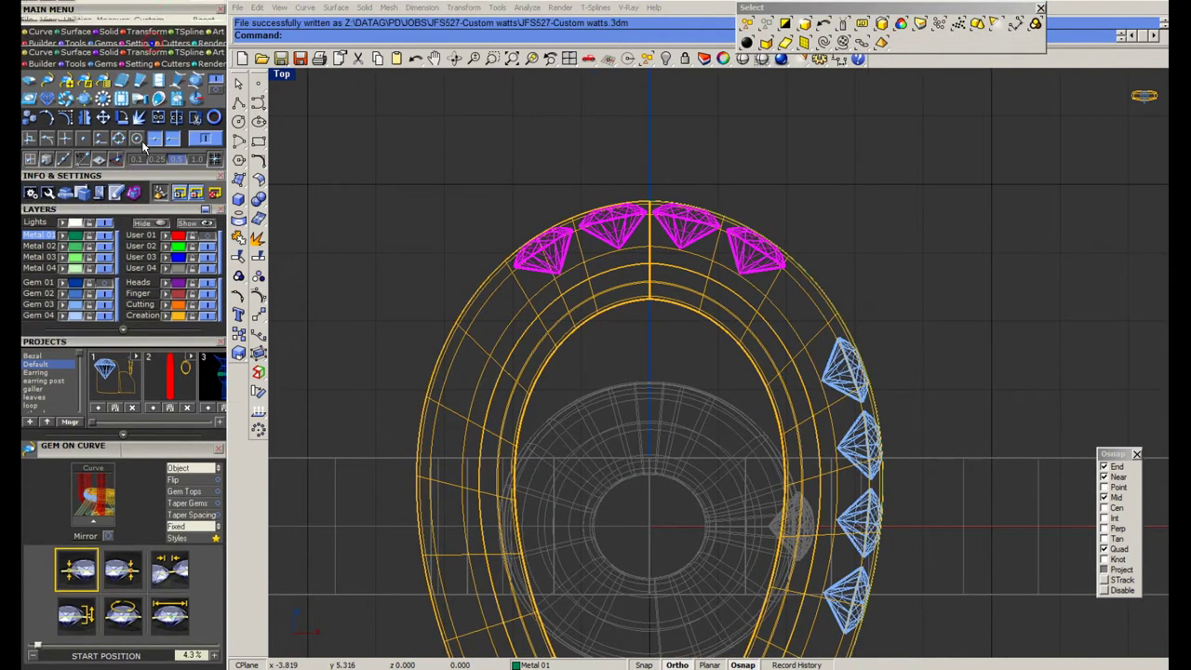
Add Micro Prong Cutter prongs in Middle mode around the top gems with 0.1 mm width
click(66, 110)
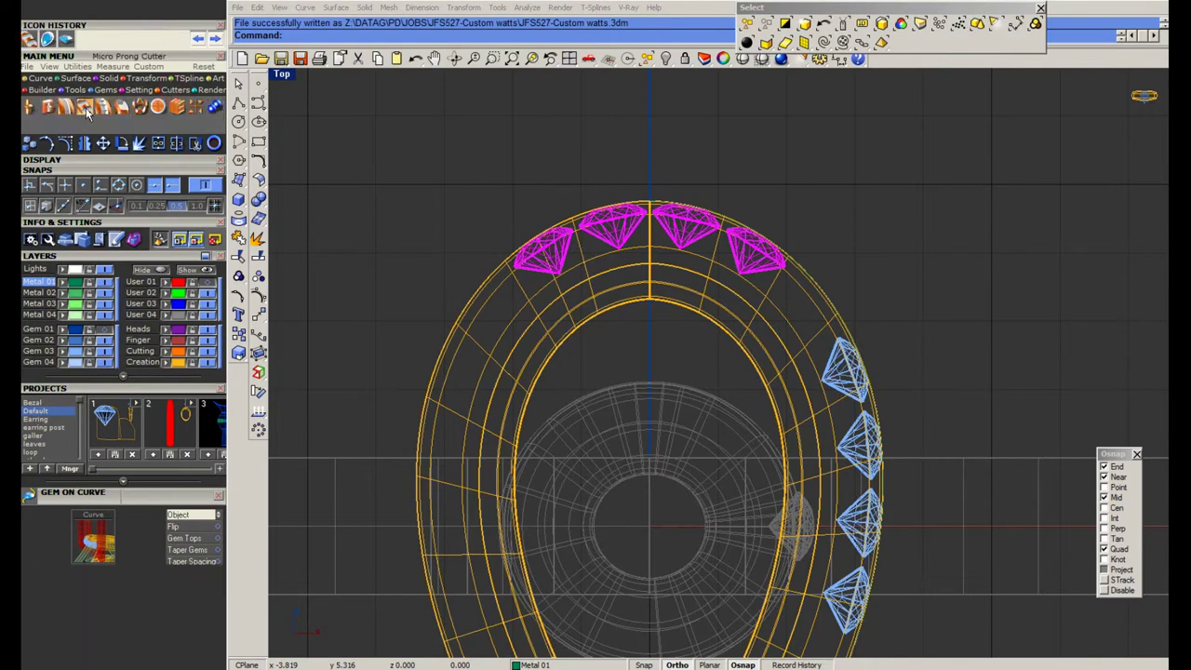
right_drag(468, 240, 420, 250)
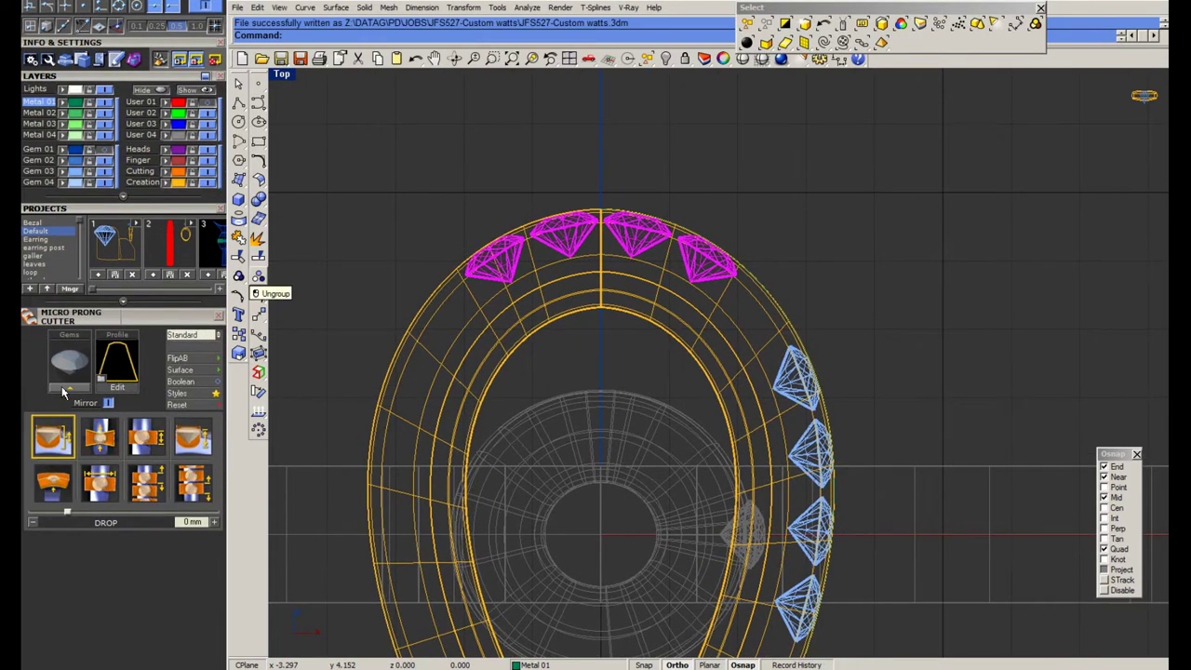
click(64, 392)
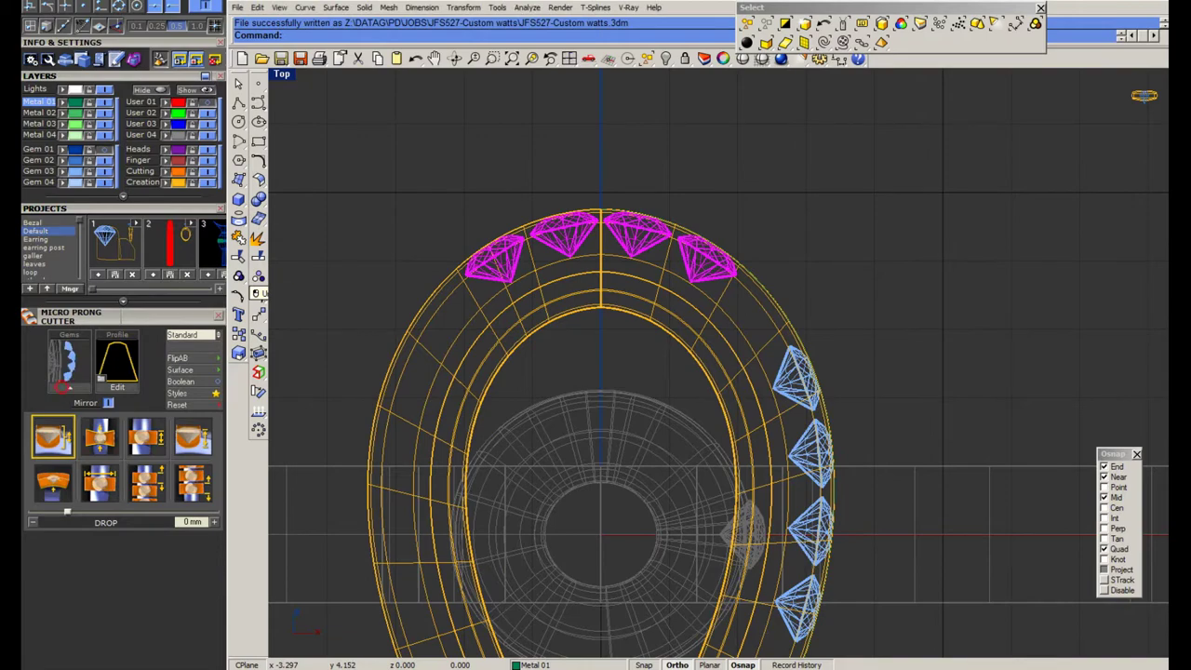
click(192, 340)
click(131, 365)
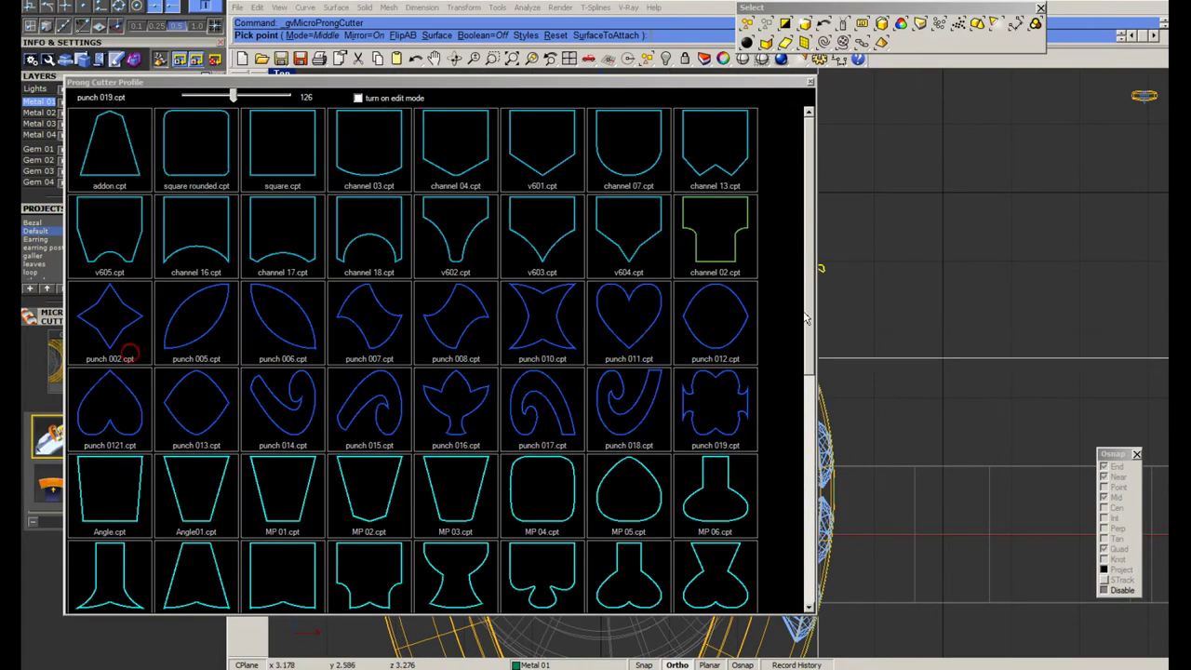
drag(806, 314, 806, 348)
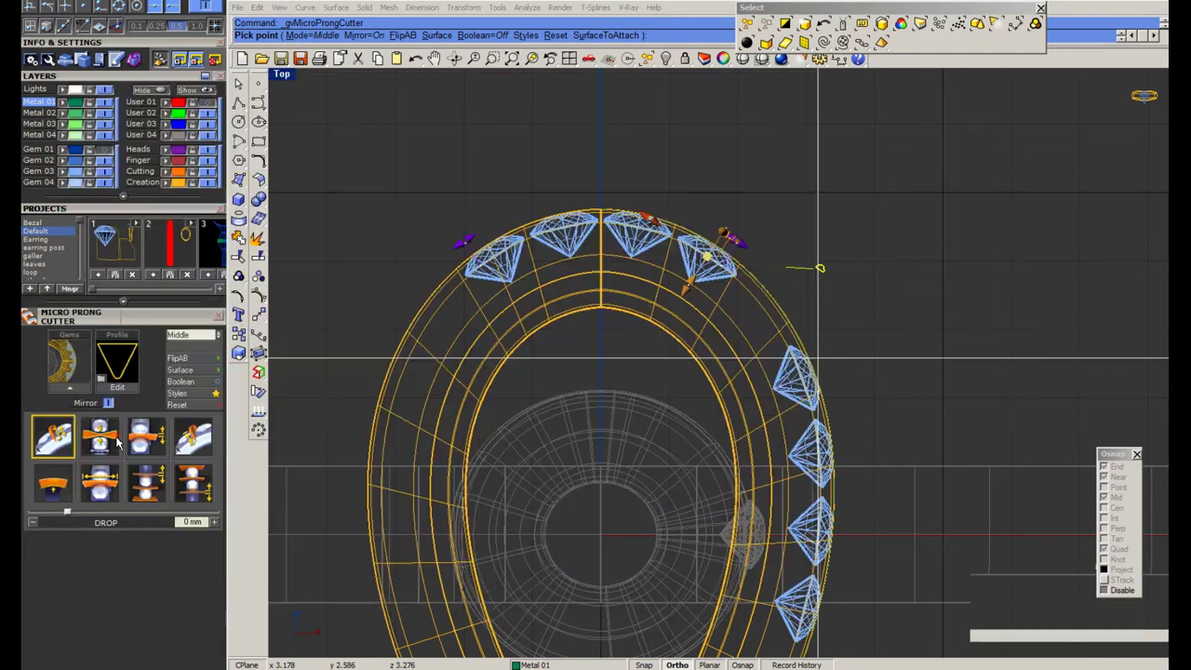
click(149, 442)
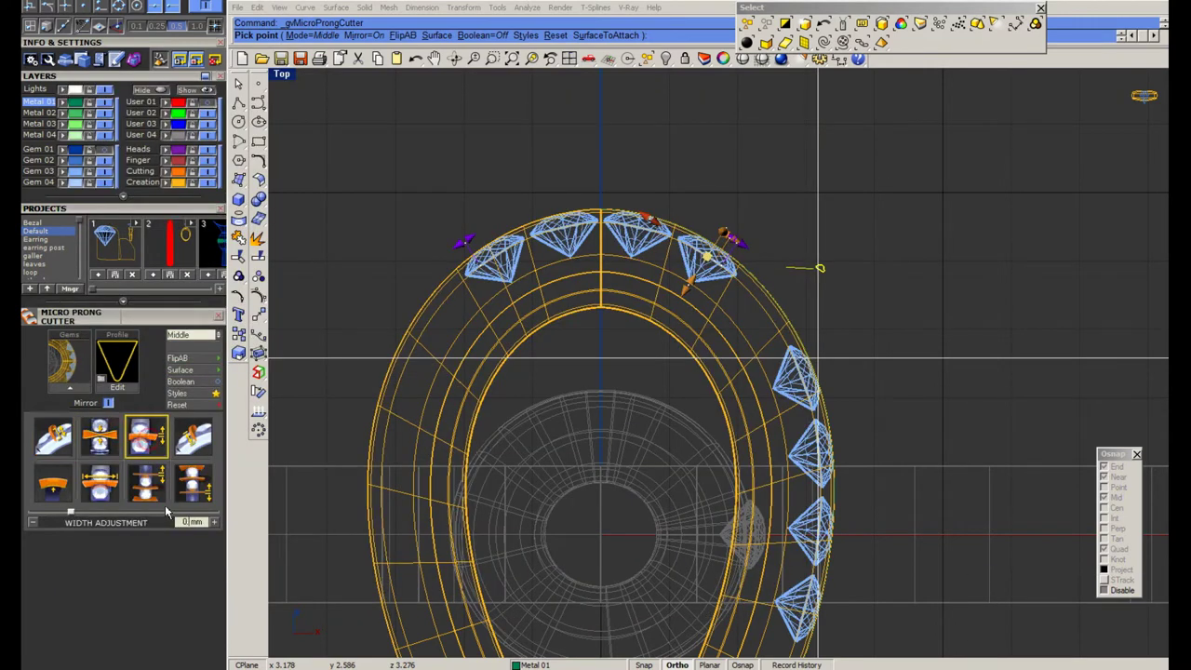
drag(168, 510, 140, 518)
Set prong height 0.5 mm and drop about 0.1 mm, then accept the top-gem prongs
click(186, 447)
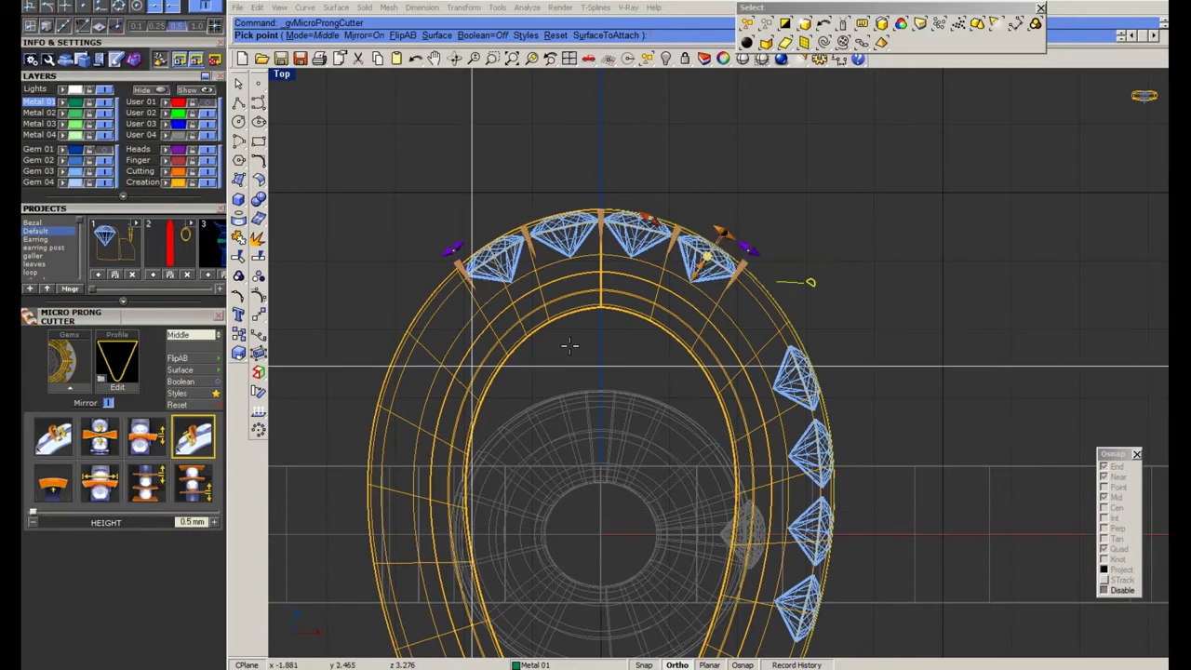
scroll(632, 225, up, 5)
scroll(632, 225, up, 4)
click(74, 449)
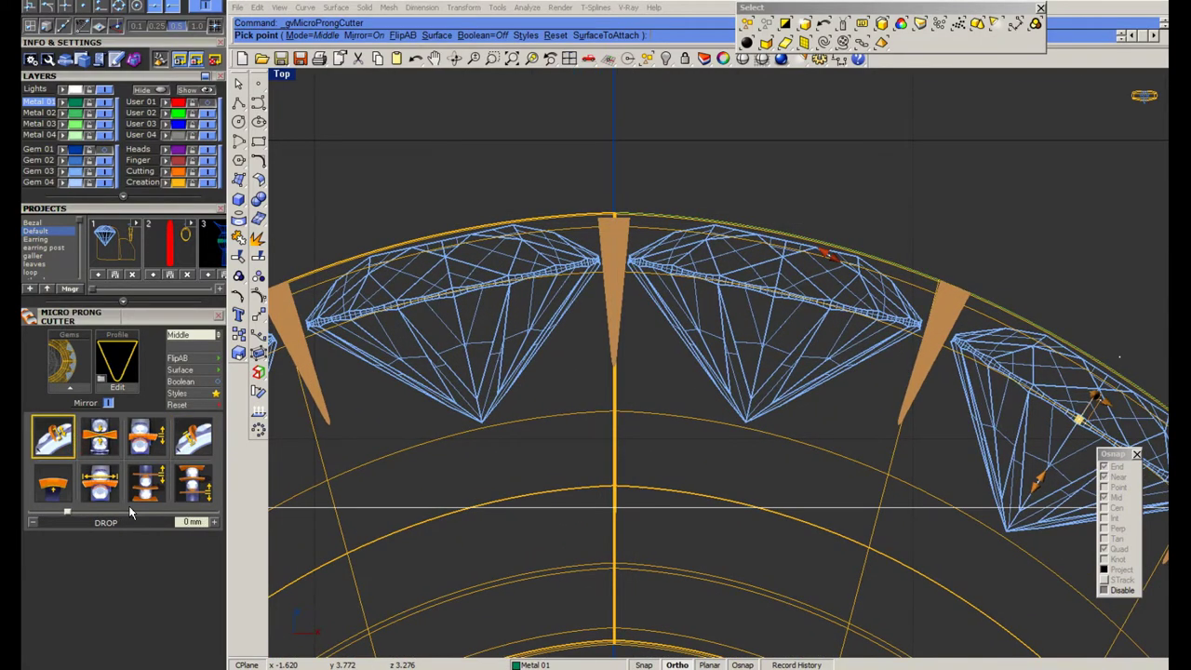
text(0.05)
key(Return)
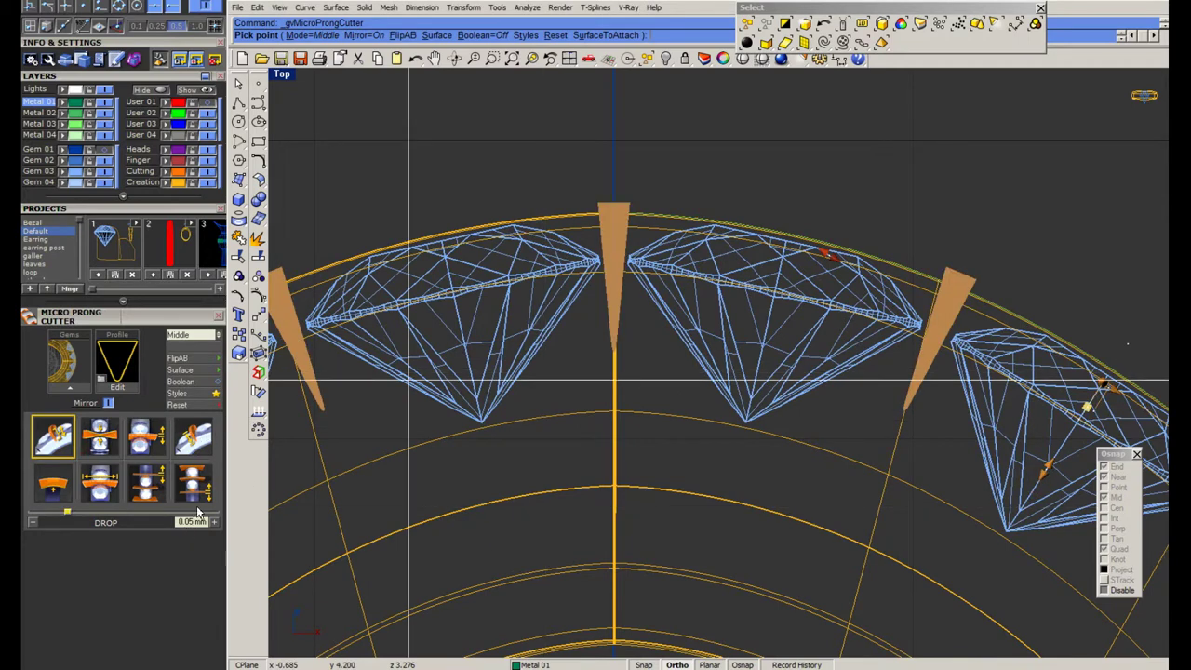
click(198, 445)
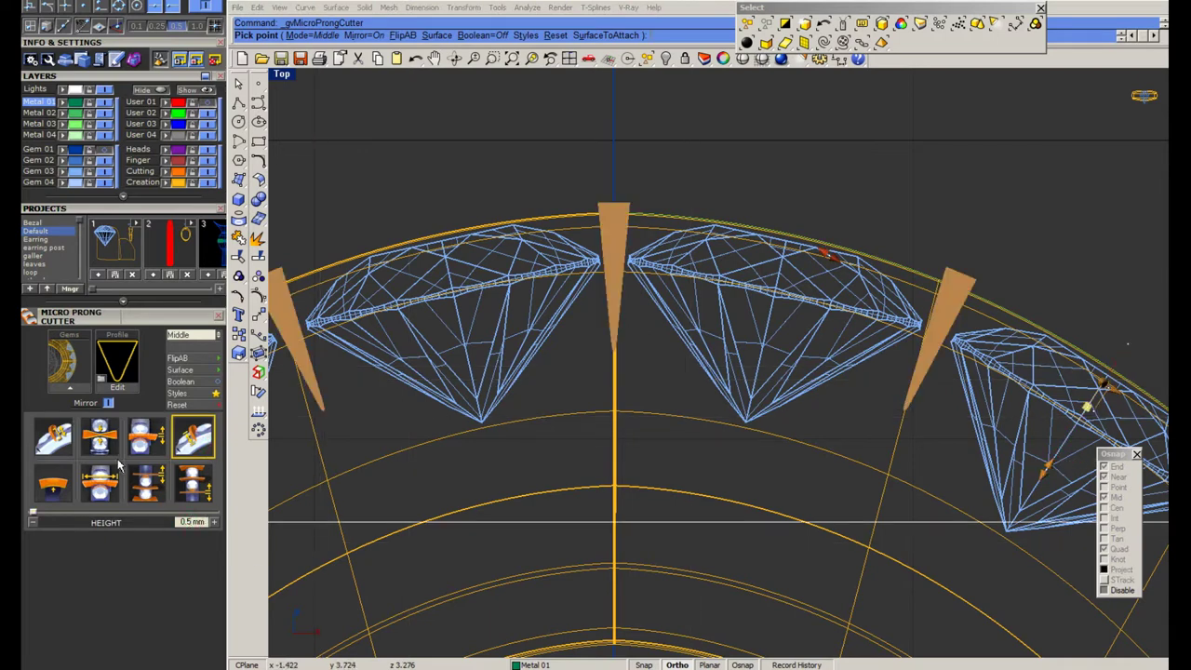
click(57, 441)
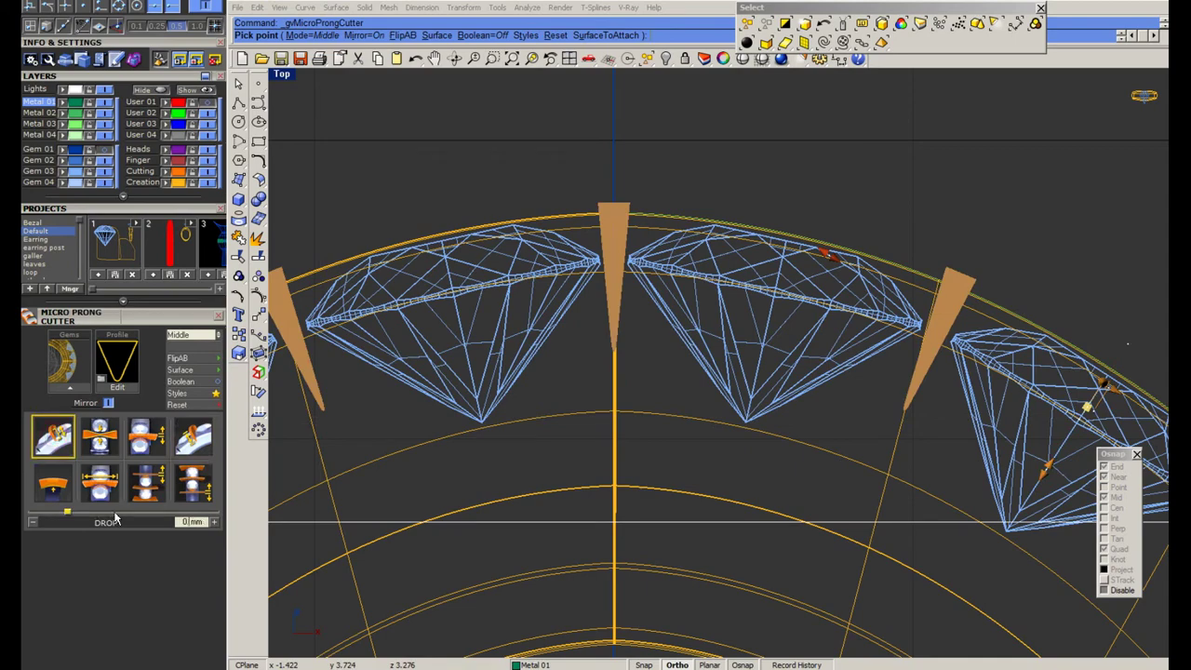
text(0.08)
key(Return)
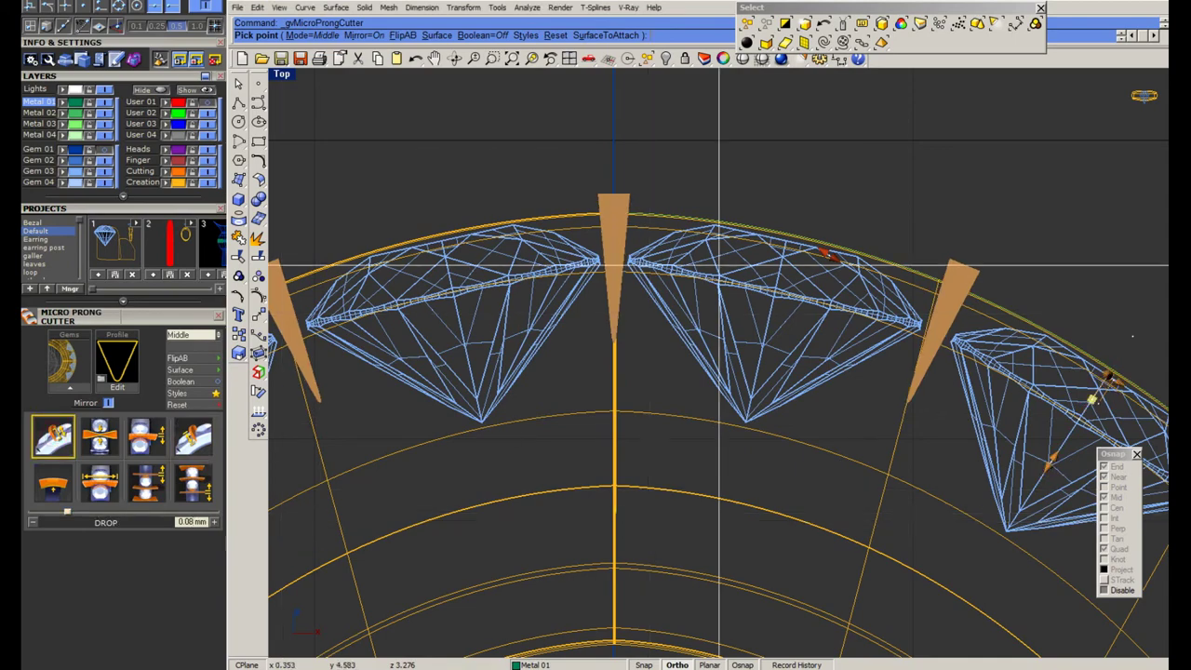
Repeat the same micro prongs on the gems along the right side of the rail
scroll(1050, 366, down, 5)
scroll(995, 540, up, 3)
click(833, 366)
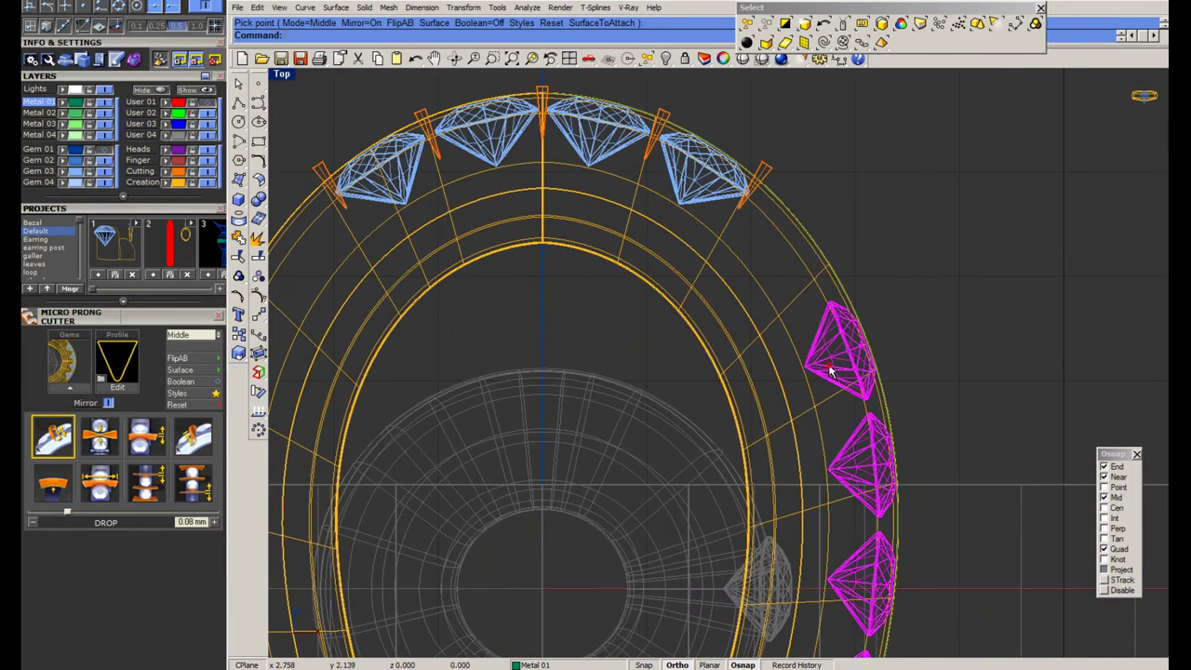
key(Return)
key(Return)
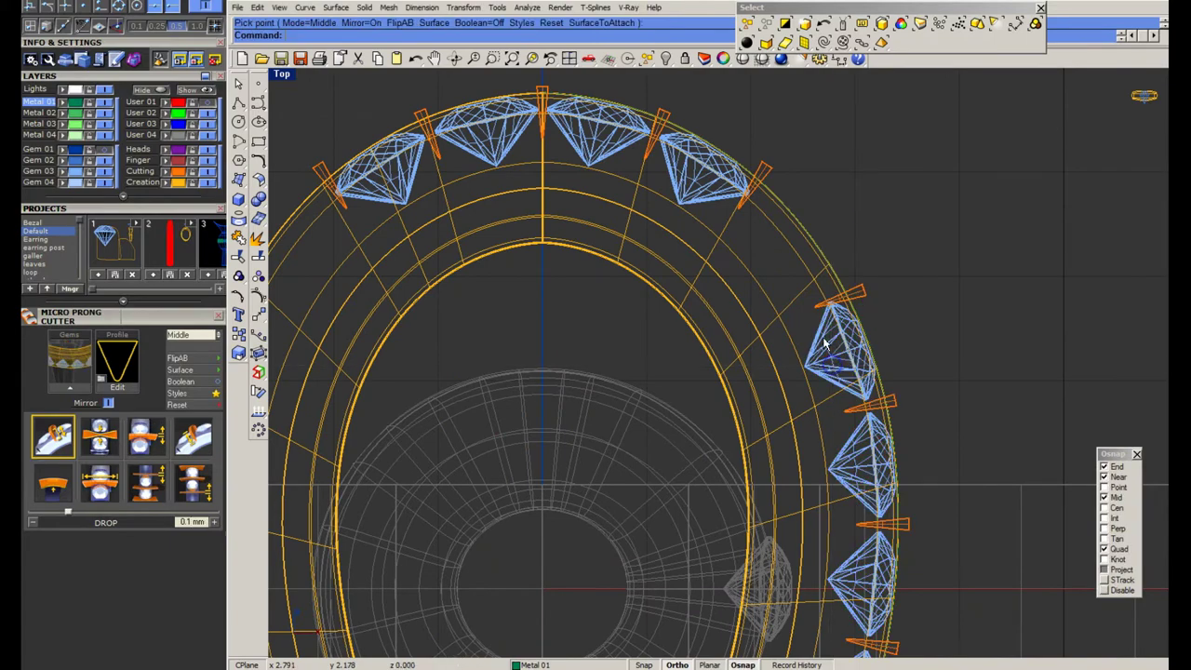
scroll(826, 345, down, 3)
scroll(830, 363, up, 4)
scroll(870, 434, up, 2)
scroll(861, 445, down, 2)
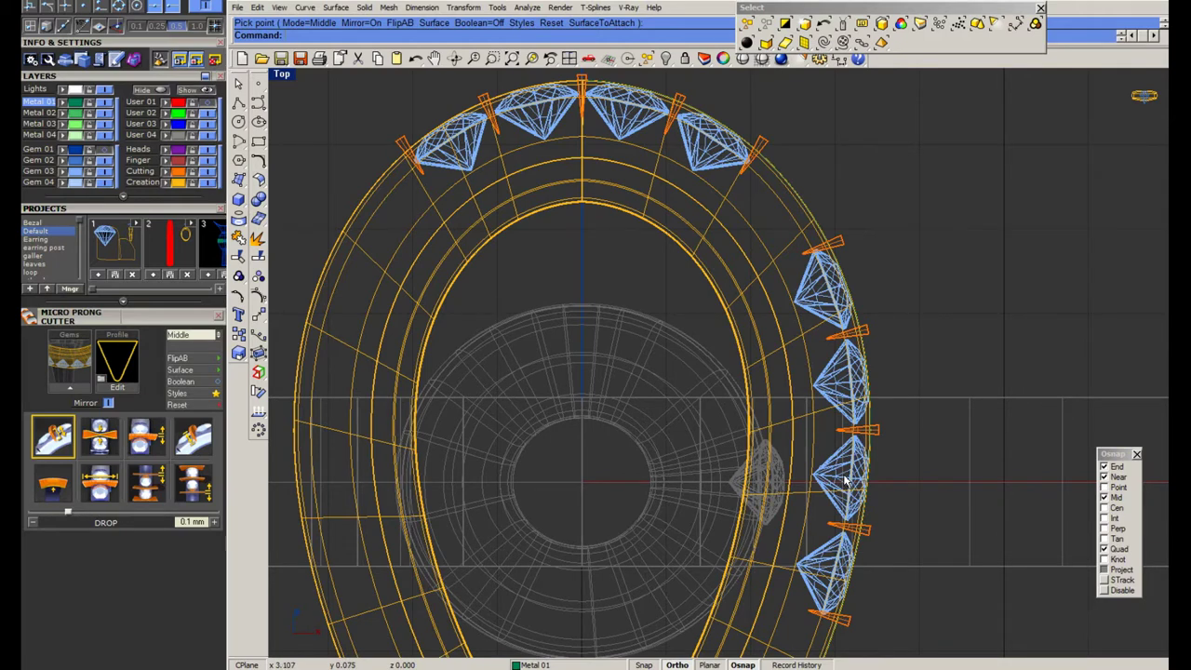
Place micro prong cutters between the accent gems in Middle mode with mirror on
scroll(742, 325, down, 3)
scroll(726, 570, up, 6)
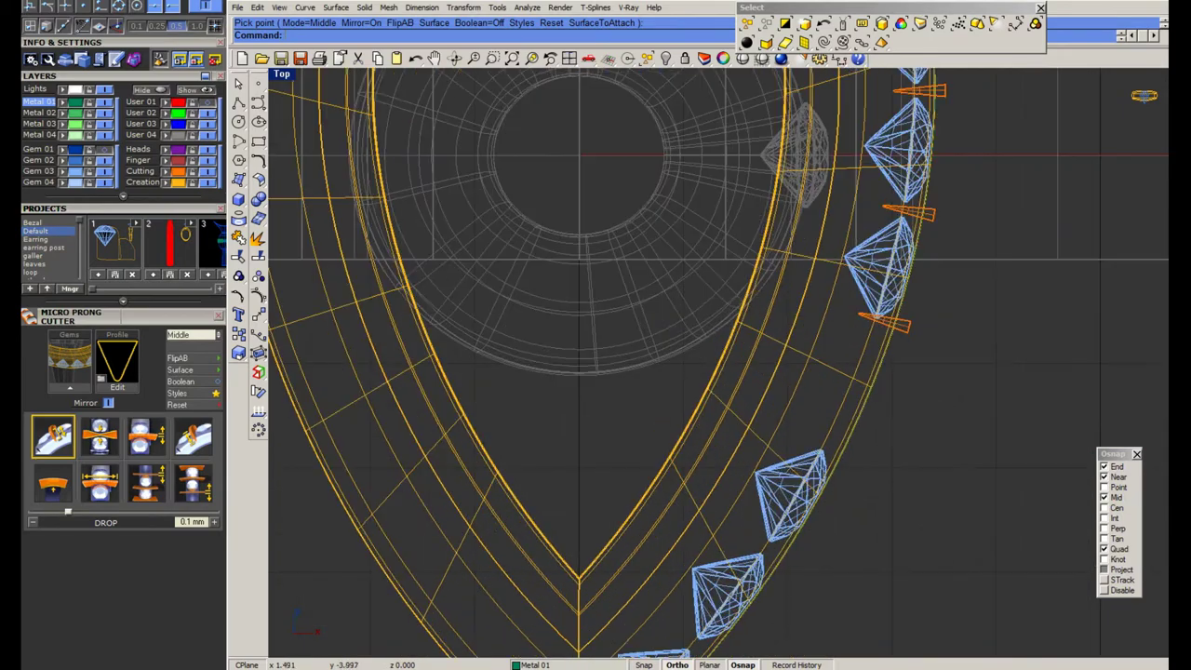
click(723, 569)
key(Escape)
click(717, 575)
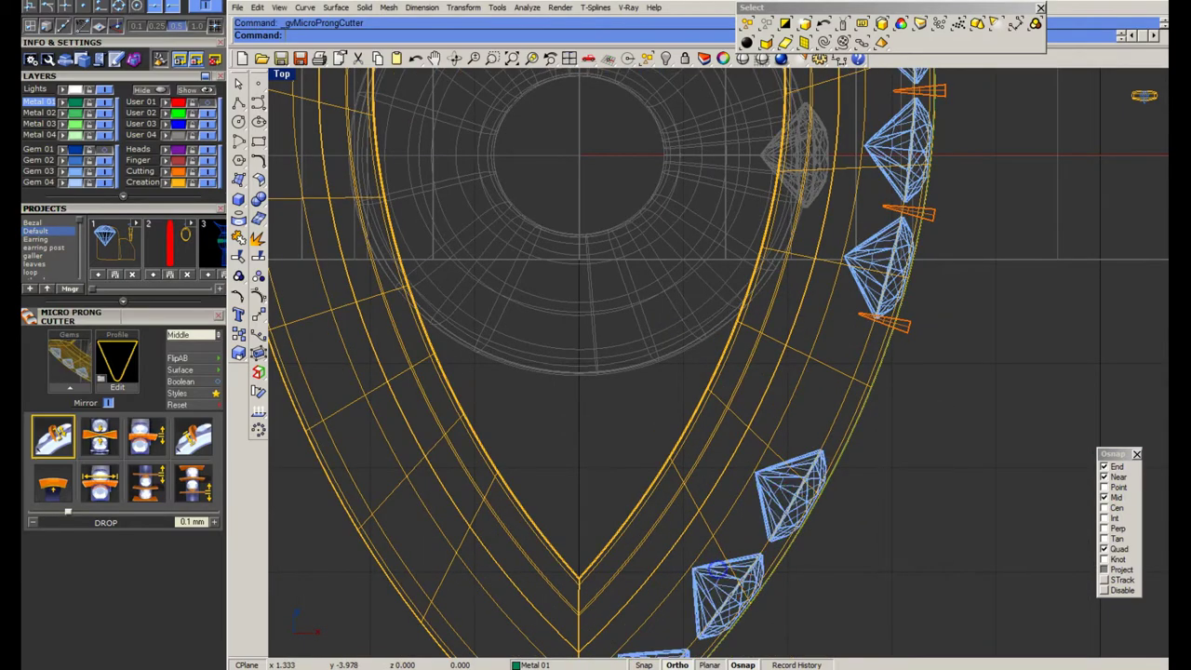
scroll(716, 570, down, 1)
scroll(720, 569, down, 3)
key(Return)
Test-delete the top-arc and right-side cutters, then restore them with undo
scroll(720, 568, down, 1)
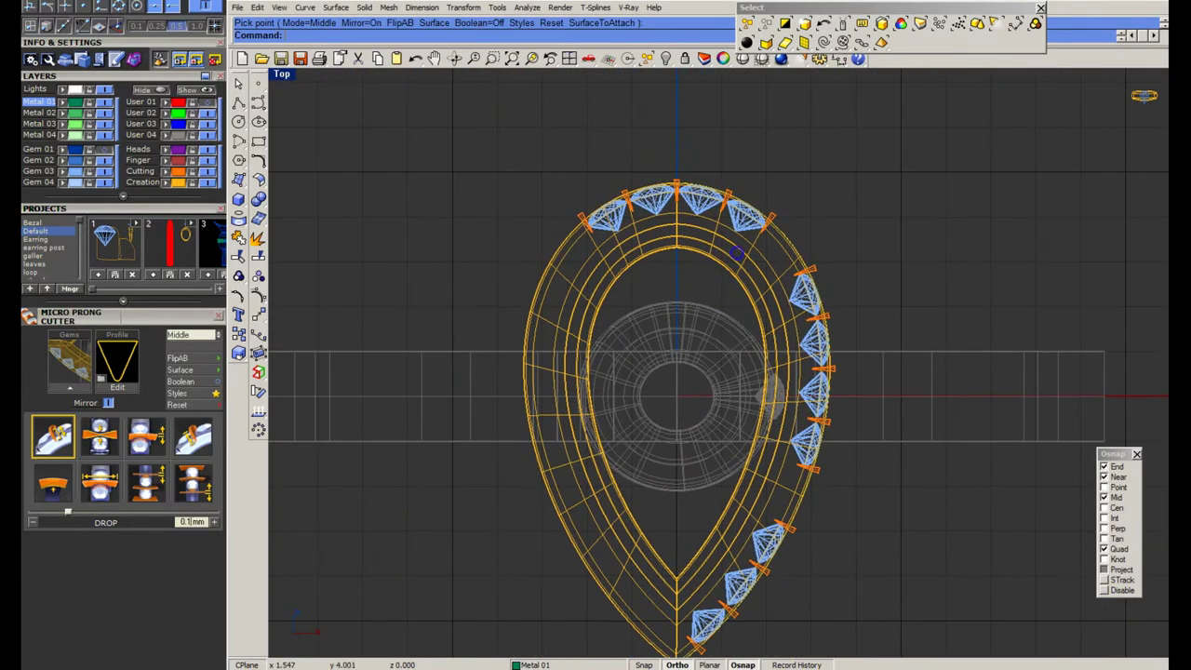
scroll(799, 221, up, 3)
click(799, 221)
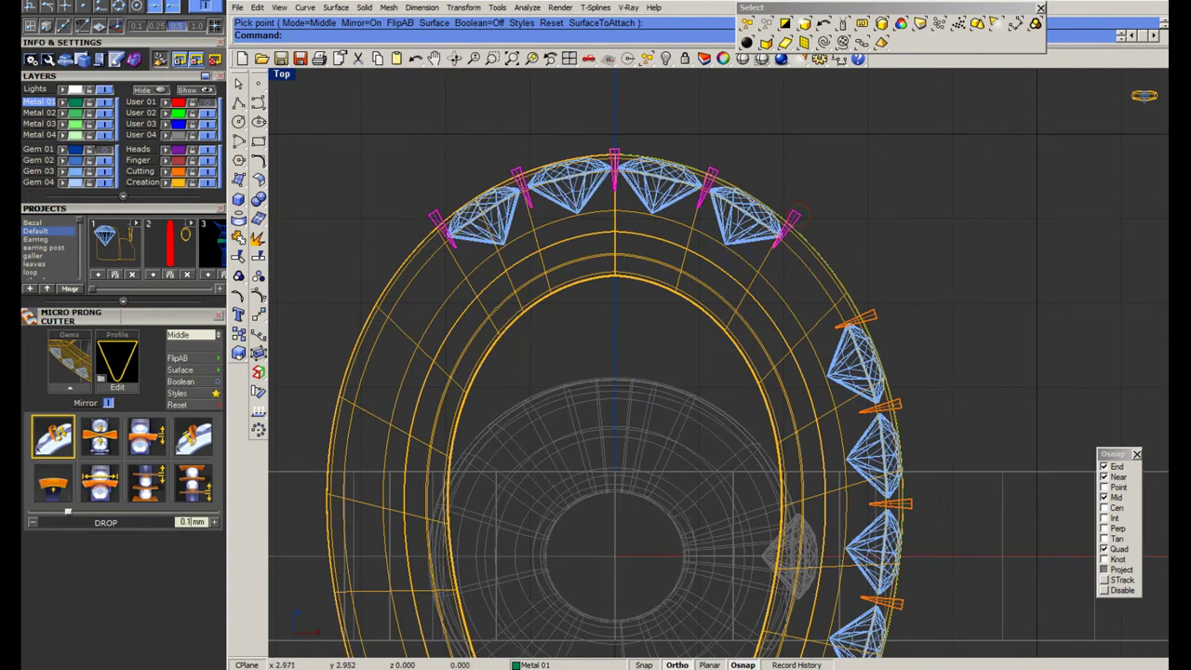
shift+click(871, 318)
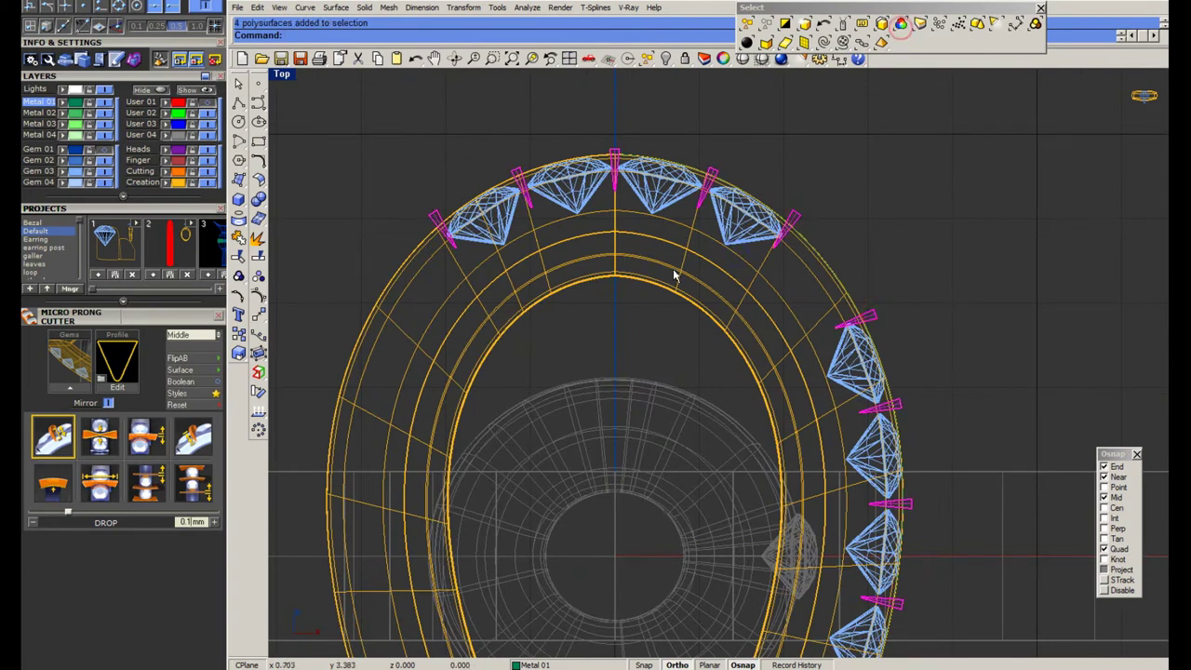
key(Delete)
key(ctrl+z)
click(410, 176)
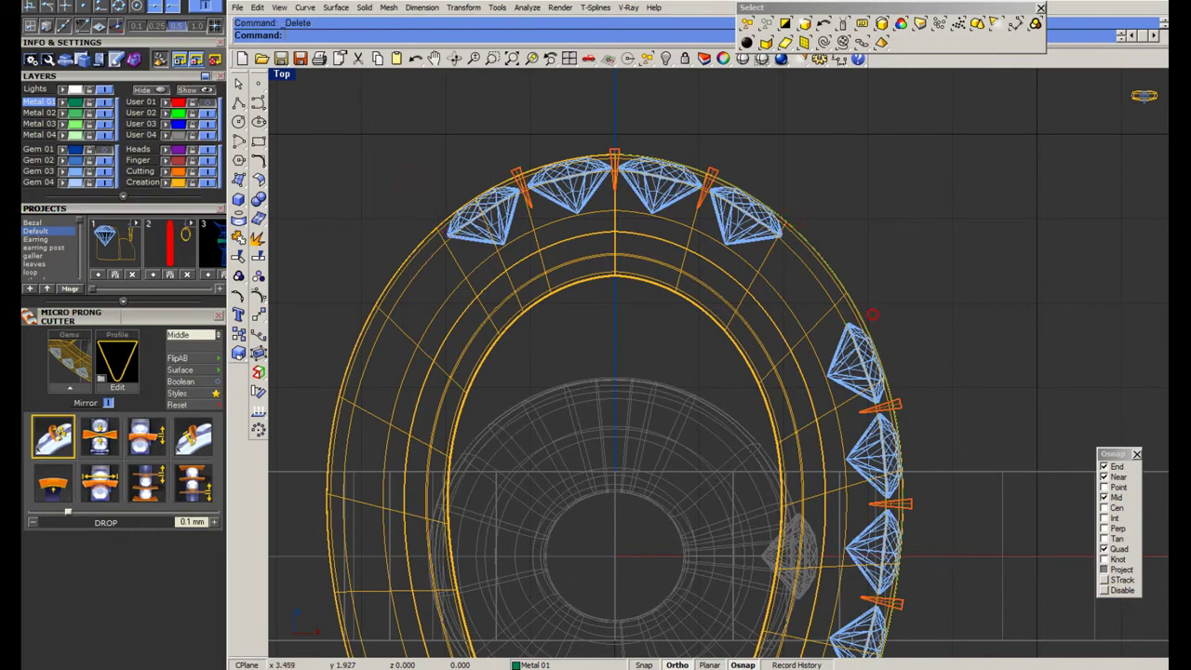
scroll(853, 273, down, 5)
scroll(853, 272, up, 5)
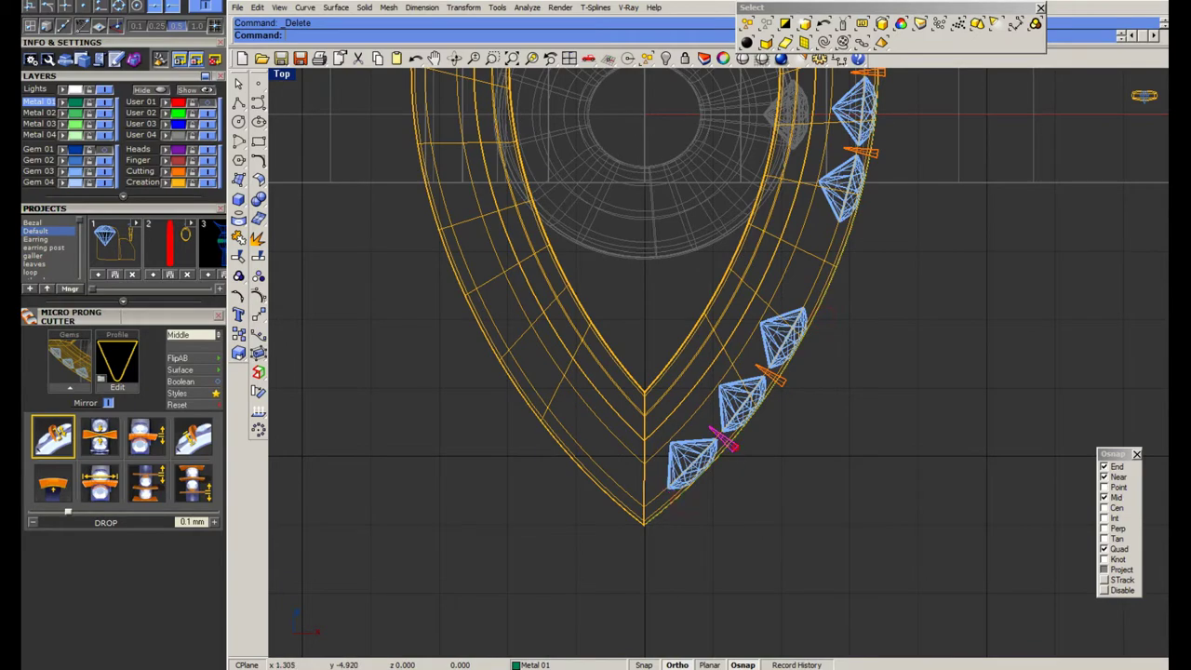
scroll(678, 466, up, 8)
Mirror-copy the lower prong cutter into the empty gap between accent stones
click(696, 456)
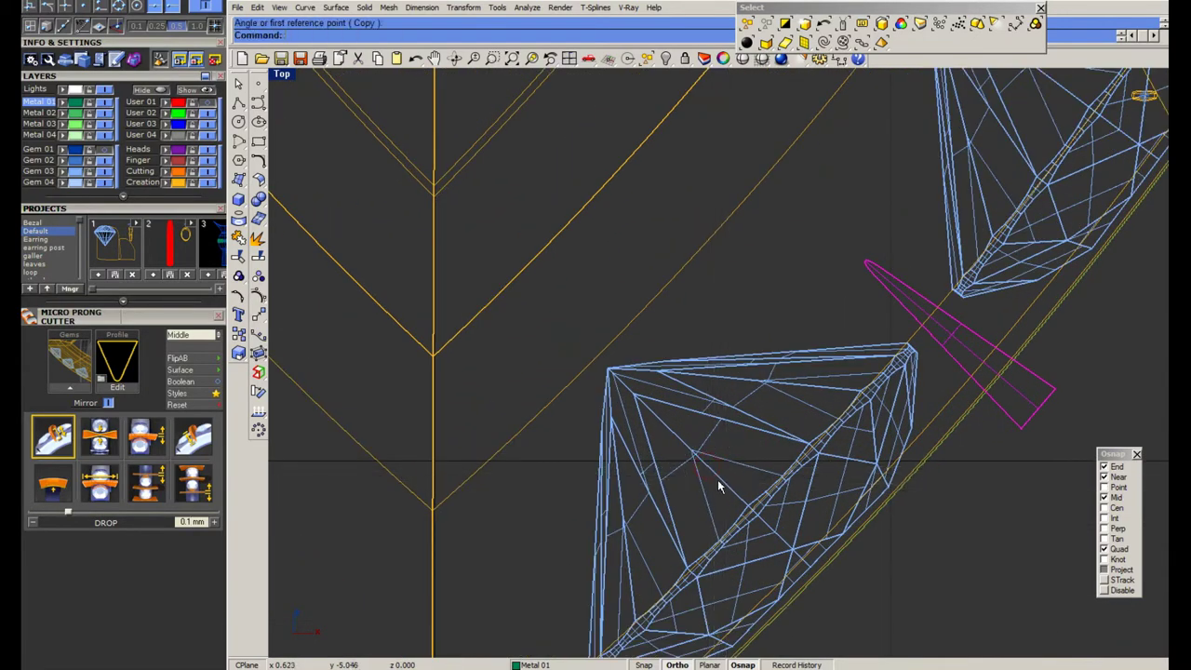
click(723, 489)
scroll(733, 497, down, 5)
scroll(734, 497, down, 2)
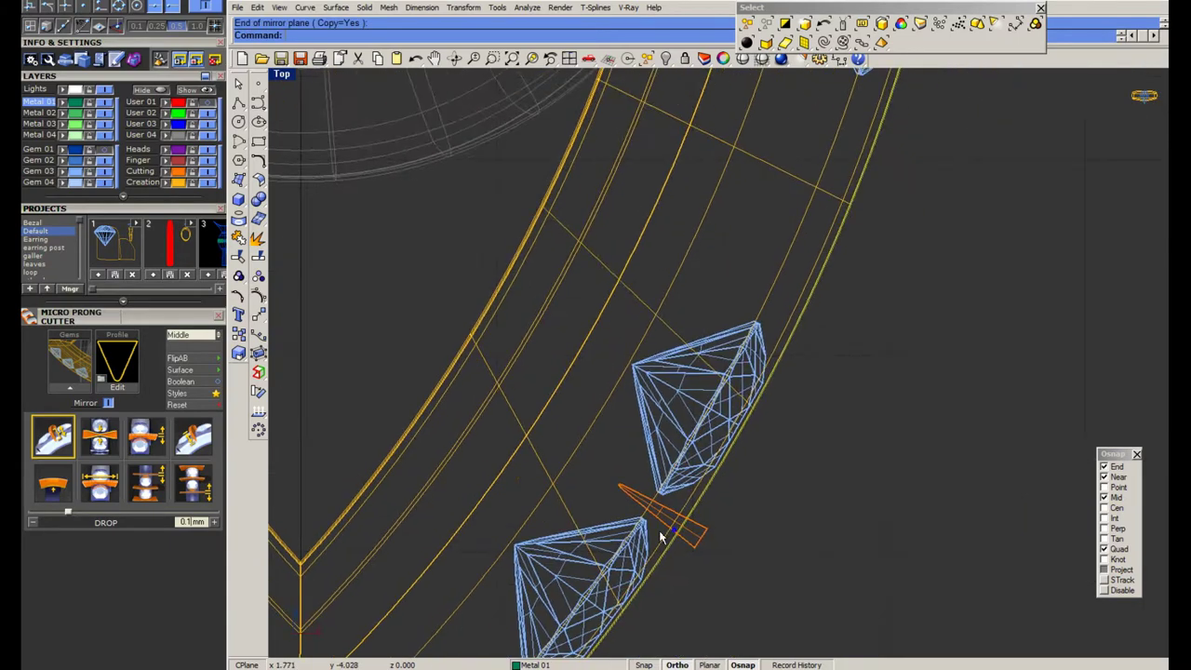
scroll(676, 526, down, 3)
scroll(676, 568, up, 3)
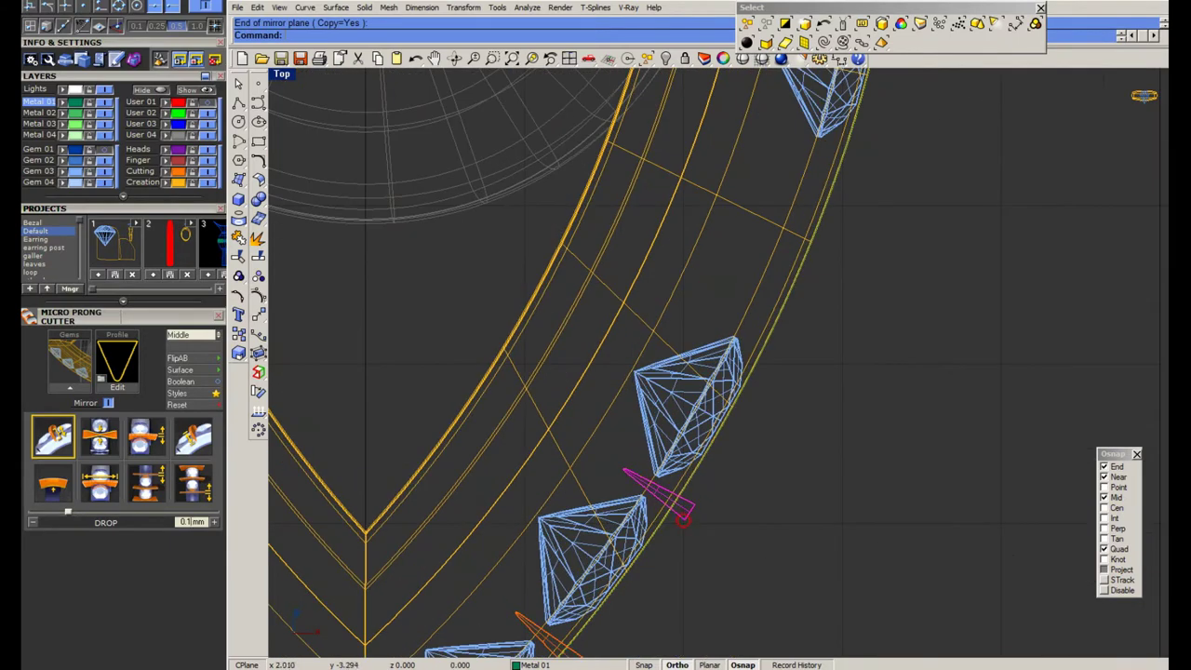
scroll(685, 412, up, 4)
scroll(724, 421, down, 2)
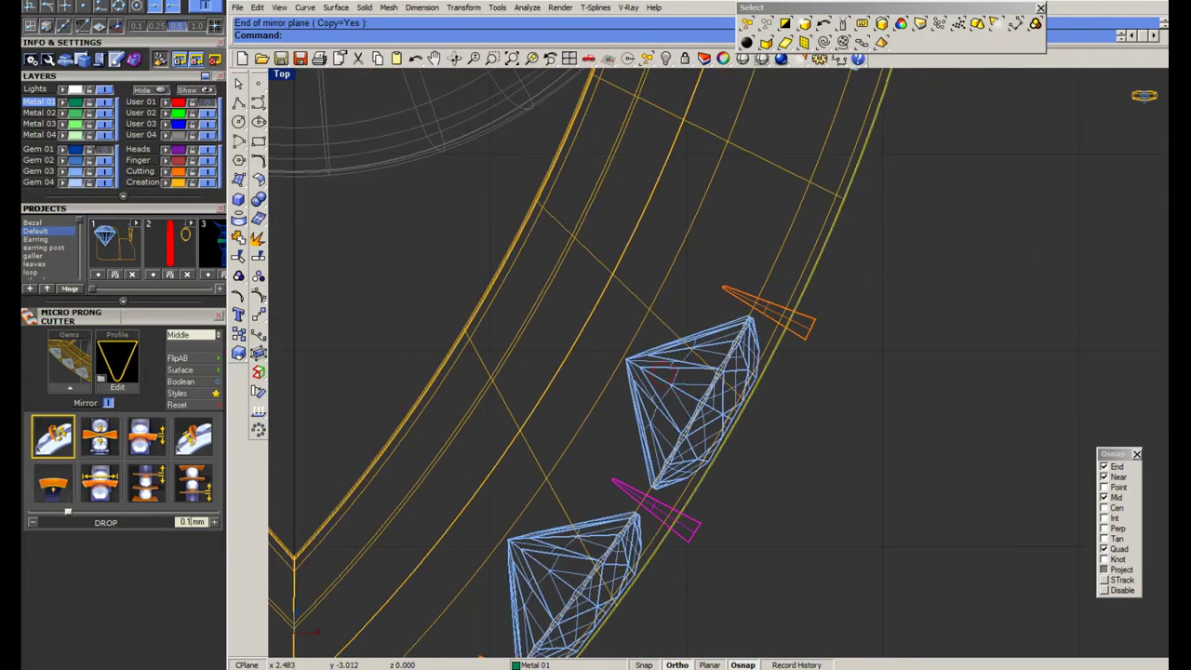
scroll(745, 391, down, 2)
scroll(819, 317, up, 2)
scroll(837, 303, up, 2)
scroll(838, 302, up, 2)
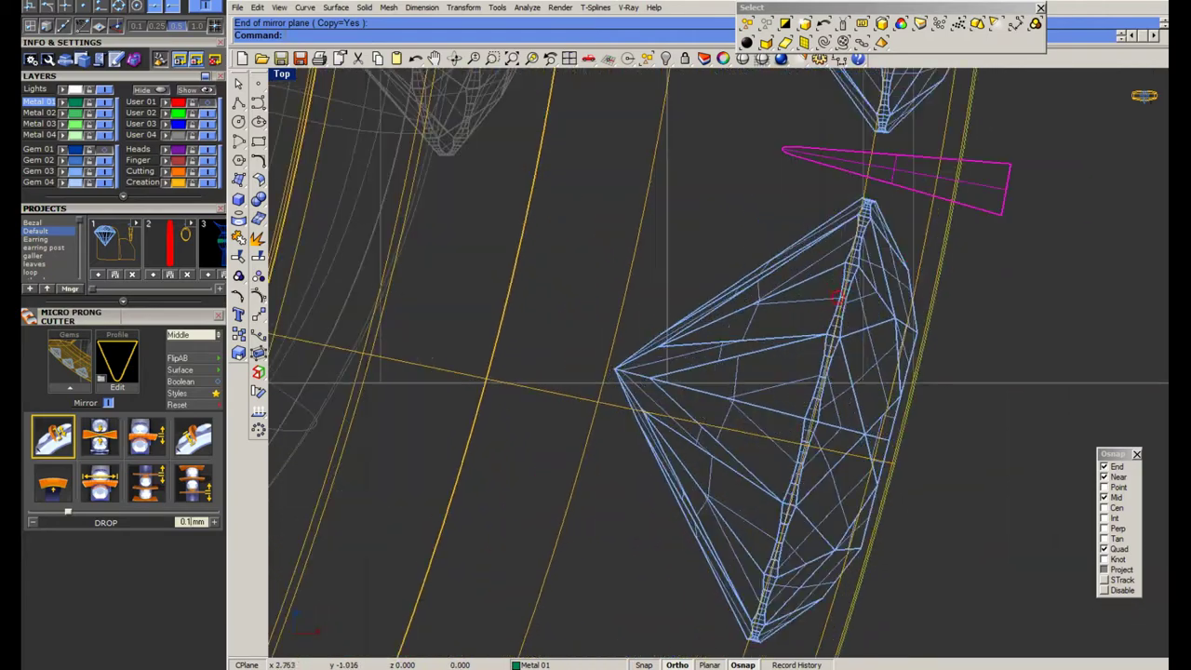
scroll(819, 335, up, 2)
scroll(786, 414, down, 3)
scroll(786, 414, down, 3)
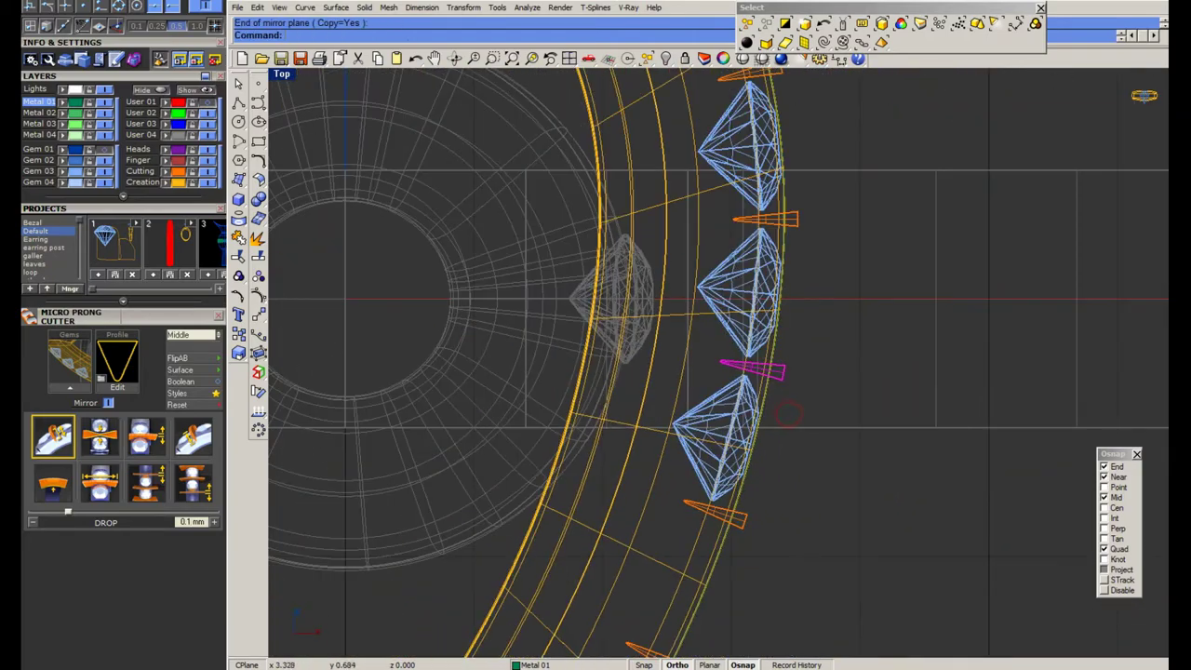
scroll(736, 307, up, 1)
scroll(707, 245, up, 2)
scroll(707, 245, up, 1)
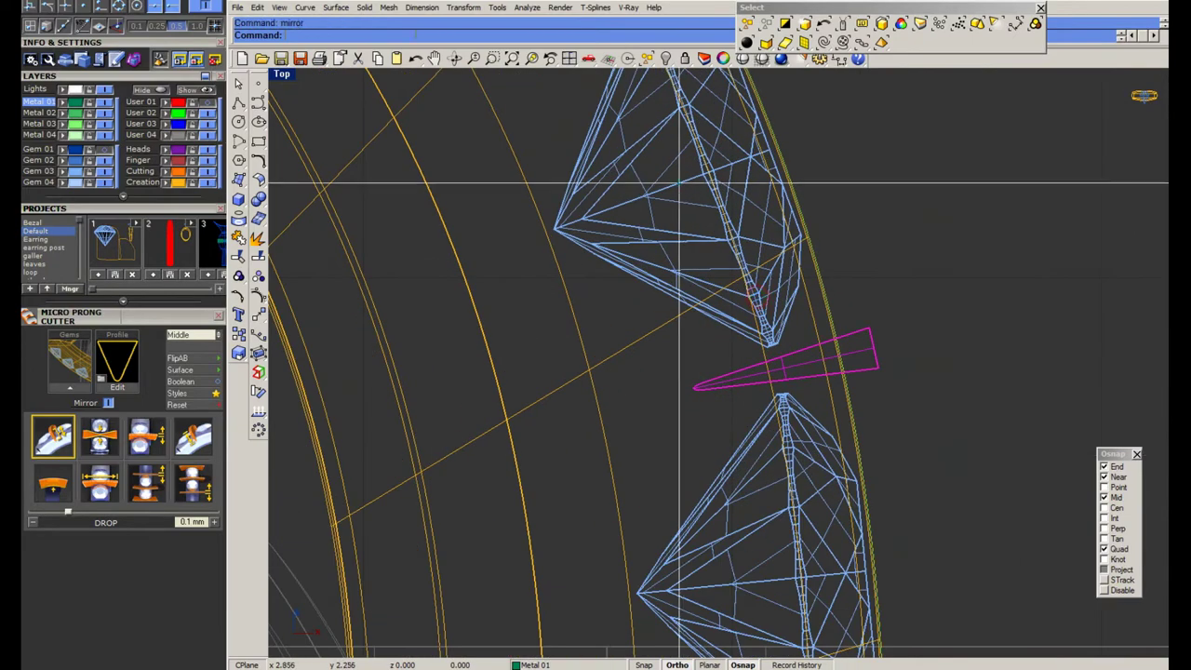
scroll(658, 198, down, 3)
right_drag(550, 104, 639, 158)
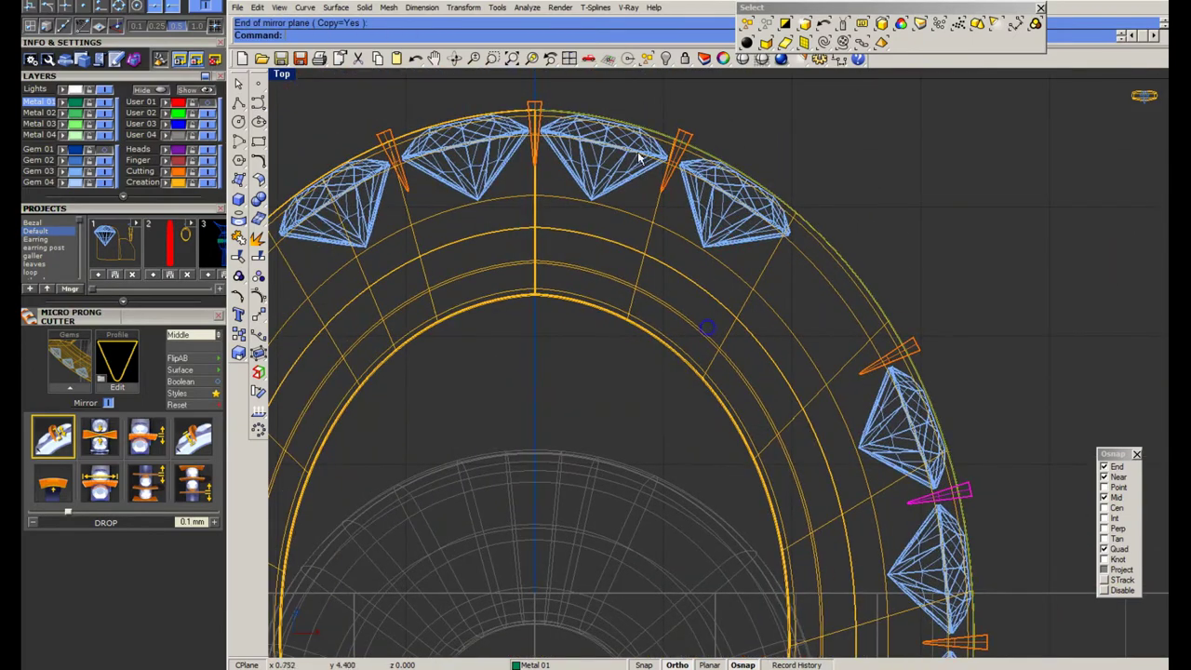
scroll(726, 196, up, 2)
scroll(726, 195, up, 2)
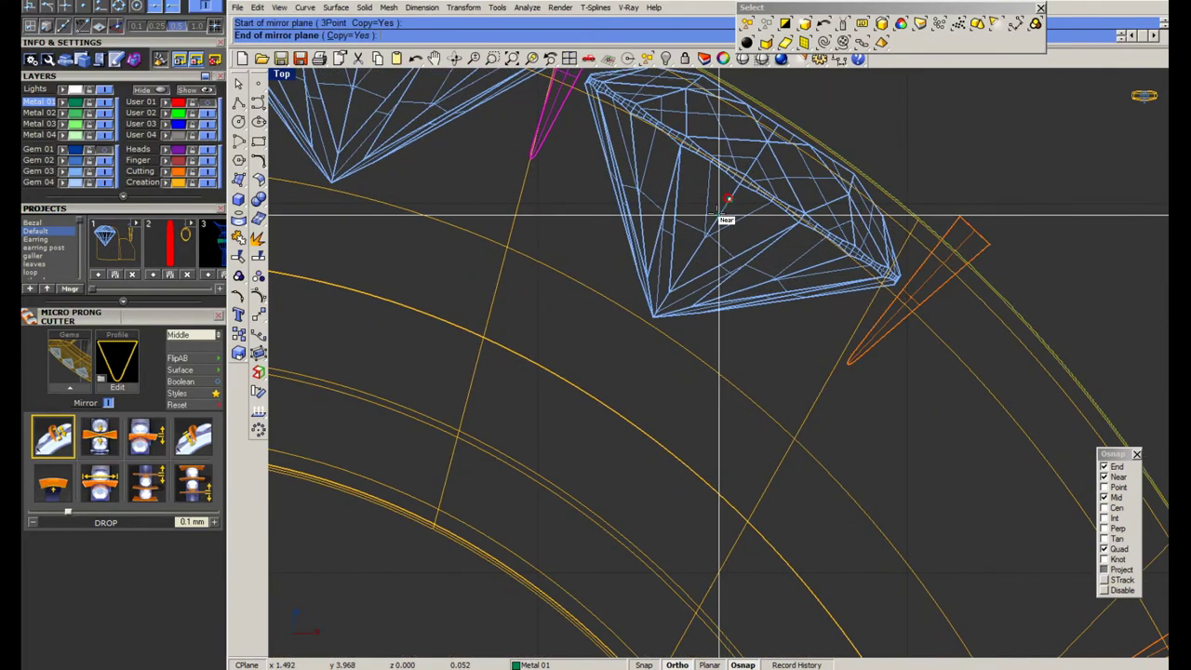
scroll(724, 199, down, 3)
scroll(691, 257, up, 2)
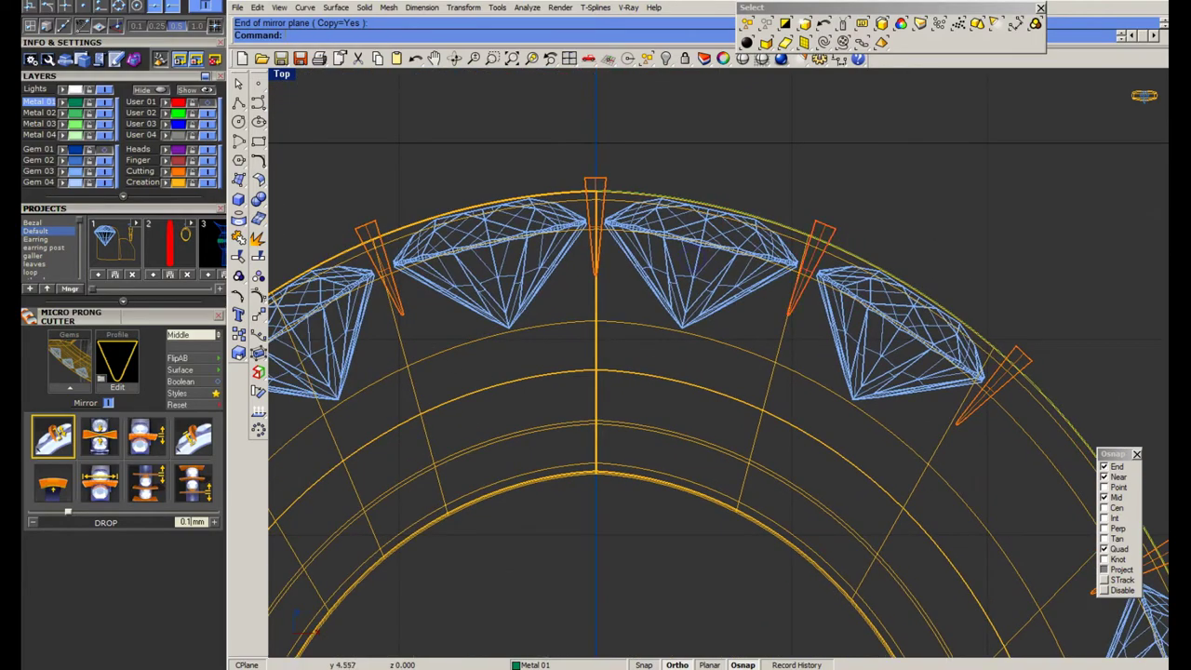
scroll(465, 258, up, 3)
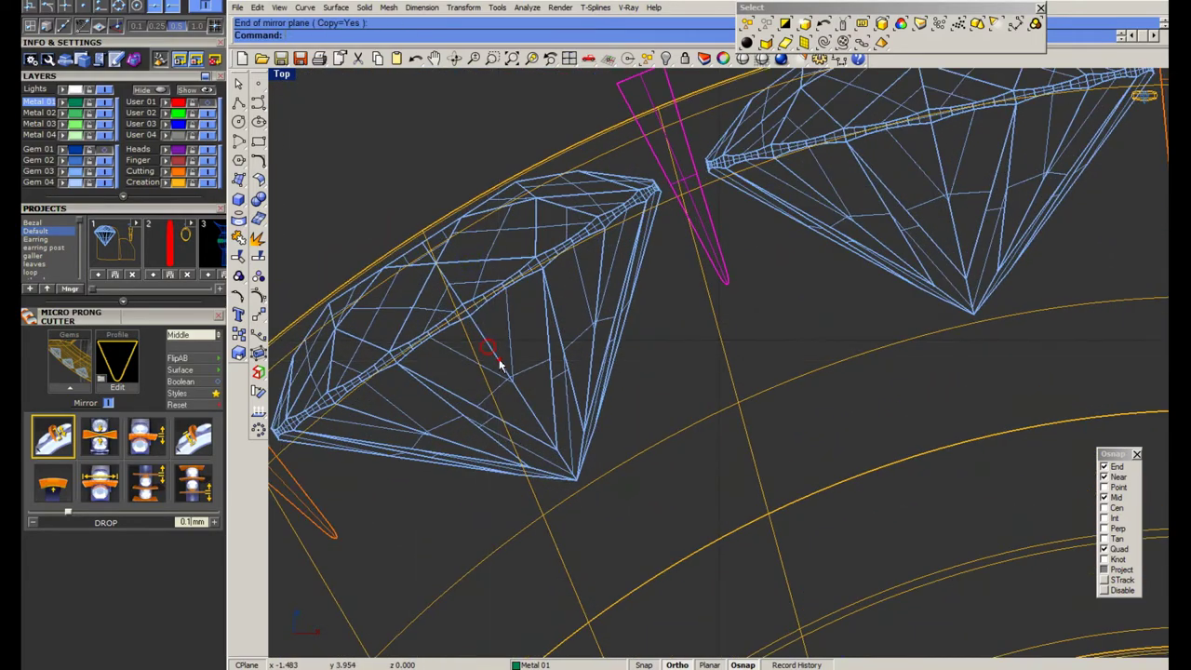
scroll(499, 366, down, 4)
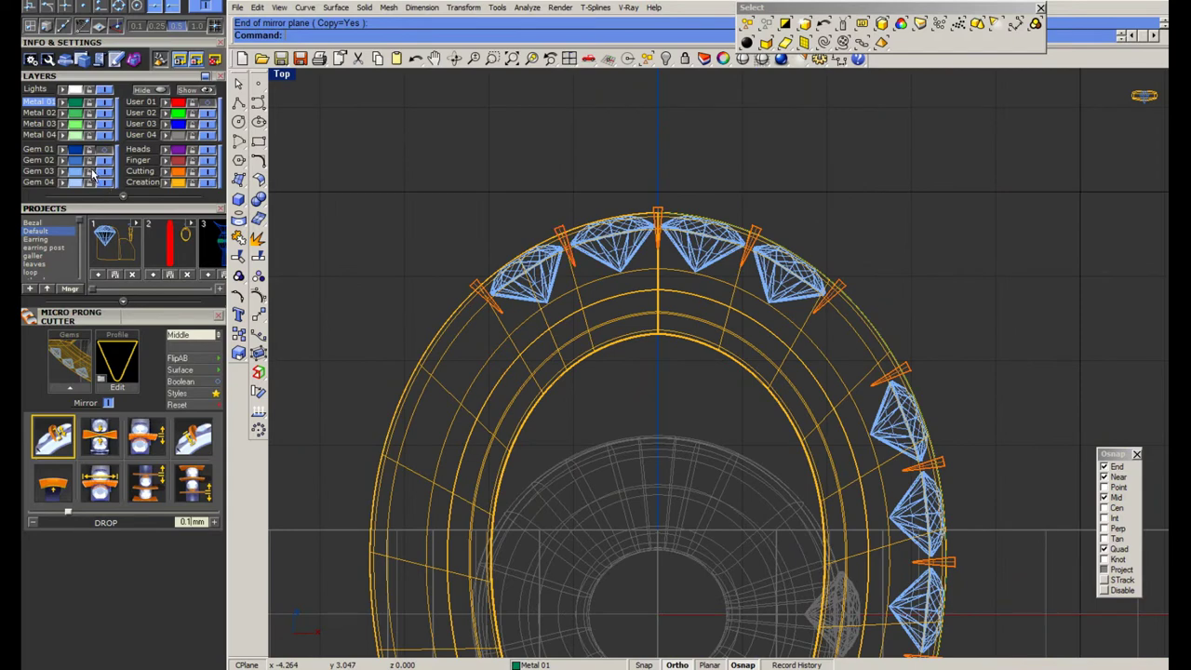
Group the top-arc cutters and the three lower-right cutters as separate sets, then save
drag(856, 367, 402, 175)
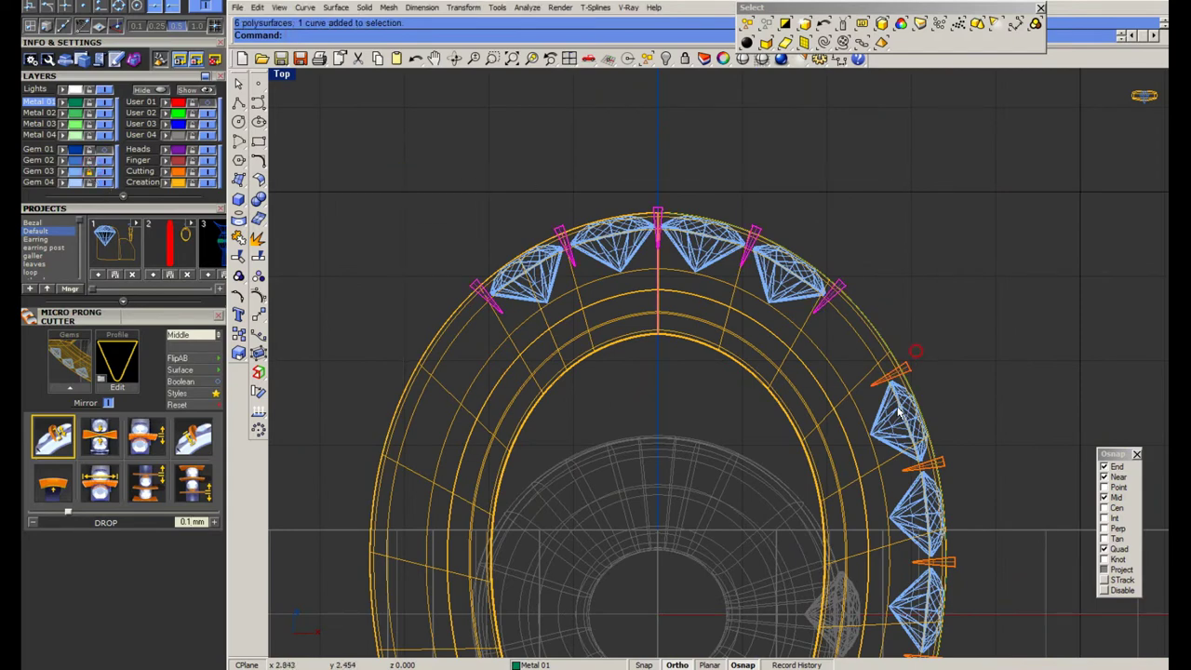
scroll(899, 416, down, 5)
key(ctrl+g)
key(Escape)
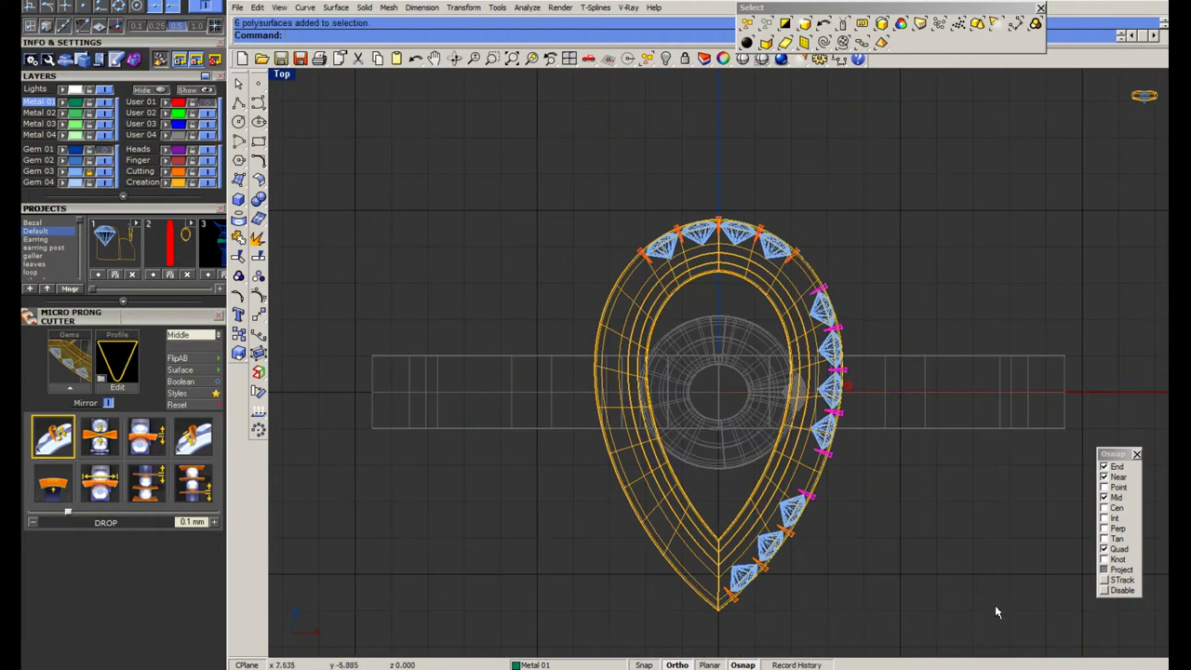
drag(704, 614, 922, 469)
key(ctrl+g)
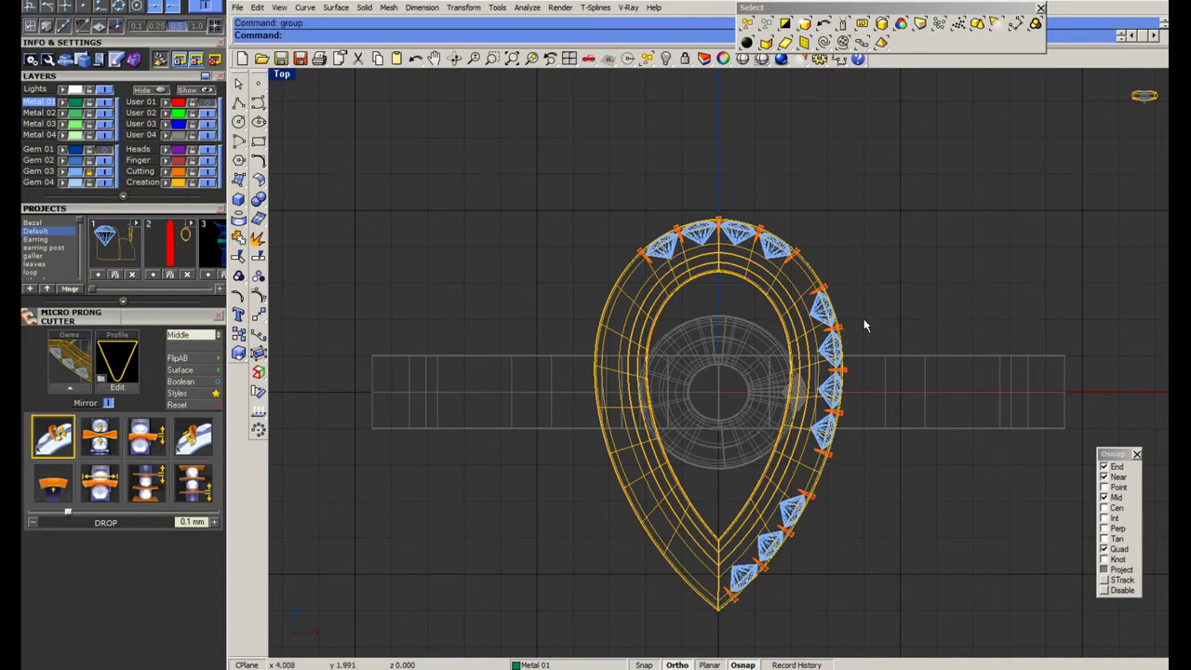
key(ctrl+s)
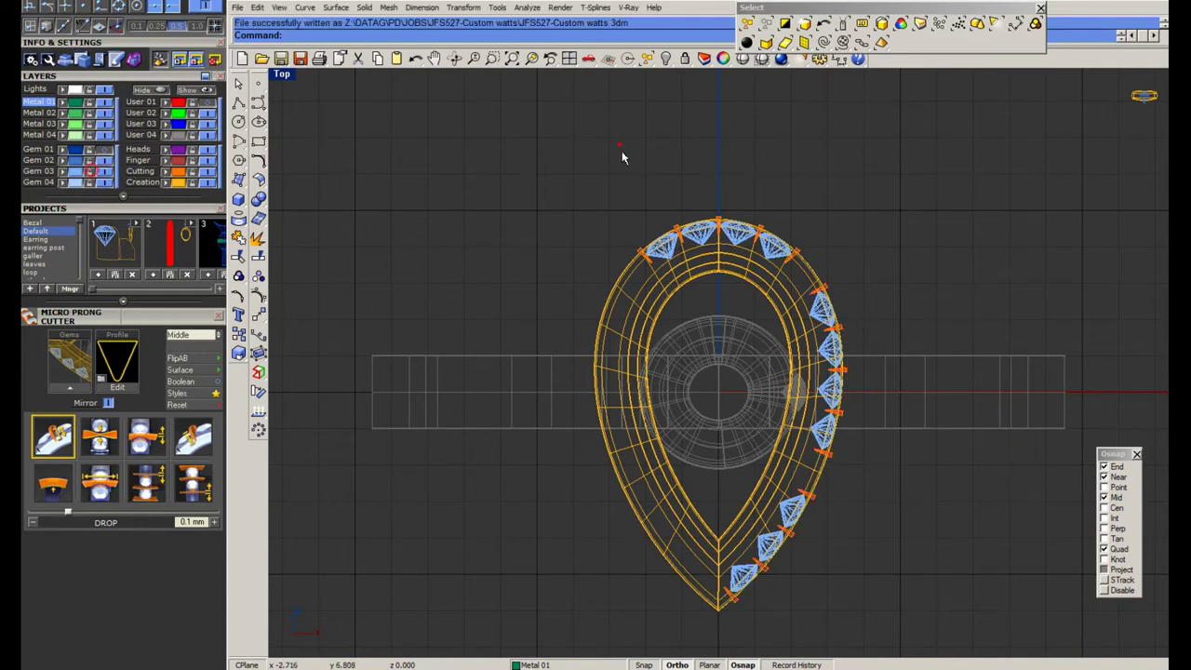
Add micro prong cutters to the four top gems: filled rounded profile, Standard mode, 0.2 mm width
scroll(726, 240, up, 3)
scroll(726, 240, up, 3)
click(752, 233)
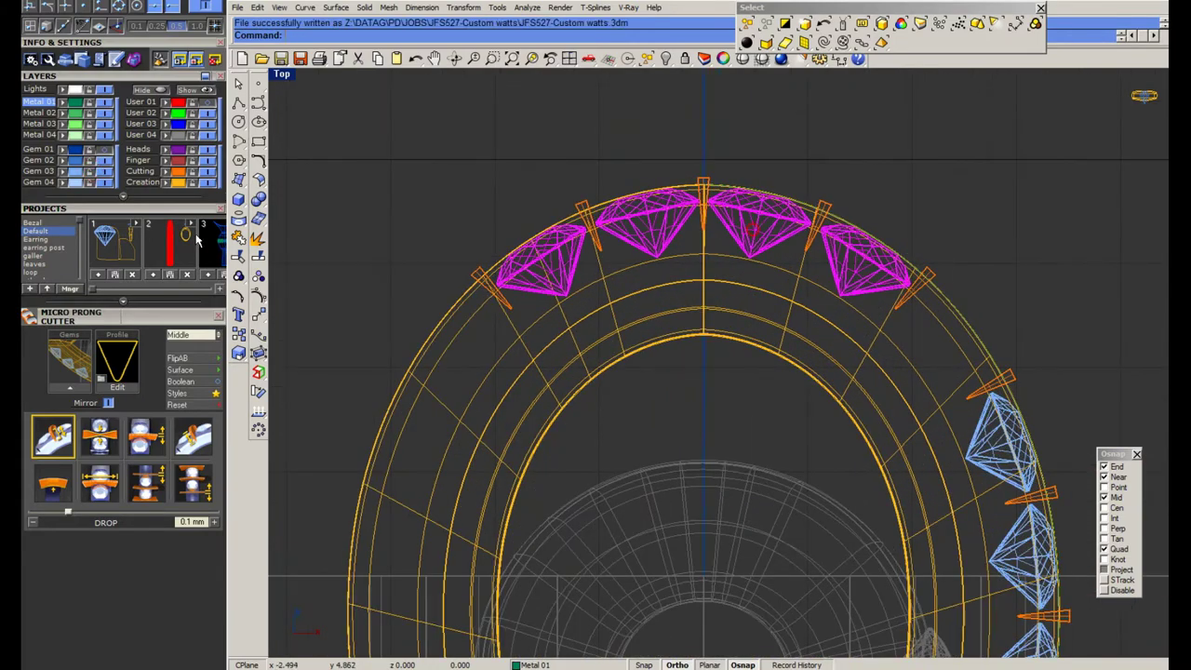
click(77, 389)
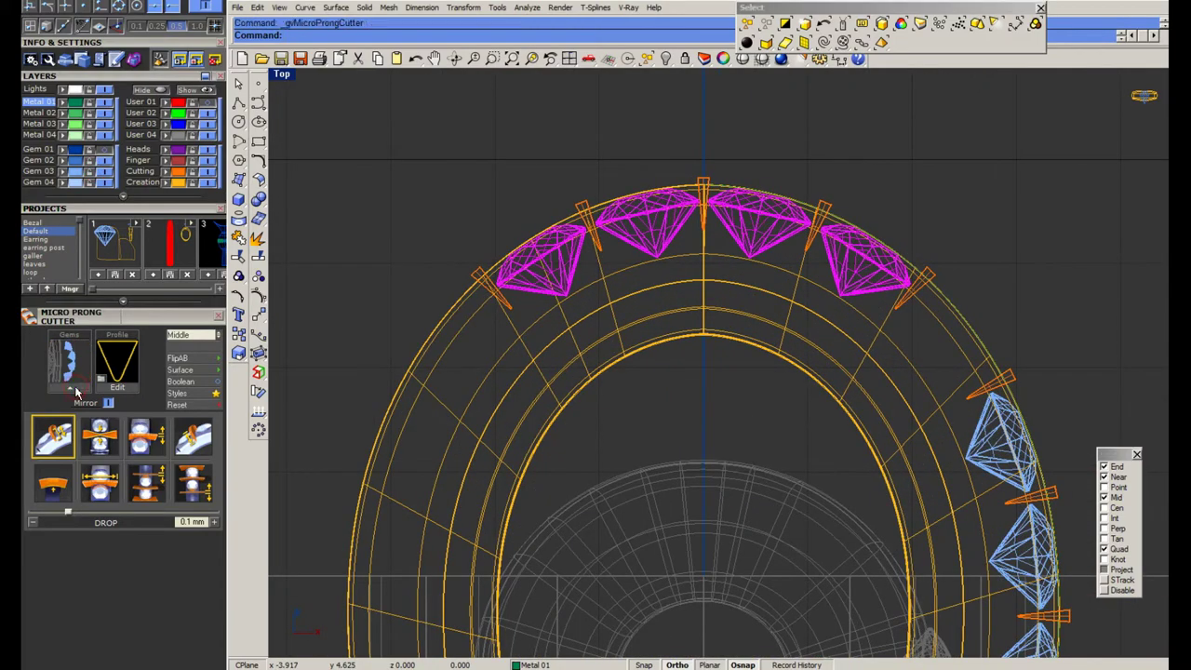
click(117, 358)
double_click(181, 521)
click(196, 335)
click(200, 340)
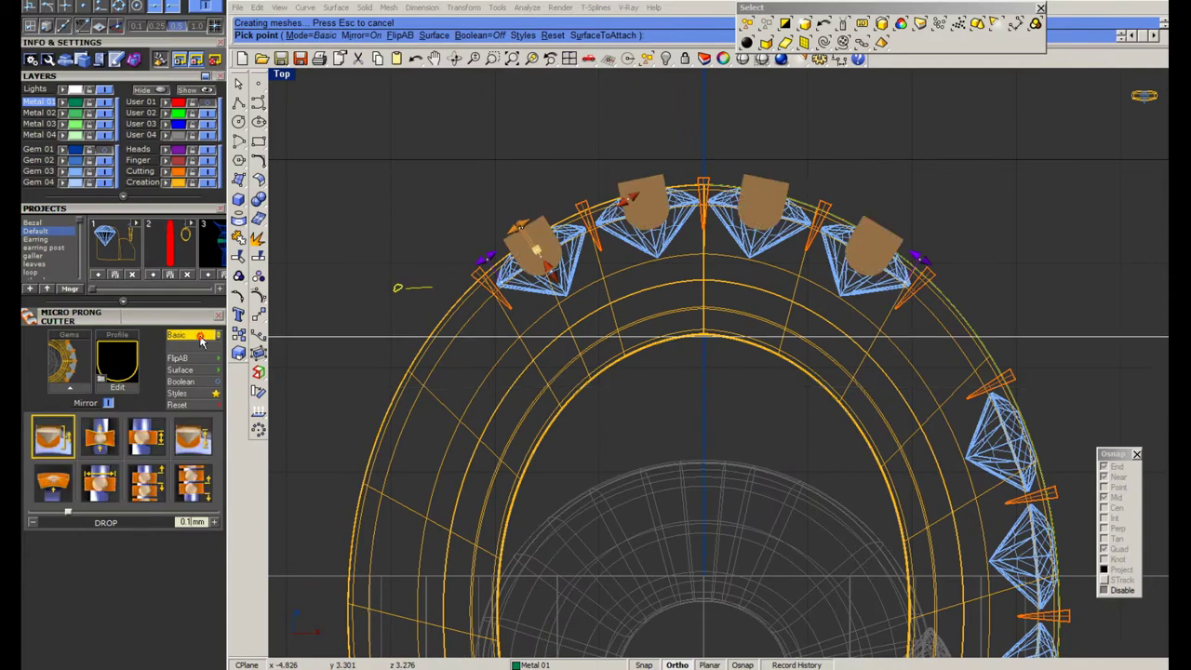
click(200, 340)
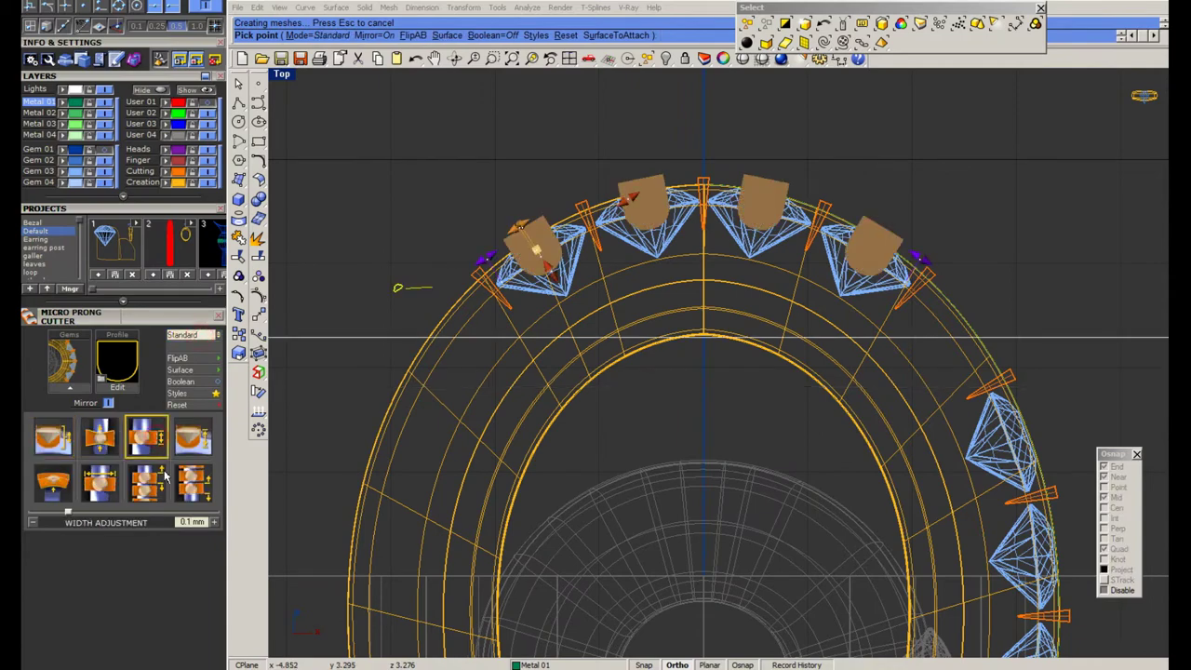
click(214, 522)
scroll(748, 209, up, 5)
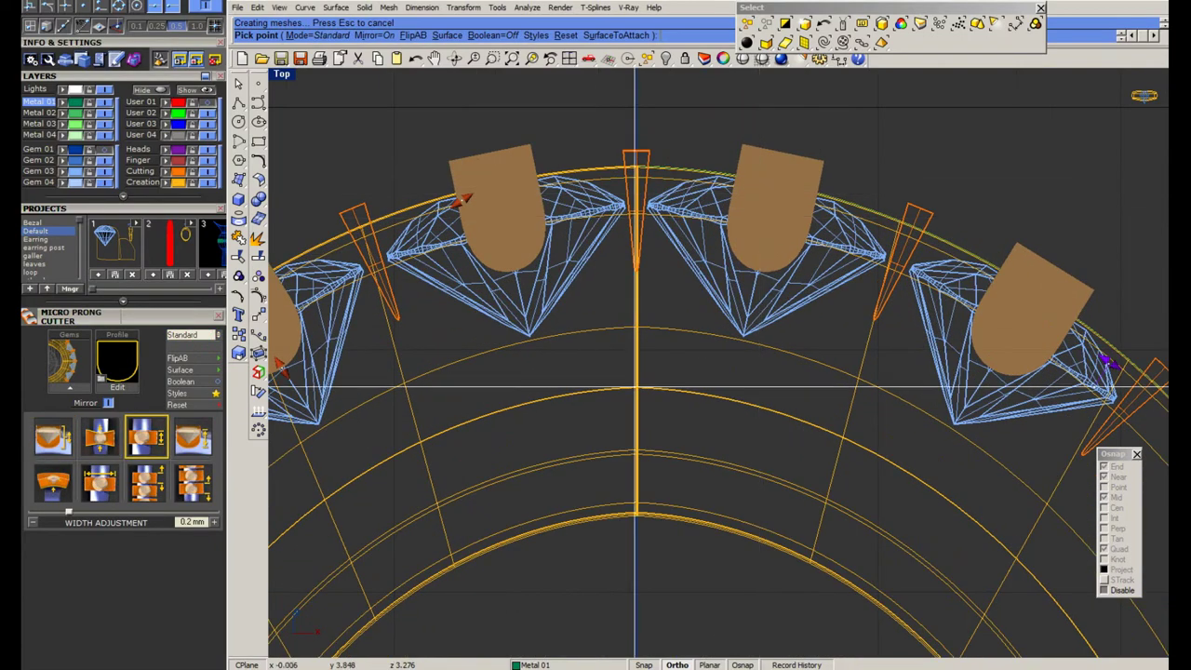
click(63, 437)
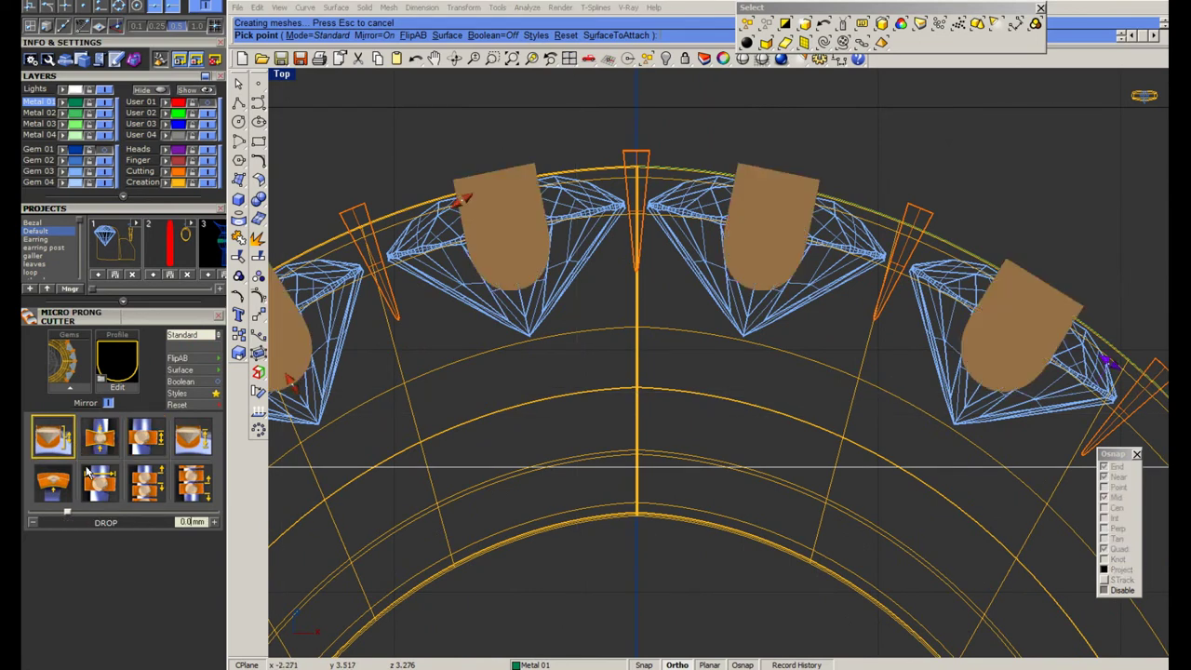
scroll(500, 258, down, 3)
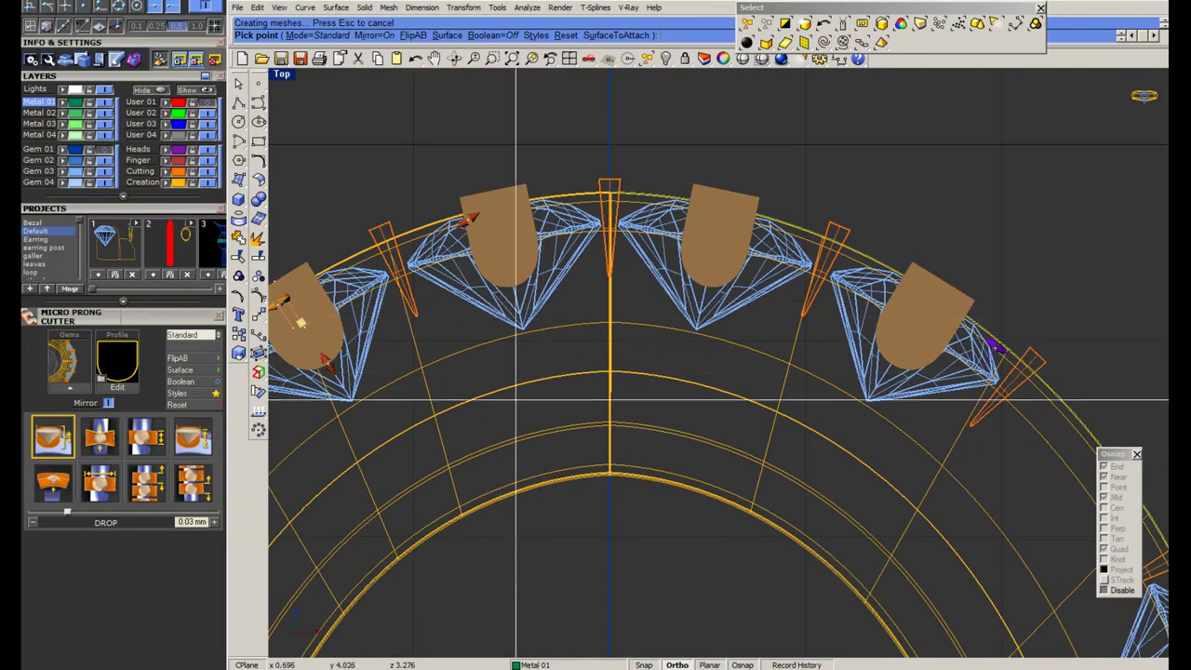
scroll(666, 277, down, 1)
key(Return)
Add rounded micro prong cutters to the right-side gems in Standard mode with 0.03 mm drop
scroll(492, 320, up, 3)
scroll(492, 319, down, 4)
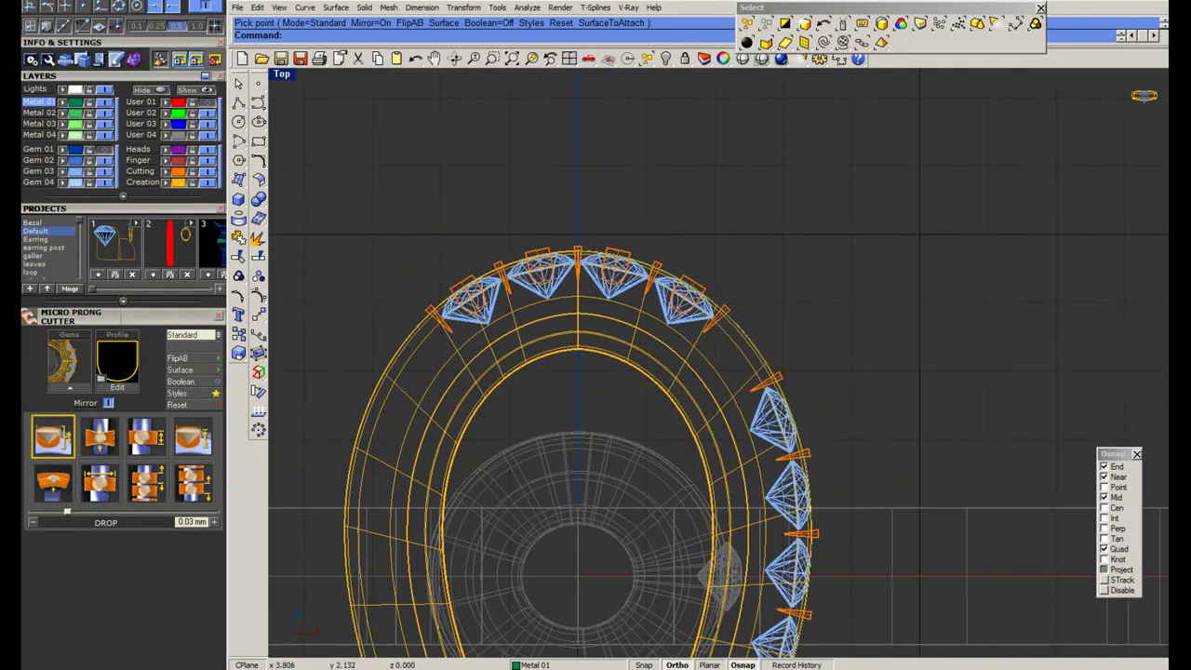
scroll(771, 426, up, 4)
click(770, 427)
key(Return)
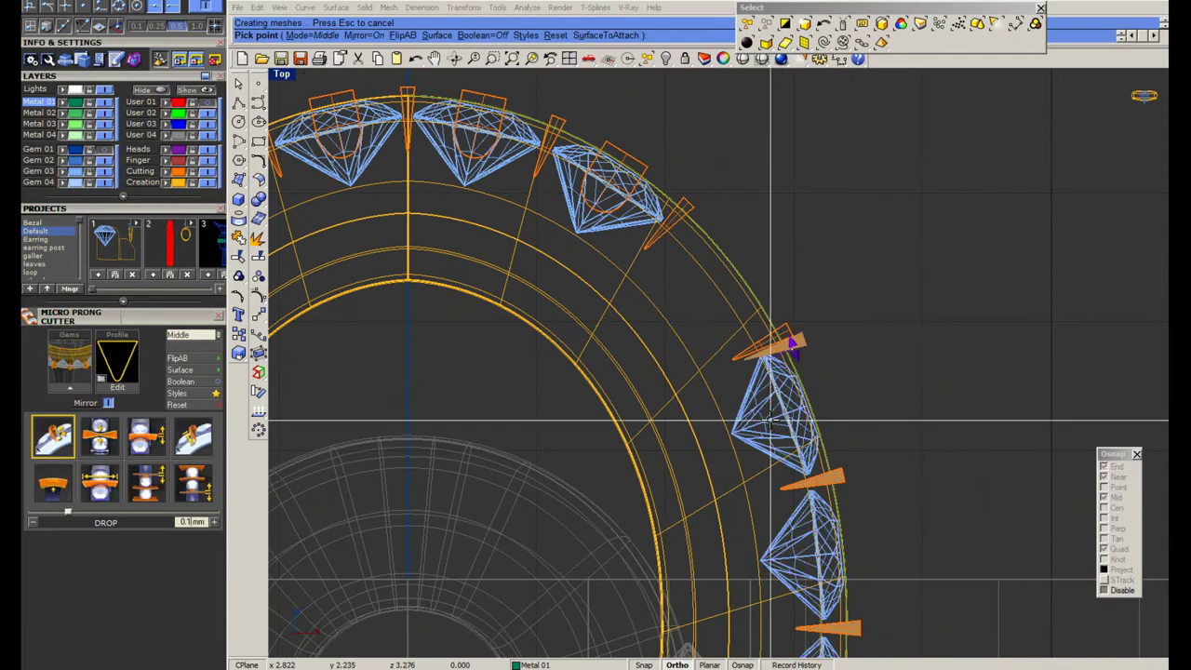
click(117, 361)
click(114, 344)
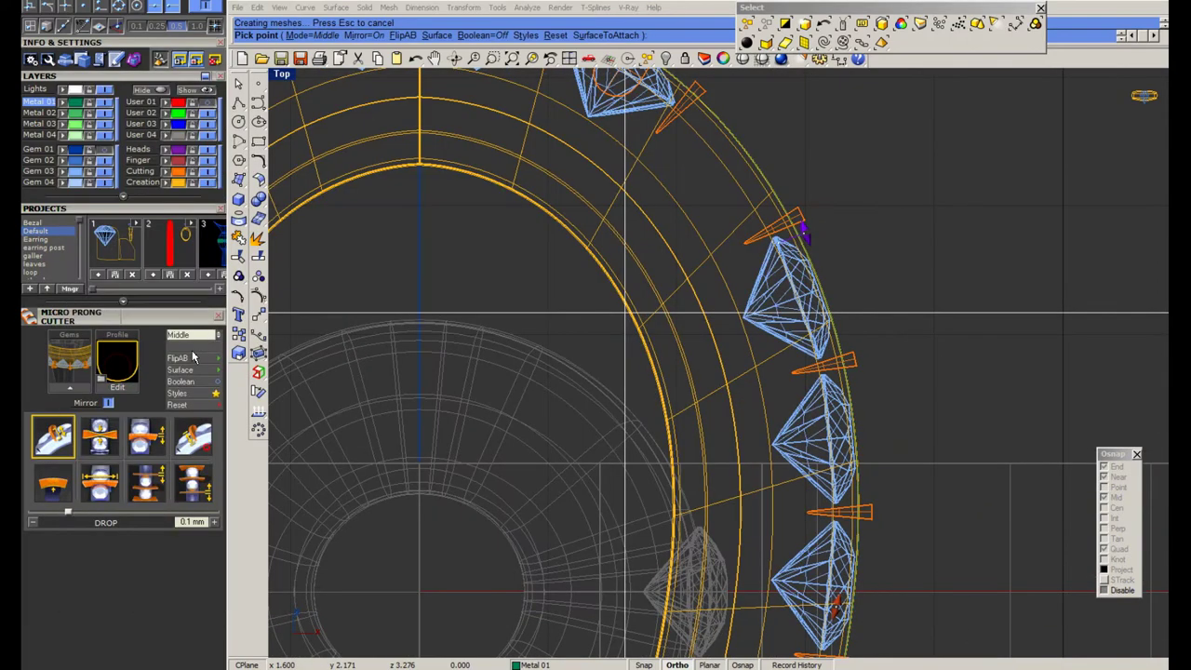
click(191, 340)
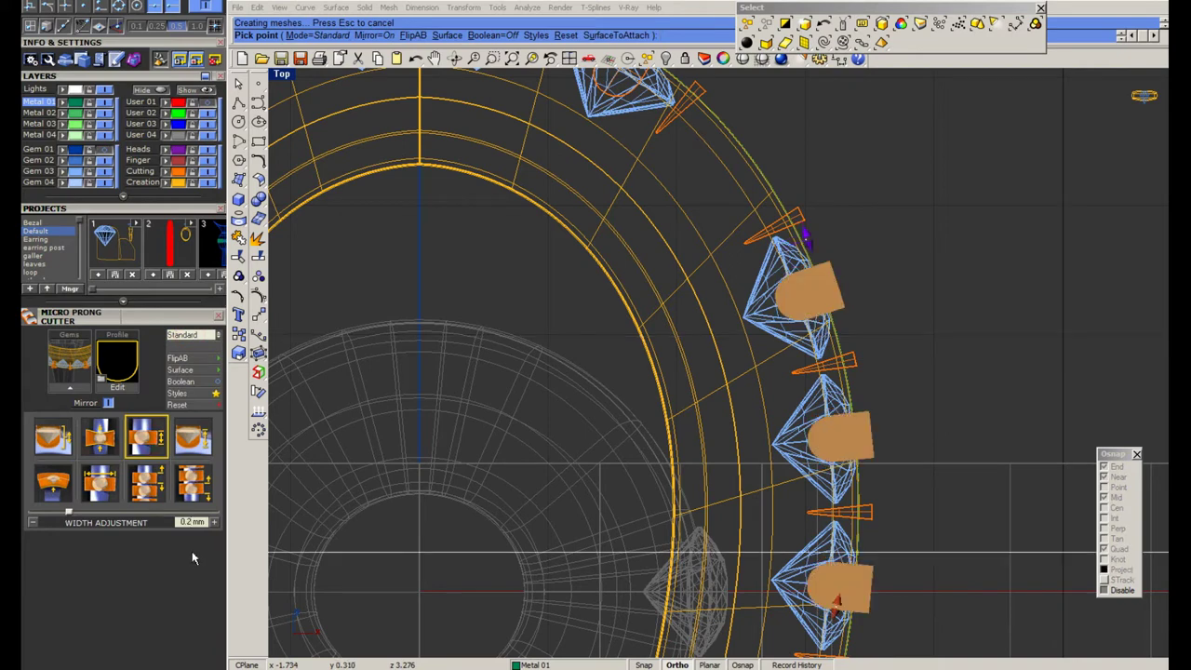
click(53, 437)
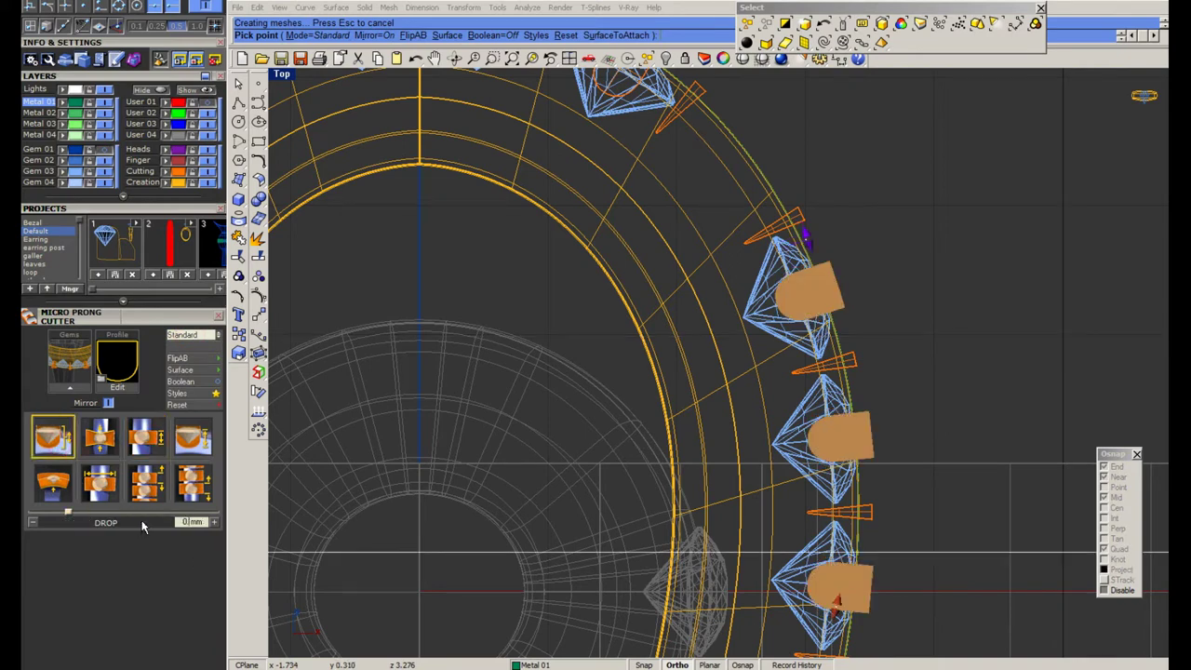
scroll(647, 363, down, 5)
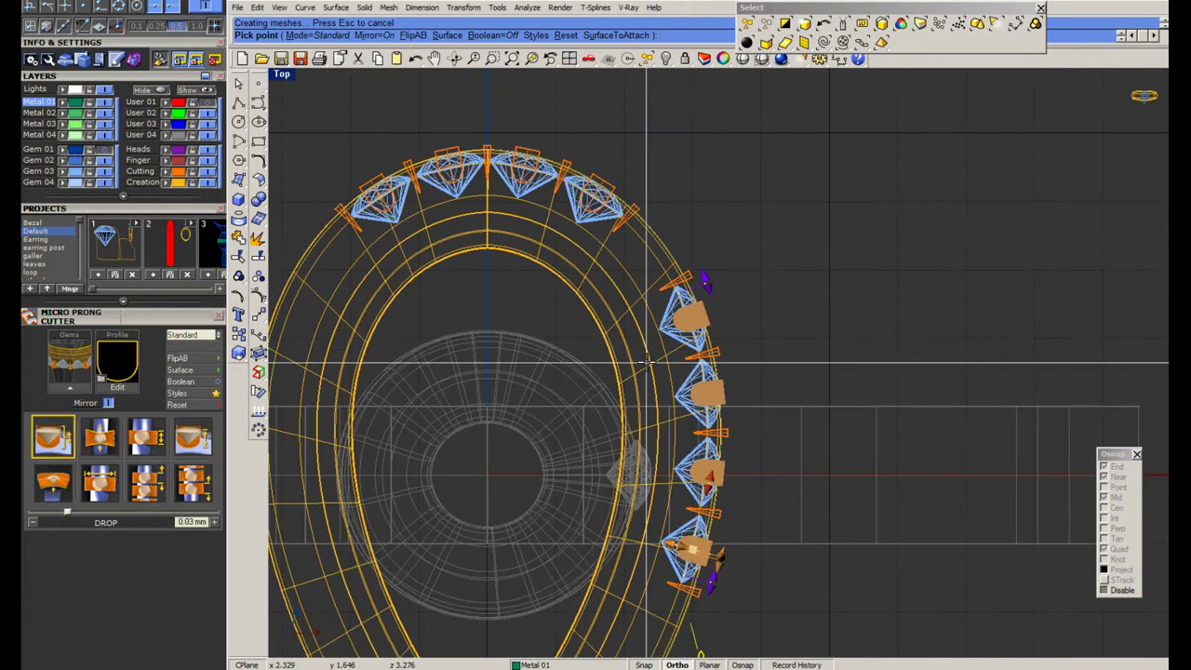
scroll(646, 363, up, 2)
scroll(713, 500, up, 2)
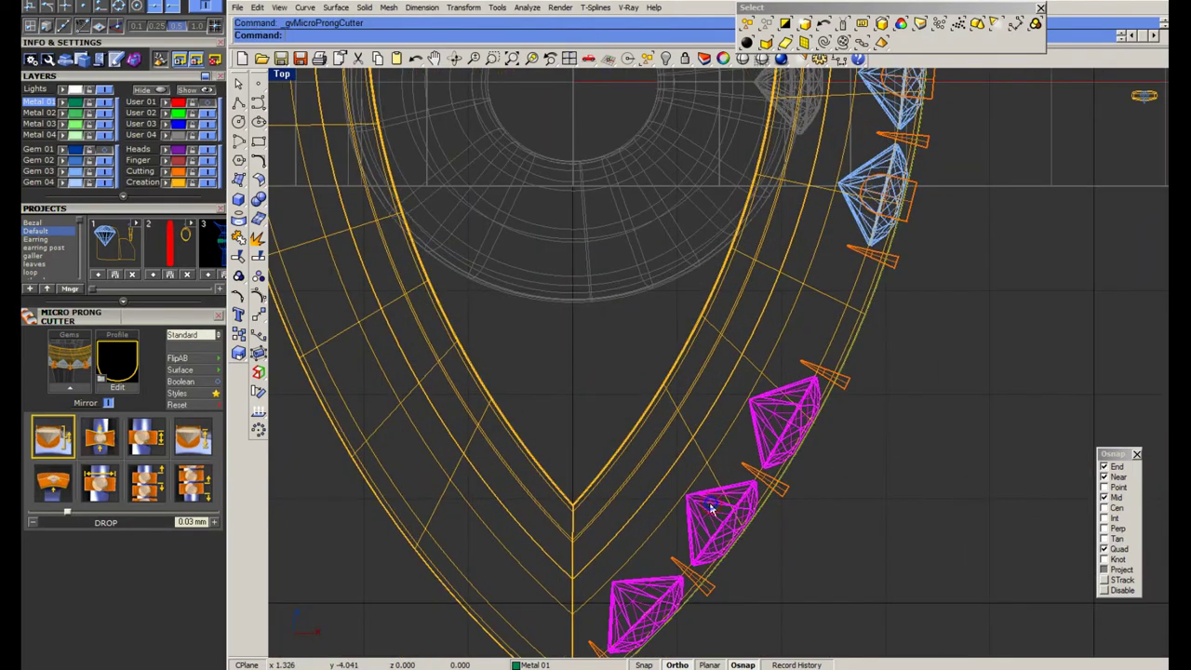
Add prong cutters to the lower right-side gems in Standard mode with adjusted drop
right_drag(713, 503, 711, 405)
click(127, 362)
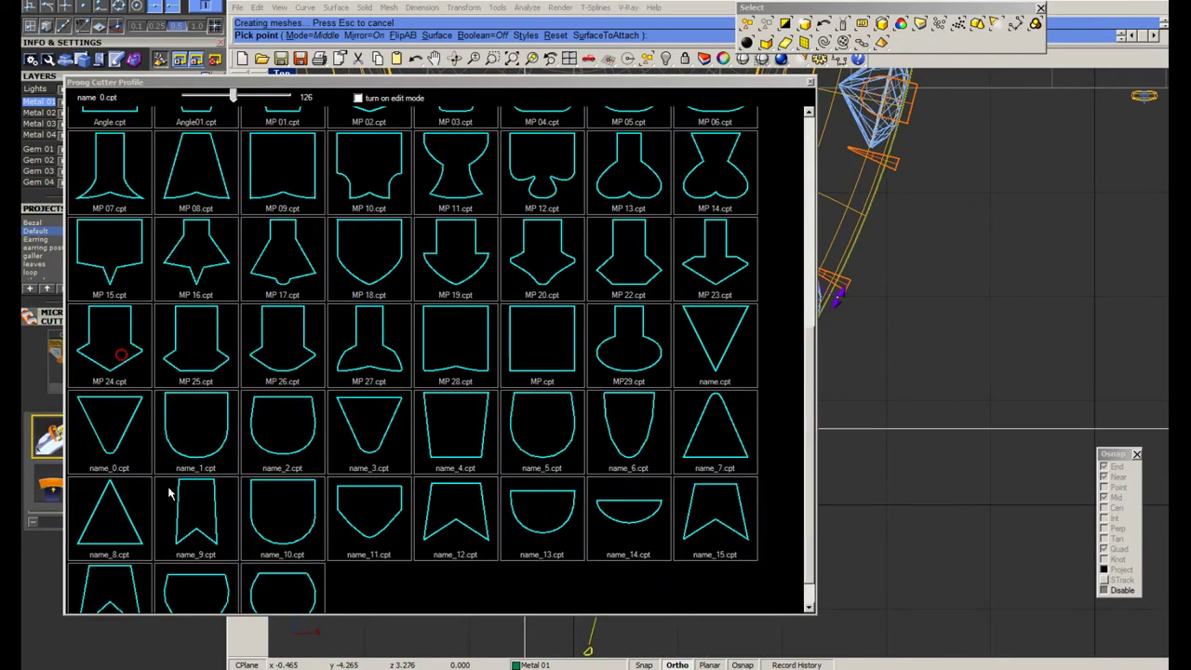
click(200, 435)
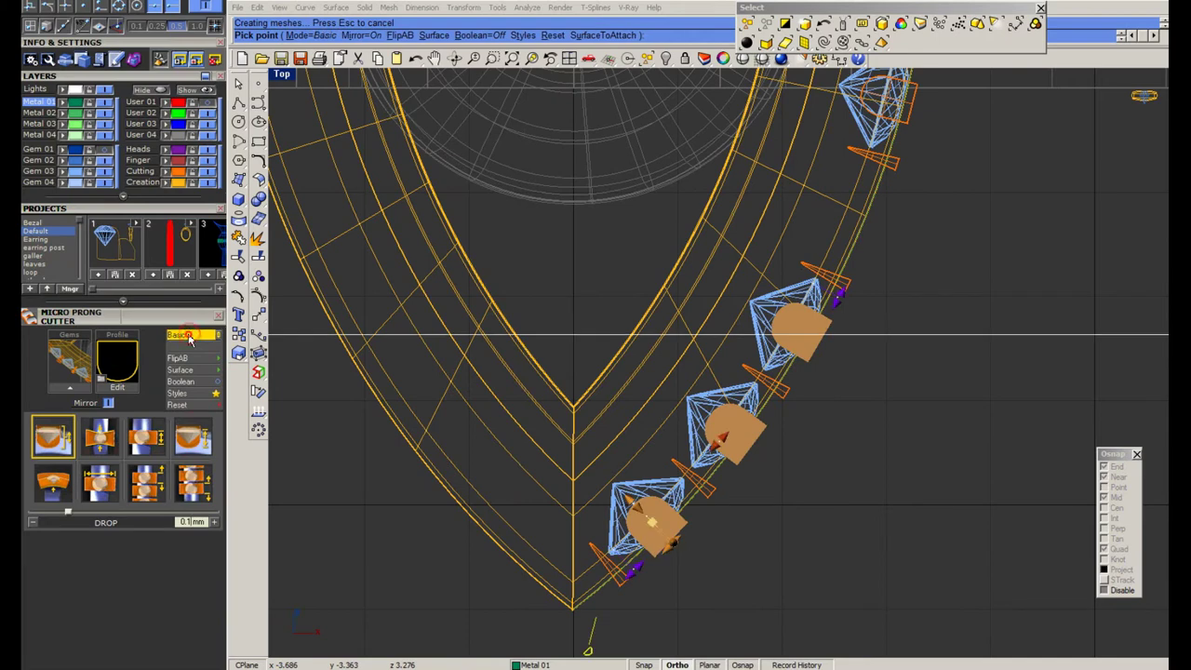
click(190, 335)
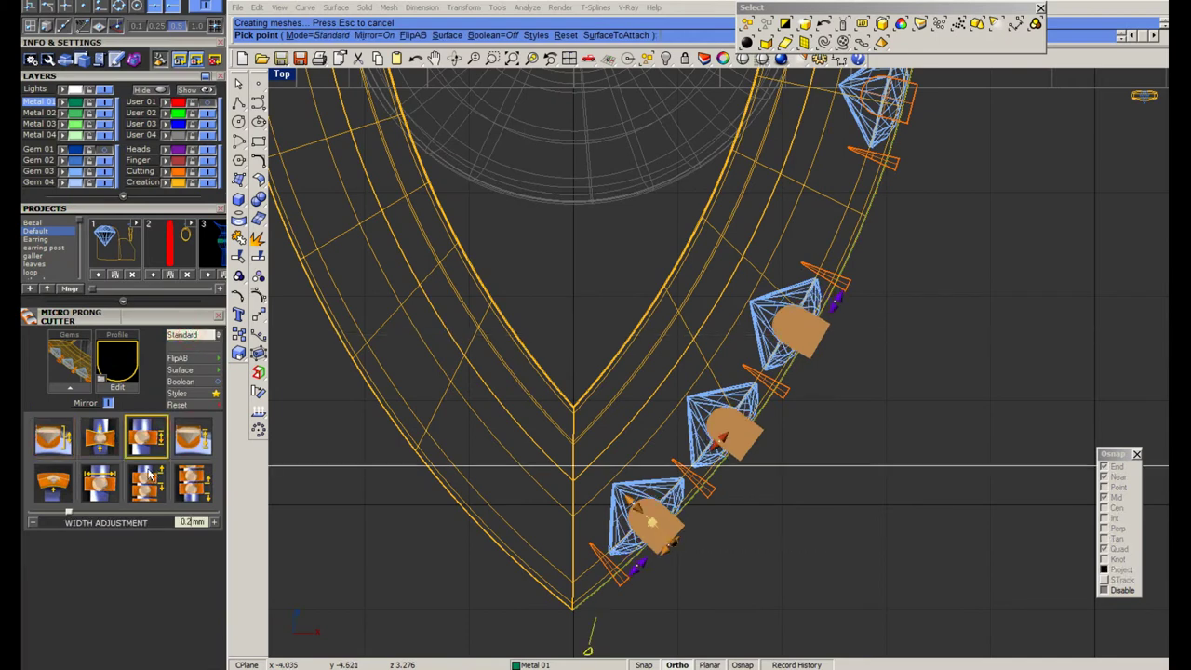
click(65, 445)
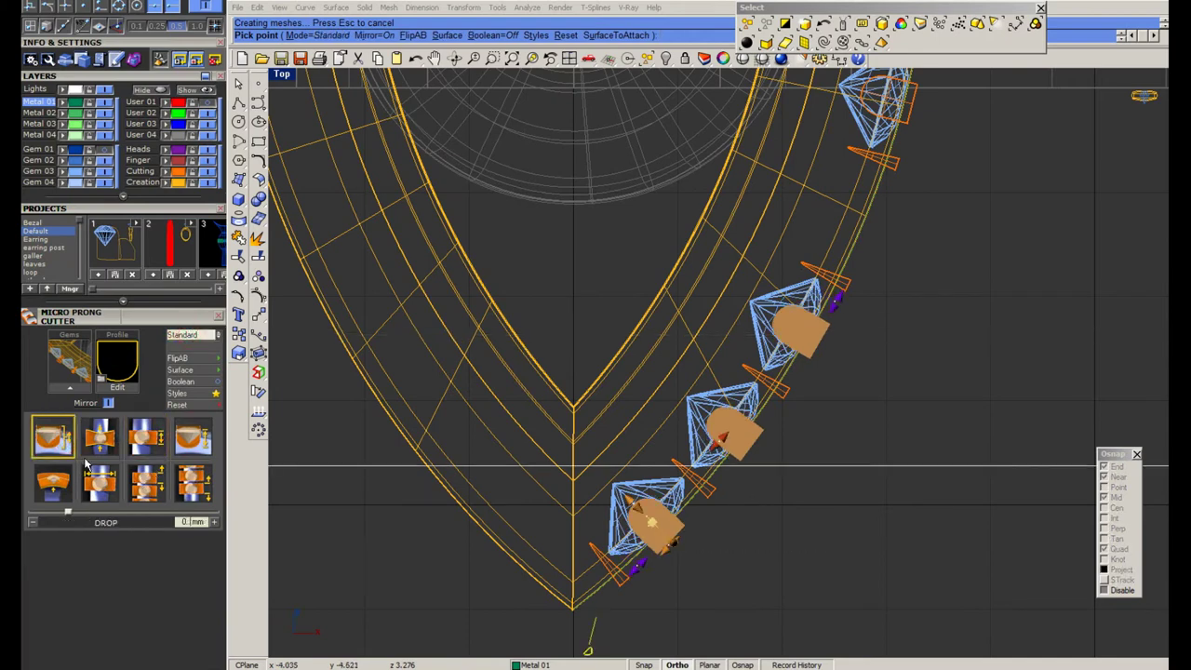
text(0.03)
scroll(626, 490, down, 2)
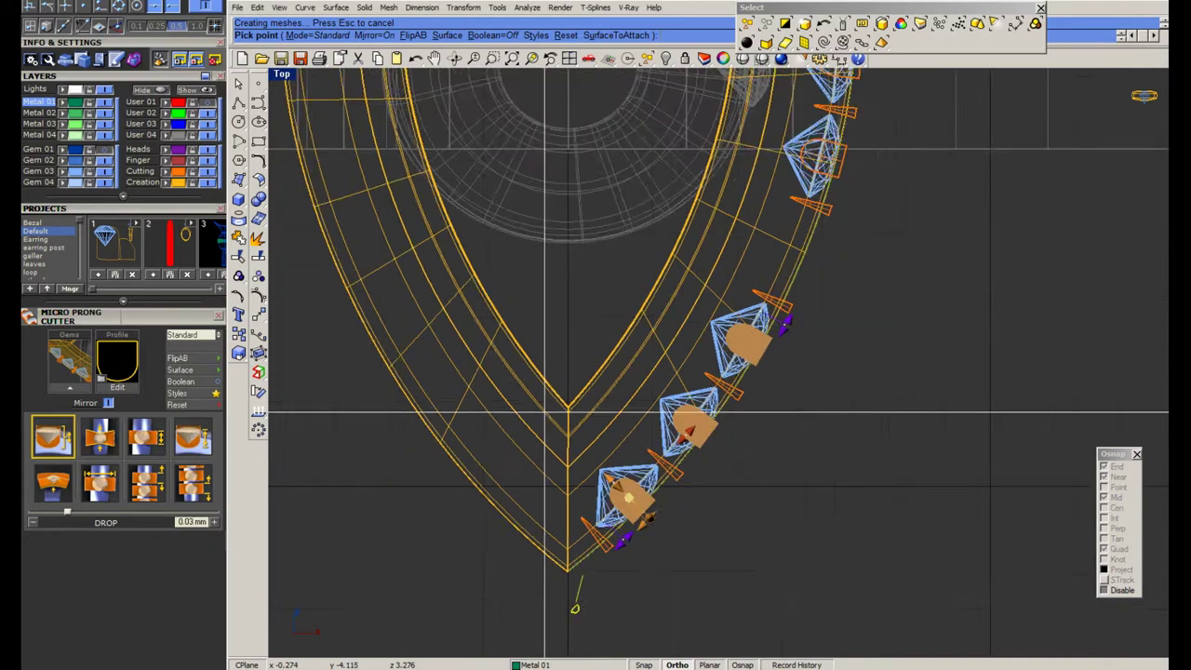
scroll(626, 489, down, 3)
scroll(626, 490, down, 2)
scroll(655, 296, up, 2)
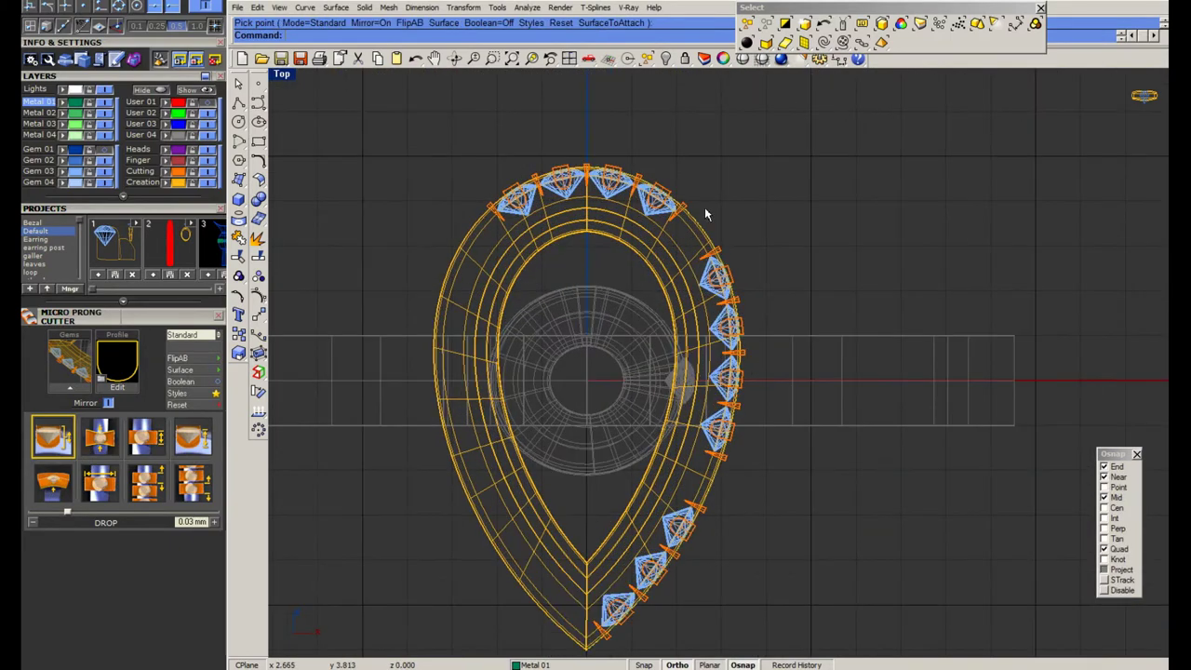
click(696, 160)
scroll(747, 391, up, 3)
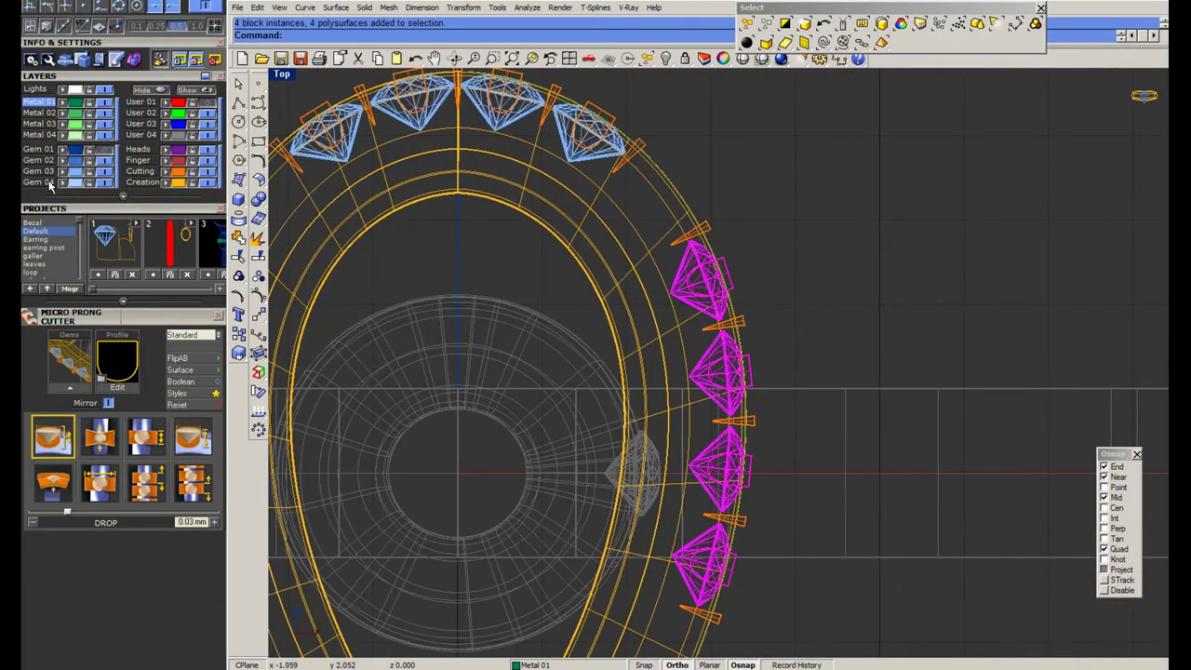
Mirror the right-side gems and cutters about the vertical axis through 0,0,0, group them, and save
key(Escape)
key(Home)
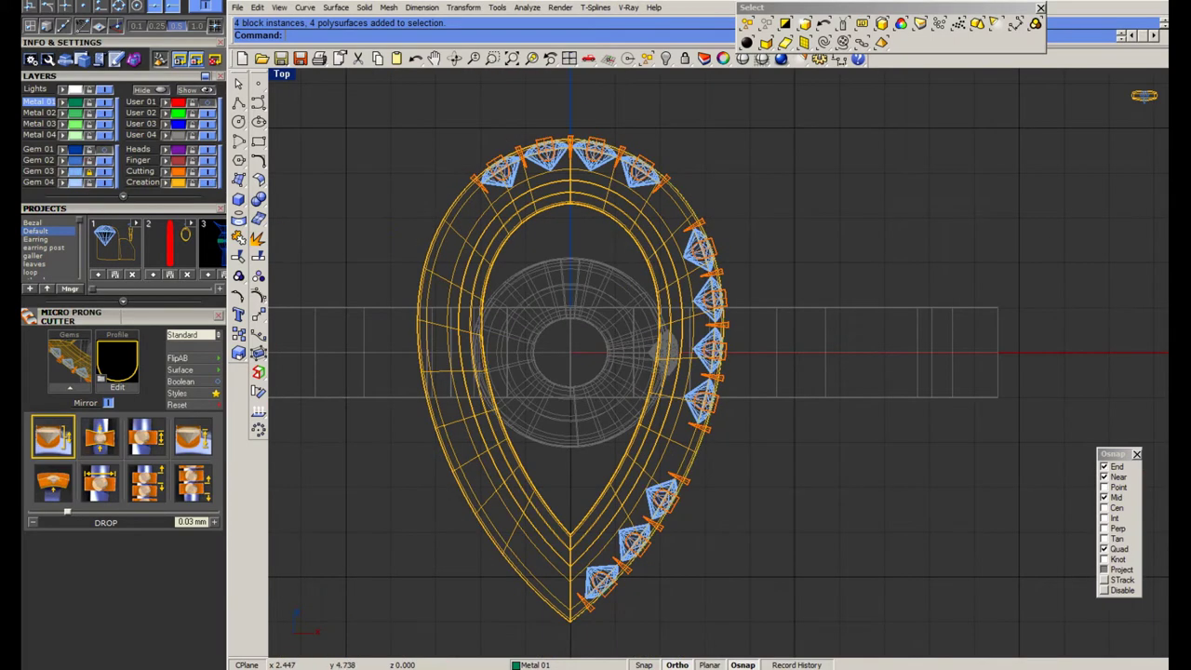
click(705, 195)
click(917, 28)
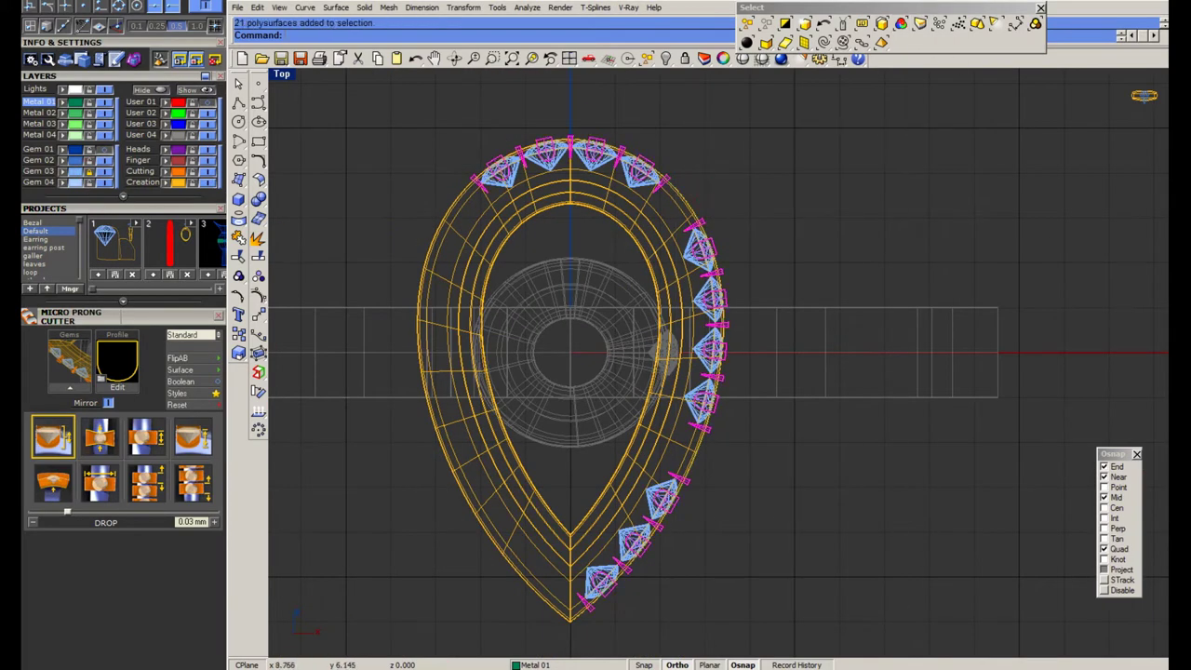
text(0,0,0)
key(Return)
click(586, 121)
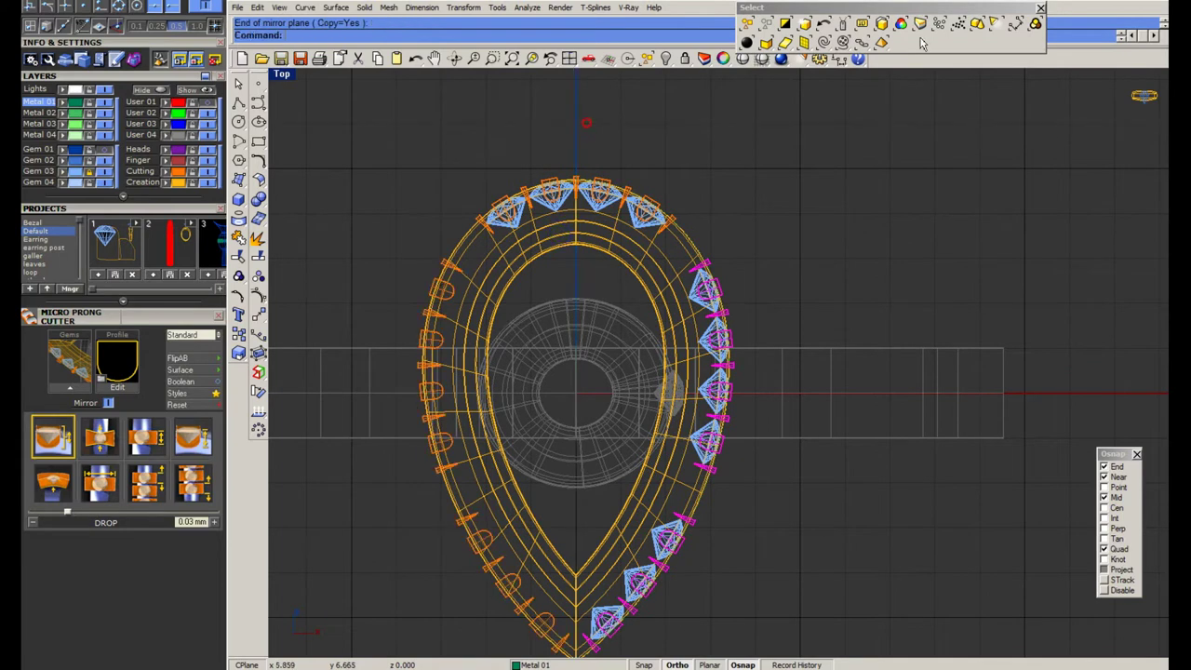
click(898, 25)
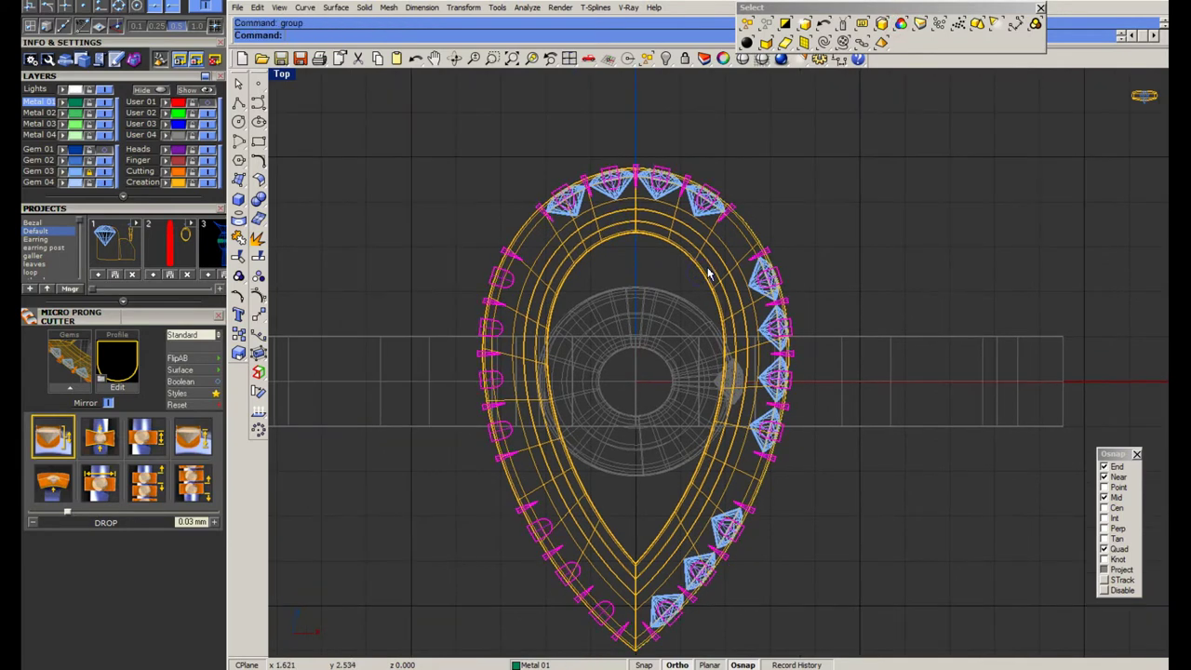
key(ctrl+s)
Boolean-subtract the prong cutters from the pear halo
double_click(282, 74)
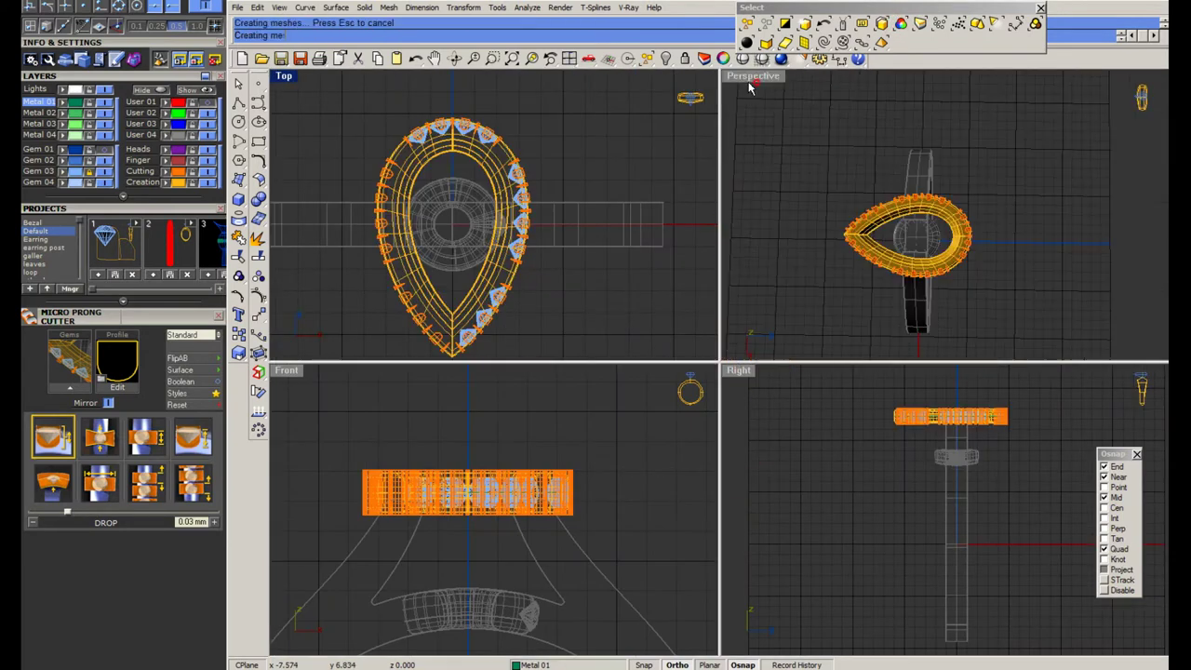
double_click(749, 75)
scroll(729, 393, up, 2)
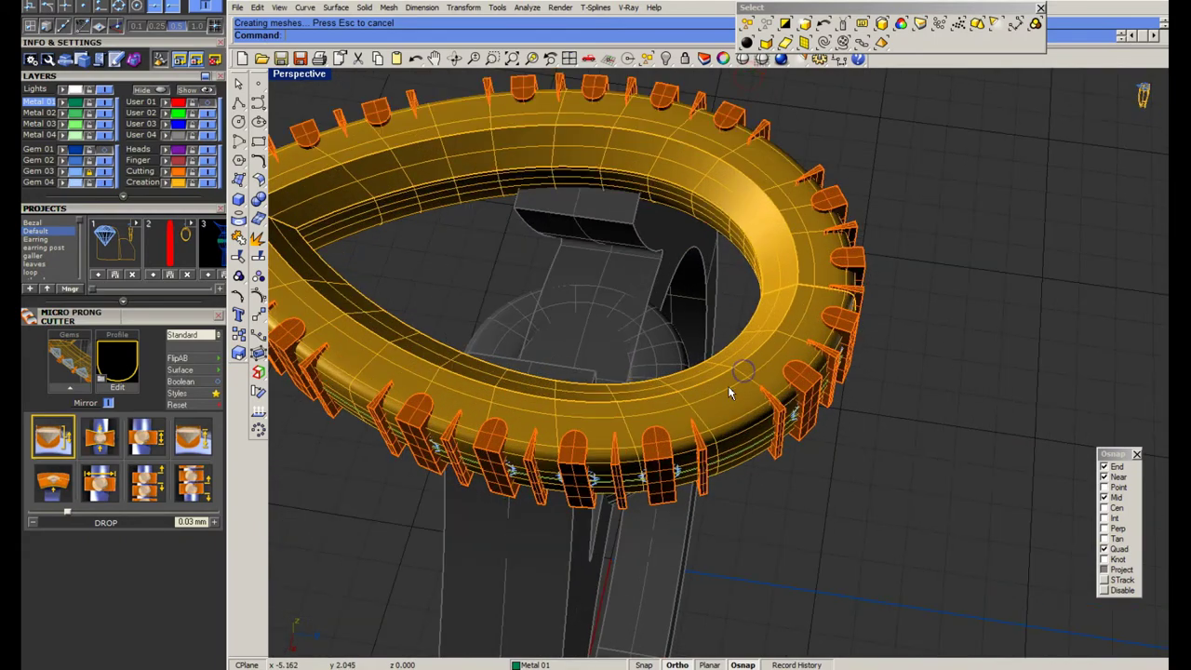
click(729, 387)
key(Return)
click(773, 458)
key(Return)
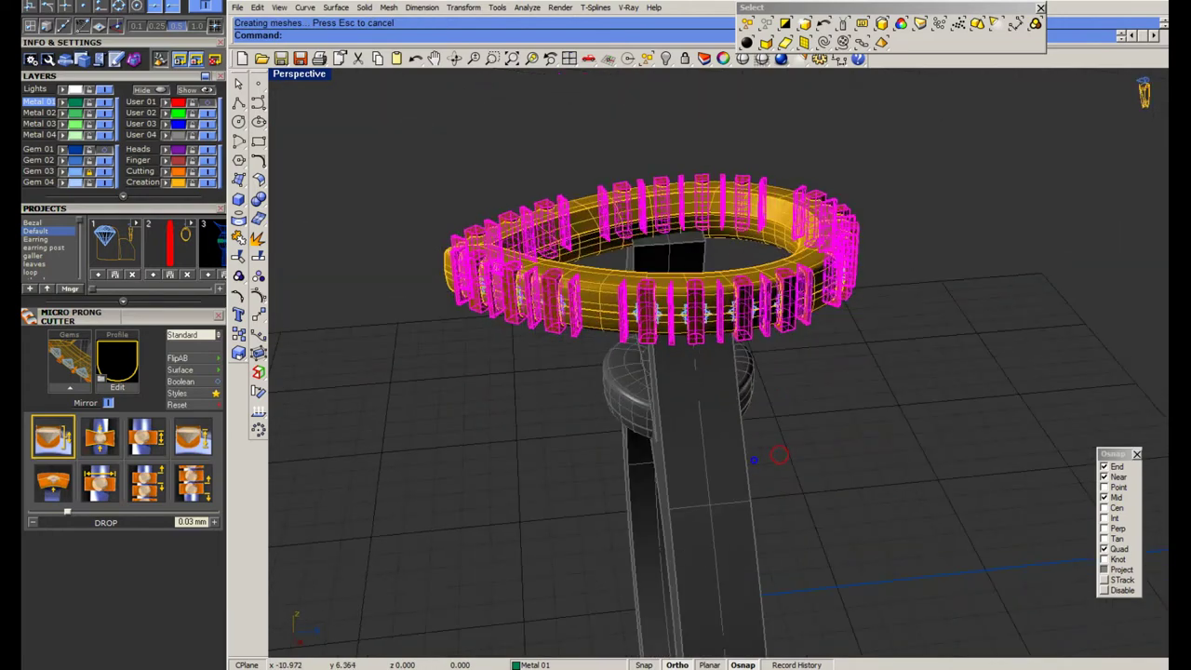
double_click(305, 80)
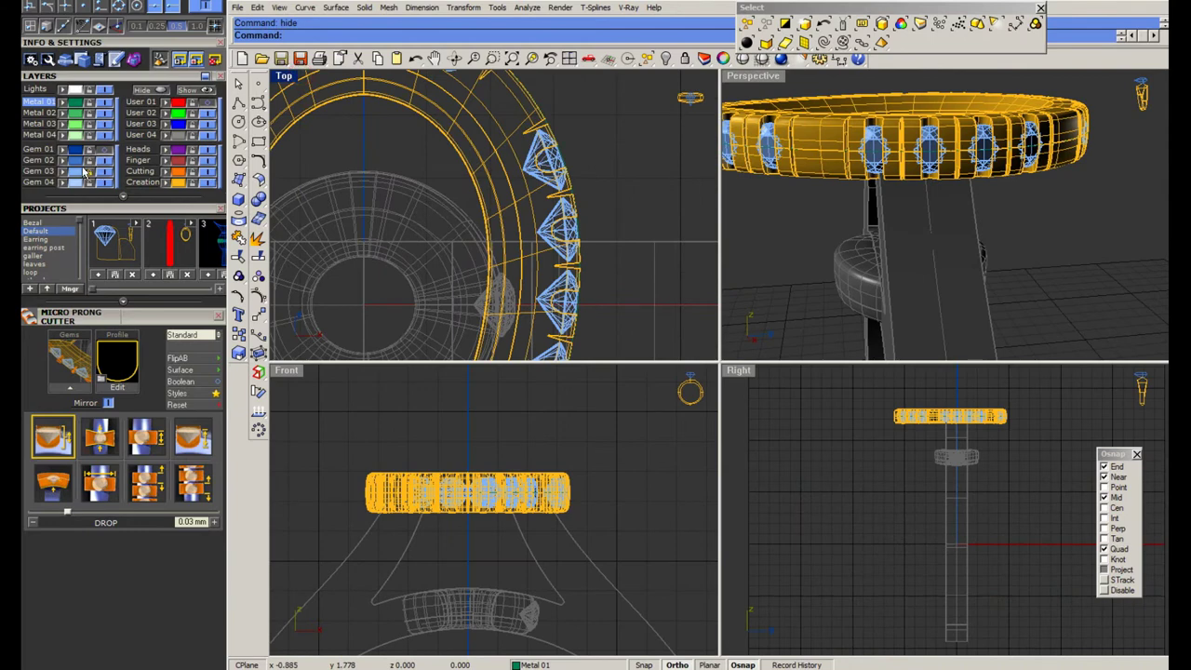
scroll(562, 154, up, 2)
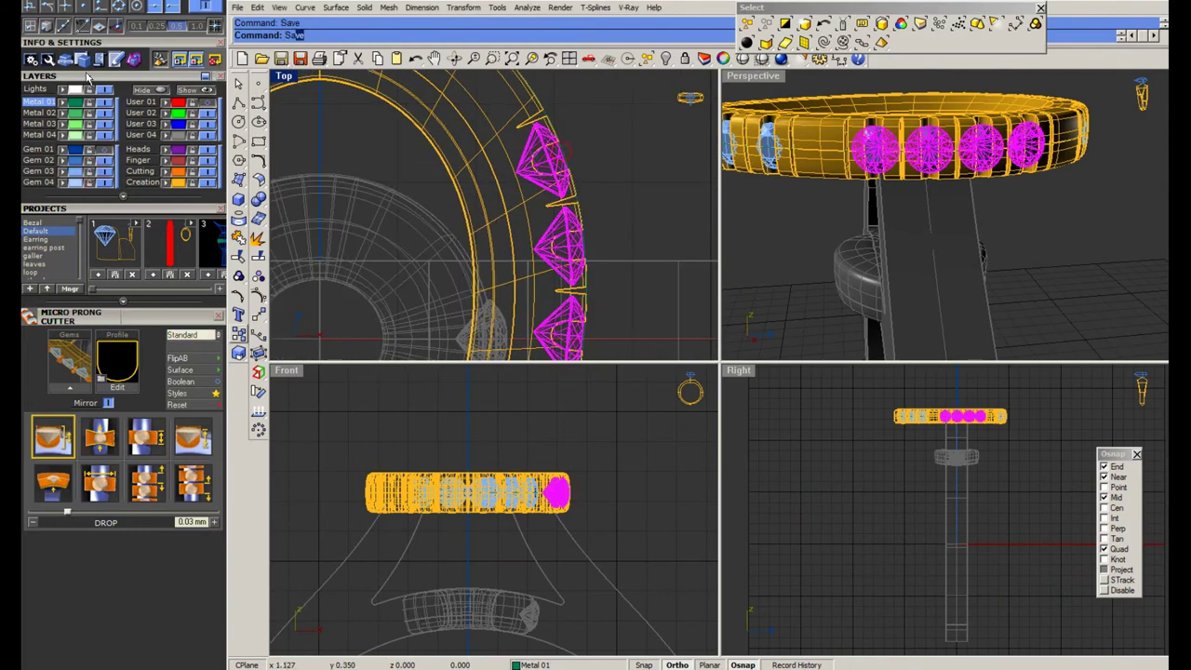
click(70, 18)
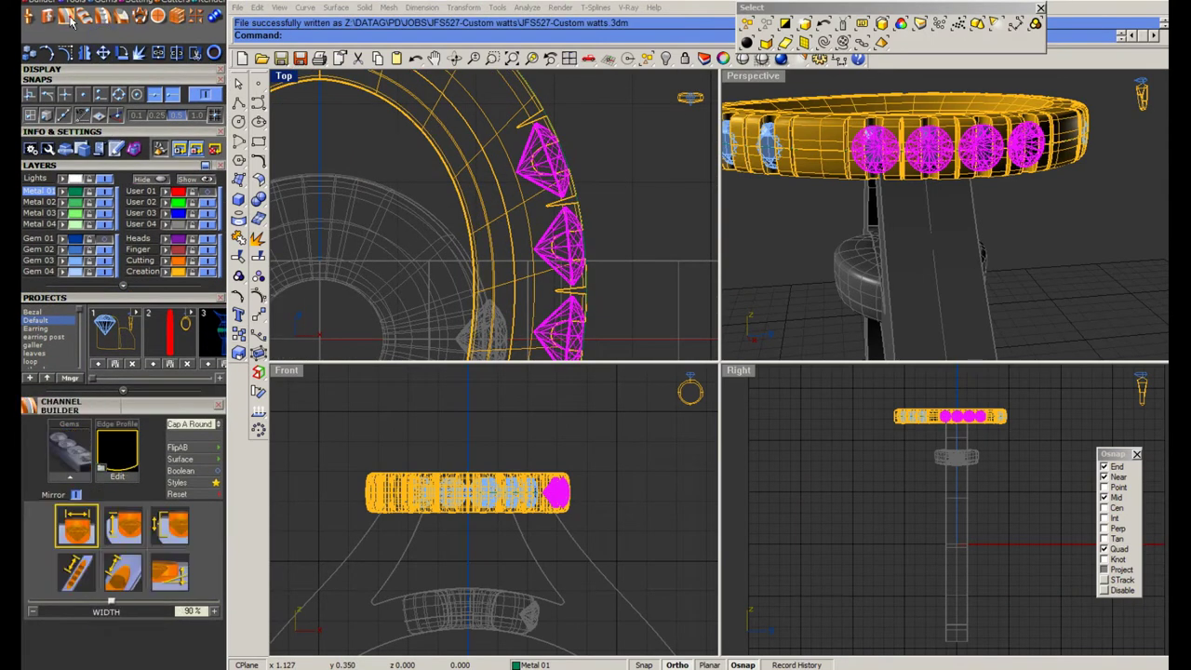
Build a channel with a square-ended edge profile and lower its height to 26%
click(73, 481)
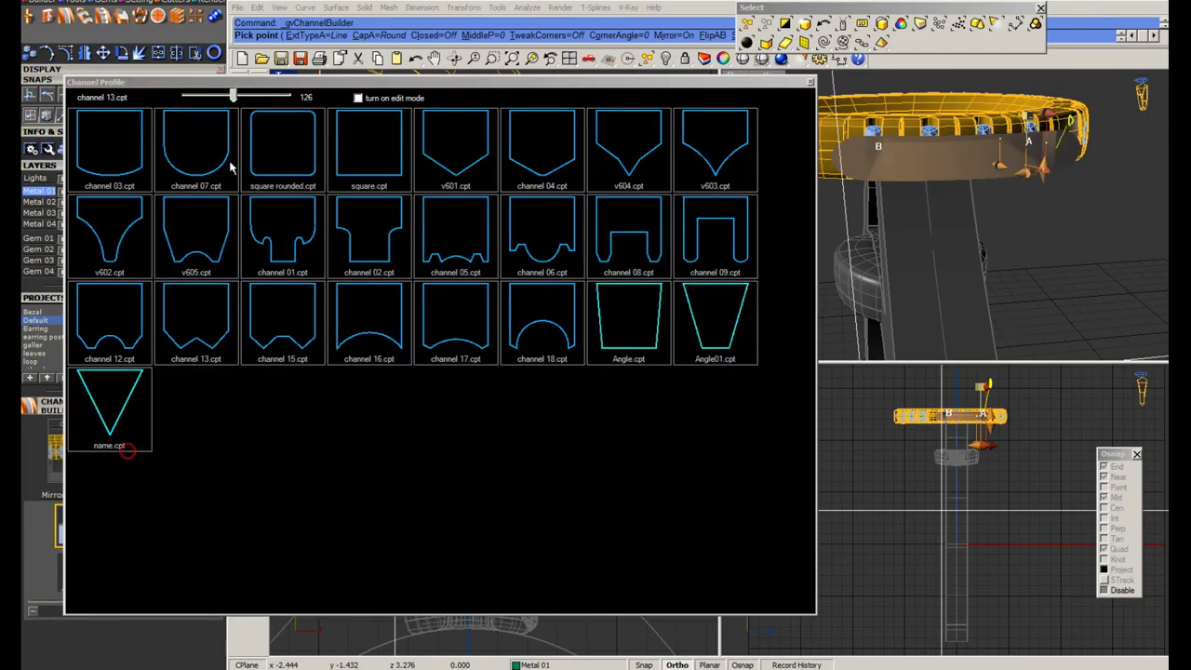
click(230, 165)
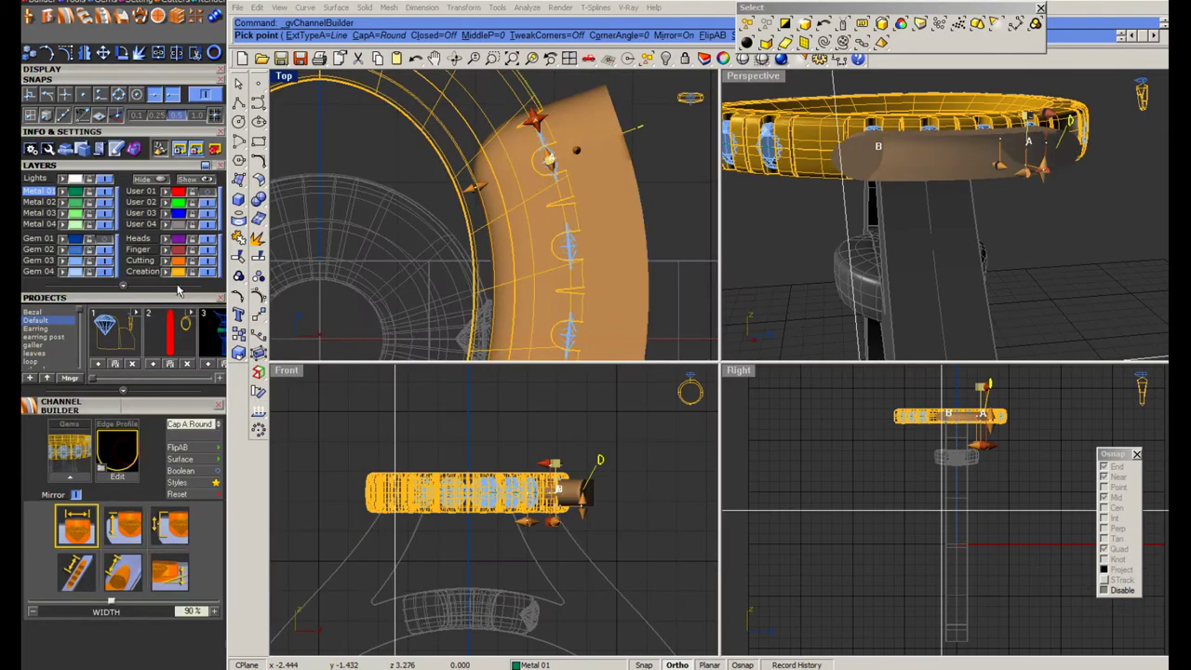
click(201, 428)
click(128, 534)
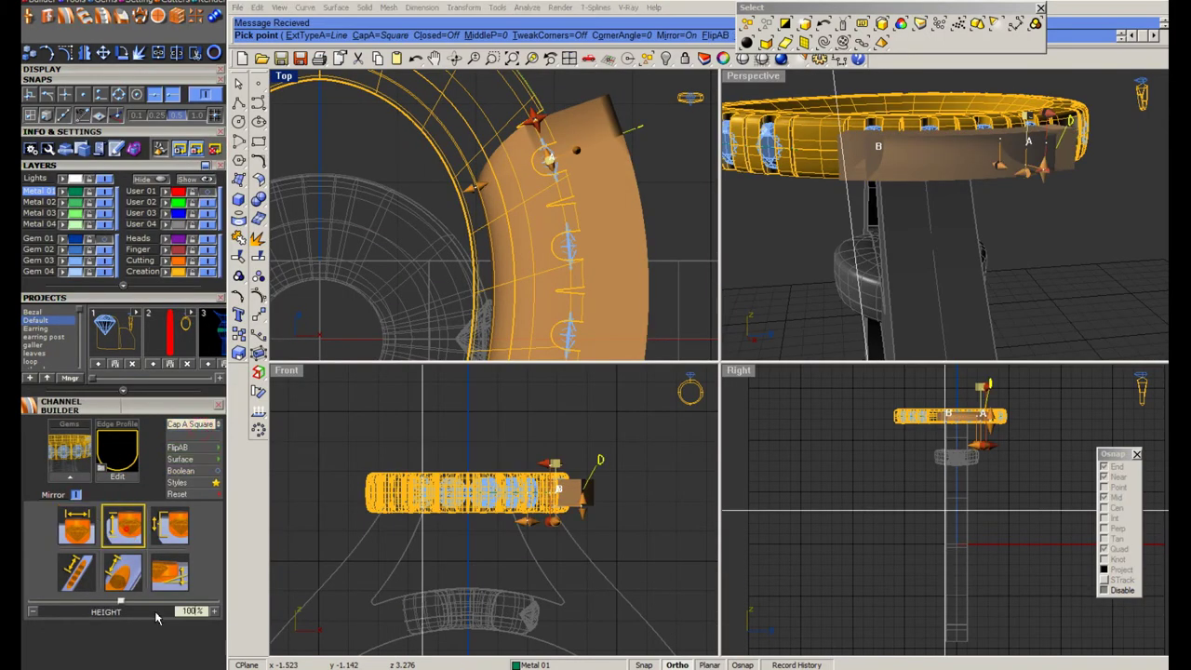
click(77, 527)
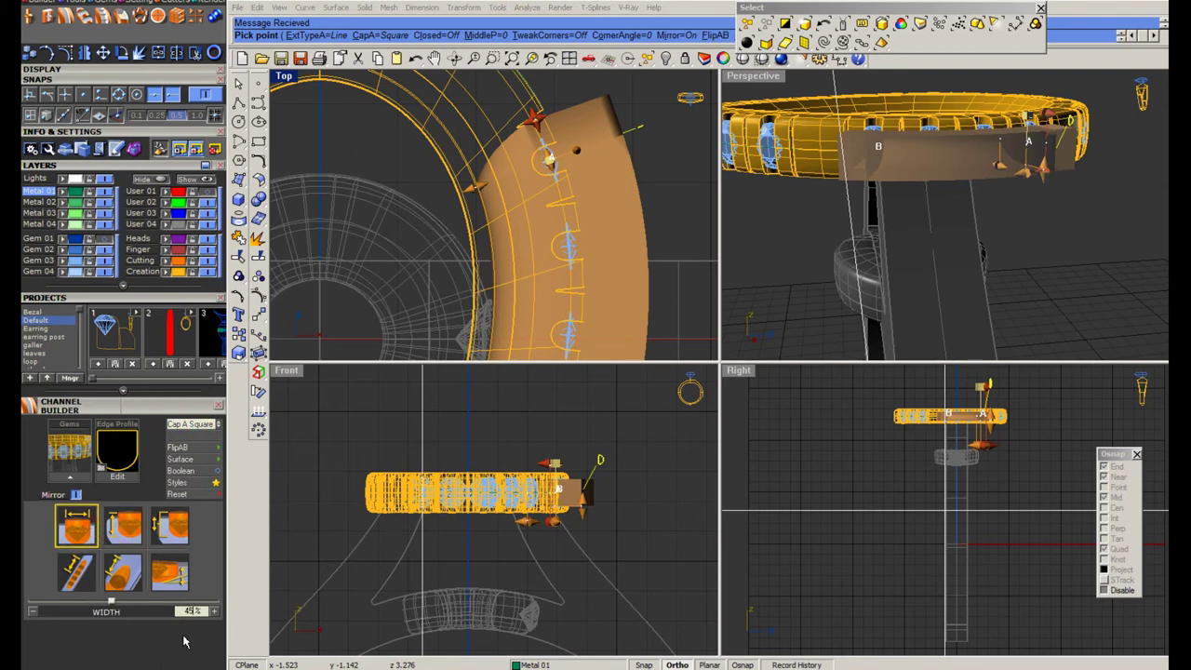
click(131, 528)
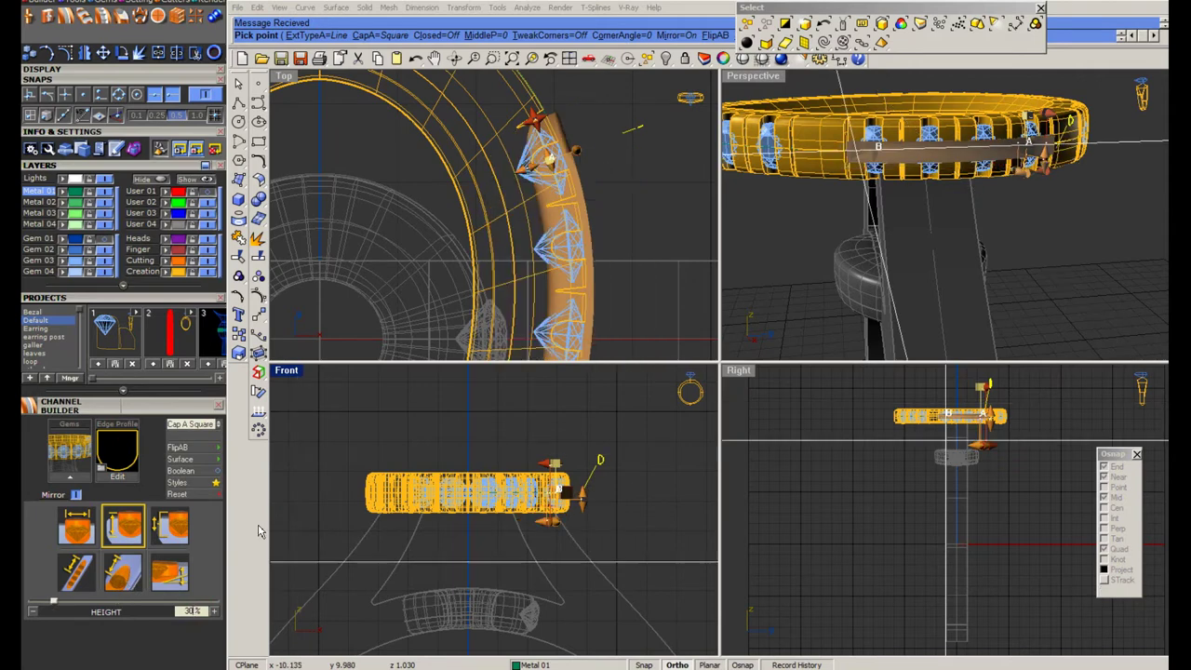
click(166, 535)
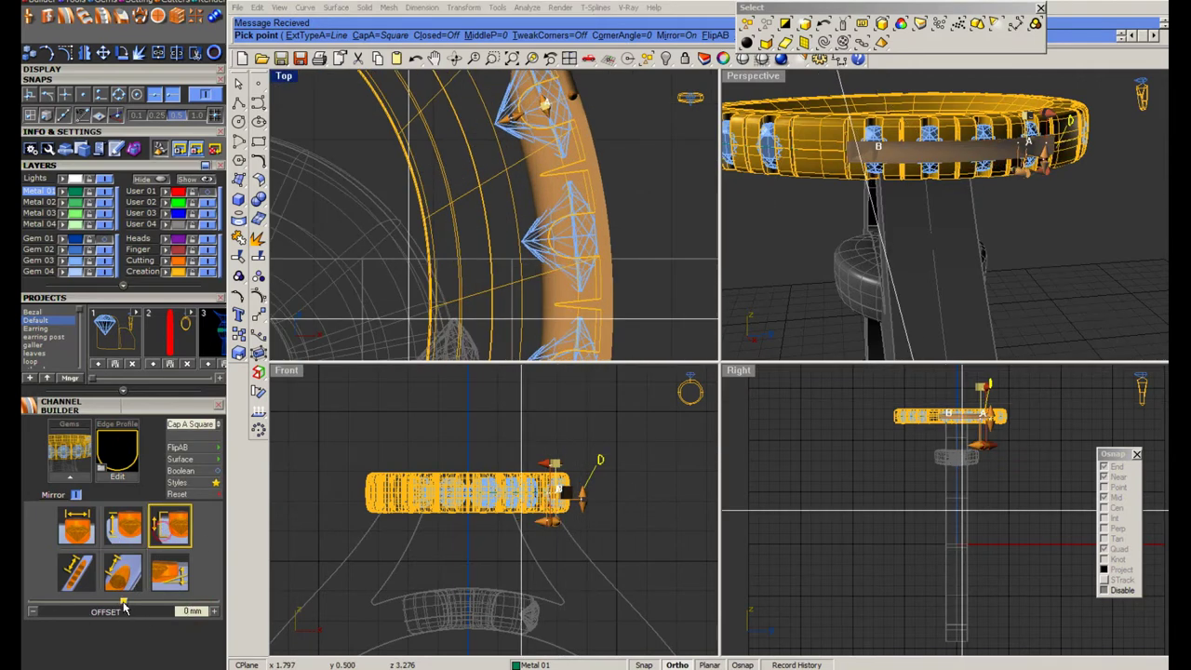
click(130, 529)
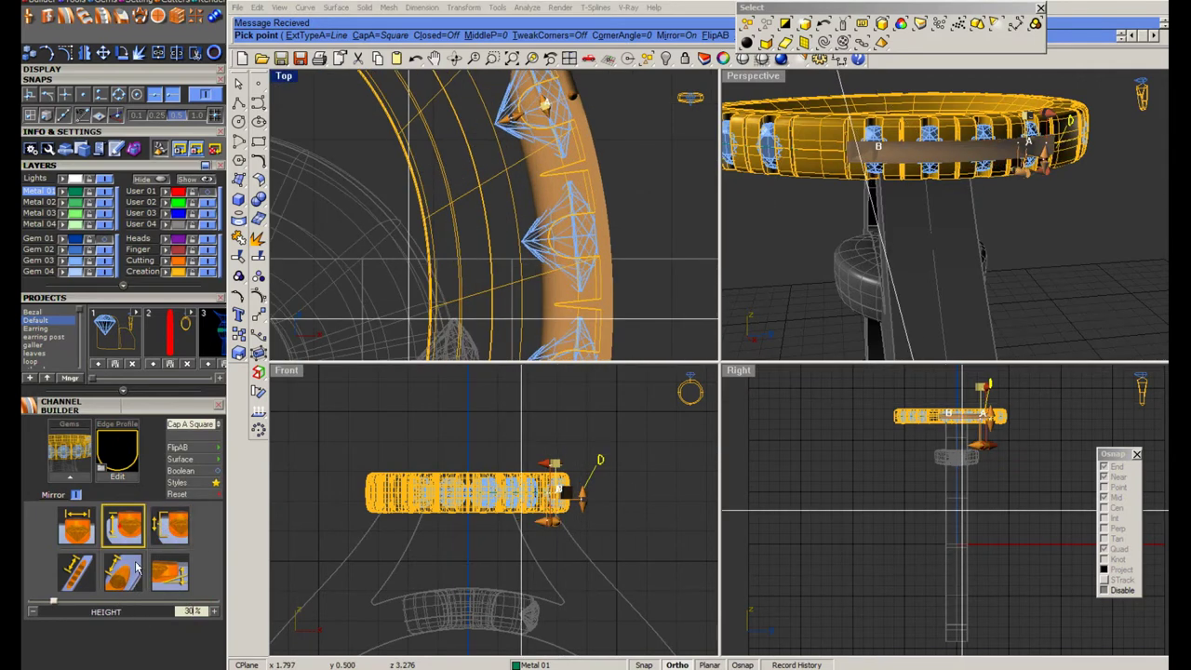
click(32, 612)
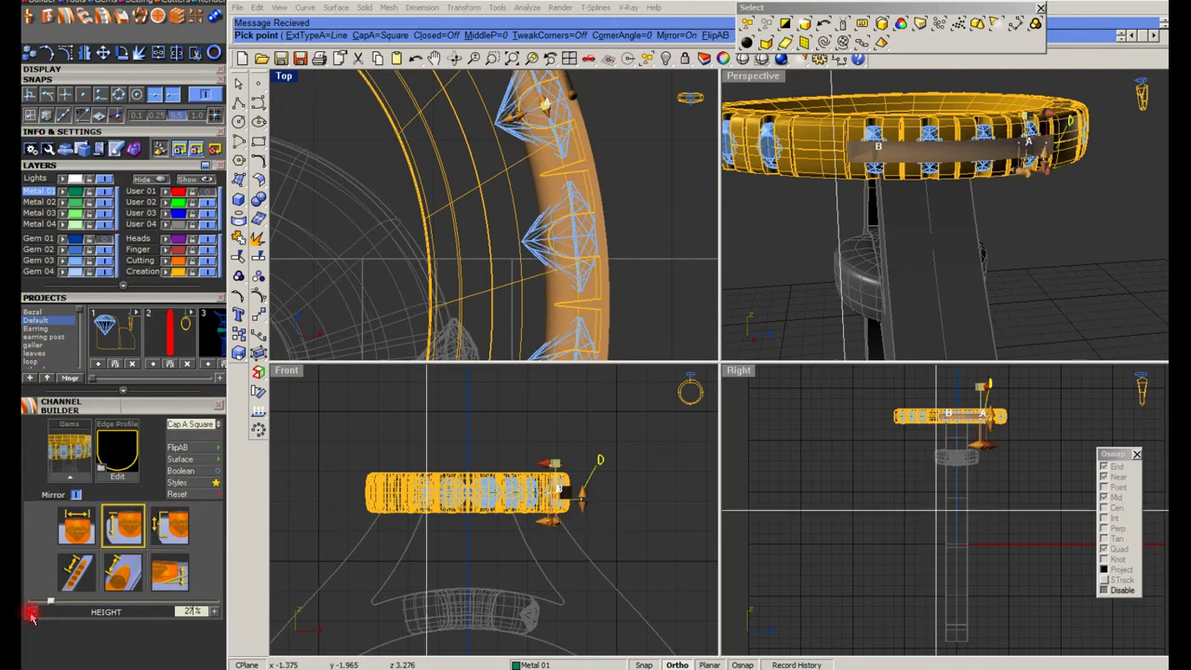
click(31, 612)
Set channel offset to 0.05 mm, cap length to 1.15 mm and cap scale to 0%
click(173, 543)
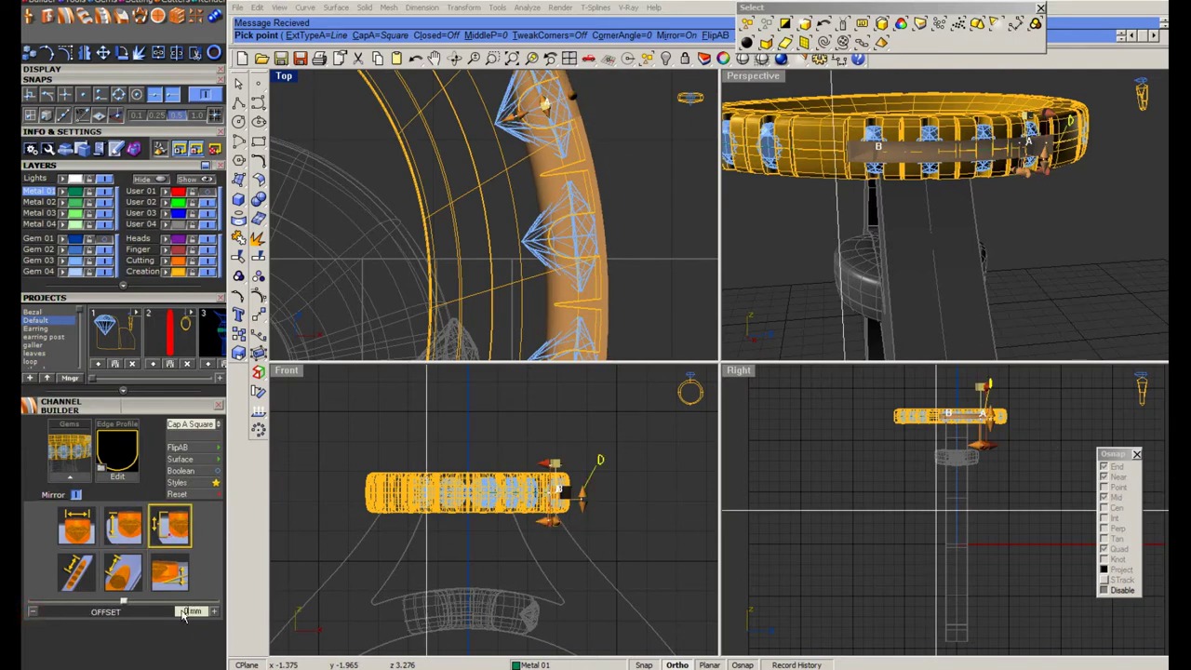
click(213, 611)
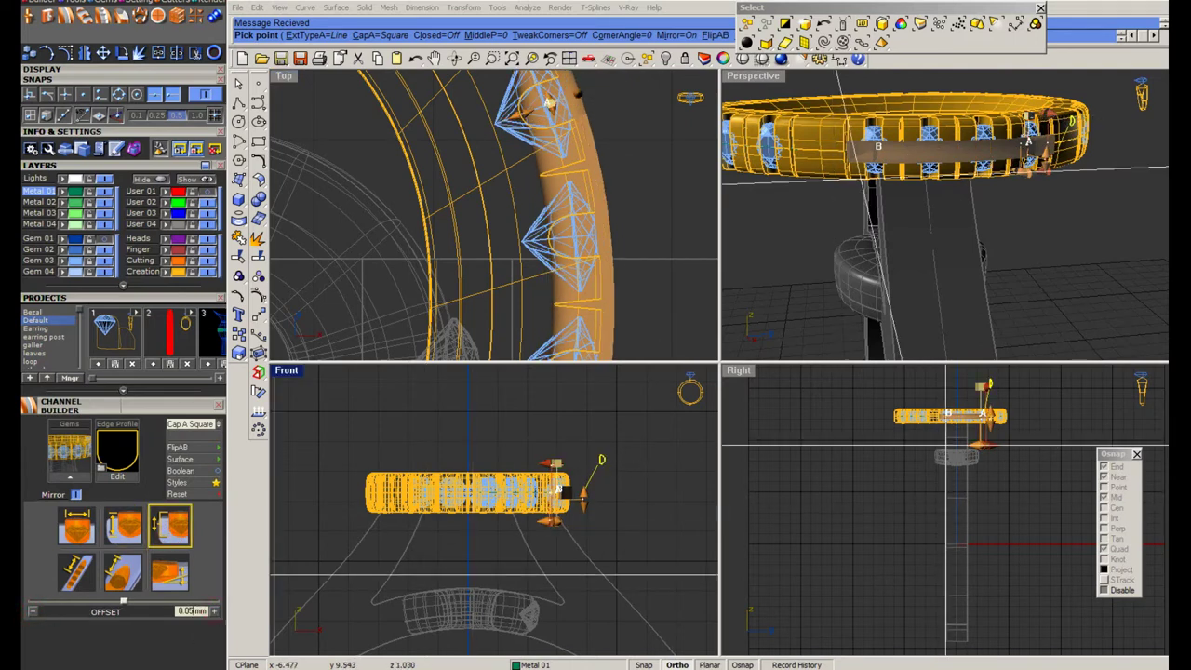
scroll(531, 126, up, 3)
scroll(530, 126, up, 3)
scroll(530, 125, up, 3)
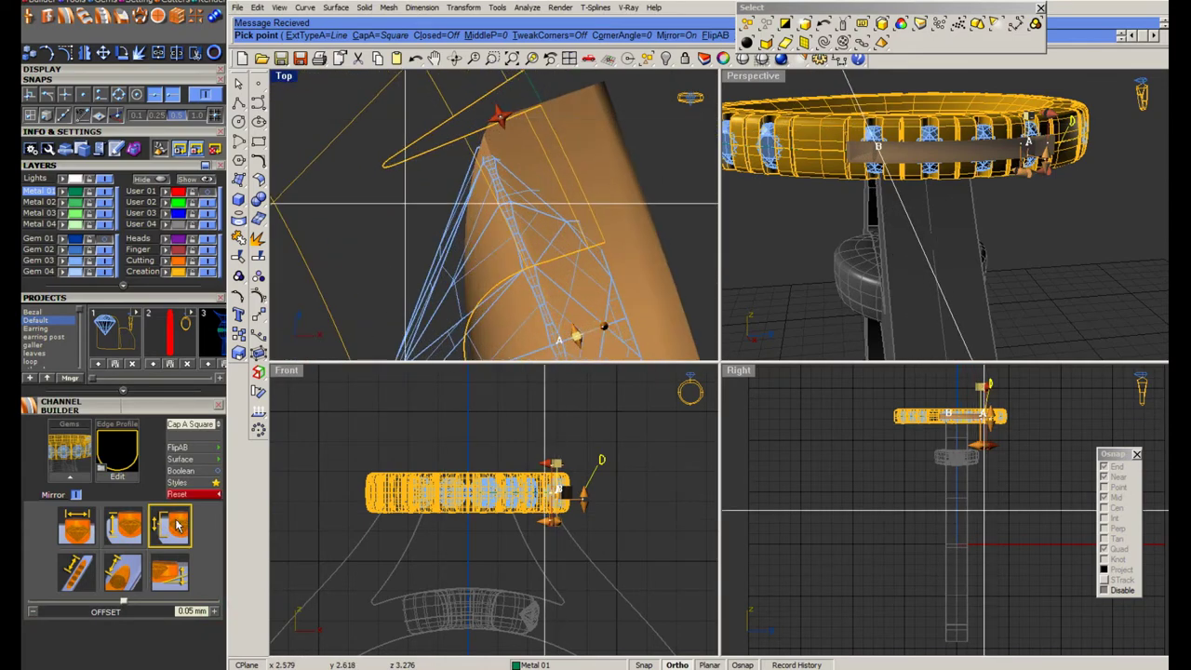
click(119, 577)
click(214, 611)
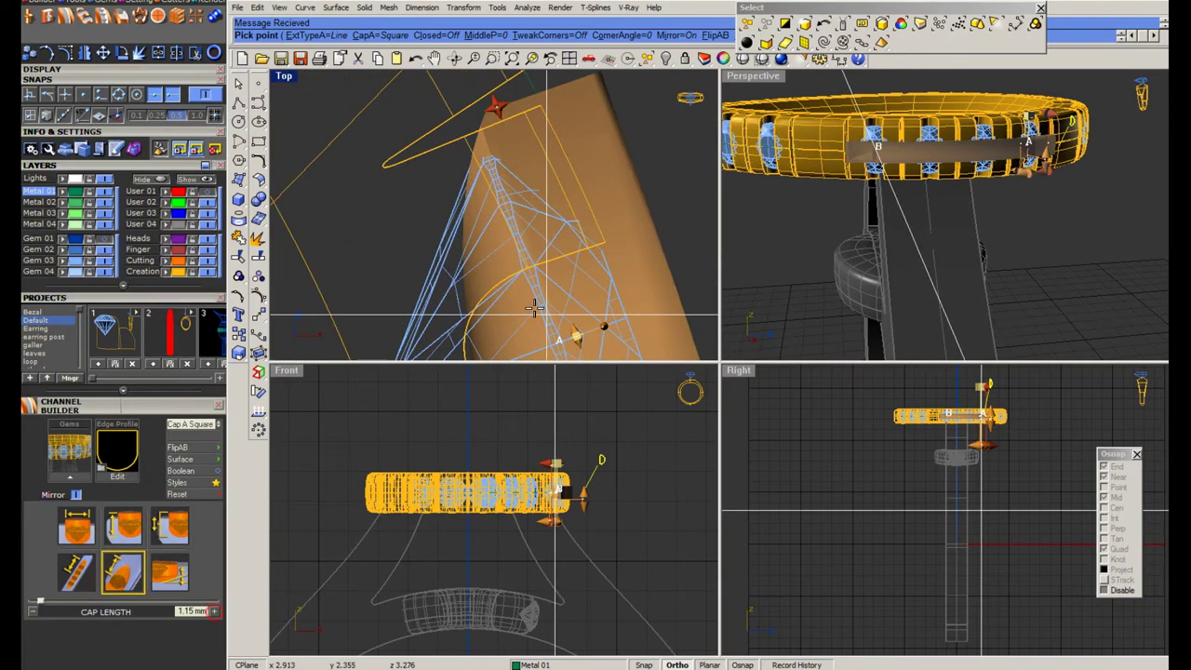
click(170, 575)
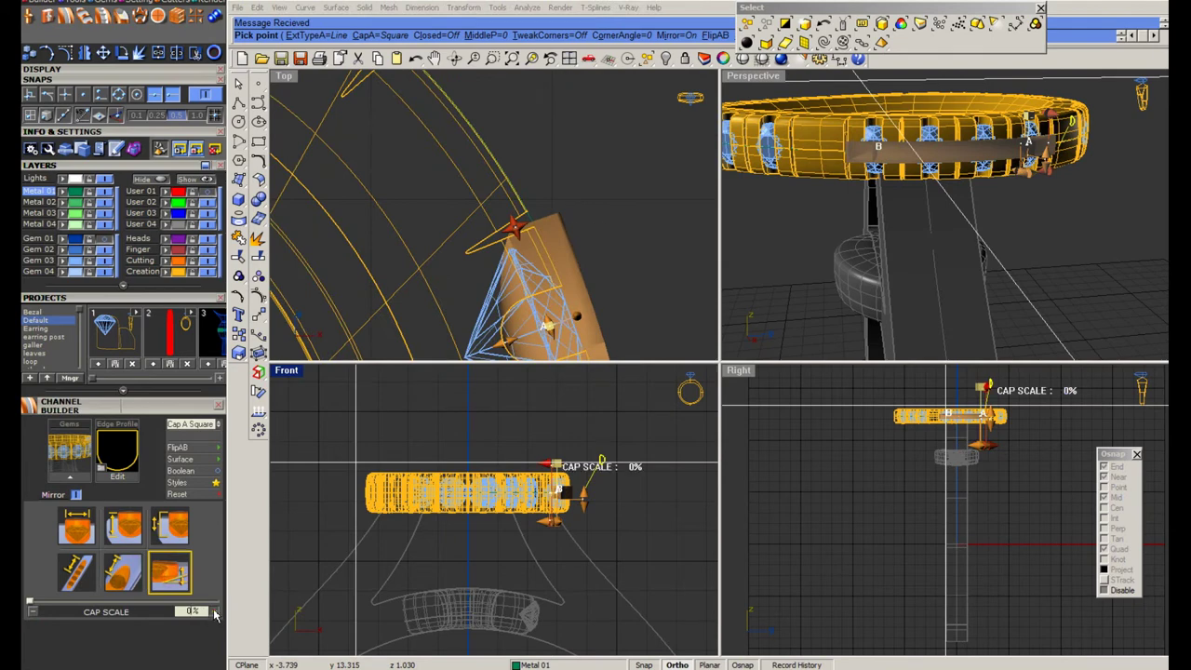
click(214, 611)
click(213, 612)
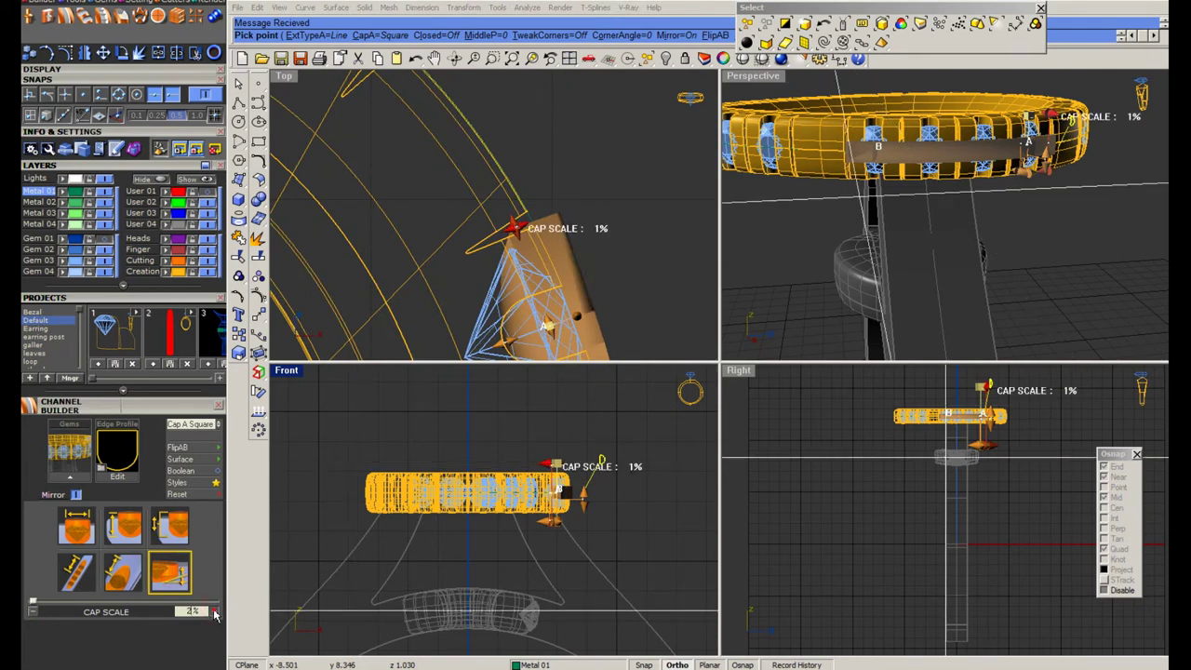
click(32, 614)
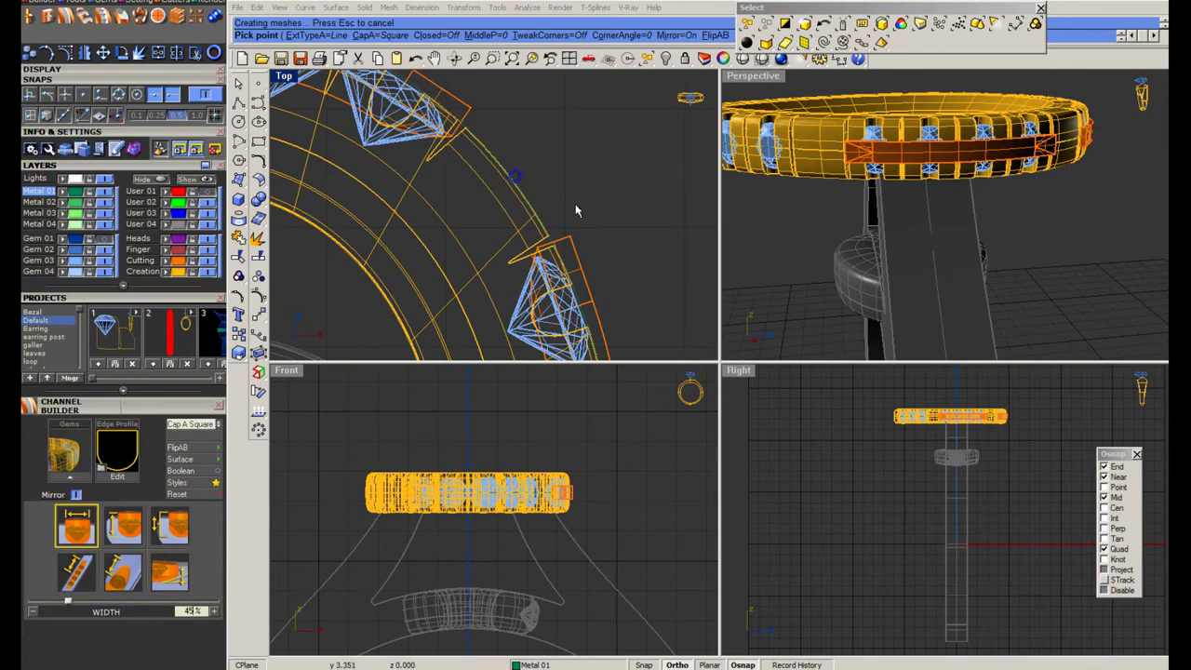
Select the channel among the overlapping objects and view it in a full-screen Perspective view
scroll(606, 288, down, 5)
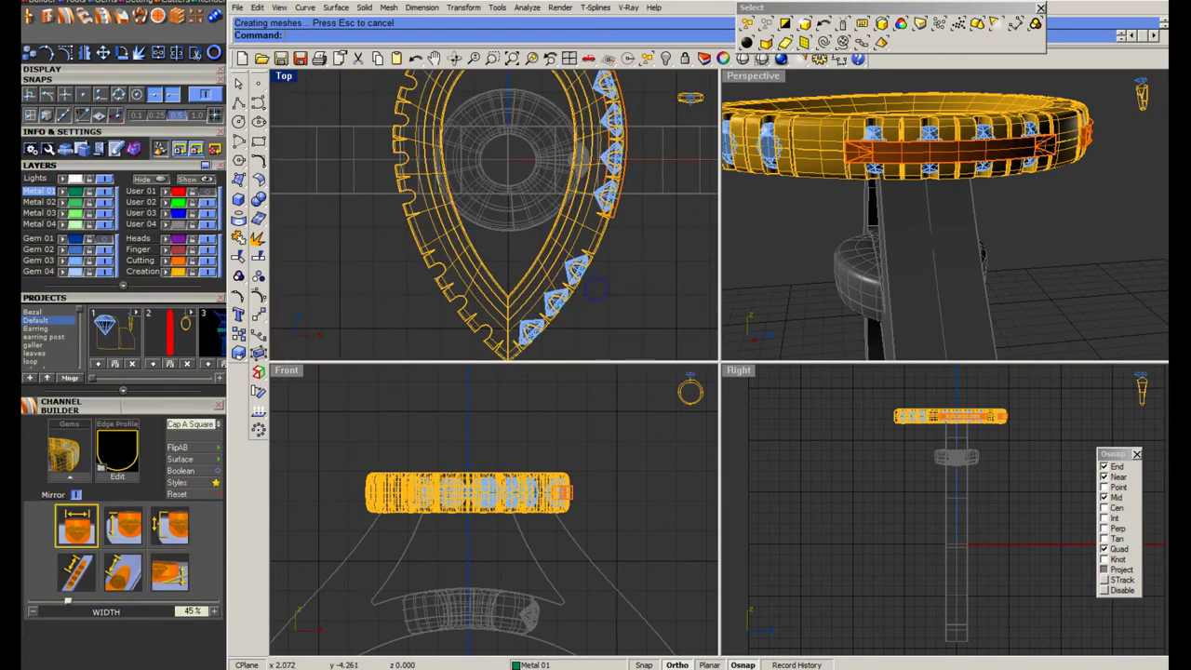
scroll(598, 290, up, 3)
click(574, 247)
key(Return)
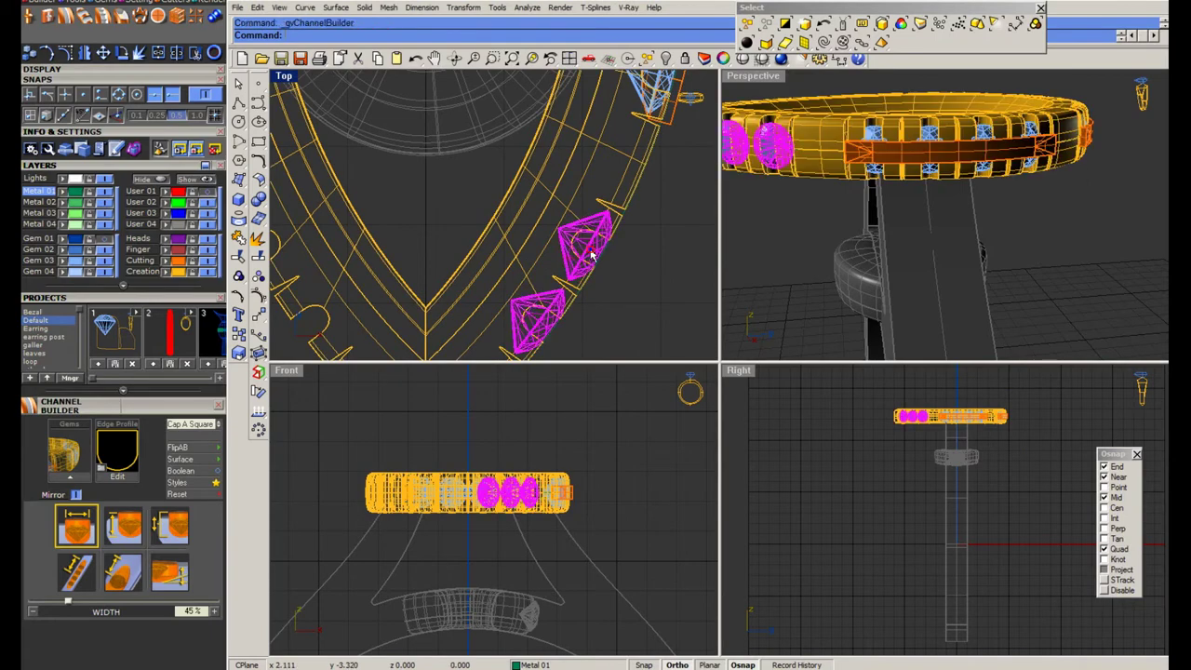
double_click(755, 76)
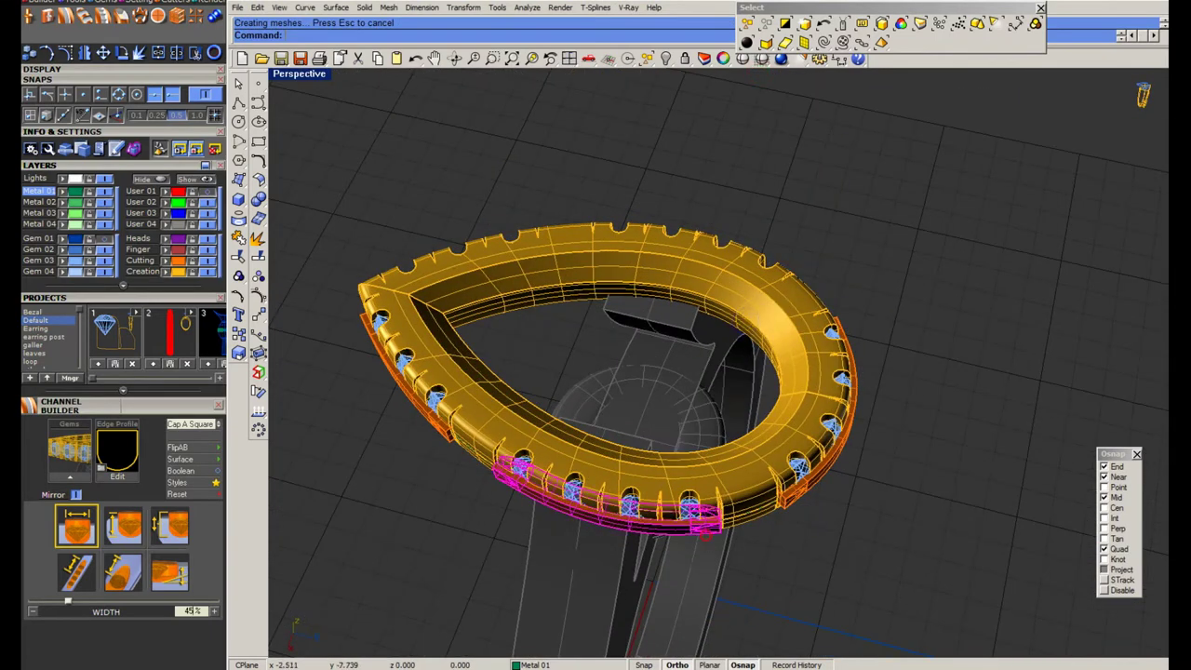
right_drag(707, 531, 1055, 442)
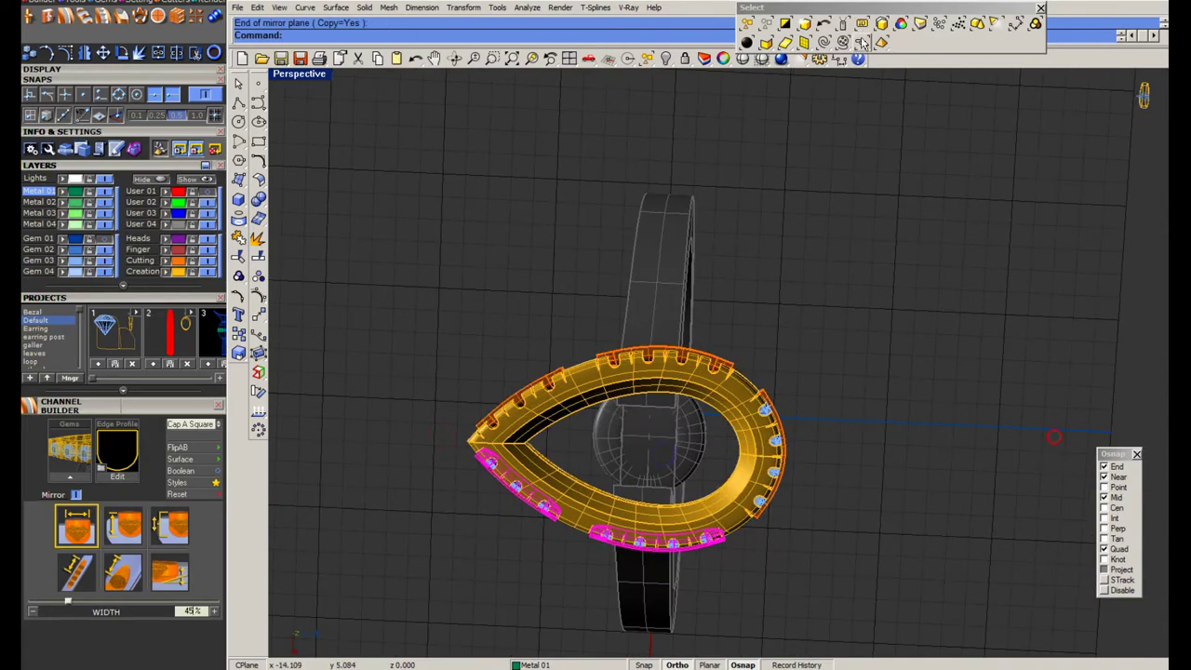
right_drag(757, 243, 639, 247)
text(Bd)
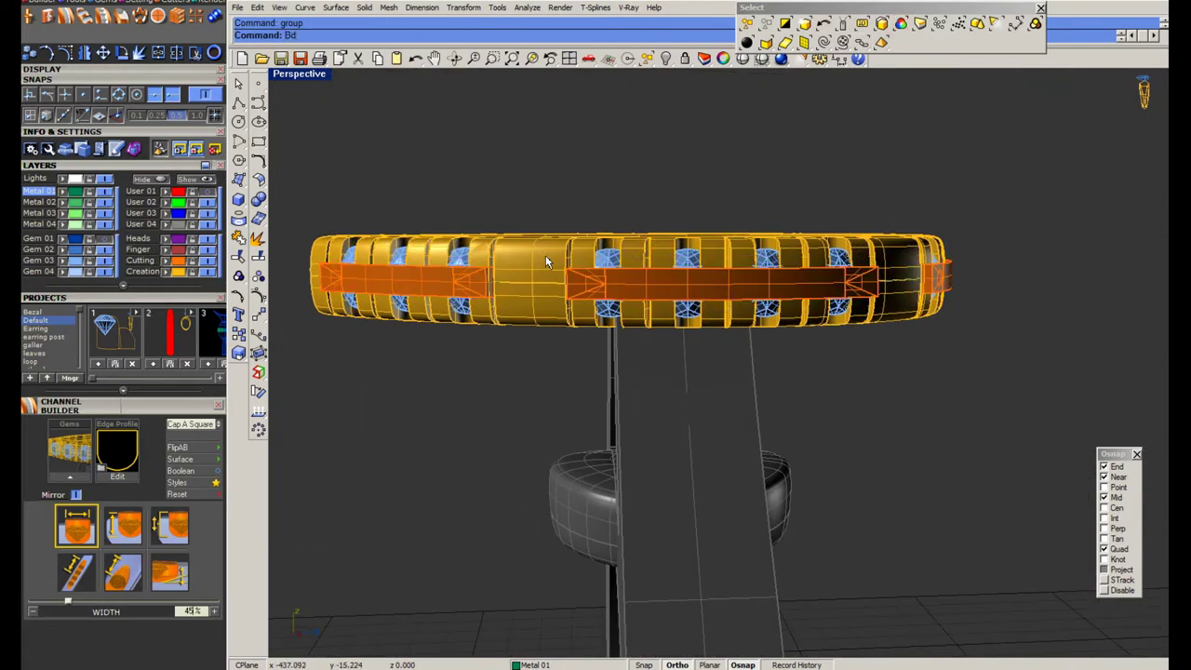
Boolean-subtract the channel pieces from the halo
key(Return)
click(546, 259)
key(Return)
click(580, 285)
key(Return)
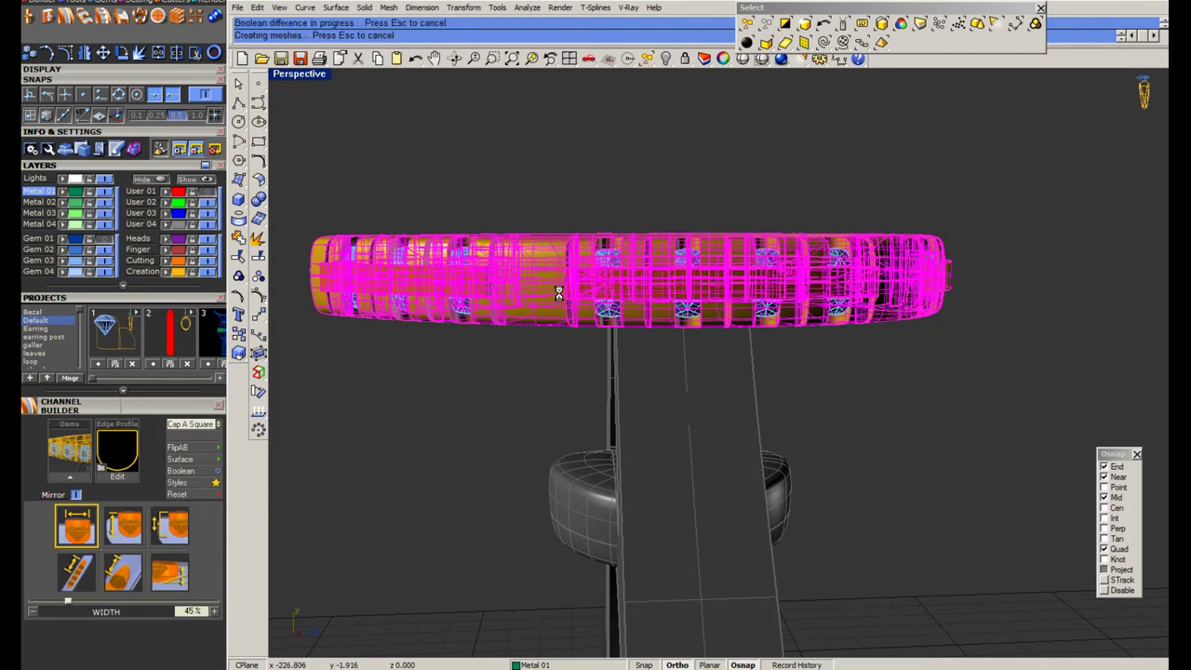
Hide the leftover cutters and mirror the four accent gems across the halo
mouse_move(560, 298)
right_down()
mouse_move(574, 328)
mouse_move(636, 366)
right_up()
text(h)
key(Return)
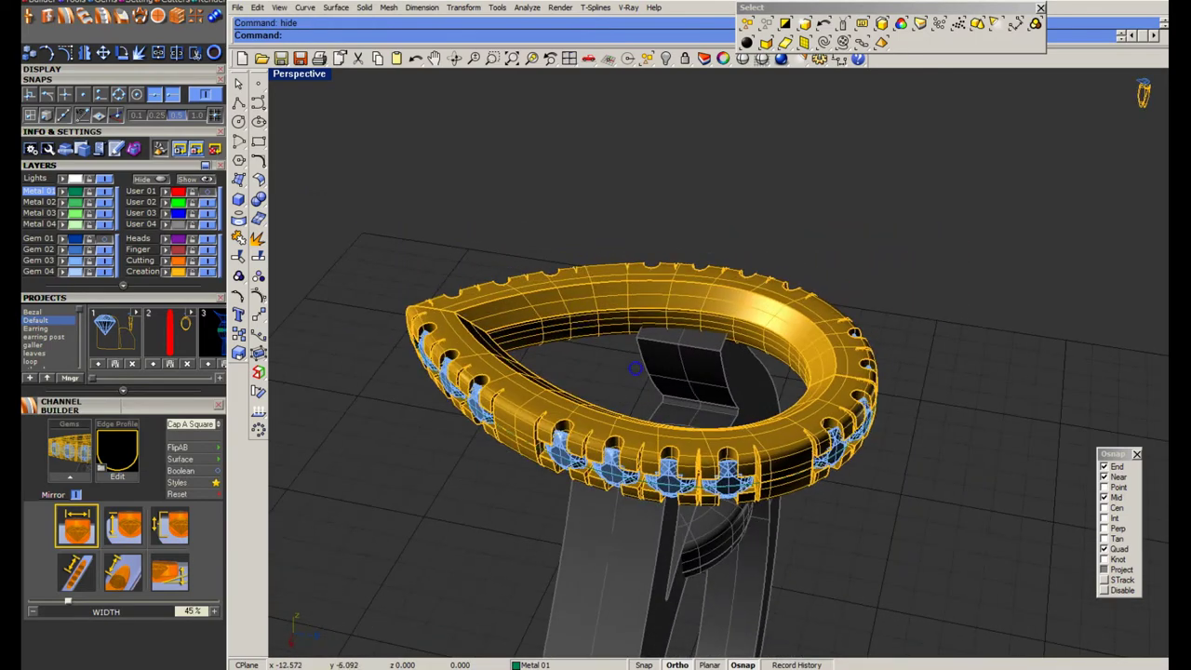
drag(482, 393, 833, 557)
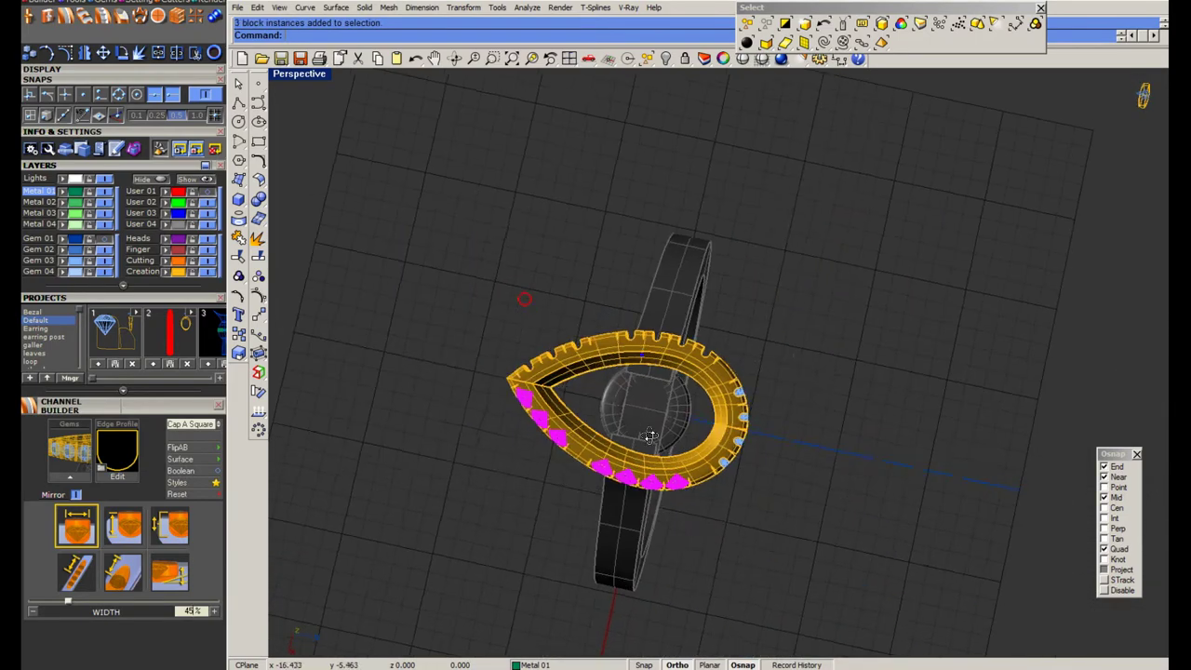
right_drag(617, 518, 831, 434)
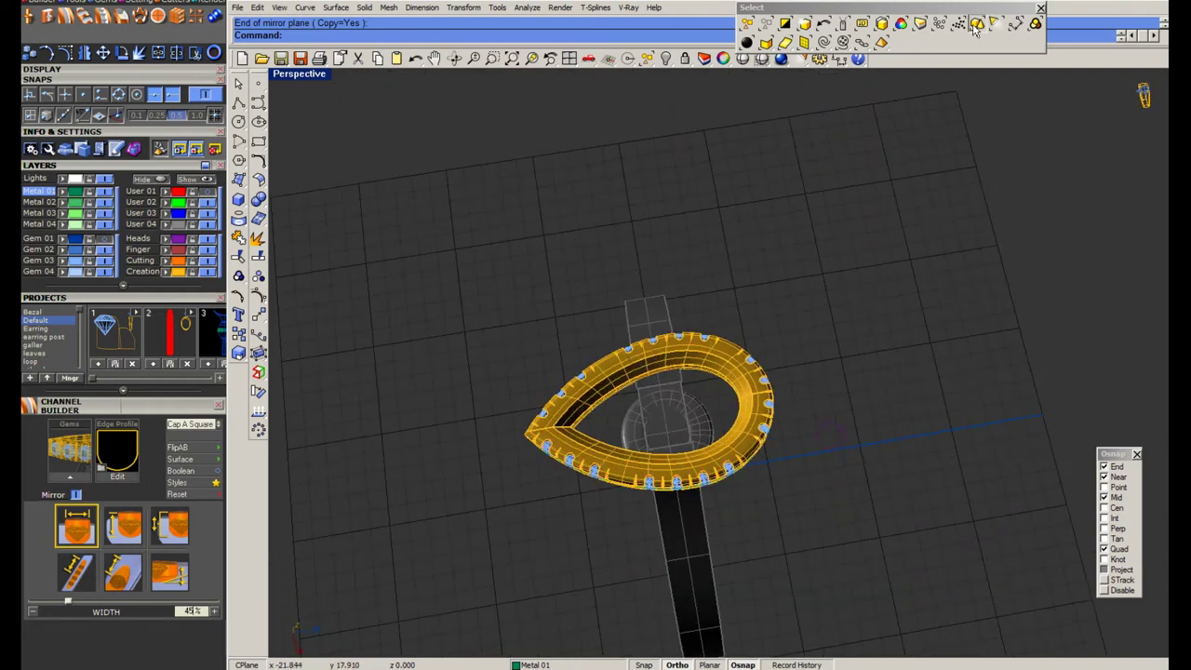
click(835, 300)
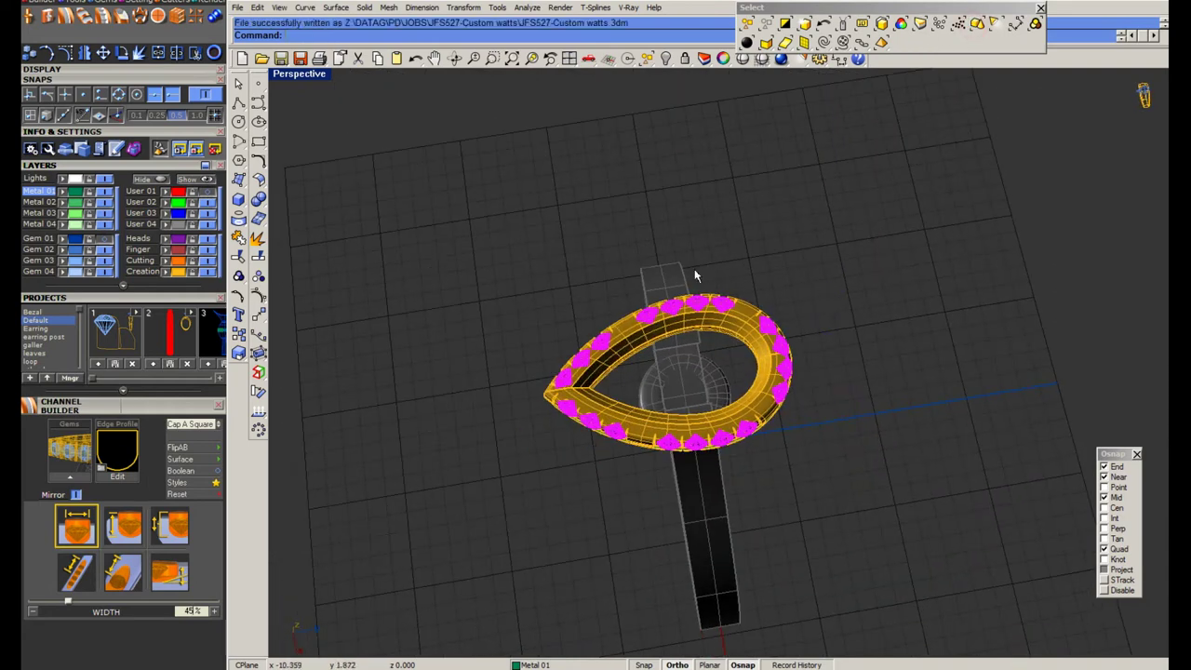
Place gem cutters at 85% girdle scale under the accent gems and subtract them from the halo
click(26, 17)
click(92, 483)
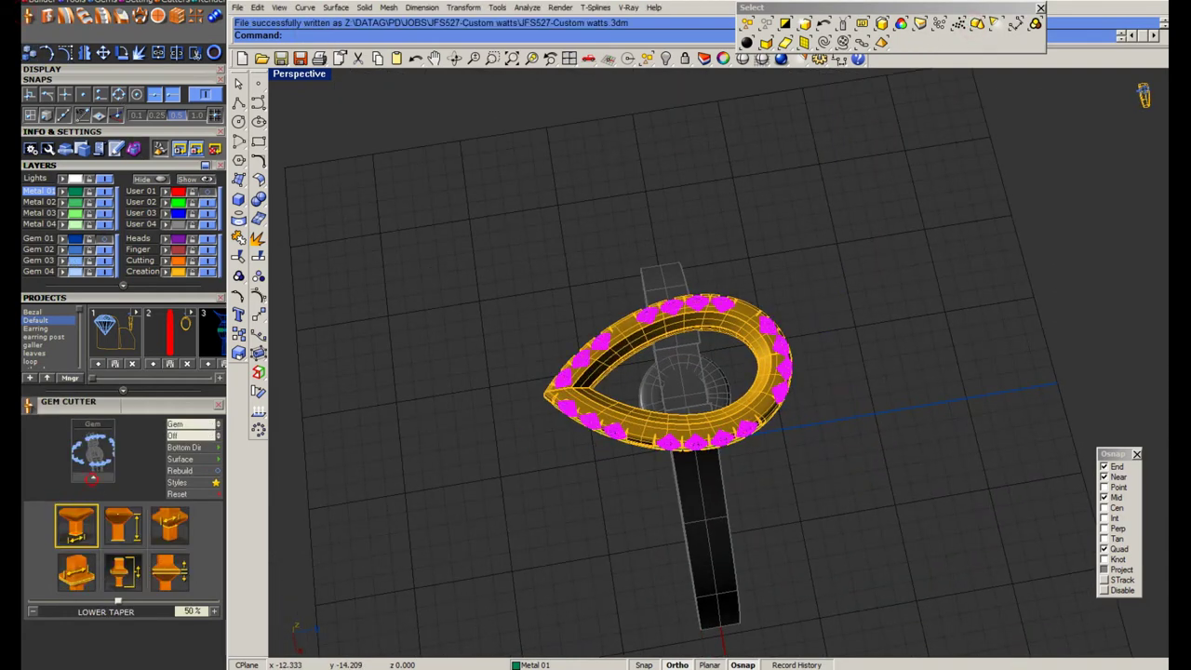
click(215, 483)
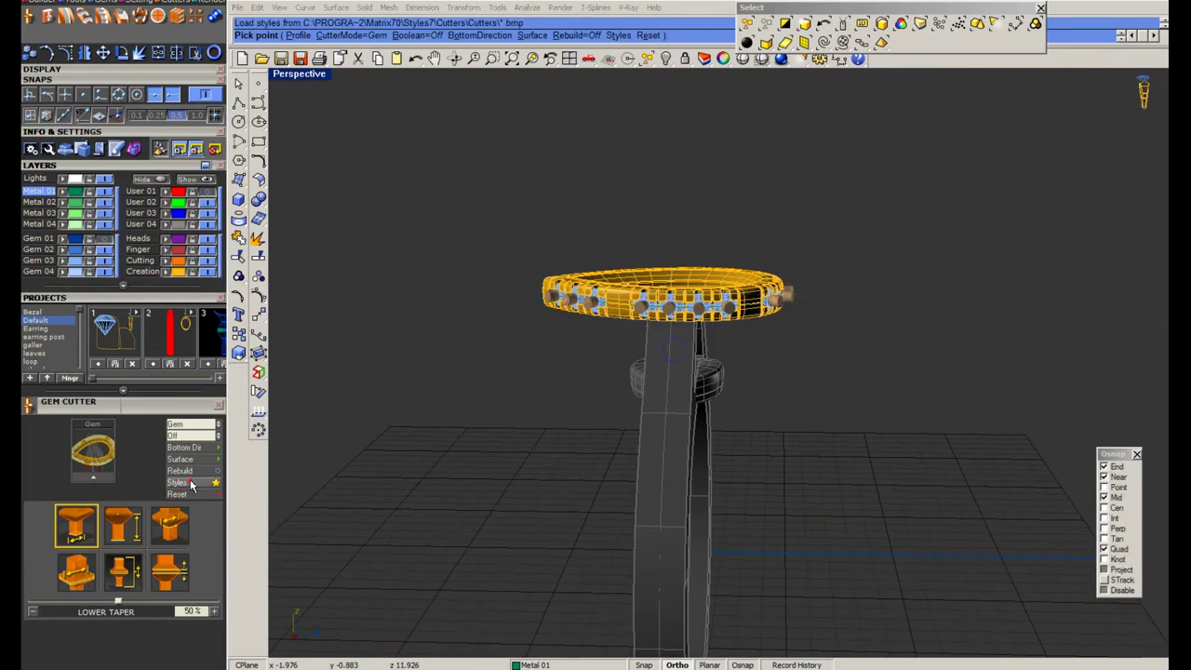
click(77, 574)
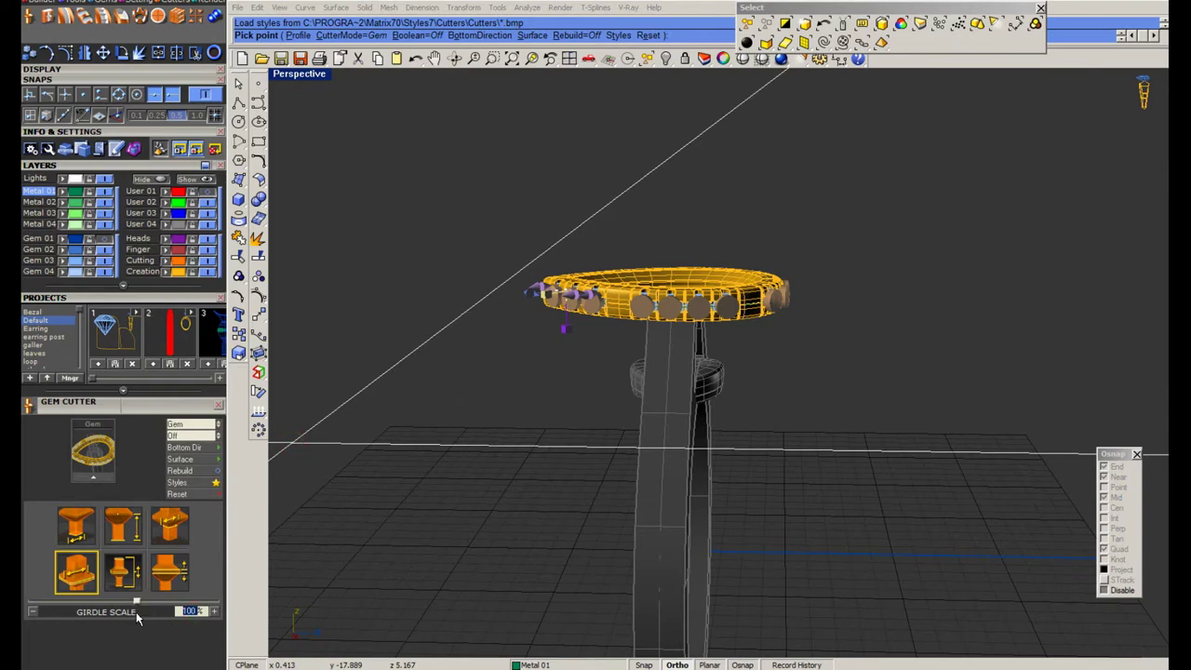
text(85)
click(607, 420)
scroll(752, 301, up, 2)
scroll(752, 300, up, 2)
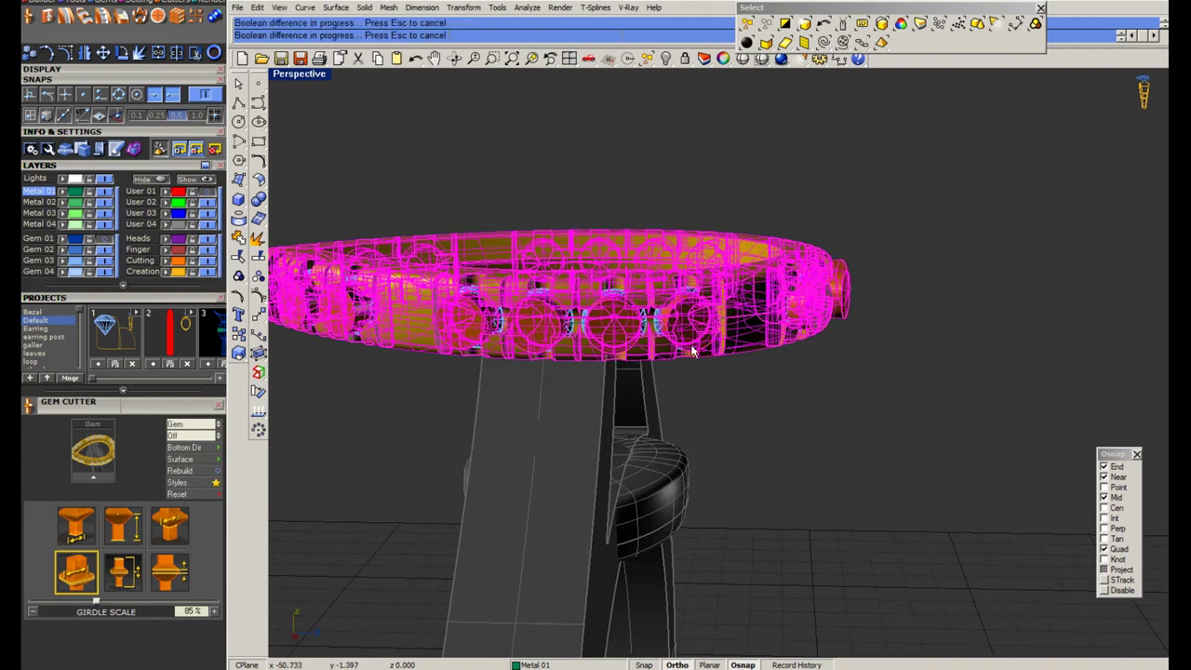
Hide the leftover gem cutters and switch the view from shaded to rendered display
click(694, 351)
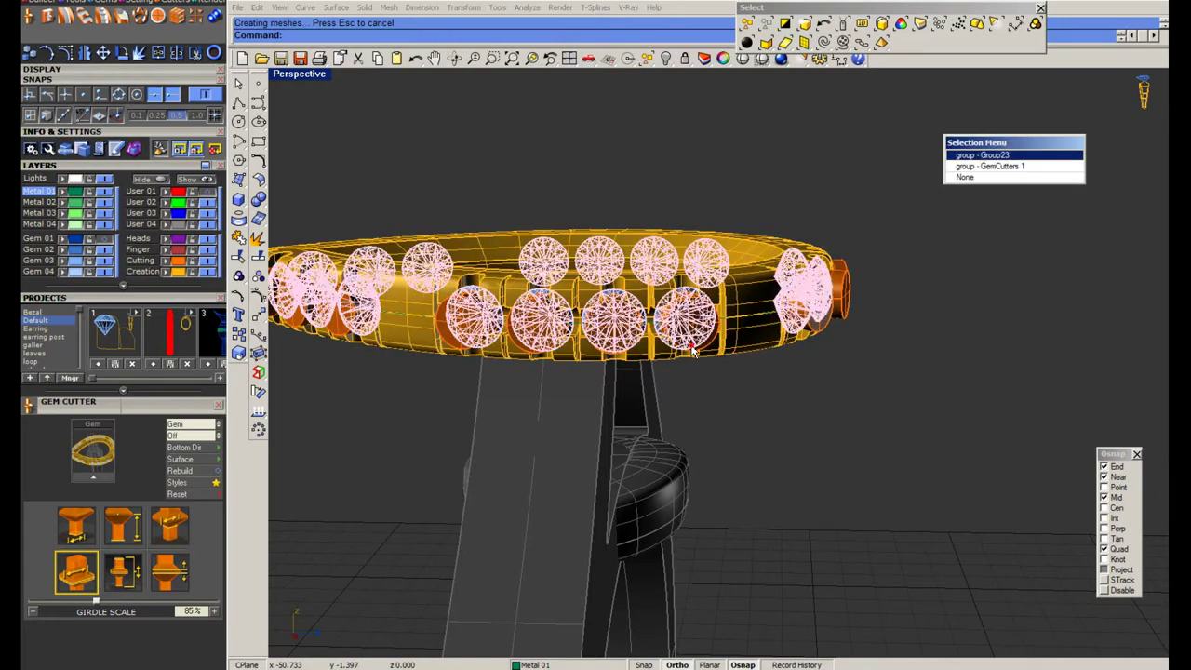
key(ctrl+h)
mouse_move(831, 337)
right_down()
mouse_move(805, 343)
mouse_move(809, 400)
right_up()
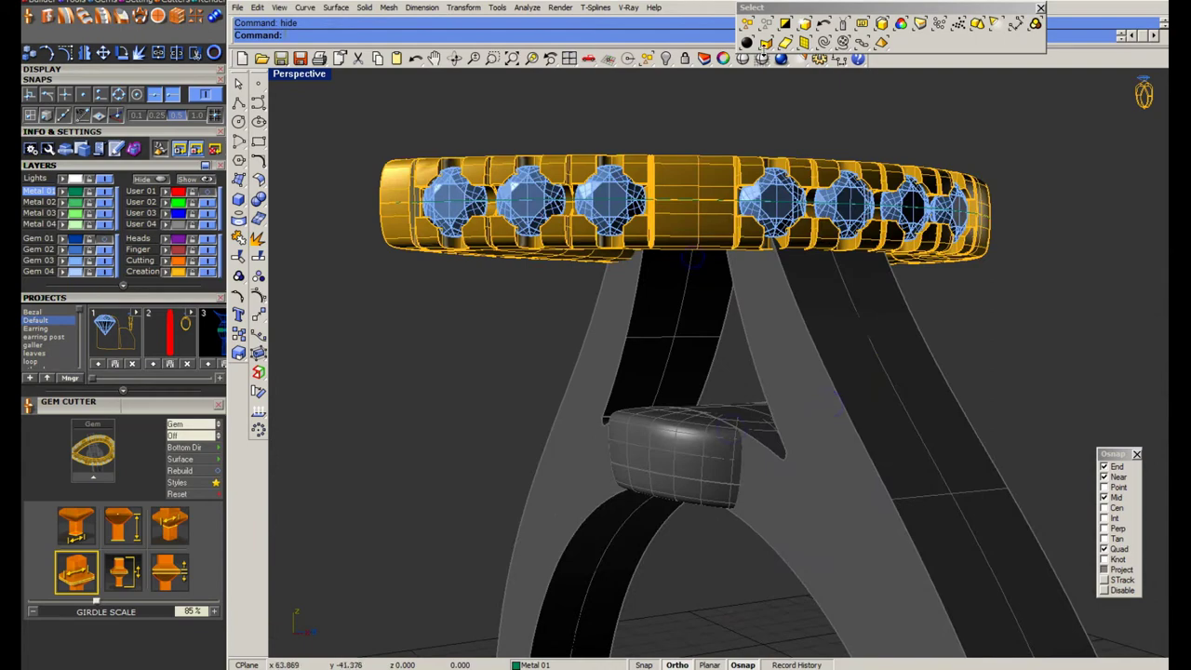
click(745, 61)
right_drag(792, 277, 792, 266)
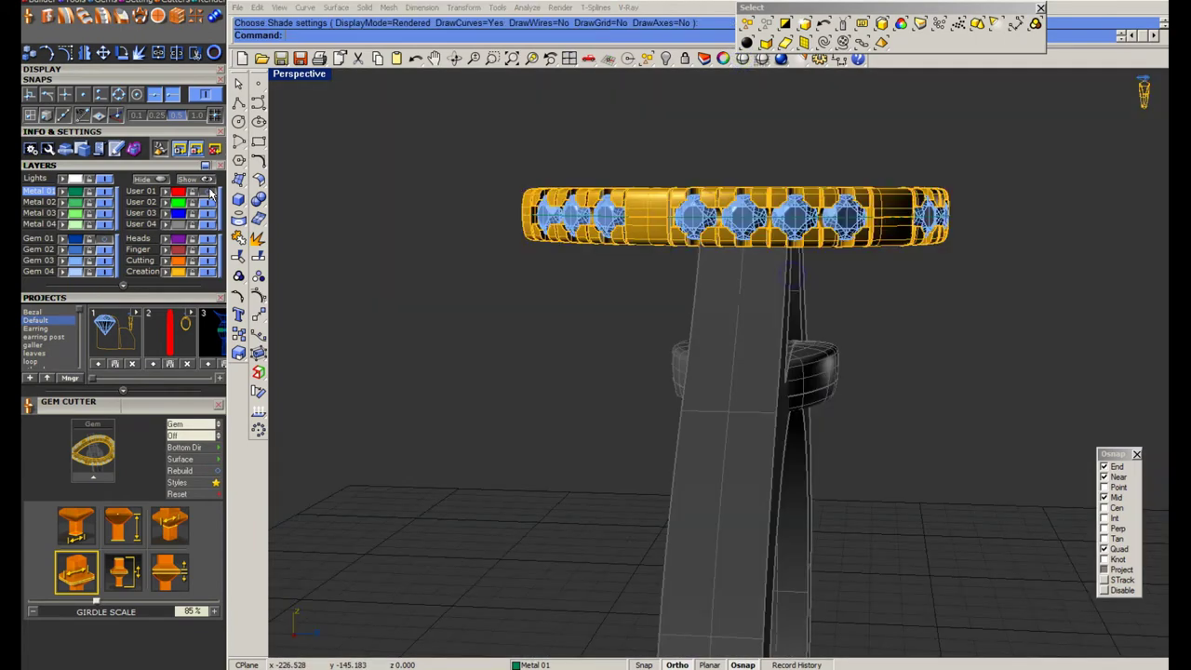
mouse_move(654, 244)
right_down()
mouse_move(711, 261)
mouse_move(433, 249)
right_up()
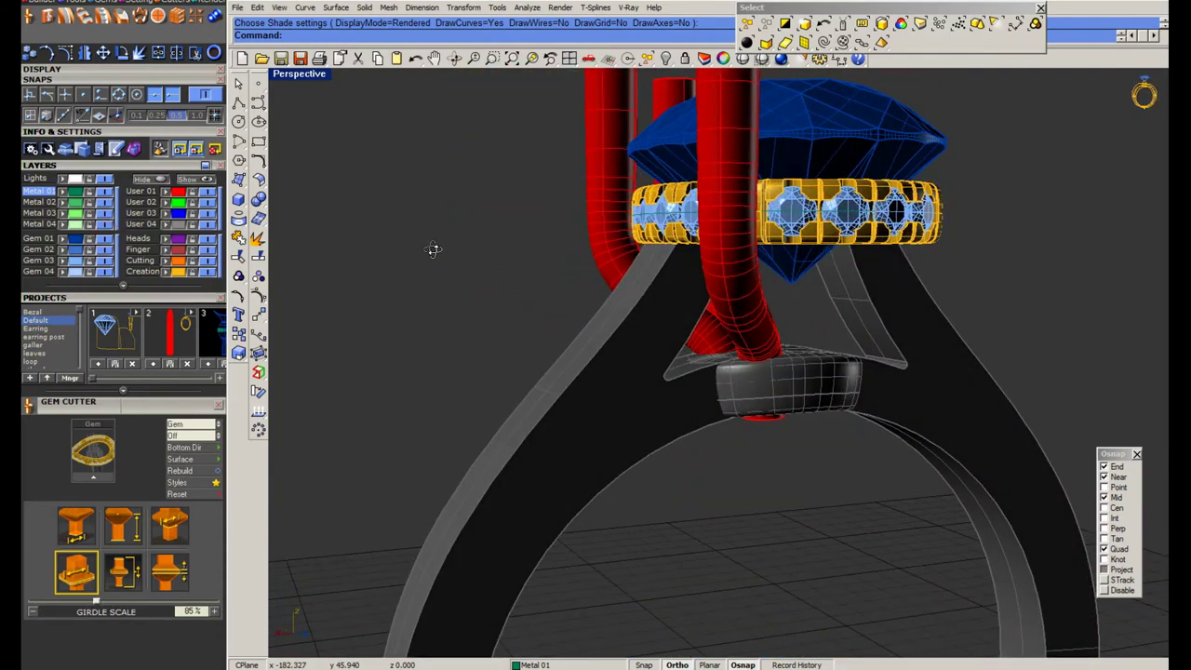
click(743, 60)
mouse_move(838, 279)
right_down()
mouse_move(894, 319)
mouse_move(947, 298)
mouse_move(818, 332)
right_up()
Hide the centre stone, red prongs and green shank layers to isolate the lower band
key(Return)
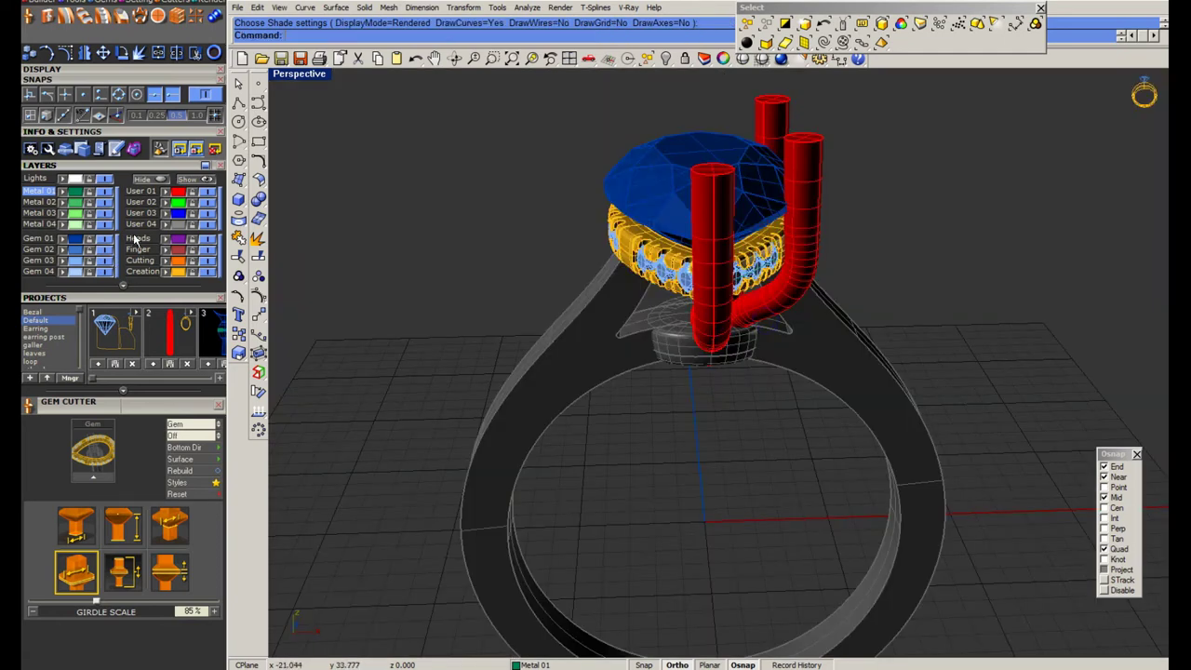
click(104, 242)
mouse_move(556, 290)
right_down()
mouse_move(638, 352)
mouse_move(860, 297)
right_up()
click(685, 58)
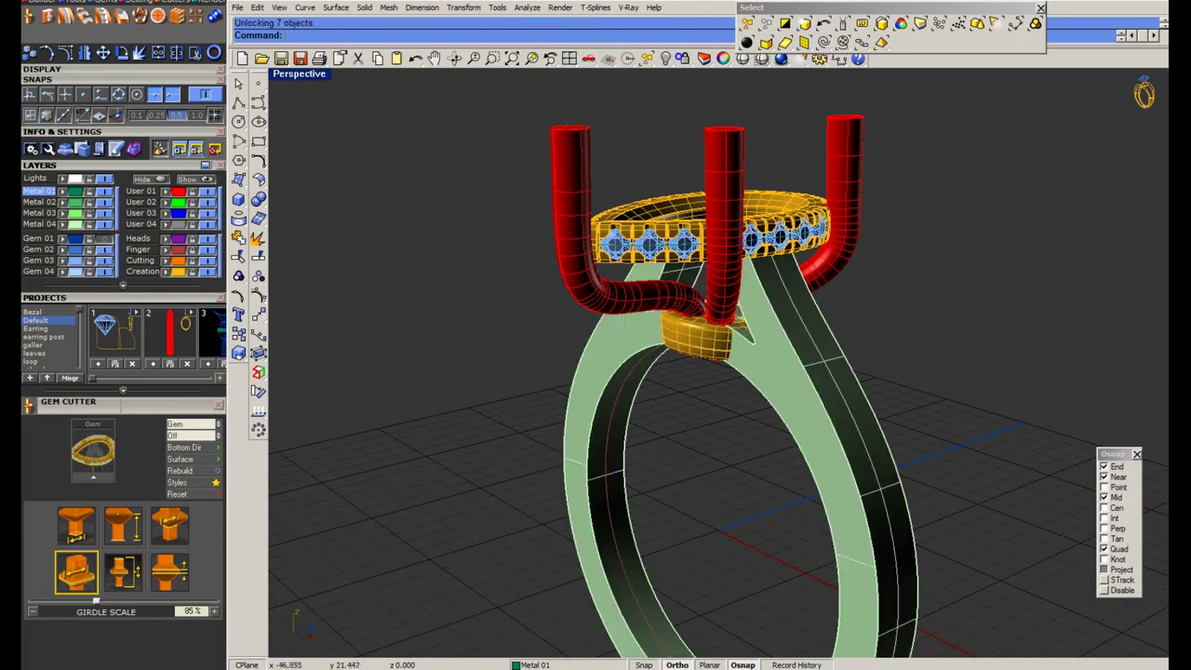
right_drag(652, 419, 632, 280)
click(210, 192)
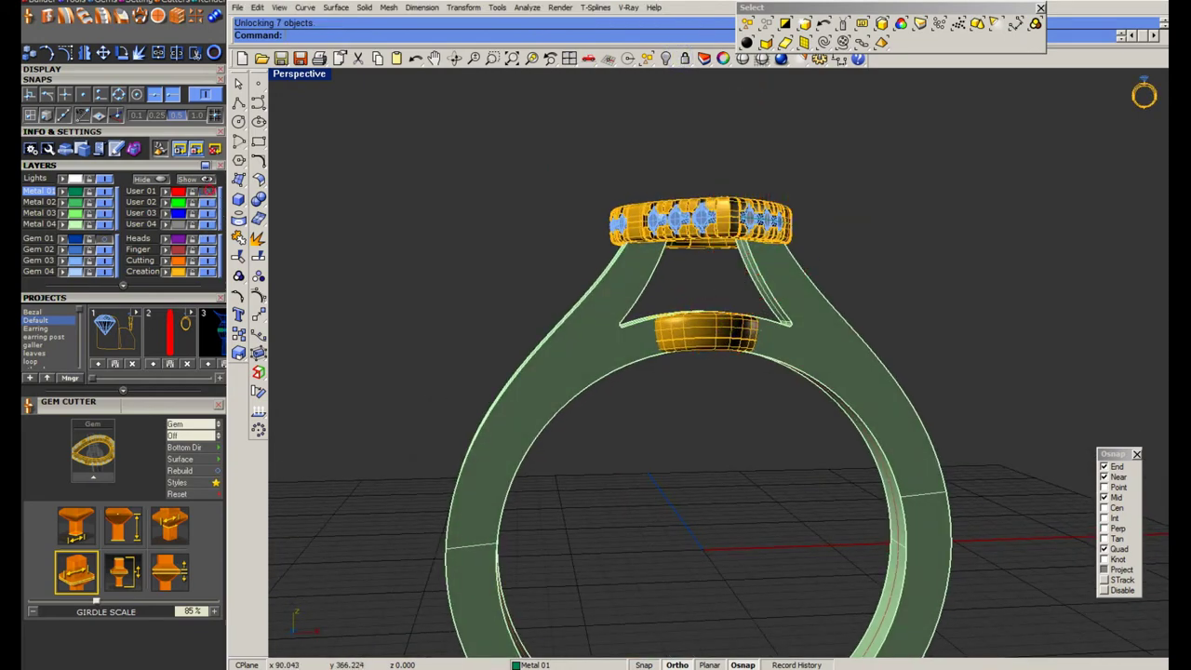
click(104, 213)
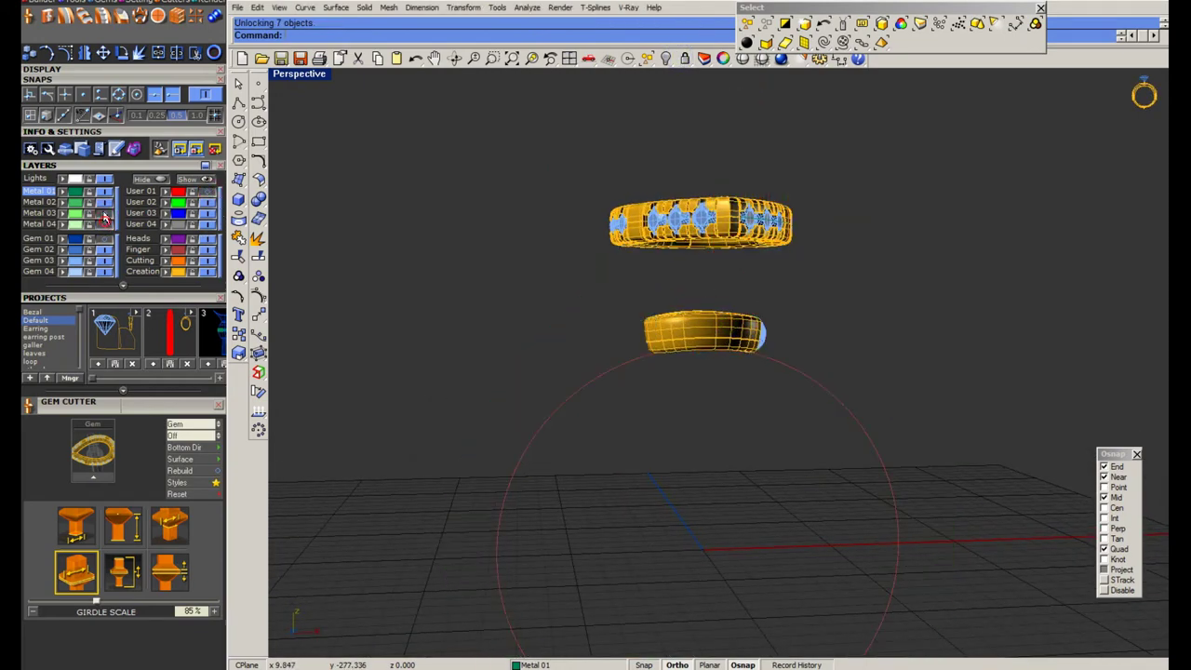
scroll(792, 275, up, 3)
scroll(792, 275, up, 2)
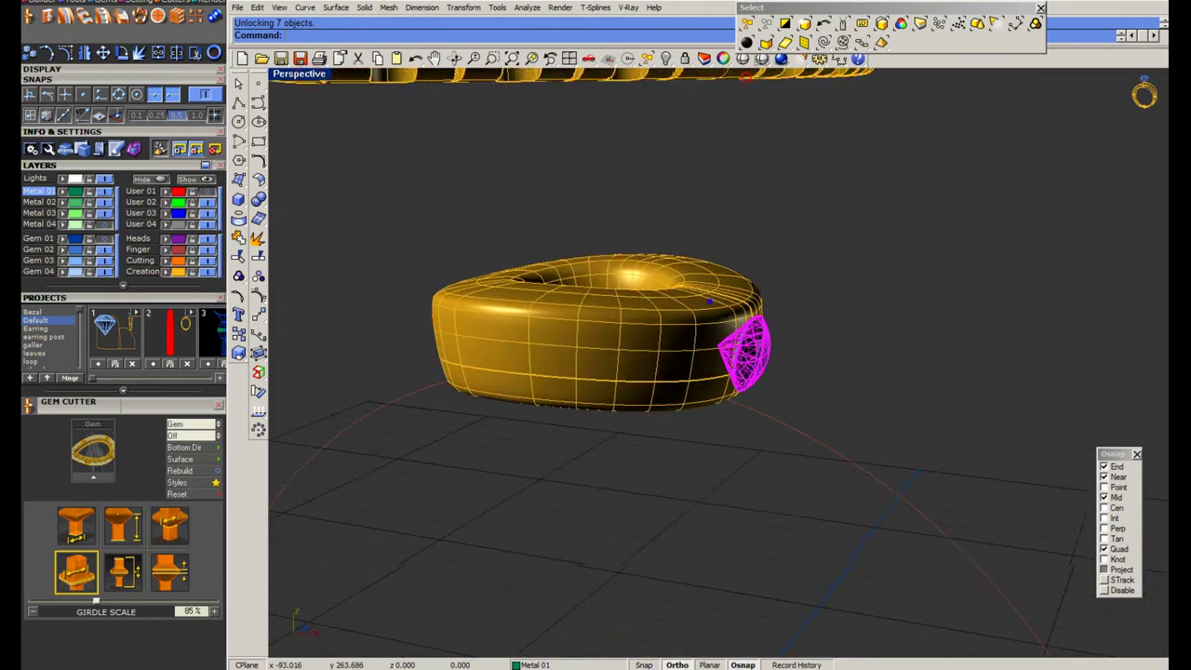
scroll(709, 300, up, 3)
Extract an isocurve around the middle of the lower band
click(248, 221)
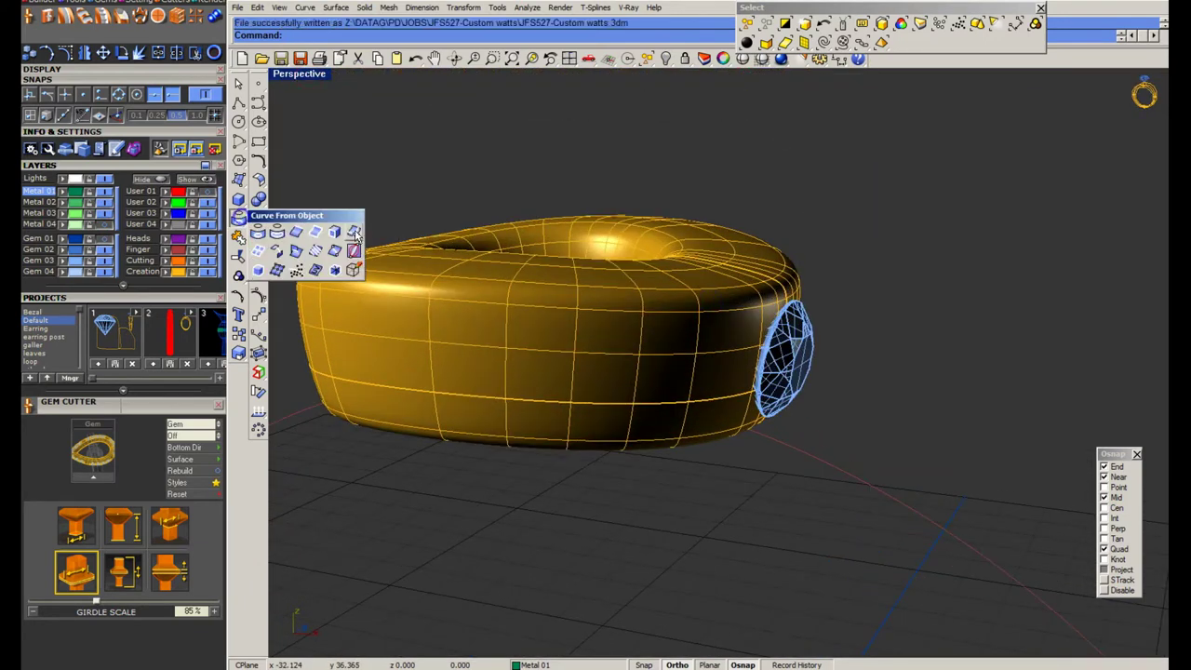
click(354, 233)
scroll(688, 391, up, 2)
scroll(689, 366, up, 2)
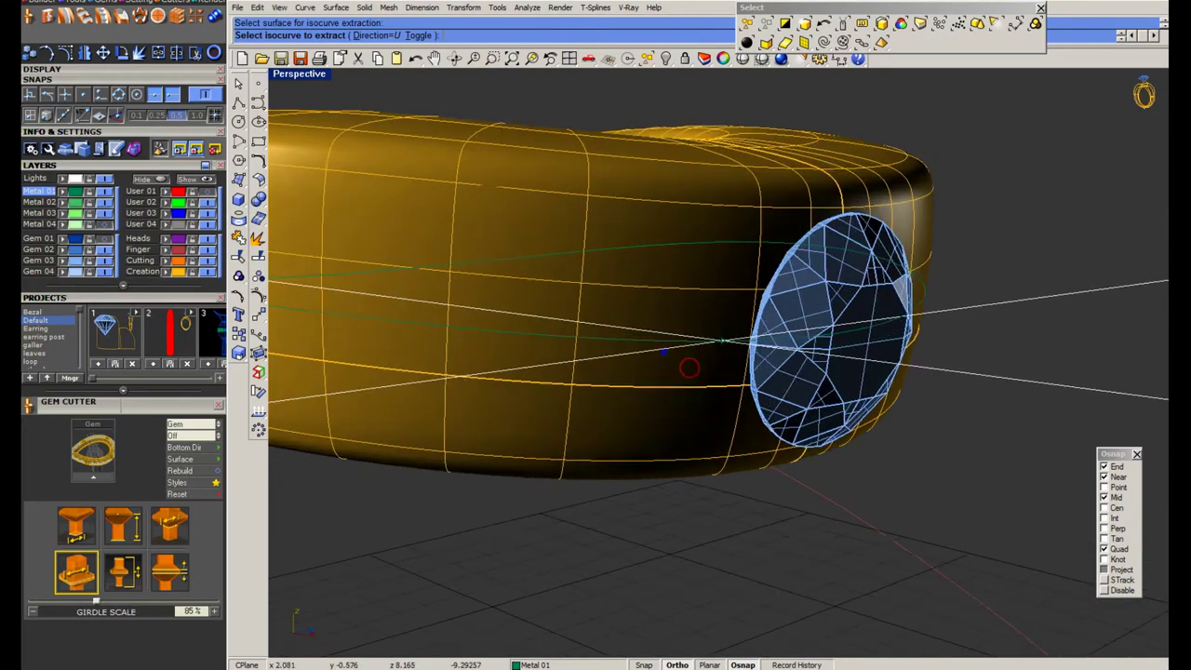
scroll(675, 358, up, 2)
scroll(758, 341, up, 3)
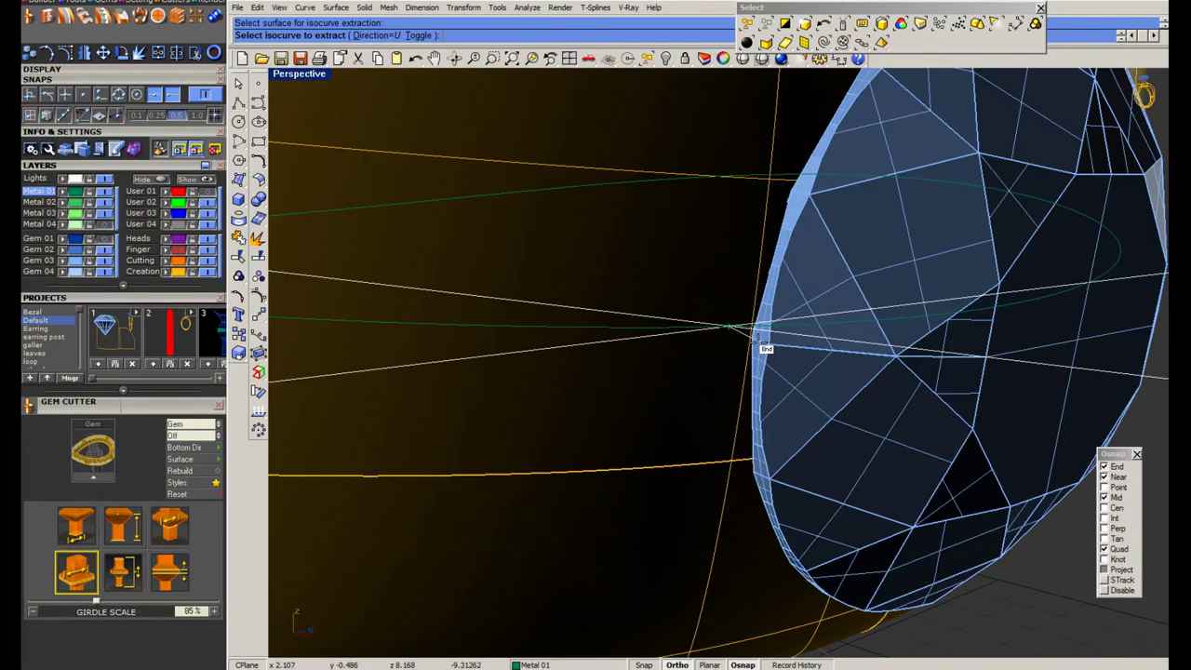
click(759, 341)
scroll(759, 343, down, 3)
scroll(773, 352, down, 2)
scroll(810, 372, down, 3)
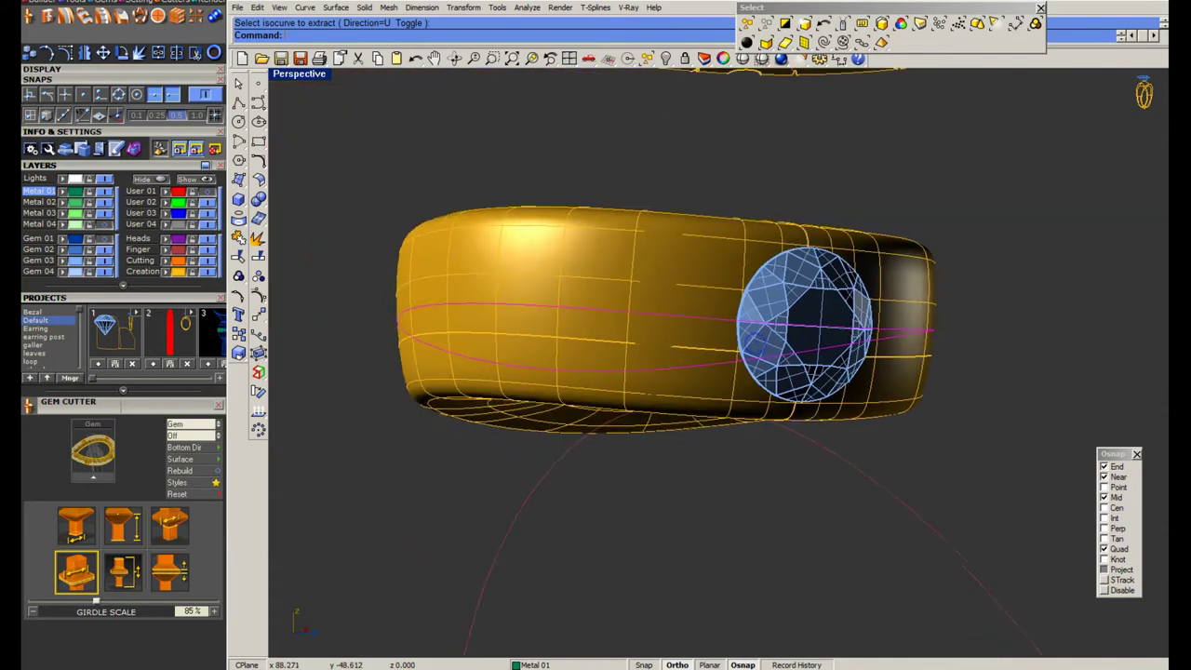
scroll(837, 391, down, 2)
Test-array the accent gem along the band's centre curve, trying 12 gems
click(812, 394)
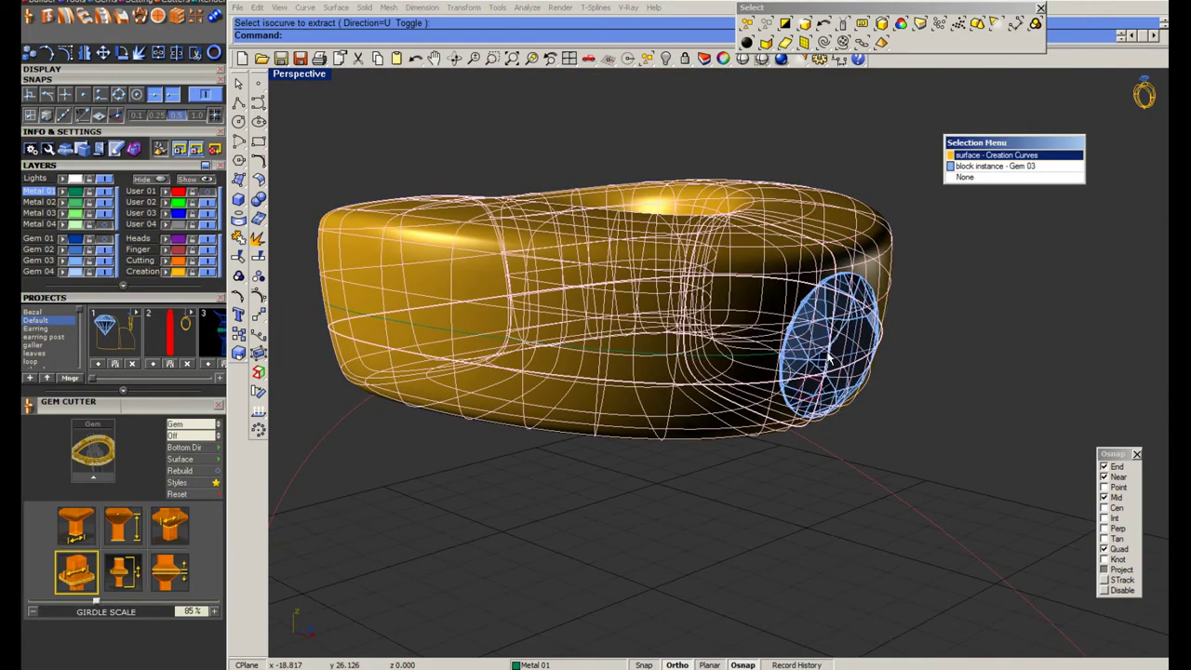
click(830, 358)
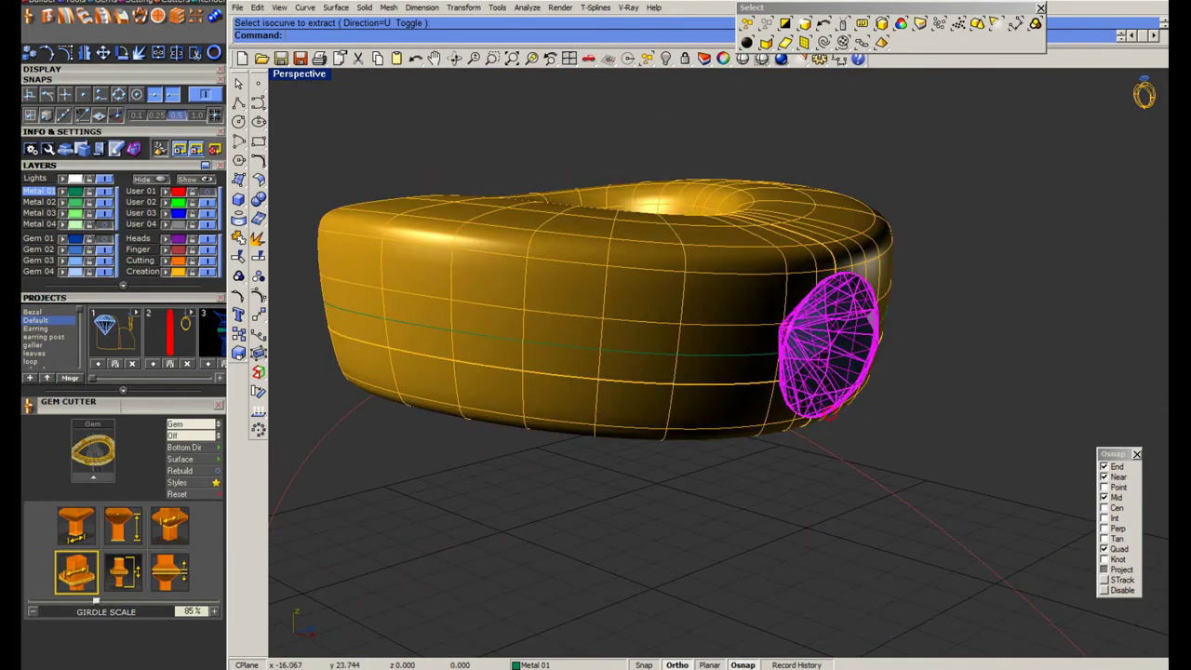
click(261, 343)
click(622, 356)
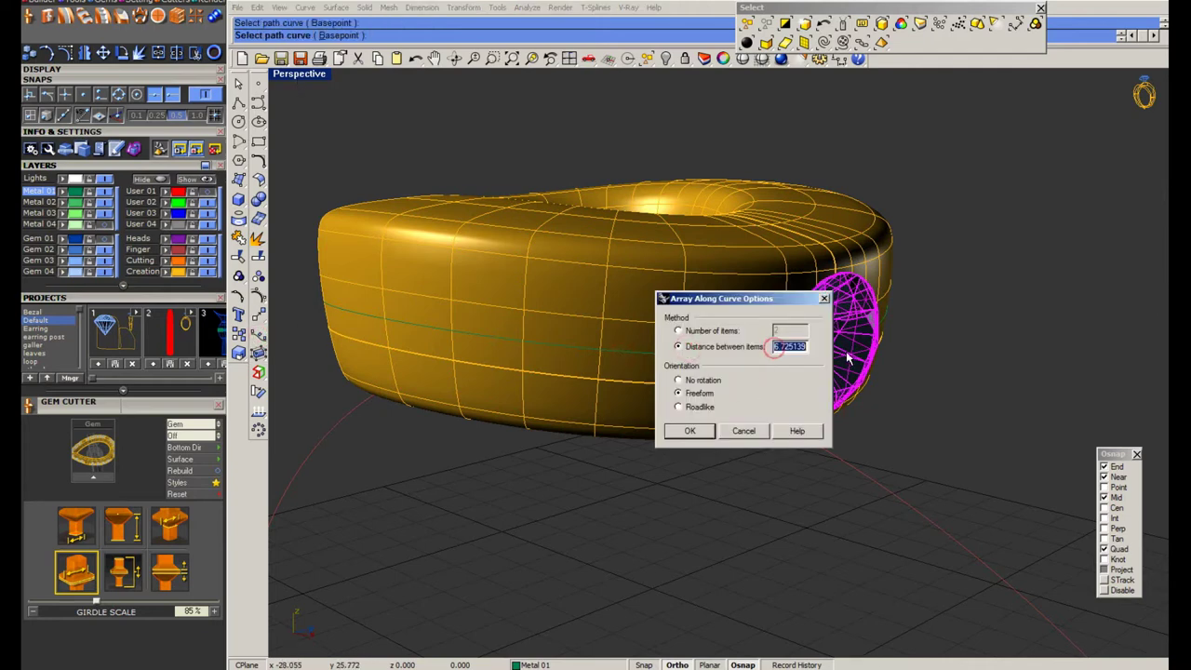
key(Return)
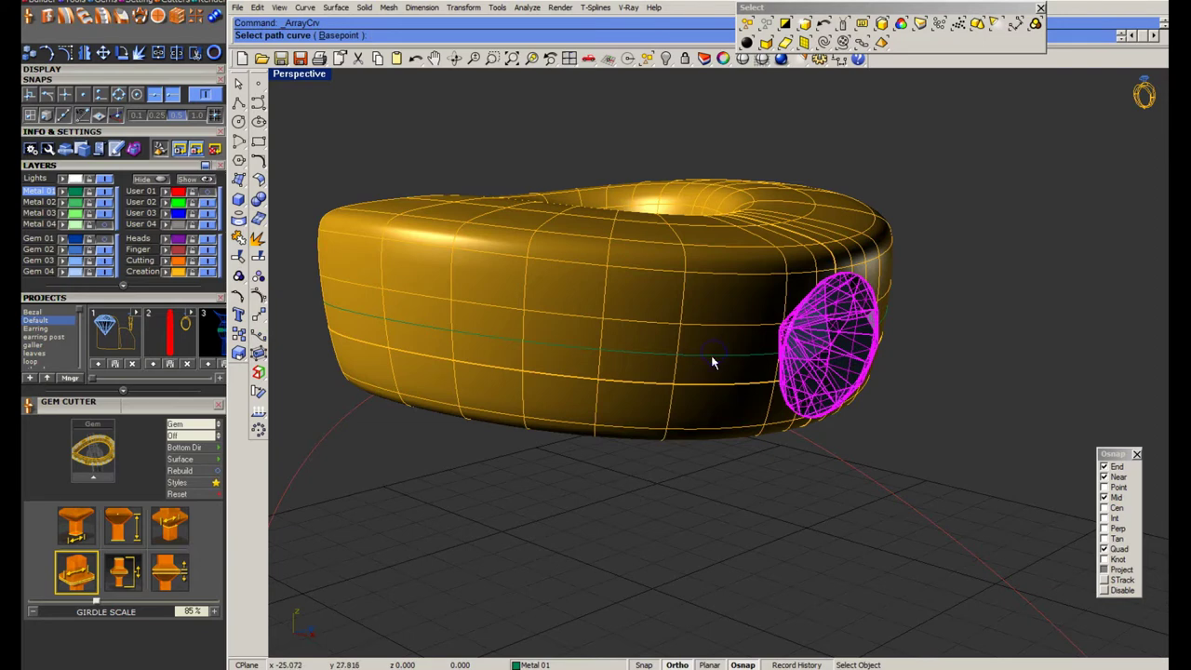
click(713, 360)
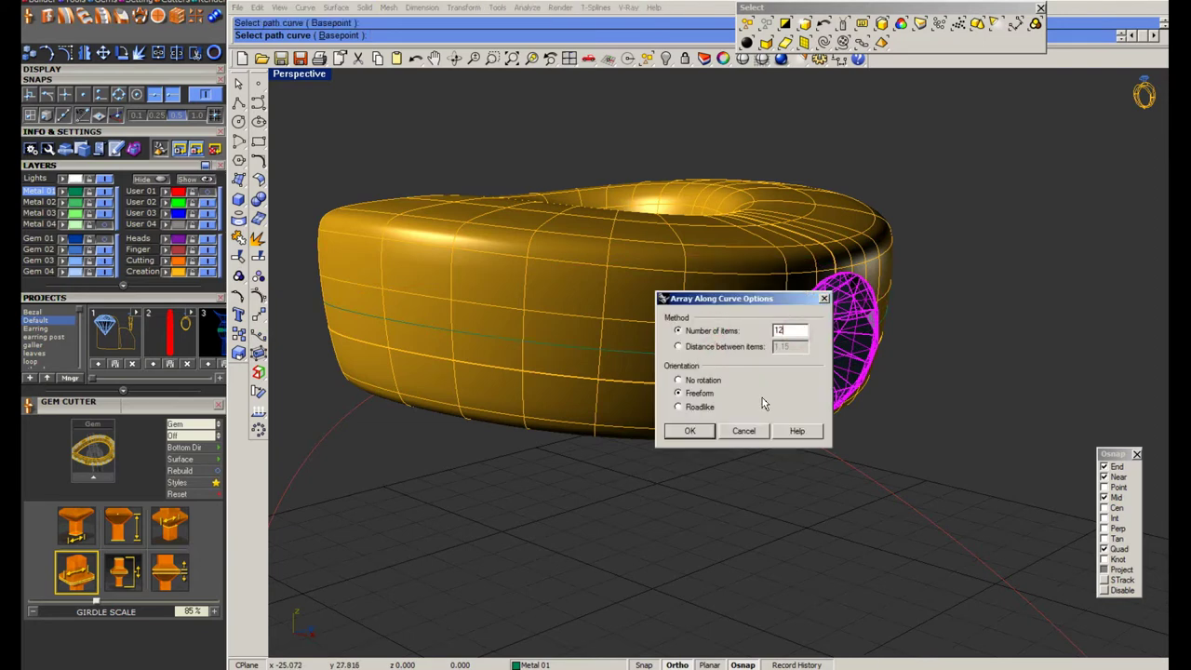
click(689, 431)
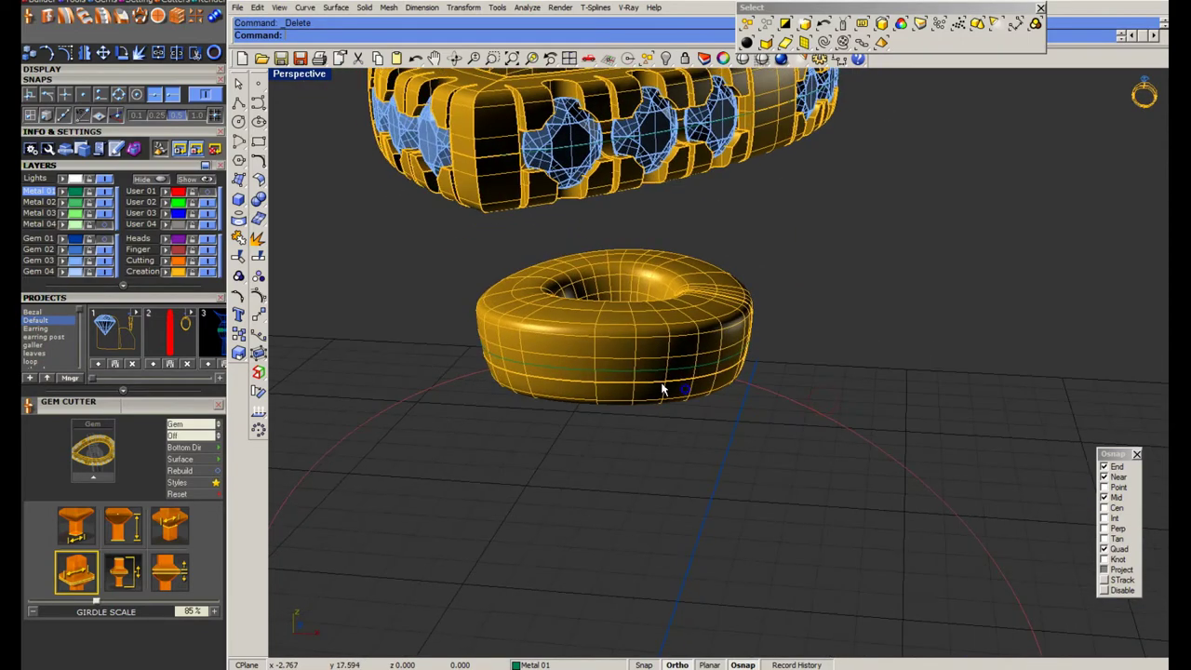
Project a construction line from the origin onto the band, delete it, and re-show Metal 04
click(240, 102)
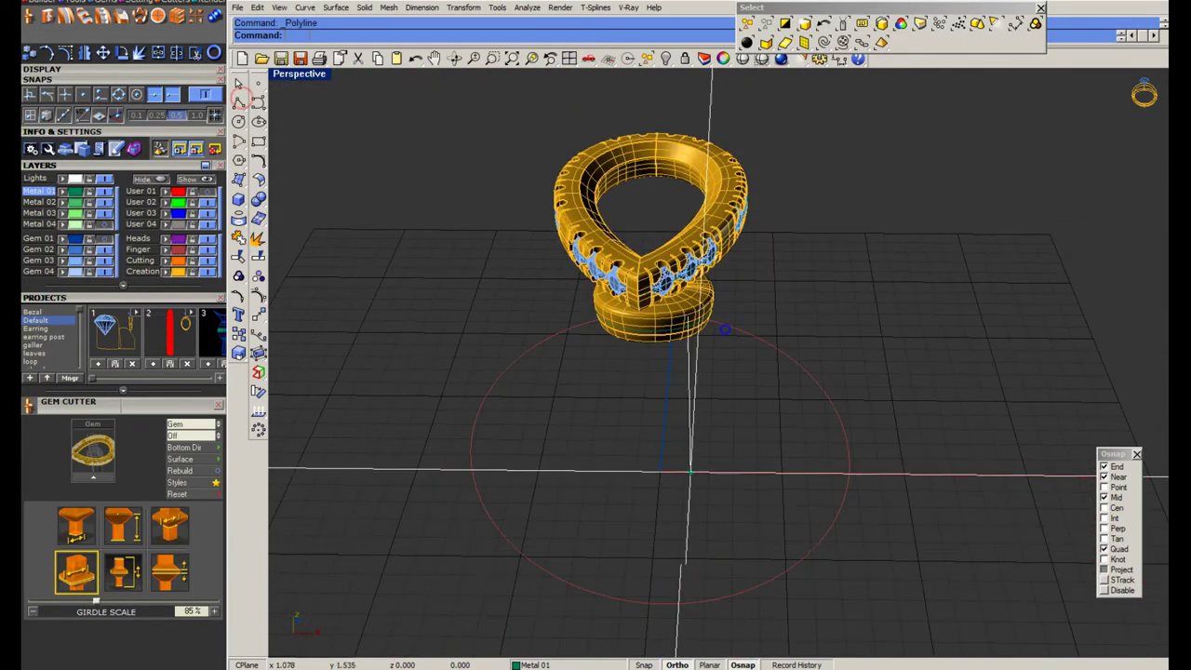
click(655, 396)
right_drag(665, 352, 652, 279)
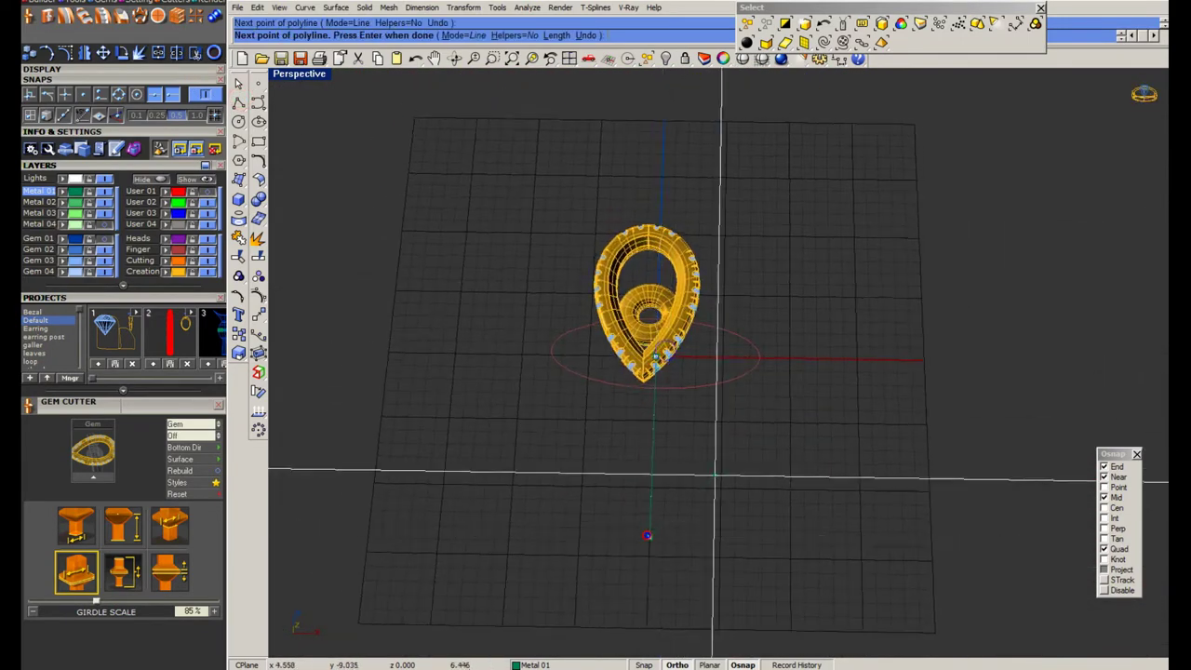
scroll(640, 489, up, 3)
key(Return)
right_drag(640, 488, 595, 451)
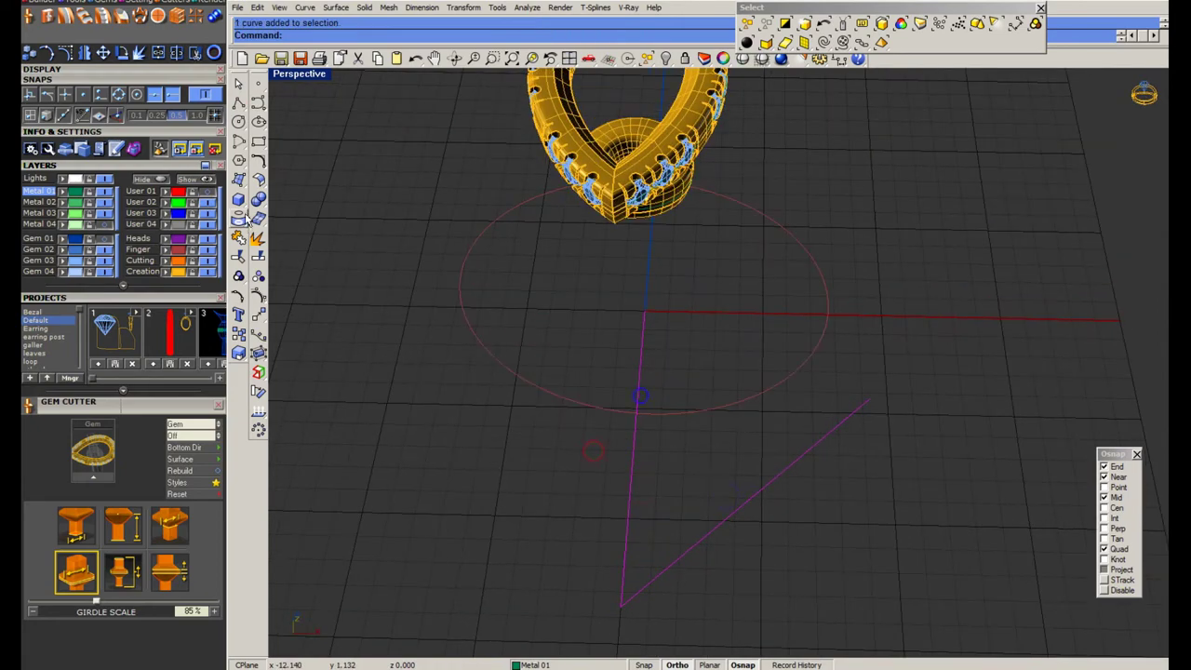
click(240, 216)
scroll(604, 240, up, 3)
click(670, 196)
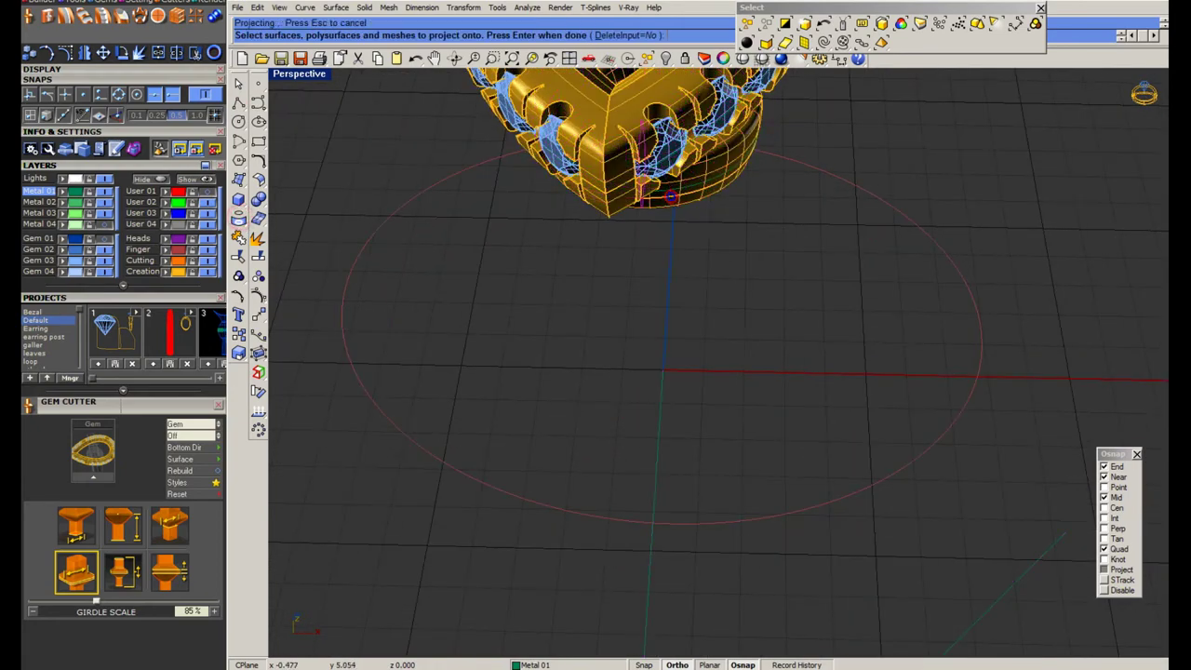
drag(743, 324, 597, 436)
key(Return)
key(Delete)
right_drag(598, 436, 624, 340)
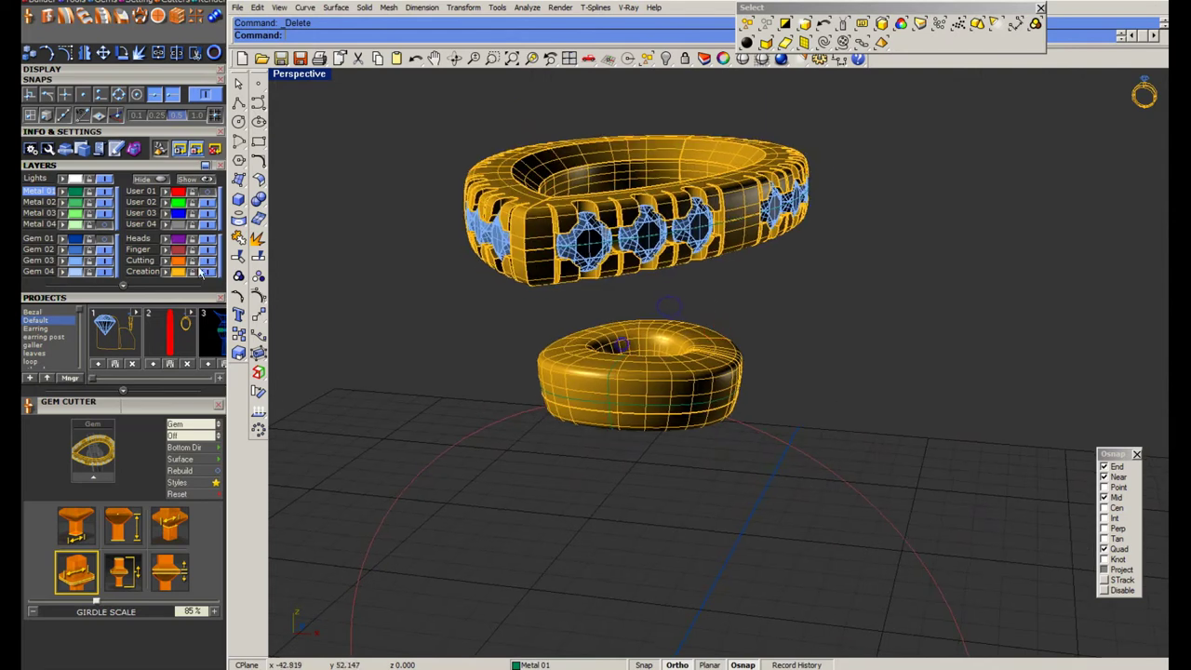
click(104, 227)
scroll(629, 410, up, 3)
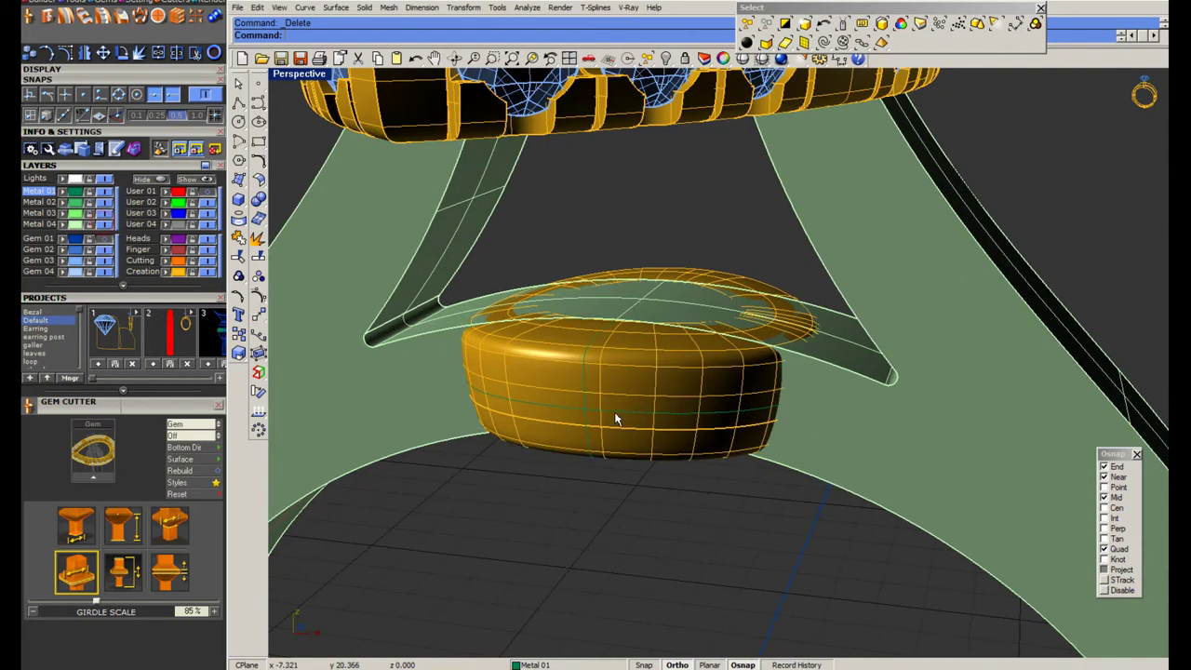
Start Gem on Curve on the lower-band curve, orienting gems to the surface with fixed spacing
click(615, 419)
middle_click(615, 418)
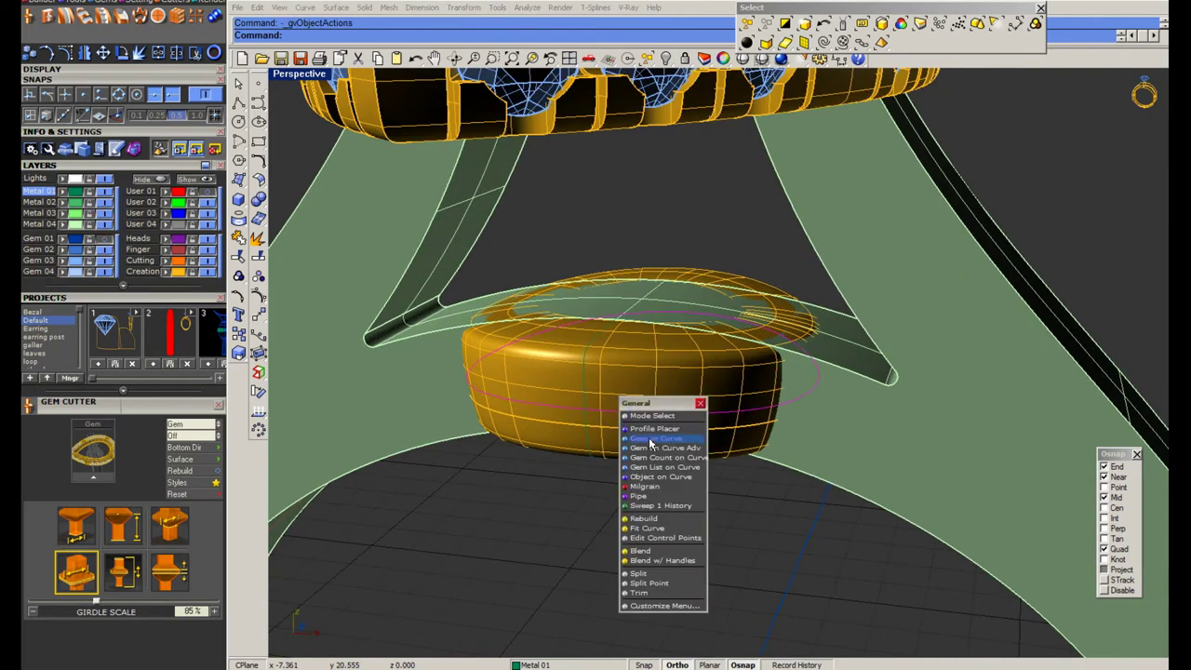
click(652, 439)
click(528, 26)
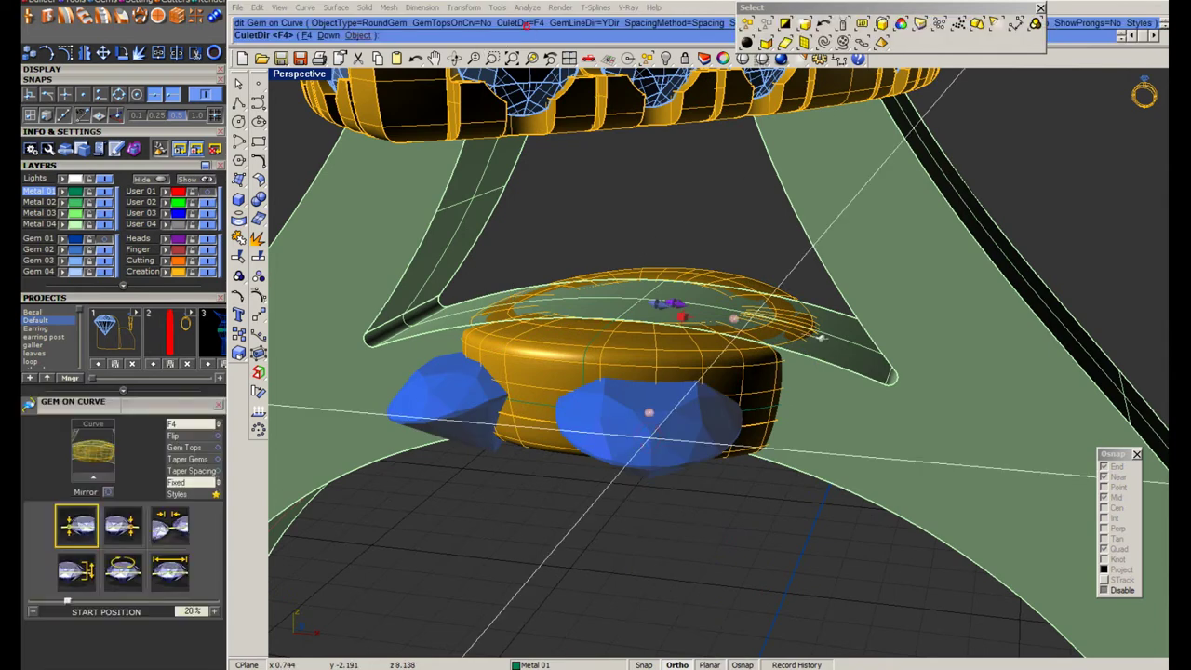
click(358, 27)
click(554, 382)
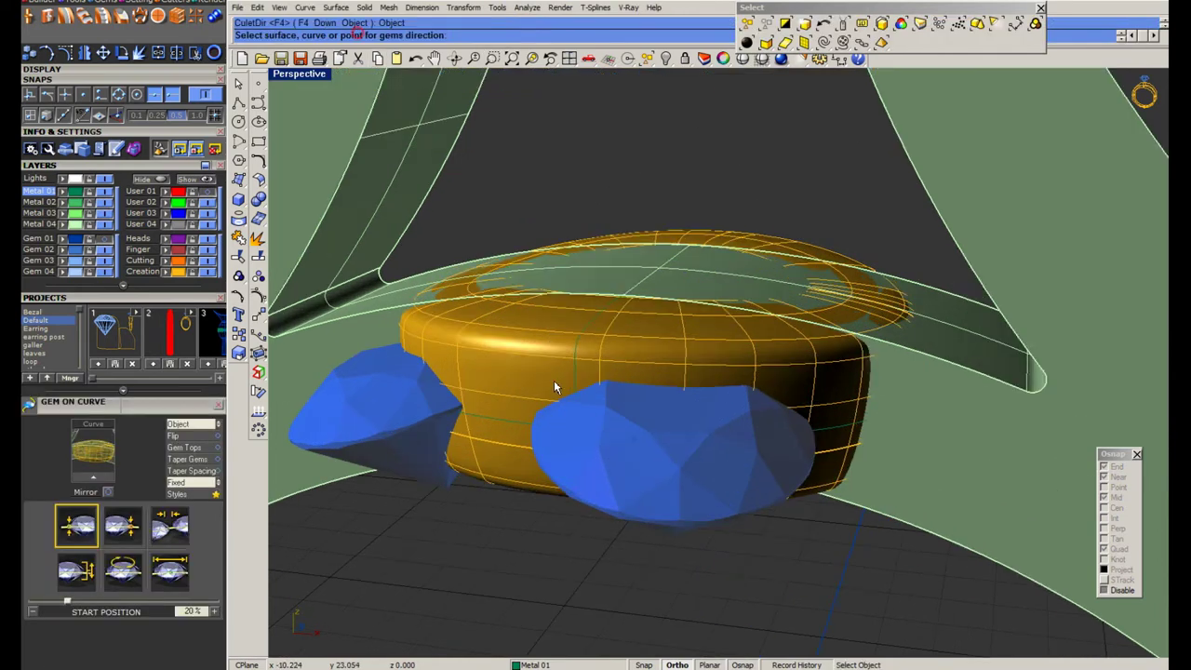
click(180, 584)
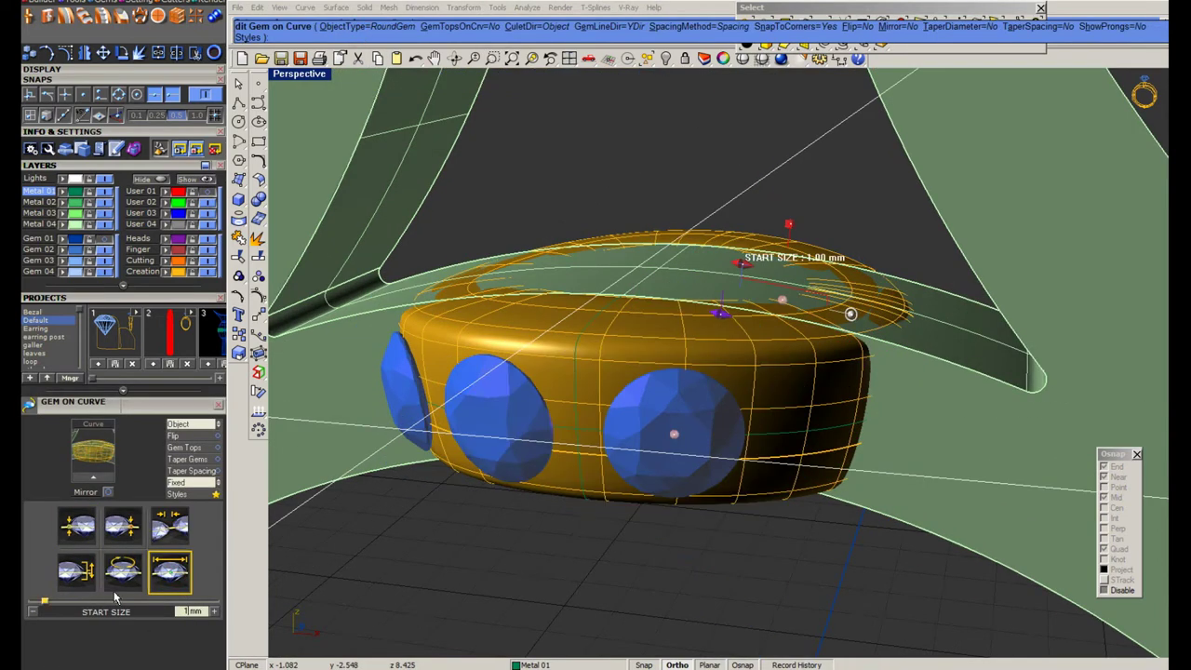
click(170, 536)
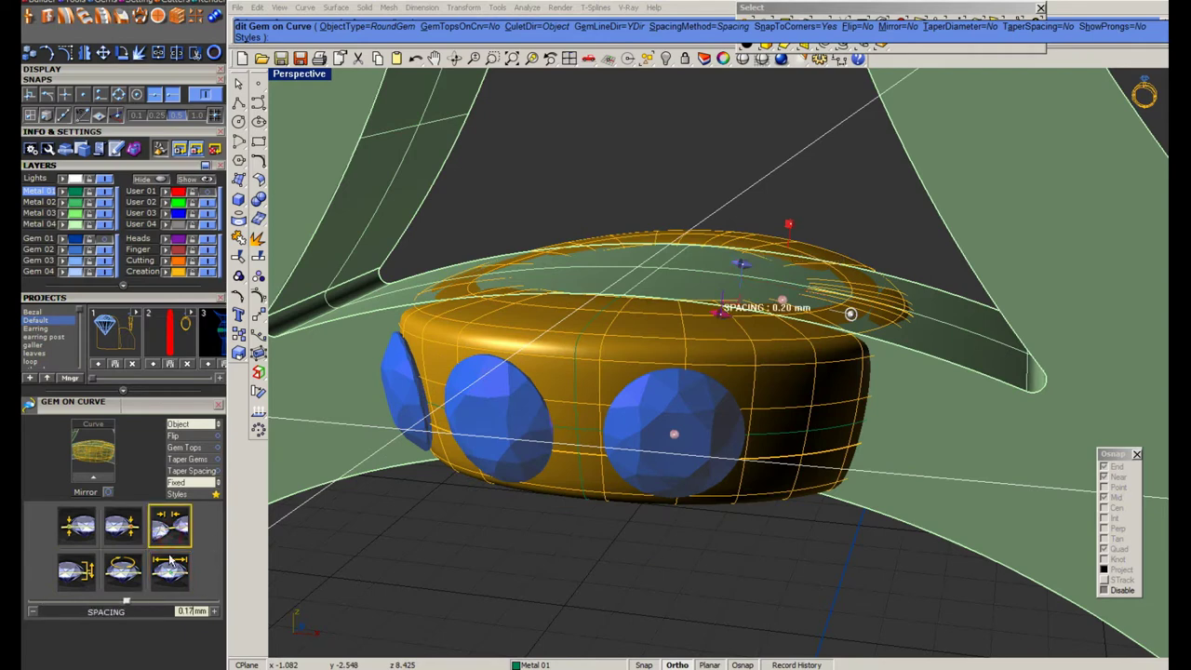
click(696, 26)
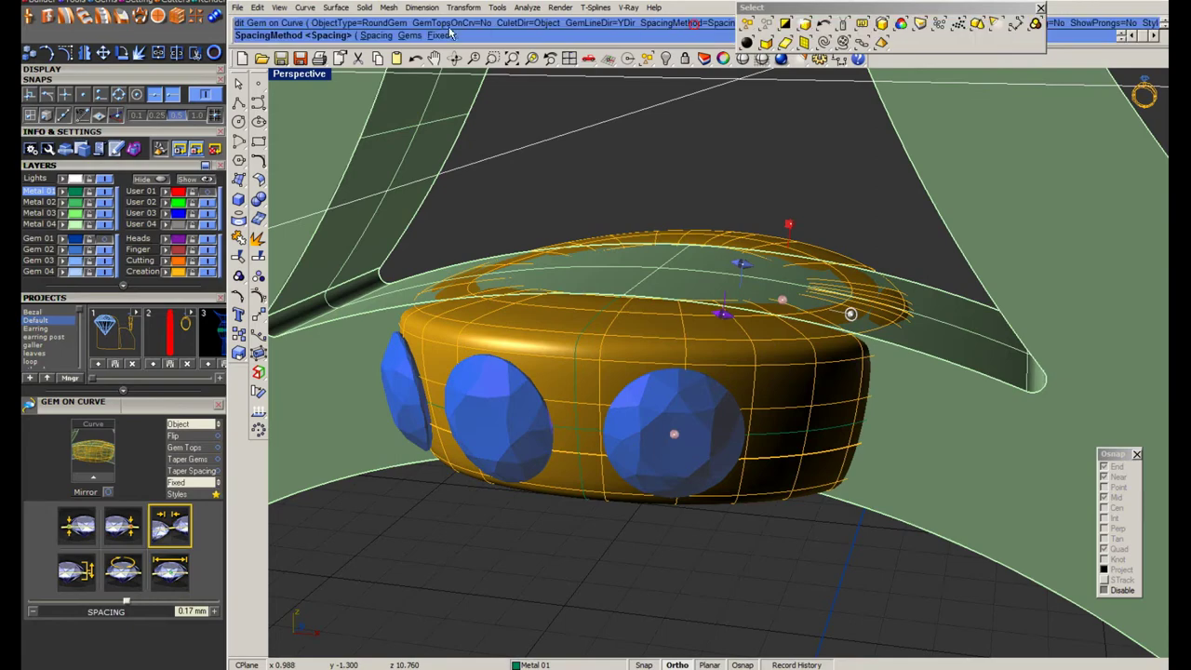
click(439, 35)
scroll(735, 335, down, 3)
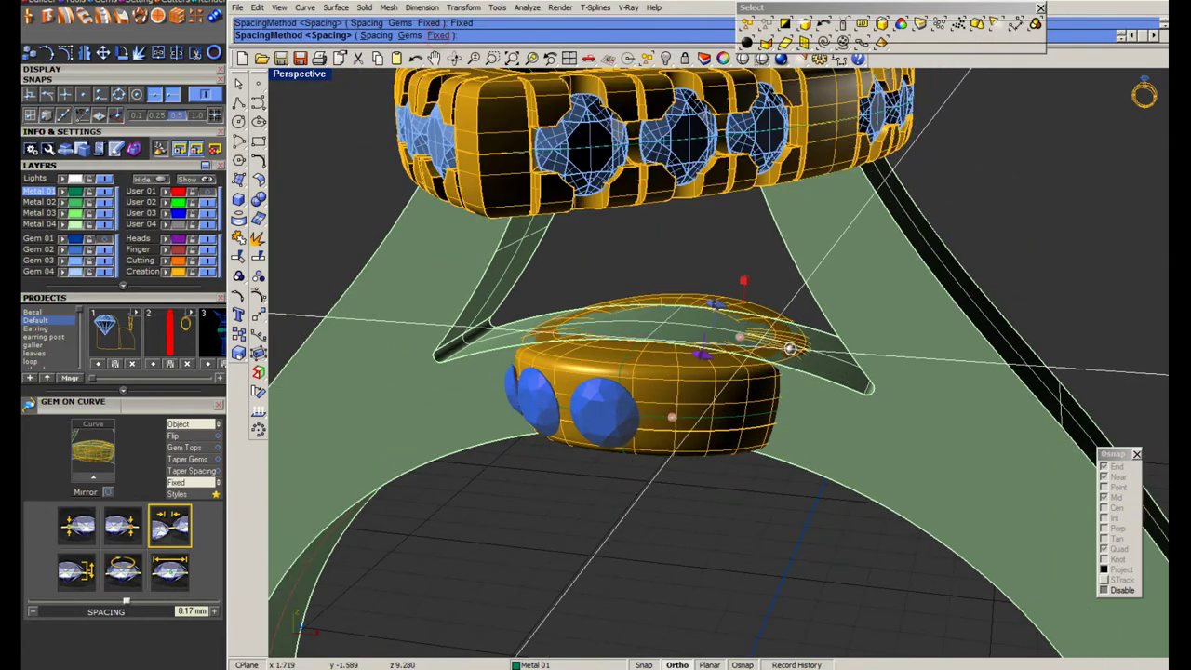
Set the two RoundGem stones to run from 79.2% to 88.1% of the curve
mouse_move(741, 333)
mouse_down()
mouse_move(620, 416)
mouse_move(769, 433)
mouse_up()
scroll(616, 412, up, 2)
scroll(616, 412, up, 2)
right_drag(769, 433, 614, 423)
scroll(614, 423, up, 1)
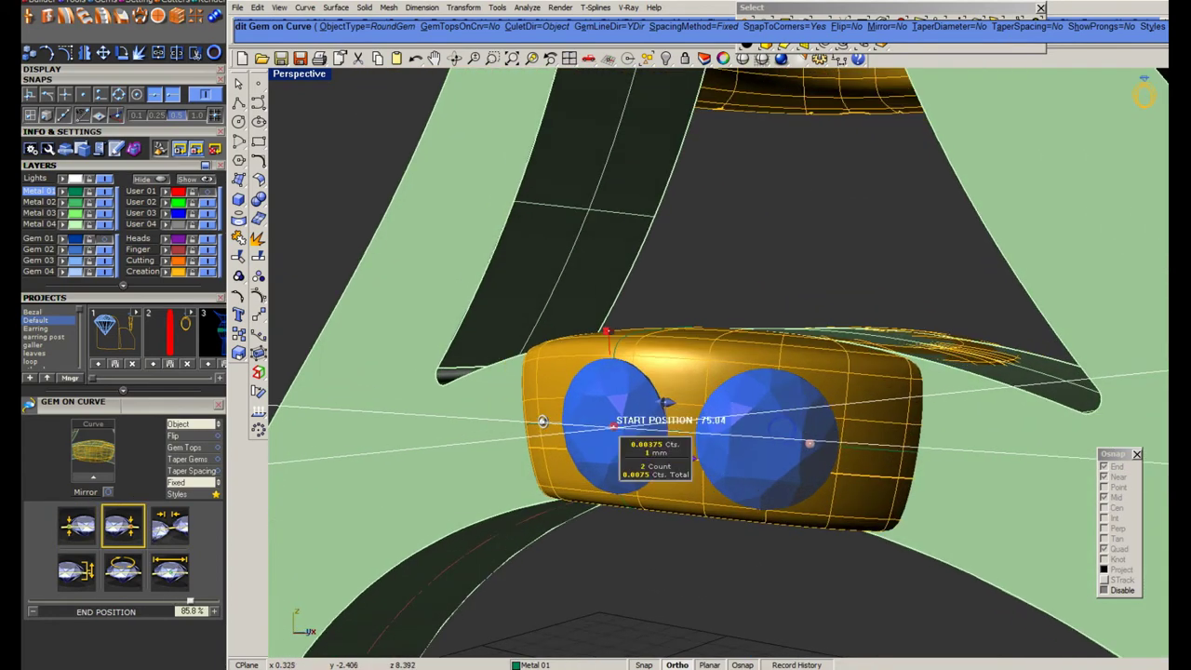
drag(614, 423, 686, 430)
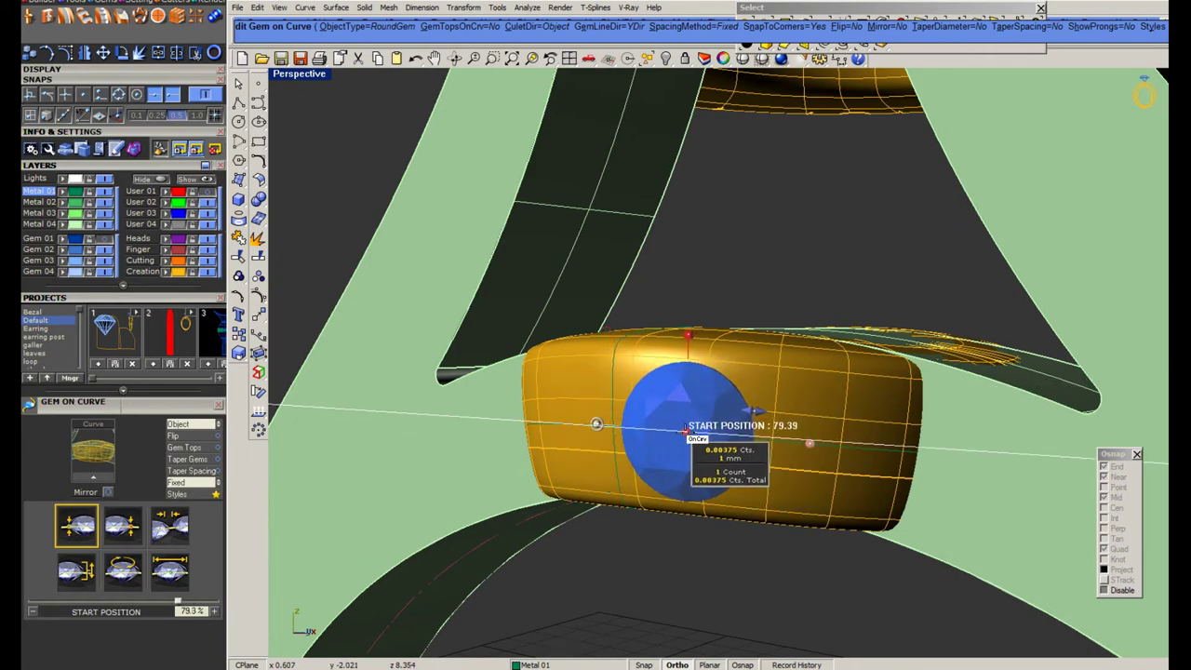
drag(809, 444, 858, 449)
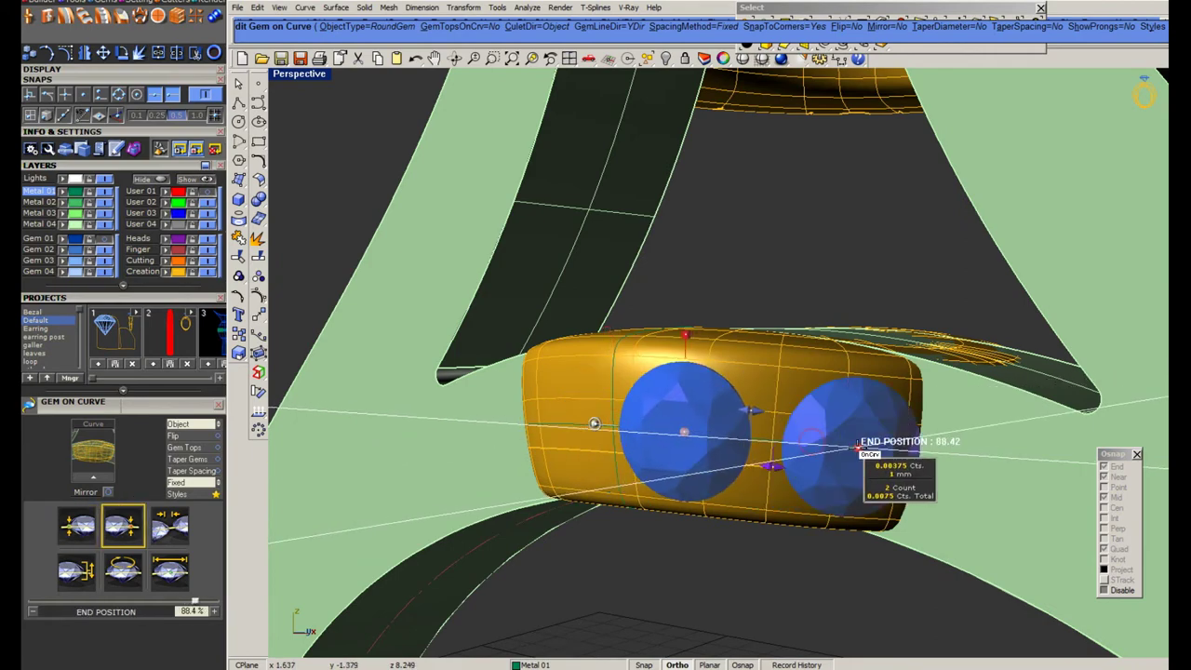
Orbit around the ring to inspect the two accent stones on the band
right_drag(858, 448, 842, 496)
scroll(679, 430, up, 2)
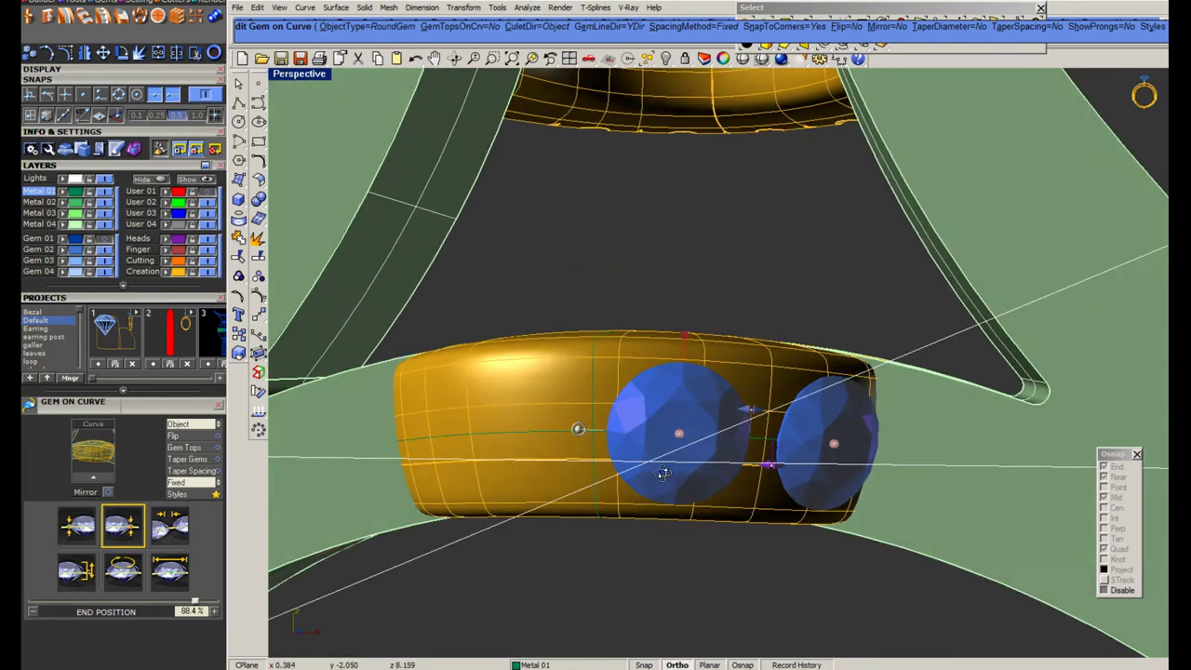
scroll(680, 428, up, 2)
scroll(680, 428, up, 2)
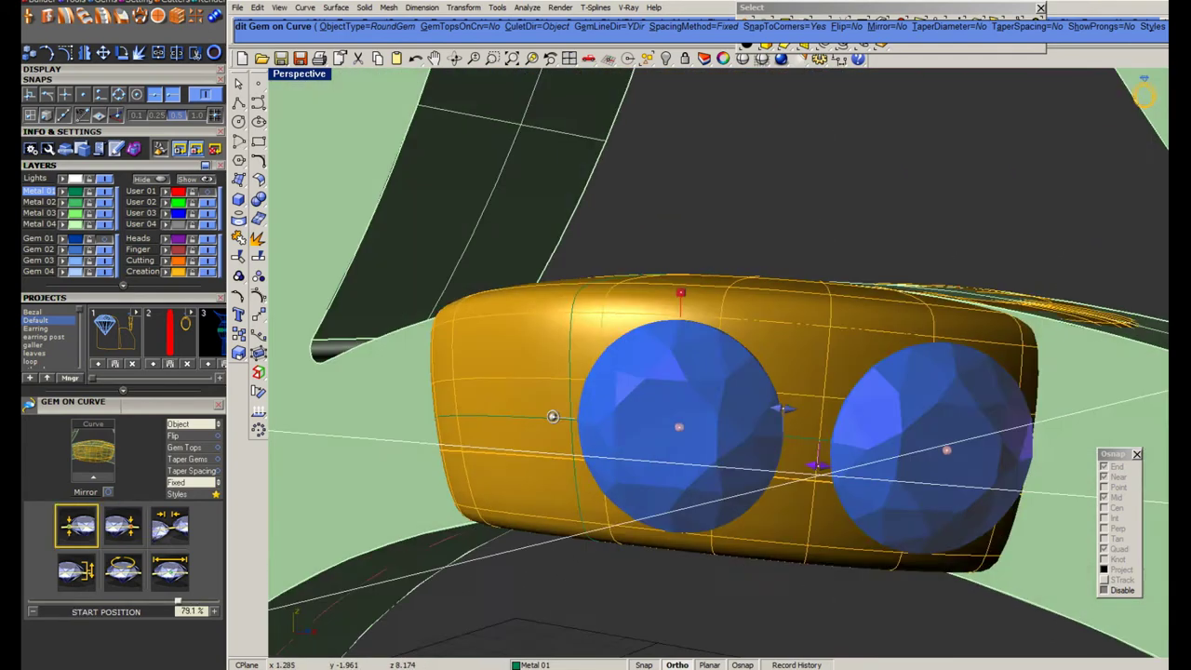
right_drag(665, 426, 747, 467)
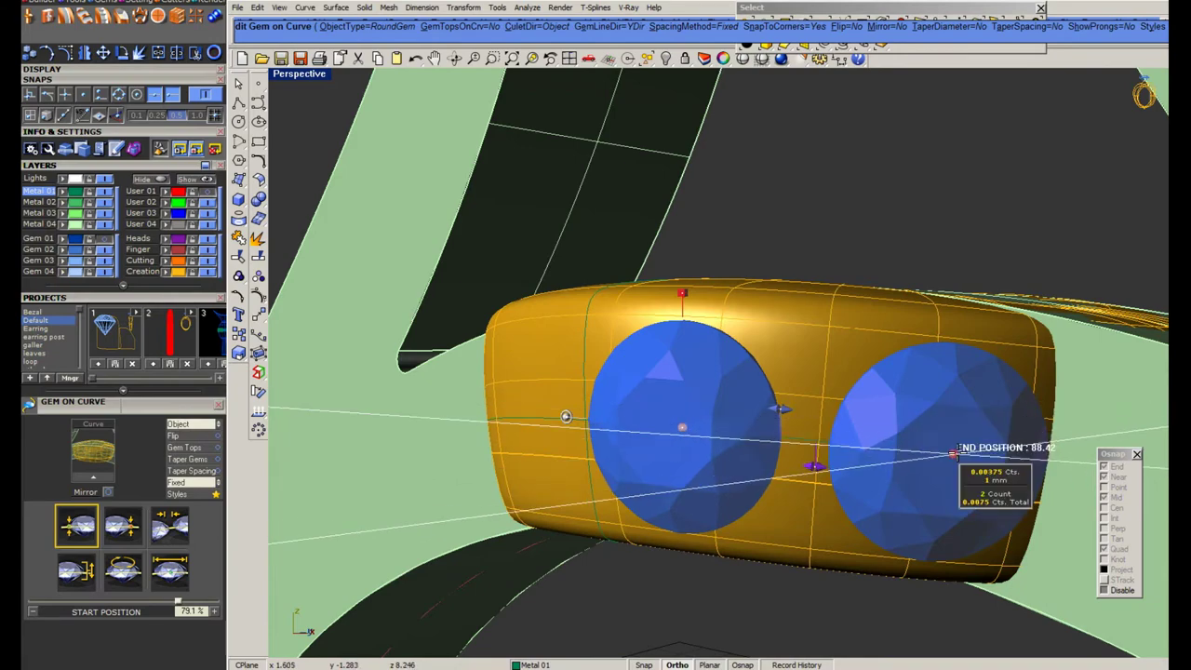
scroll(948, 454, down, 5)
right_drag(948, 453, 712, 470)
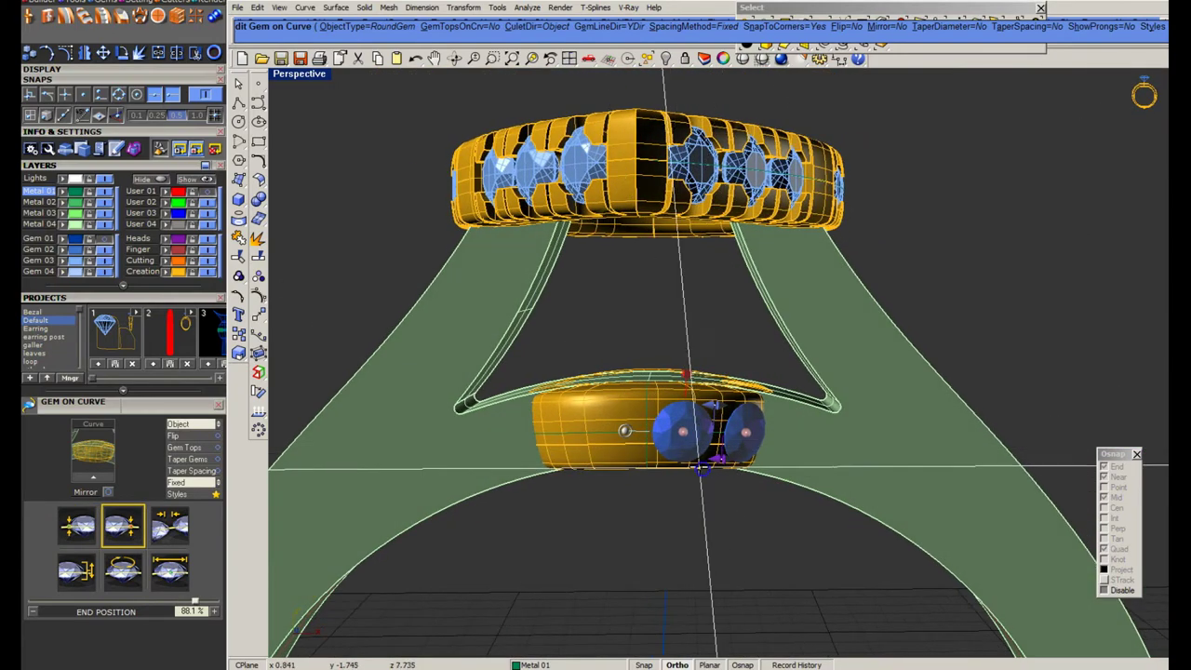
scroll(652, 400, up, 2)
right_drag(652, 391, 619, 412)
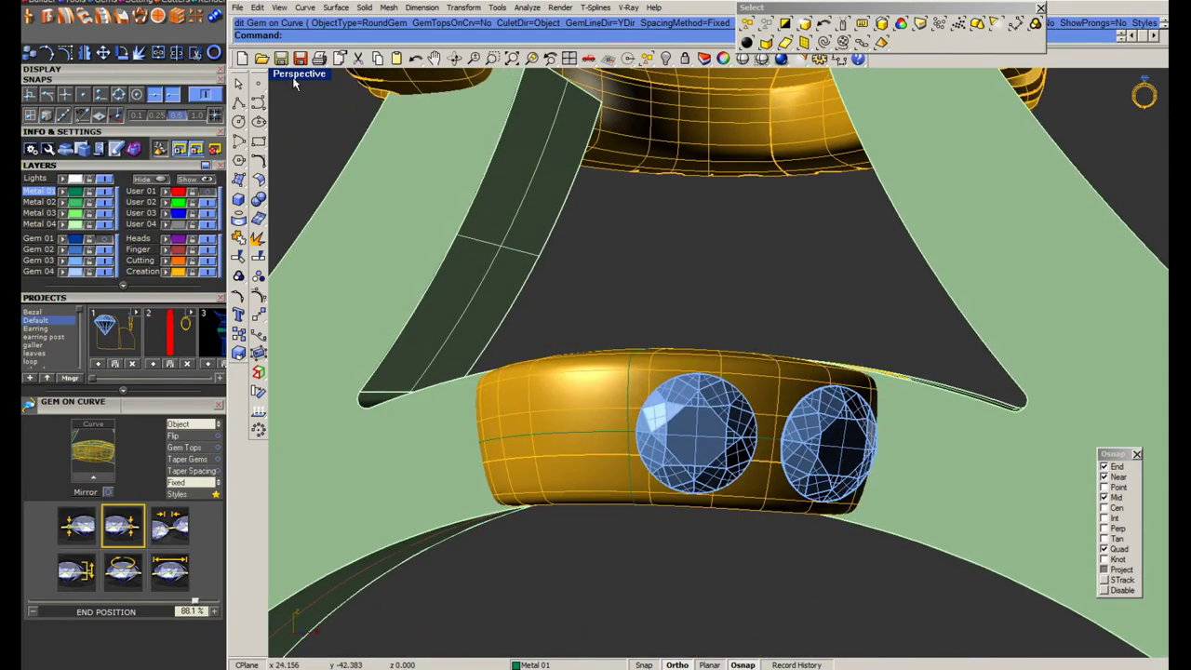
In the four-view layout, measure from the gem bottom with an aligned dimension, then cancel
double_click(296, 75)
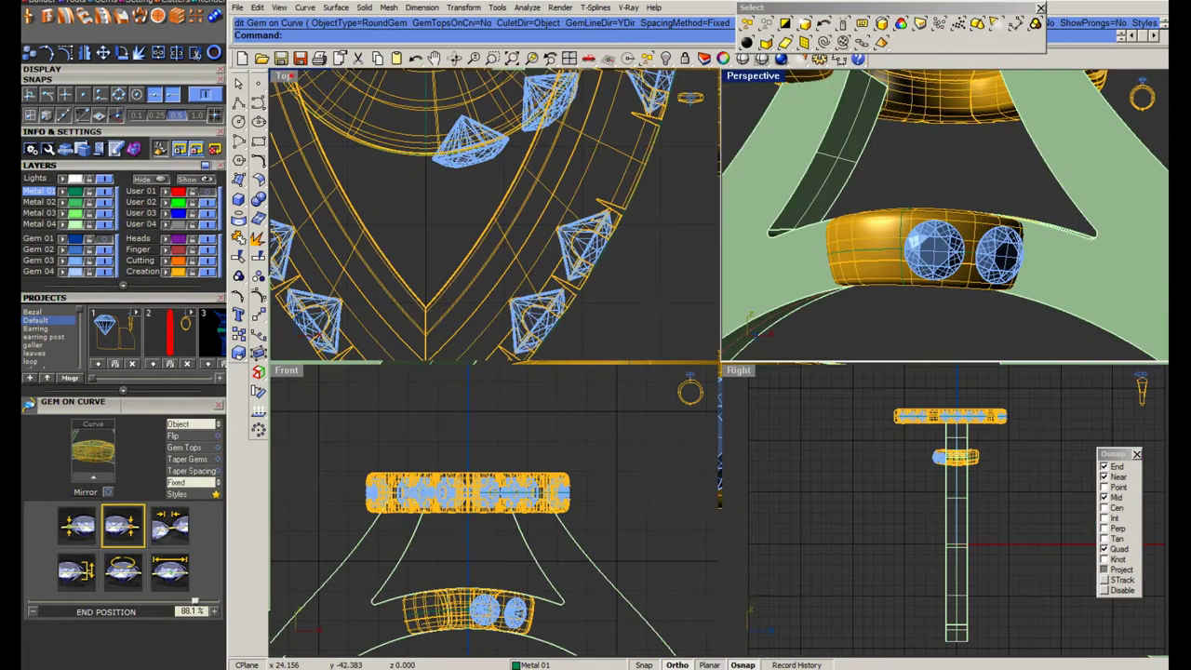
scroll(492, 572, up, 3)
middle_click(533, 528)
click(532, 529)
scroll(533, 529, up, 2)
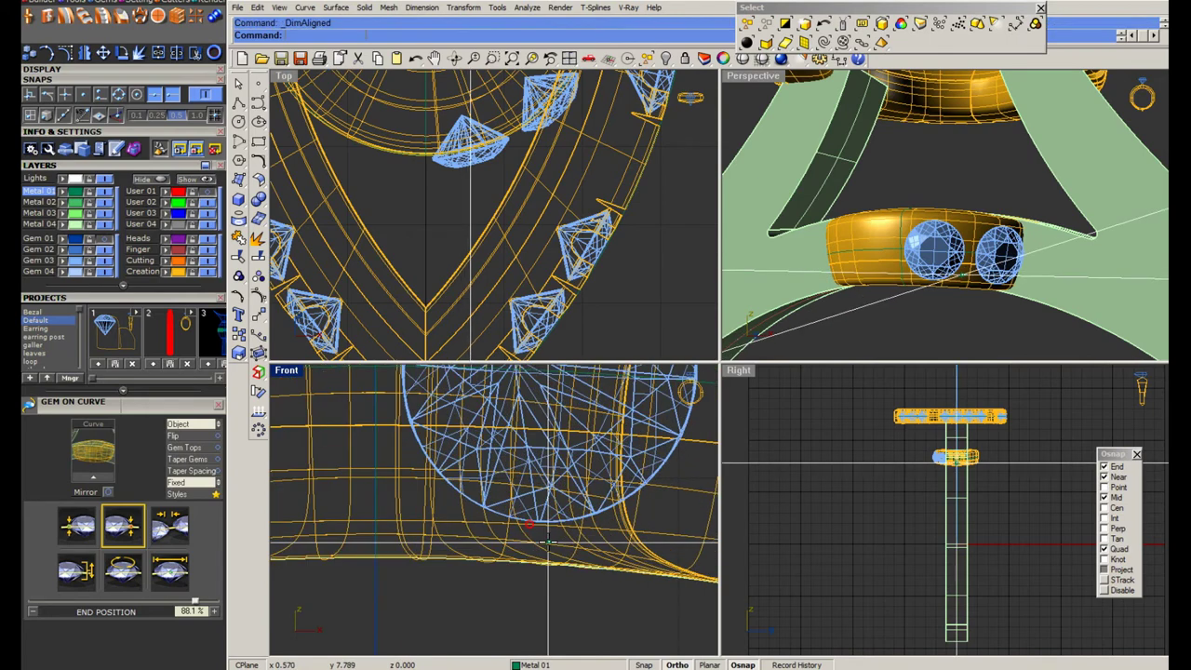
click(540, 522)
click(537, 571)
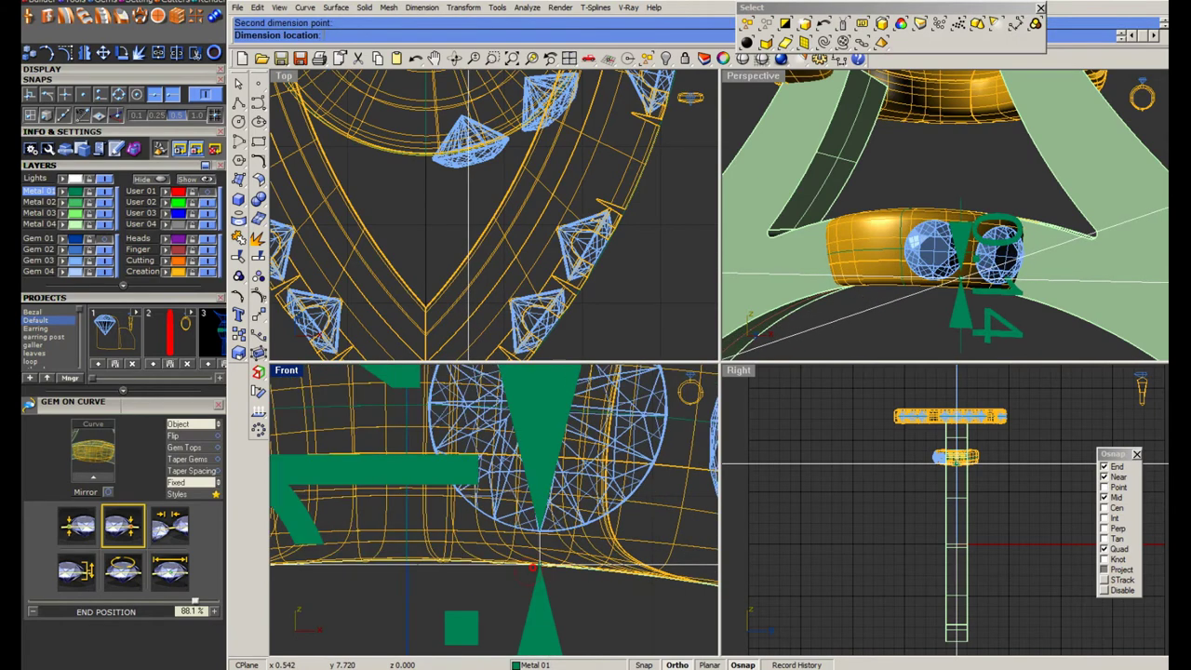
scroll(509, 447, down, 4)
key(Escape)
Raise the two accent stones slightly with the Gem Positioner
click(521, 448)
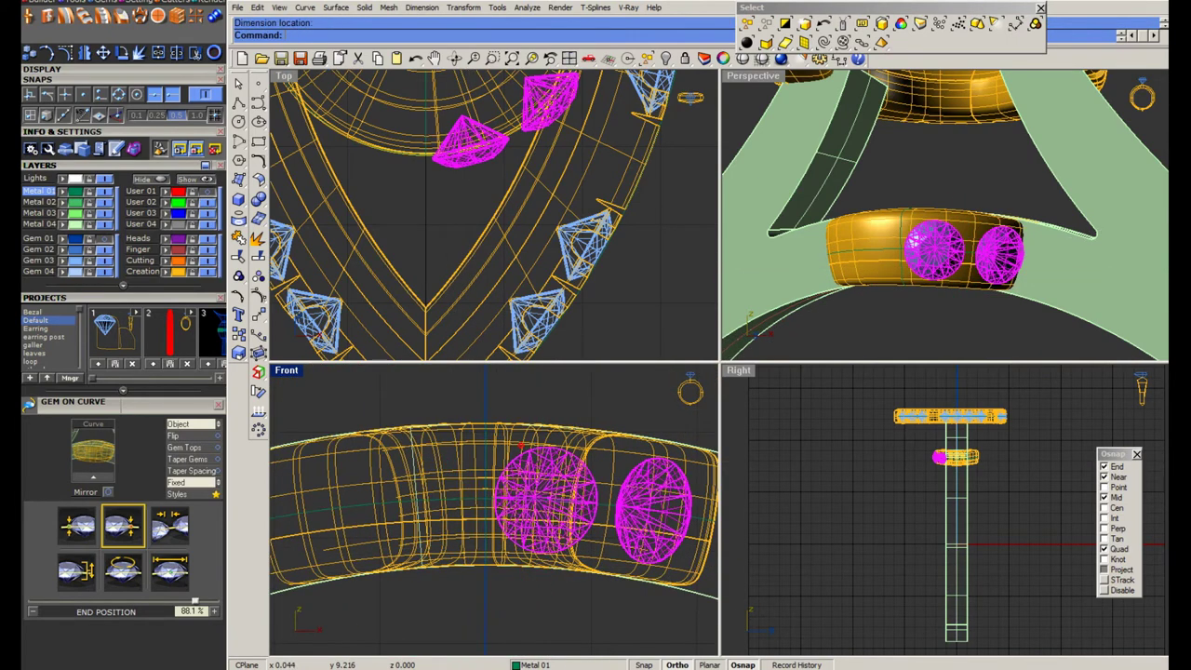
middle_click(520, 499)
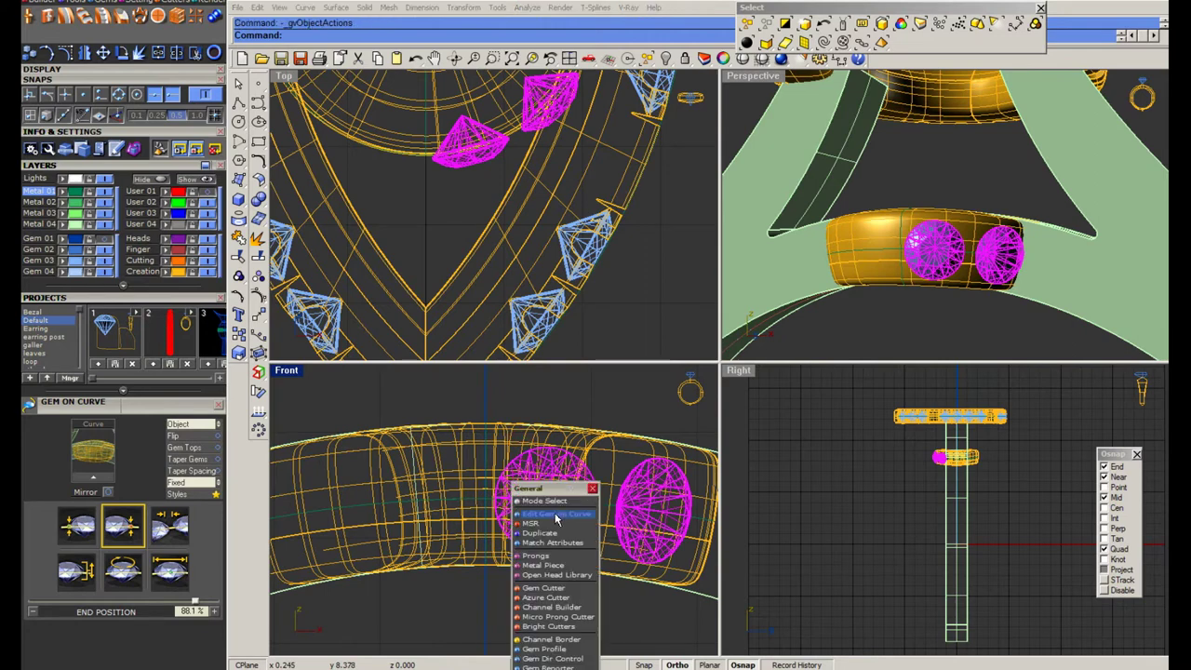
click(550, 525)
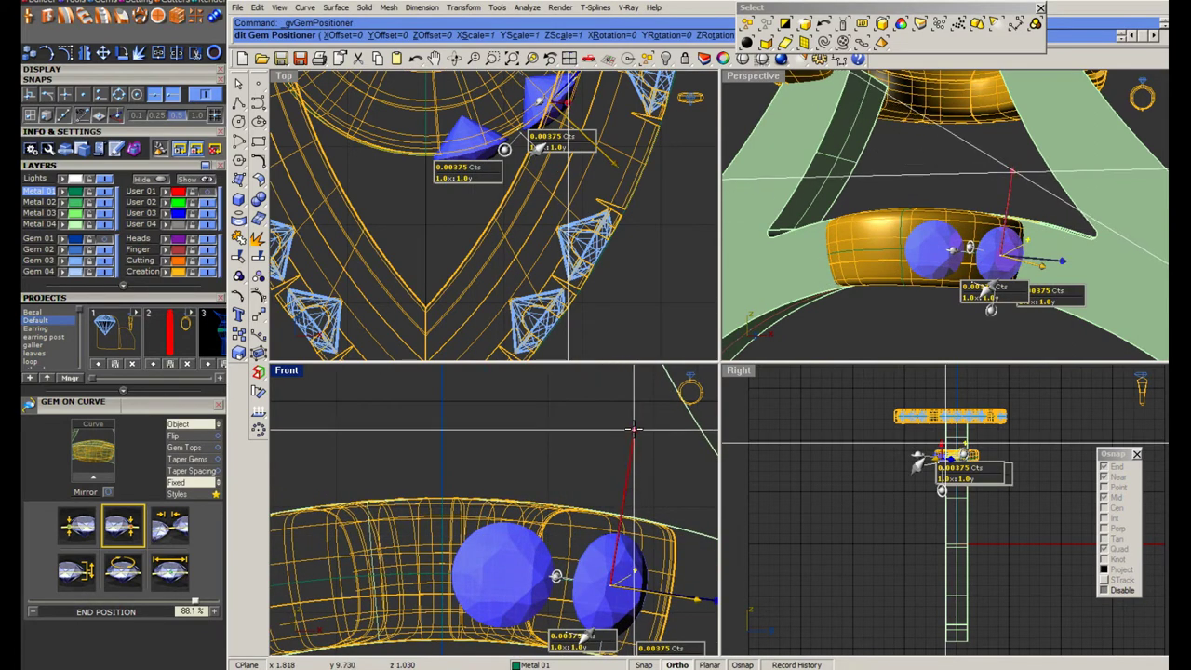
drag(632, 428, 632, 425)
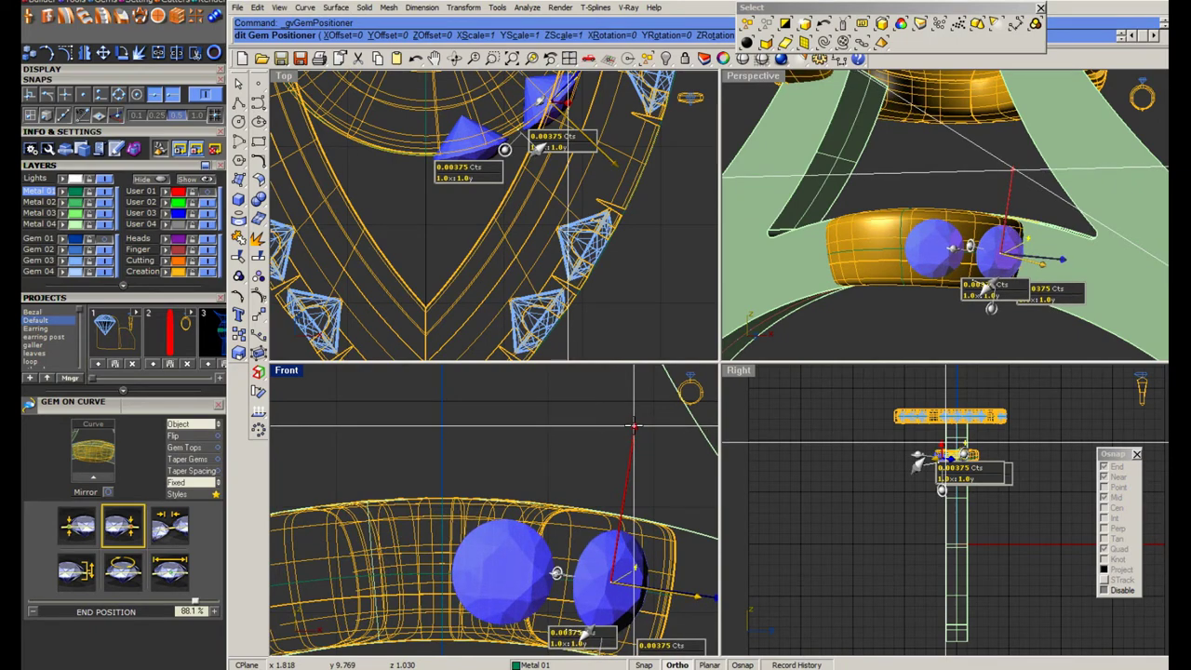
Mirror copies of the two stones across the band's centre to make four shoulder stones
right_click(625, 438)
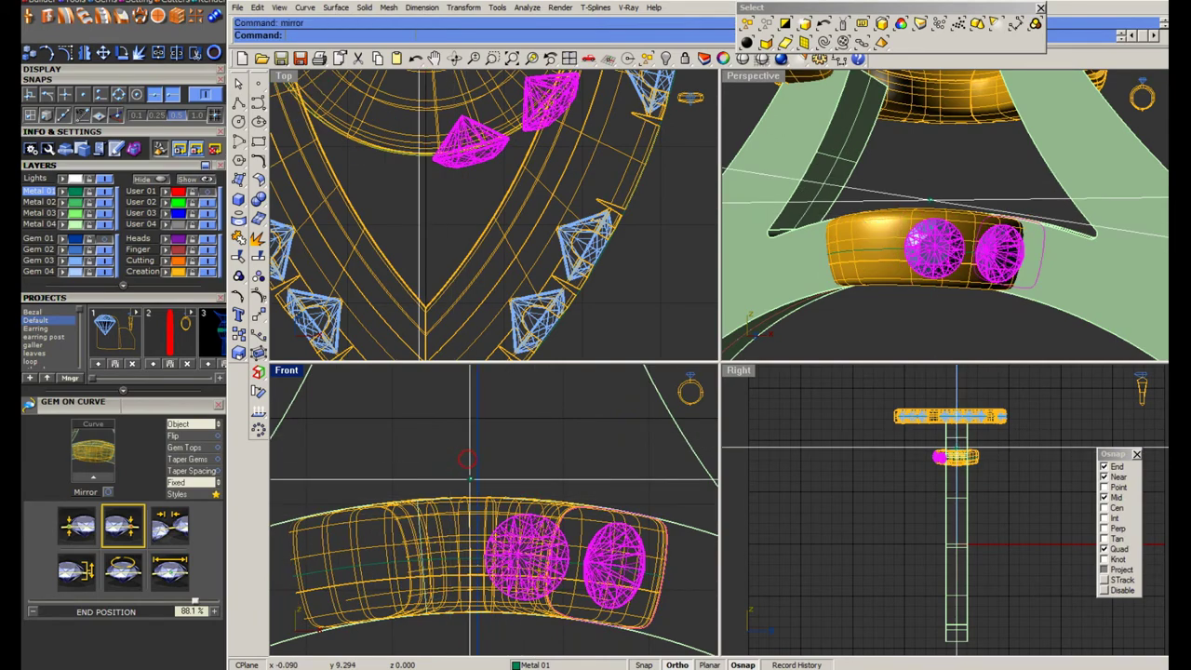
click(473, 424)
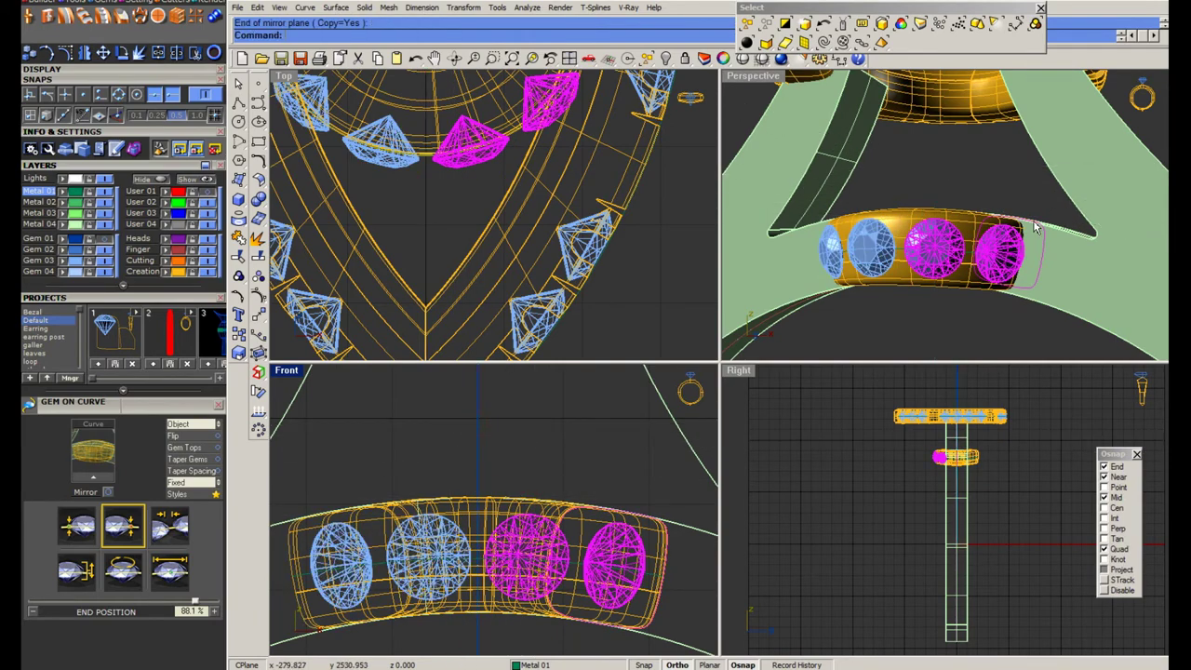
right_drag(1036, 227, 988, 253)
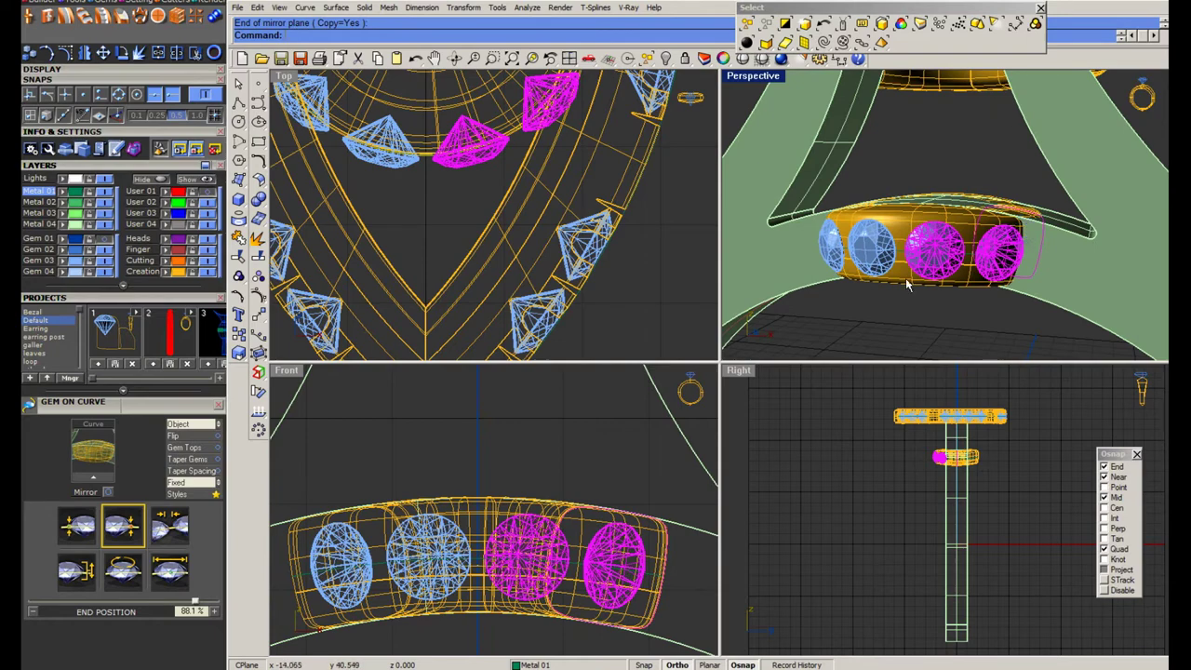
key(Escape)
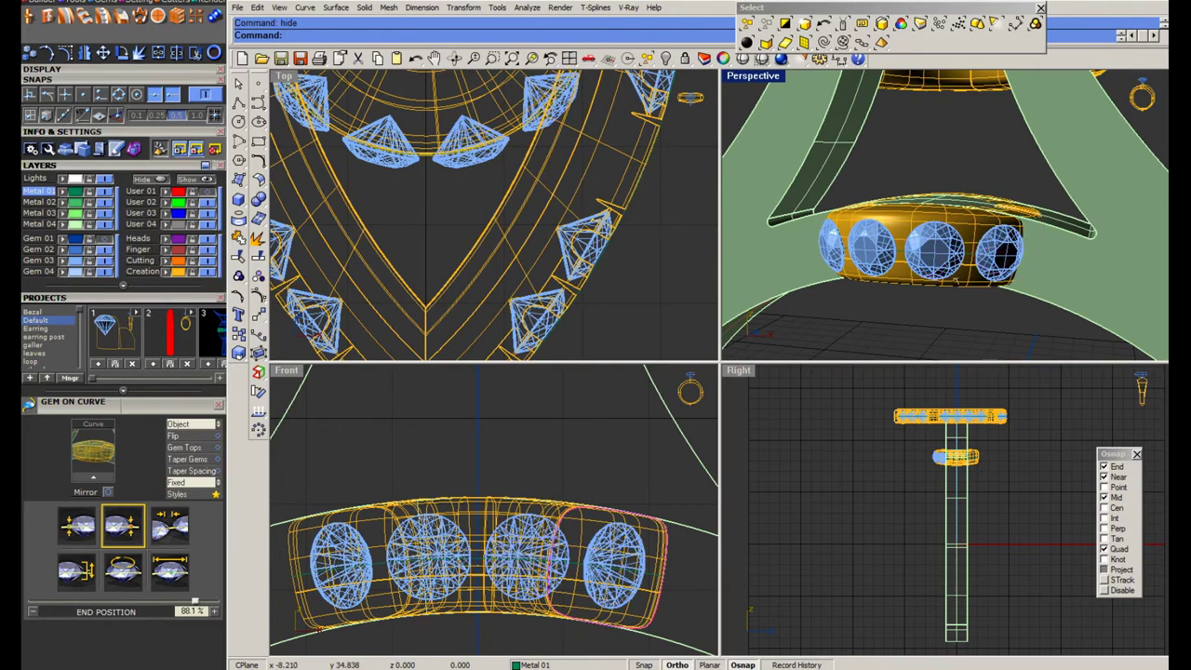
right_drag(900, 262, 745, 79)
Turn off the Metal 04 shank layer after briefly toggling the Gem 03 layer
key(ctrl+m)
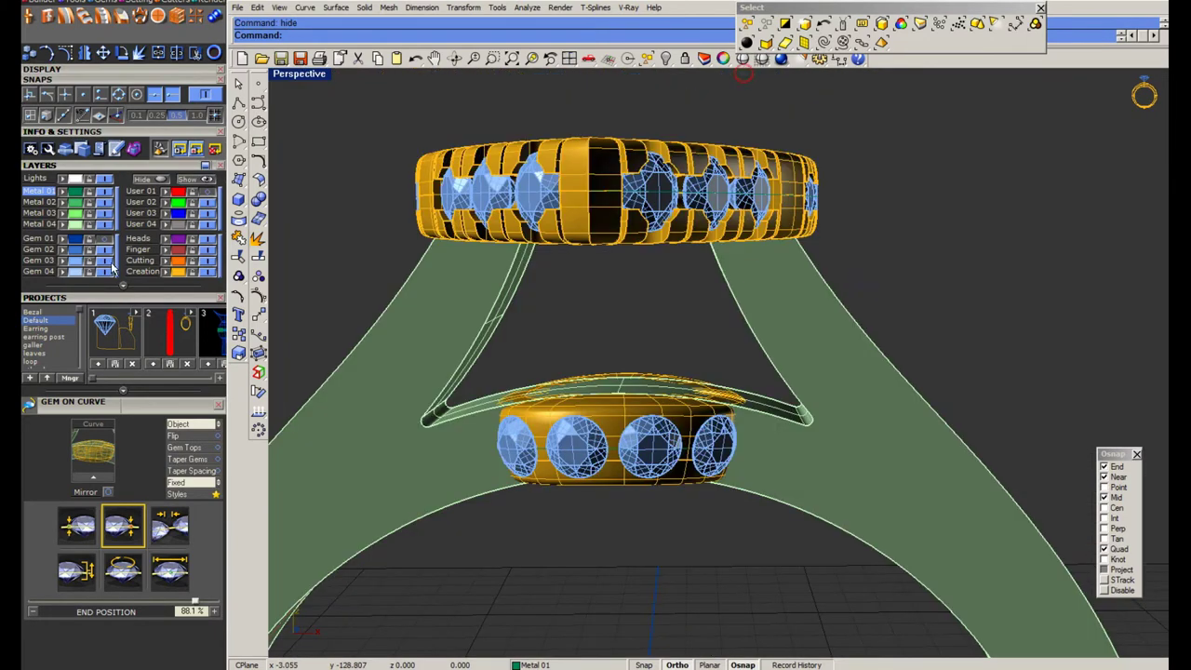
click(107, 265)
click(107, 265)
click(106, 223)
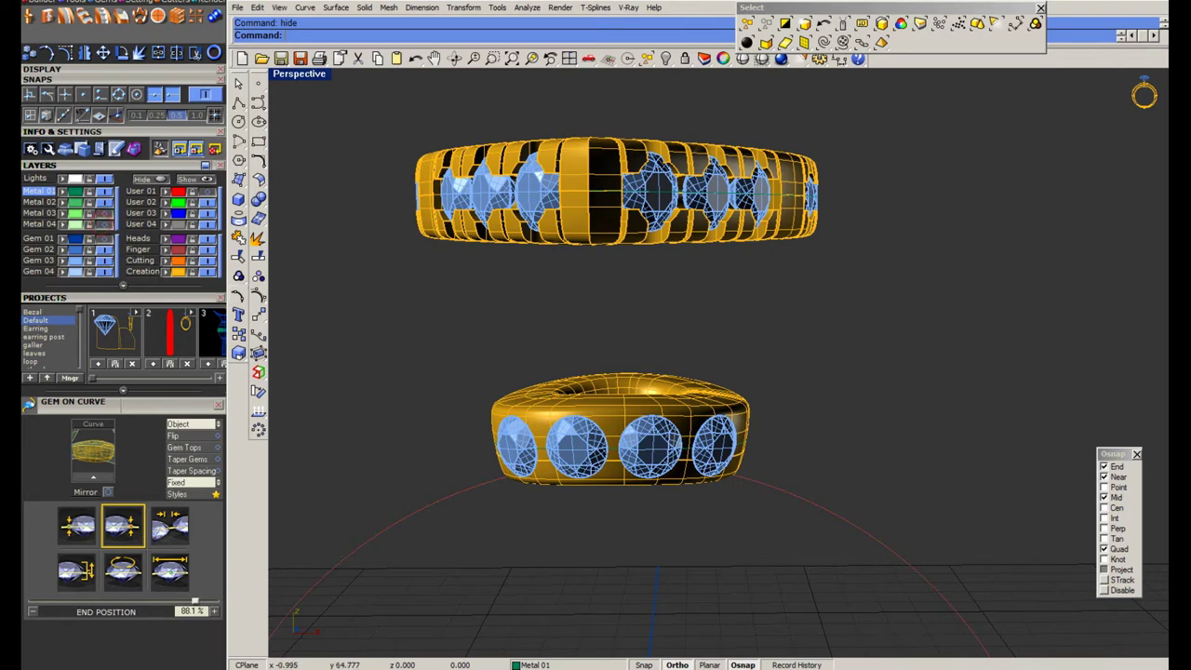
Select the upper halo ring and hide it
click(660, 240)
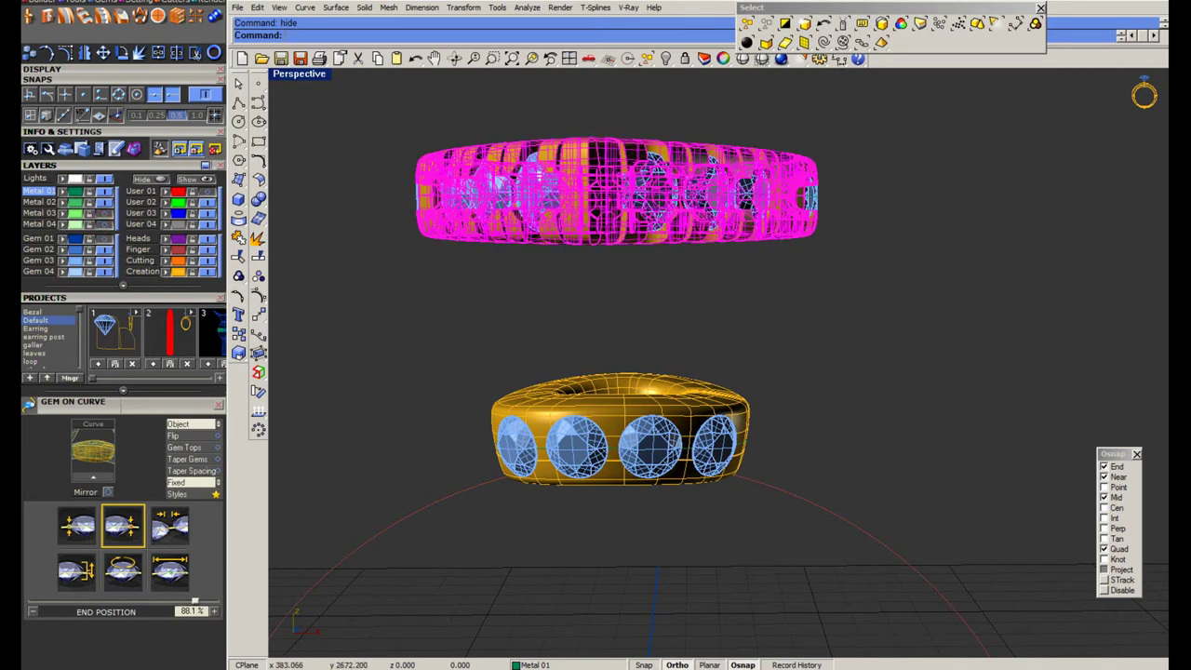
drag(828, 162, 267, 244)
key(ctrl+h)
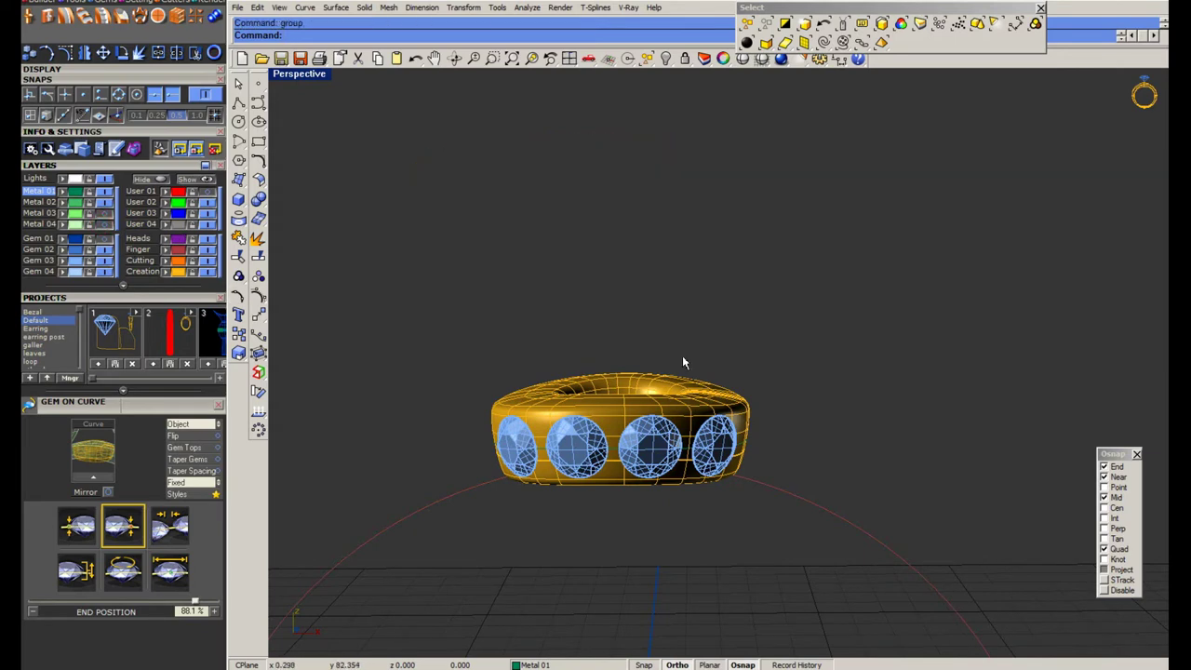
right_drag(682, 355, 681, 416)
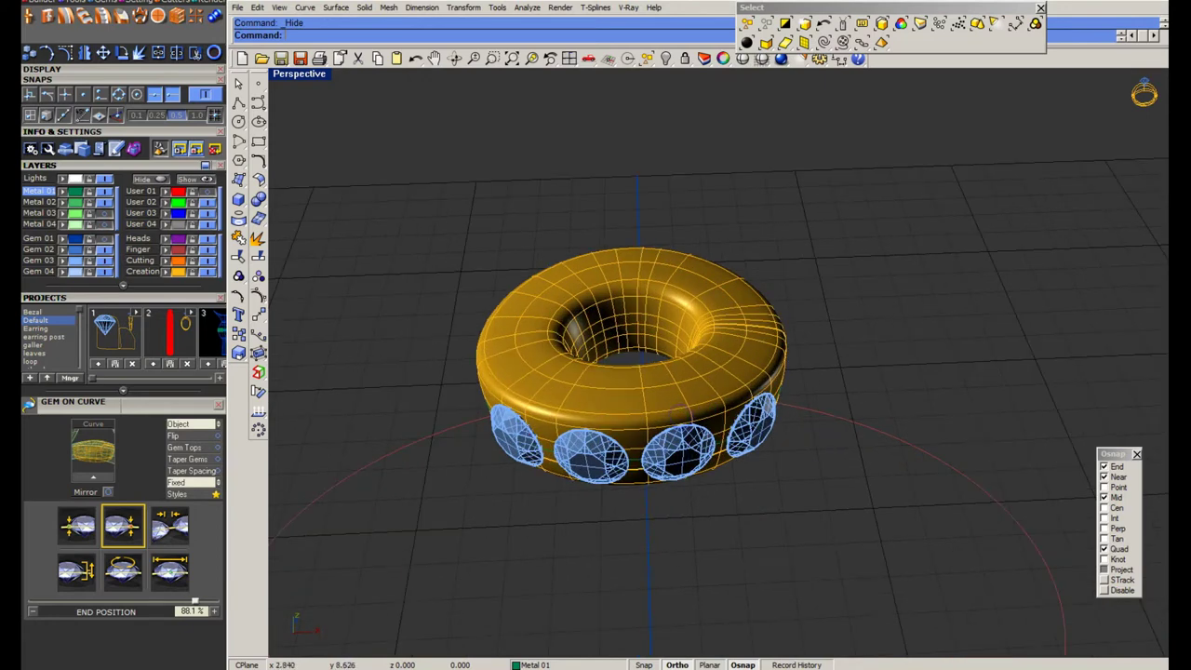
scroll(804, 390, up, 3)
scroll(803, 391, down, 2)
Window-select the four accent stones and bring up their object actions
click(649, 58)
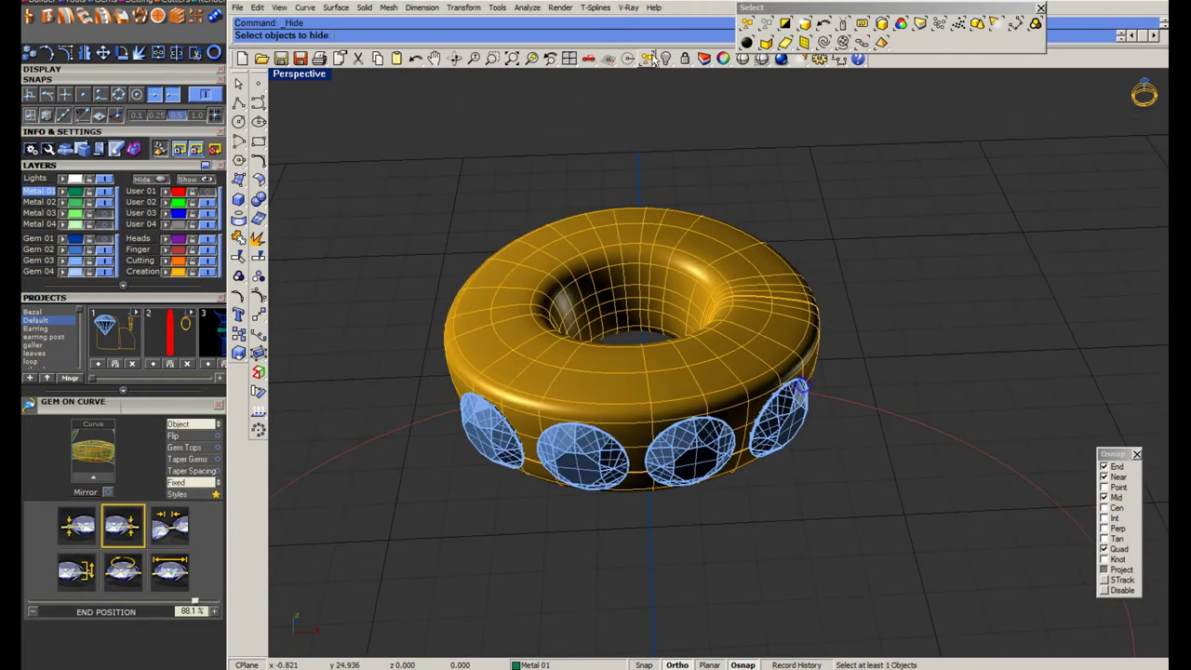
drag(418, 527, 917, 351)
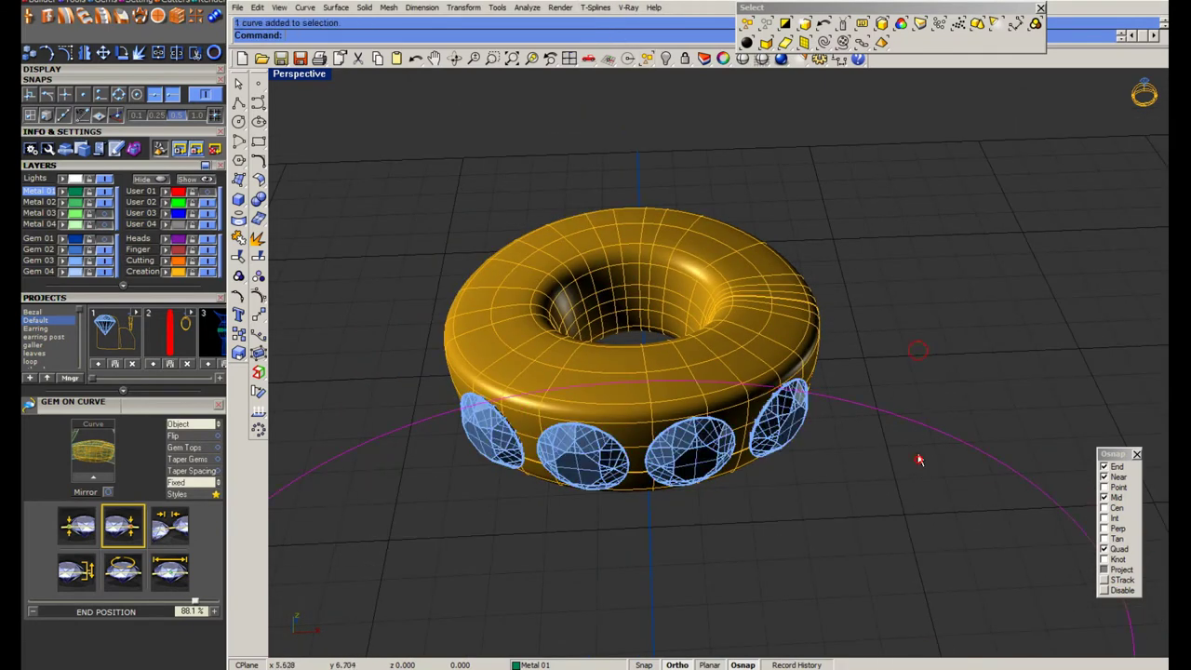
text(lock)
drag(890, 391, 373, 513)
right_drag(893, 437, 872, 371)
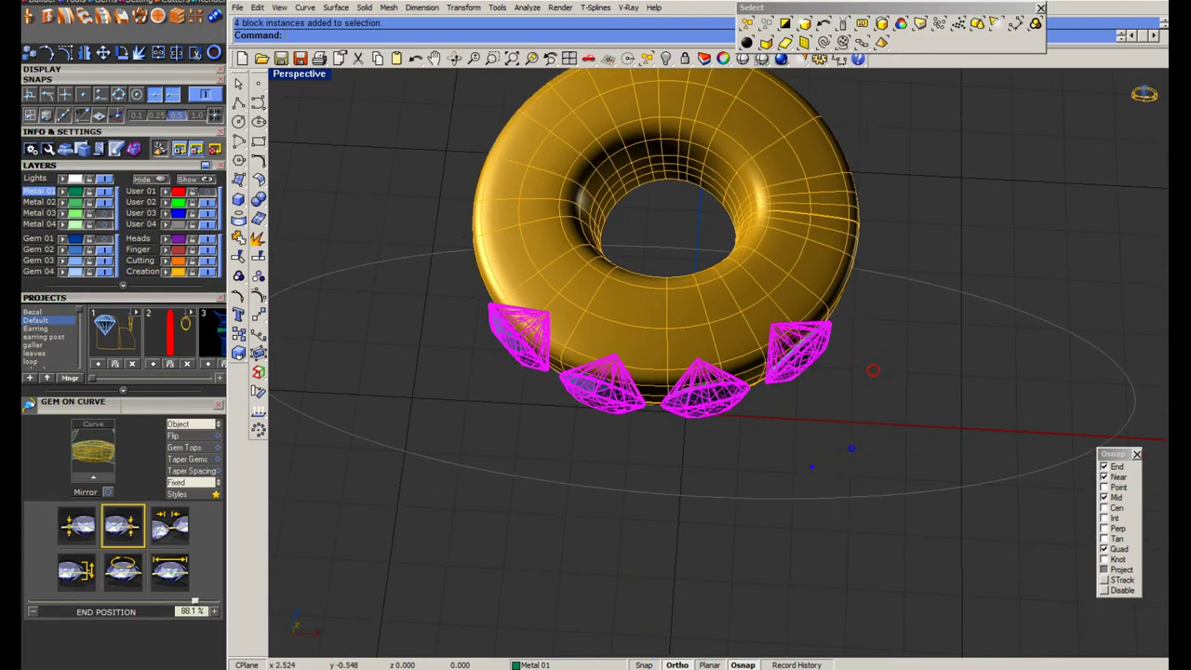
right_drag(707, 357, 701, 414)
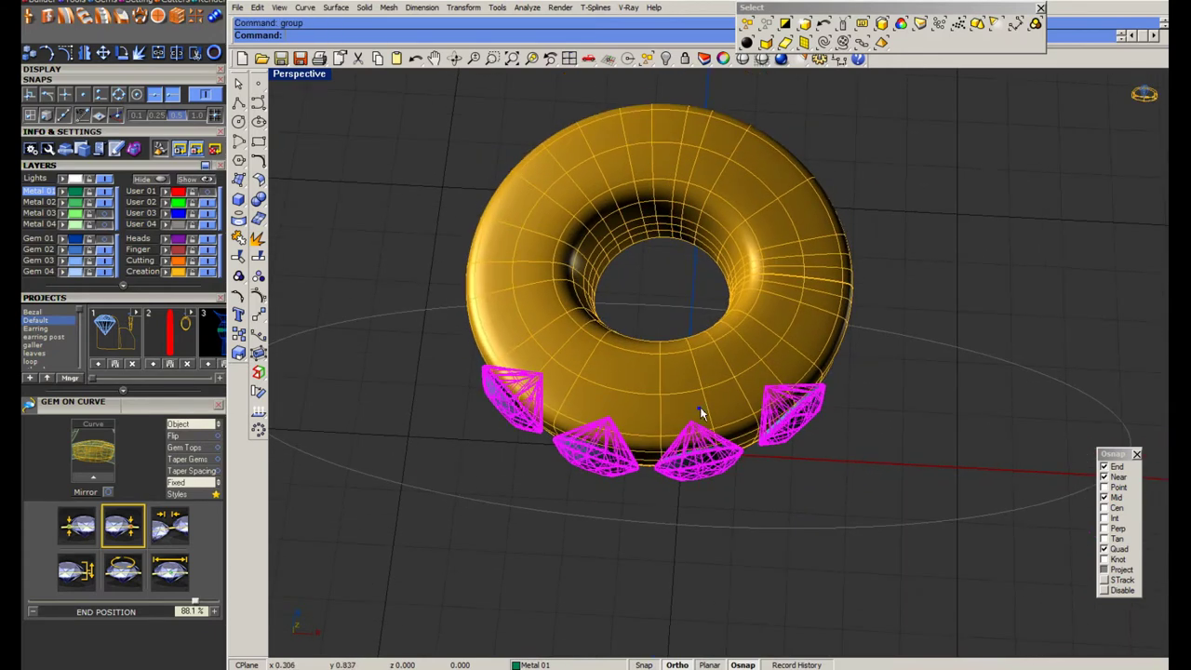
middle_click(703, 411)
Cancel the accent-stone repositioning and switch the display to wireframe
click(747, 436)
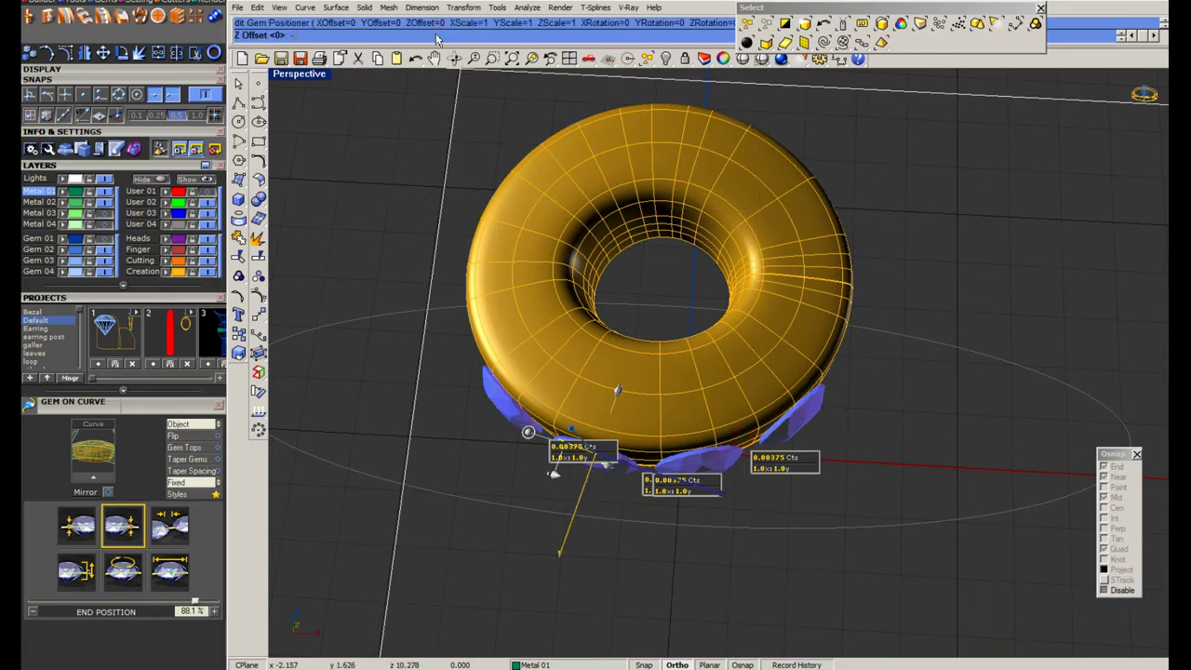
key(Return)
mouse_move(572, 423)
right_down()
mouse_move(754, 430)
mouse_move(775, 66)
right_up()
click(761, 57)
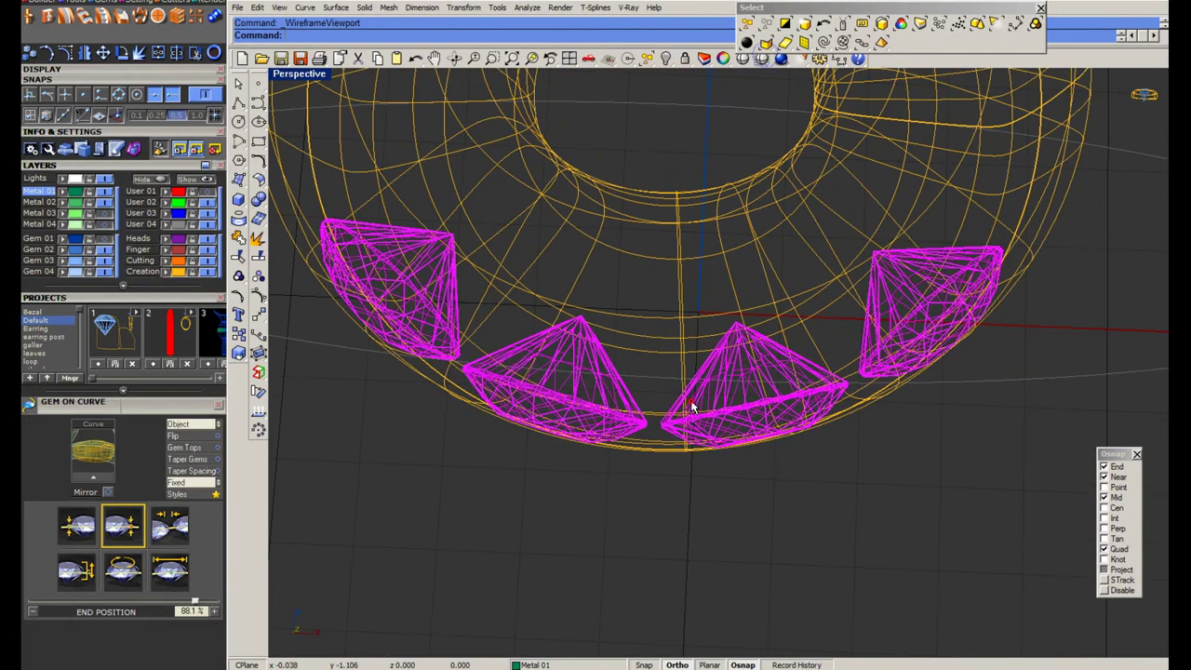
Maximize the Top viewport over the four accent stones and start the Micro Prong Cutter
double_click(289, 74)
scroll(457, 224, down, 3)
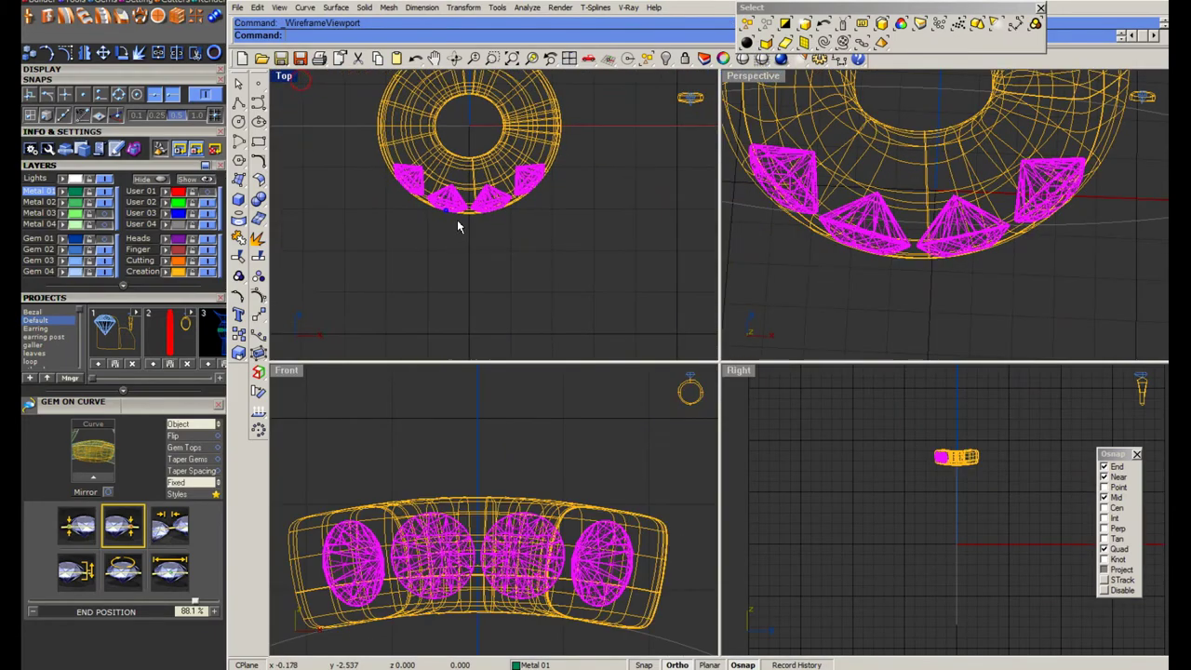
scroll(454, 219, up, 4)
double_click(282, 77)
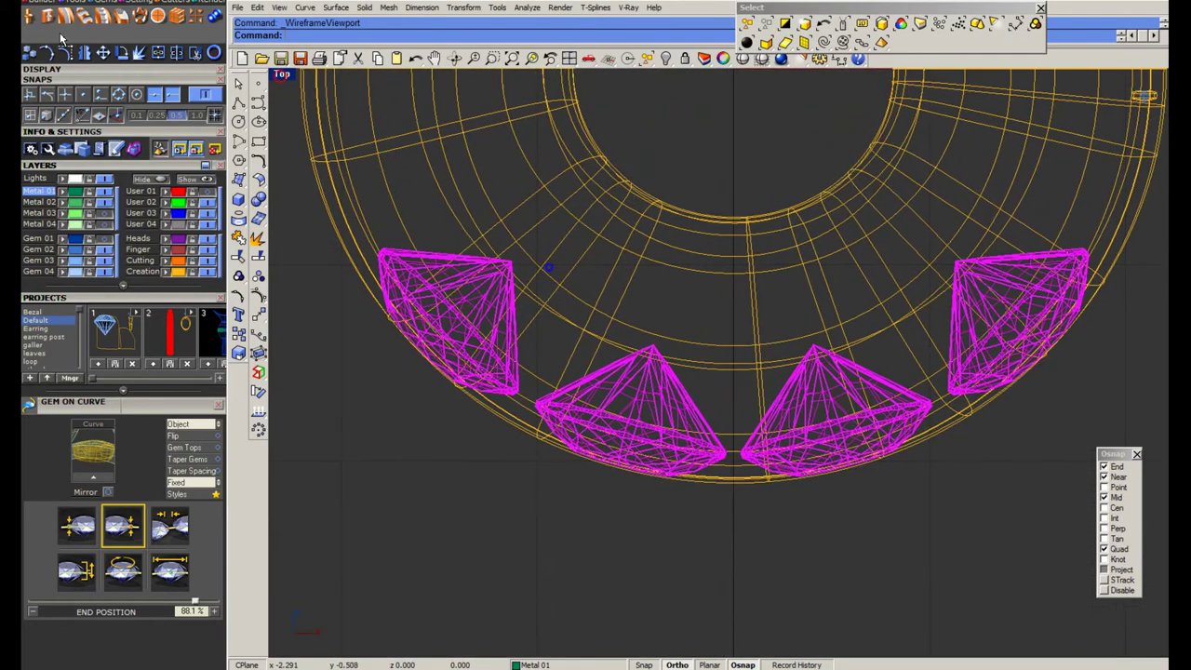
click(85, 18)
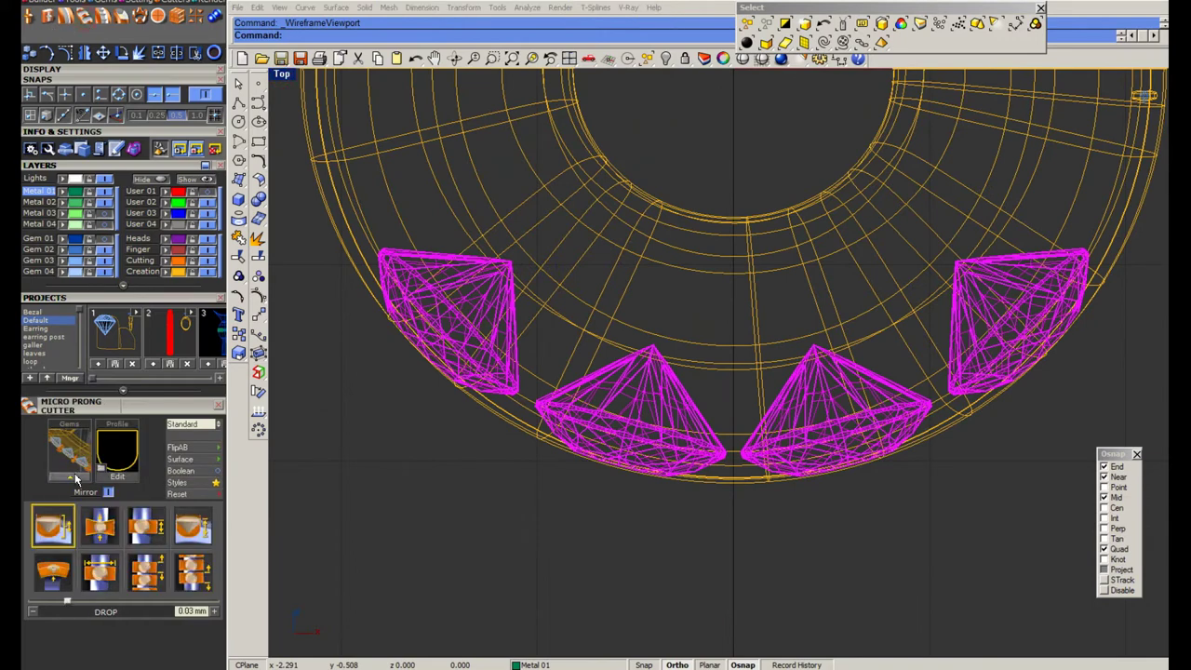
Place micro prong cutters on the accent stones with the pointed V profile in Middle mode
click(74, 477)
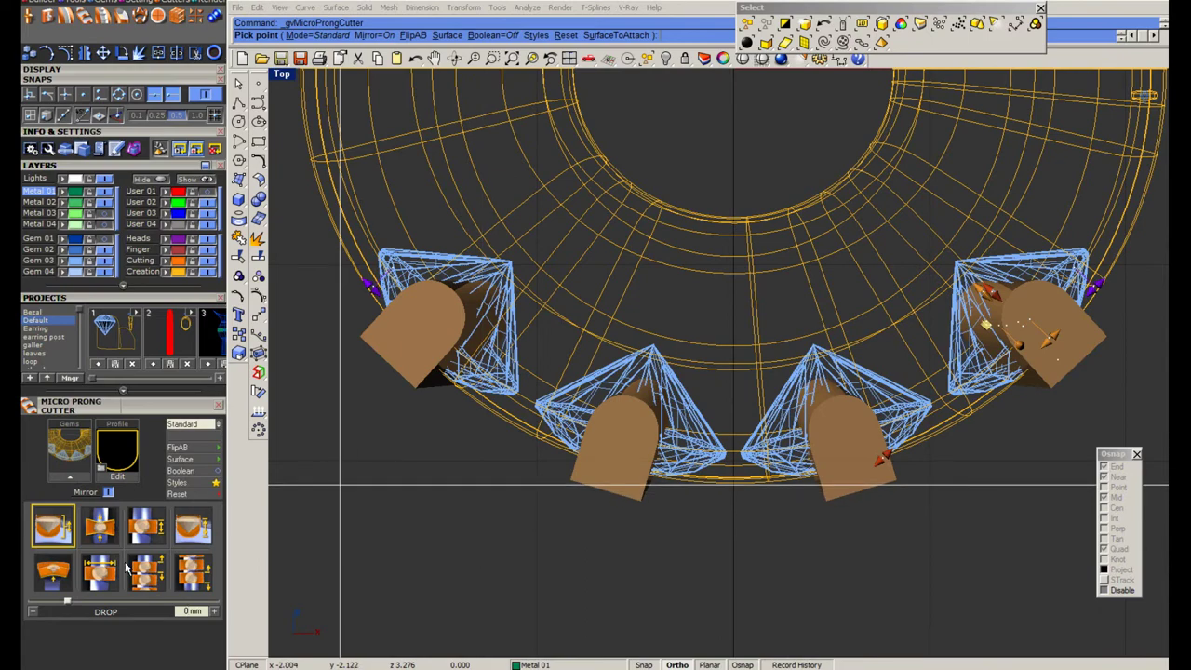
key(Return)
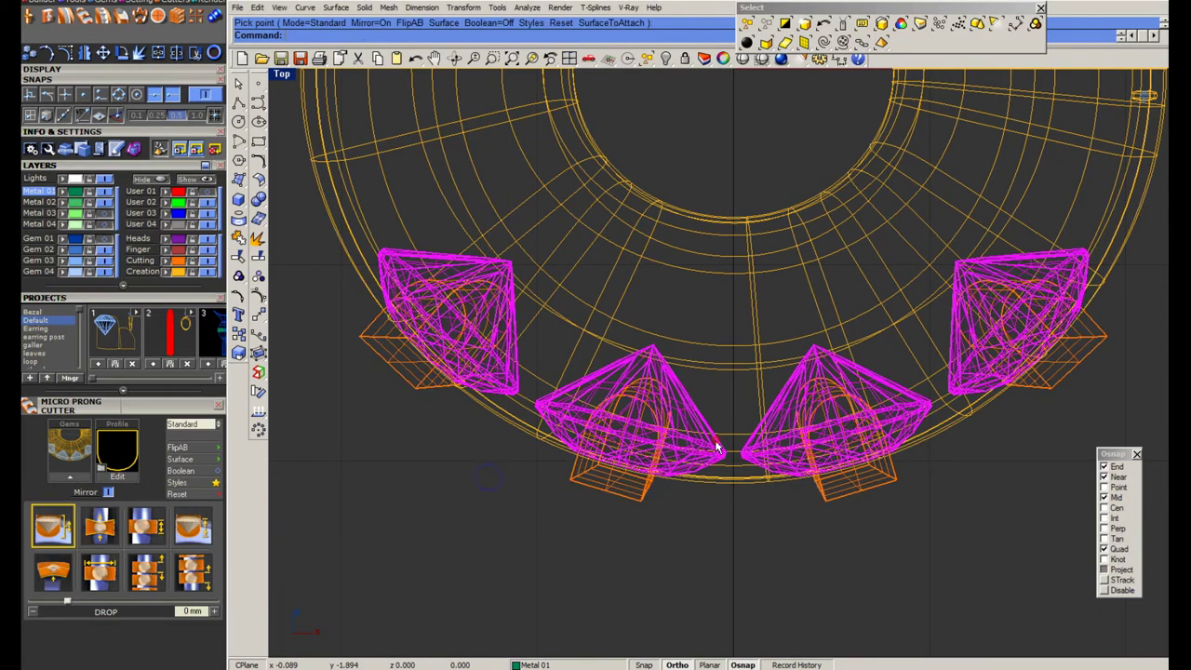
click(116, 452)
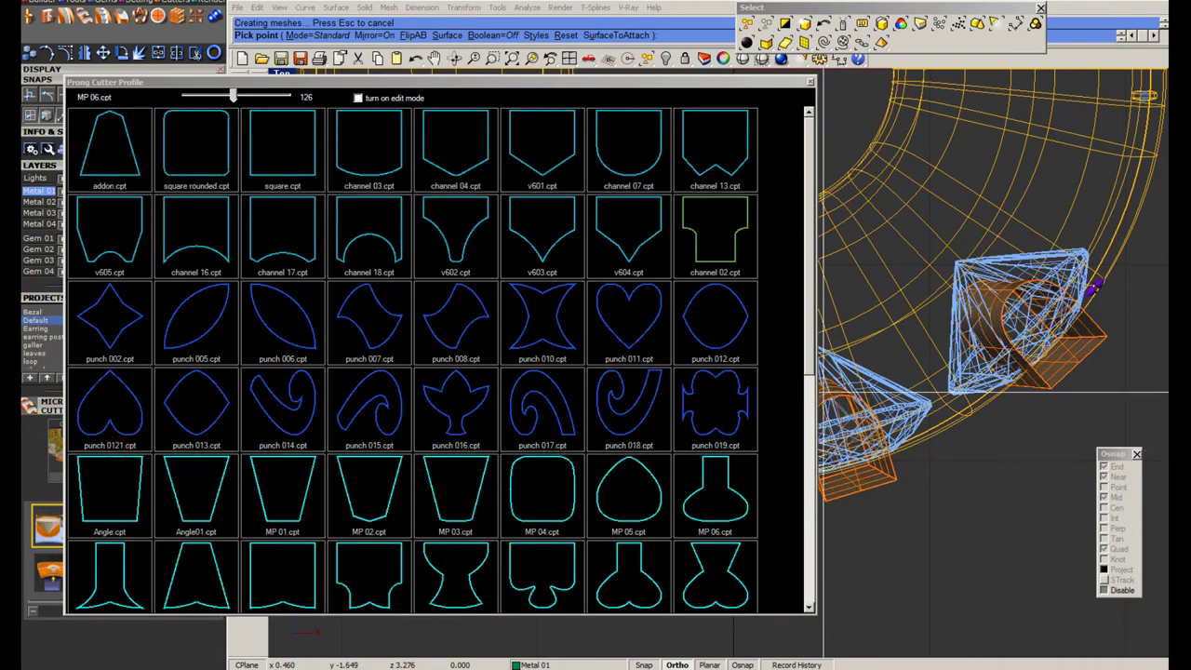
drag(809, 359, 809, 559)
click(162, 492)
click(185, 426)
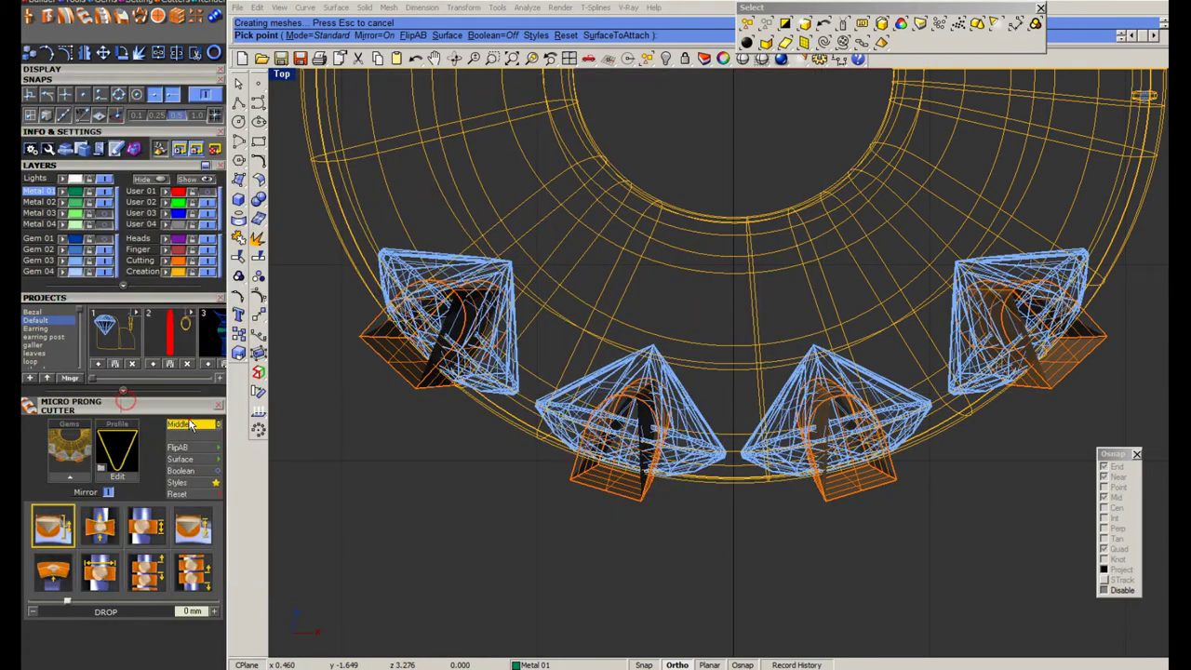
Adjust the cutter width and set the height to 0.5 mm in a maximized Perspective view
click(149, 529)
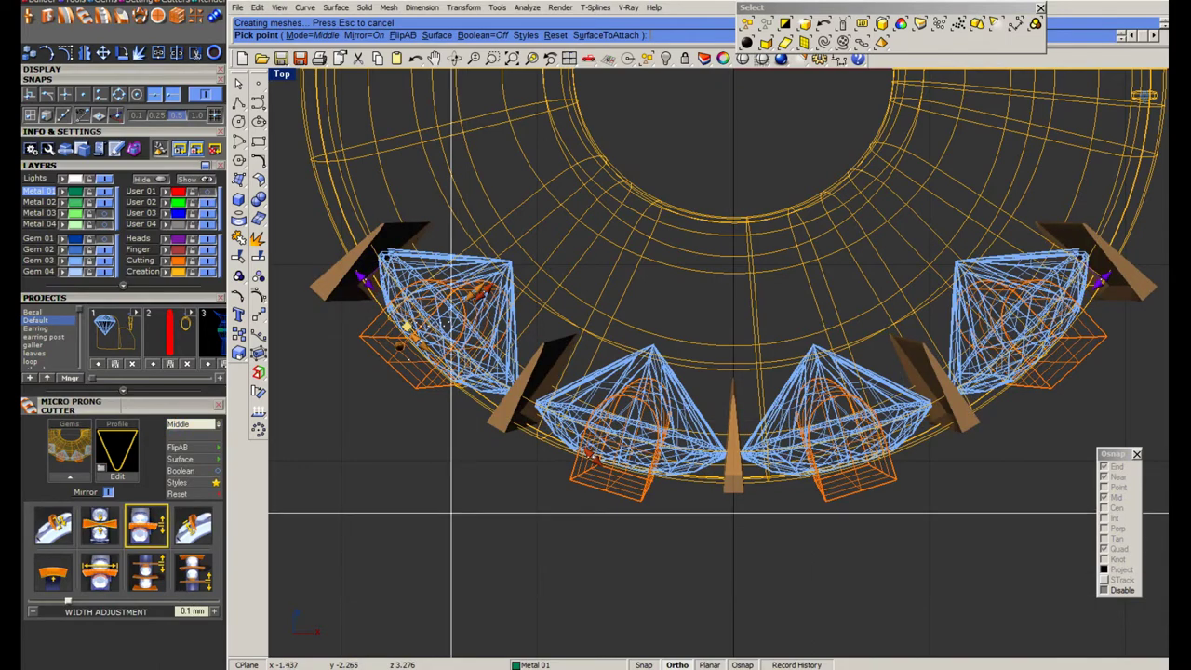
double_click(283, 74)
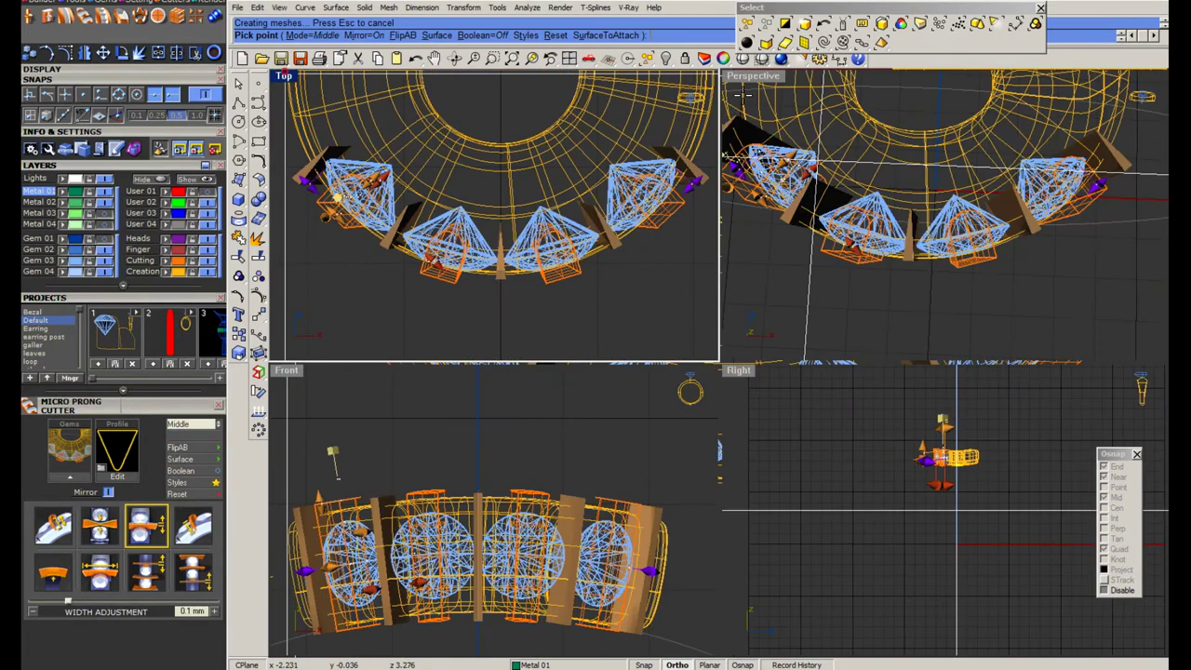
double_click(752, 76)
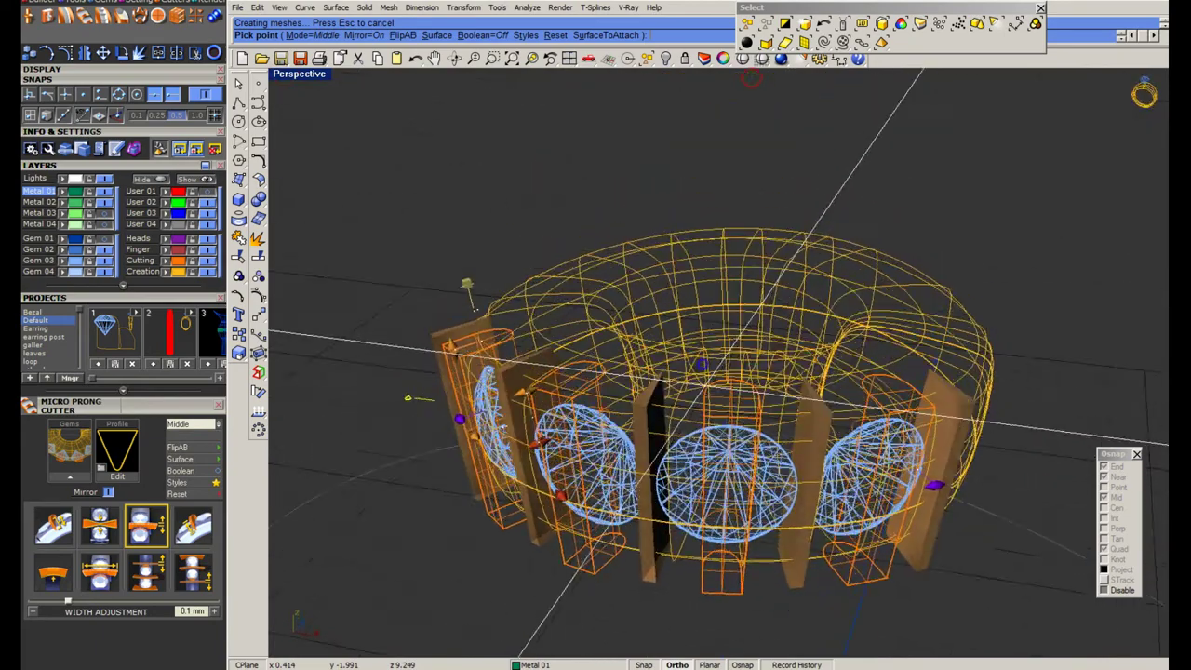
mouse_move(703, 385)
right_down()
mouse_move(734, 466)
mouse_move(707, 484)
right_up()
click(193, 526)
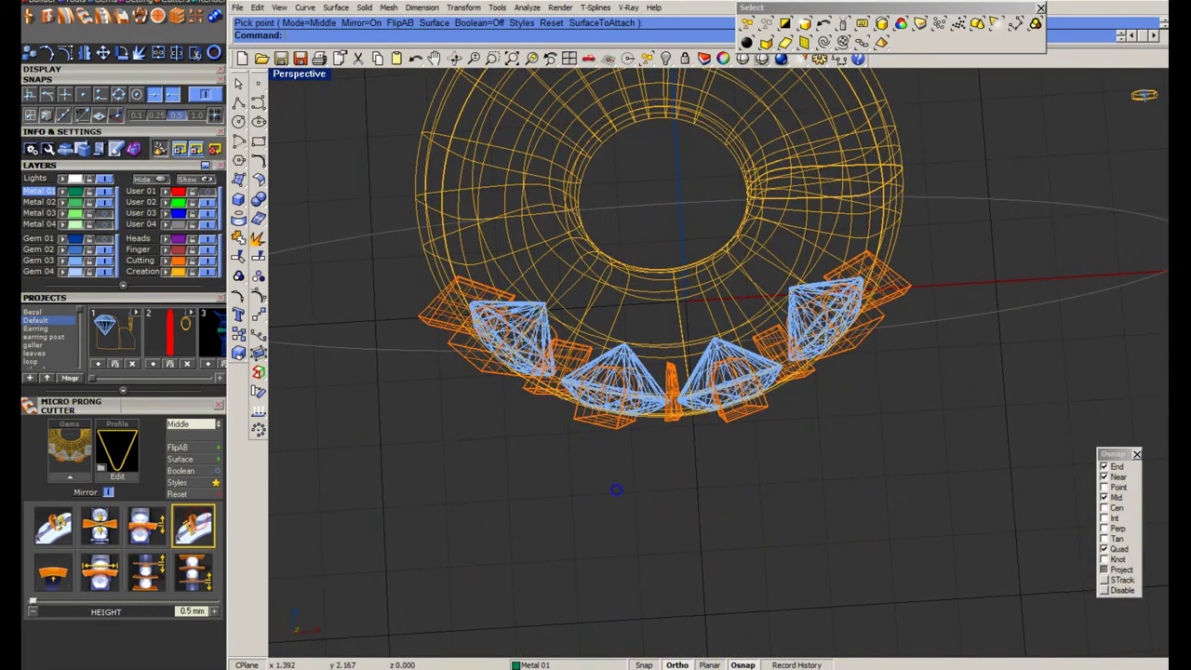
Shade the view and Rotate3D-copy the end wedge cutter beyond the outer accent gem
click(761, 59)
right_drag(651, 280, 704, 425)
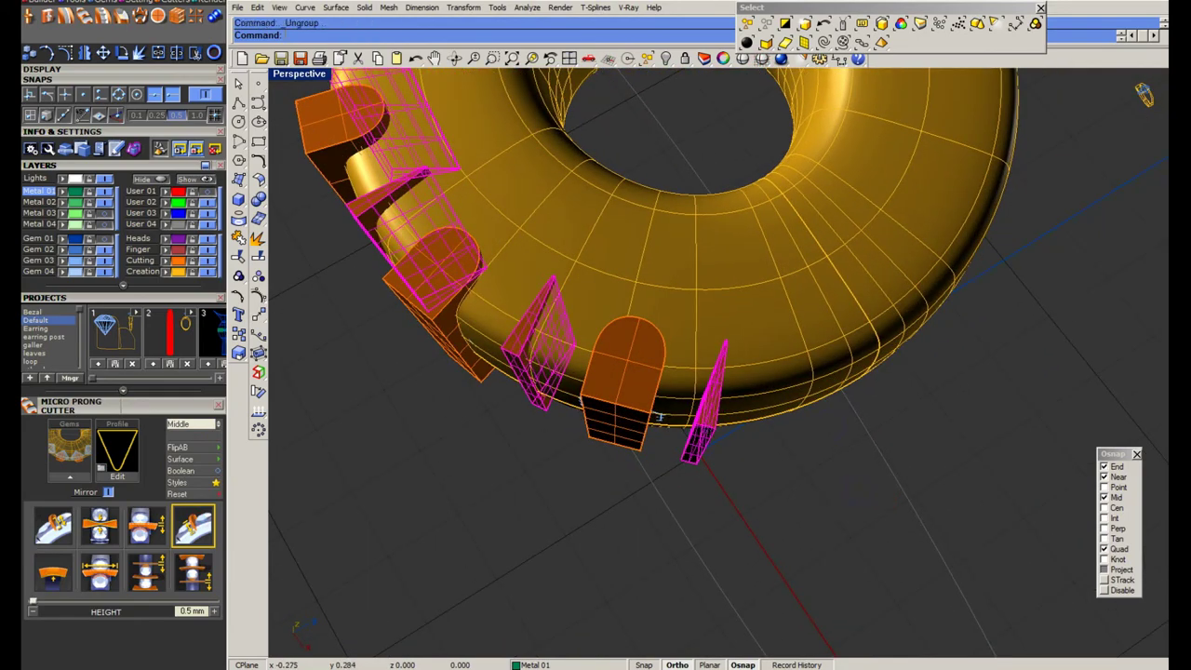
click(695, 449)
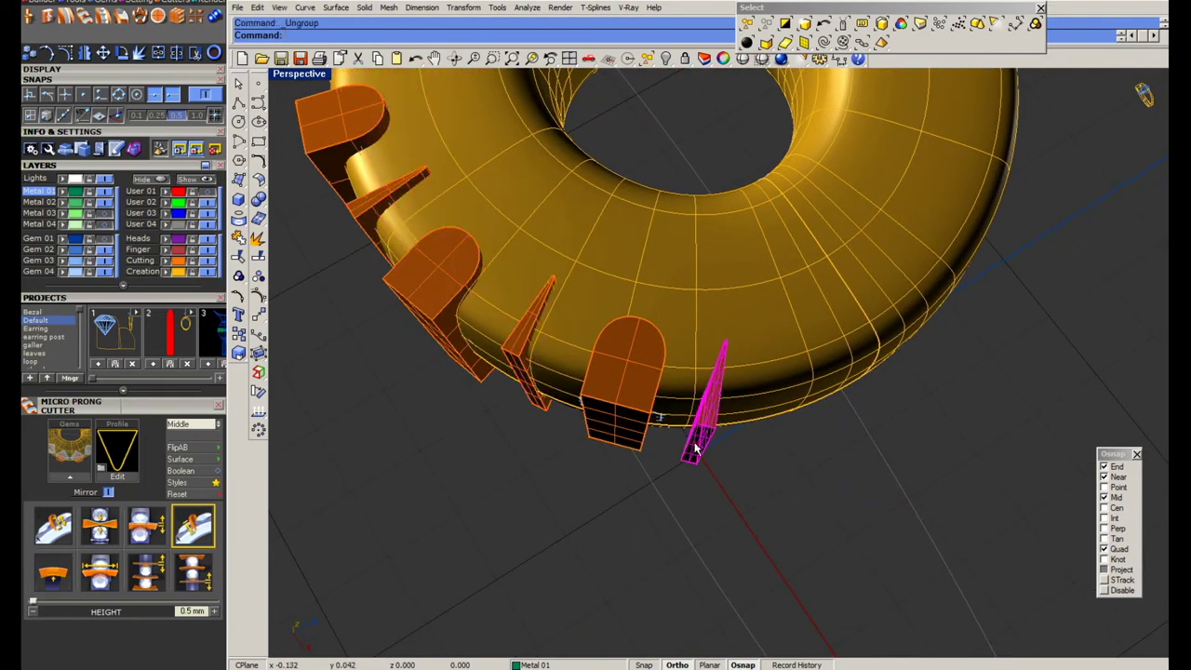
scroll(716, 400, up, 3)
scroll(713, 321, up, 3)
text(rotate3d)
key(Return)
scroll(698, 340, up, 3)
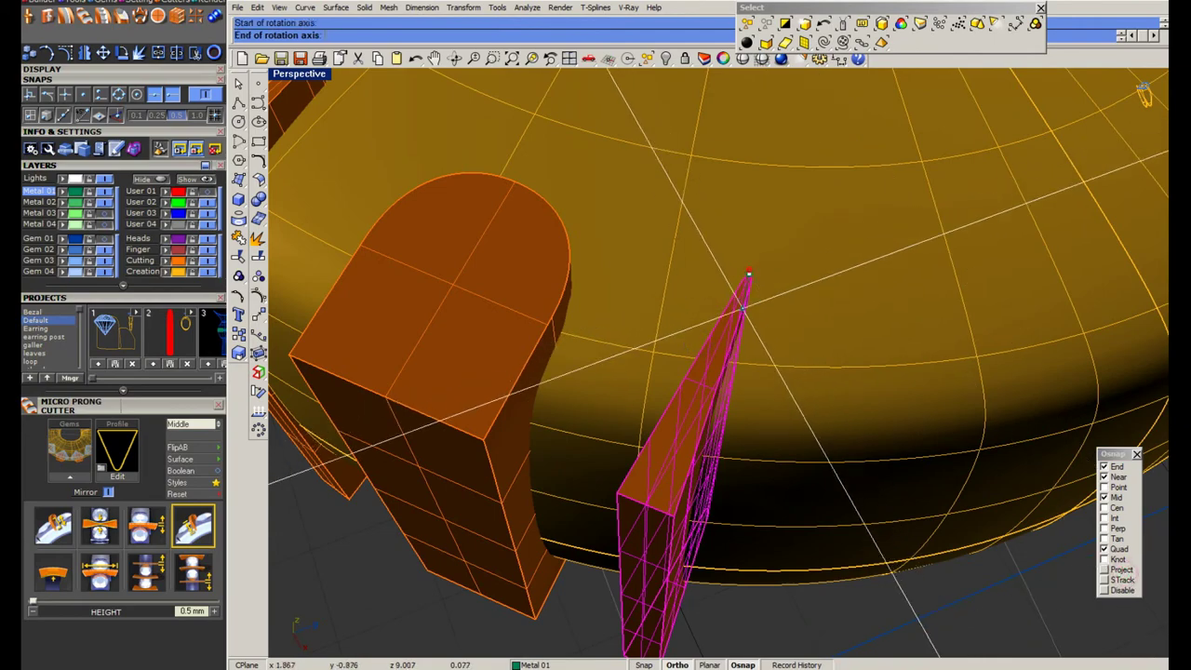
click(747, 270)
scroll(747, 270, up, 3)
mouse_move(748, 270)
right_down()
mouse_move(714, 376)
mouse_move(723, 621)
mouse_move(540, 518)
right_up()
scroll(714, 376, up, 3)
click(714, 376)
click(539, 519)
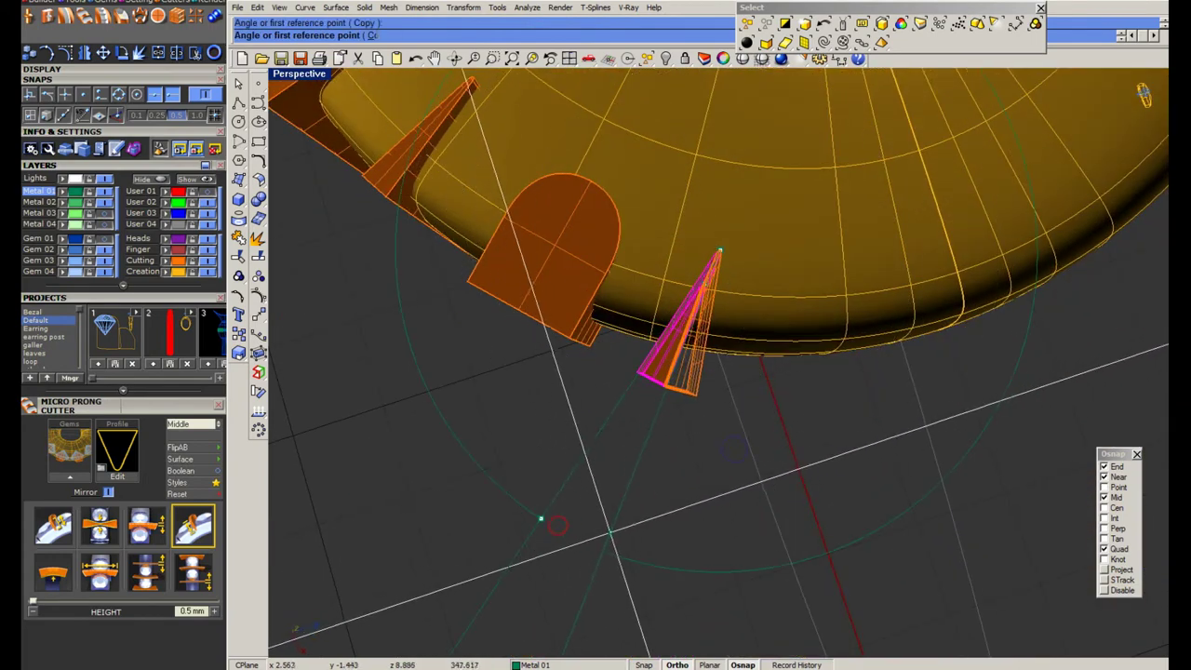
click(622, 538)
Move the right-side cutter into place, mirror it to the left, and select all cutters
scroll(621, 538, down, 5)
right_drag(622, 537, 795, 418)
scroll(796, 418, up, 3)
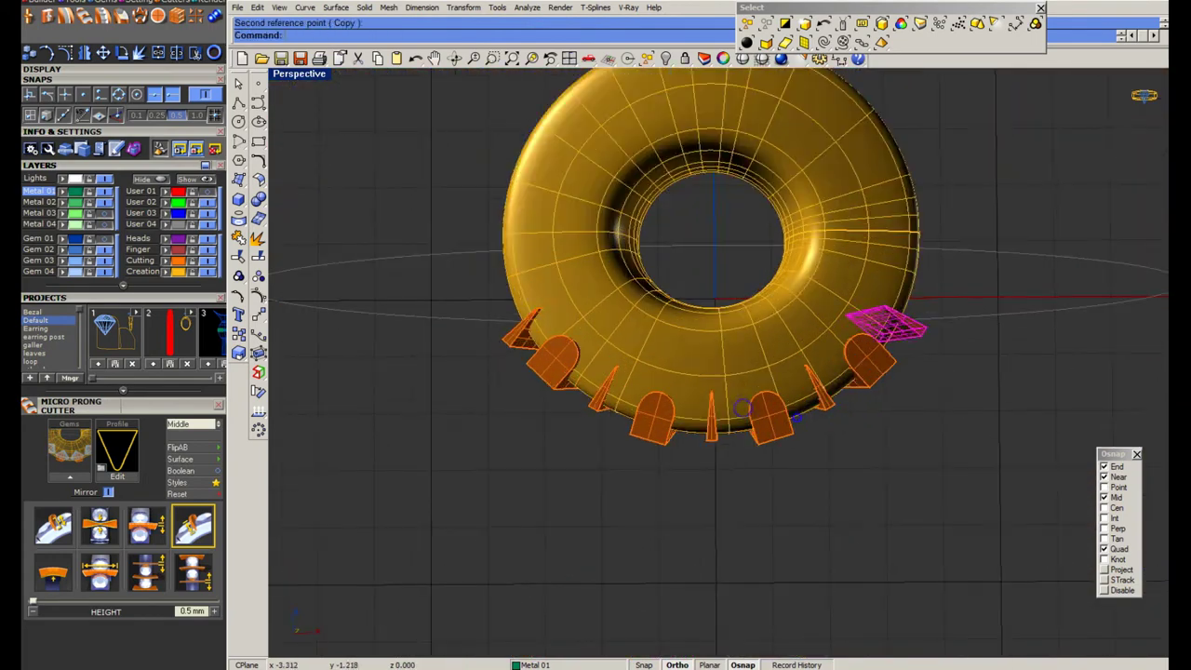
click(915, 337)
scroll(915, 337, up, 3)
scroll(917, 326, up, 2)
text(move)
key(Return)
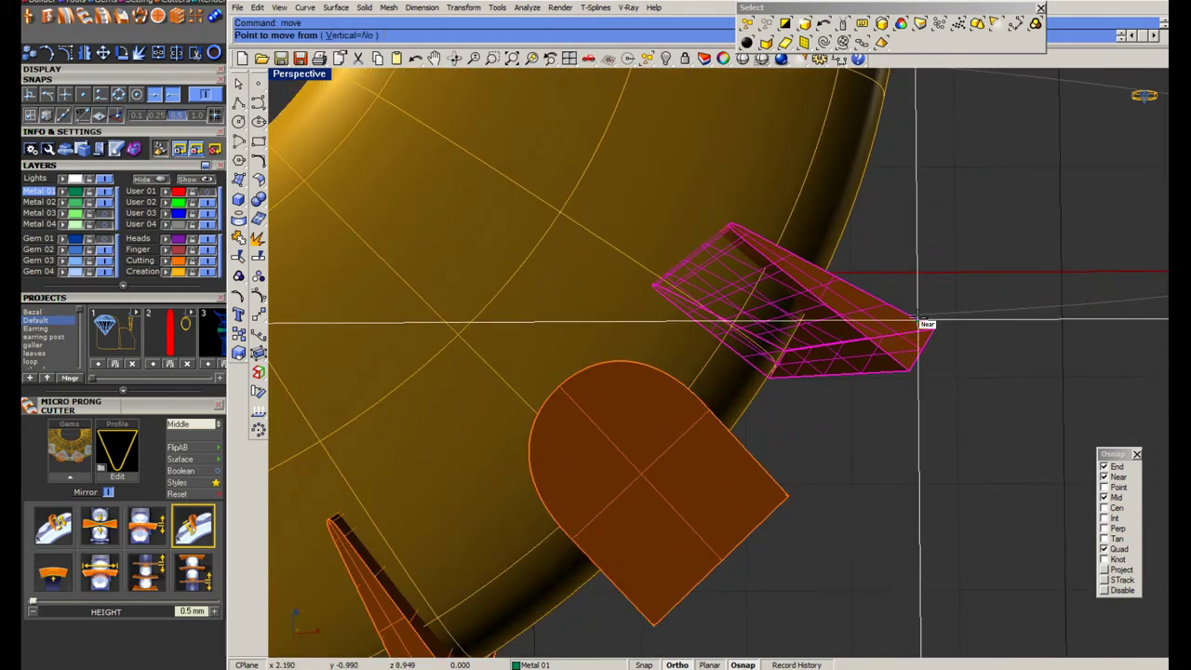
click(916, 320)
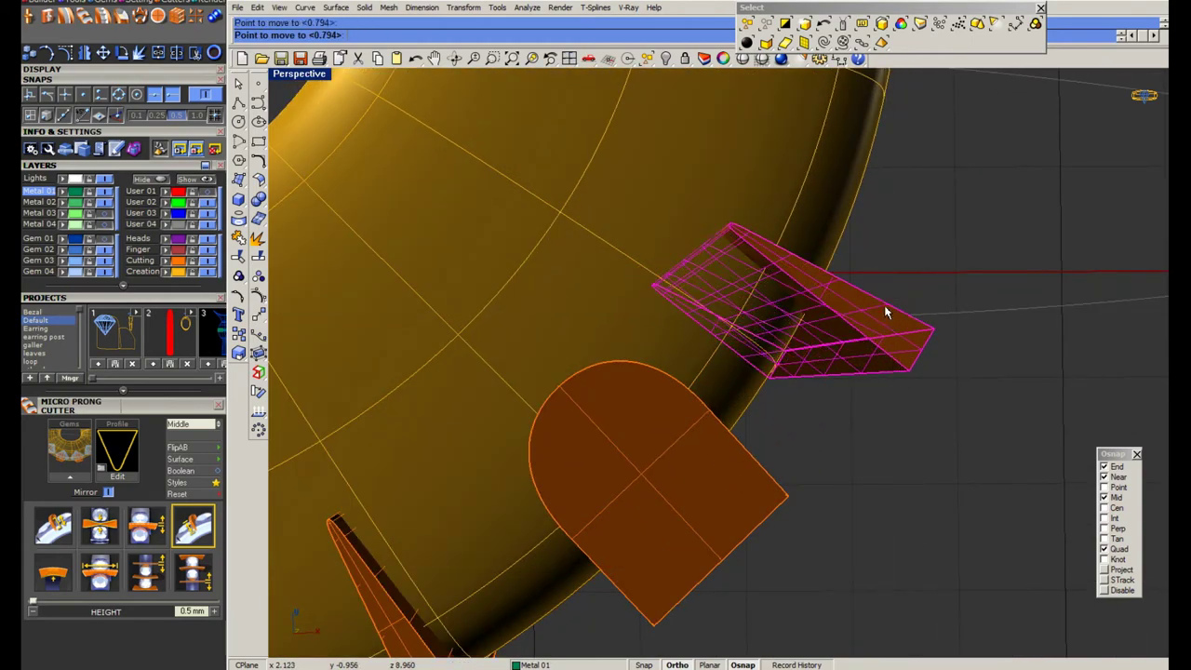
click(916, 320)
scroll(917, 320, down, 3)
right_drag(917, 320, 842, 352)
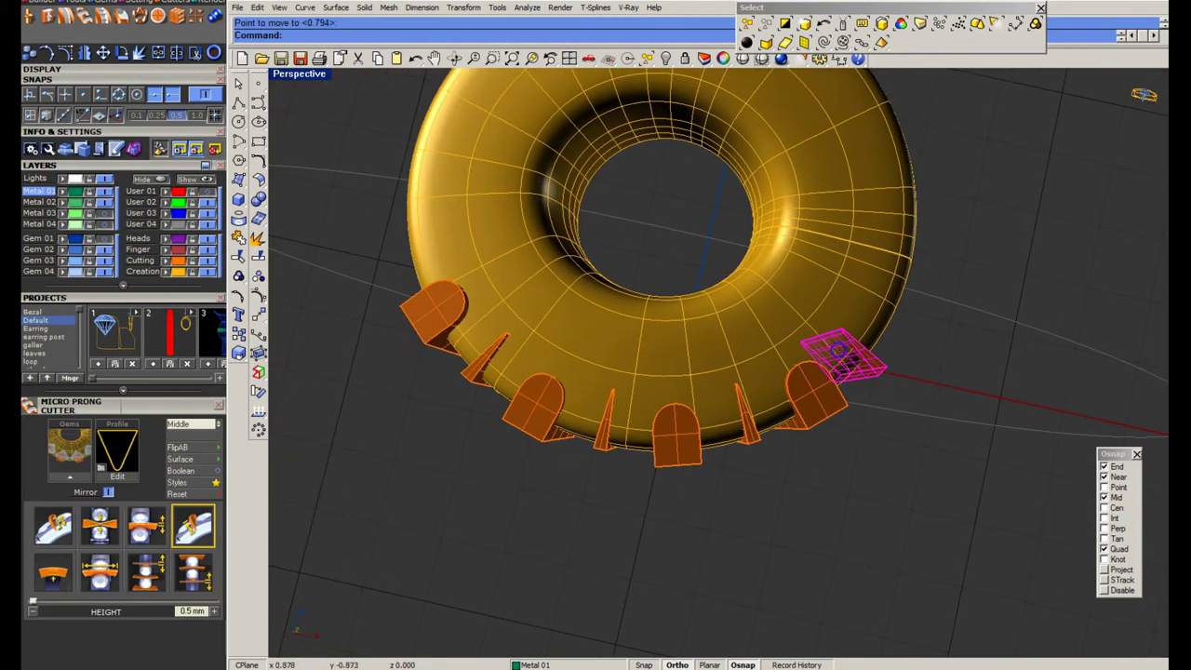
click(626, 612)
click(903, 23)
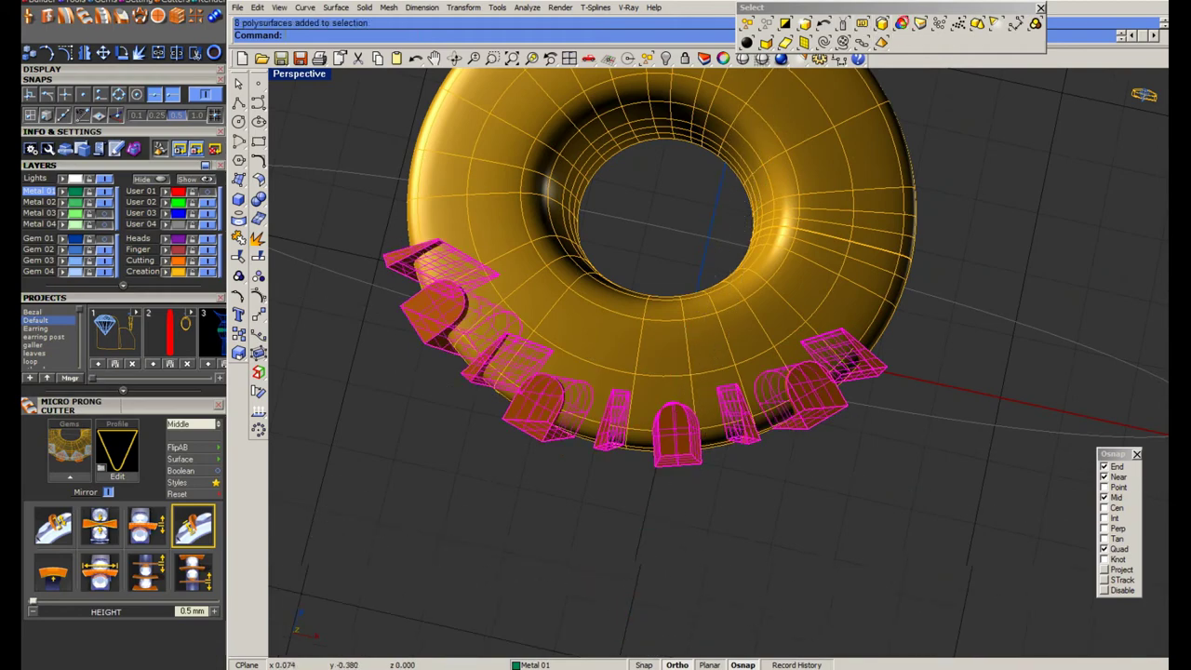
Mirror the cutters to the back of the ring and Boolean-subtract all of them from the band
click(1086, 313)
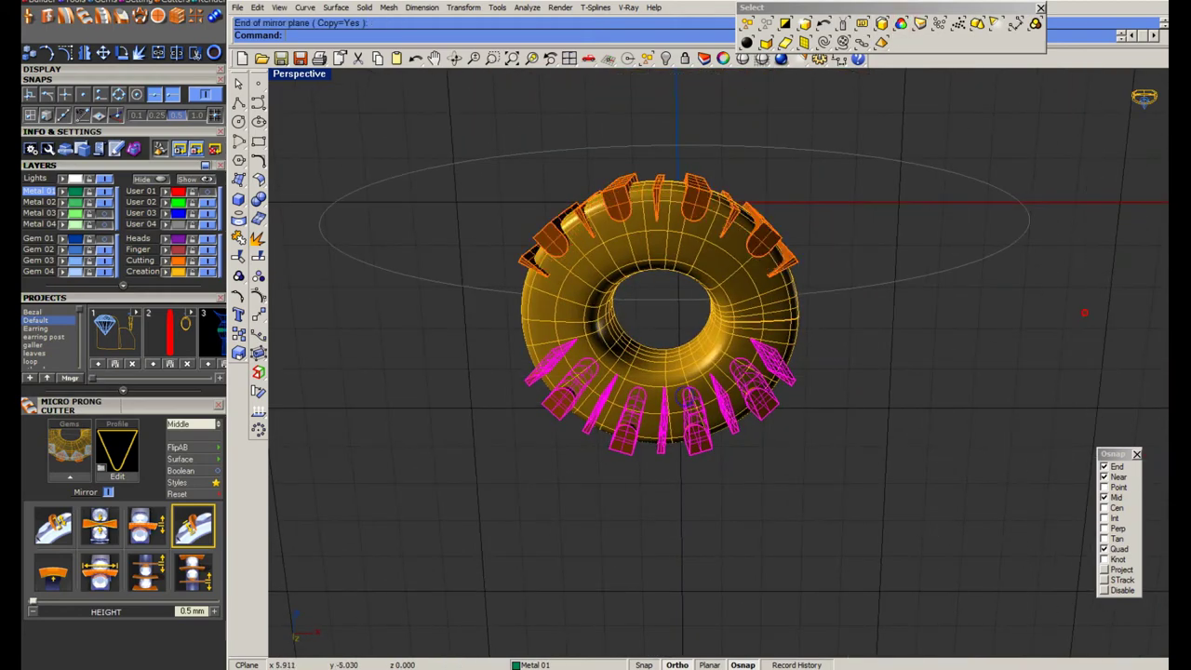
right_drag(1085, 313, 847, 326)
key(Return)
click(797, 324)
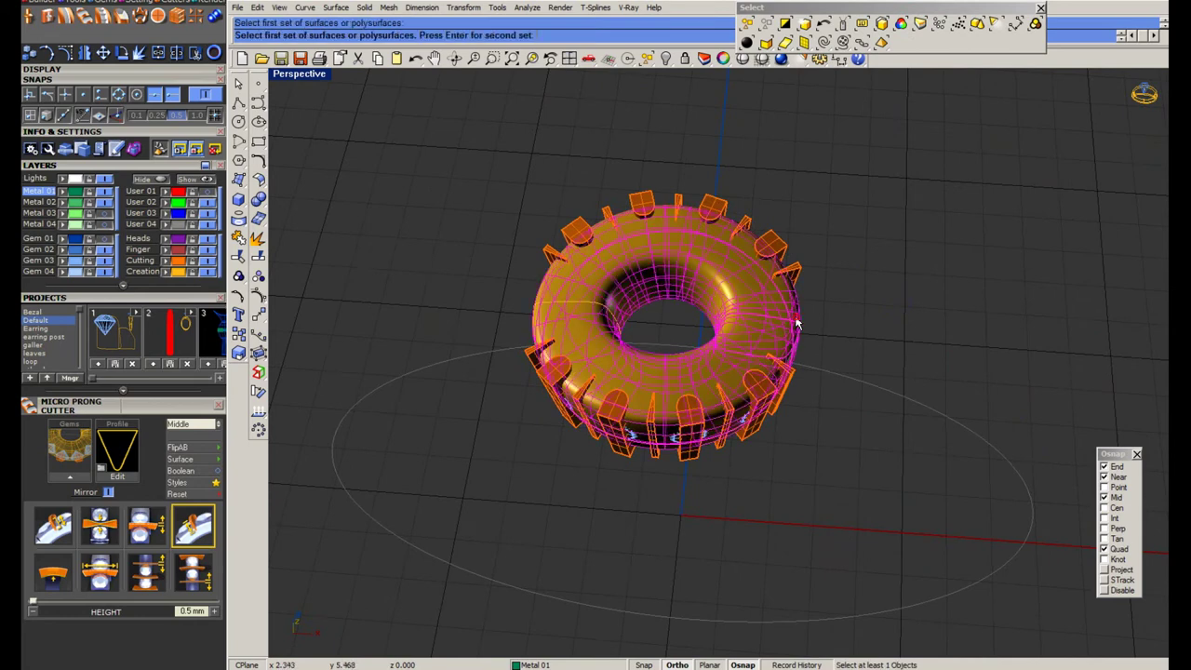
click(782, 245)
click(790, 391)
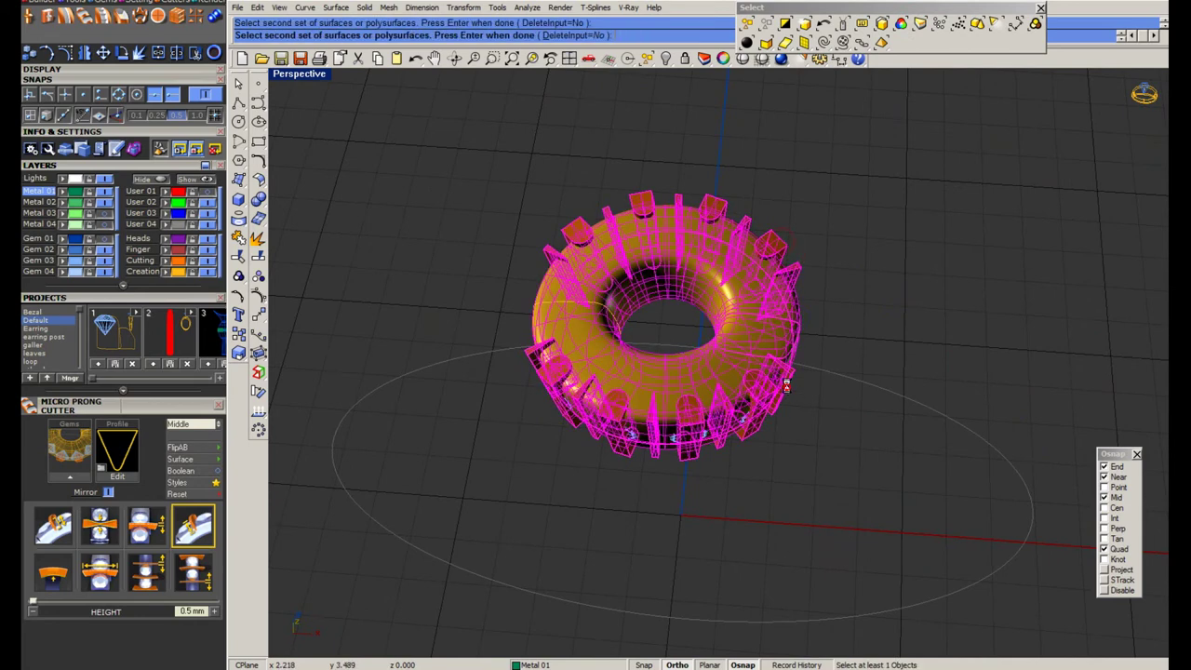
key(Return)
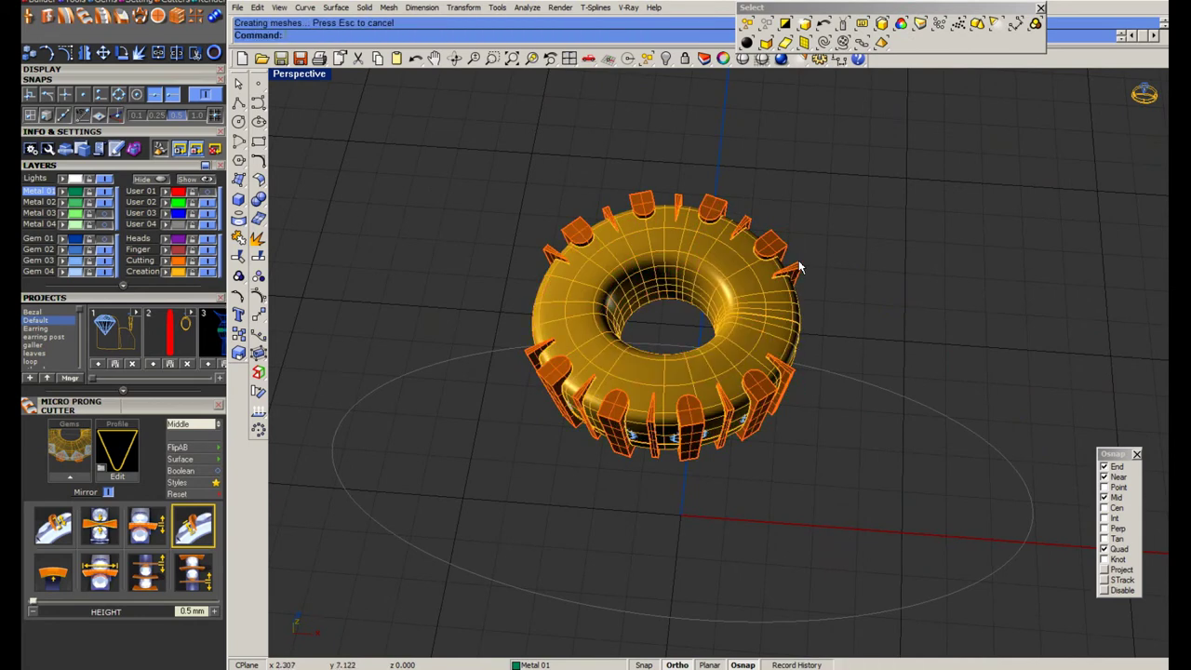
Hide the prong cutters and save the file with Ctrl+S
click(551, 389)
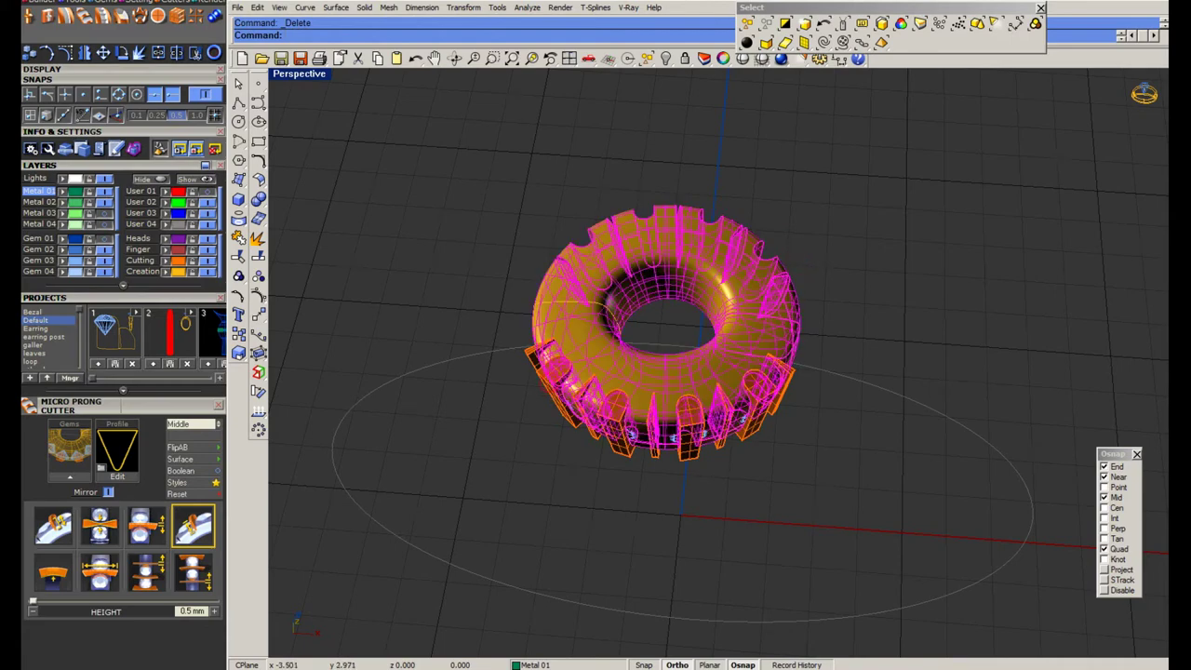
click(548, 400)
key(Return)
right_drag(538, 395, 647, 416)
key(ctrl+s)
Select the gem cutters from the overlapping objects at the stones
scroll(648, 412, up, 3)
click(640, 373)
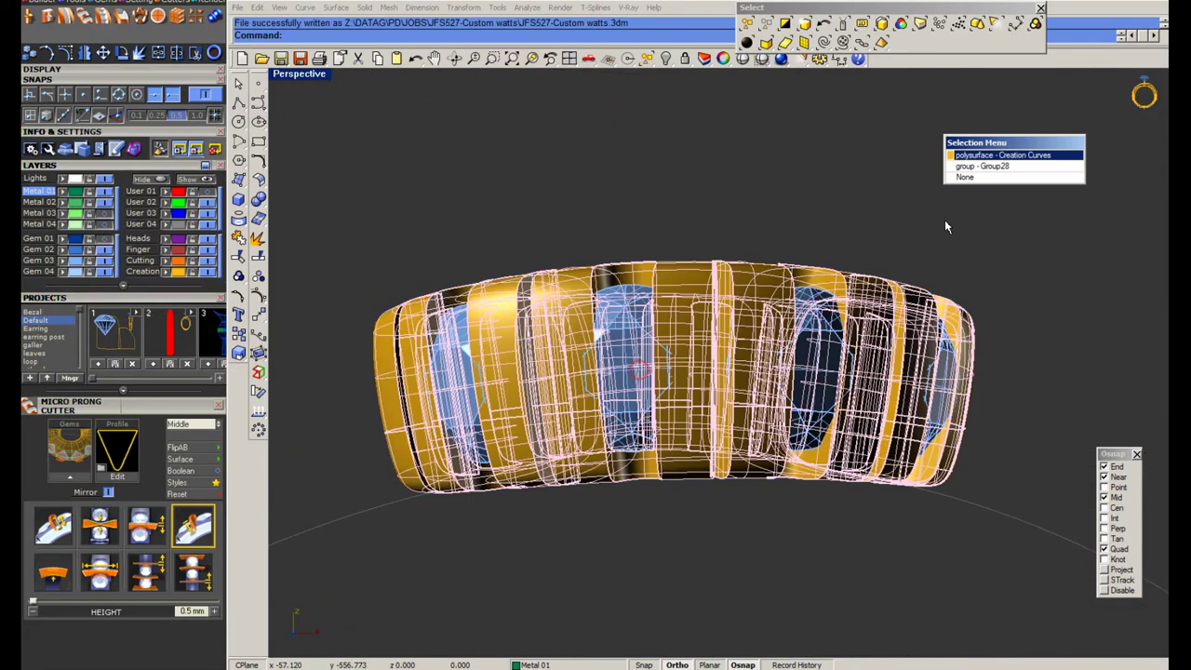
click(982, 165)
right_drag(968, 186, 949, 270)
text(S)
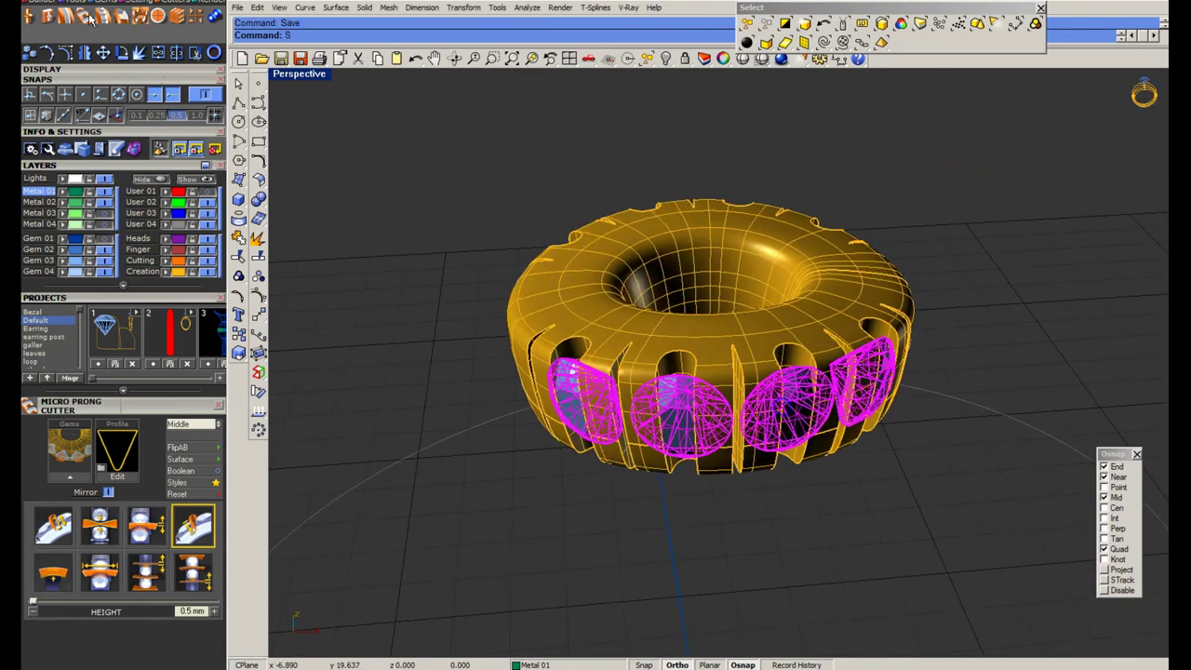
Ghost the display, then build and mirror a channel band around the accent gems
click(90, 19)
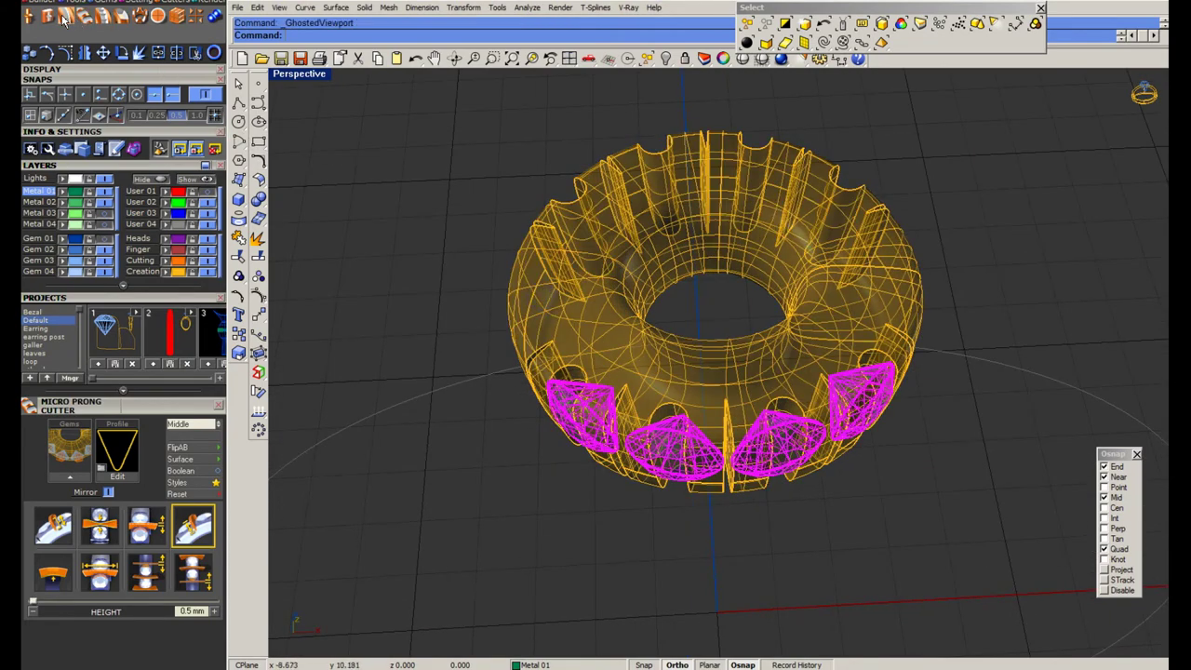
click(65, 19)
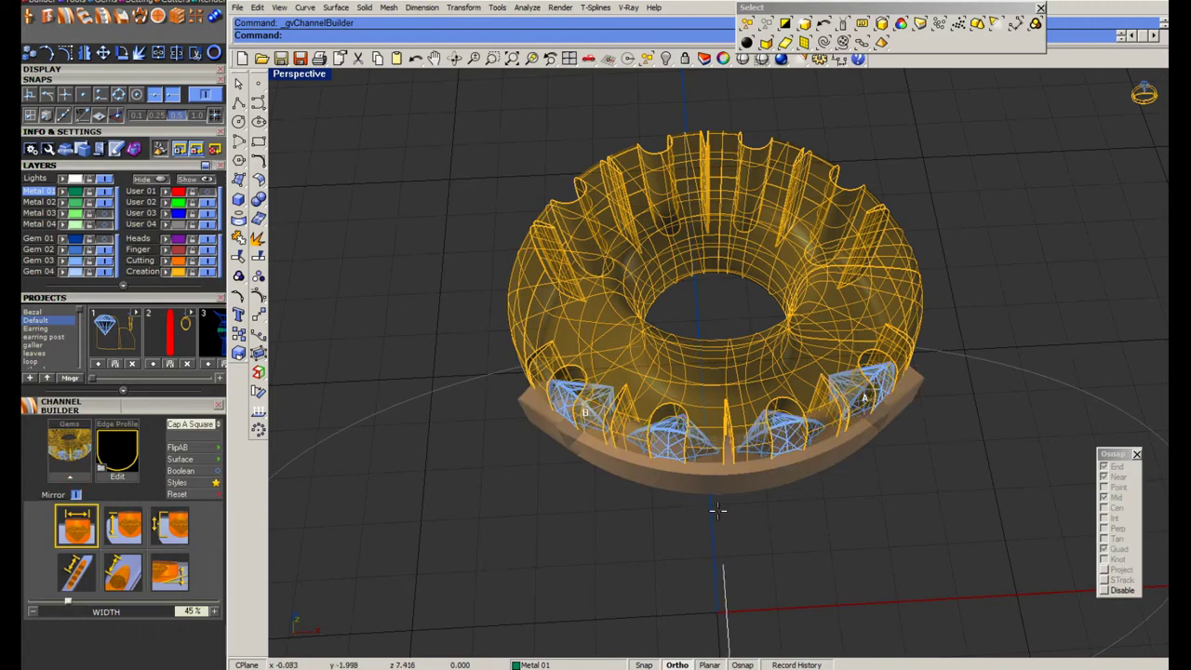
right_drag(718, 510, 959, 358)
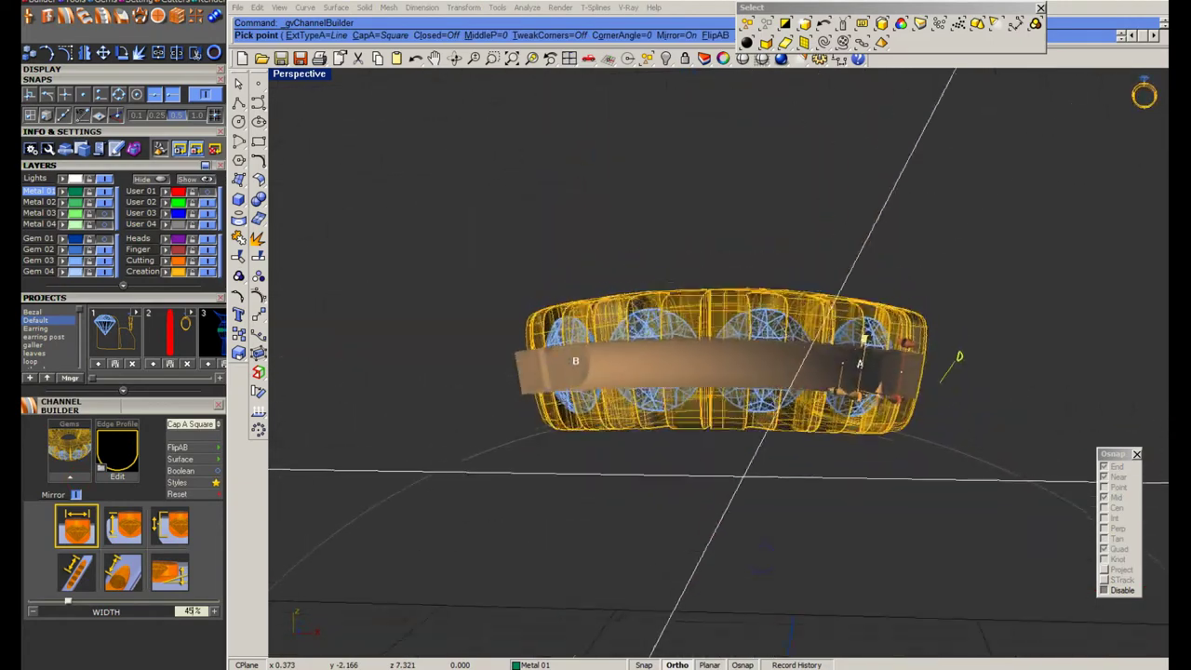
key(Return)
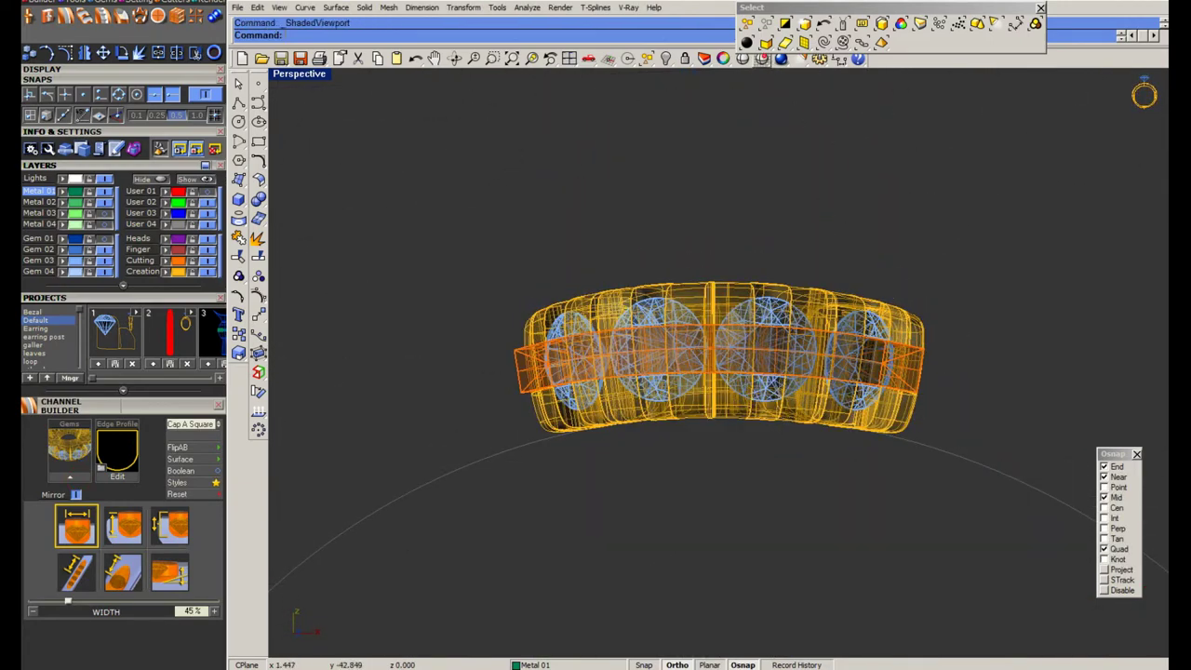
right_drag(822, 330, 752, 317)
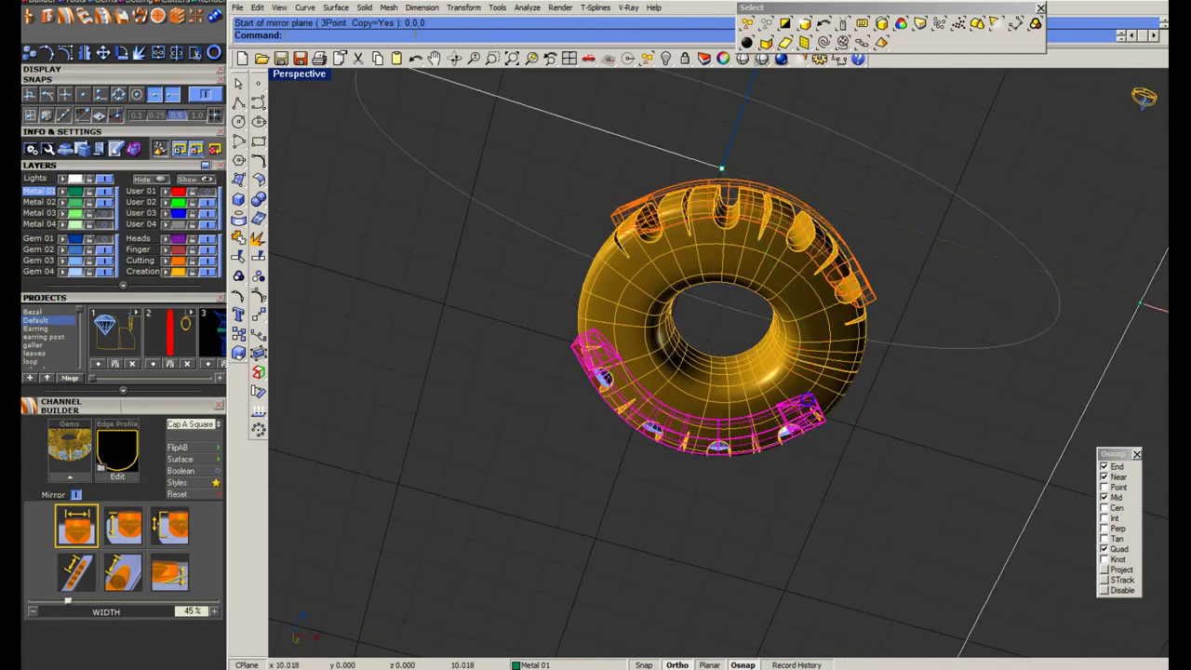
click(1100, 400)
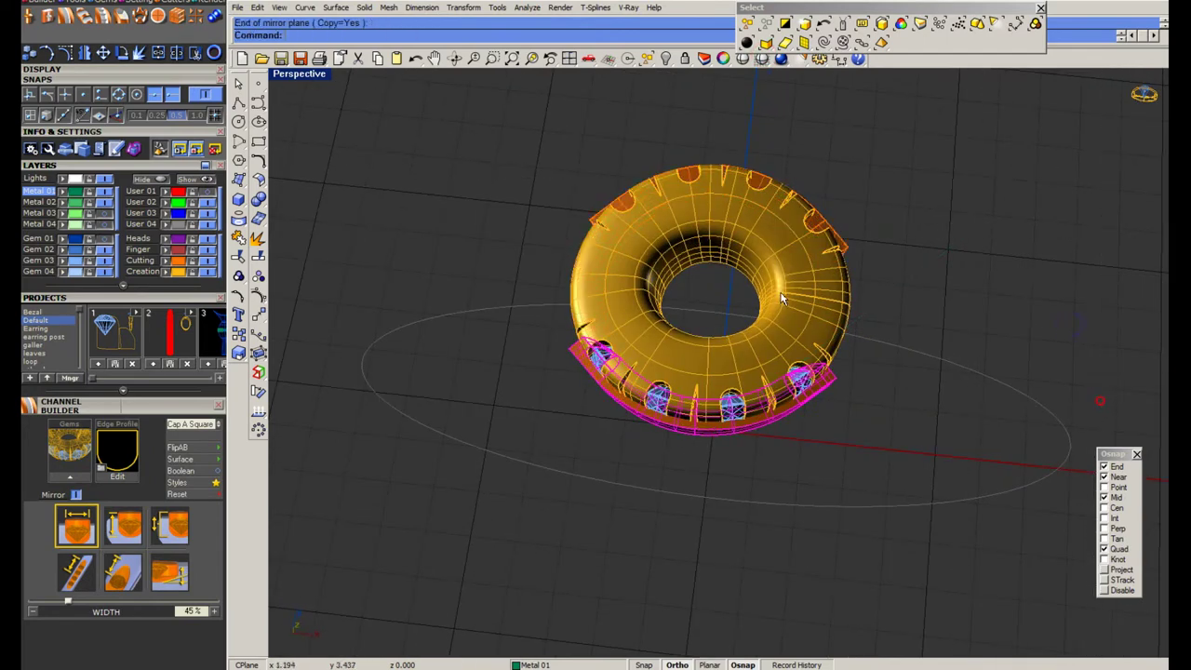
text(Bd)
Boolean-difference the ring using the band and cutters as the second set
key(Return)
click(817, 296)
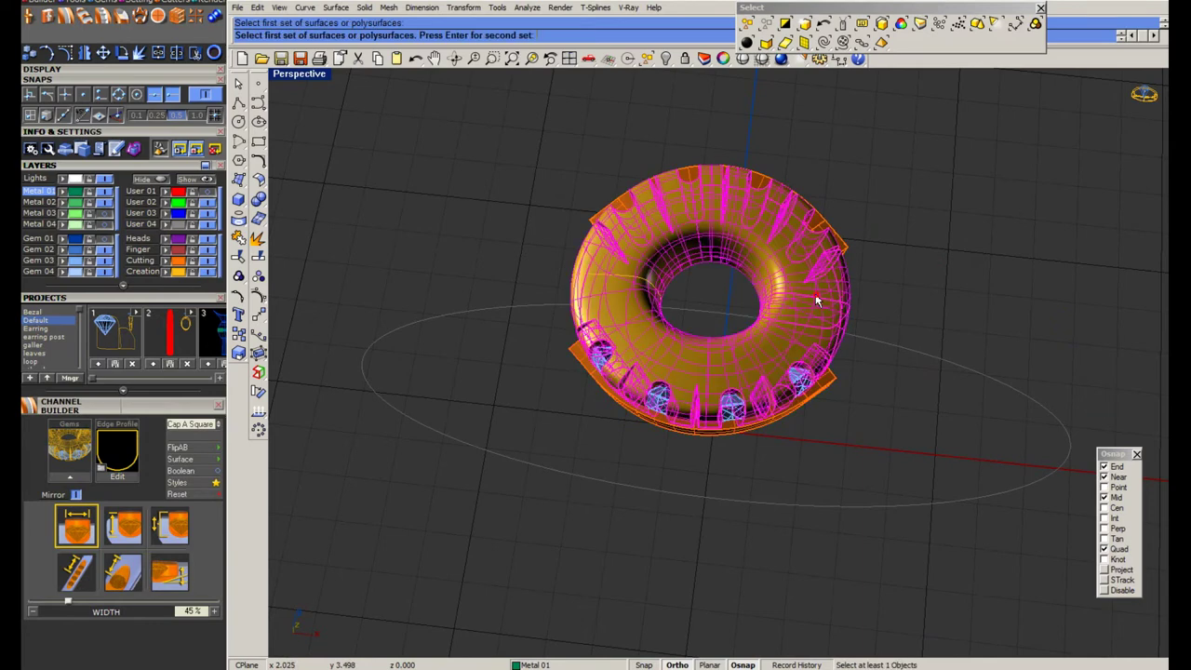
key(Return)
click(834, 402)
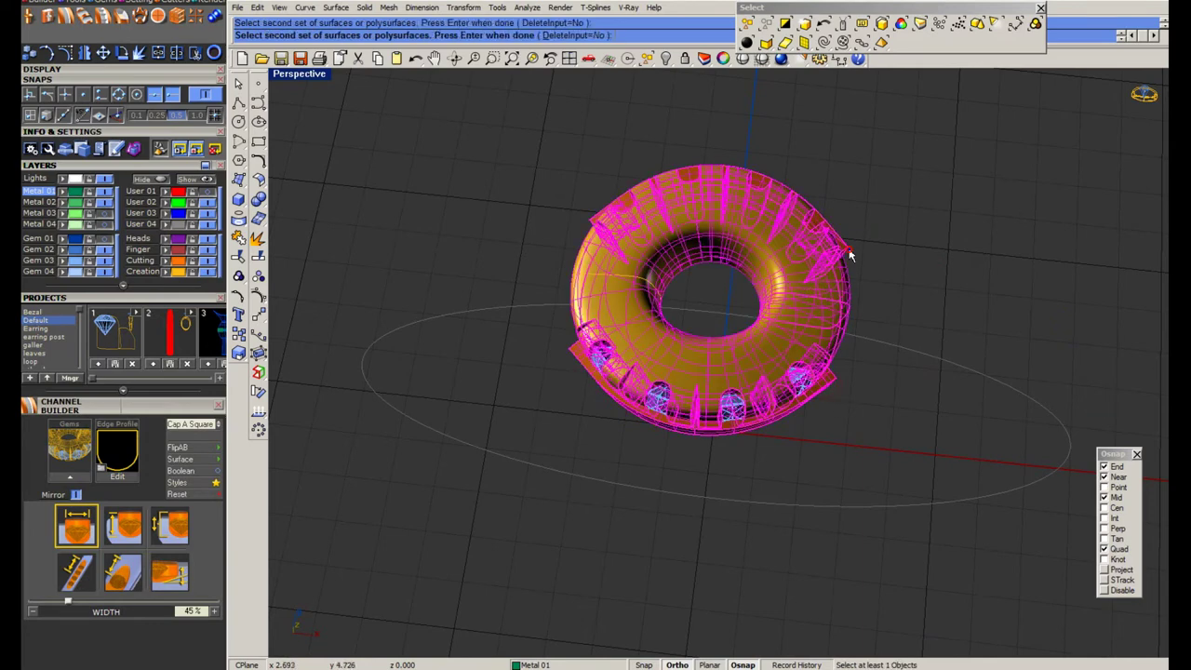
key(Return)
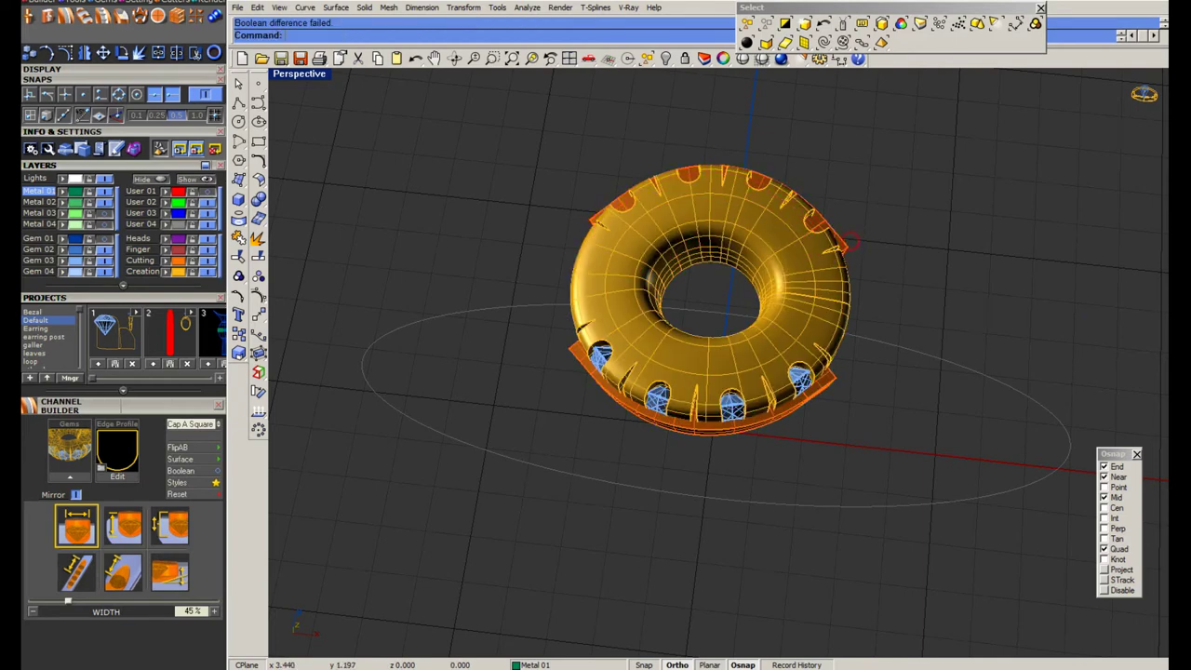
In Boolean Builder, subtract the top cutters and bottom cutter band from the torus
click(221, 21)
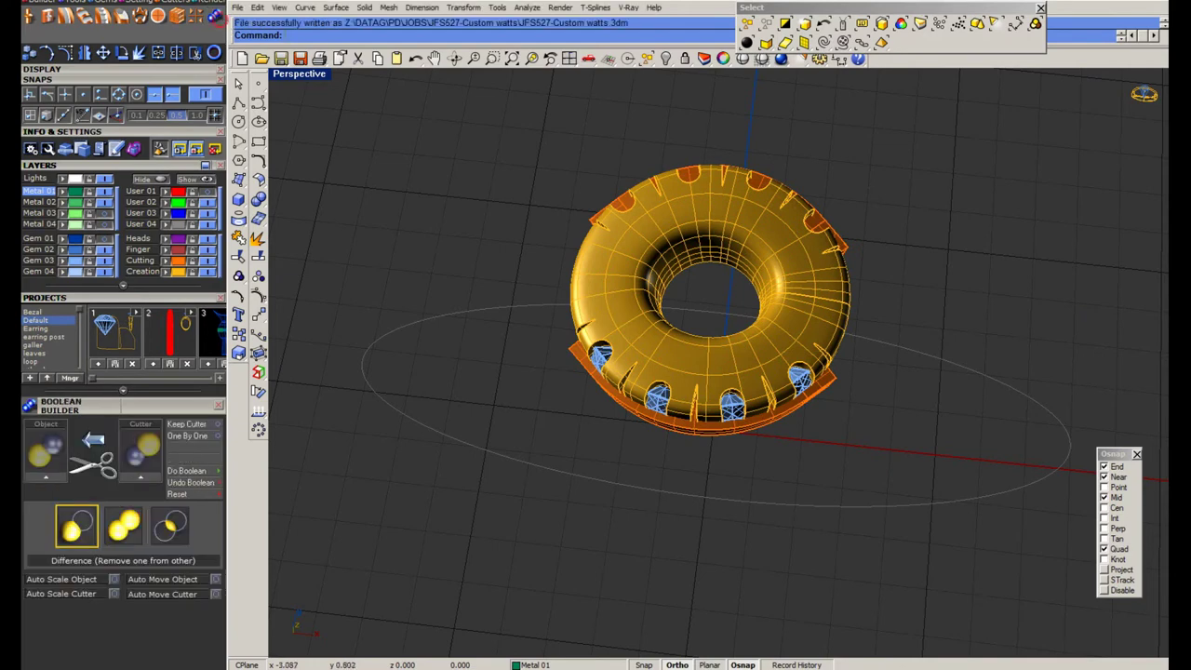
click(617, 310)
click(42, 466)
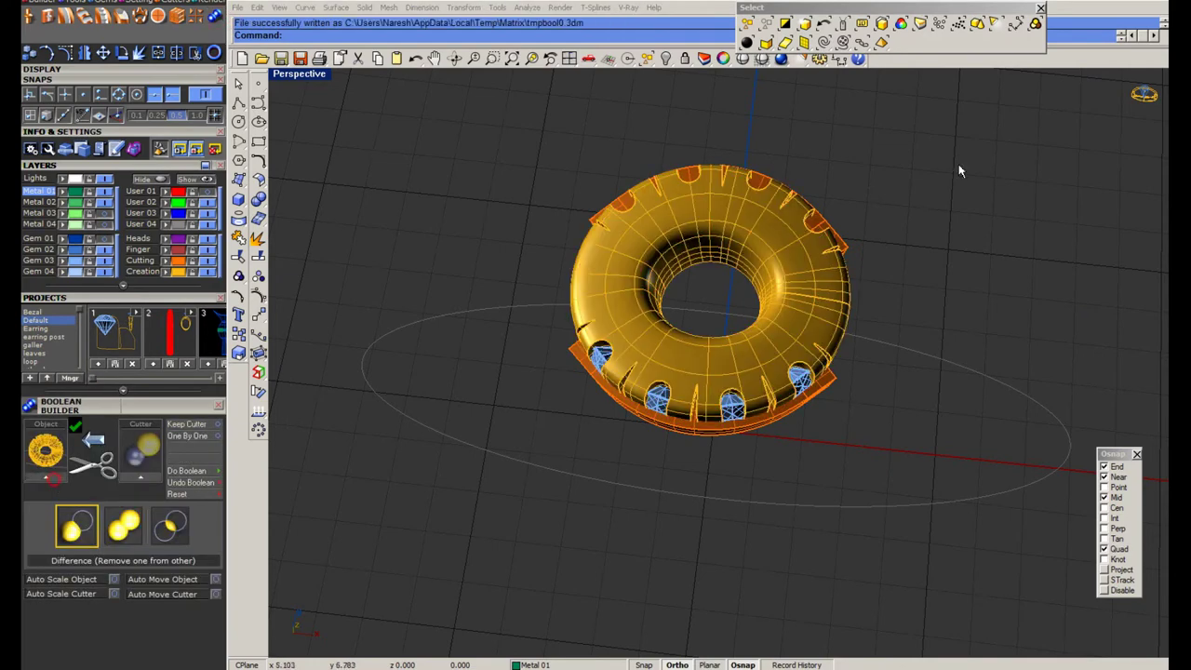
shift+click(707, 419)
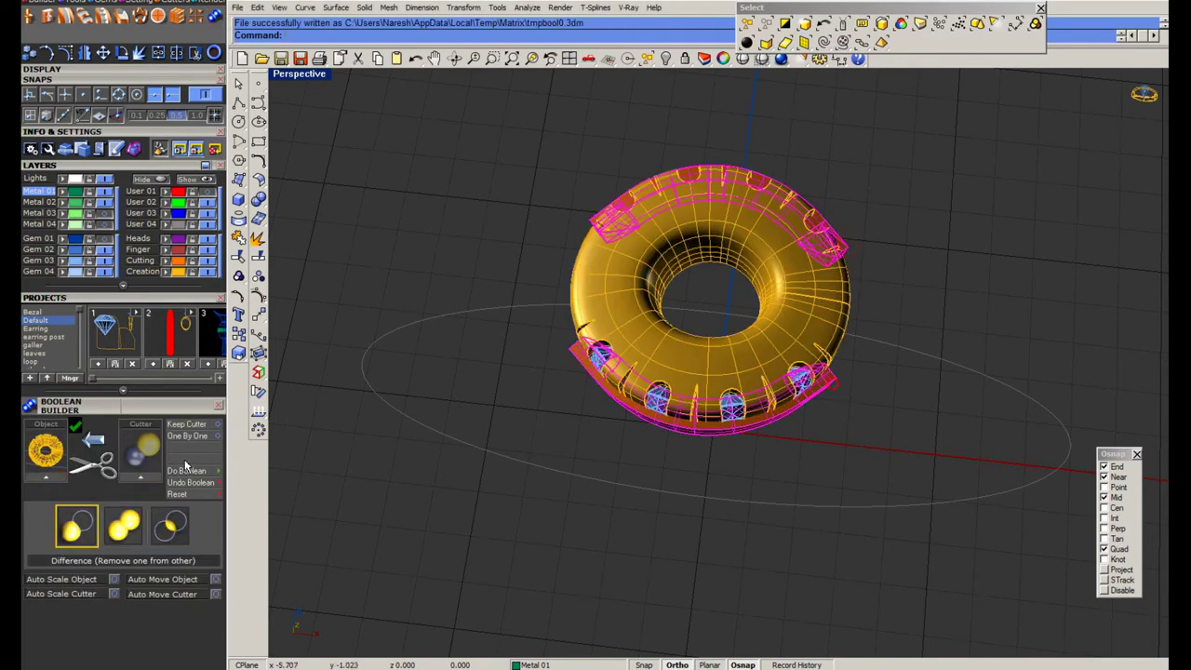
click(140, 477)
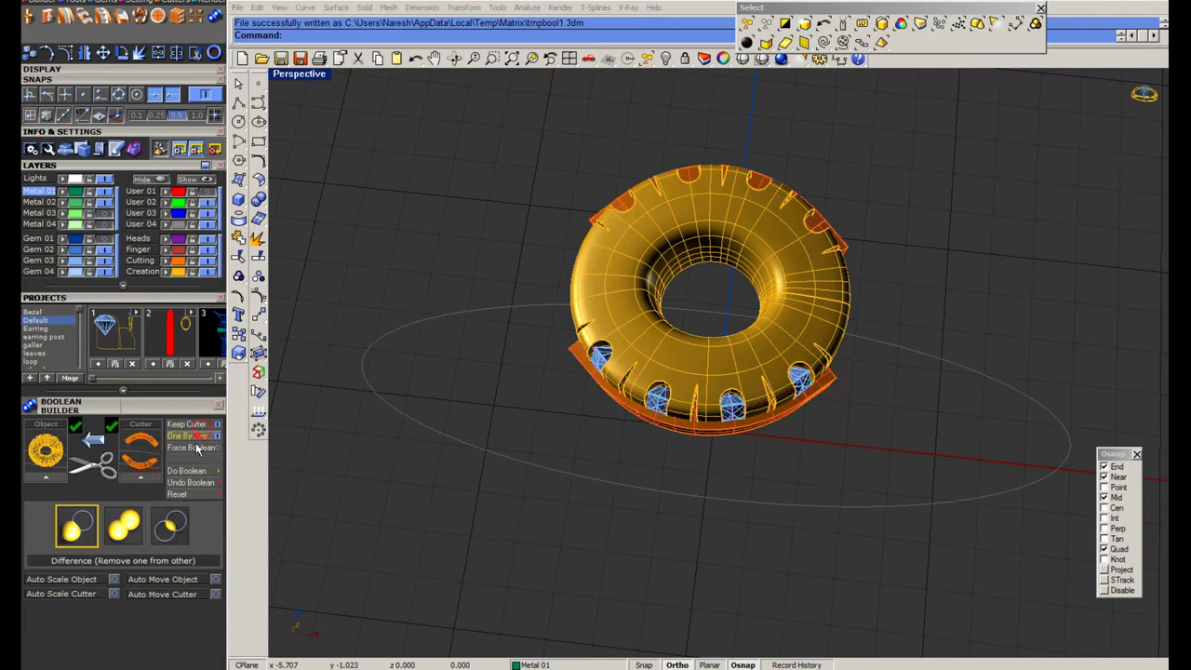
click(190, 471)
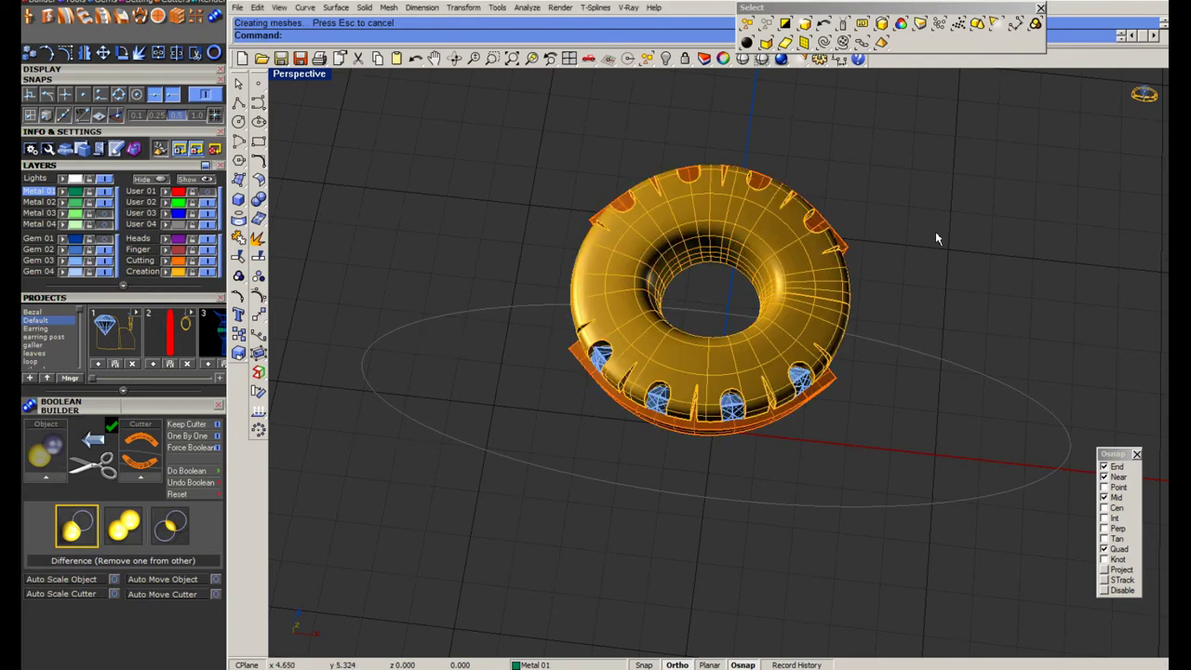
Hide the top cutters and the bottom cutter band, then select the row of accent gems
click(846, 241)
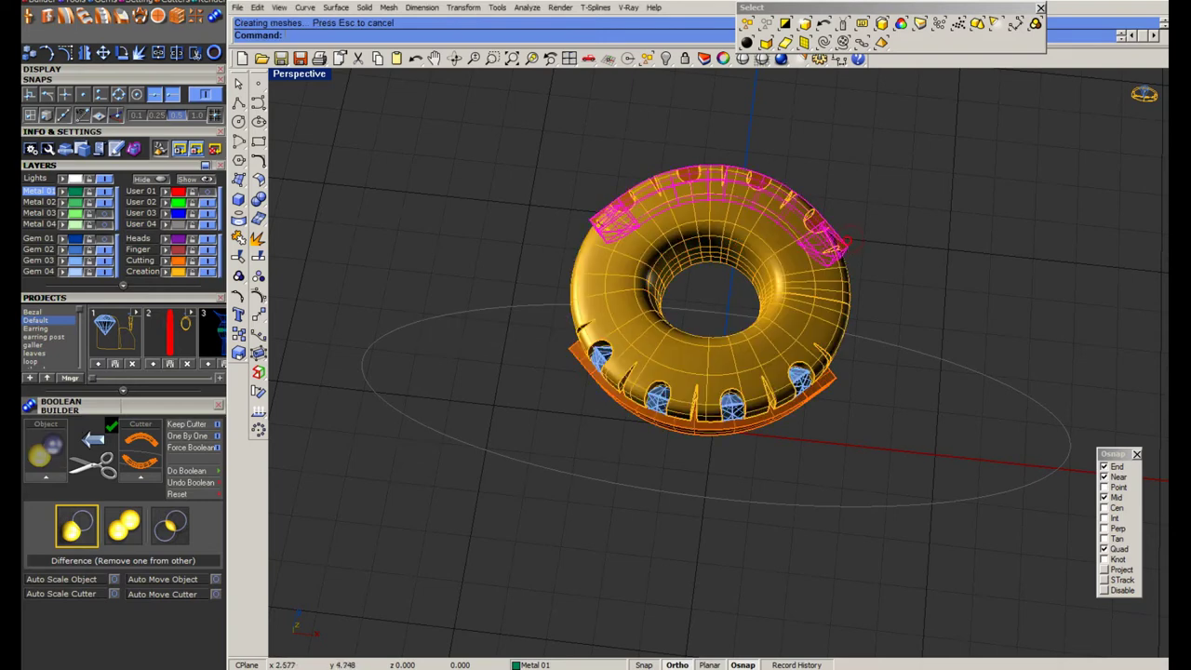
text(hide)
key(Return)
click(824, 398)
key(Down)
key(Down)
key(Down)
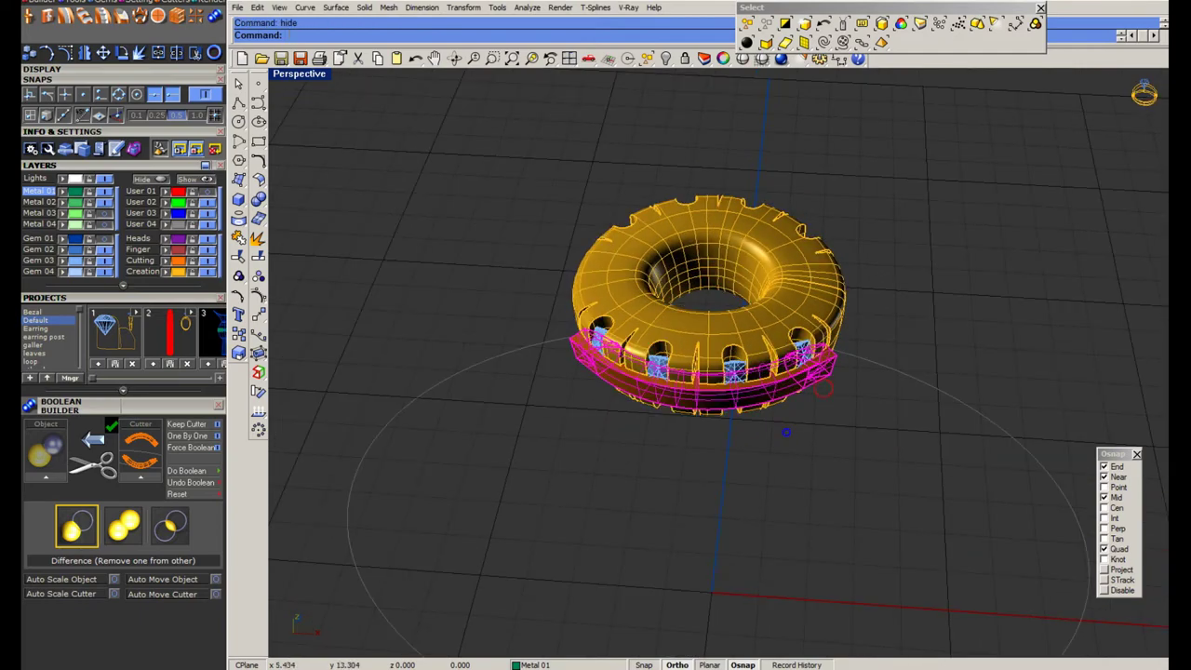
key(Return)
click(959, 234)
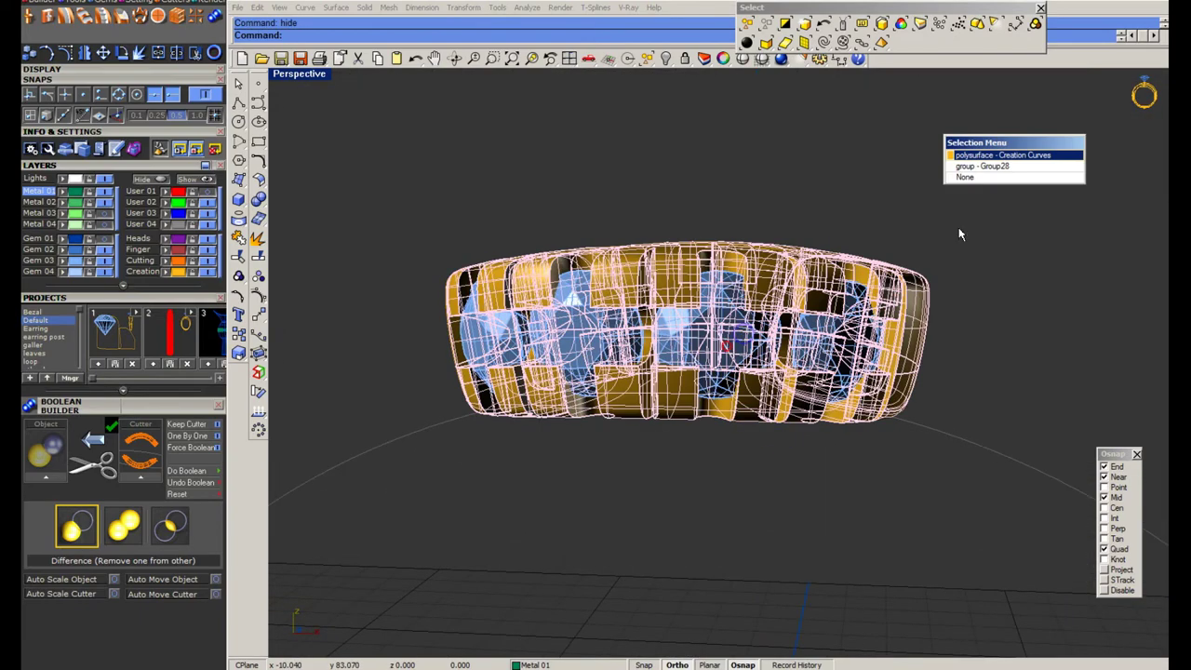
Mirror the accent gem group across the ring centre to the other side
click(977, 162)
right_drag(666, 400, 791, 409)
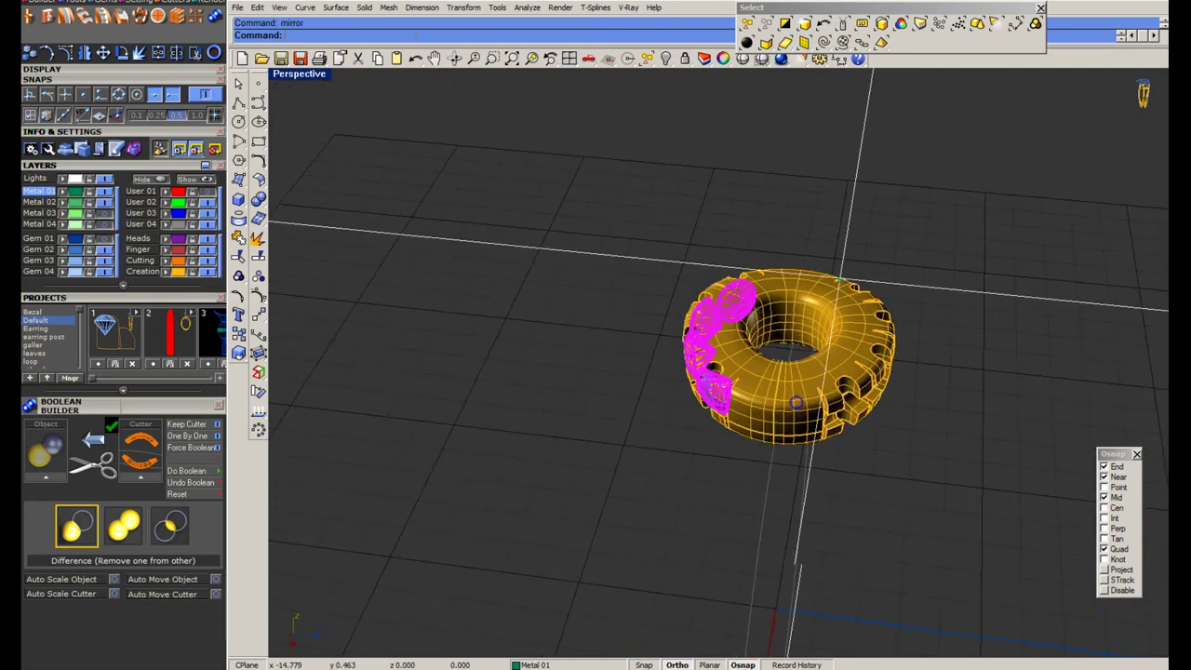
click(796, 401)
click(857, 187)
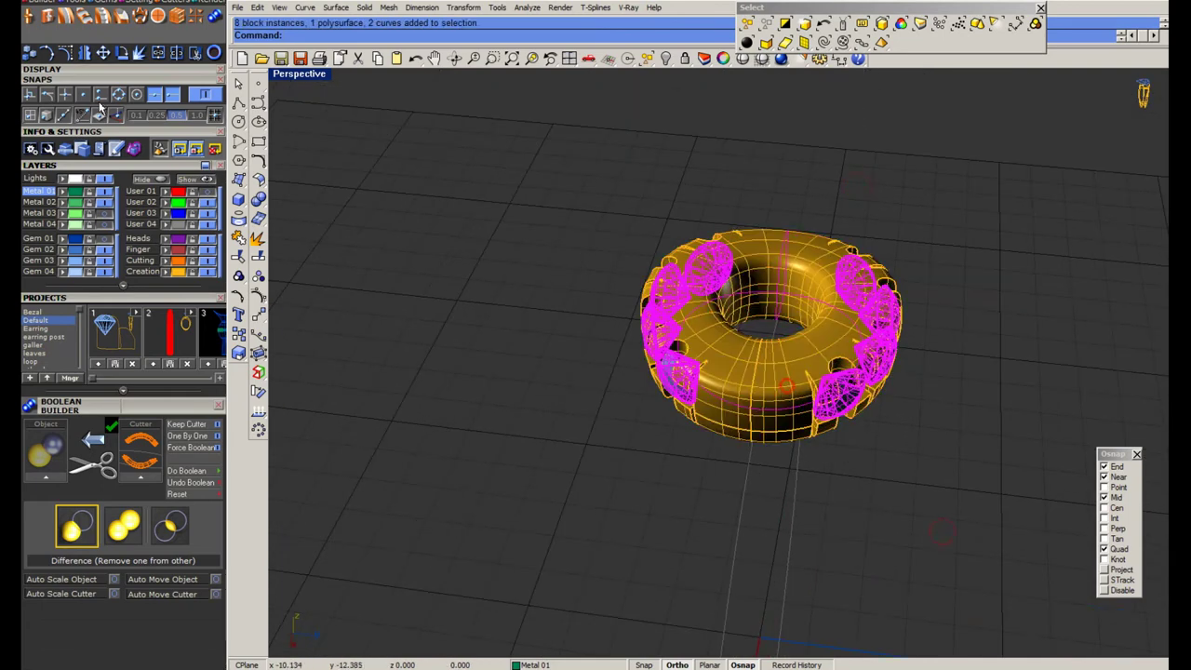
click(768, 193)
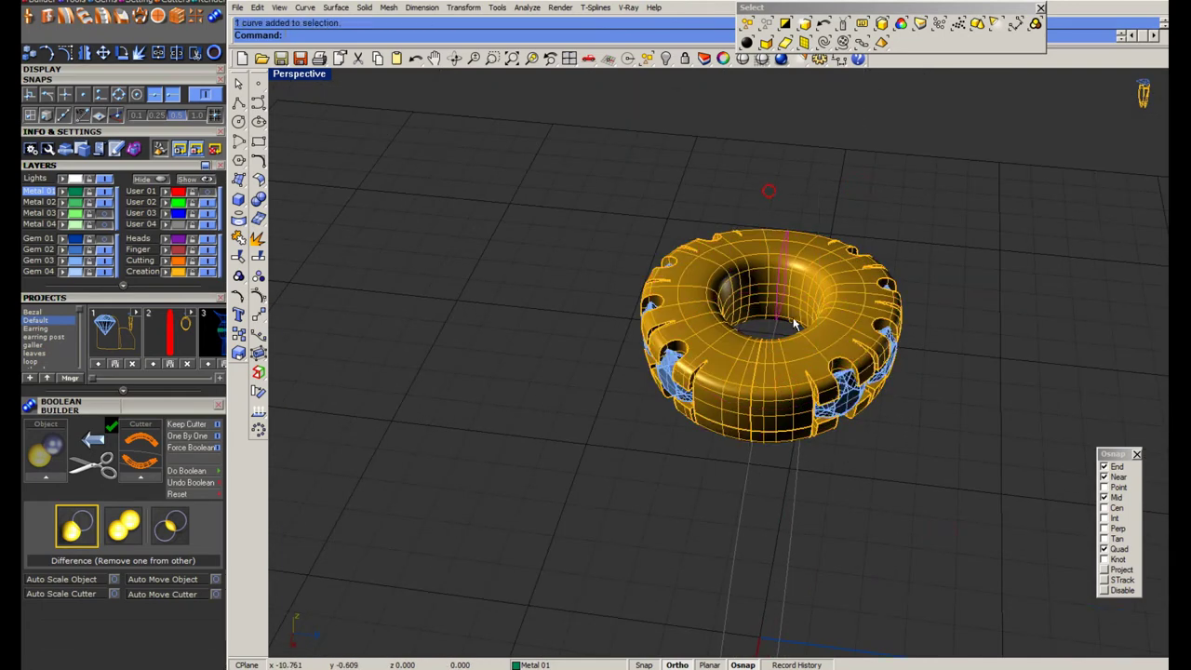
right_drag(794, 323, 796, 342)
Create Gem Cutters for all gems except the ring and subtract them from the band
key(ctrl+a)
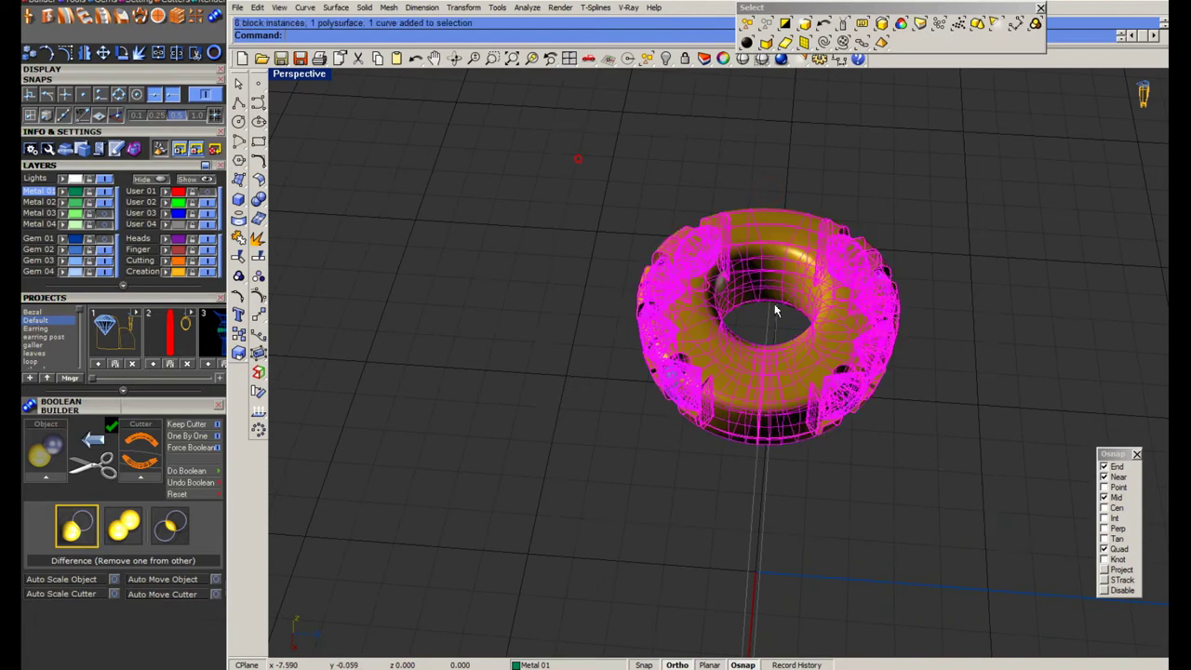
scroll(568, 149, up, 3)
ctrl+click(785, 224)
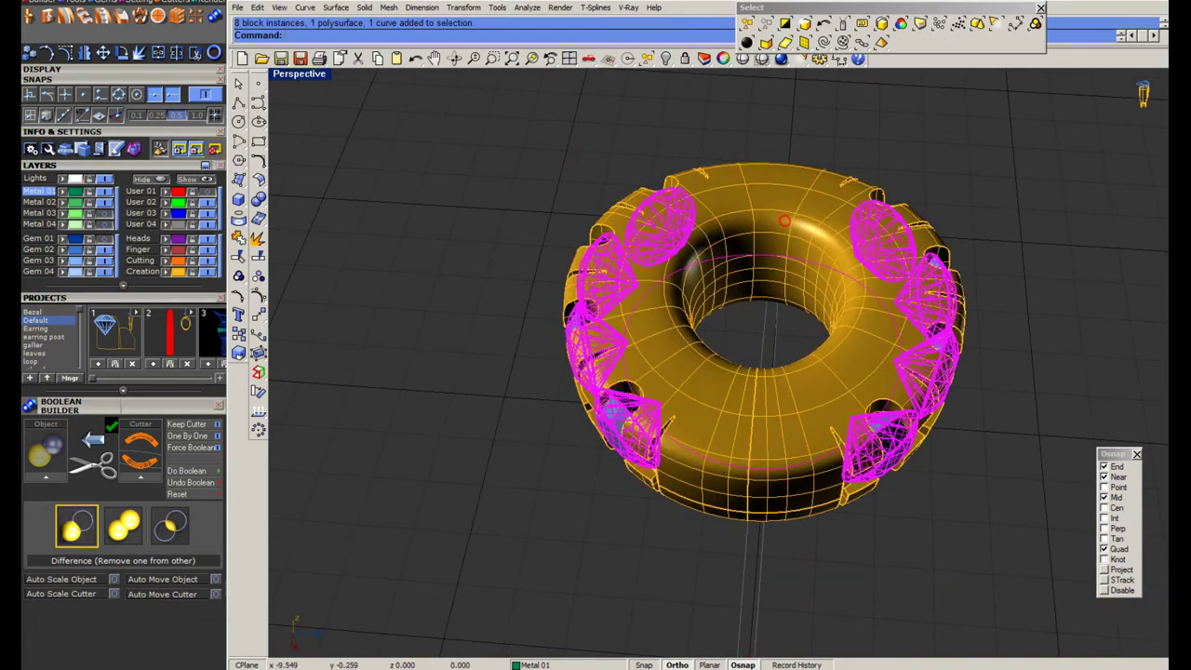
right_drag(751, 261, 78, 117)
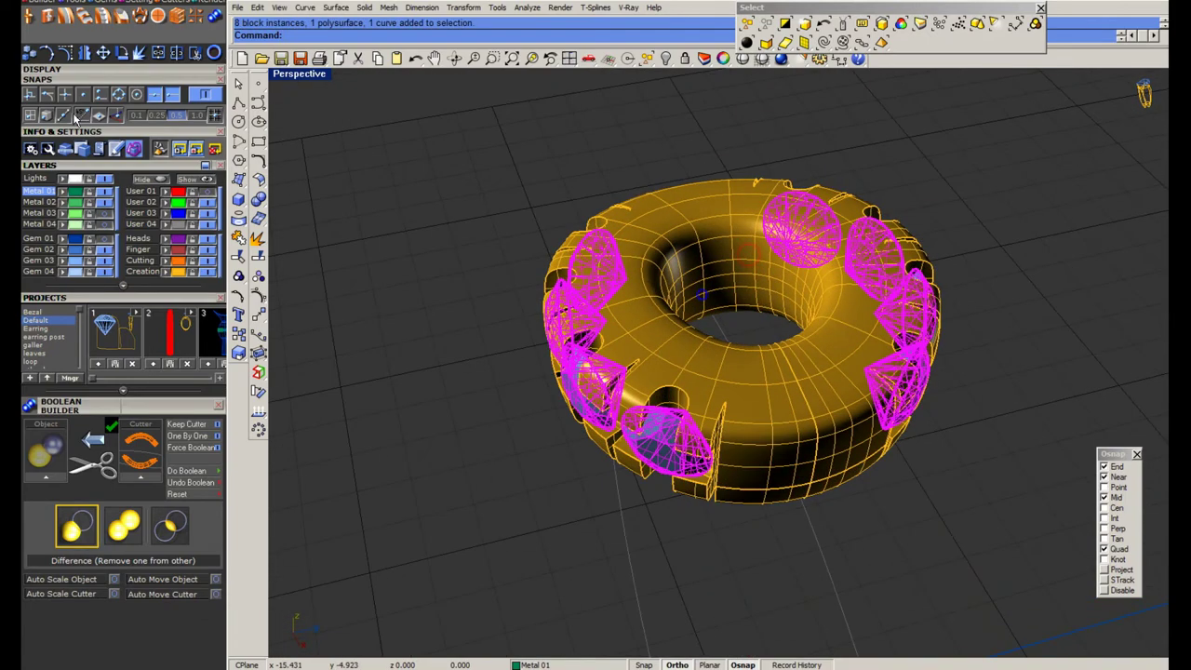
click(31, 18)
click(91, 477)
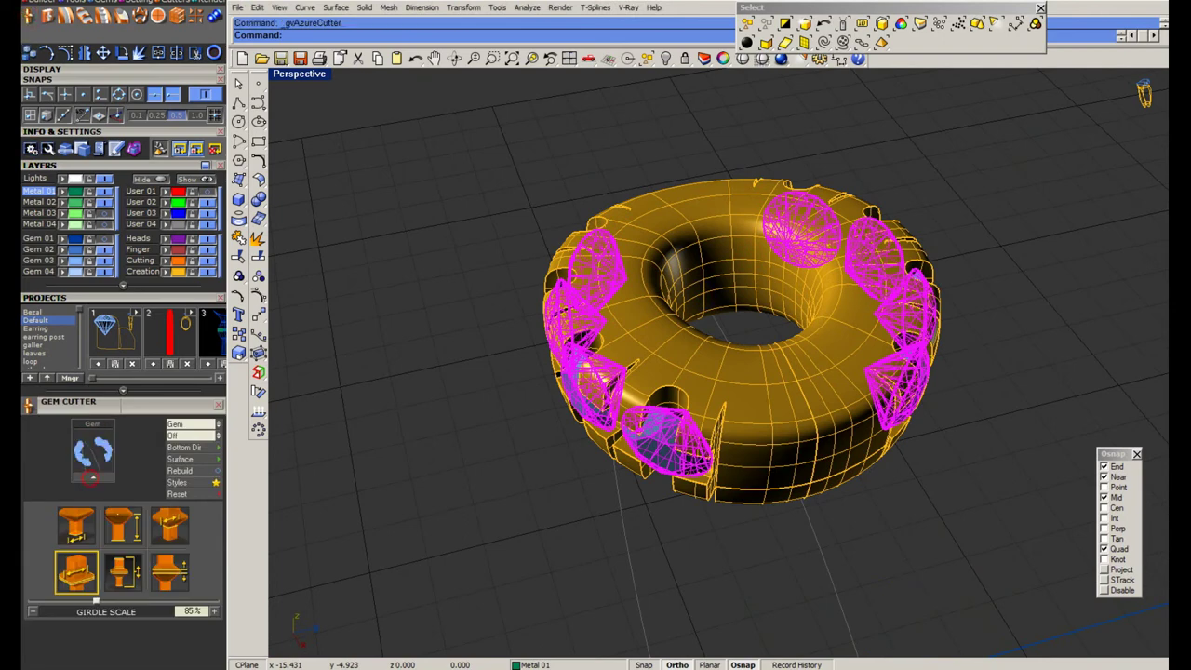
key(Return)
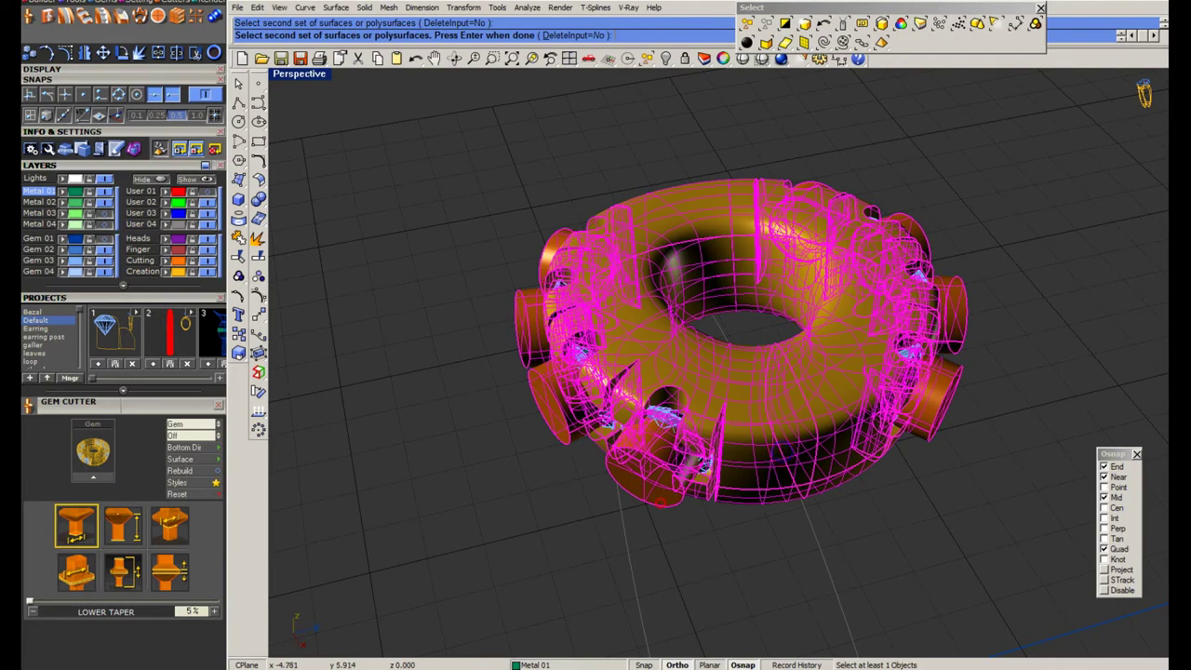
key(Return)
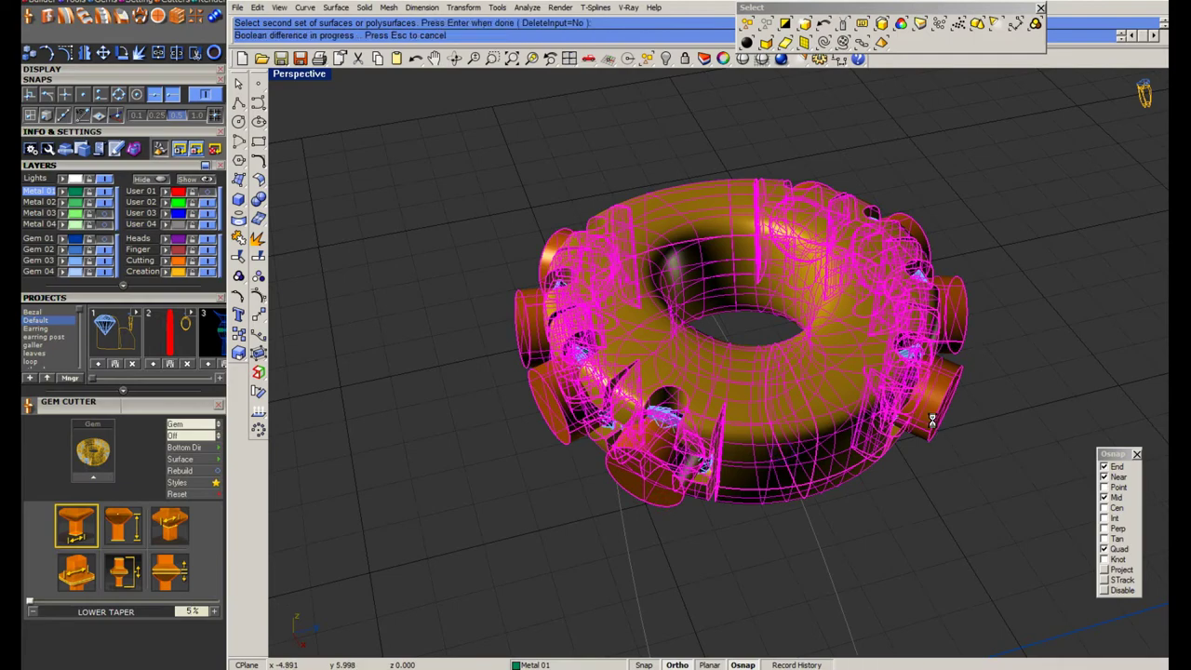
scroll(711, 403, down, 2)
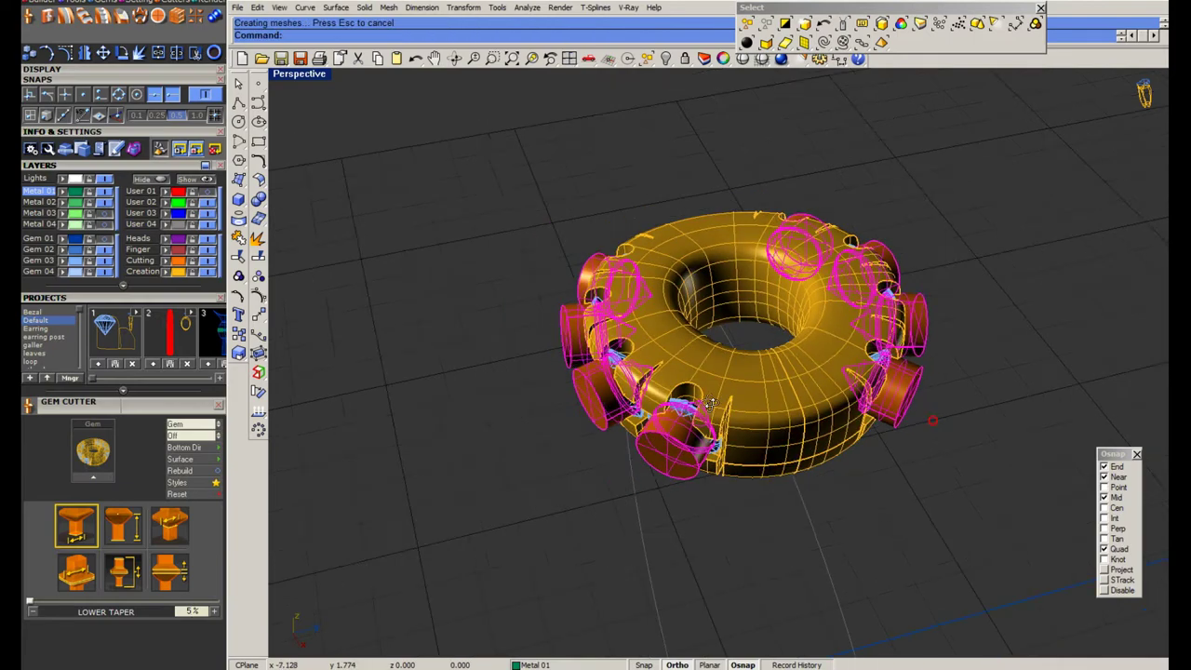
right_drag(711, 403, 717, 354)
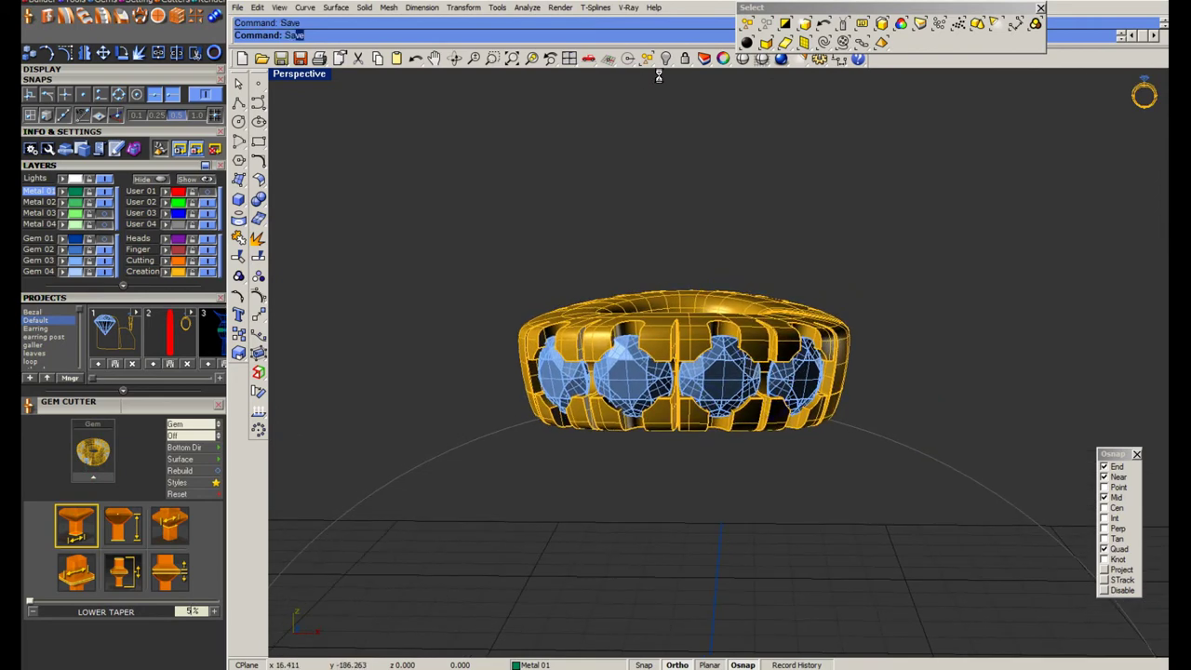
Show the red tube objects and green shank again, and maximize the Front viewport
click(208, 192)
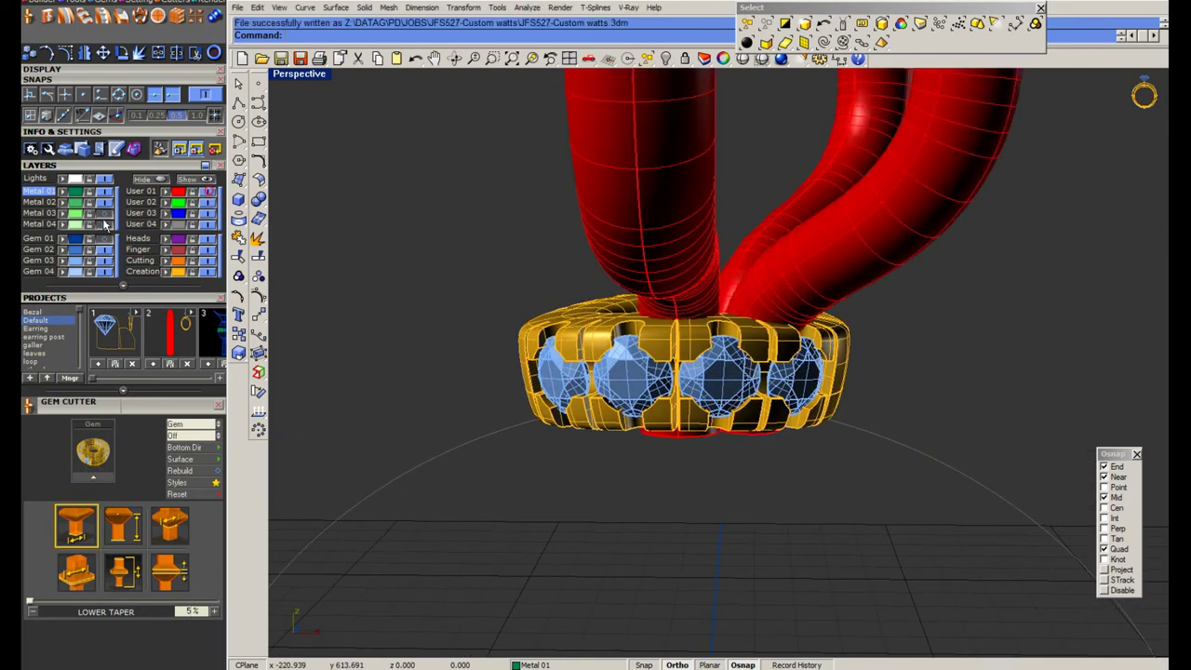
click(105, 225)
mouse_move(619, 356)
right_down()
mouse_move(782, 356)
mouse_move(832, 244)
right_up()
scroll(832, 245, up, 3)
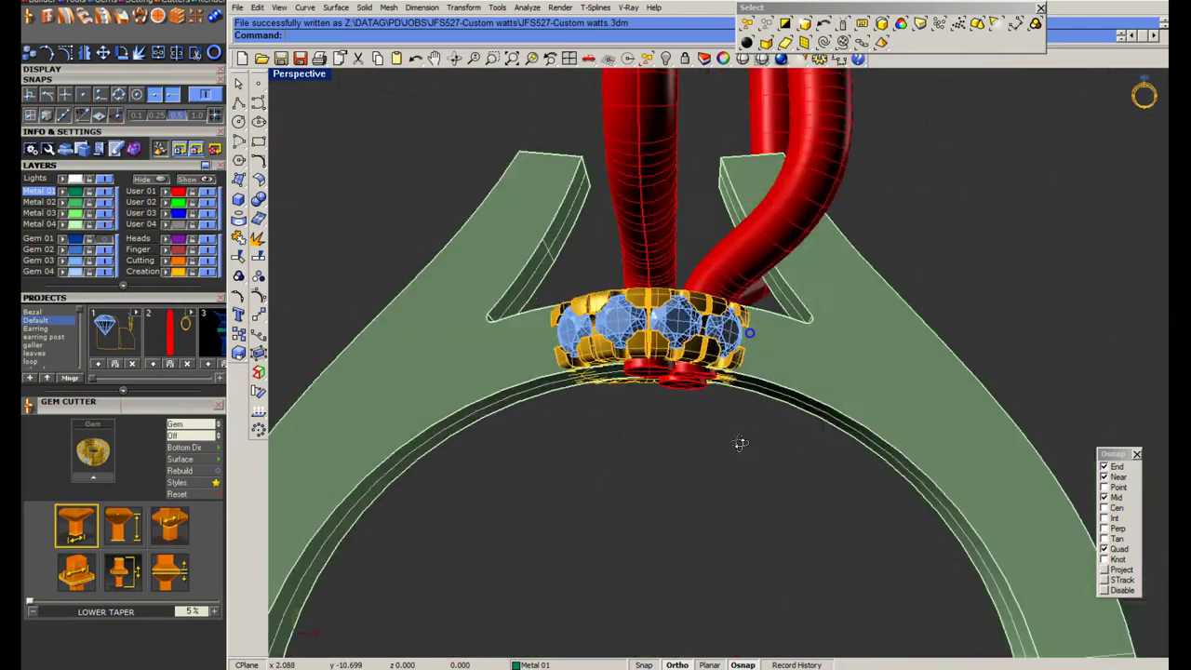
scroll(739, 441, up, 2)
right_drag(688, 466, 747, 468)
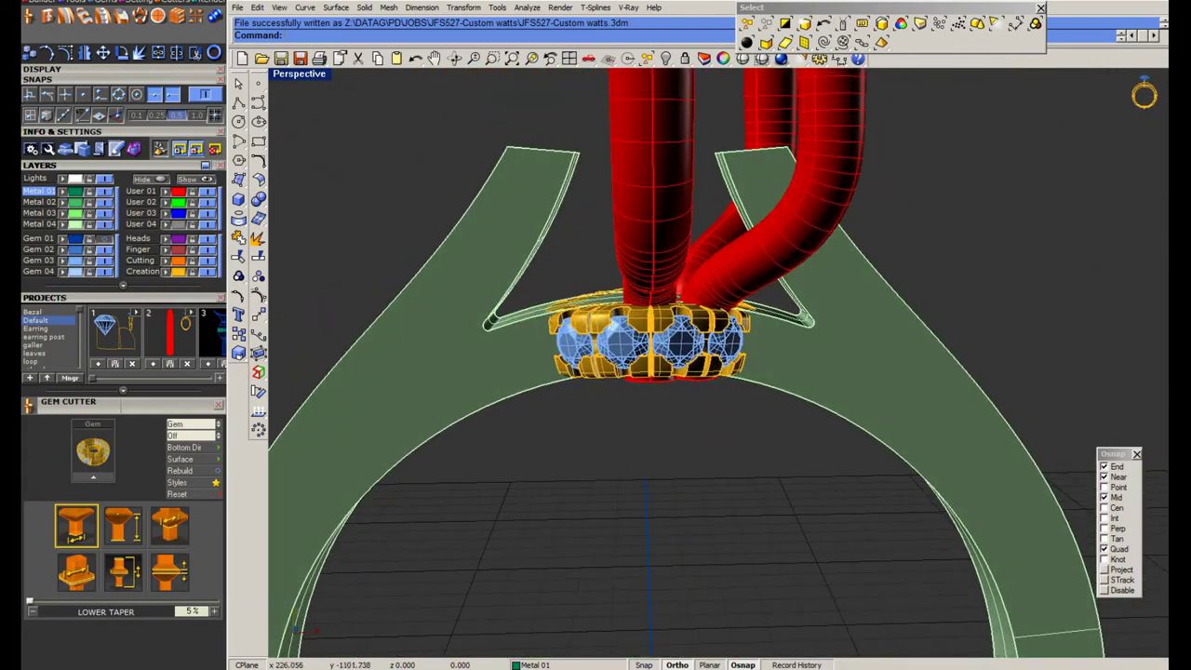
double_click(314, 76)
double_click(285, 371)
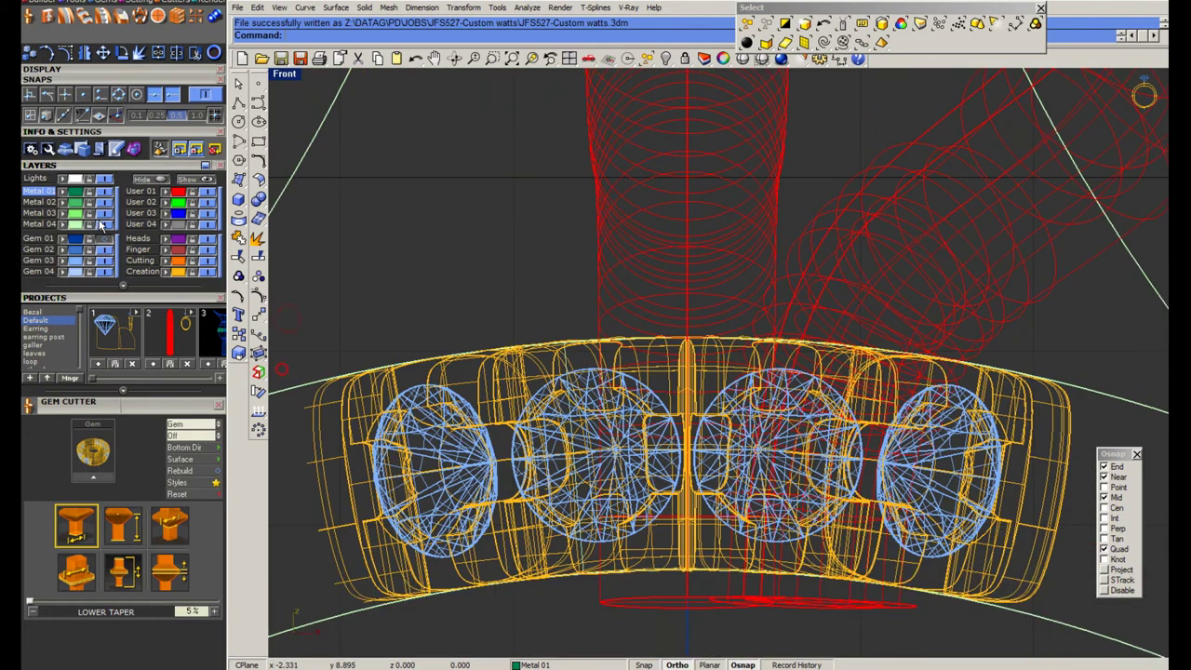
scroll(696, 313, down, 2)
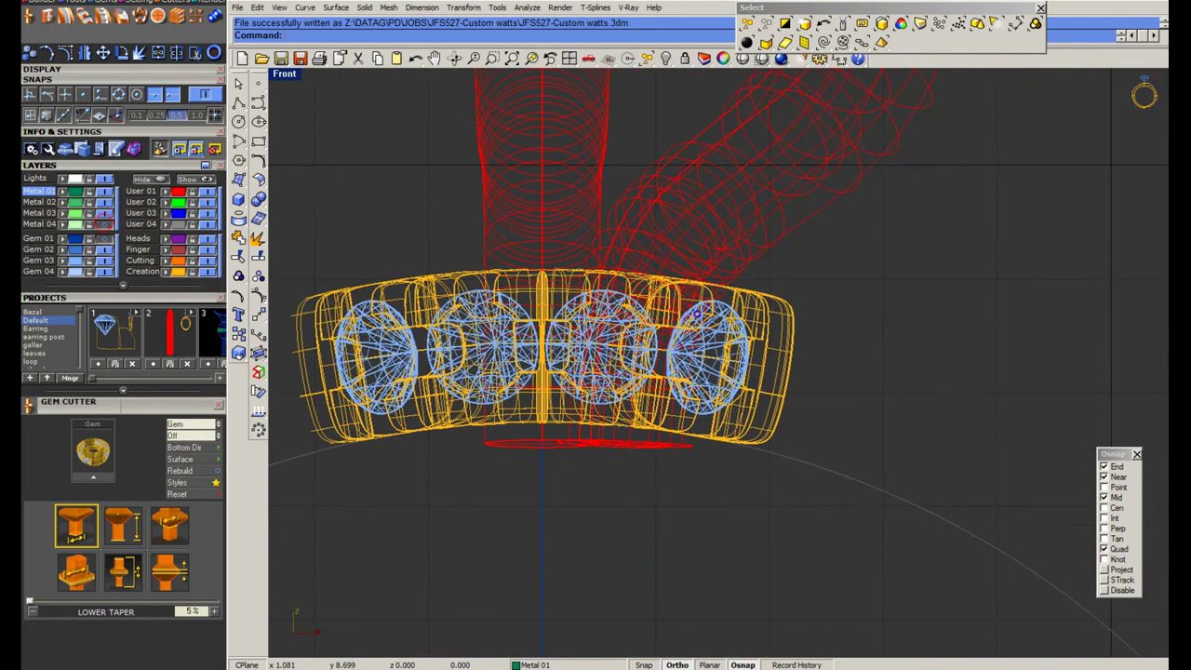
Draw a polyline profile starting at the origin 0,0,0
click(238, 104)
text(0,0,0)
key(Return)
scroll(744, 214, up, 2)
scroll(742, 210, up, 1)
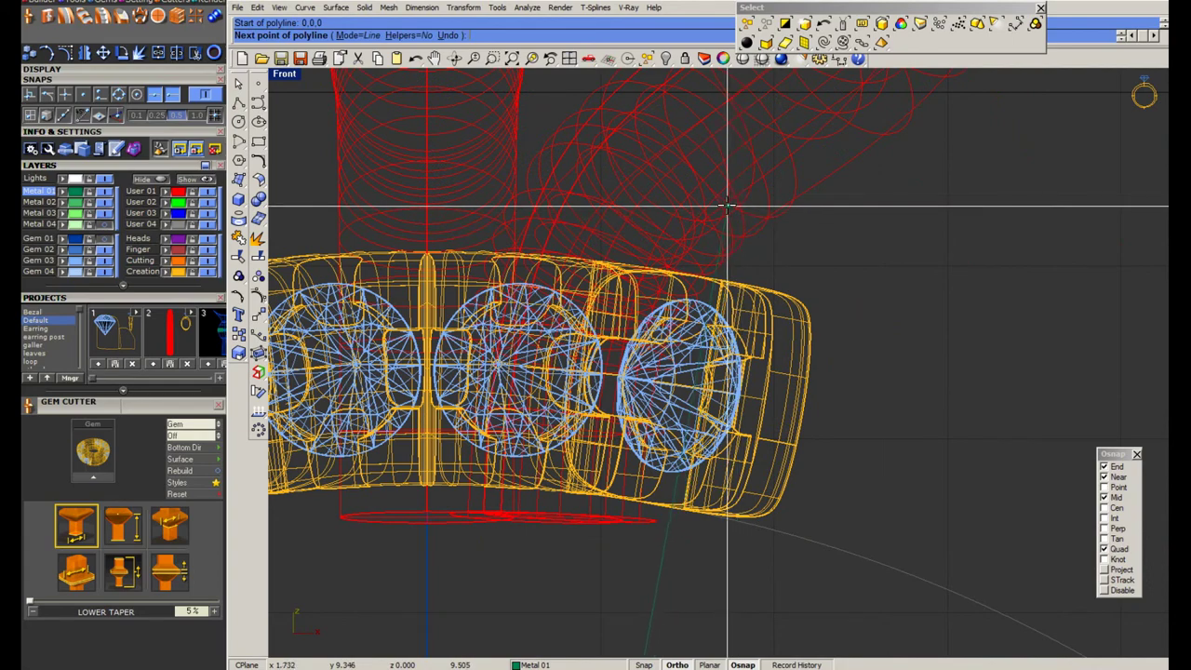
click(729, 205)
scroll(729, 205, down, 2)
key(Return)
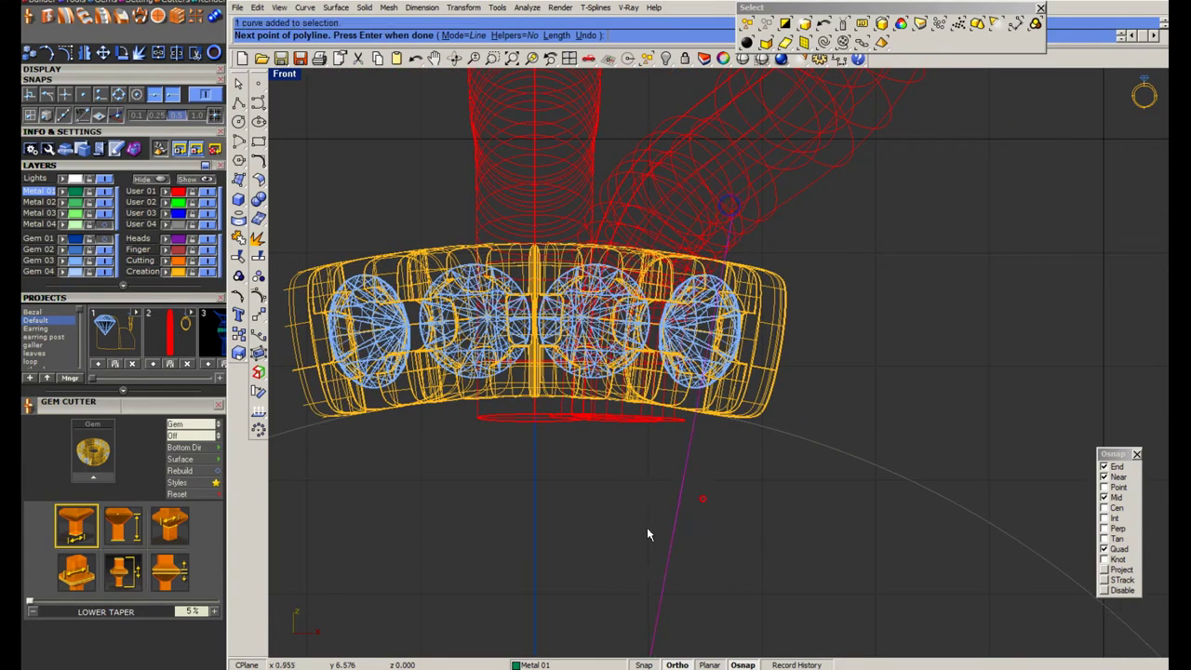
scroll(704, 502, up, 1)
Split the line where it meets the ring and delete the lower piece
click(257, 257)
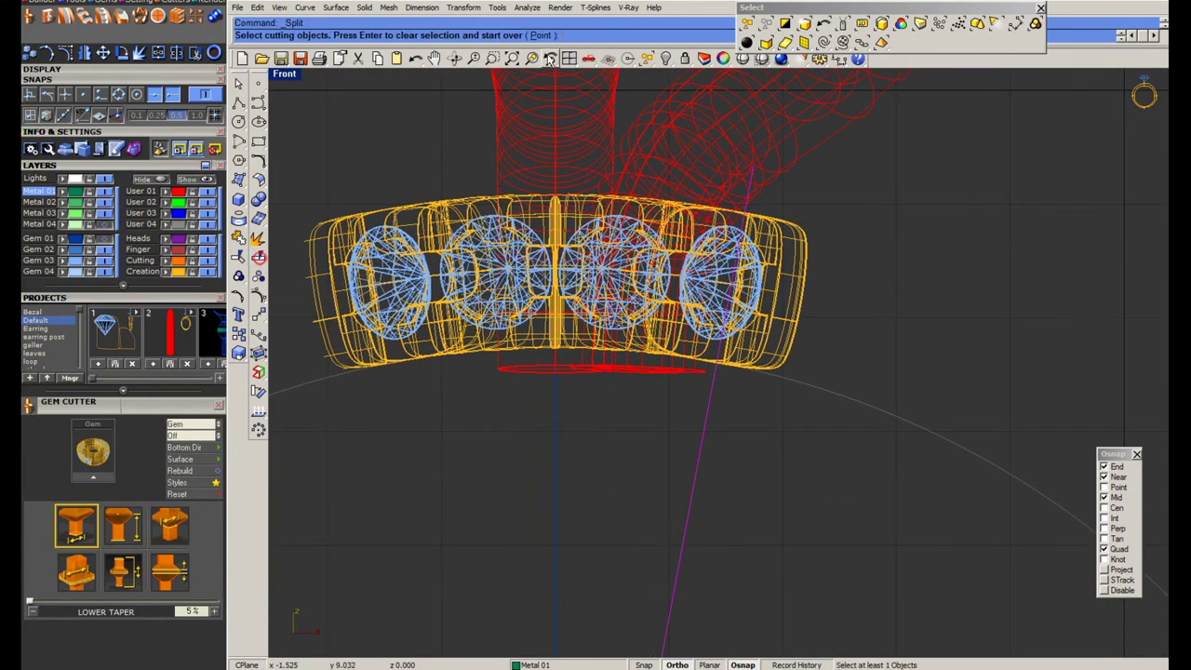
click(546, 35)
click(716, 424)
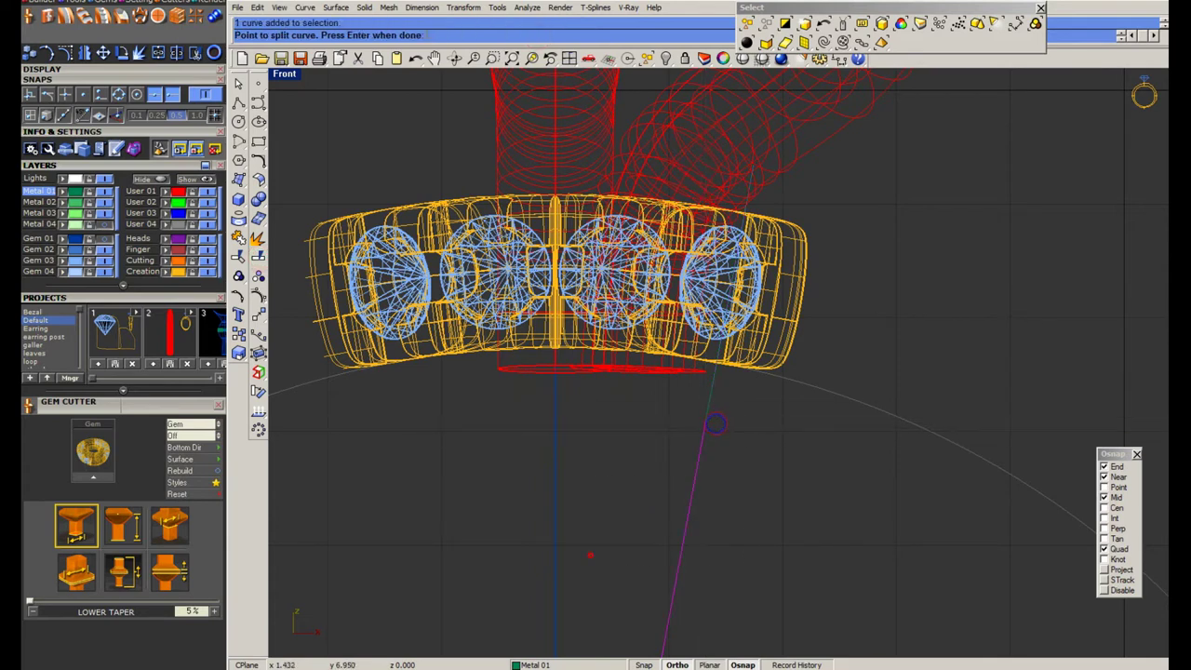
key(Return)
key(Delete)
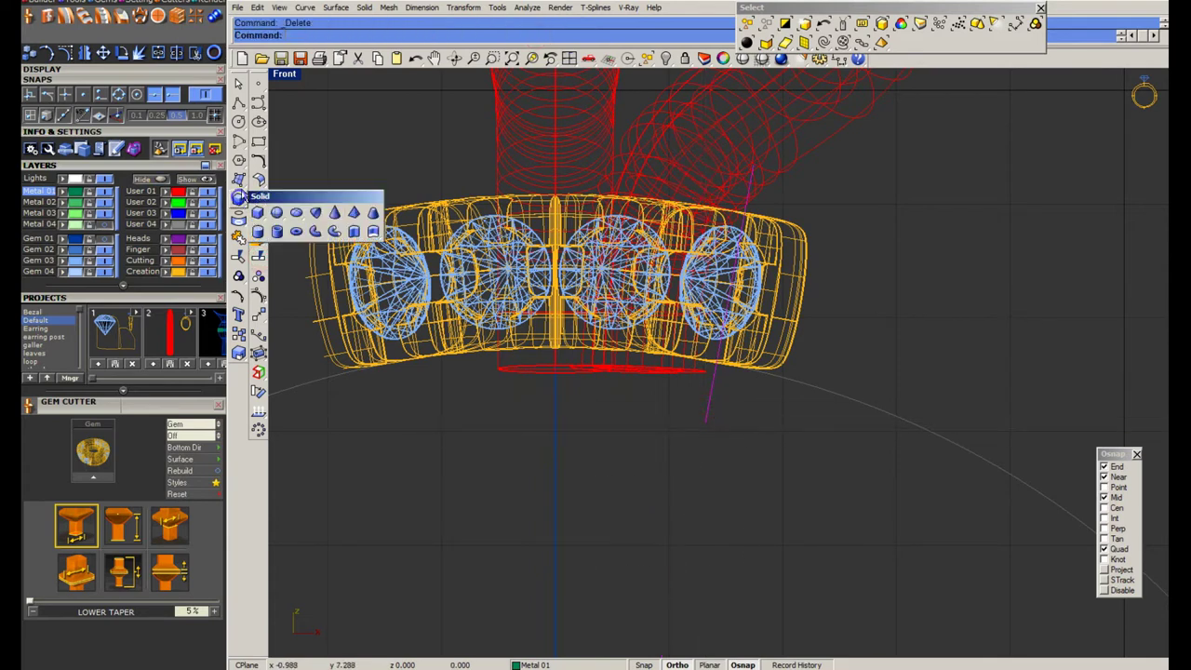
Revolve the profile 360° around the ring's centre axis and maximize the Perspective view
click(279, 201)
click(556, 440)
key(Return)
key(Return)
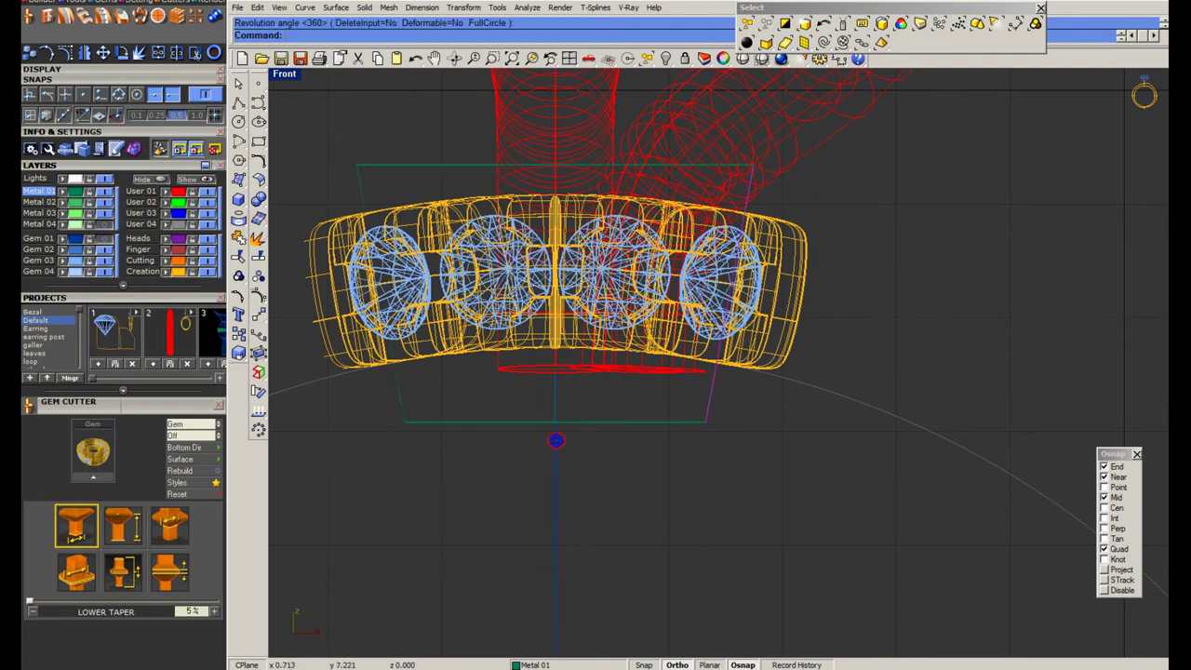
scroll(634, 409, down, 3)
double_click(279, 76)
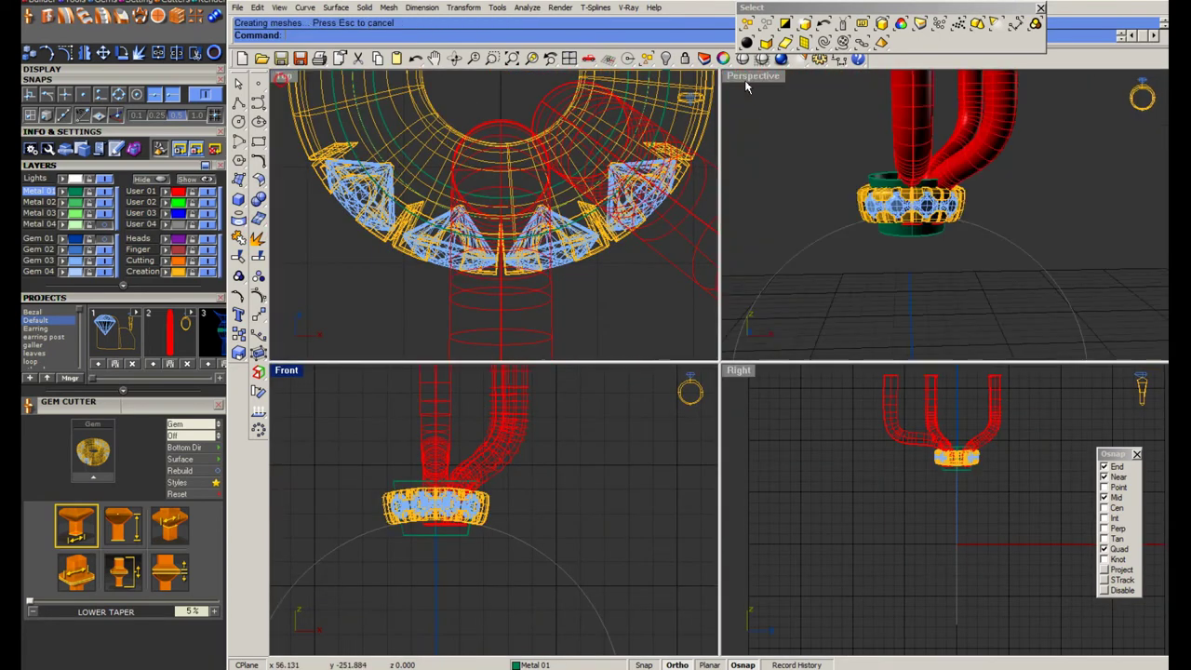
double_click(749, 77)
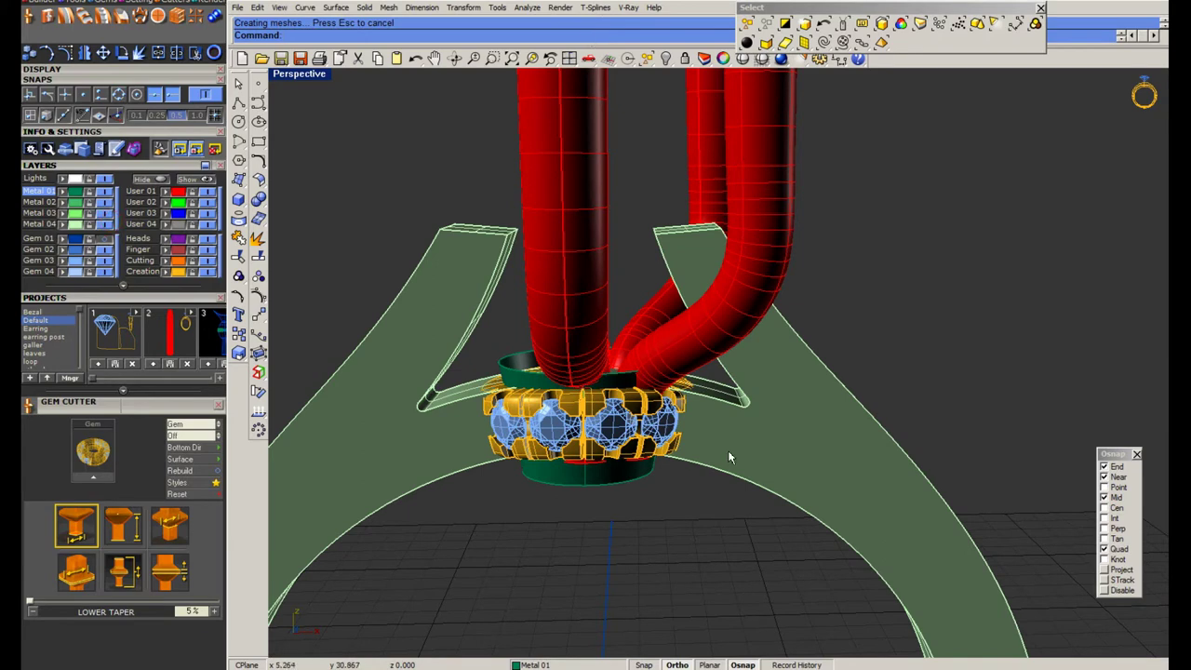
Finish the boolean on the green surfaces and hide the green cutter cylinder
click(729, 456)
key(Return)
click(598, 487)
click(618, 490)
key(ctrl+h)
mouse_move(618, 491)
right_down()
mouse_move(719, 346)
mouse_move(652, 468)
mouse_move(681, 404)
right_up()
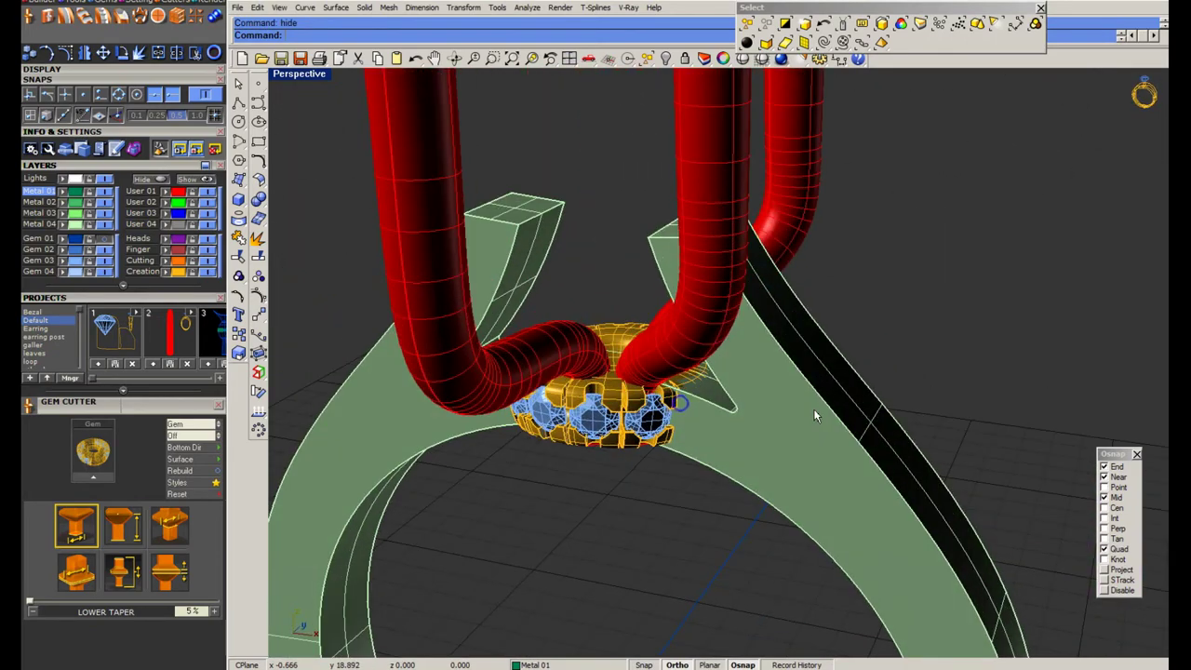
Show the chosen hidden objects and check the ring in a shaded preview
click(106, 240)
right_drag(559, 419, 651, 280)
click(667, 58)
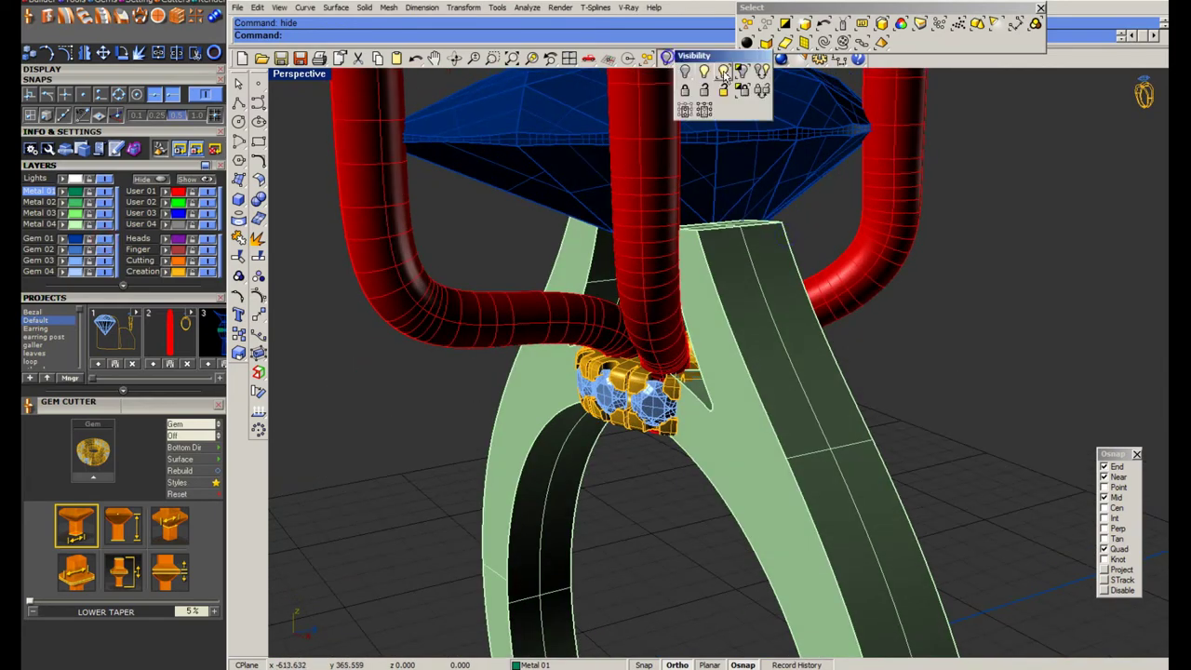
click(725, 74)
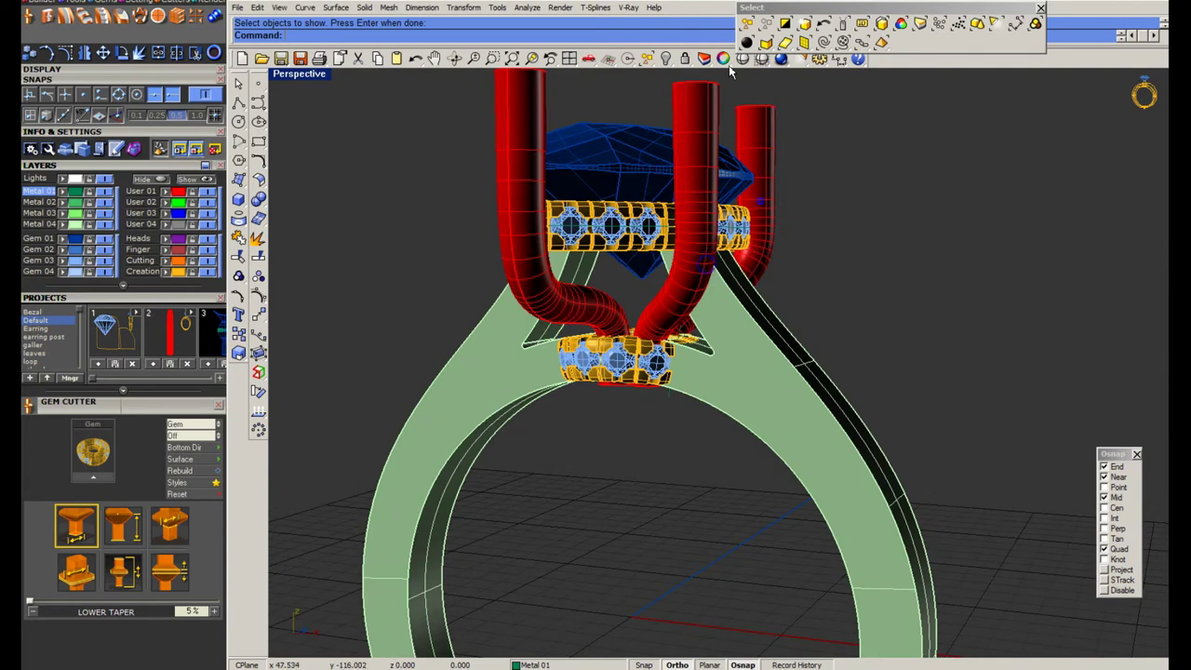
click(724, 58)
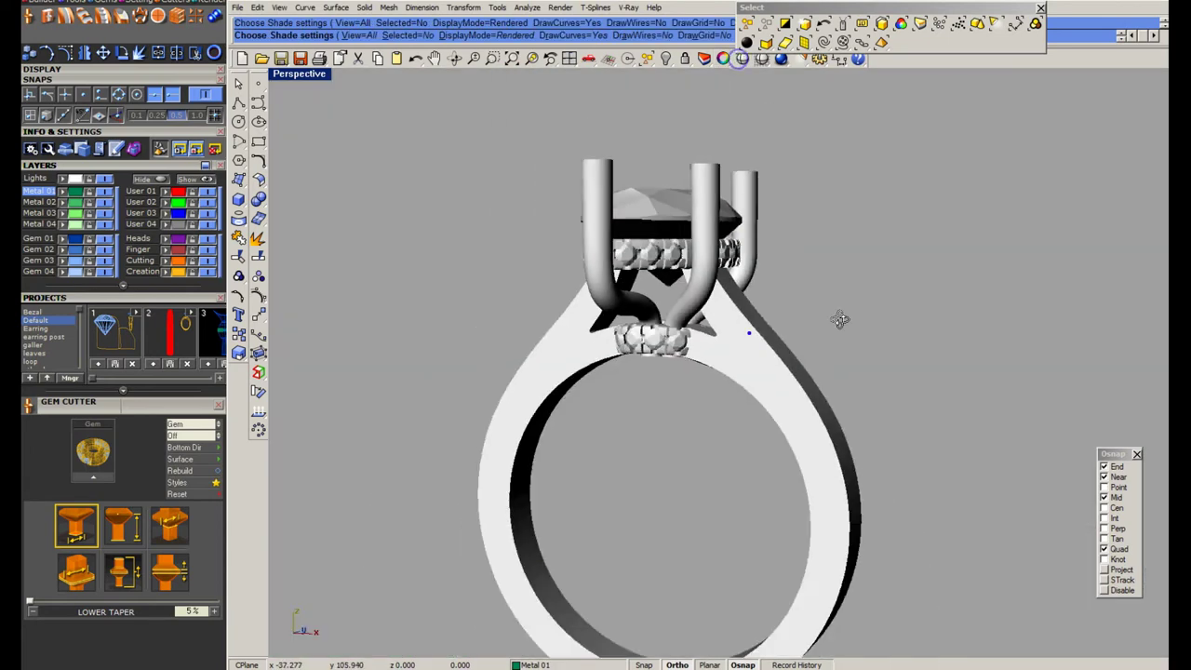
right_drag(838, 319, 739, 327)
scroll(759, 344, up, 5)
key(Escape)
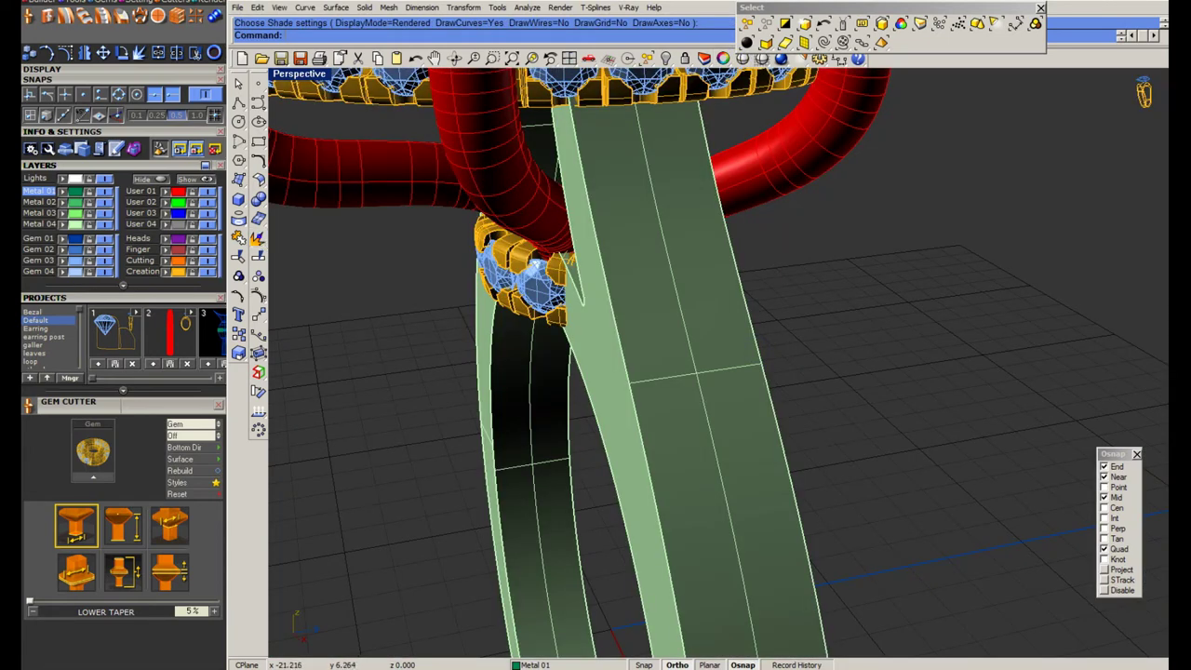
Hide the old shank surfaces and curves after undoing a trial face extraction
click(258, 236)
click(258, 236)
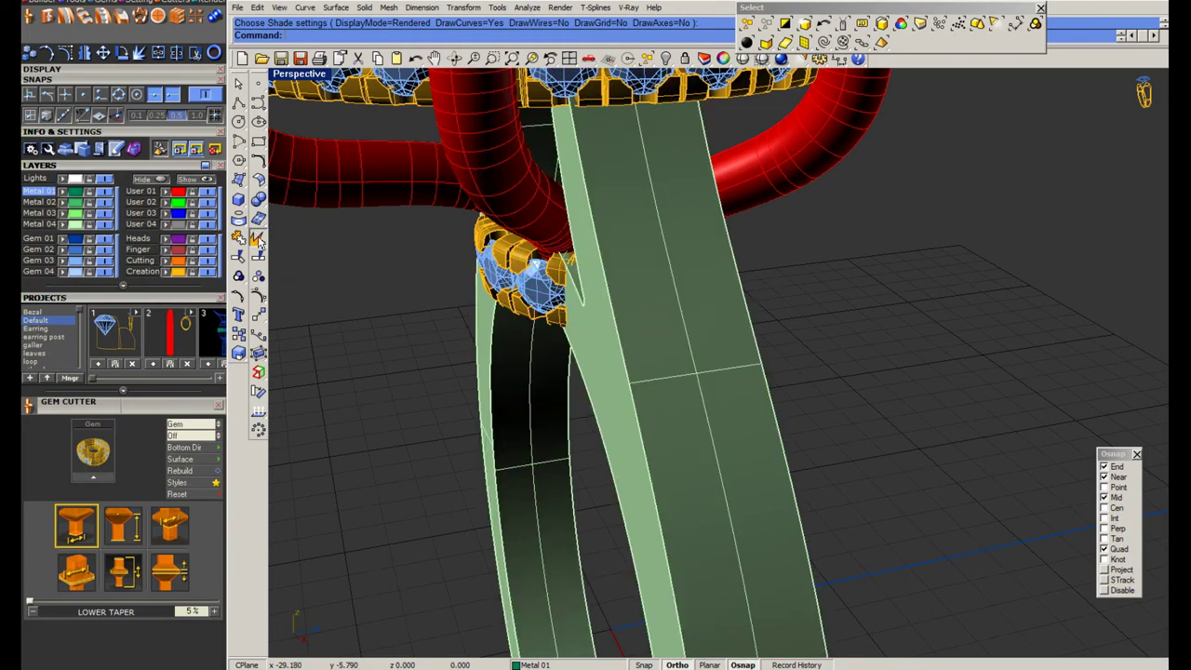
click(622, 353)
key(ctrl+z)
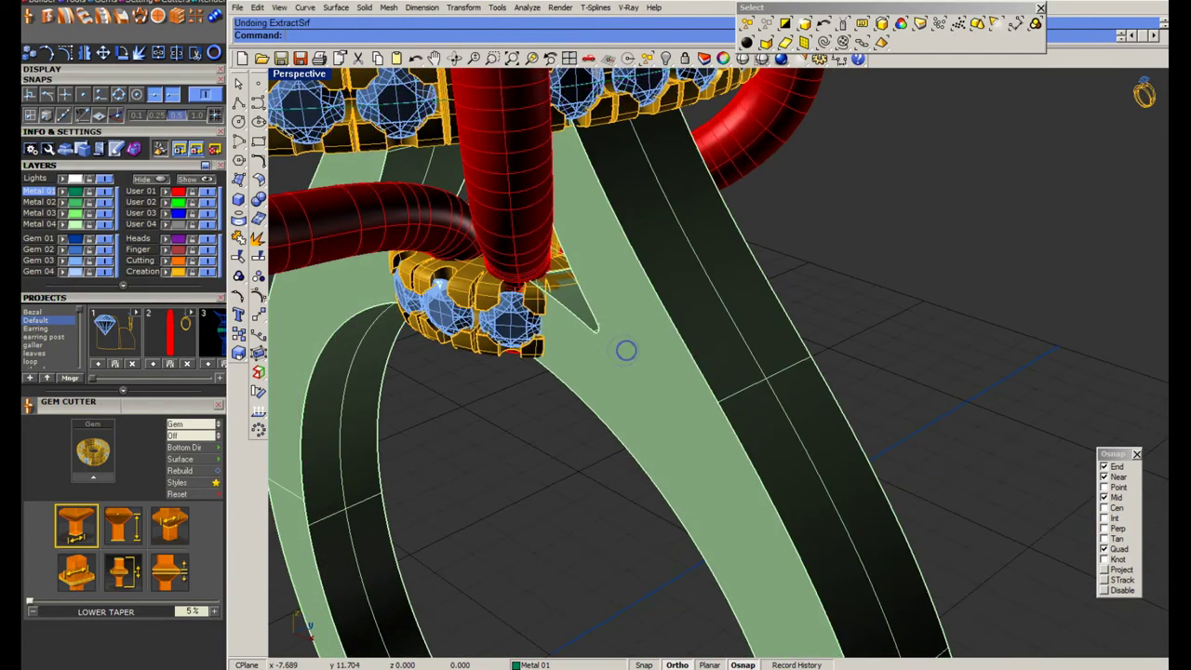
text(h)
key(Delete)
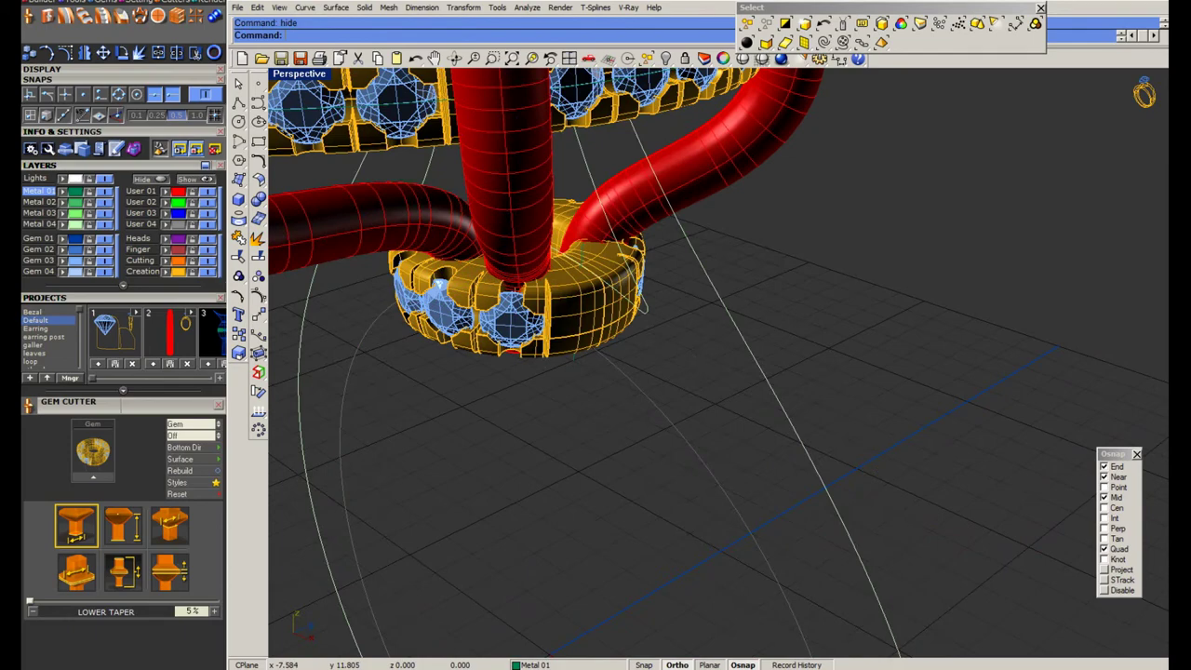
click(749, 355)
key(ctrl+h)
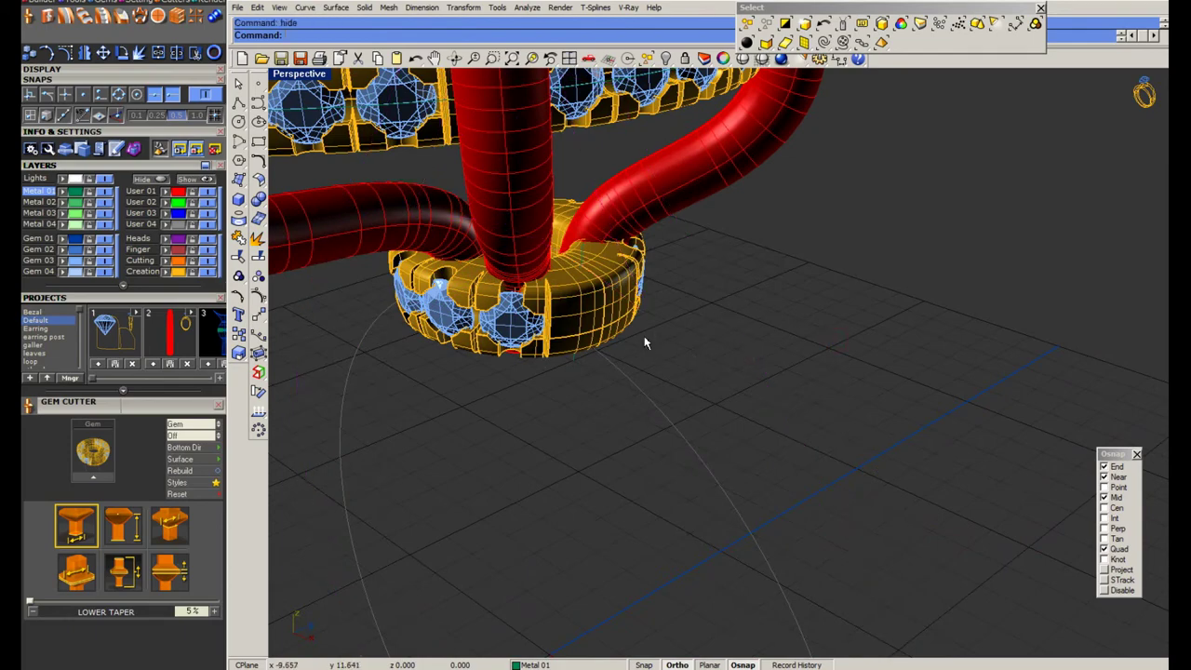
key(ctrl+g)
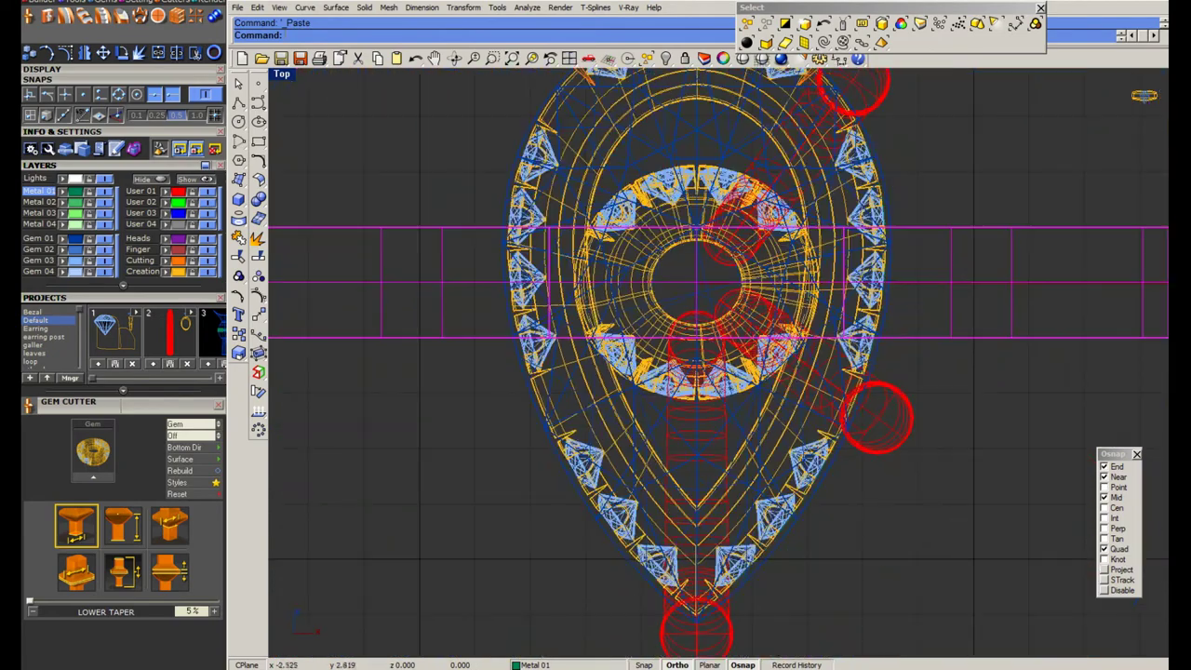
Build new shank surfaces from the shank curves in the enlarged Perspective view
click(569, 58)
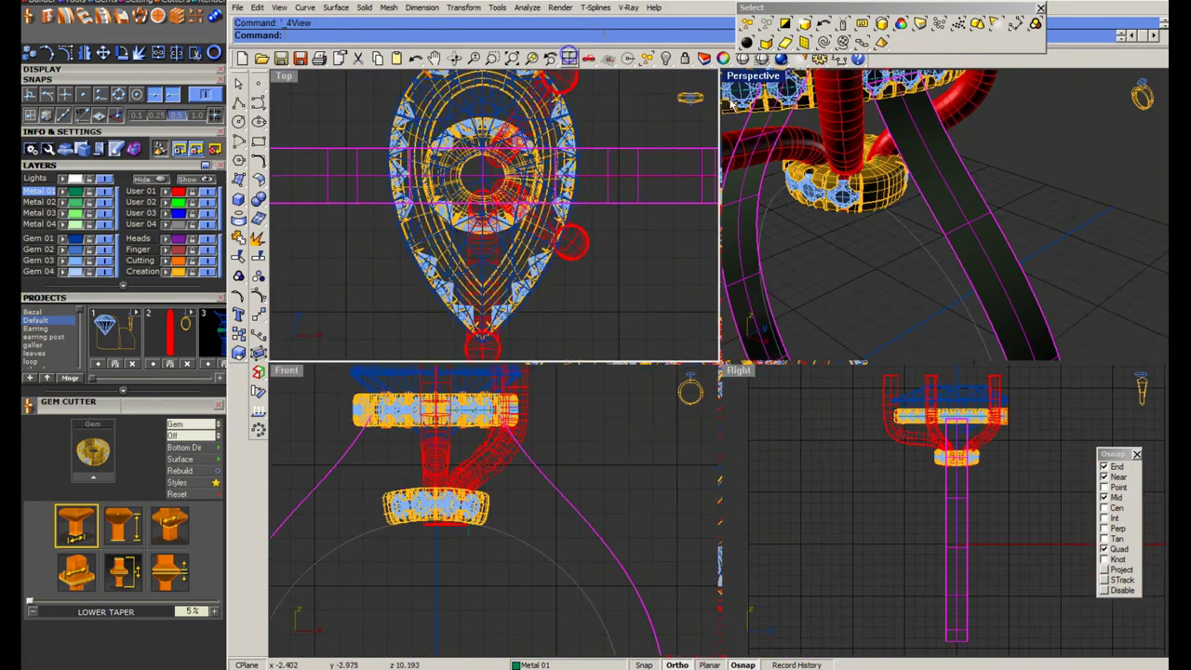
double_click(733, 75)
mouse_move(733, 75)
right_down()
mouse_move(764, 369)
mouse_move(651, 279)
right_up()
click(258, 179)
click(277, 213)
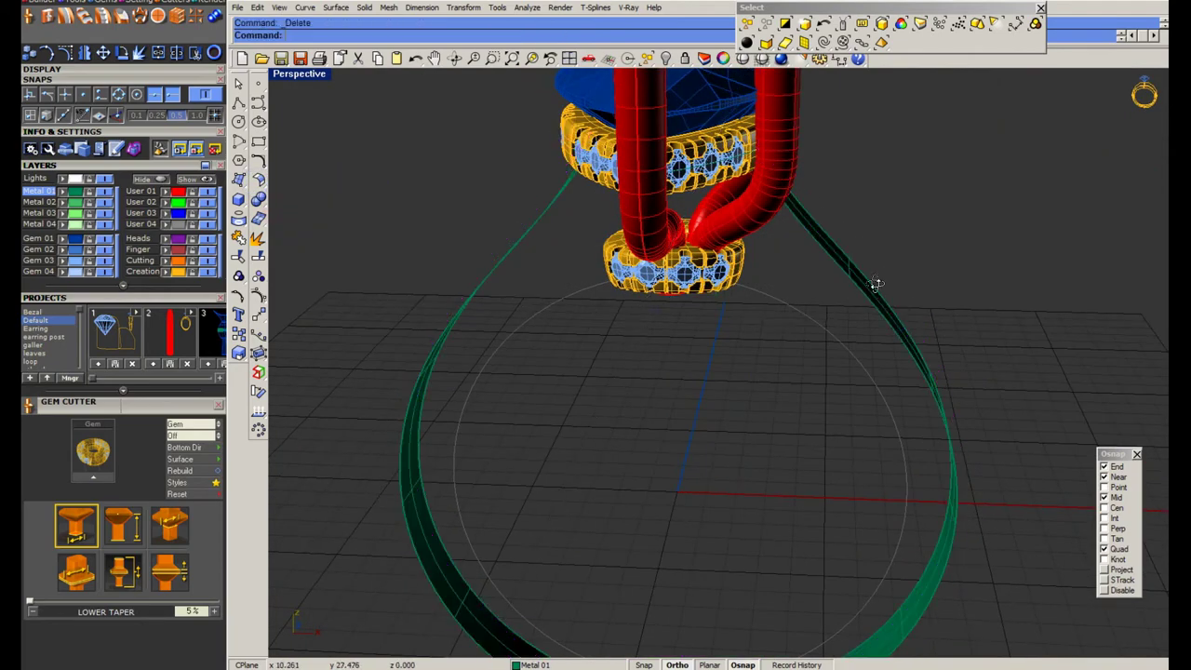
right_drag(640, 318, 652, 279)
Save the ring and extract the centre isocurve along the shank with Int snap
text(Sa)
key(Return)
click(238, 216)
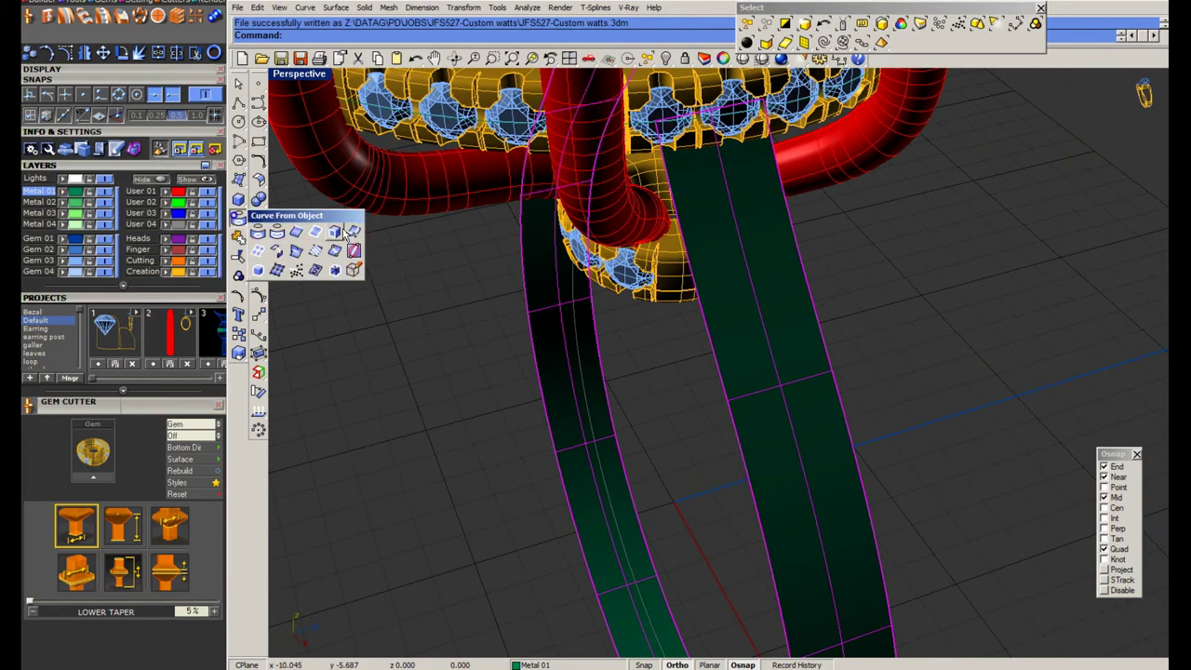
click(355, 233)
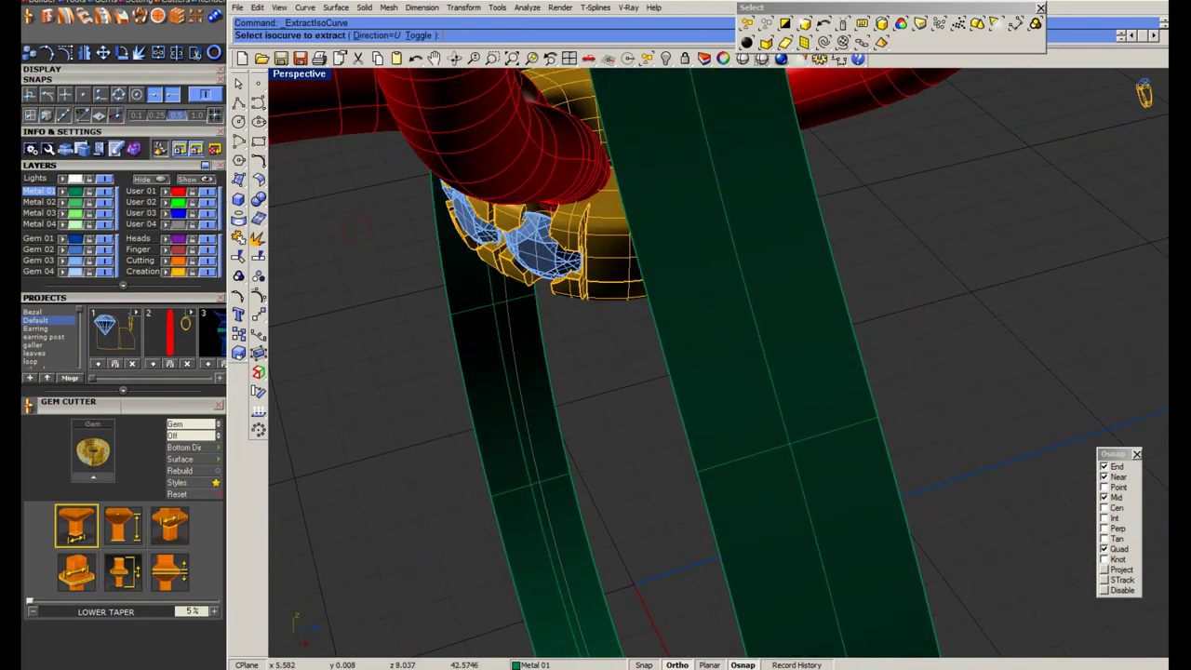
click(1105, 518)
click(792, 447)
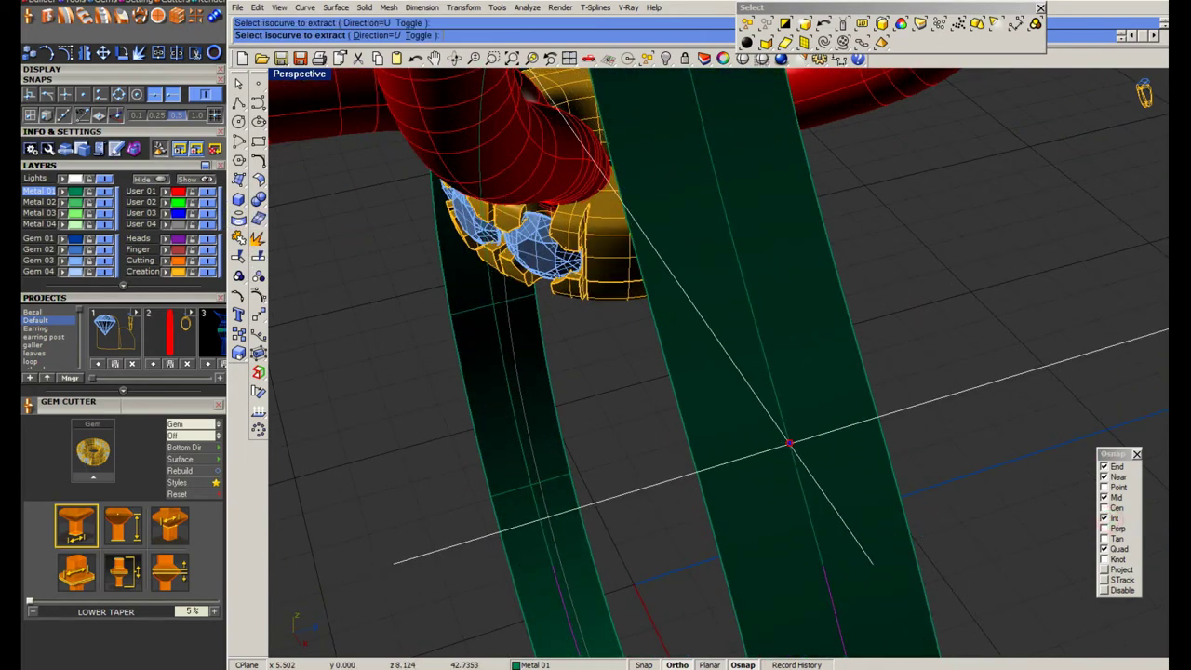
Split the extracted curve at a point and delete the unwanted piece
scroll(745, 377, down, 3)
scroll(651, 340, down, 3)
click(258, 256)
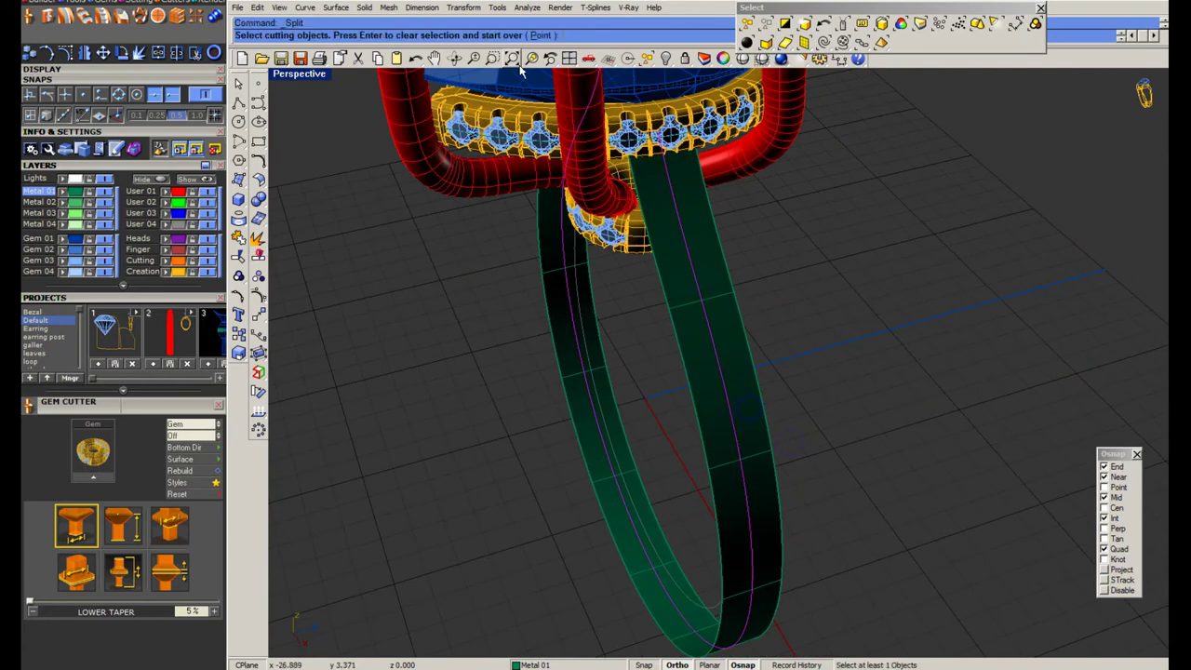
click(540, 34)
click(664, 605)
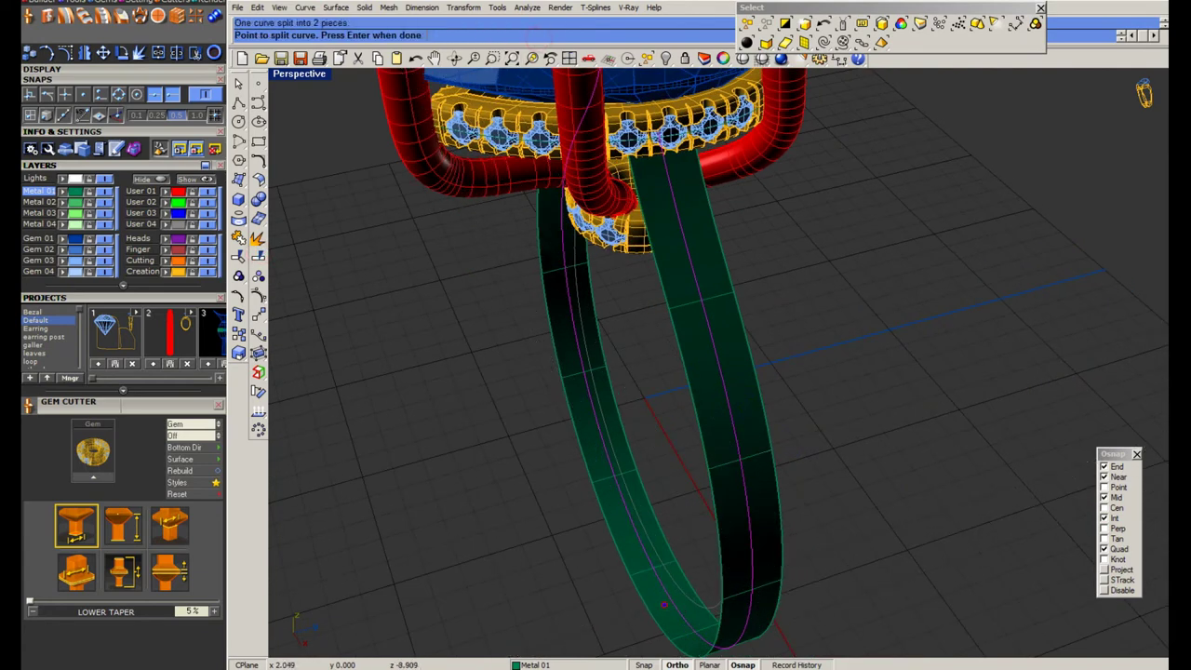
key(Delete)
click(735, 450)
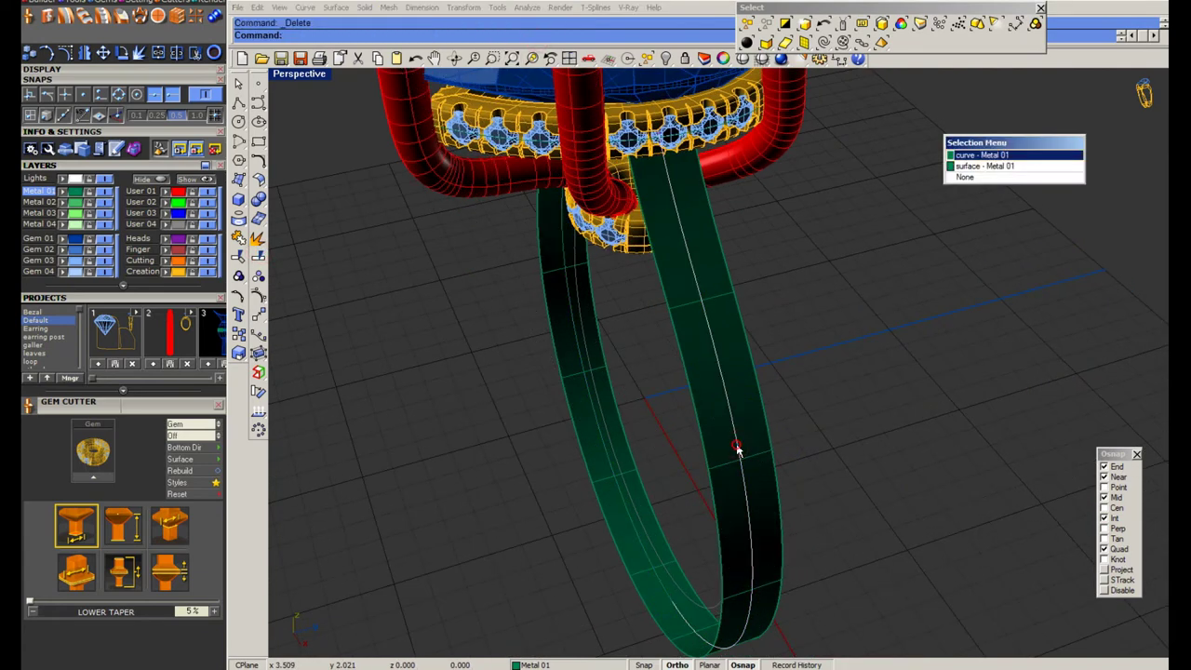
Save again, review the shoulder stones' 3/4-down note, and return to four views
text(Sa)
key(Return)
key(alt+Tab)
drag(1021, 214, 965, 216)
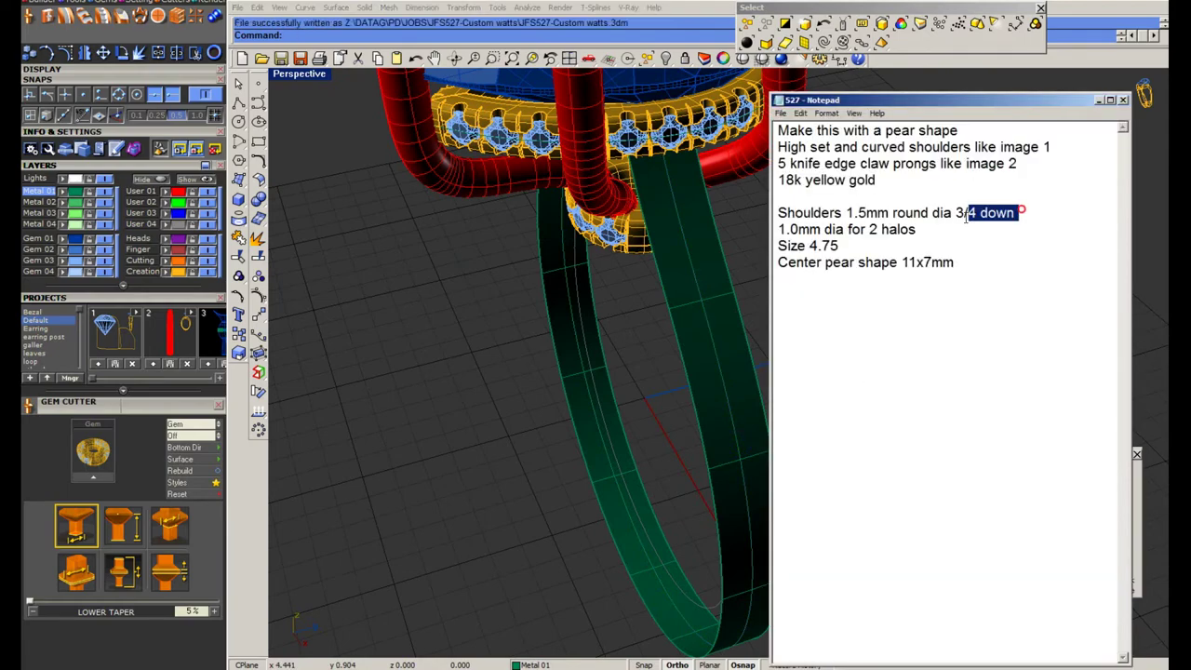
click(1099, 100)
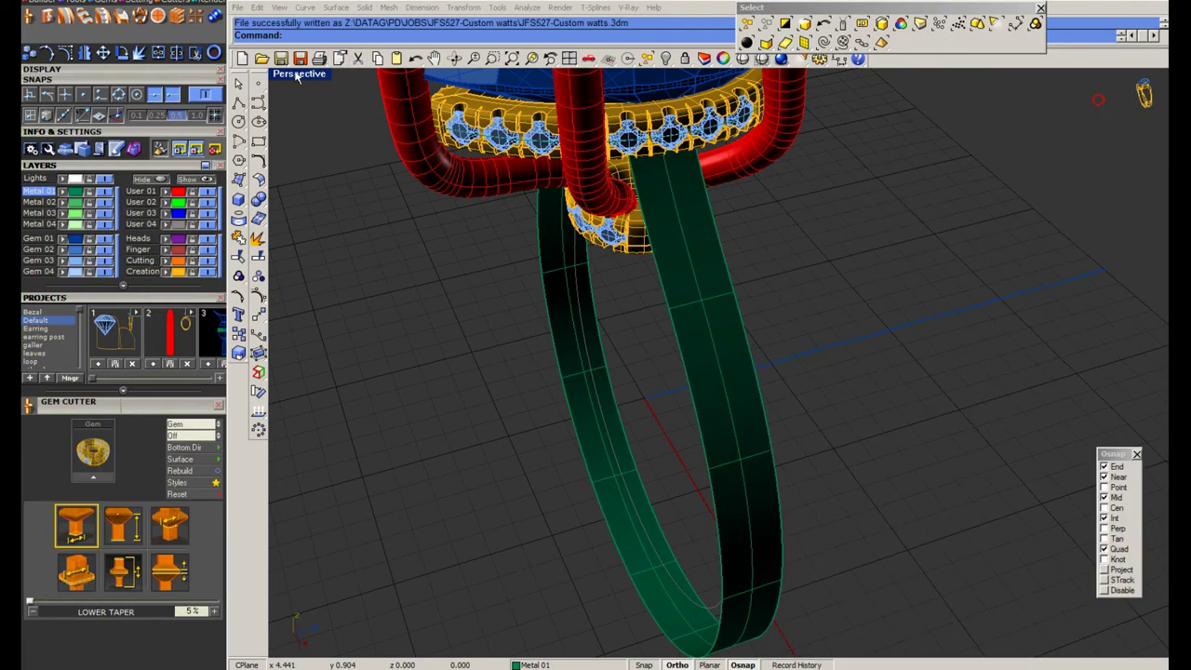
double_click(299, 73)
Draw an angled line from the circle centre, project it onto the shank, delete the projection
click(238, 102)
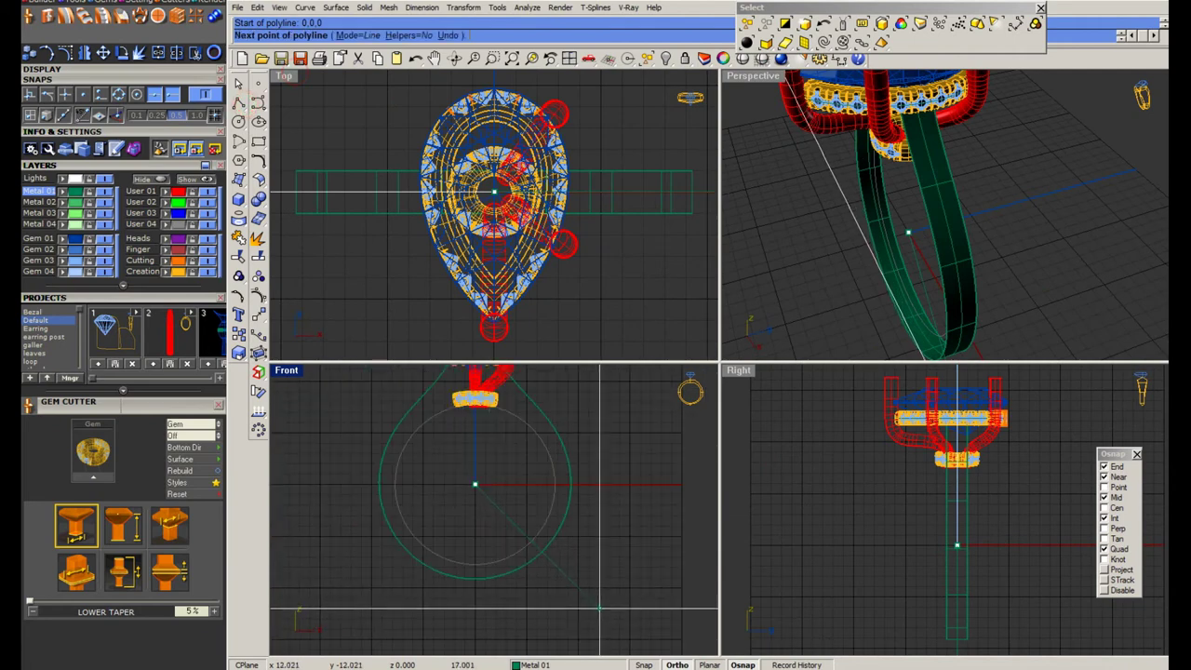
click(608, 567)
key(Return)
scroll(561, 524, up, 2)
click(240, 230)
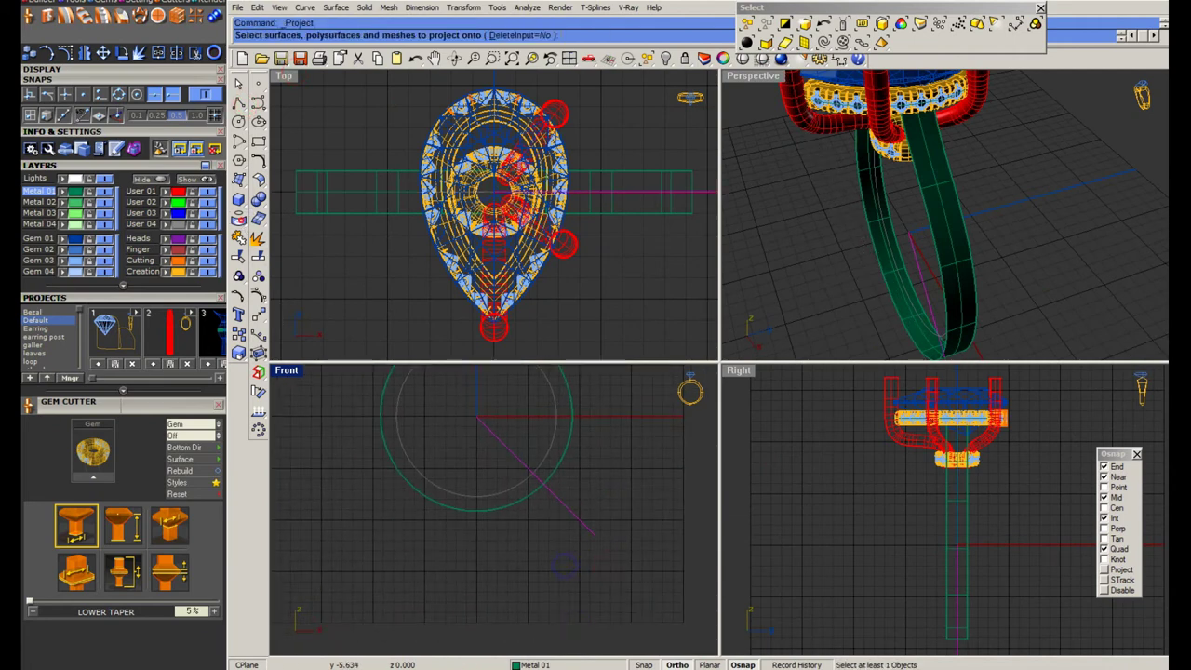
scroll(521, 522, up, 4)
click(478, 550)
key(Return)
key(Delete)
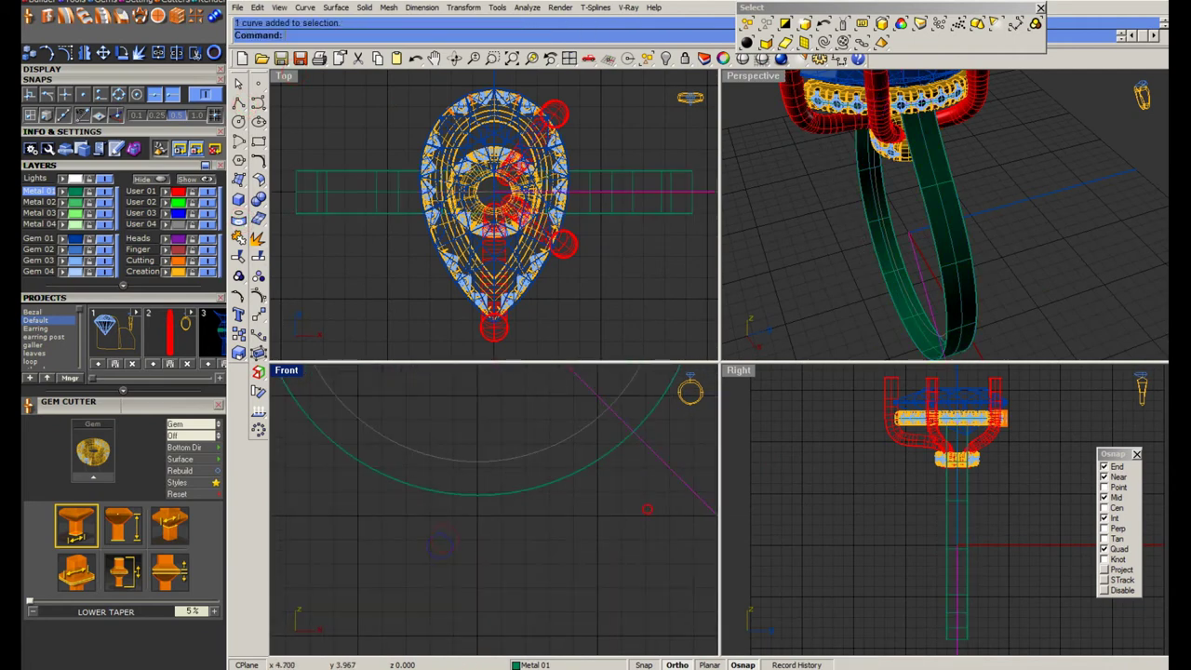
Maximize the Perspective view and select the centre curve on the shoulder
right_drag(977, 232, 1039, 352)
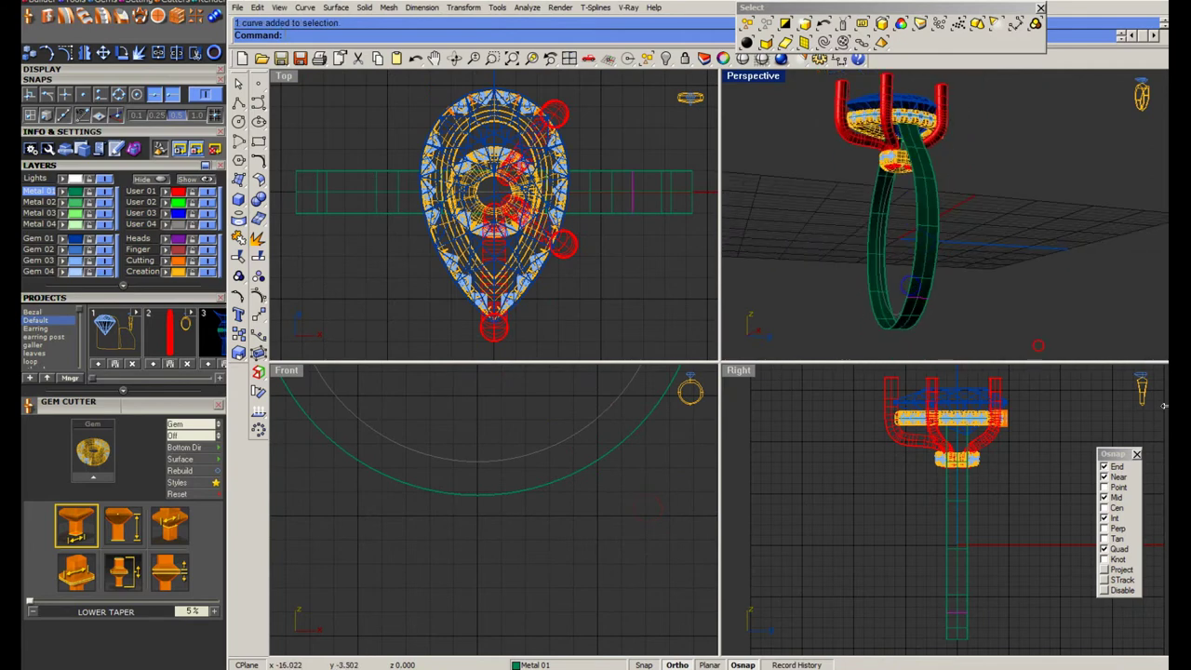
double_click(753, 75)
scroll(610, 407, up, 3)
click(606, 407)
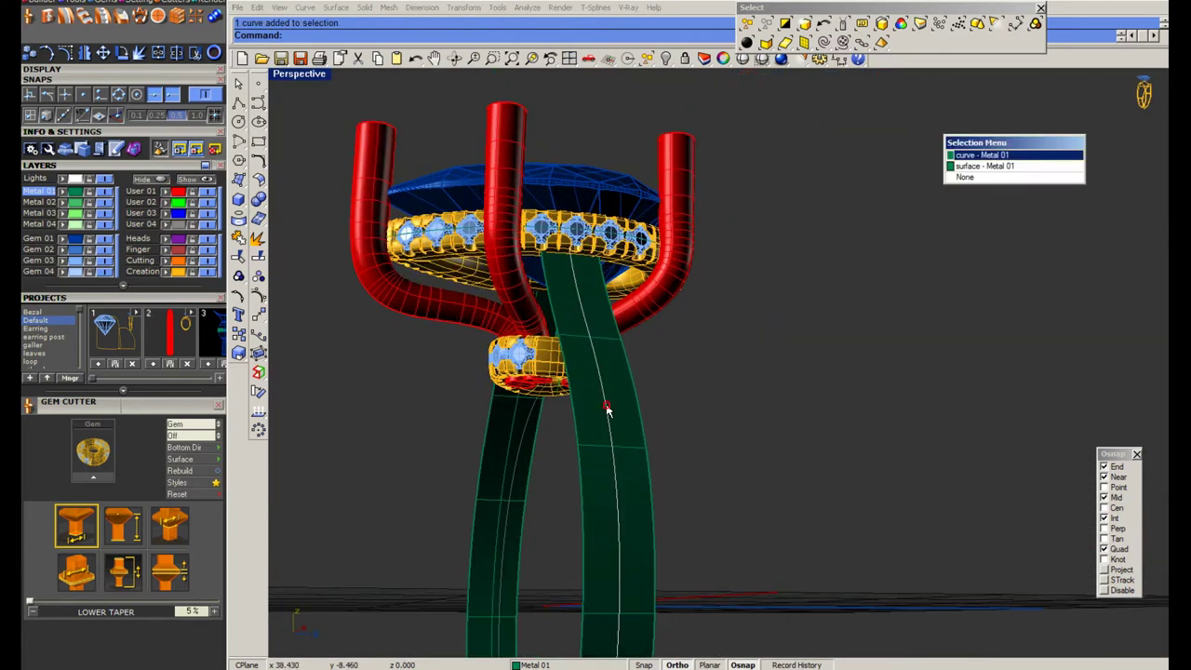
key(Escape)
middle_click(609, 407)
Place round gems along the shoulder curve facing the shank, 1.5 mm with Fixed spacing
click(656, 428)
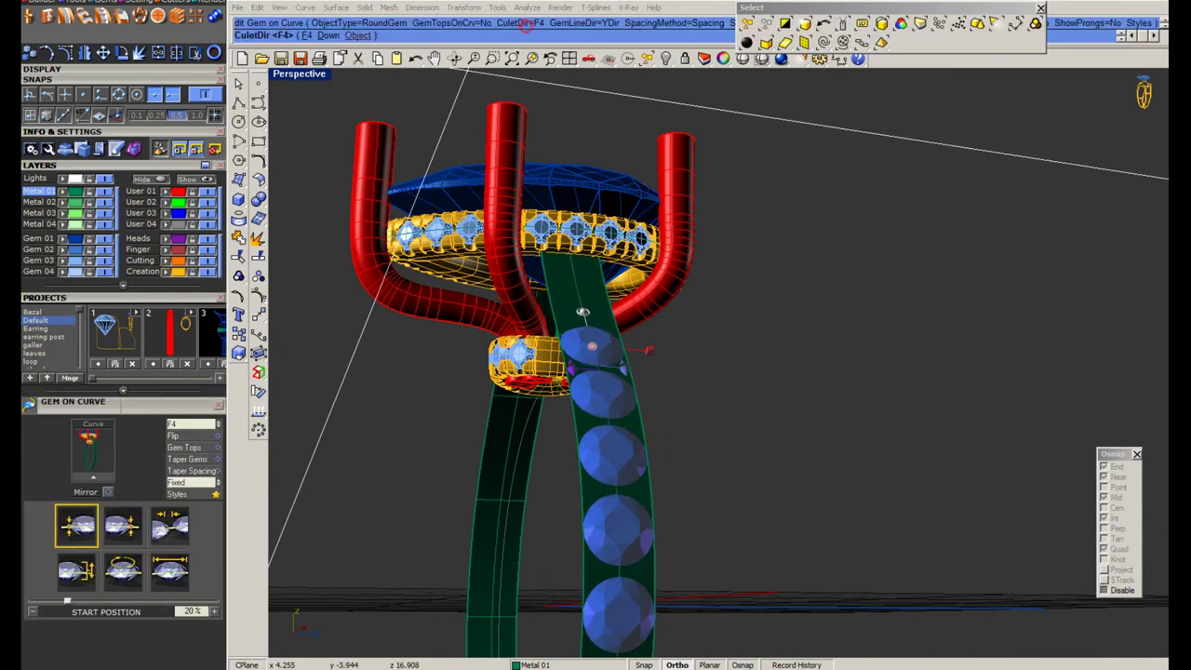
click(529, 26)
scroll(645, 288, up, 3)
click(645, 289)
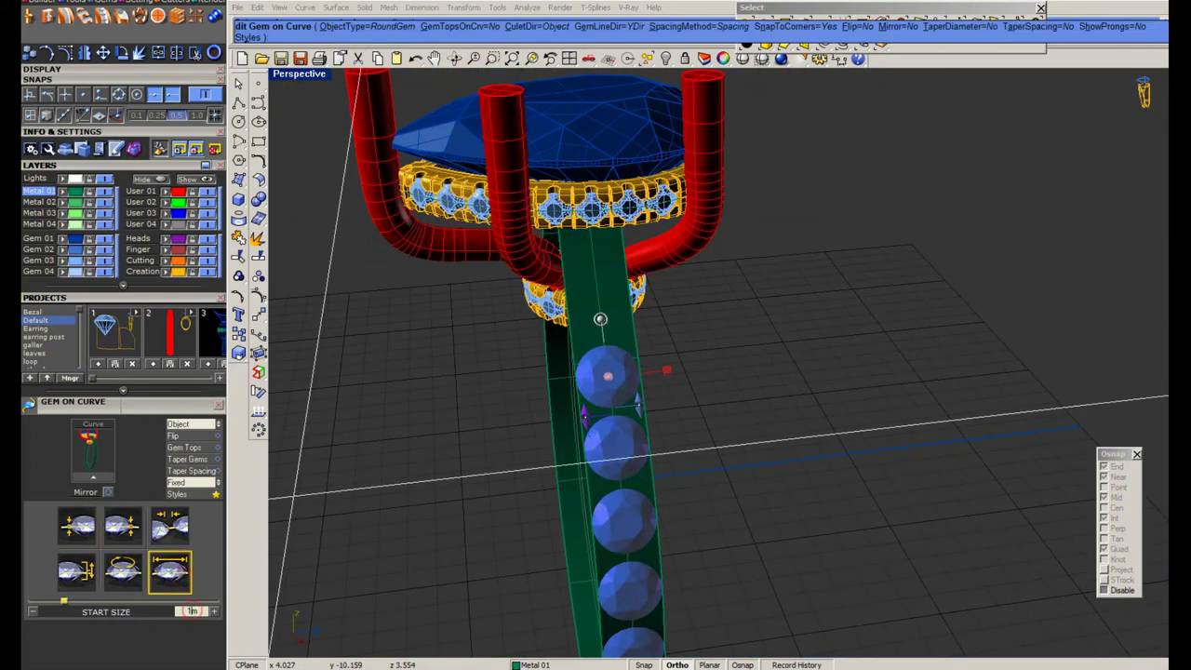
drag(63, 601, 54, 601)
click(187, 543)
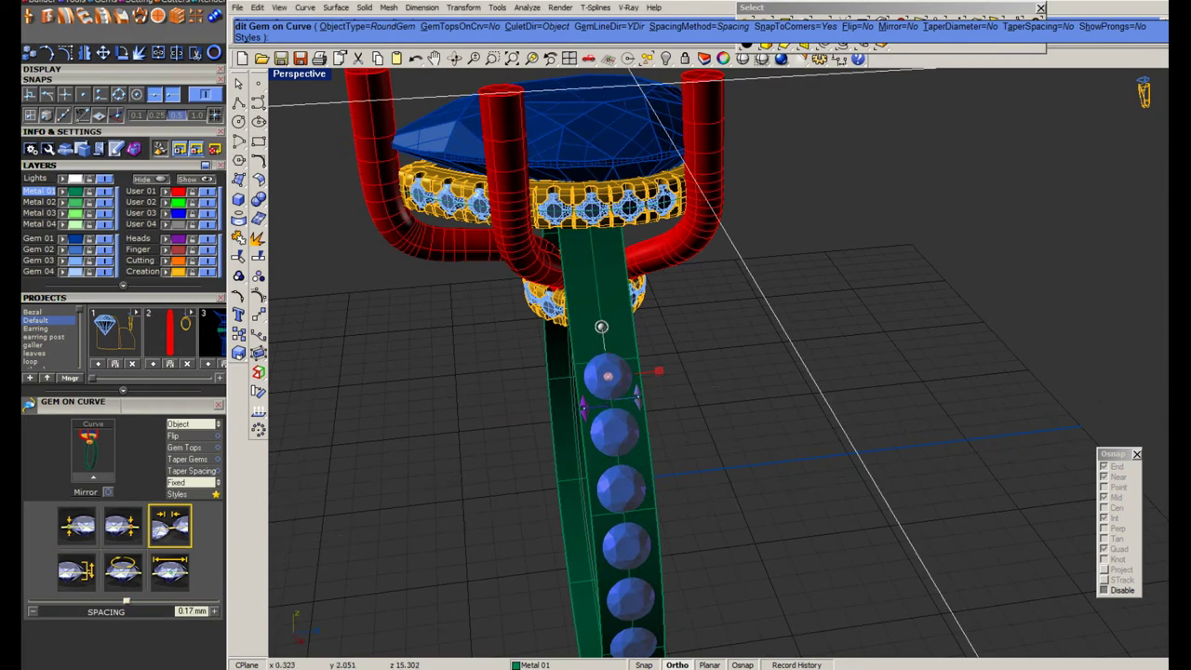
click(697, 24)
click(439, 34)
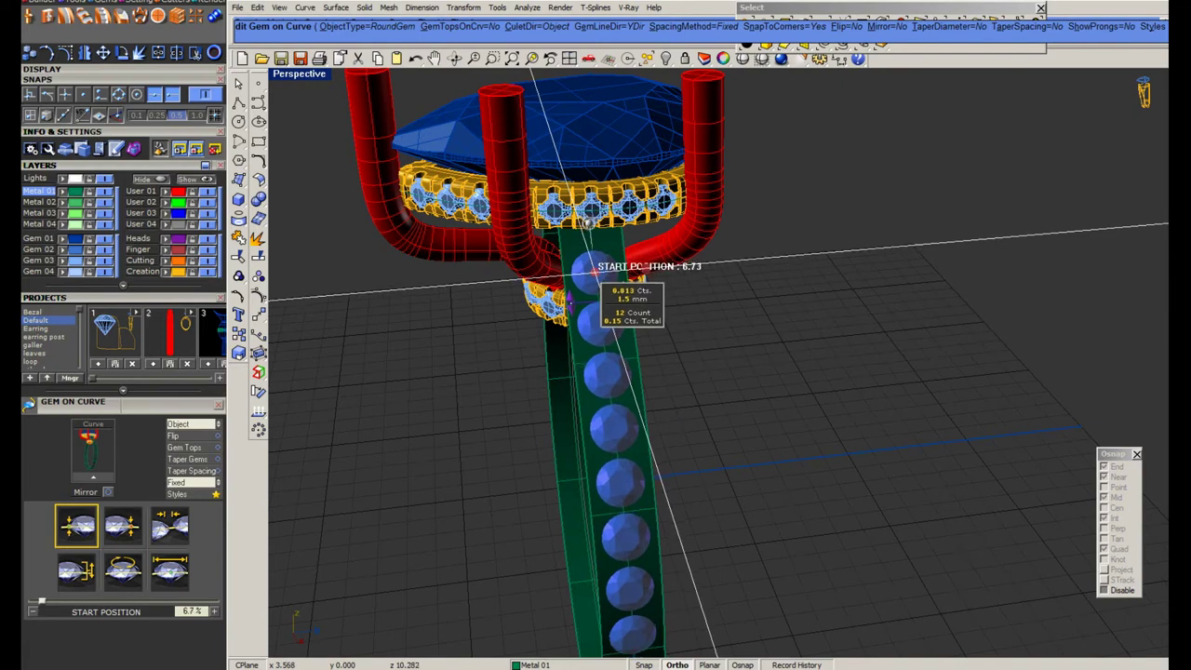
Orbit along the shank to inspect the gem row's placement
scroll(589, 271, down, 3)
right_drag(588, 272, 606, 509)
scroll(607, 509, up, 5)
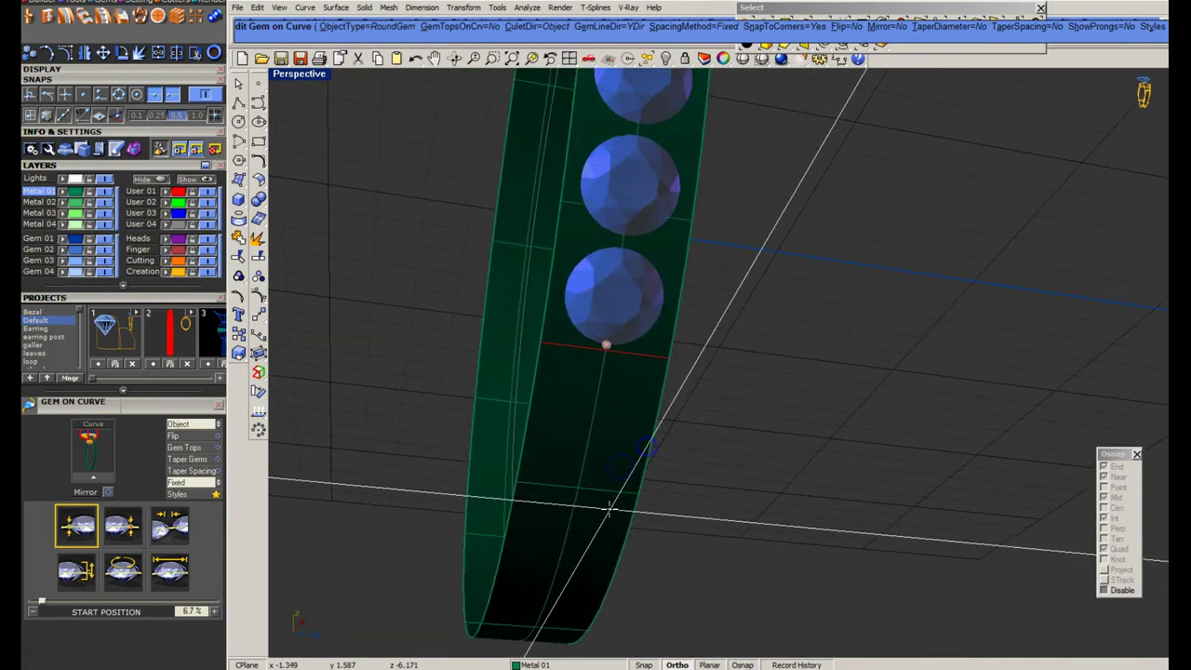
scroll(606, 509, down, 3)
right_drag(617, 345, 657, 524)
scroll(612, 252, up, 4)
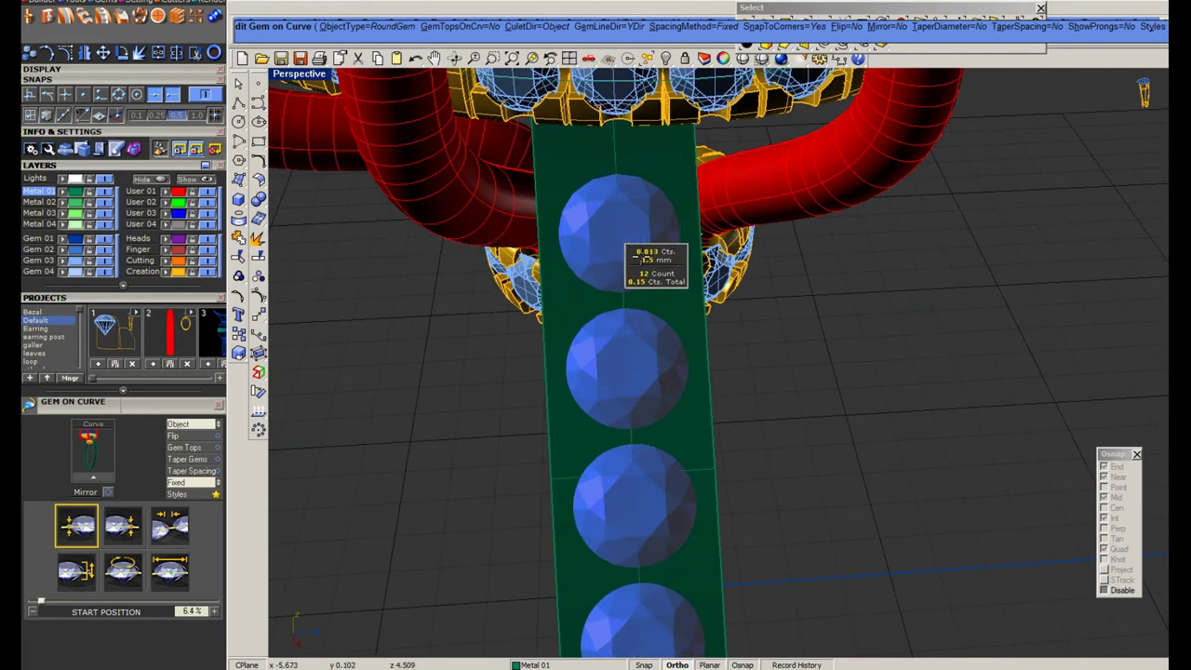
scroll(632, 249, down, 2)
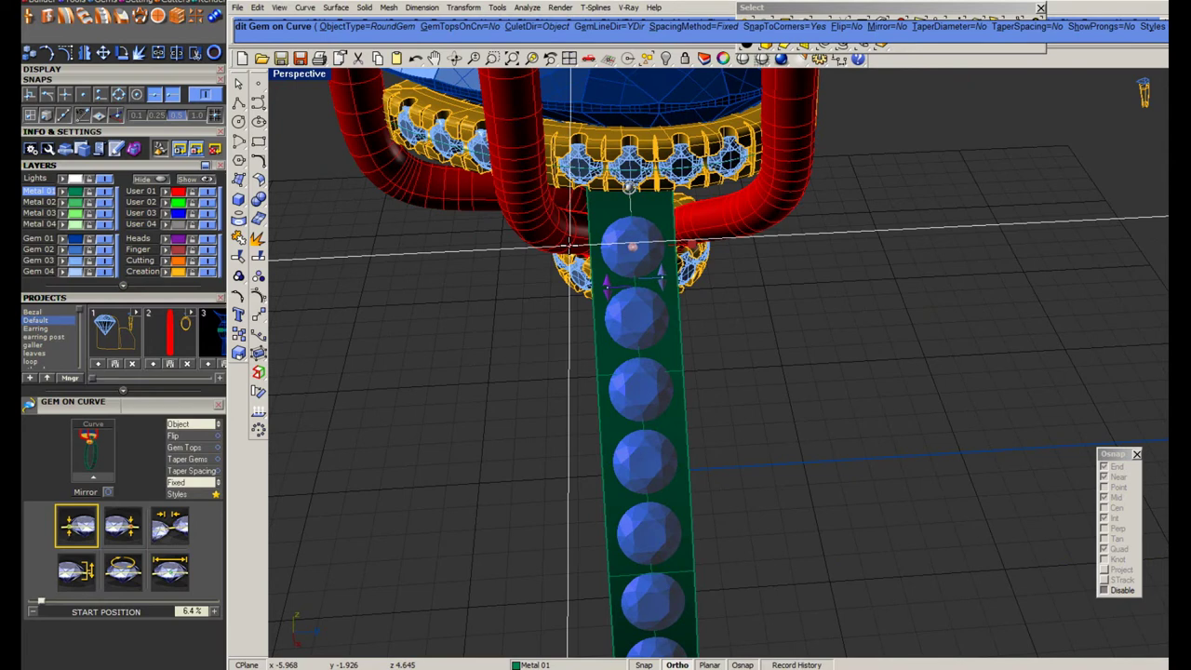
Finish the stone row, window-select and delete the extra shank, and save
key(Return)
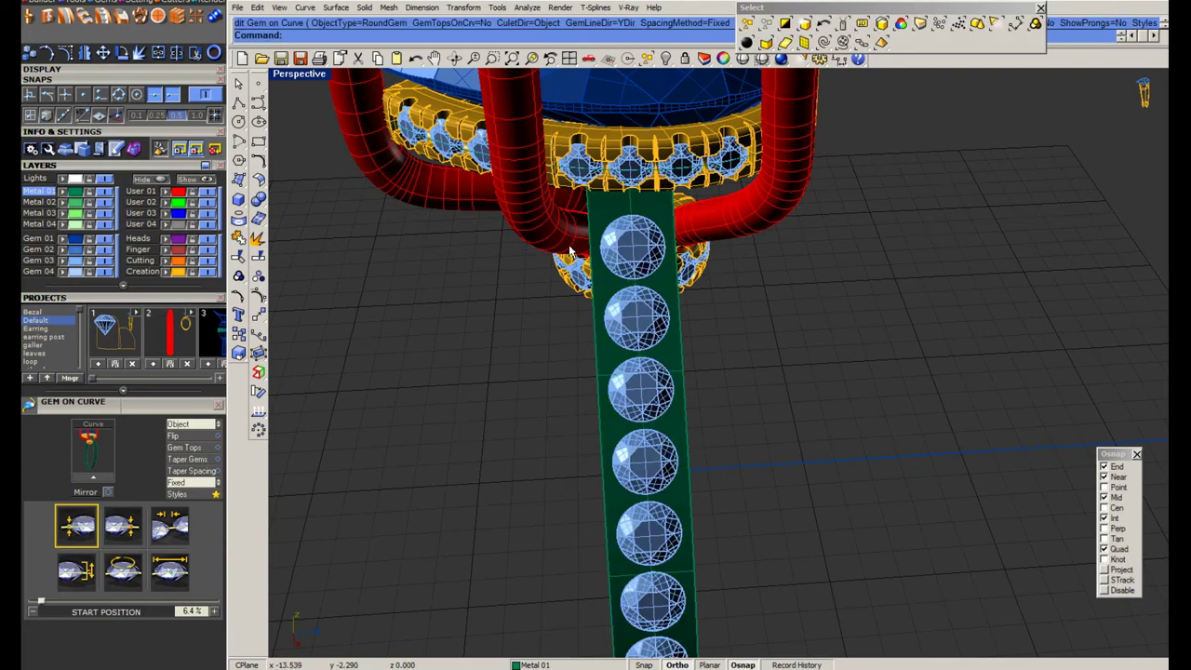
scroll(743, 338, down, 5)
right_drag(742, 338, 706, 358)
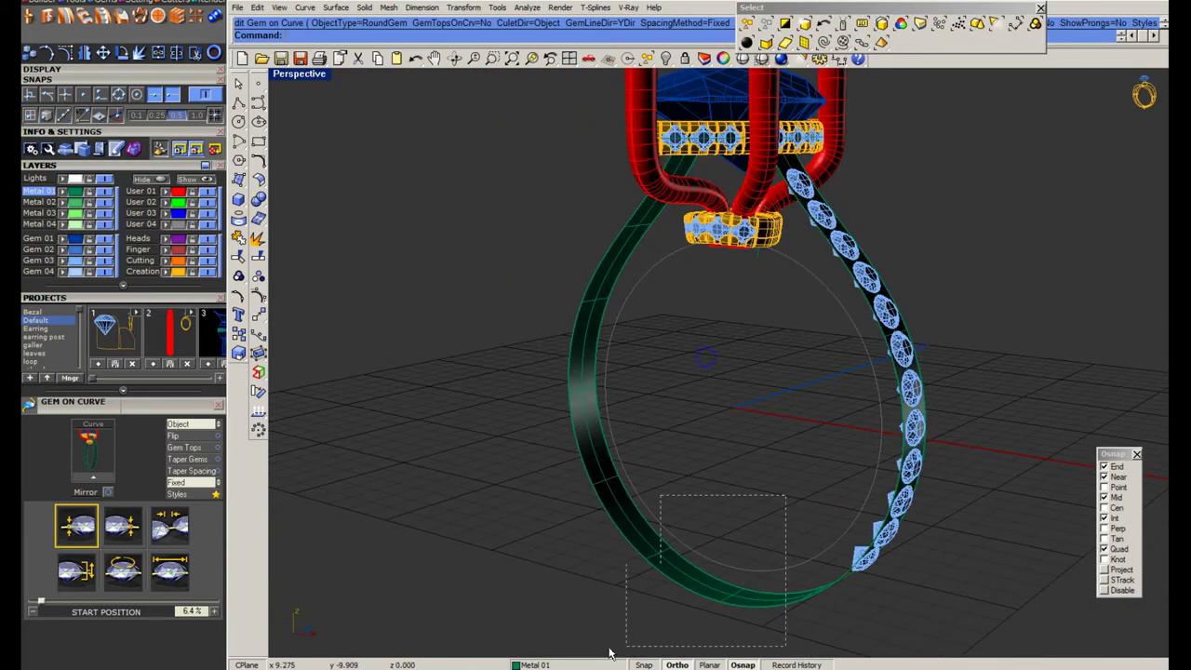
drag(787, 495, 610, 653)
key(Delete)
scroll(907, 442, up, 3)
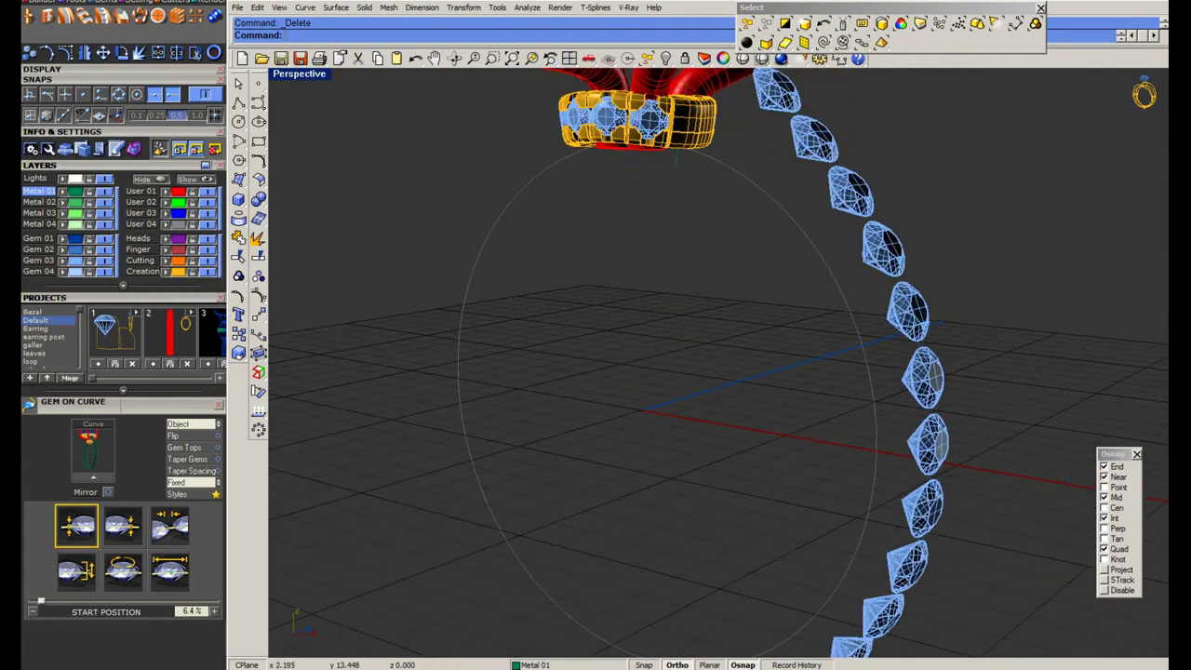
key(ctrl+s)
Show the hidden shank again
click(723, 57)
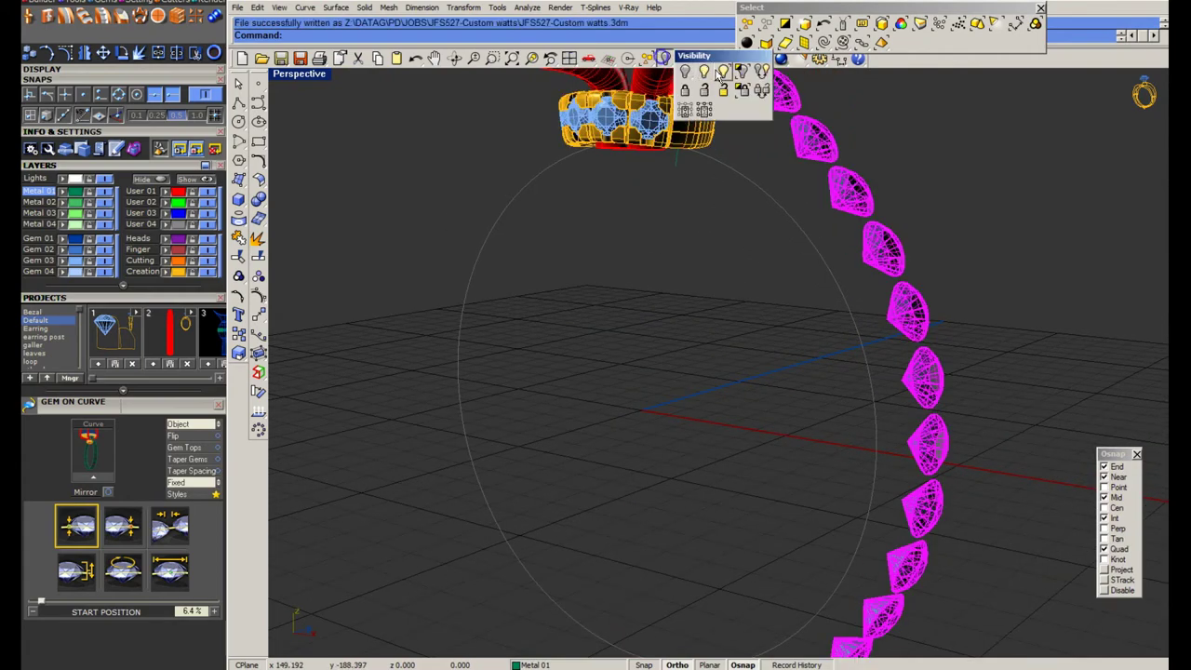
click(717, 70)
key(Return)
right_drag(752, 277, 787, 294)
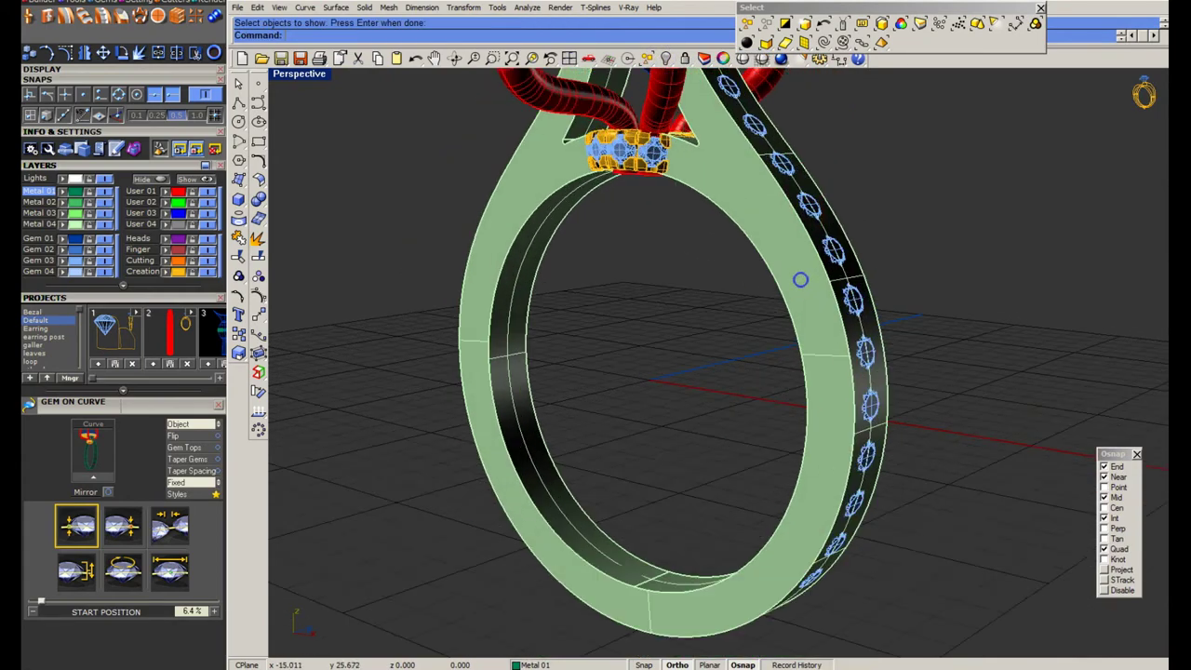
Move the restored shank 2 units aside from the accent stone row
click(658, 503)
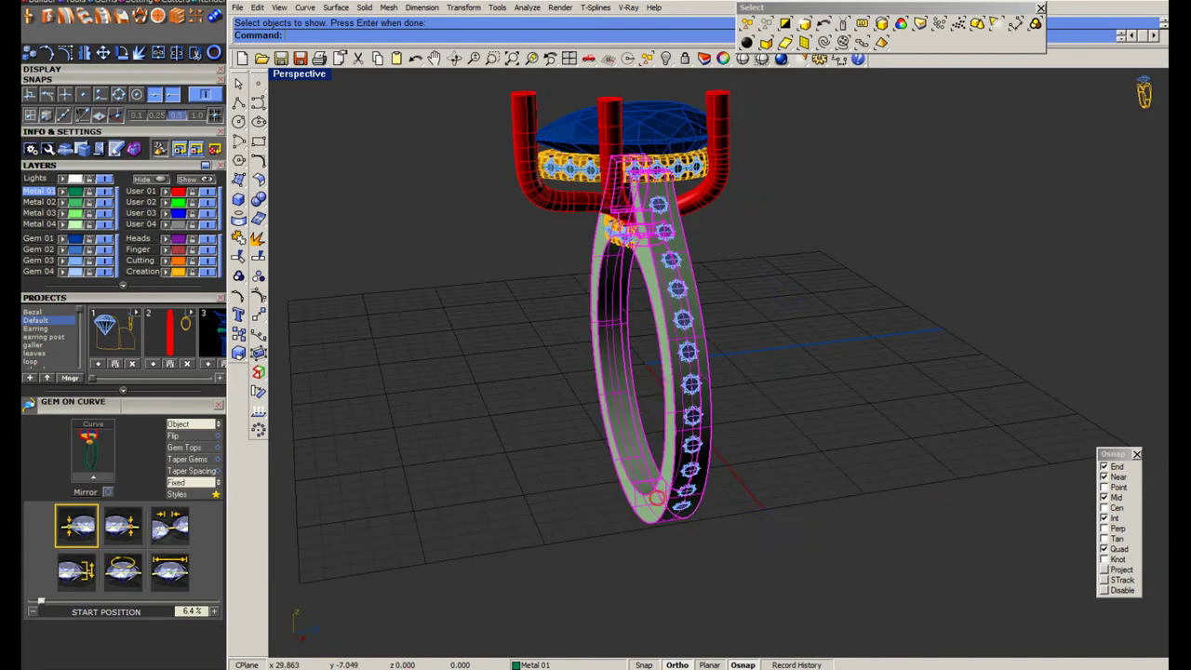
key(alt+Tab)
key(alt+Tab)
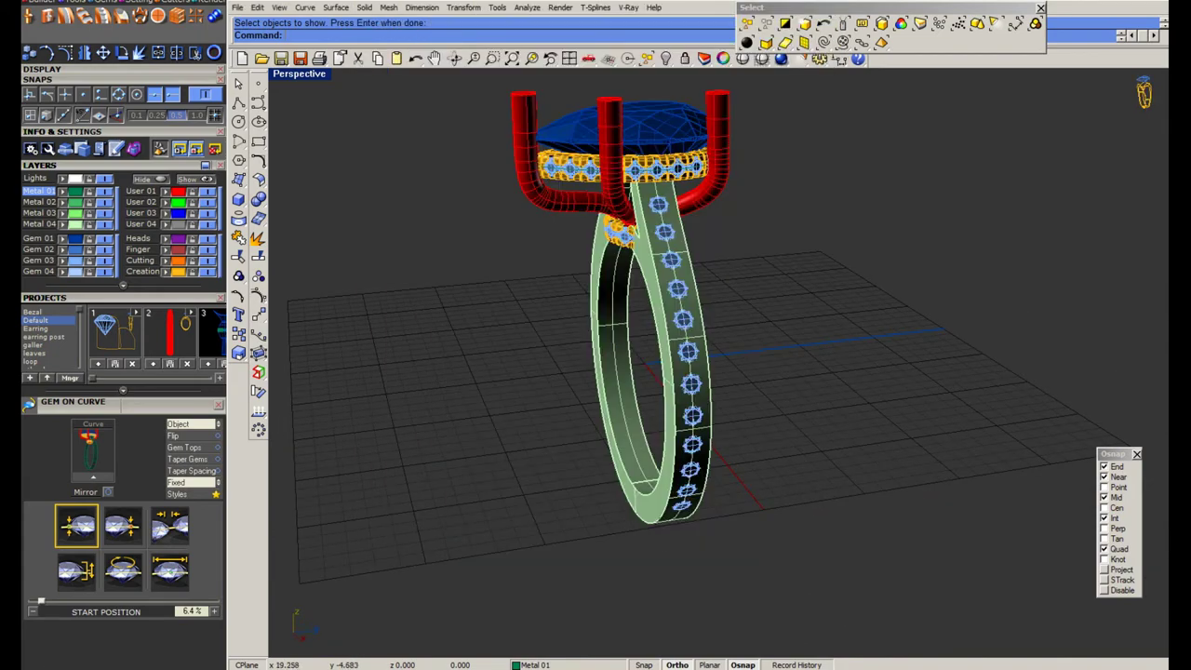
click(745, 400)
click(769, 449)
text(2)
key(Return)
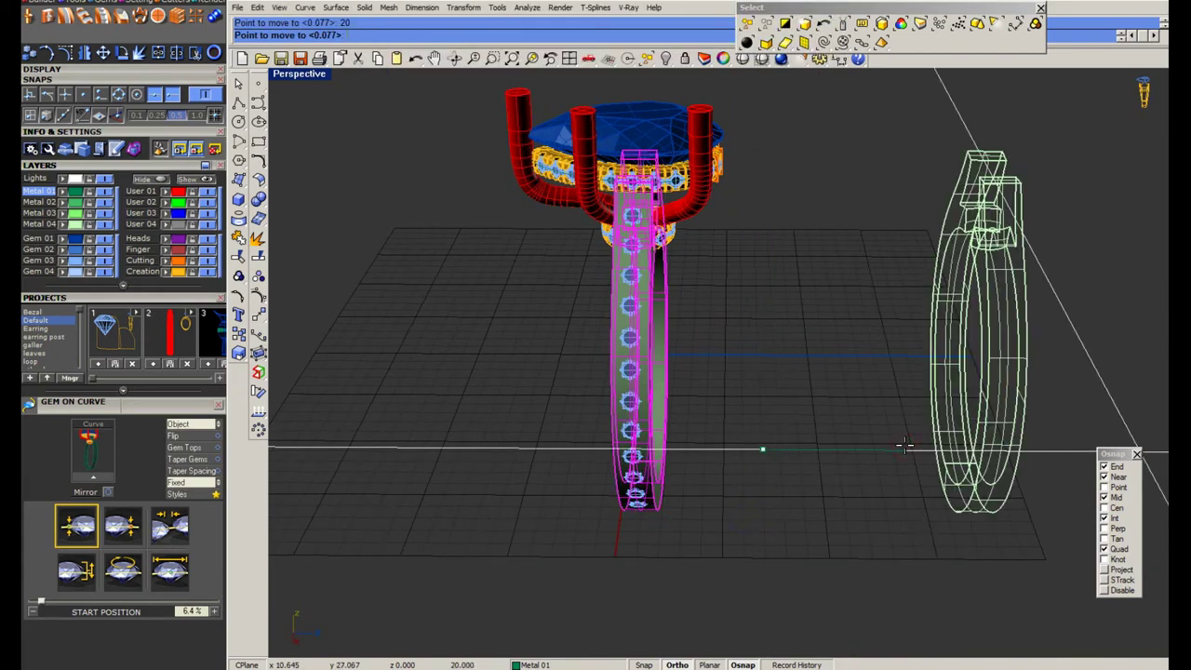
Try FilletEdge on the shank's outer edge chain at radius 18, then 0.18, undoing both
click(258, 200)
click(296, 251)
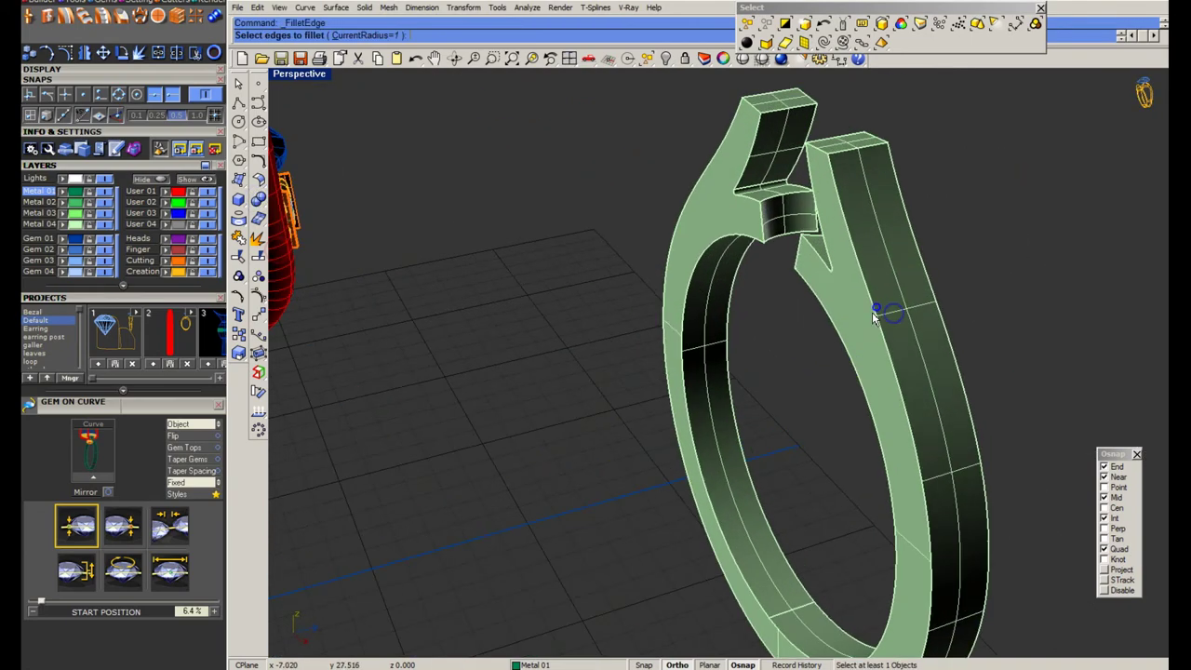
text(18)
key(Return)
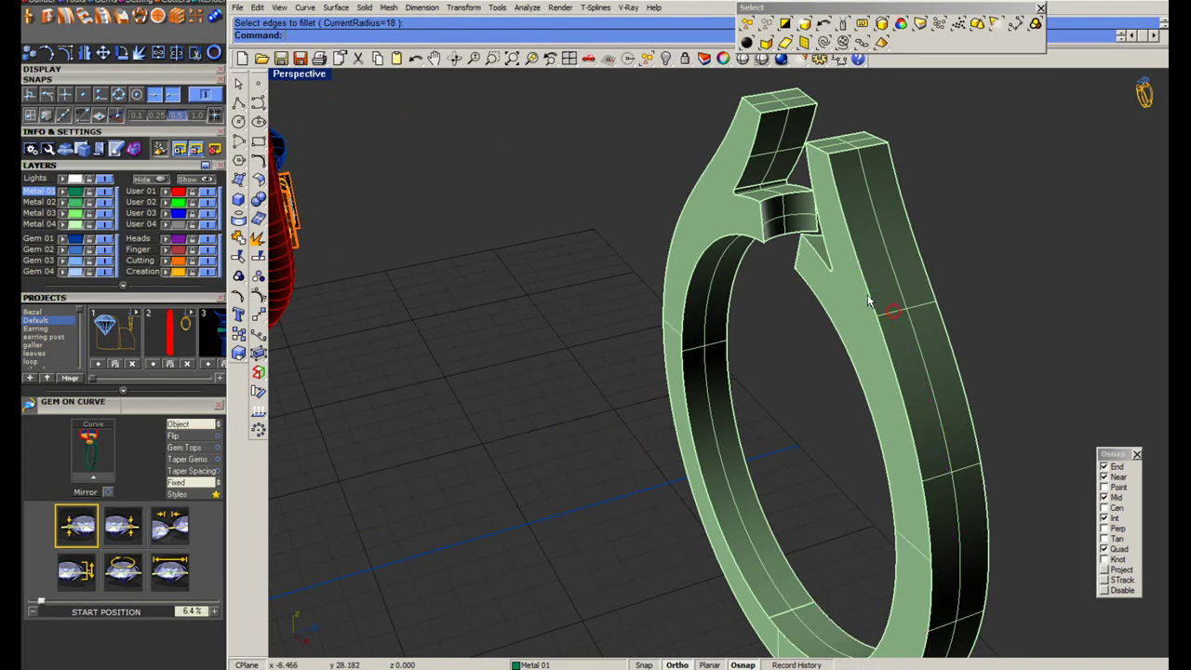
click(866, 295)
key(Return)
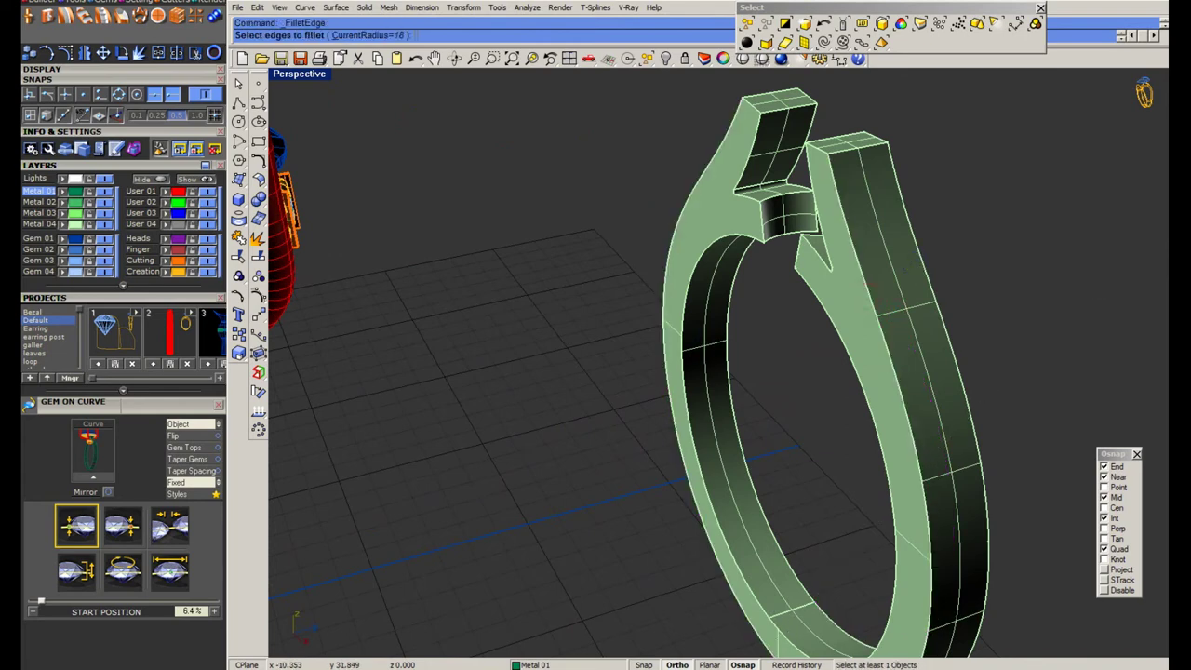
text(18)
key(Return)
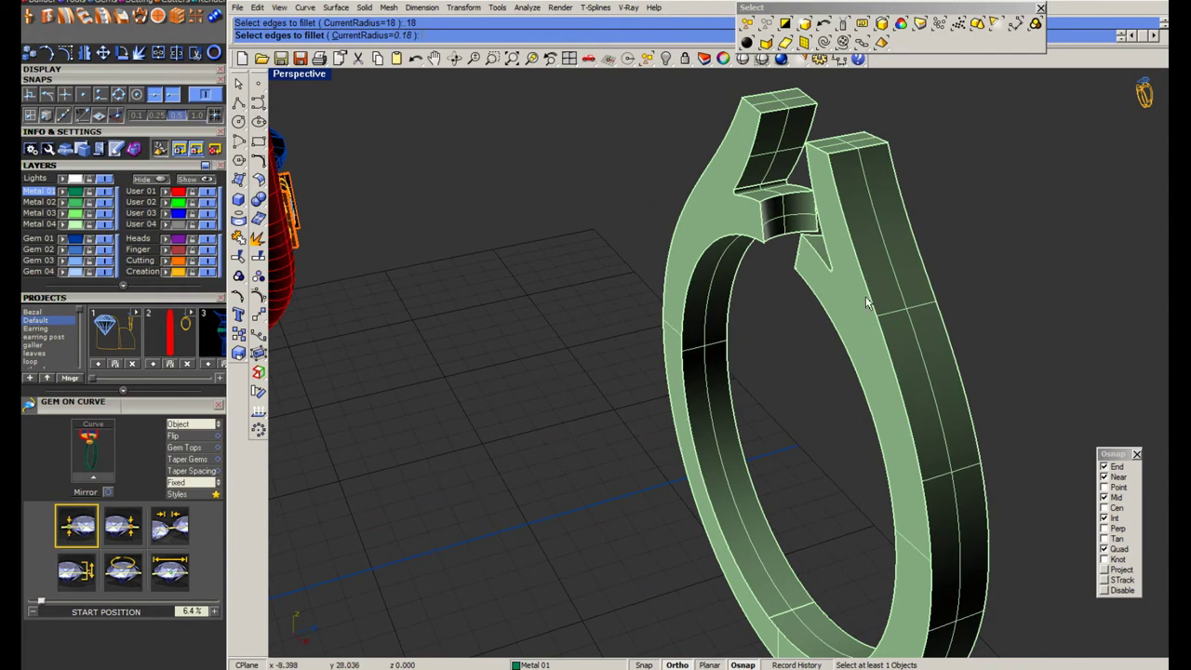
click(866, 299)
key(Return)
key(Return)
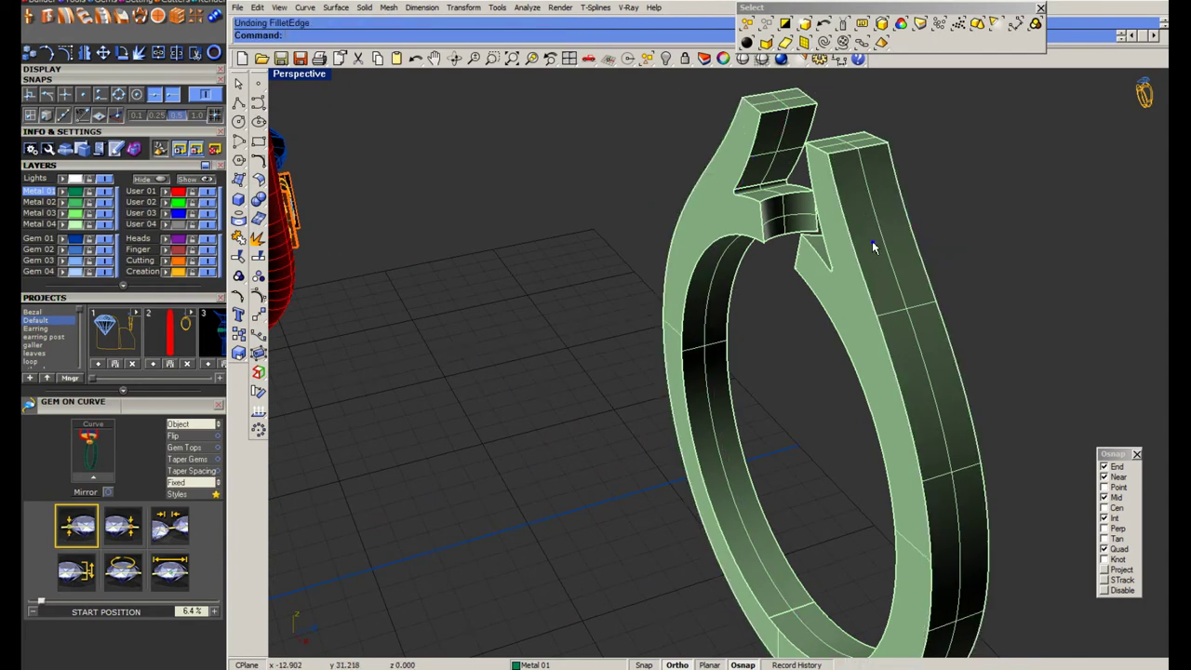
key(Return)
text(2)
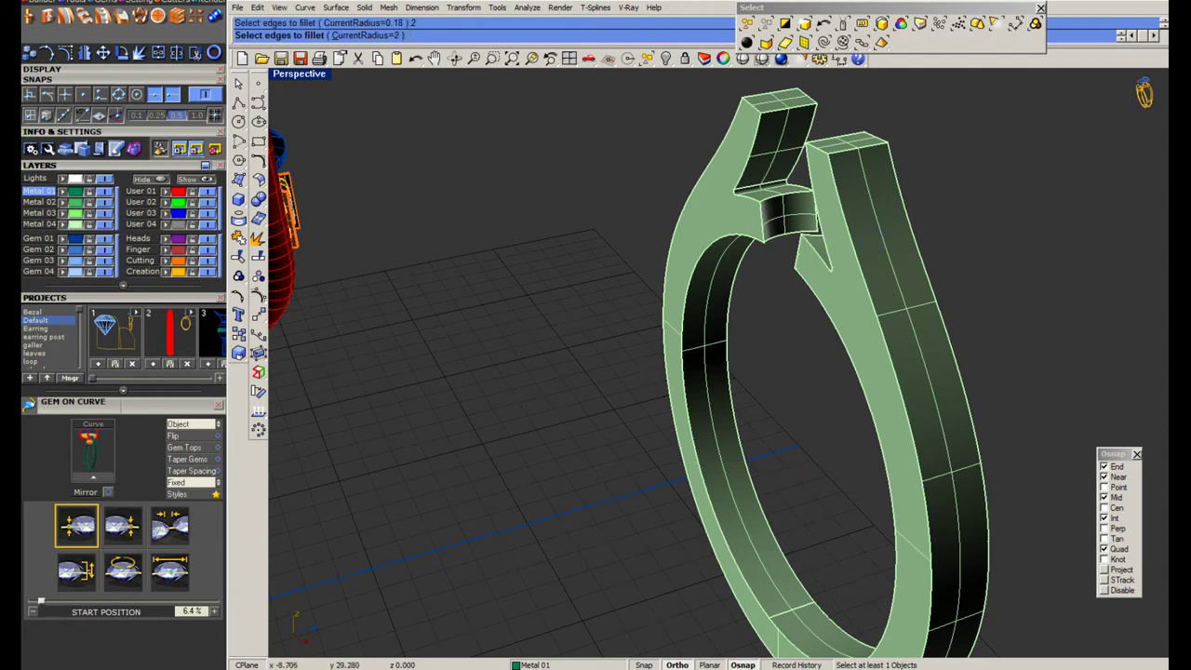
Fillet the shank's outer edge chain with radius 2
click(871, 290)
key(Return)
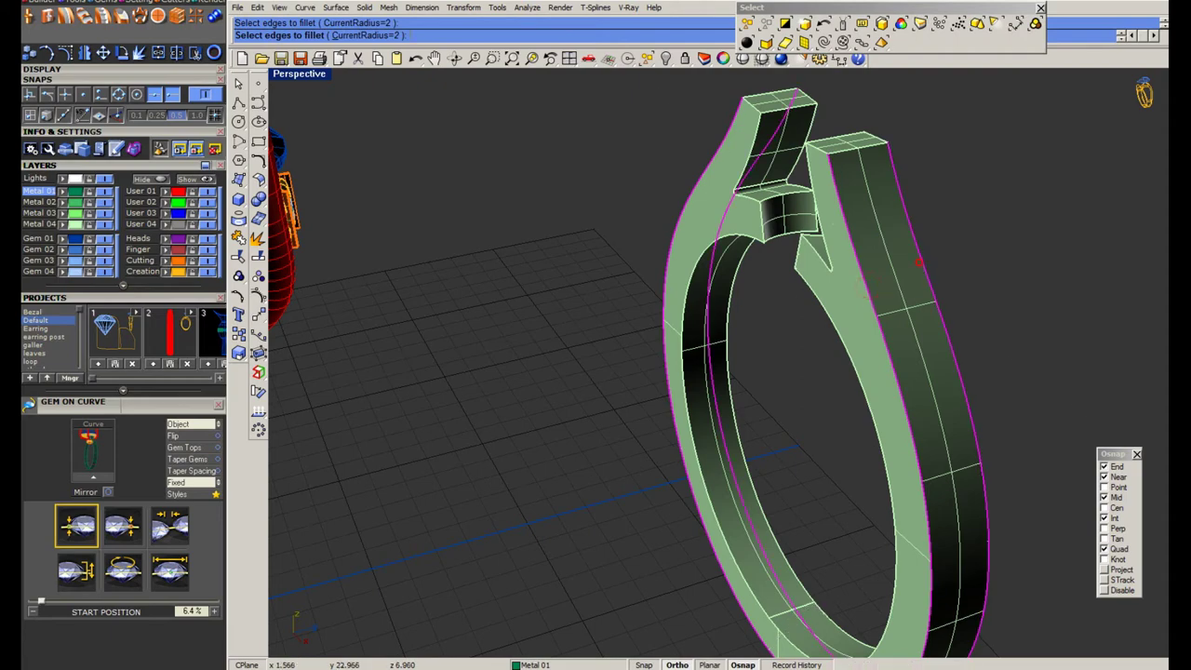
key(Return)
key(Return)
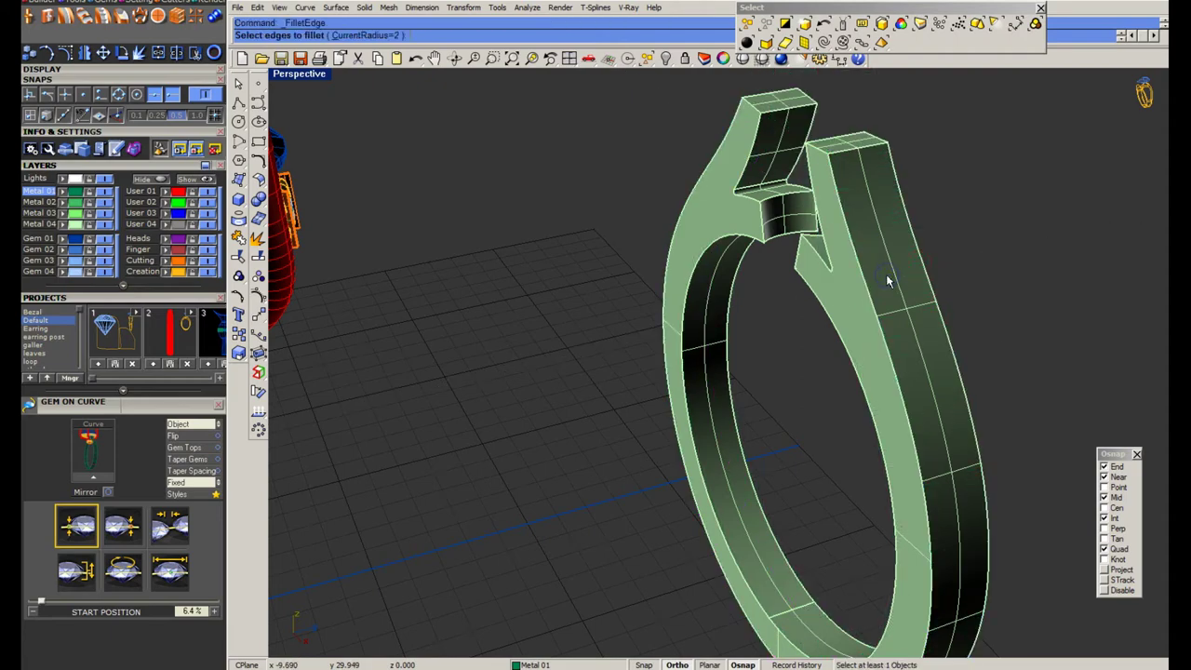
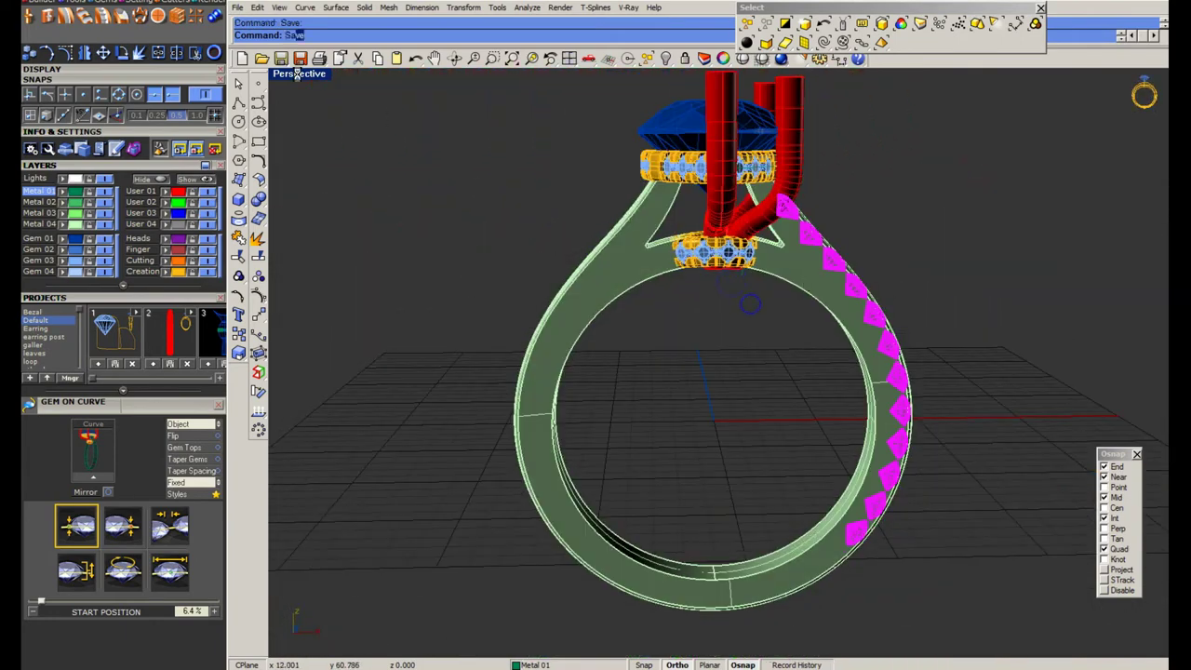
Save the ring and maximize the Front viewport, shifting the ring lower in view
key(ctrl+s)
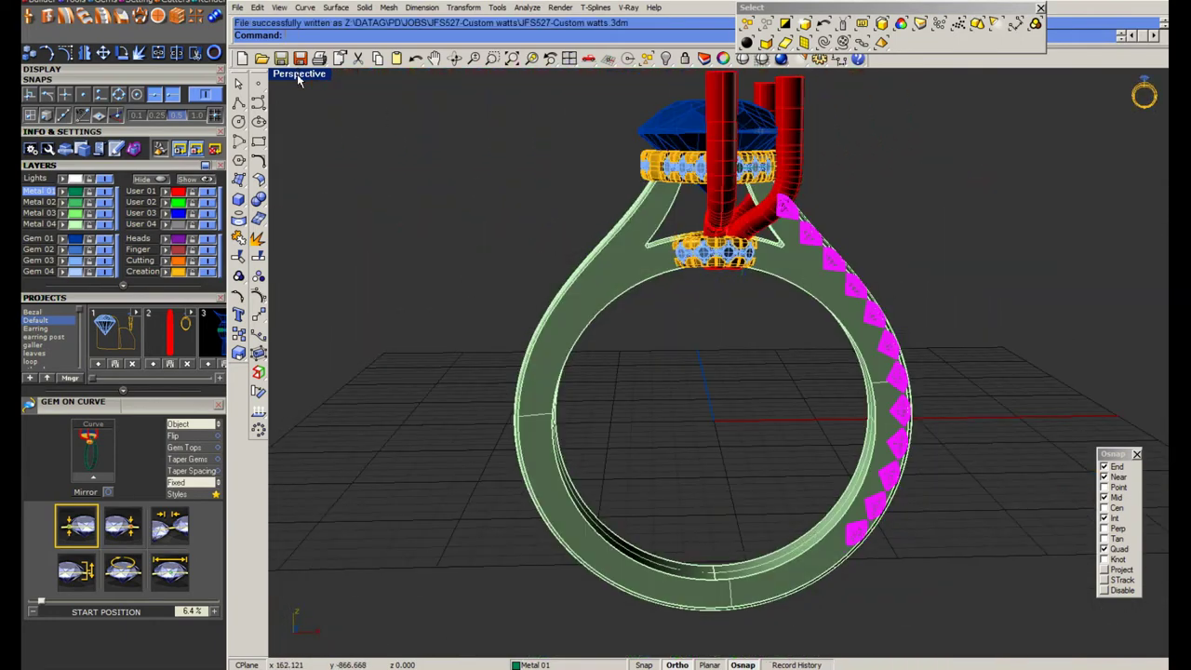
double_click(297, 74)
double_click(284, 366)
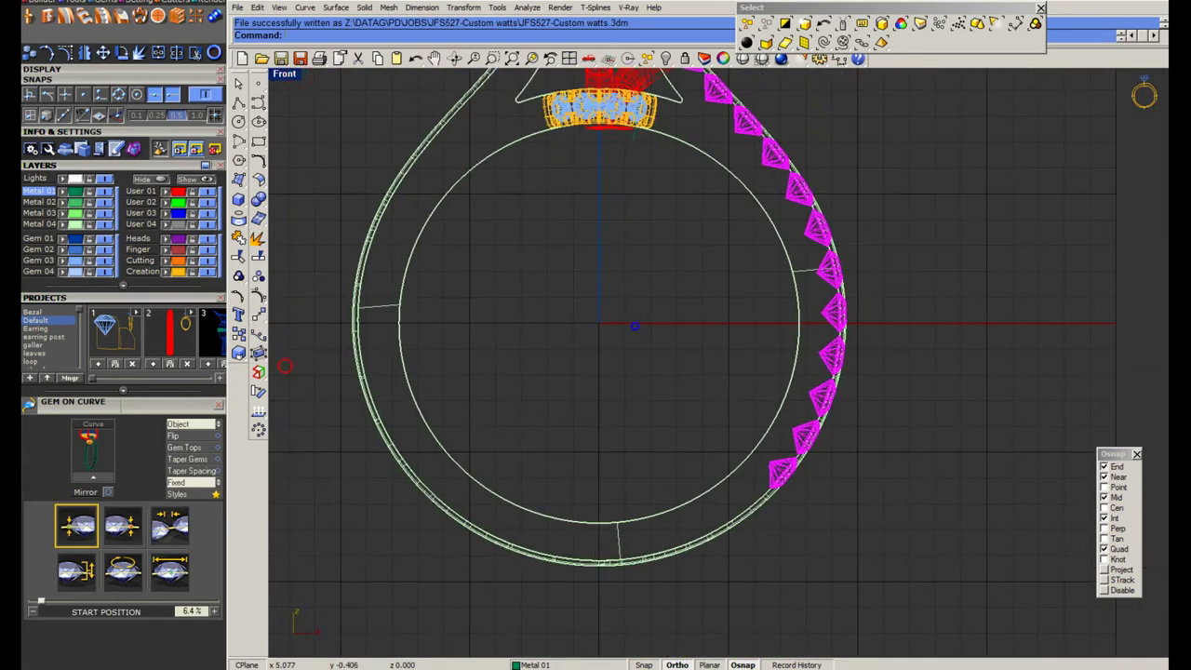
right_drag(284, 365, 285, 463)
key(ctrl+s)
Add micro prong cutters on the shank gems at 0.7 mm height and 0.11 mm width adjustment
click(92, 18)
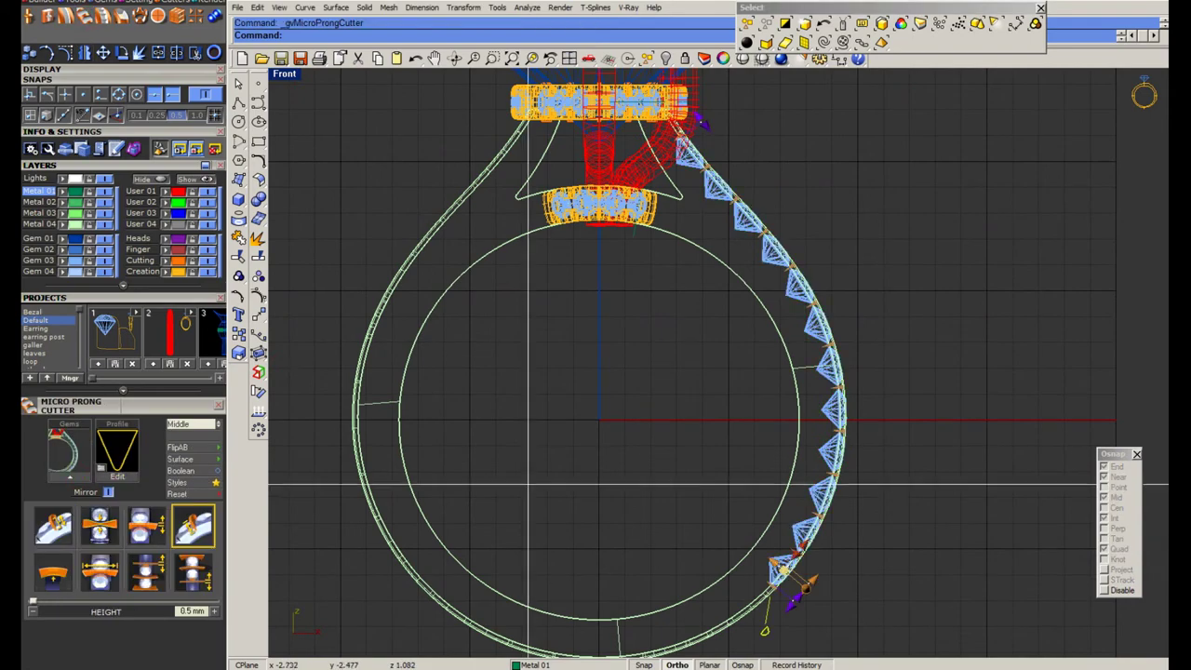
scroll(713, 221, up, 2)
scroll(713, 221, up, 3)
scroll(713, 221, up, 2)
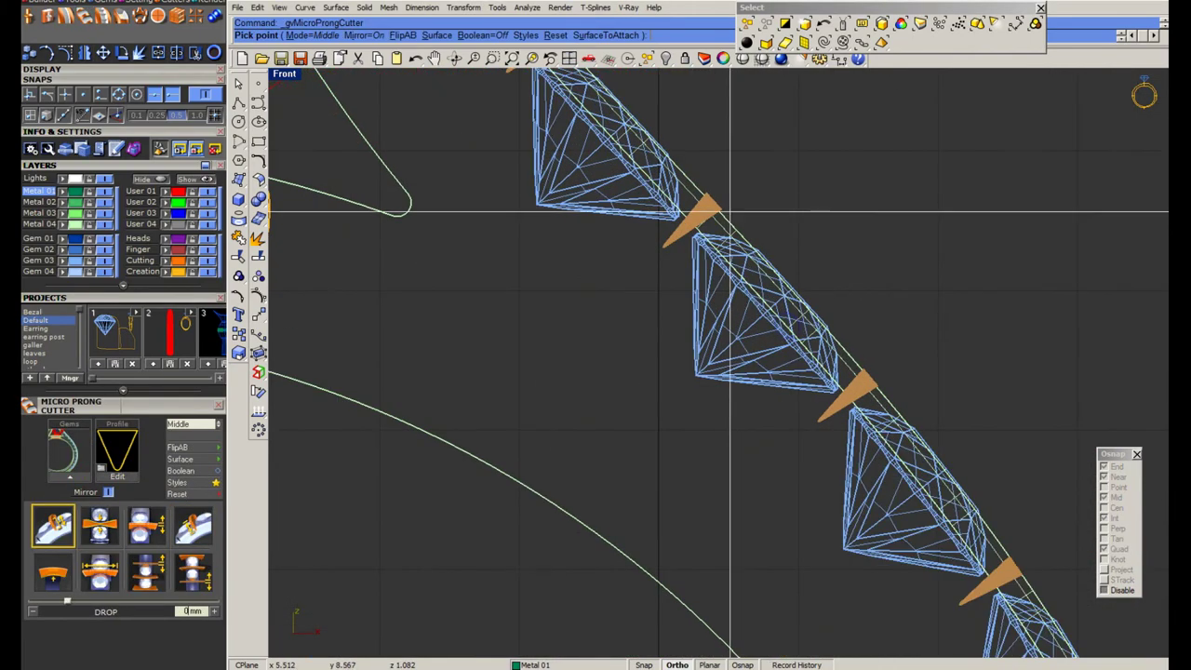
click(193, 531)
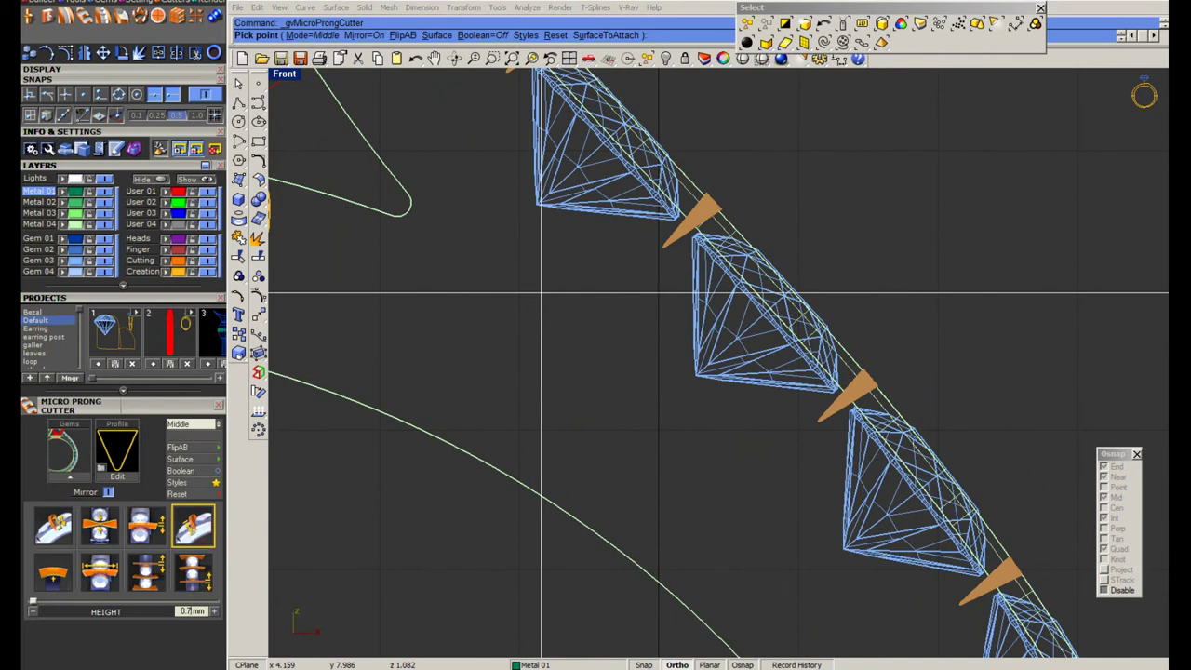
click(155, 533)
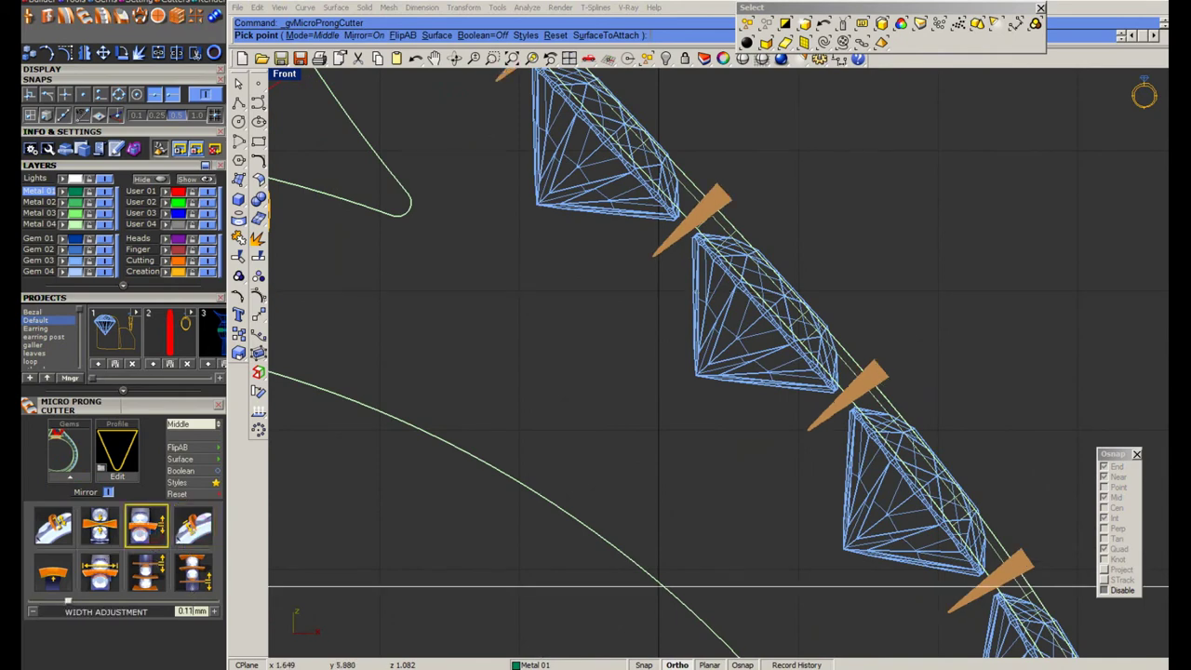
scroll(624, 370, down, 3)
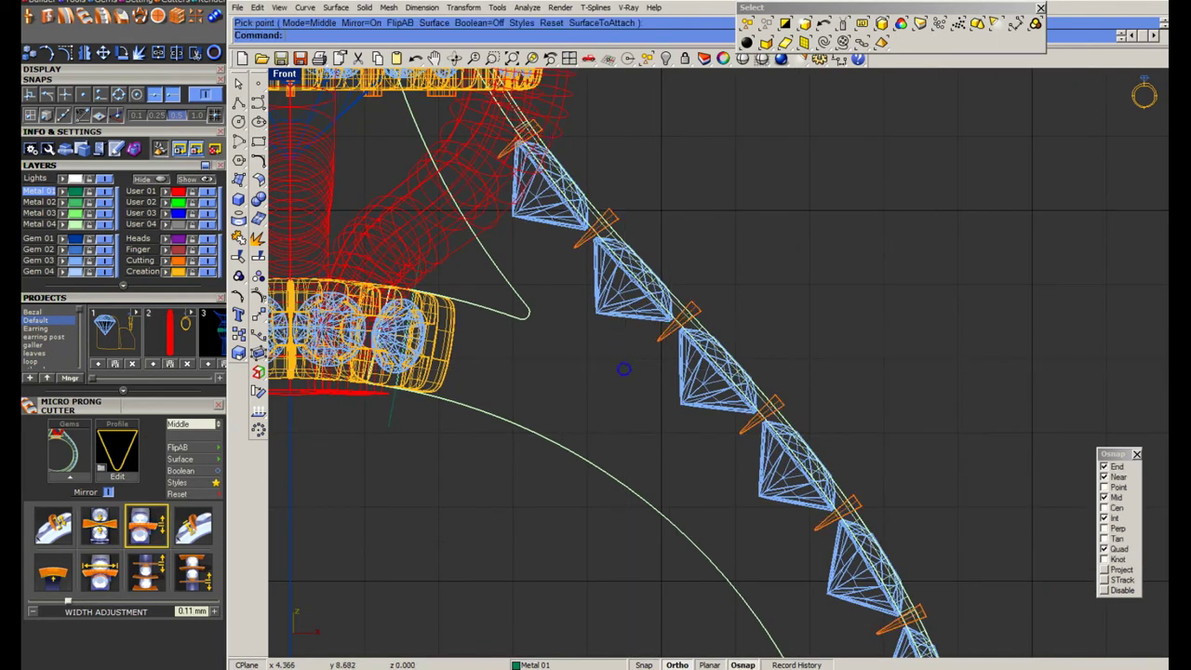
Switch the prong cutters to the name_1.cpt profile in Standard mode, 0.2 mm width, 0.7 mm height
click(70, 481)
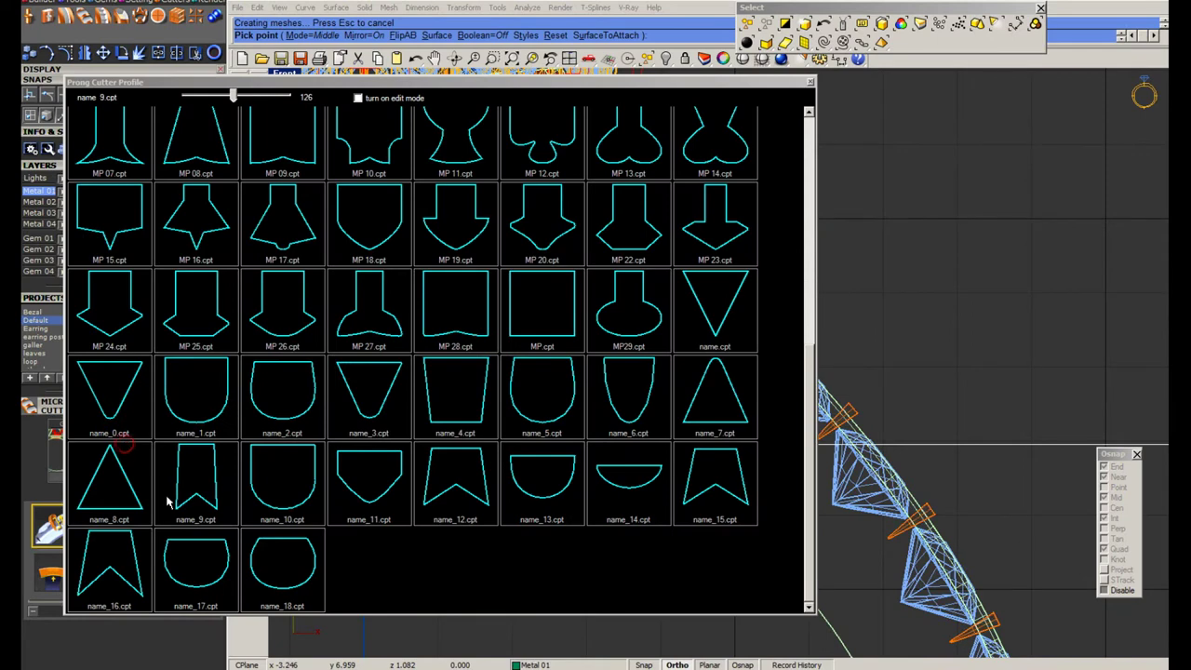
click(208, 398)
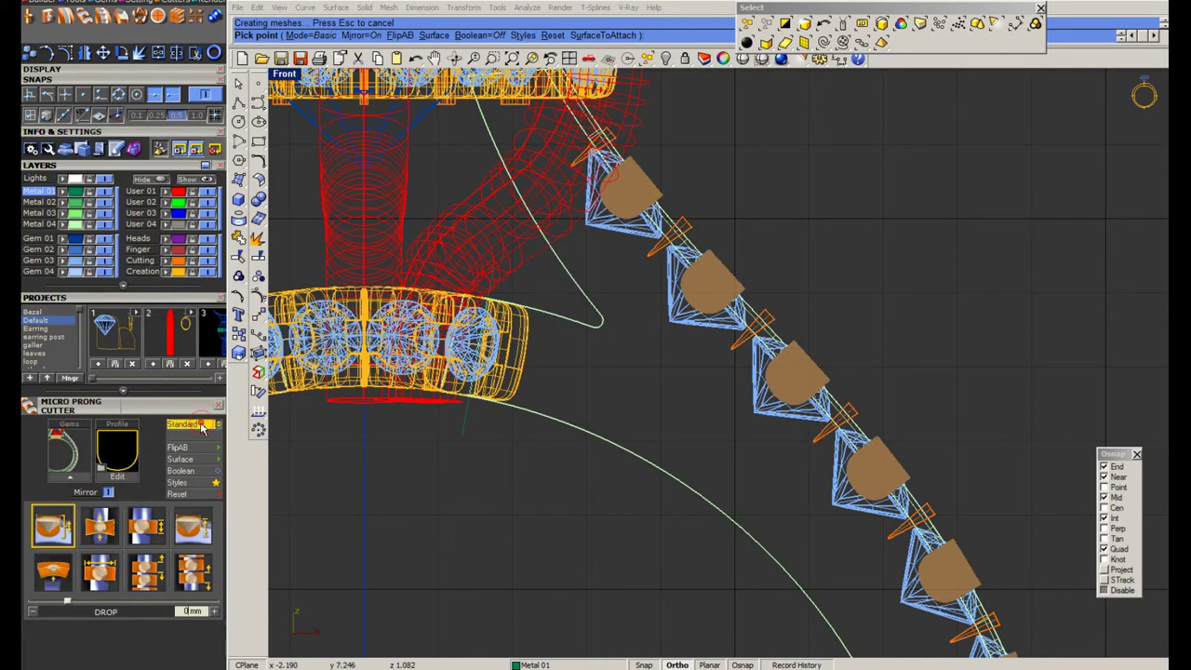
click(145, 526)
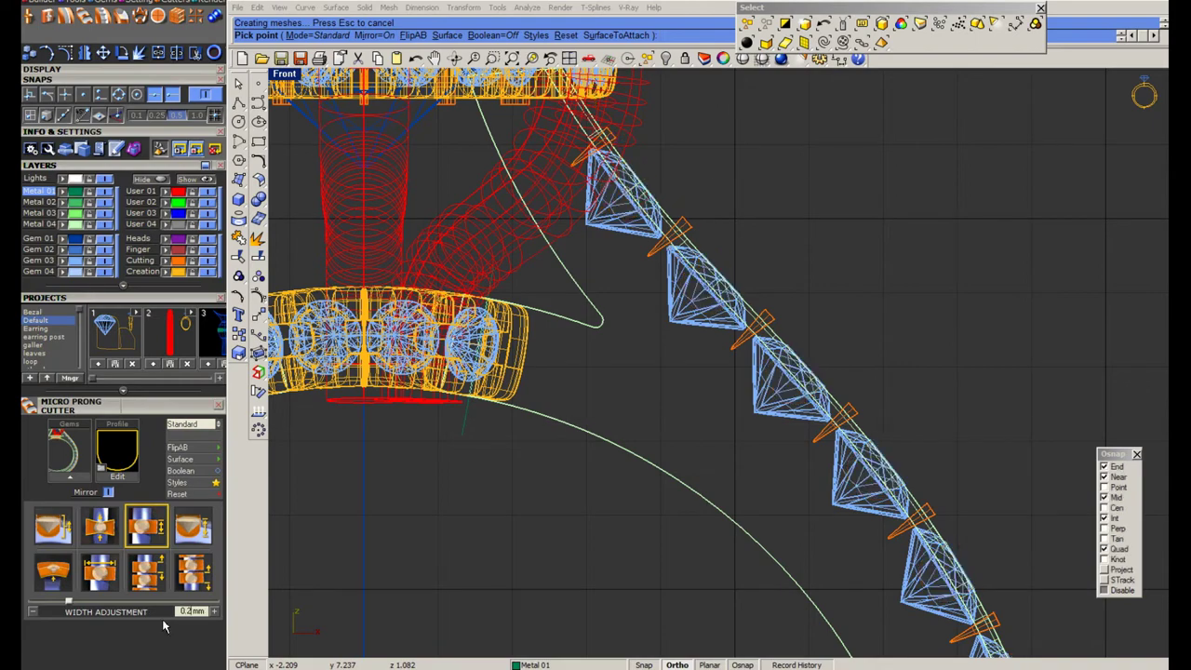
scroll(688, 312, up, 4)
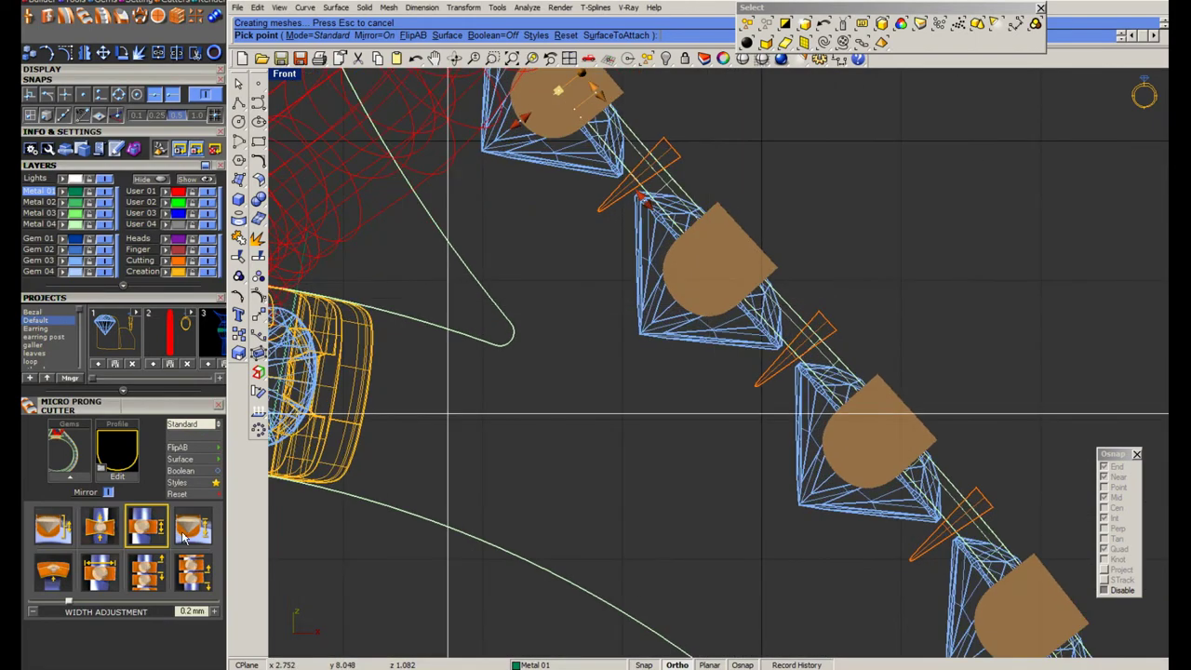
click(187, 534)
scroll(670, 240, down, 1)
scroll(670, 241, down, 2)
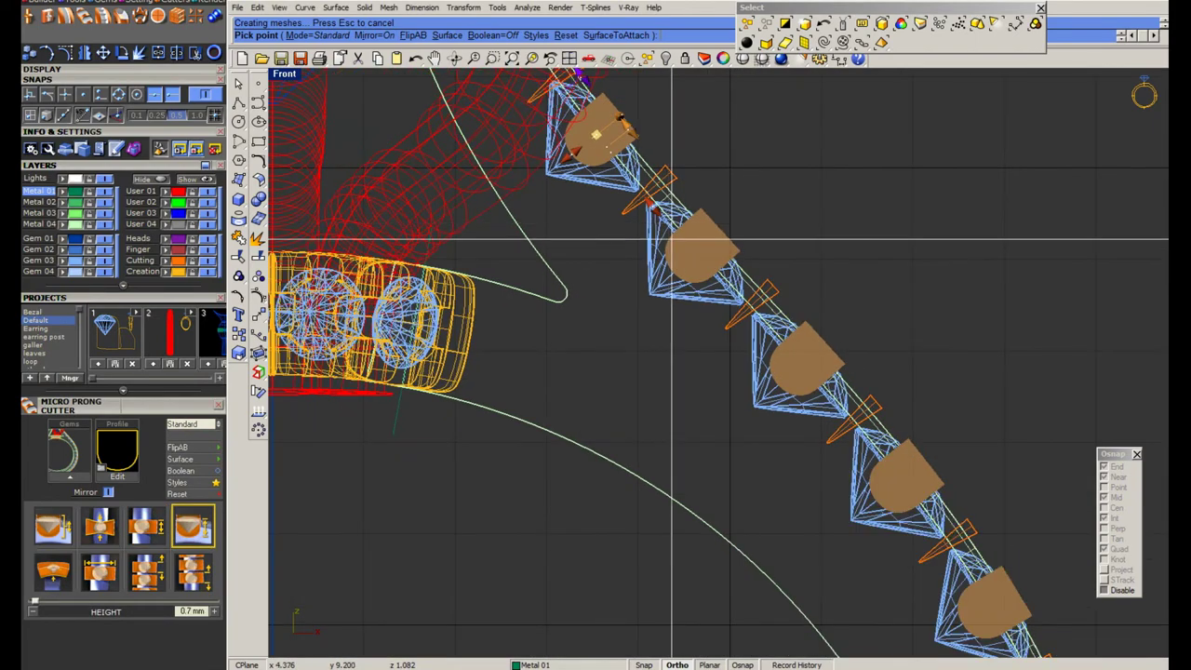
right_drag(671, 240, 759, 371)
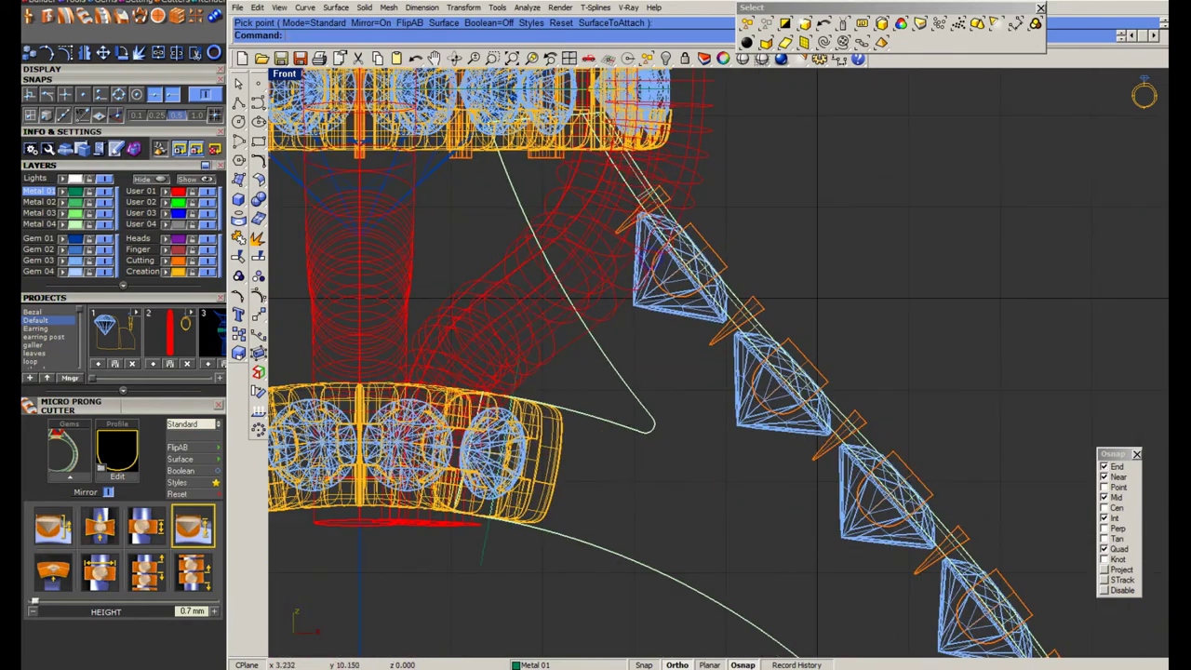
Hide the red prongs and remove the end prong cutter from its group
click(210, 192)
scroll(638, 222, up, 2)
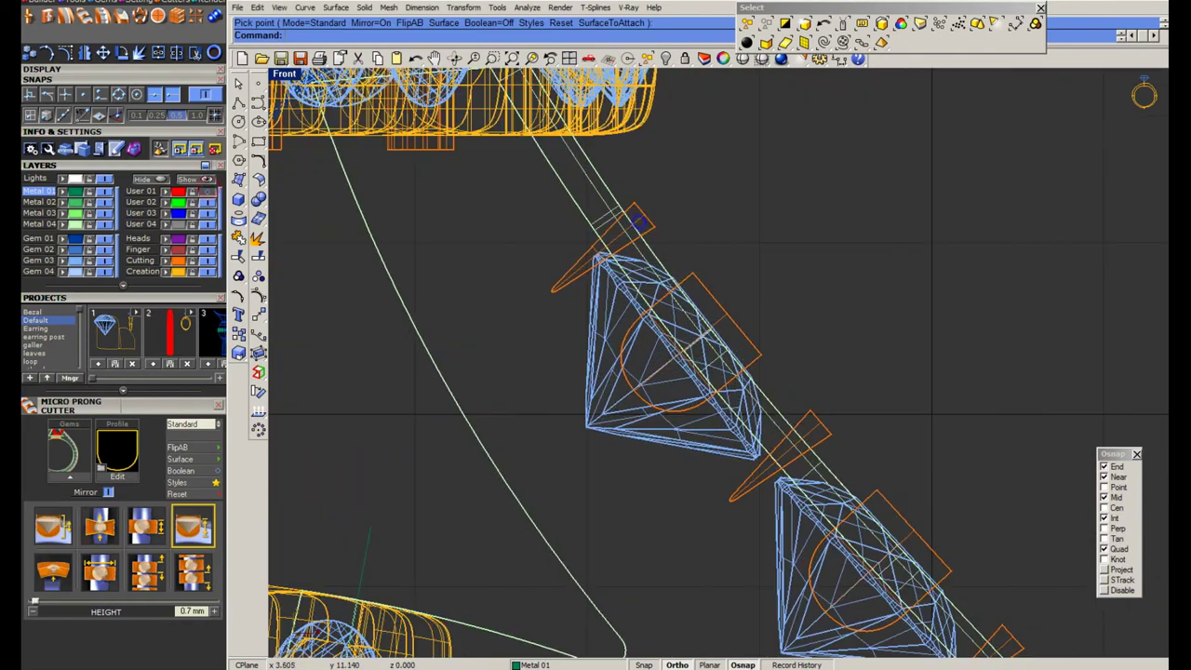
click(259, 276)
click(315, 292)
click(563, 275)
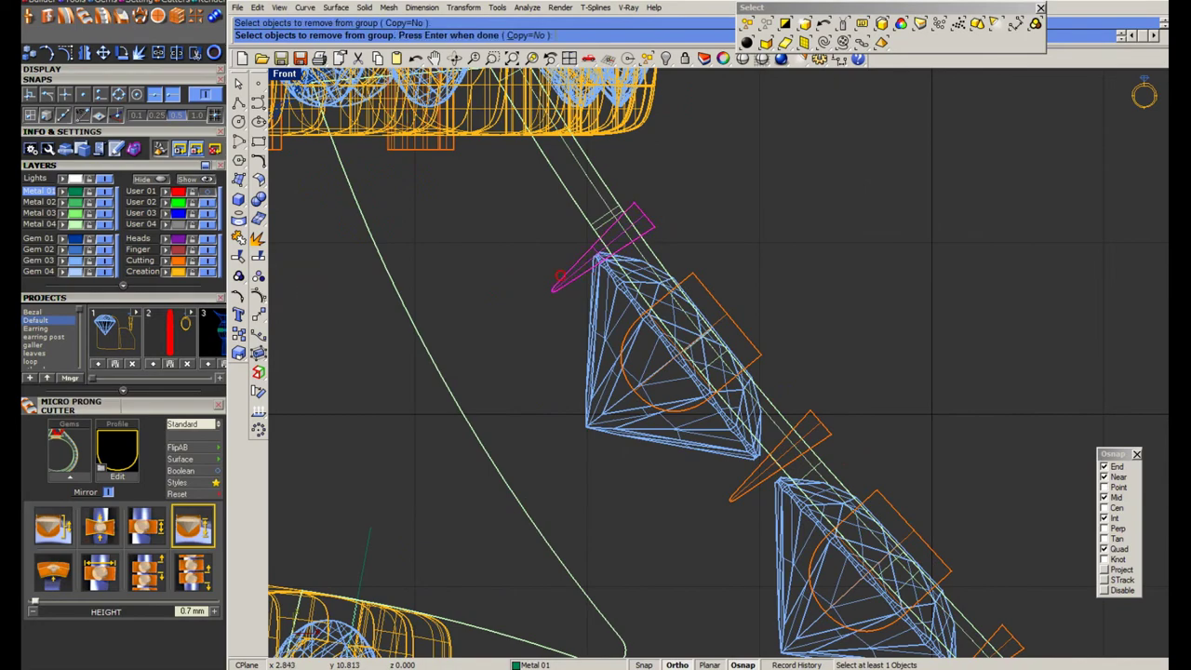
scroll(568, 270, down, 3)
scroll(640, 179, up, 1)
scroll(726, 391, up, 3)
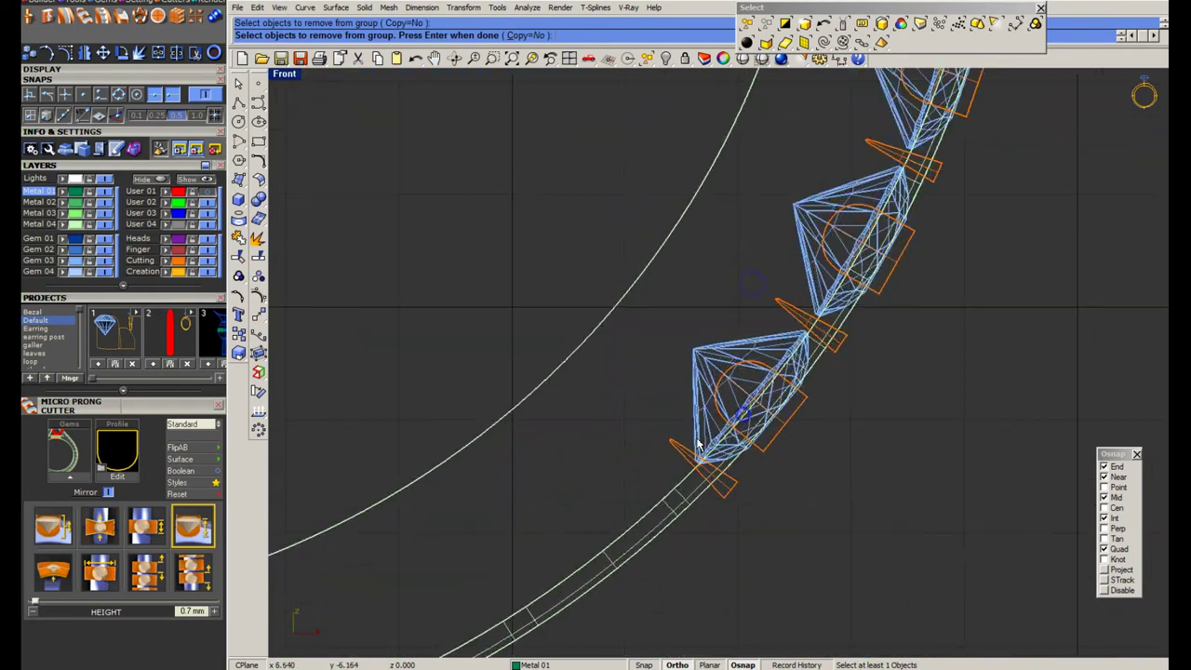
right_click(681, 452)
Remove the upper prong cutter from the group as well
right_click(686, 454)
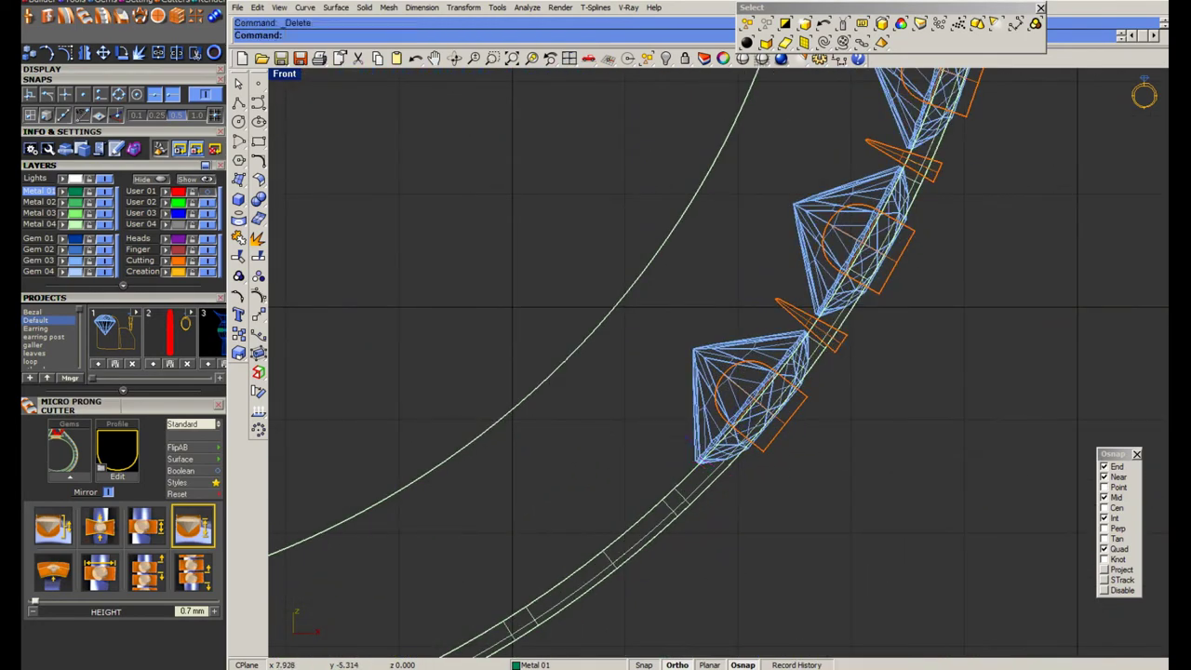
click(837, 346)
scroll(795, 381, down, 3)
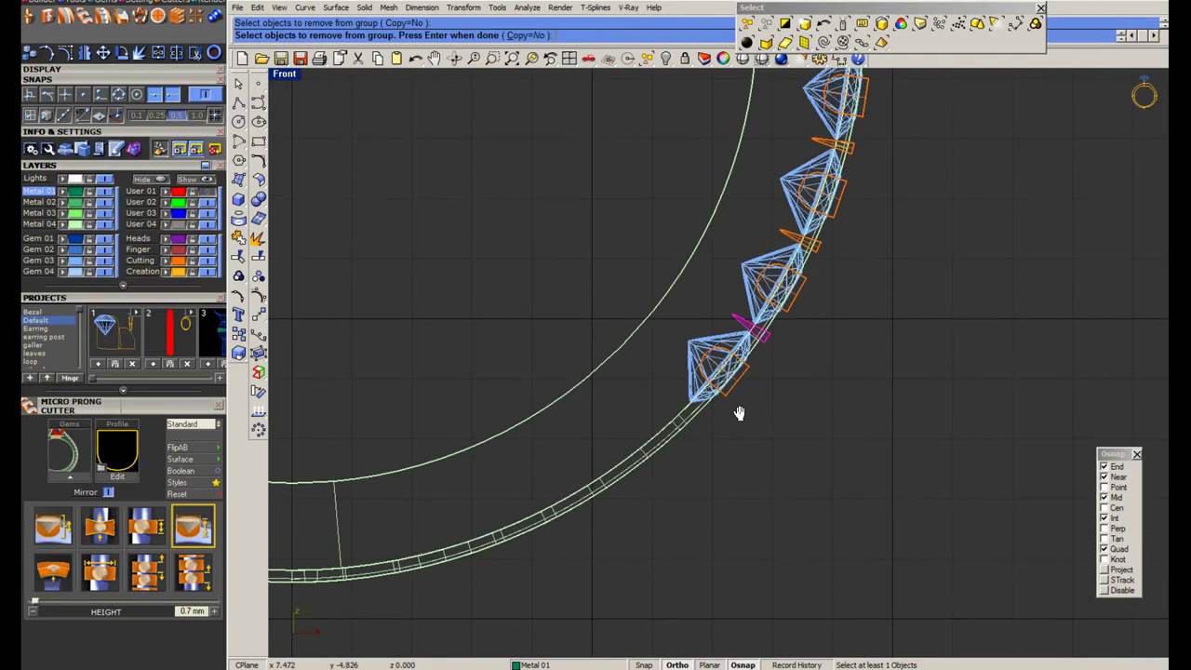
scroll(737, 412, up, 4)
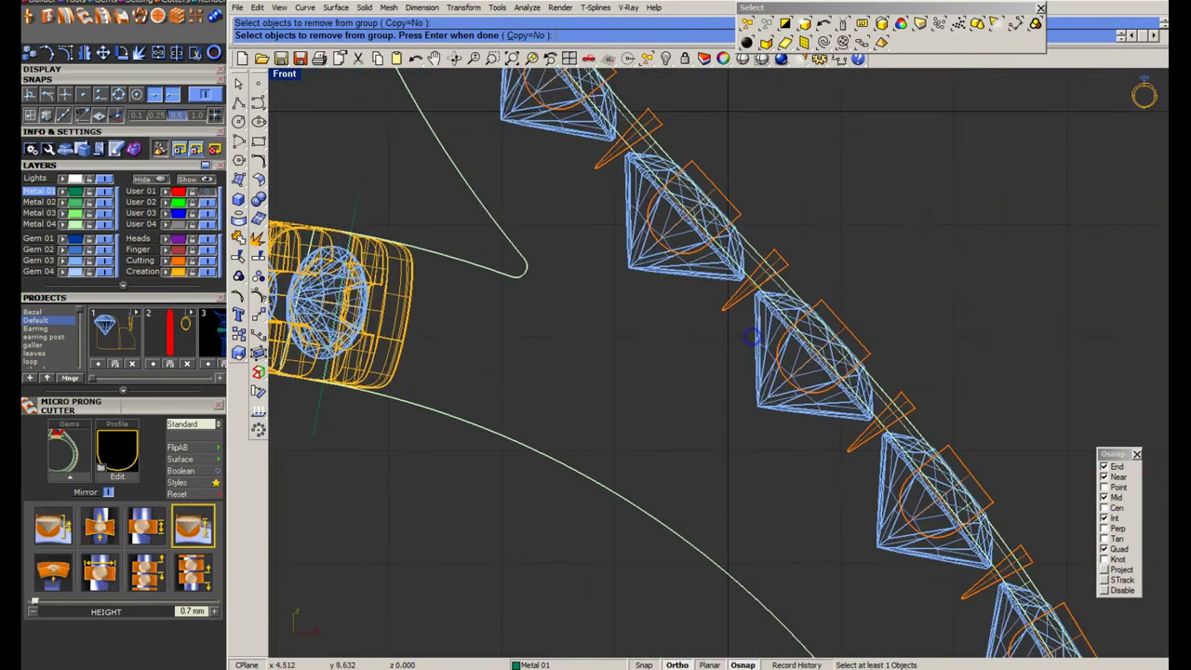
right_click(657, 123)
Mirror a copy of the detached cutter across the neighbouring stone
scroll(614, 153, up, 4)
text(mirror)
key(Return)
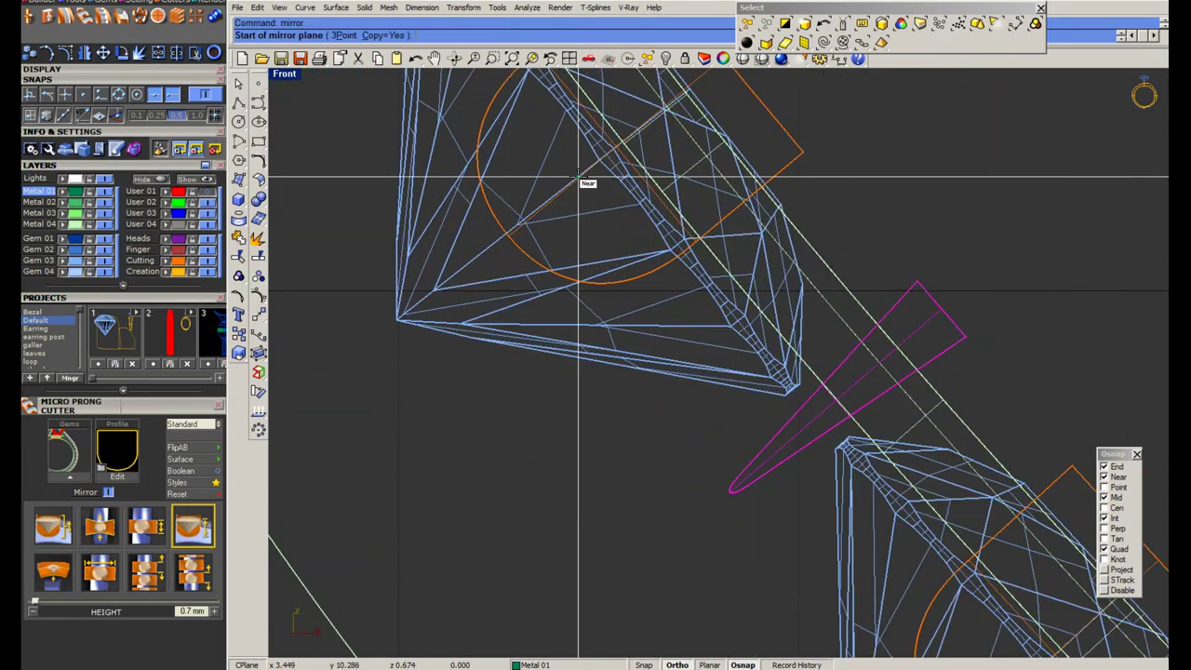
click(579, 177)
scroll(568, 191, down, 6)
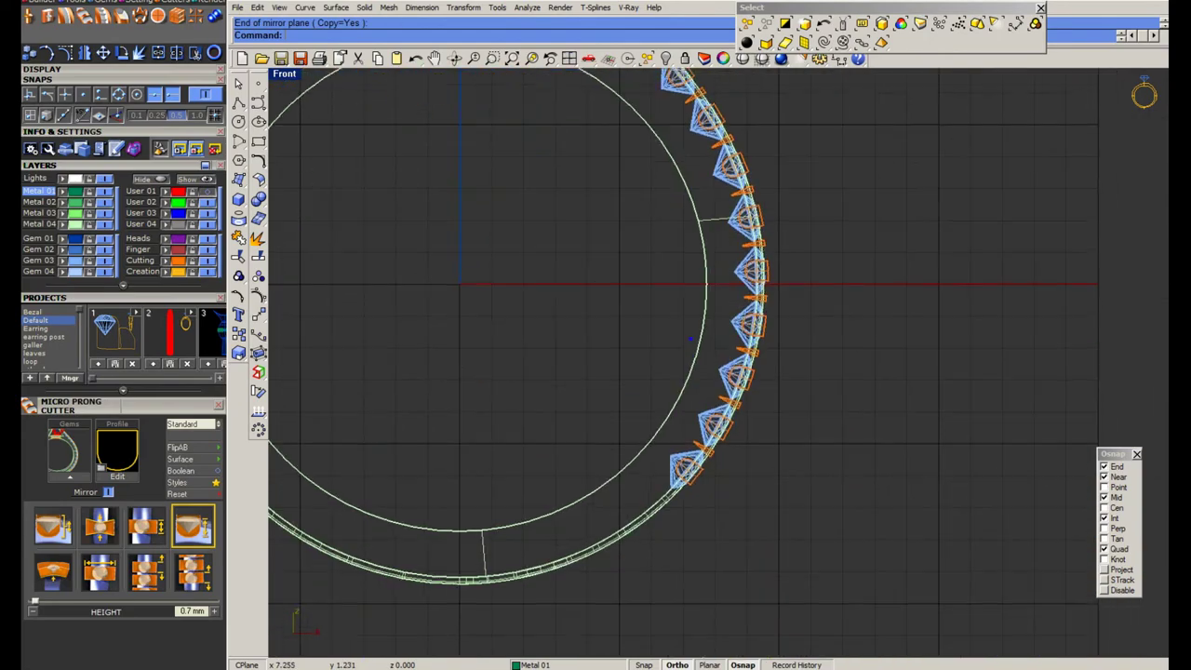
scroll(690, 340, up, 3)
scroll(736, 373, up, 2)
scroll(778, 382, up, 3)
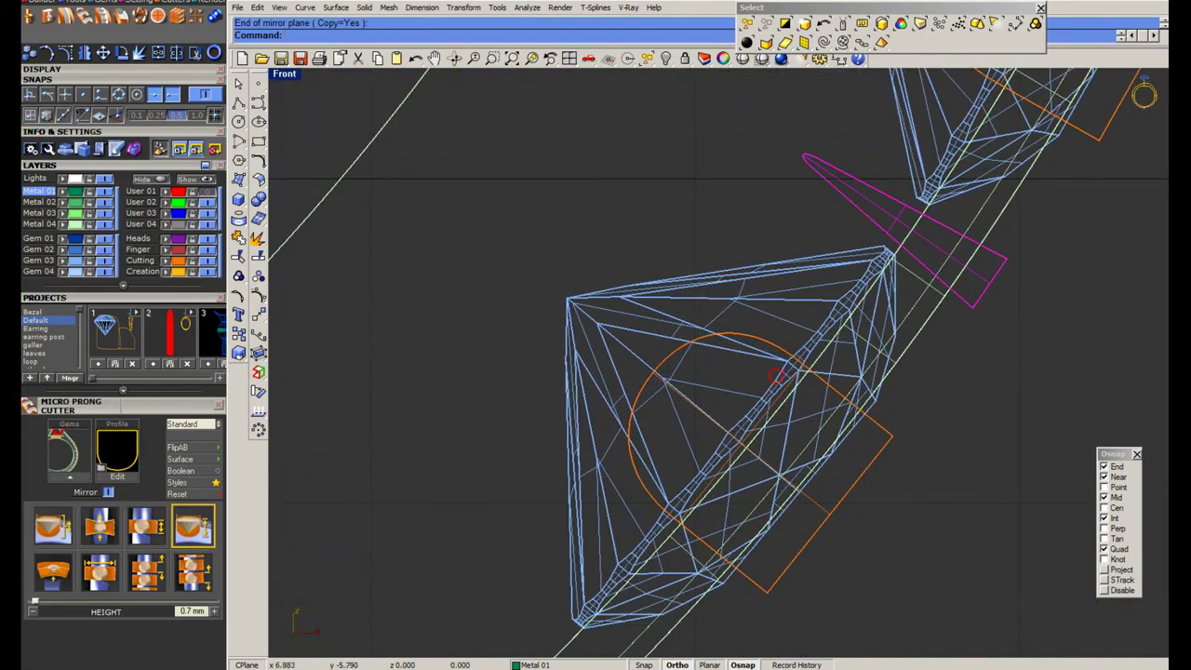
scroll(716, 402, up, 4)
scroll(708, 402, down, 5)
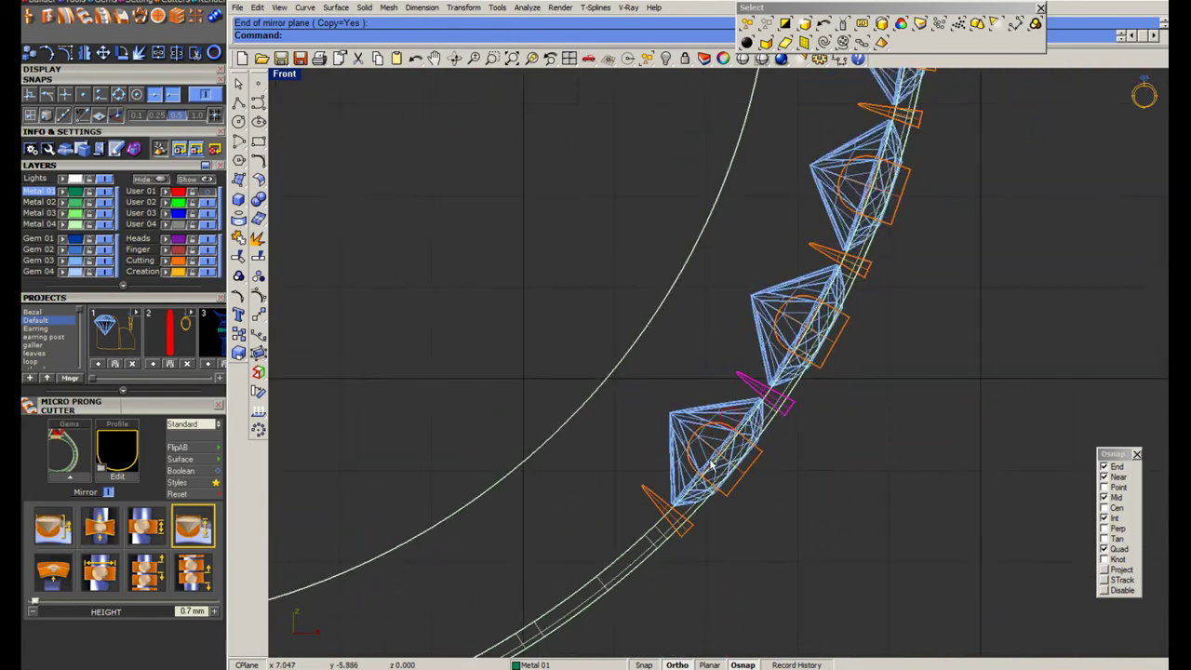
scroll(726, 430, down, 2)
scroll(779, 369, down, 4)
Select the 29 halo band prong and cutter objects and ungroup them
click(901, 24)
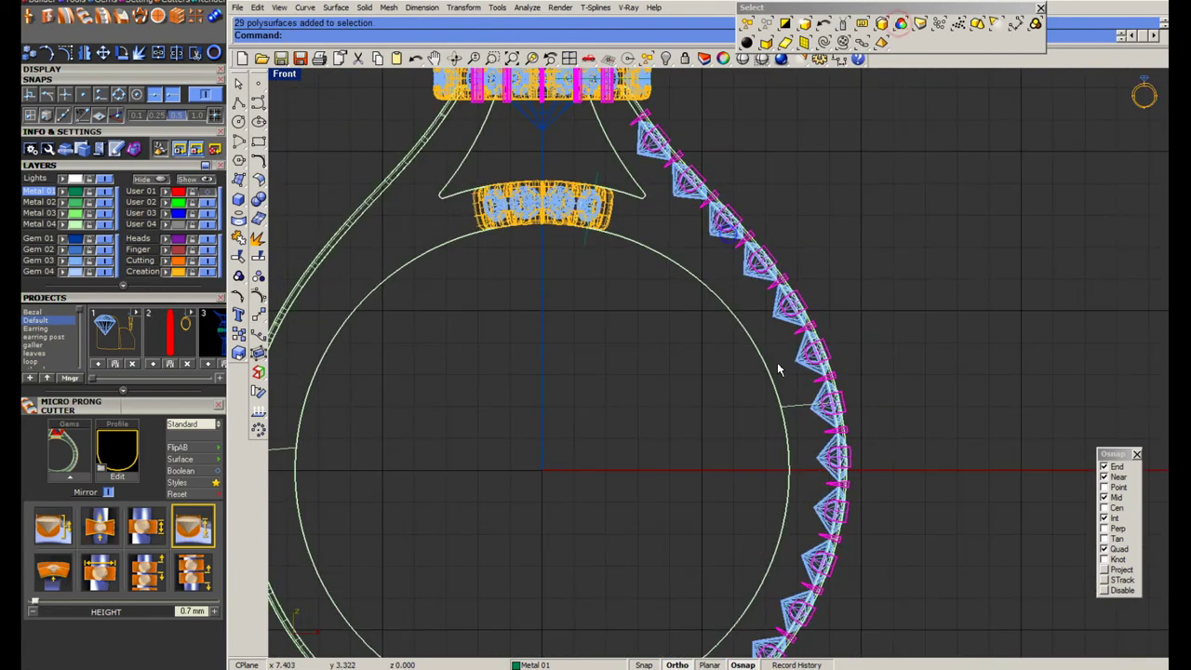
scroll(677, 188, up, 4)
scroll(654, 209, up, 3)
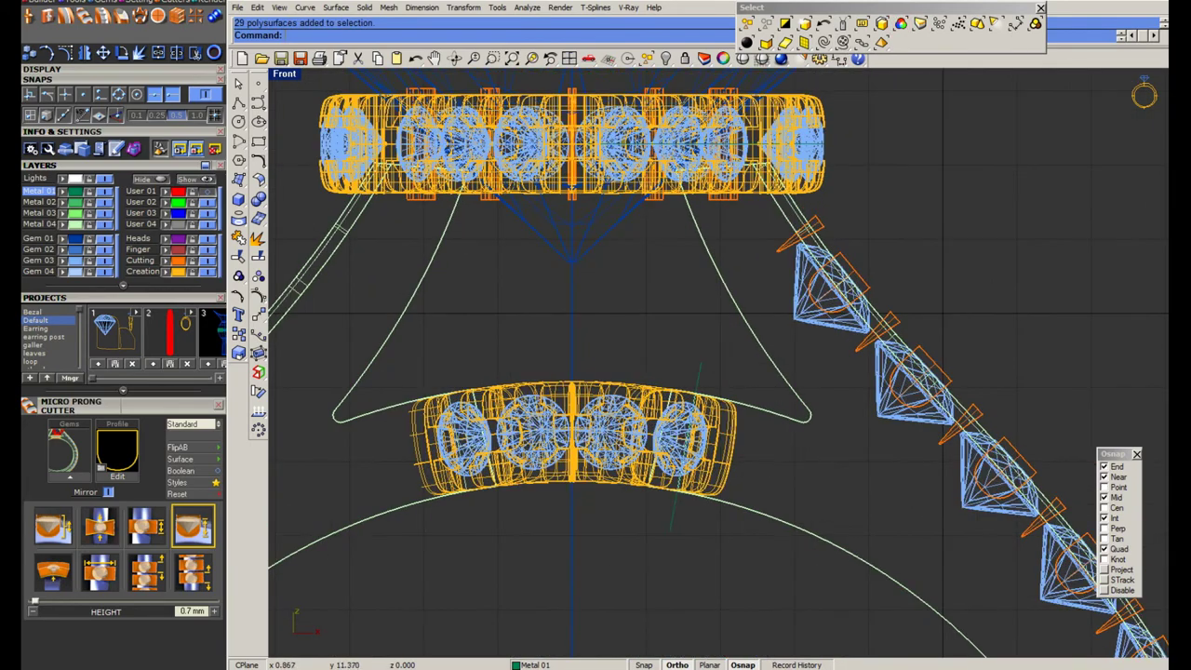
scroll(652, 210, down, 2)
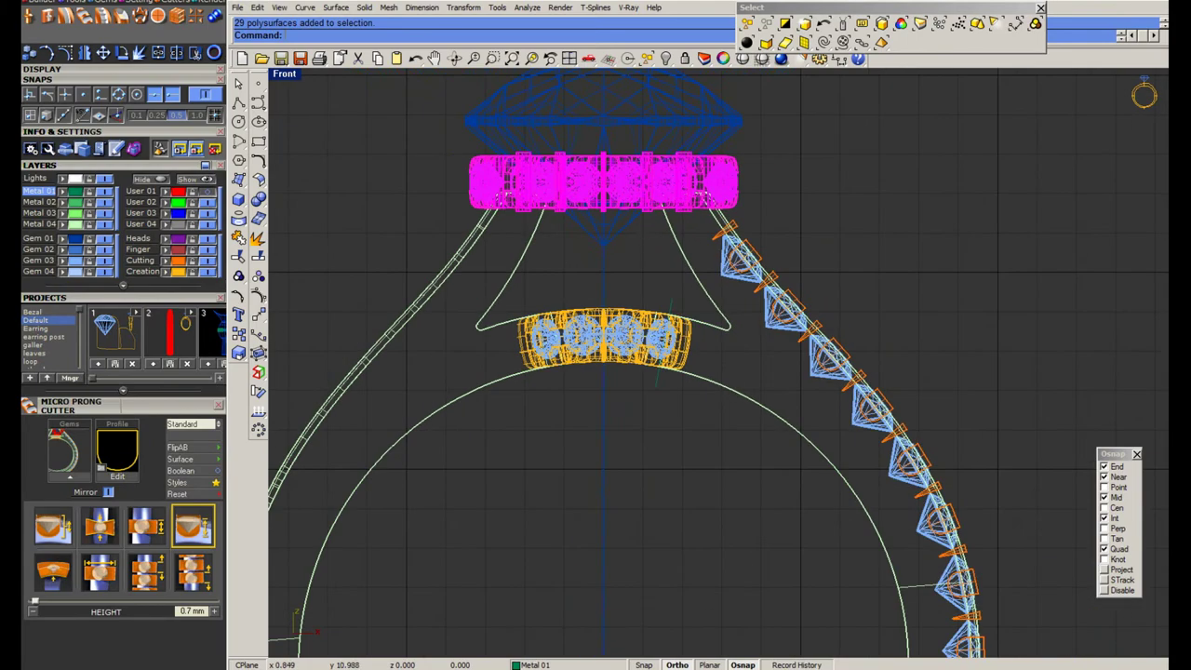
key(ctrl+shift+g)
Hide the band's prong group Group19, then group the objects at the lower bezel
click(644, 219)
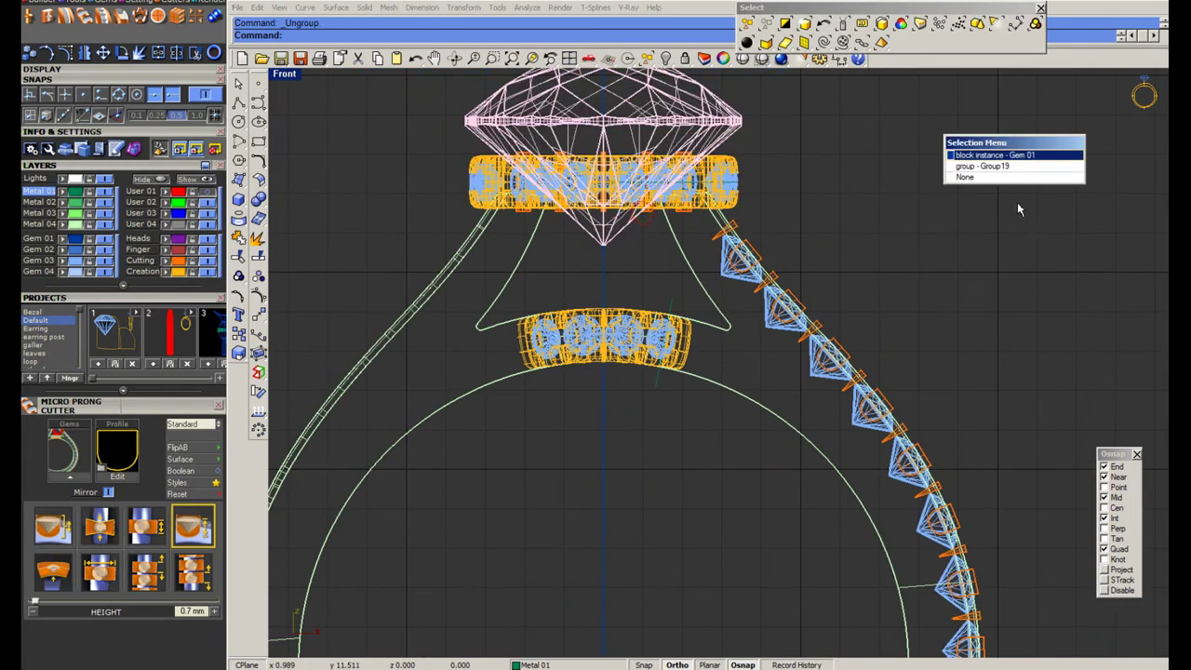
click(997, 166)
key(ctrl+h)
scroll(745, 203, down, 1)
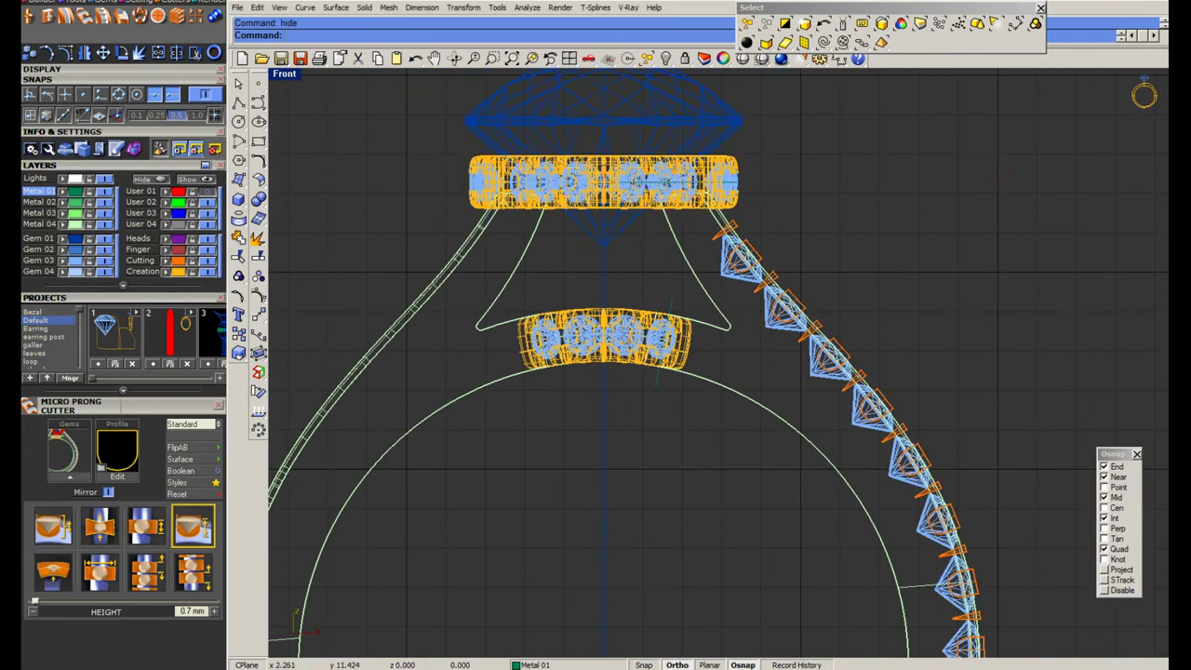
scroll(717, 210, down, 1)
scroll(684, 219, up, 2)
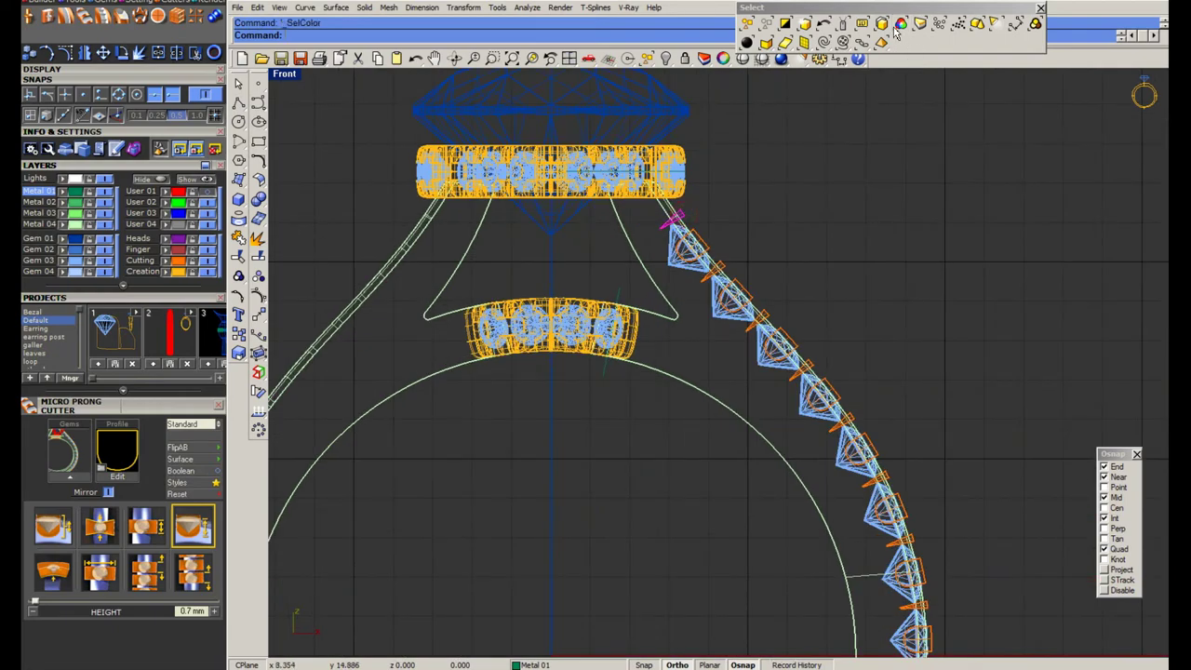
scroll(710, 199, up, 1)
scroll(710, 199, down, 2)
key(ctrl+g)
drag(652, 257, 613, 359)
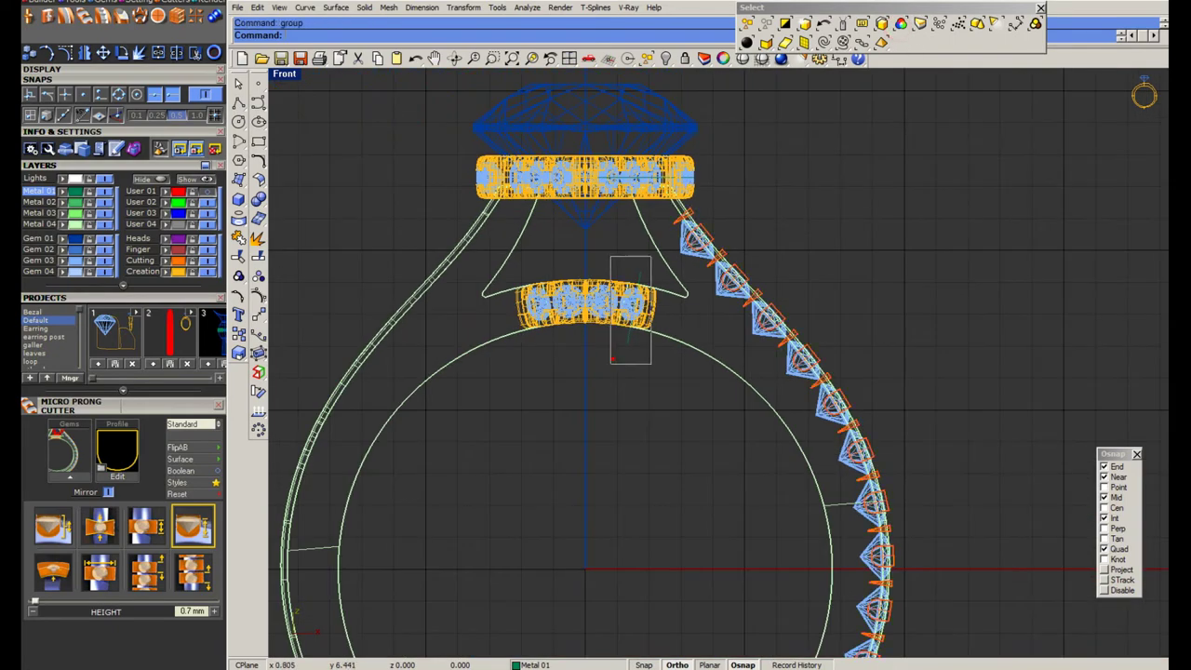
In a maximized Perspective view, boolean-subtract the right-side prong cutters from the ring band
double_click(285, 76)
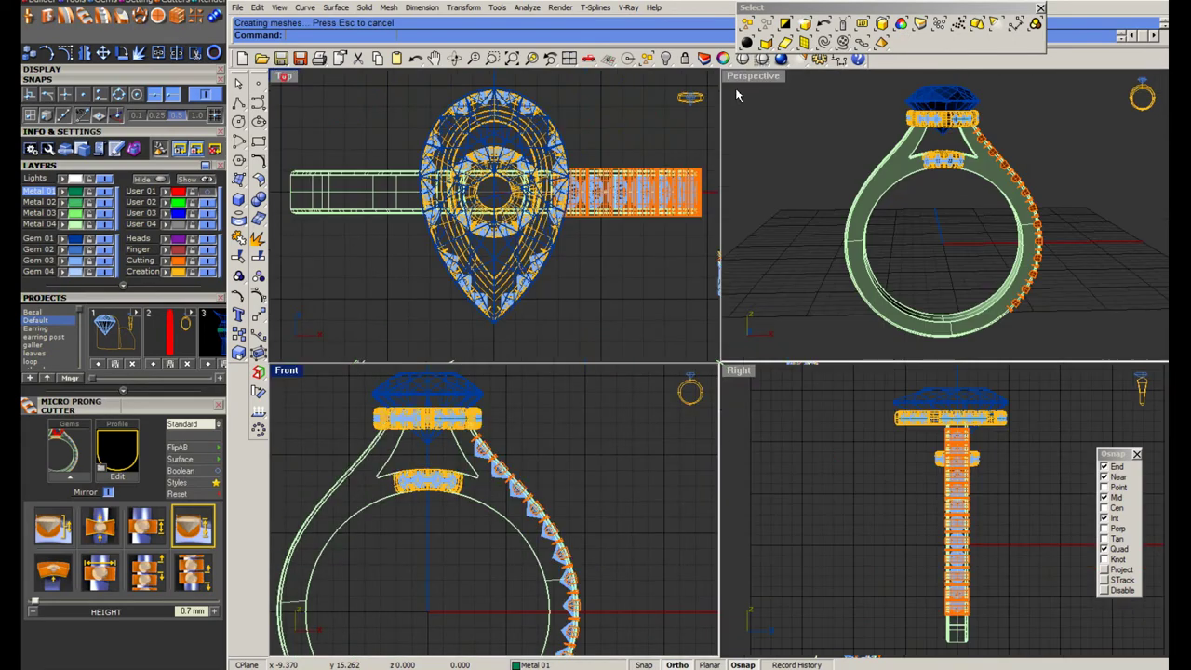
double_click(740, 76)
scroll(735, 304, up, 3)
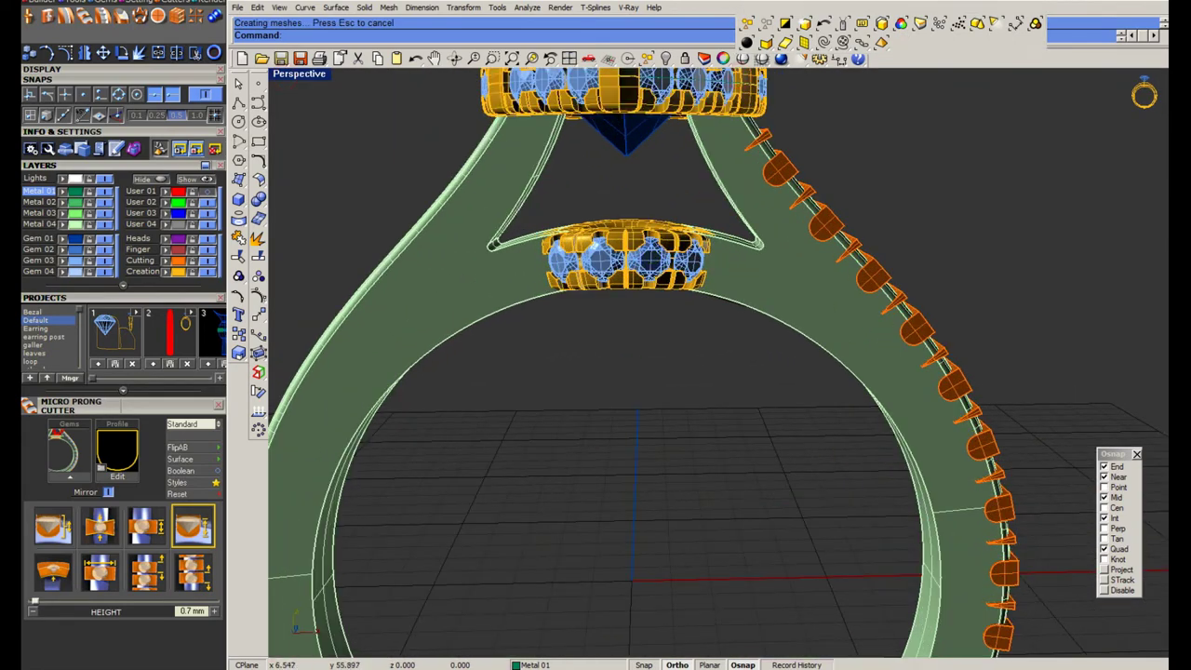
text(BooleanIntersection)
key(Return)
click(766, 285)
key(Return)
scroll(758, 186, up, 3)
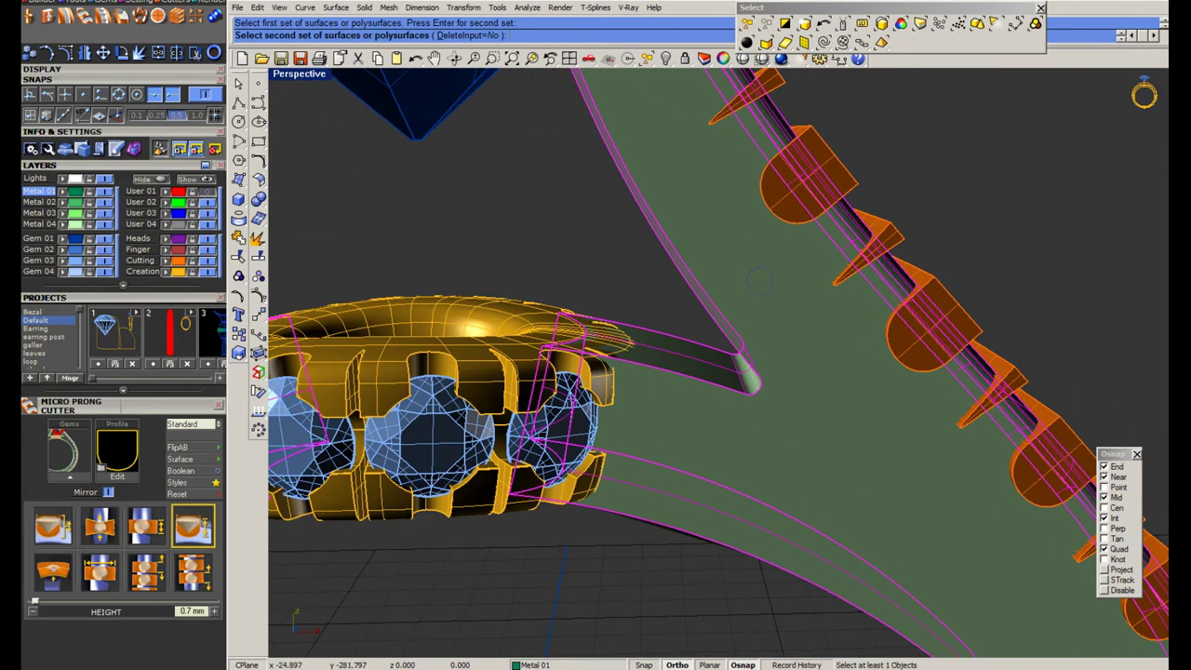
click(790, 114)
key(Return)
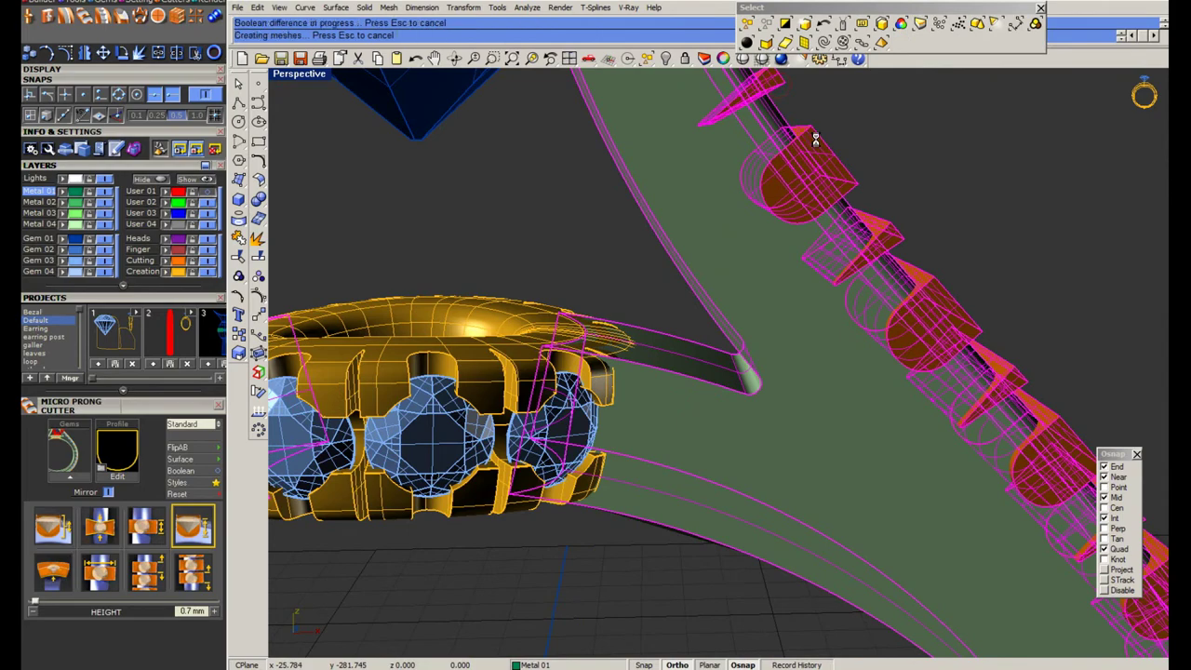
Mirror the cutters to the left side of the shank and subtract them too
scroll(815, 140, down, 5)
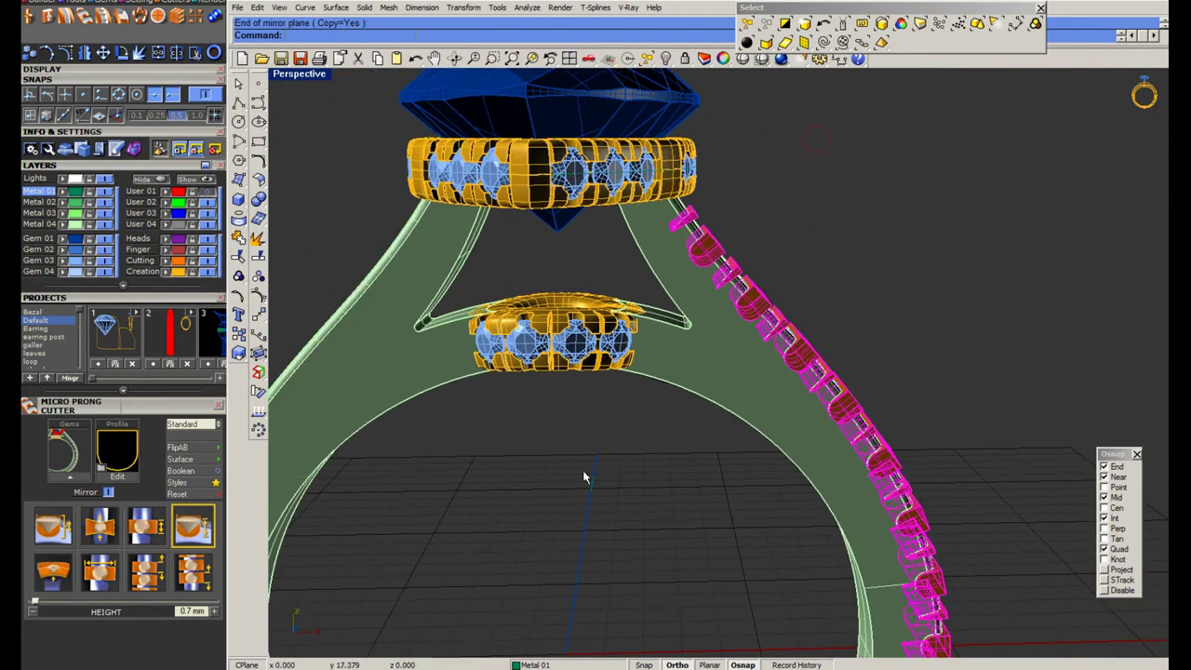
key(ctrl+z)
key(ctrl+z)
scroll(691, 377, down, 3)
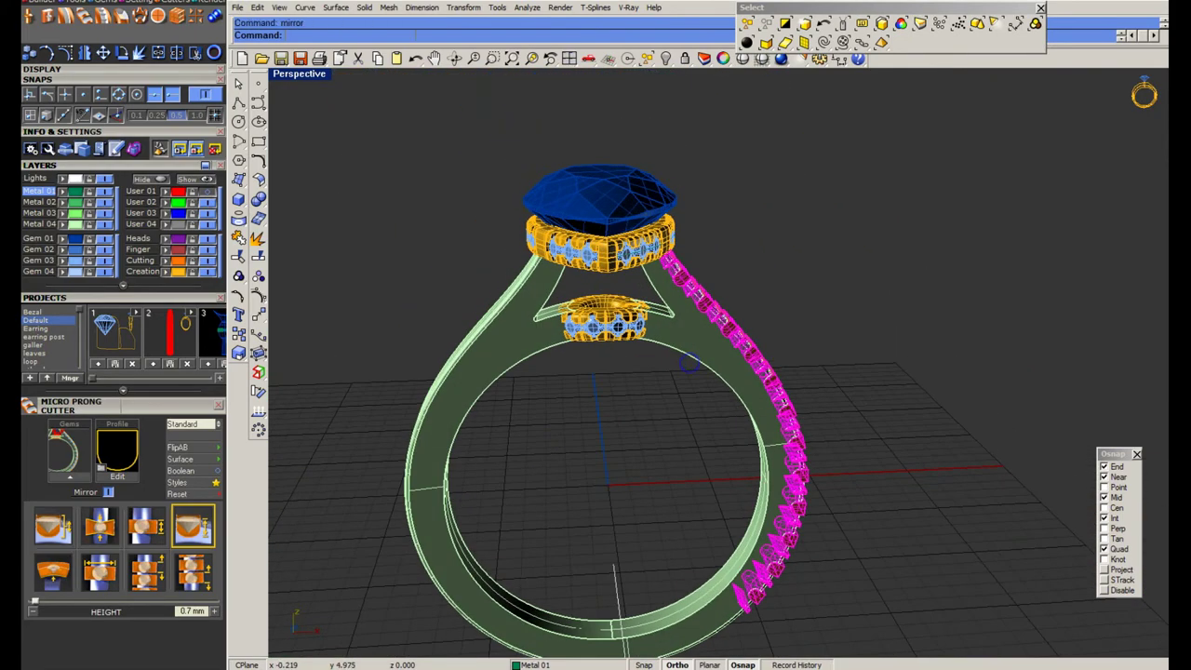
key(Return)
text(d)
key(Return)
scroll(498, 346, up, 3)
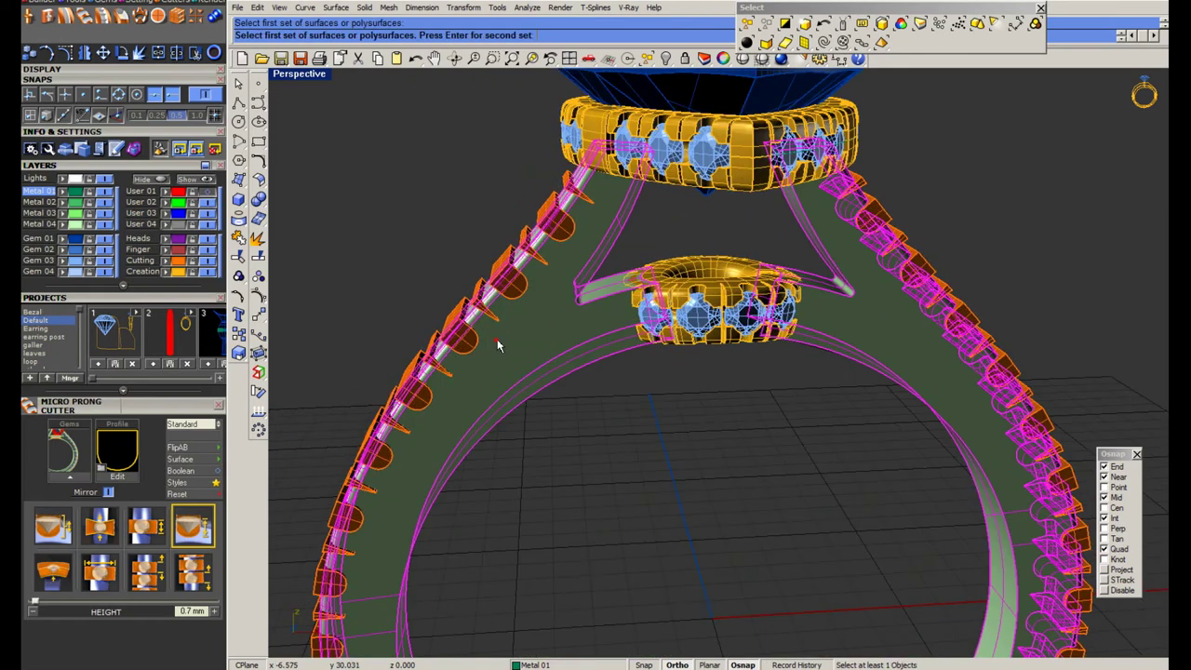
click(492, 270)
key(Return)
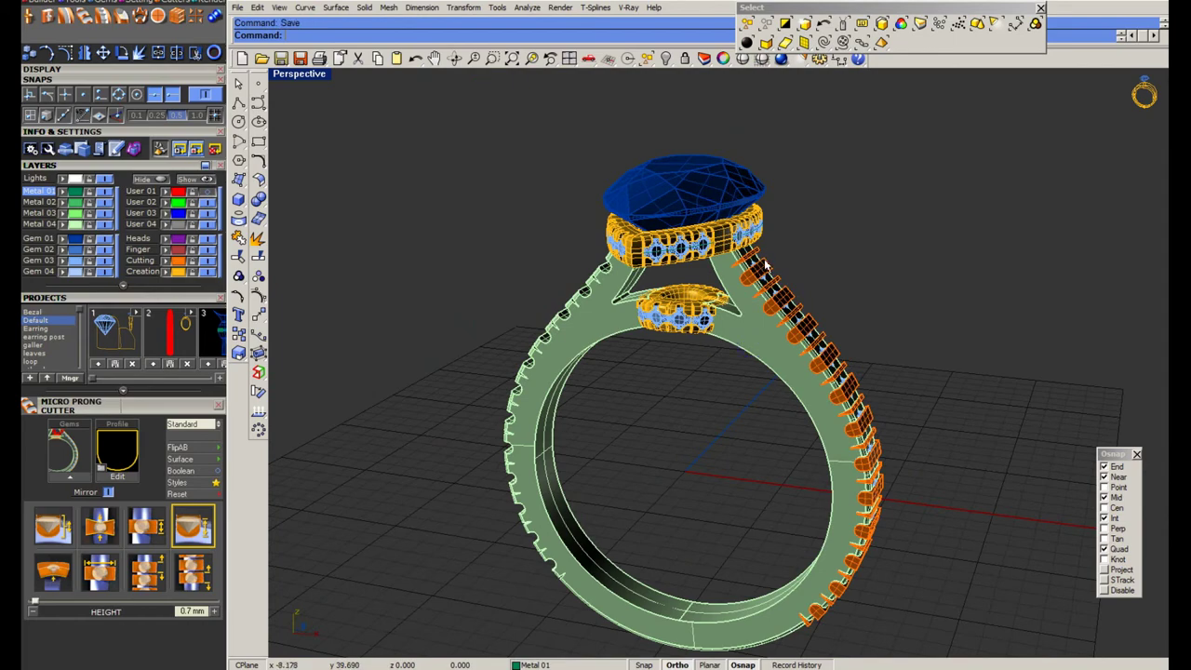
Hide the cutters, select the shank gems, and return to the four-view layout
scroll(764, 267, up, 3)
scroll(765, 267, up, 3)
text(h)
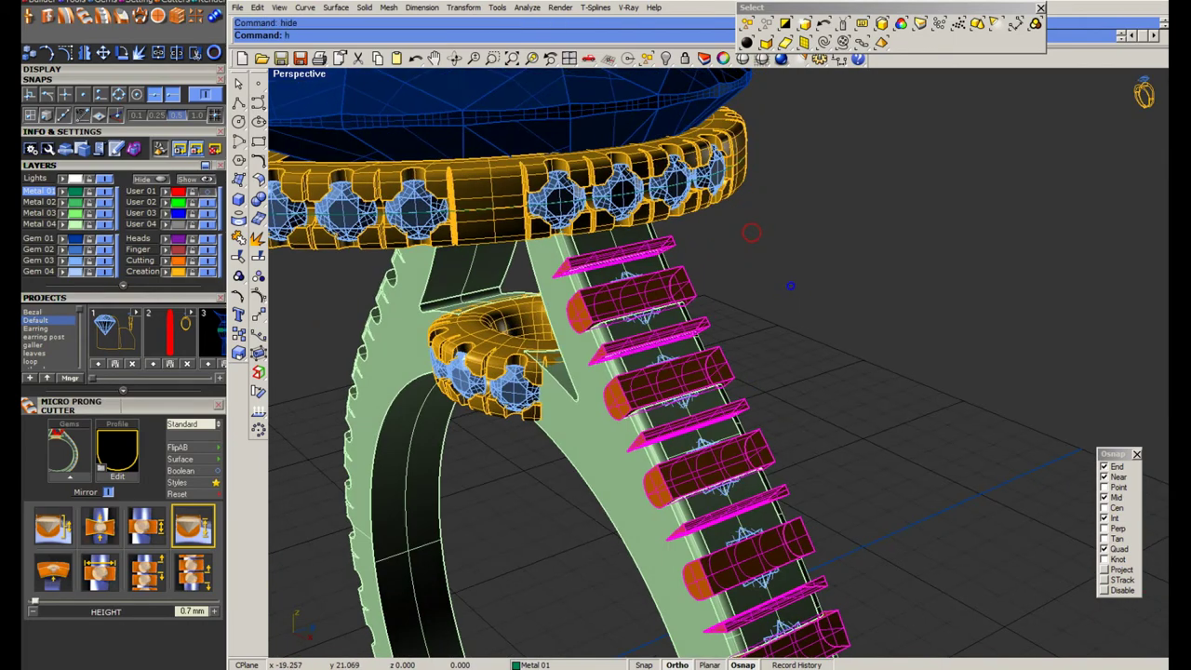
key(Return)
scroll(752, 233, down, 3)
click(1008, 167)
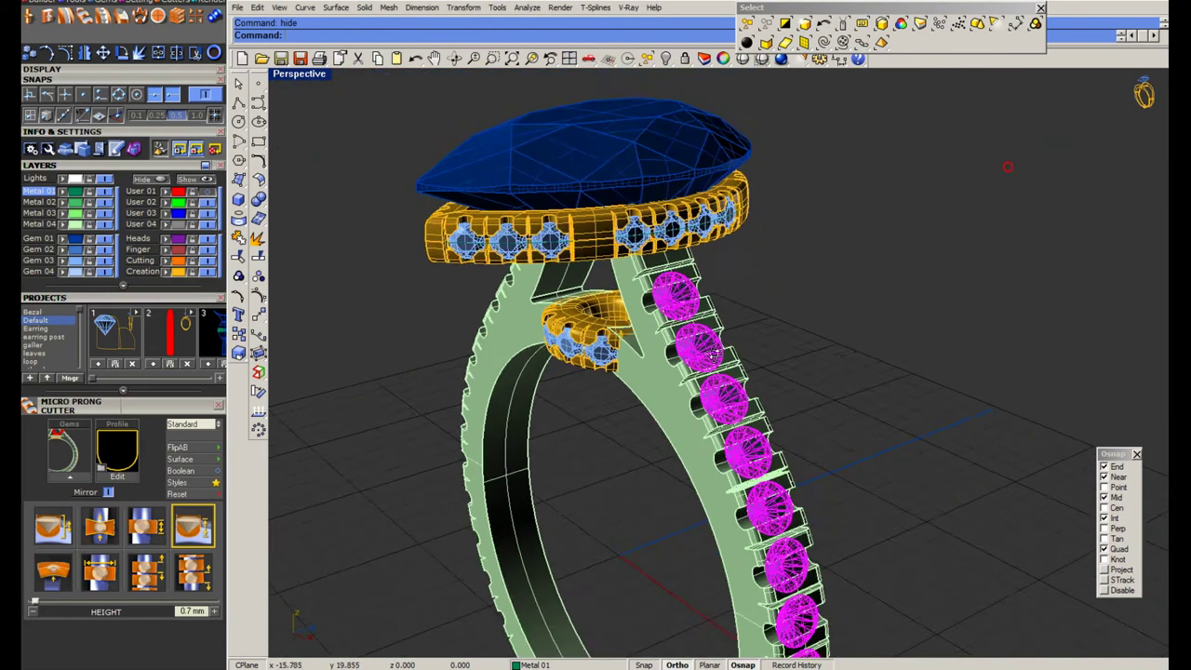
right_drag(713, 357, 265, 126)
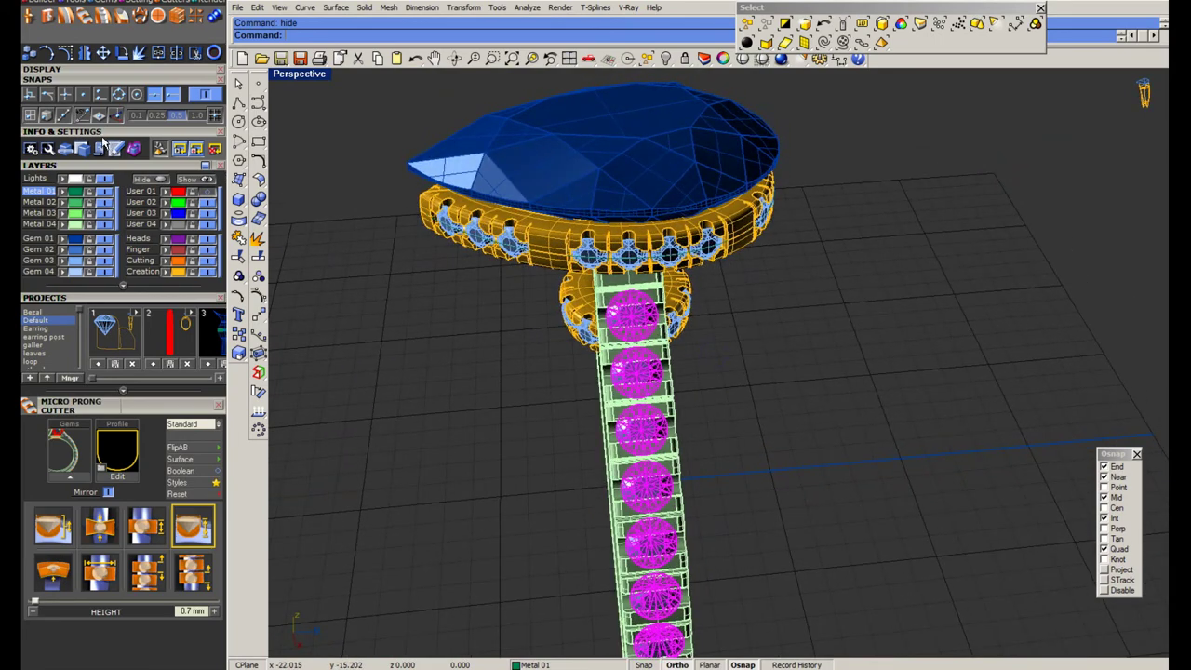
double_click(307, 74)
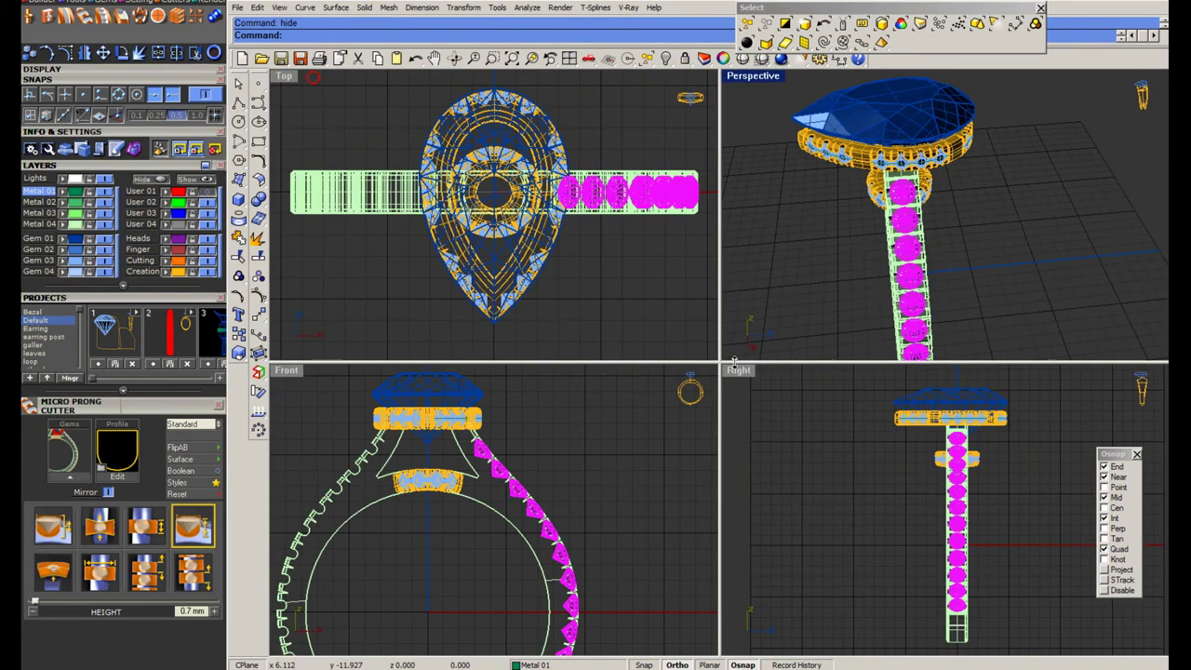
Maximize the Right view and take a trial aligned dimension across the rail
double_click(738, 371)
scroll(735, 353, up, 5)
middle_click(698, 322)
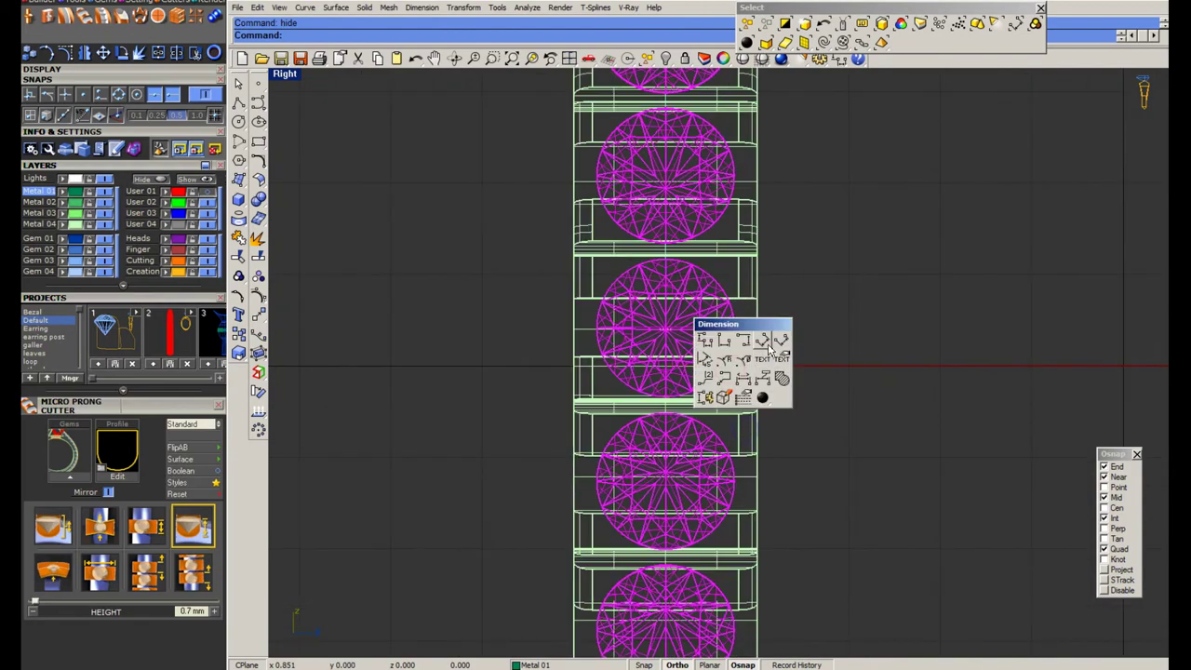
click(765, 339)
scroll(765, 340, up, 3)
click(734, 323)
click(785, 326)
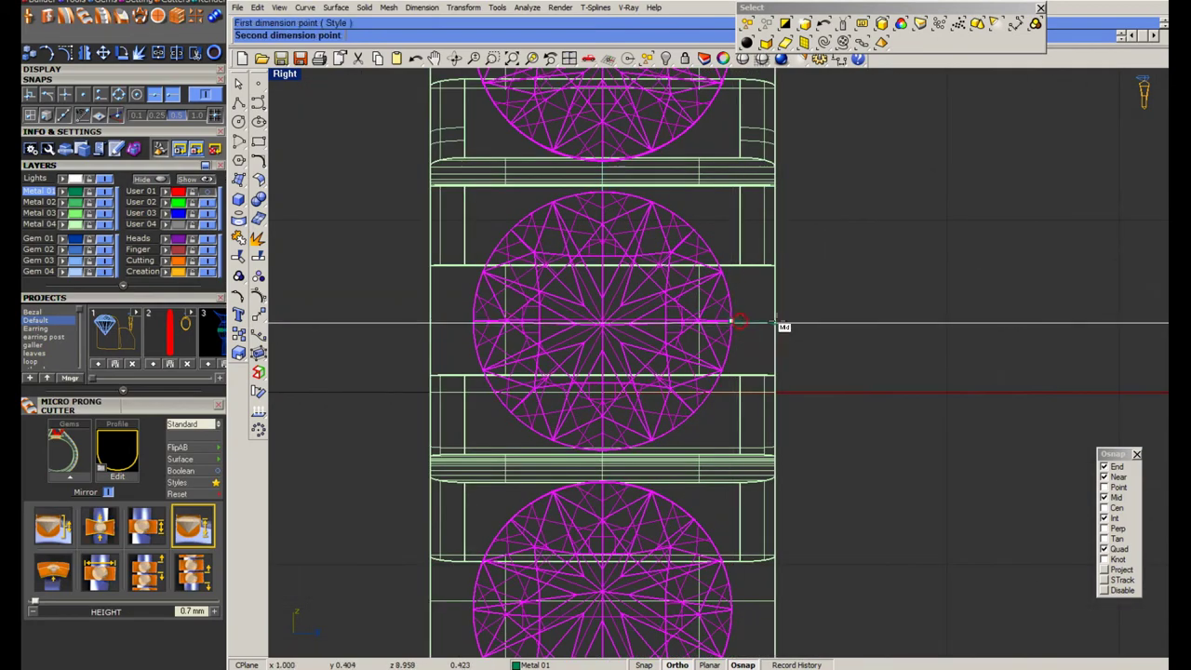
scroll(781, 326, down, 2)
key(Escape)
Measure the gem rail edge to edge at 1.50 with an aligned dimension
scroll(775, 322, down, 2)
scroll(775, 321, down, 2)
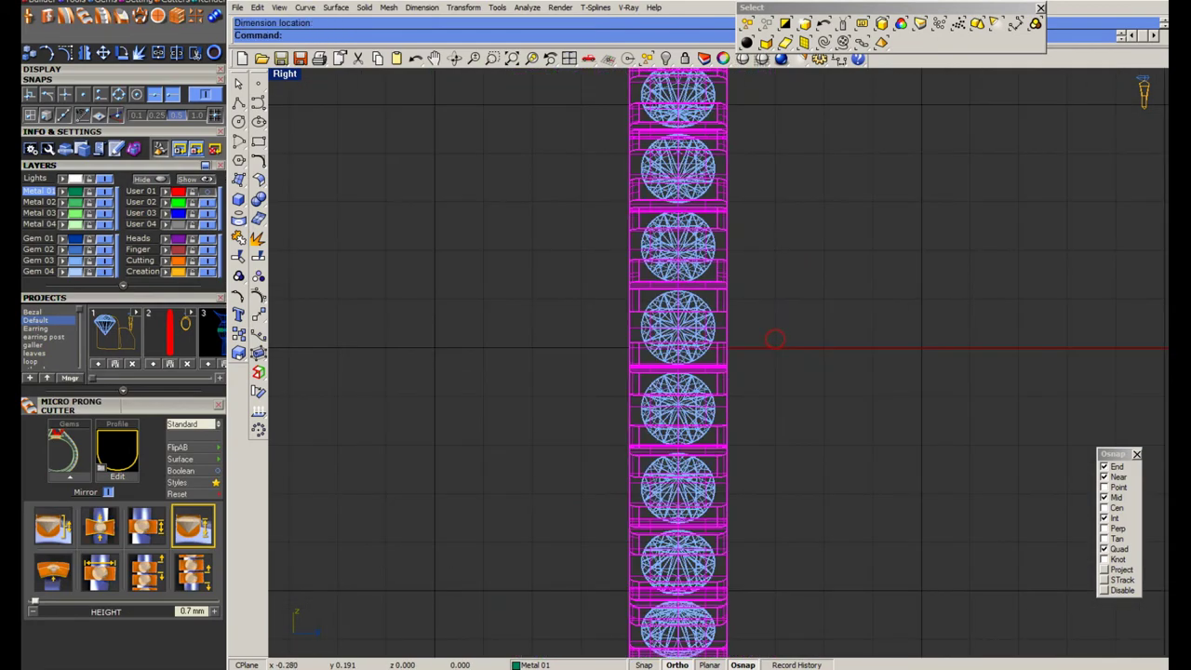
scroll(775, 322, up, 4)
key(Return)
click(617, 315)
click(829, 316)
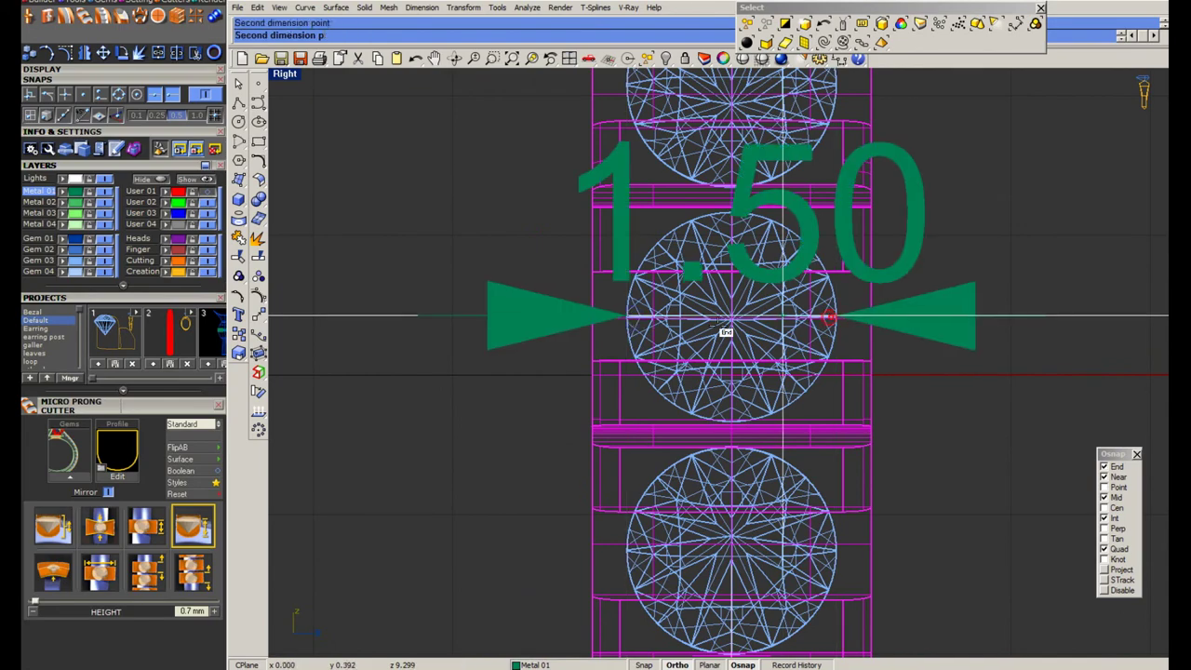
scroll(725, 339, down, 2)
click(726, 339)
Add a copy of the rail scaled by 1.9/2 about its centre
key(ctrl+a)
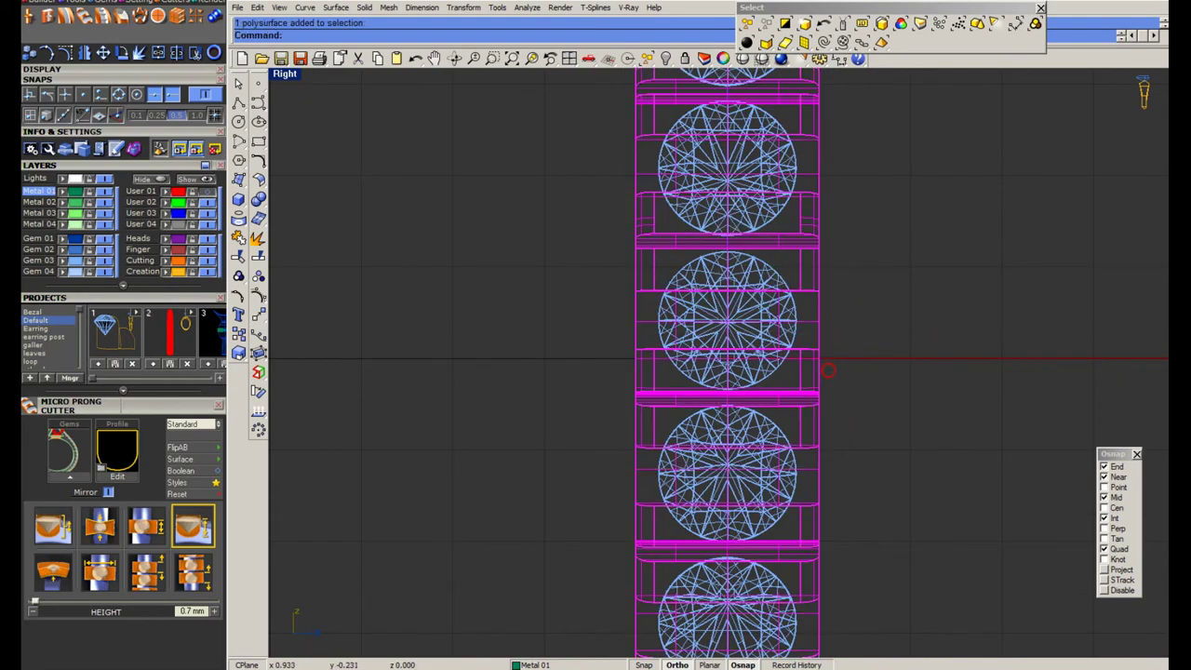
scroll(833, 349, up, 3)
scroll(830, 346, up, 1)
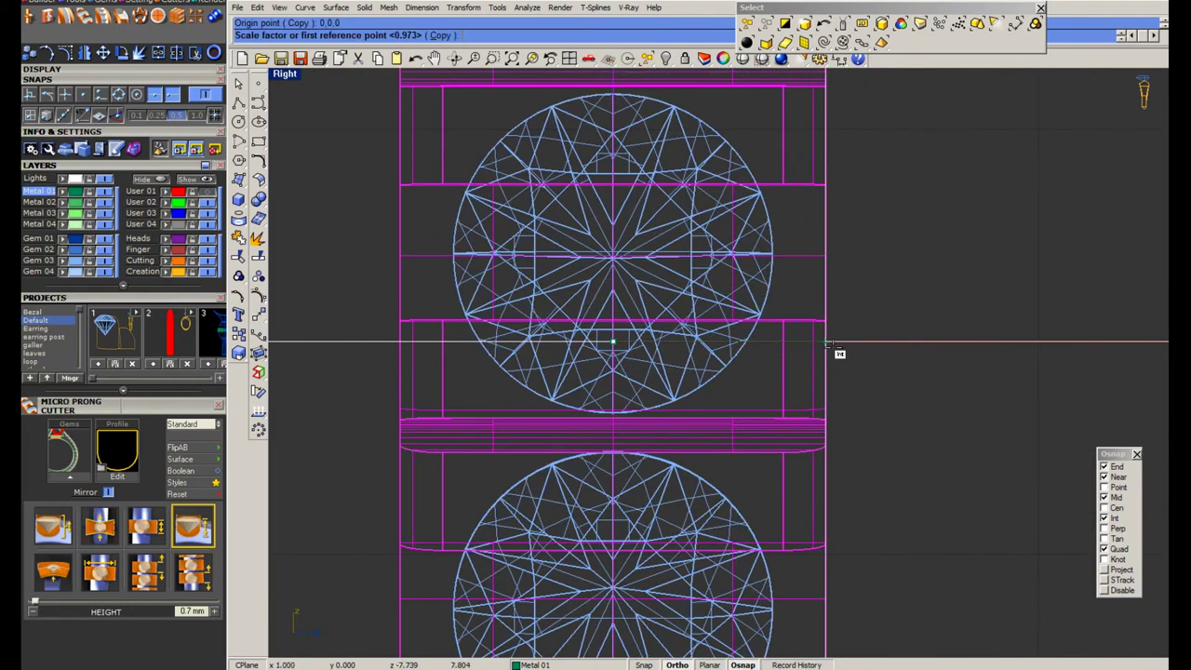
click(825, 342)
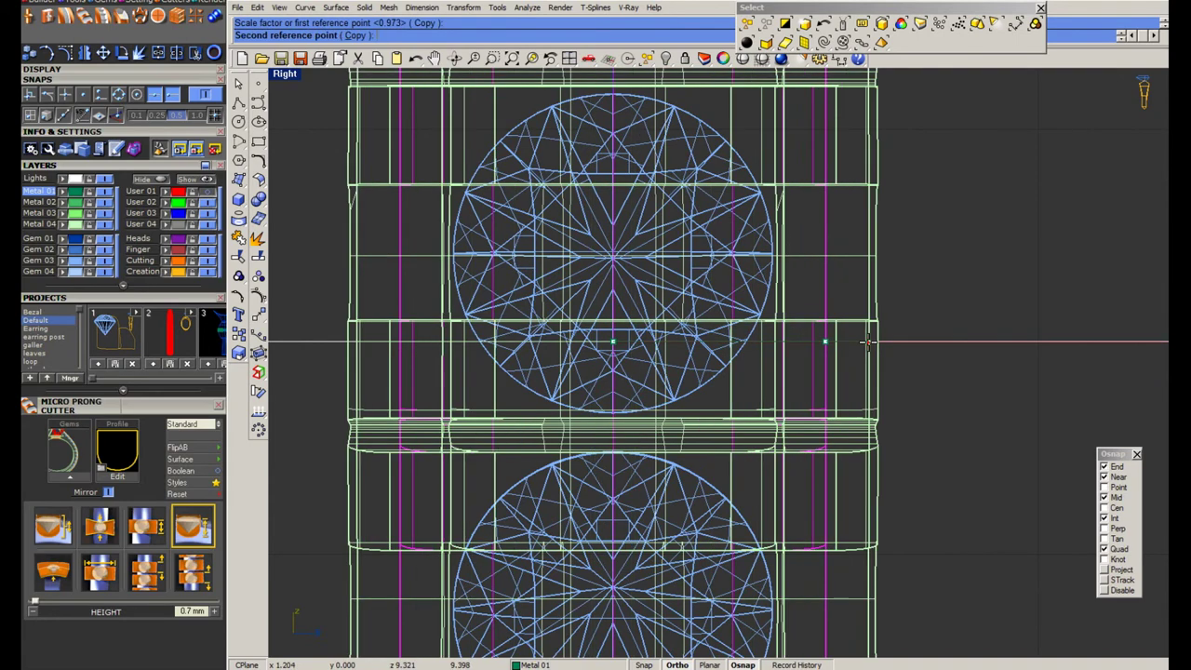
click(867, 343)
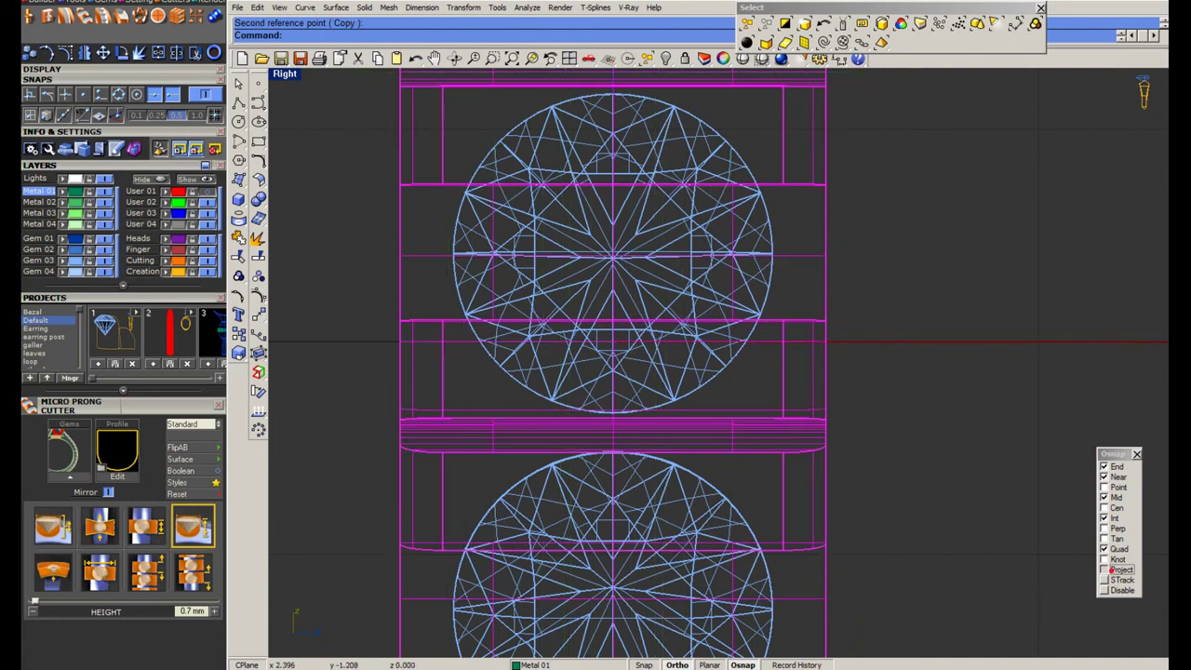
key(Return)
click(614, 342)
click(825, 343)
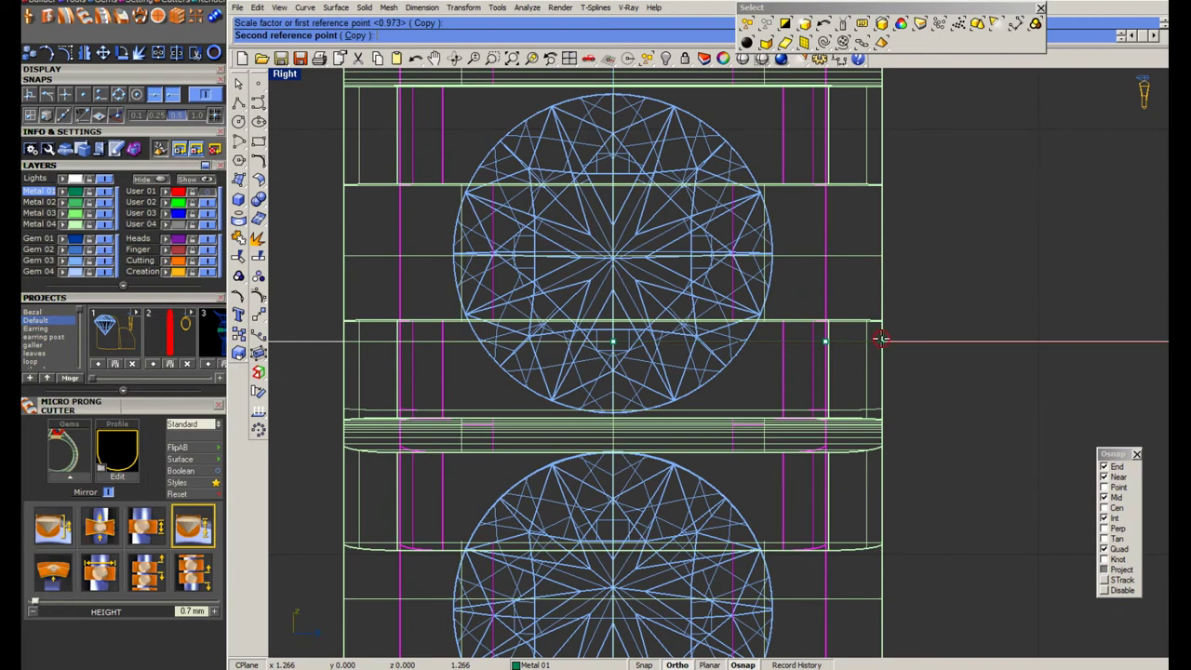
text(1.9/2)
key(Return)
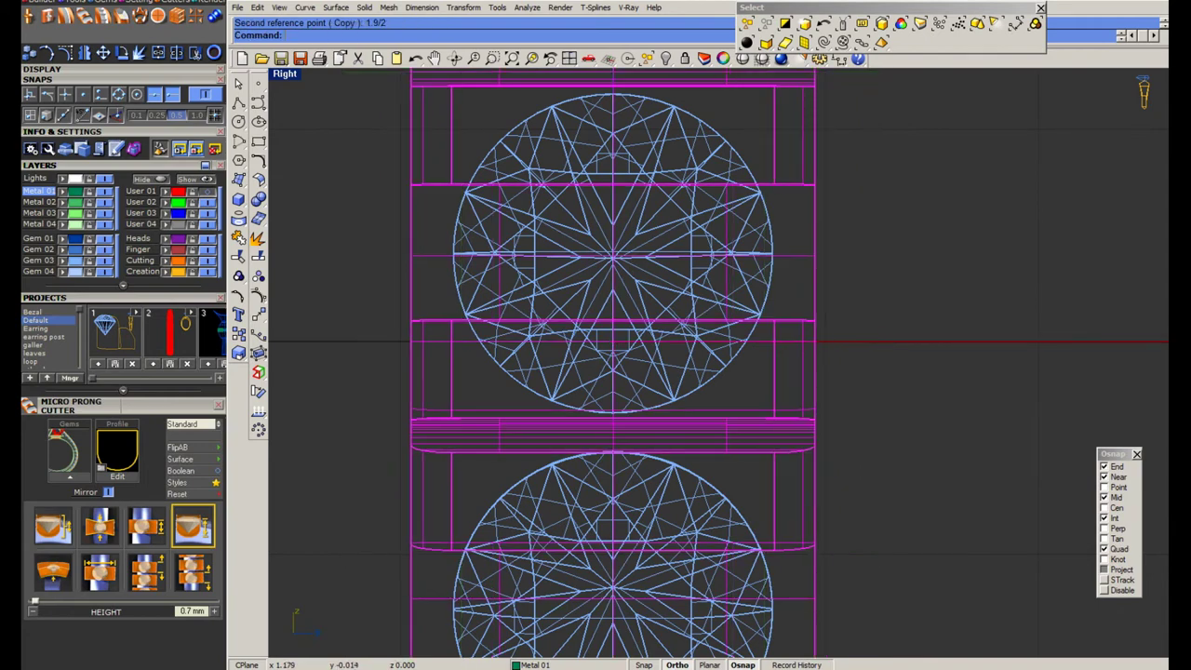
Dimension the 0.20 gap beside the rail and restore the four-view layout
middle_click(789, 275)
click(806, 257)
click(782, 258)
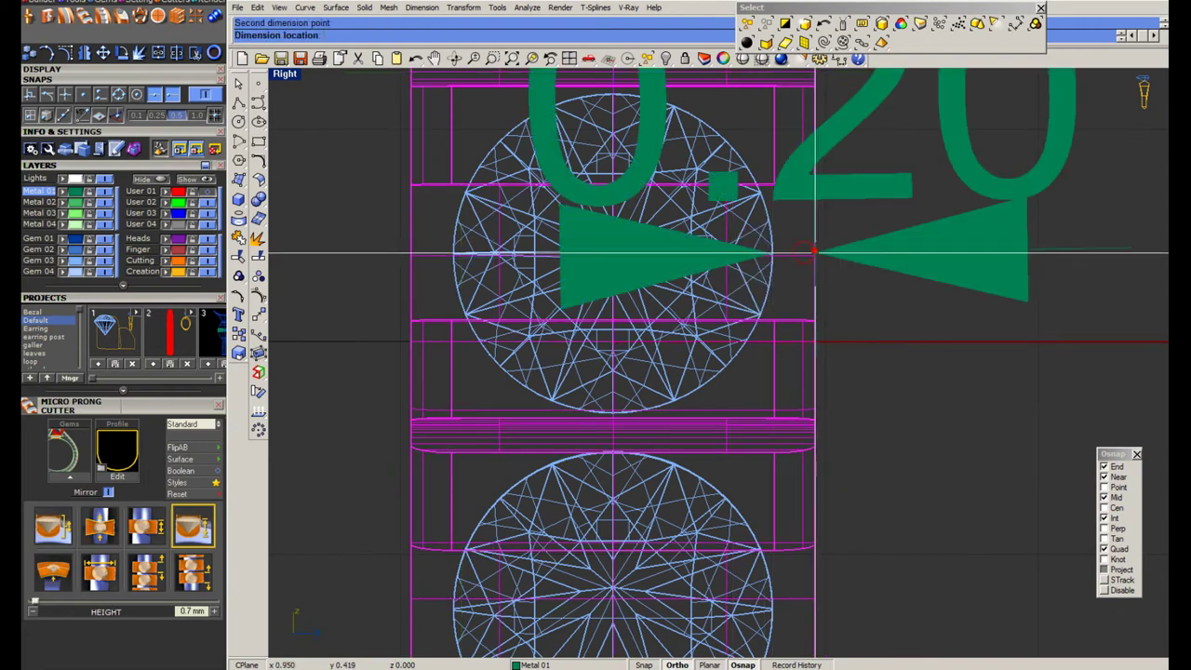
scroll(813, 250, down, 2)
double_click(287, 82)
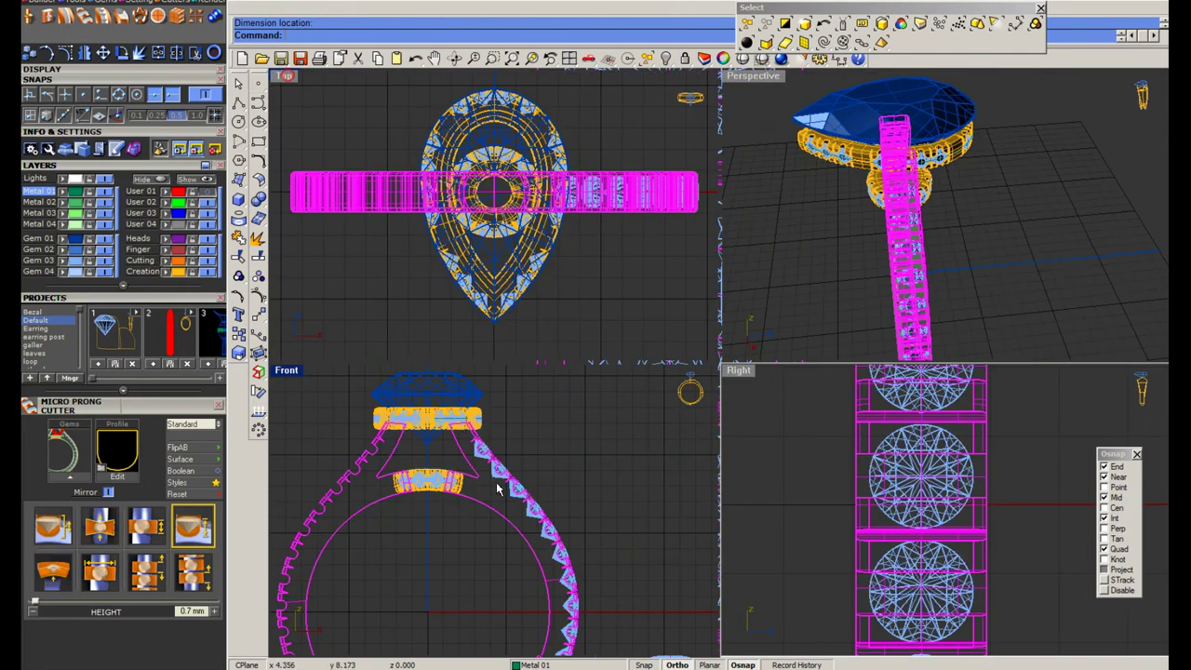
Build a Channel Builder channel along the shank gems at 38% height with 0.1 mm offset
click(67, 16)
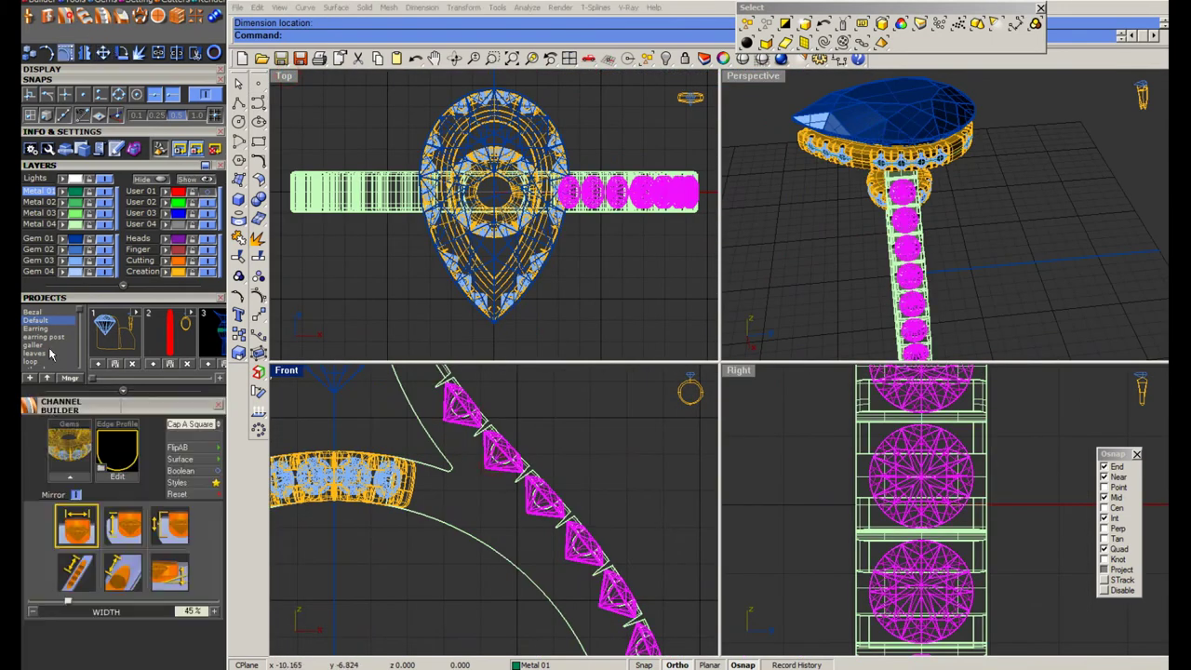
click(72, 478)
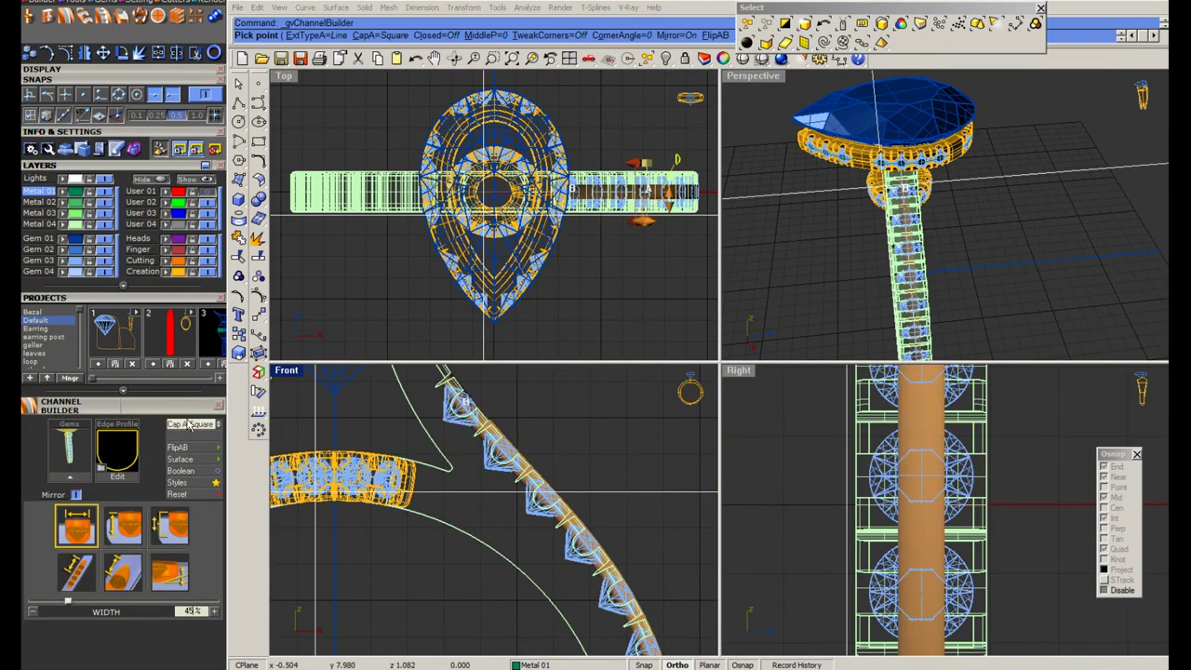
click(131, 529)
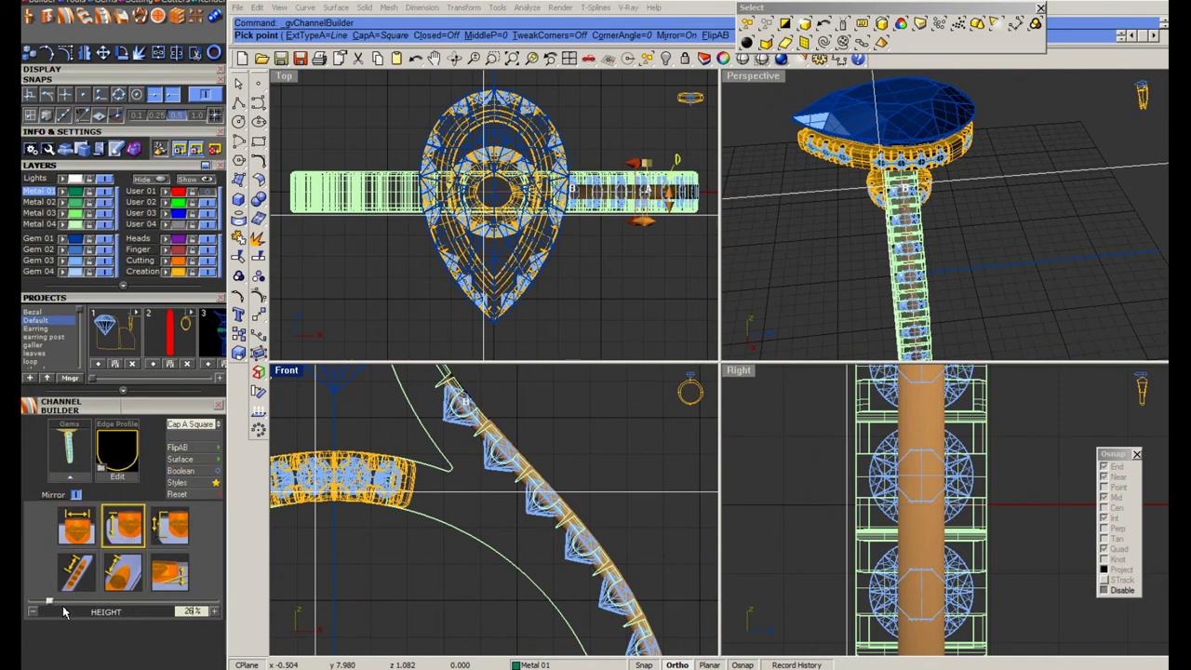
drag(49, 605, 58, 605)
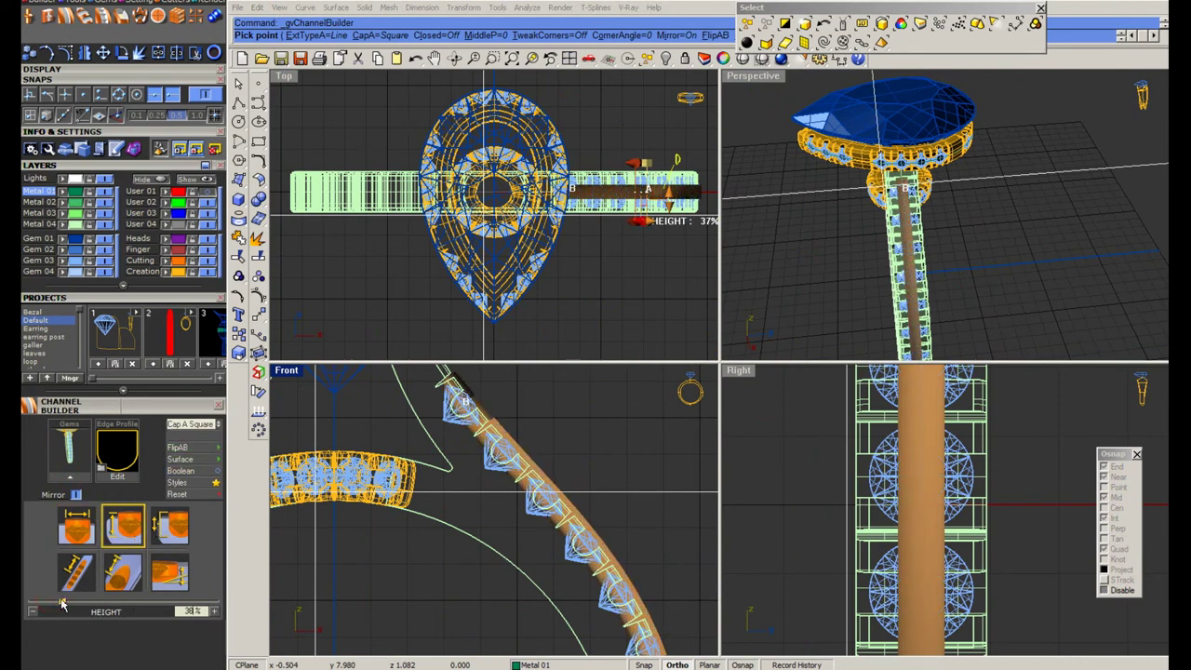
scroll(472, 479, up, 1)
scroll(472, 479, up, 2)
scroll(472, 479, up, 2)
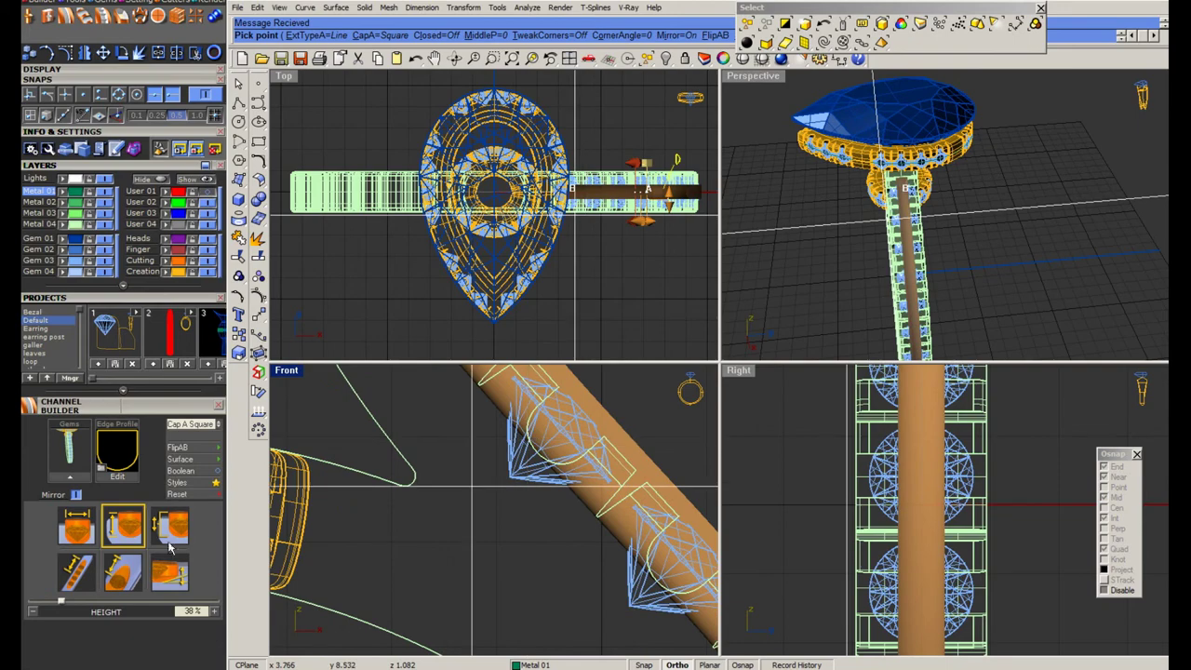
click(171, 544)
click(214, 612)
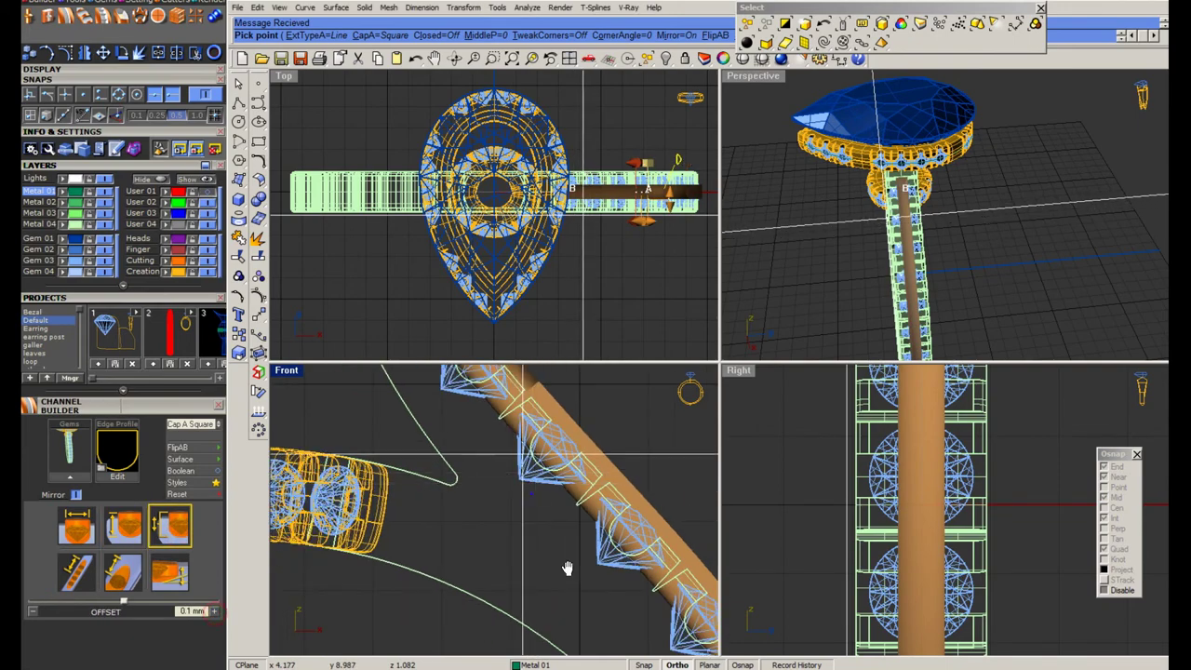
scroll(510, 449, up, 2)
click(510, 450)
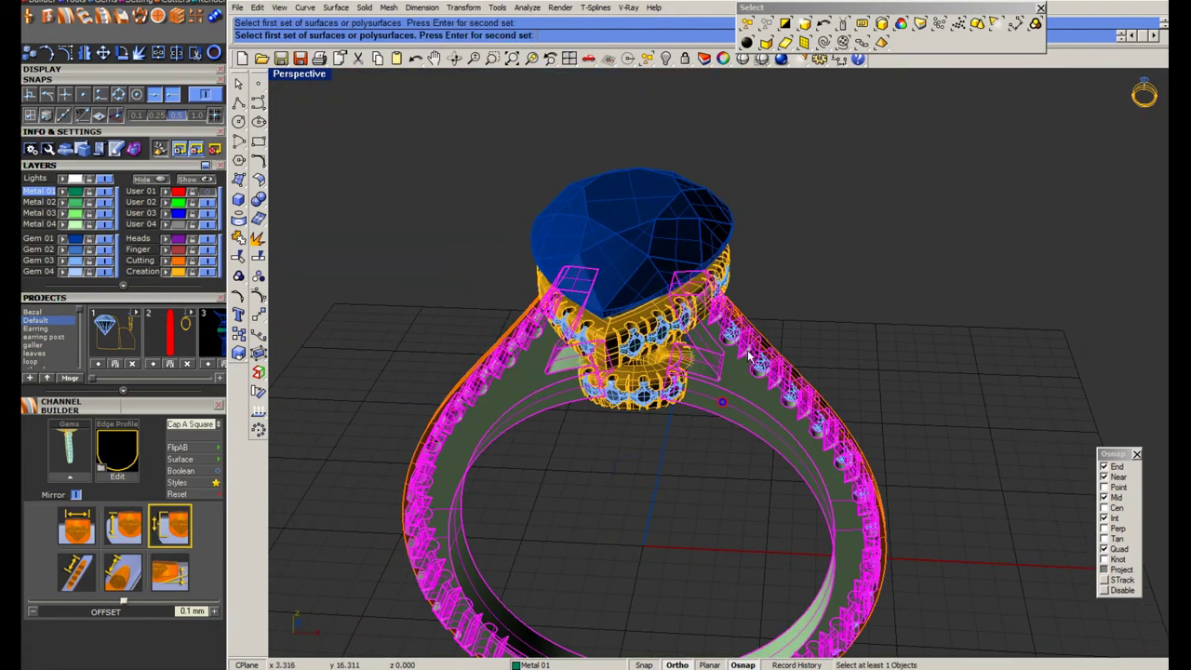
Complete the boolean difference, cutting the channel cutters into the shank
scroll(661, 391, up, 2)
scroll(660, 391, up, 2)
right_drag(400, 310, 462, 310)
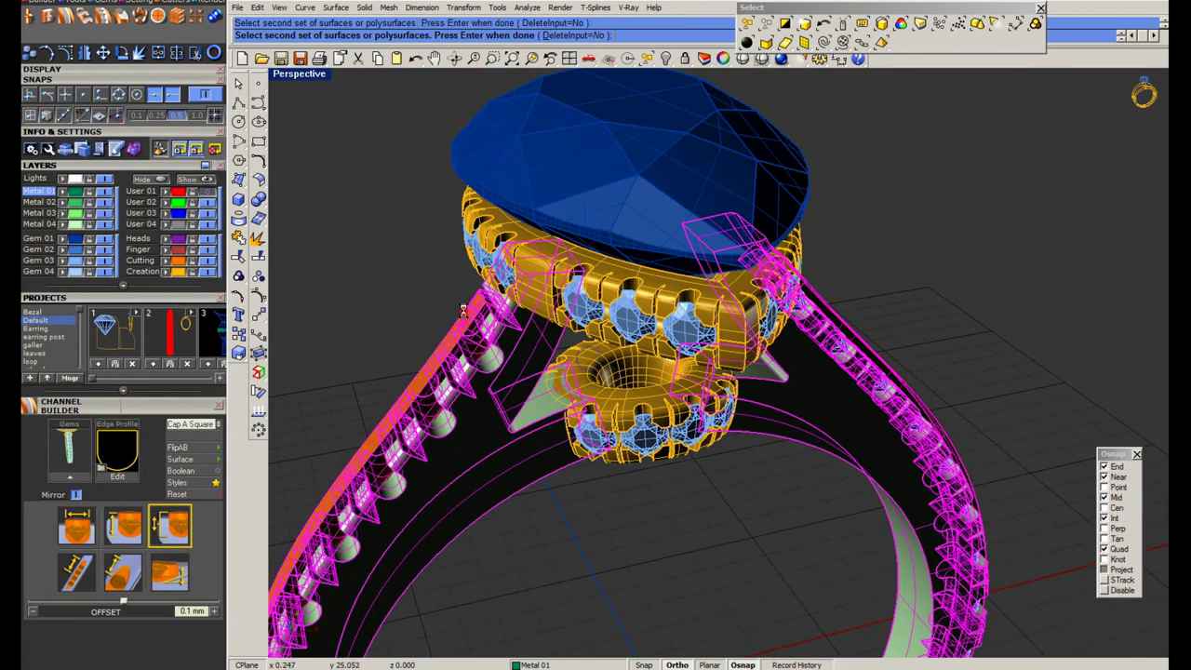
key(Return)
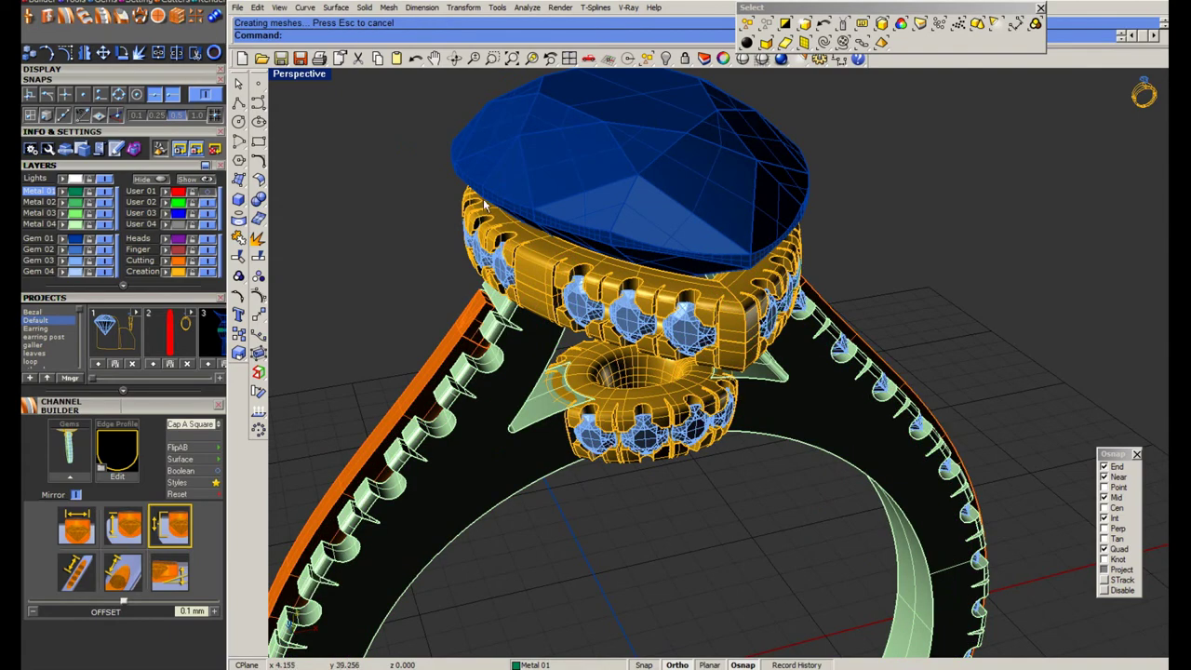
Delete the leftover left-side cutter and hide the right-side cutter
click(450, 337)
key(Delete)
scroll(851, 349, up, 3)
click(682, 323)
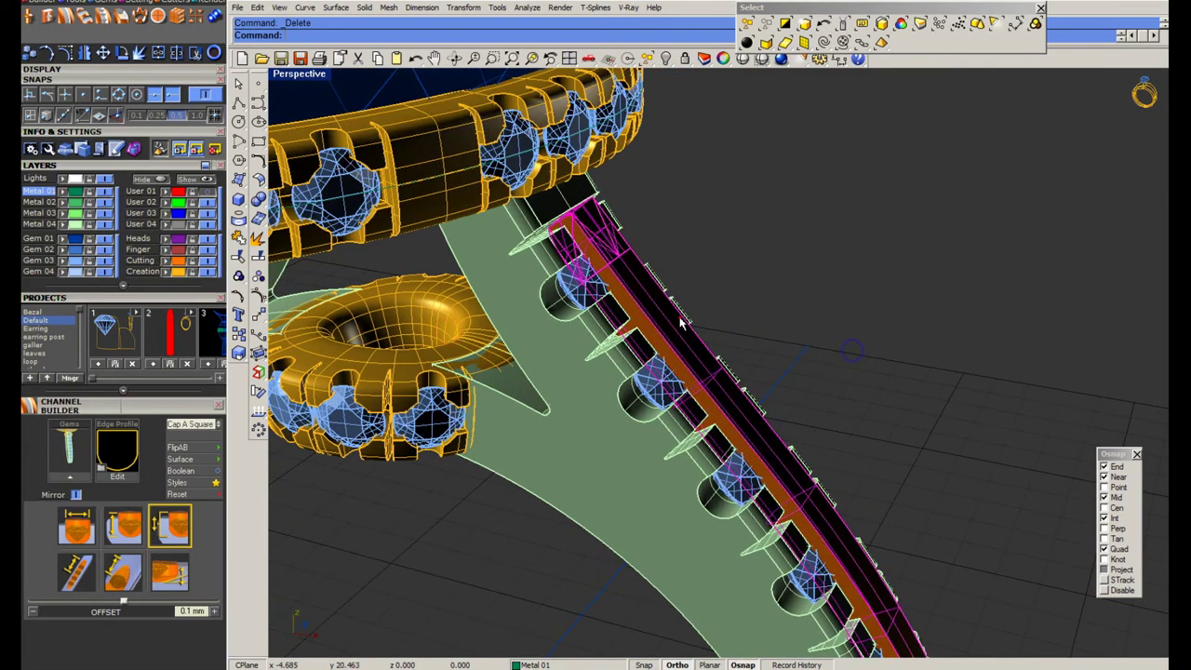
scroll(682, 322, down, 3)
text(hide)
key(Return)
Select the pavé stones along the shank and save the ring file
scroll(793, 239, up, 4)
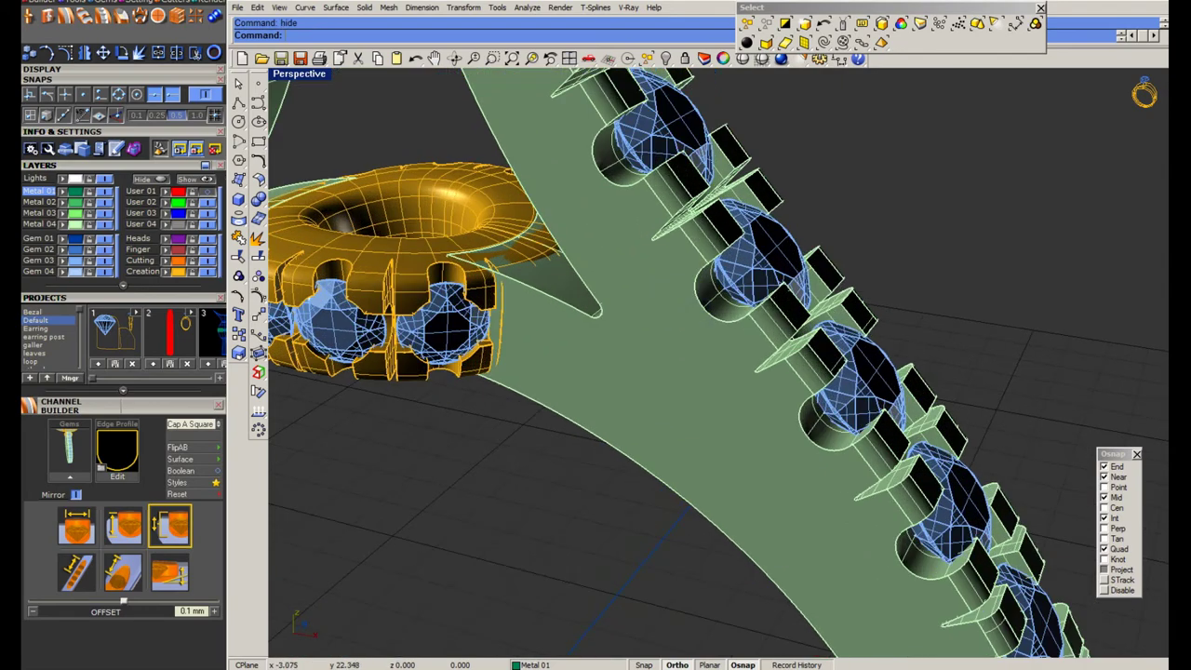
click(793, 239)
scroll(793, 238, down, 3)
key(ctrl+s)
click(67, 461)
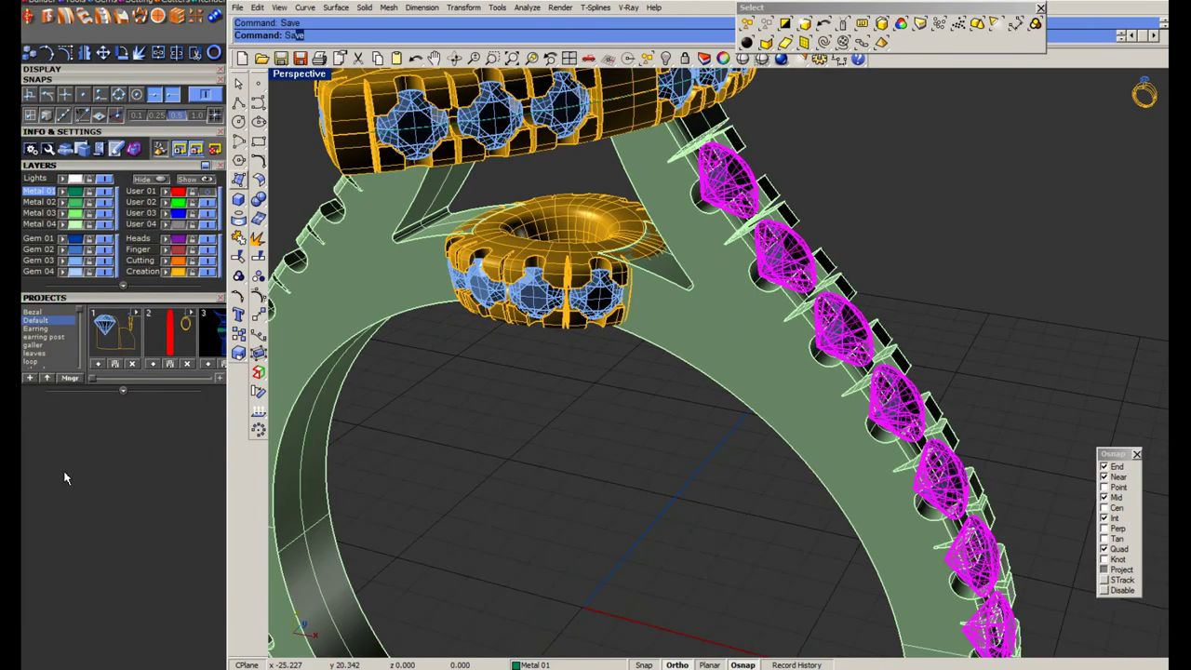
Generate gem cutters under the right-side pavé stones and mirror them to the left side
click(96, 480)
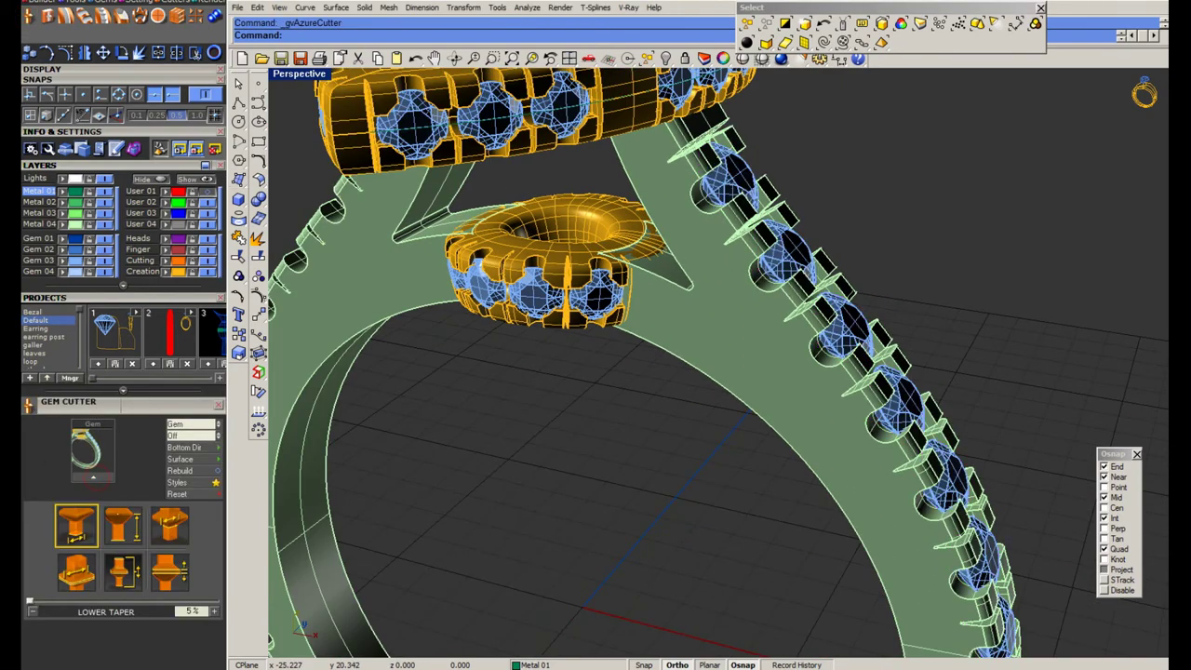
scroll(768, 392, down, 2)
key(Return)
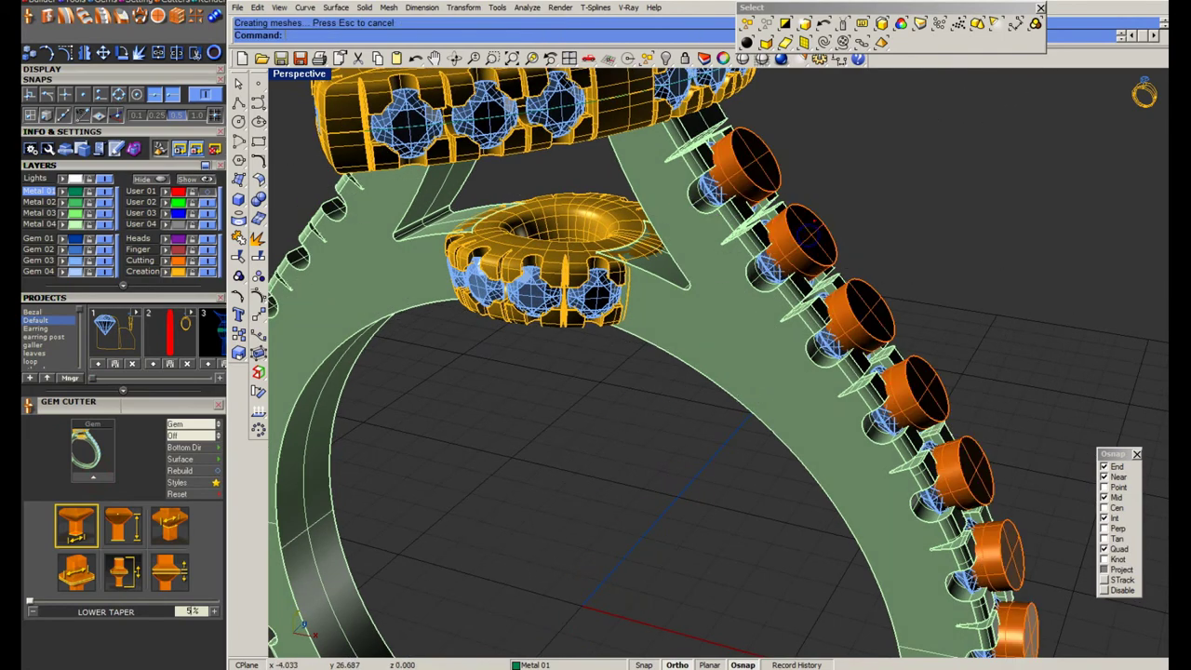
scroll(725, 391, down, 3)
click(686, 387)
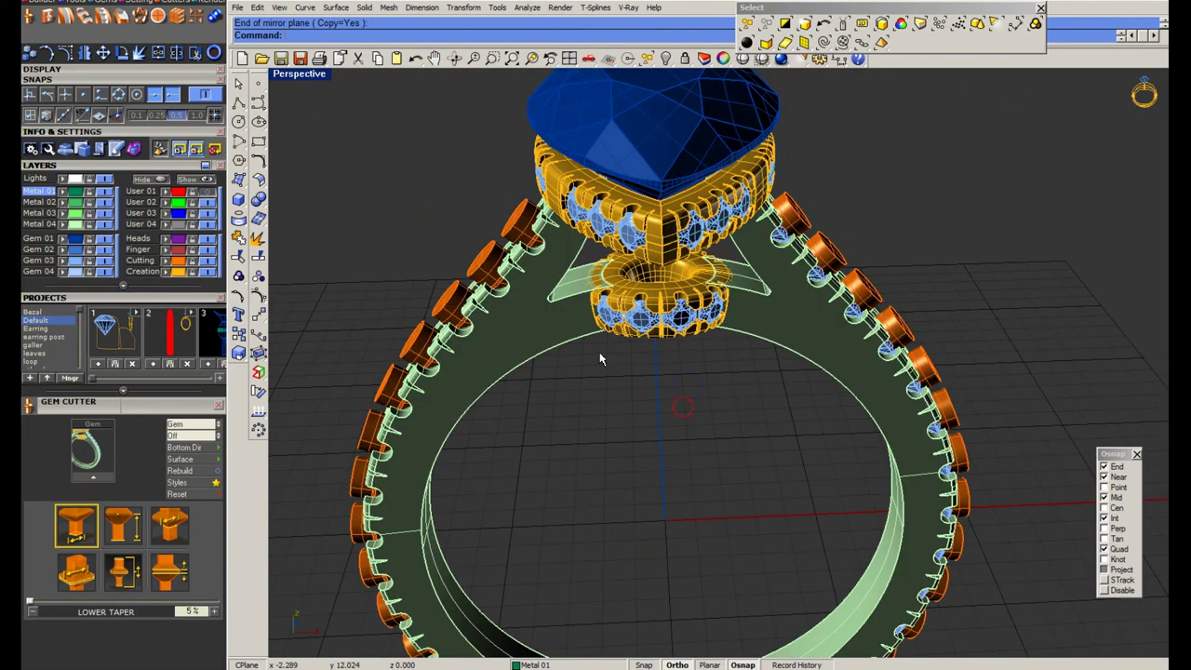
Boolean-subtract the gem cutters from the shank and delete the spent left-side cutters
scroll(707, 372, up, 3)
key(Return)
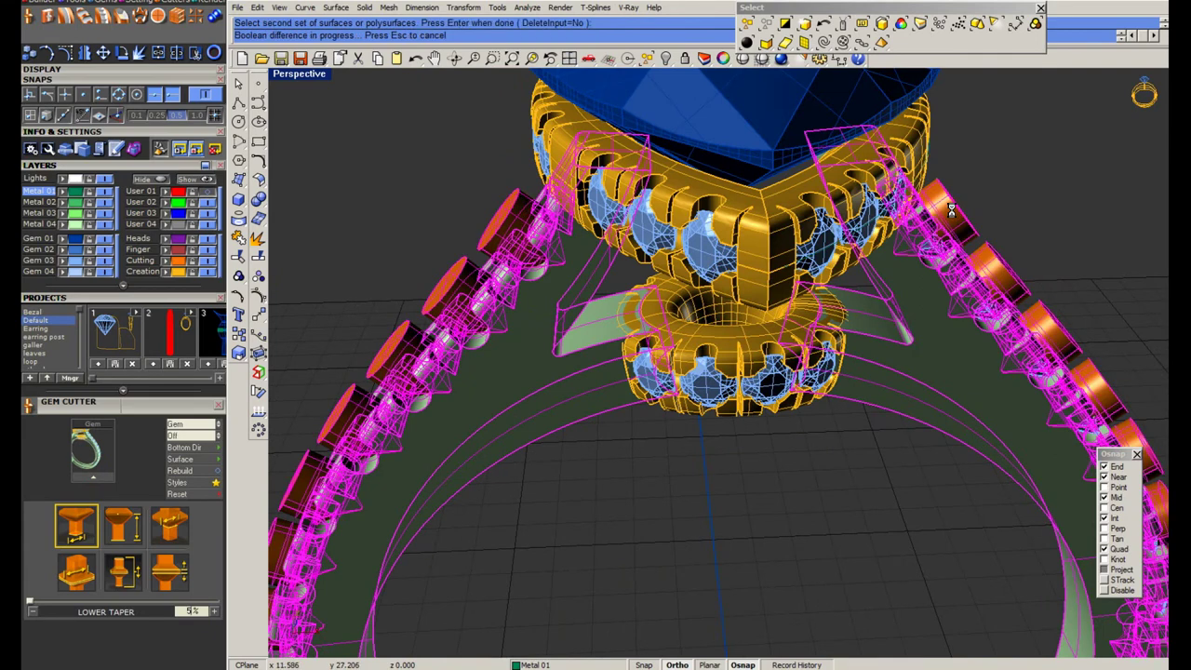
key(Return)
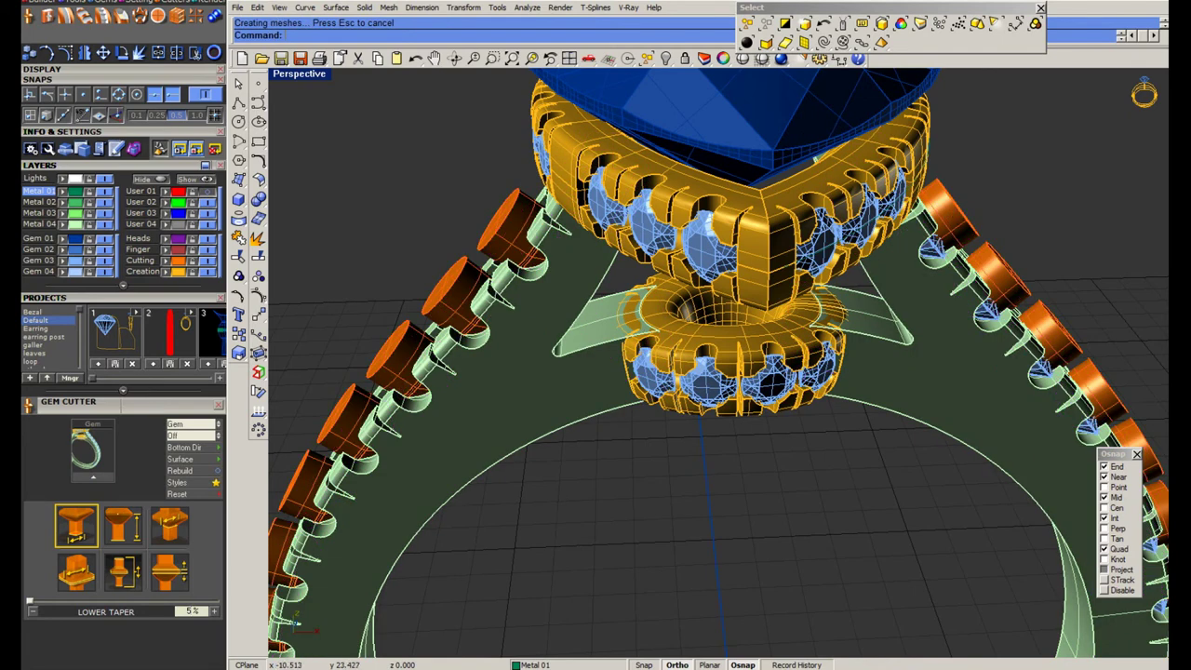
click(475, 245)
key(Delete)
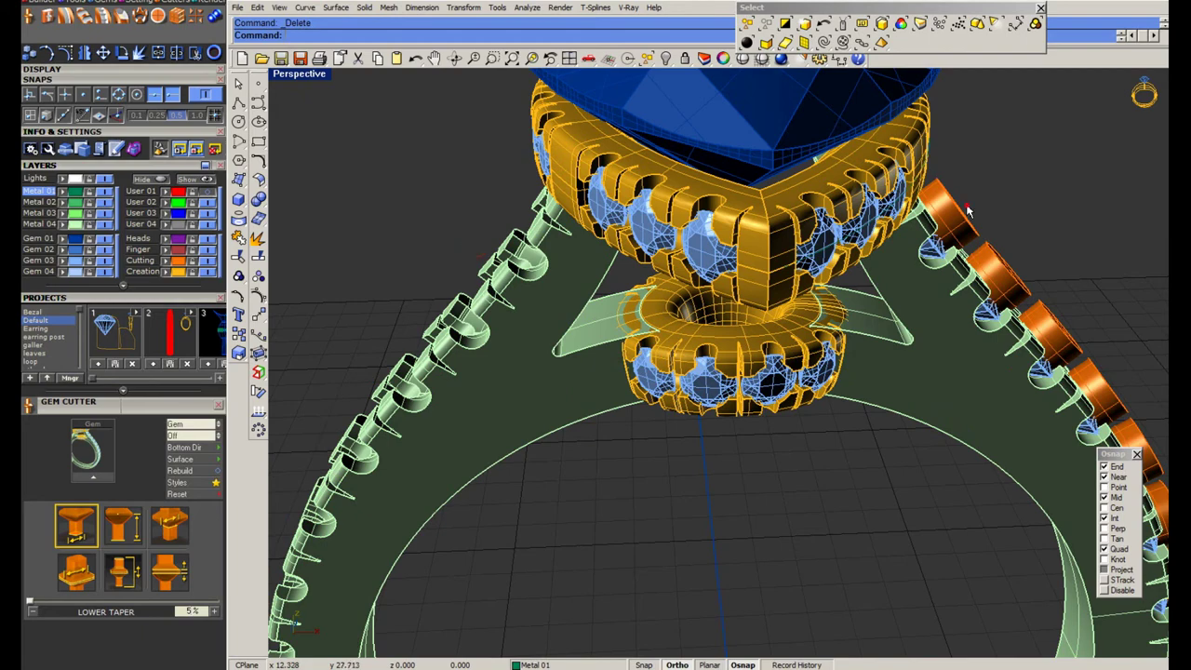
click(967, 212)
Hide the right-side cutters and select the right-side pavé stones
text(hide)
key(Return)
scroll(930, 218, up, 3)
click(912, 223)
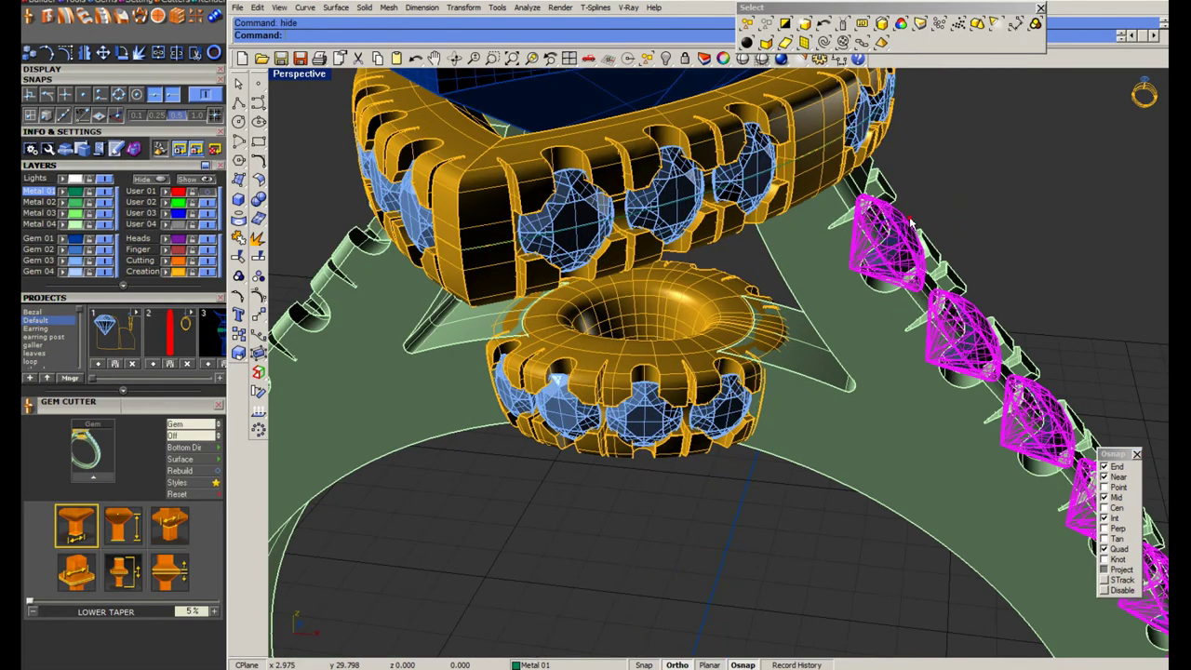
scroll(911, 220, down, 3)
Mirror the pavé stones across the ring centre to the left side and preview them shaded
click(724, 595)
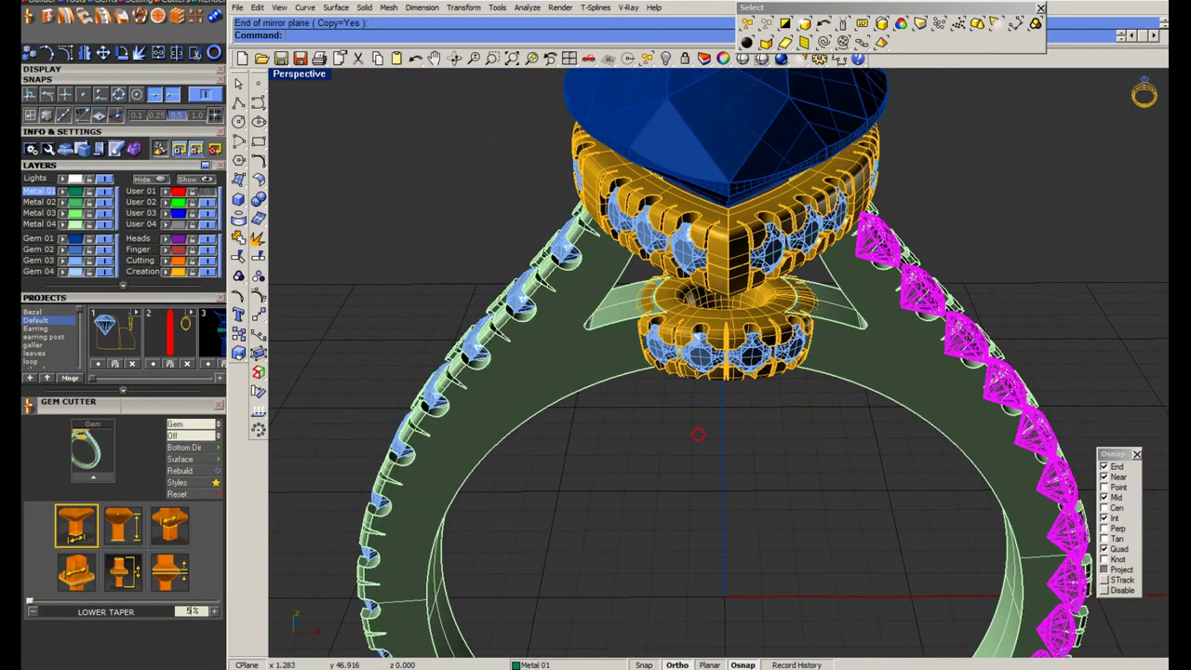
click(698, 434)
mouse_move(758, 351)
right_down()
mouse_move(702, 254)
mouse_move(693, 399)
mouse_move(687, 327)
right_up()
key(Escape)
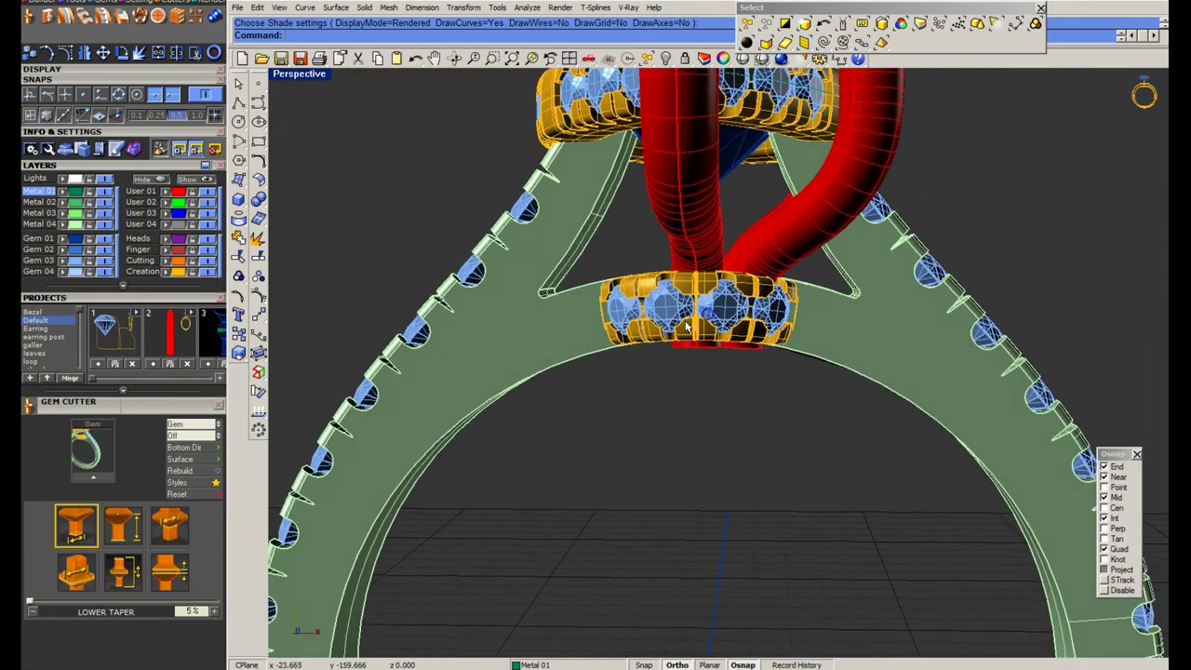
click(667, 57)
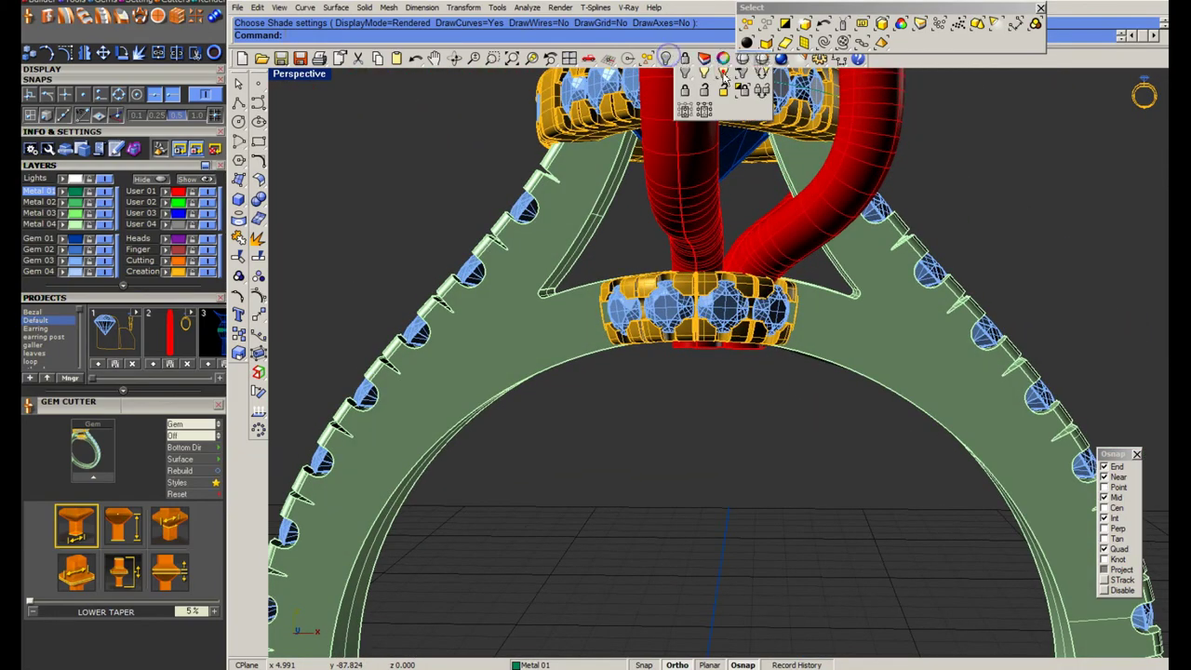
Show the hidden lower bezel cutters again
click(724, 78)
scroll(748, 323, up, 5)
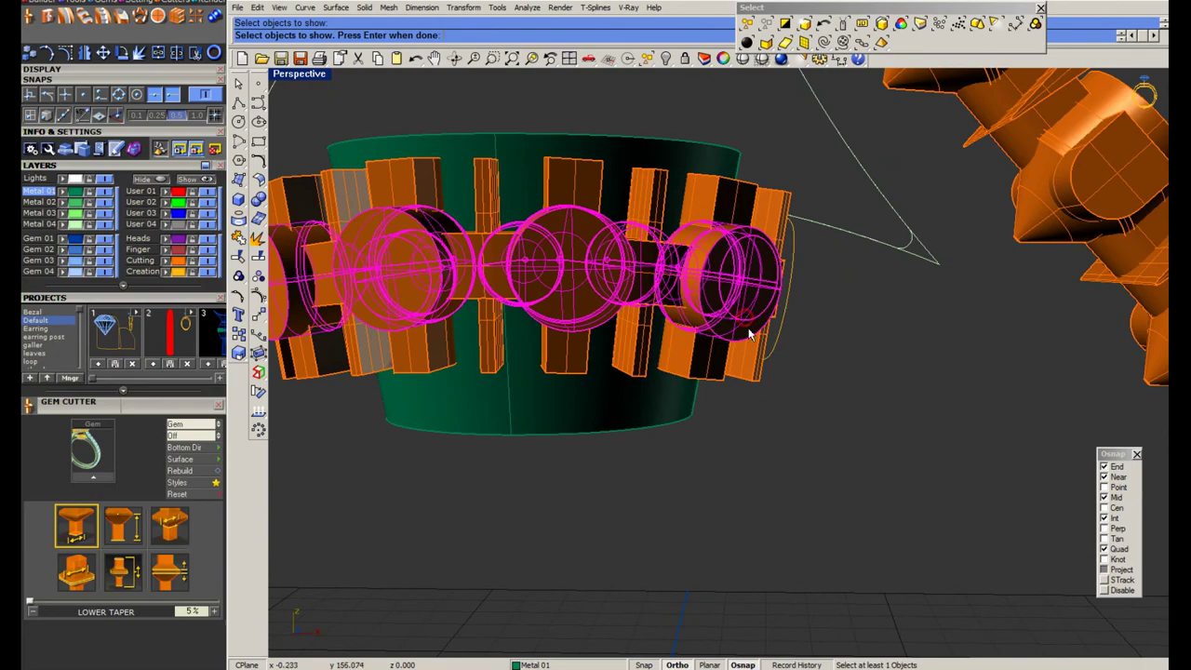
scroll(750, 335, down, 5)
right_drag(750, 335, 707, 391)
scroll(707, 390, up, 3)
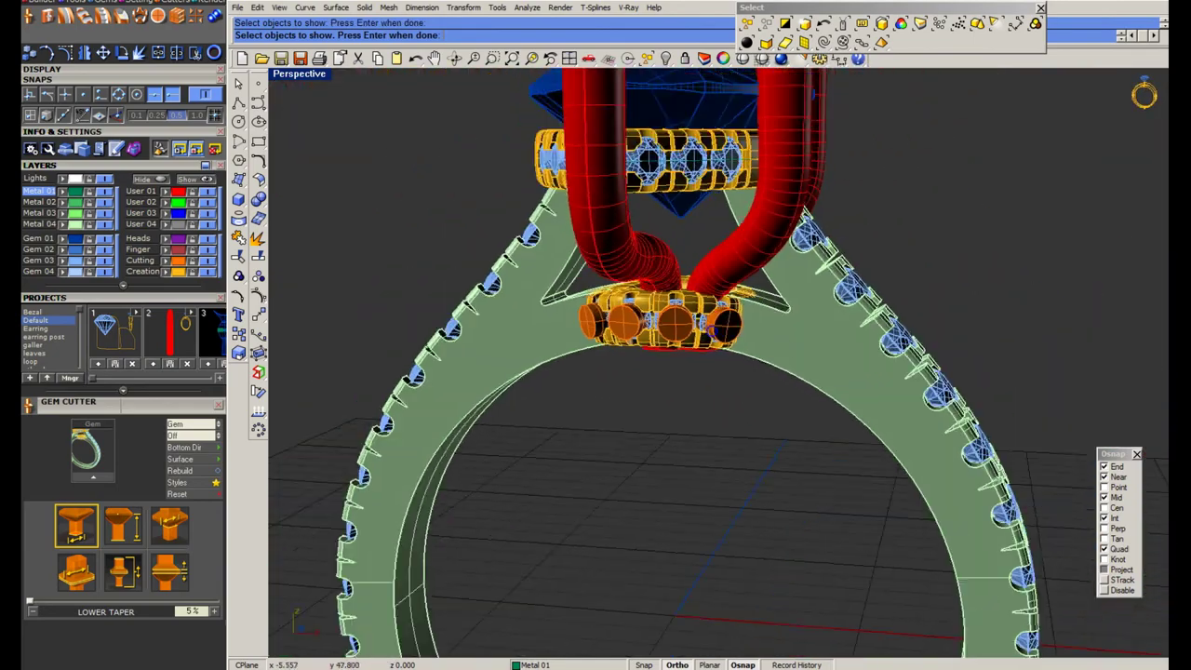
key(Return)
Select both red prongs and boolean-subtract the lower bezel seat cutters from them
right_drag(712, 321, 812, 269)
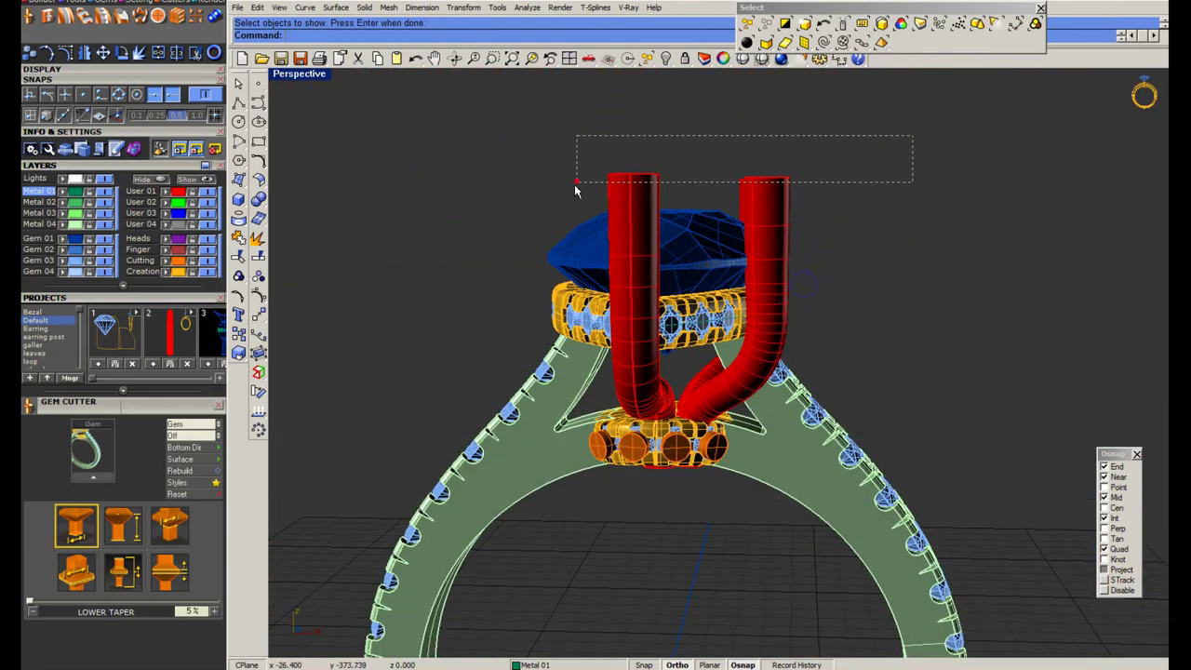
drag(575, 191, 575, 186)
scroll(660, 191, up, 2)
scroll(731, 443, up, 3)
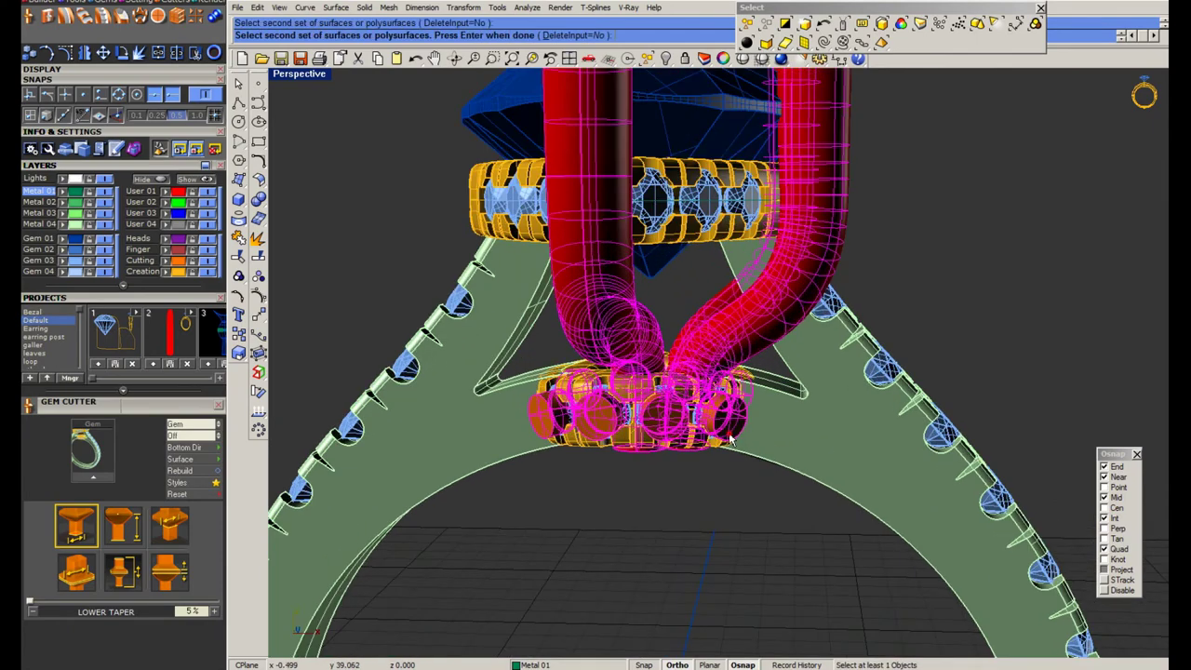
right_drag(712, 462, 659, 463)
key(Return)
Hide the Gem 03 stones and maximize the Front view showing more shank
scroll(585, 438, up, 5)
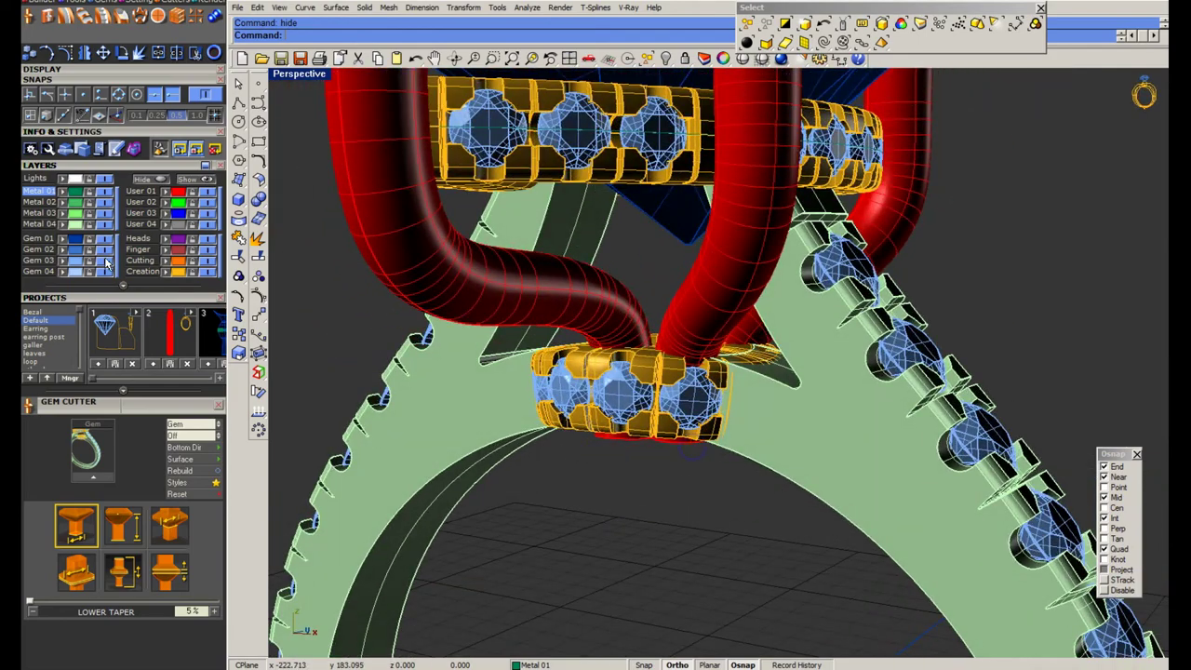
click(106, 265)
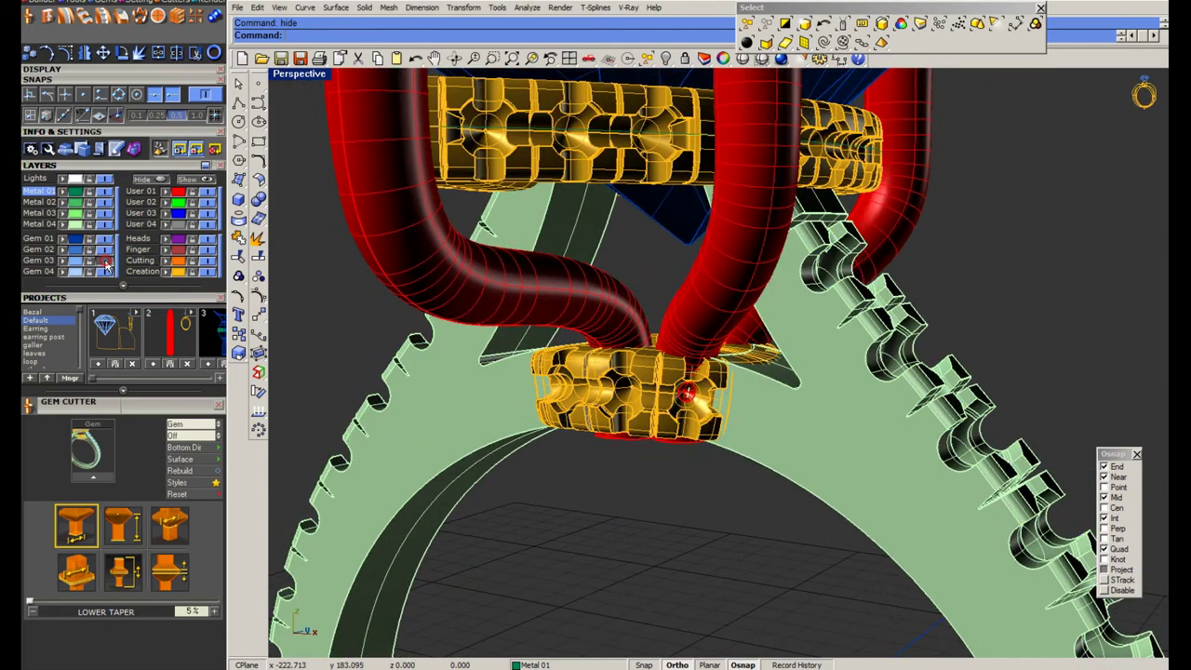
mouse_move(686, 394)
right_down()
mouse_move(631, 268)
mouse_move(275, 343)
right_up()
scroll(631, 268, up, 2)
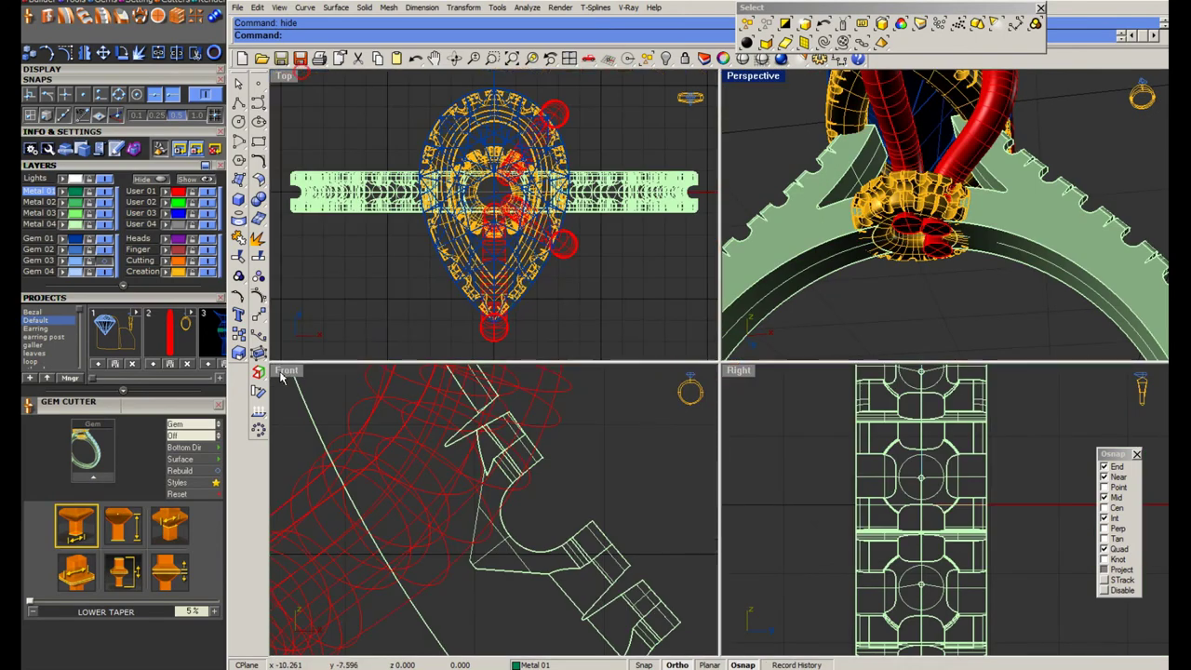
double_click(286, 371)
scroll(676, 477, up, 3)
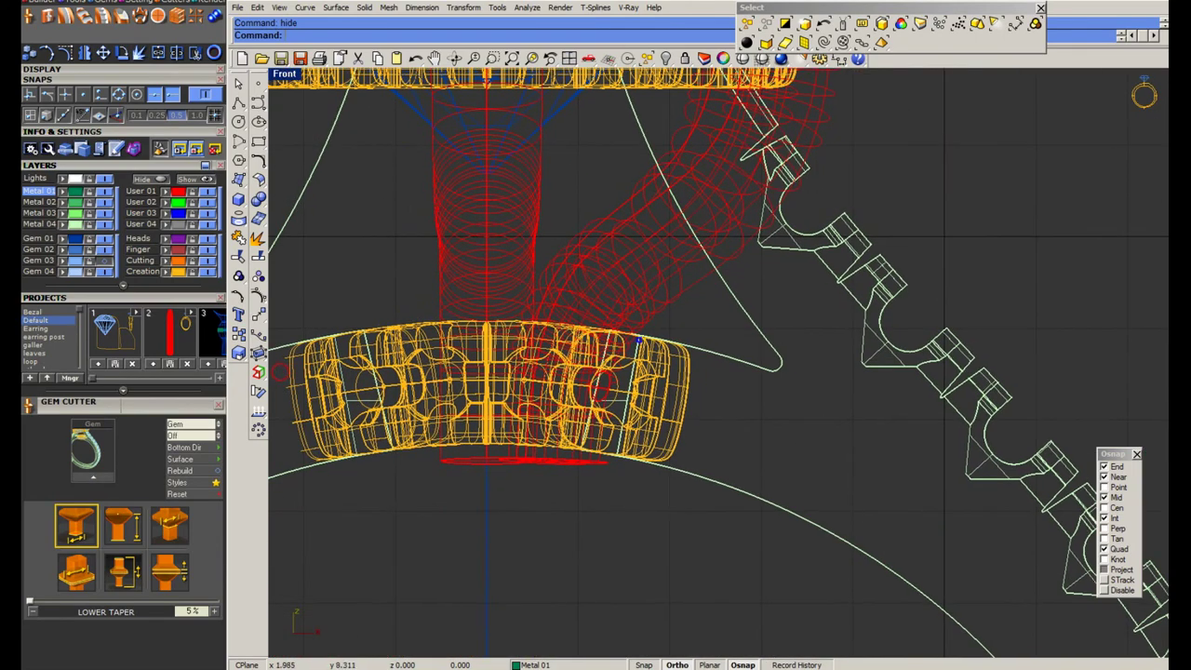
scroll(676, 477, down, 3)
right_drag(505, 453, 582, 408)
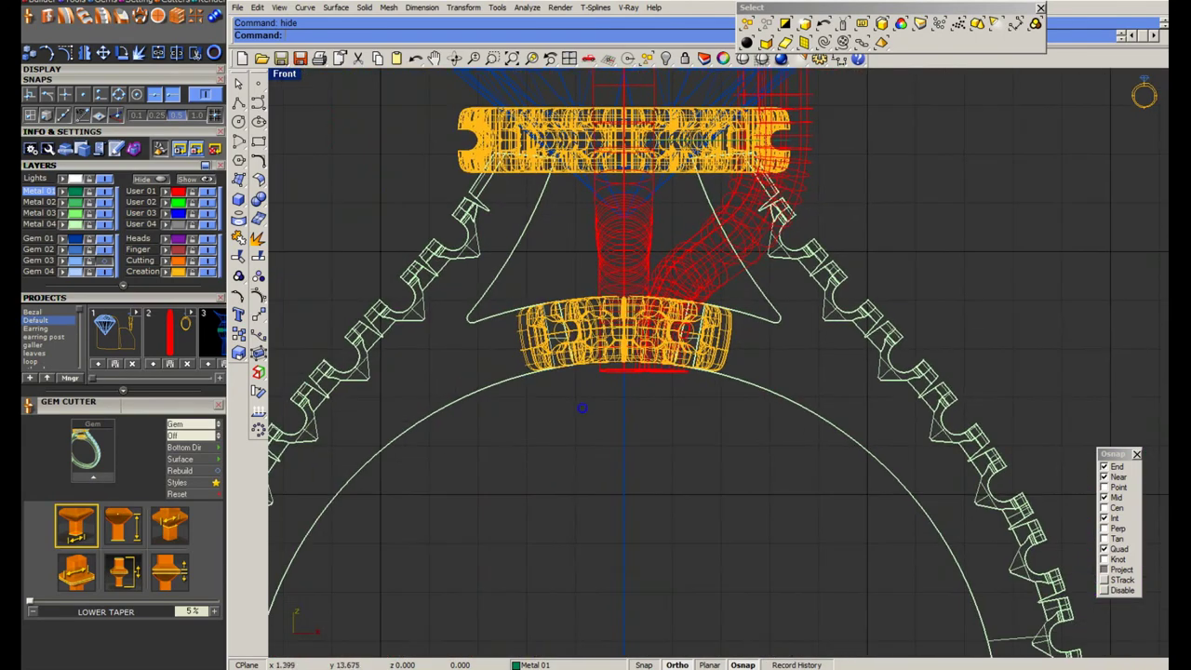
Trim the red prong ends at the band's inner curve below the prongs
scroll(492, 385, up, 3)
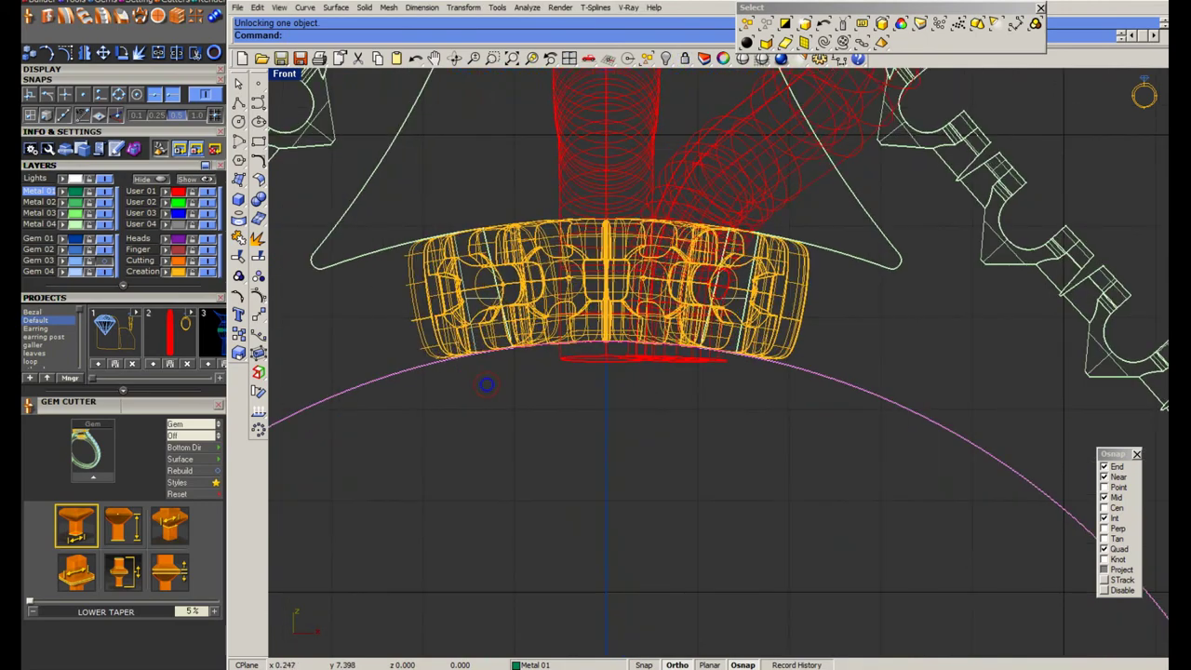
click(607, 359)
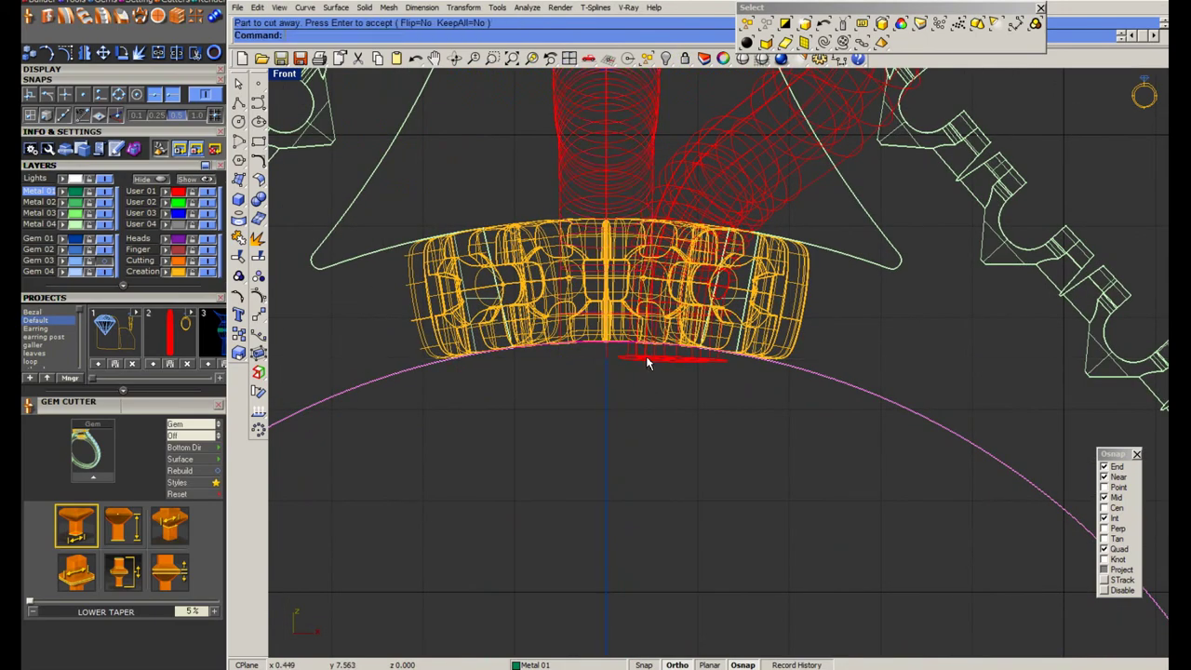
click(649, 362)
scroll(685, 364, up, 2)
key(Return)
Mirror the trimmed prong to the right side
scroll(539, 404, down, 3)
scroll(591, 389, down, 2)
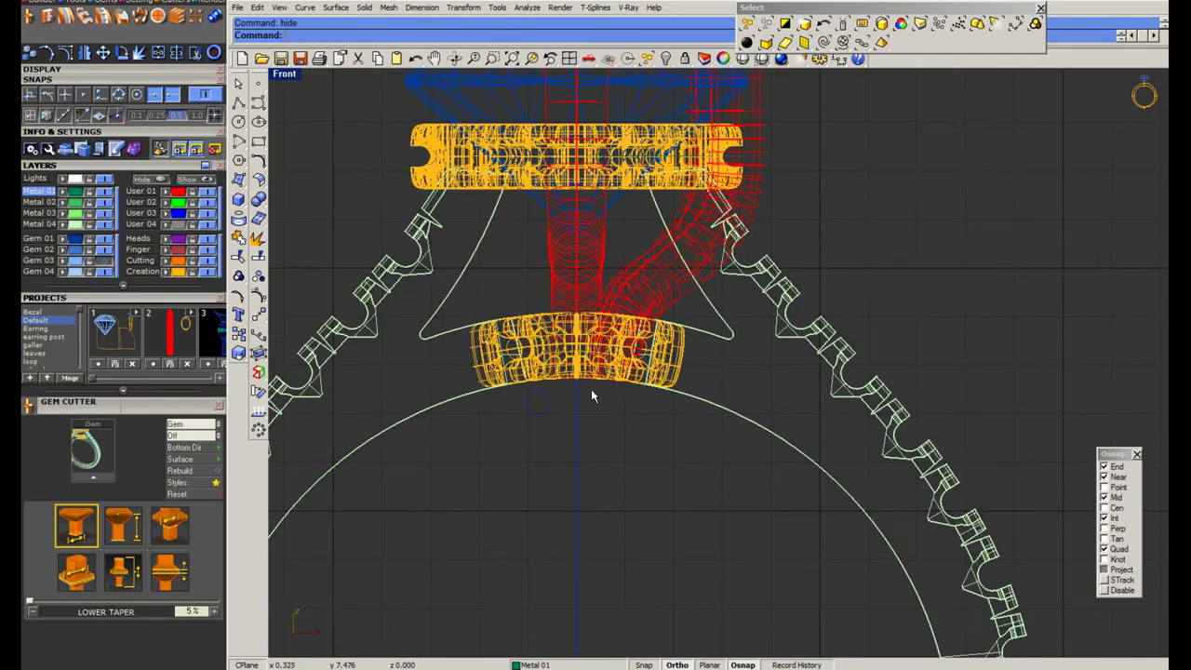
click(577, 80)
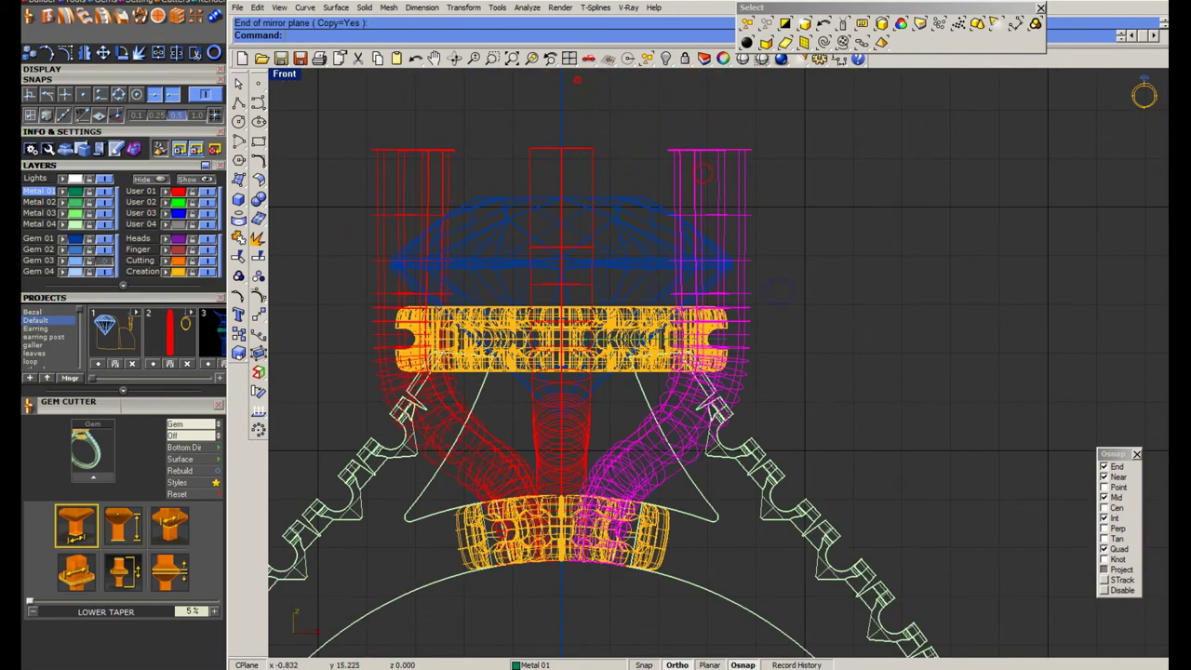
scroll(577, 80, down, 2)
click(577, 80)
Maximize the Perspective view close beneath the stone head on the small gear seat
double_click(285, 75)
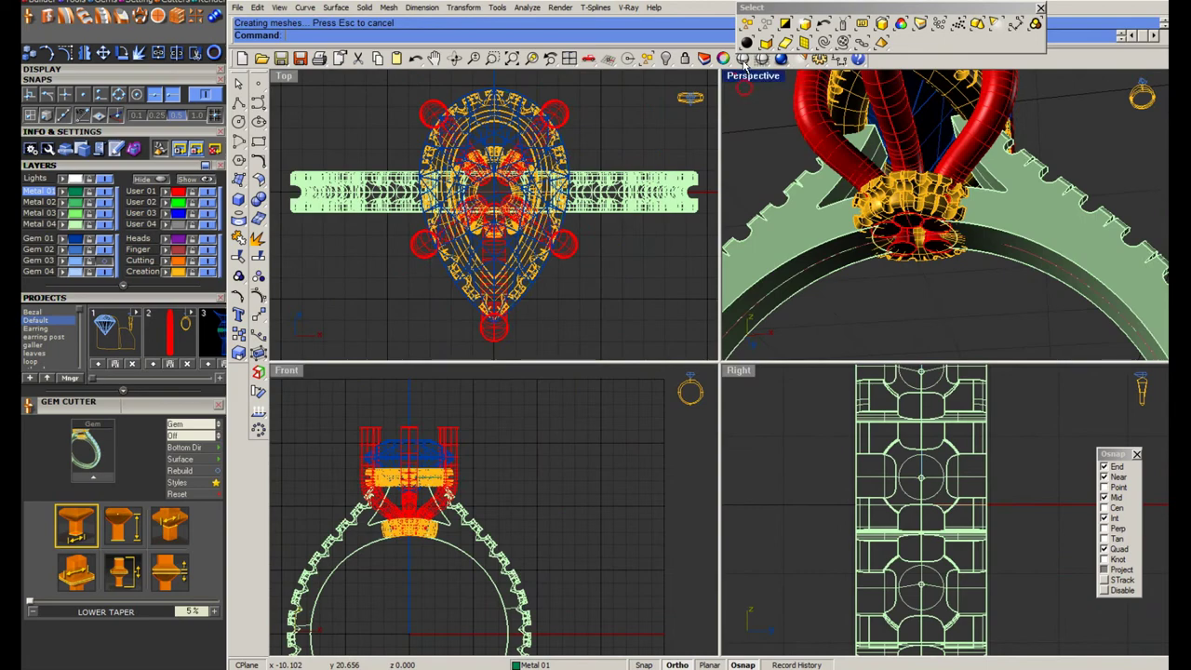
double_click(753, 75)
right_drag(707, 279, 664, 226)
scroll(665, 226, up, 5)
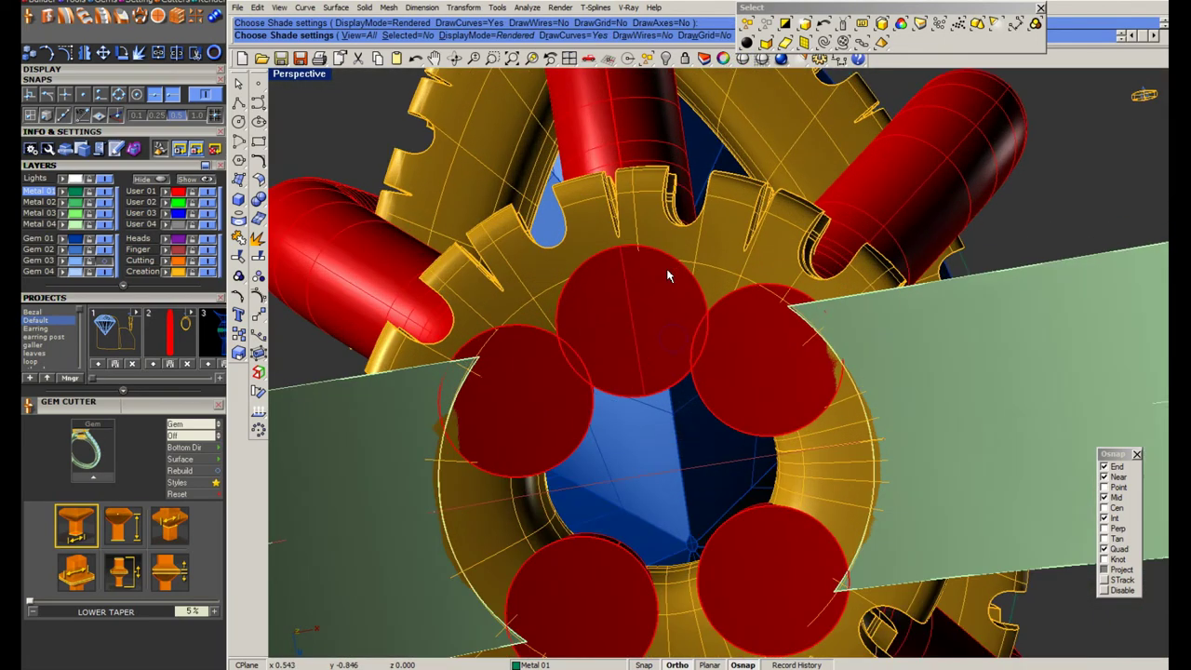
key(Return)
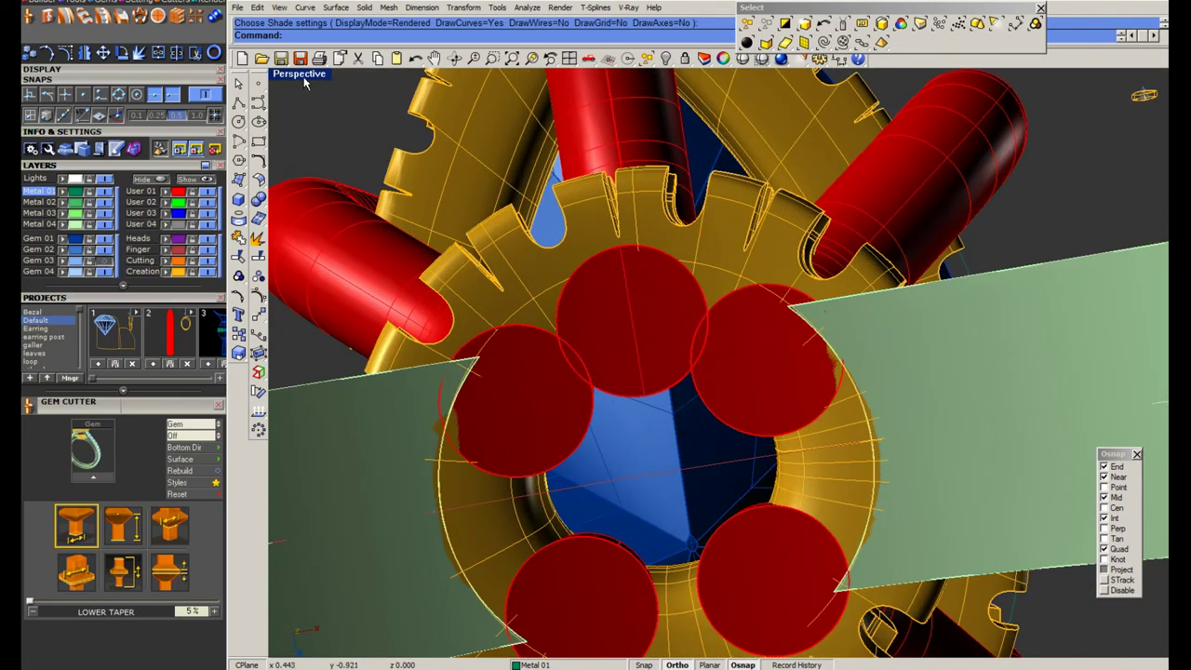
double_click(303, 77)
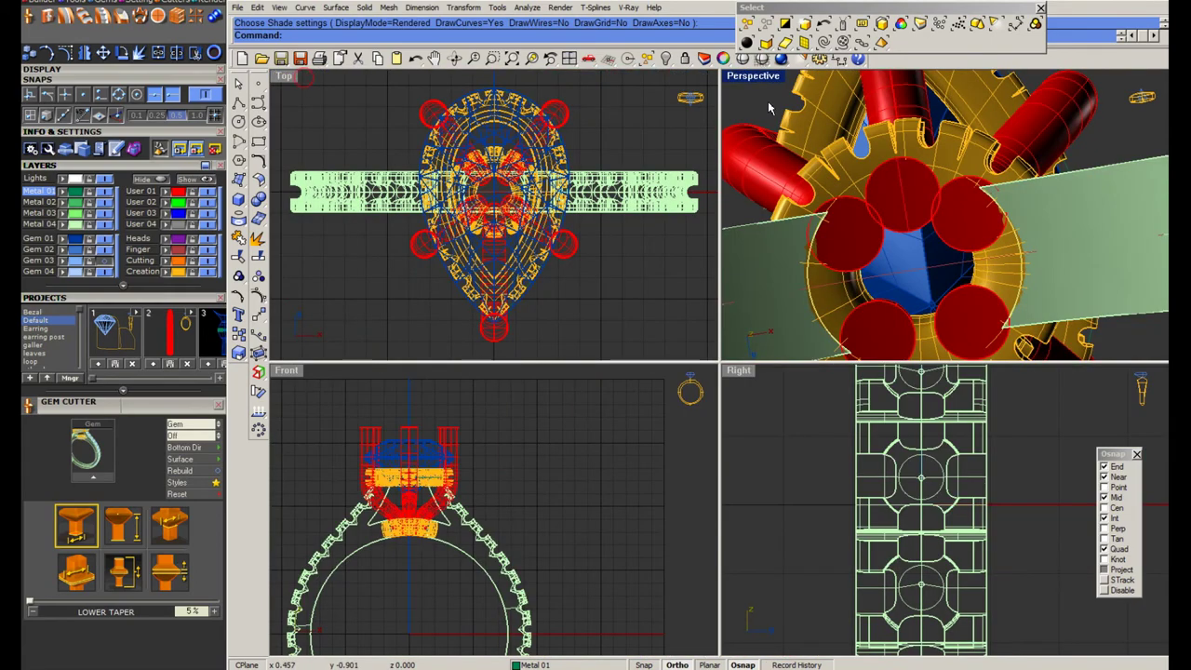
key(ctrl+m)
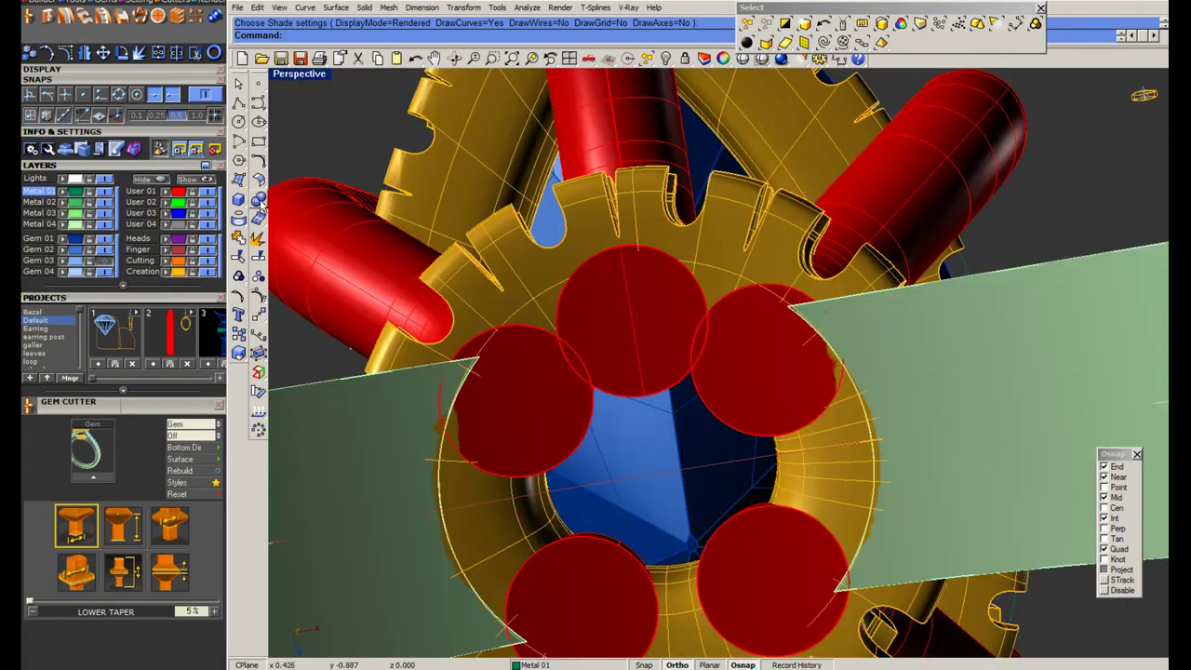
click(261, 207)
Chamfer the top red prong's end edge by 0.4
click(288, 250)
scroll(532, 410, up, 3)
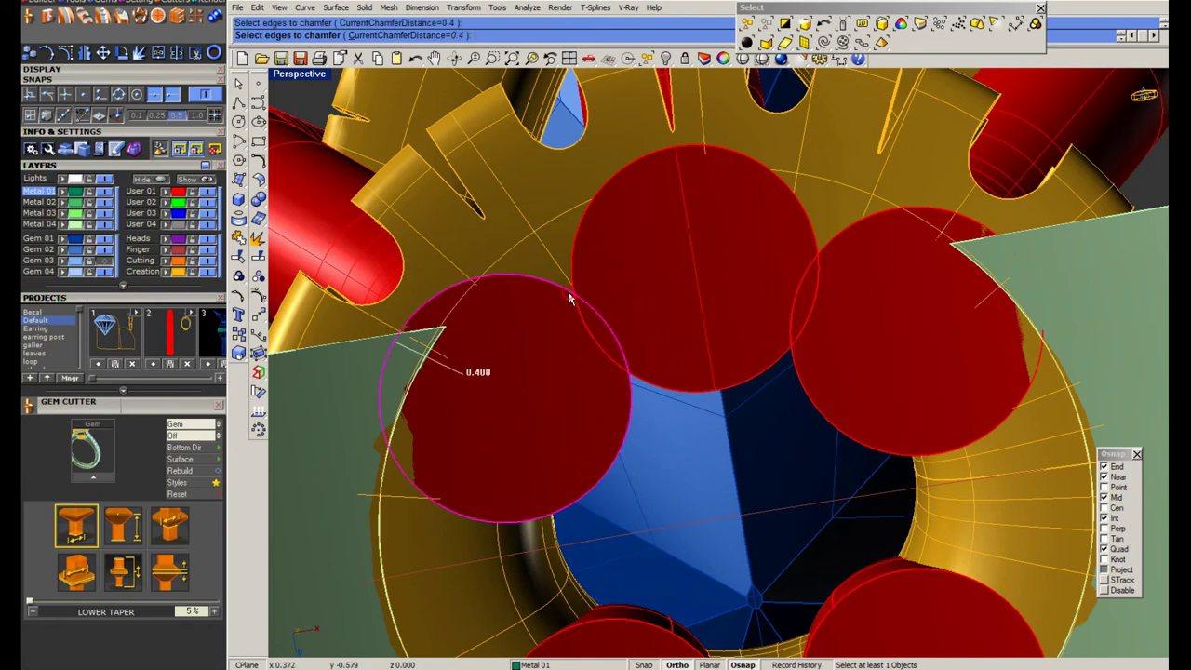
scroll(571, 296, down, 1)
scroll(587, 311, down, 3)
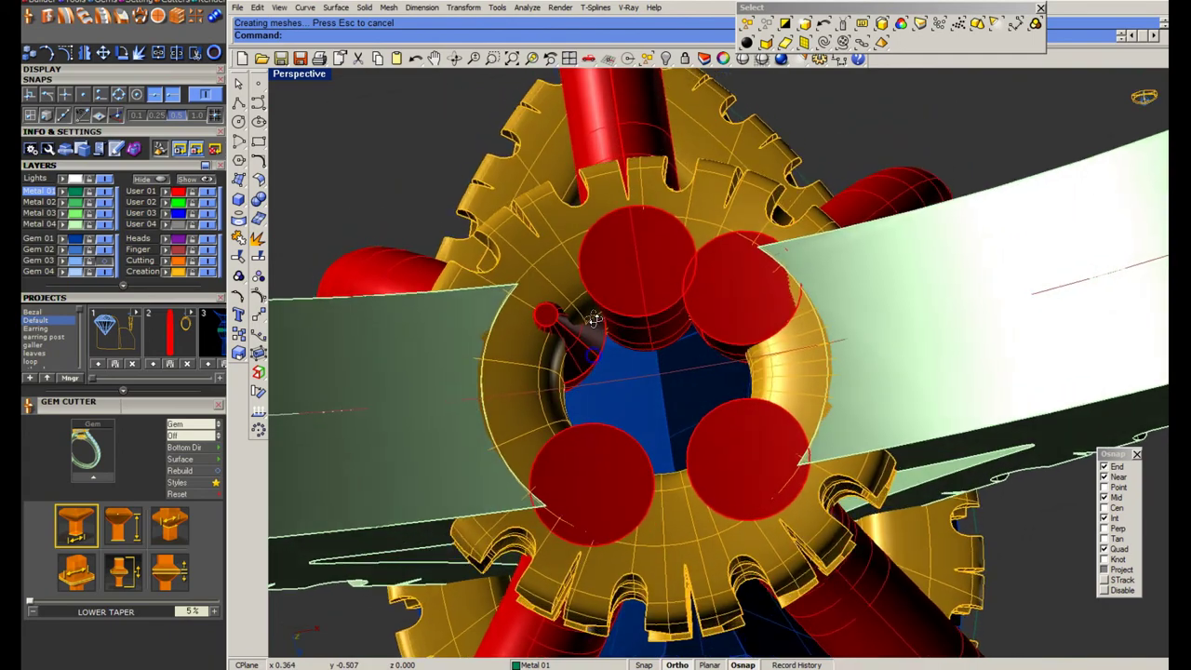
scroll(600, 317, up, 2)
right_click(615, 312)
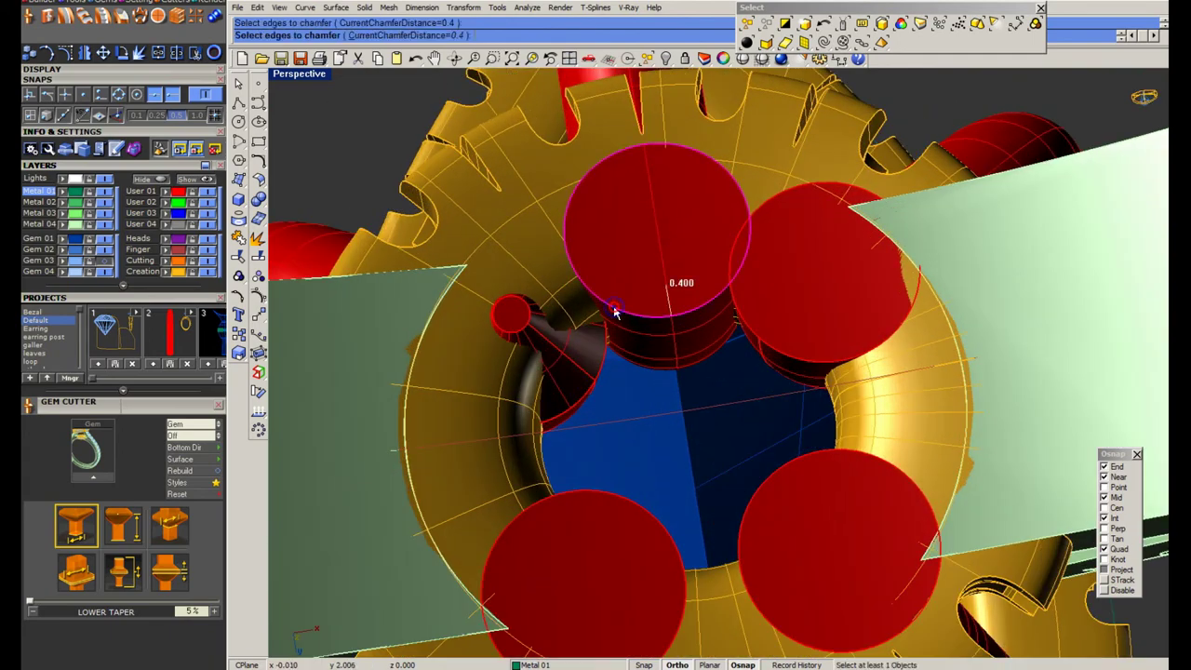
right_click(615, 313)
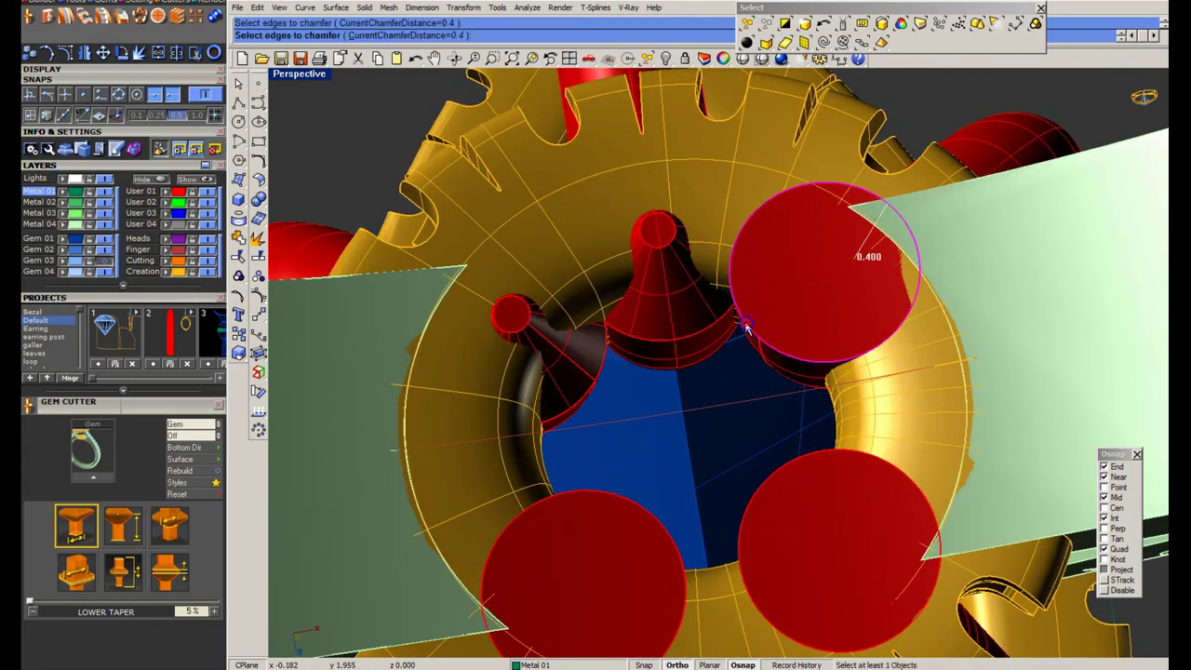
Chamfer the lower red prong's end edge by 0.4, viewed from below
scroll(745, 322, down, 3)
scroll(745, 322, down, 1)
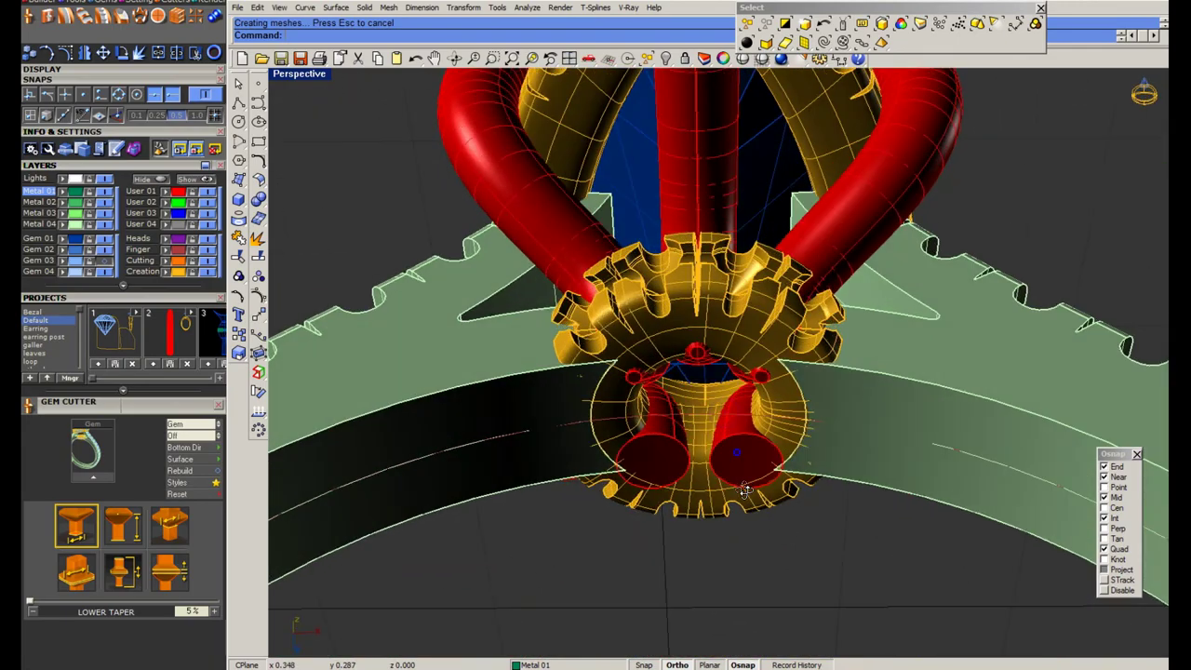
right_drag(734, 399, 735, 435)
scroll(735, 434, up, 3)
key(Return)
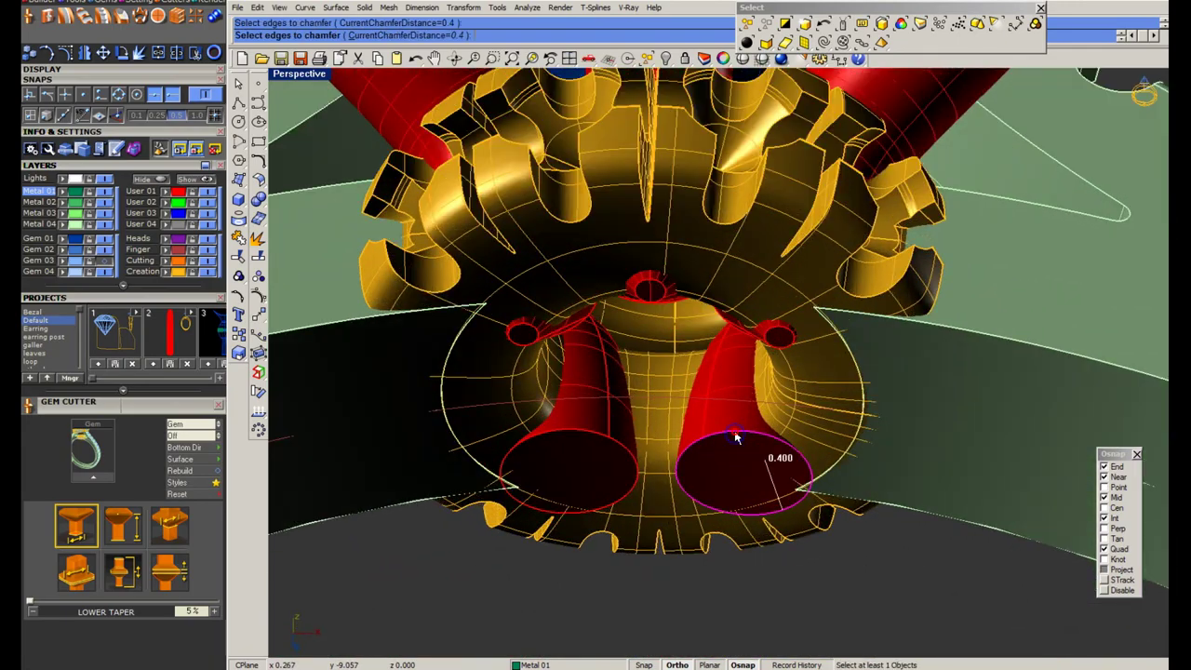
right_click(735, 437)
right_click(735, 435)
scroll(736, 436, down, 3)
scroll(668, 580, down, 2)
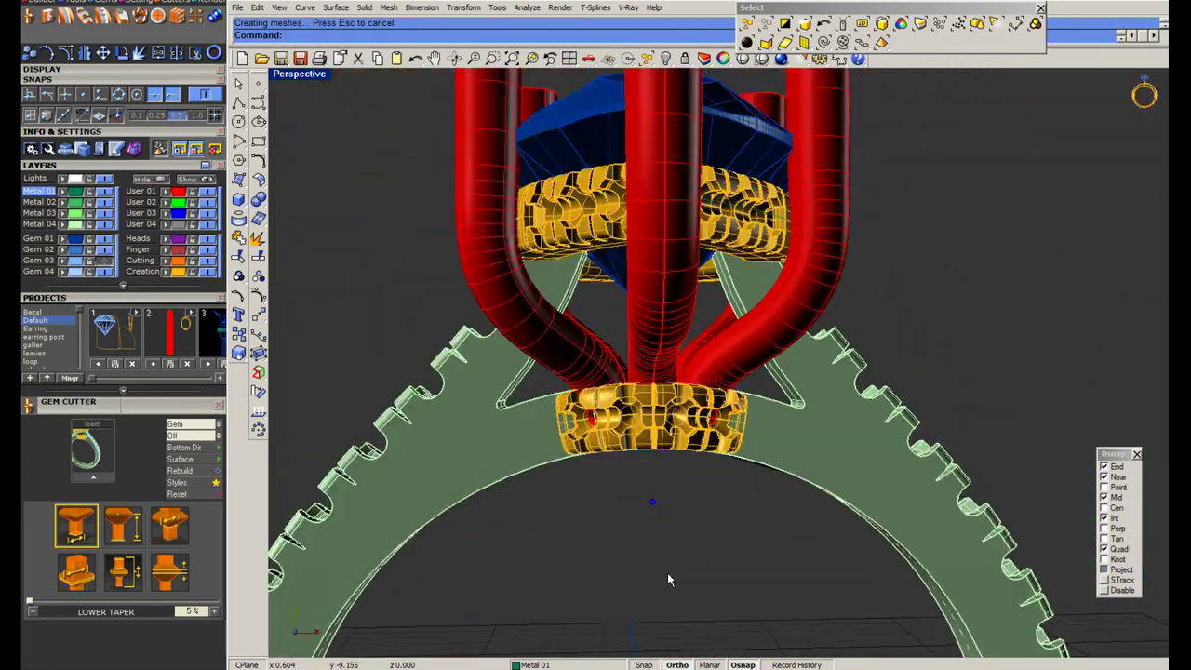
scroll(668, 579, down, 3)
Delete the left red prong and maximize the Front view
click(596, 278)
key(Delete)
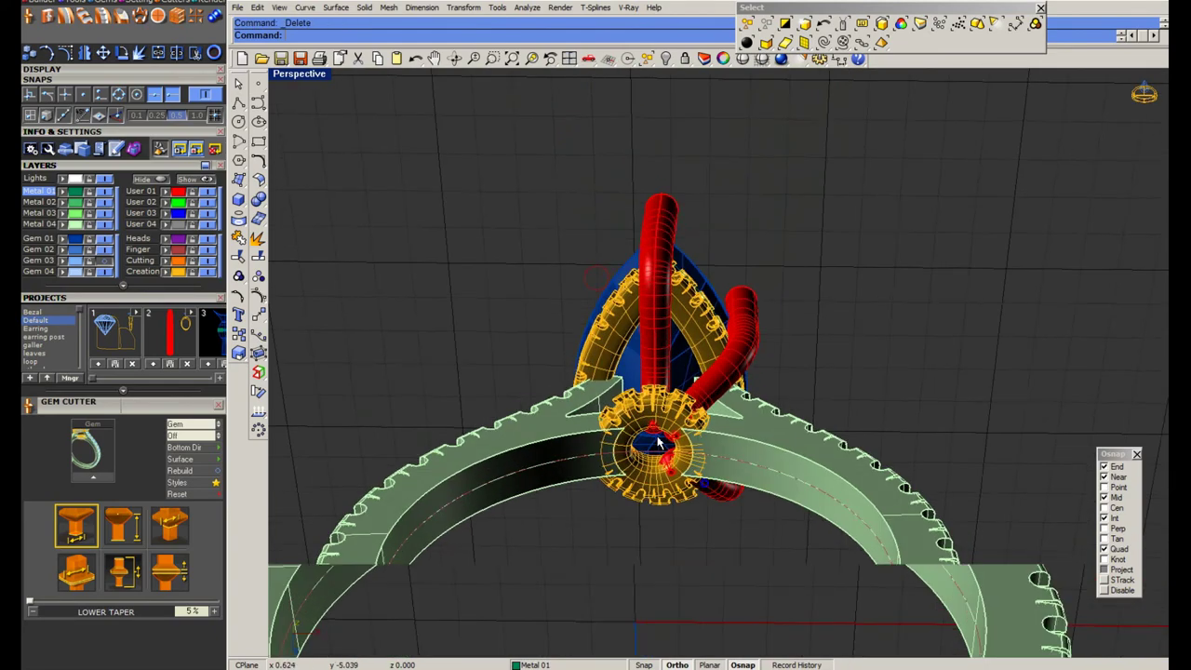
right_drag(597, 278, 670, 410)
double_click(293, 74)
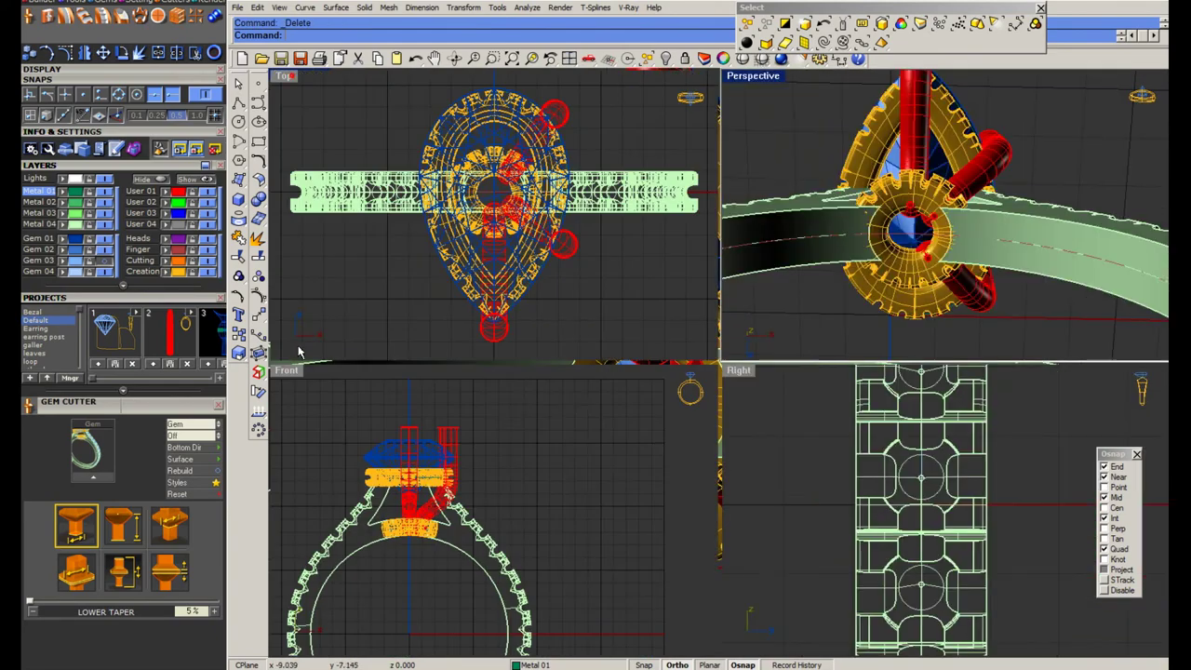
double_click(284, 369)
Draw a 3.073 circle centred at the lower gem seat
click(238, 121)
scroll(556, 364, up, 2)
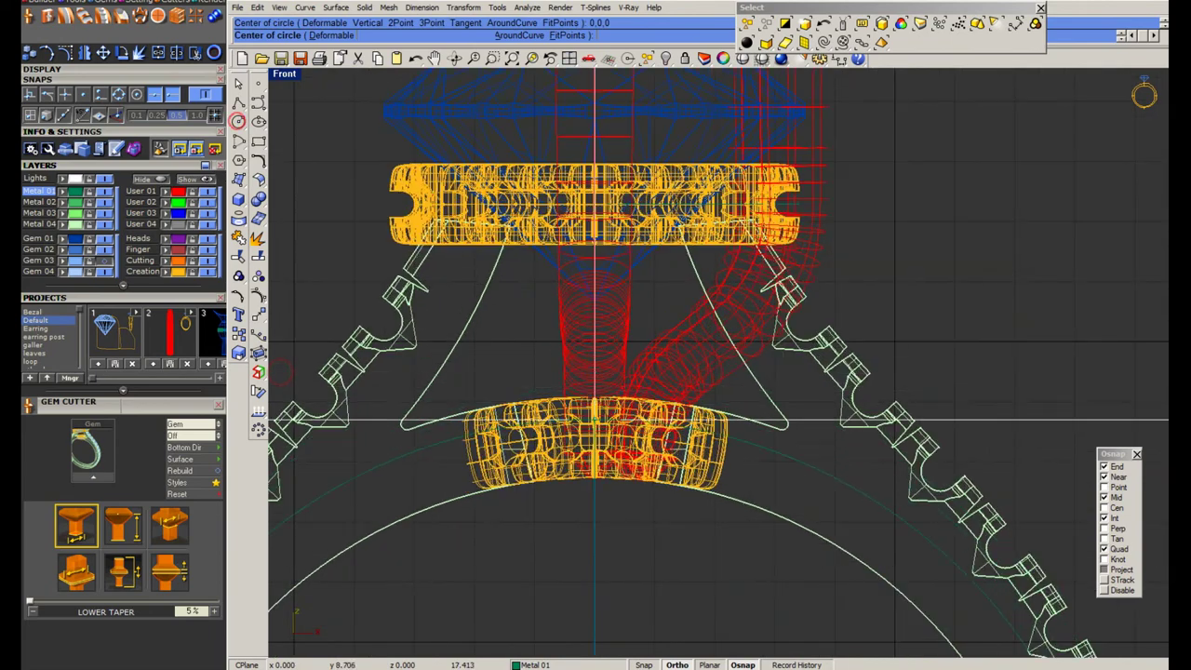
click(594, 456)
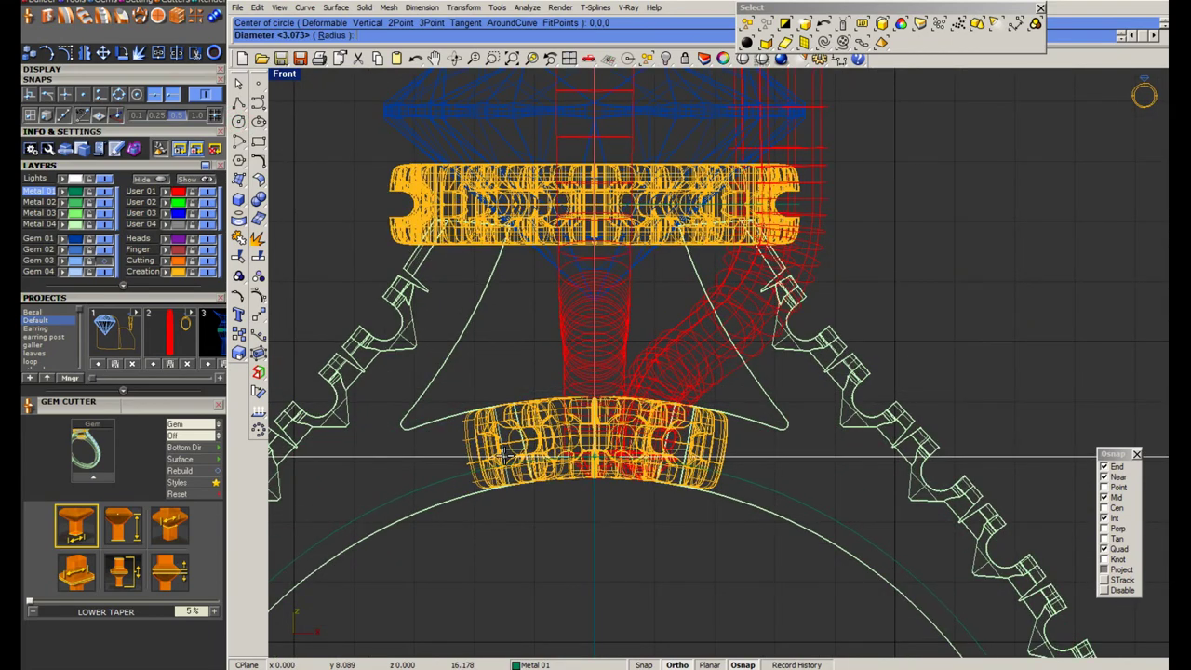
key(Return)
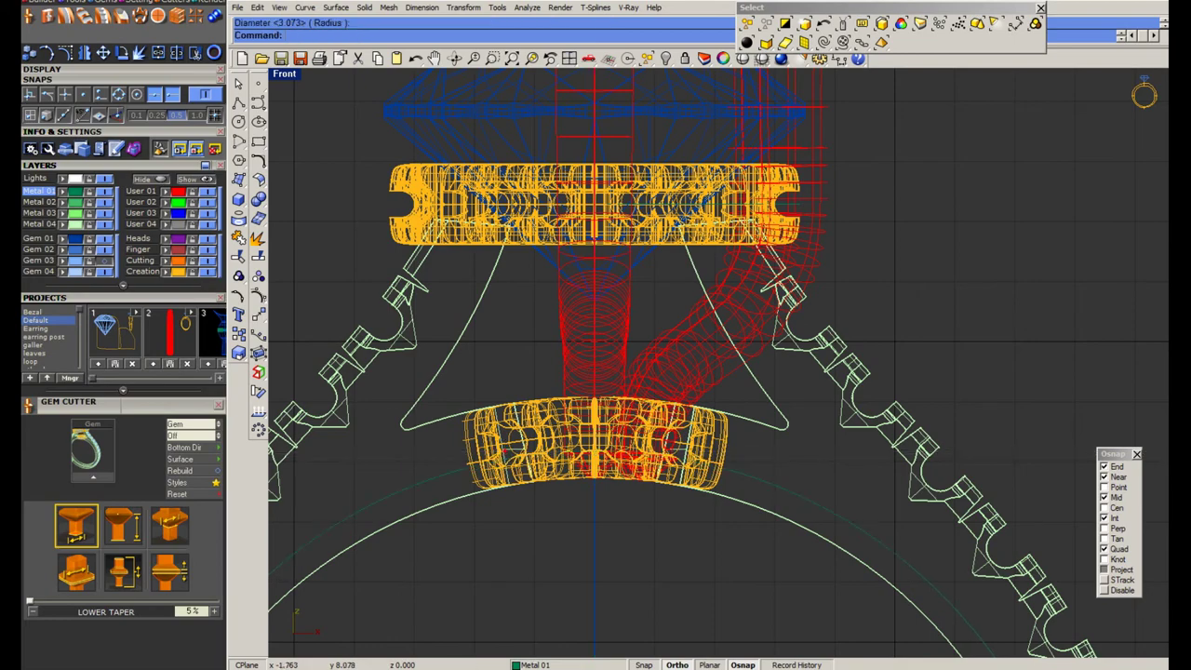
Wire-cut the prongs with the circle straight through the whole object
scroll(458, 475, up, 3)
scroll(458, 474, up, 2)
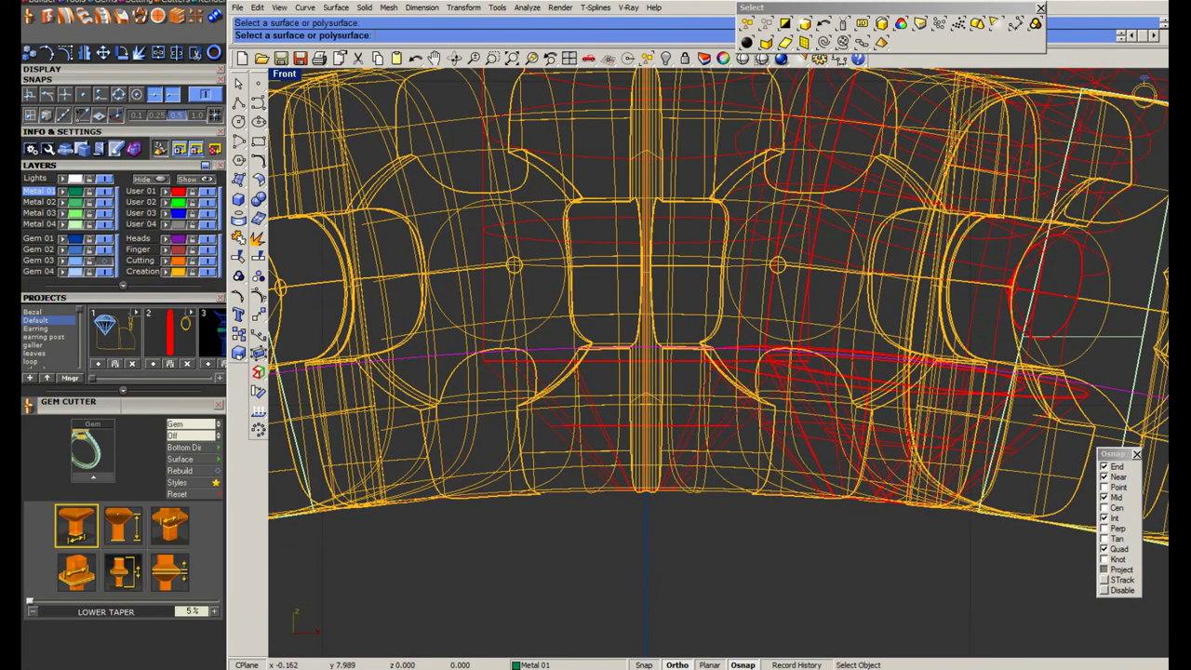
click(595, 410)
click(780, 402)
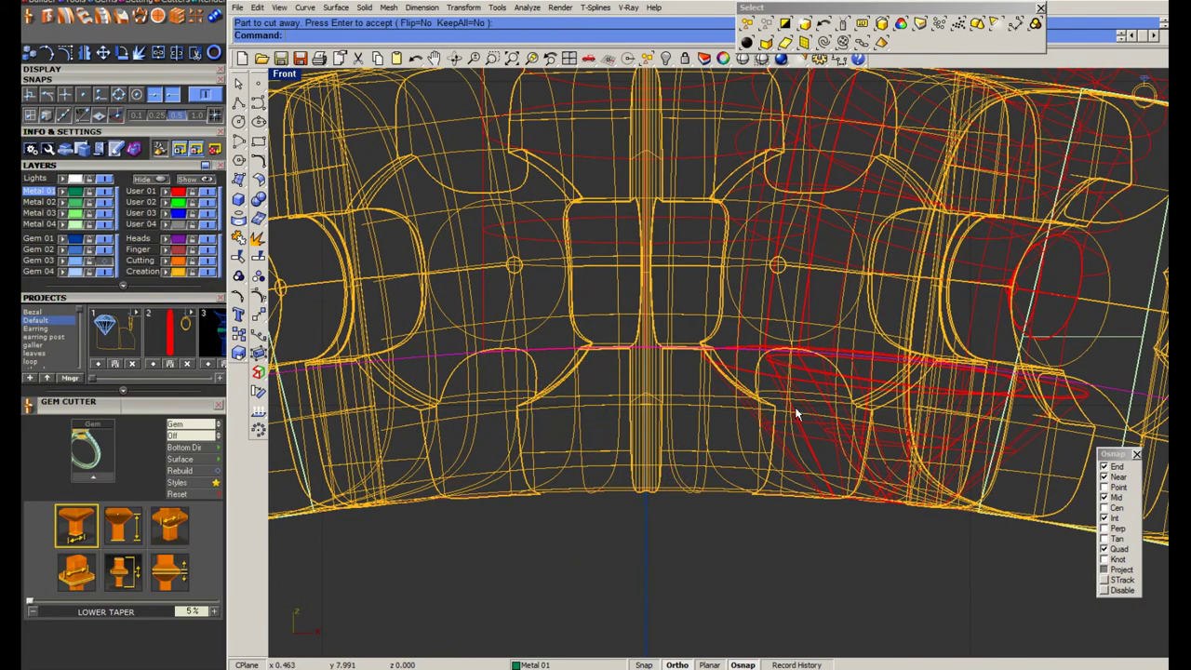
key(Return)
key(Return)
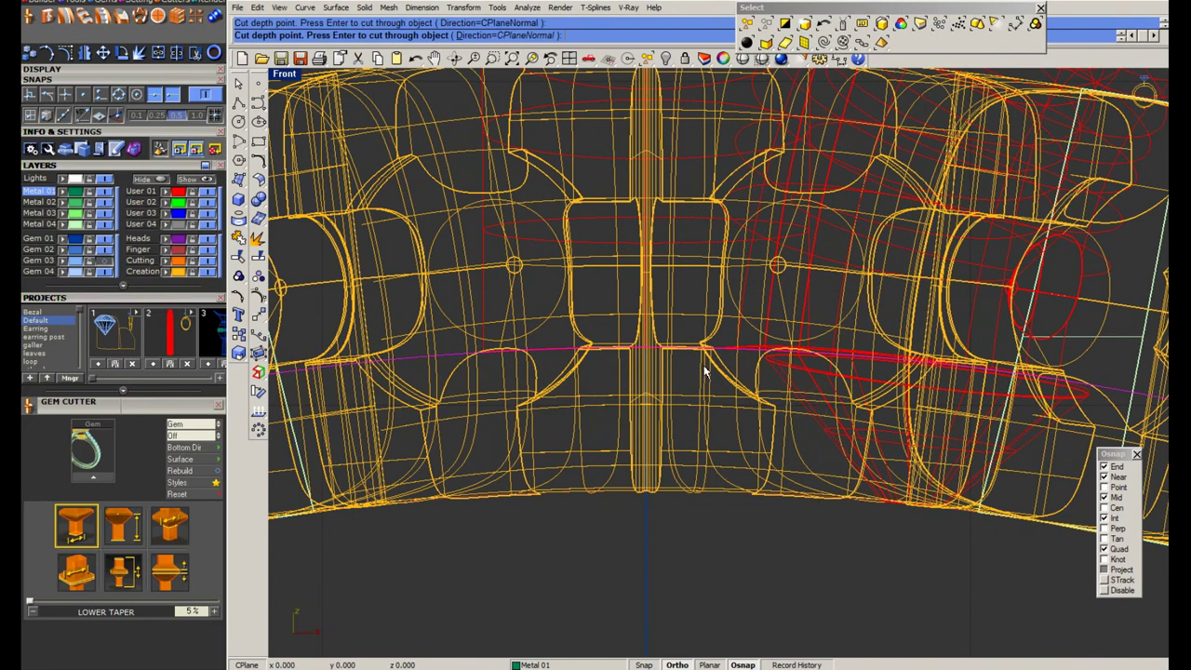
key(Return)
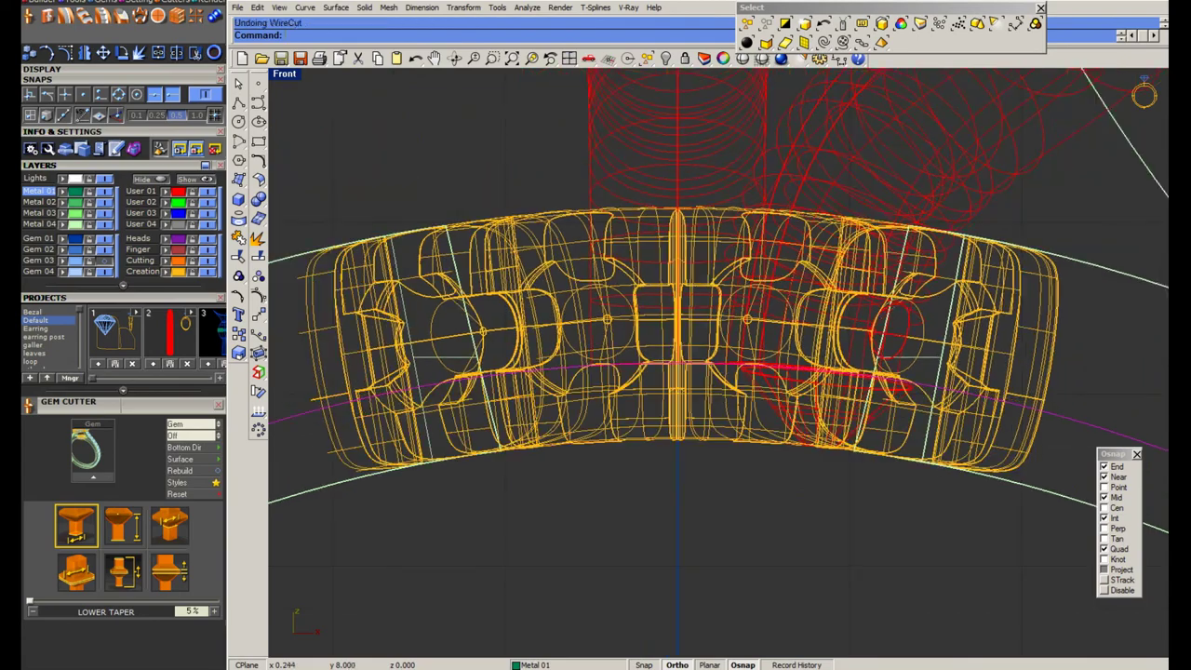
Undo the cut, reselect the prong for the circle cut, and inspect it in Perspective
key(ctrl+z)
text(wirecut)
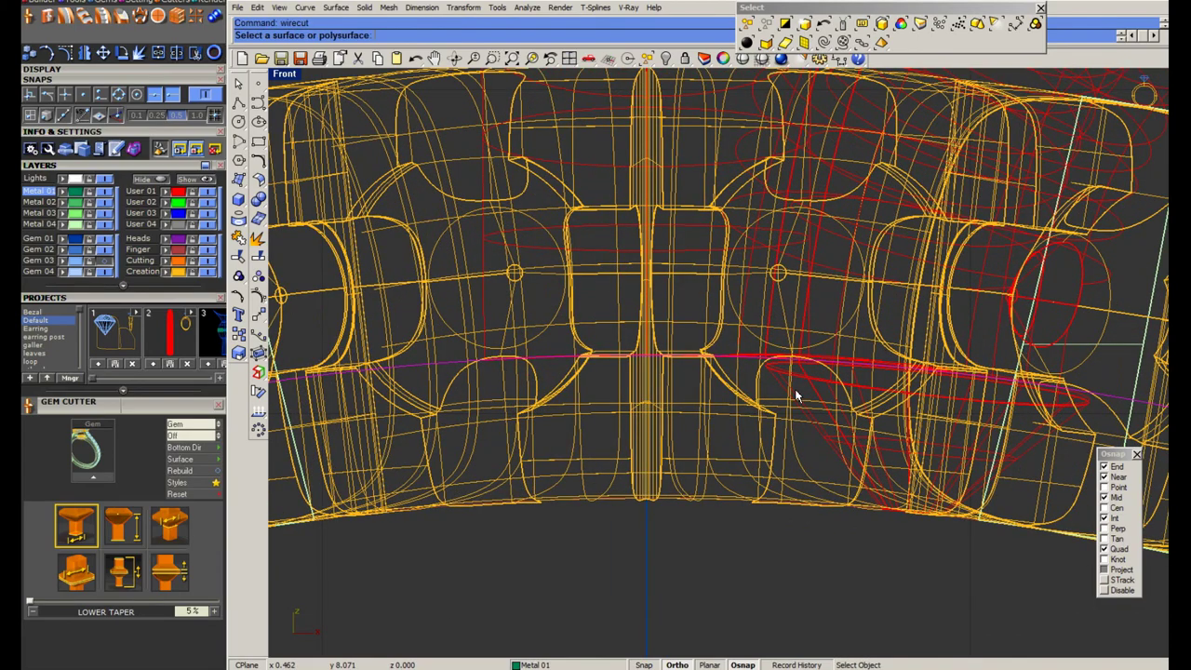
click(795, 395)
scroll(796, 396, down, 3)
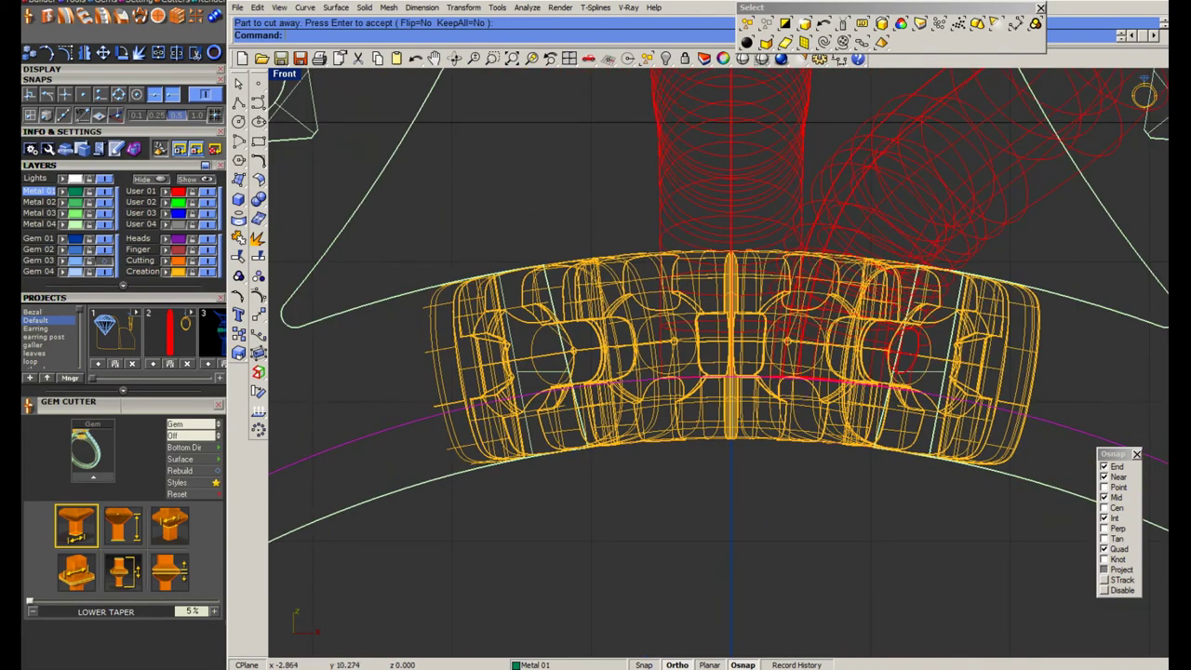
double_click(285, 78)
double_click(752, 76)
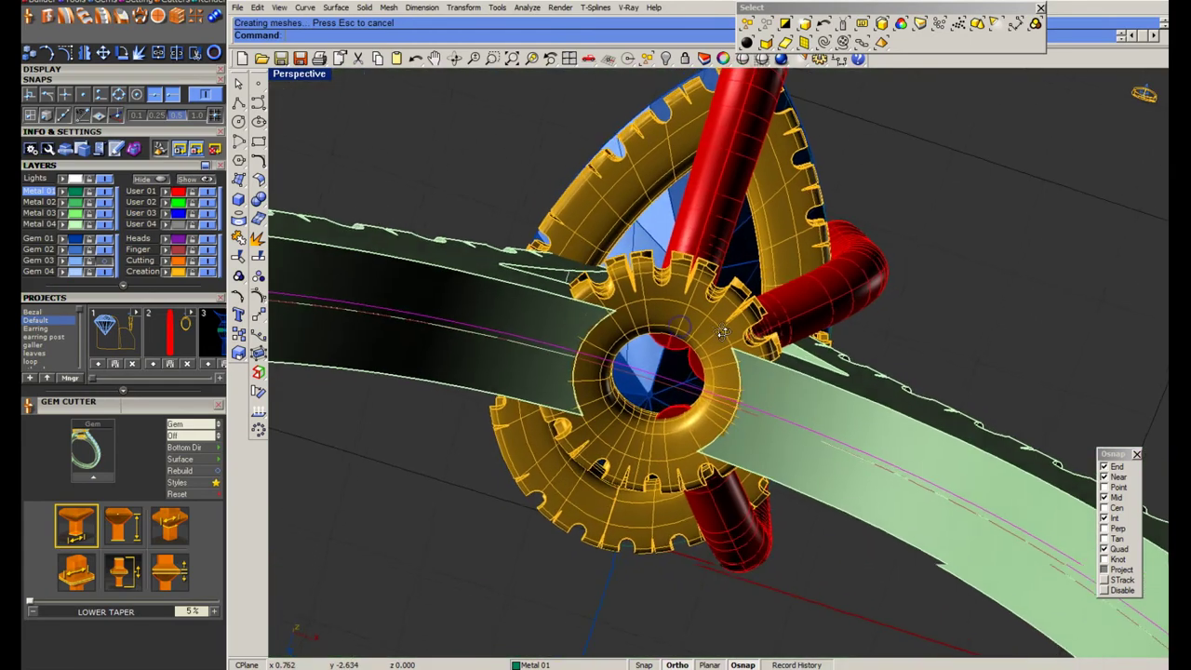
right_drag(696, 305, 733, 372)
Chamfer the trimmed prong's lower edge with ChamferEdge
scroll(733, 372, up, 2)
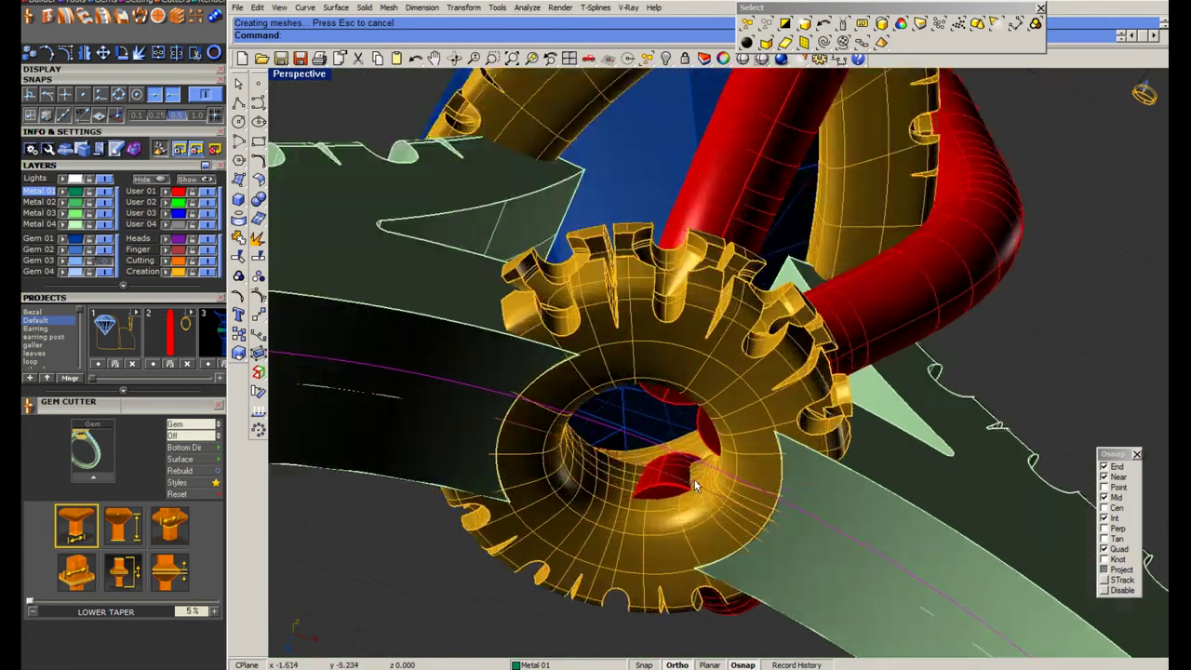
scroll(733, 373, up, 3)
click(259, 200)
click(296, 251)
scroll(586, 500, up, 3)
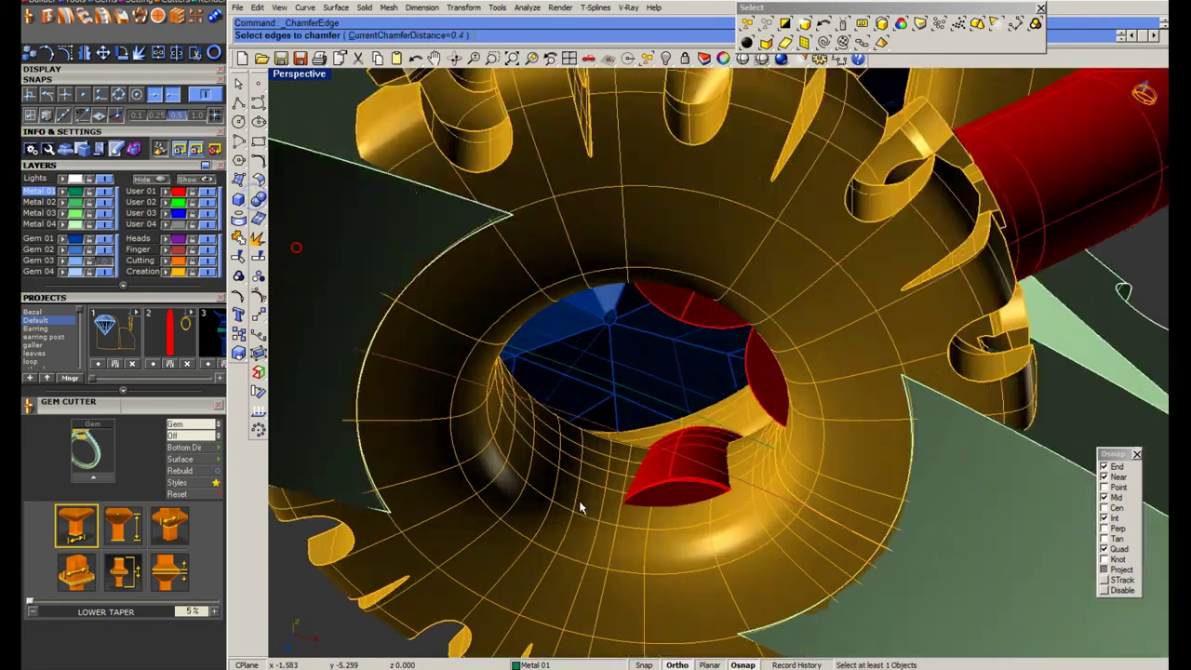
scroll(585, 500, up, 3)
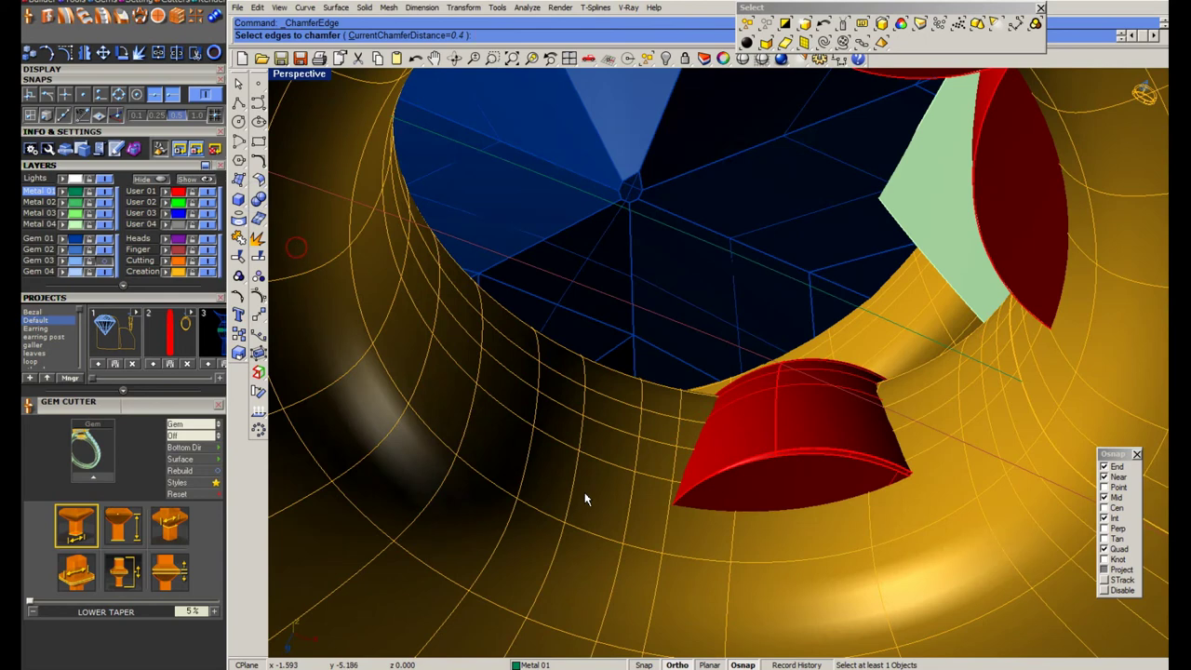
click(753, 466)
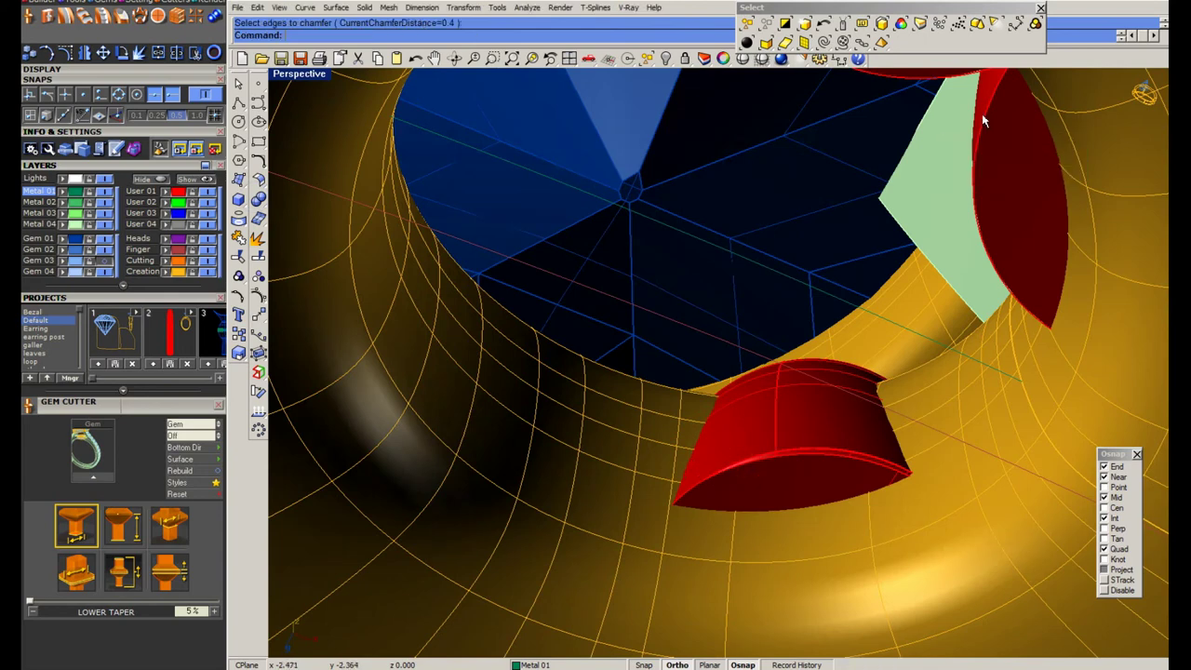
key(Return)
Apply a 0.4 chamfer to another prong edge from a side view
scroll(983, 111, down, 5)
mouse_move(984, 112)
right_down()
mouse_move(856, 393)
mouse_move(858, 431)
mouse_move(875, 236)
mouse_move(866, 251)
mouse_move(960, 423)
right_up()
scroll(865, 258, up, 3)
scroll(939, 292, up, 4)
scroll(914, 280, down, 3)
mouse_move(848, 422)
right_down()
mouse_move(948, 543)
mouse_move(844, 417)
mouse_move(768, 555)
mouse_move(684, 467)
mouse_move(641, 445)
right_up()
click(769, 544)
key(Escape)
click(832, 505)
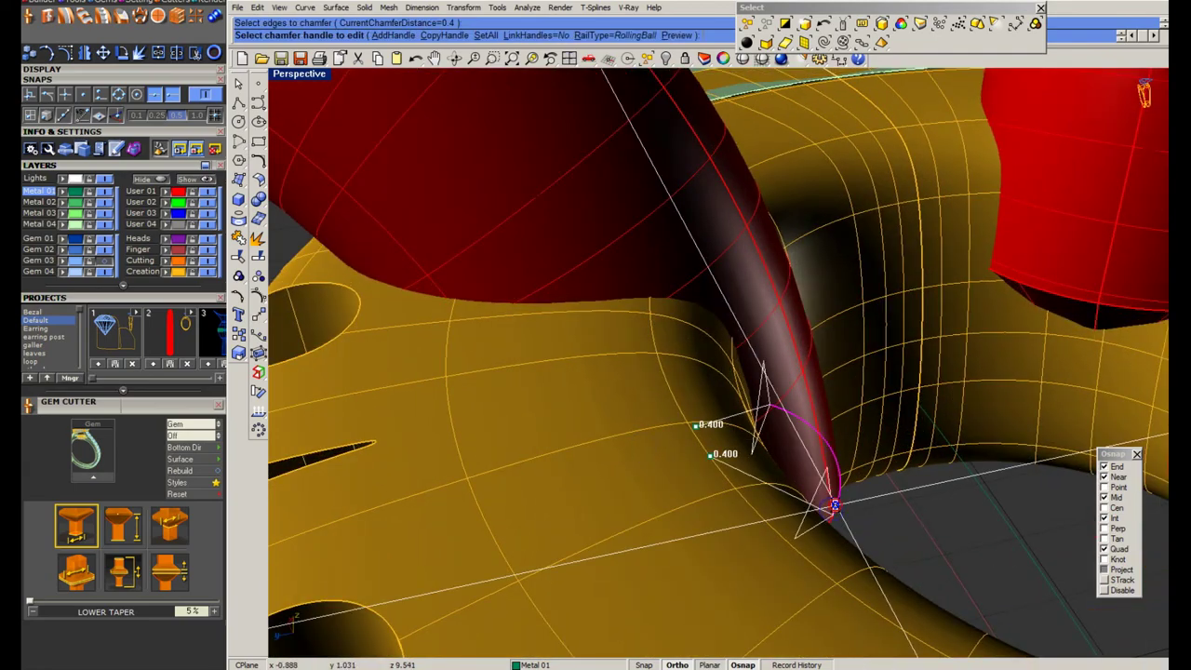
key(Return)
Undo the chamfer and the prong wire cut, returning to four viewports
key(ctrl+z)
mouse_move(834, 504)
right_down()
mouse_move(620, 380)
mouse_move(665, 377)
mouse_move(621, 358)
right_up()
key(ctrl+z)
double_click(307, 78)
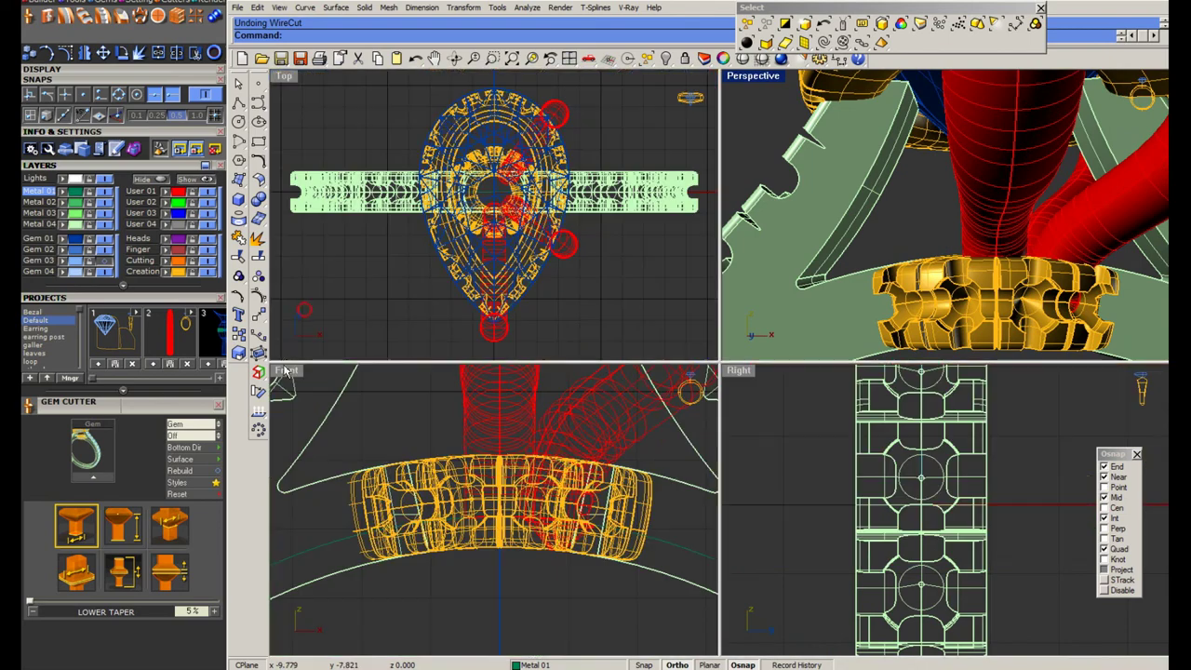
In the maximized front view, trim the red prongs where they meet the shank
double_click(288, 371)
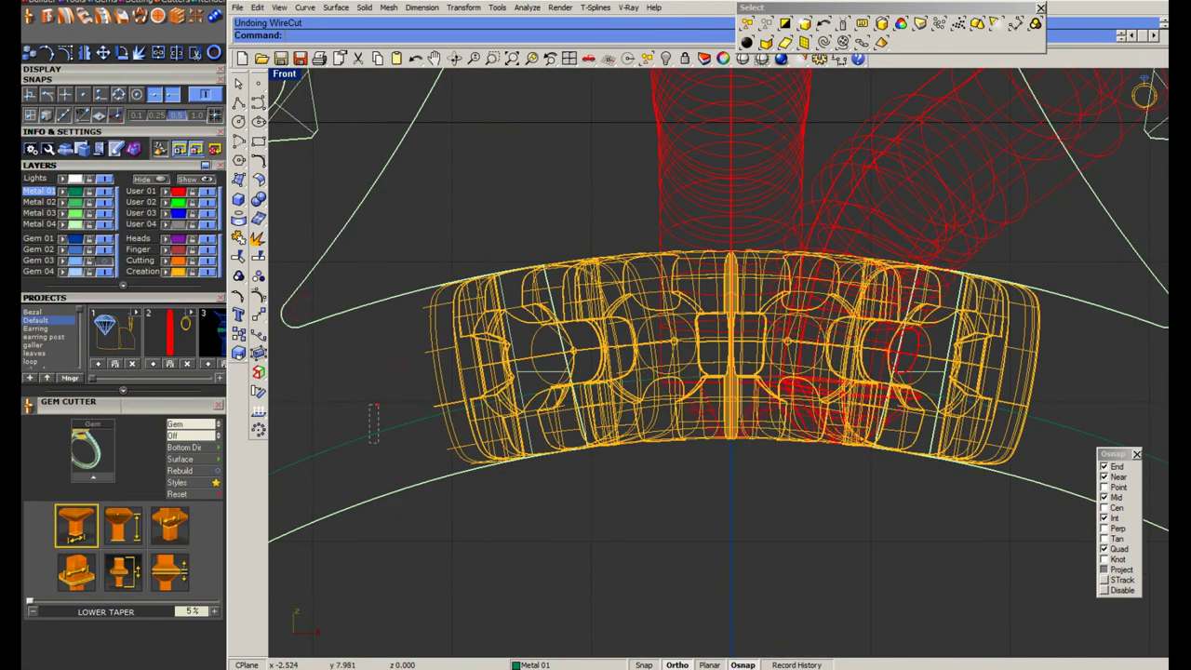
key(ctrl+shift+c)
click(666, 499)
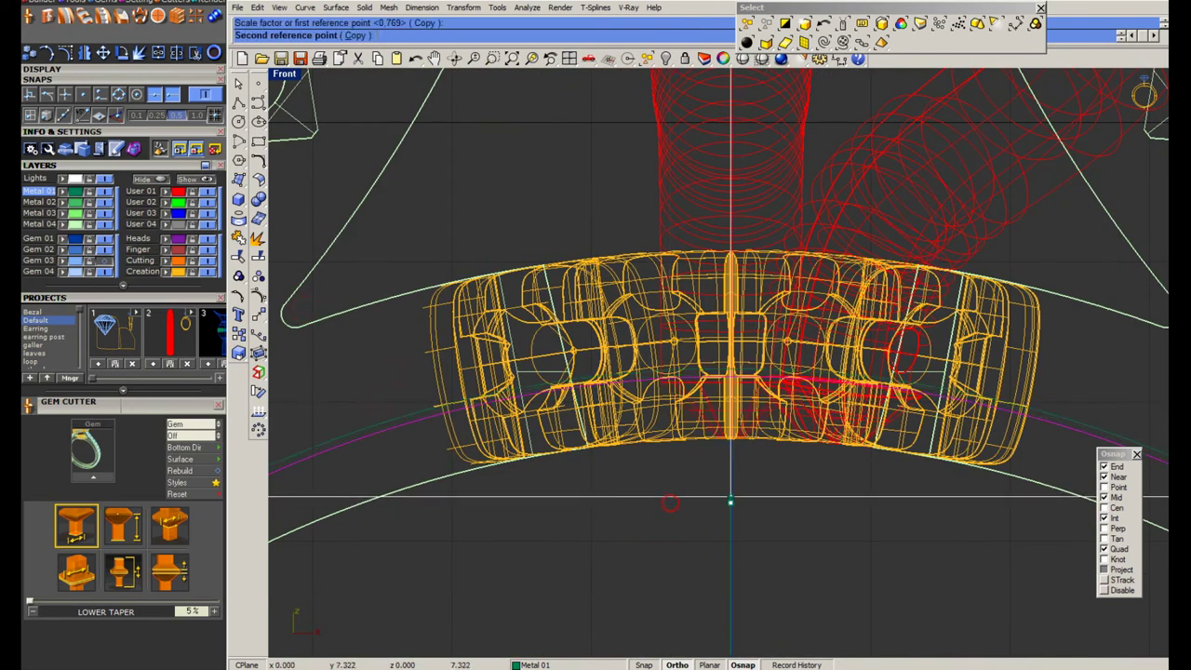
scroll(670, 500, up, 5)
click(217, 273)
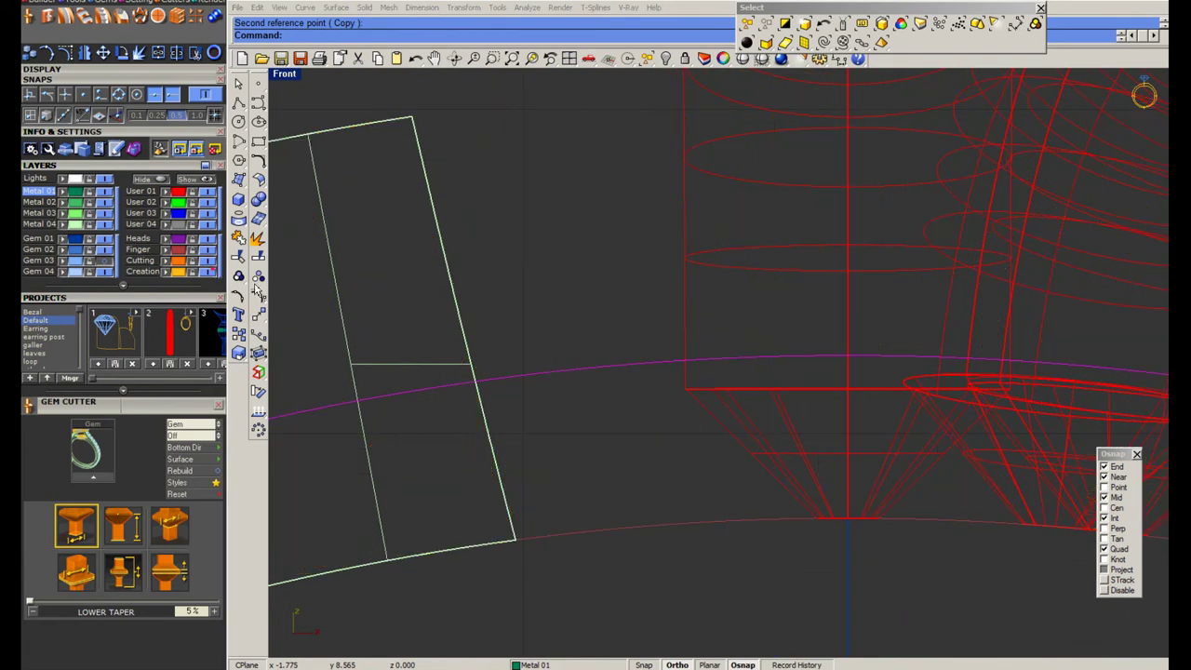
scroll(684, 389, down, 3)
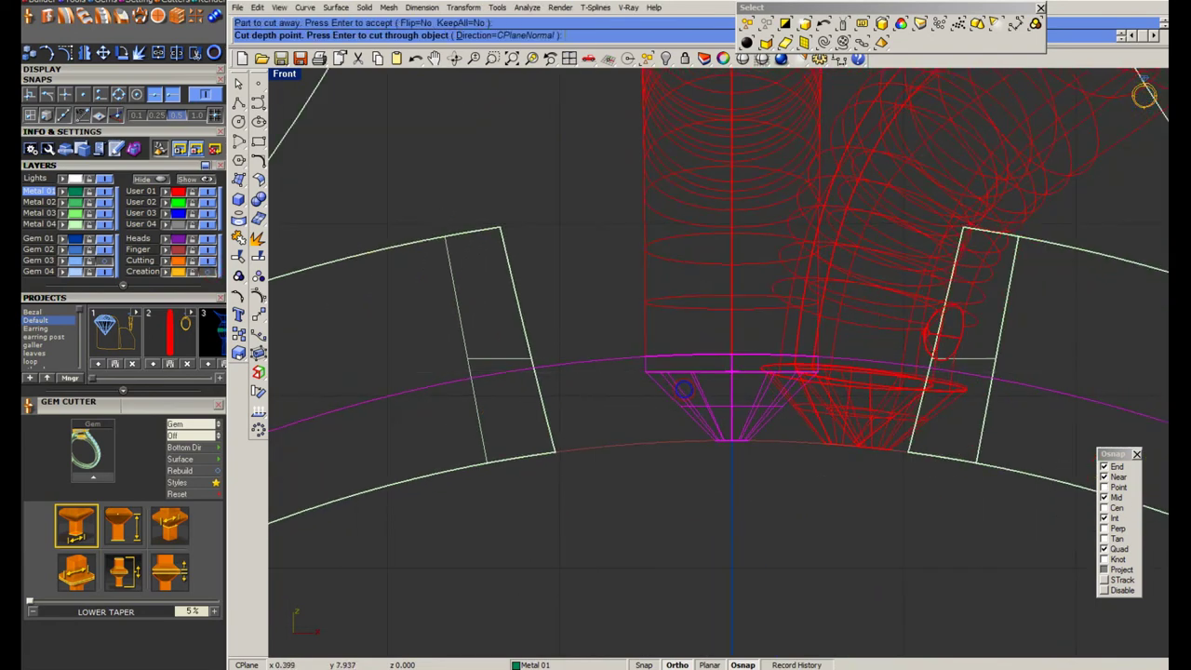
click(831, 389)
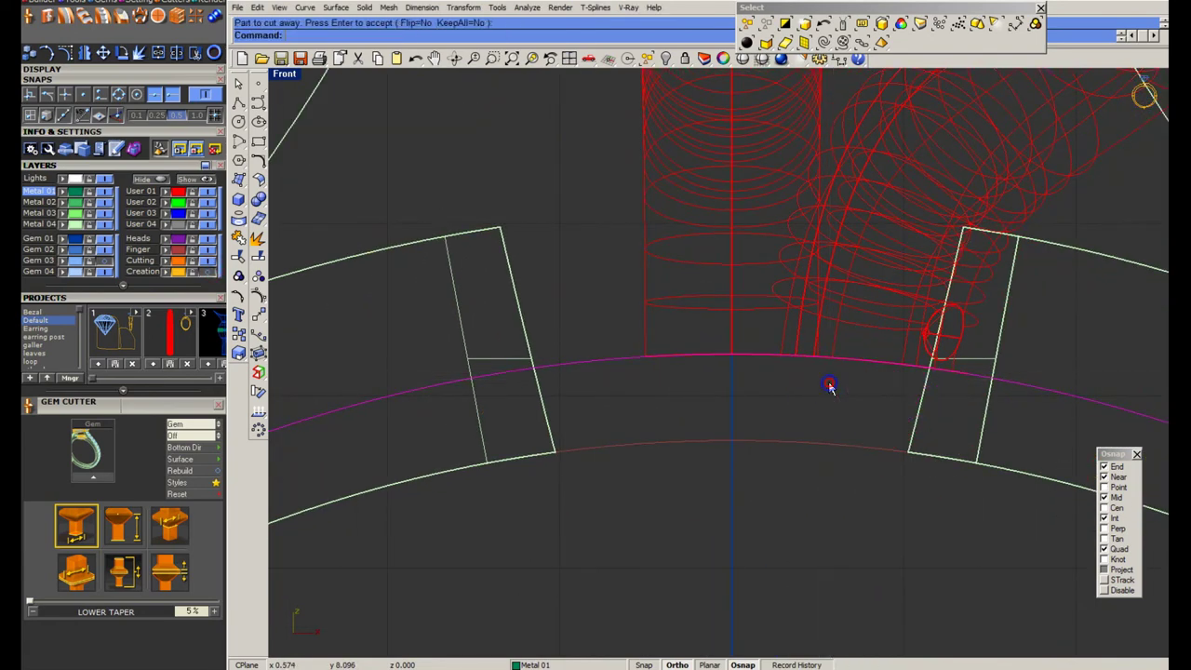
right_drag(827, 385, 788, 368)
Try a 0.4 ChamferEdge on the prongs' curved bottom edges, then undo it
click(261, 201)
click(297, 232)
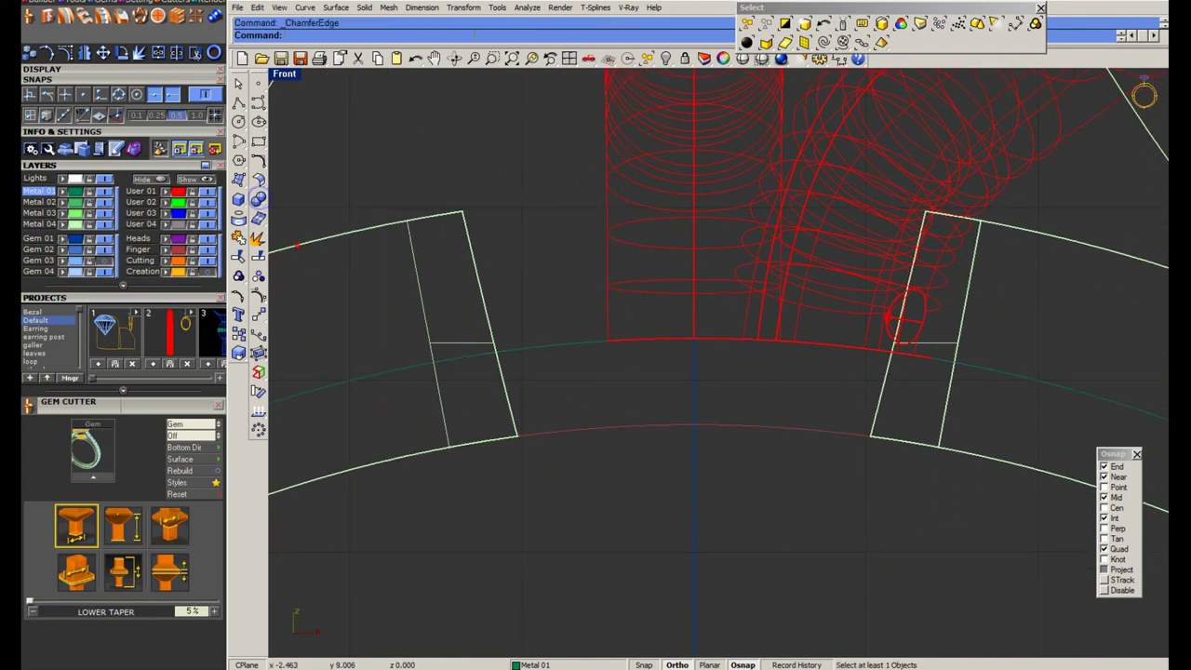
drag(542, 301, 542, 301)
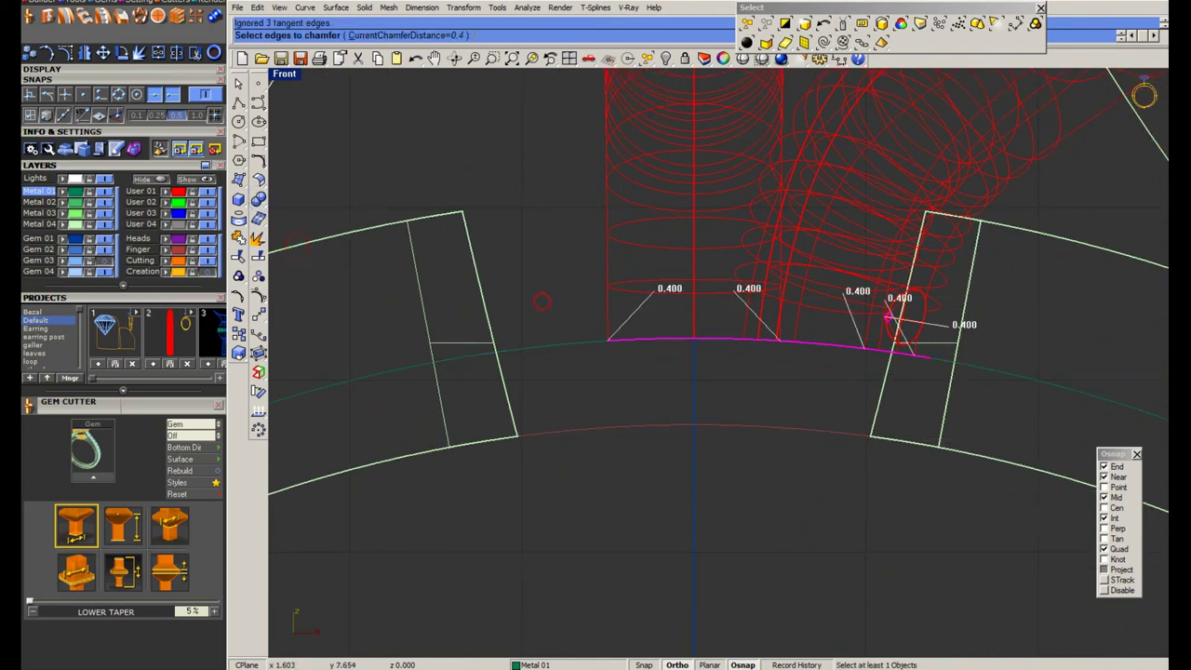
right_click(943, 420)
scroll(708, 391, down, 1)
key(ctrl+z)
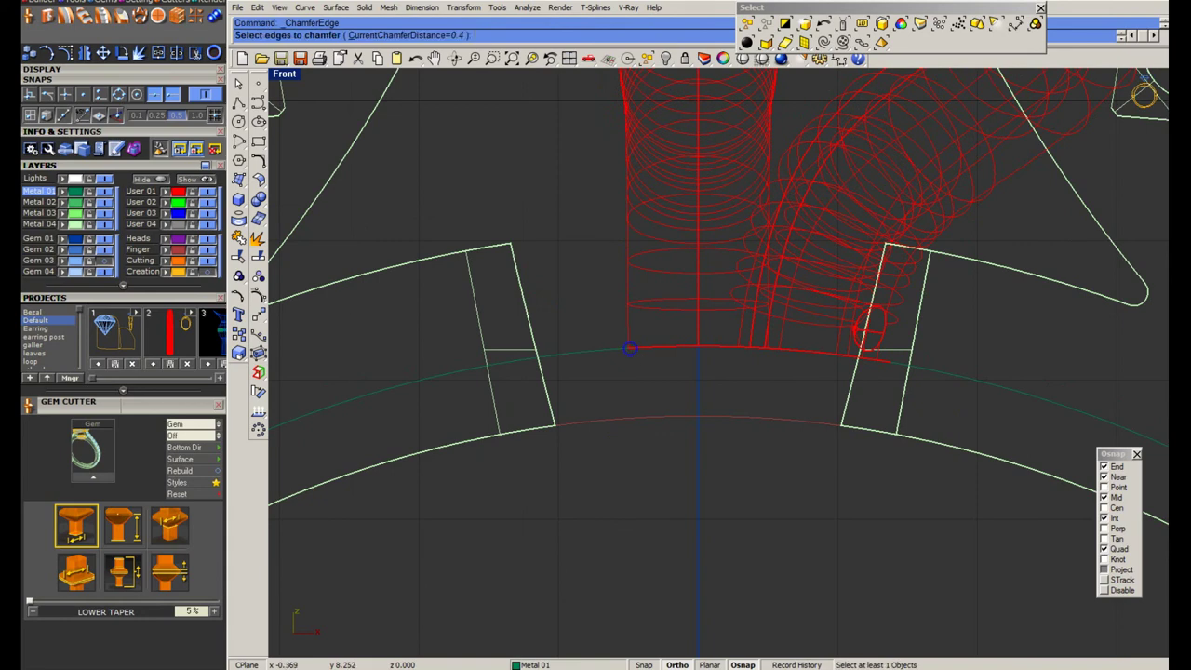
Chamfer each prong's bottom edges by 0.4 so the ends taper to points
drag(630, 346, 630, 346)
key(Return)
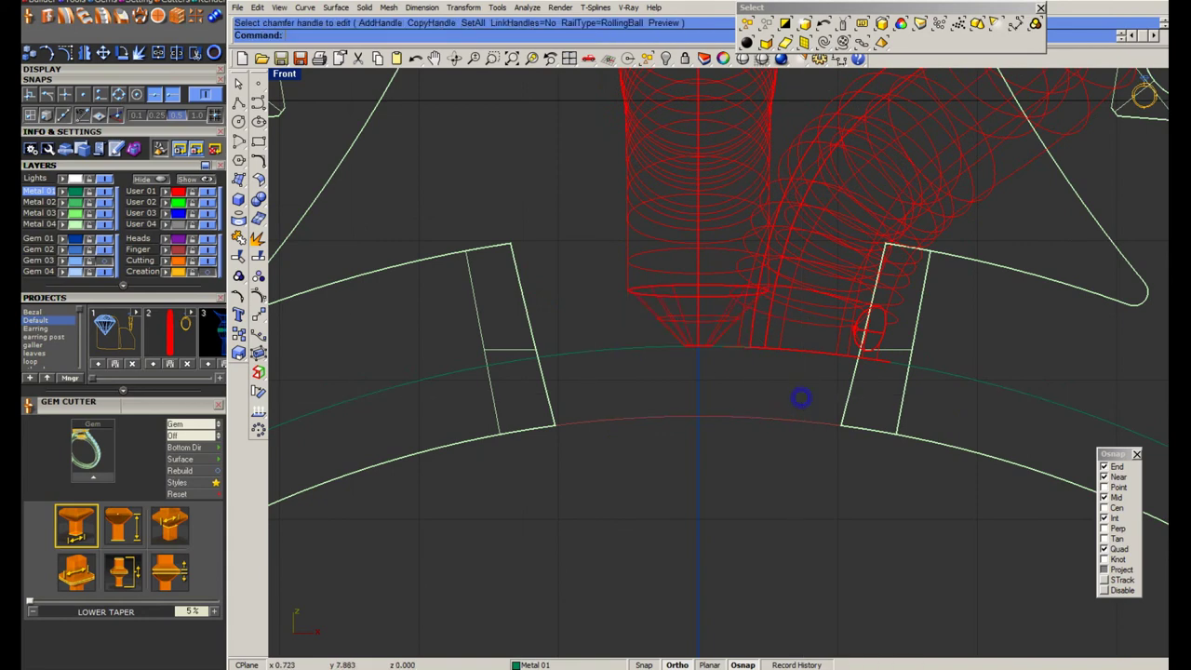
key(Return)
click(776, 358)
key(Return)
key(Return)
key(Return)
click(777, 354)
key(Return)
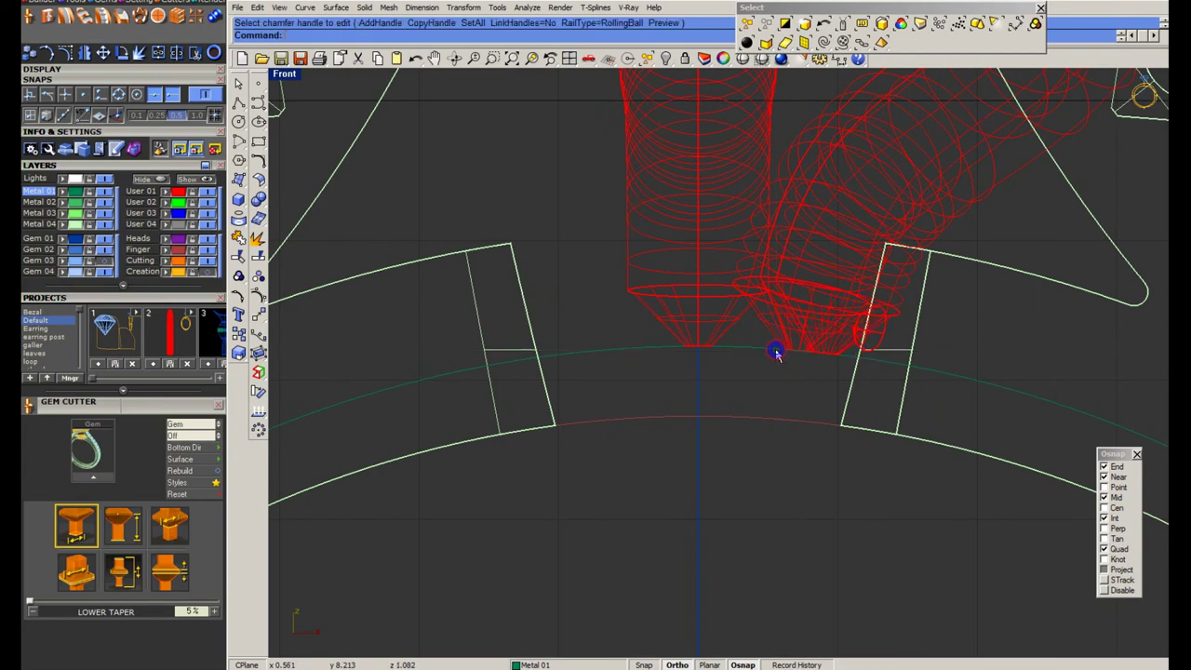
Maximize the Perspective view and select the User Layer 01 polysurface at a prong tip
double_click(288, 74)
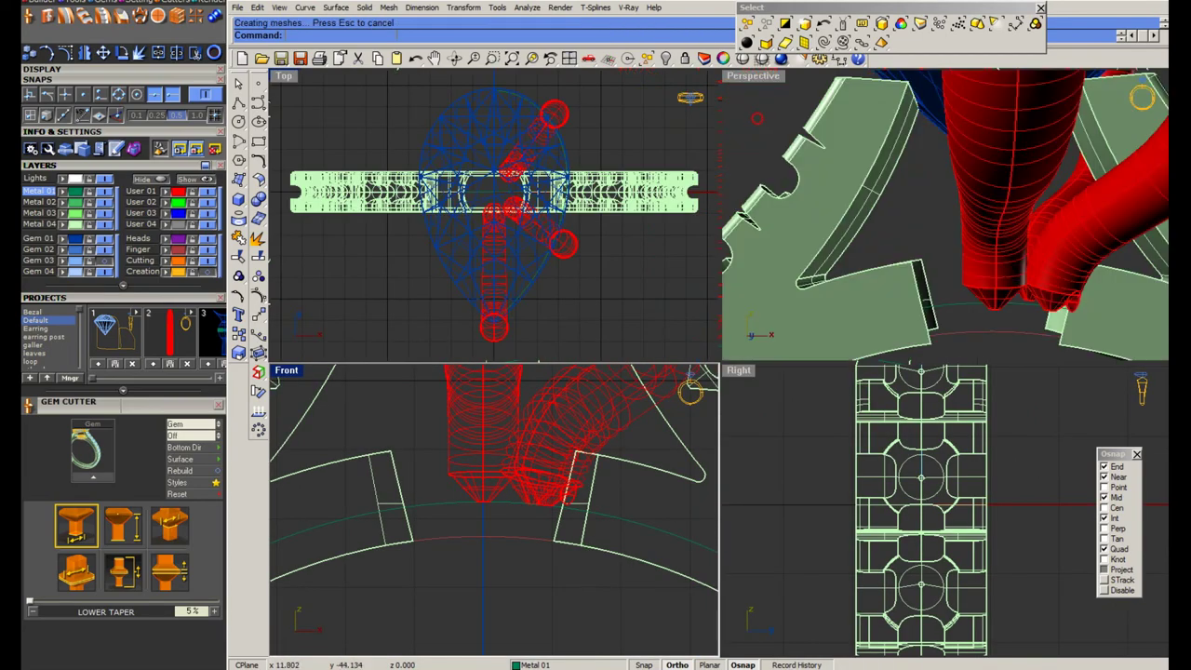
double_click(759, 80)
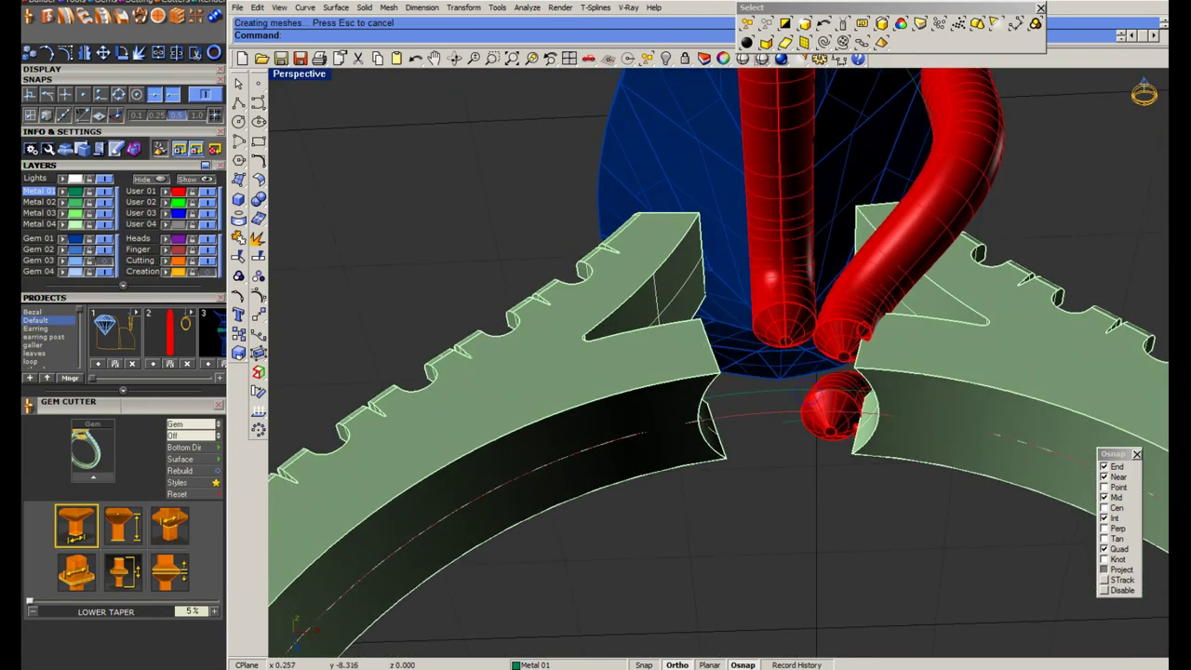
scroll(808, 303, up, 5)
click(866, 341)
click(866, 341)
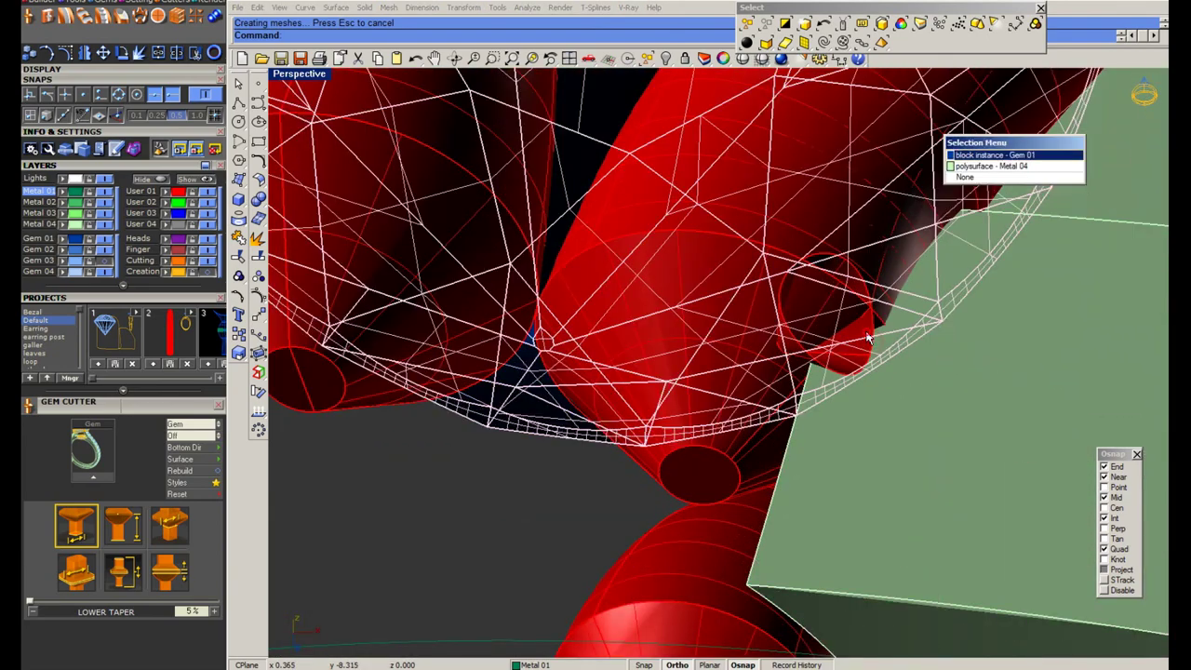
click(792, 345)
click(972, 166)
Orbit and zoom to inspect the cone-shaped prong tips alongside the notched shank
right_drag(972, 168, 763, 324)
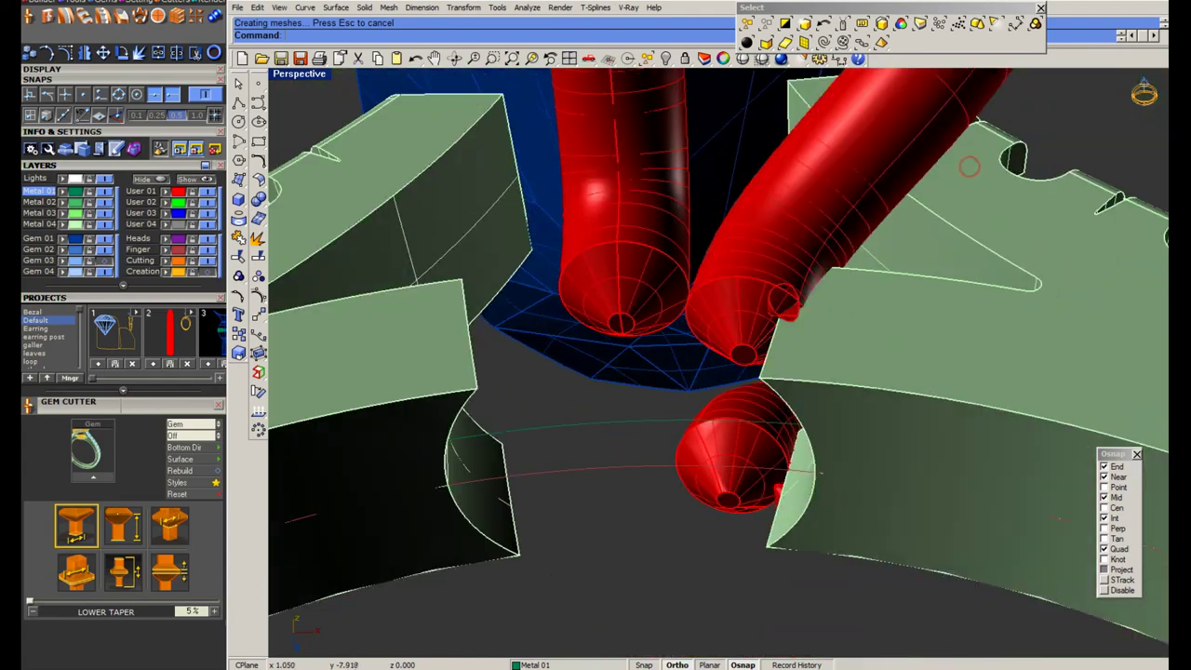
scroll(764, 497, up, 5)
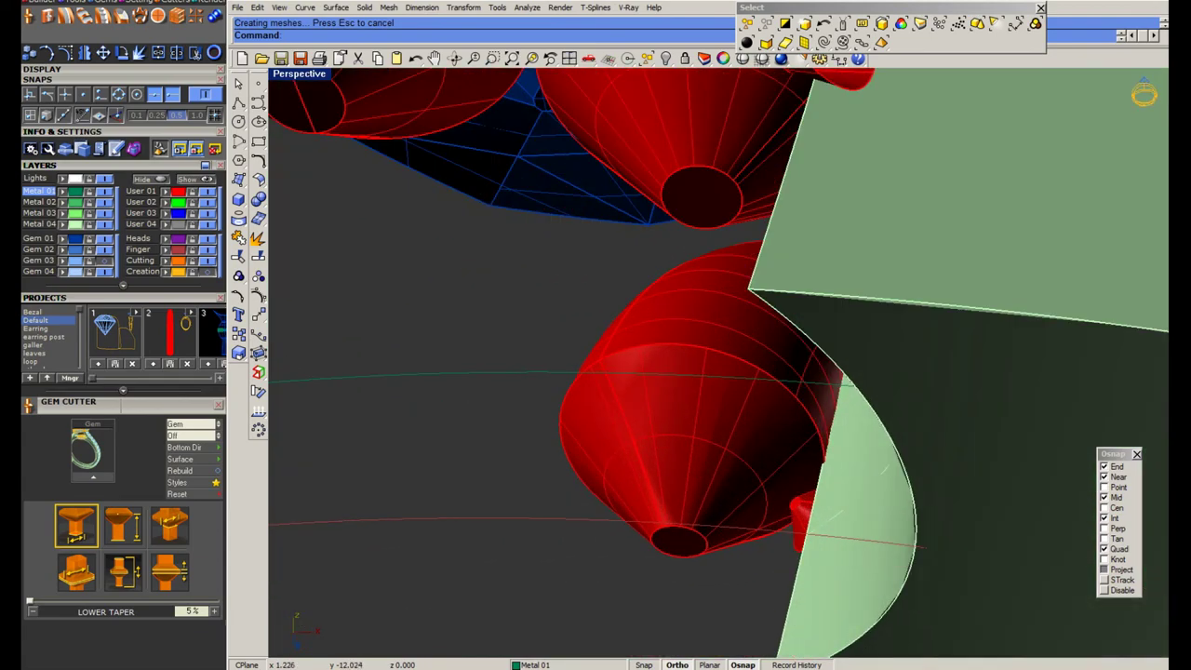
right_drag(758, 480, 713, 418)
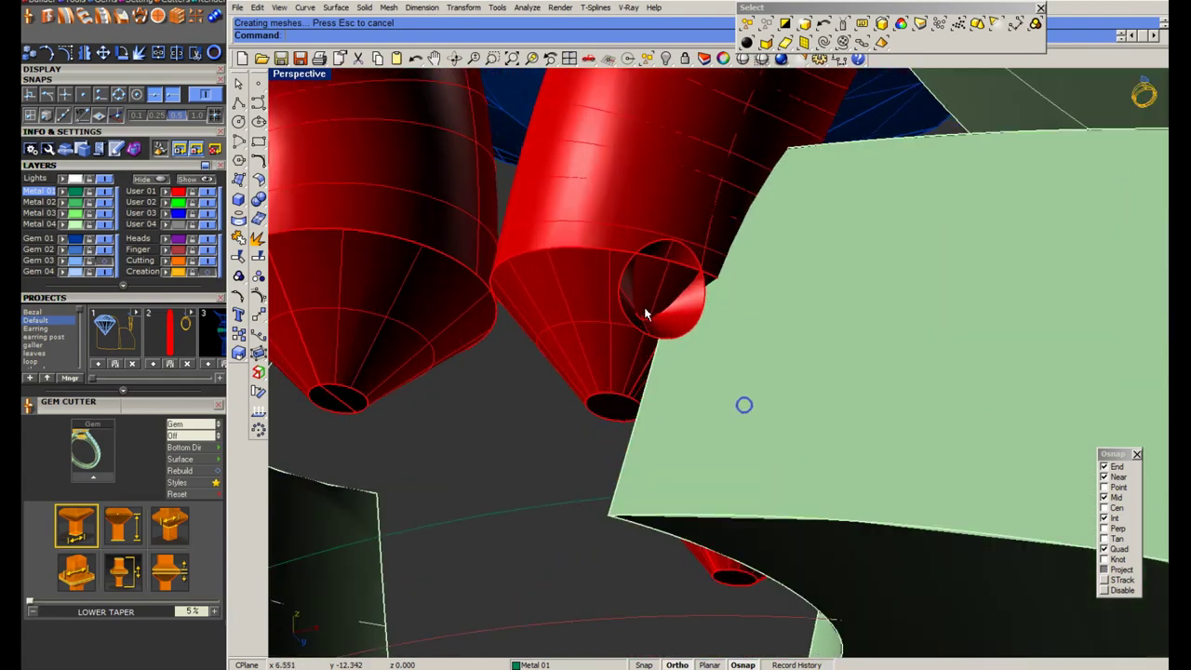
scroll(648, 314, up, 4)
scroll(651, 321, down, 4)
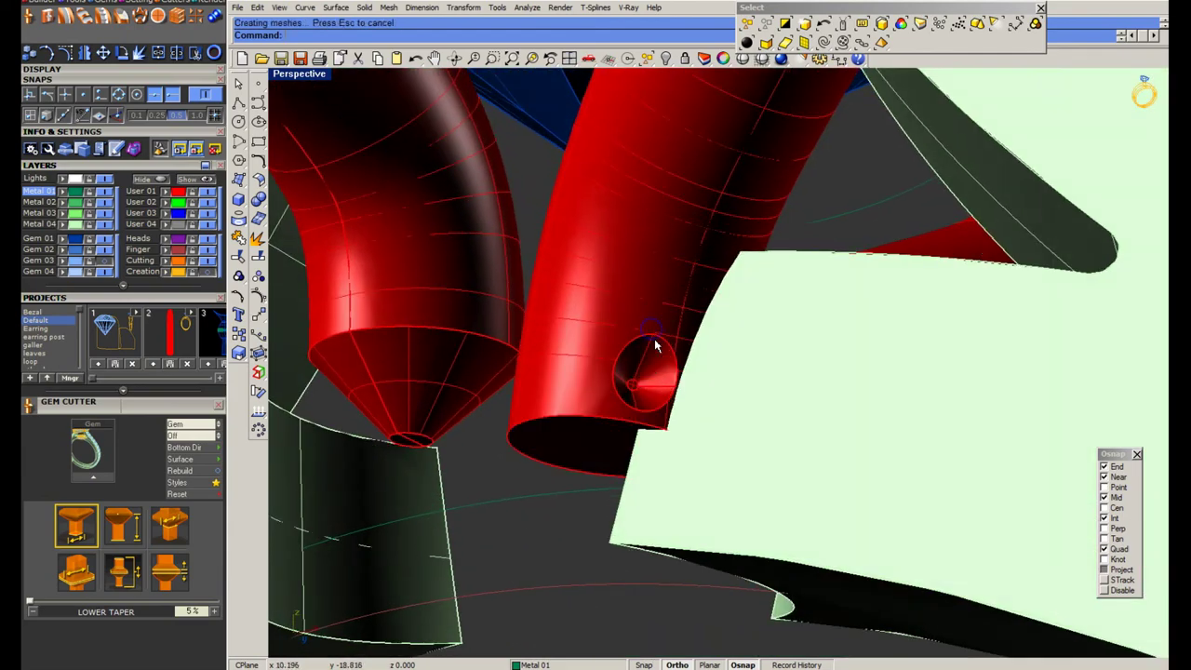
scroll(733, 393, down, 4)
right_drag(733, 393, 772, 394)
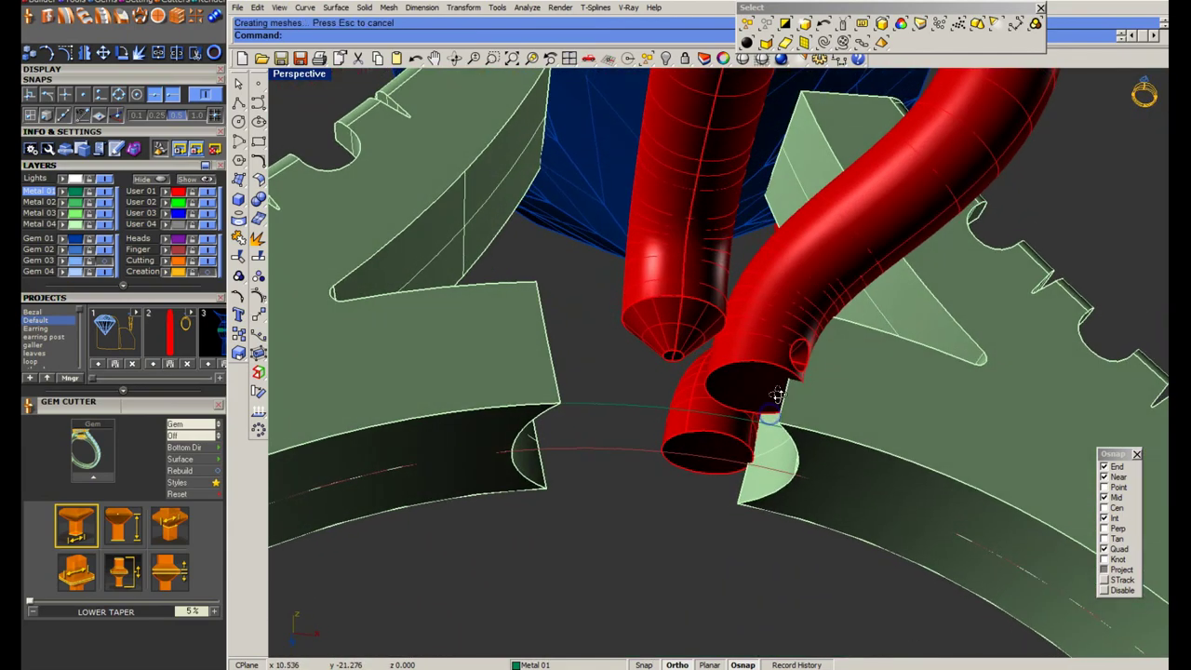
Show the Creation layer's gold gem cutters and orbit in close on them
click(207, 272)
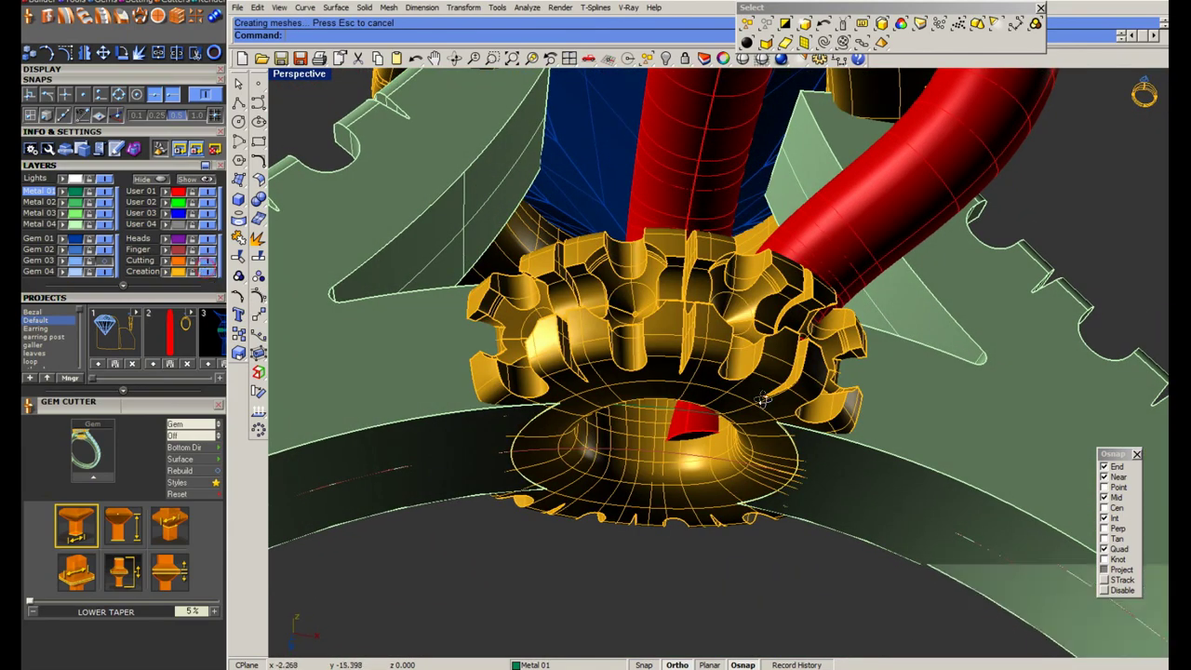
mouse_move(725, 391)
right_down()
mouse_move(764, 365)
mouse_move(772, 390)
mouse_move(744, 409)
mouse_move(891, 248)
mouse_move(840, 244)
right_up()
scroll(765, 365, up, 3)
scroll(772, 391, down, 3)
scroll(840, 245, up, 2)
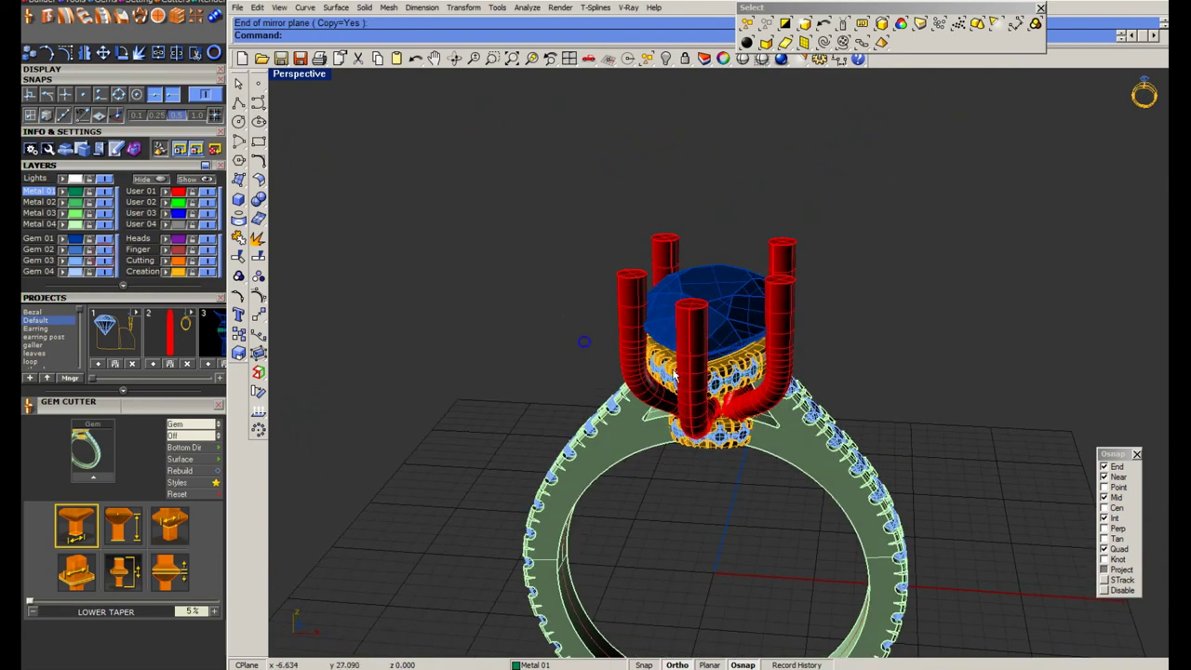
Restore the four viewports and preview the ring rendered in every viewport
click(570, 59)
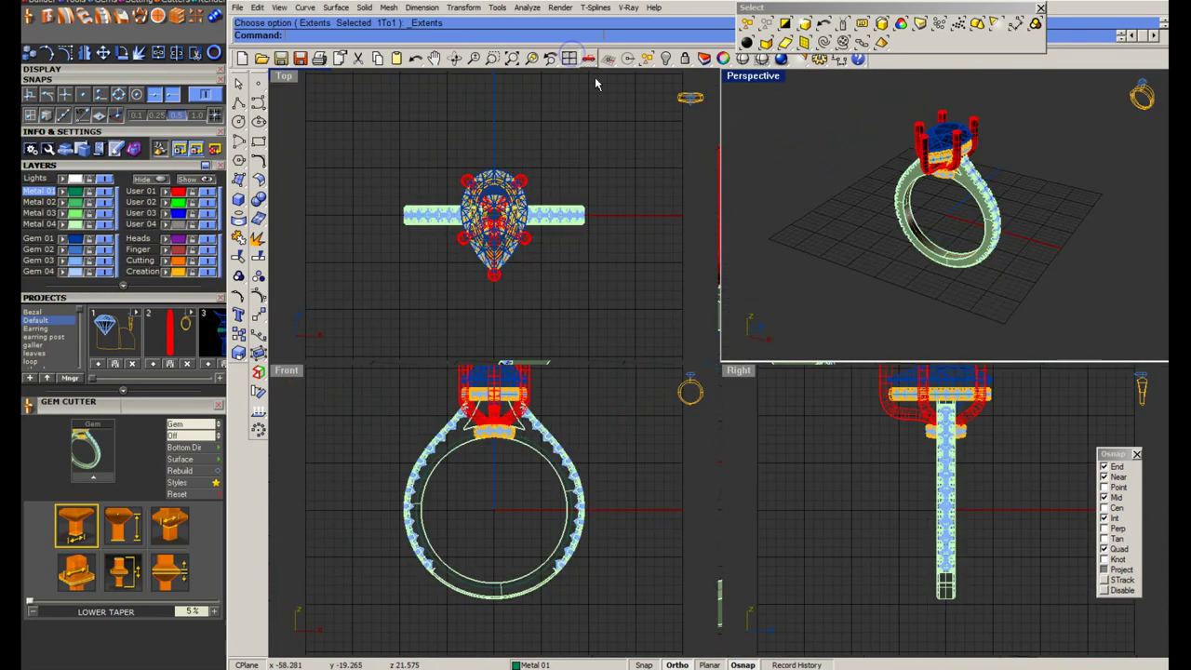
click(743, 60)
click(731, 447)
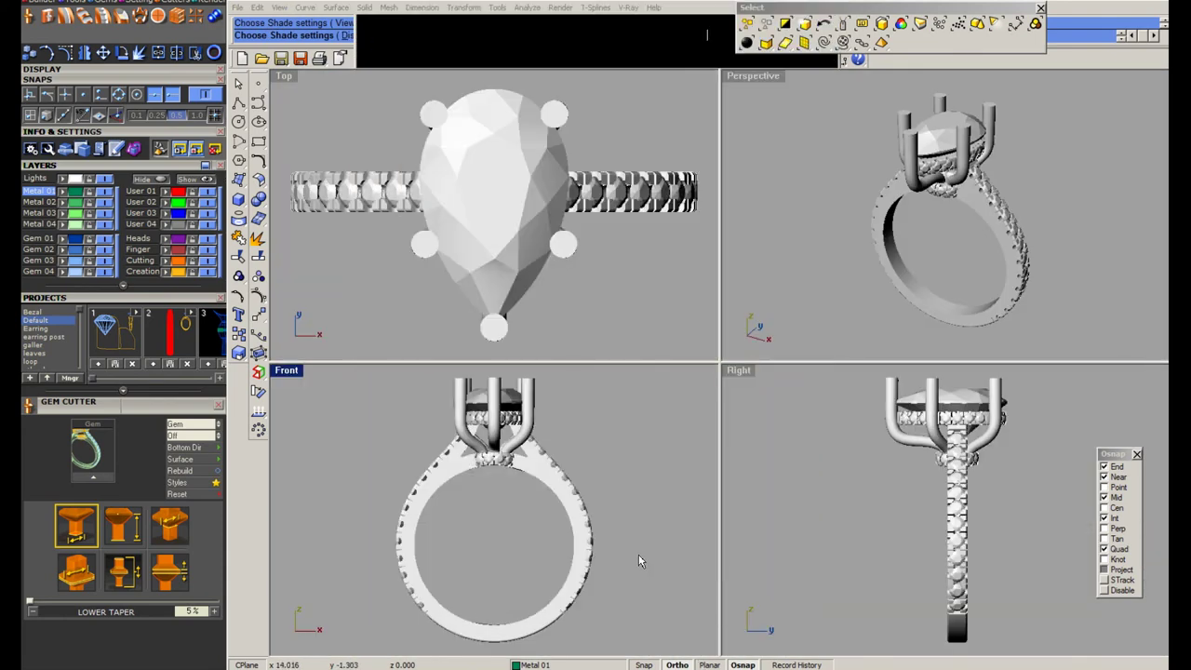
key(Escape)
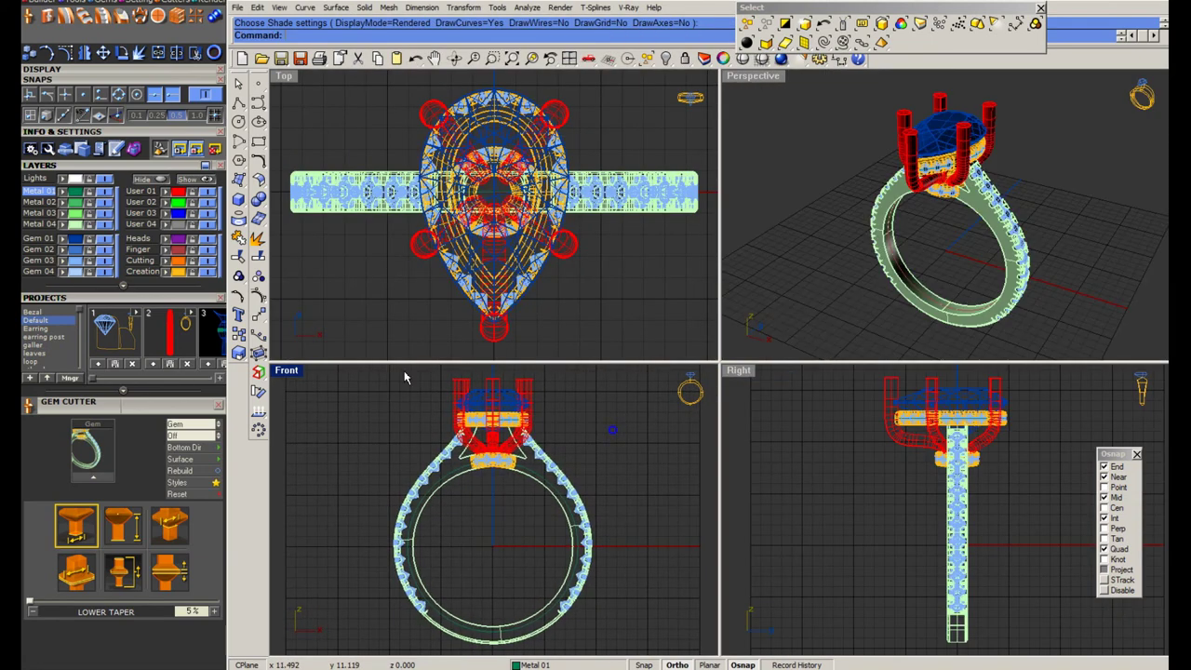
Set the lower-left viewport to Back and review the rendered ring from several angles
click(277, 372)
mouse_move(298, 501)
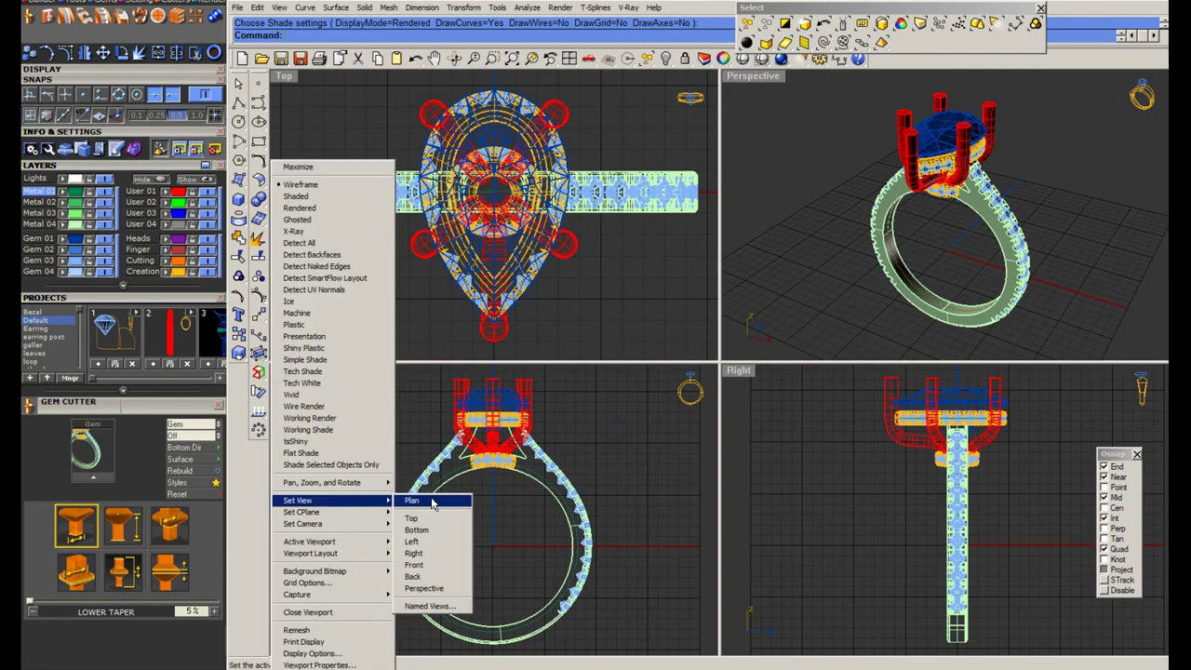
click(423, 580)
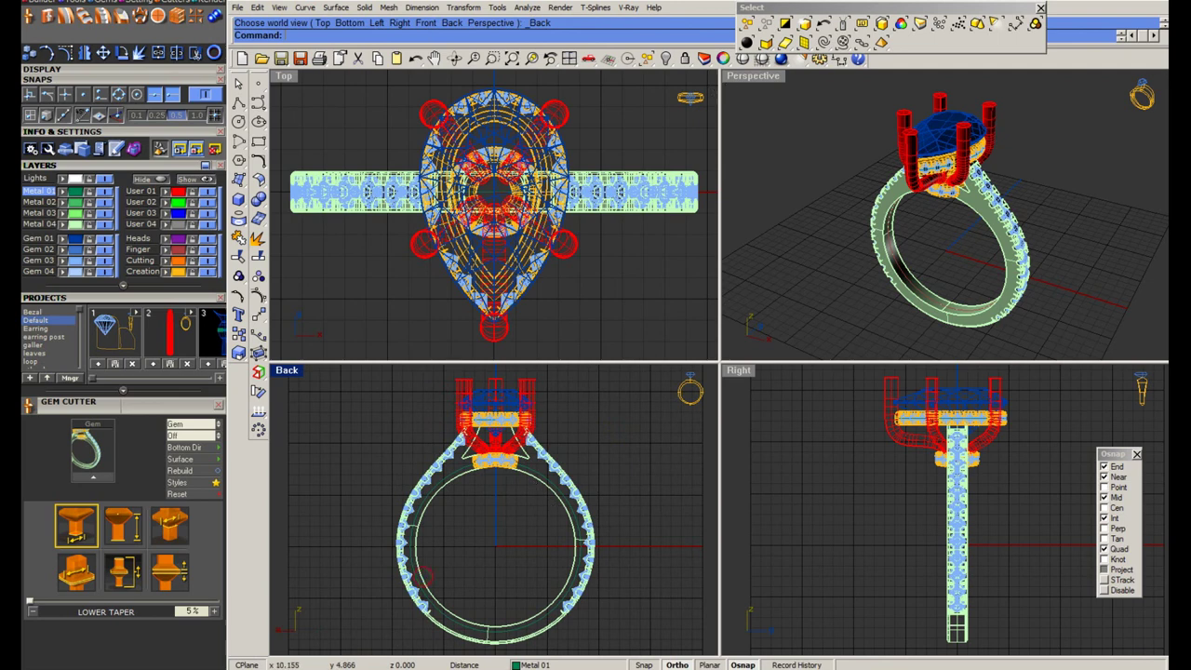
click(741, 58)
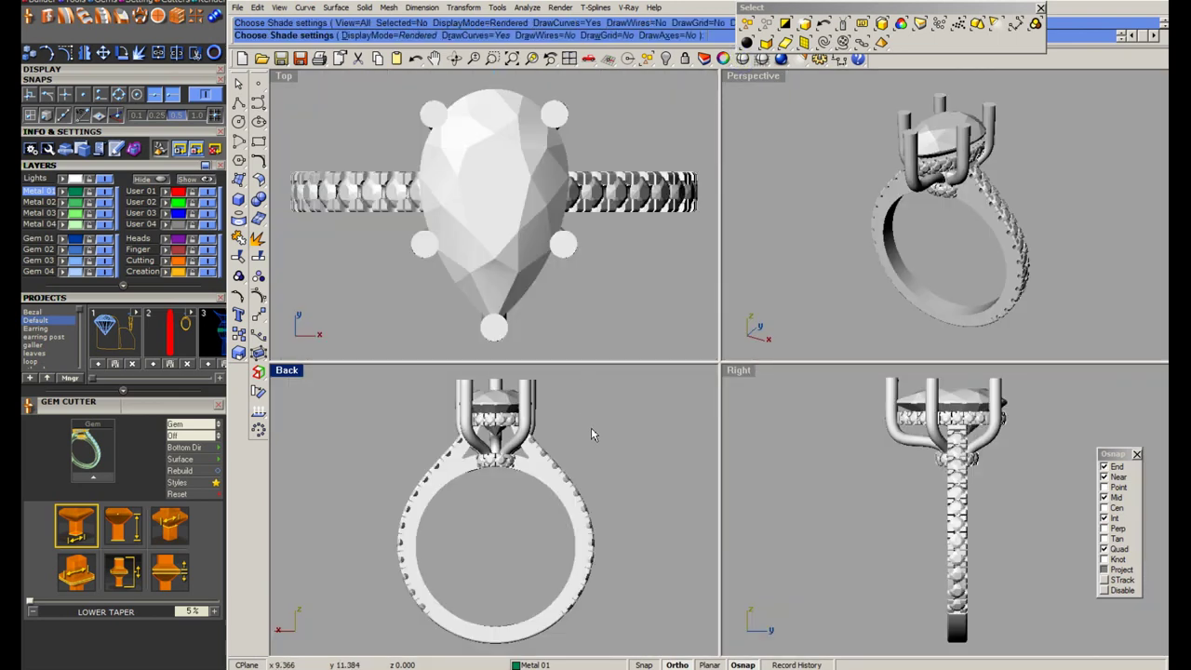
mouse_move(1067, 217)
middle_down()
mouse_move(1028, 195)
mouse_move(1036, 147)
middle_up()
scroll(1037, 146, up, 3)
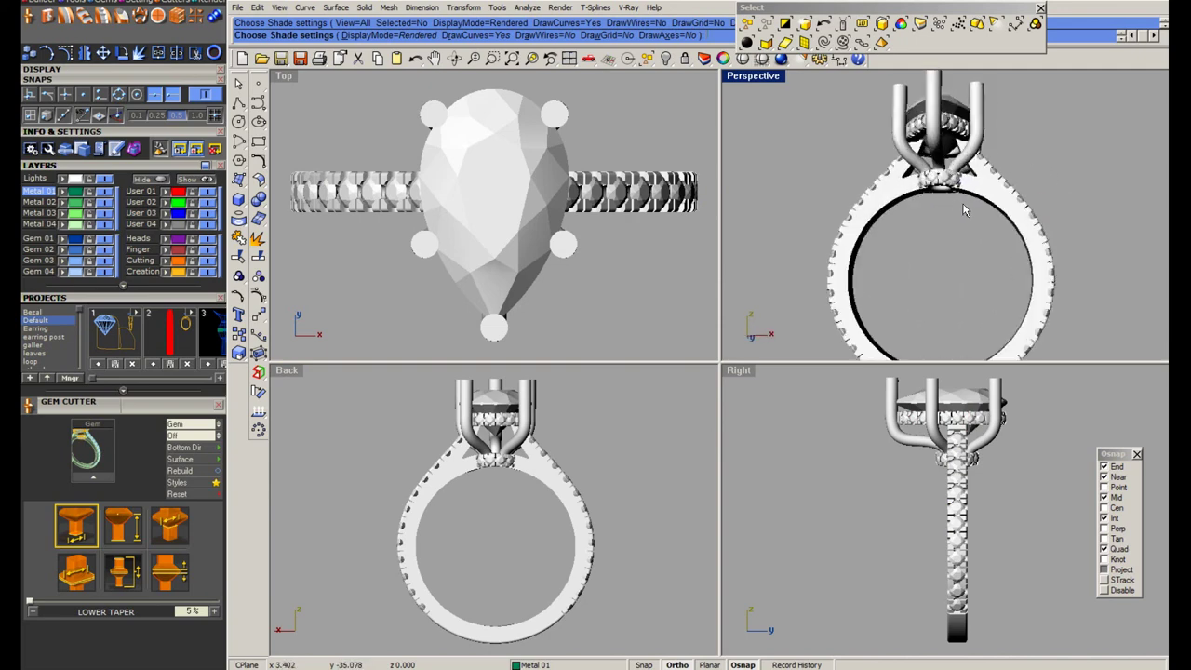
mouse_move(1009, 141)
right_down()
mouse_move(885, 260)
mouse_move(903, 261)
right_up()
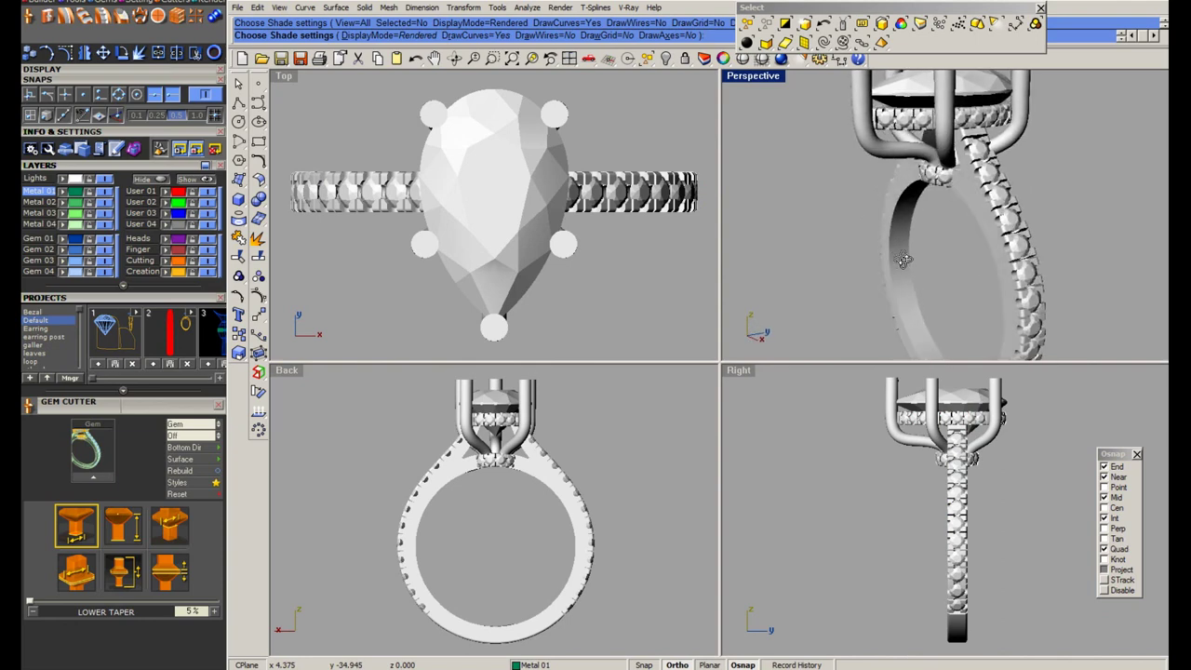
click(574, 306)
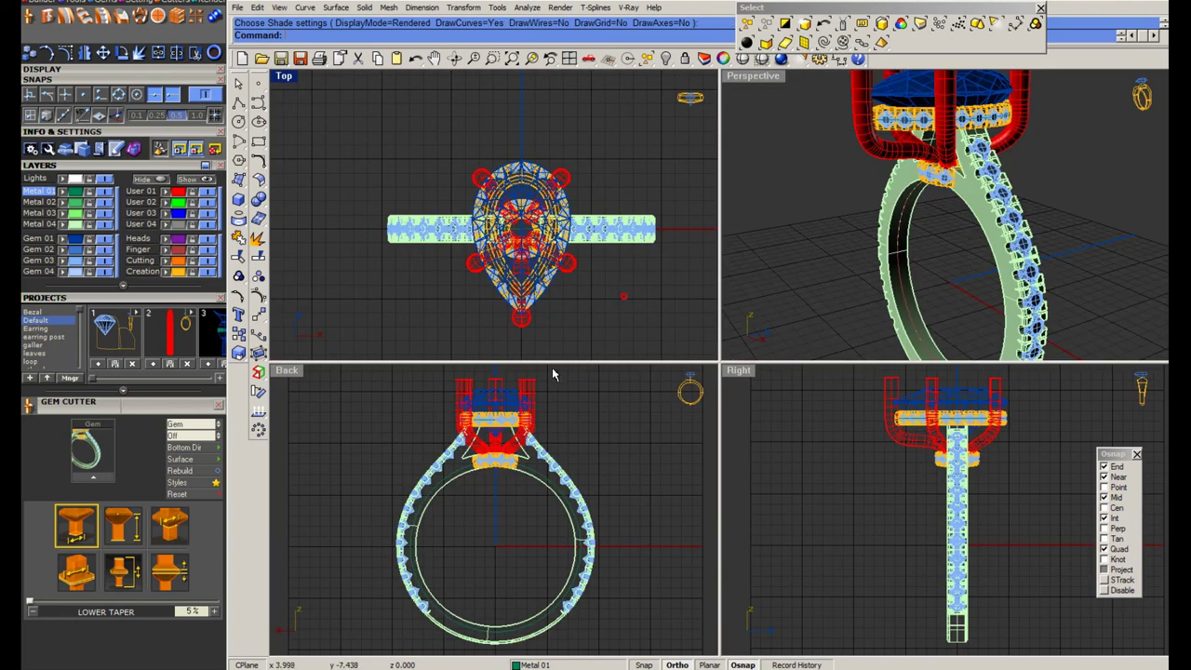
Return the viewports to wireframe and launch Notepad from the Run prompt
click(743, 61)
click(676, 315)
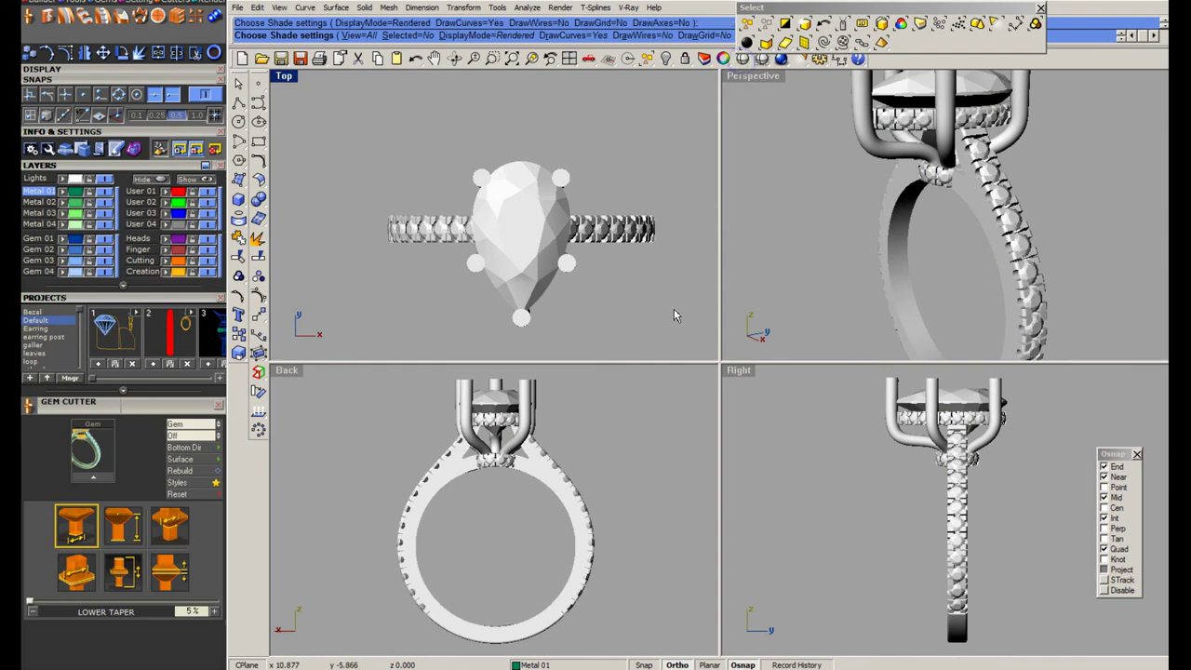
key(super+r)
key(Return)
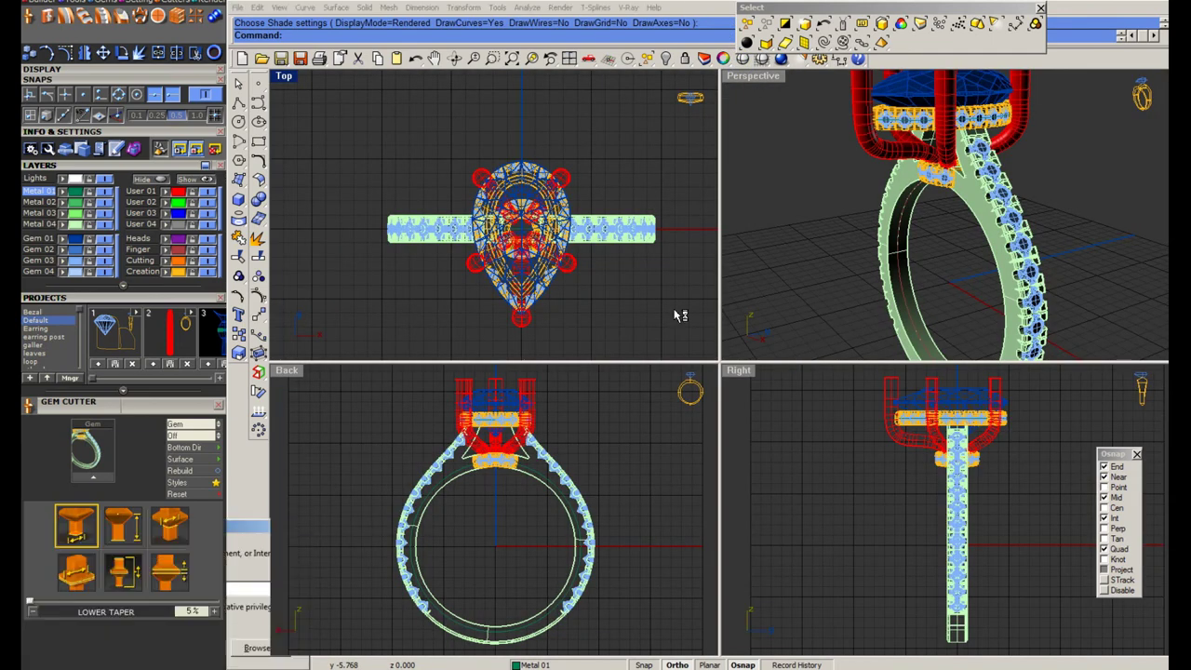